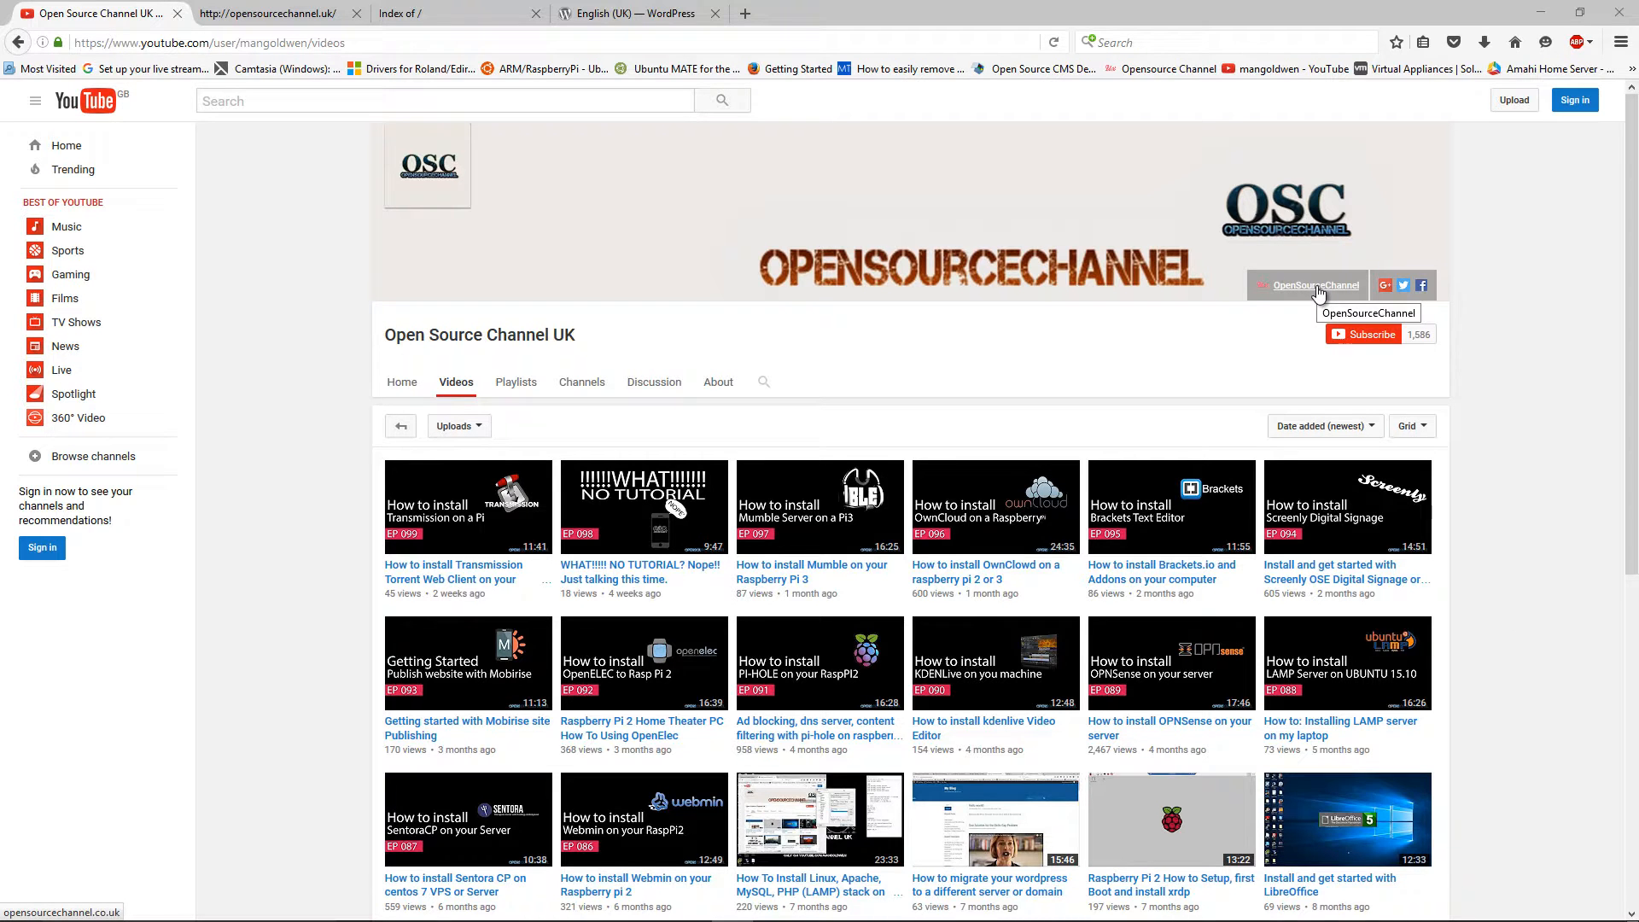
# Switch to the opensourcechannel.uk tab and scroll through its reloaded home page.
pyautogui.click(263, 12)
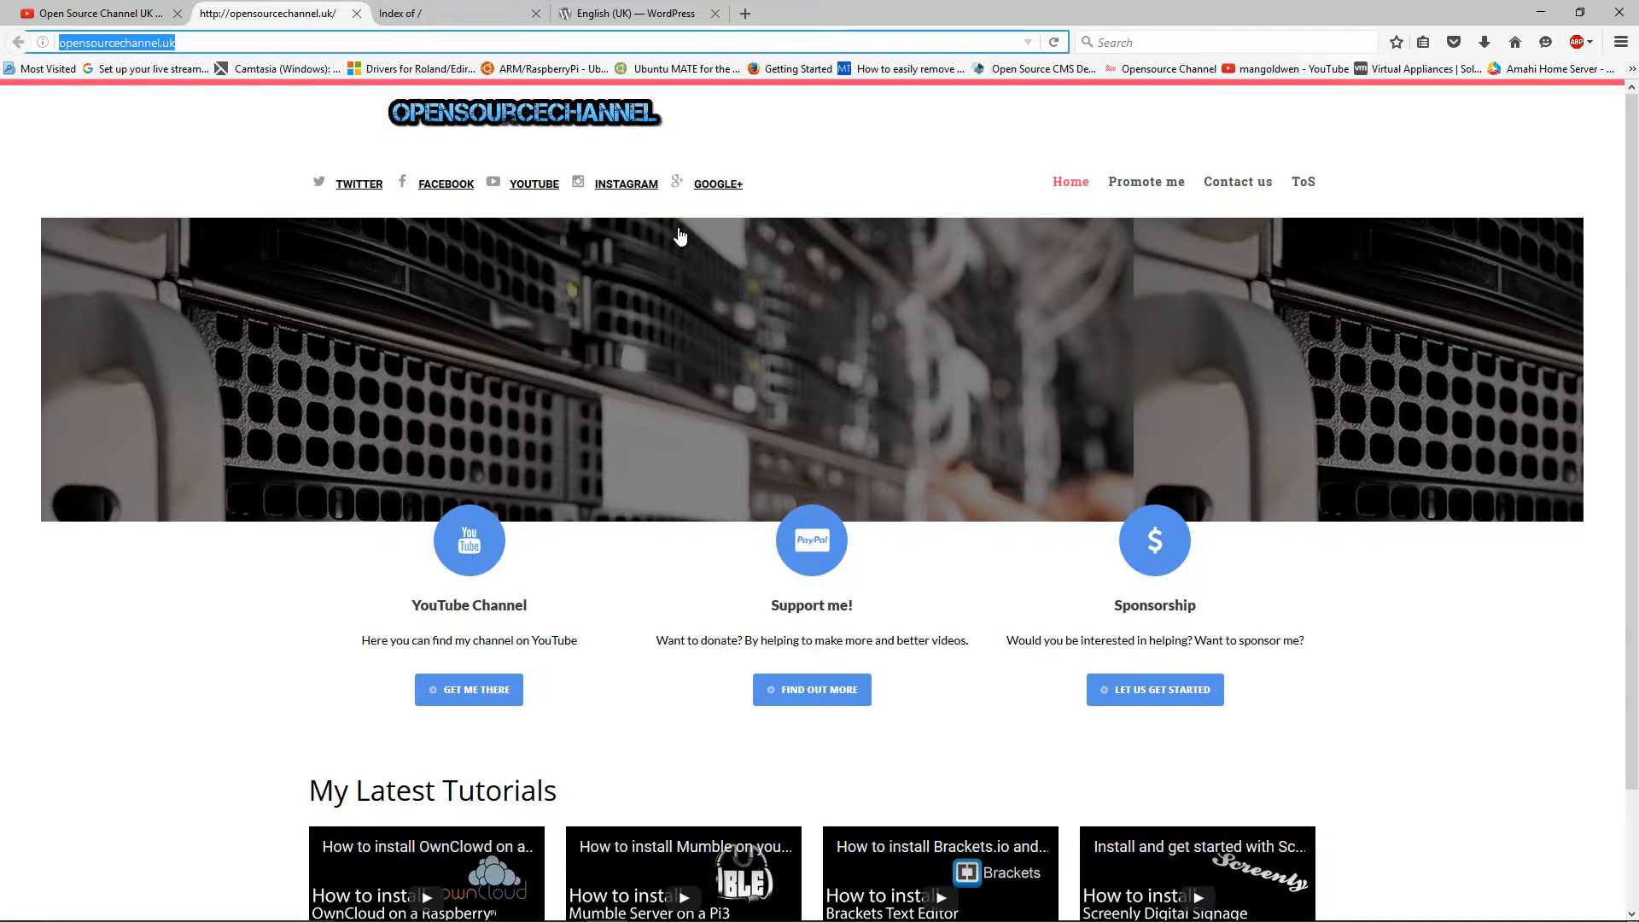
pyautogui.scroll(-3, 1004, 410)
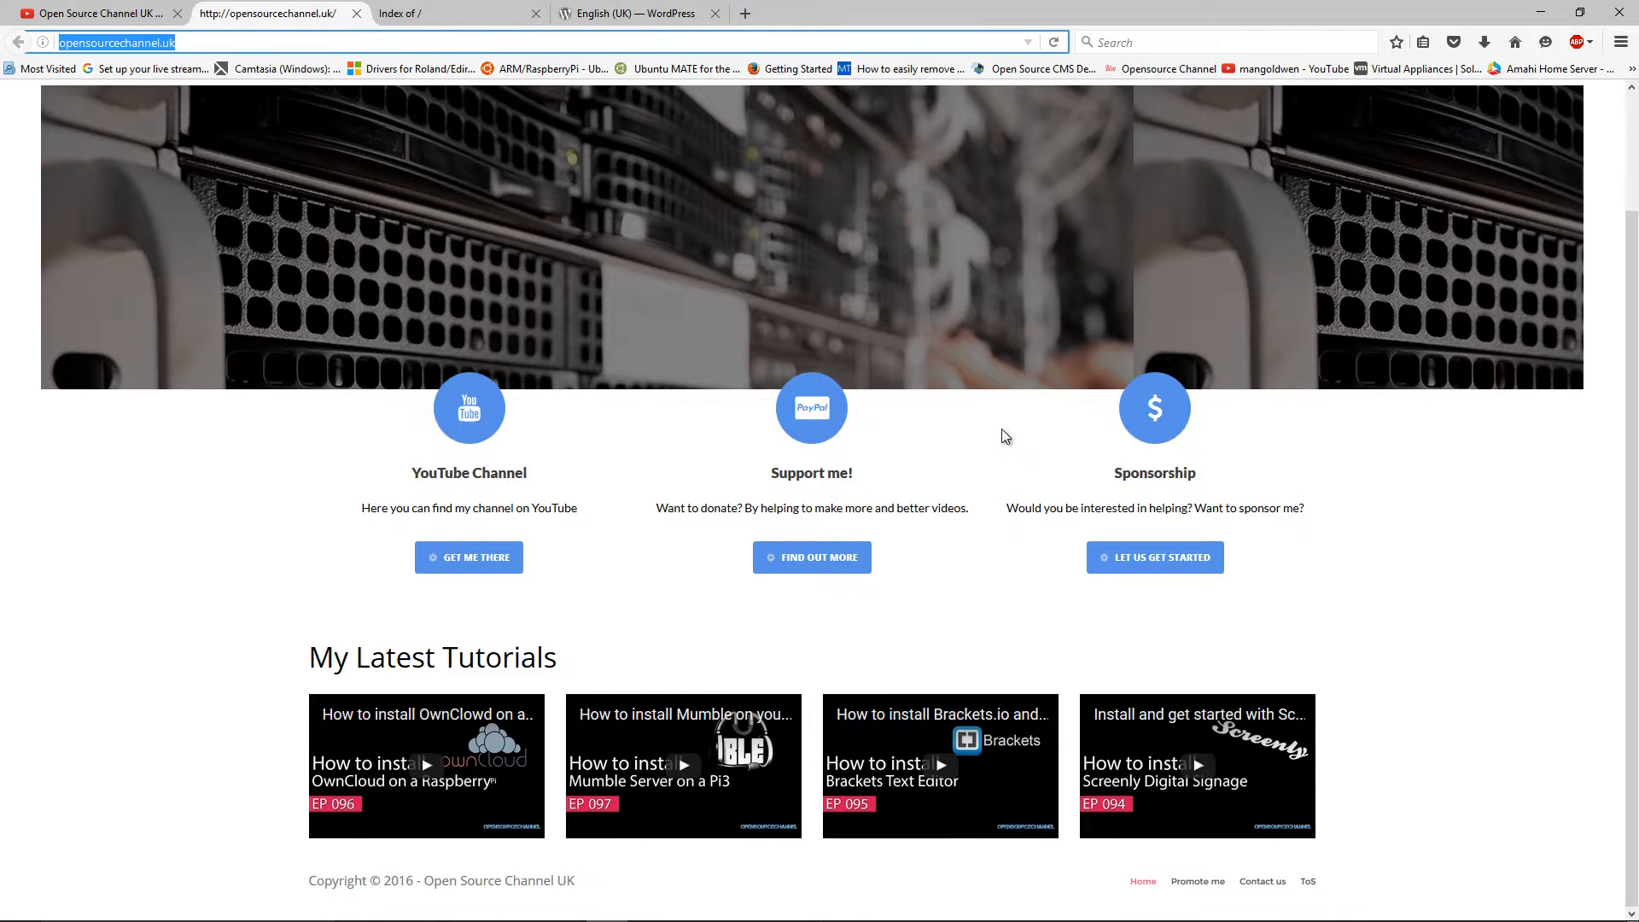
pyautogui.scroll(3, 1004, 438)
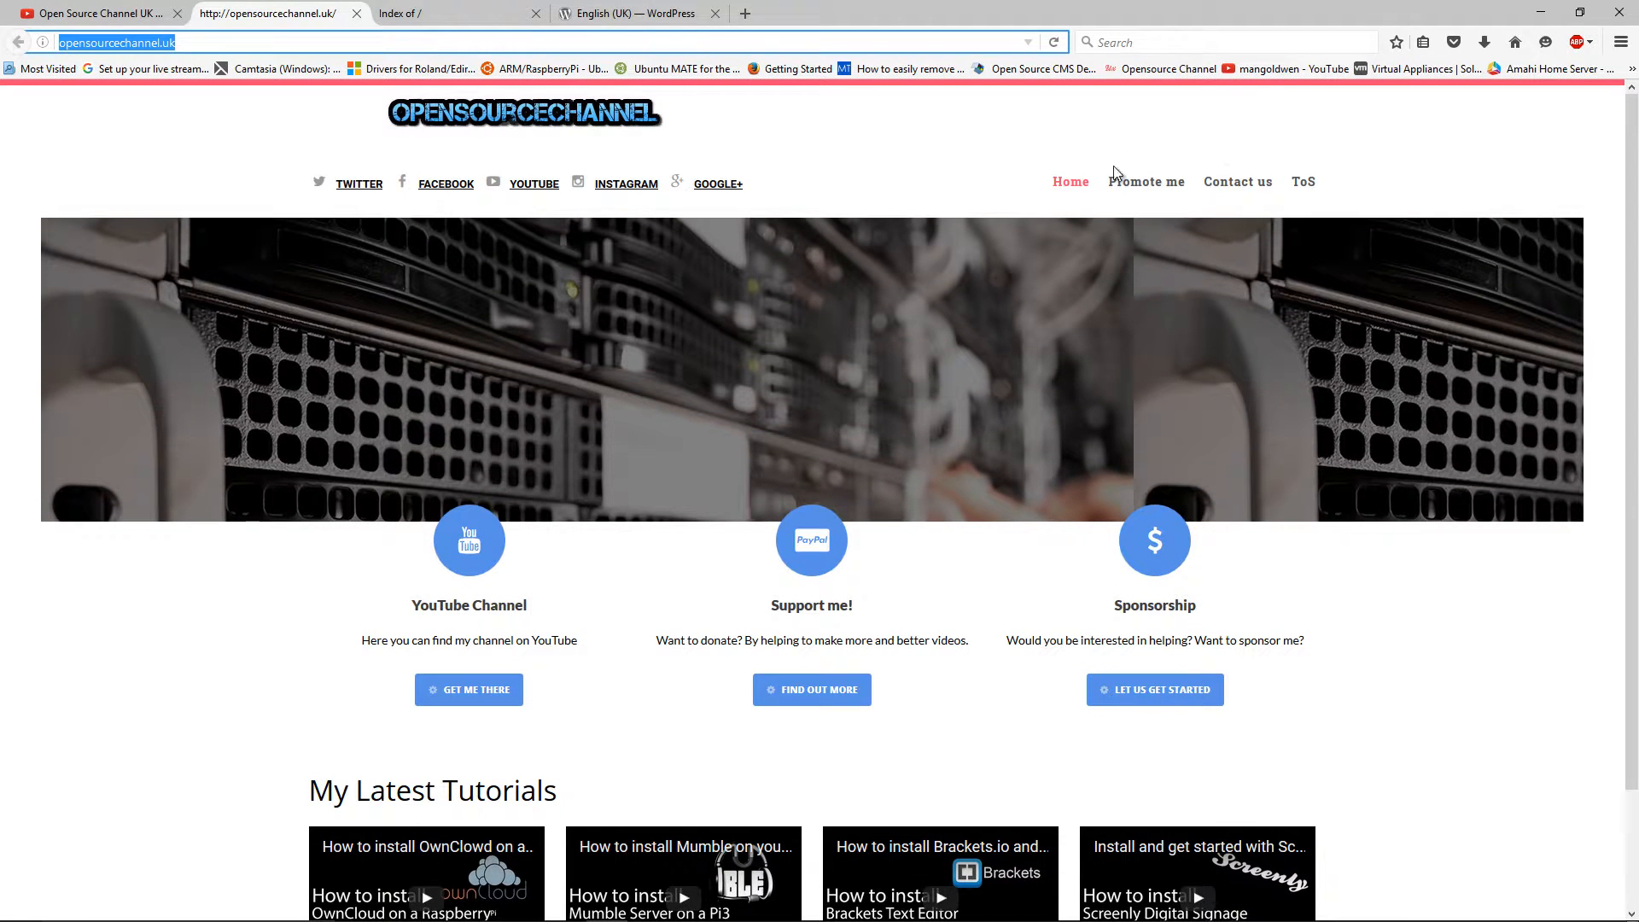
pyautogui.scroll(-3, 1066, 425)
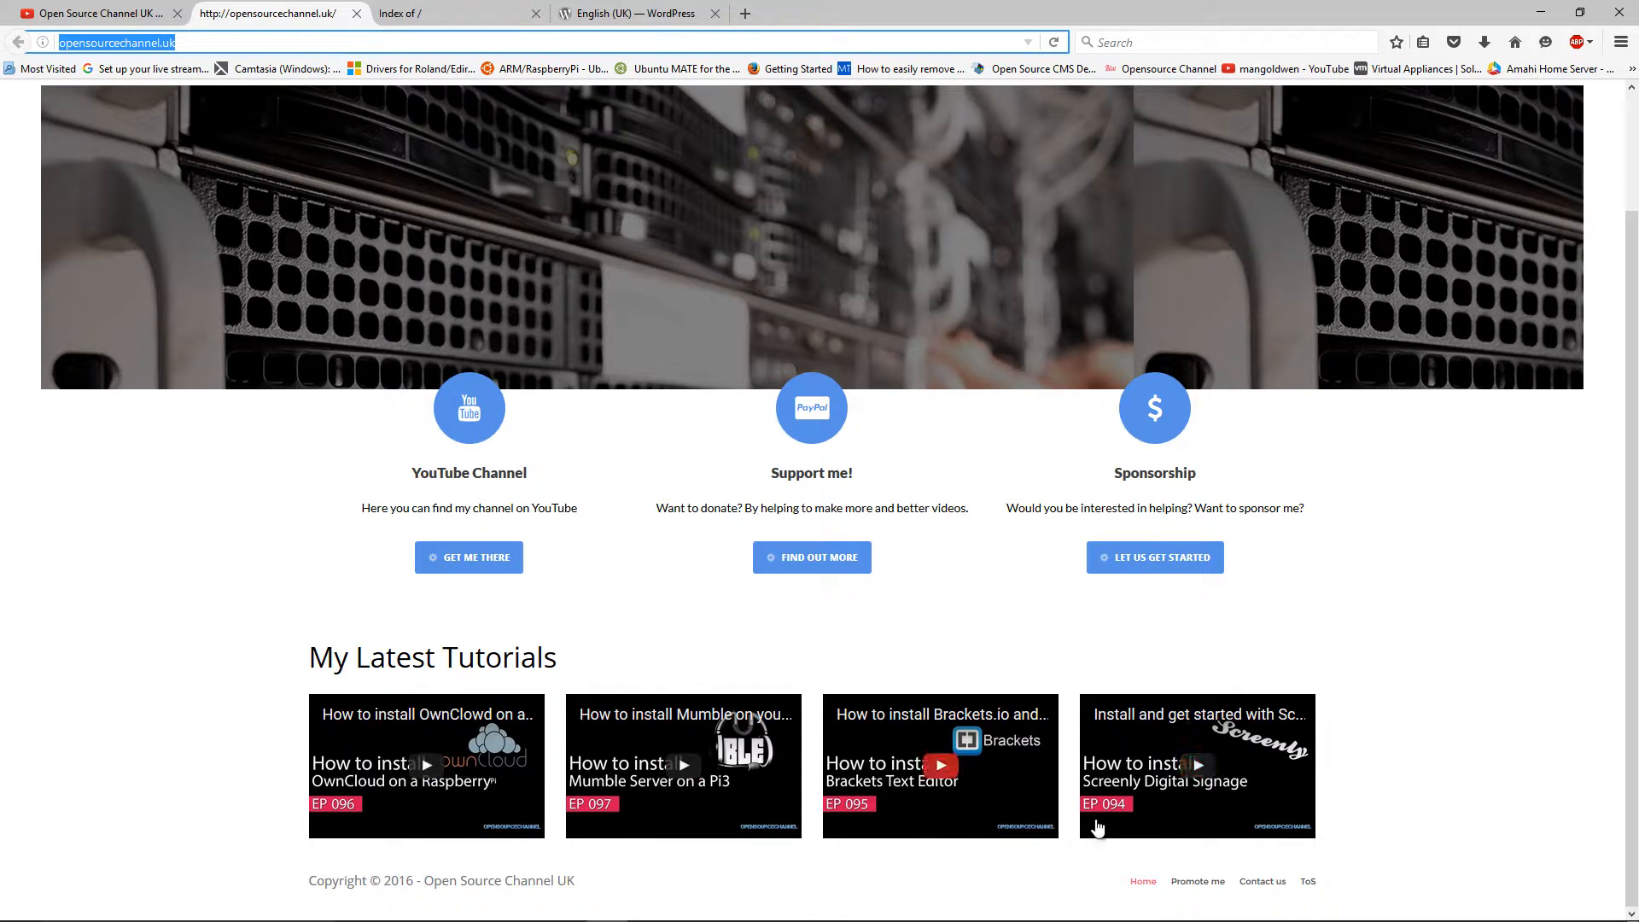
pyautogui.scroll(3, 1327, 615)
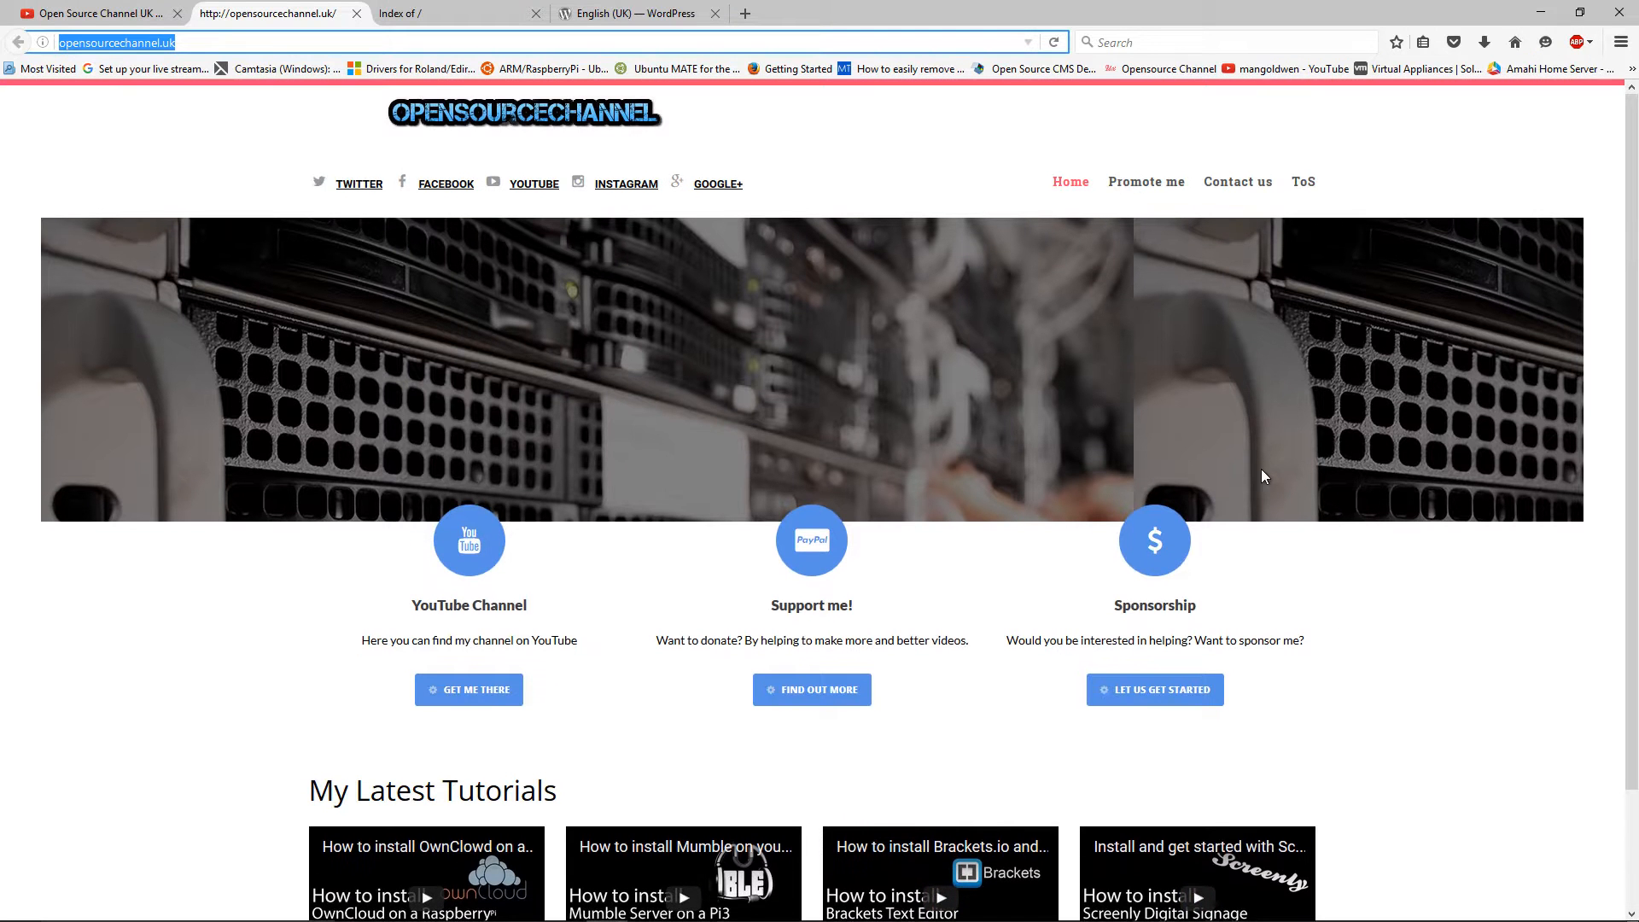
pyautogui.press('Return')
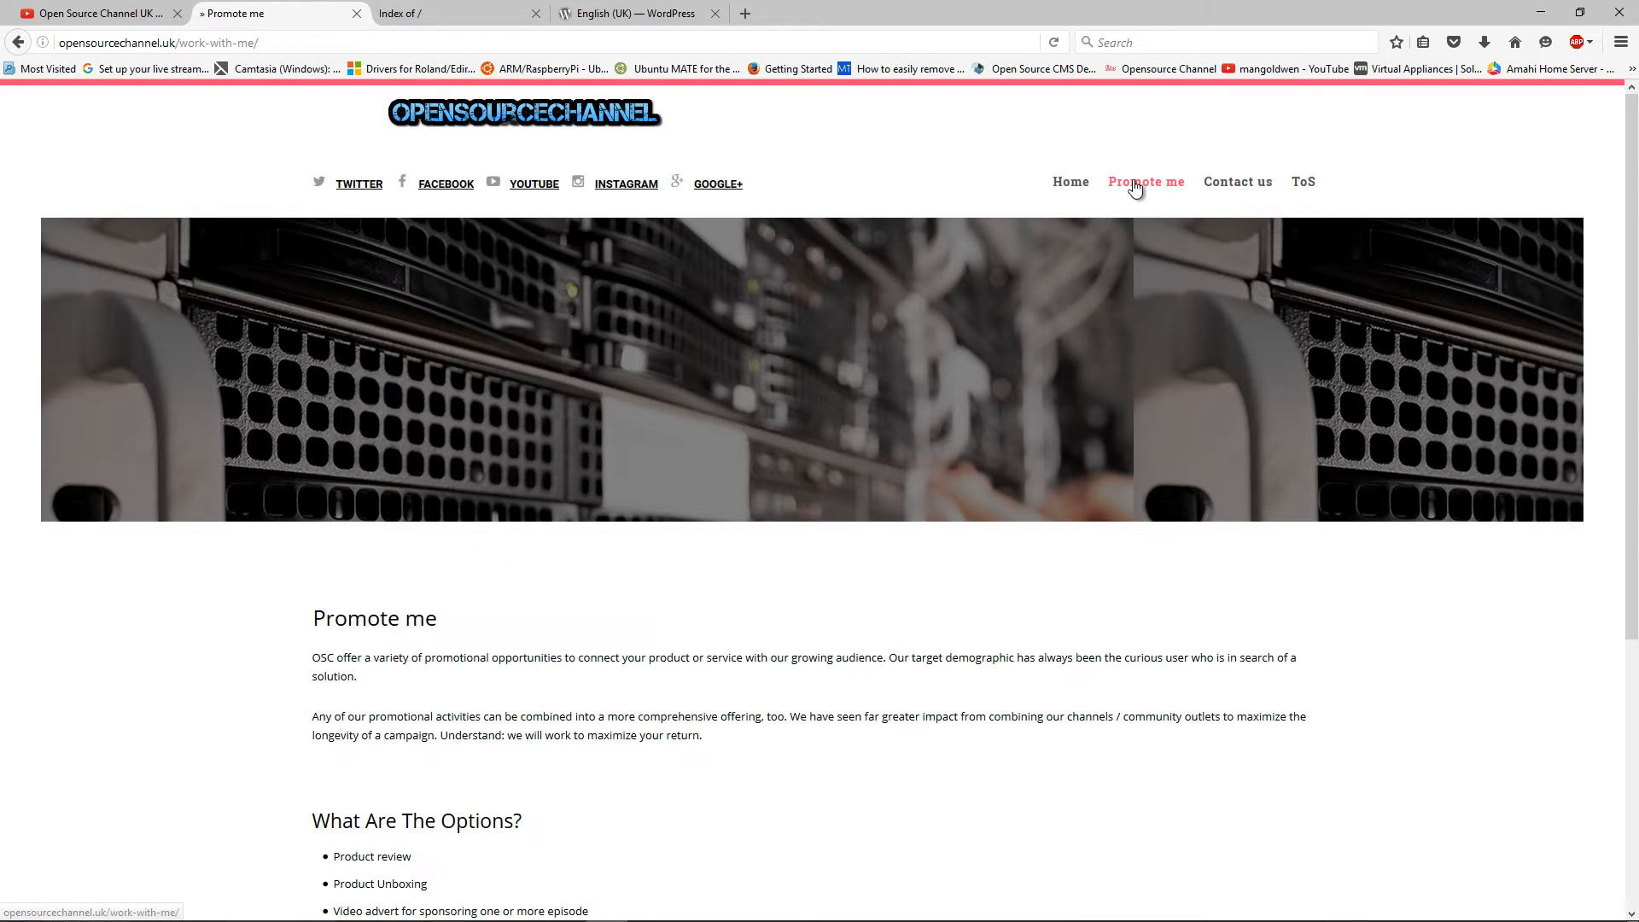
pyautogui.scroll(-5, 768, 768)
pyautogui.scroll(5, 768, 783)
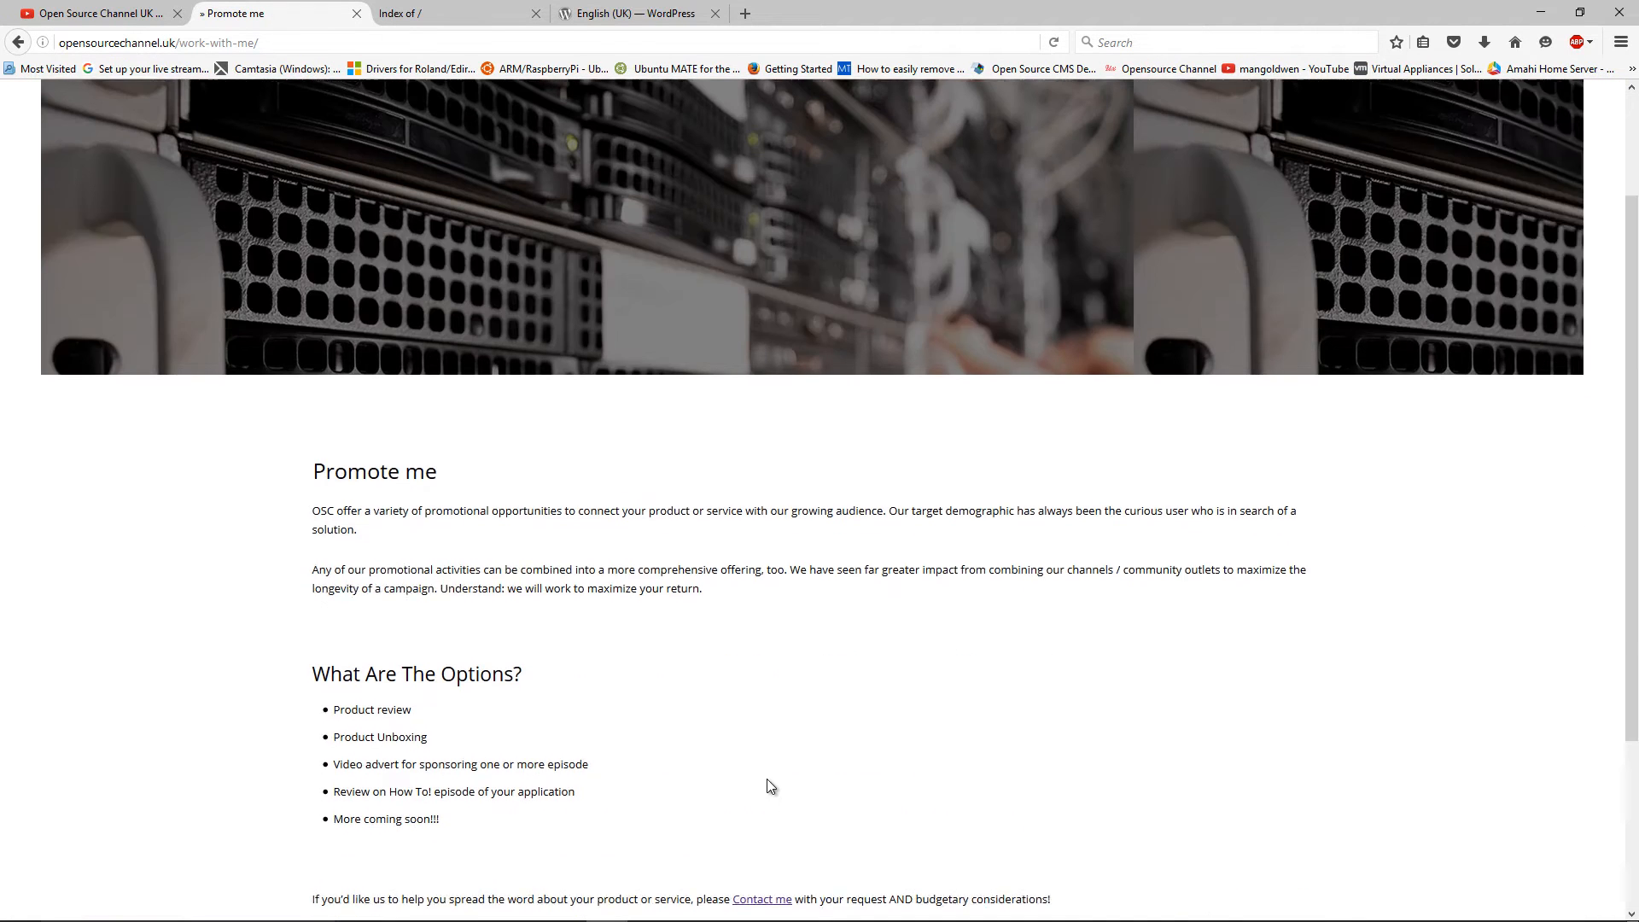
# Visit the site's Contact us, ToS and Home pages, then close the site's tab.
pyautogui.click(1229, 187)
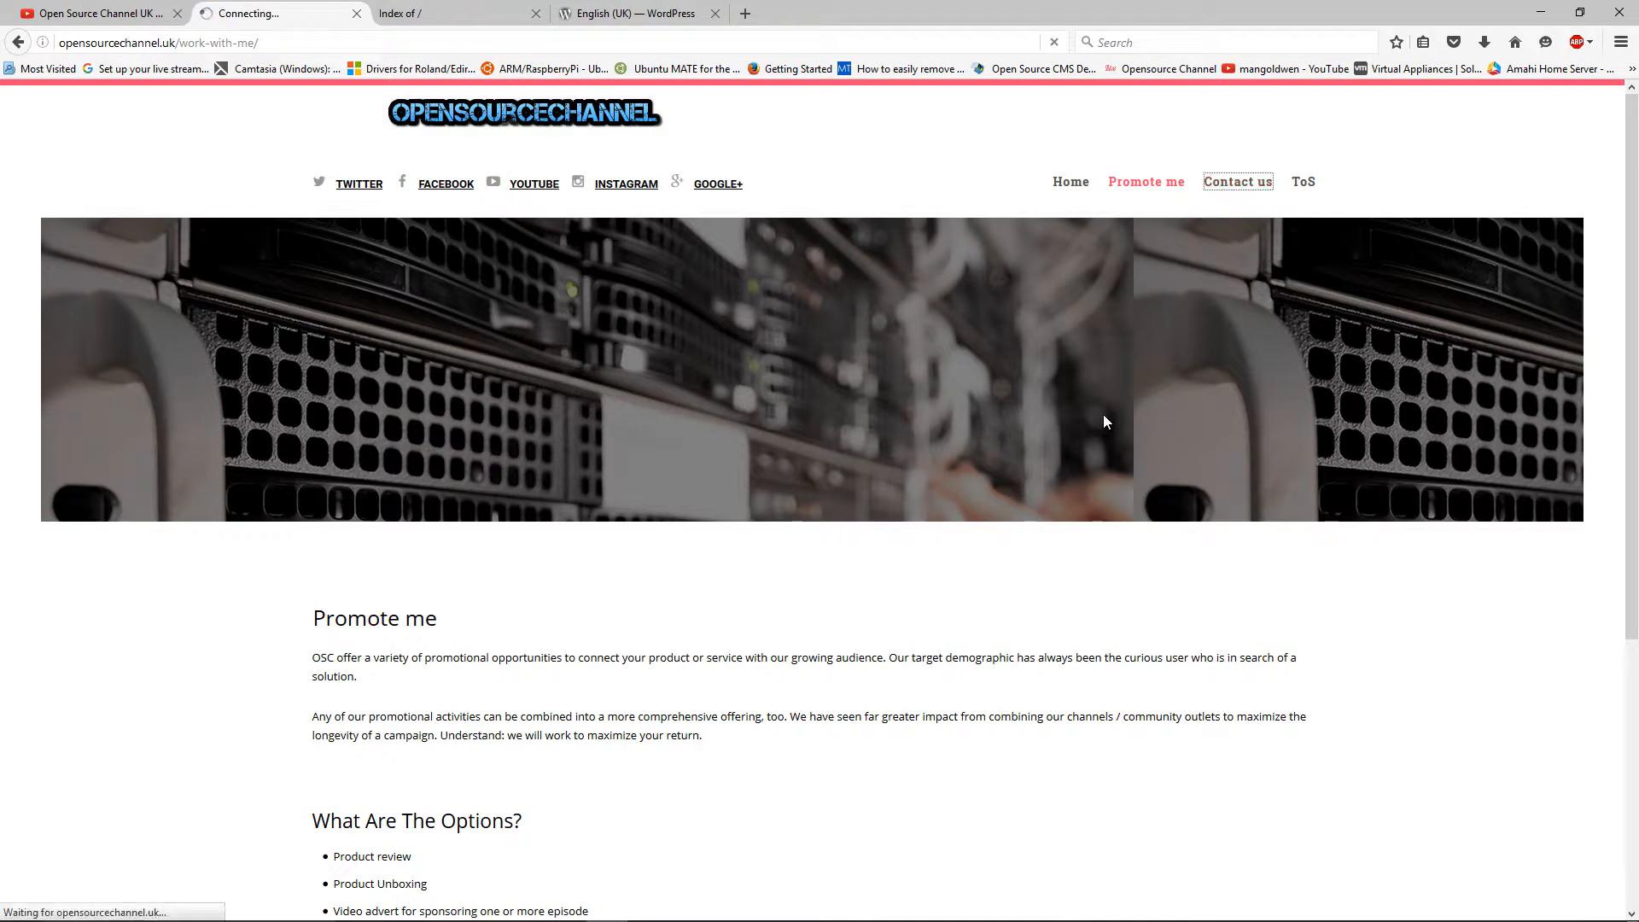
pyautogui.click(1304, 185)
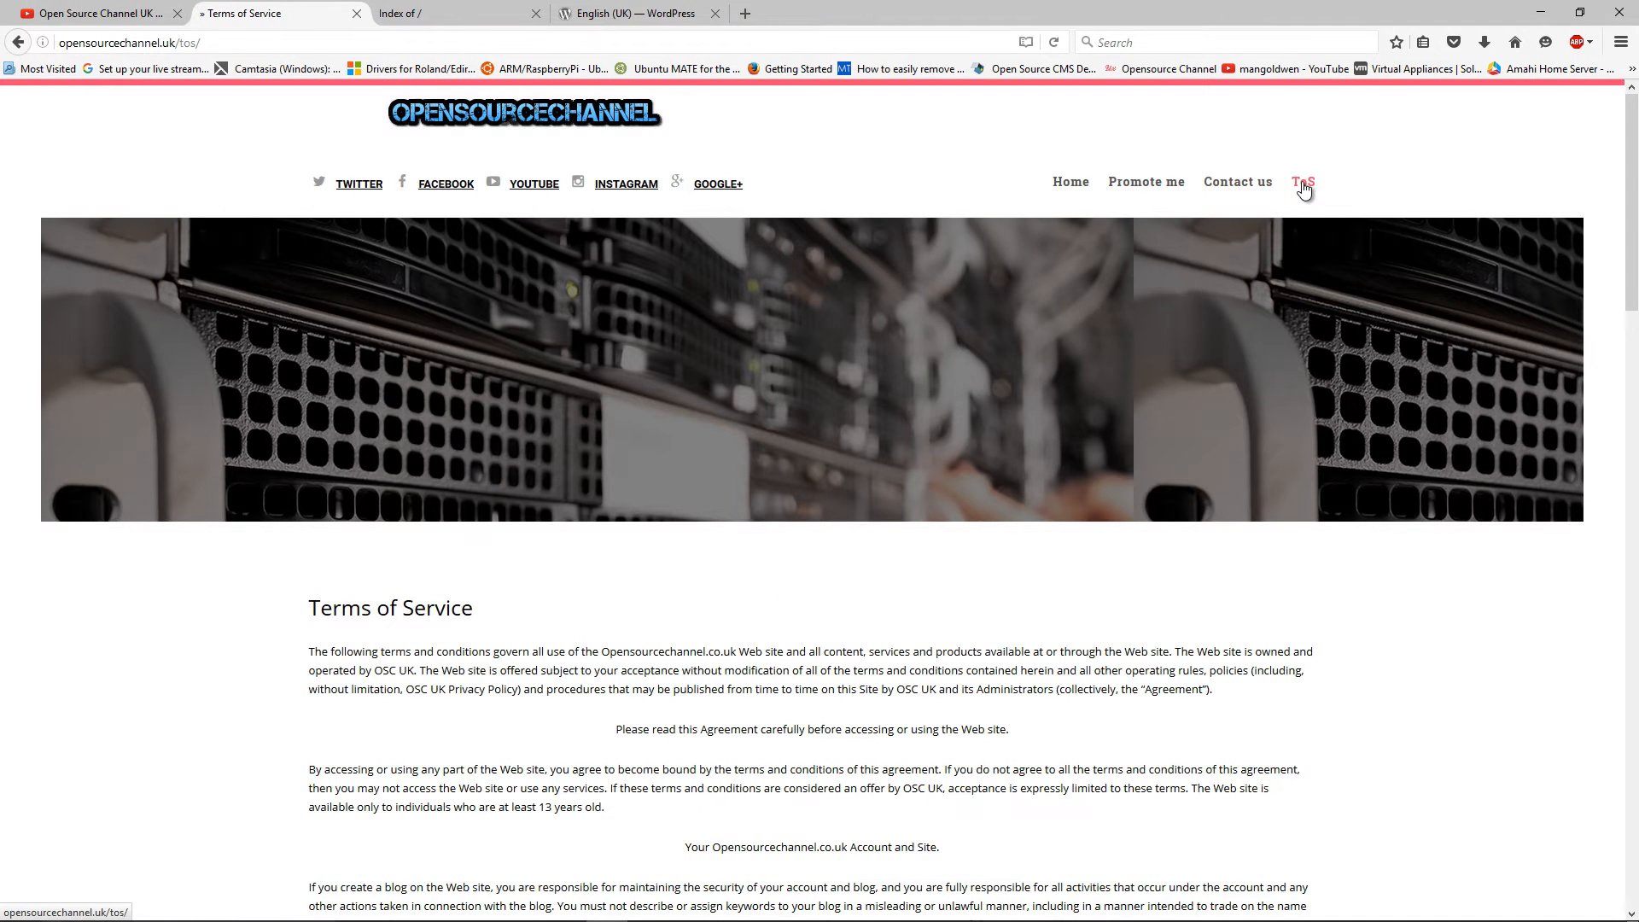
pyautogui.click(1083, 186)
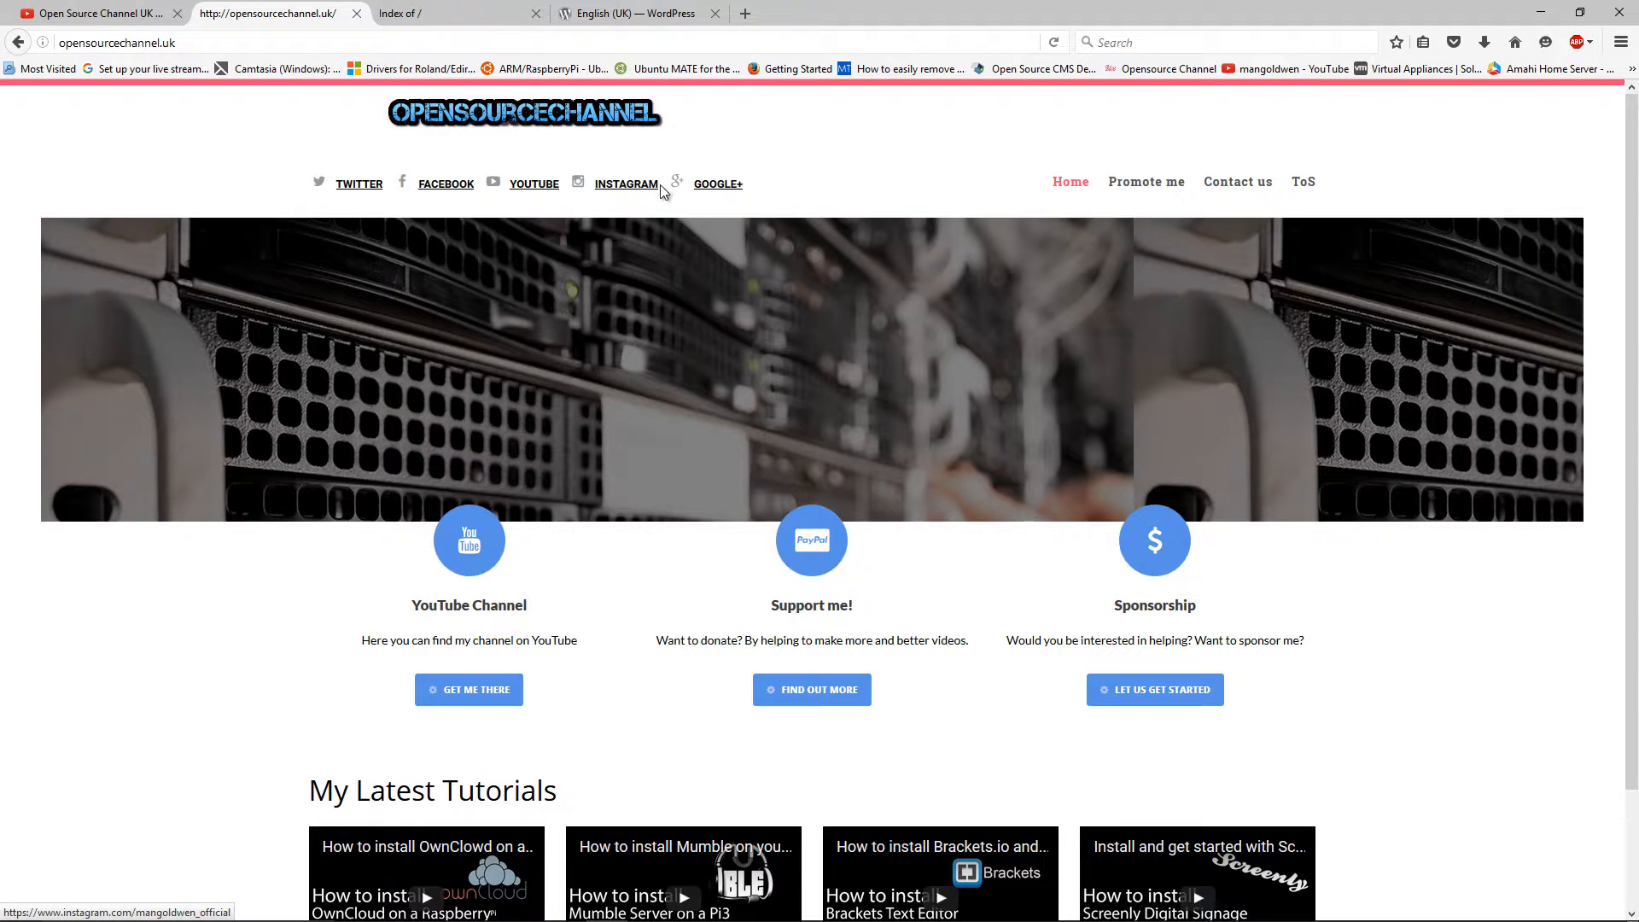
pyautogui.click(357, 14)
# Open the YouTube channel's About page, view its linked Instagram profile in a new tab, then close it.
pyautogui.click(141, 14)
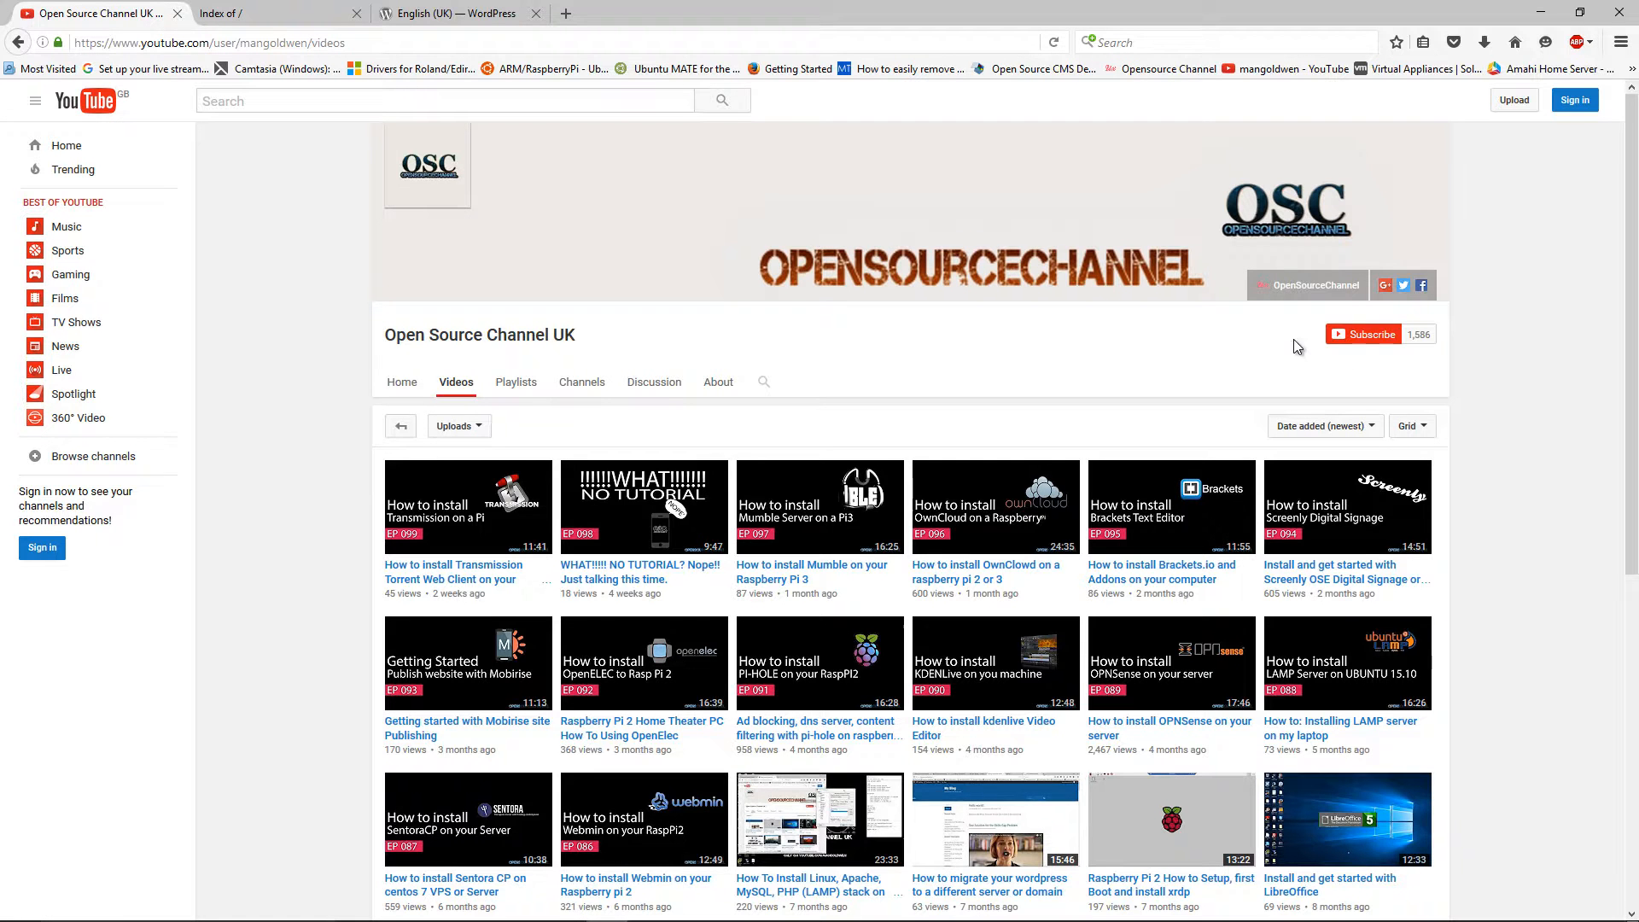
pyautogui.click(726, 388)
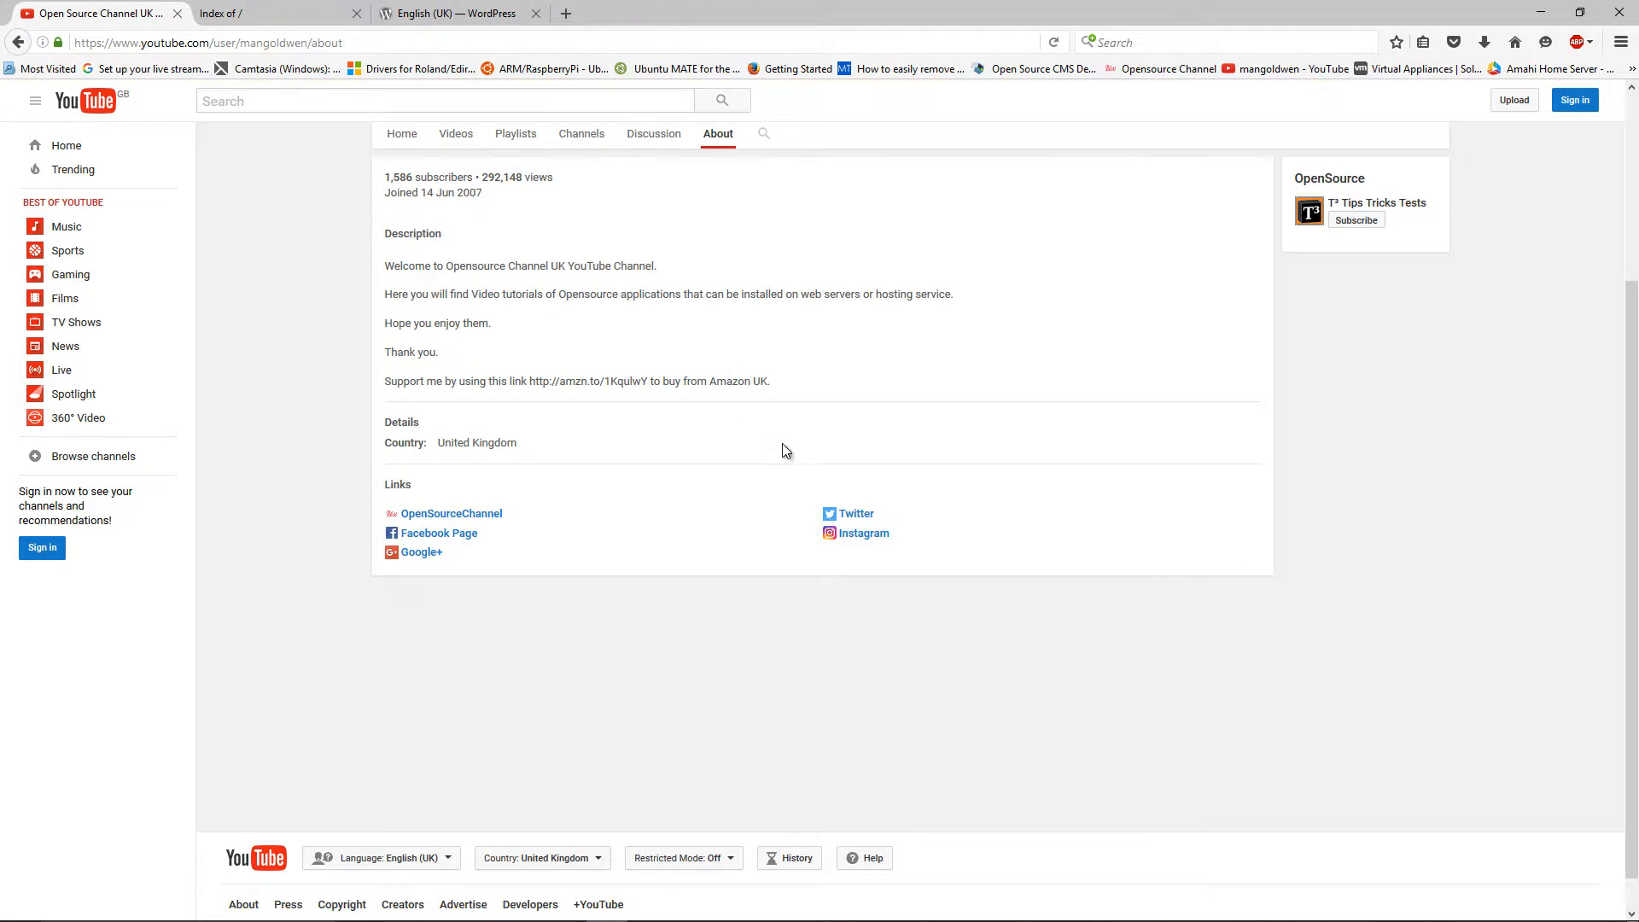
pyautogui.middleClick(865, 534)
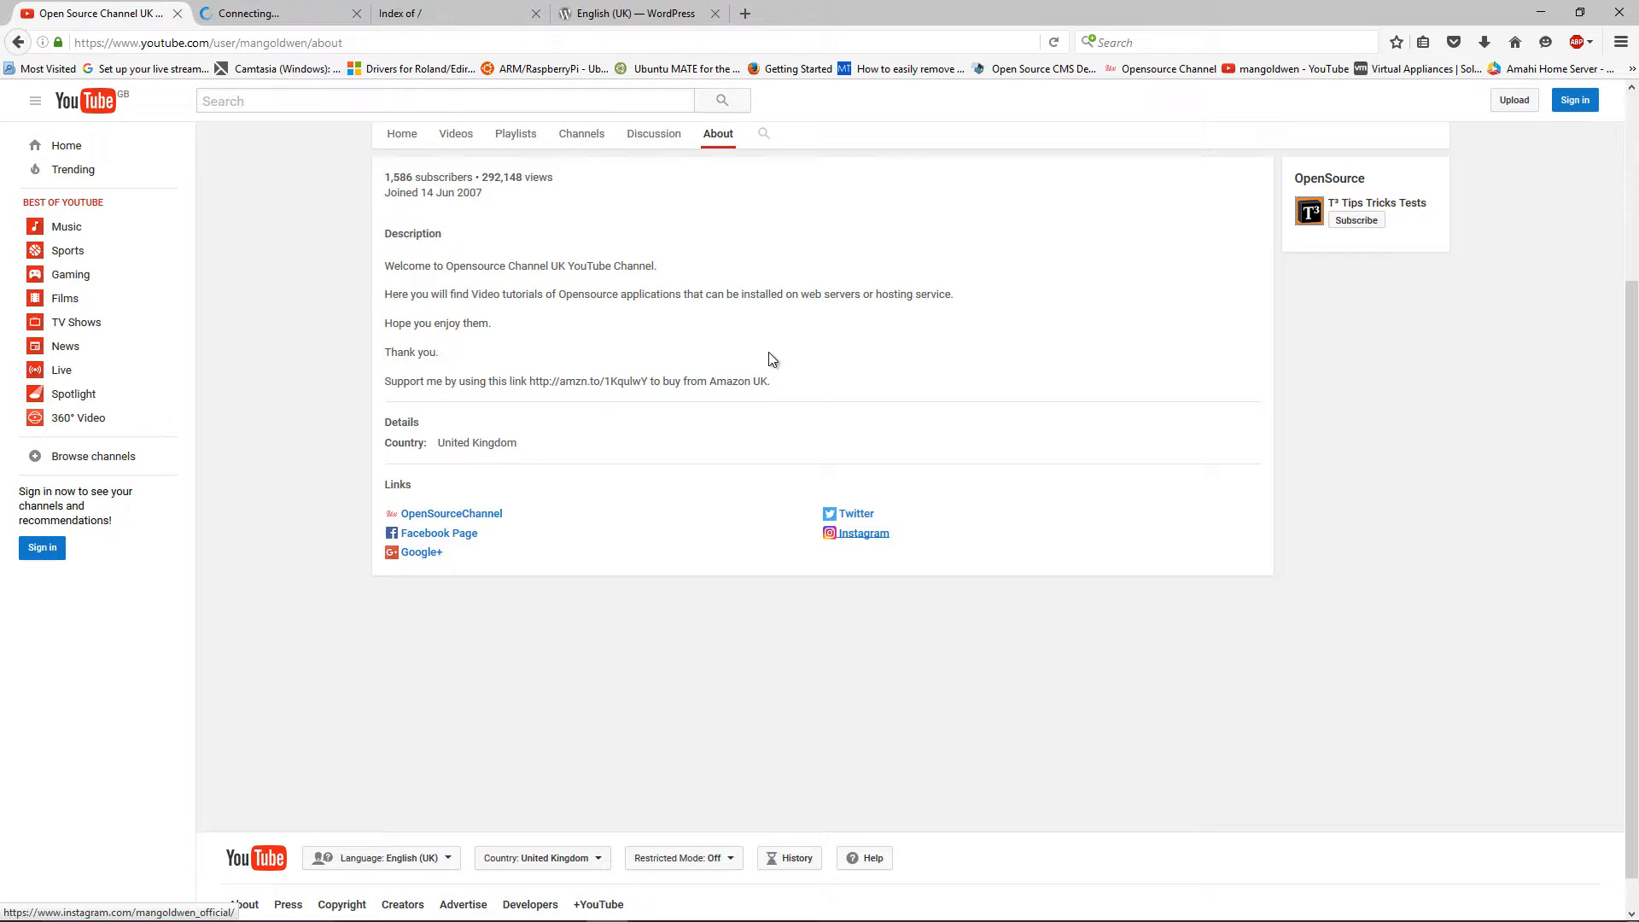
pyautogui.click(282, 12)
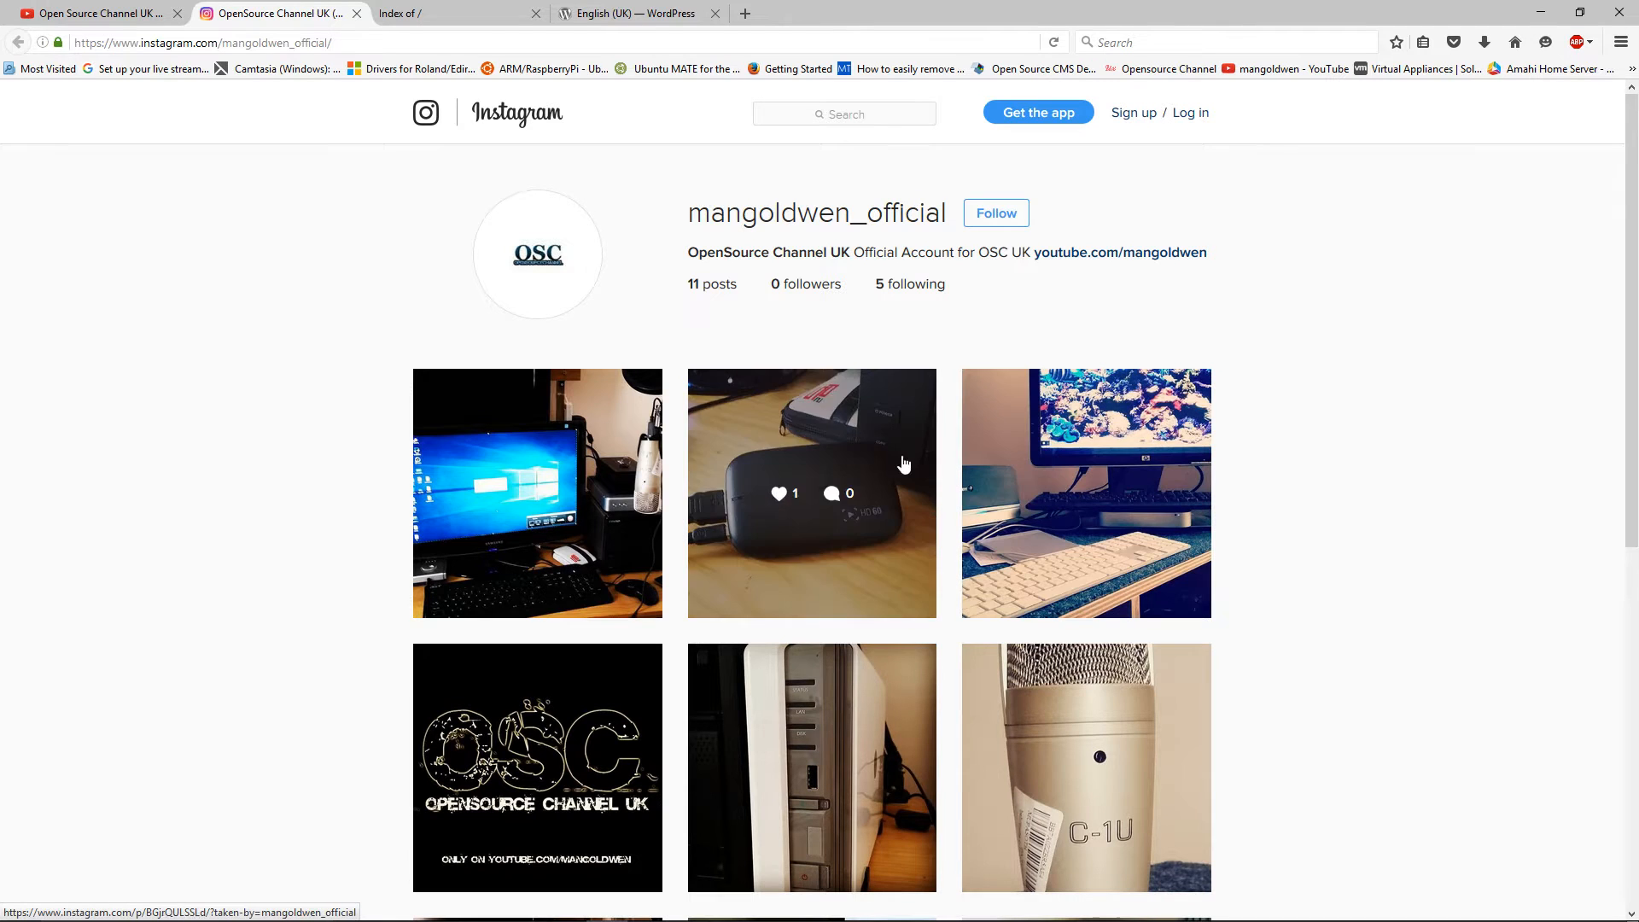
pyautogui.scroll(-3, 1110, 426)
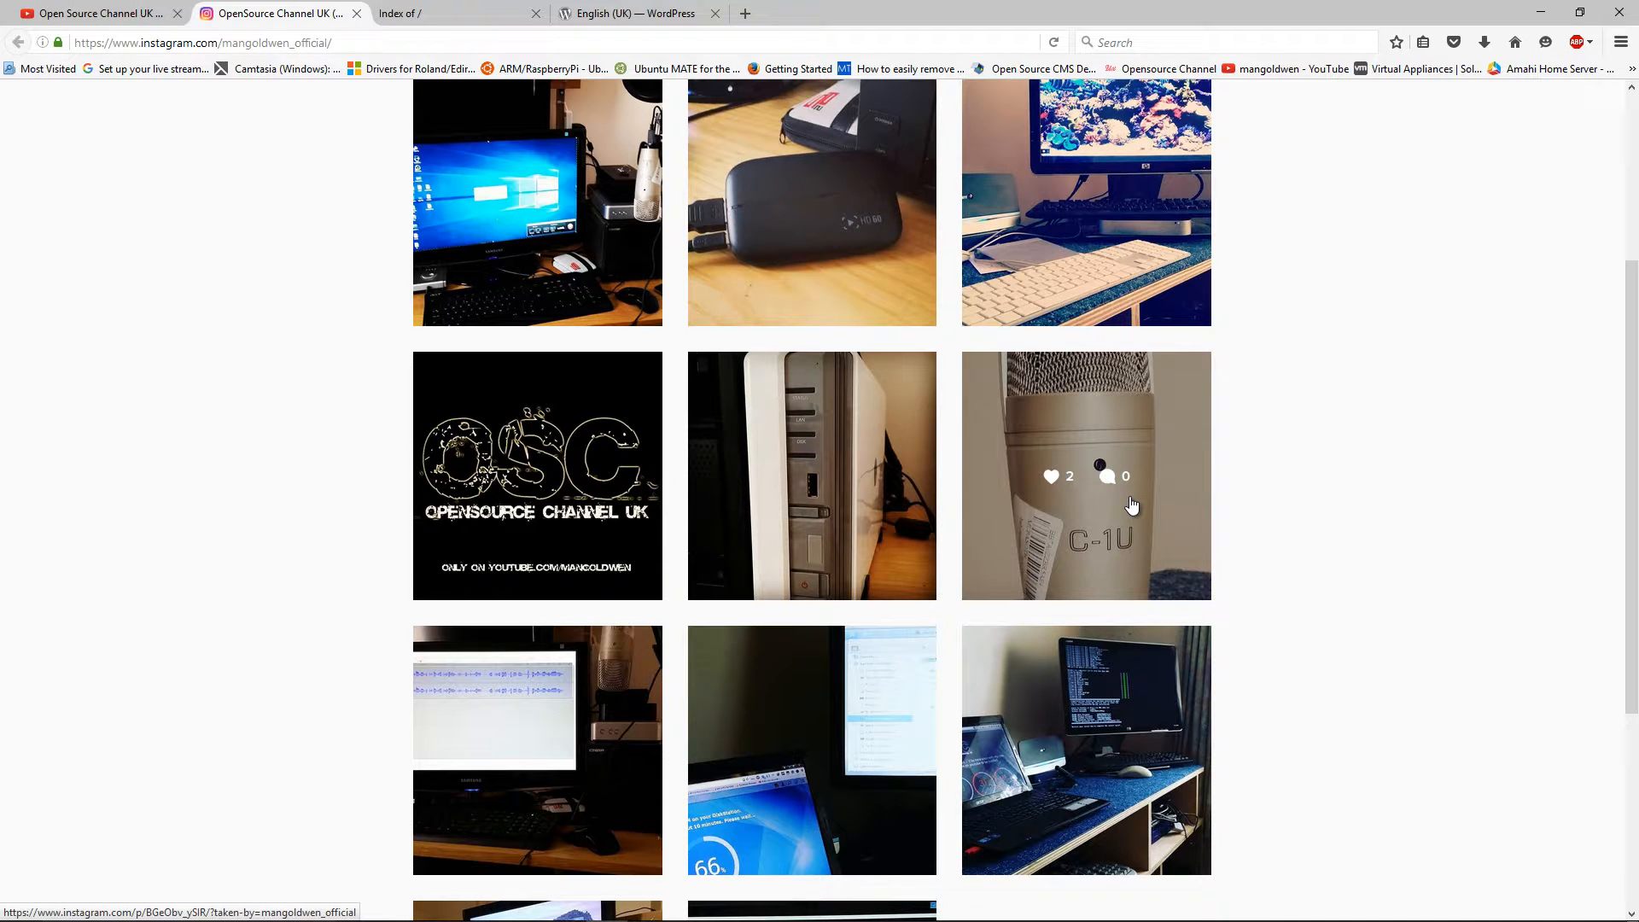
pyautogui.scroll(3, 1132, 506)
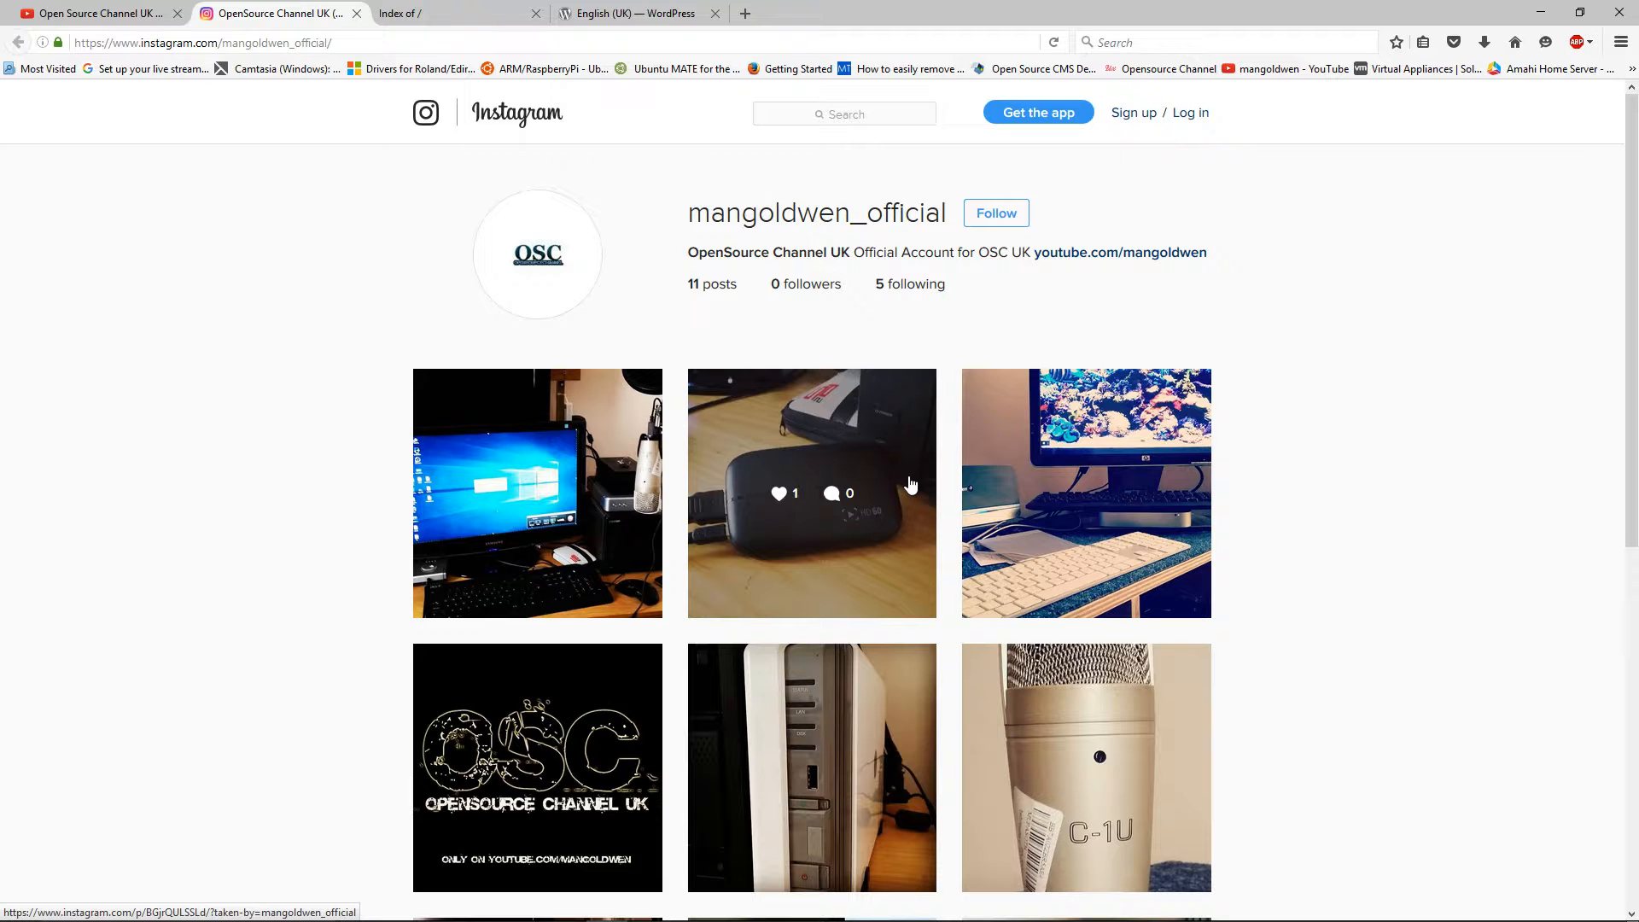
pyautogui.click(357, 13)
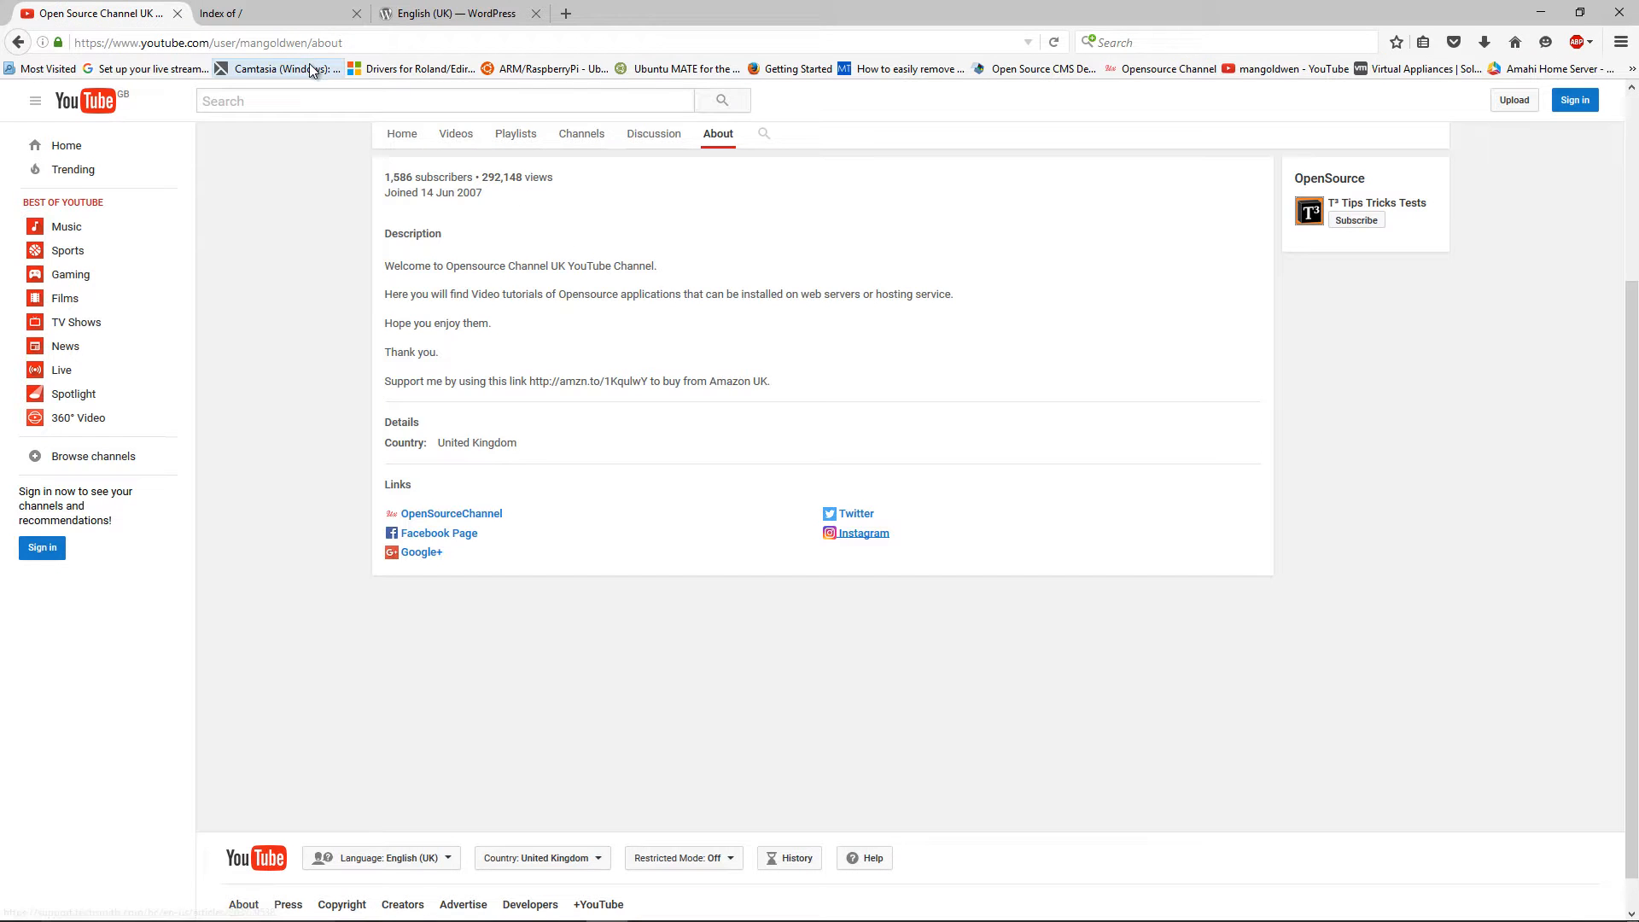
# Save the WordPress 4.5.3 English (UK) zip from en-gb.wordpress.org, then minimise Firefox.
pyautogui.click(441, 7)
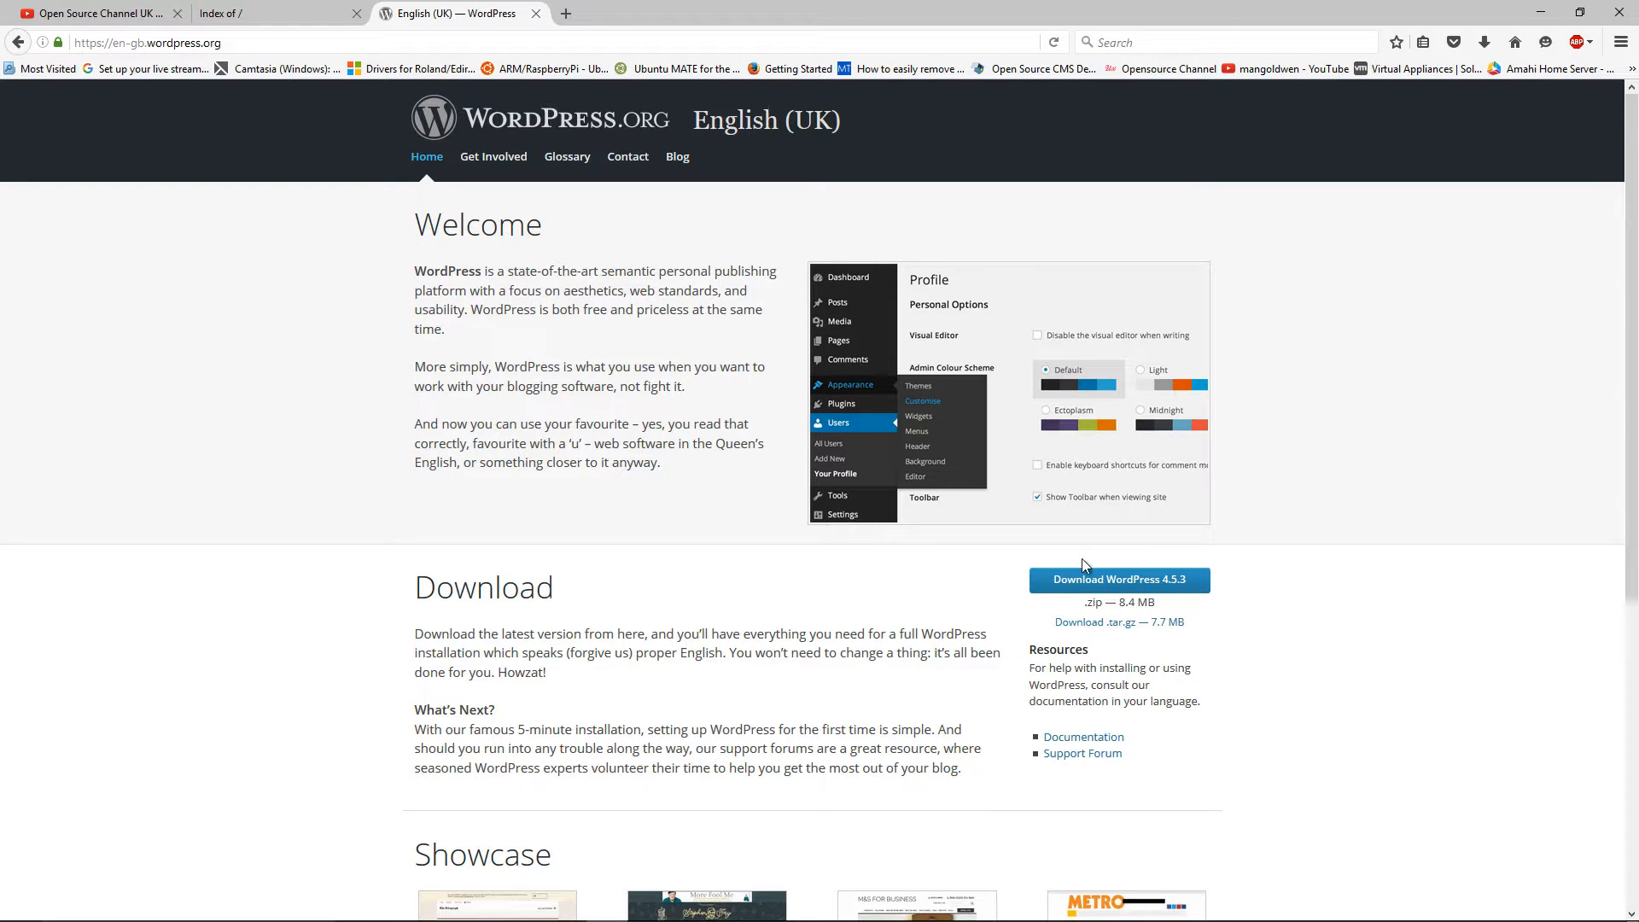
pyautogui.scroll(-2, 1118, 555)
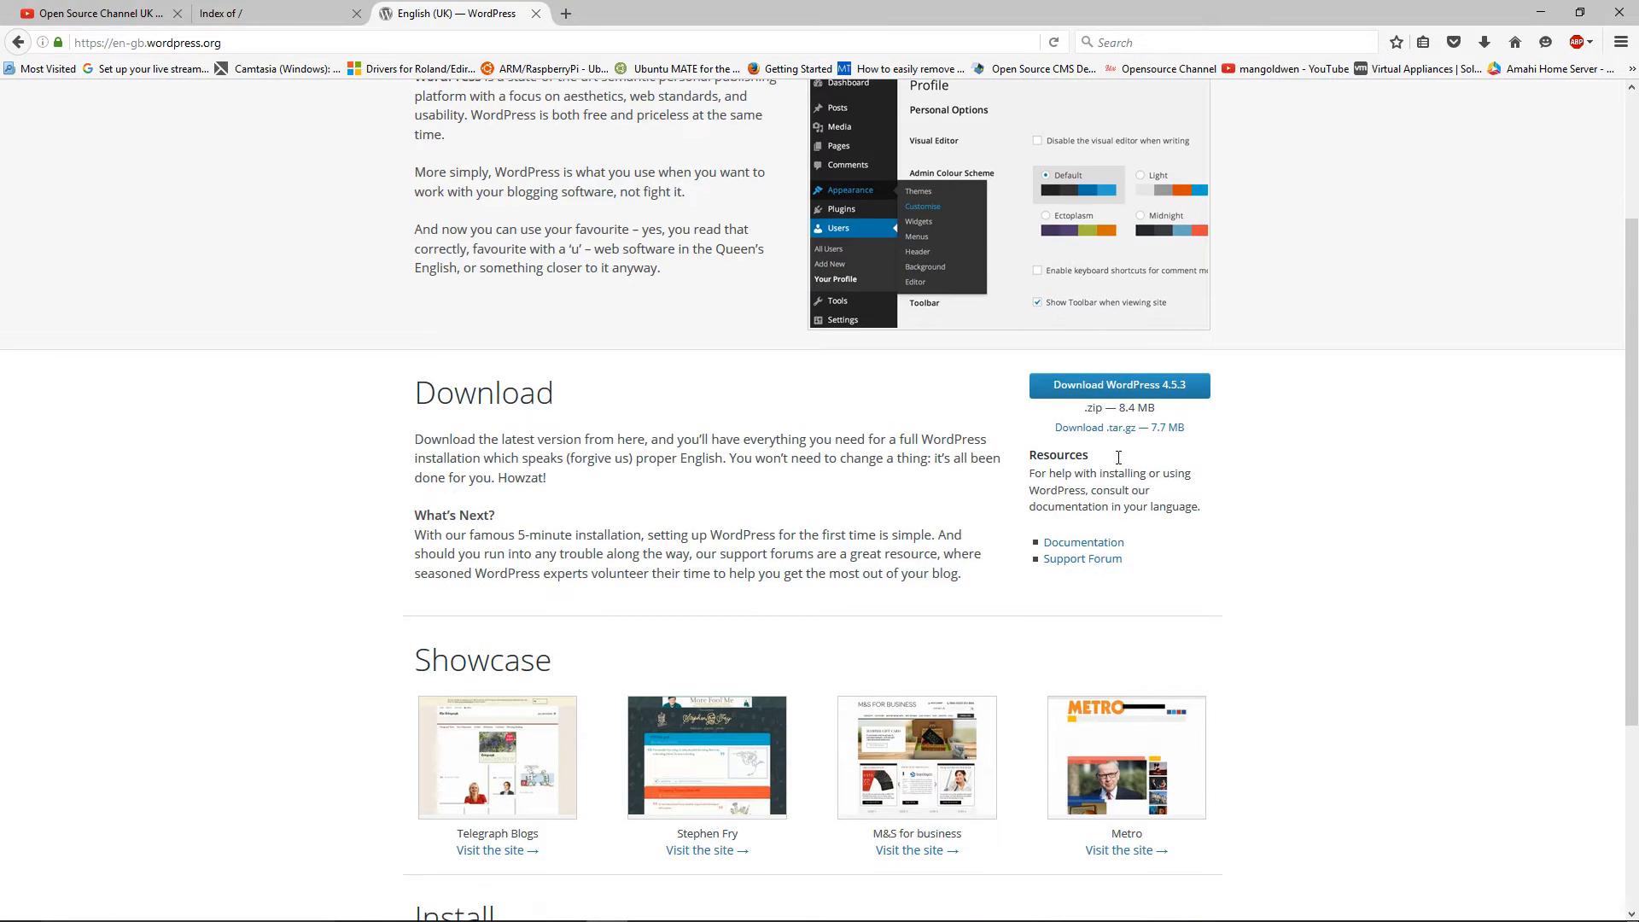
pyautogui.click(1135, 392)
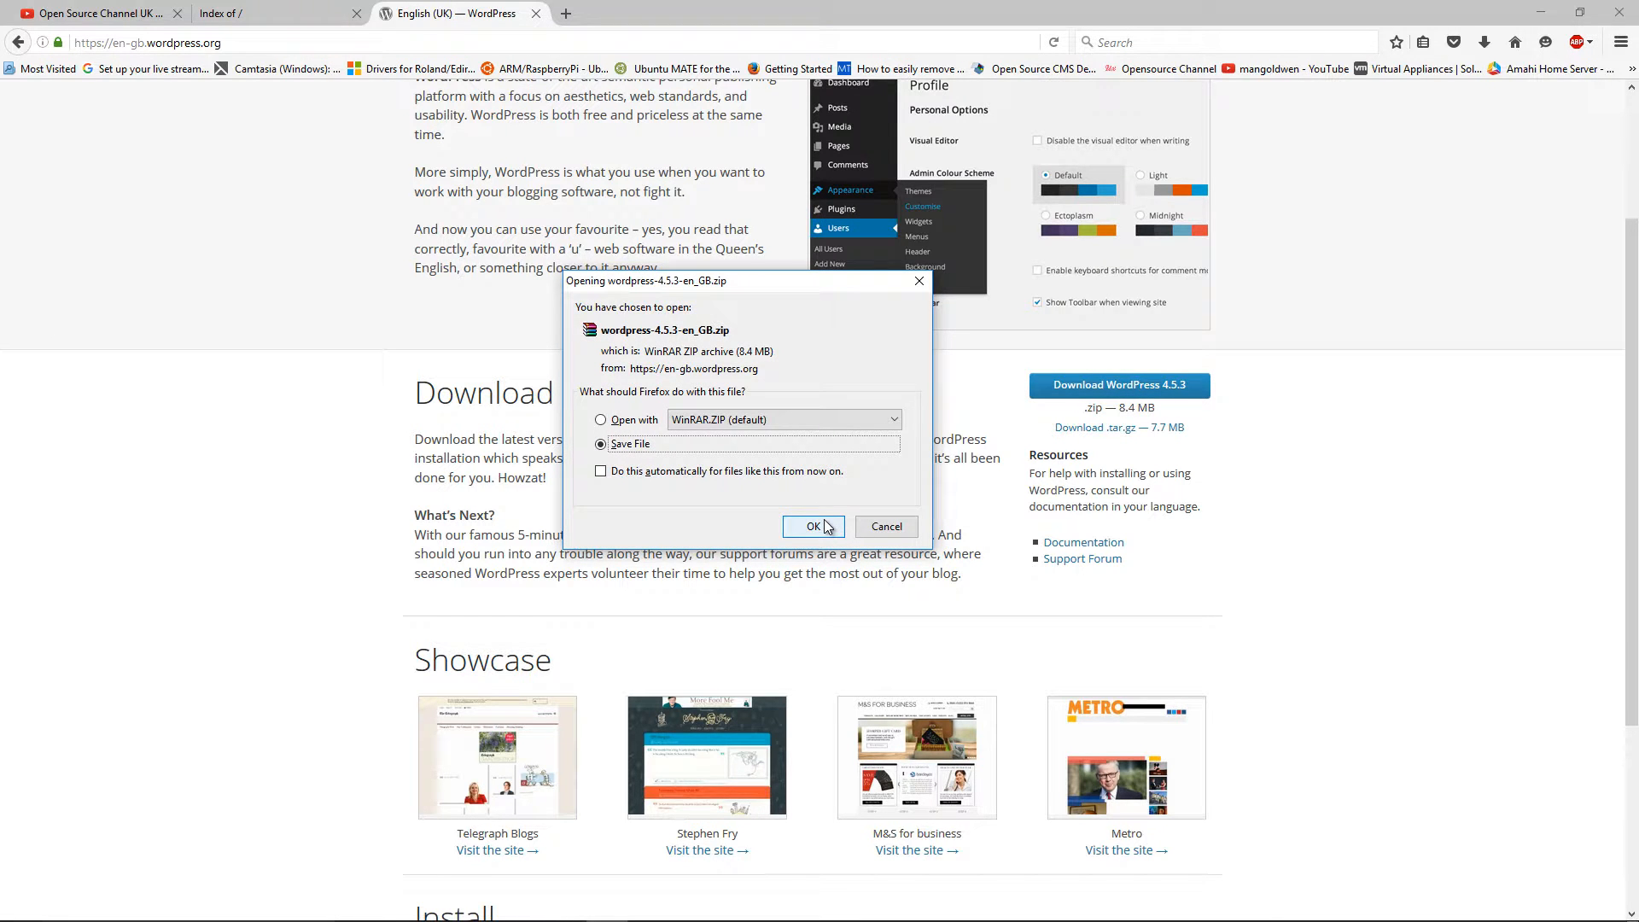
pyautogui.click(814, 527)
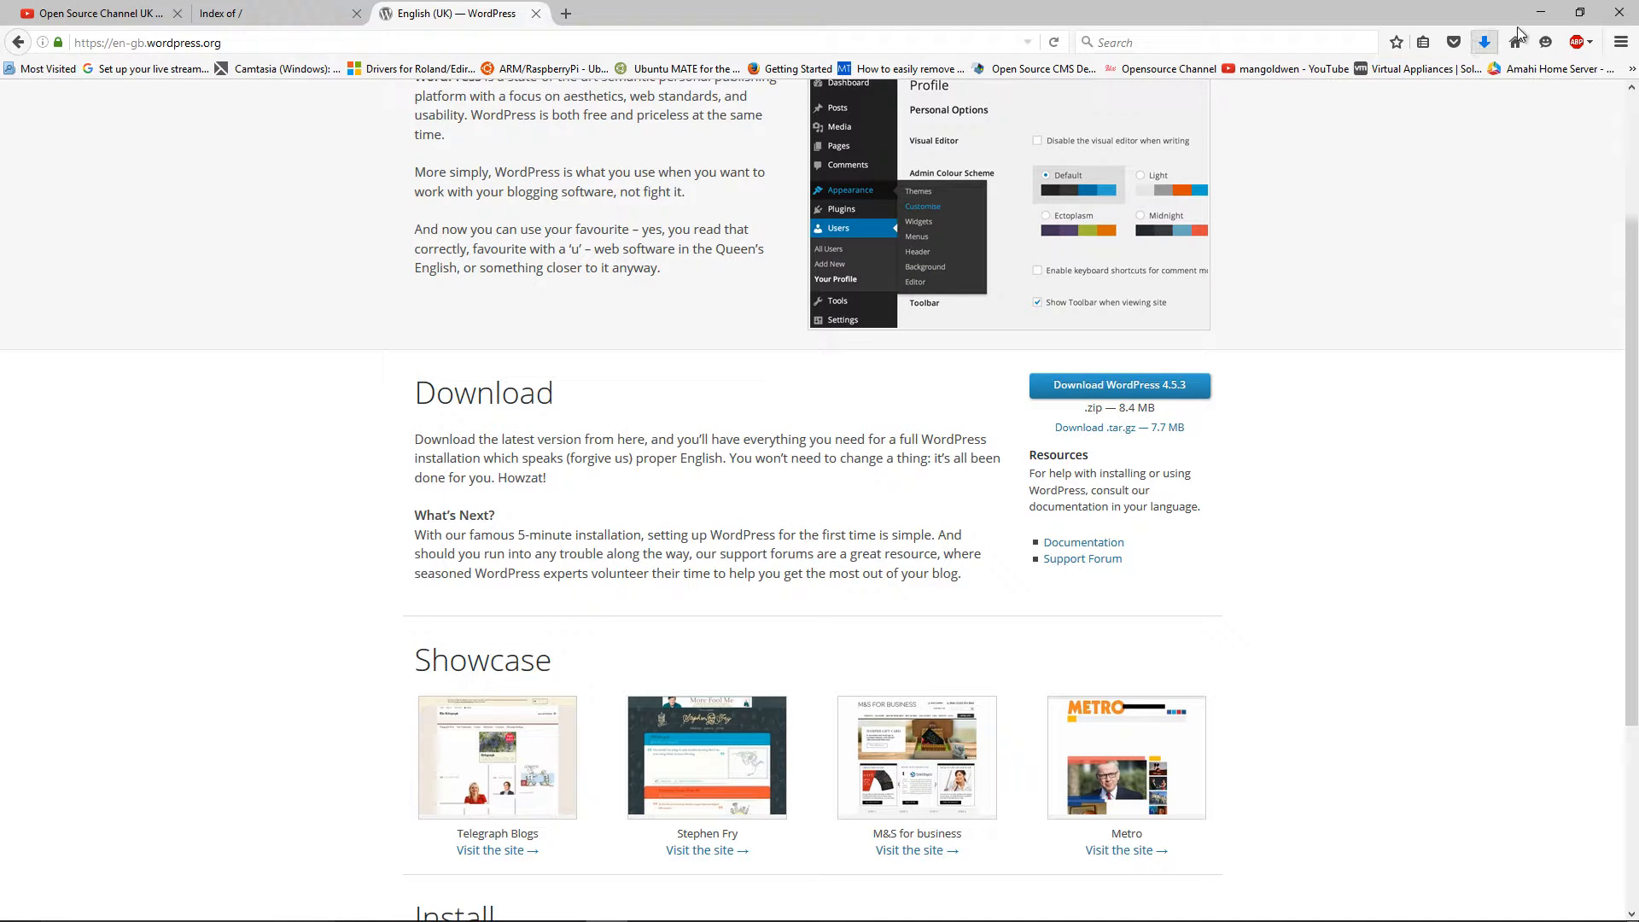
pyautogui.click(1541, 12)
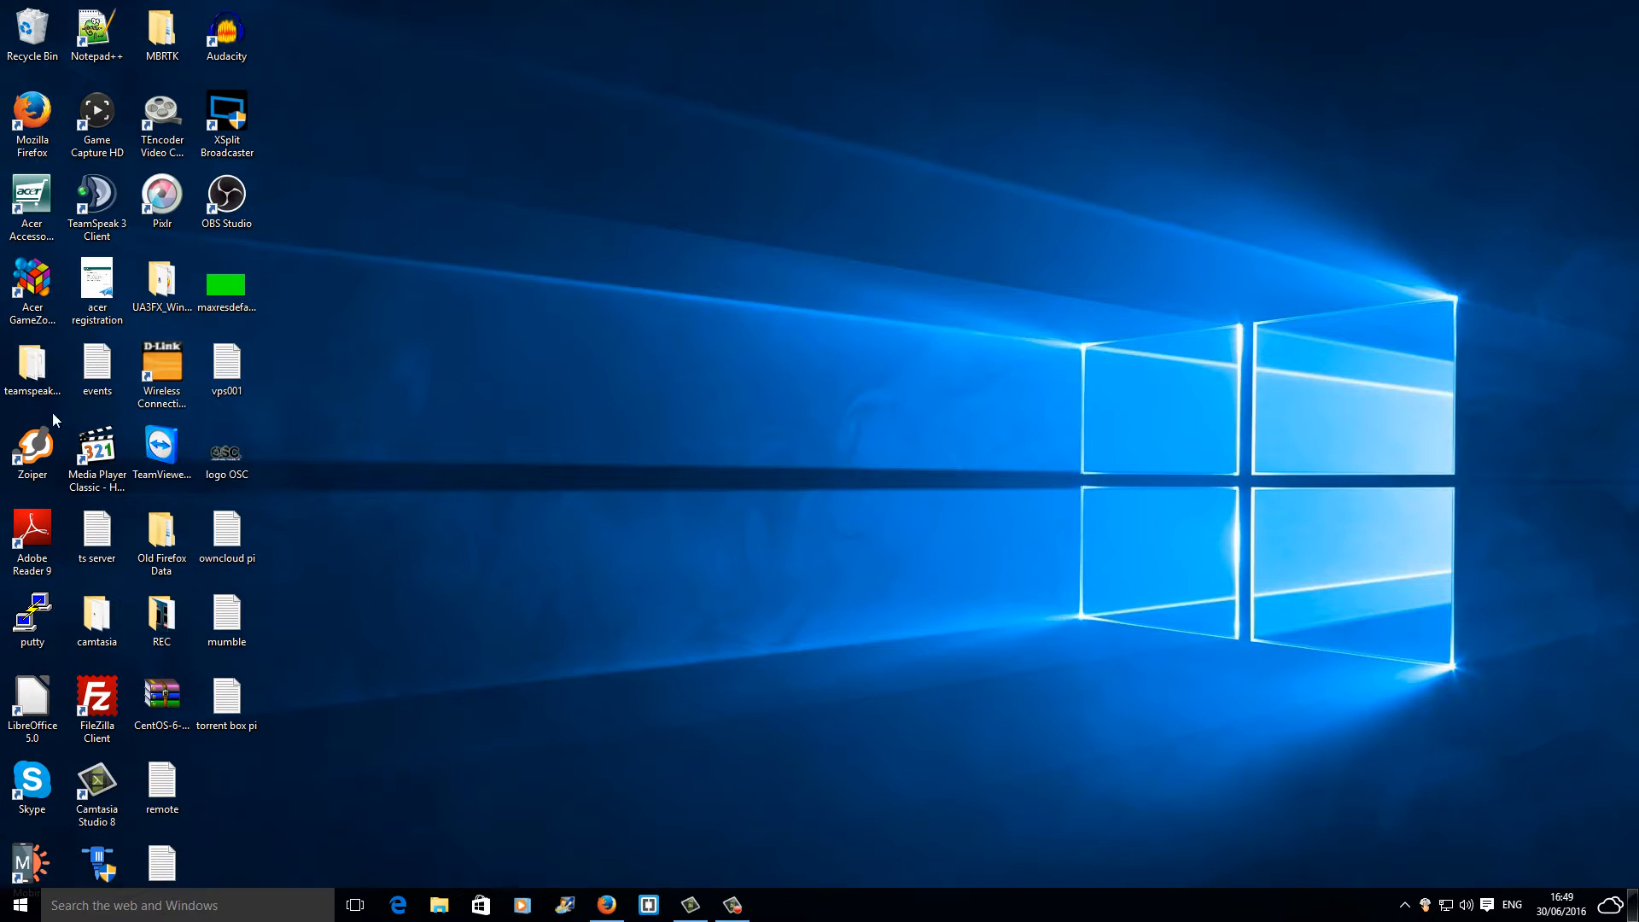
# Launch FileZilla and quick-connect with username admin and the account password.
pyautogui.doubleClick(119, 698)
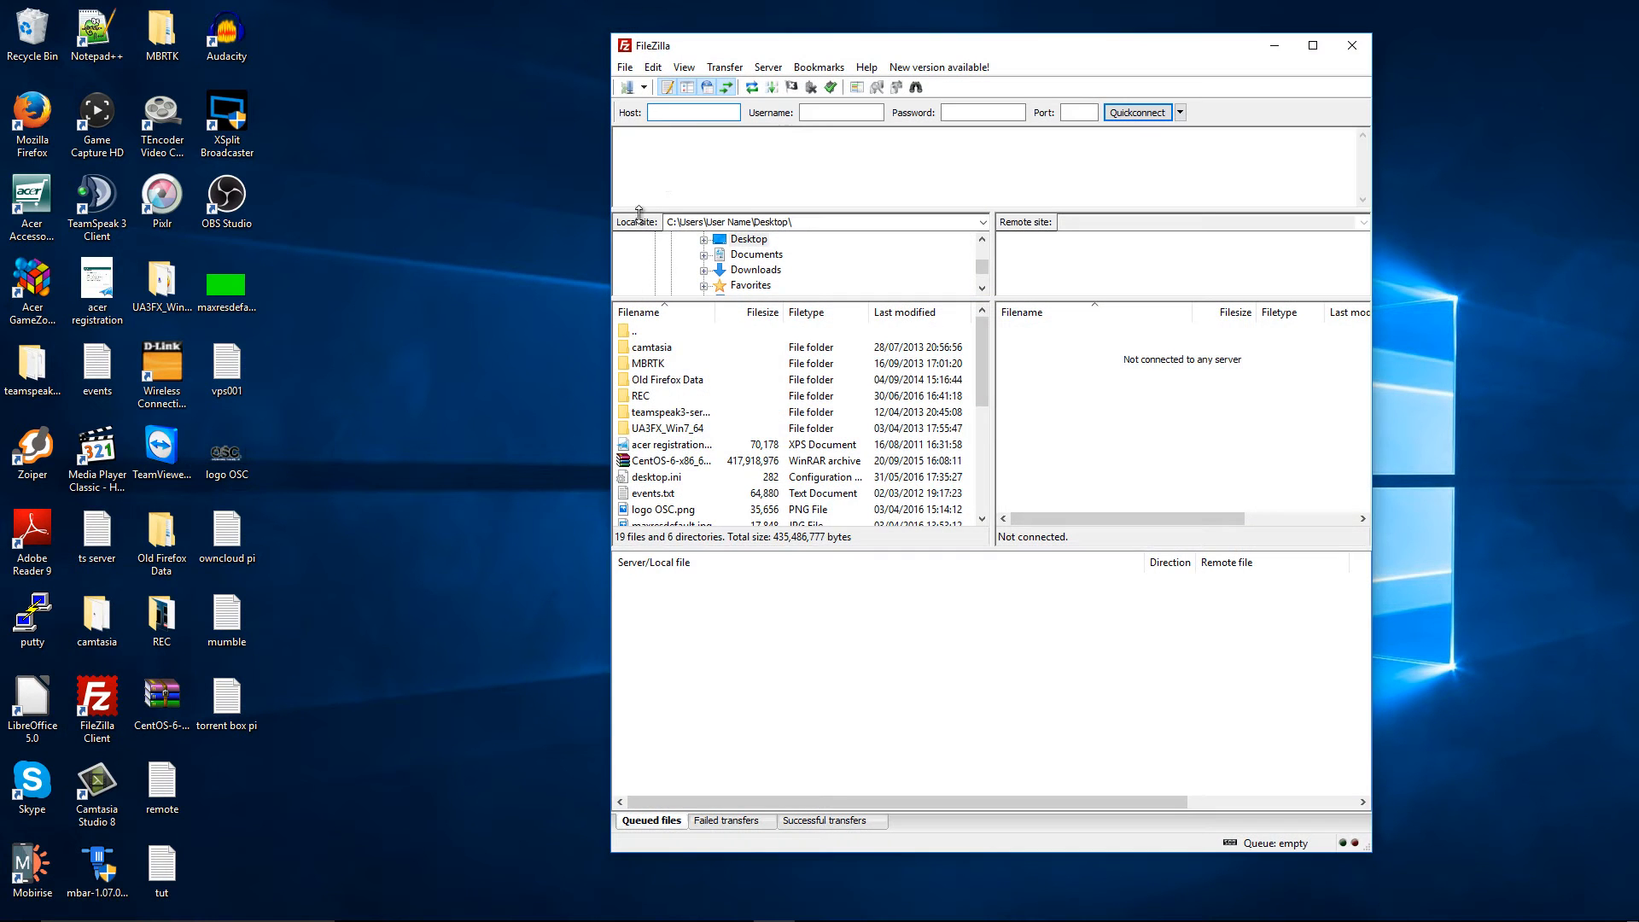
pyautogui.rightClick(718, 114)
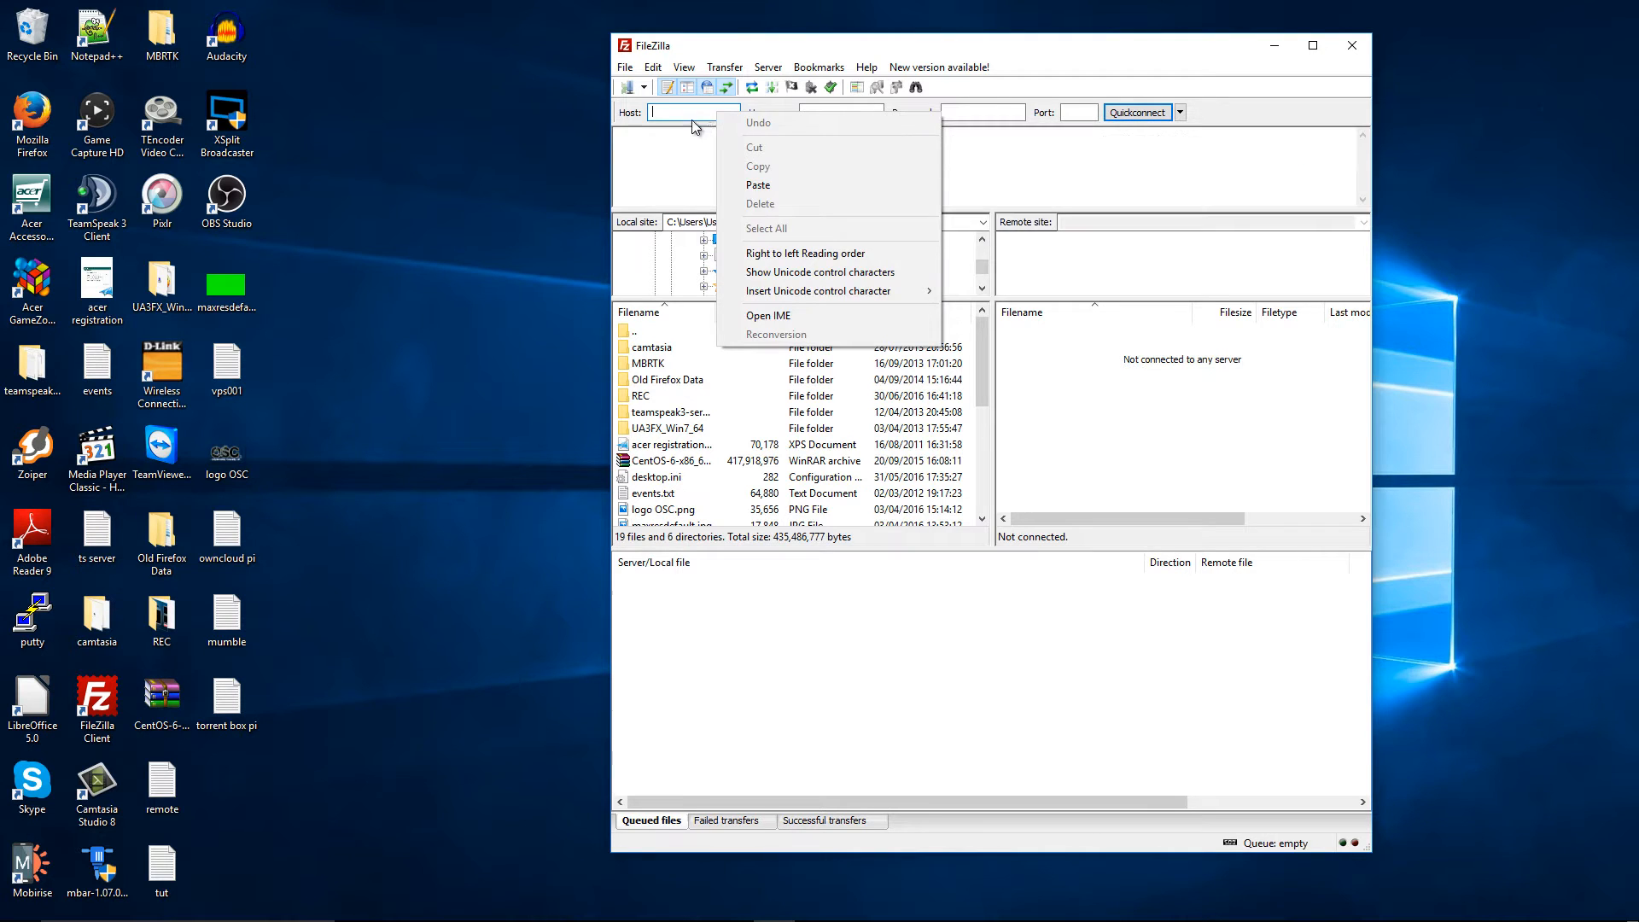
pyautogui.click(704, 113)
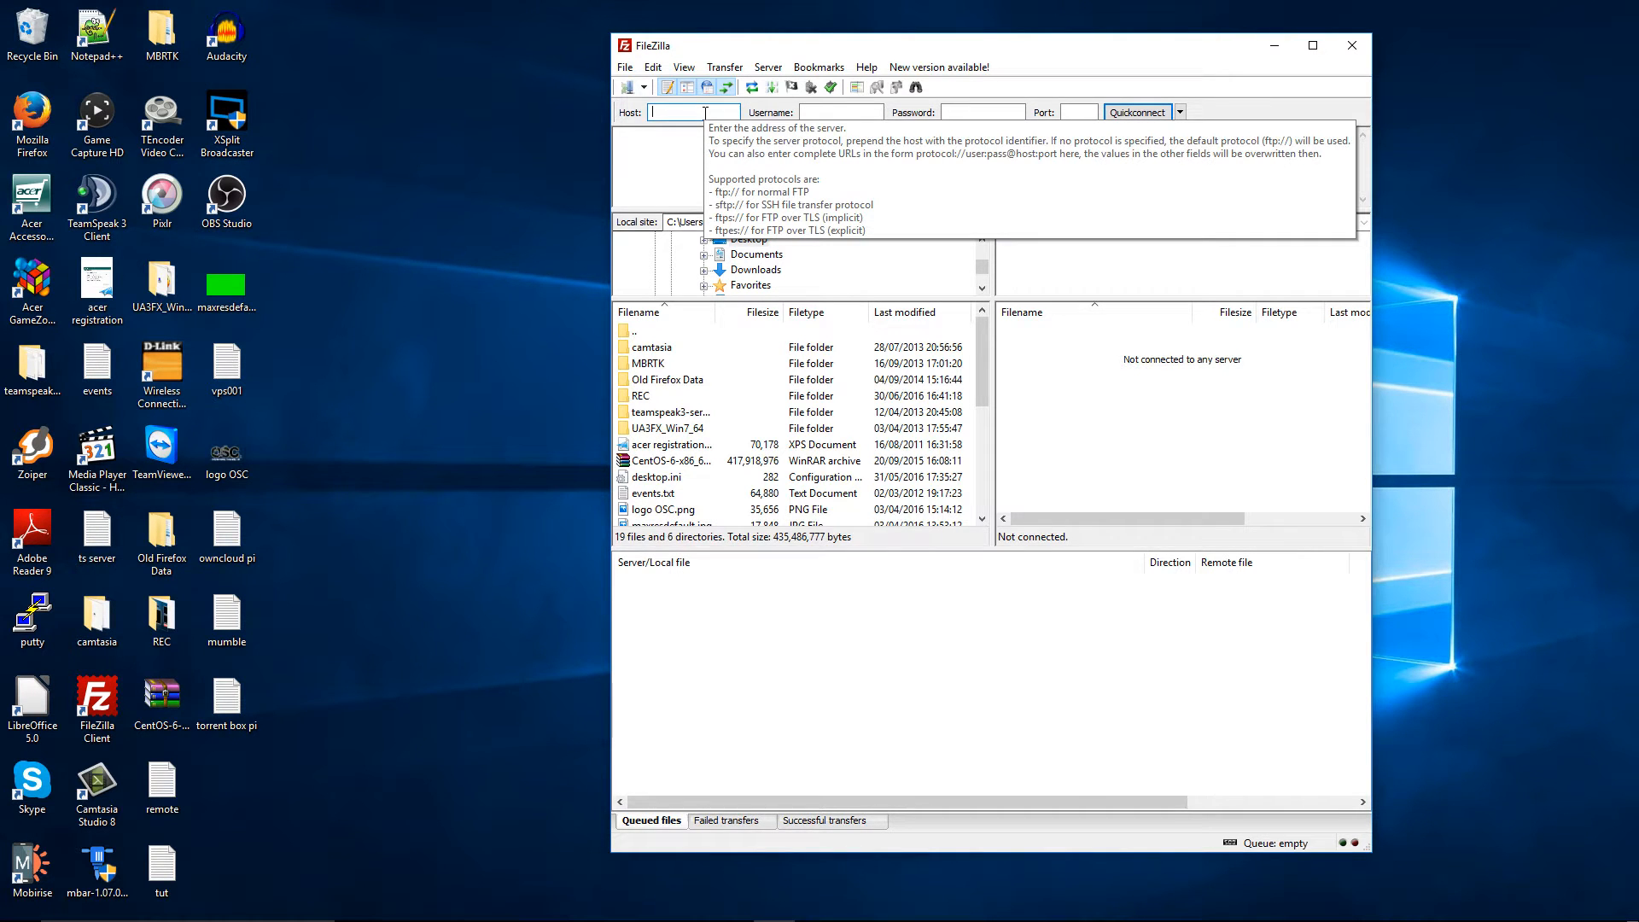
pyautogui.write('opensource.u')
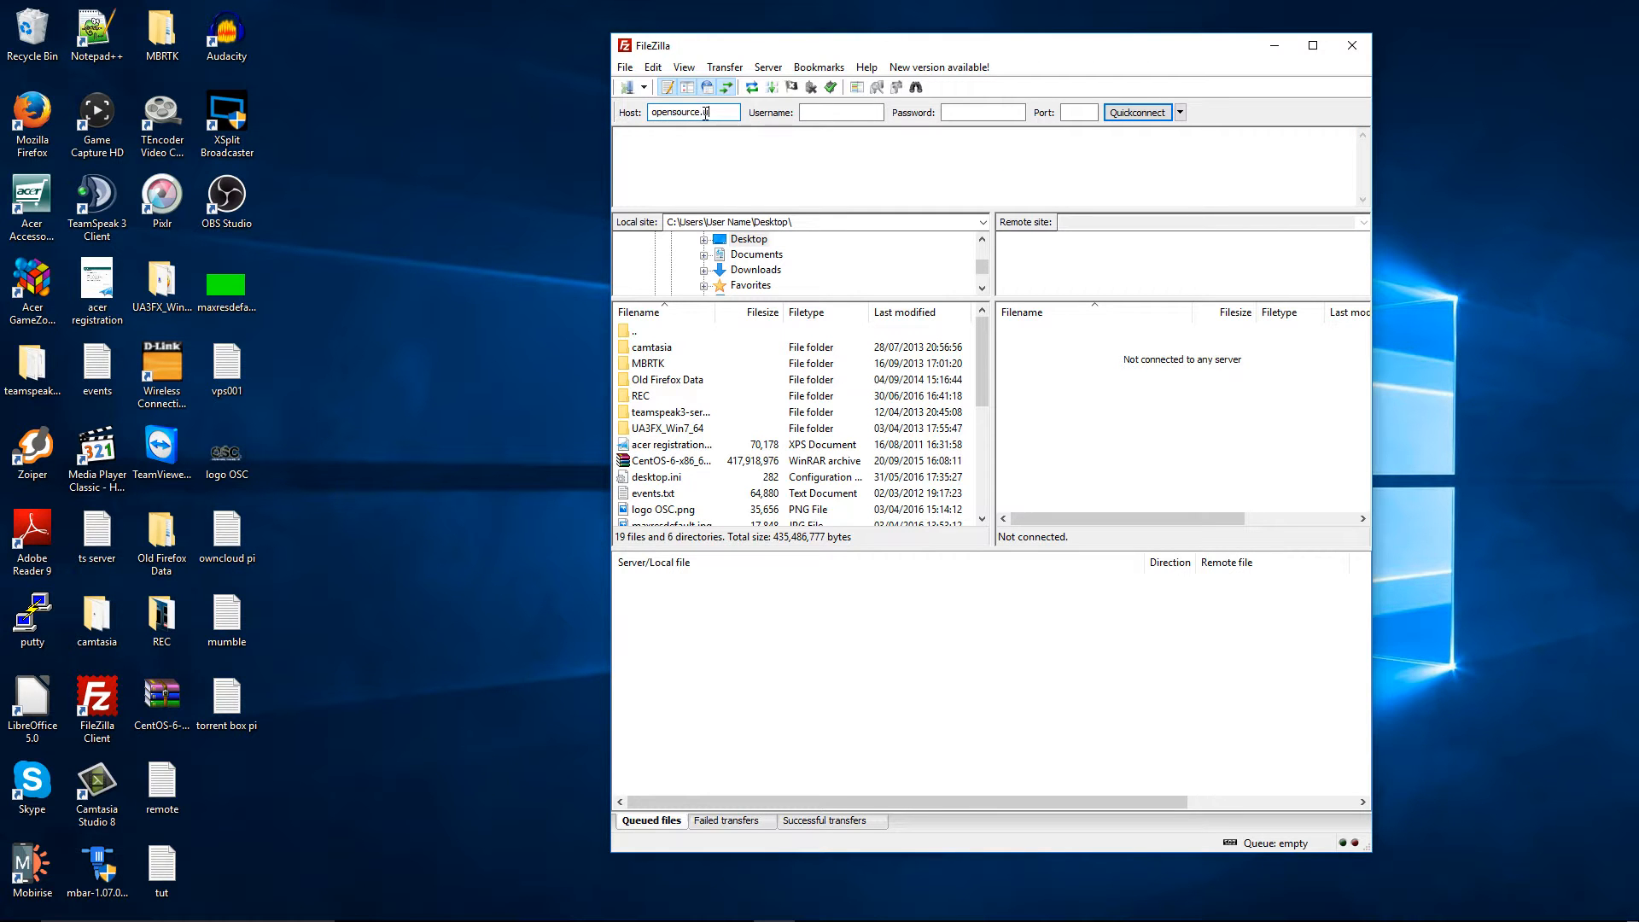
pyautogui.write('admin')
pyautogui.press('Tab')
pyautogui.write('•••••')
pyautogui.press('Return')
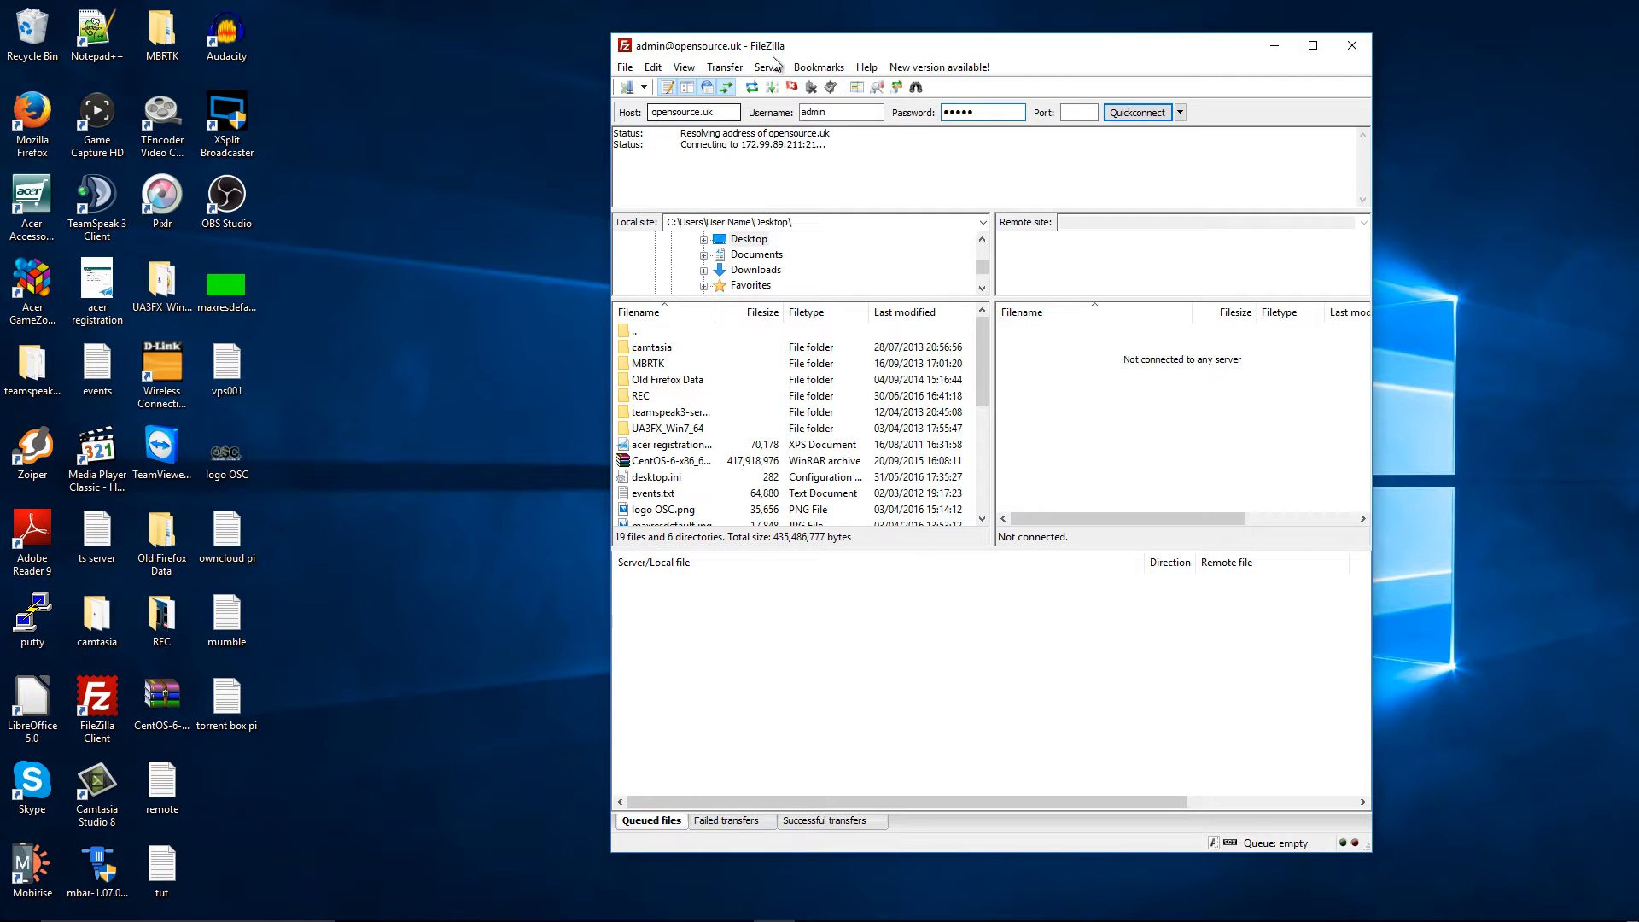
# Reconnect using the corrected opensourcechannel host in the current tab, then return to Firefox.
pyautogui.moveTo(955, 53); pyautogui.dragTo(859, 52)
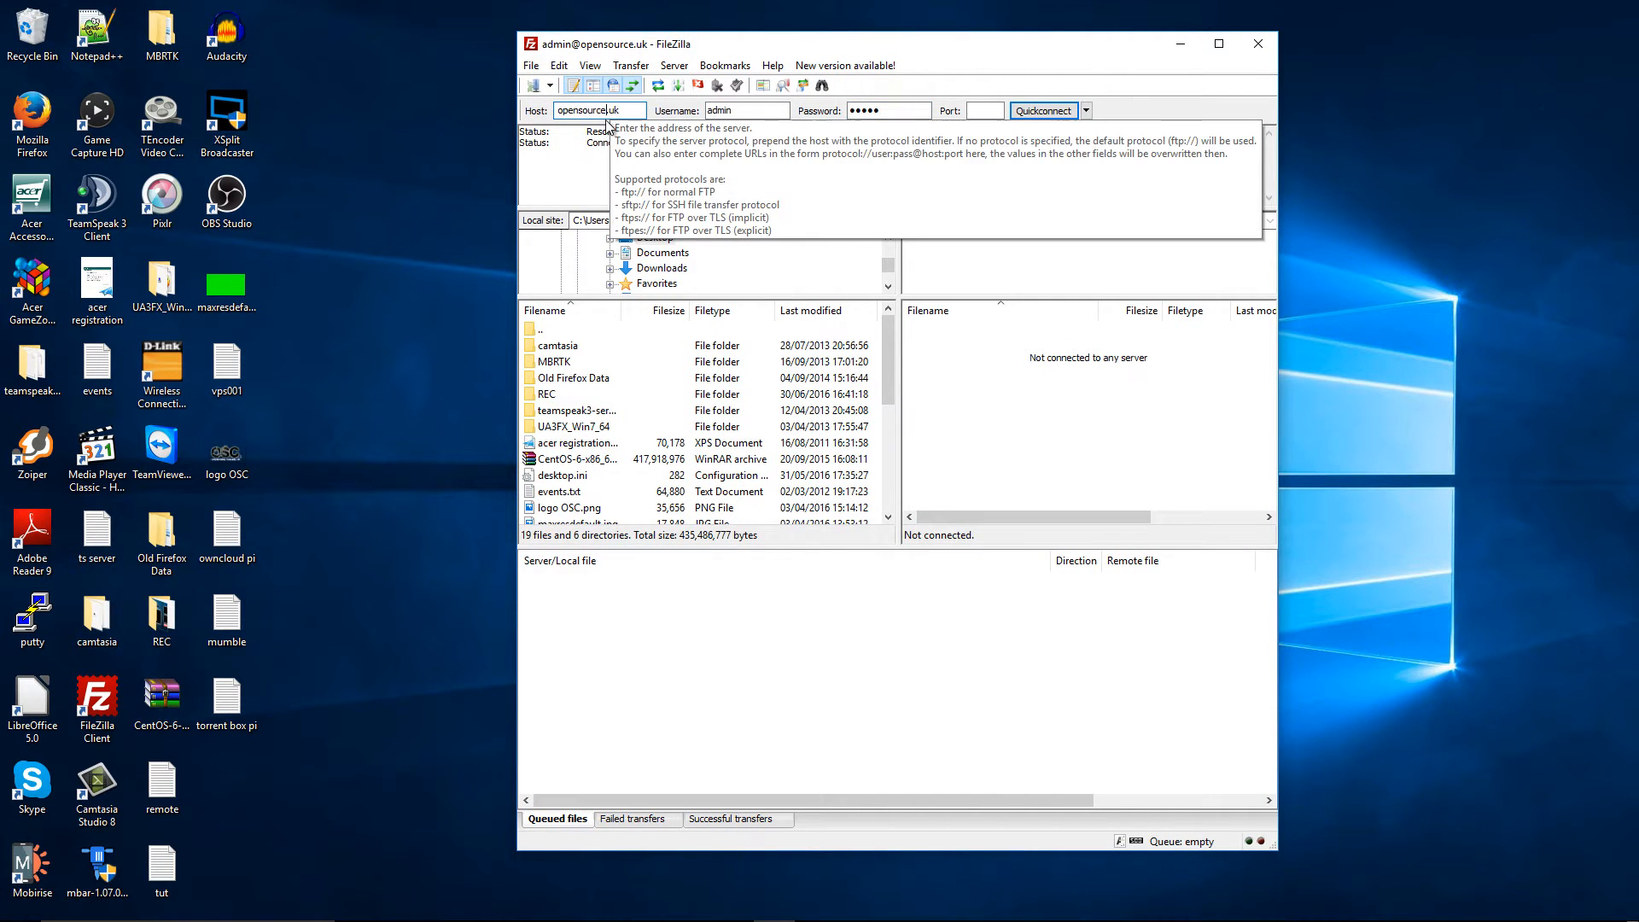
pyautogui.write('channel')
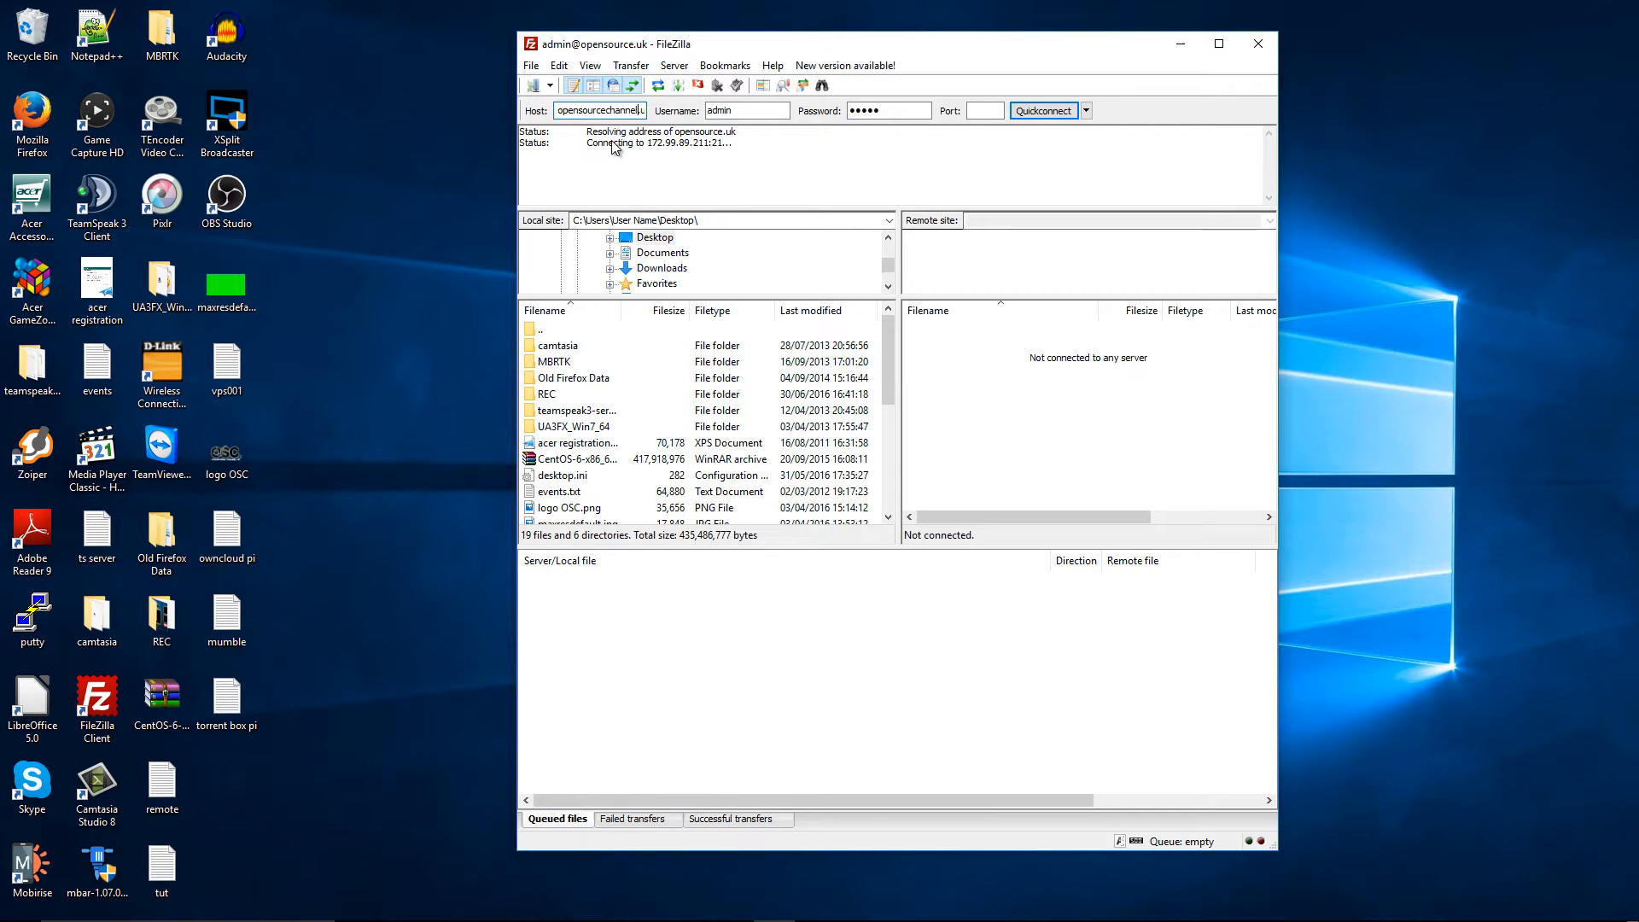
pyautogui.press('Return')
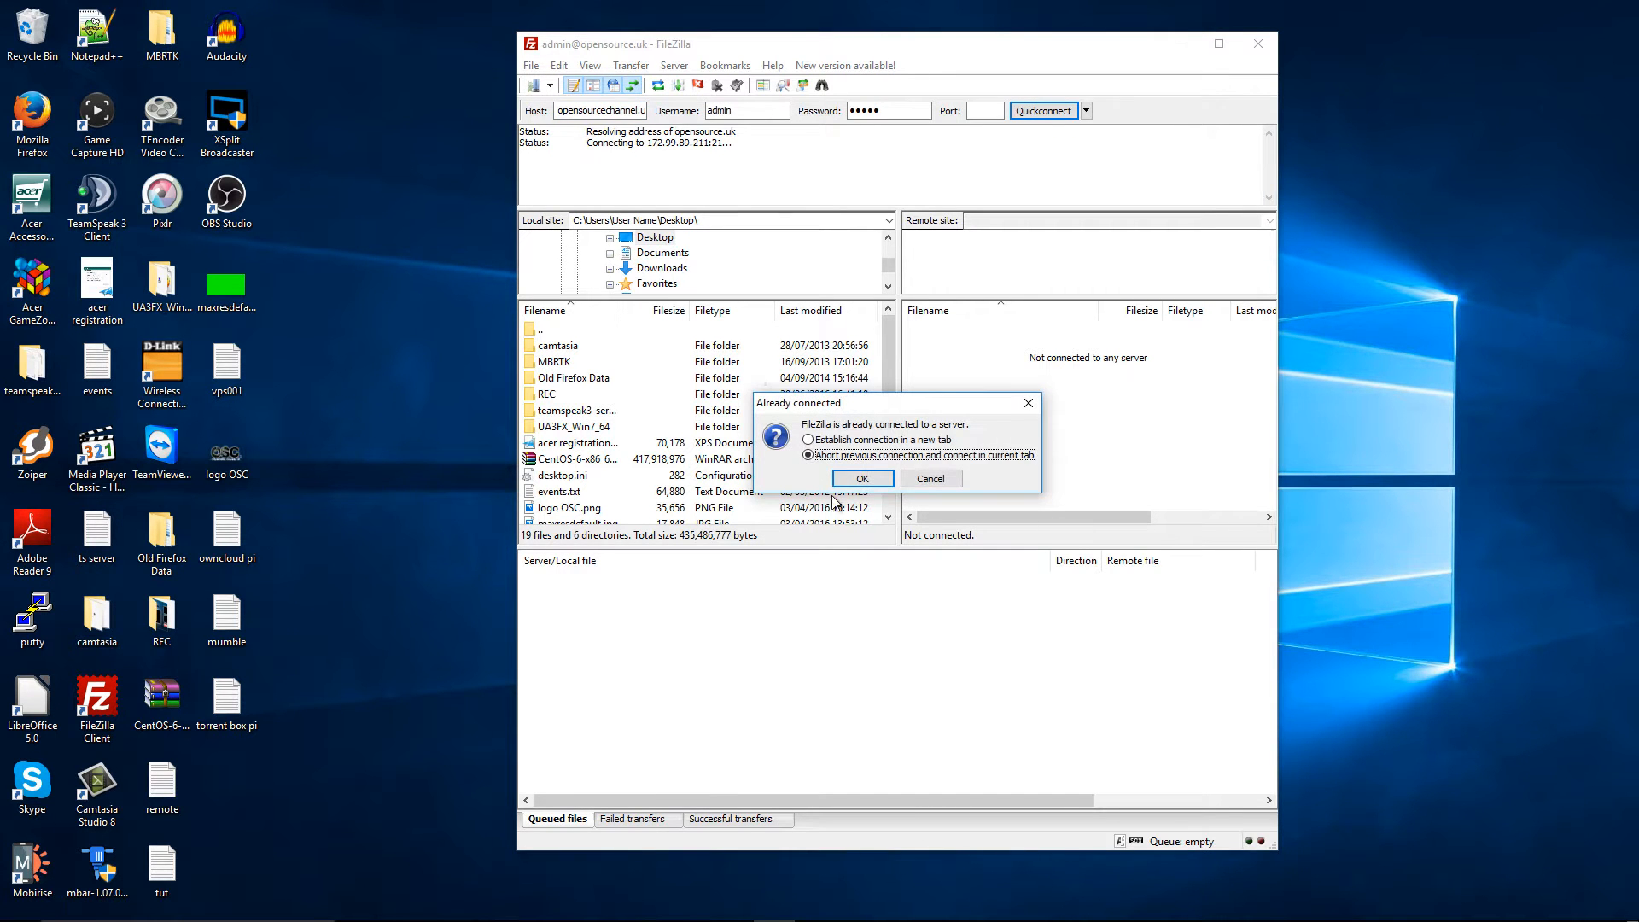
pyautogui.click(862, 481)
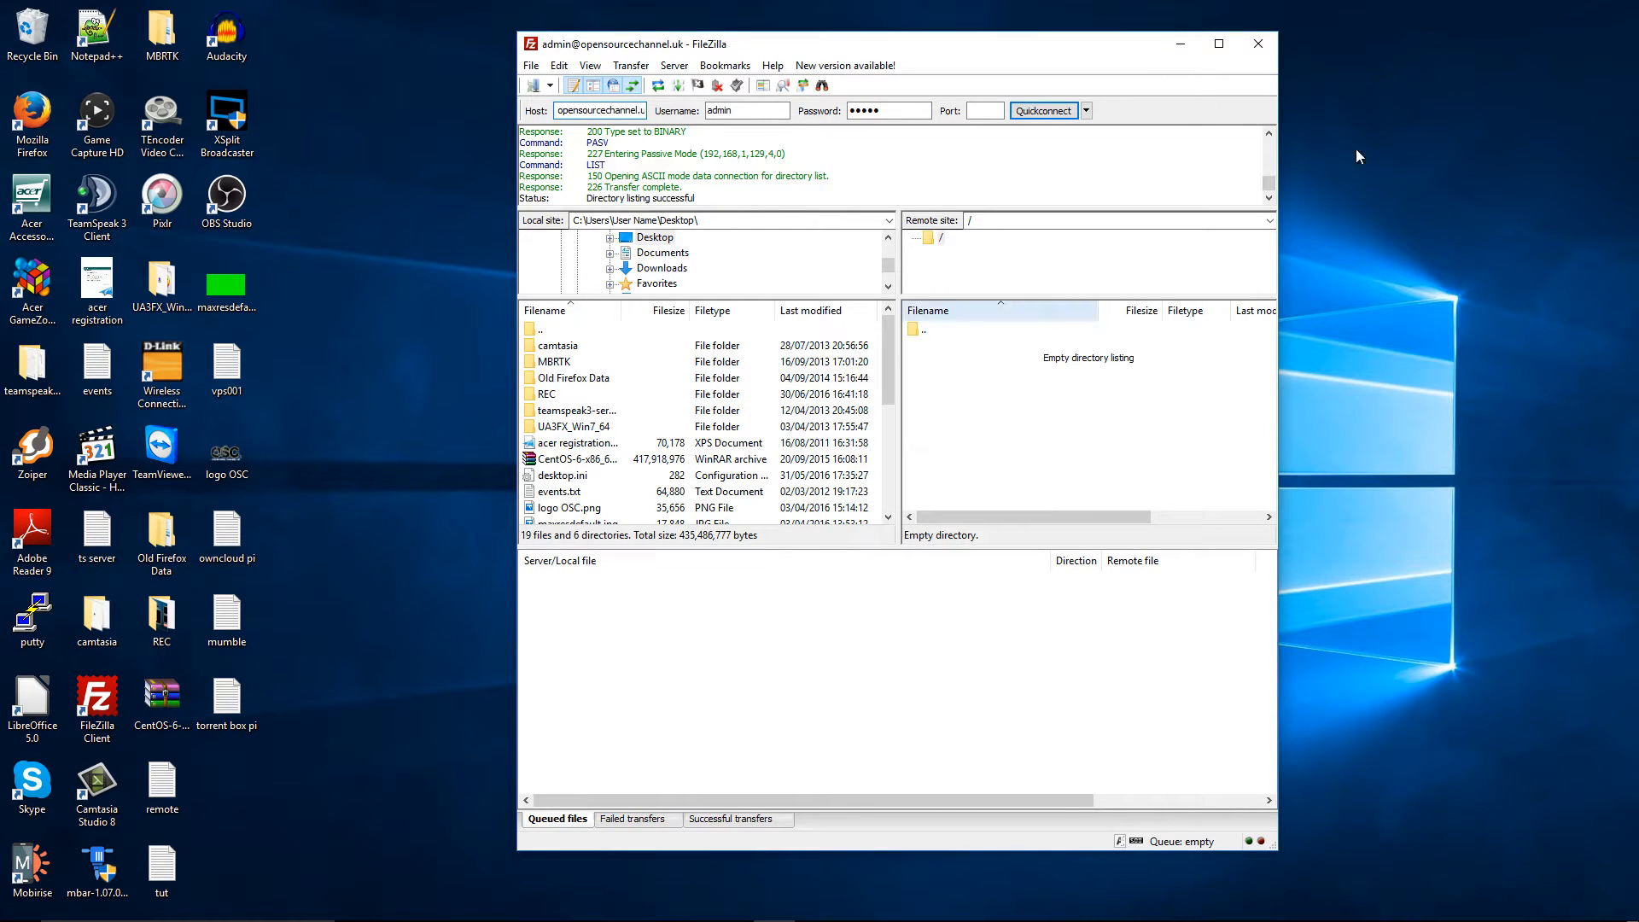
pyautogui.moveTo(1056, 47); pyautogui.dragTo(635, 99)
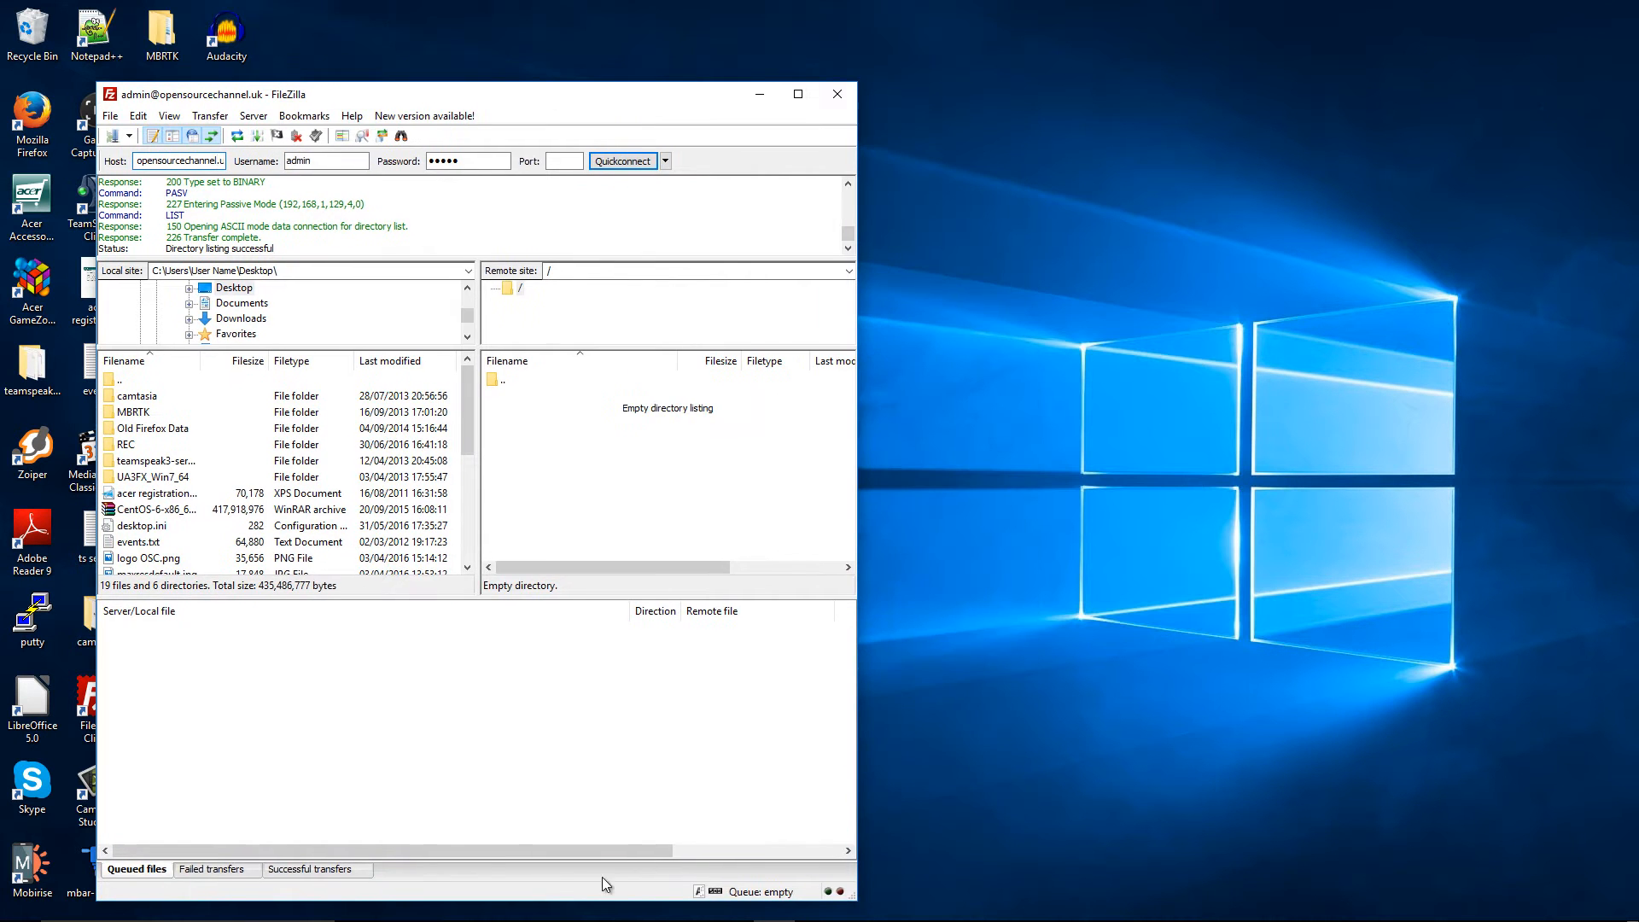
pyautogui.click(606, 905)
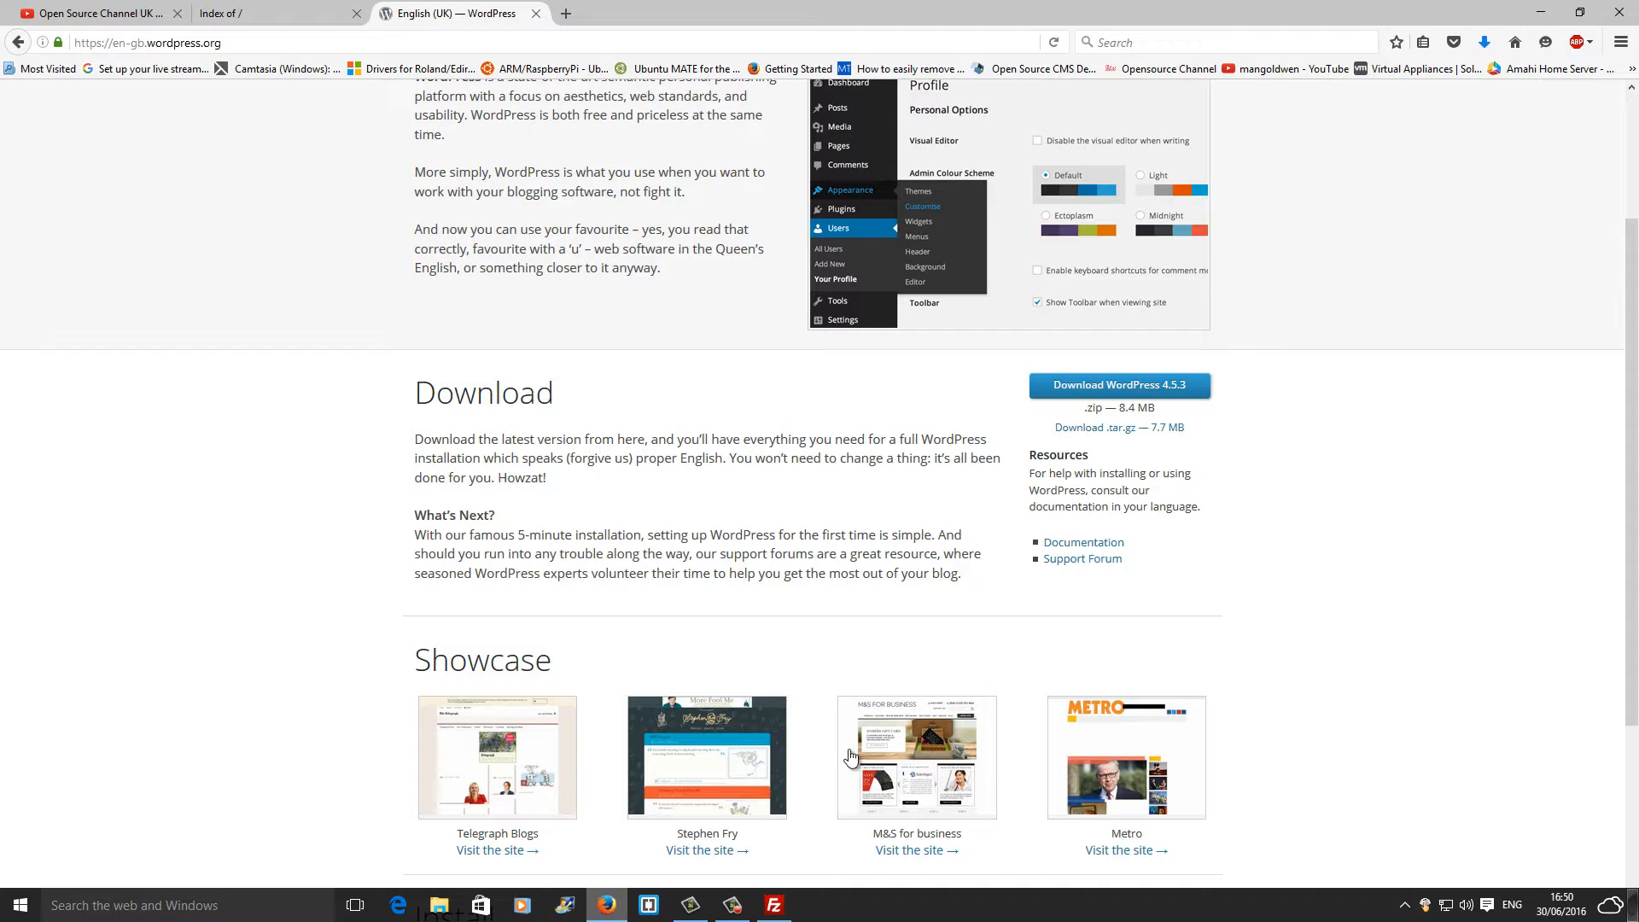
# Extract the downloaded wordpress-4.5.3-en_GB zip with WinRAR and open the extracted folder.
pyautogui.rightClick(1486, 43)
pyautogui.click(1486, 43)
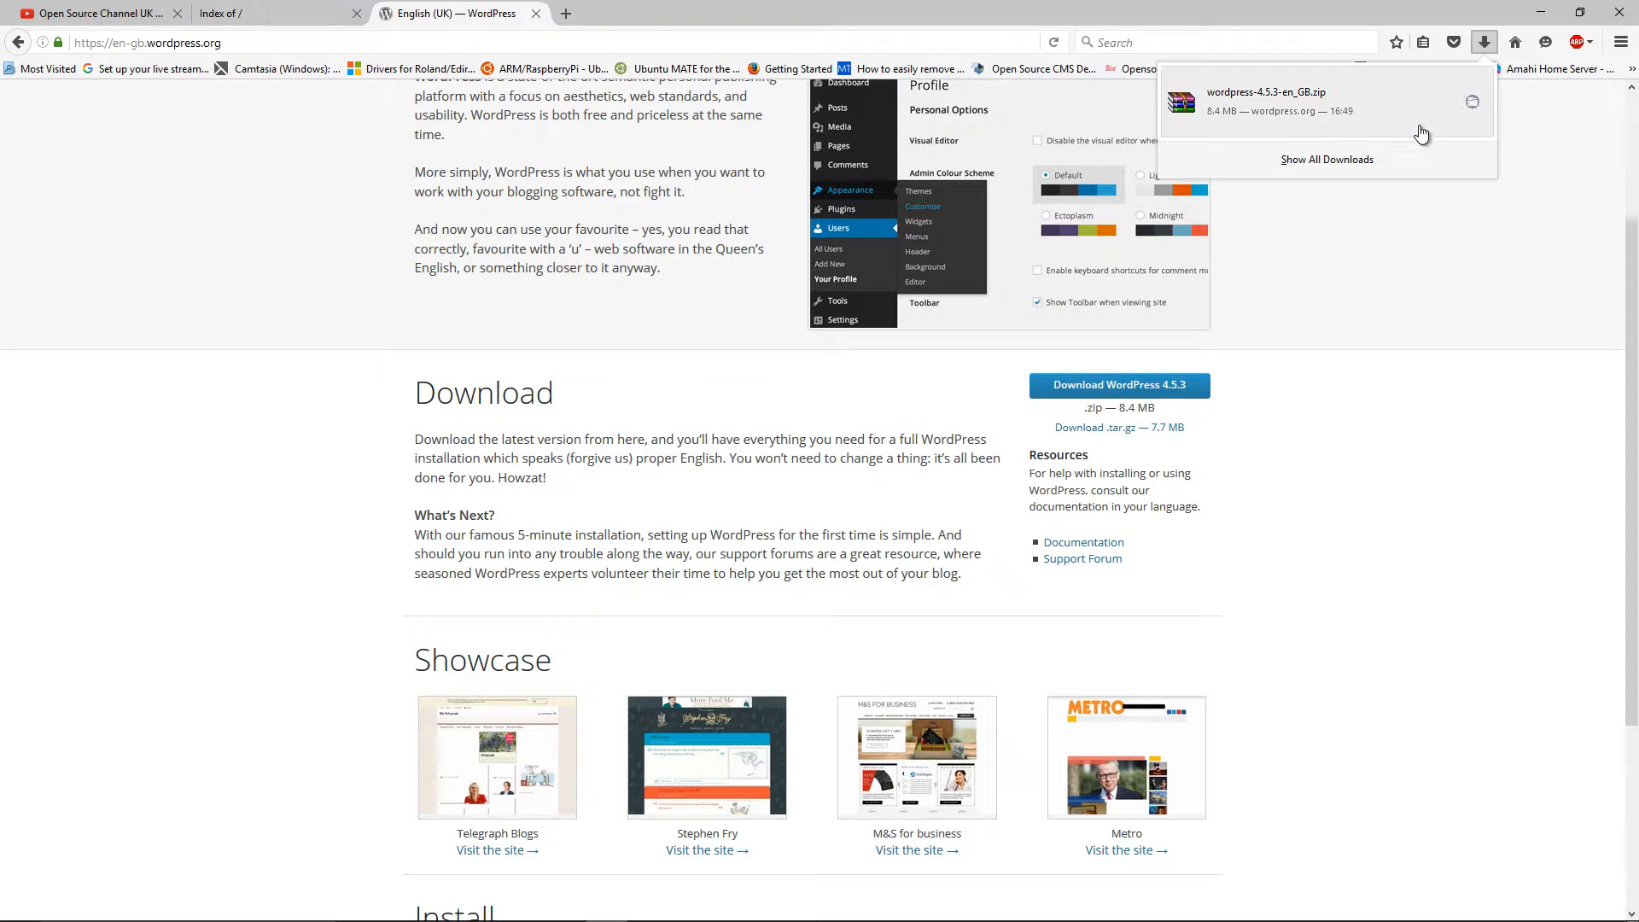
pyautogui.click(1469, 102)
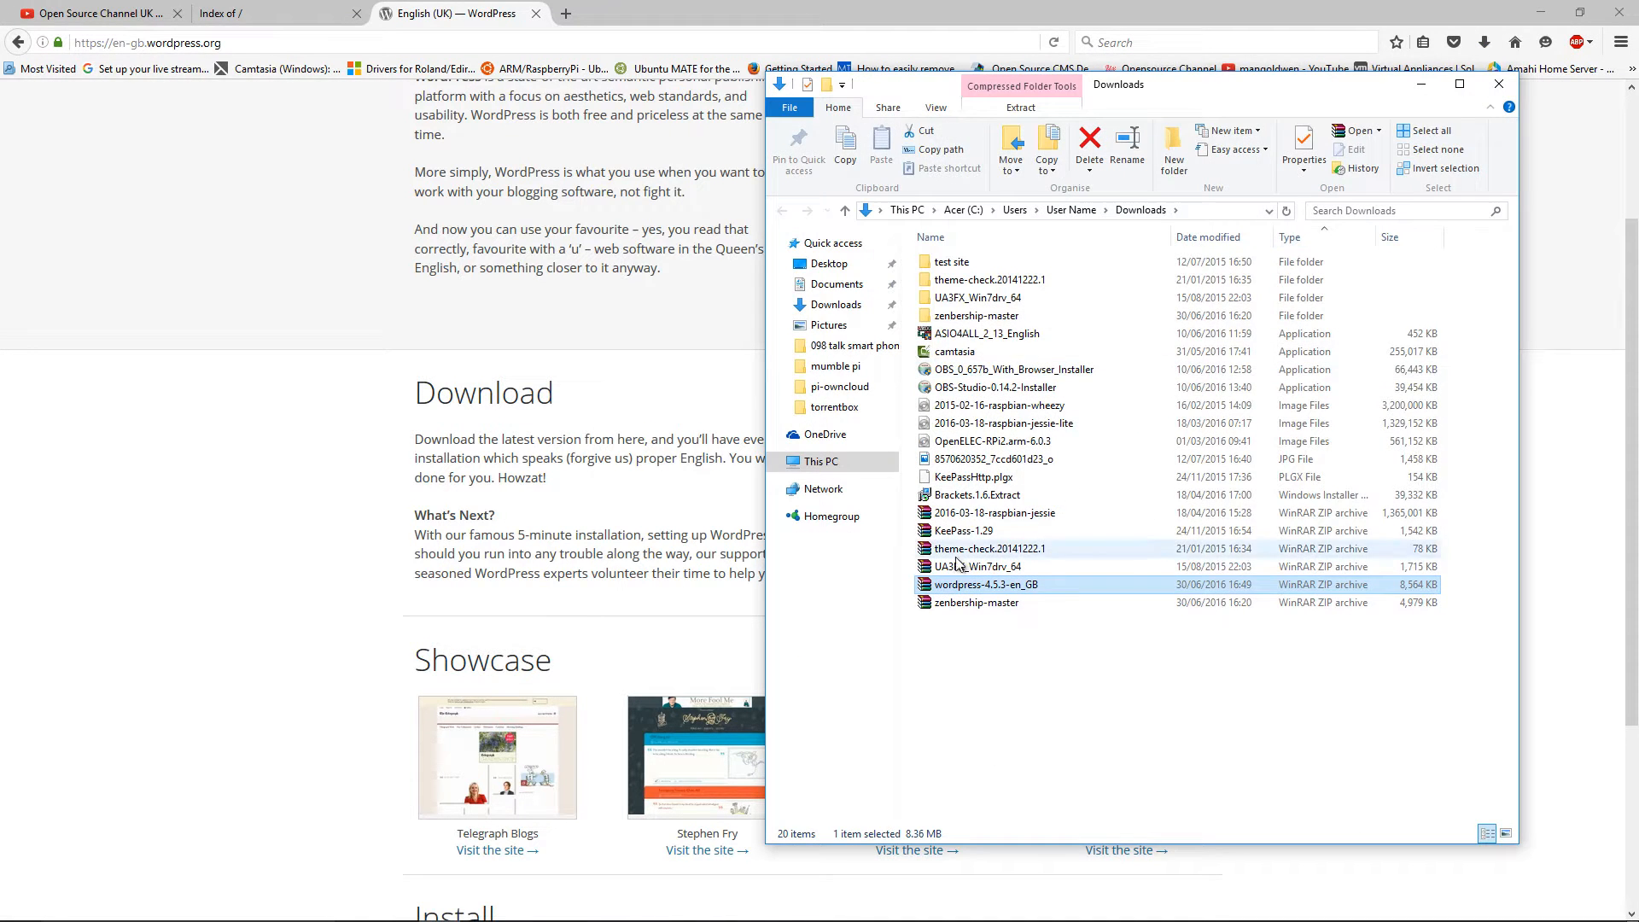
pyautogui.rightClick(979, 584)
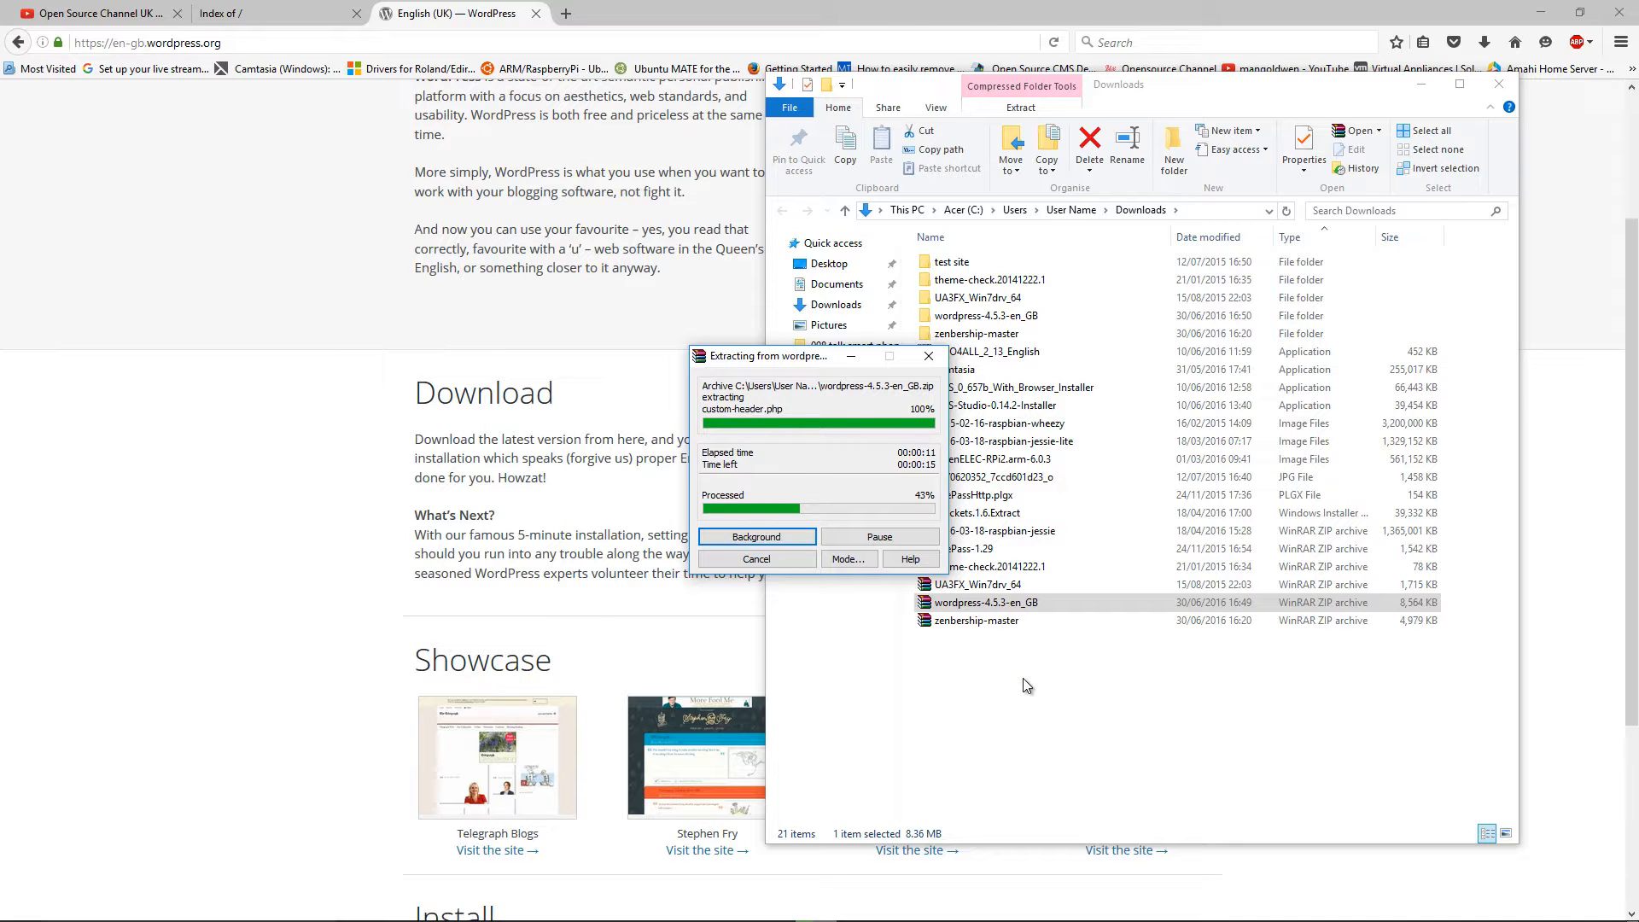
pyautogui.click(1542, 12)
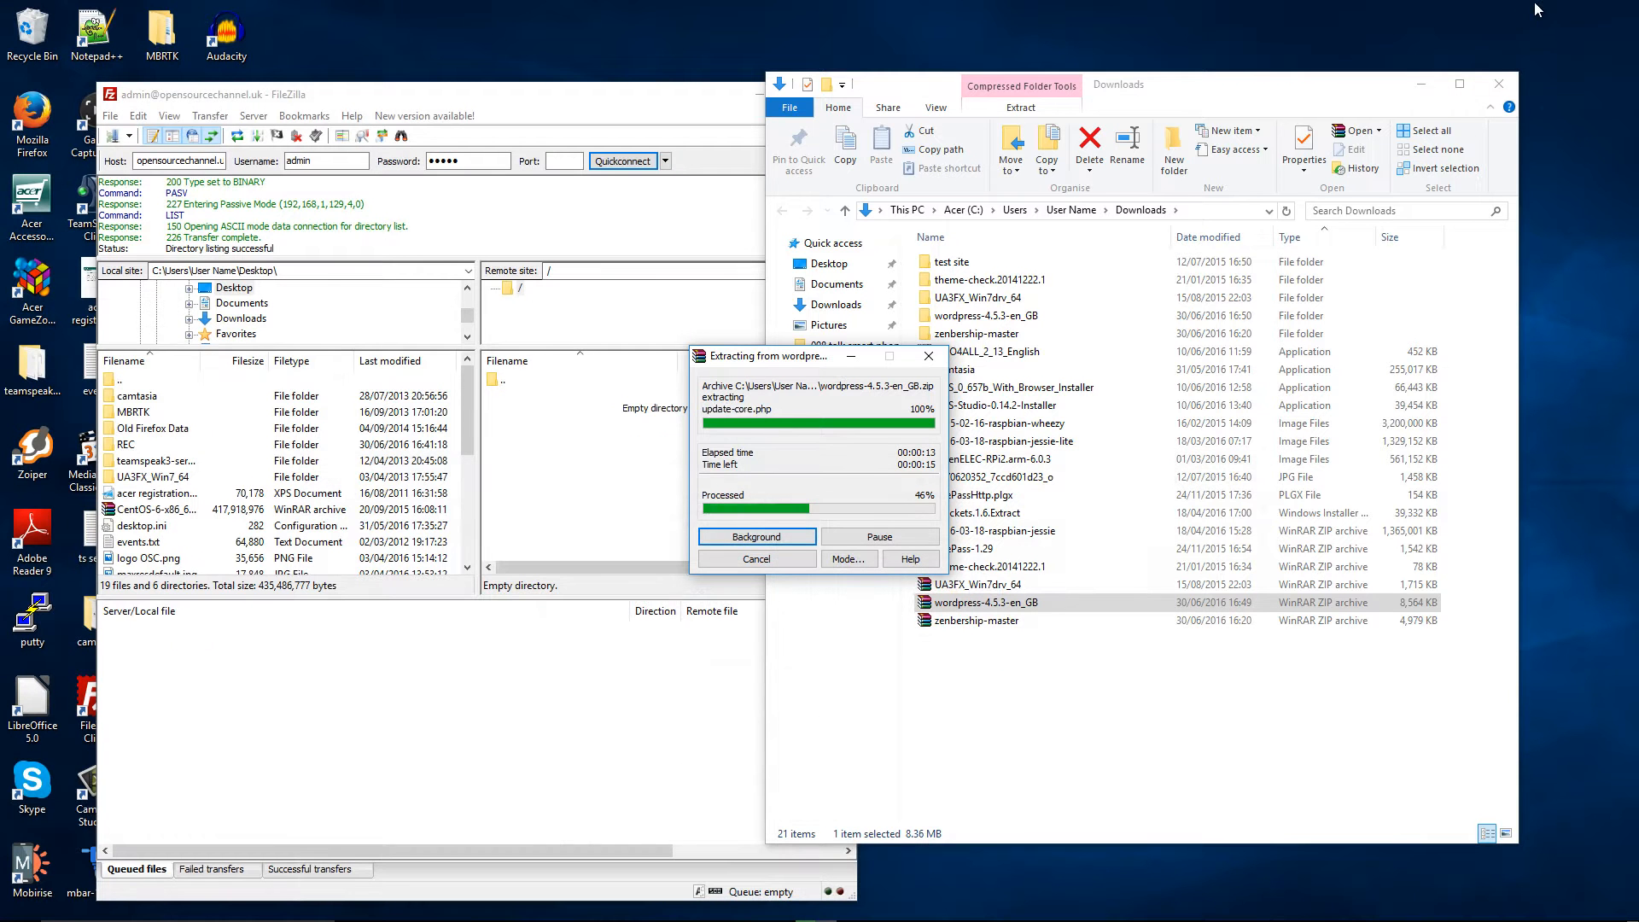
pyautogui.moveTo(987, 88); pyautogui.dragTo(1032, 81)
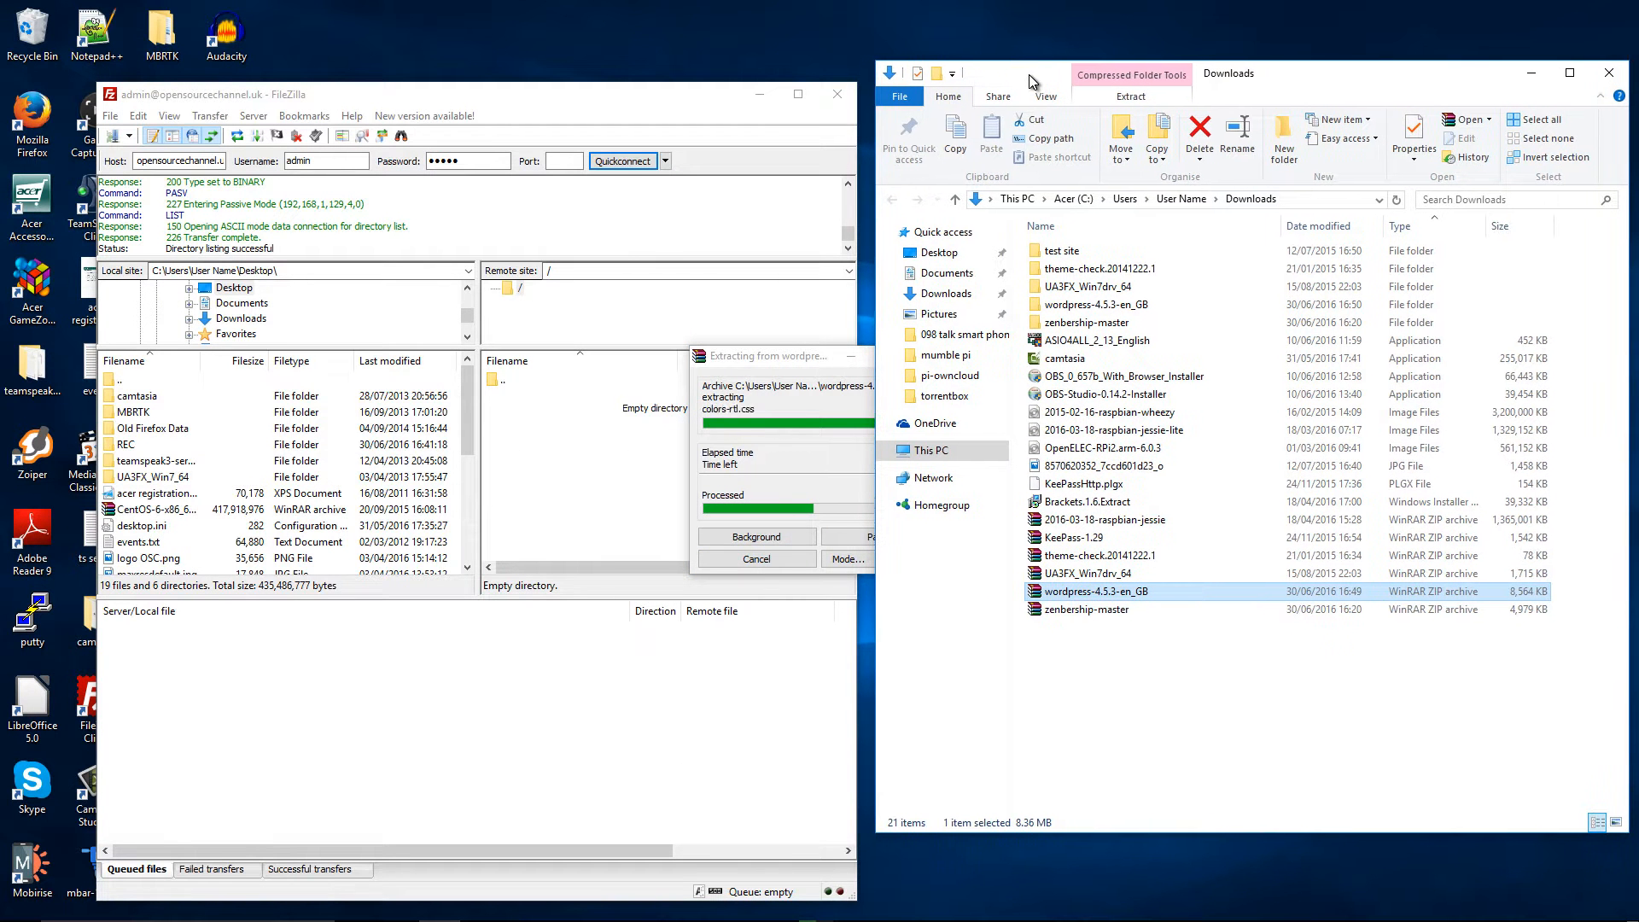
pyautogui.click(799, 363)
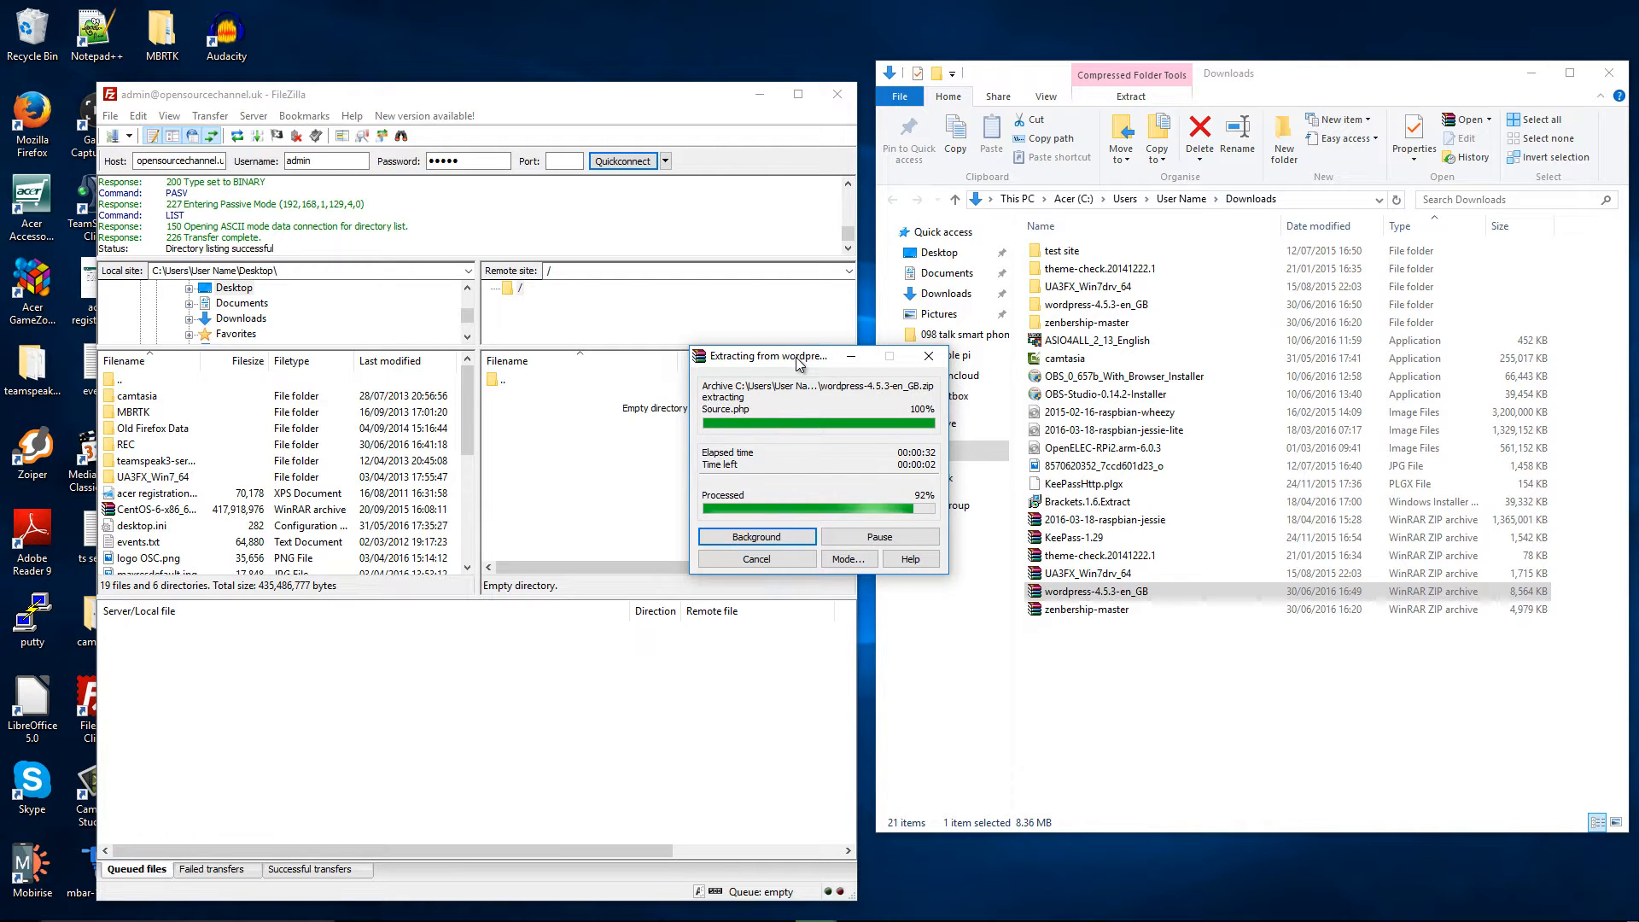
pyautogui.doubleClick(1119, 305)
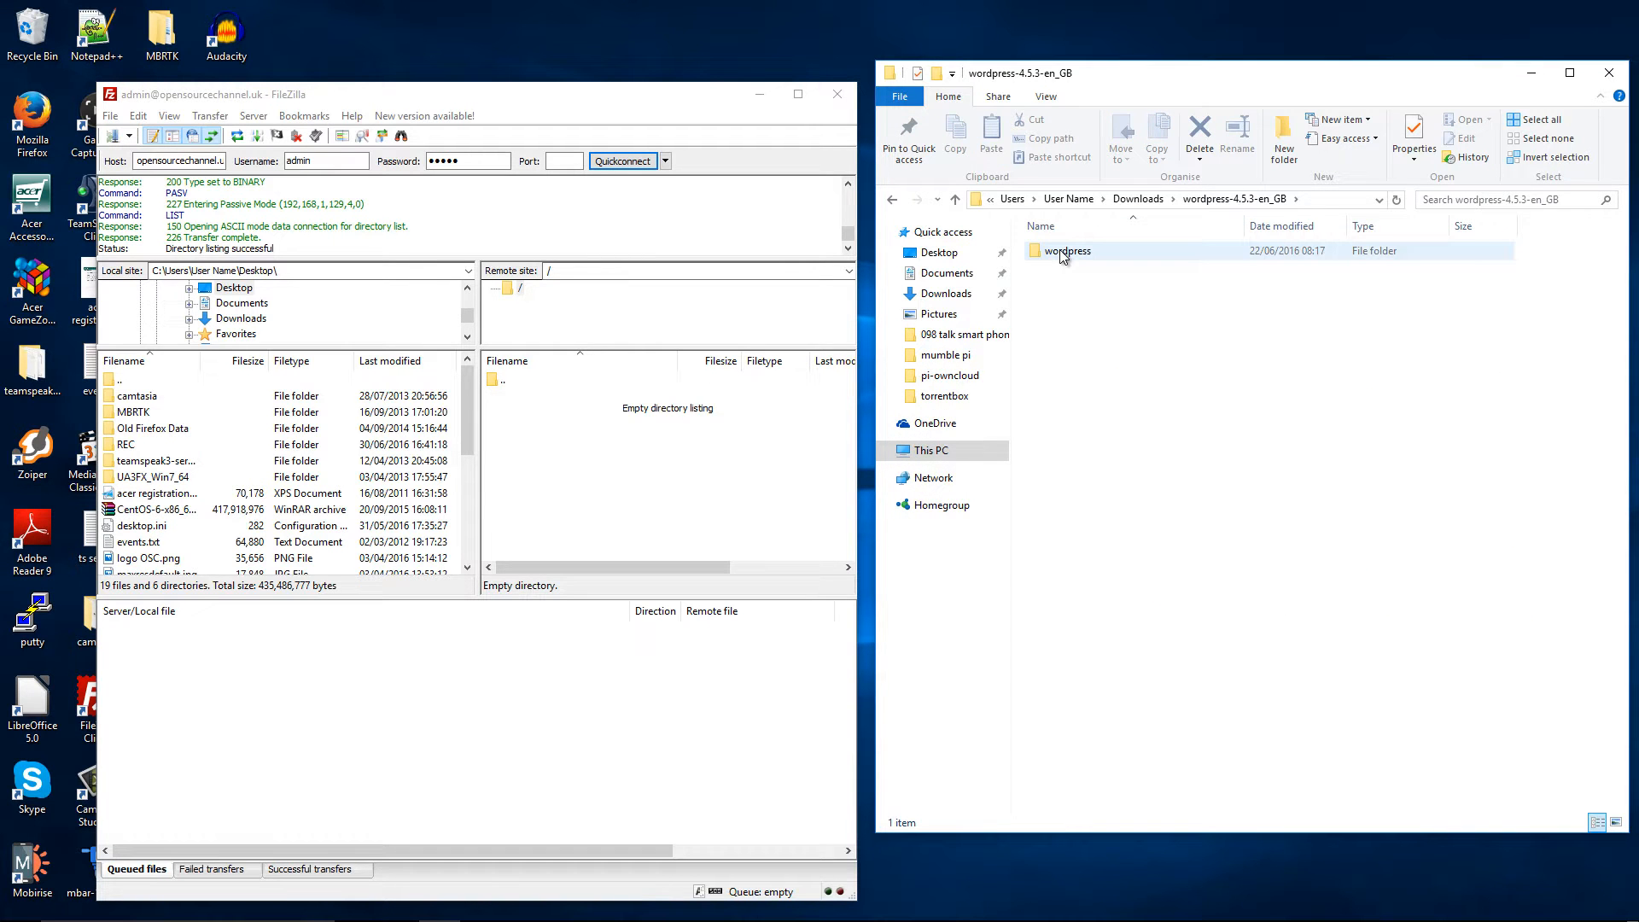
# Drag all 19 items of the wordpress folder, including wp-admin and wp-content, into FileZilla's remote root.
pyautogui.doubleClick(1059, 250)
pyautogui.moveTo(1154, 616); pyautogui.dragTo(1205, 374)
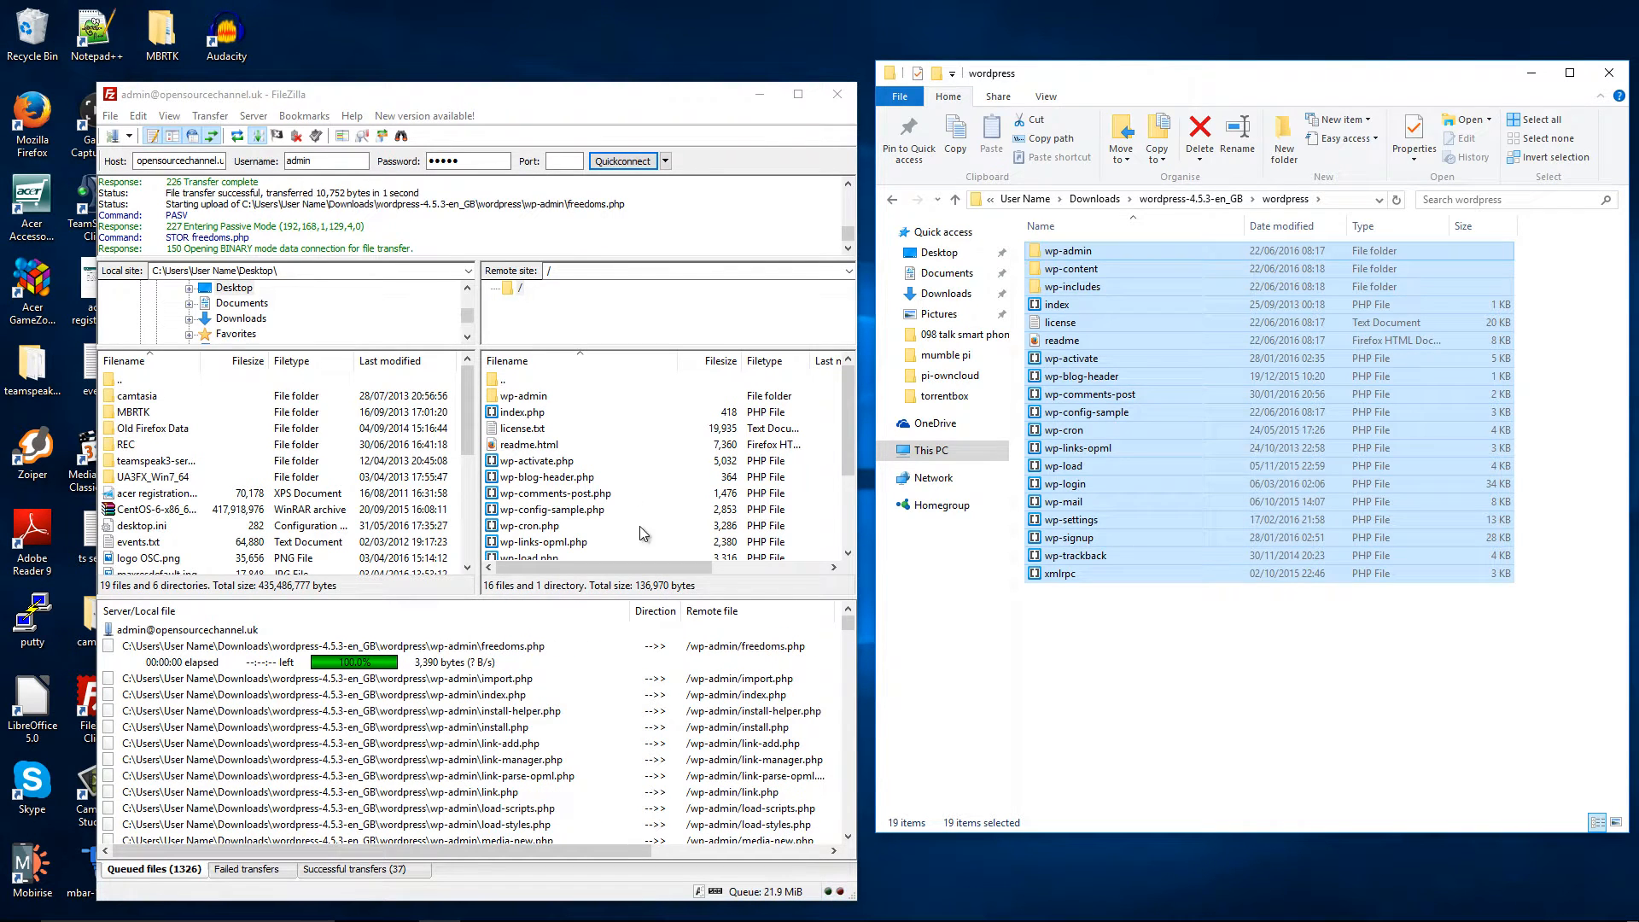
pyautogui.moveTo(980, 919)
pyautogui.click(734, 909)
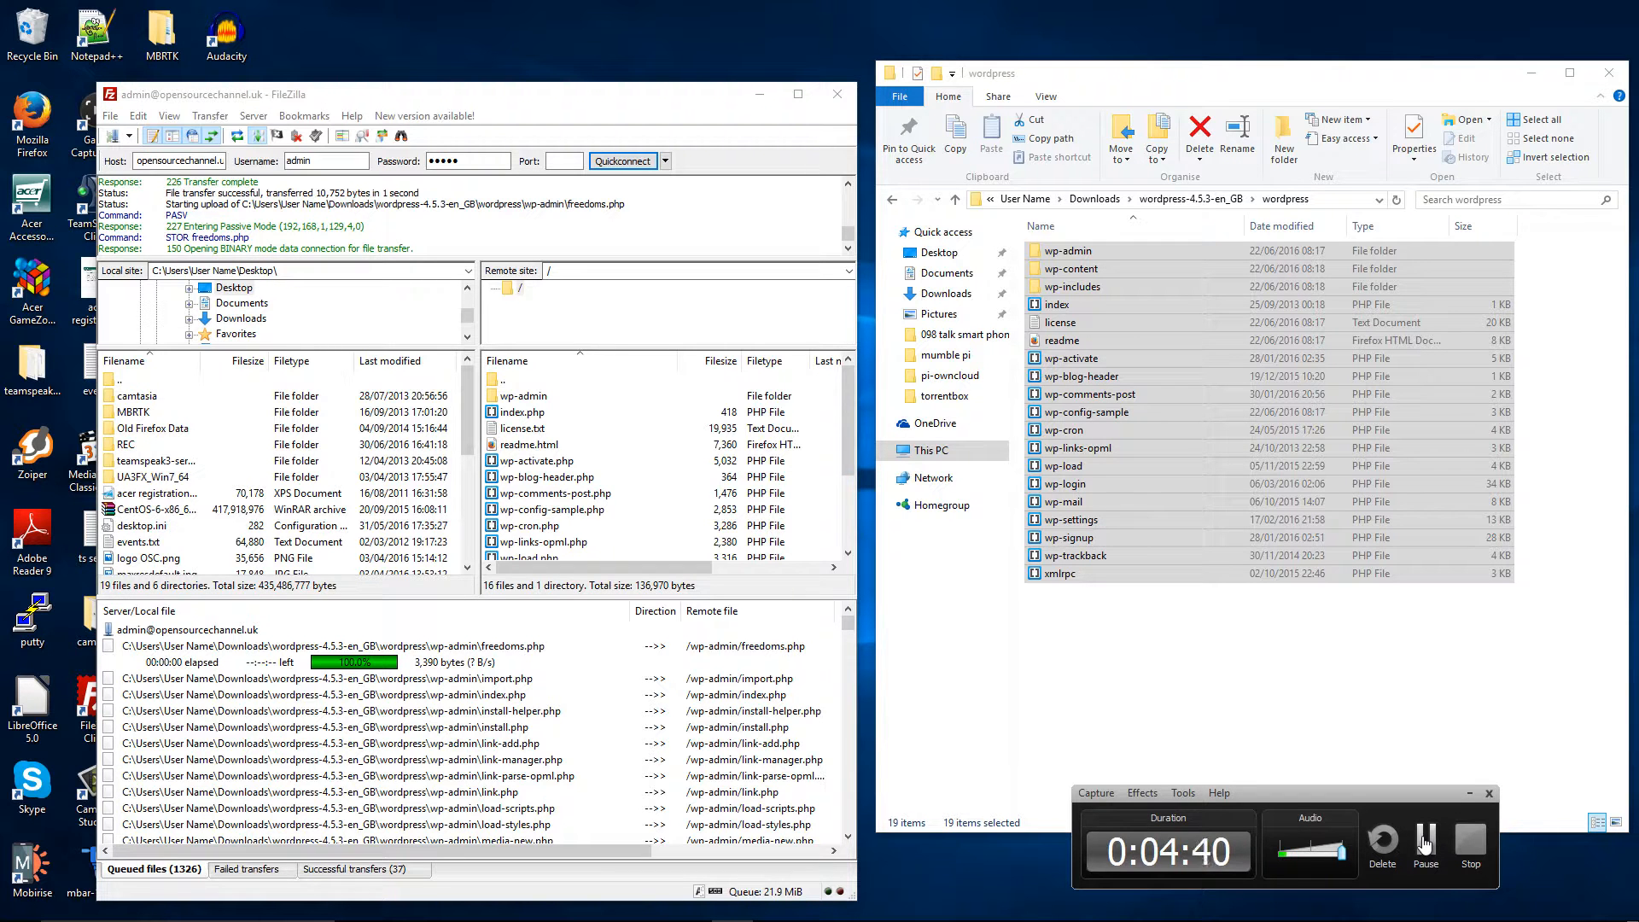
pyautogui.click(1424, 843)
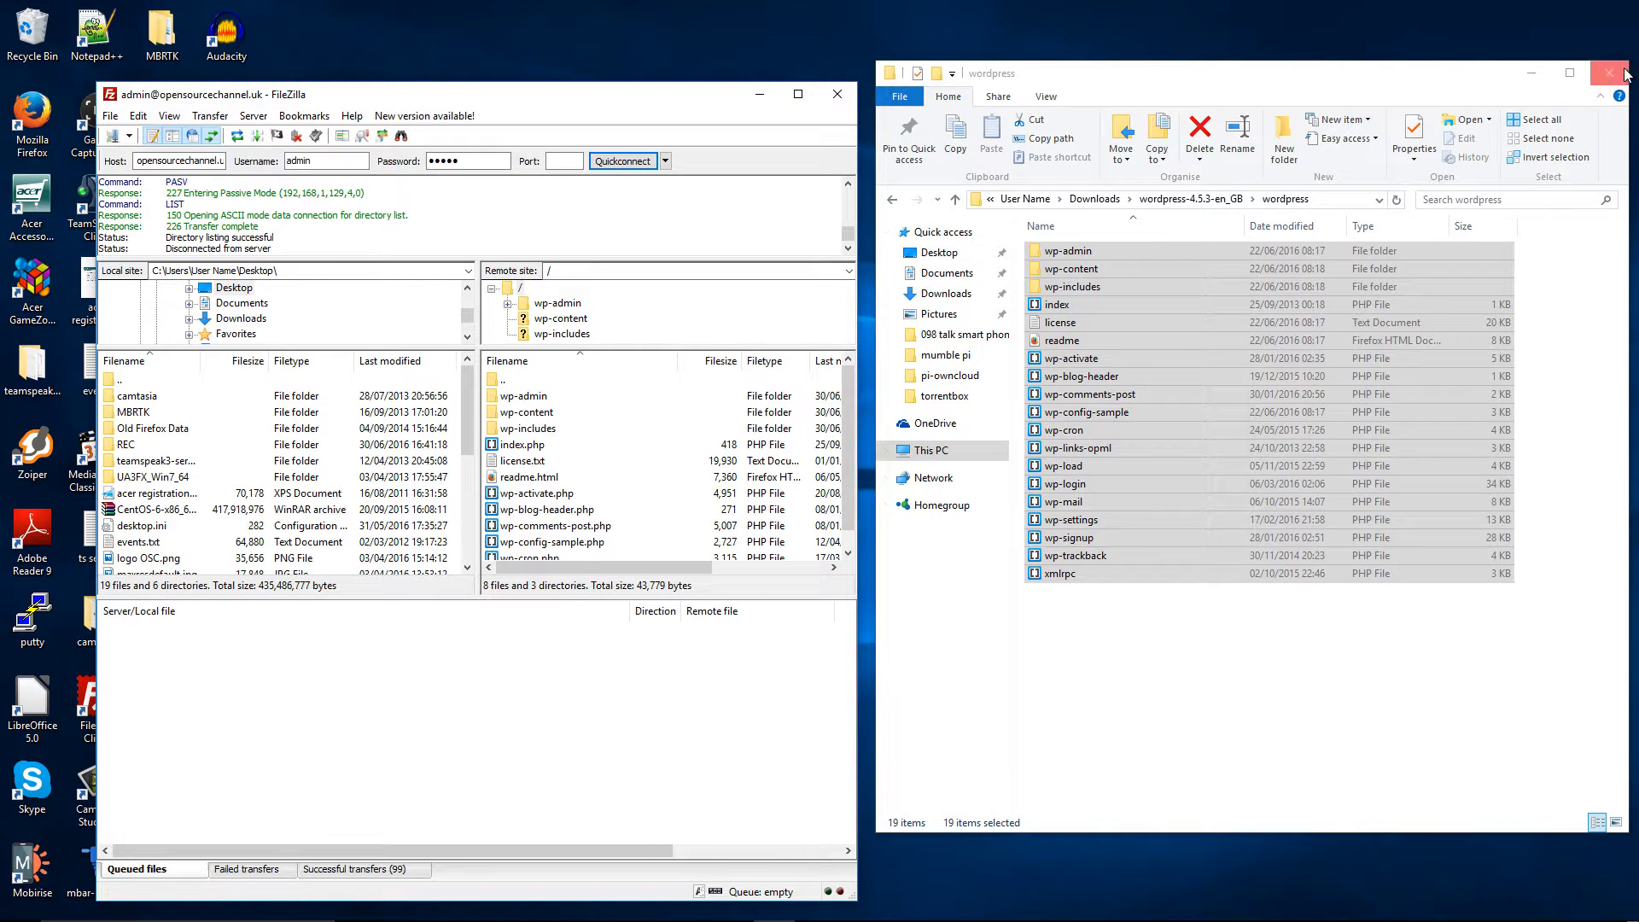
# Delete the wordpress and zenbership-master zips and folders from Downloads.
pyautogui.click(1185, 201)
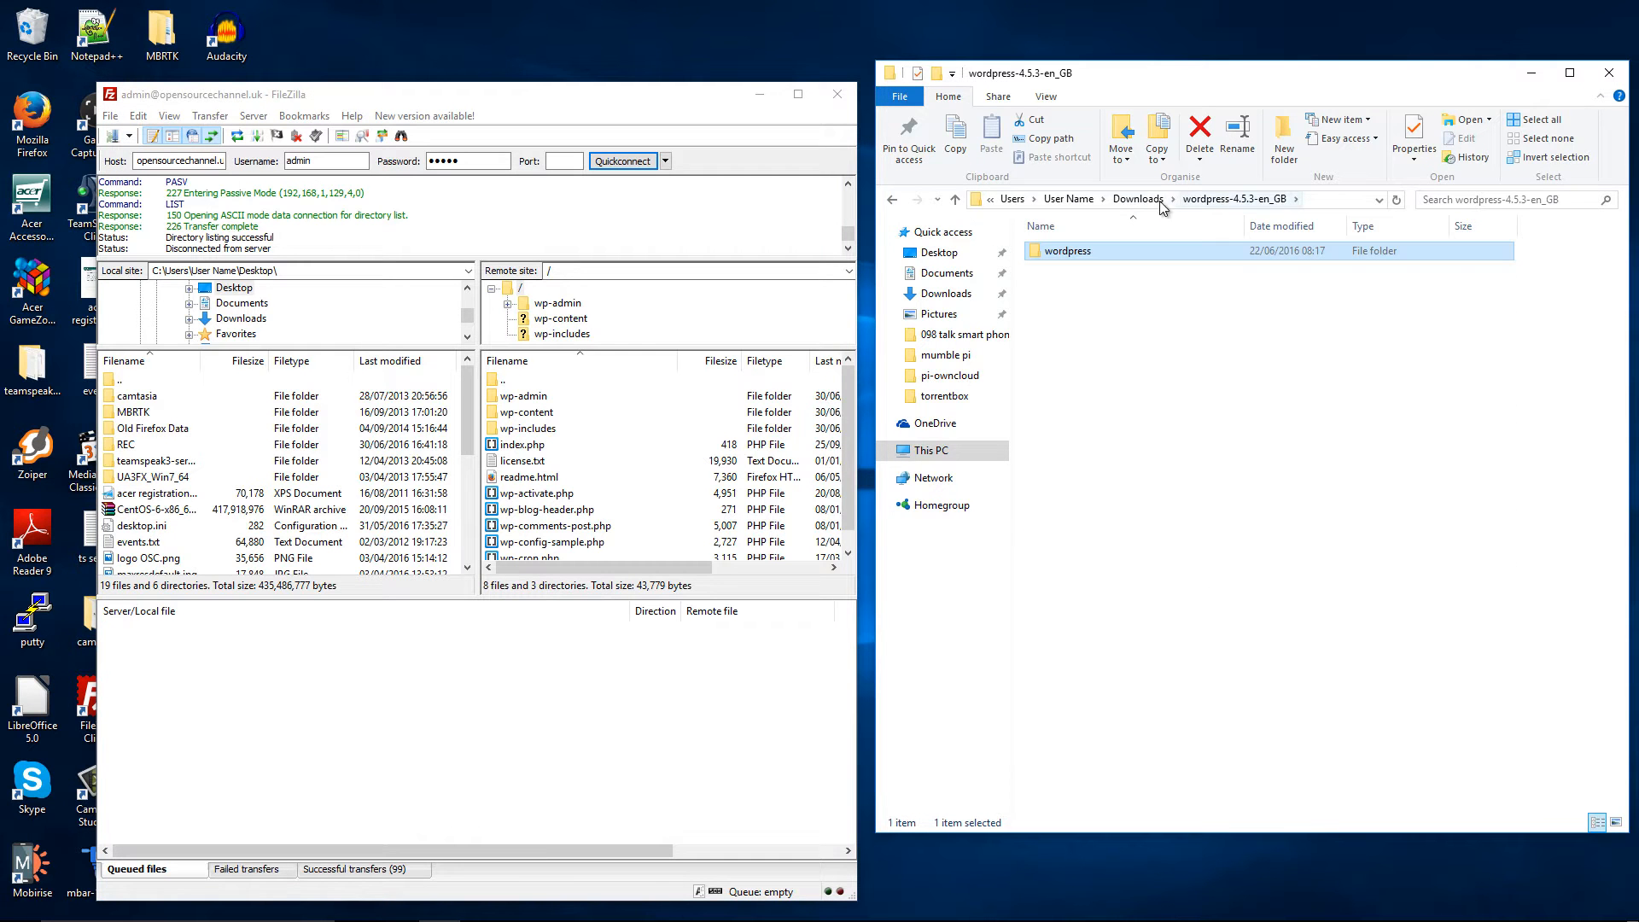
pyautogui.click(1134, 201)
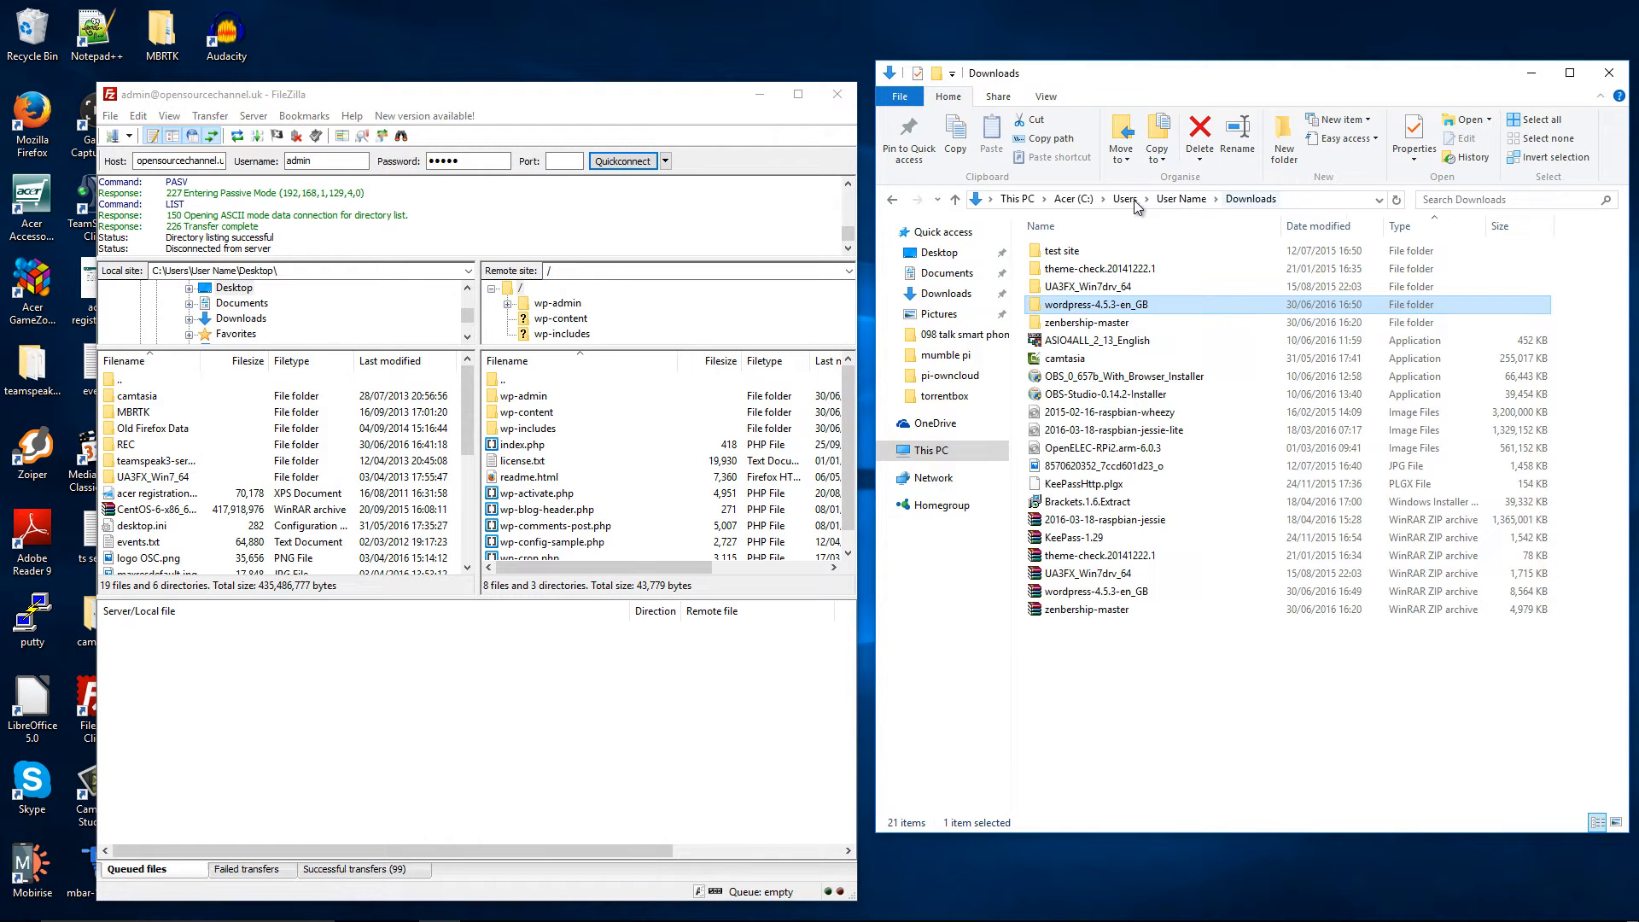
pyautogui.click(1063, 610)
pyautogui.keyDown('ctrl'); pyautogui.click(1078, 593); pyautogui.keyUp('ctrl')
pyautogui.keyDown('ctrl'); pyautogui.click(1149, 323); pyautogui.keyUp('ctrl')
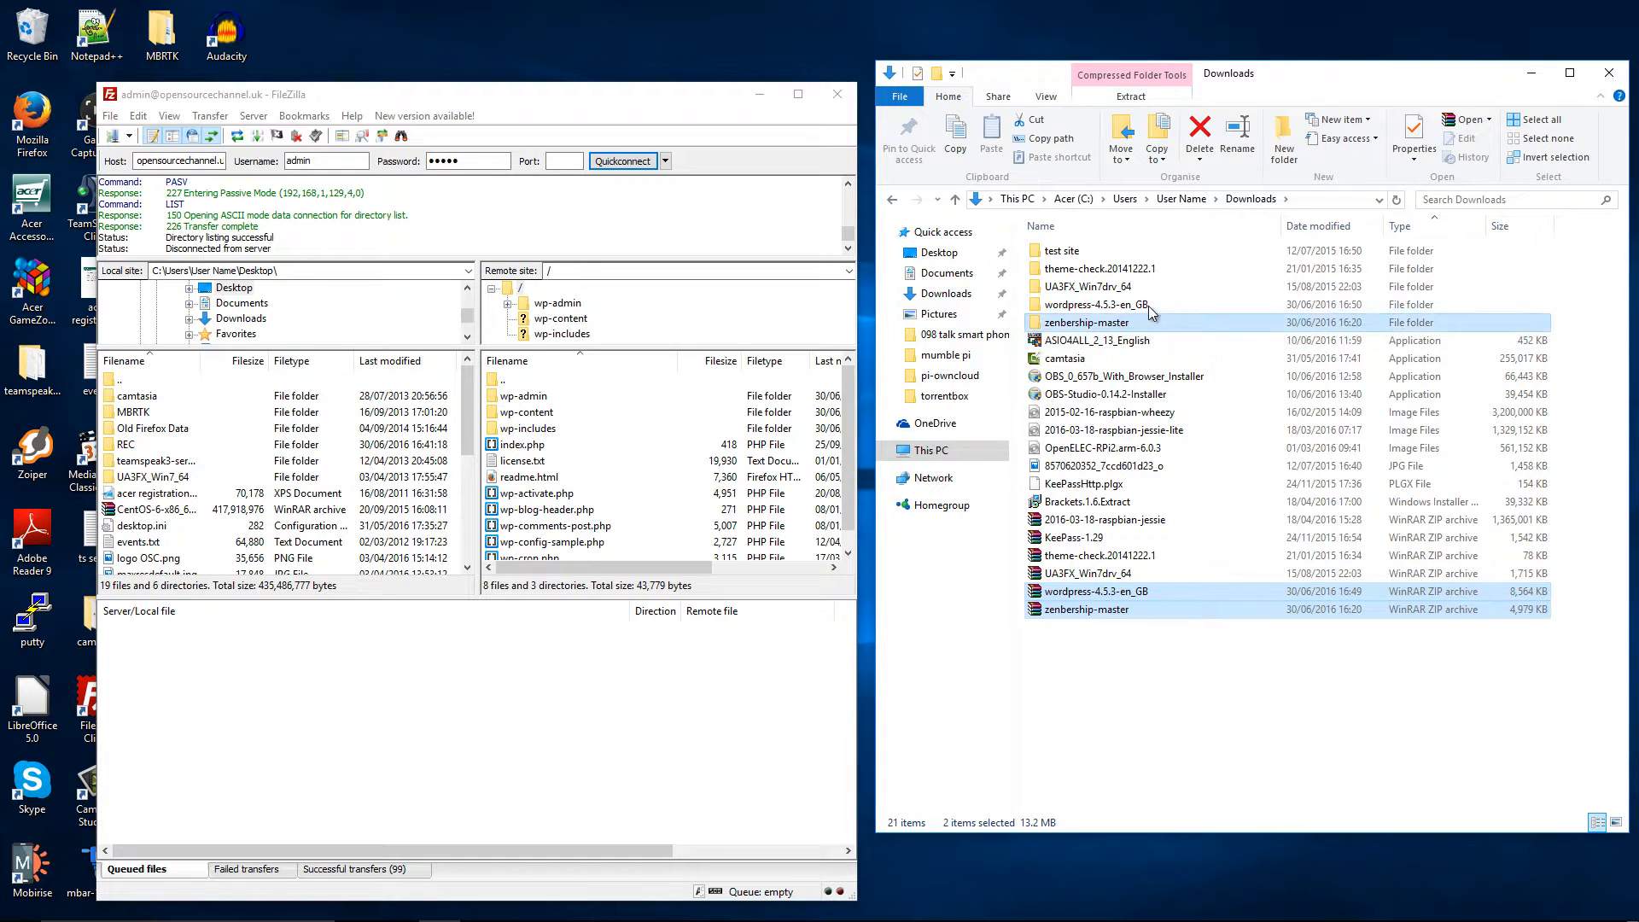
pyautogui.keyDown('ctrl'); pyautogui.click(1151, 305); pyautogui.keyUp('ctrl')
pyautogui.press('Delete')
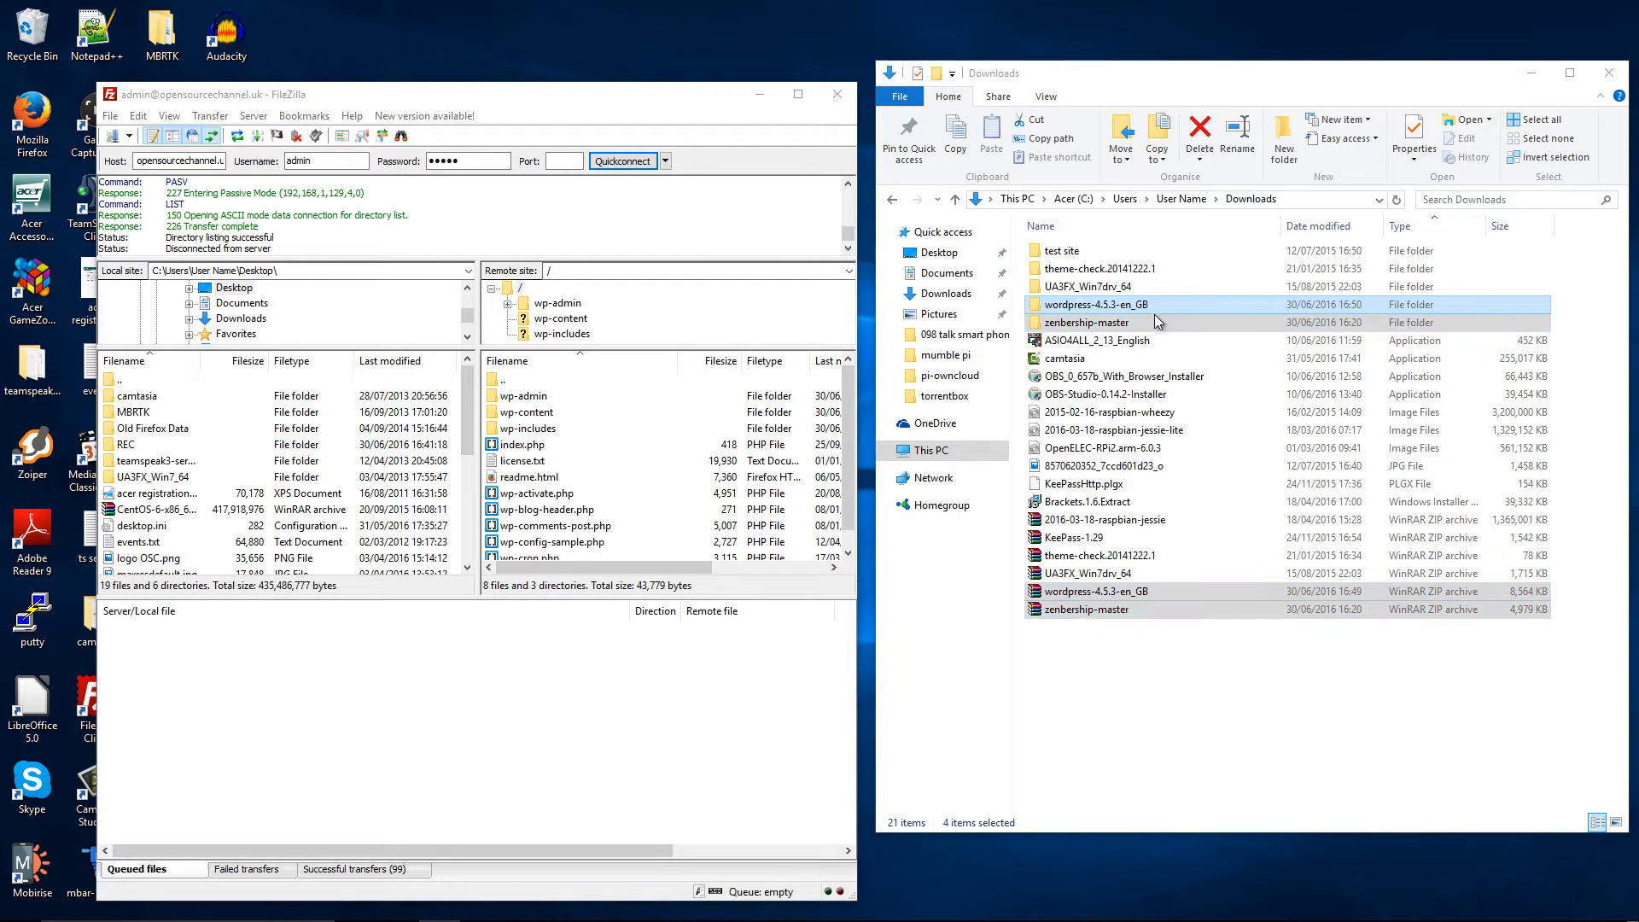
pyautogui.click(969, 484)
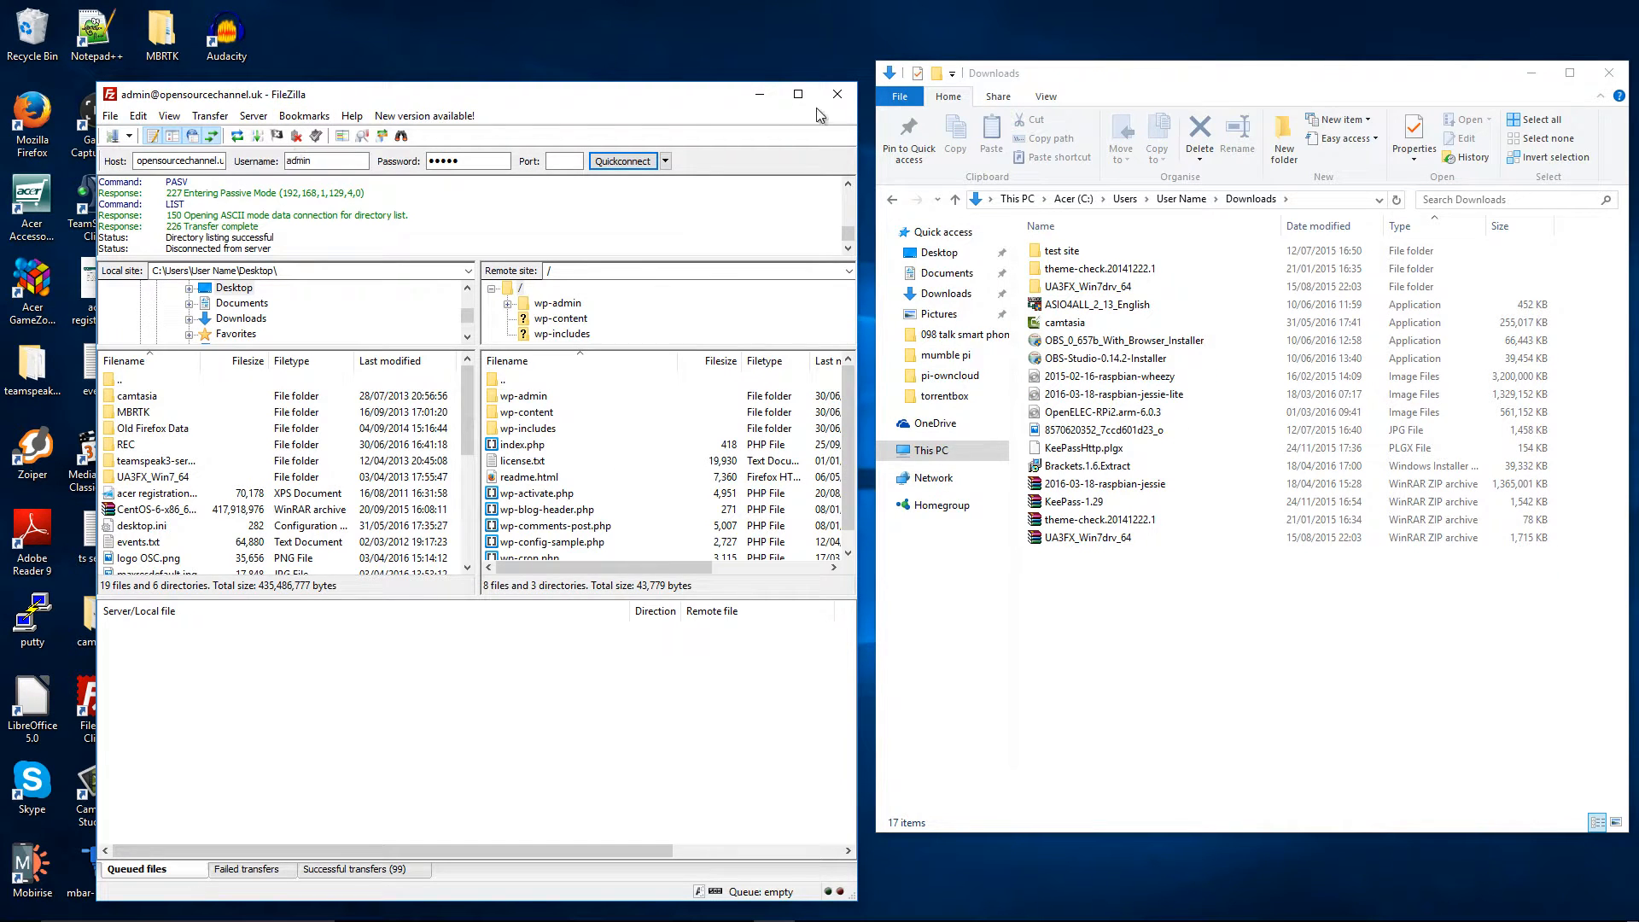
# Close FileZilla and the Downloads window, and bring Firefox back.
pyautogui.click(838, 94)
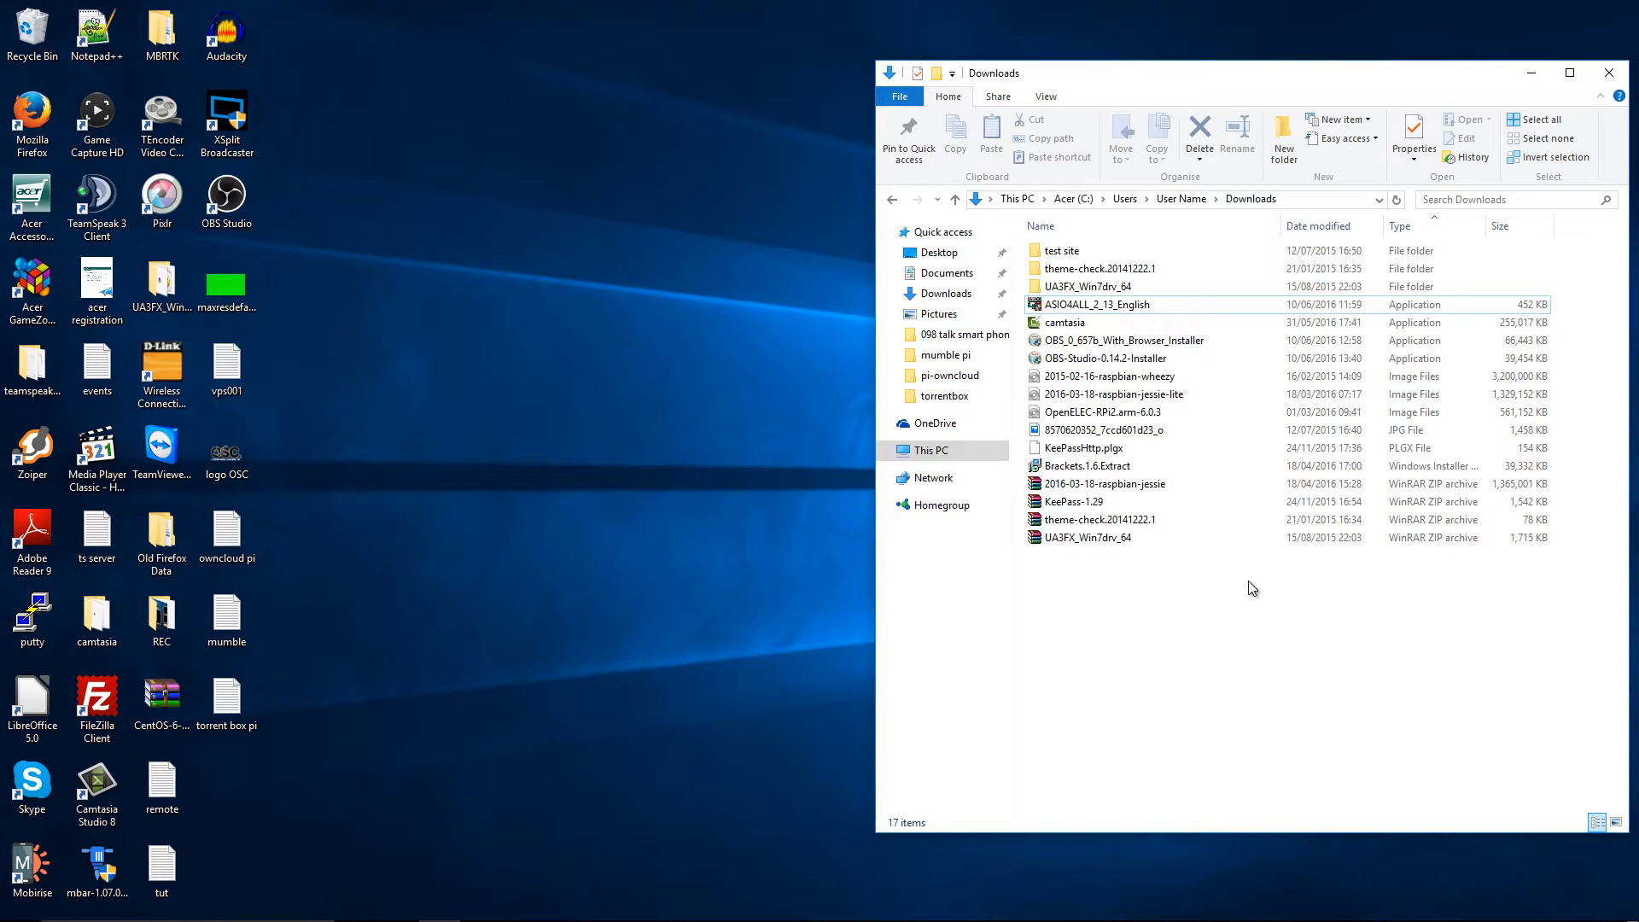
pyautogui.click(1608, 73)
pyautogui.moveTo(349, 907)
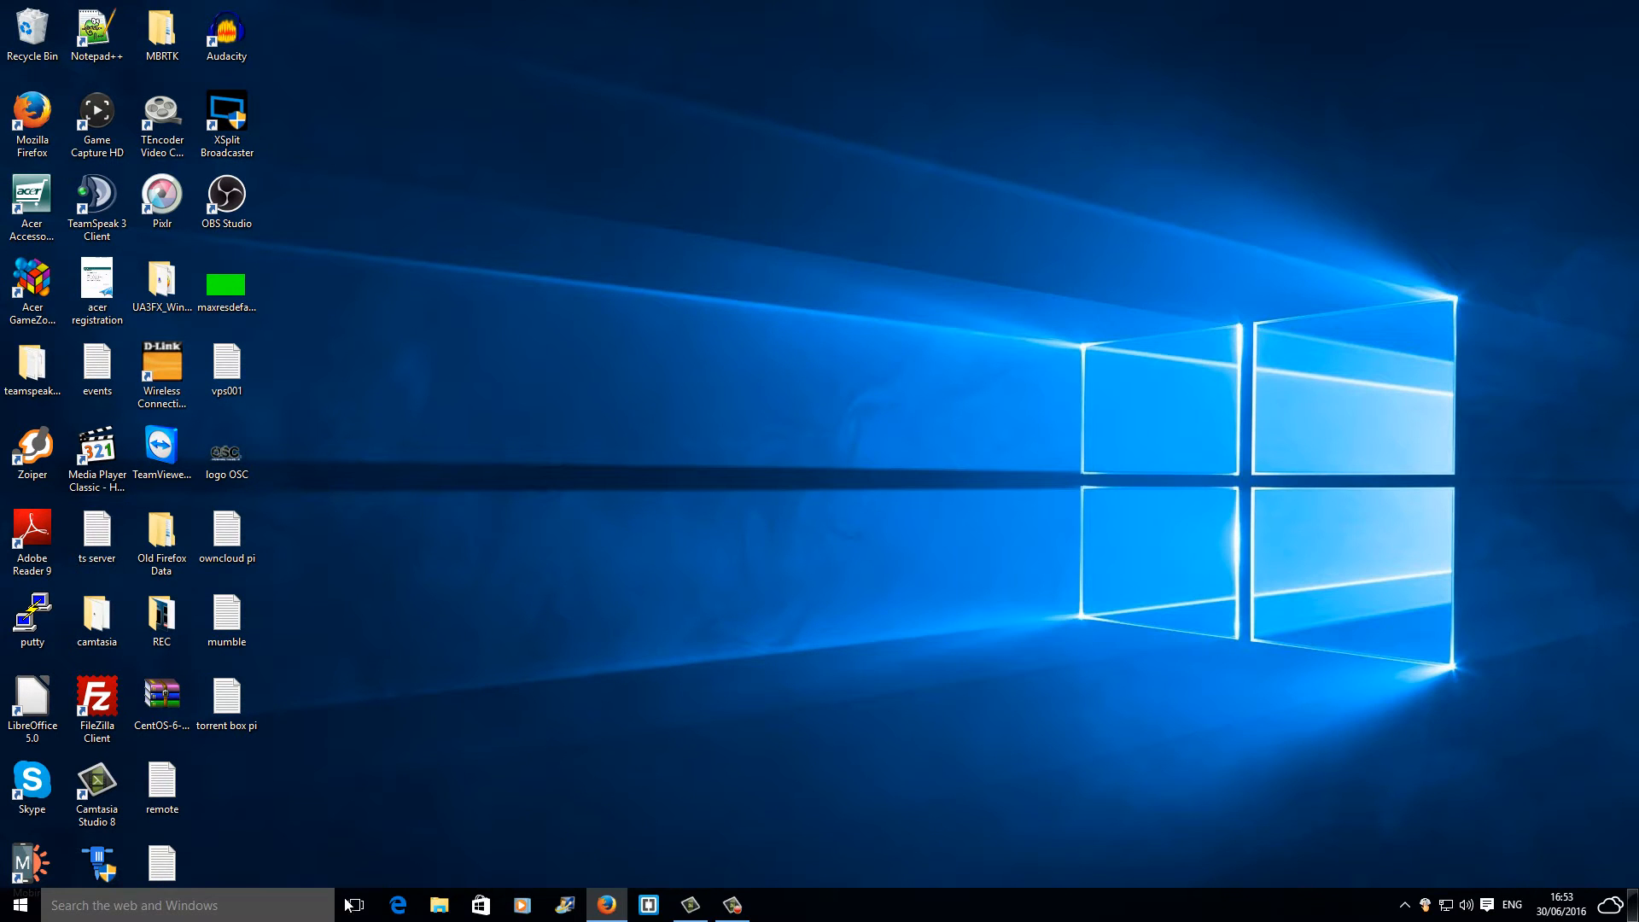
pyautogui.click(611, 913)
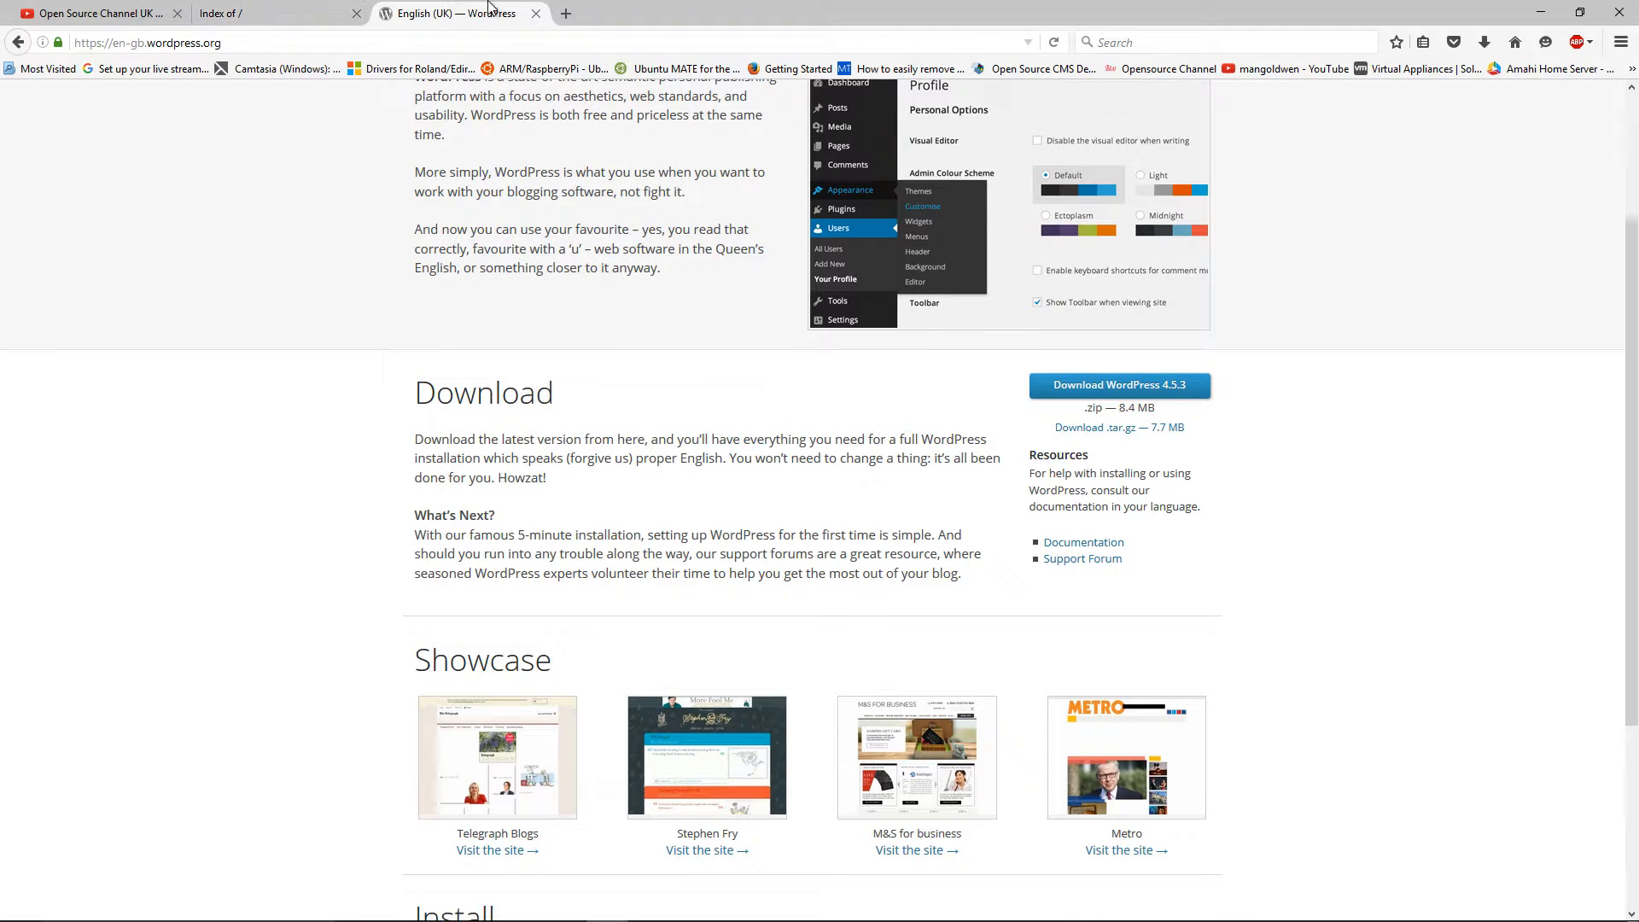
# Close the WordPress.org download tab and reload the site's index page.
pyautogui.click(536, 14)
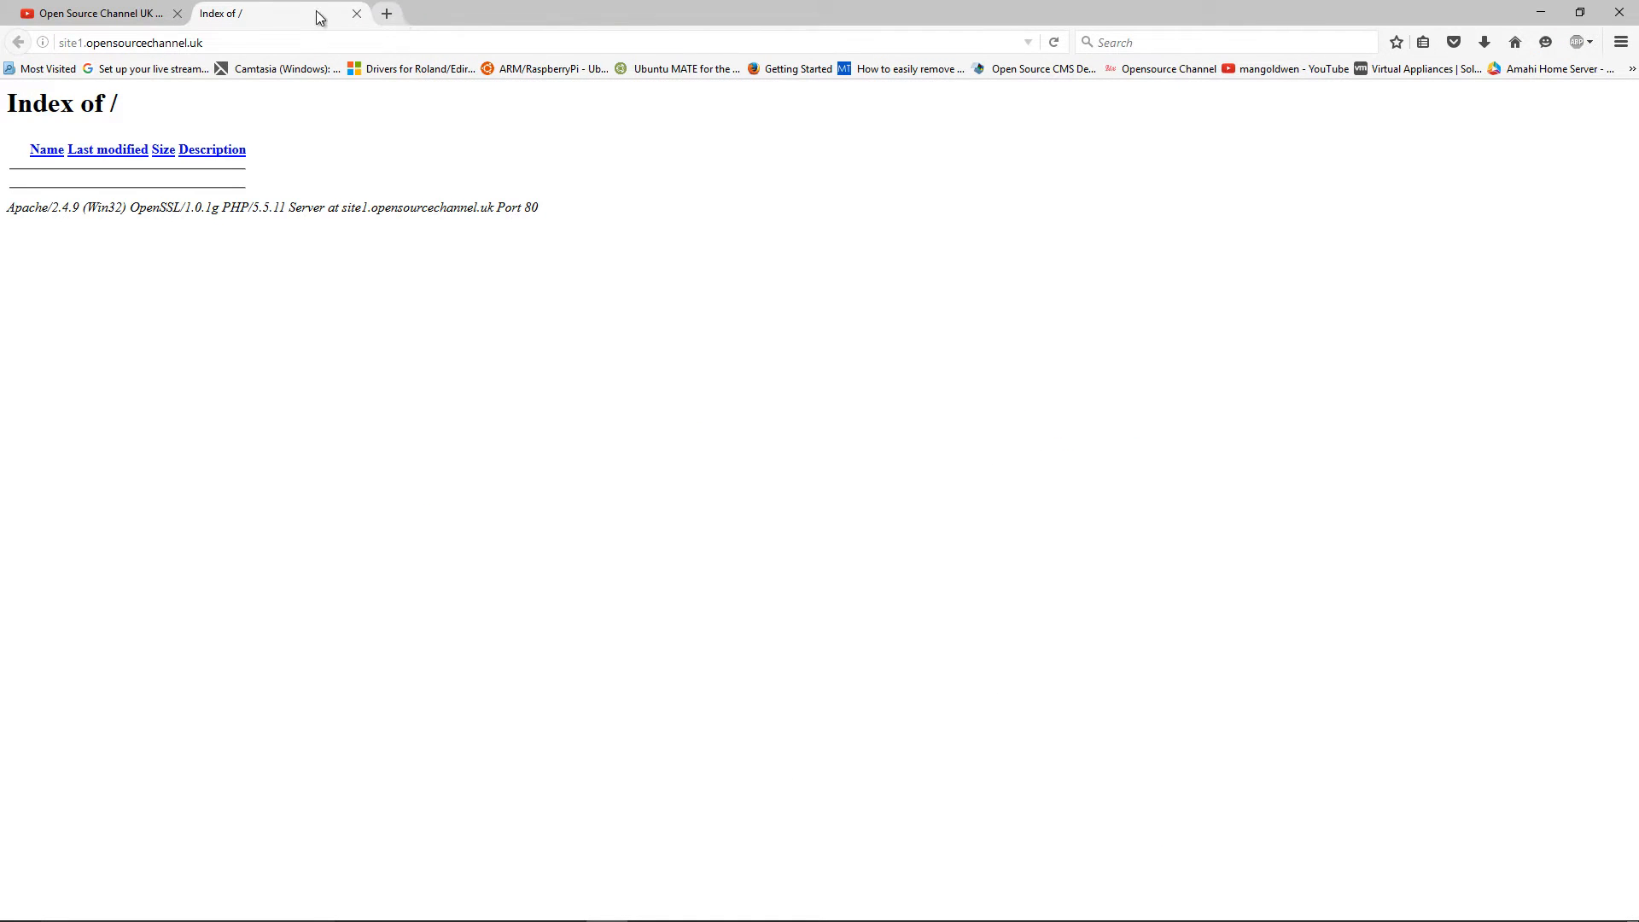
pyautogui.click(1059, 42)
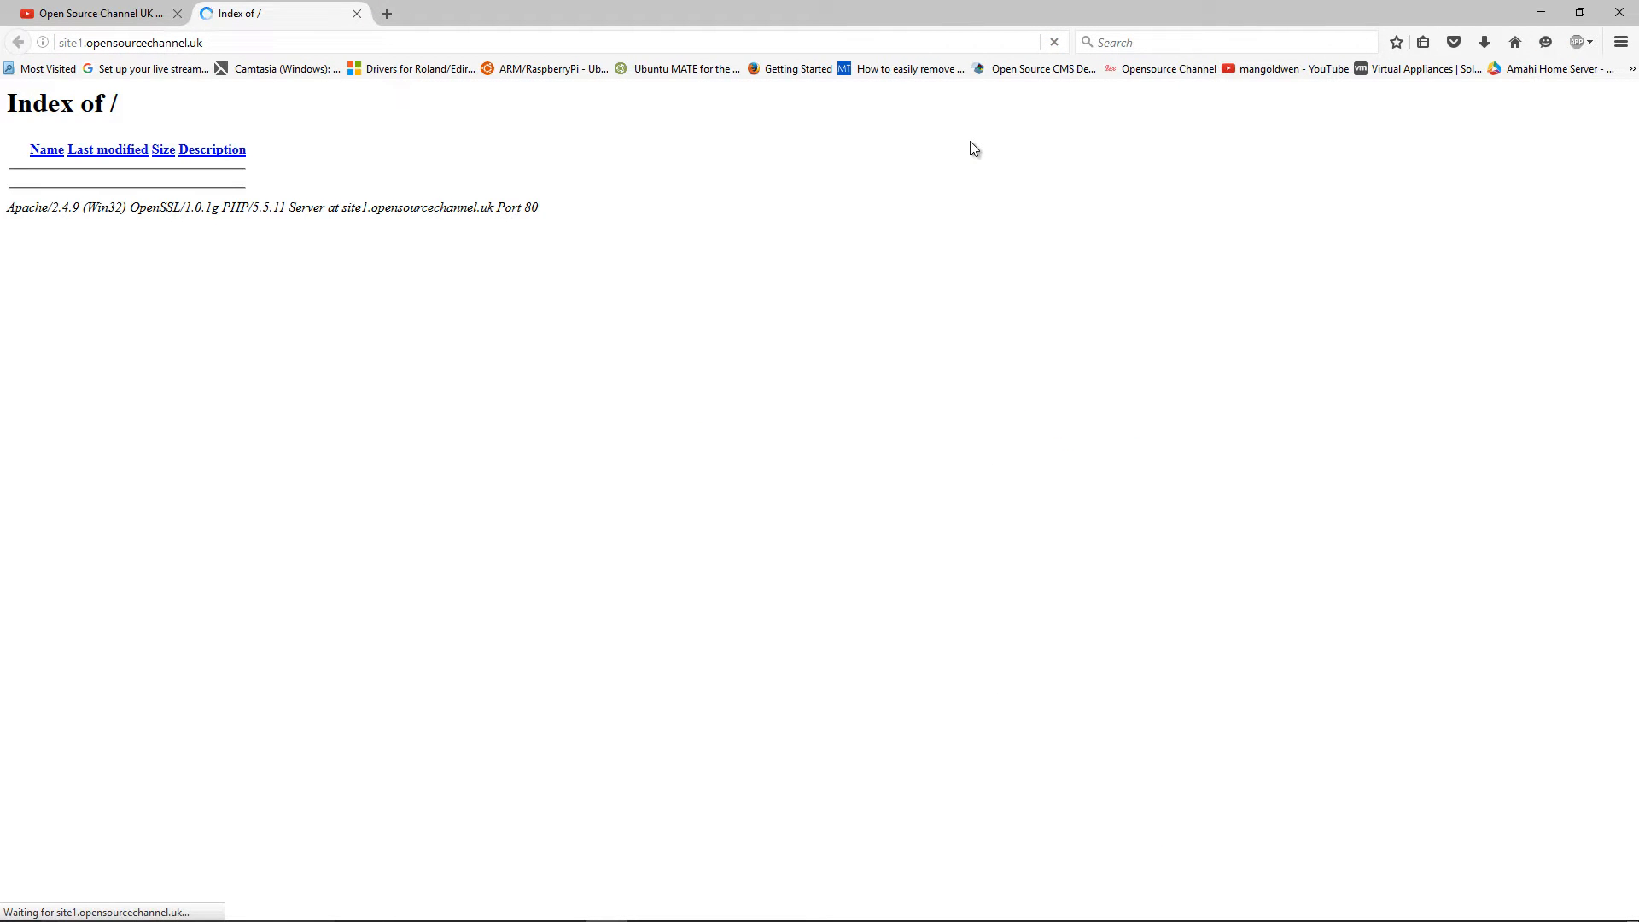
pyautogui.click(250, 42)
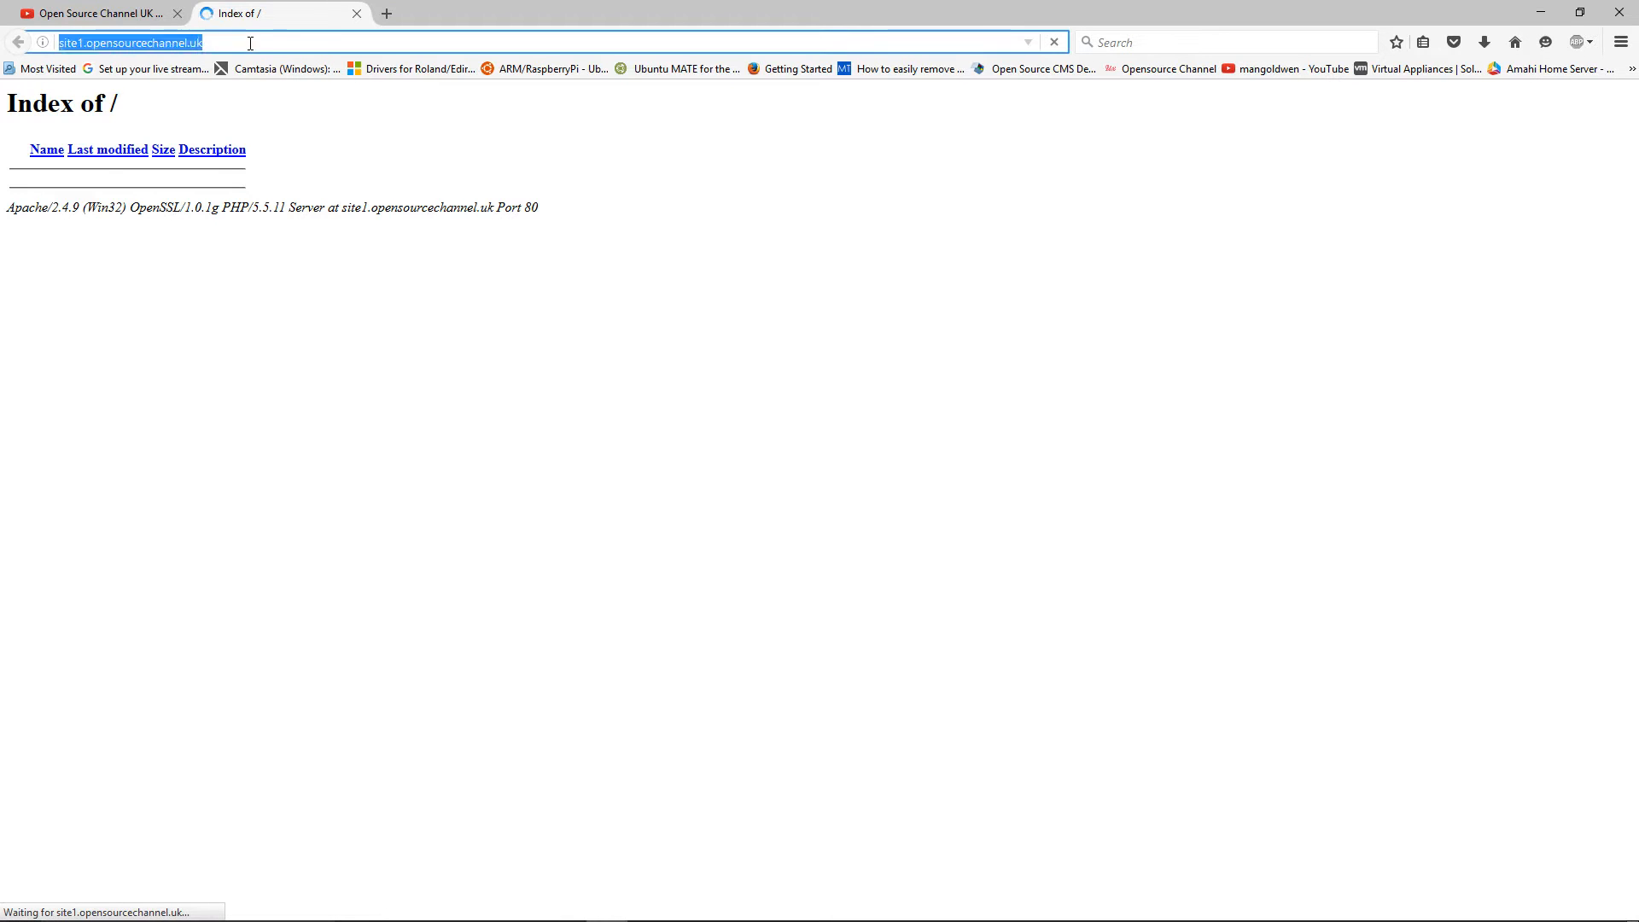
pyautogui.rightClick(168, 42)
pyautogui.click(387, 41)
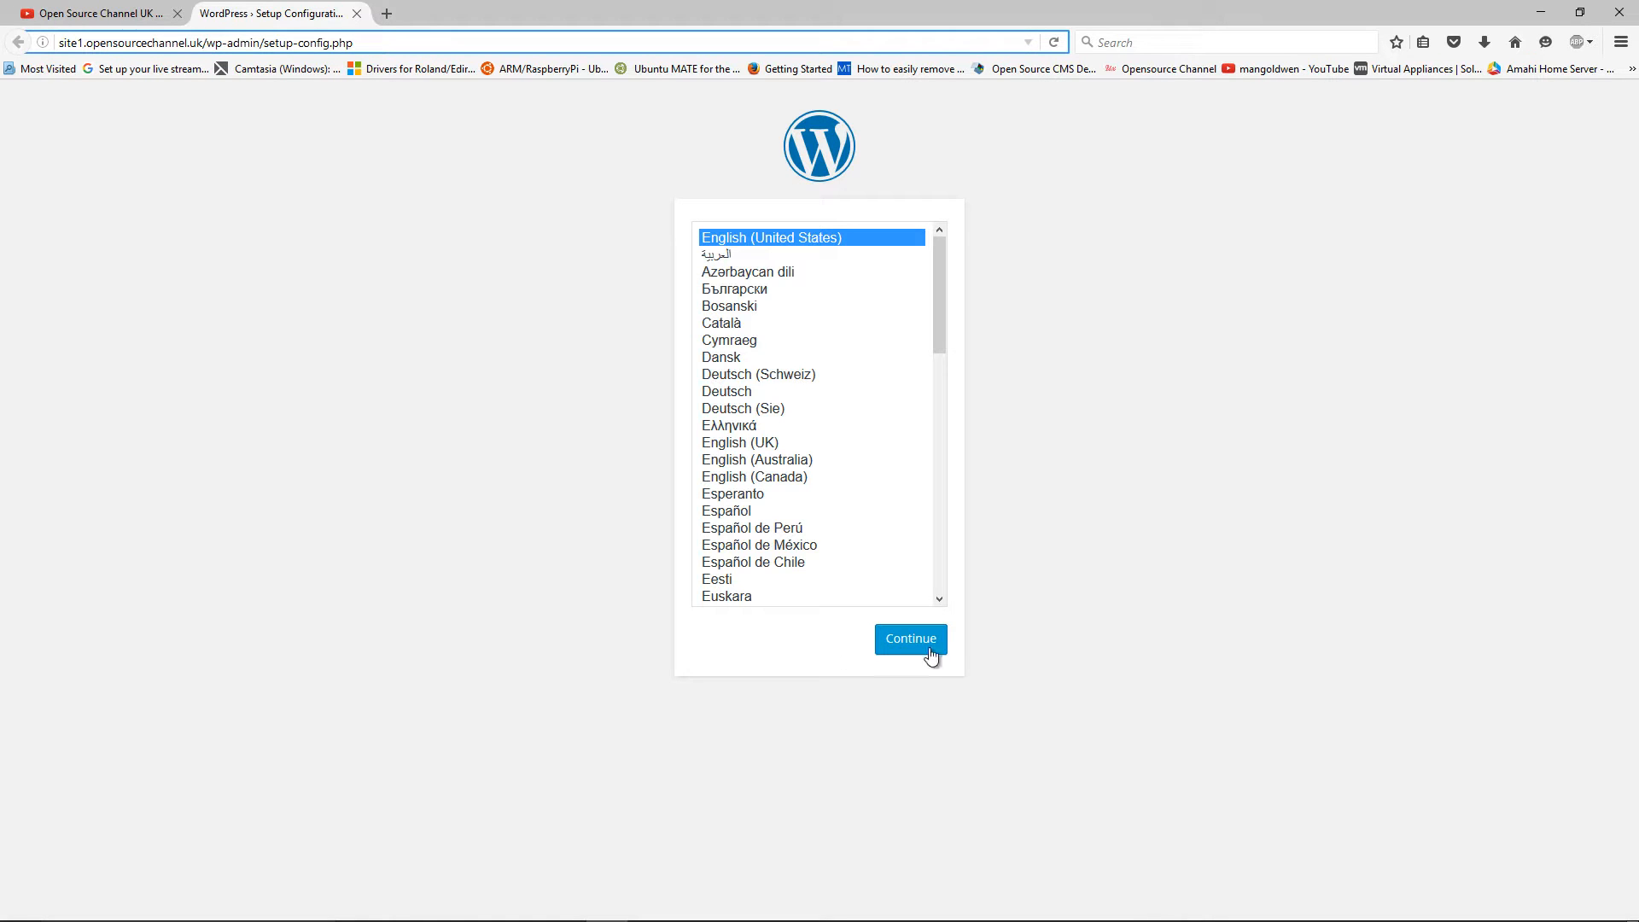
# Keep English (United States) as the install language, then continue with Let's go!
pyautogui.click(938, 324)
pyautogui.moveTo(933, 271); pyautogui.dragTo(990, 548)
pyautogui.scroll(6, 882, 447)
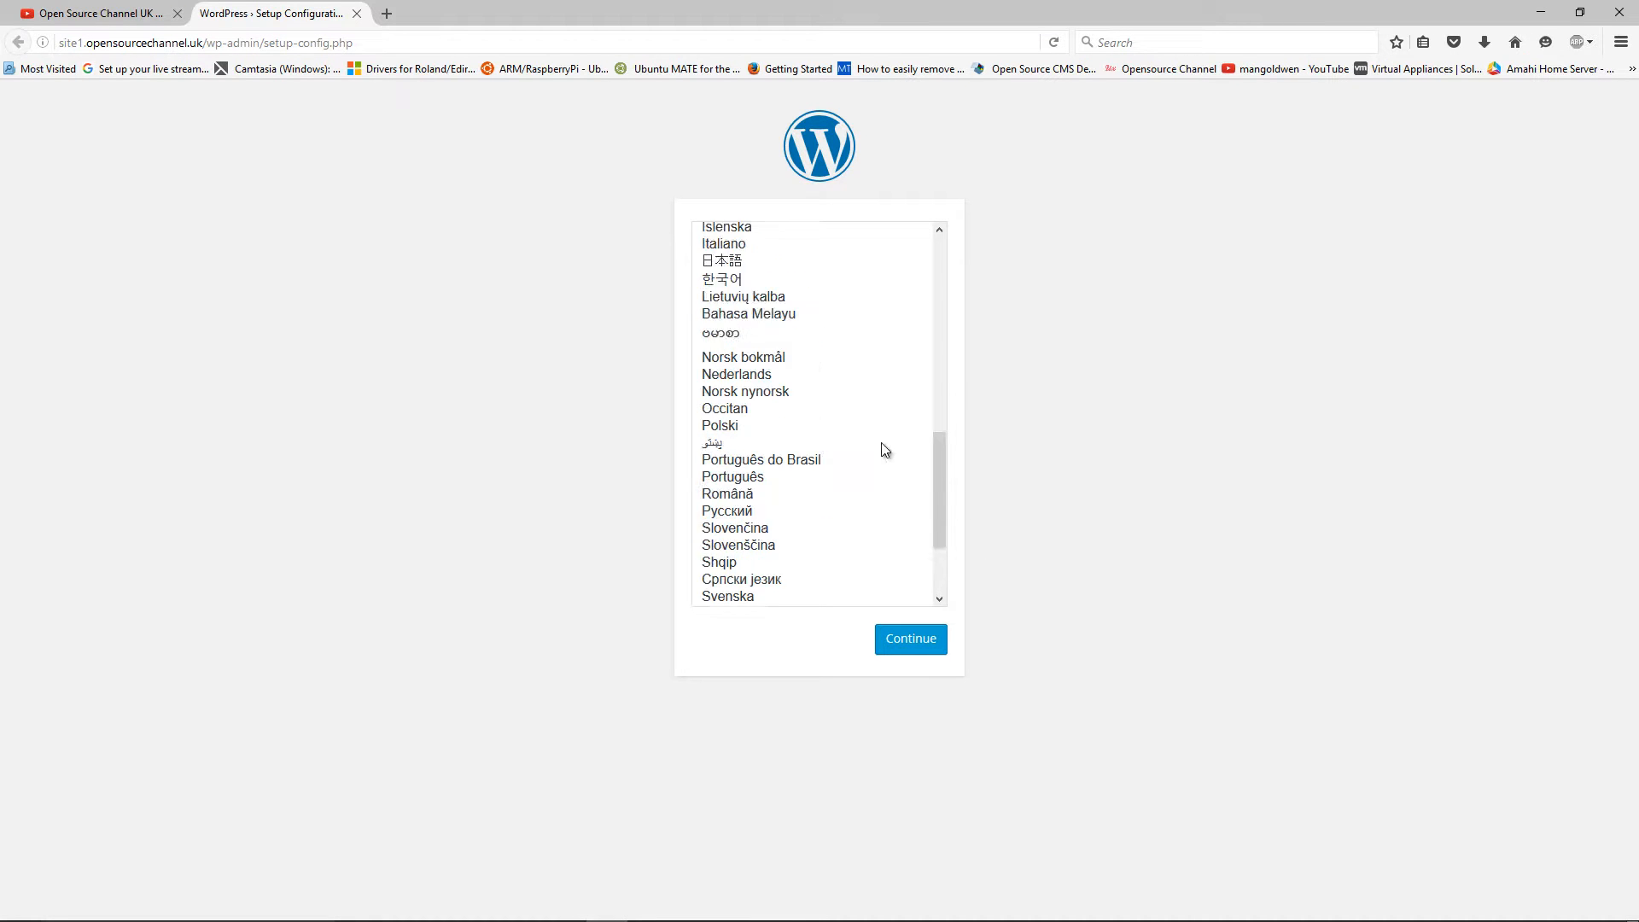
pyautogui.scroll(7, 881, 442)
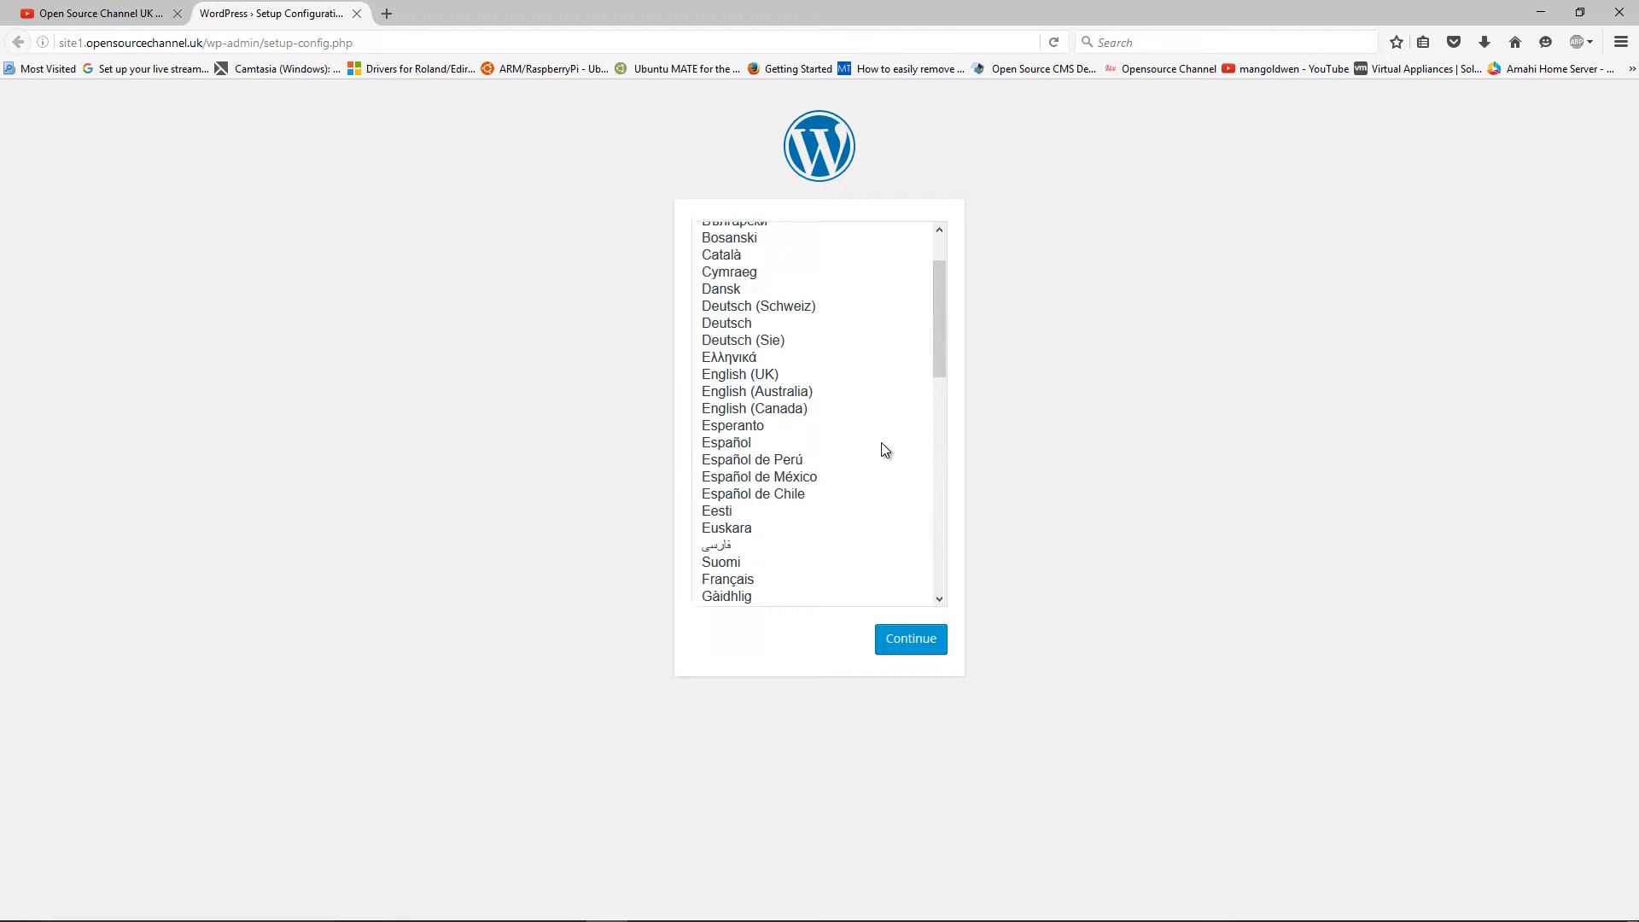
pyautogui.click(888, 645)
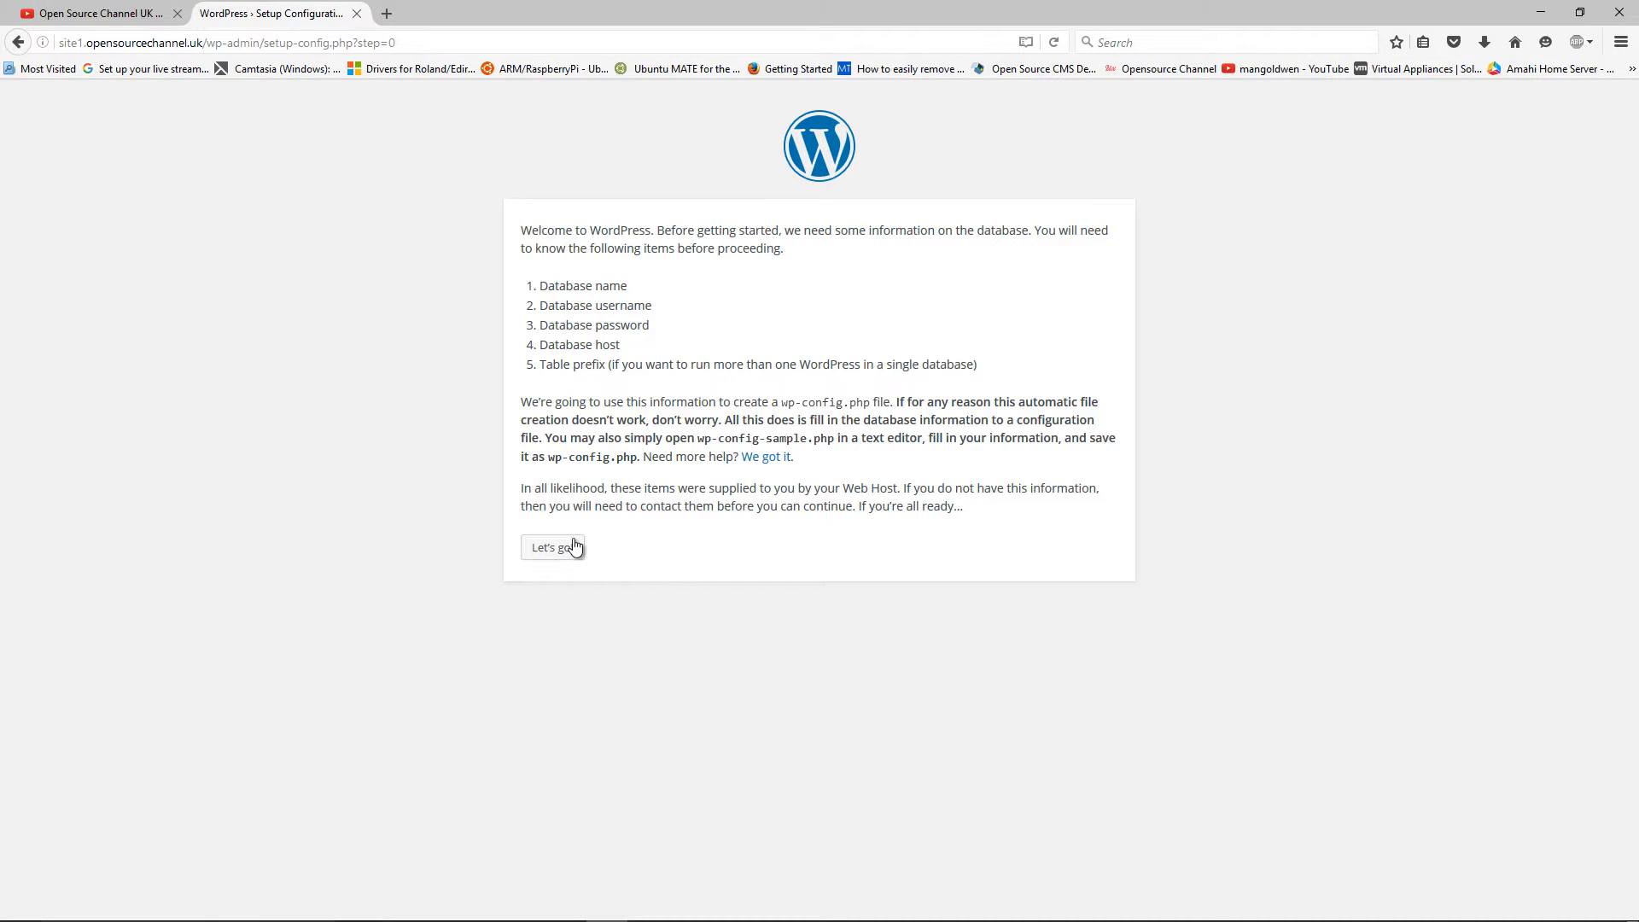
pyautogui.click(557, 551)
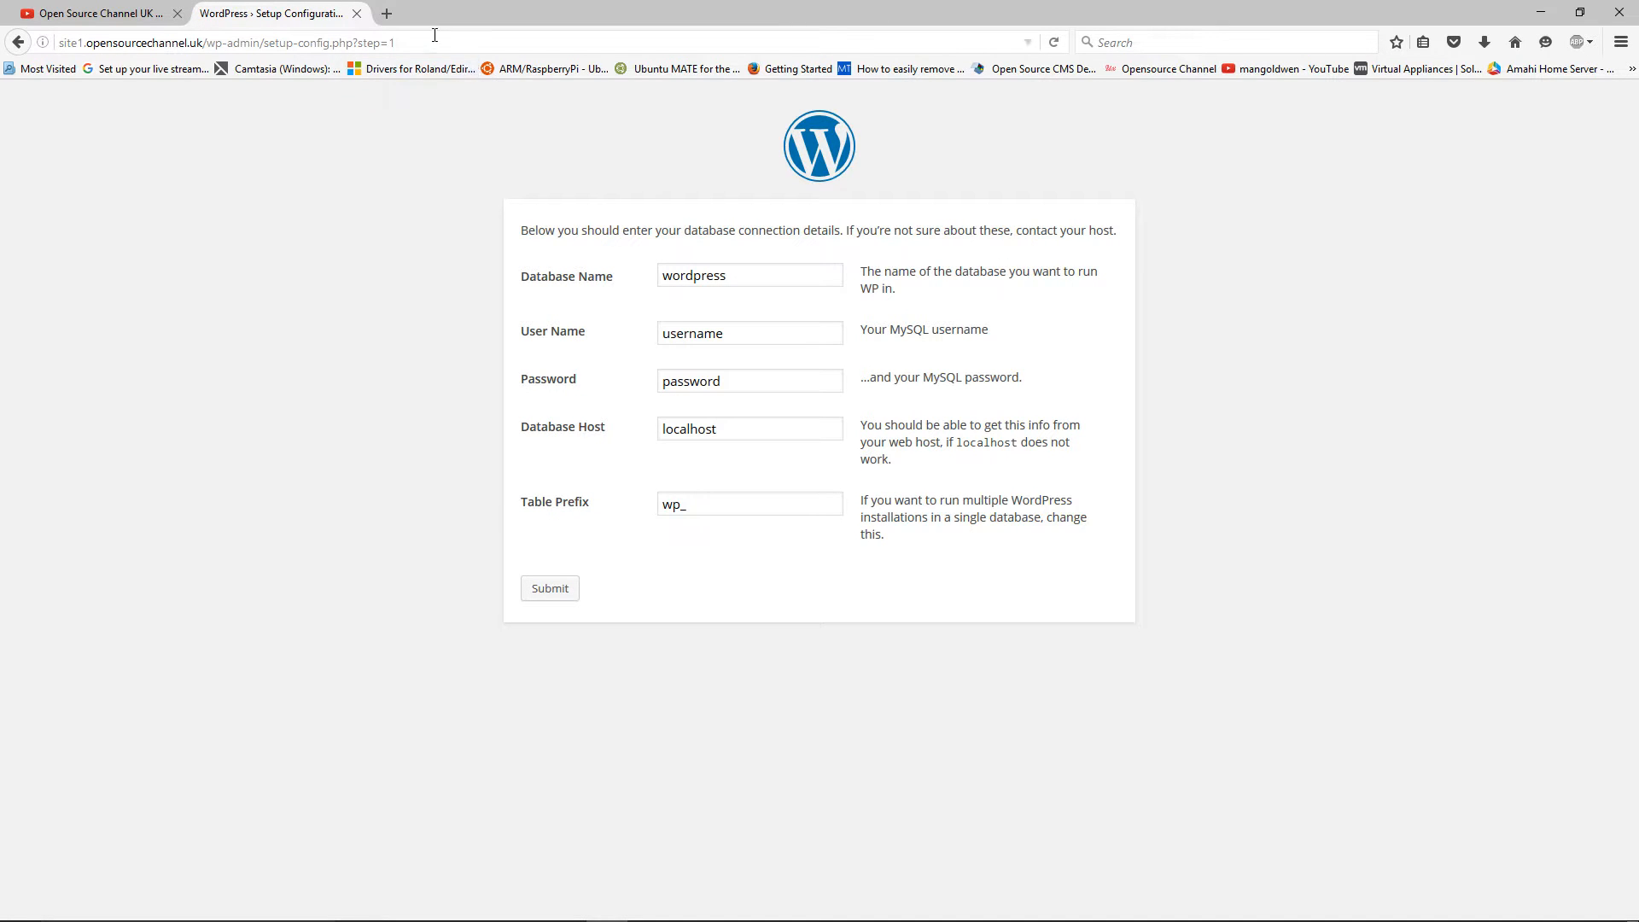
# Copy the opensourcechannel.uk domain into a new tab and load opensourcechannel.uk/phpmyadmin.
pyautogui.click(387, 14)
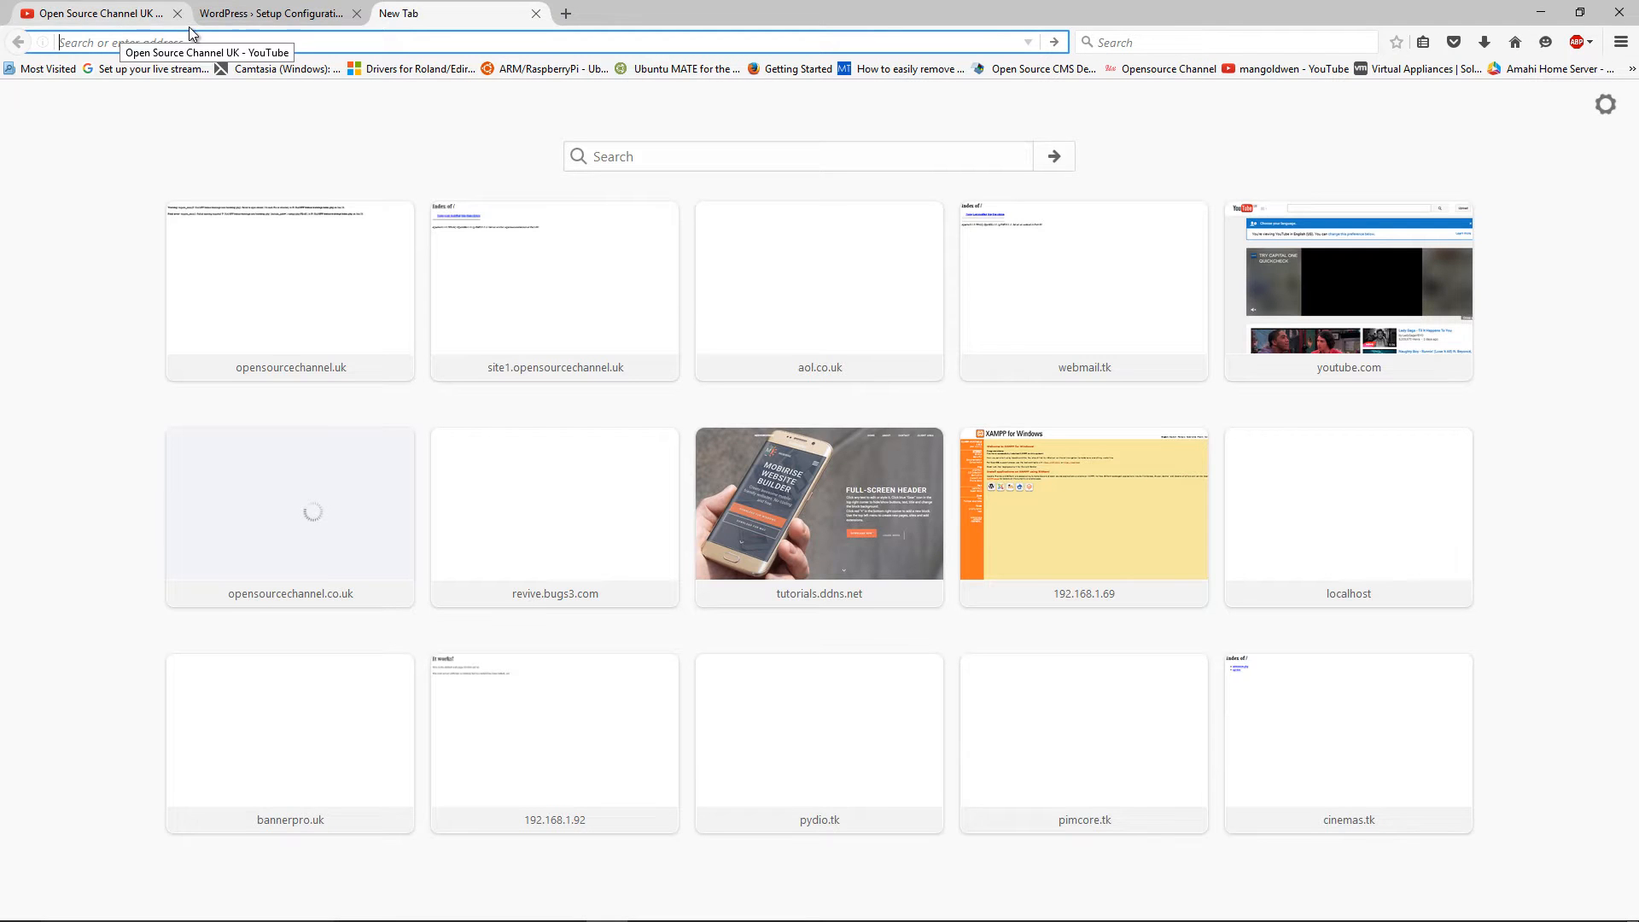
pyautogui.click(283, 5)
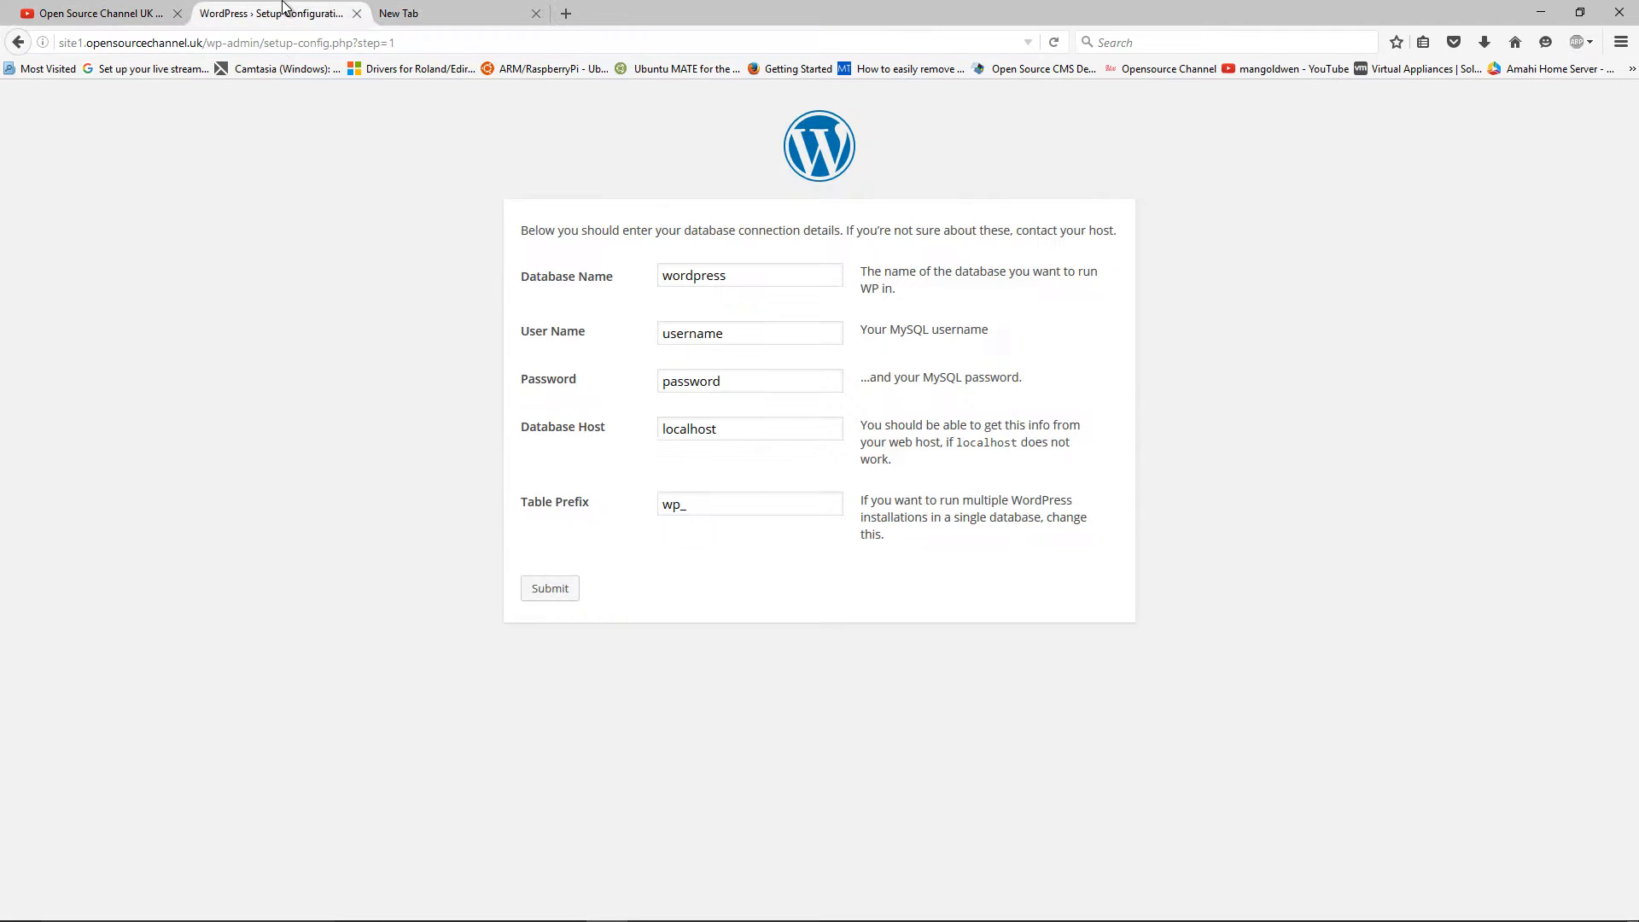
pyautogui.click(203, 44)
pyautogui.moveTo(203, 44); pyautogui.dragTo(86, 41)
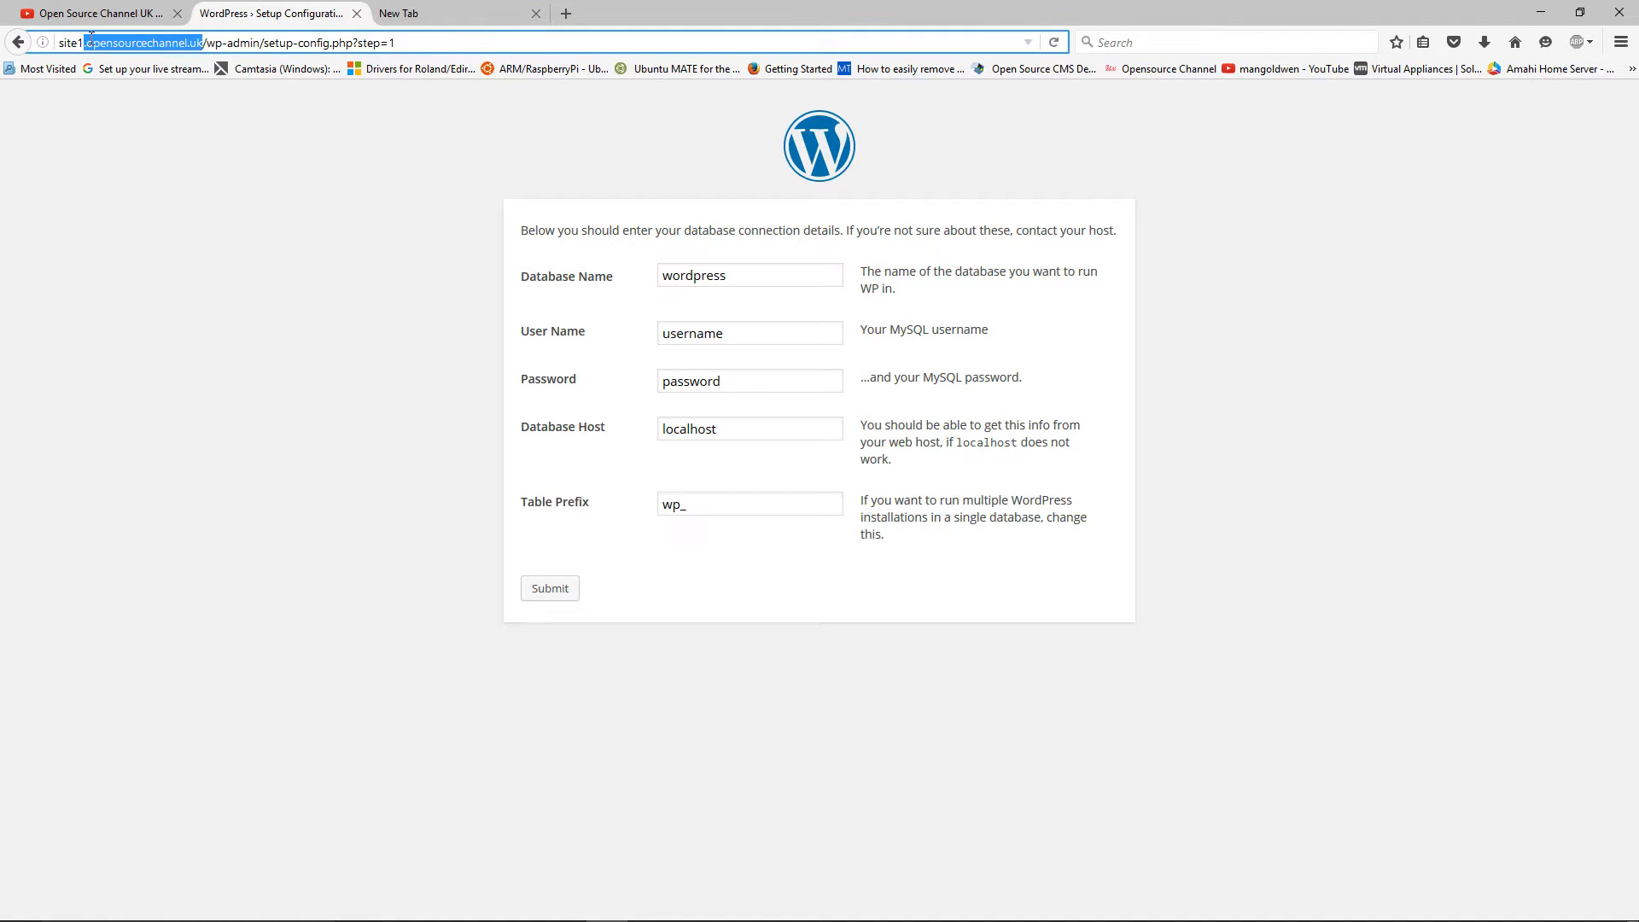
pyautogui.rightClick(100, 41)
pyautogui.click(167, 95)
pyautogui.click(428, 10)
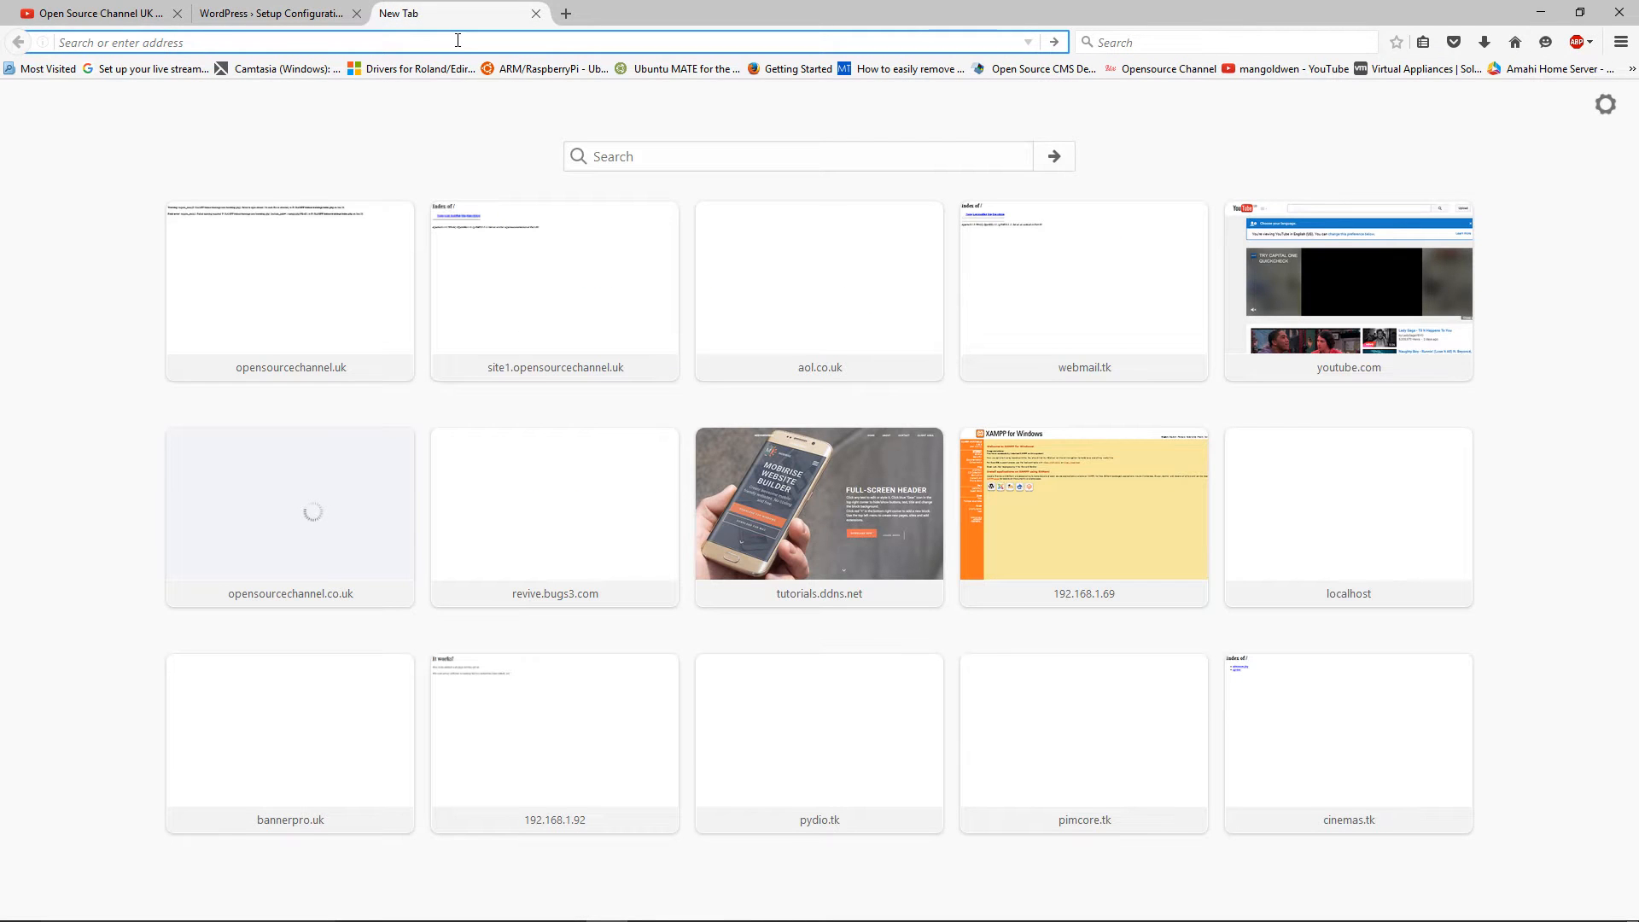
pyautogui.hotkey('ctrl', 'v')
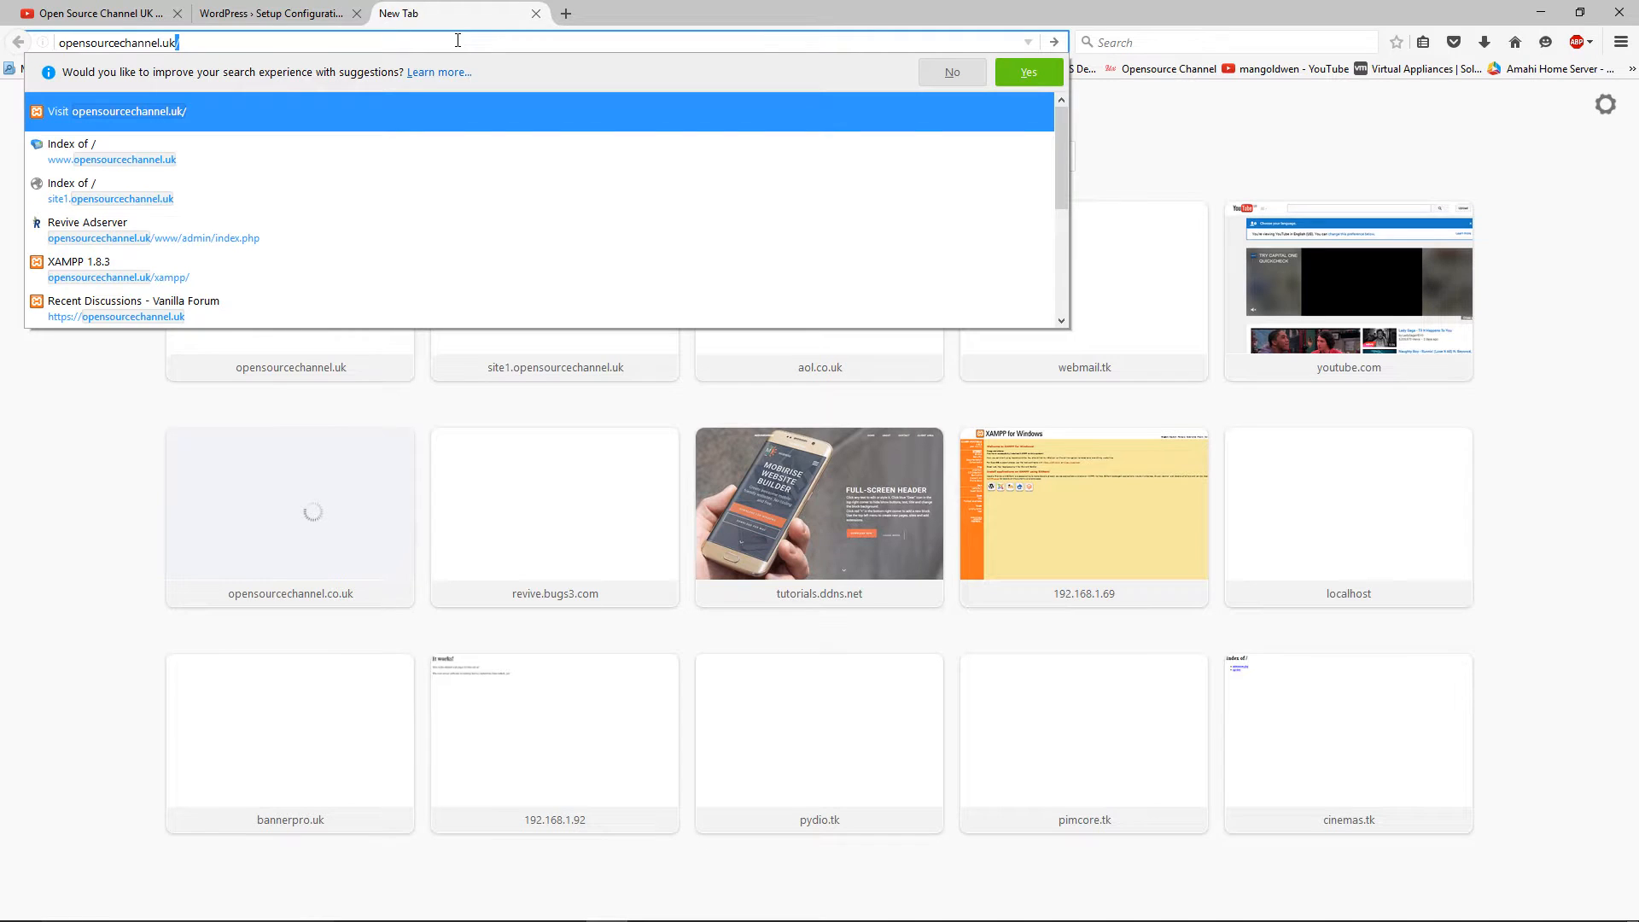
pyautogui.click(458, 40)
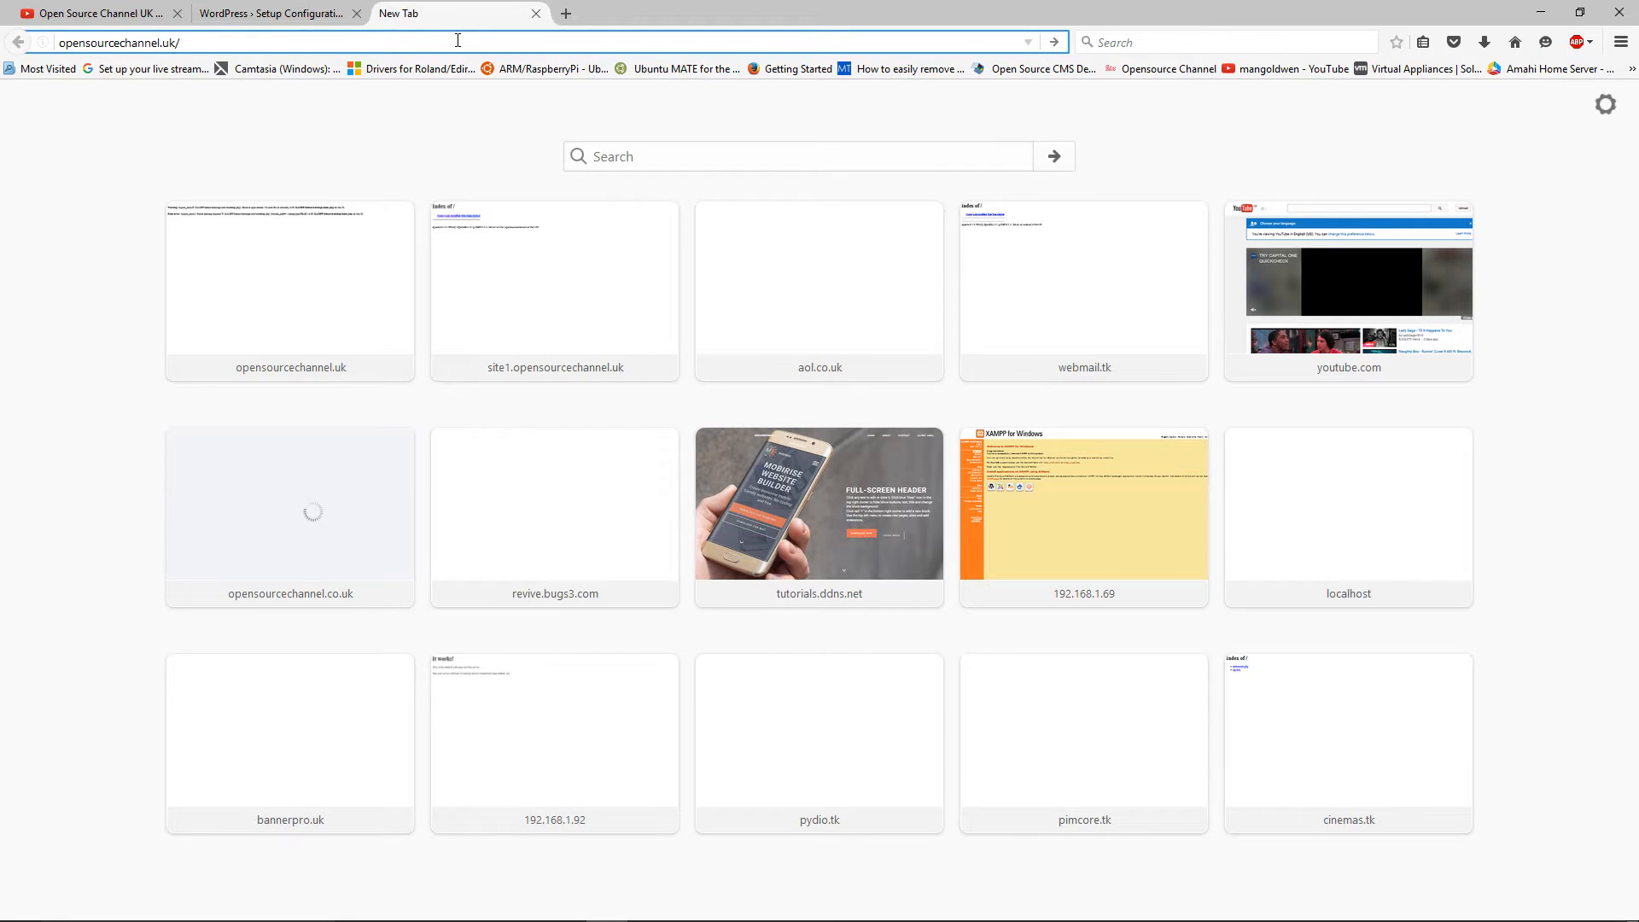
pyautogui.write('phpmyad')
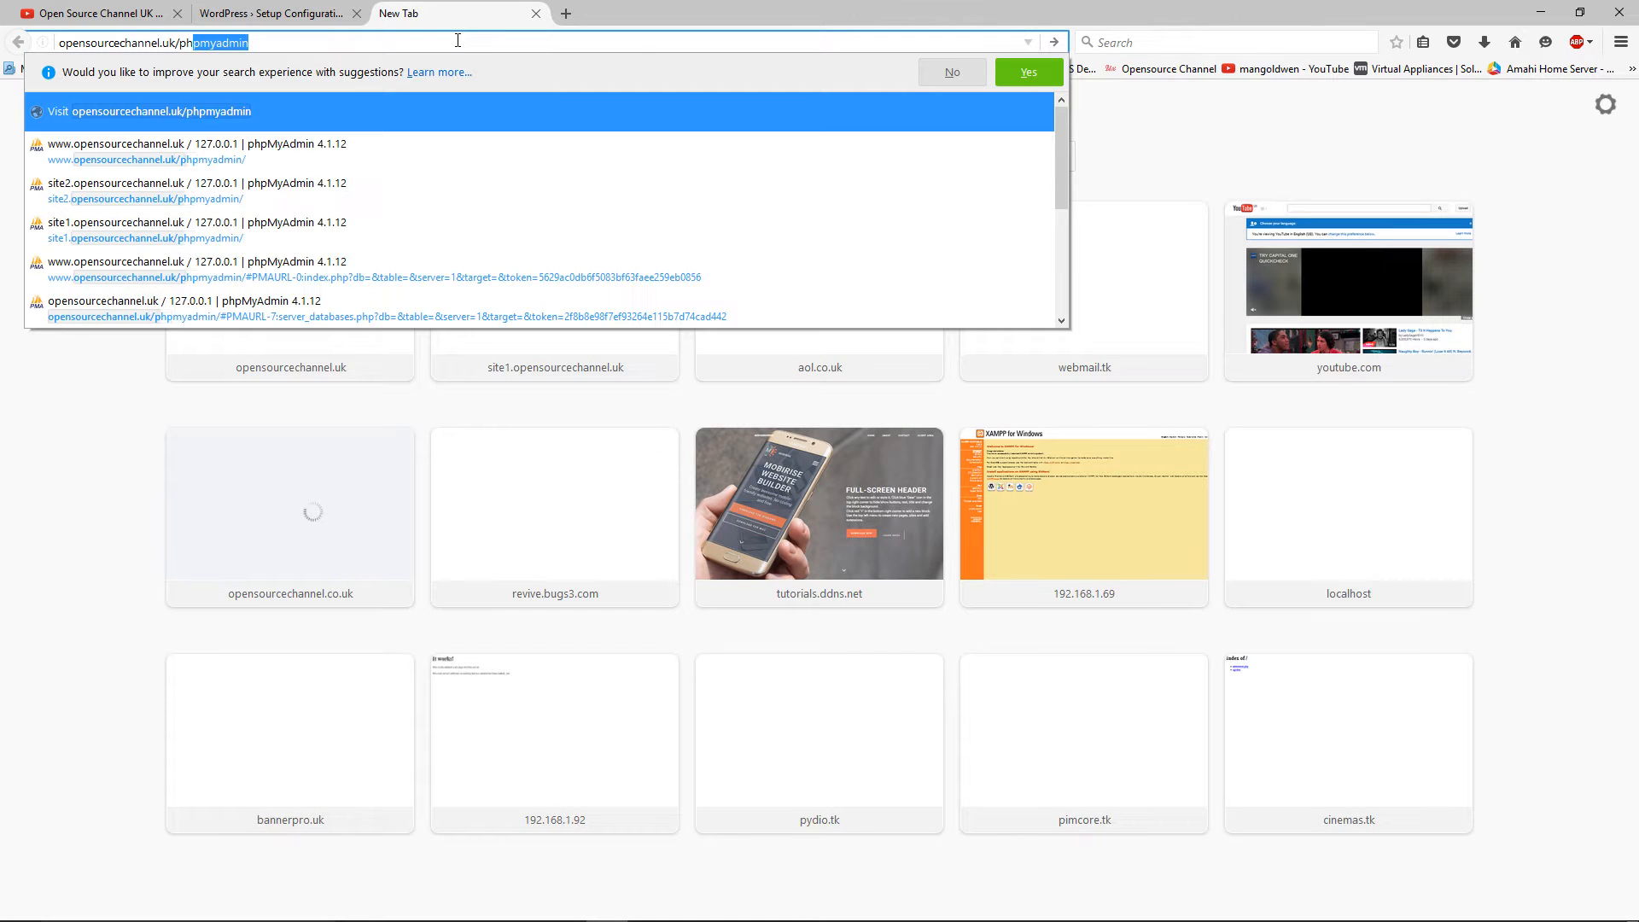
pyautogui.write('min')
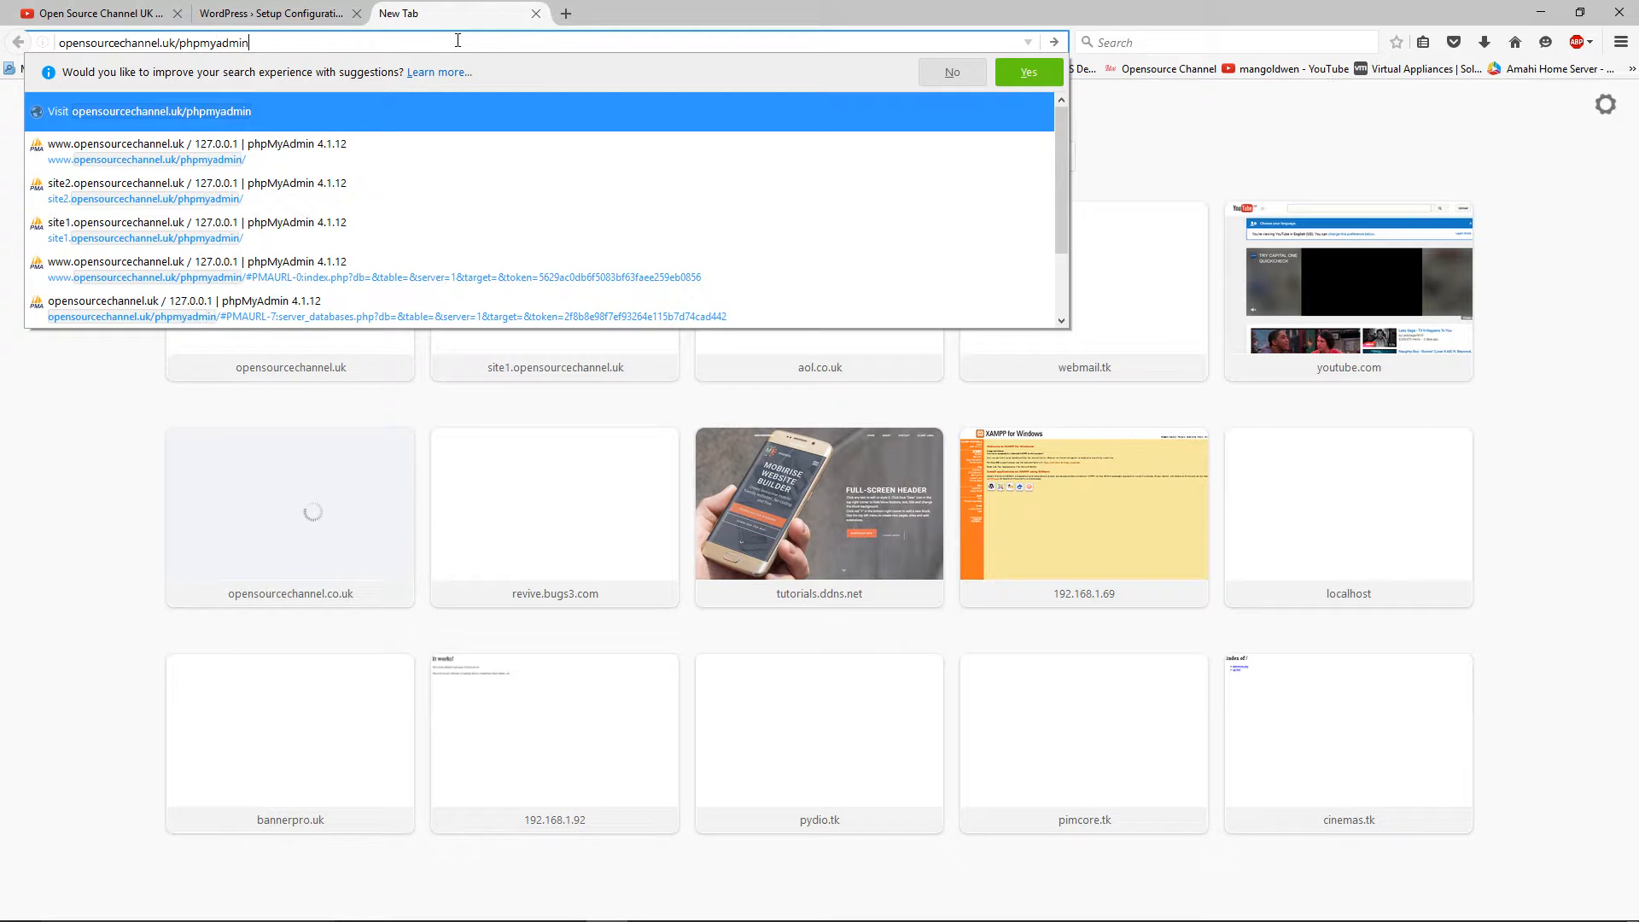
pyautogui.press('Return')
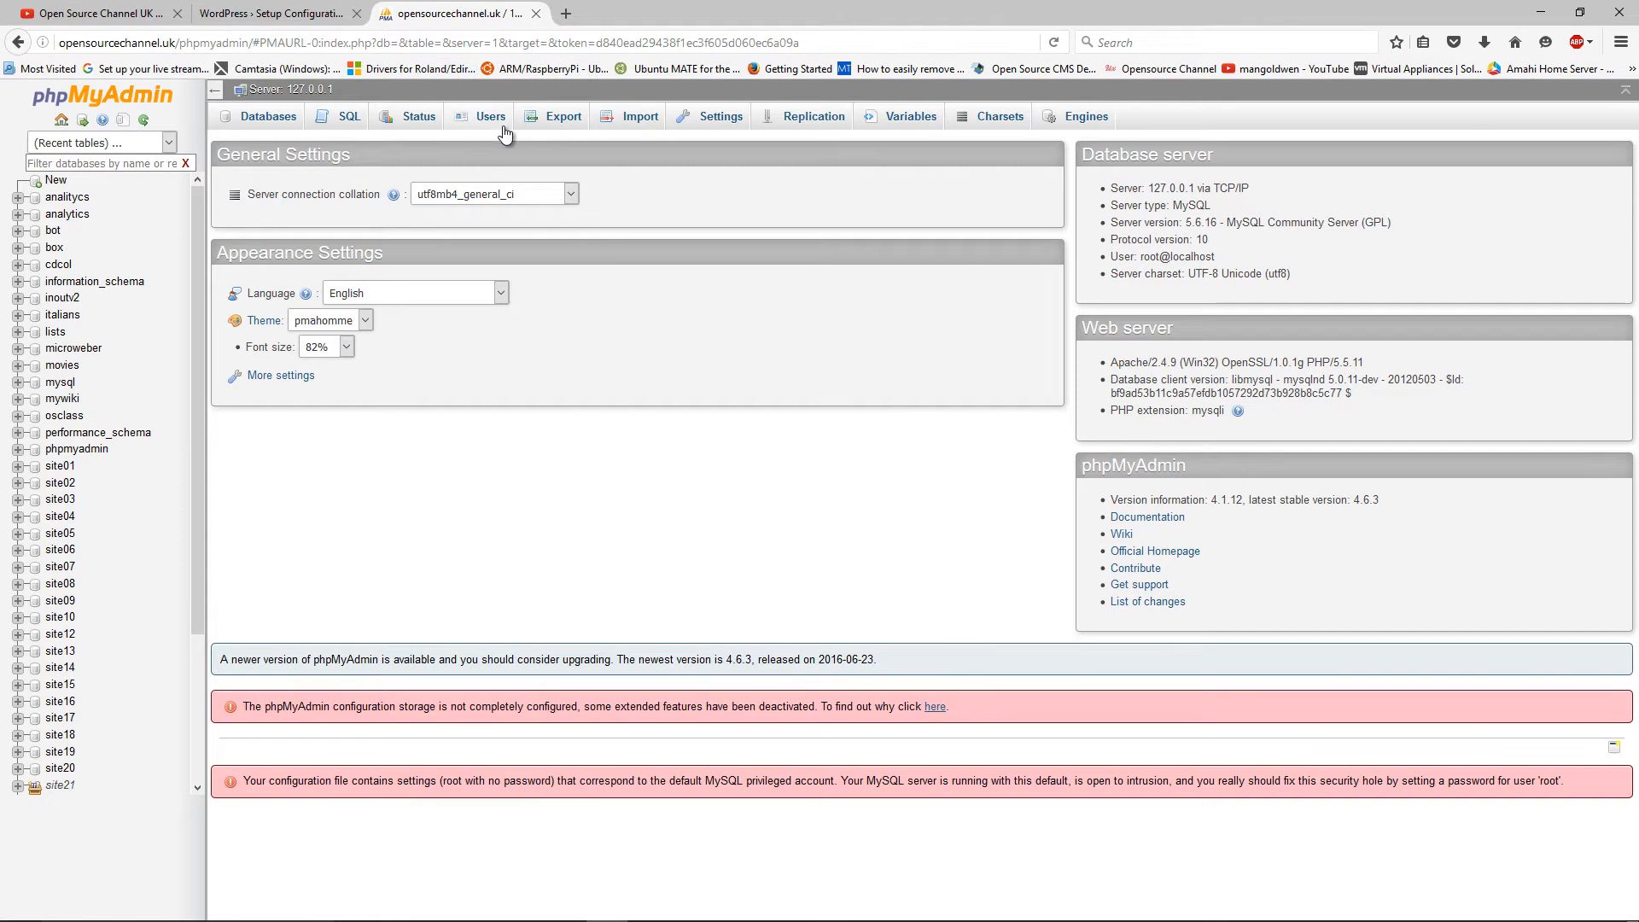
# Create the site11 database from the Databases tab, then view the user accounts overview.
pyautogui.click(491, 117)
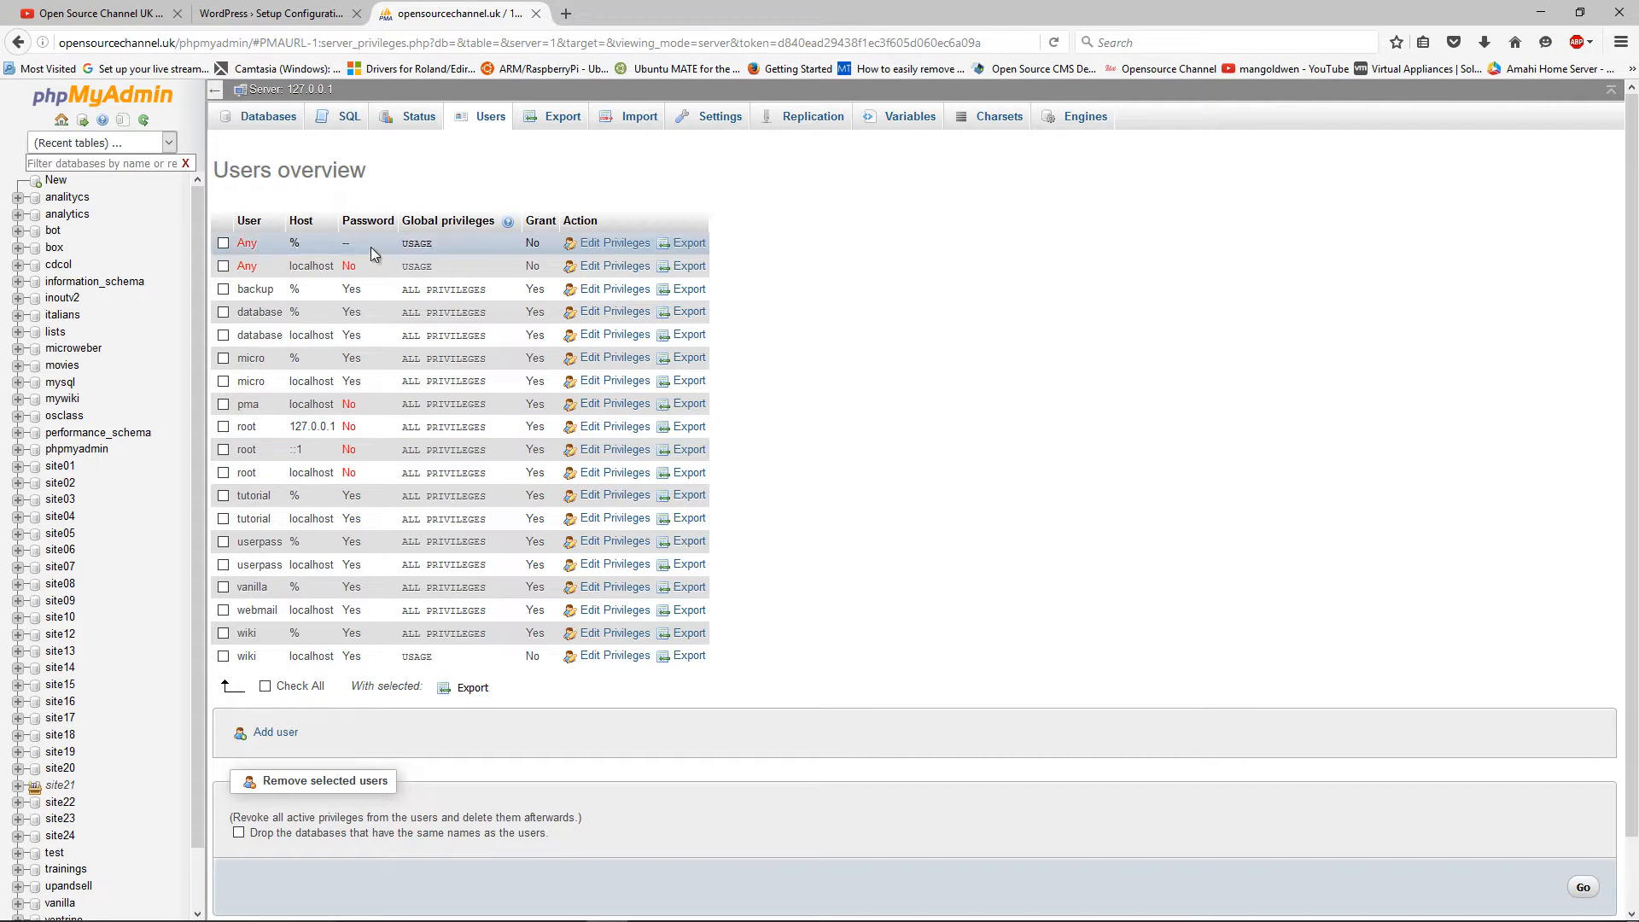
pyautogui.click(235, 119)
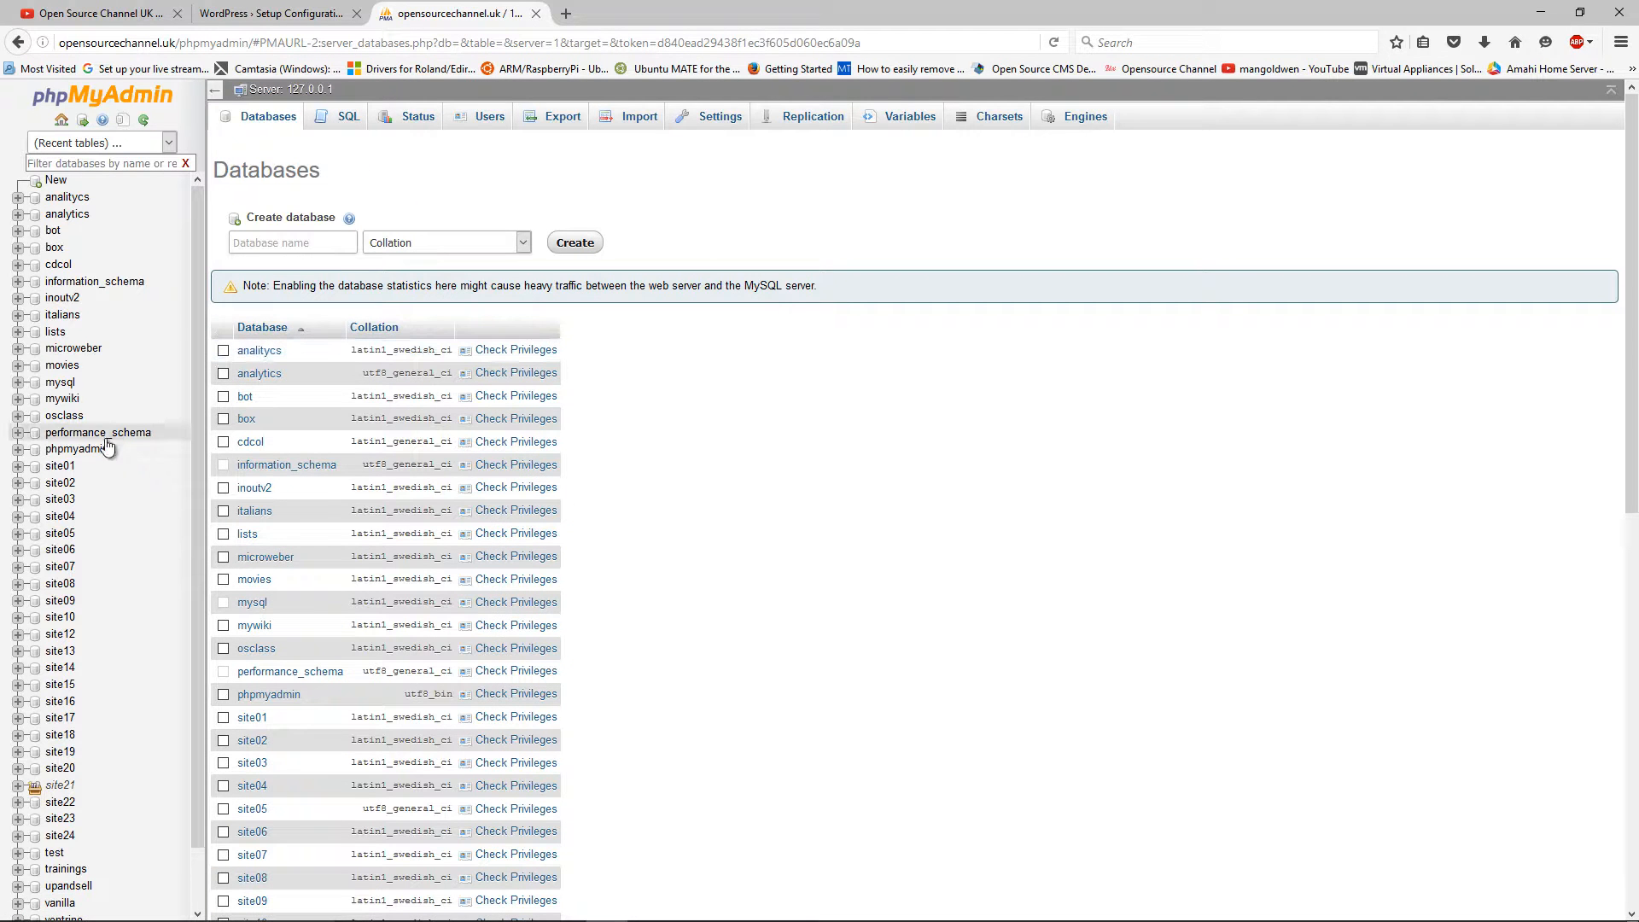
pyautogui.click(308, 240)
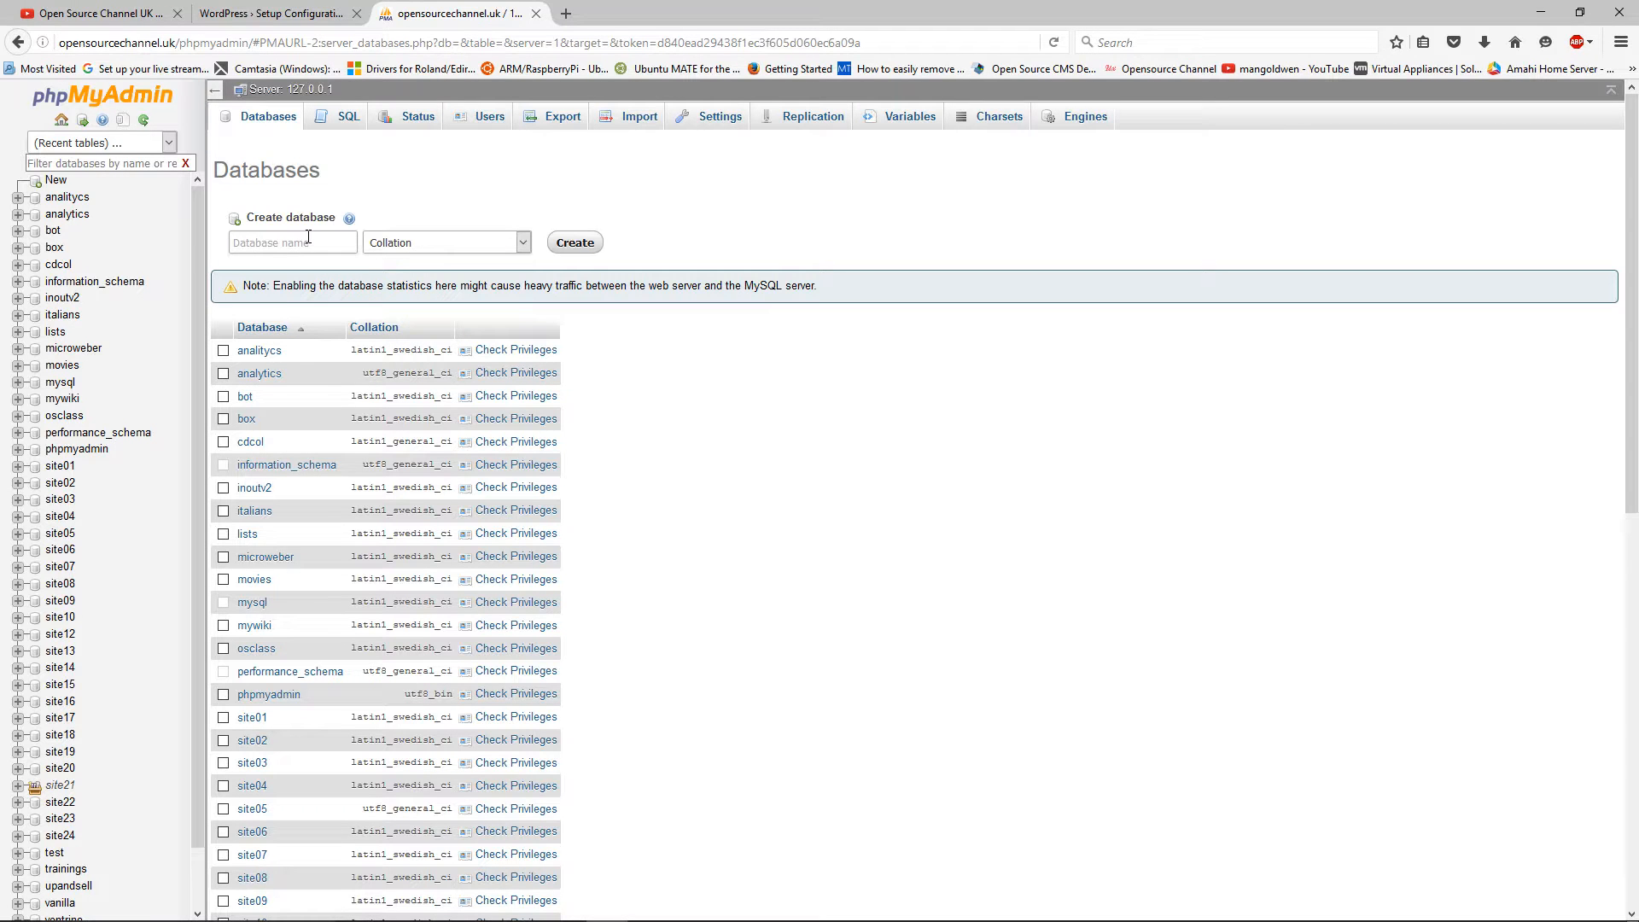
pyautogui.write('site11')
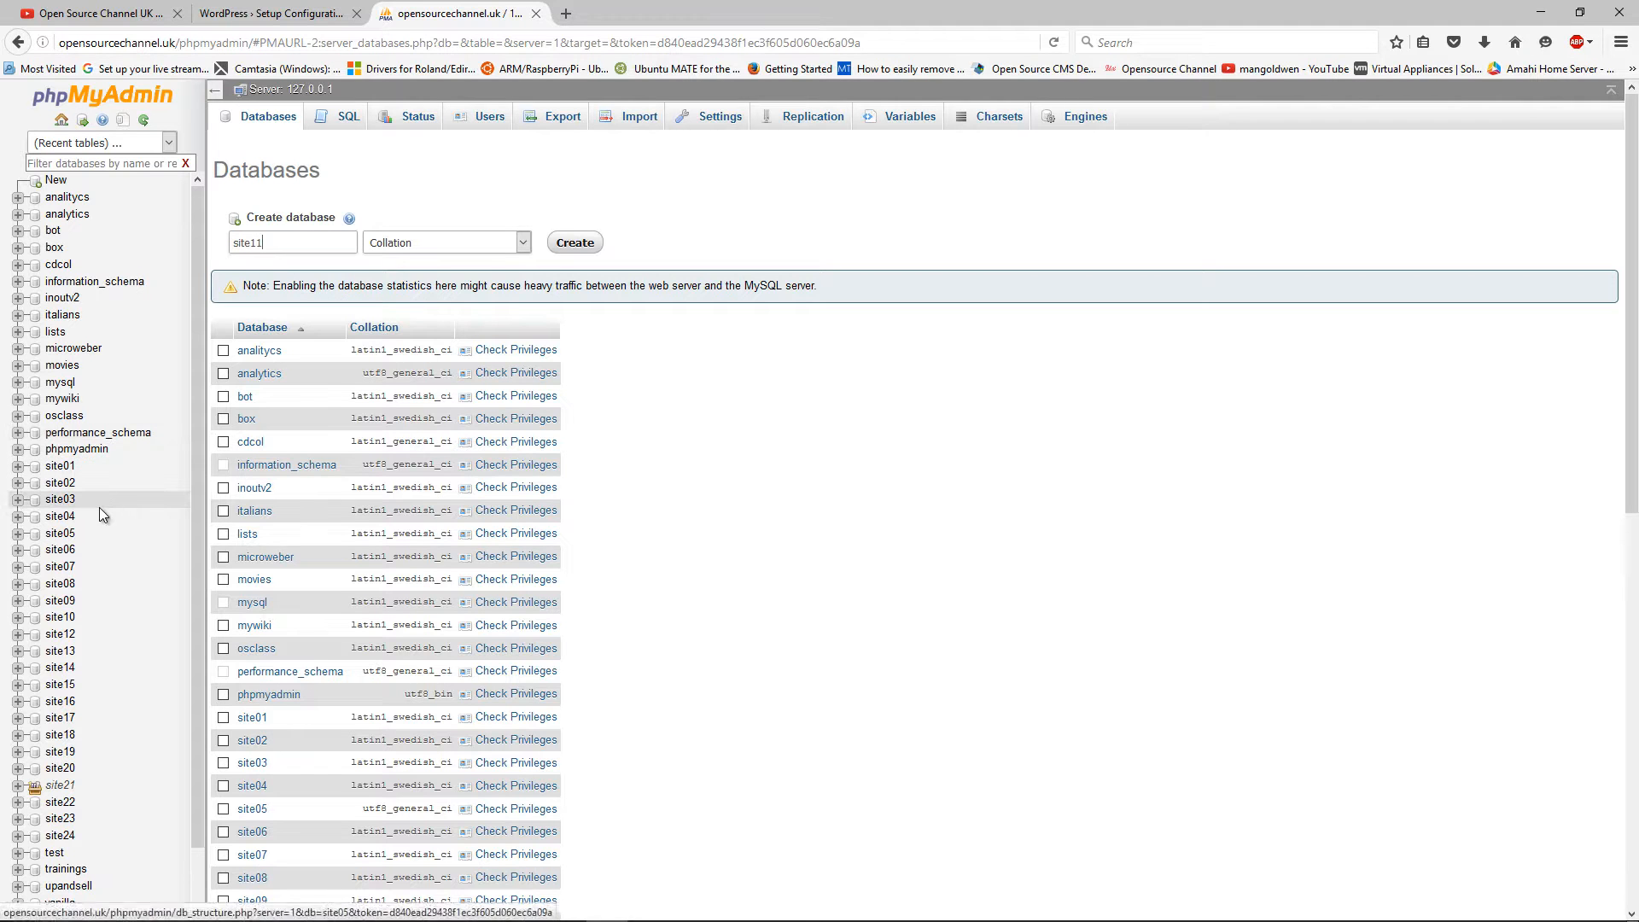
pyautogui.scroll(-2, 128, 580)
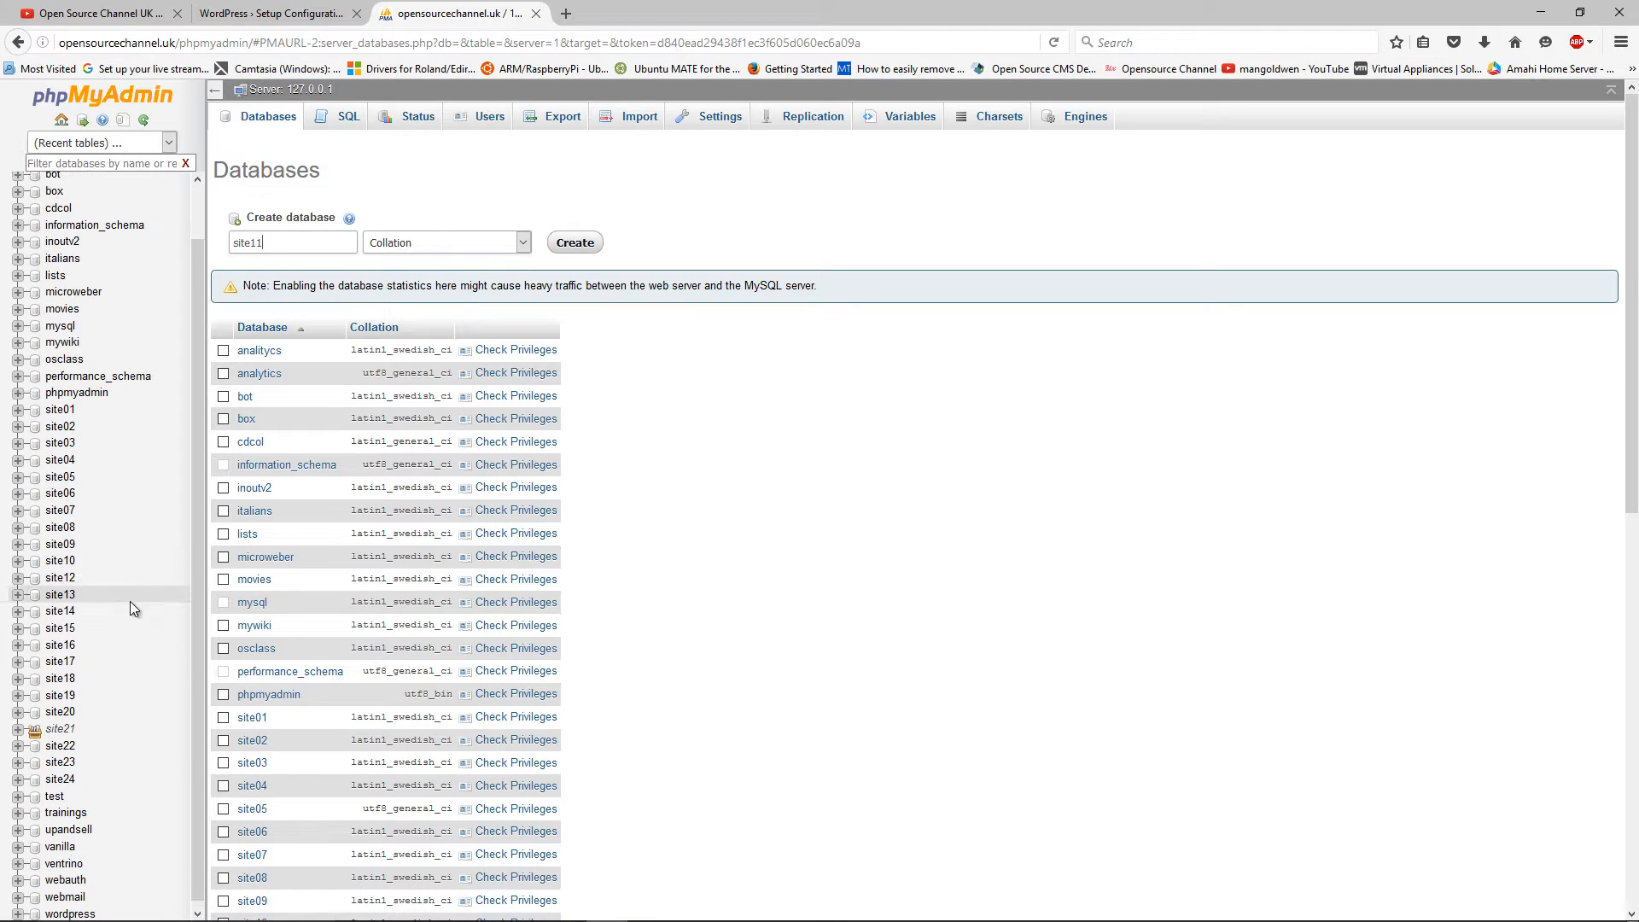
pyautogui.scroll(2, 154, 529)
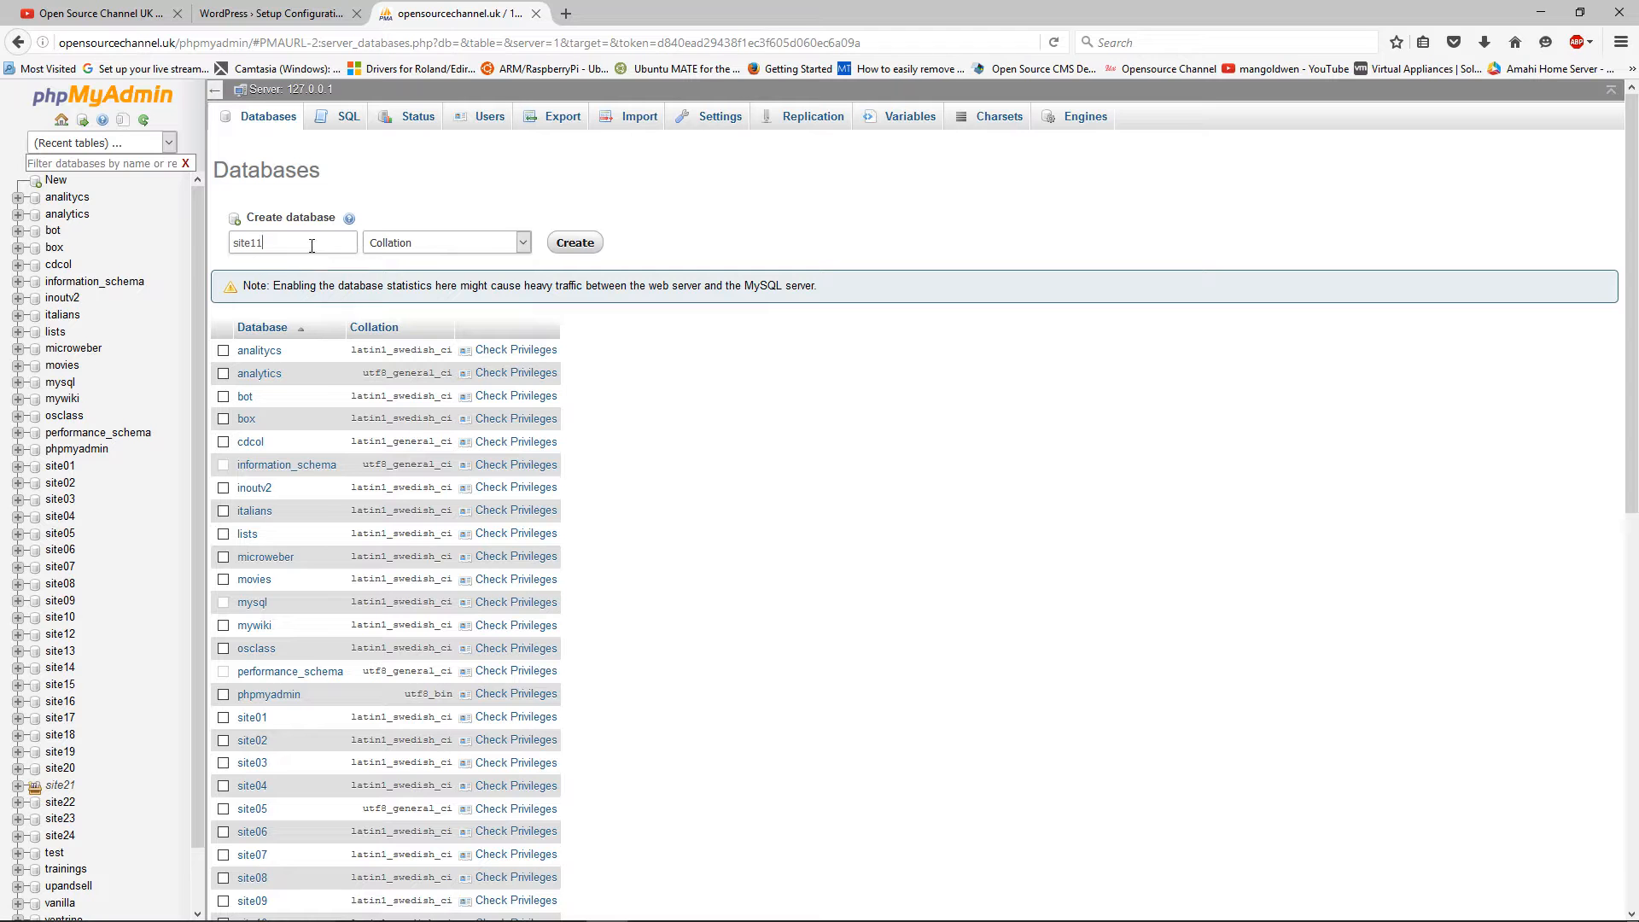
pyautogui.click(551, 249)
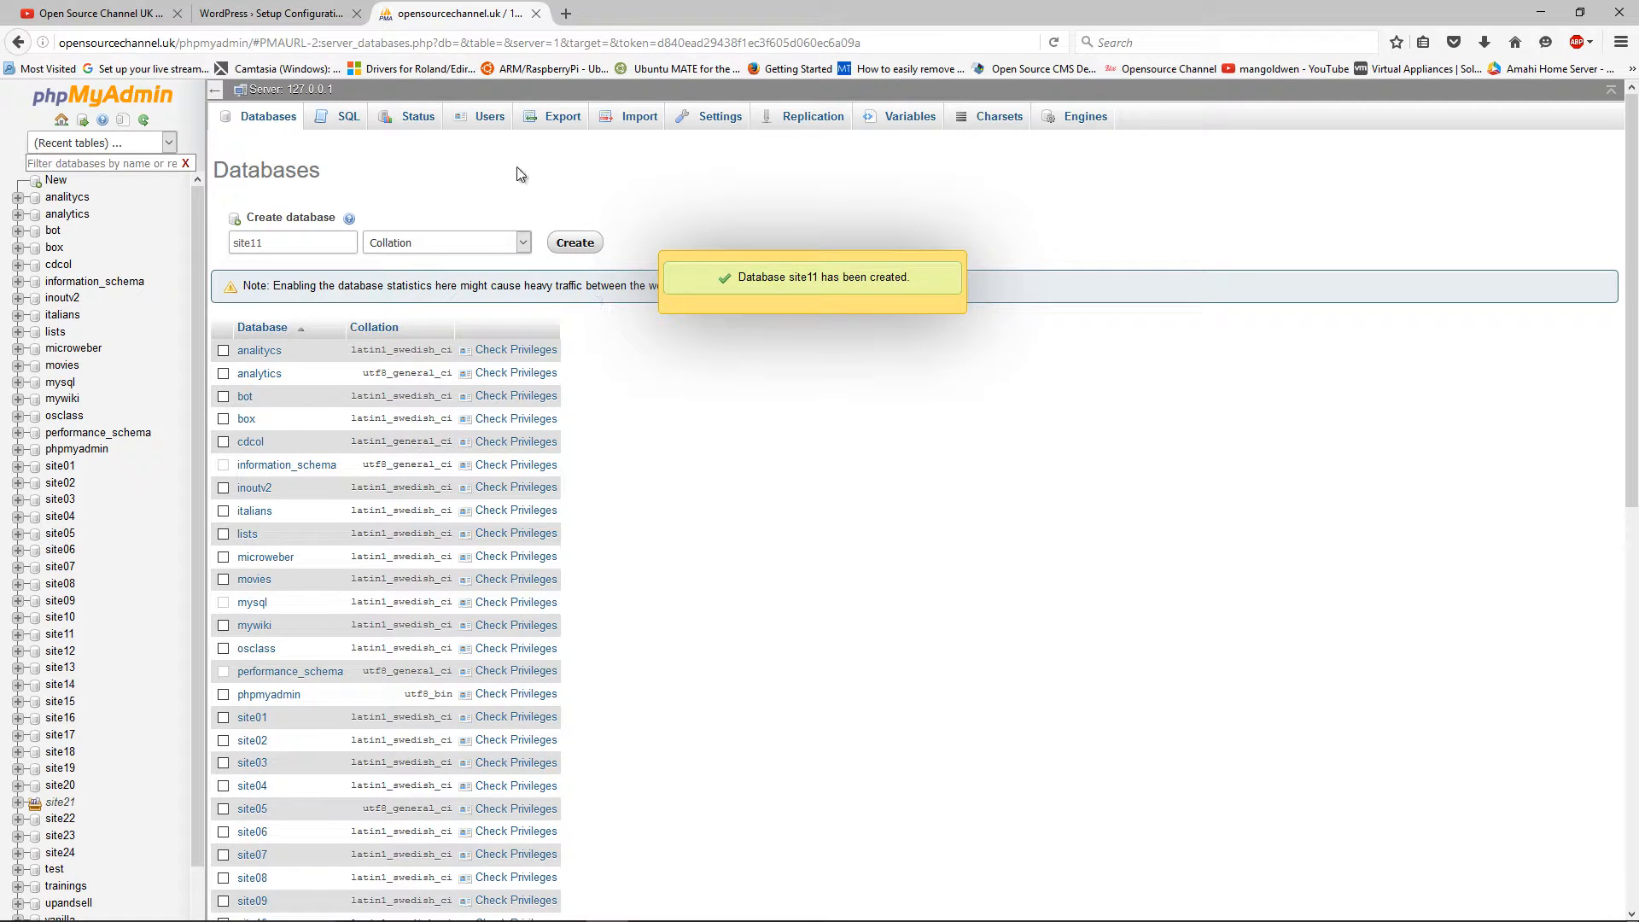
pyautogui.click(490, 122)
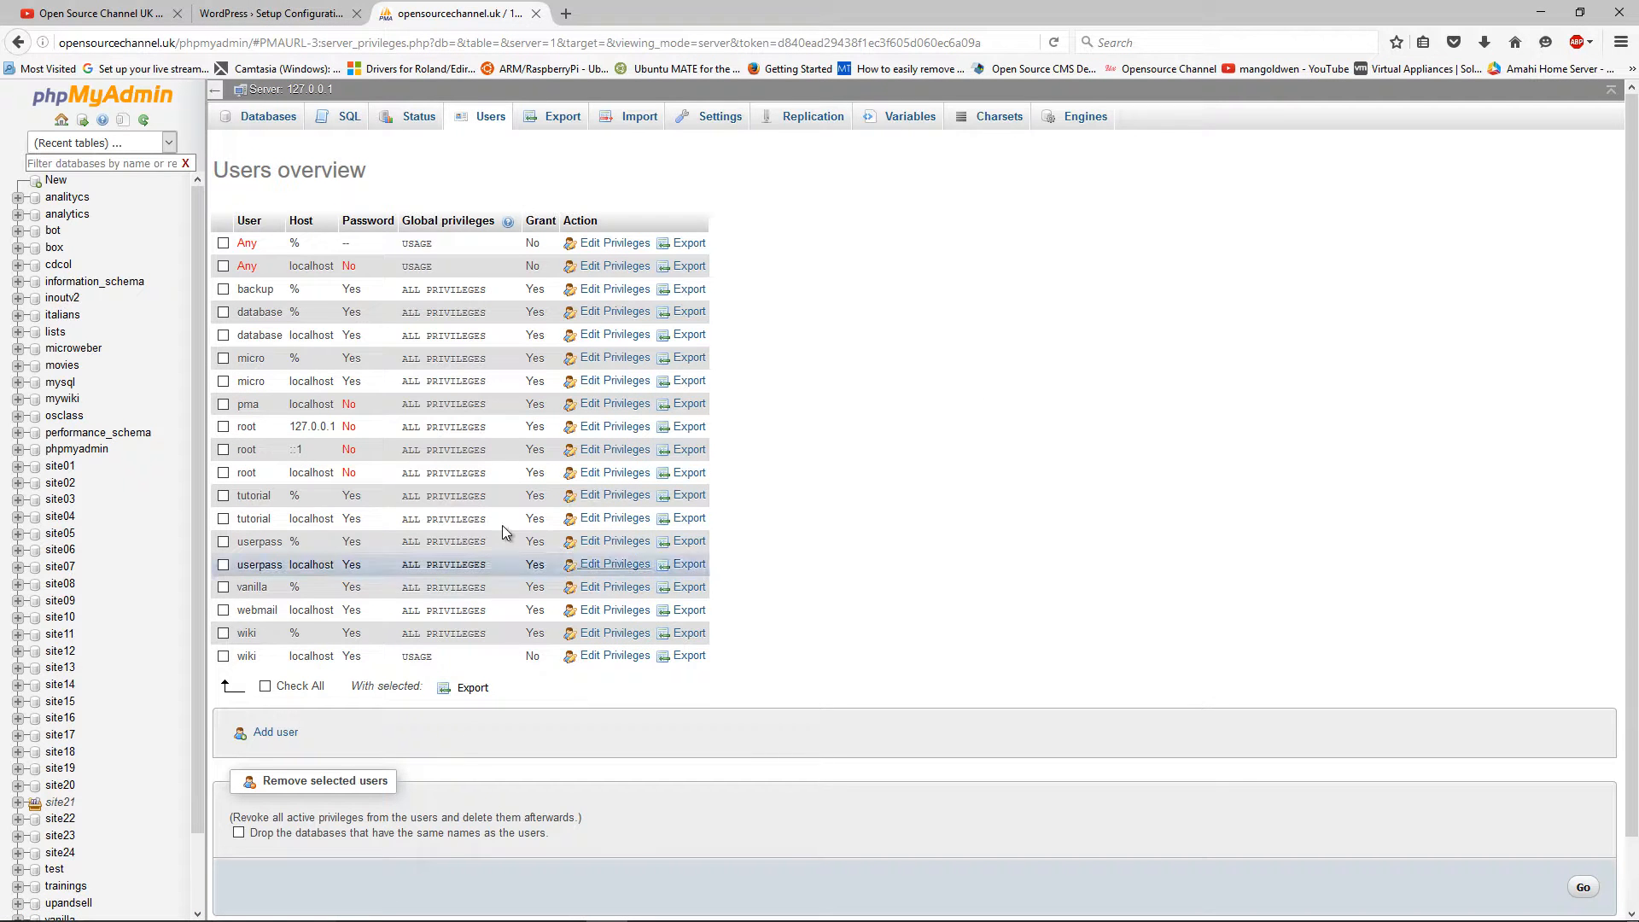
# Start a new phpMyAdmin user account with Check All ticked under Global privileges.
pyautogui.scroll(-2, 409, 674)
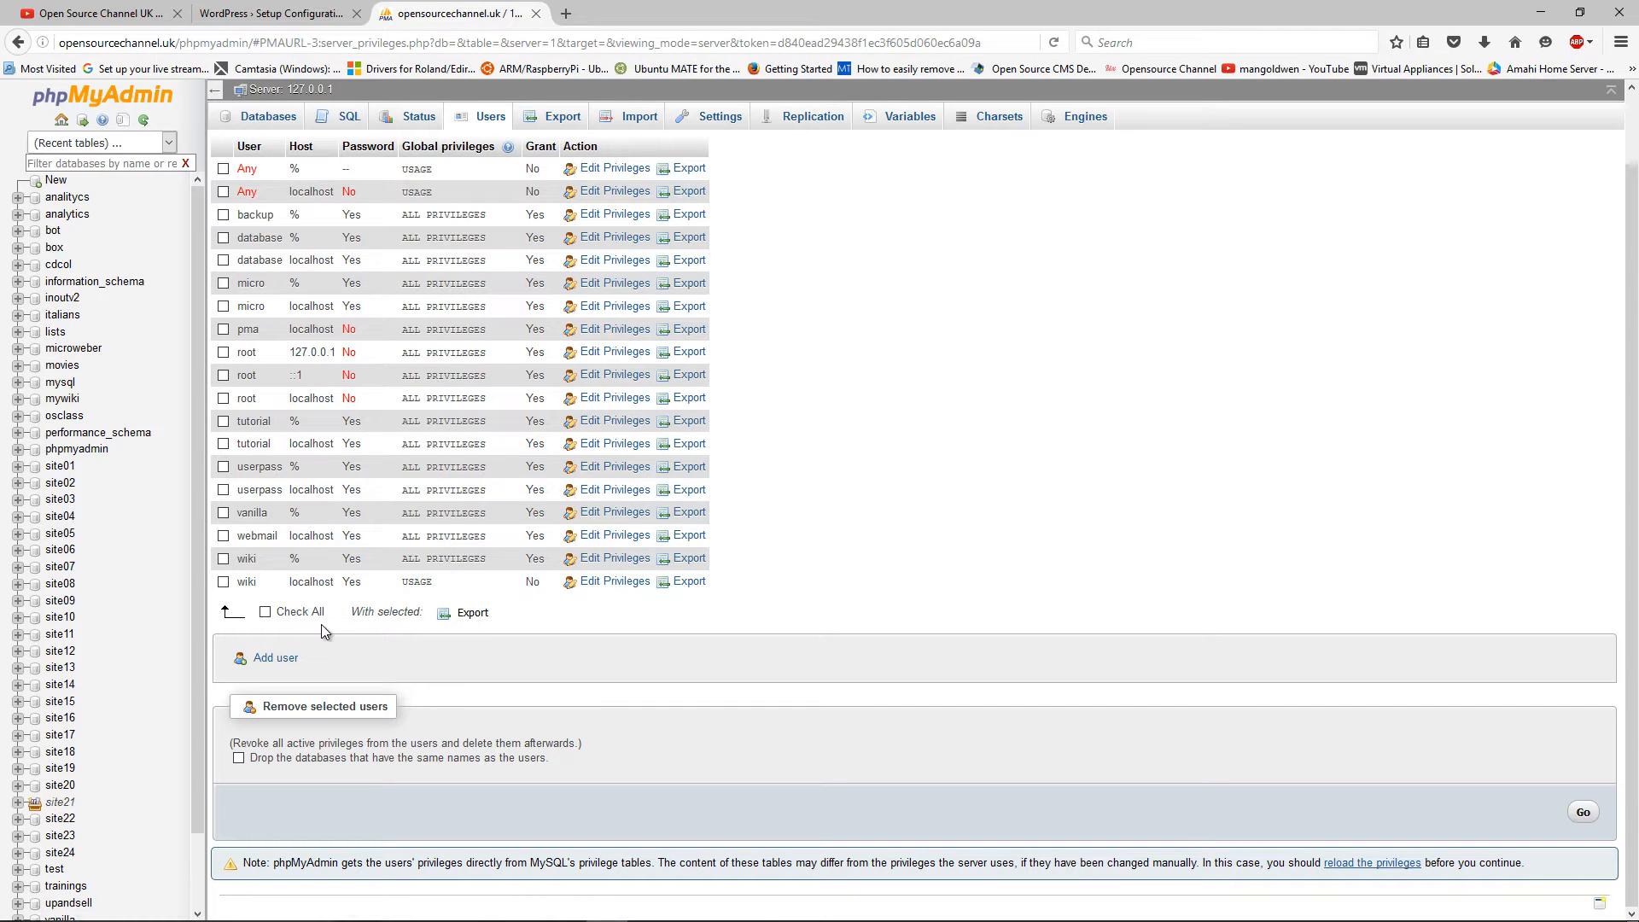
pyautogui.click(286, 661)
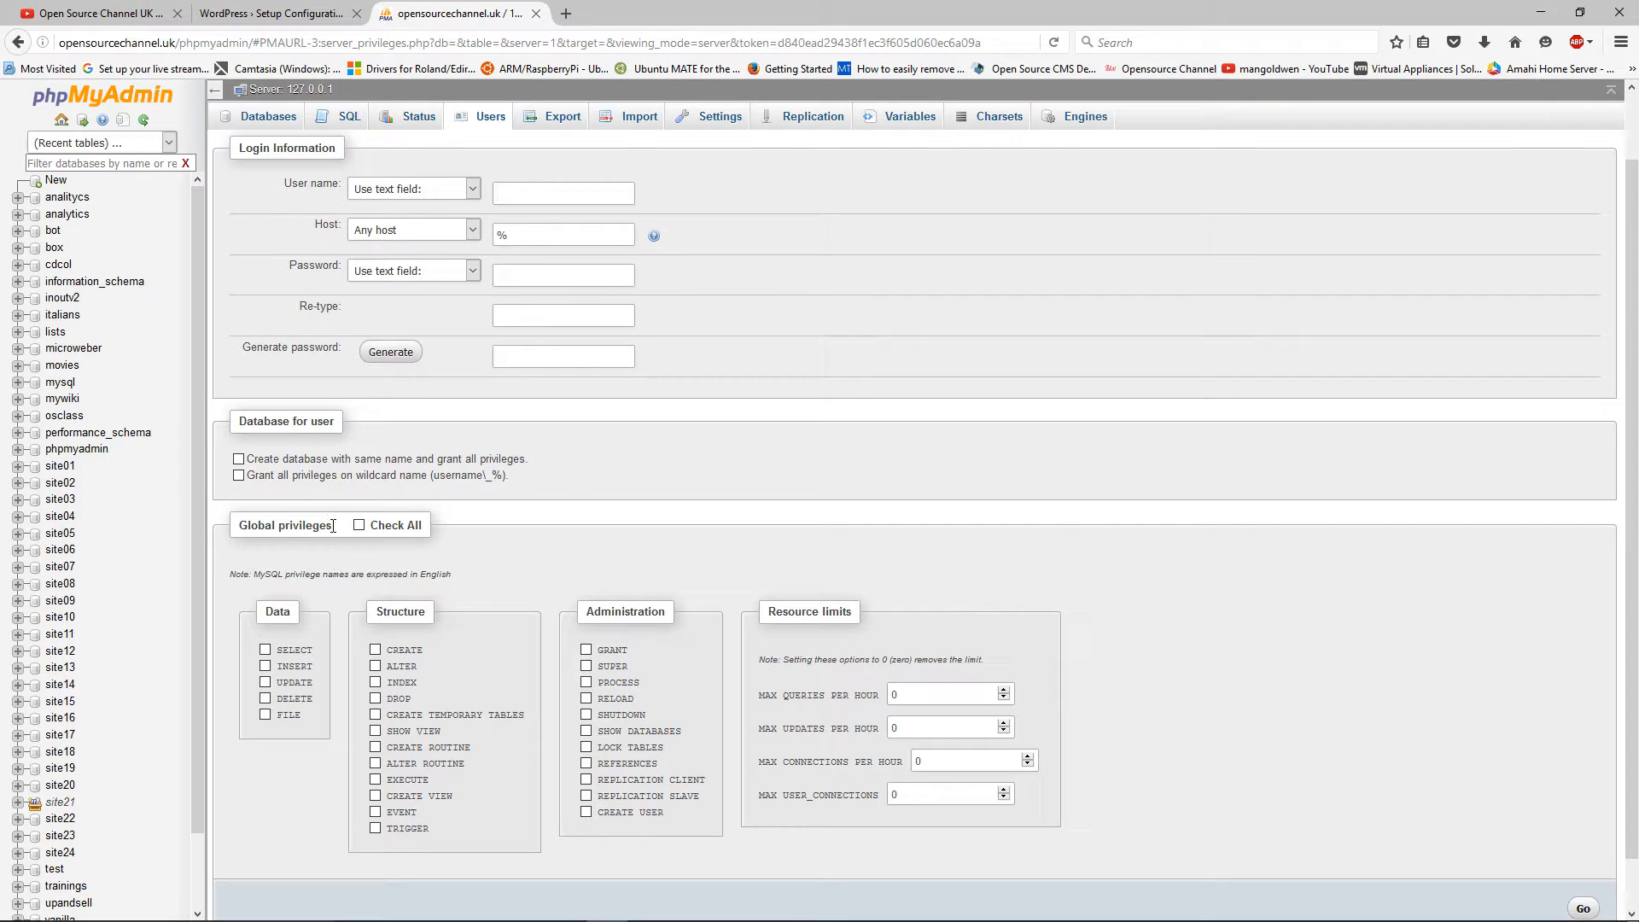
pyautogui.click(374, 525)
pyautogui.scroll(-1, 664, 630)
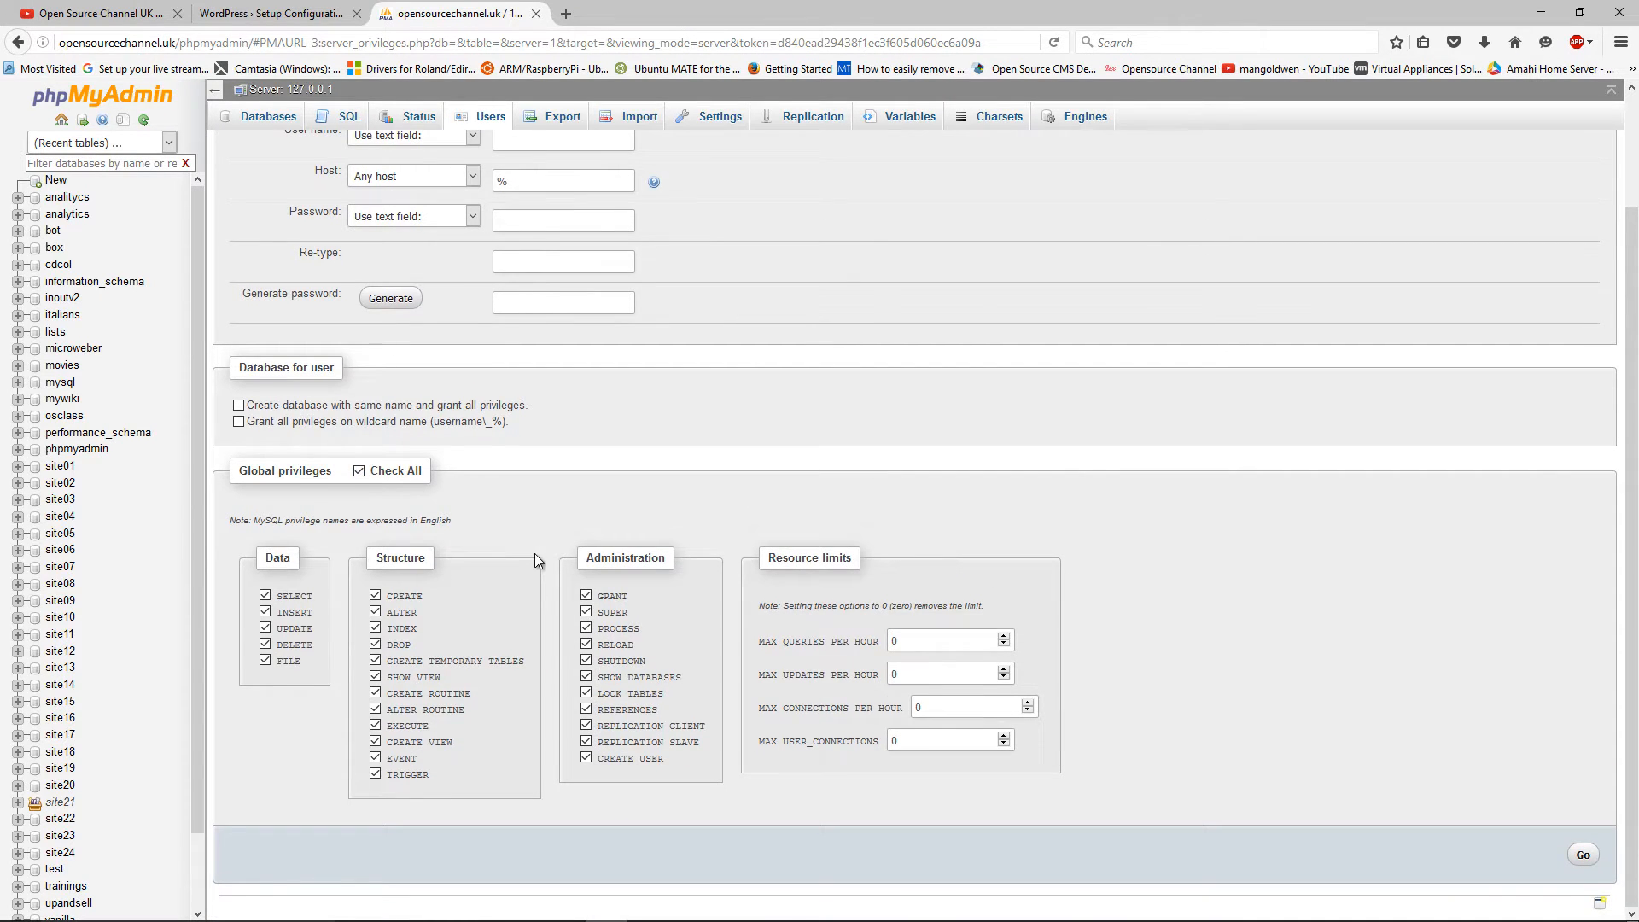
pyautogui.scroll(3, 536, 583)
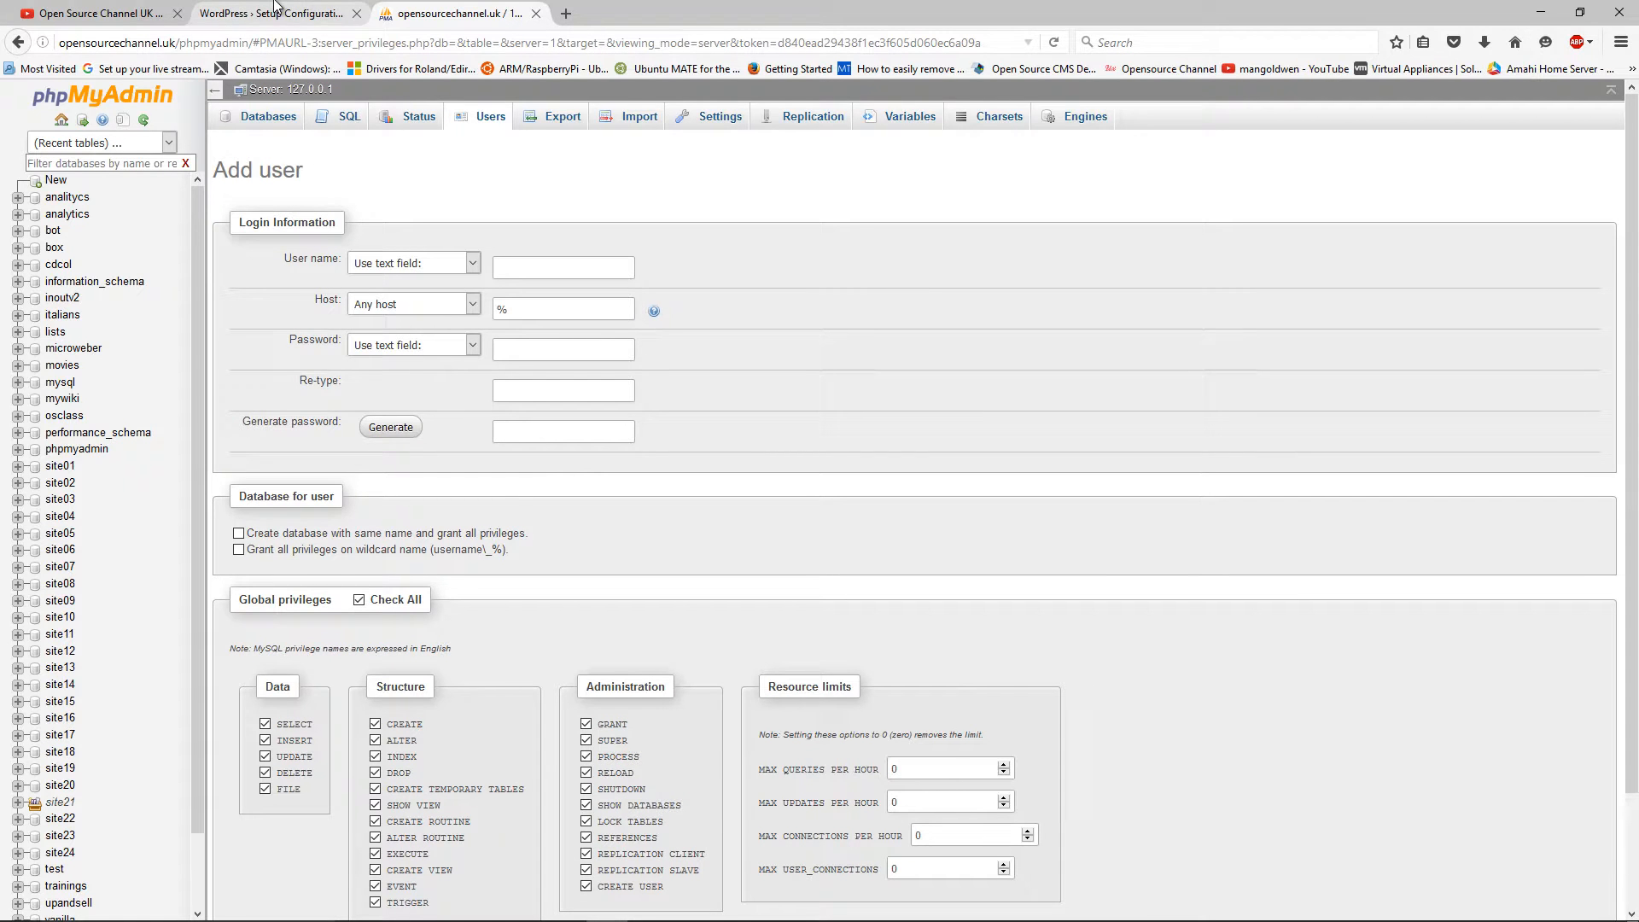
# Replace 'wordpress' with site11 in the setup form's Database Name field.
pyautogui.click(275, 11)
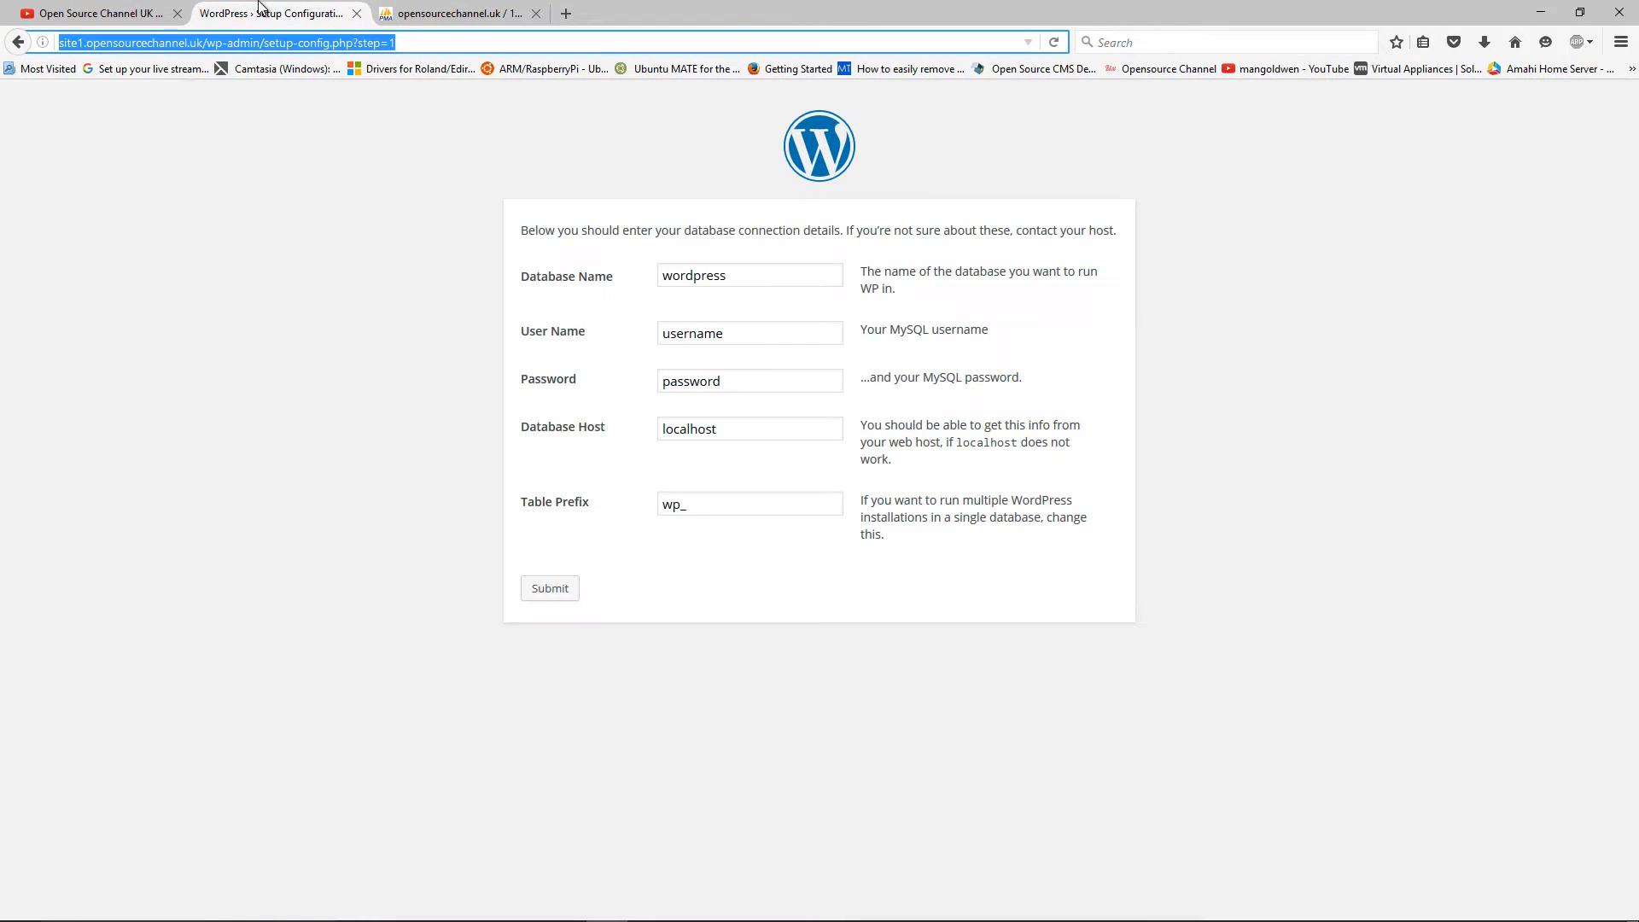
pyautogui.moveTo(735, 274); pyautogui.dragTo(589, 293)
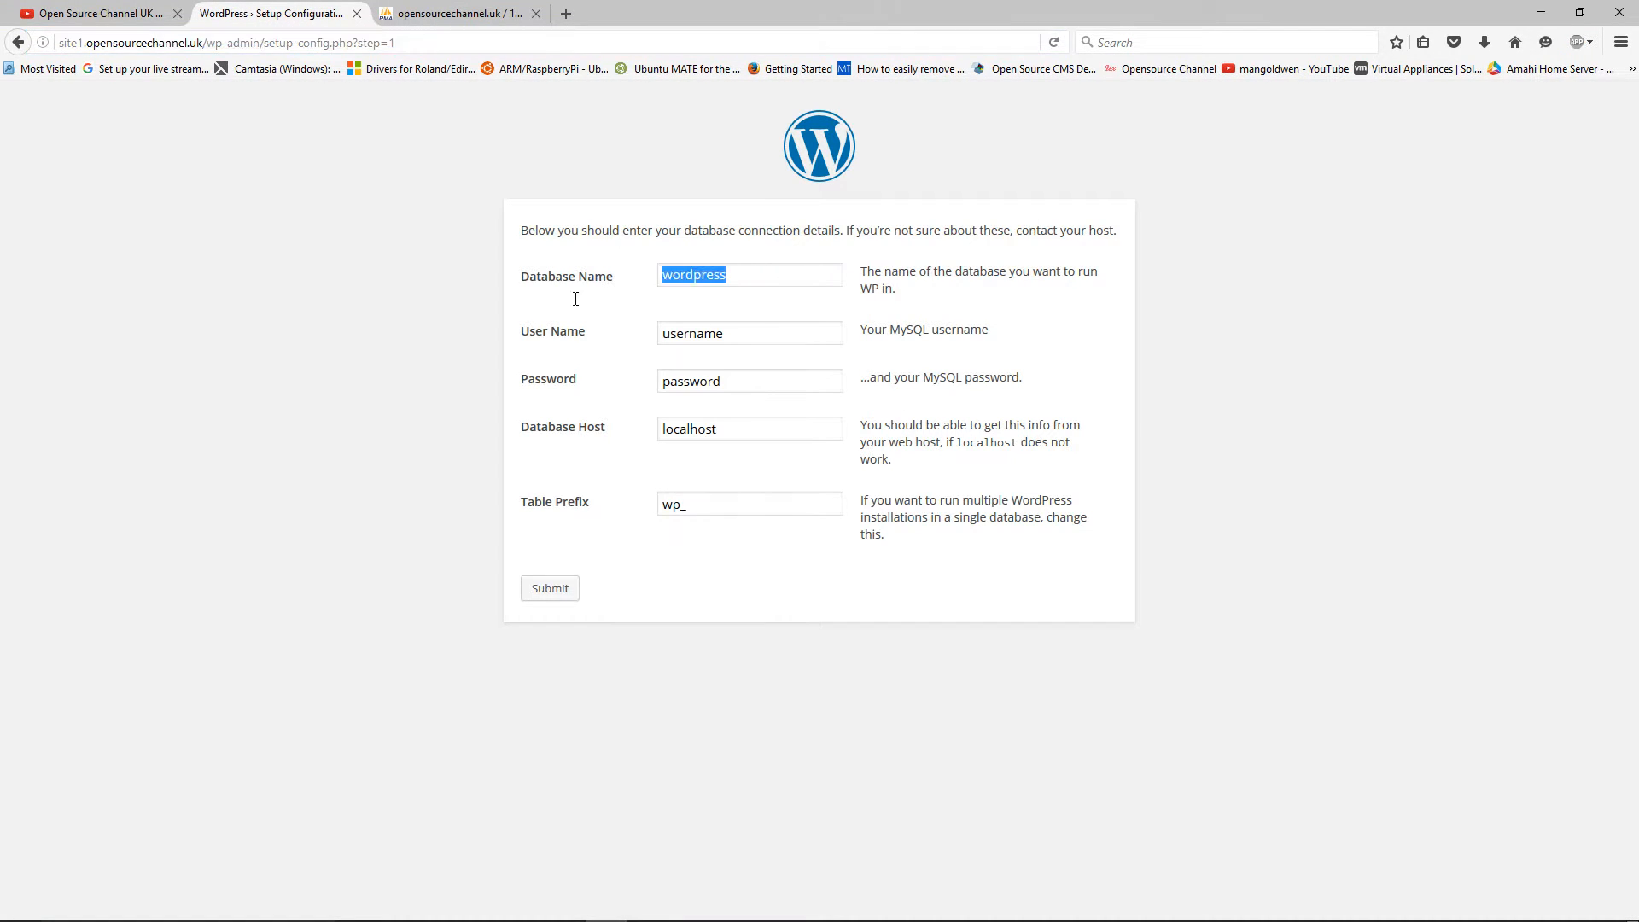
pyautogui.write('site11')
pyautogui.press('Tab')
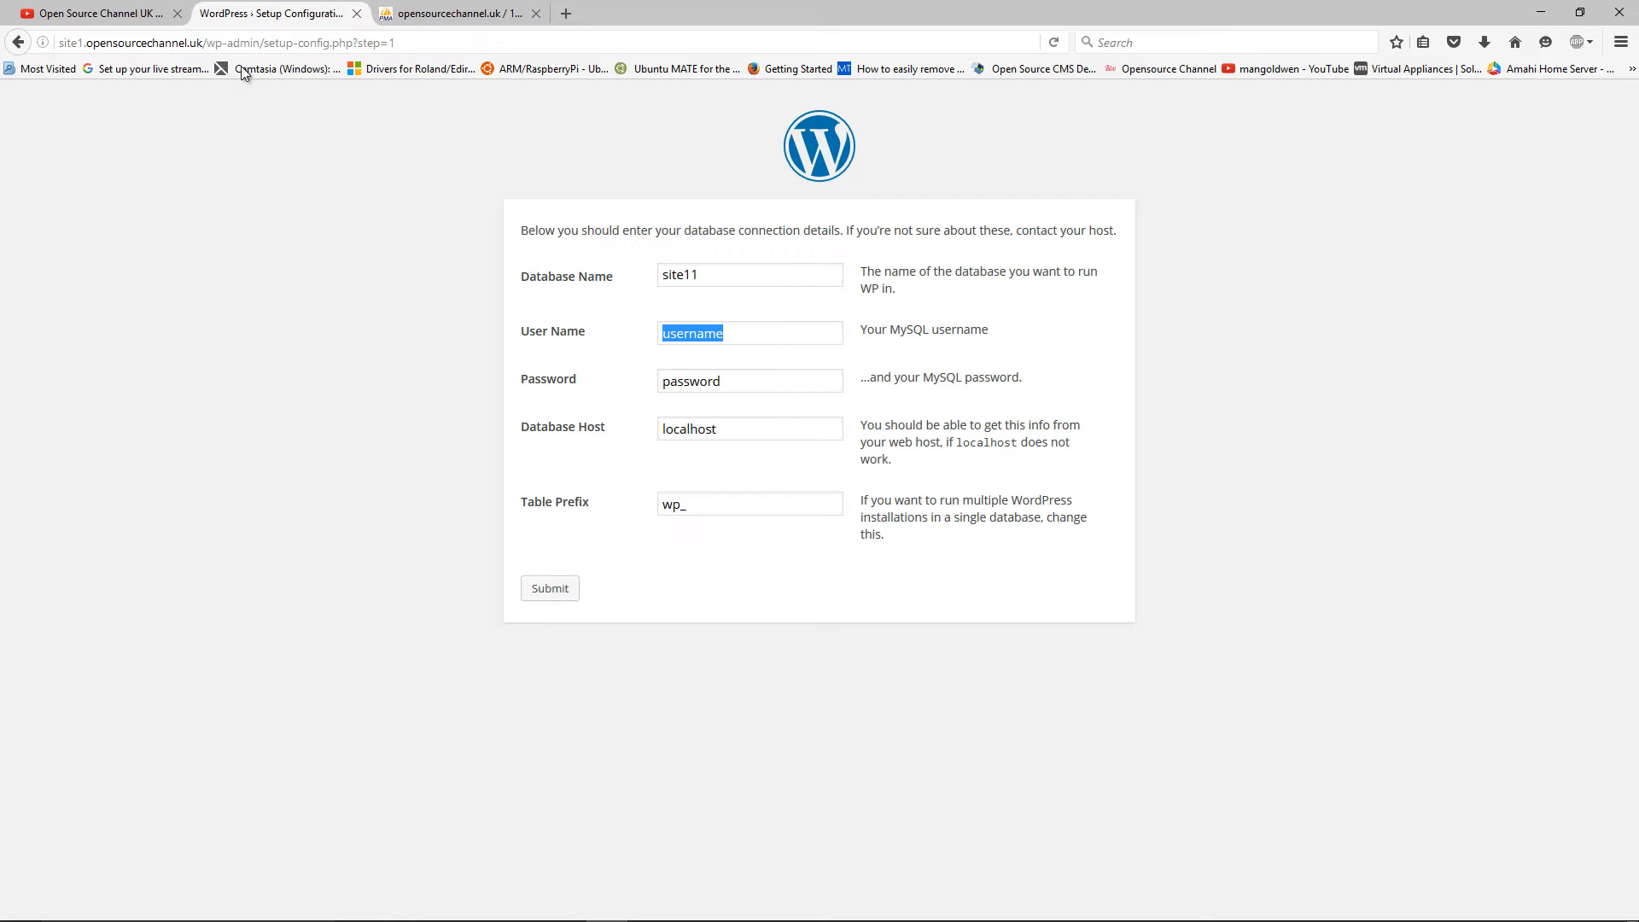
pyautogui.click(429, 15)
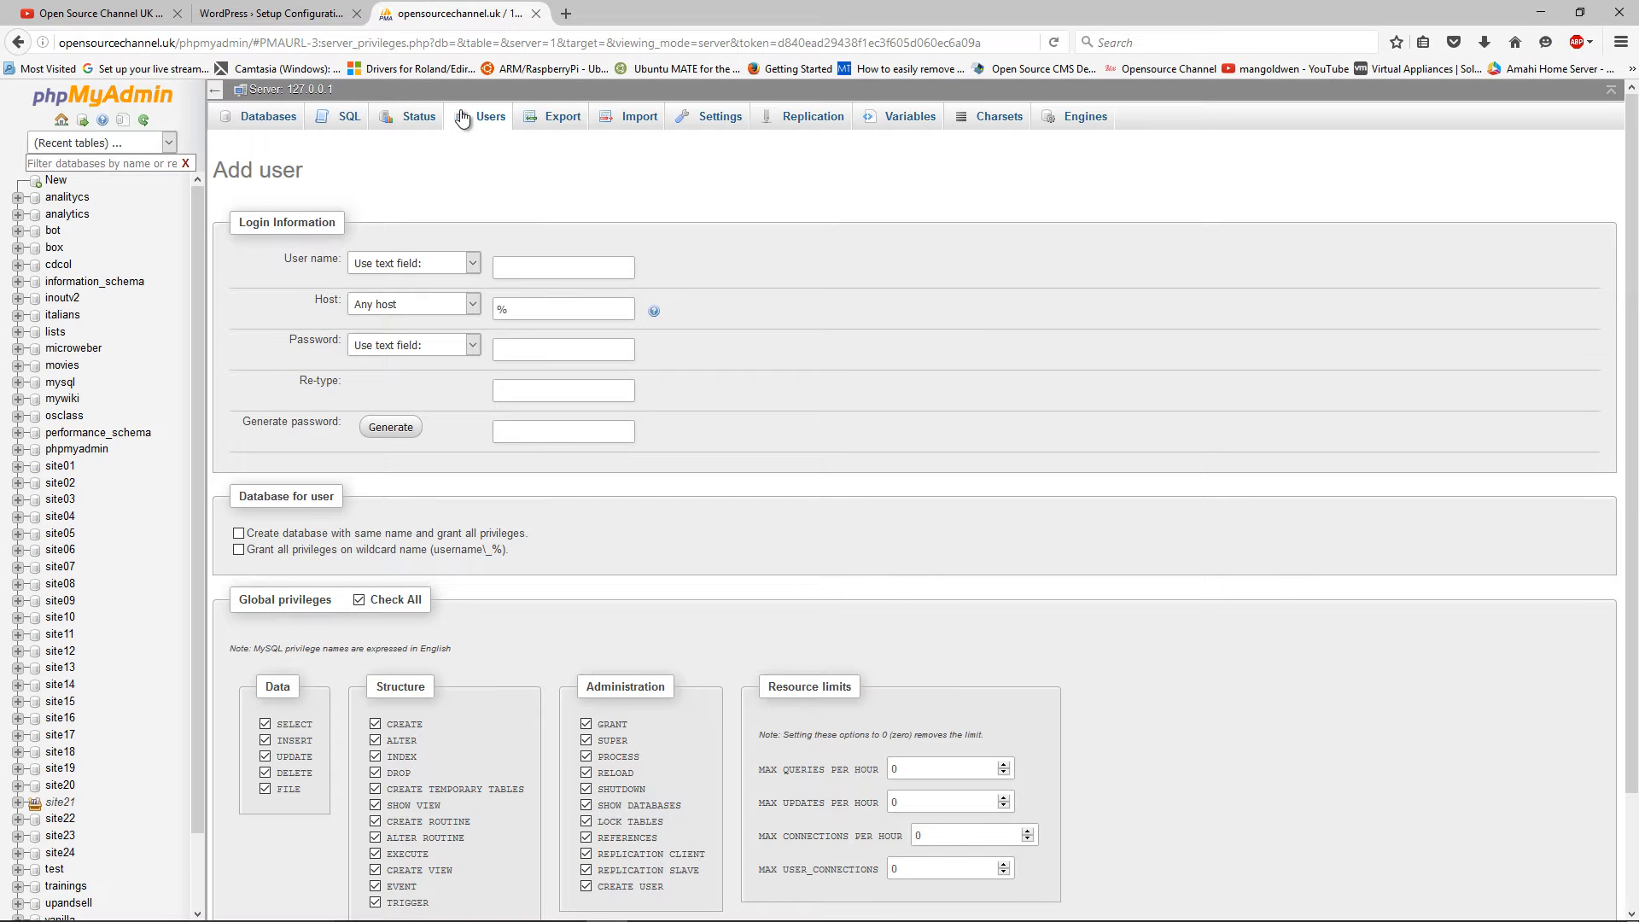
pyautogui.click(492, 121)
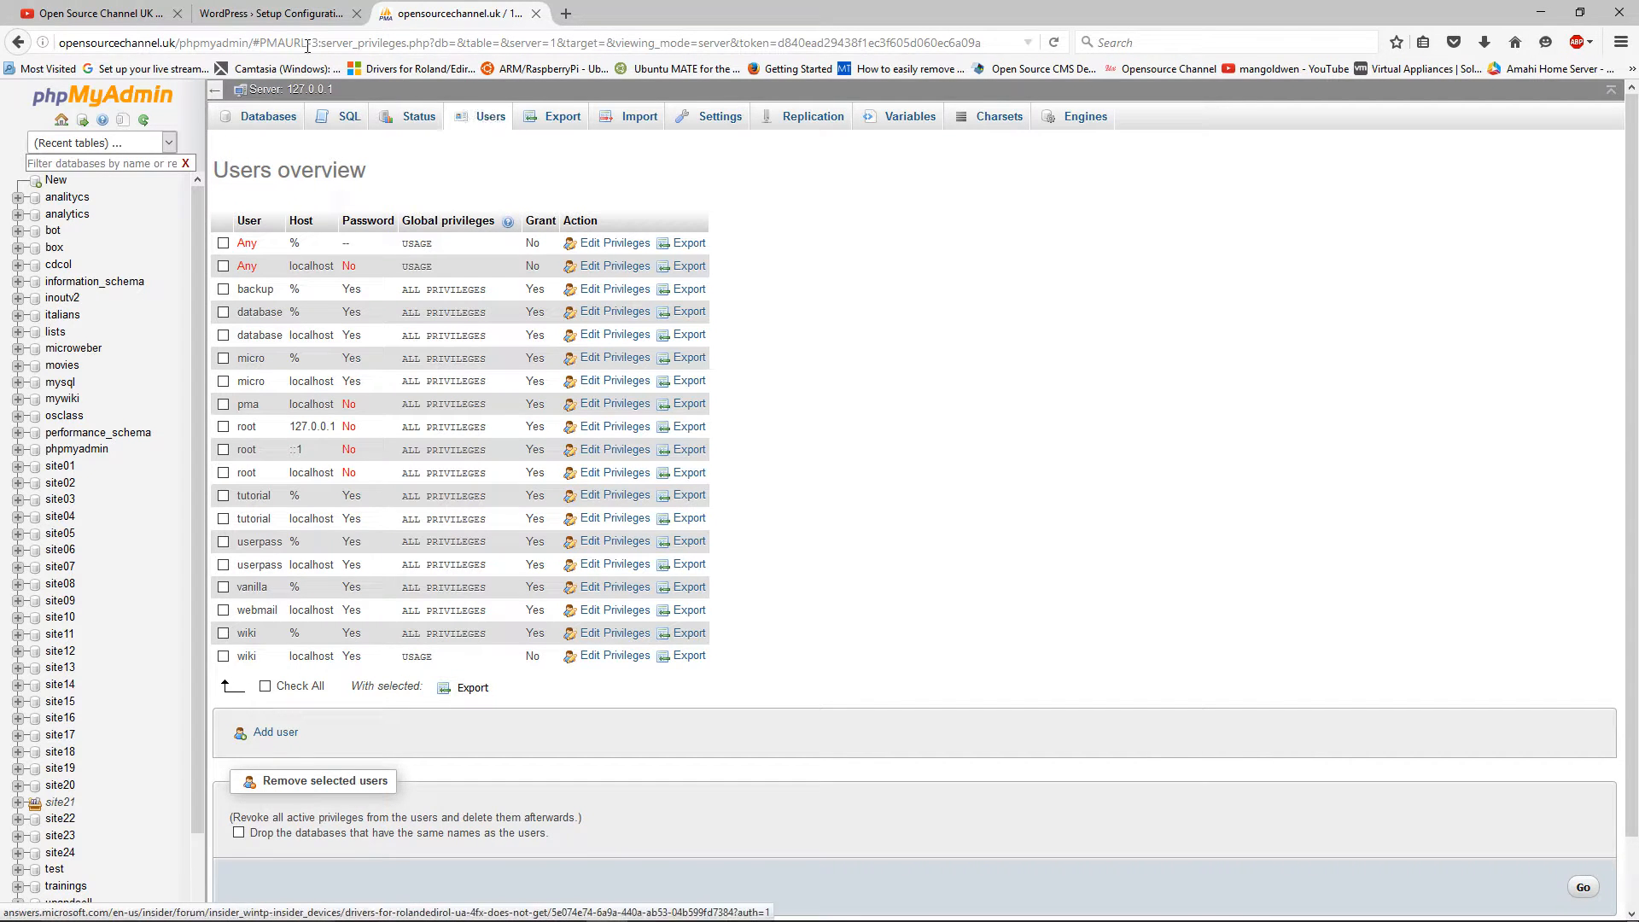
pyautogui.click(312, 12)
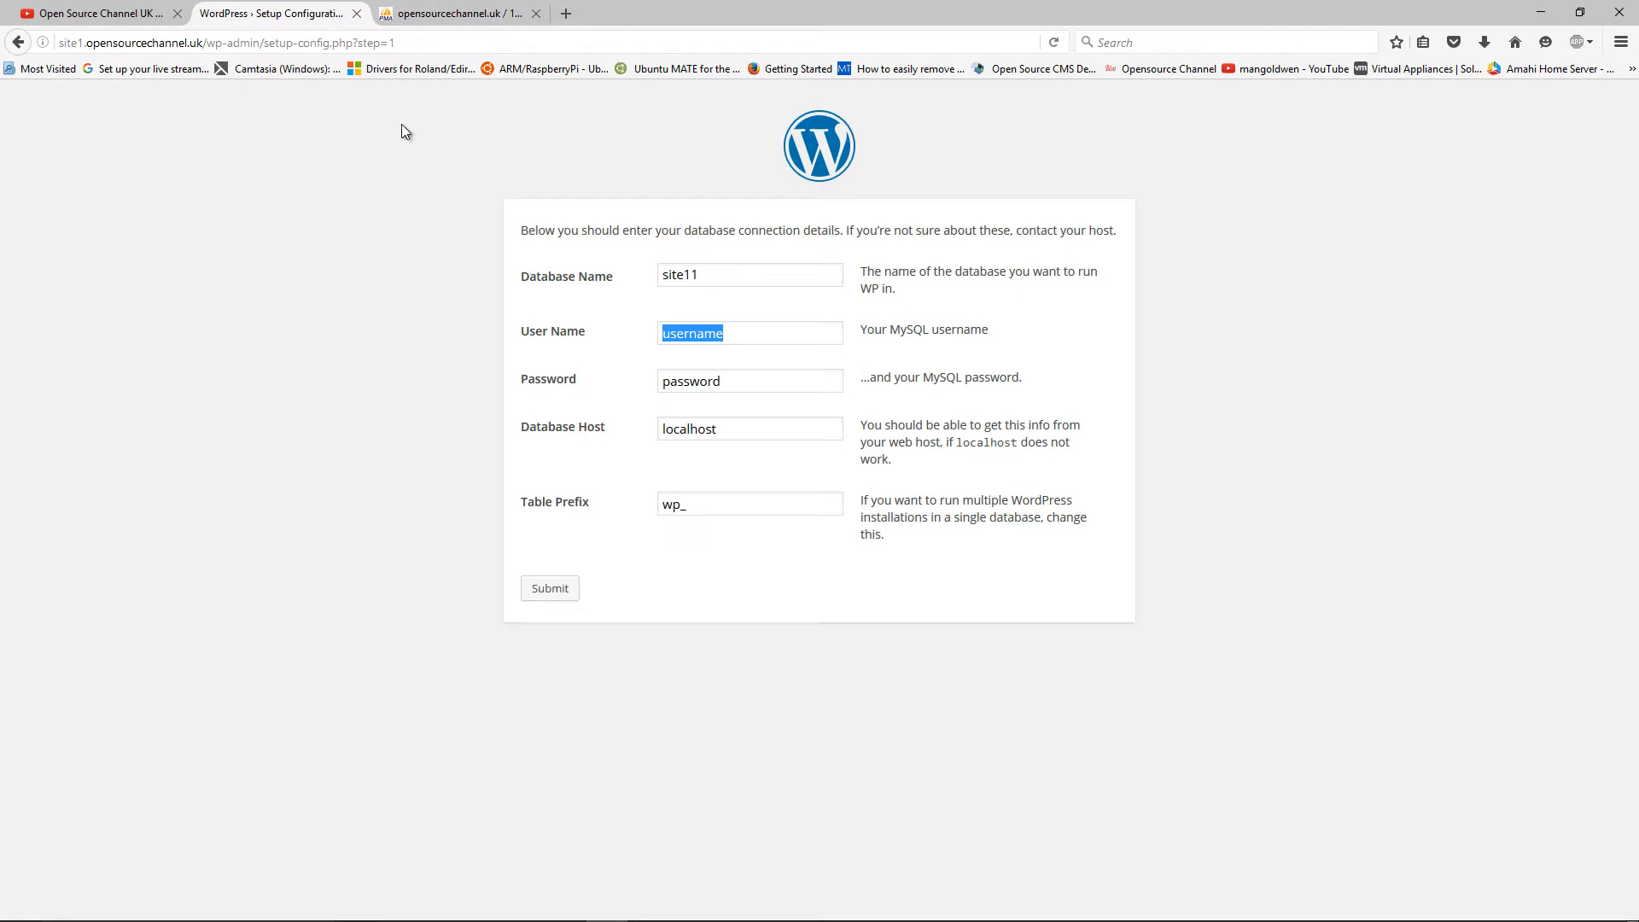
pyautogui.press('Tab')
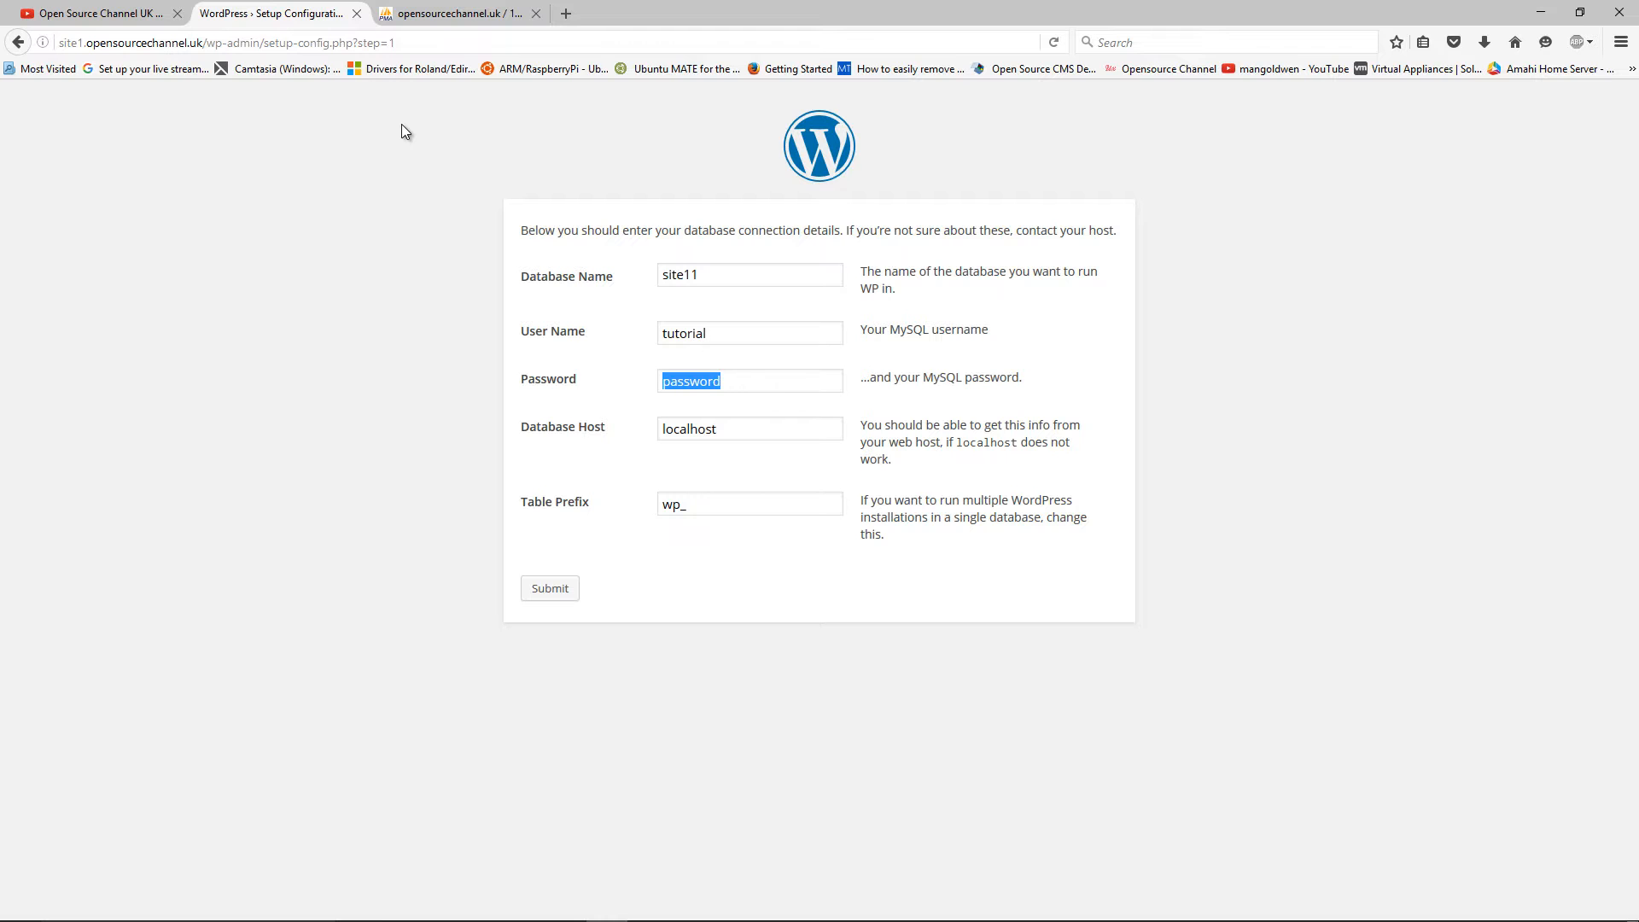
# Generate a random password in phpMyAdmin's Add user form and select it.
pyautogui.click(437, 20)
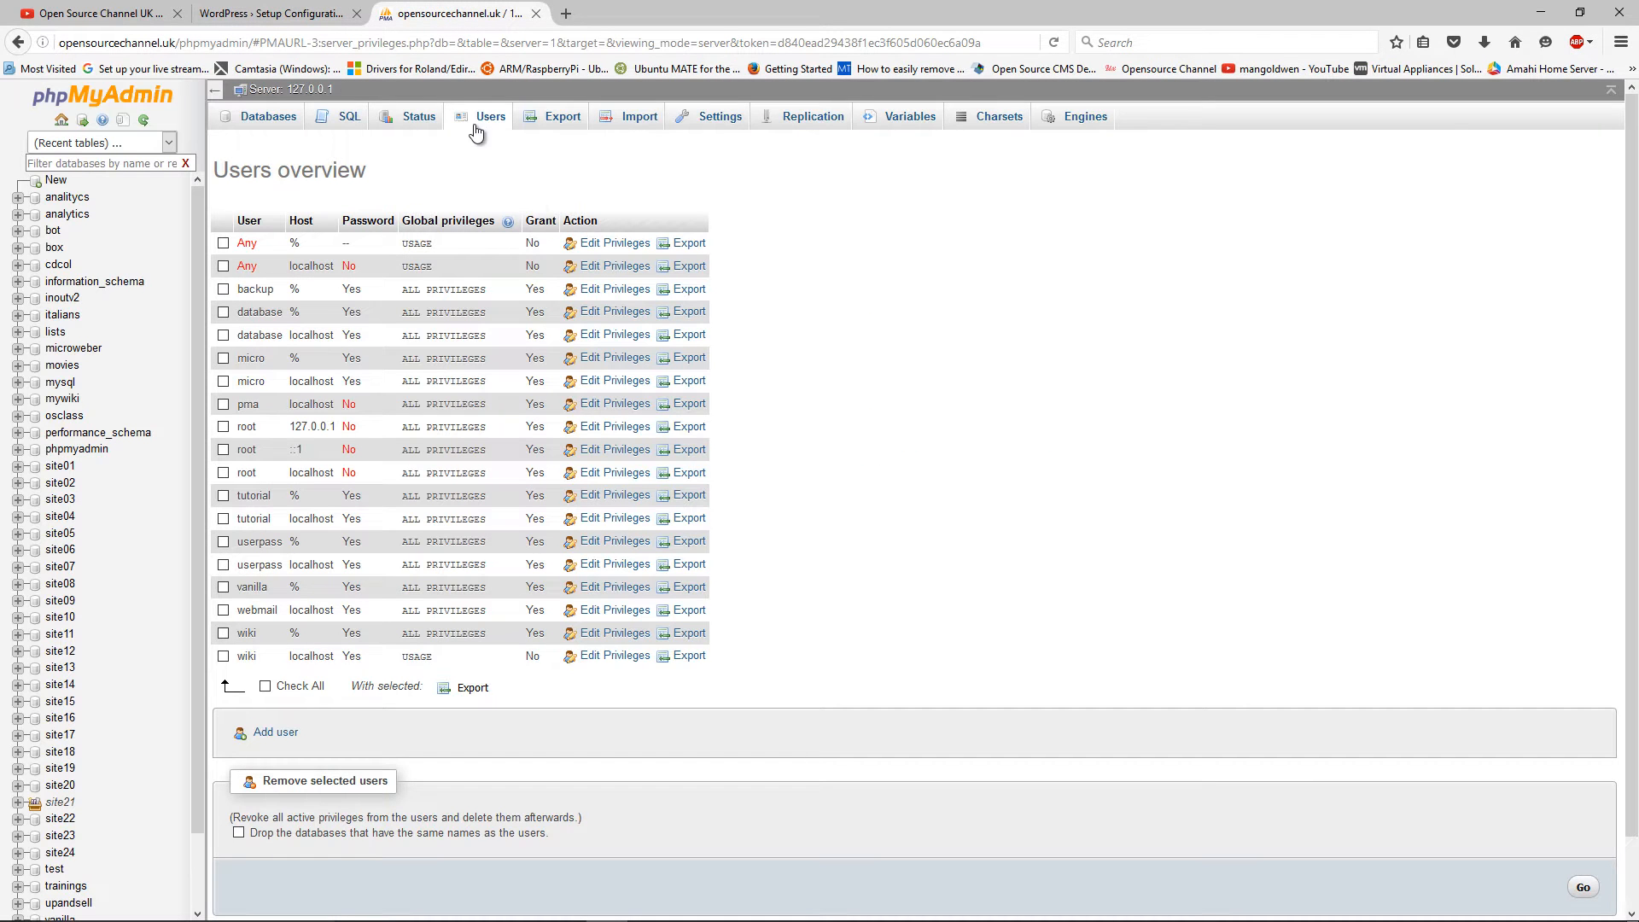
pyautogui.click(286, 731)
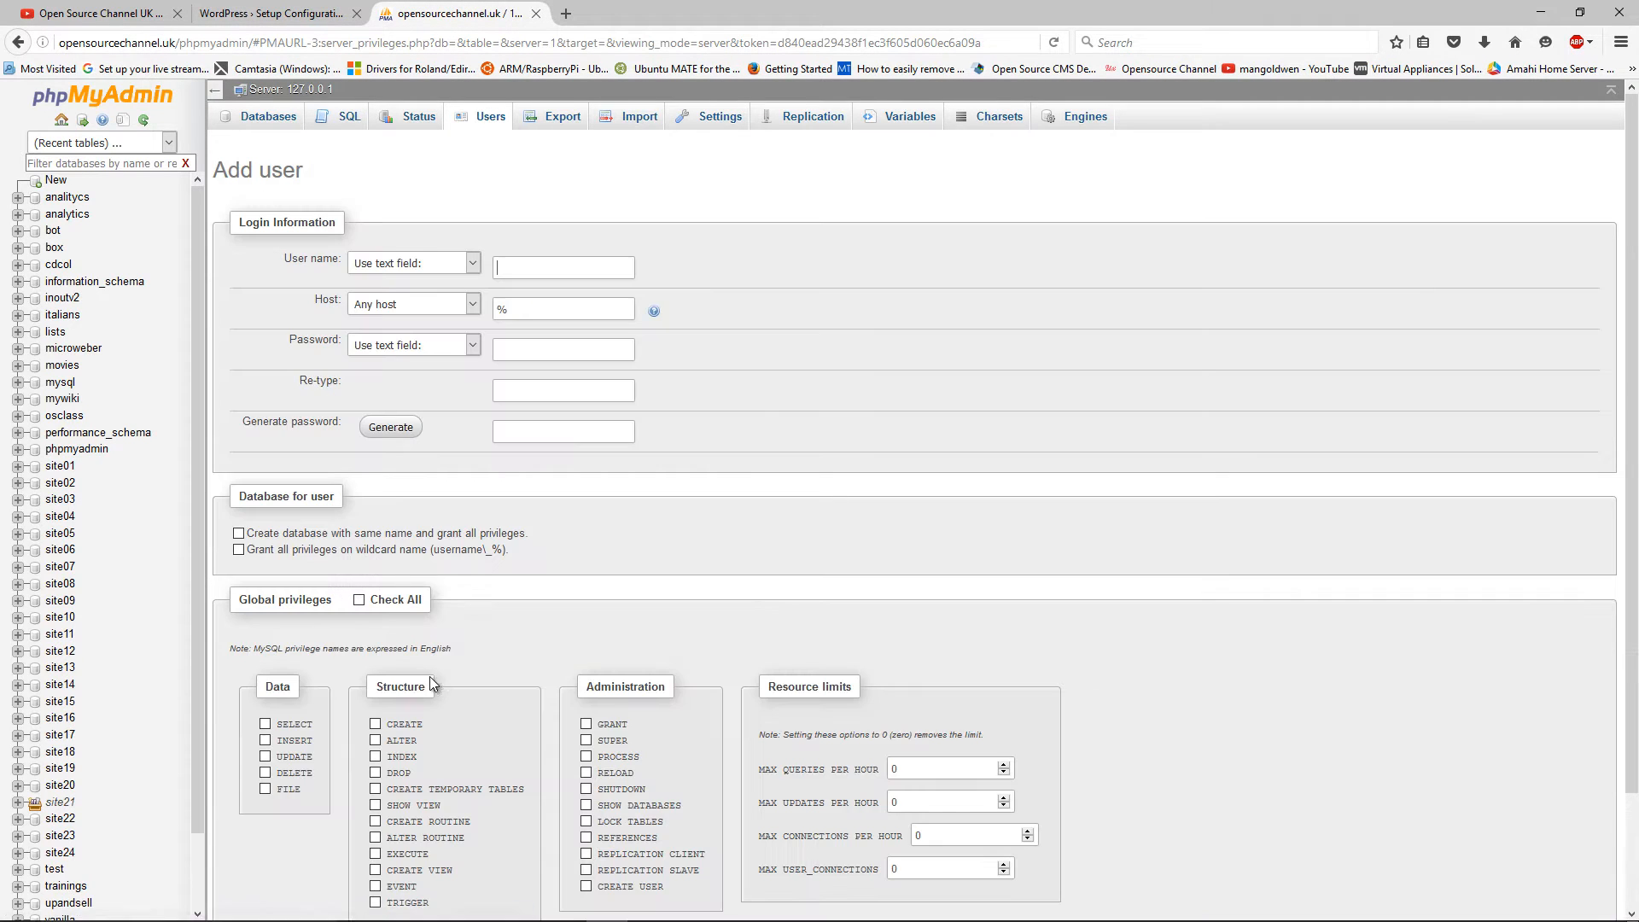
pyautogui.click(400, 429)
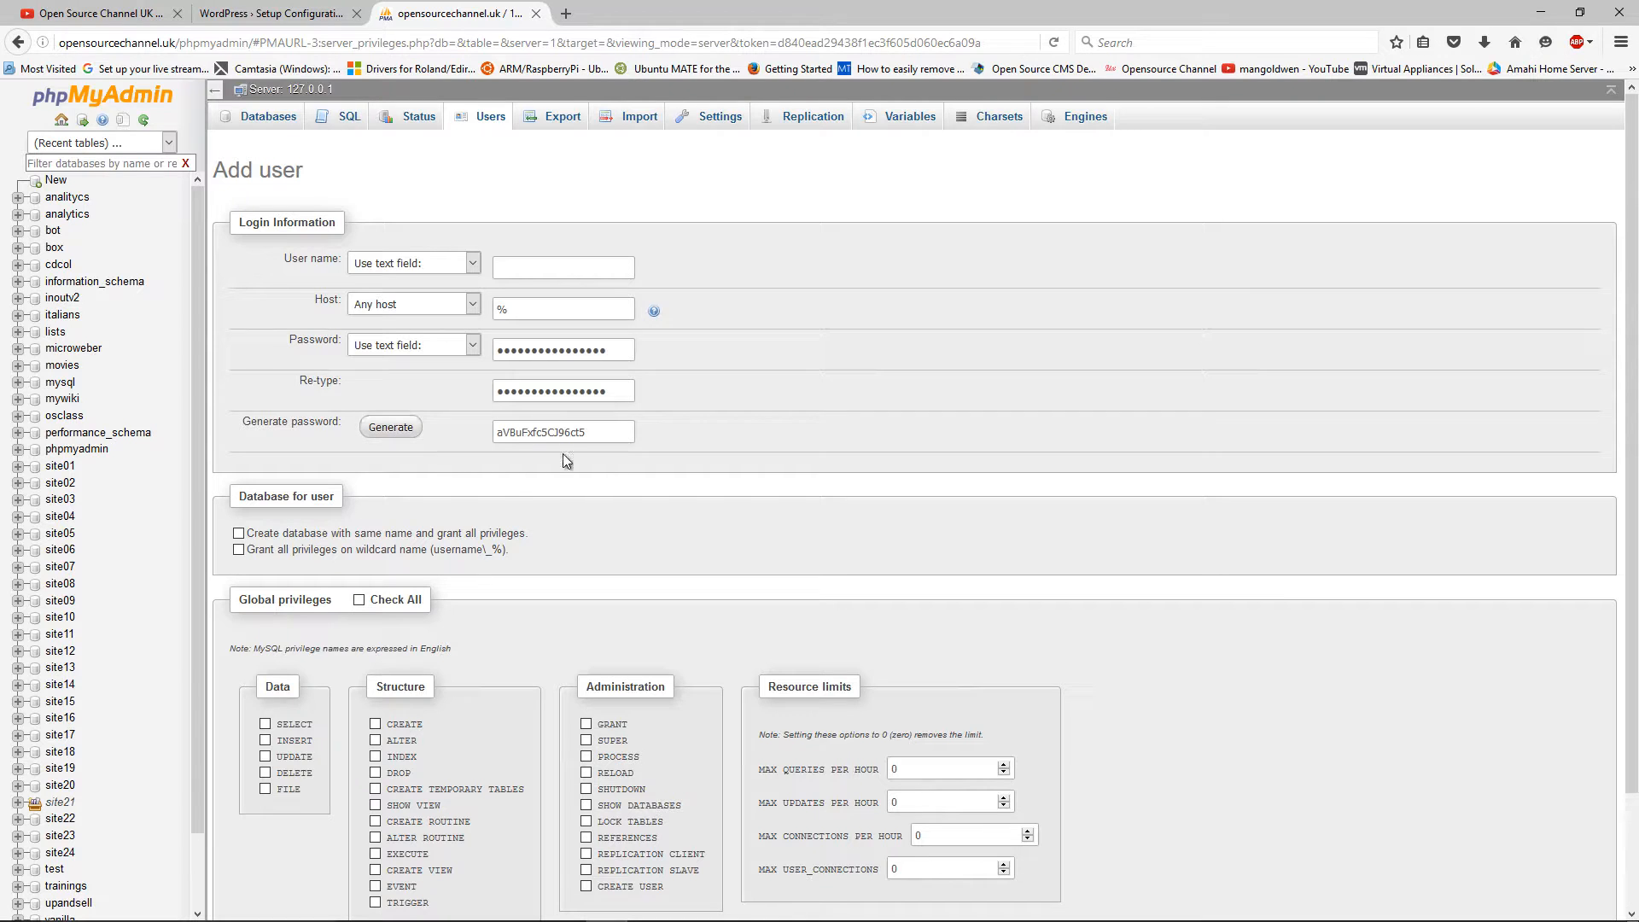
pyautogui.moveTo(605, 433); pyautogui.dragTo(505, 437)
# Change the table prefix to re_ and submit the database connection details.
pyautogui.click(272, 13)
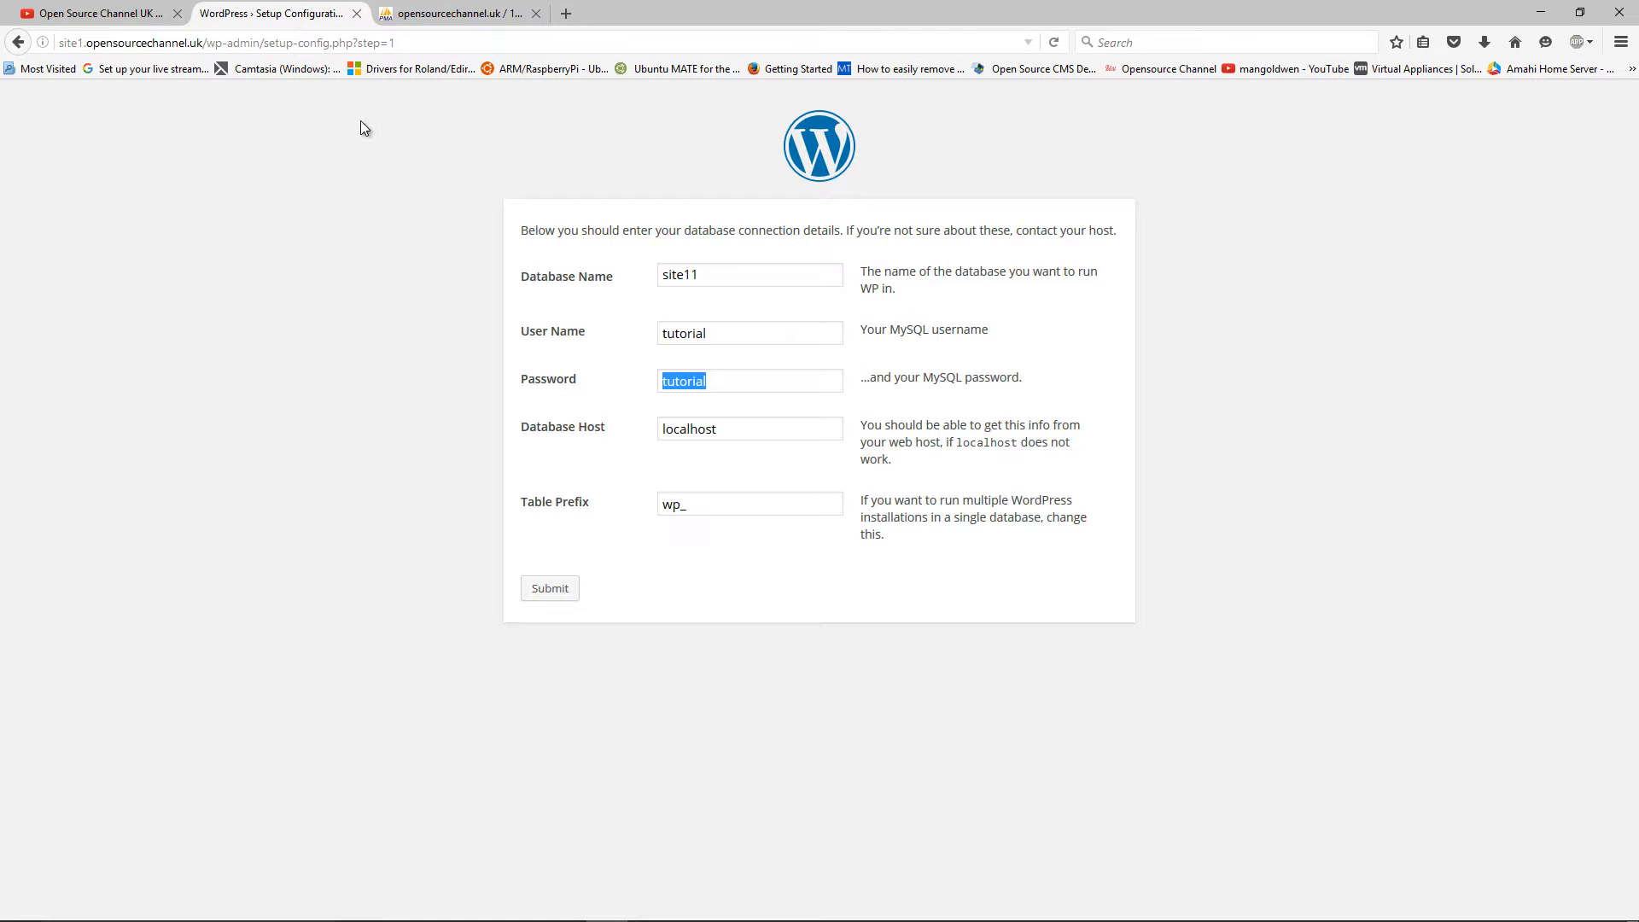
pyautogui.click(673, 506)
pyautogui.moveTo(681, 503); pyautogui.dragTo(660, 514)
pyautogui.write('re_')
pyautogui.click(551, 591)
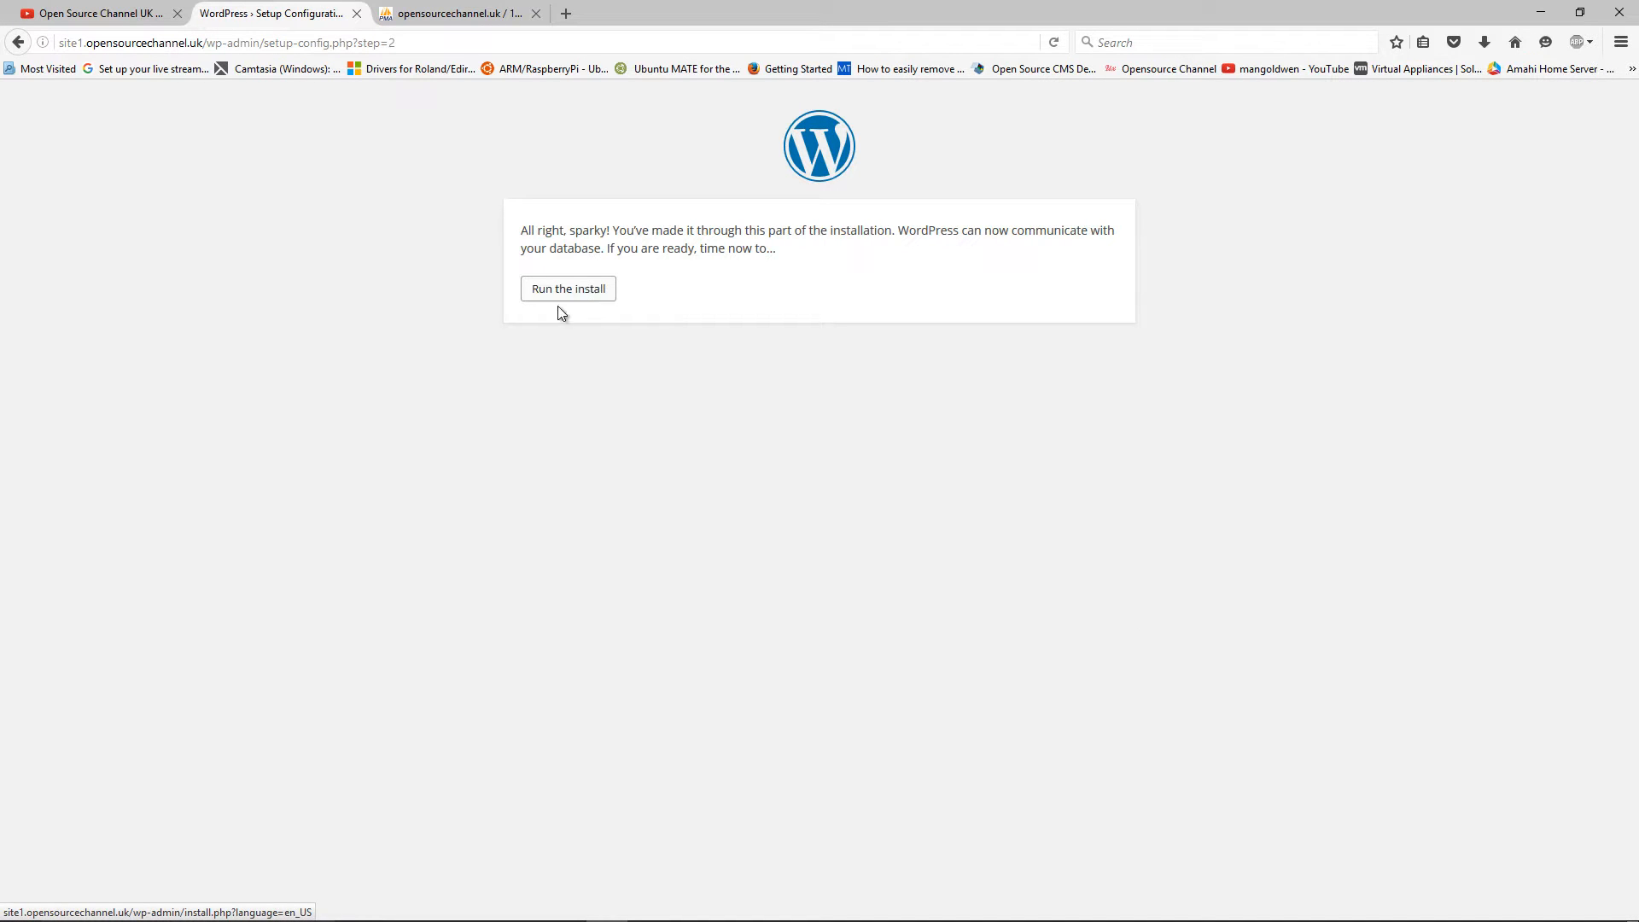
# Start the install and enter 'ecommerce Demo' as the site title.
pyautogui.click(564, 295)
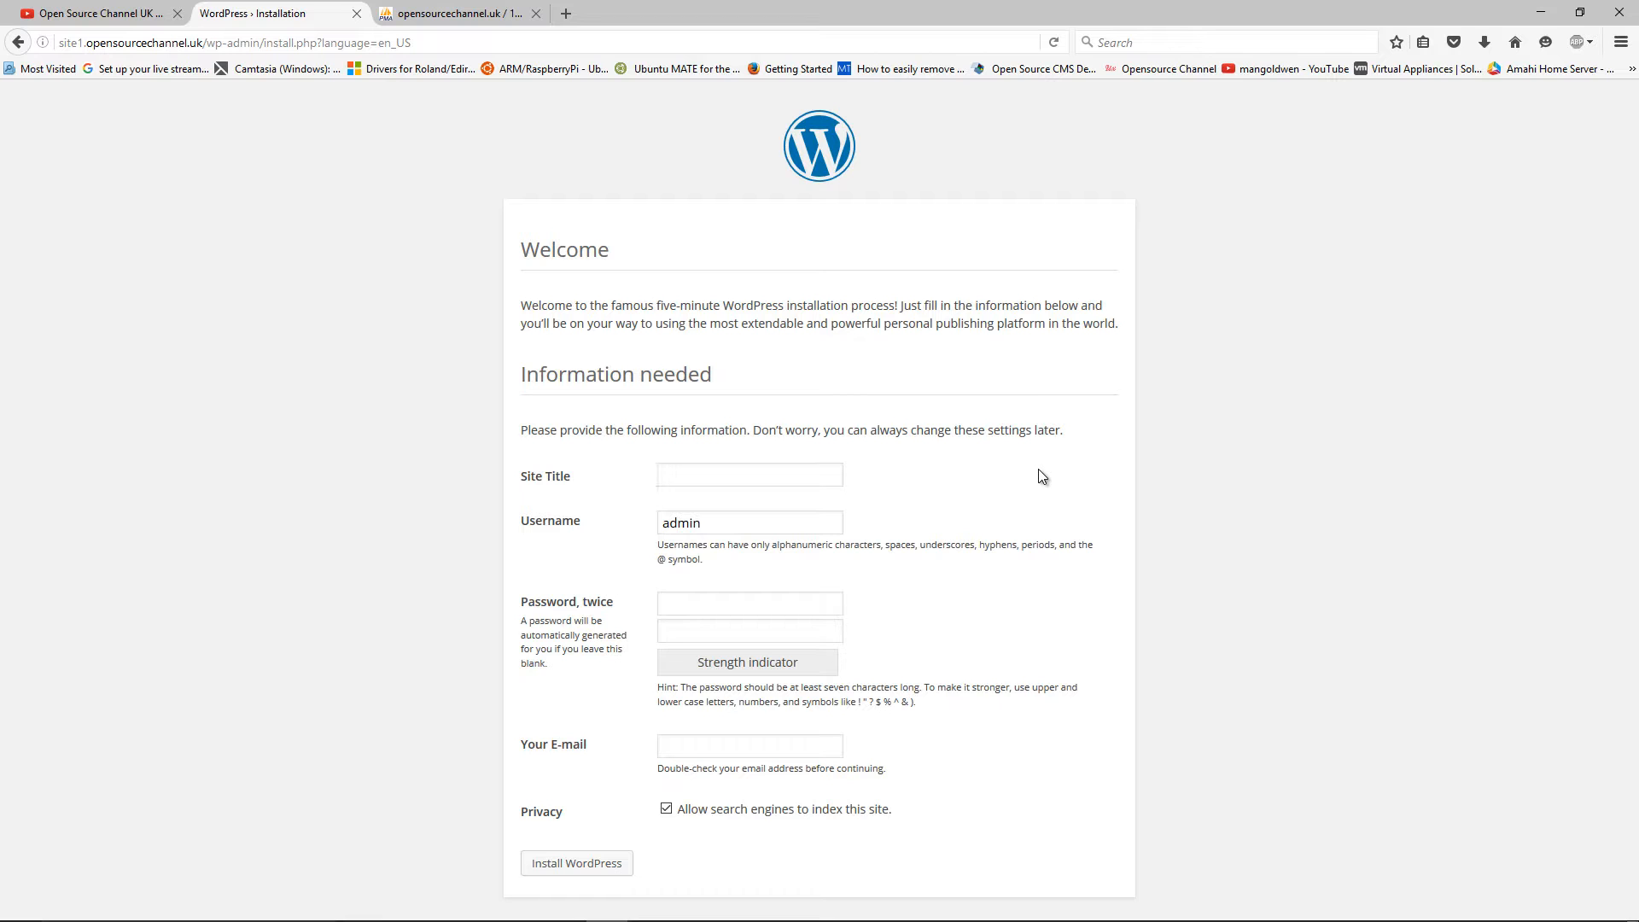
pyautogui.write('ecommerce Demo')
pyautogui.press('Tab')
# Enter username admin and a short five-character password in both password fields.
pyautogui.press('Tab')
pyautogui.write('admin')
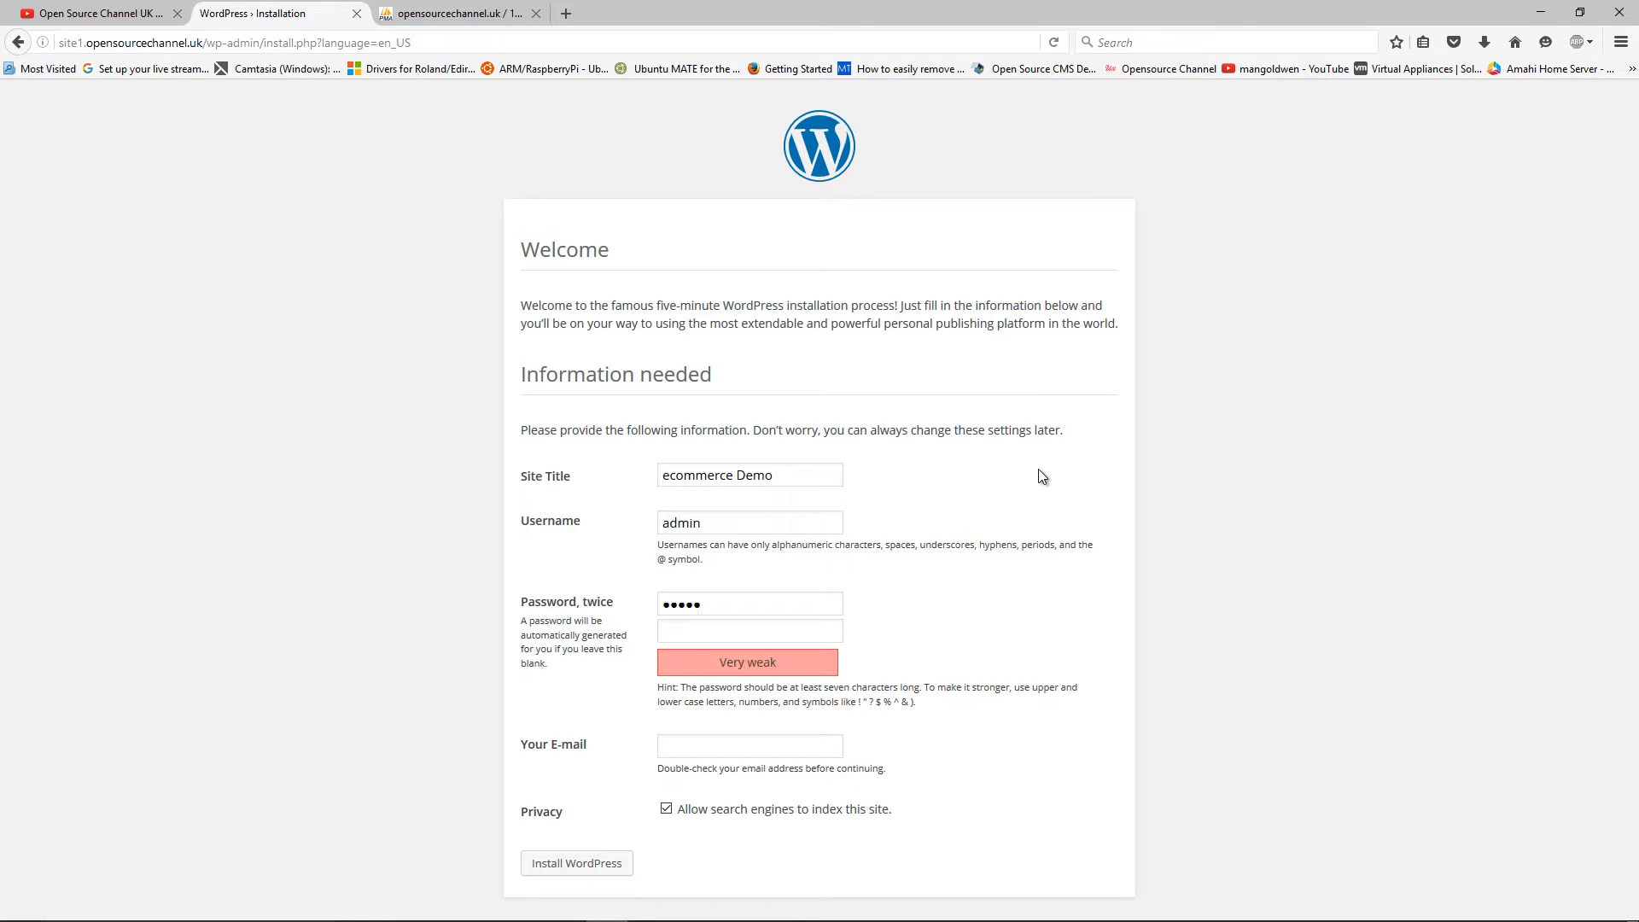
pyautogui.press('BackSpace')
pyautogui.press('BackSpace')
pyautogui.press('BackSpace')
pyautogui.press('BackSpace')
pyautogui.press('BackSpace')
pyautogui.write('••')
pyautogui.press('BackSpace')
pyautogui.press('BackSpace')
pyautogui.write('•••••')
pyautogui.press('Tab')
pyautogui.write('•••••')
pyautogui.click(452, 12)
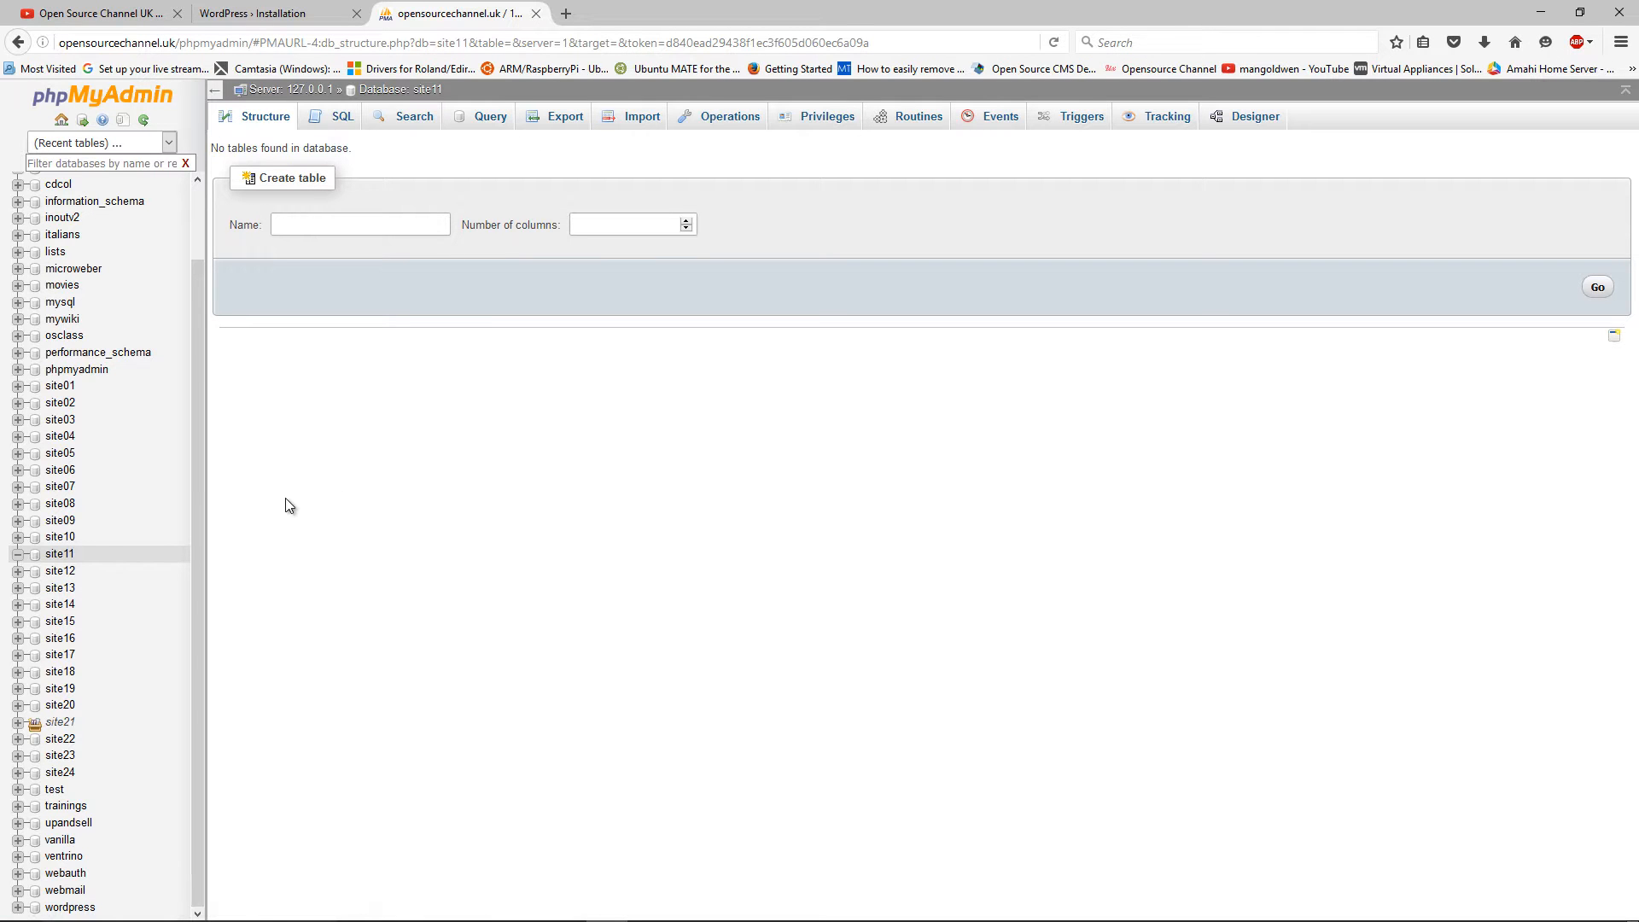
# Generate a strong random password in phpMyAdmin's Add user form and copy it.
pyautogui.click(303, 90)
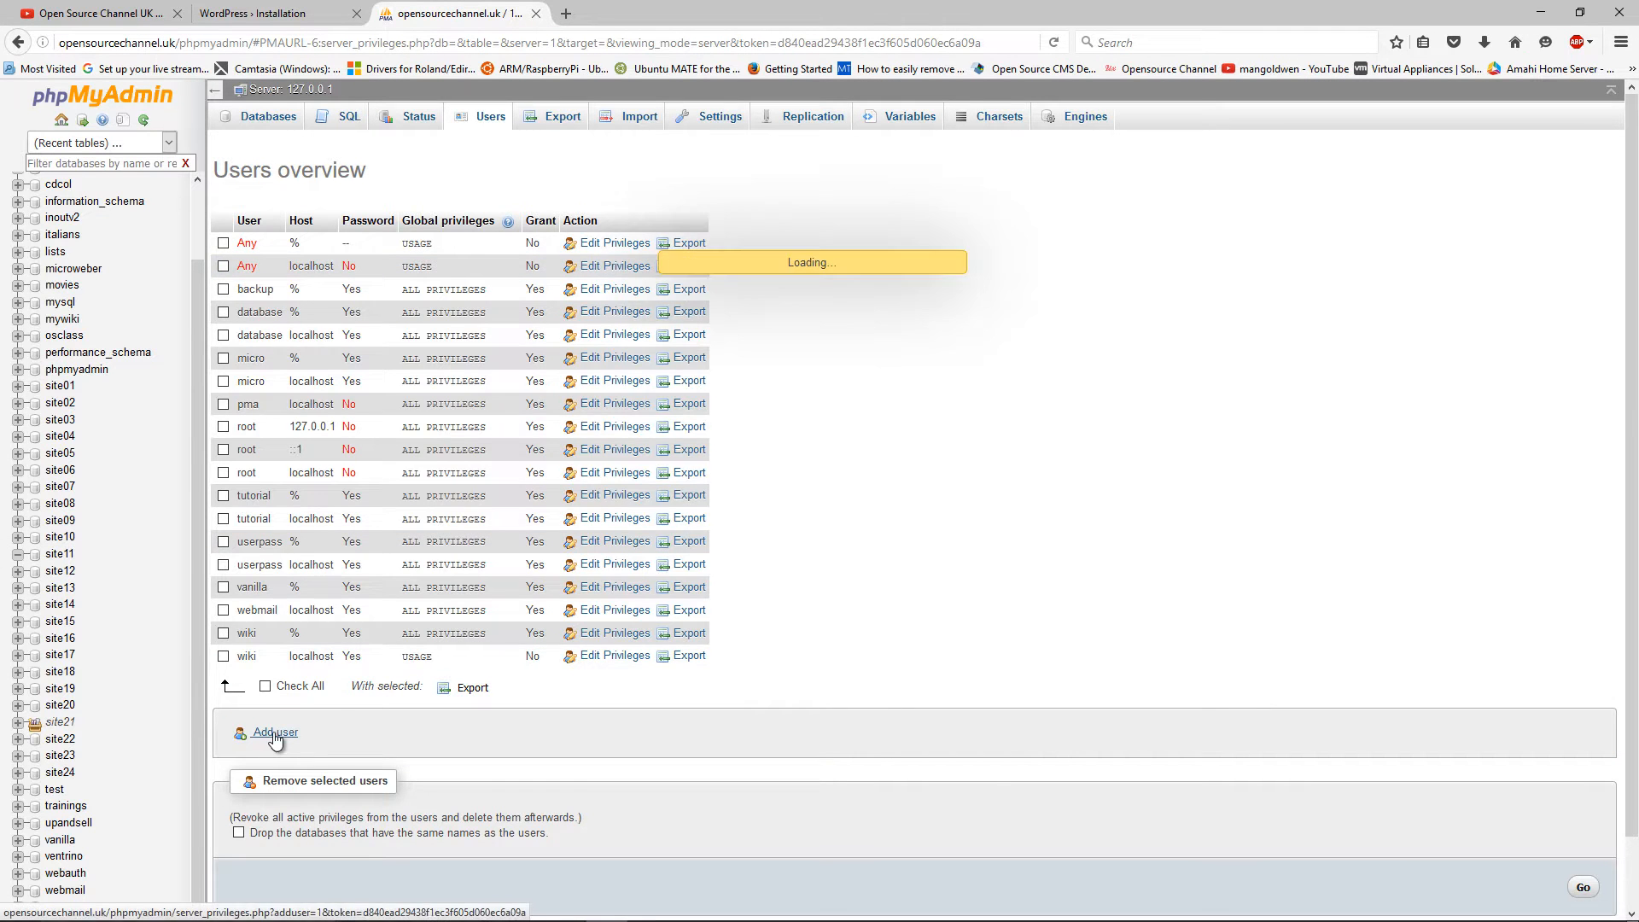
pyautogui.click(272, 734)
pyautogui.click(391, 429)
pyautogui.moveTo(608, 432); pyautogui.dragTo(453, 429)
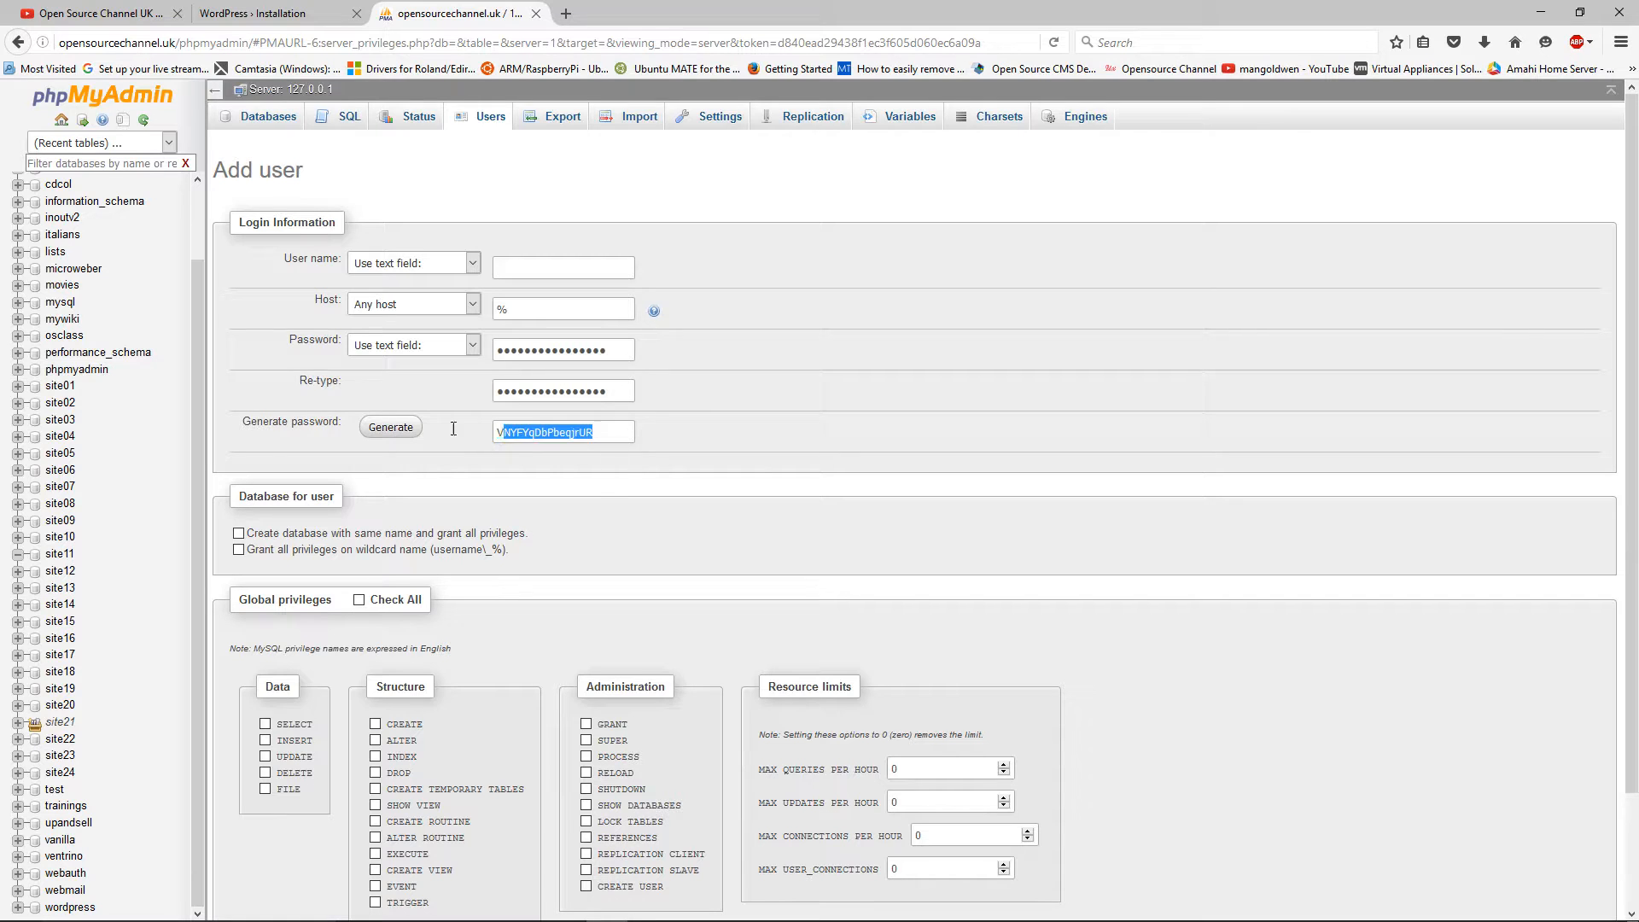
pyautogui.rightClick(539, 432)
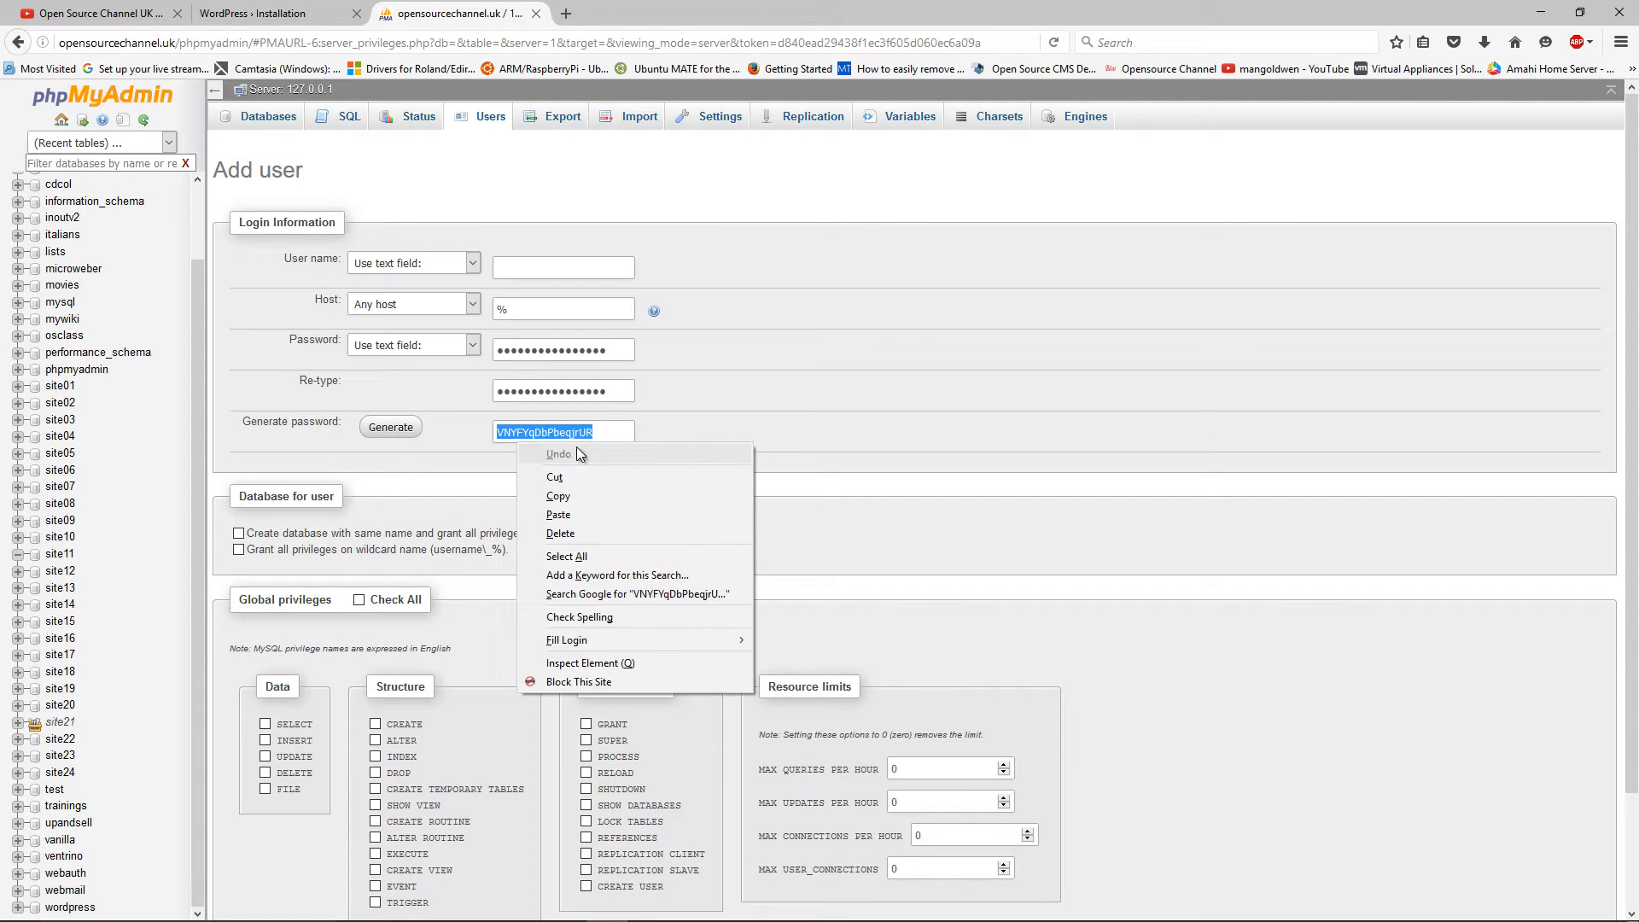
pyautogui.click(582, 498)
pyautogui.click(244, 9)
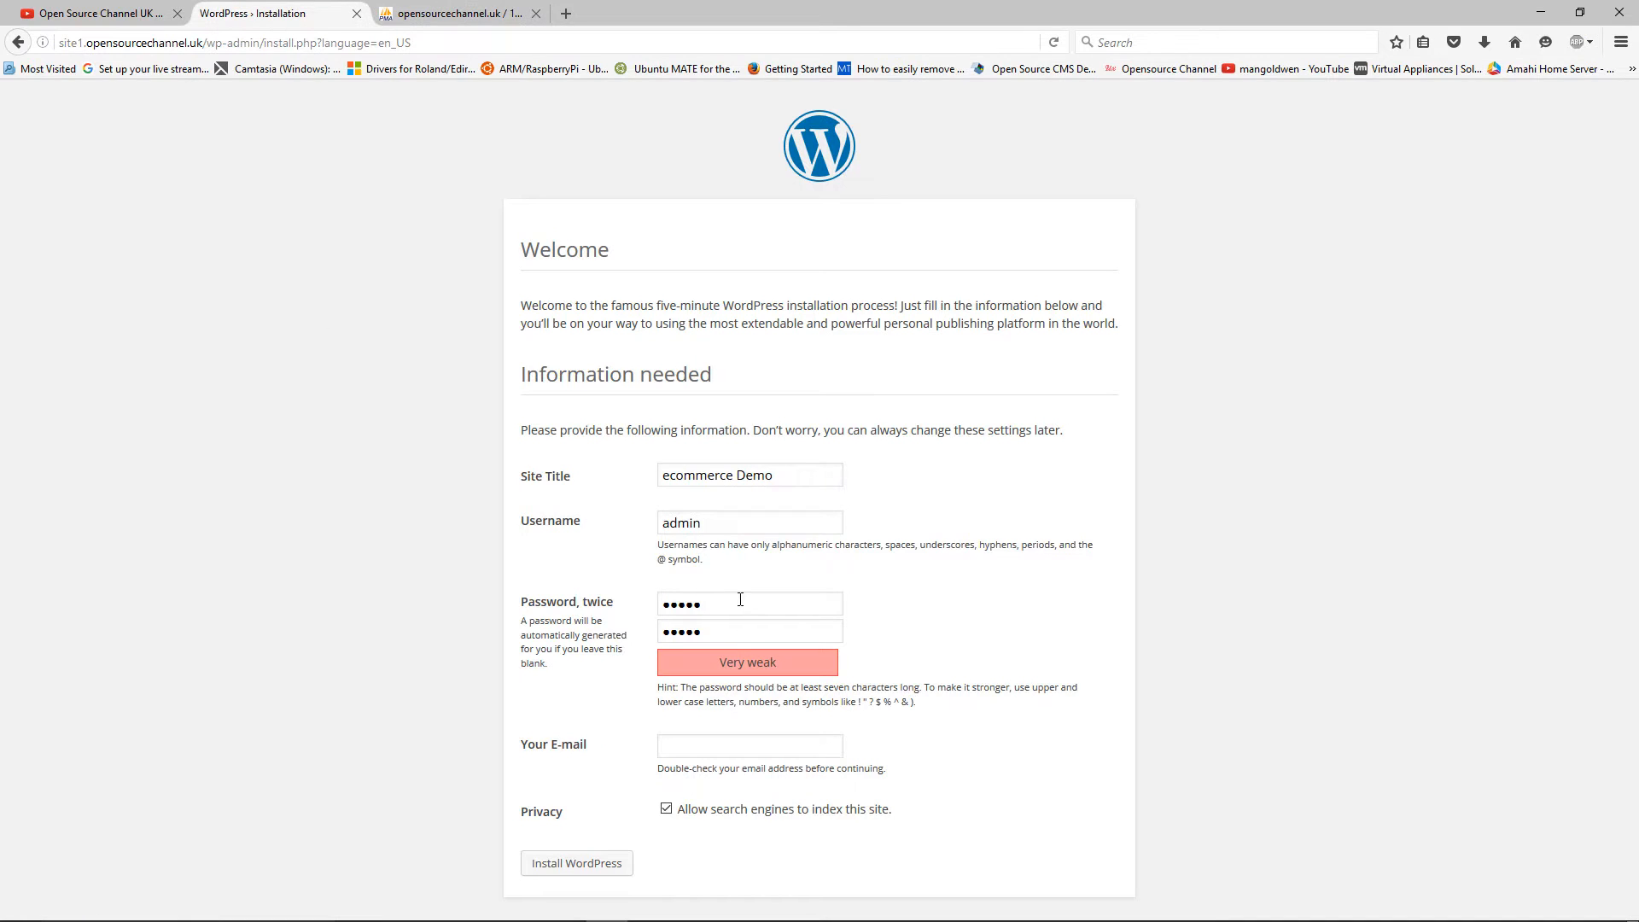
# Paste the generated password into both fields, then replace it with a short password.
pyautogui.moveTo(725, 605); pyautogui.dragTo(555, 590)
pyautogui.hotkey('ctrl', 'v')
pyautogui.press('Tab')
pyautogui.hotkey('ctrl', 'v')
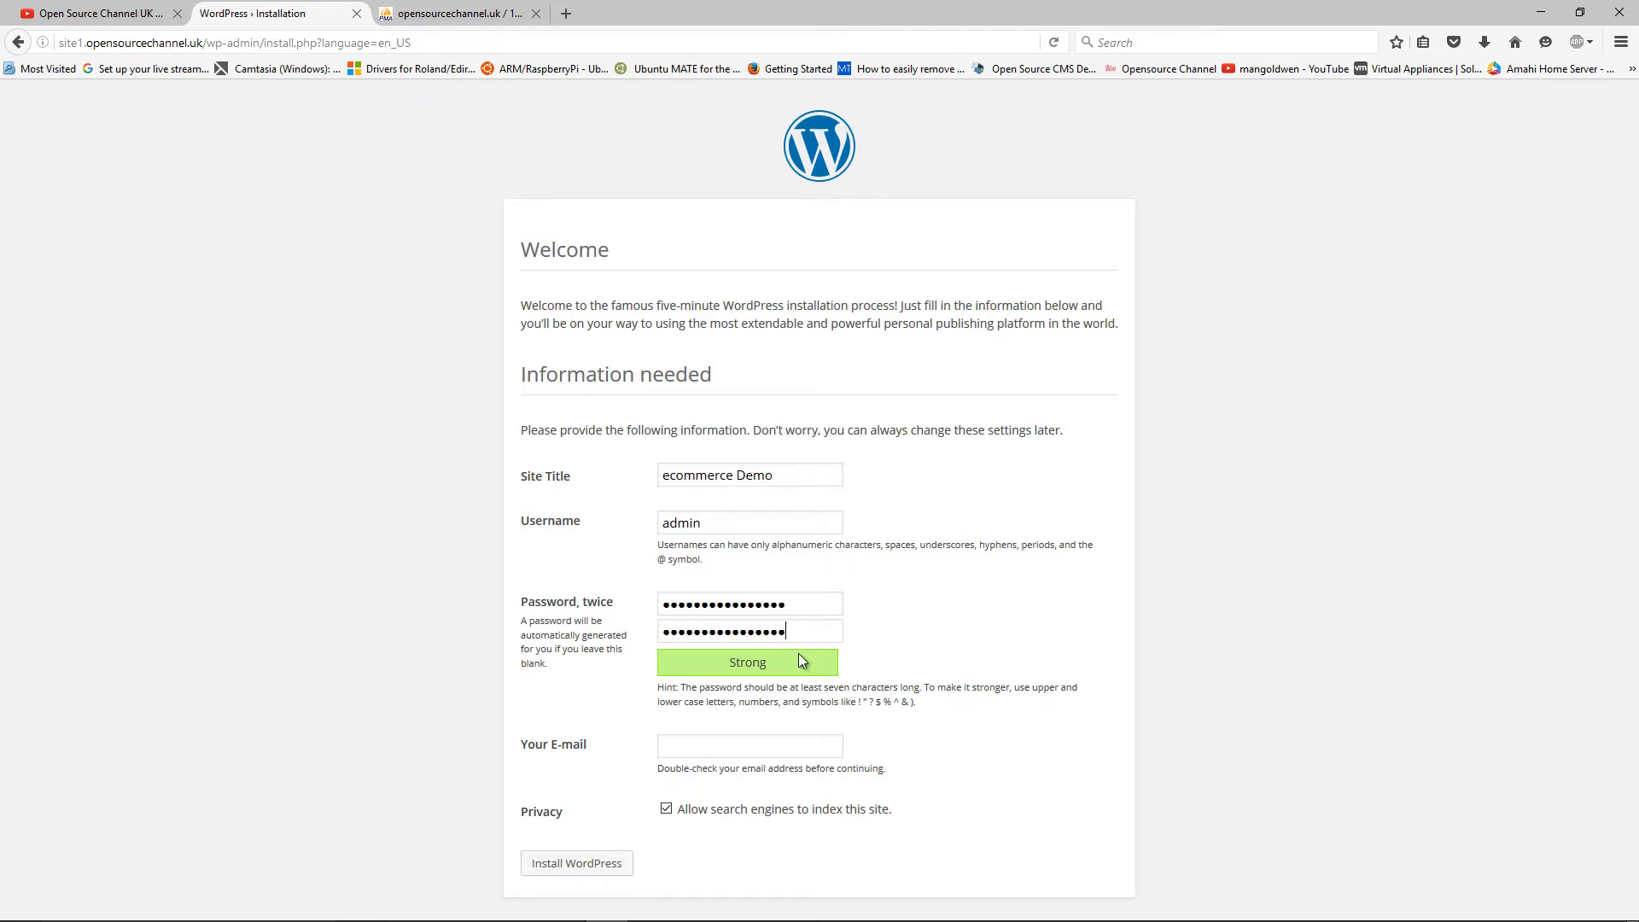
pyautogui.moveTo(791, 600); pyautogui.dragTo(529, 585)
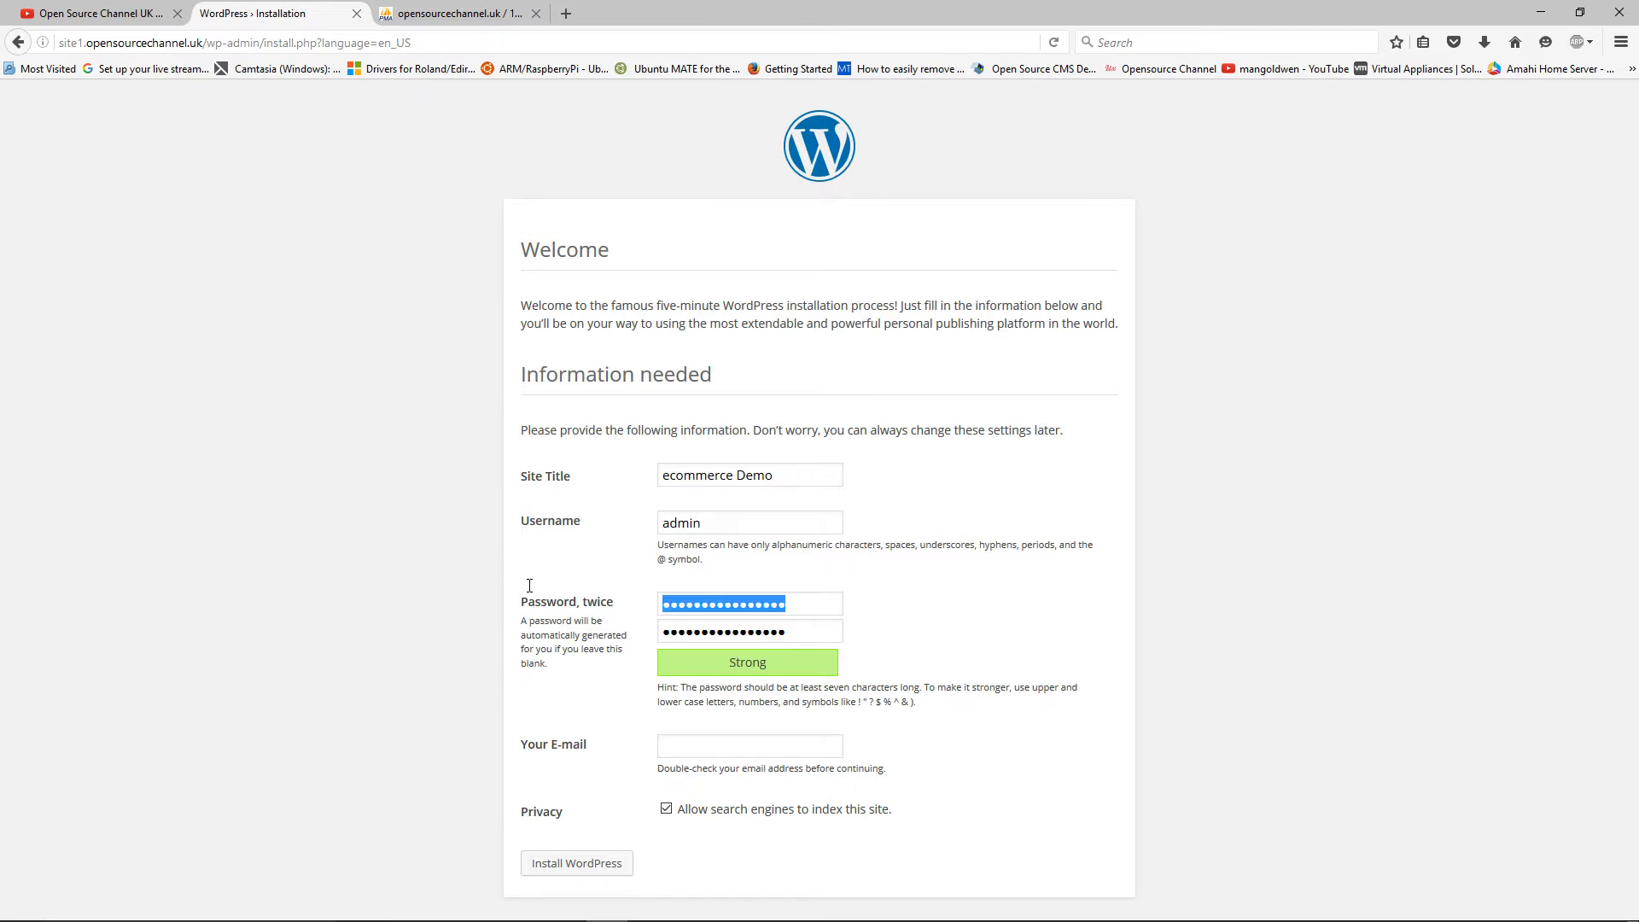
pyautogui.press('BackSpace')
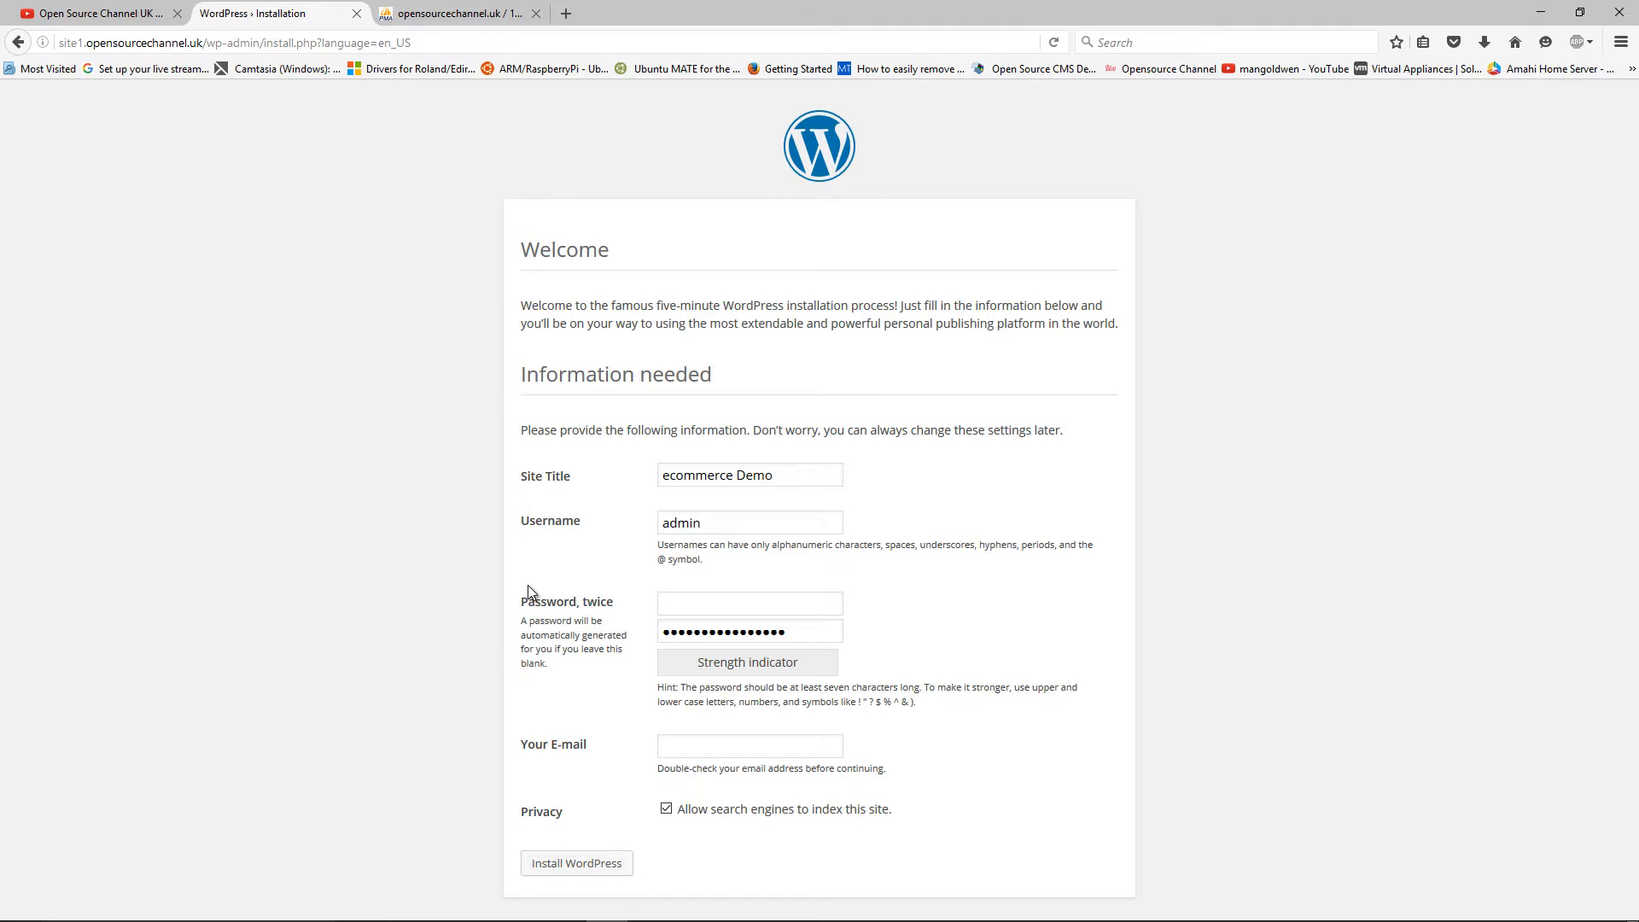
pyautogui.write('••')
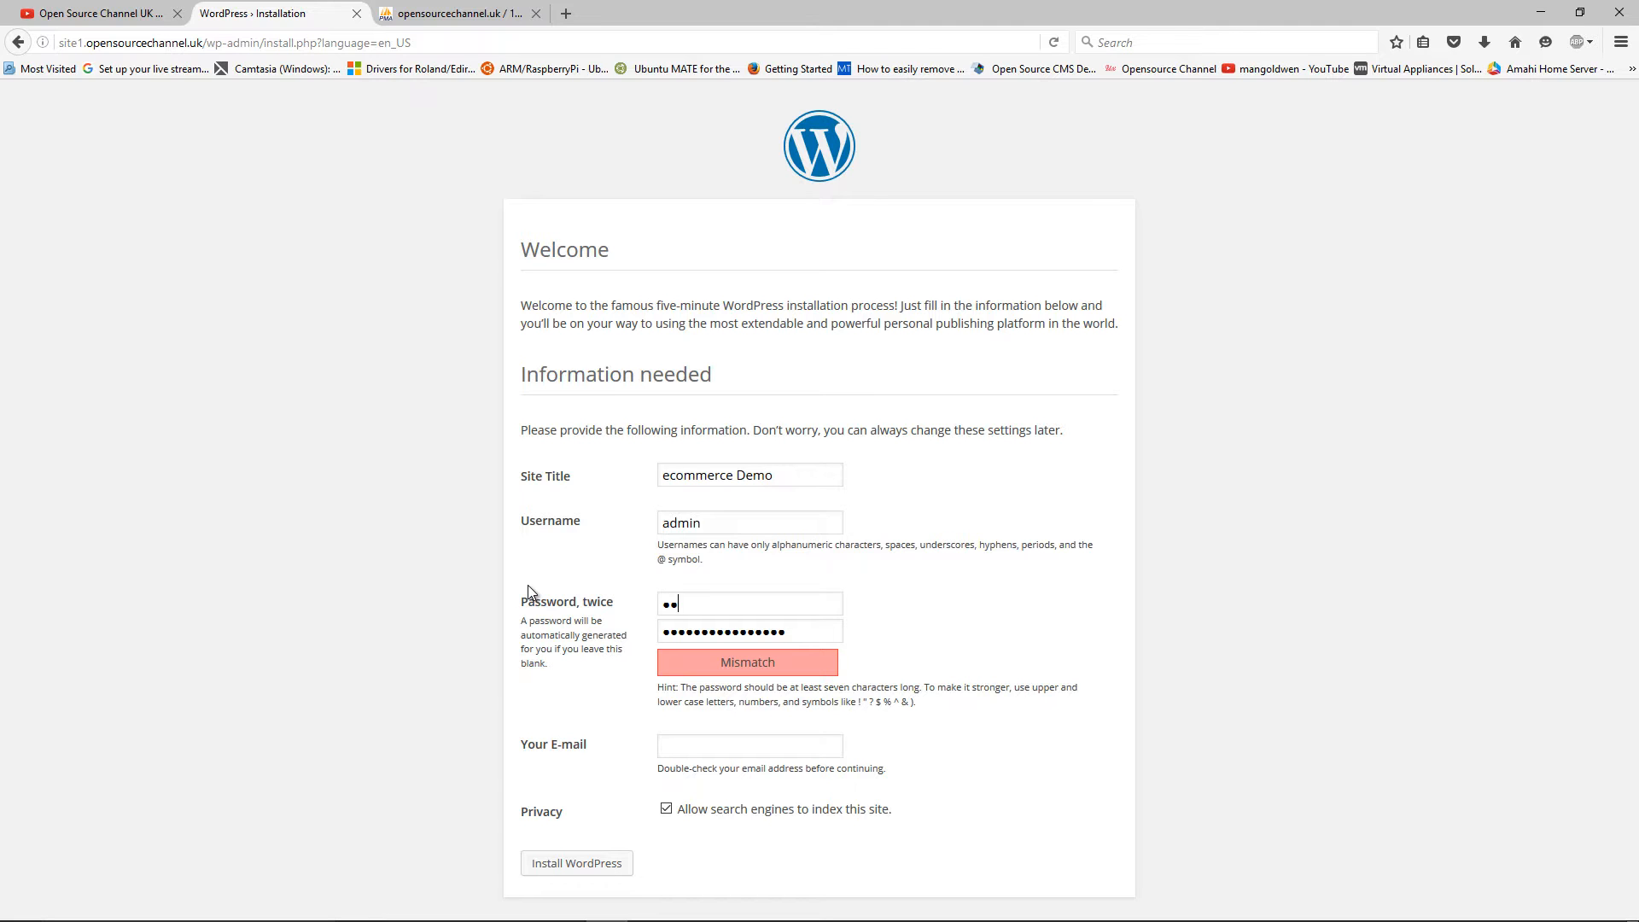
pyautogui.write('•••')
pyautogui.press('Tab')
pyautogui.write('•••••')
# Enter the admin e-mail address, install WordPress, and close the phpMyAdmin tab.
pyautogui.click(779, 748)
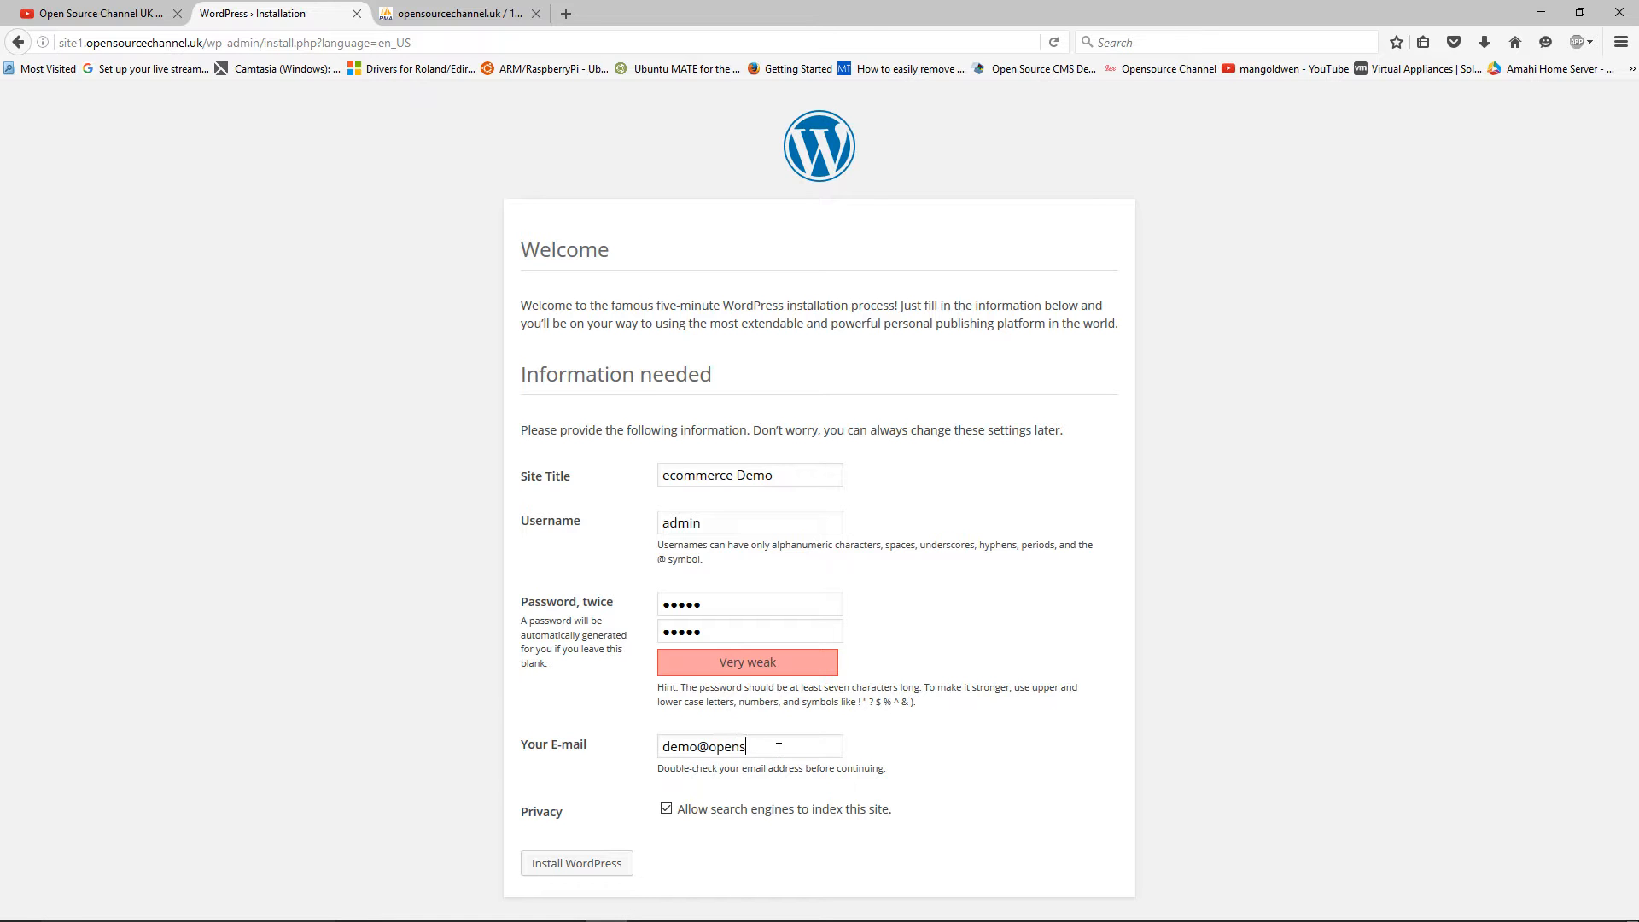
pyautogui.click(608, 867)
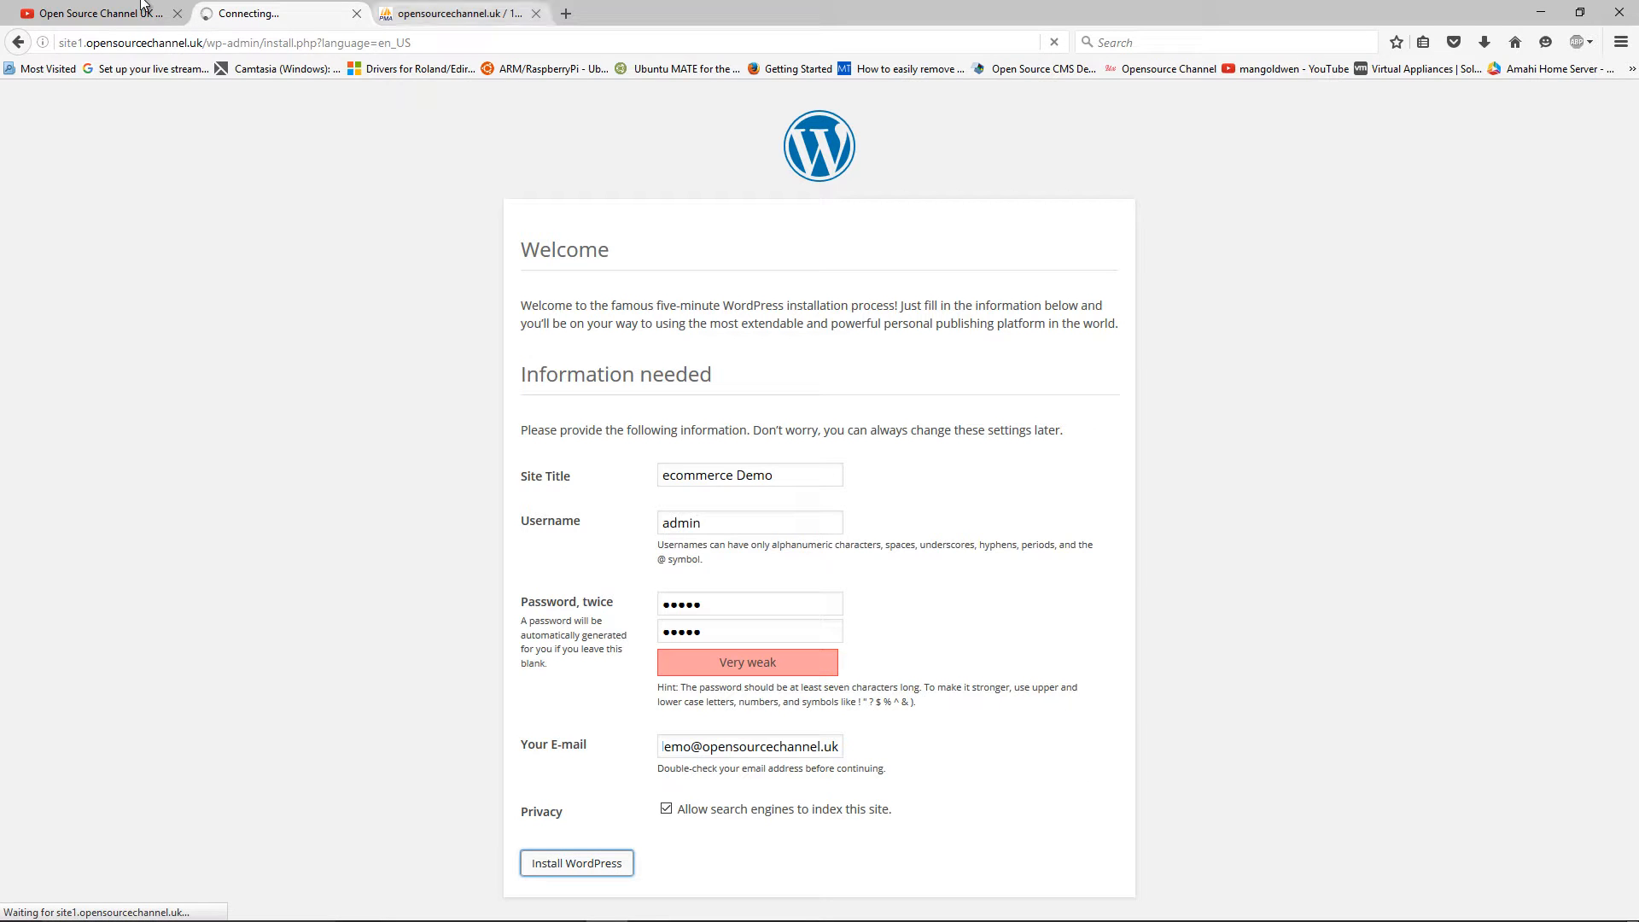
pyautogui.click(474, 12)
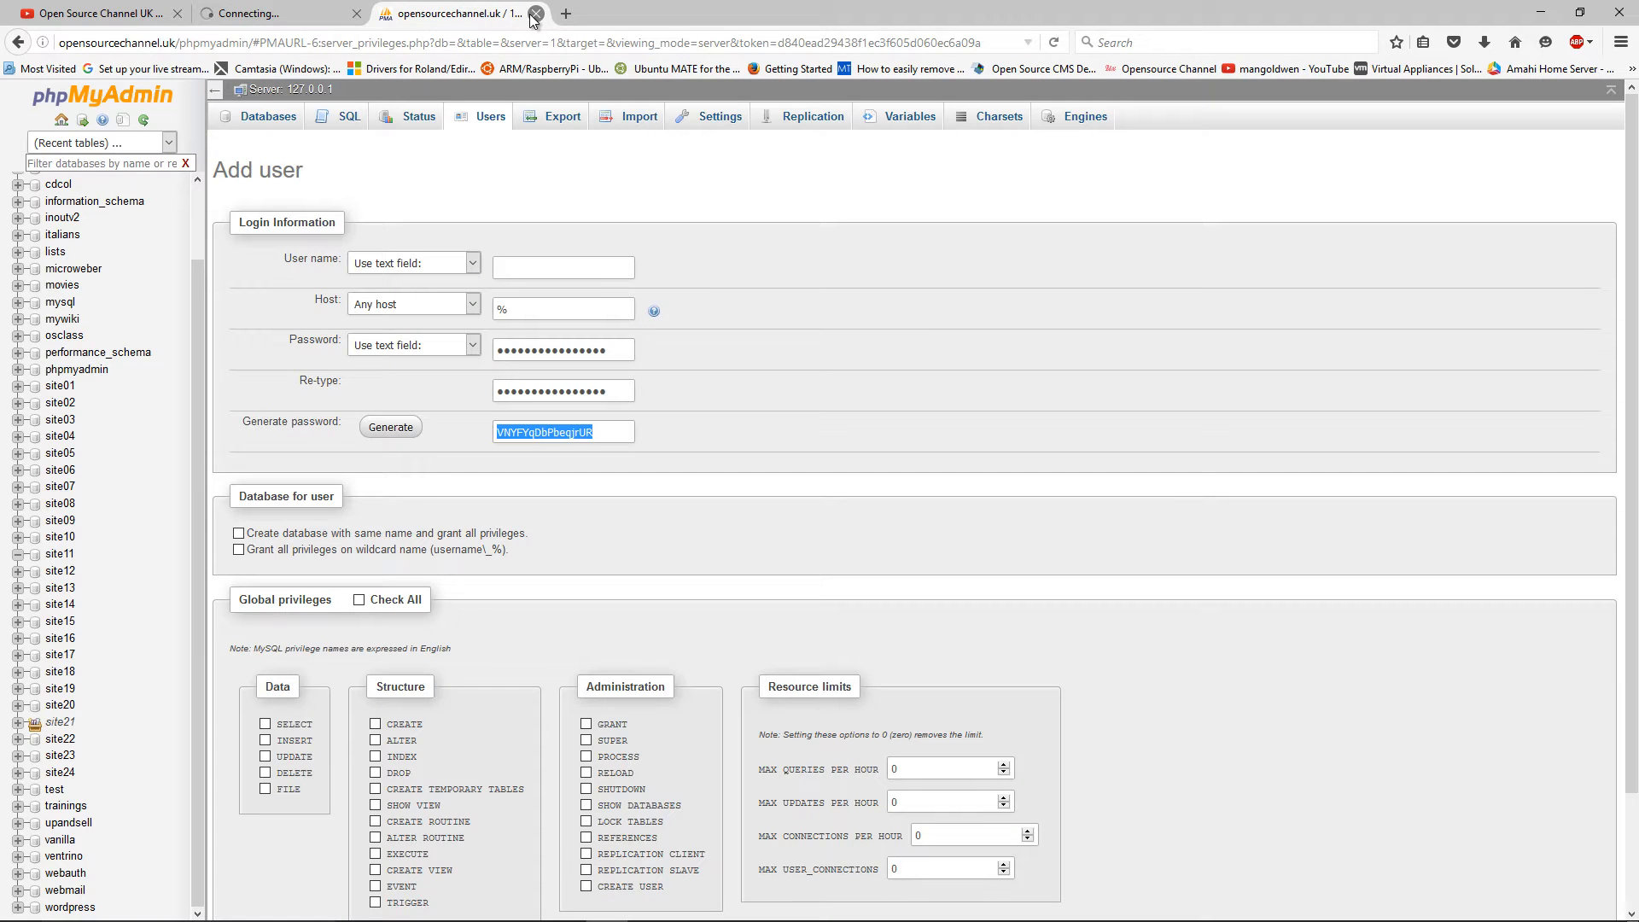
pyautogui.click(535, 15)
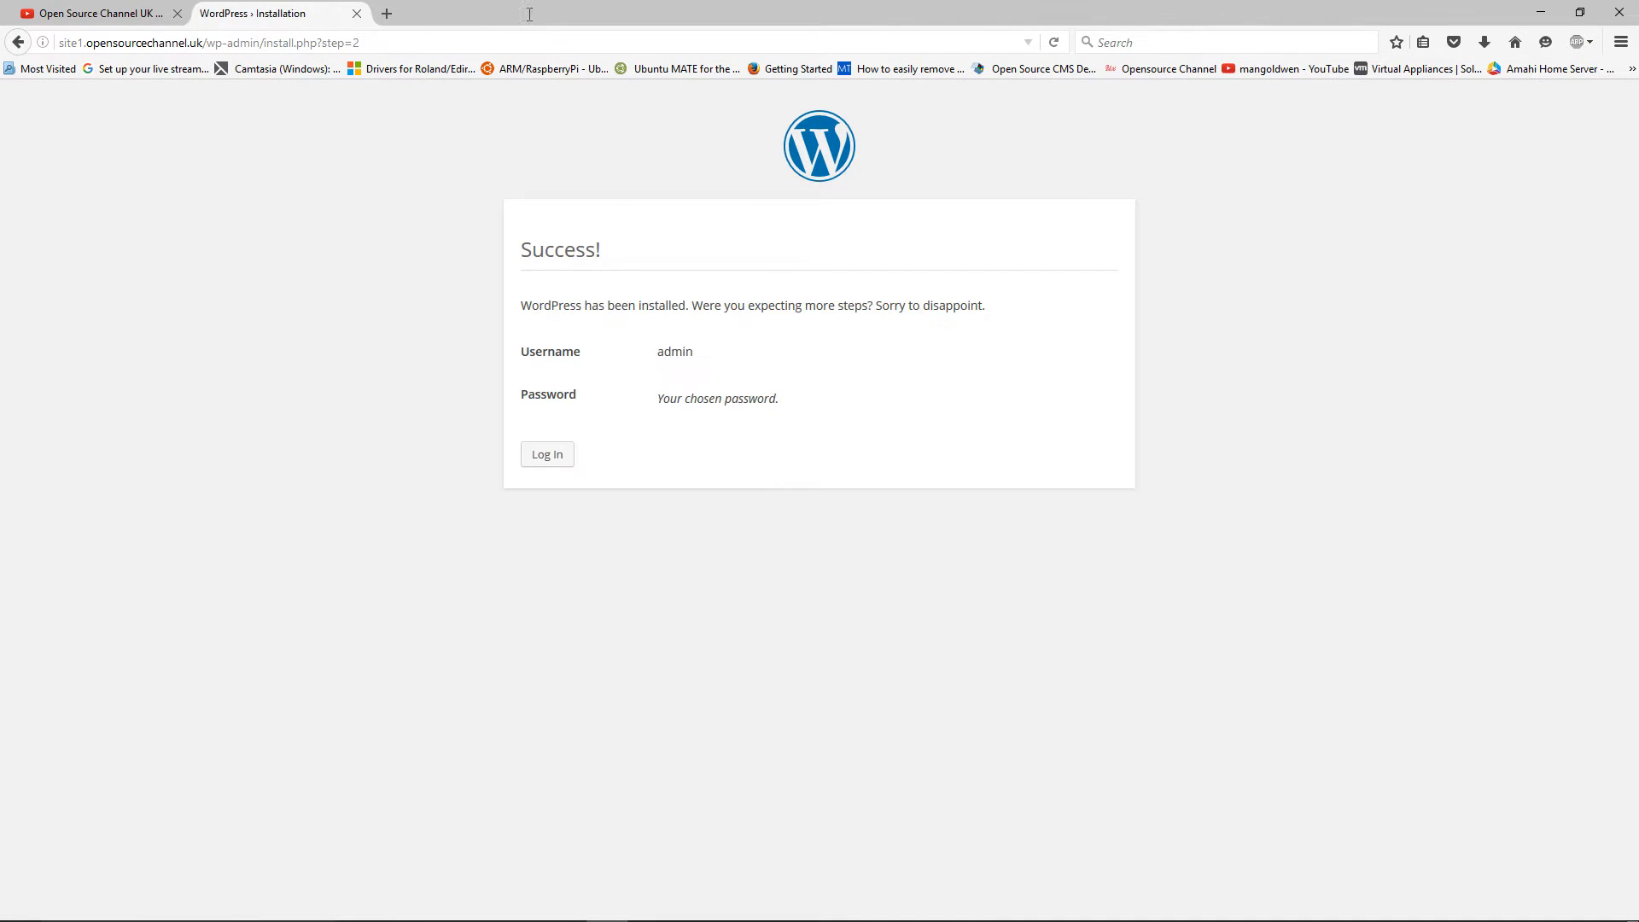
# Log in as admin and view the Updates page listing WordPress 4.5.3 and Akismet updates.
pyautogui.click(558, 458)
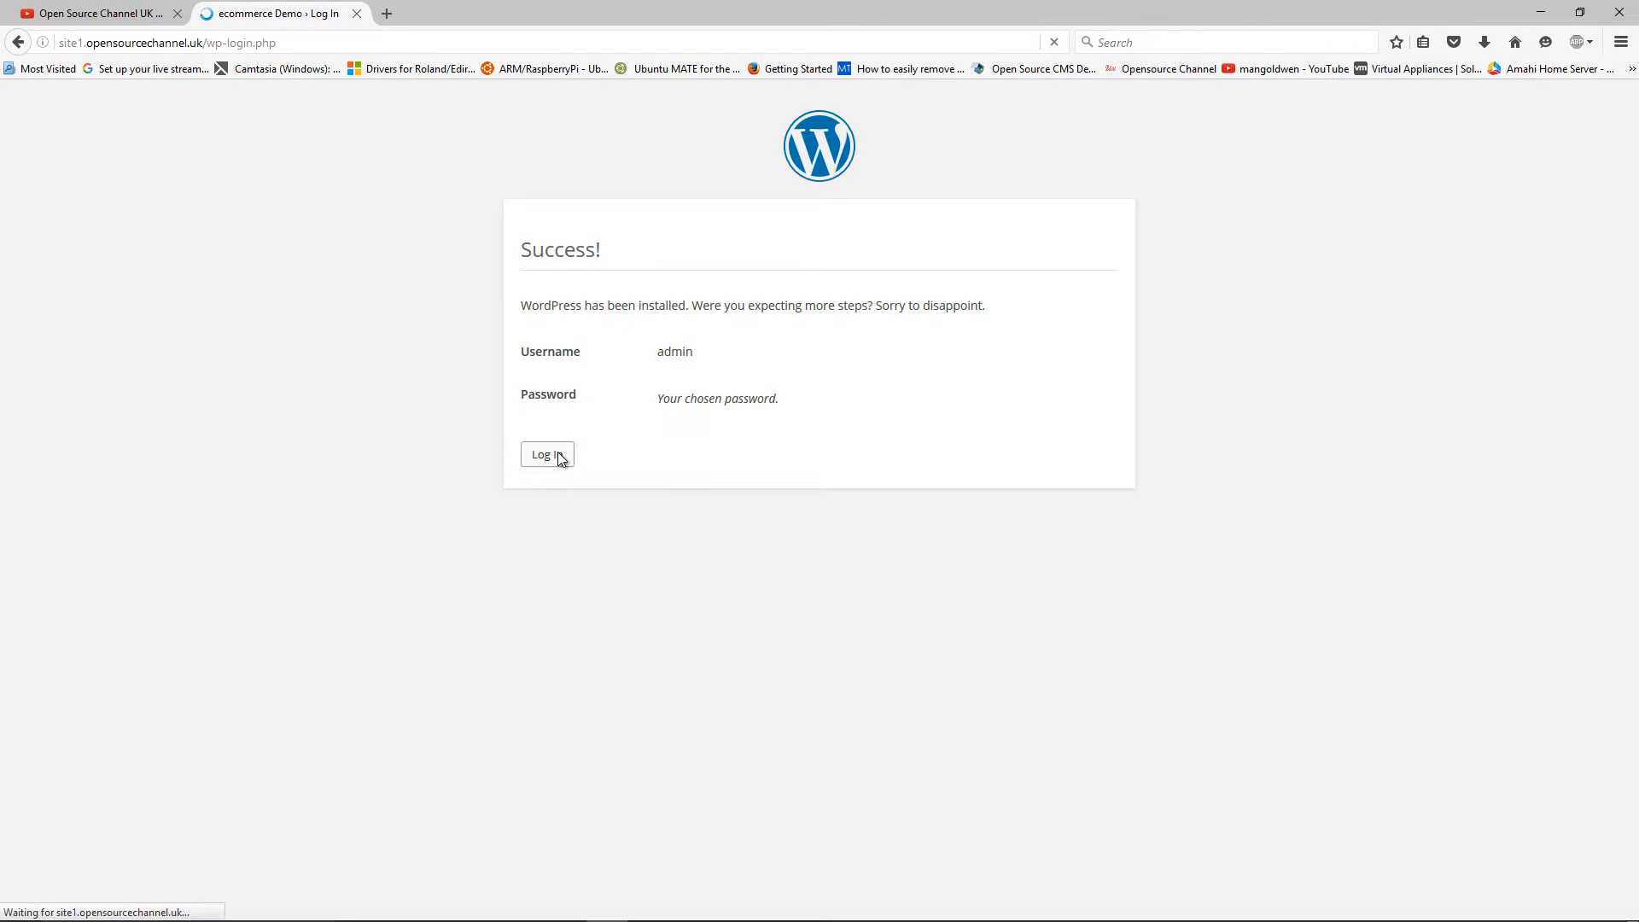
pyautogui.click(909, 488)
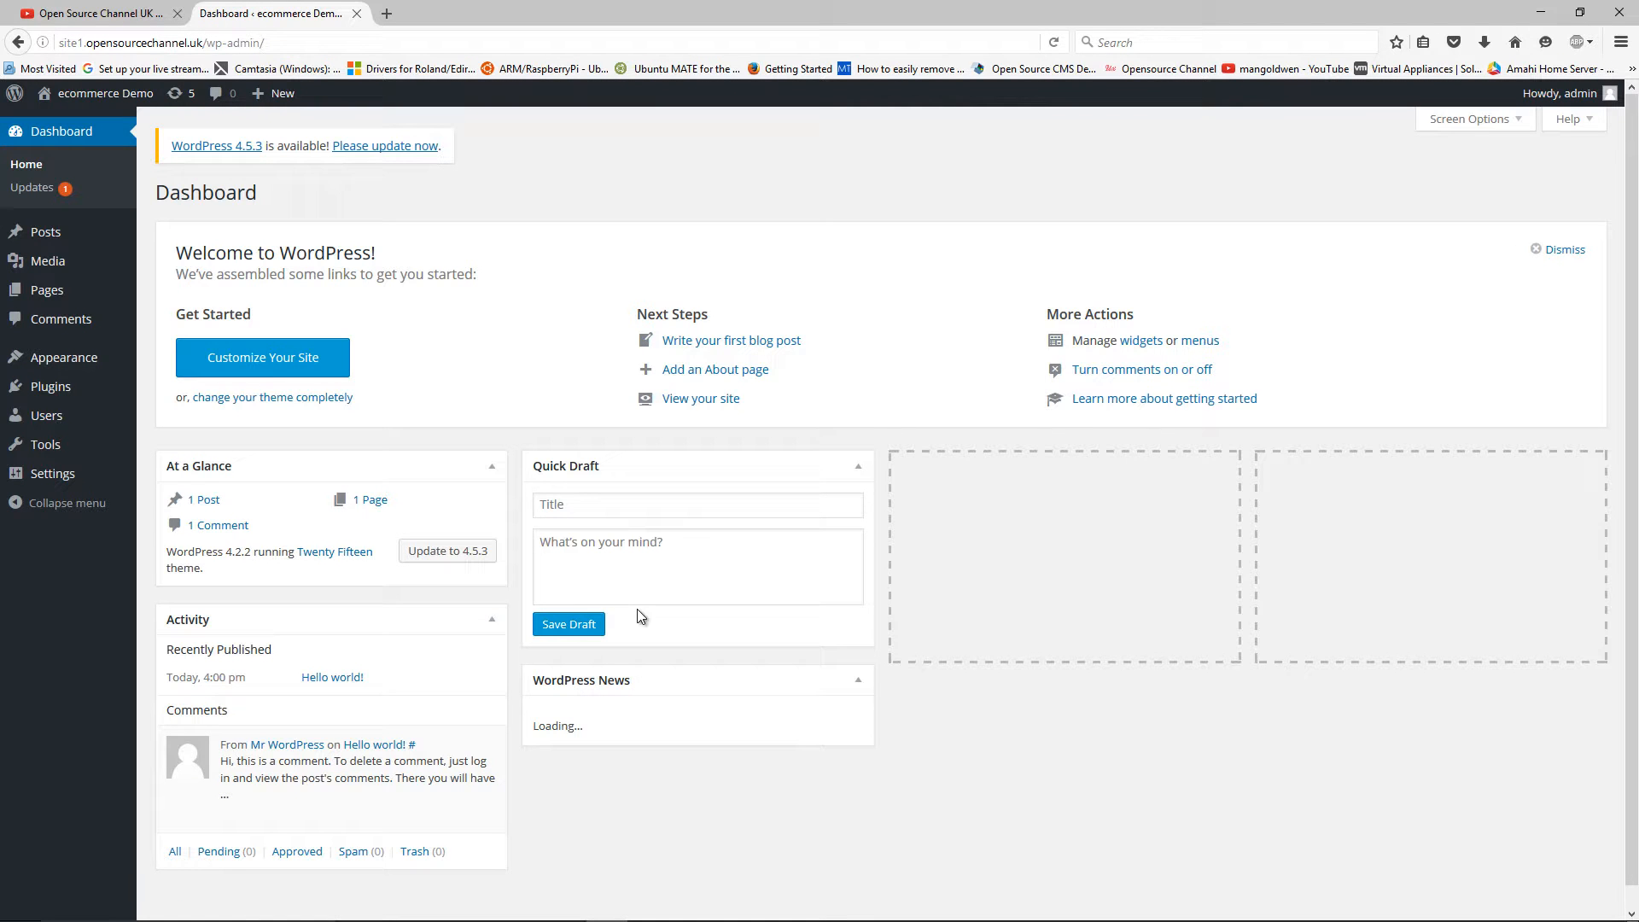
pyautogui.click(181, 97)
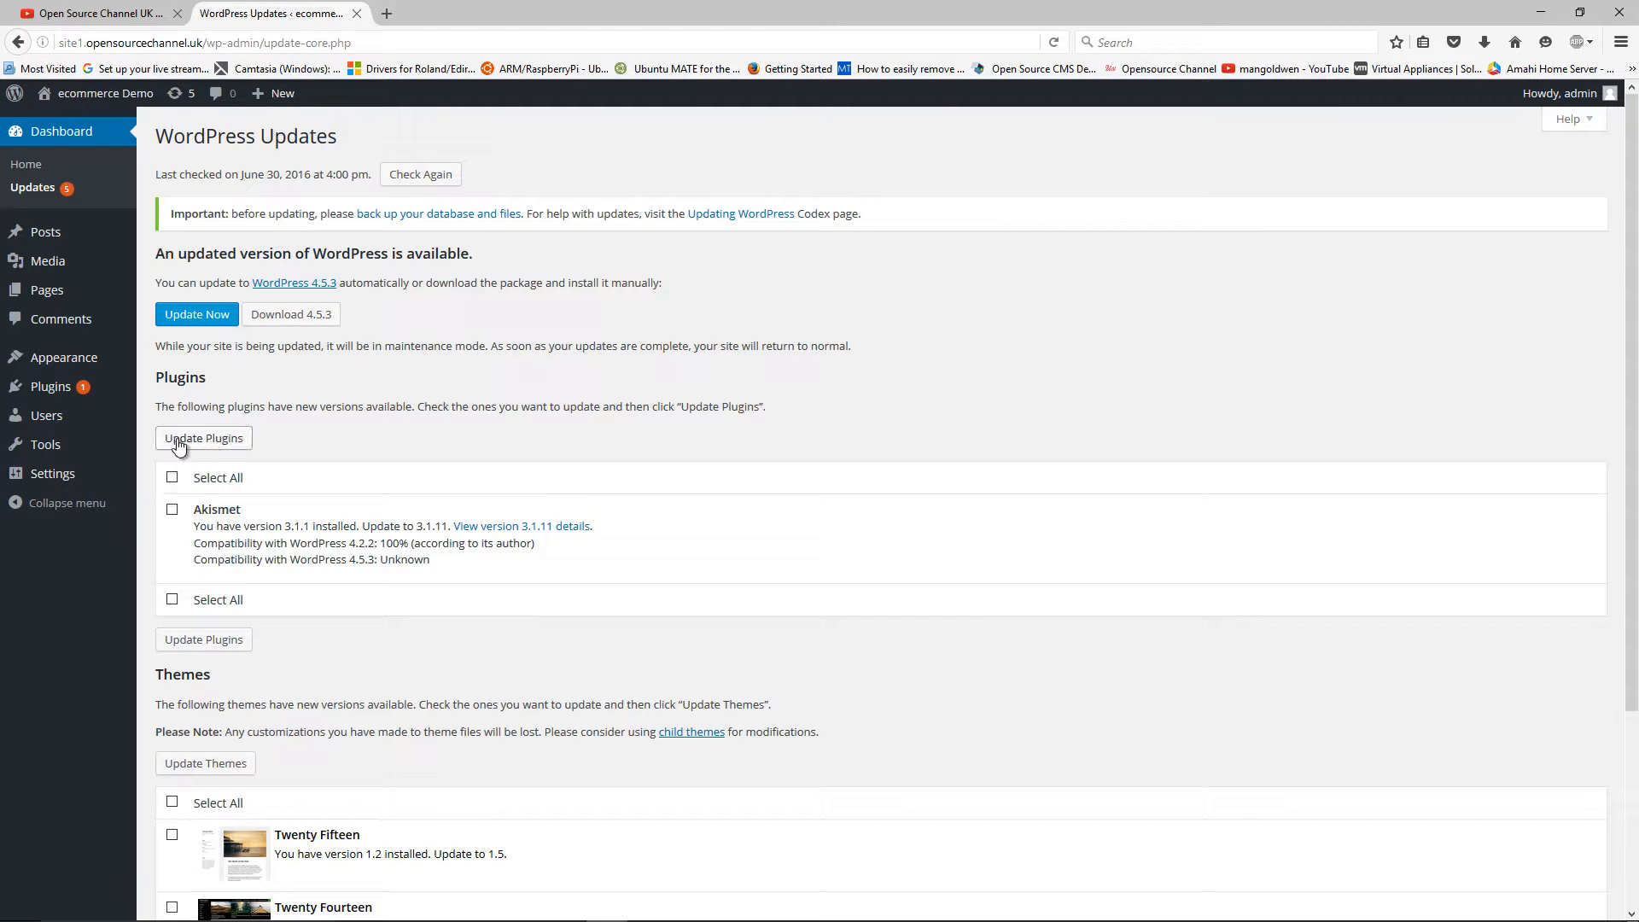
# Update the Akismet plugin and return to the Updates page showing plugins up to date.
pyautogui.click(172, 477)
pyautogui.click(191, 440)
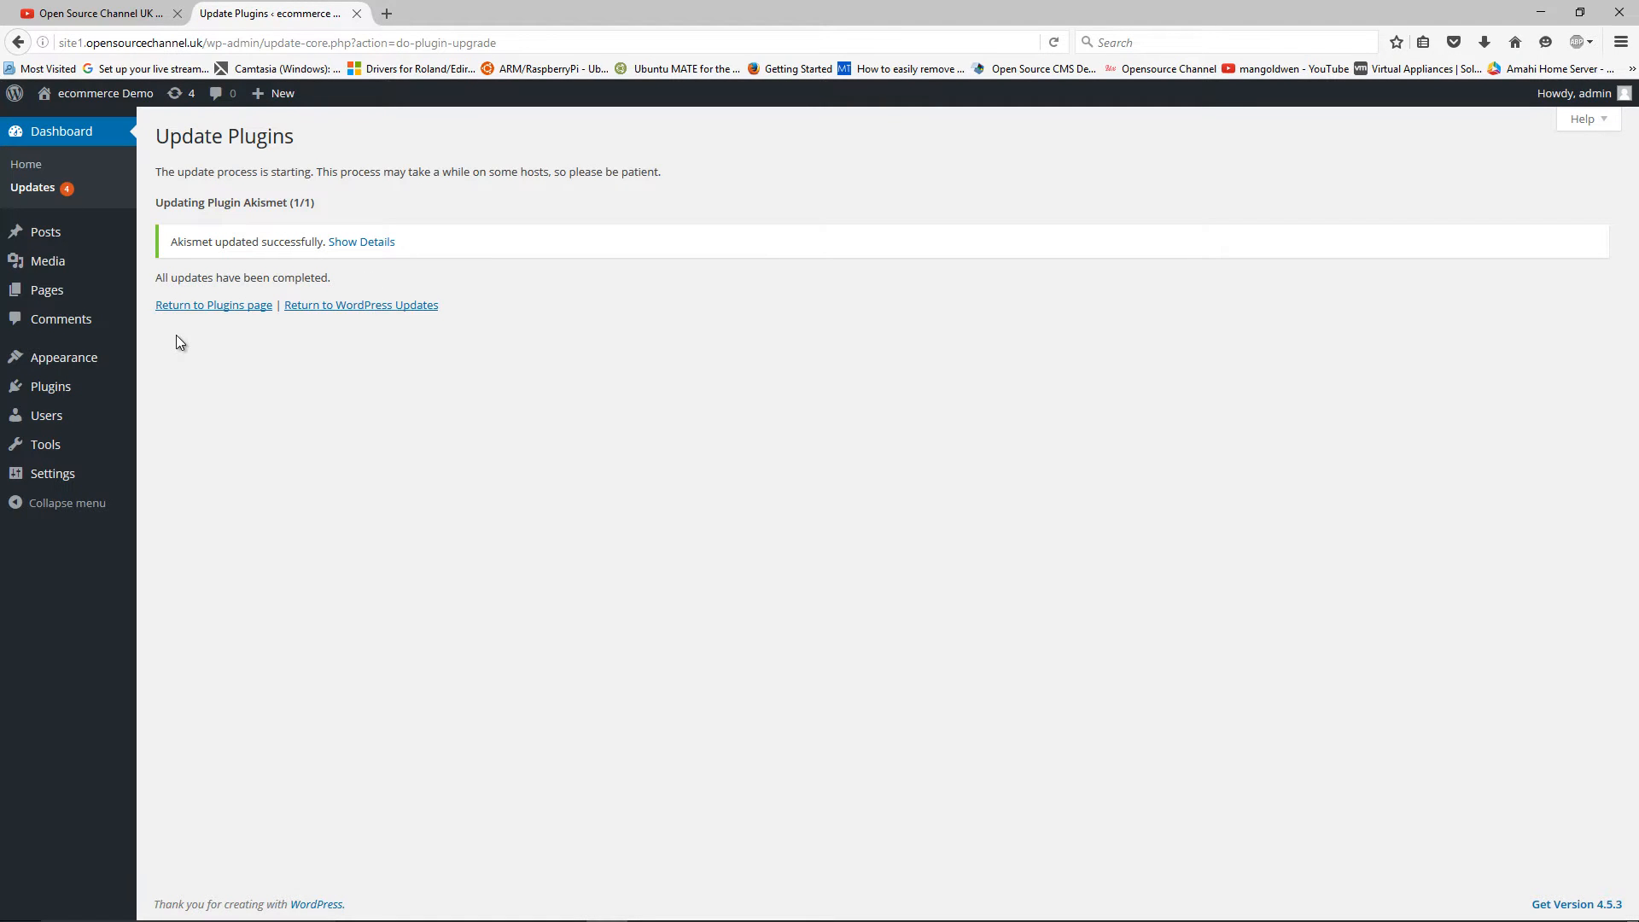
pyautogui.click(215, 307)
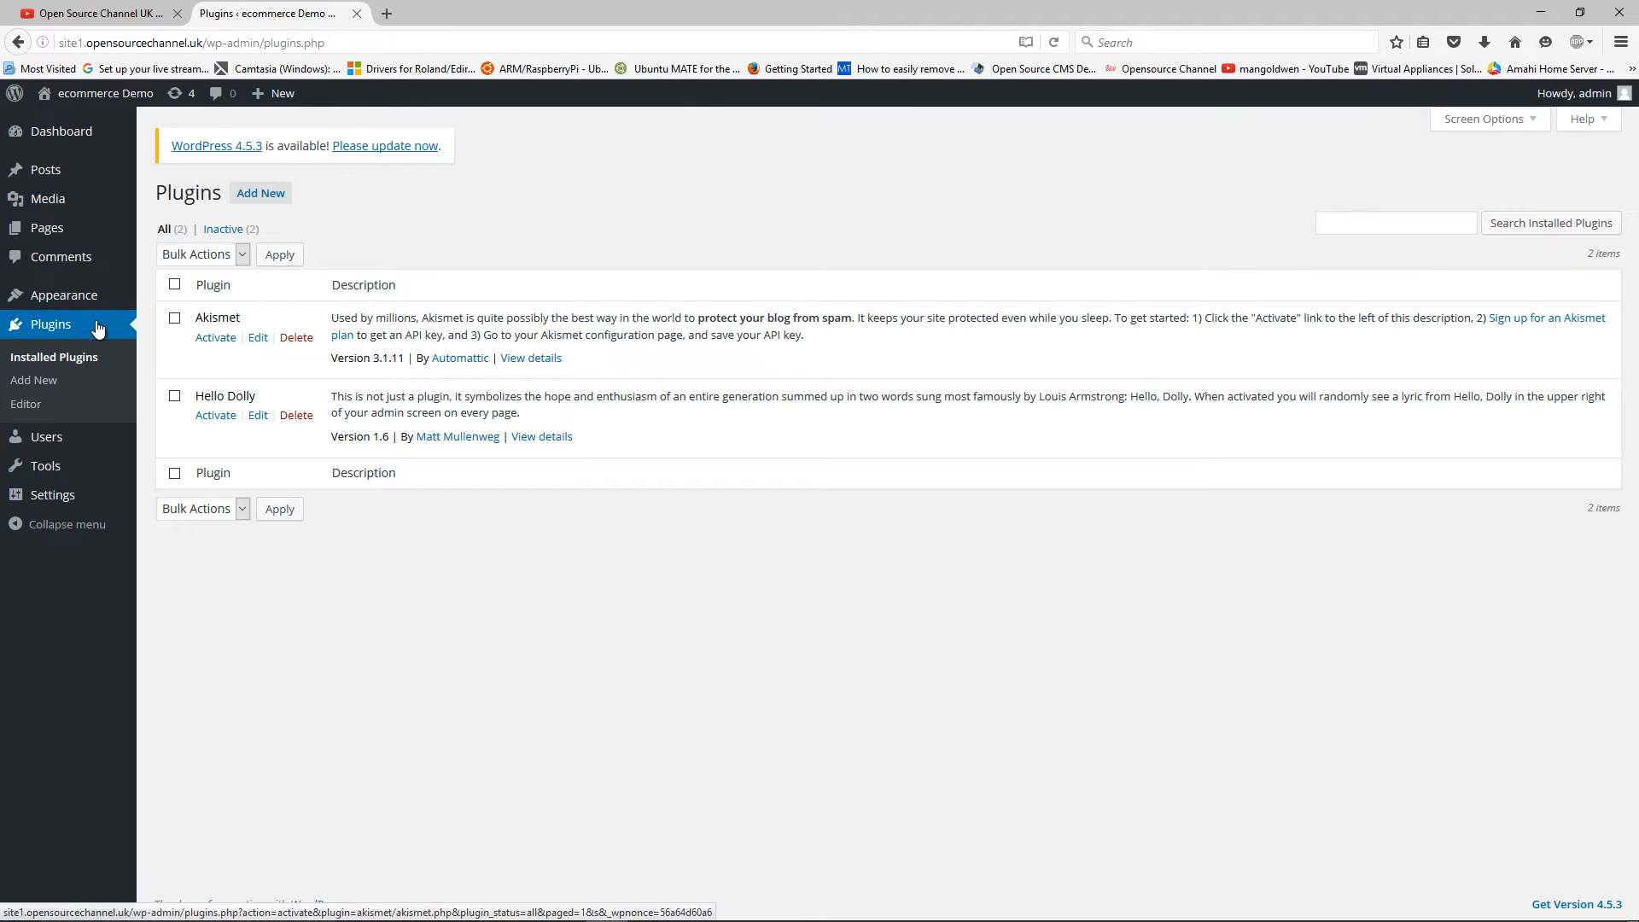
pyautogui.click(185, 96)
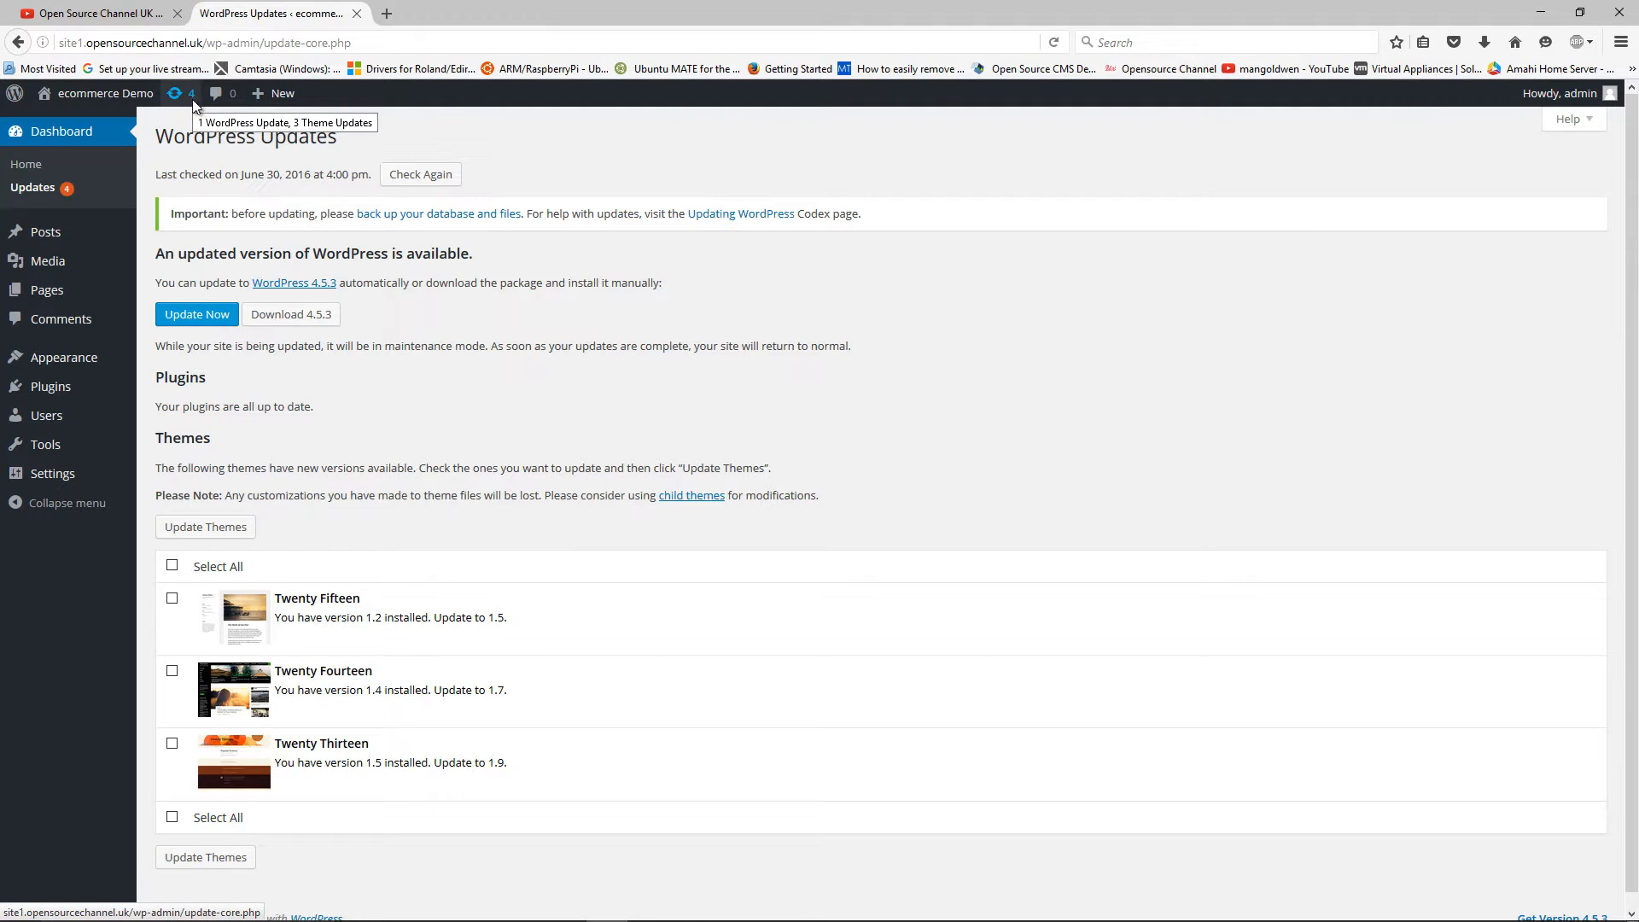
pyautogui.scroll(-1, 419, 545)
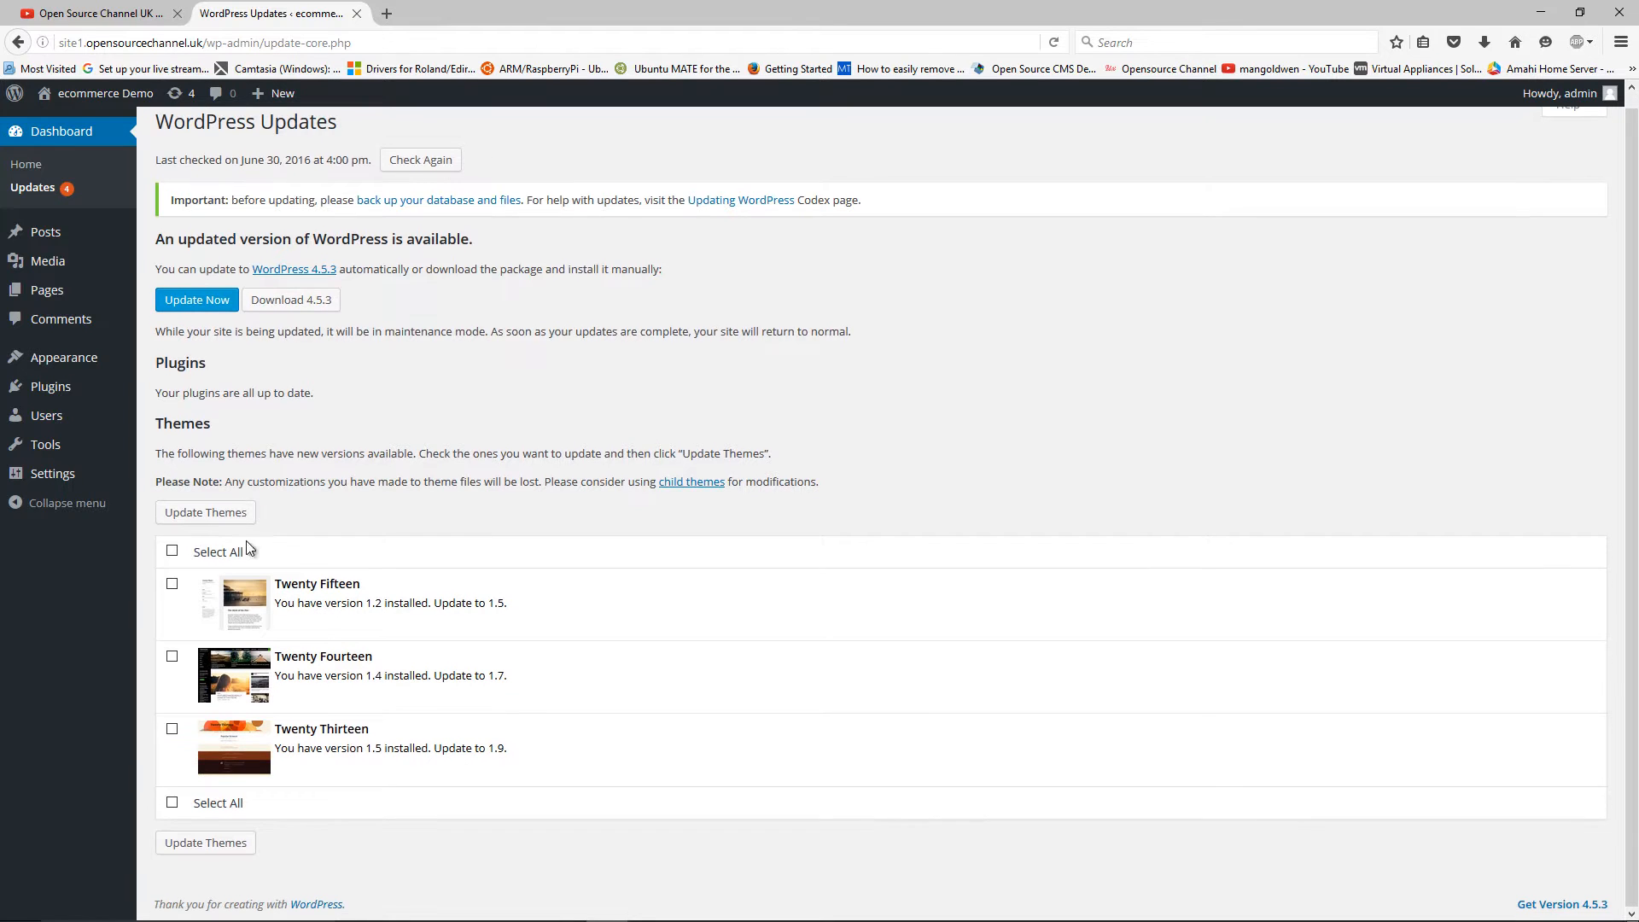
# Start the WordPress 4.5.3 core update and check on it while browsing the YouTube tab.
pyautogui.click(210, 304)
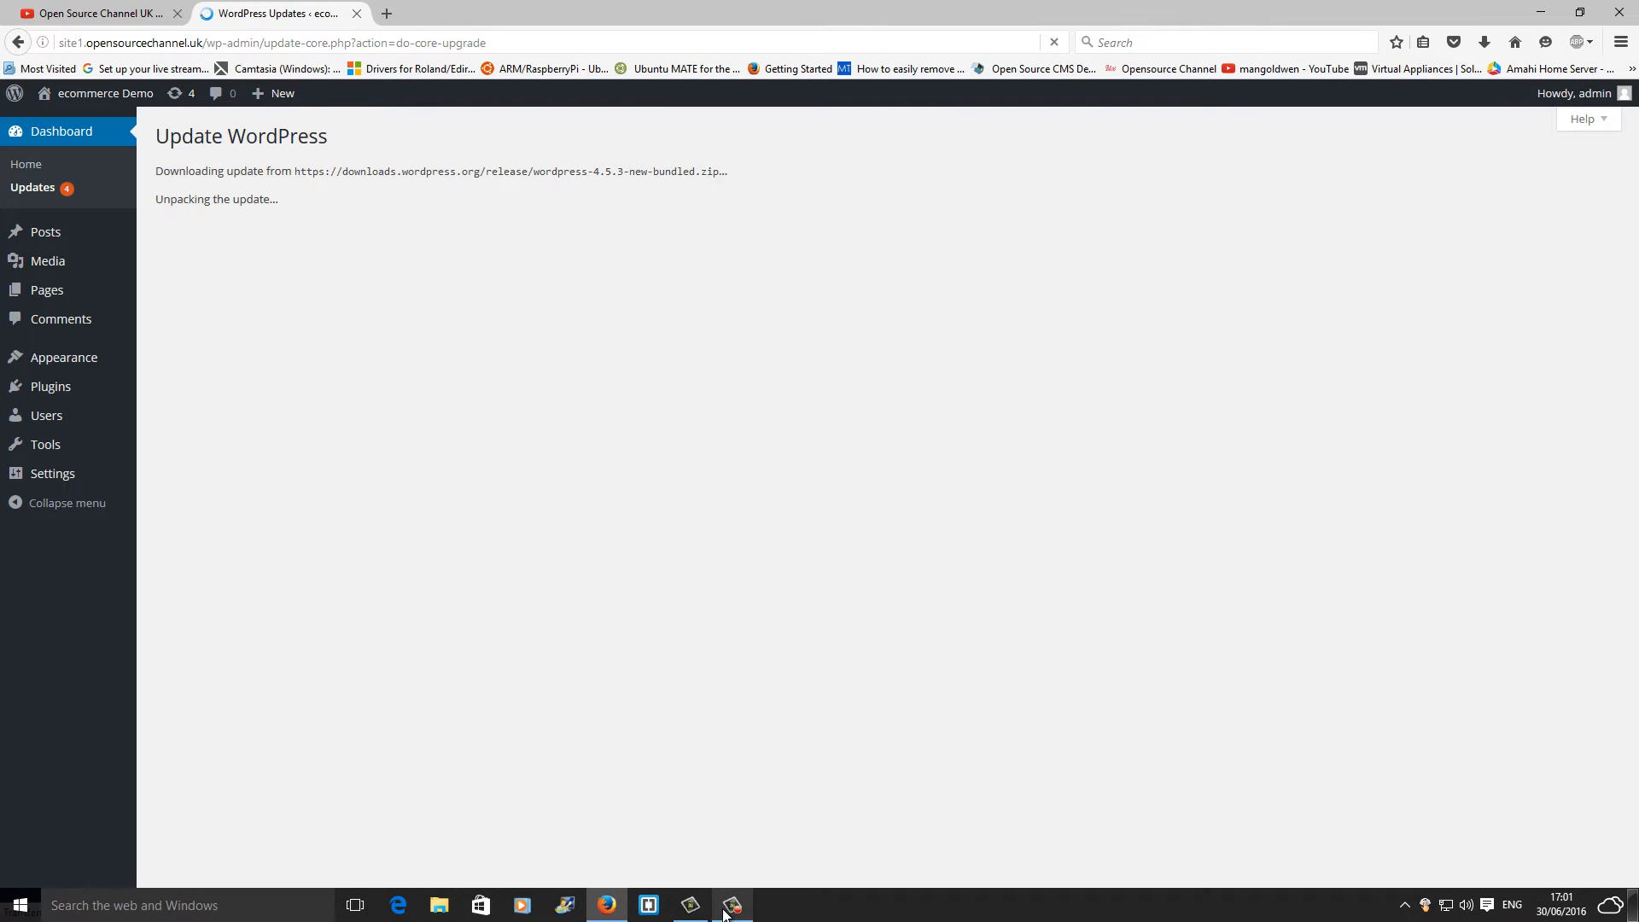
pyautogui.click(734, 908)
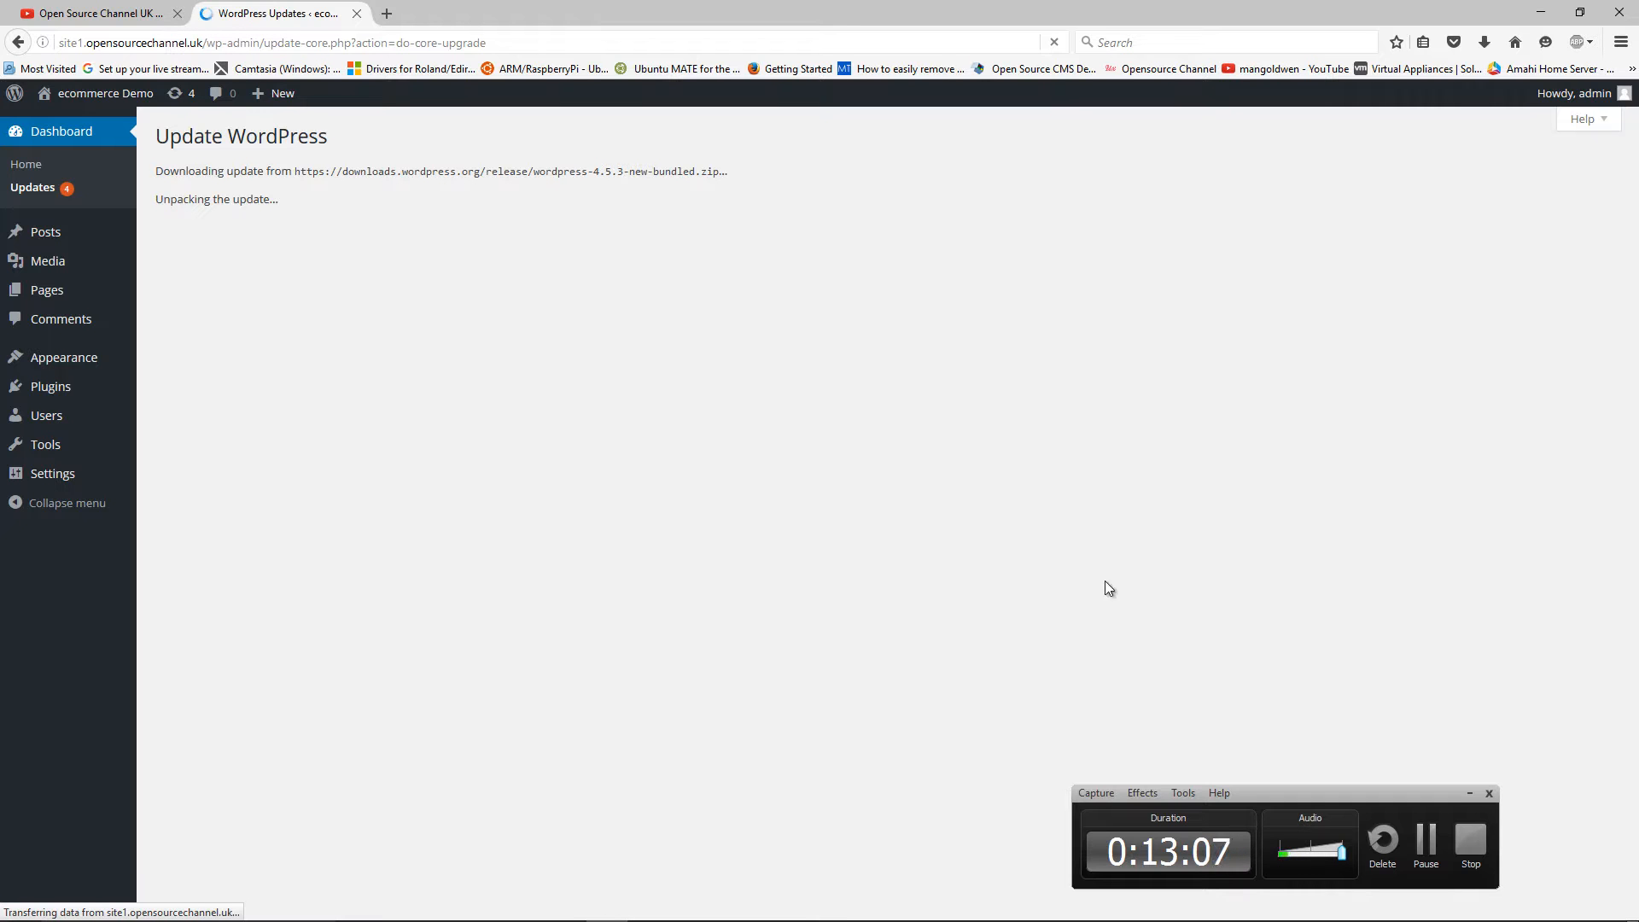
pyautogui.click(1469, 793)
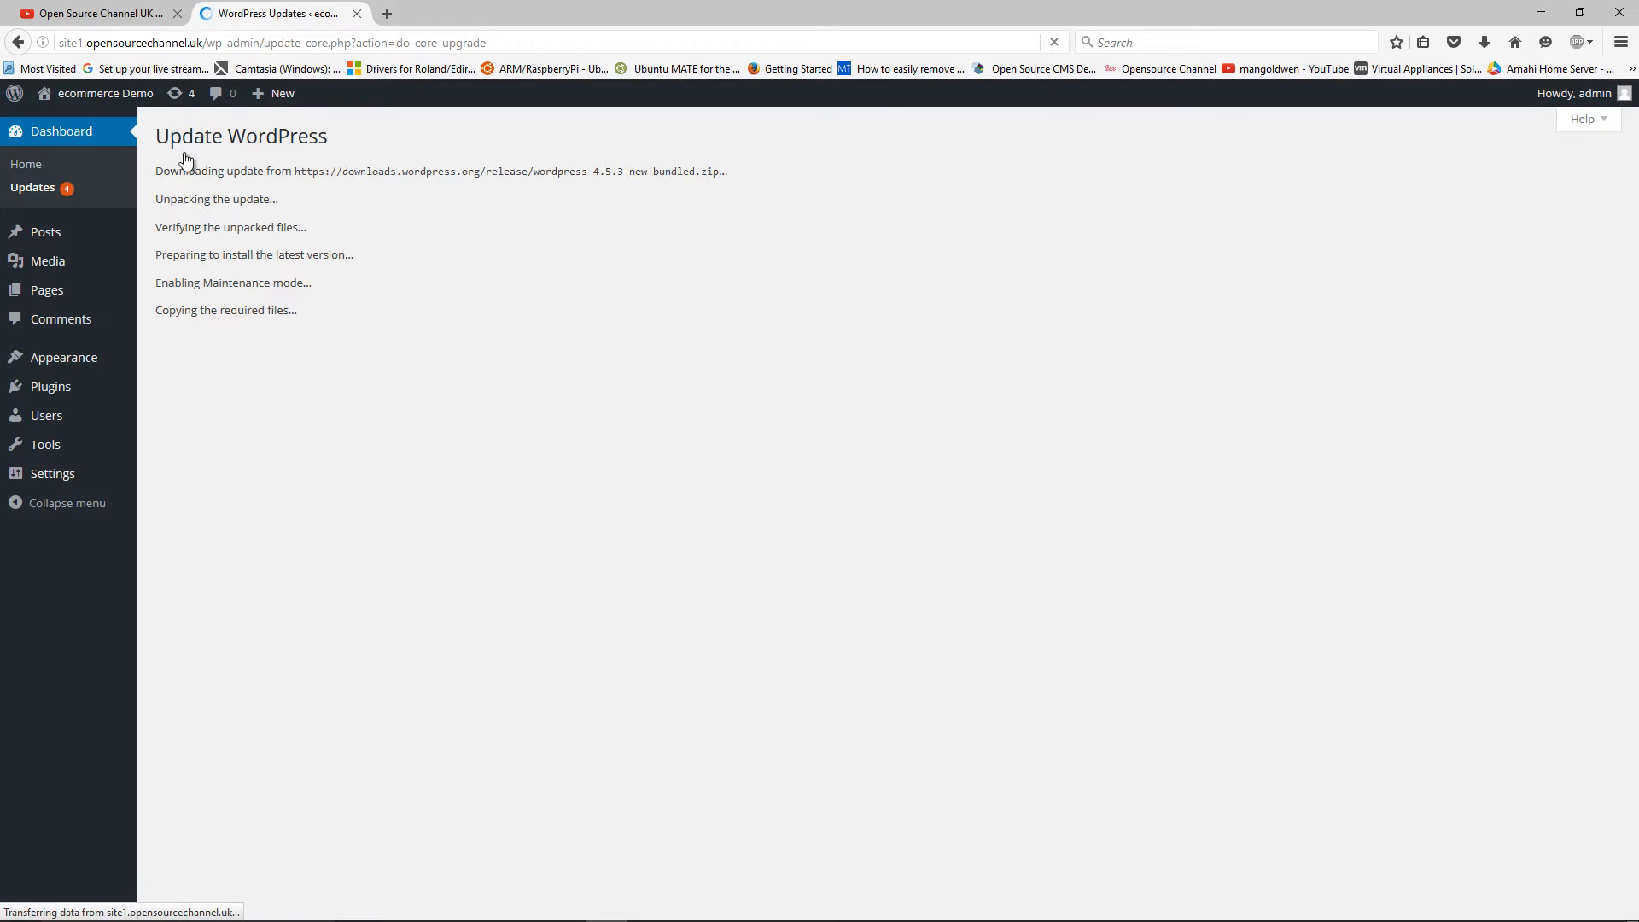
pyautogui.click(67, 12)
pyautogui.scroll(3, 549, 566)
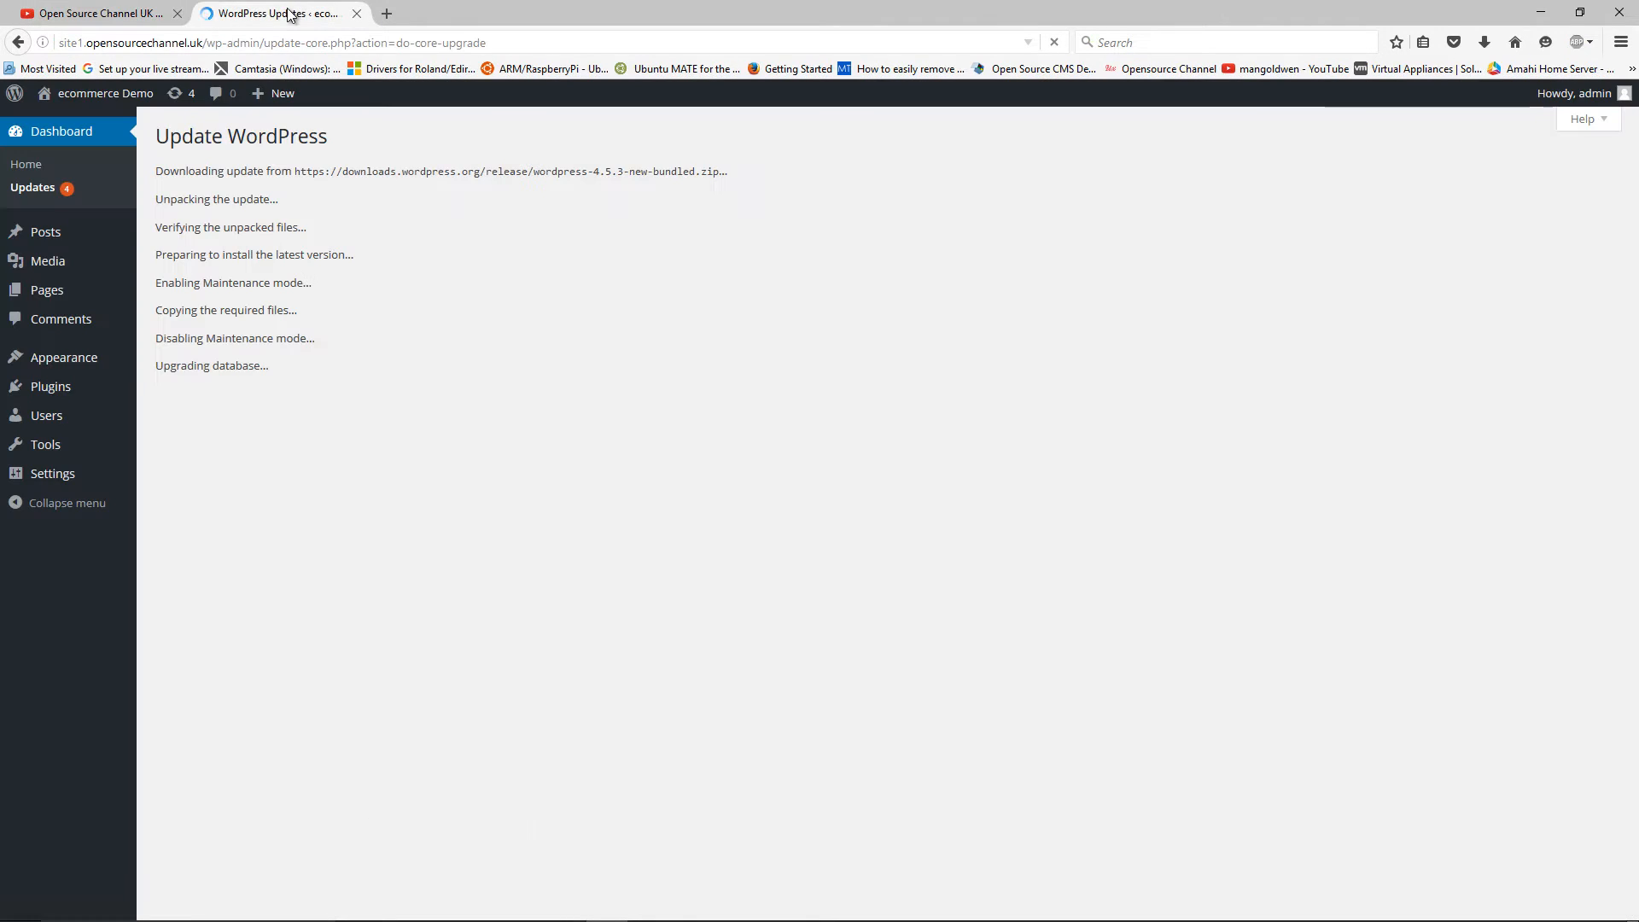
pyautogui.click(290, 14)
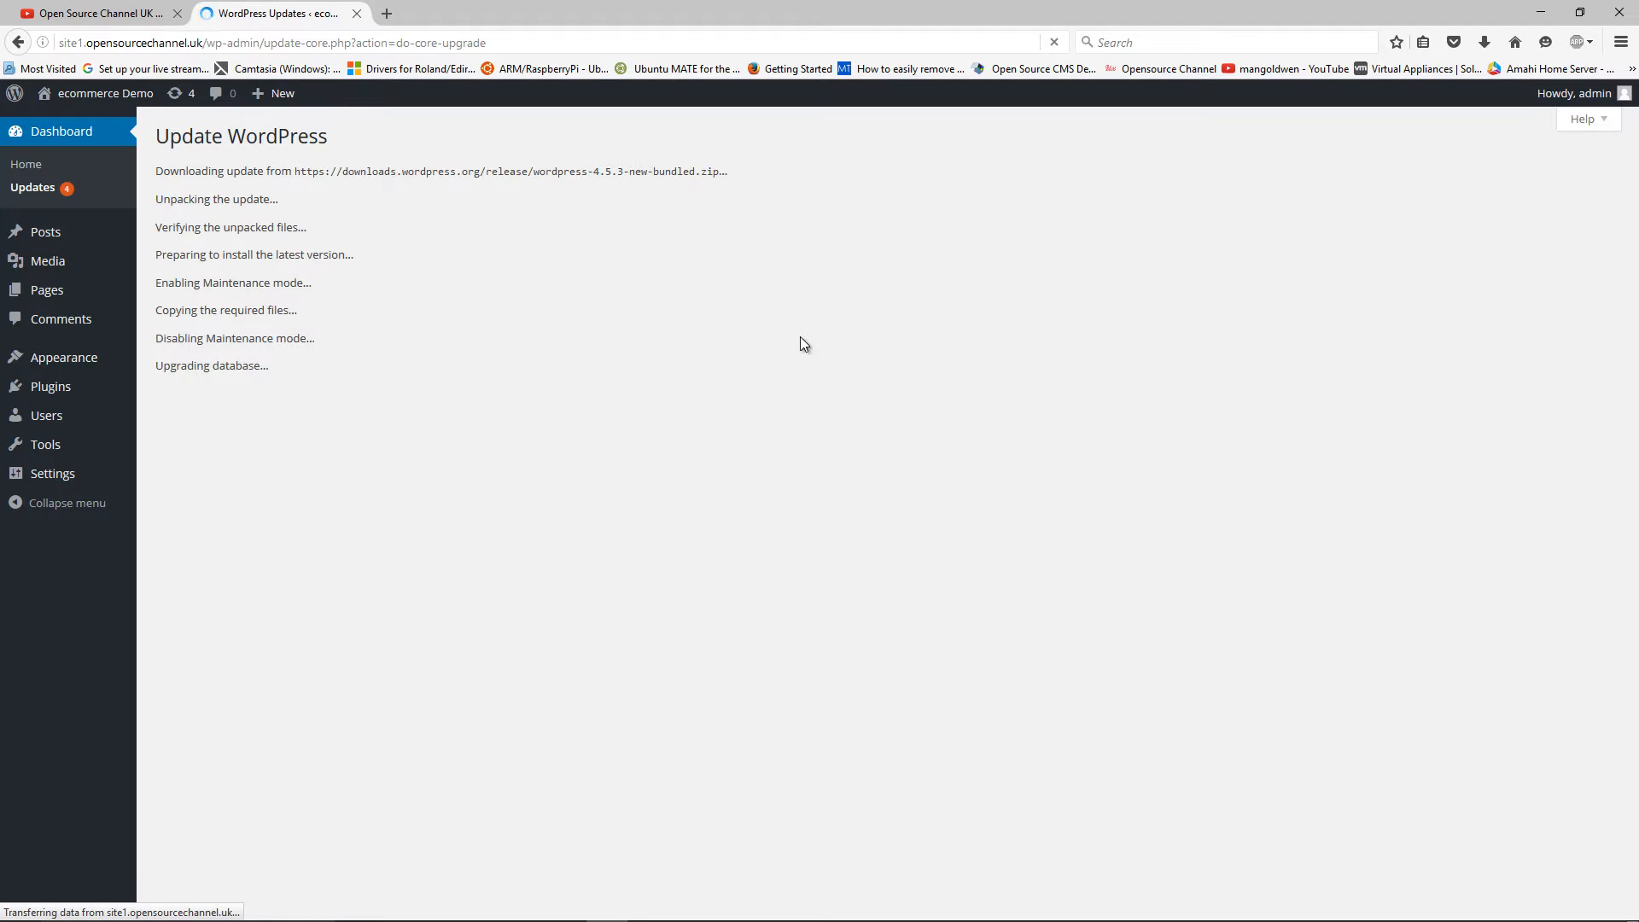
pyautogui.click(83, 11)
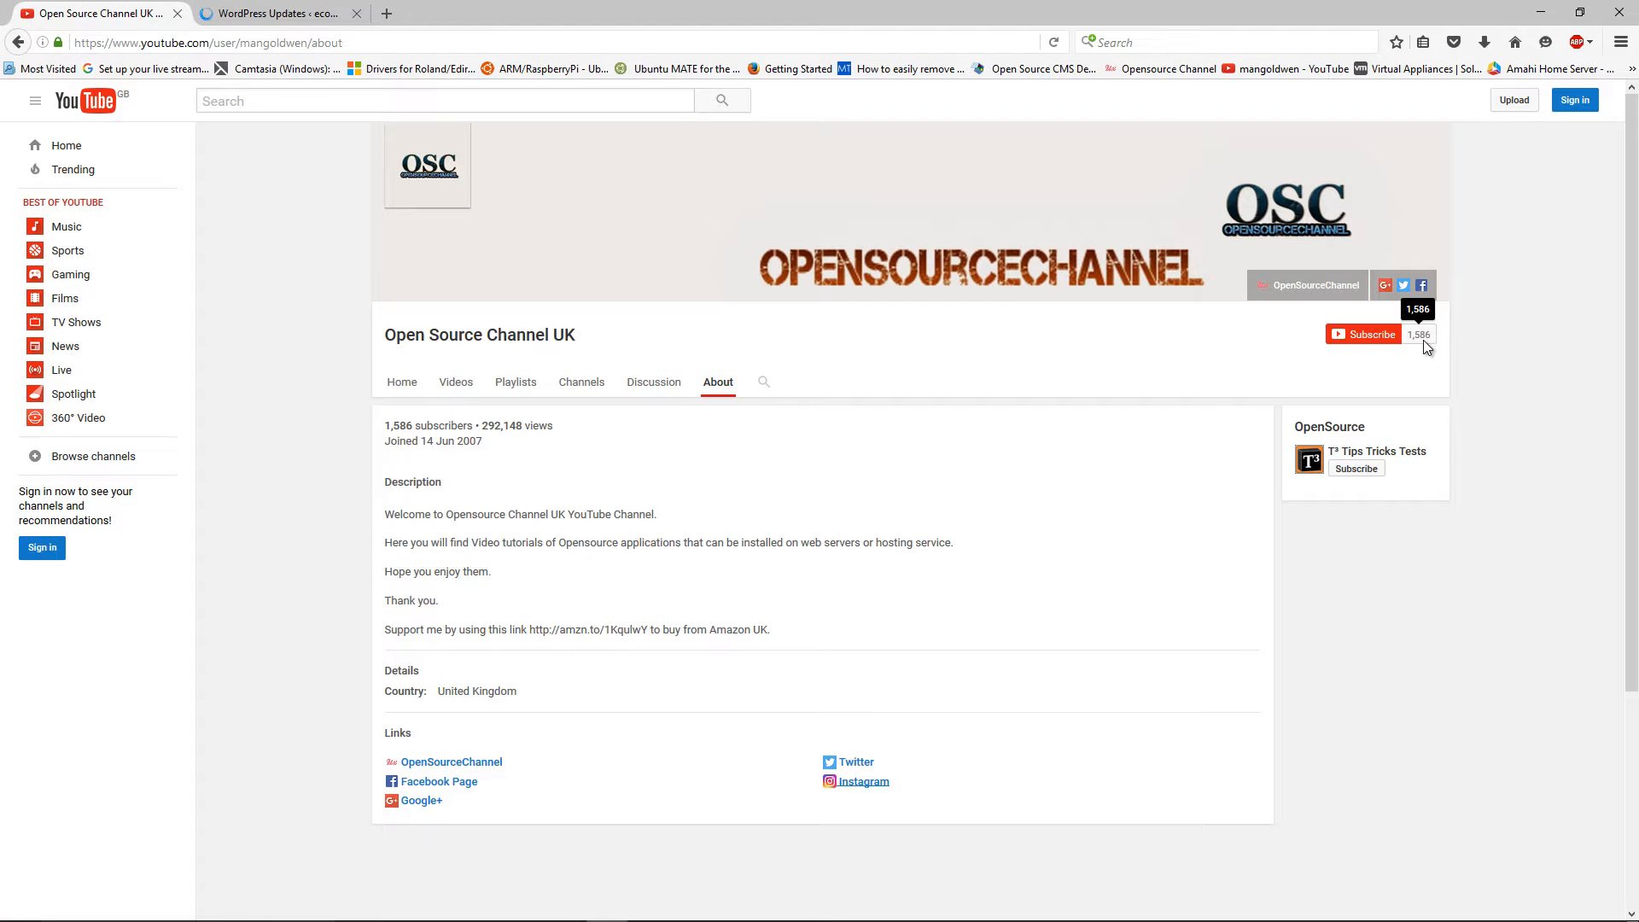
# Scroll through the Welcome to WordPress 4.5.3 release notes page.
pyautogui.click(282, 17)
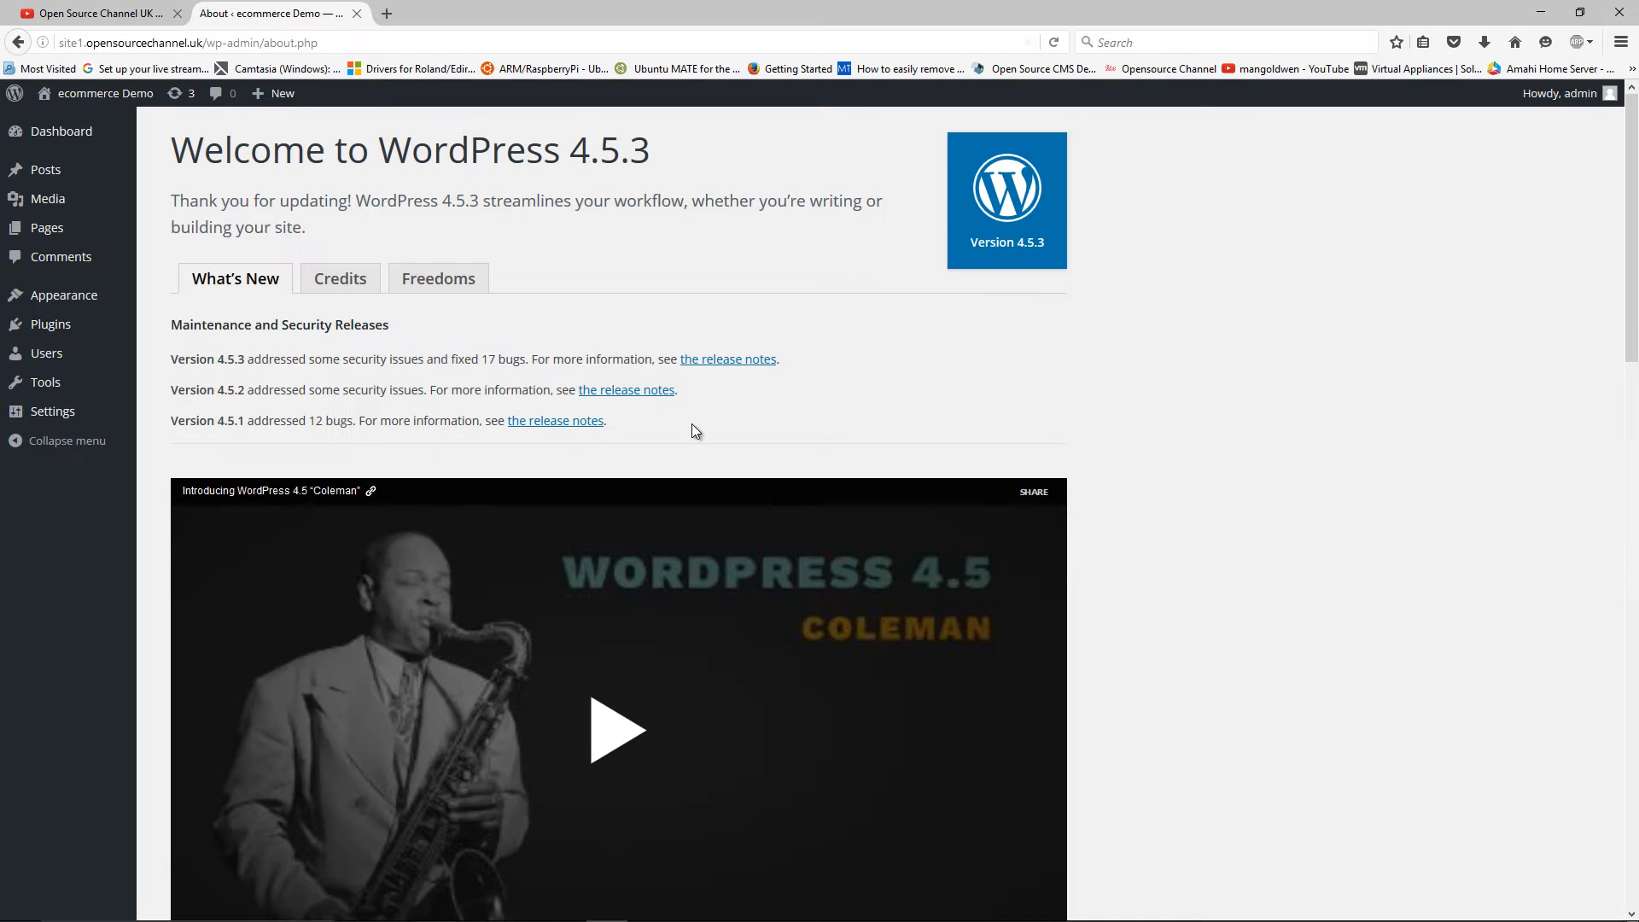
pyautogui.scroll(-10, 1347, 567)
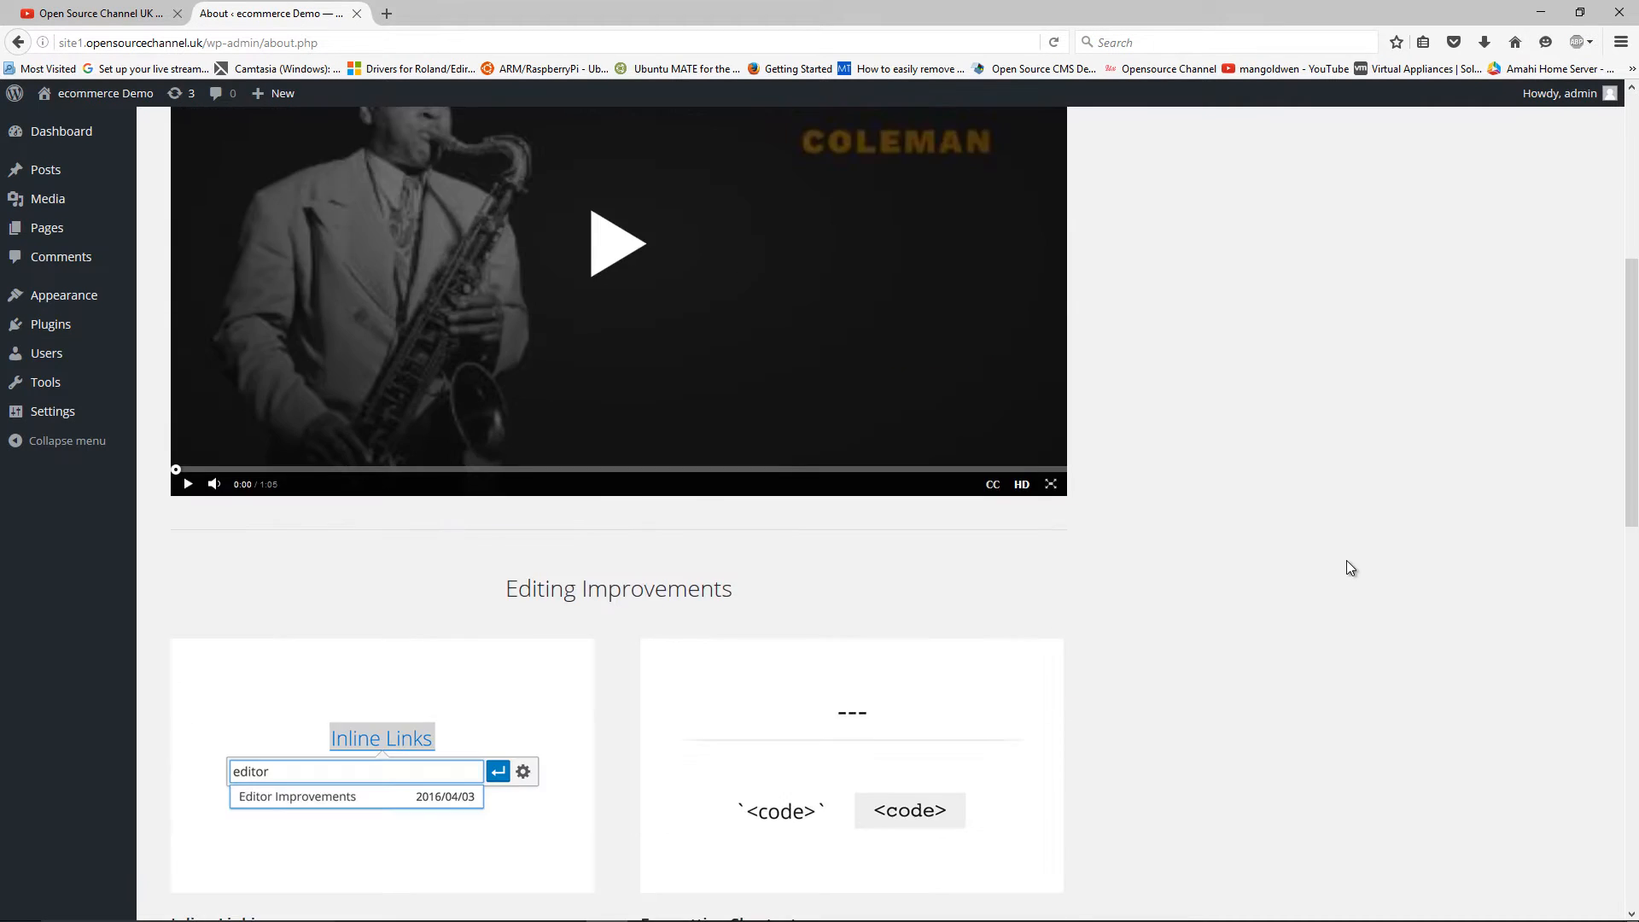
pyautogui.scroll(10, 1346, 565)
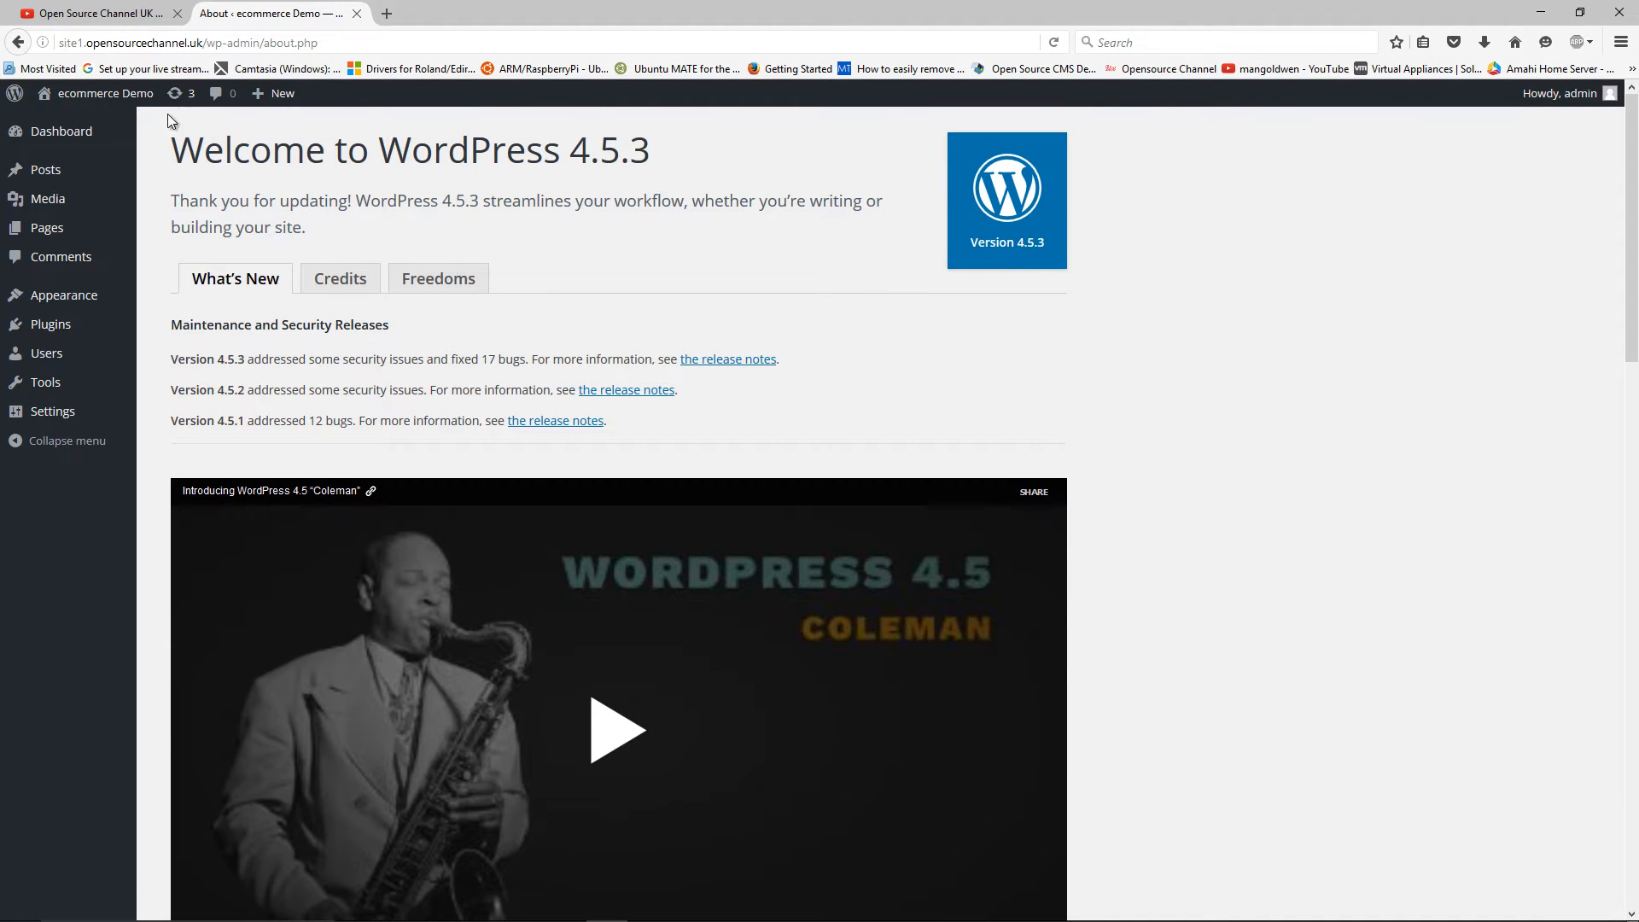
pyautogui.click(175, 93)
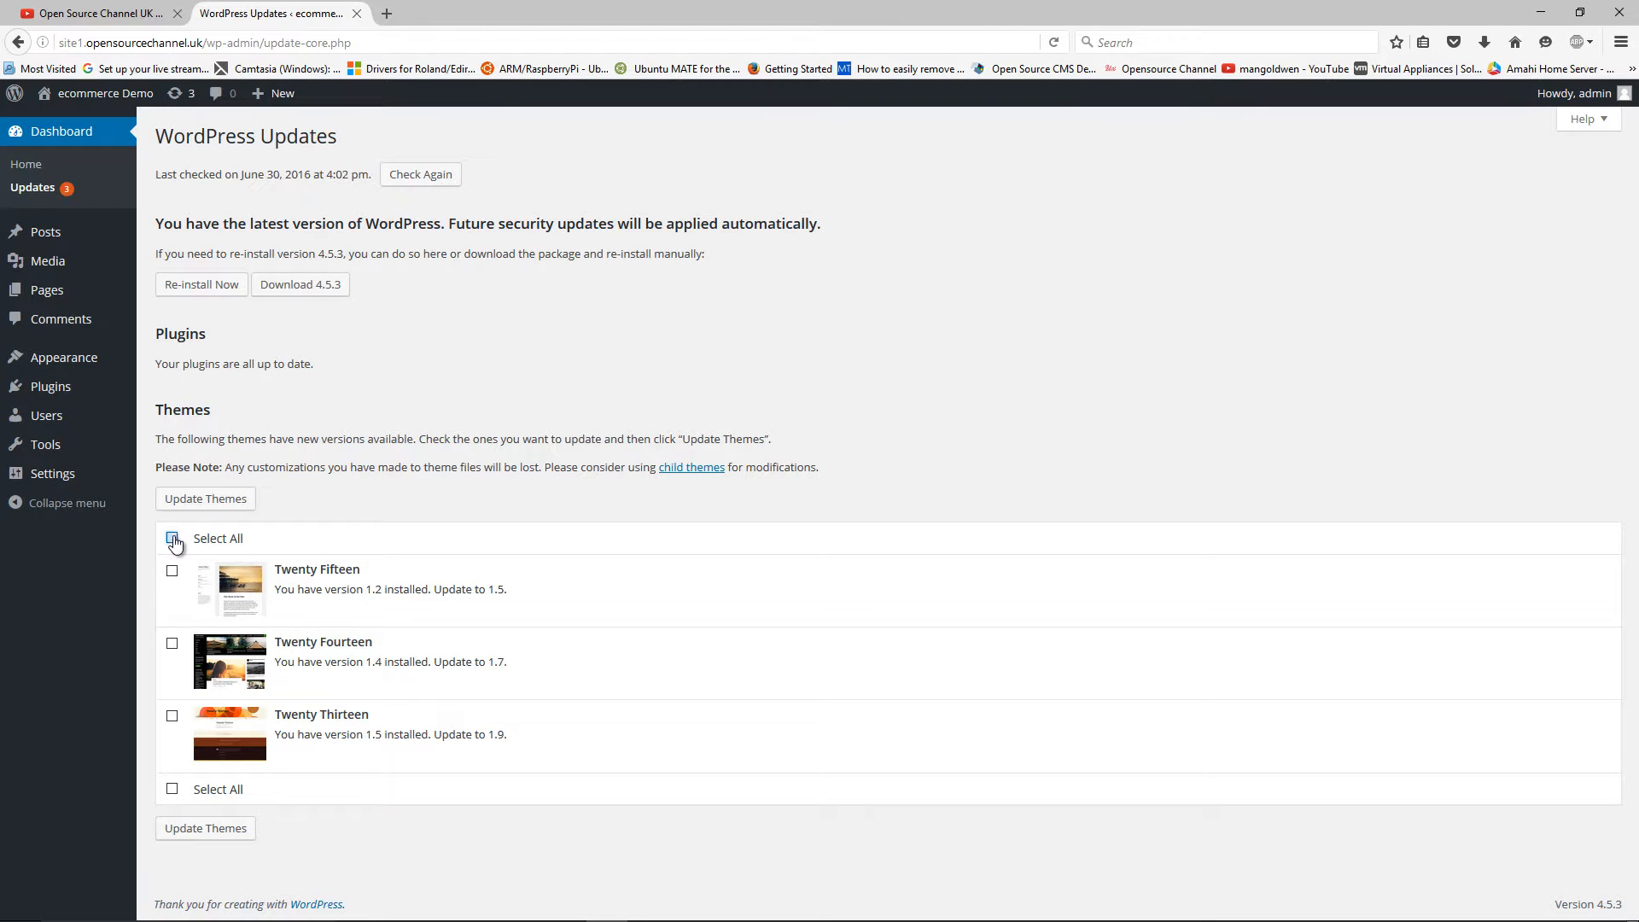
# Select all three outdated themes (Twenty Fifteen, Fourteen, Thirteen) and run Update Themes.
pyautogui.click(174, 540)
pyautogui.click(203, 506)
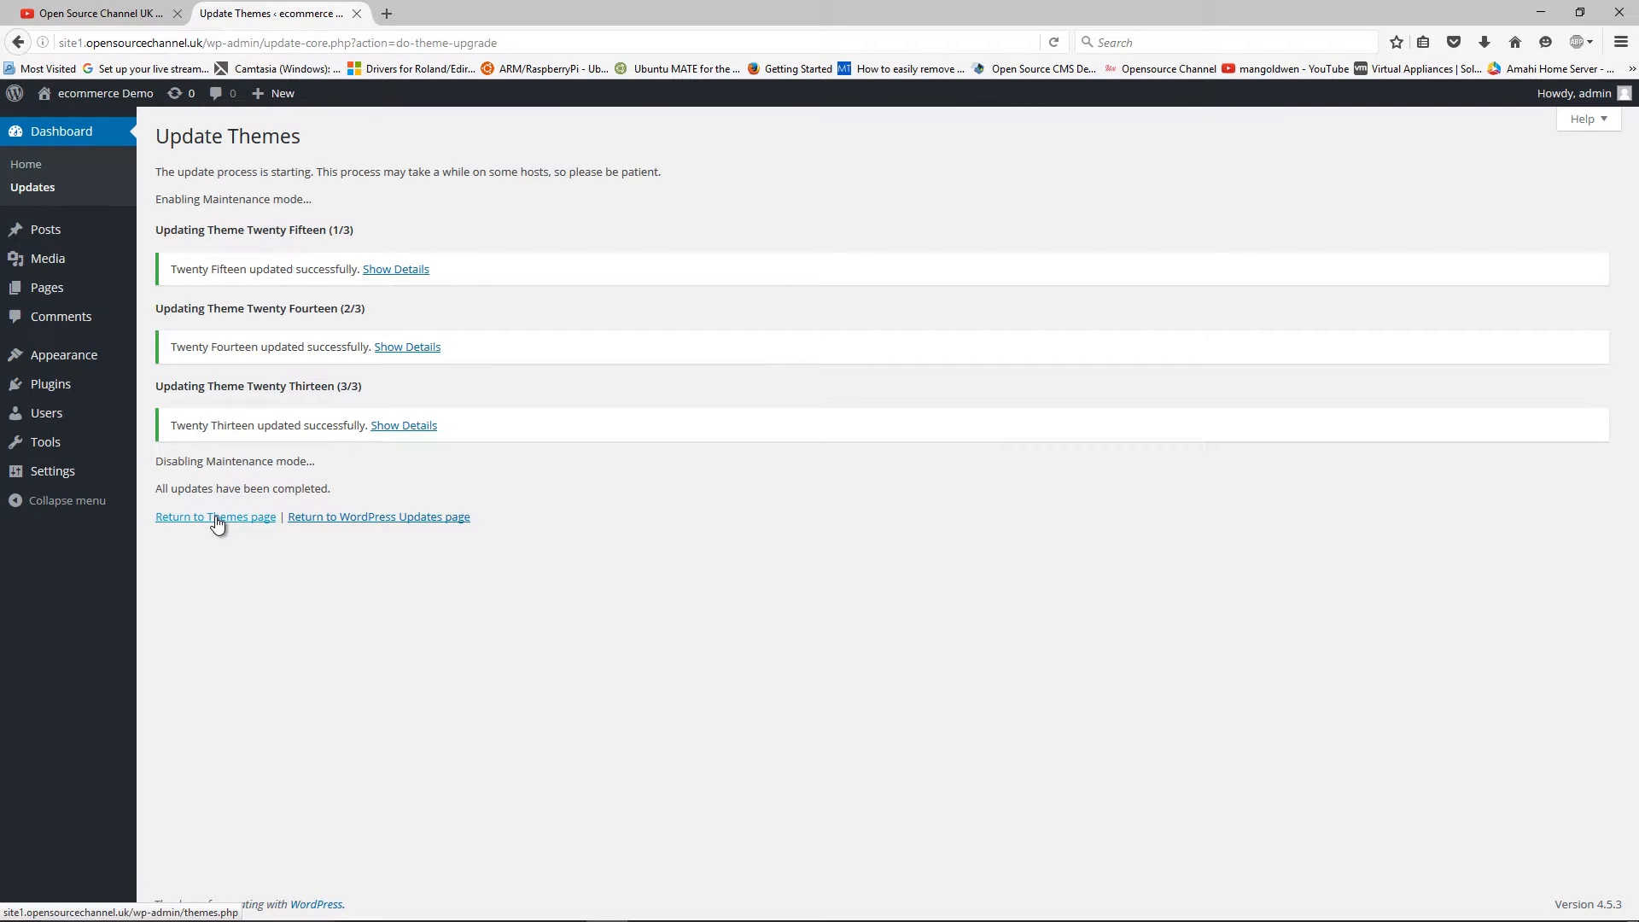
pyautogui.moveTo(104, 364)
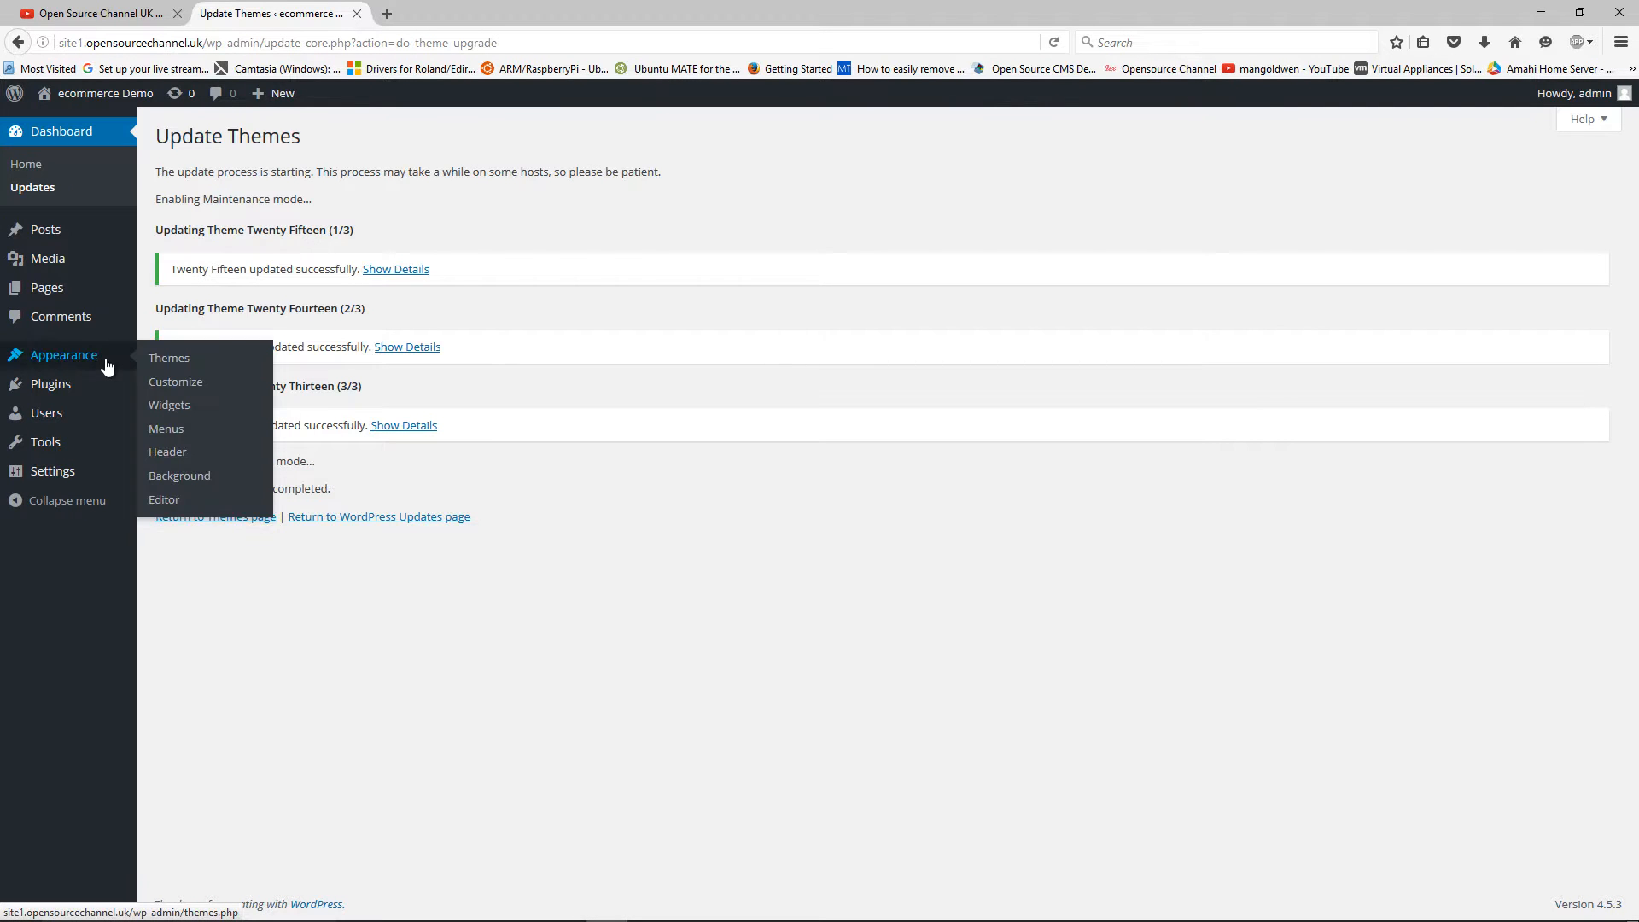
# Go to the Plugins > Add New page.
pyautogui.click(32, 392)
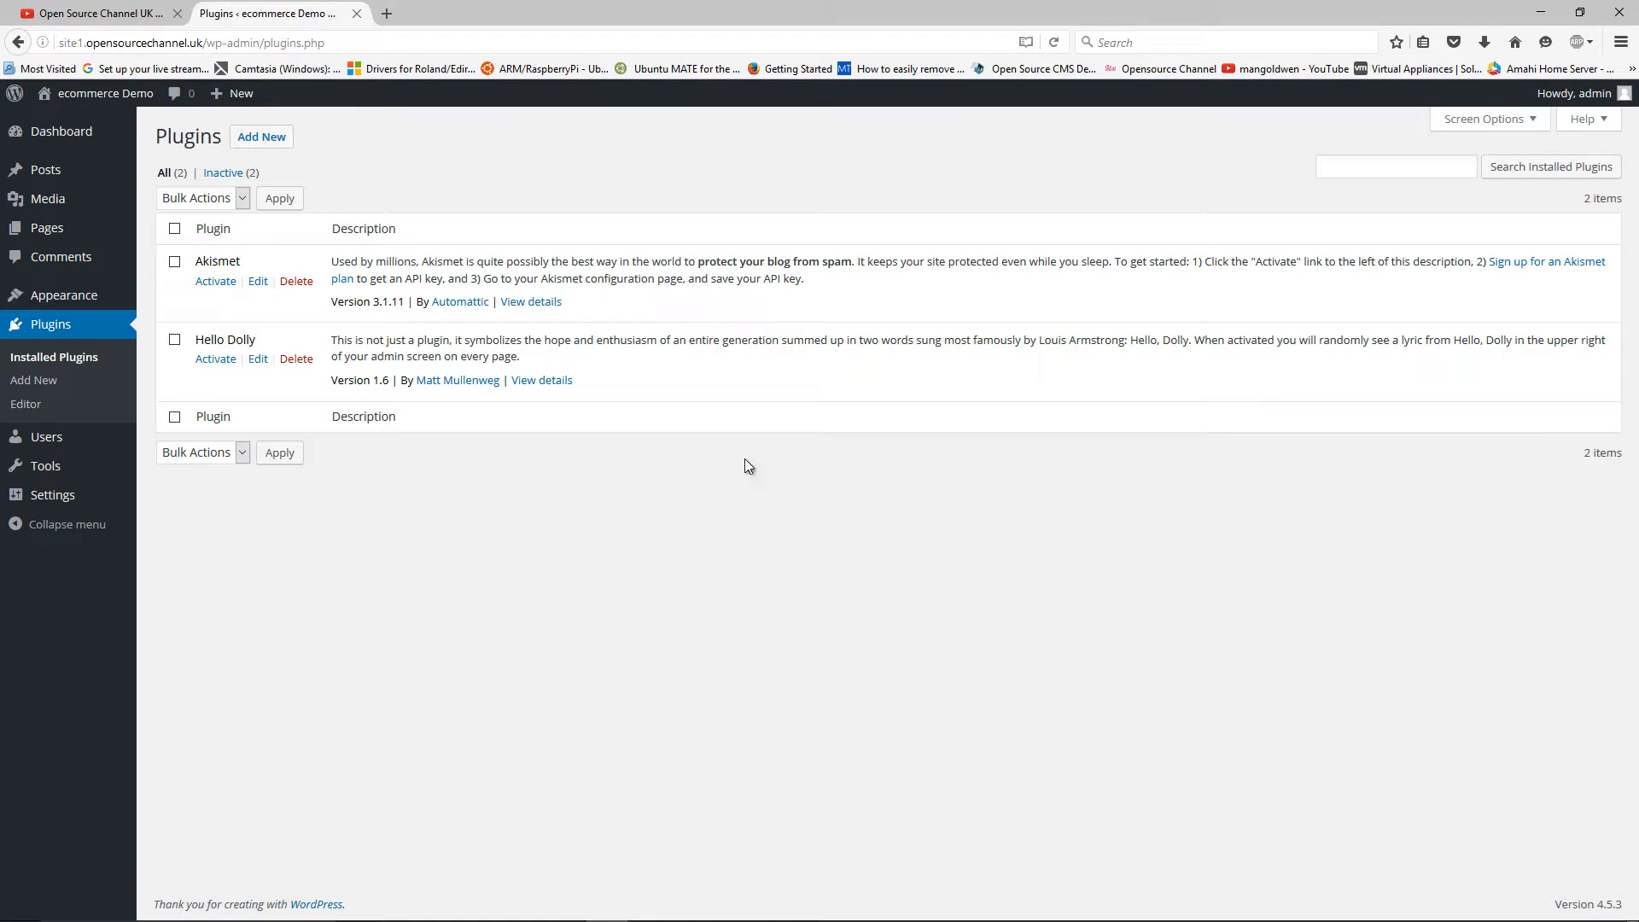
pyautogui.click(267, 138)
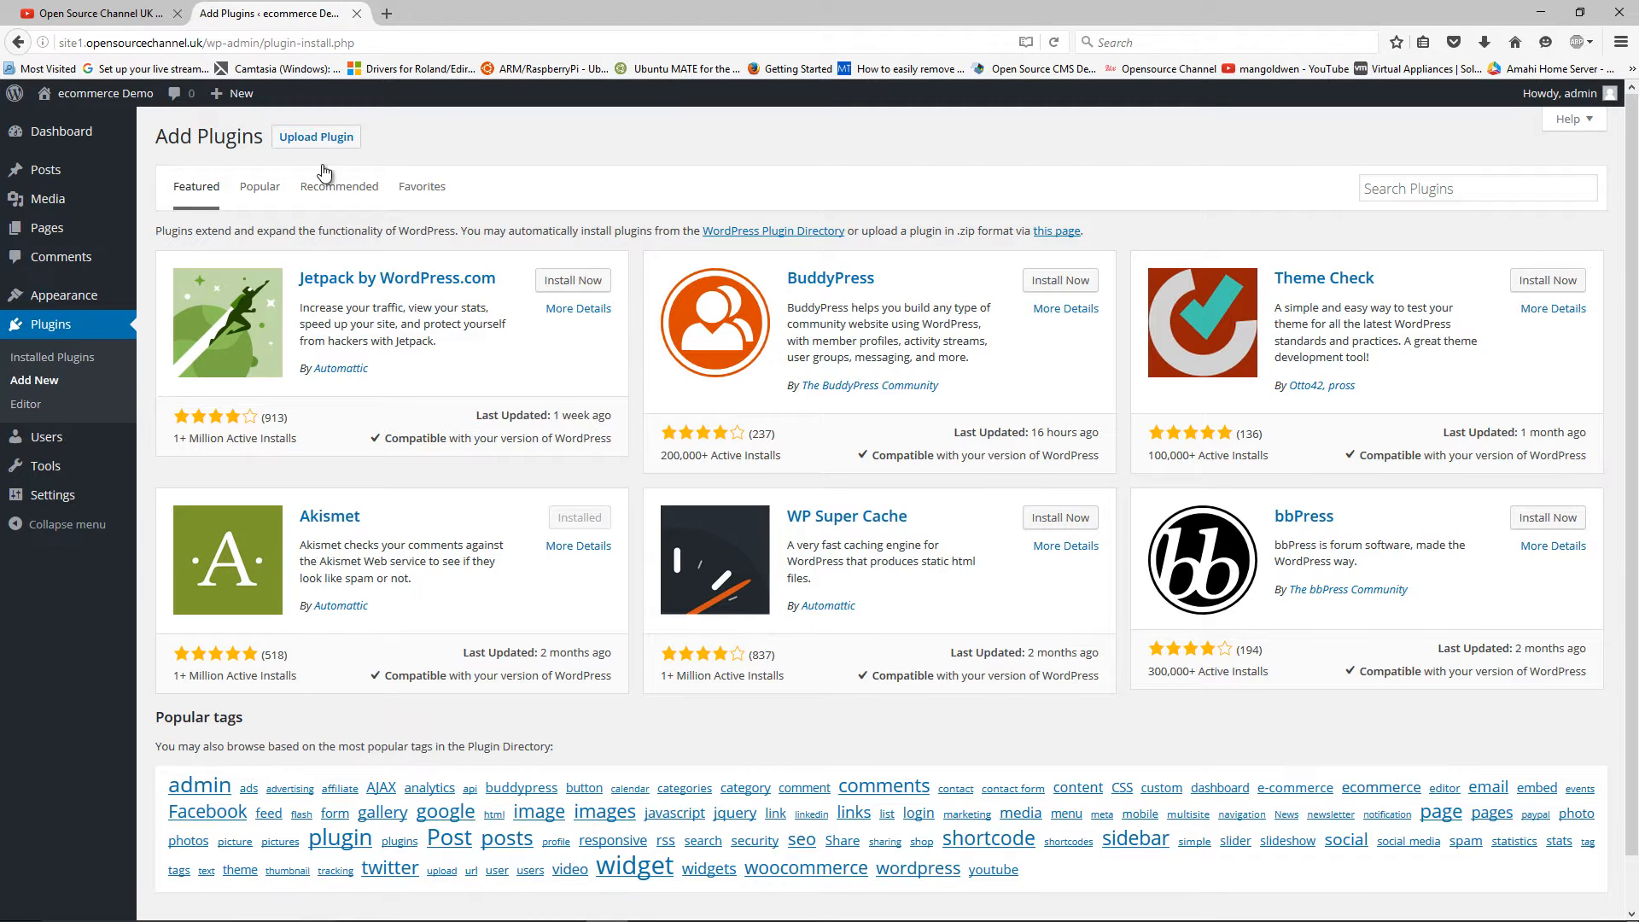
pyautogui.click(1451, 190)
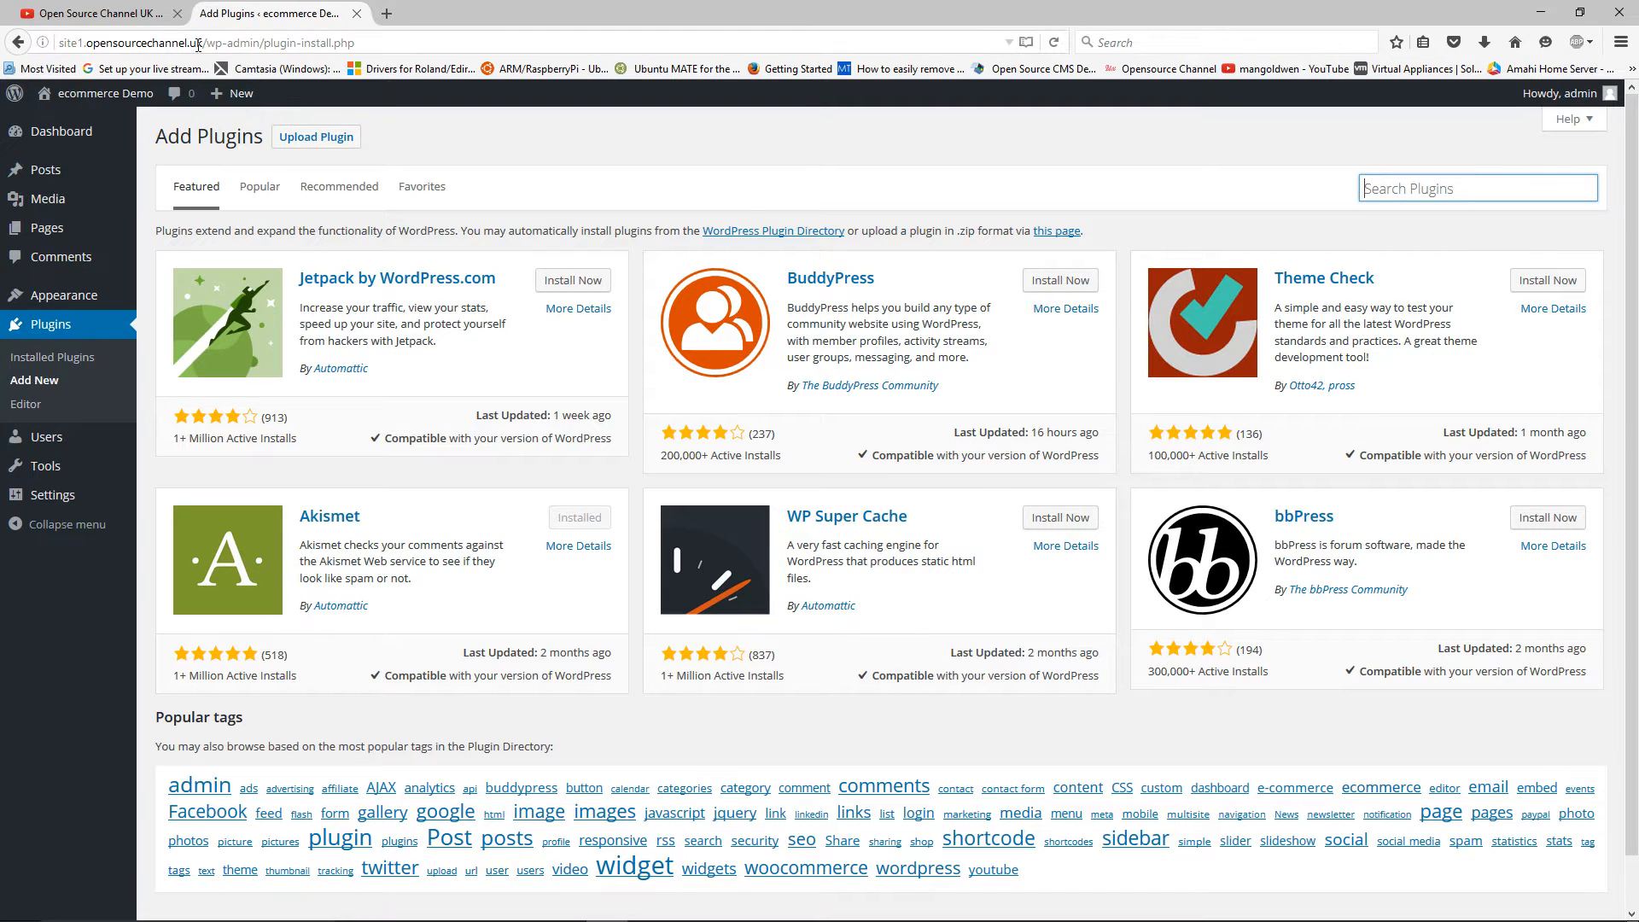
# Copy the site's domain from the browser address bar.
pyautogui.moveTo(201, 43); pyautogui.dragTo(58, 42)
pyautogui.rightClick(101, 43)
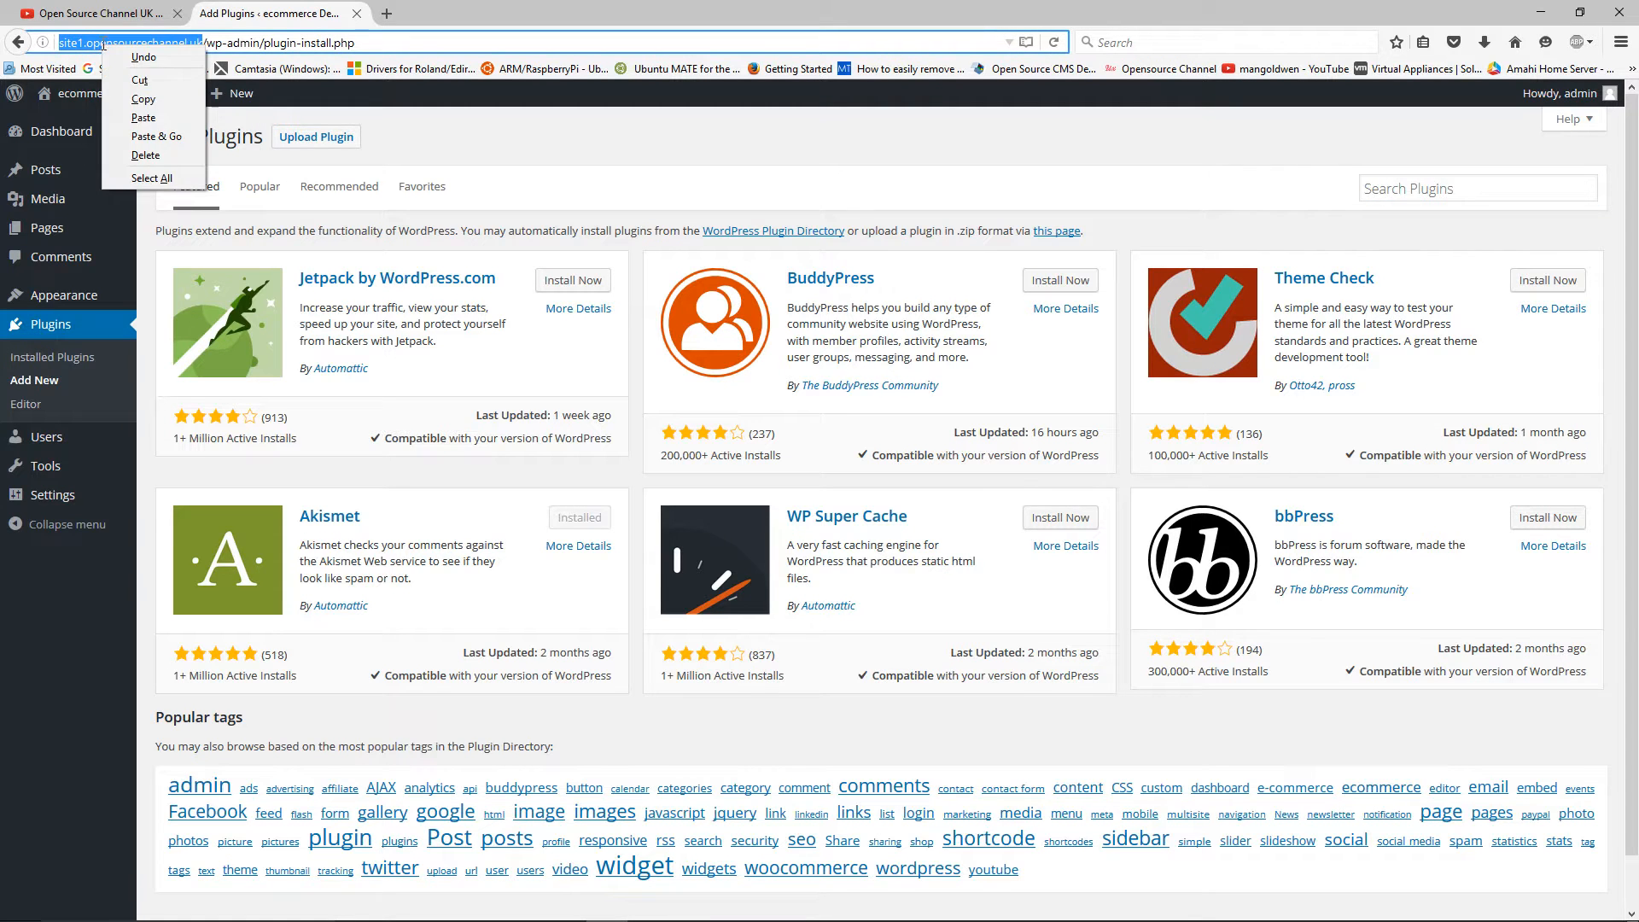
pyautogui.click(144, 103)
pyautogui.moveTo(147, 109)
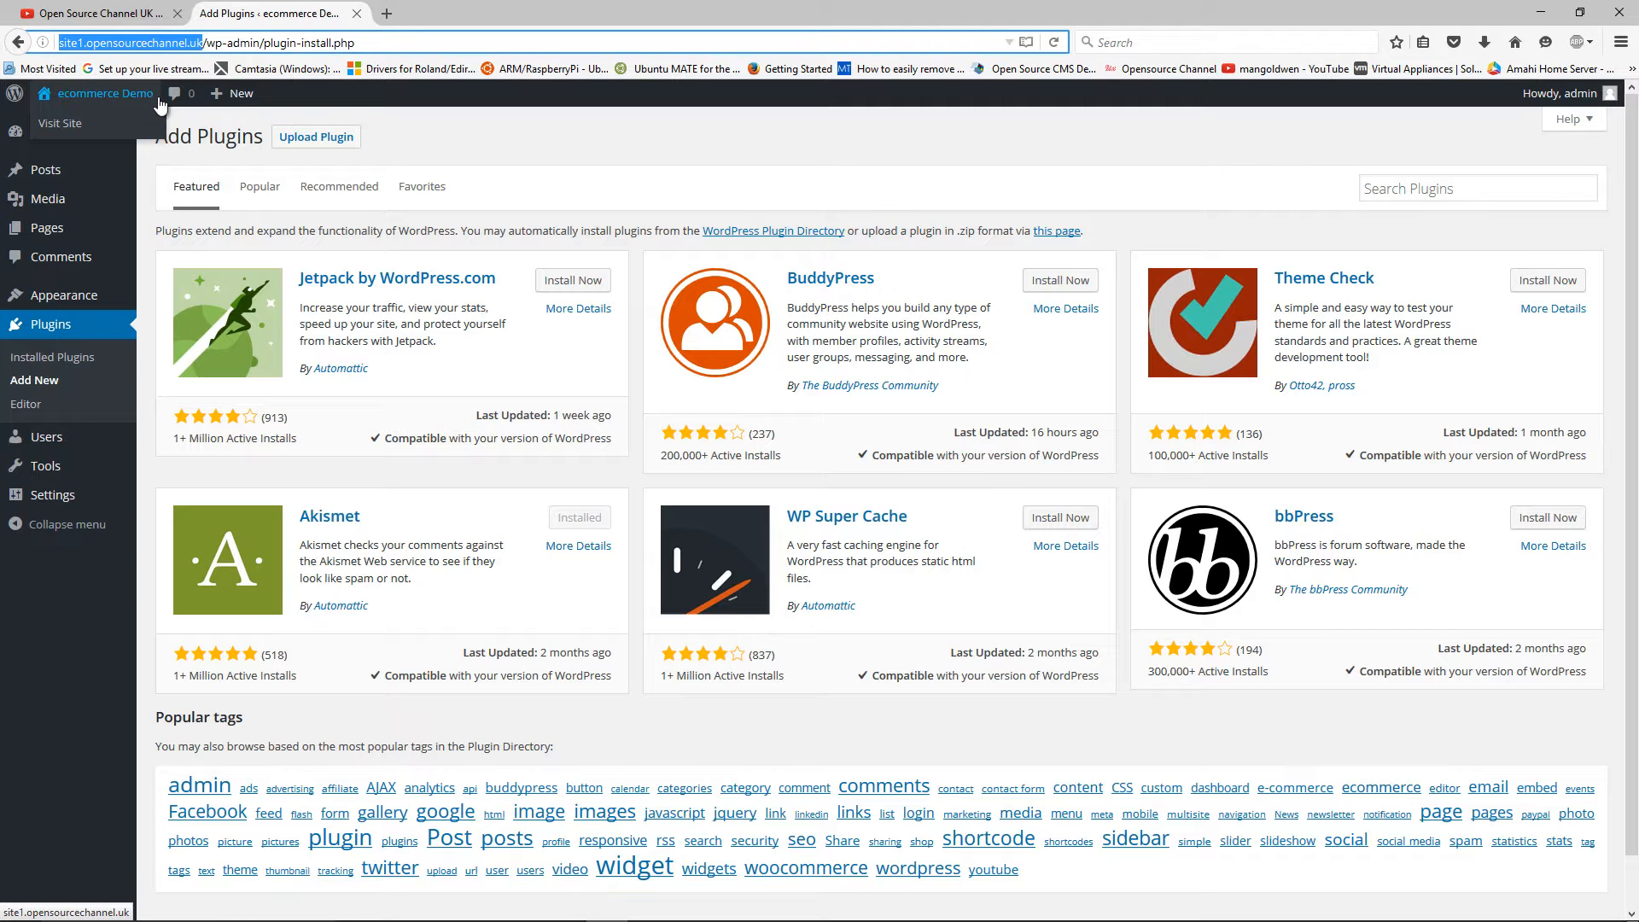
# Open a new private browsing window from the Firefox menu.
pyautogui.rightClick(1156, 8)
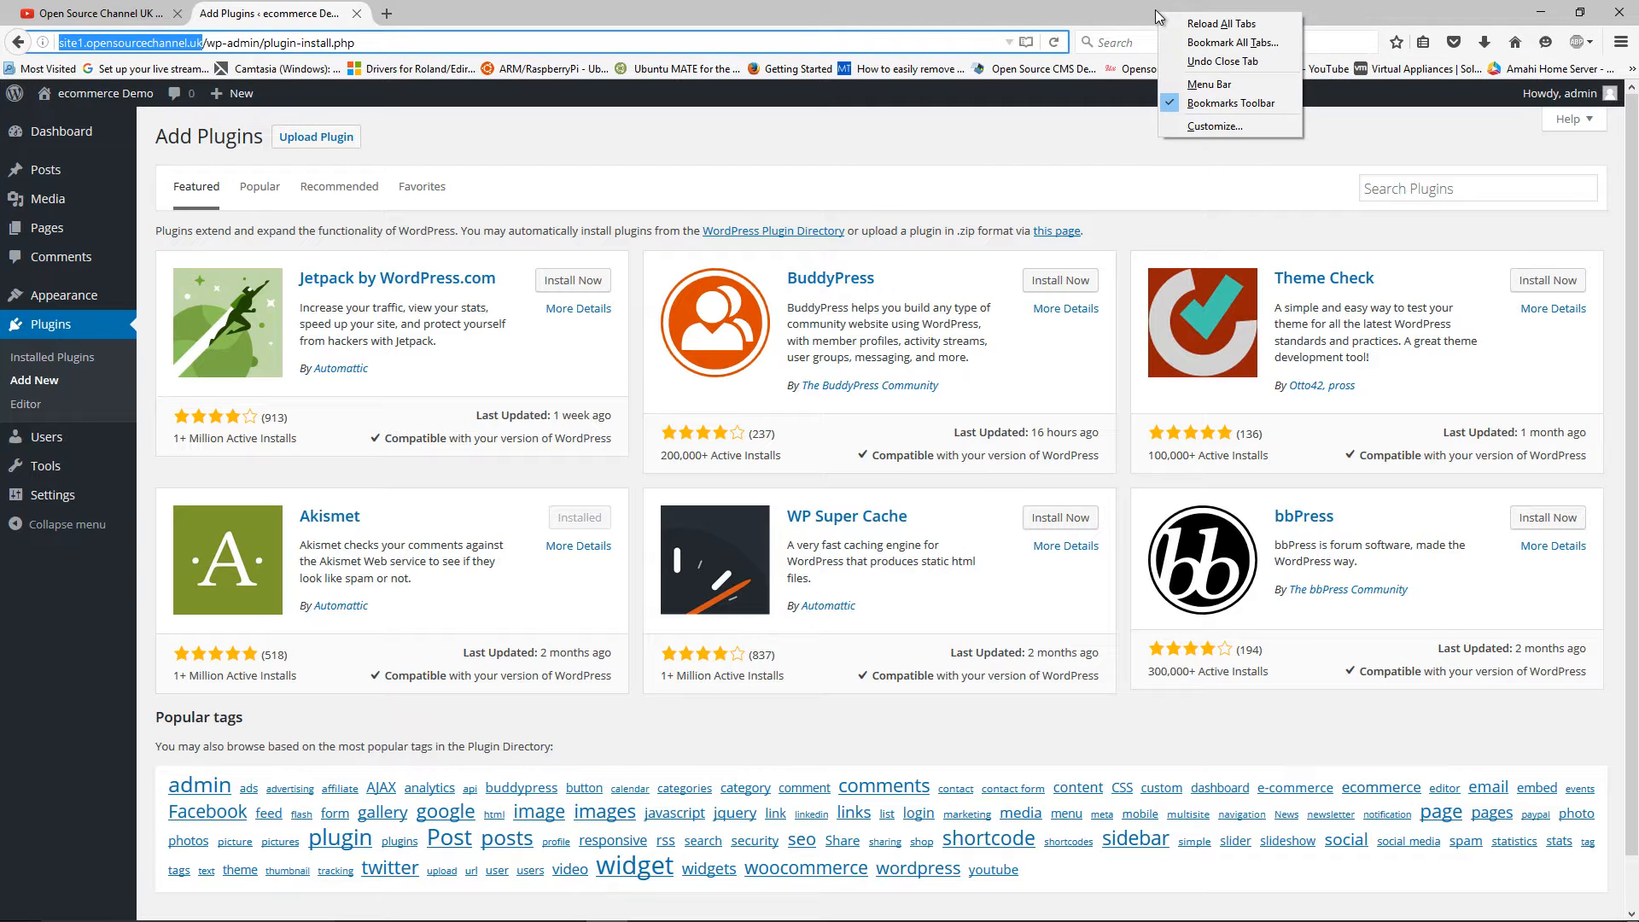
pyautogui.click(1620, 45)
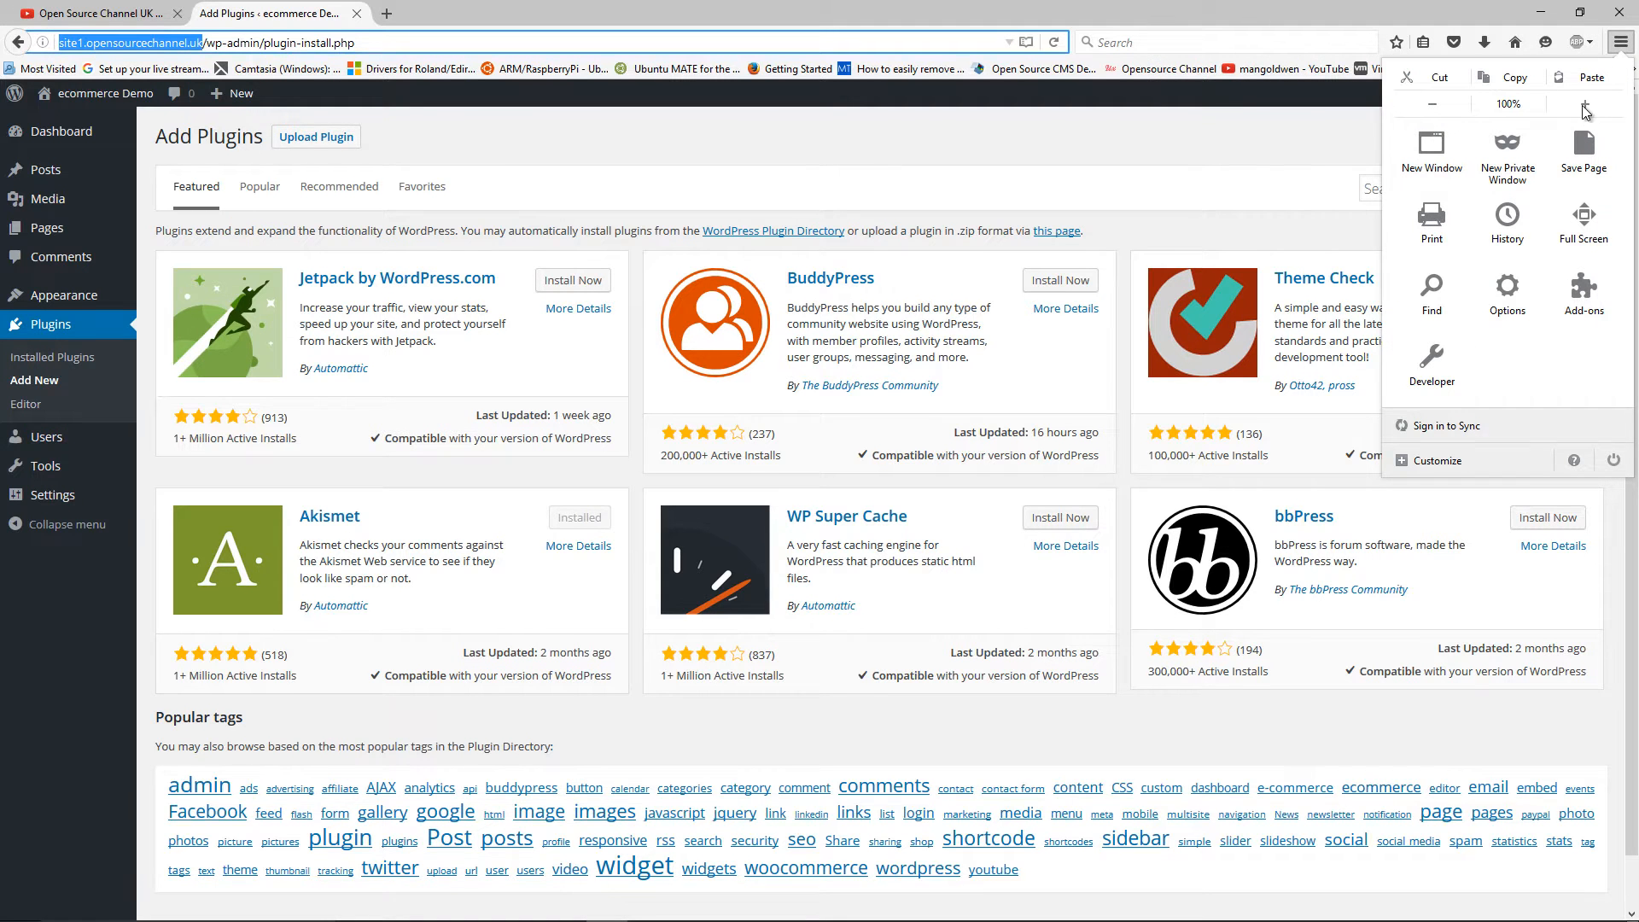
pyautogui.click(1517, 158)
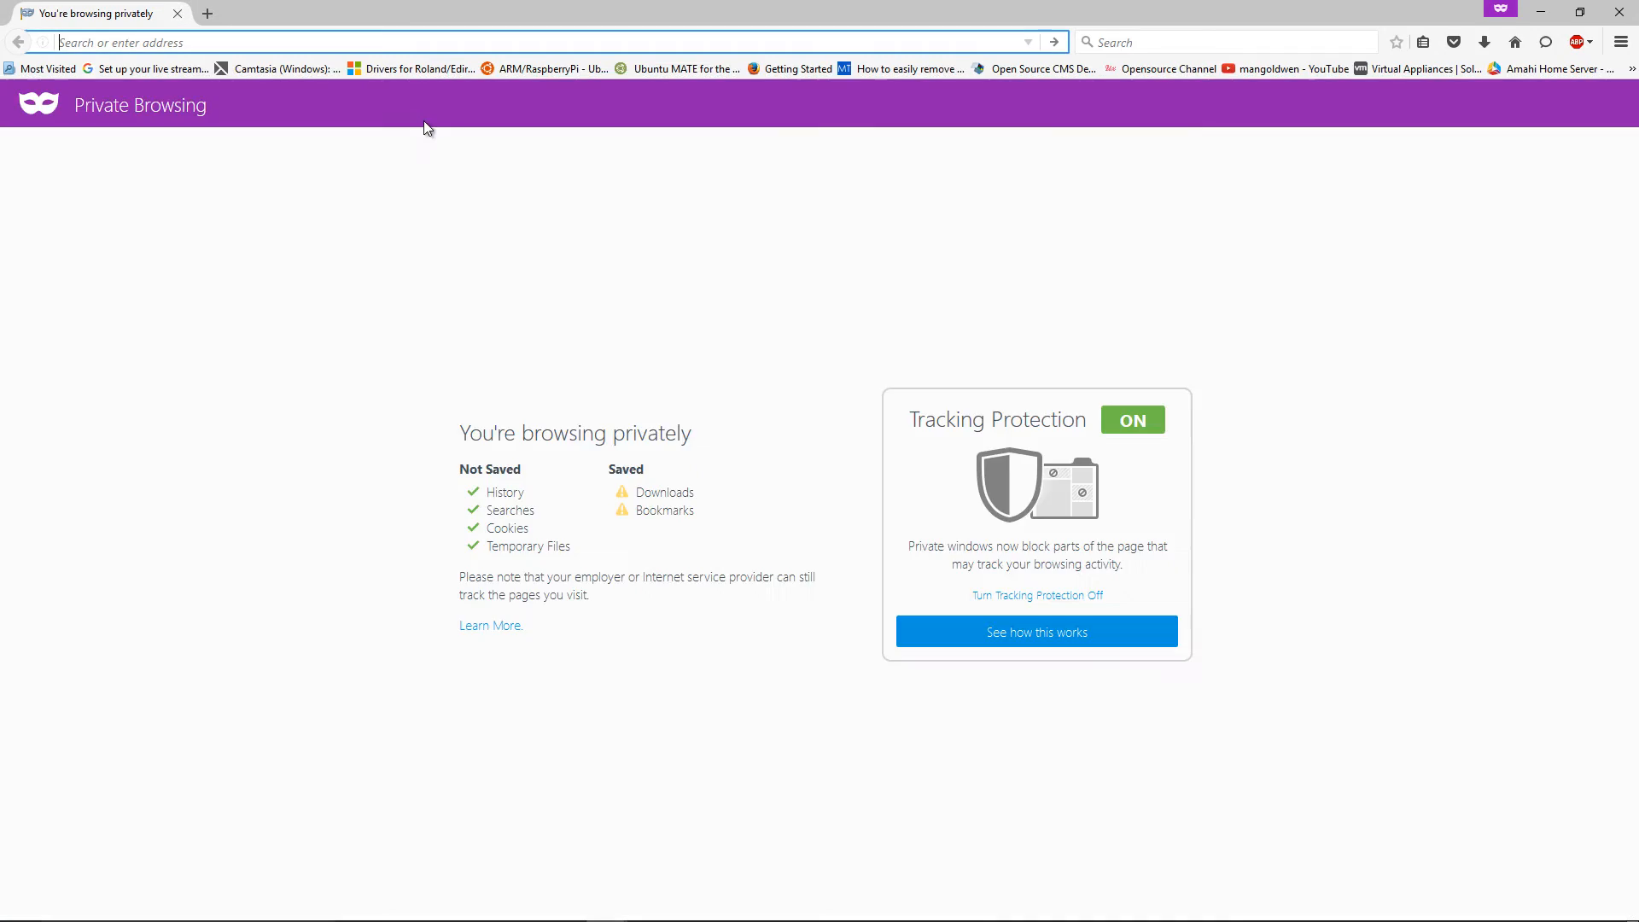
# Paste the copied domain into the private window and load the site's front page.
pyautogui.rightClick(453, 35)
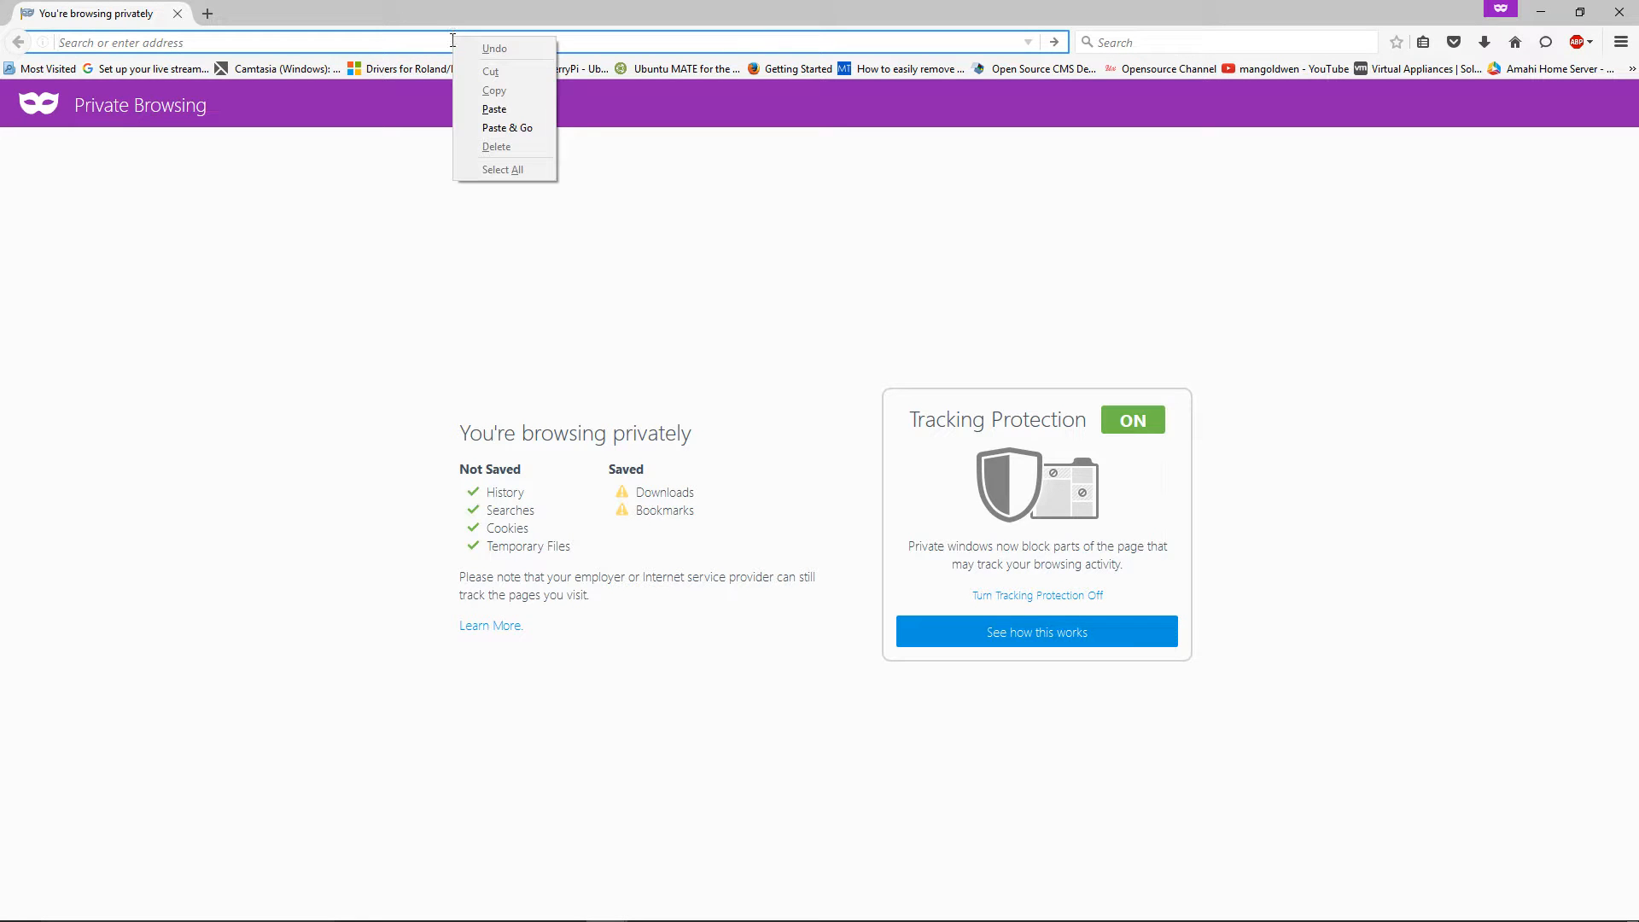
pyautogui.click(504, 107)
pyautogui.press('Return')
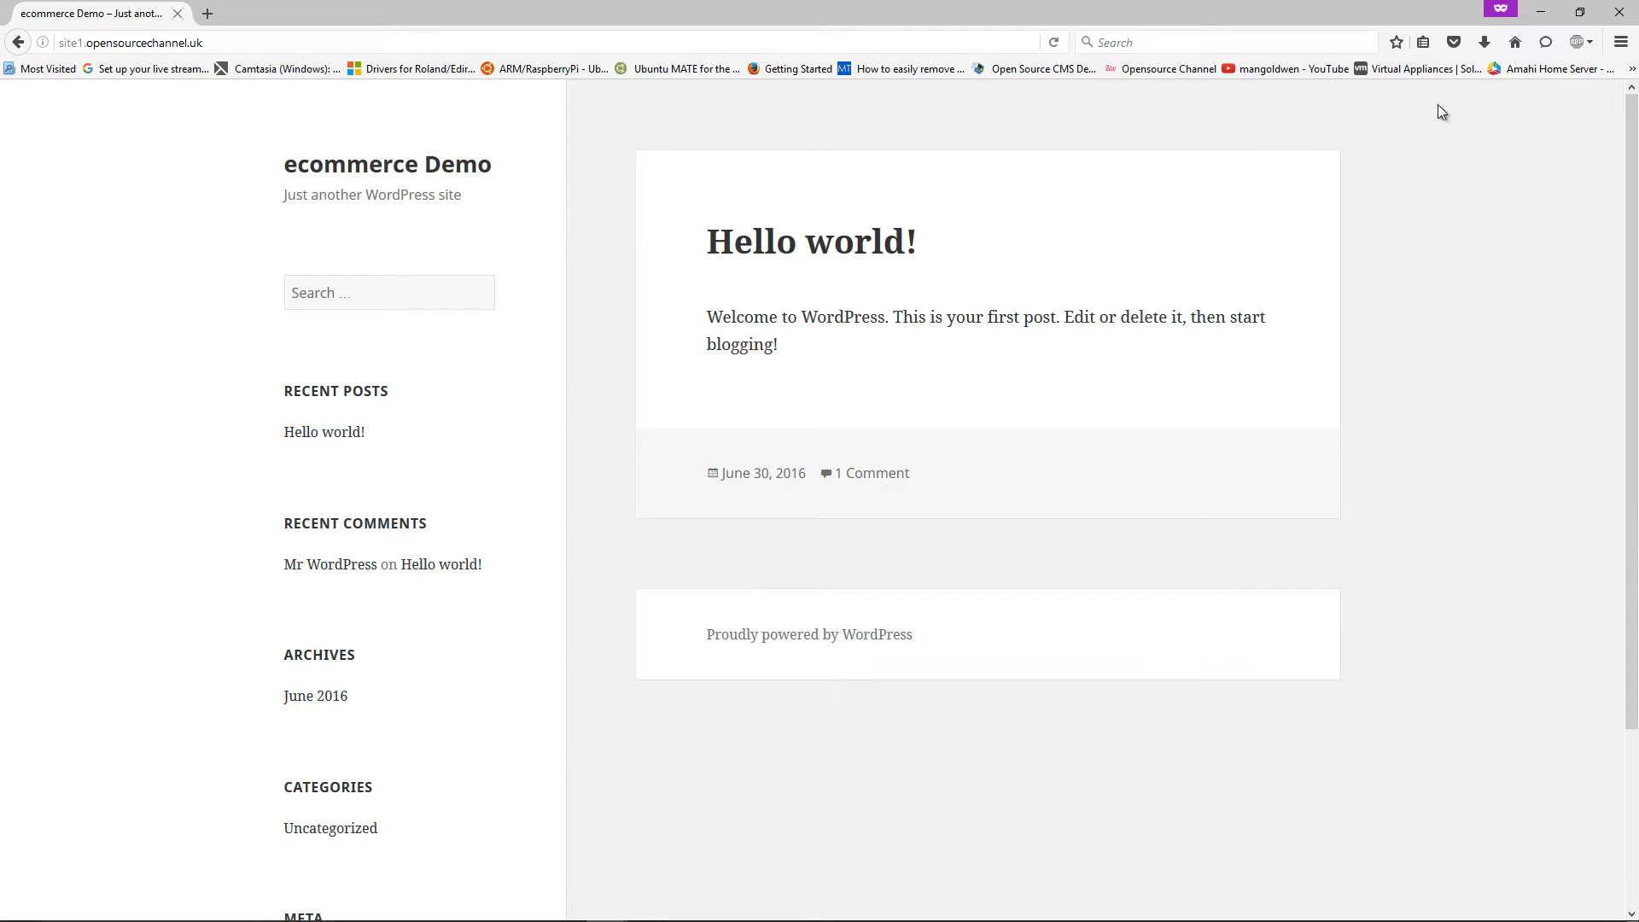
# Go to the site's /wp-admin login page and fill in the saved admin credentials.
pyautogui.click(284, 43)
pyautogui.click(285, 47)
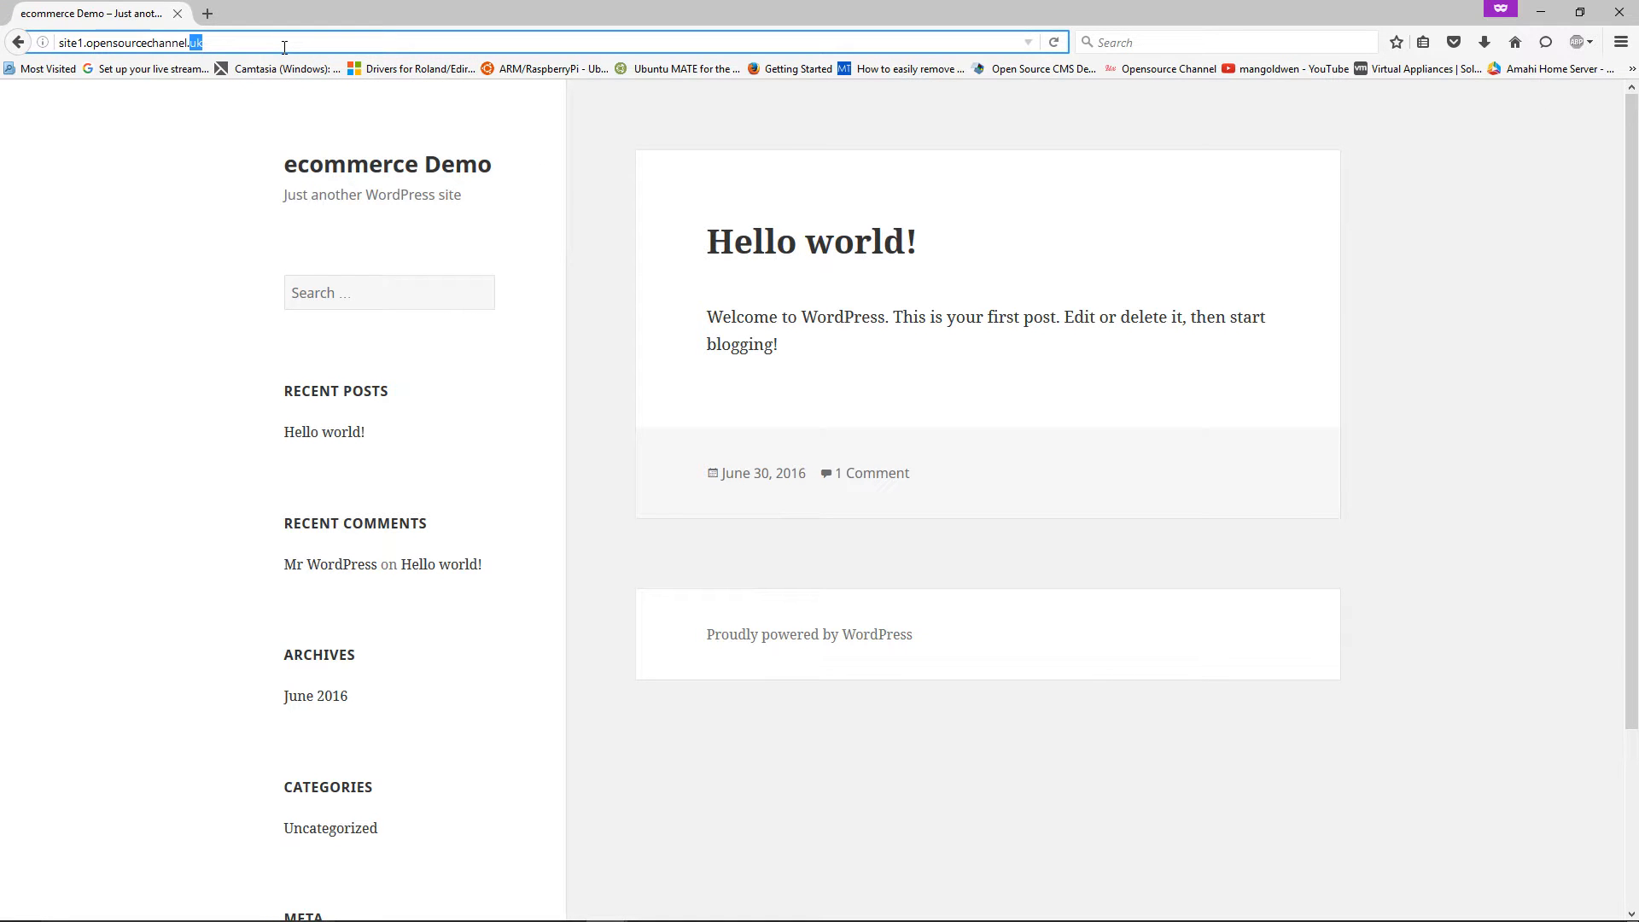
pyautogui.write('/wp')
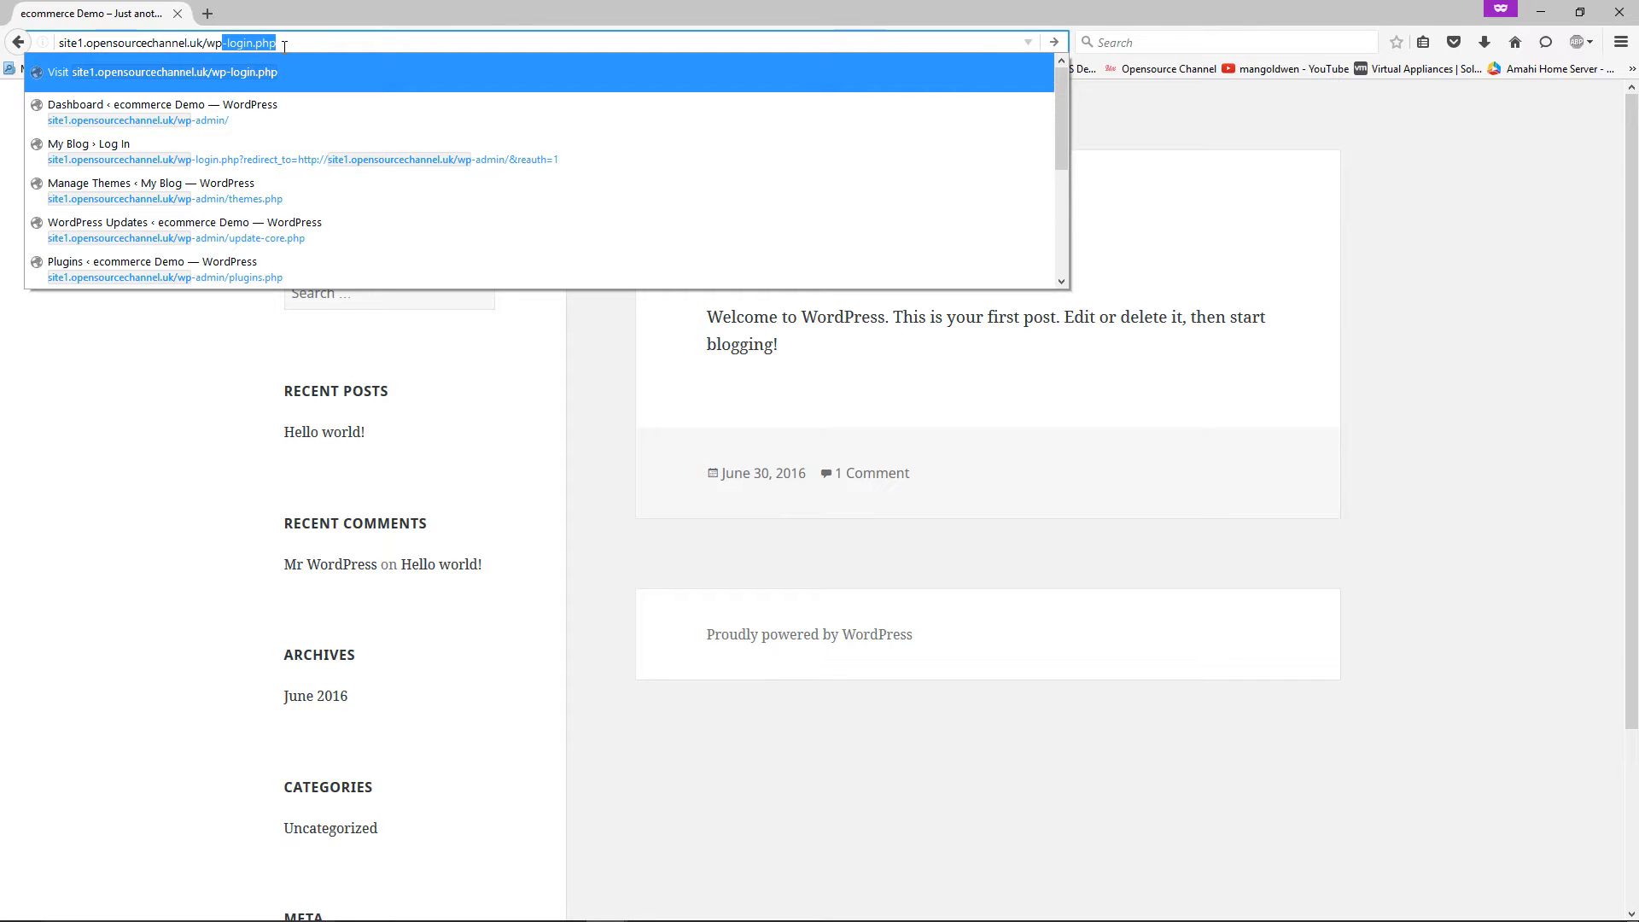
pyautogui.write('-admin')
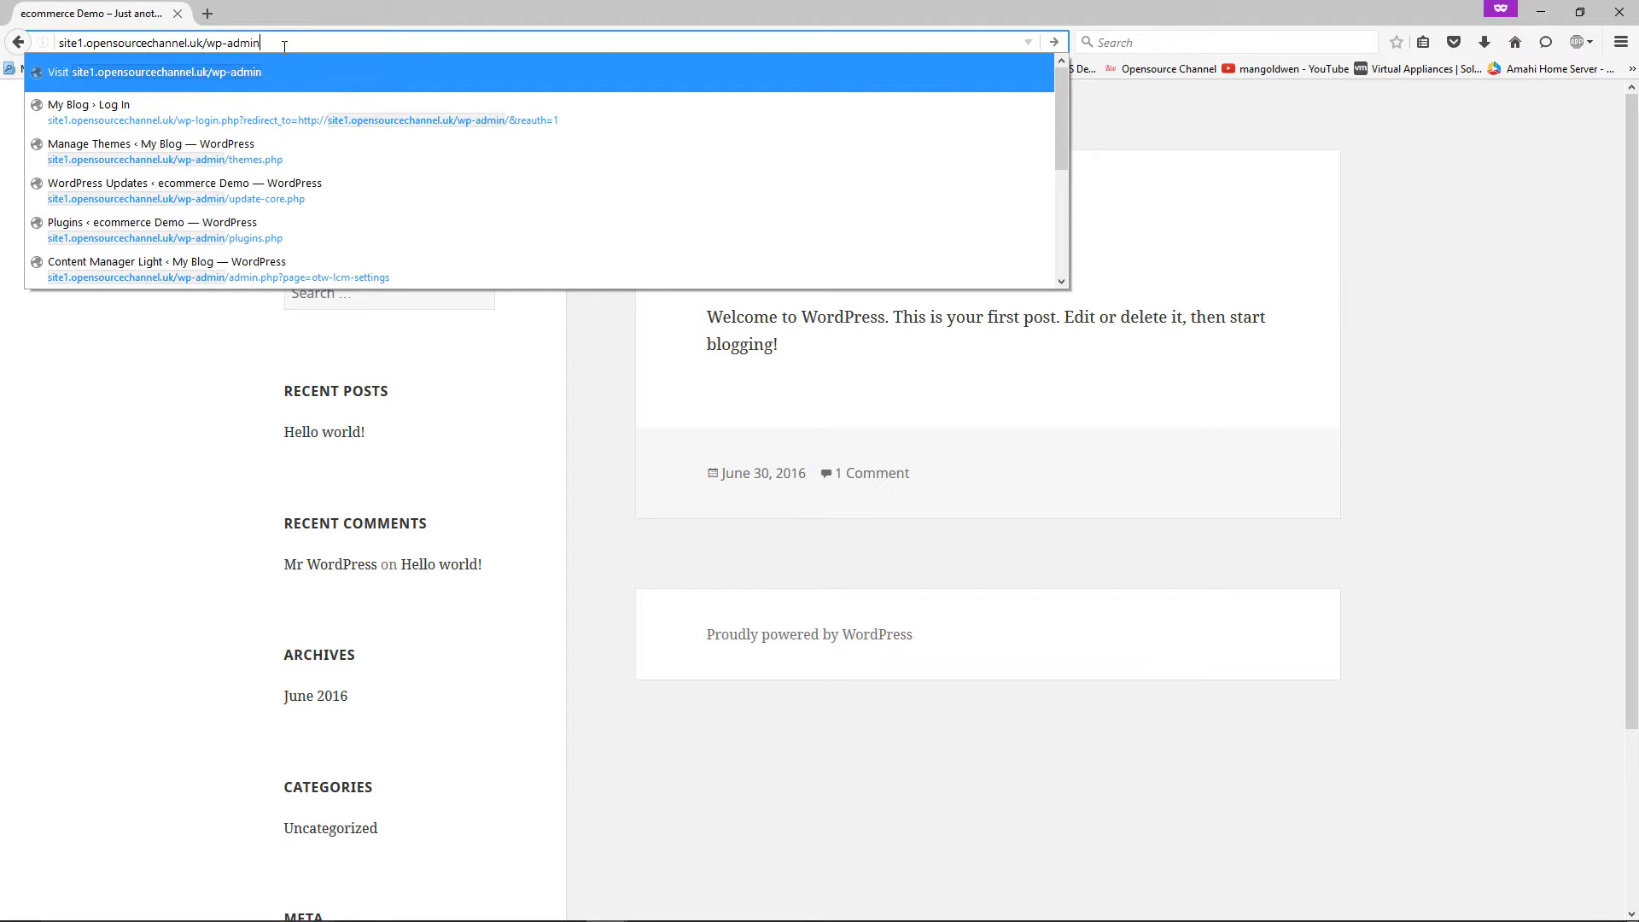
pyautogui.press('Return')
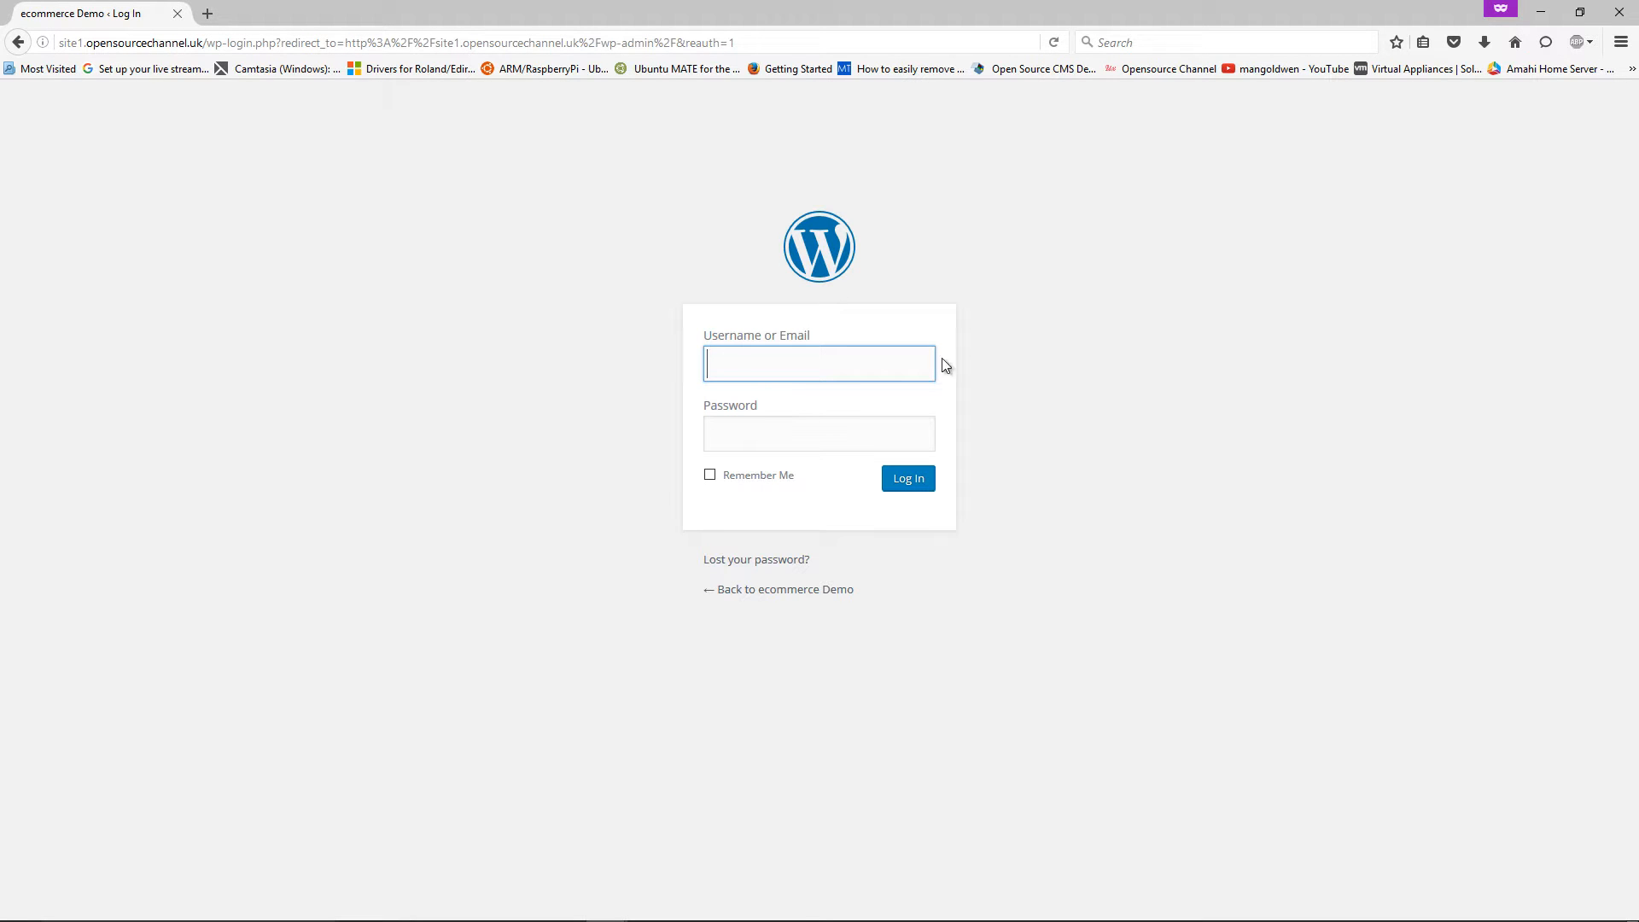
pyautogui.click(764, 366)
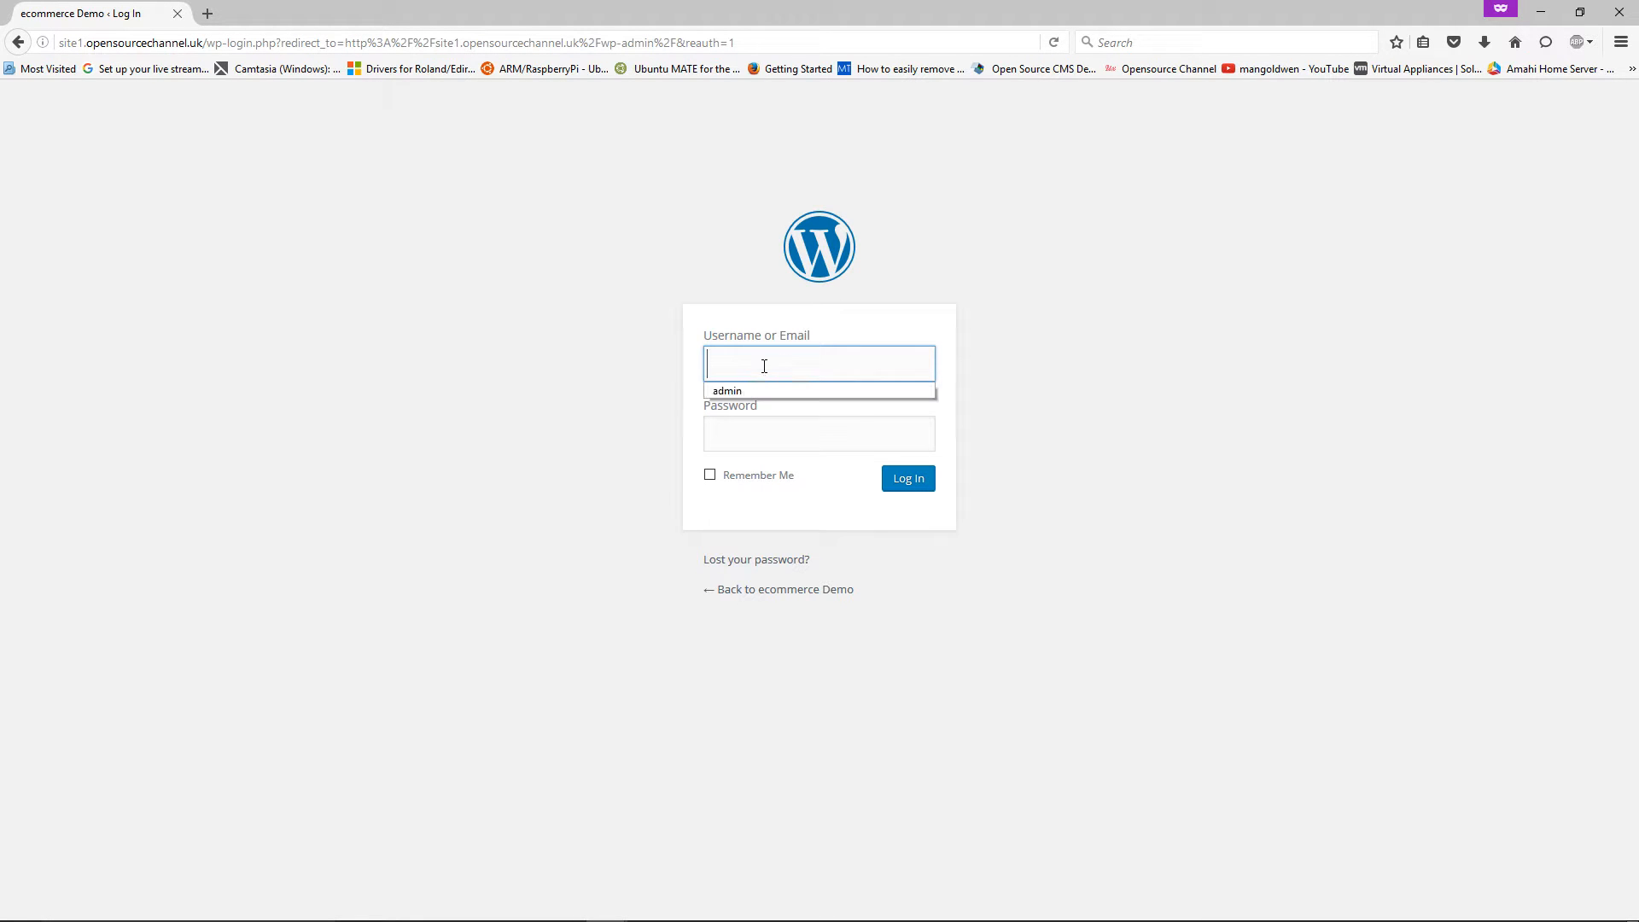
pyautogui.click(762, 395)
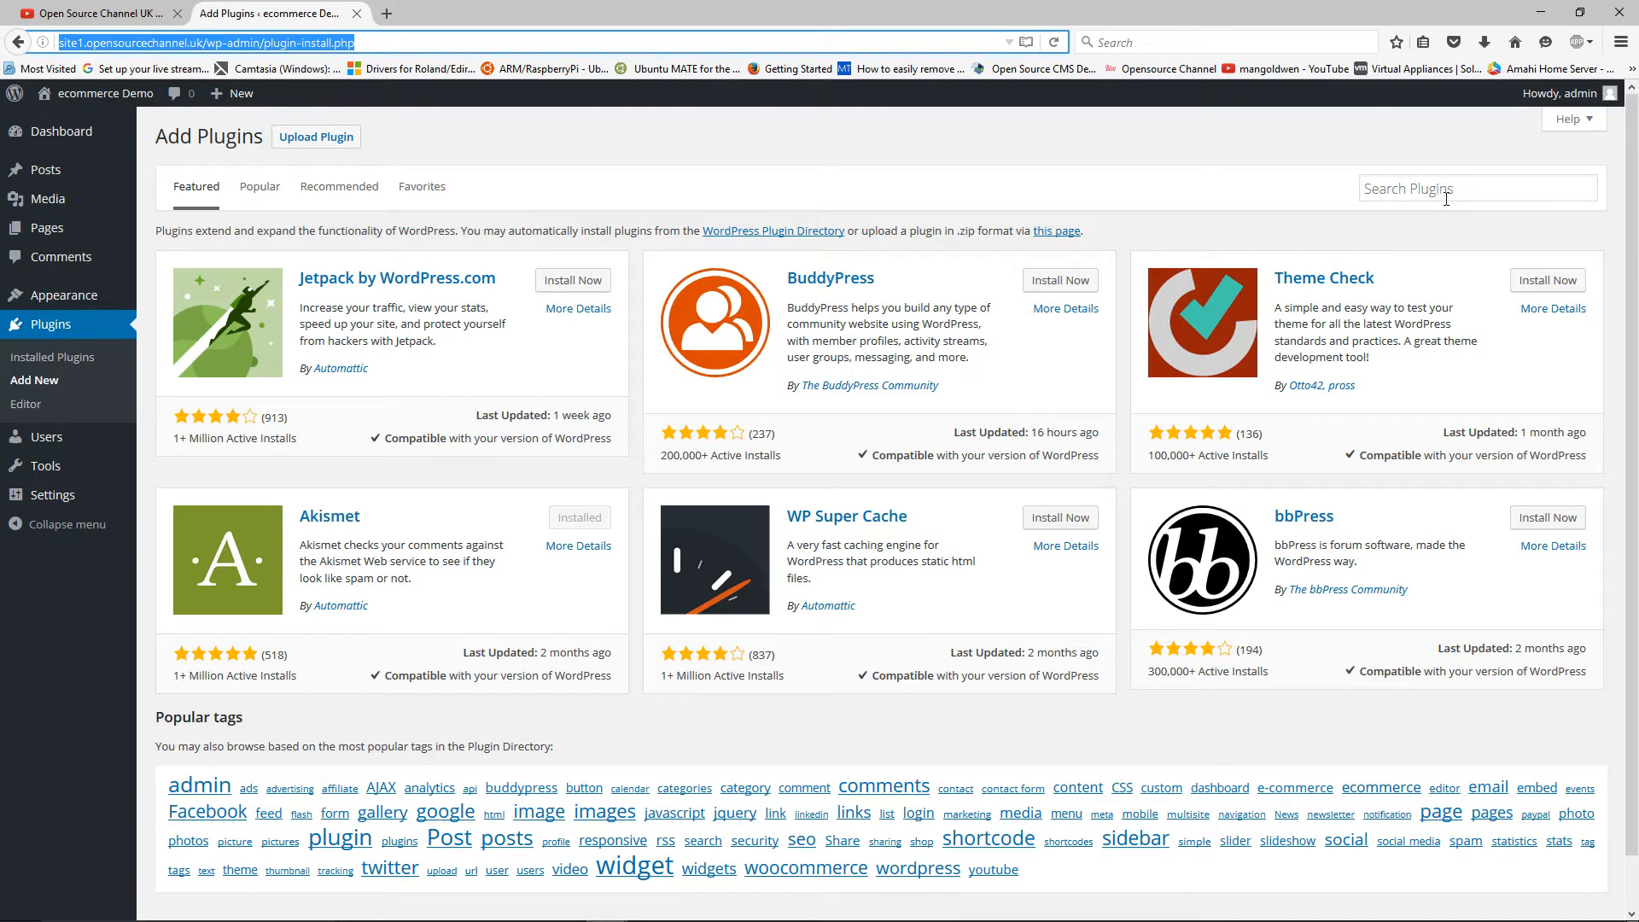
# Search Add Plugins for 'google authenticator', then install and activate the Google Authenticator plugin.
pyautogui.click(1446, 195)
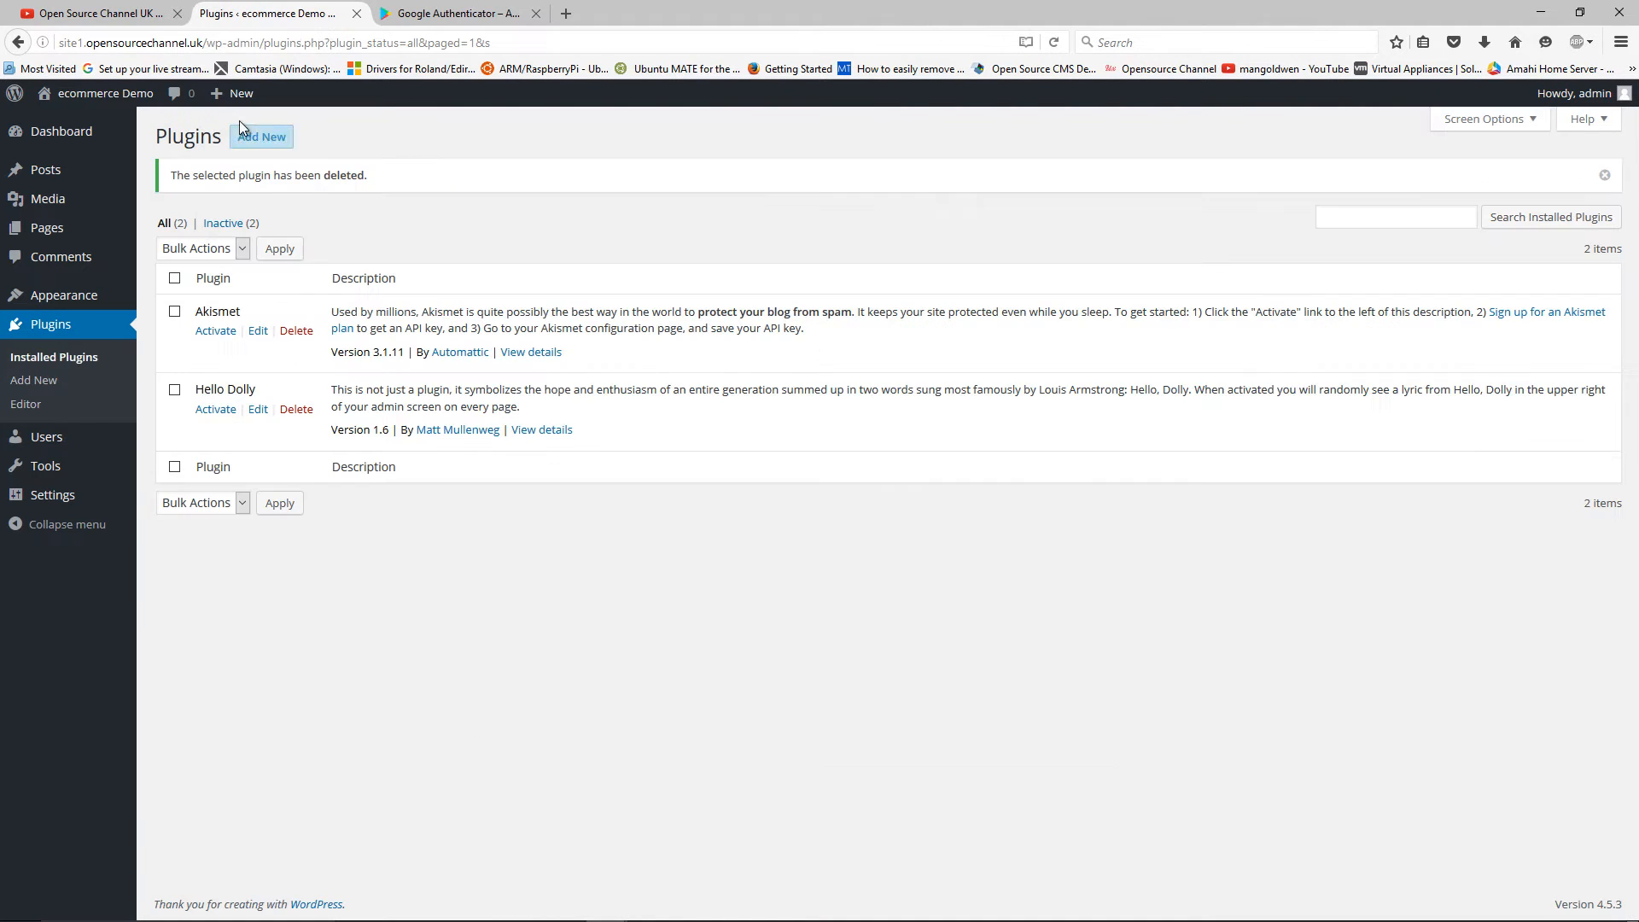
pyautogui.click(261, 137)
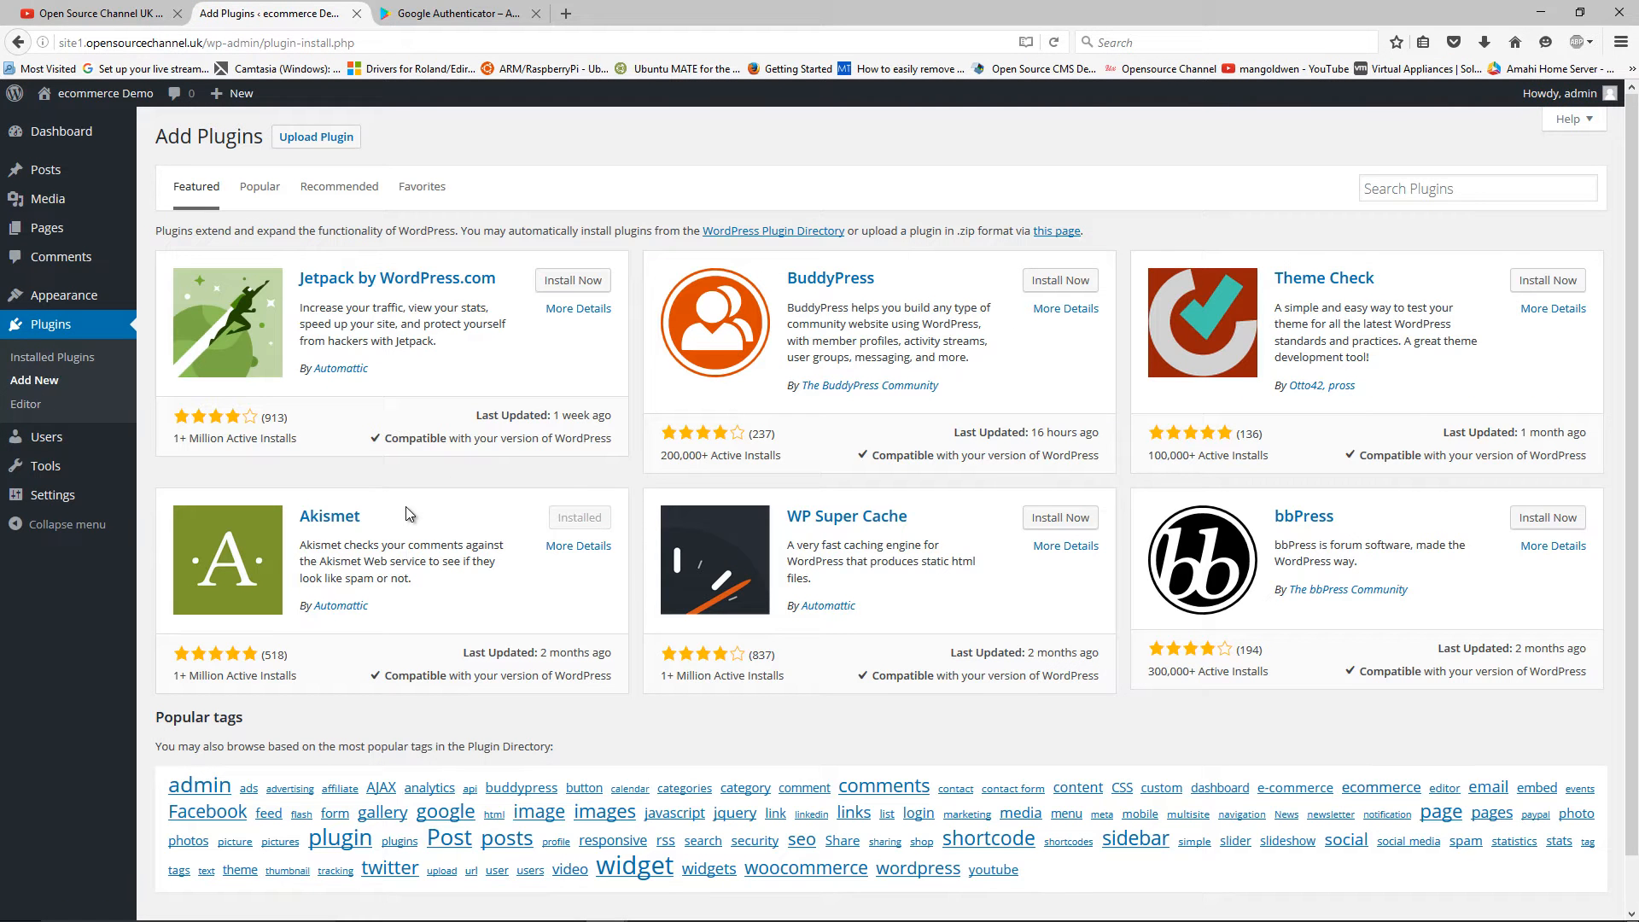
pyautogui.click(1508, 196)
pyautogui.write('googl')
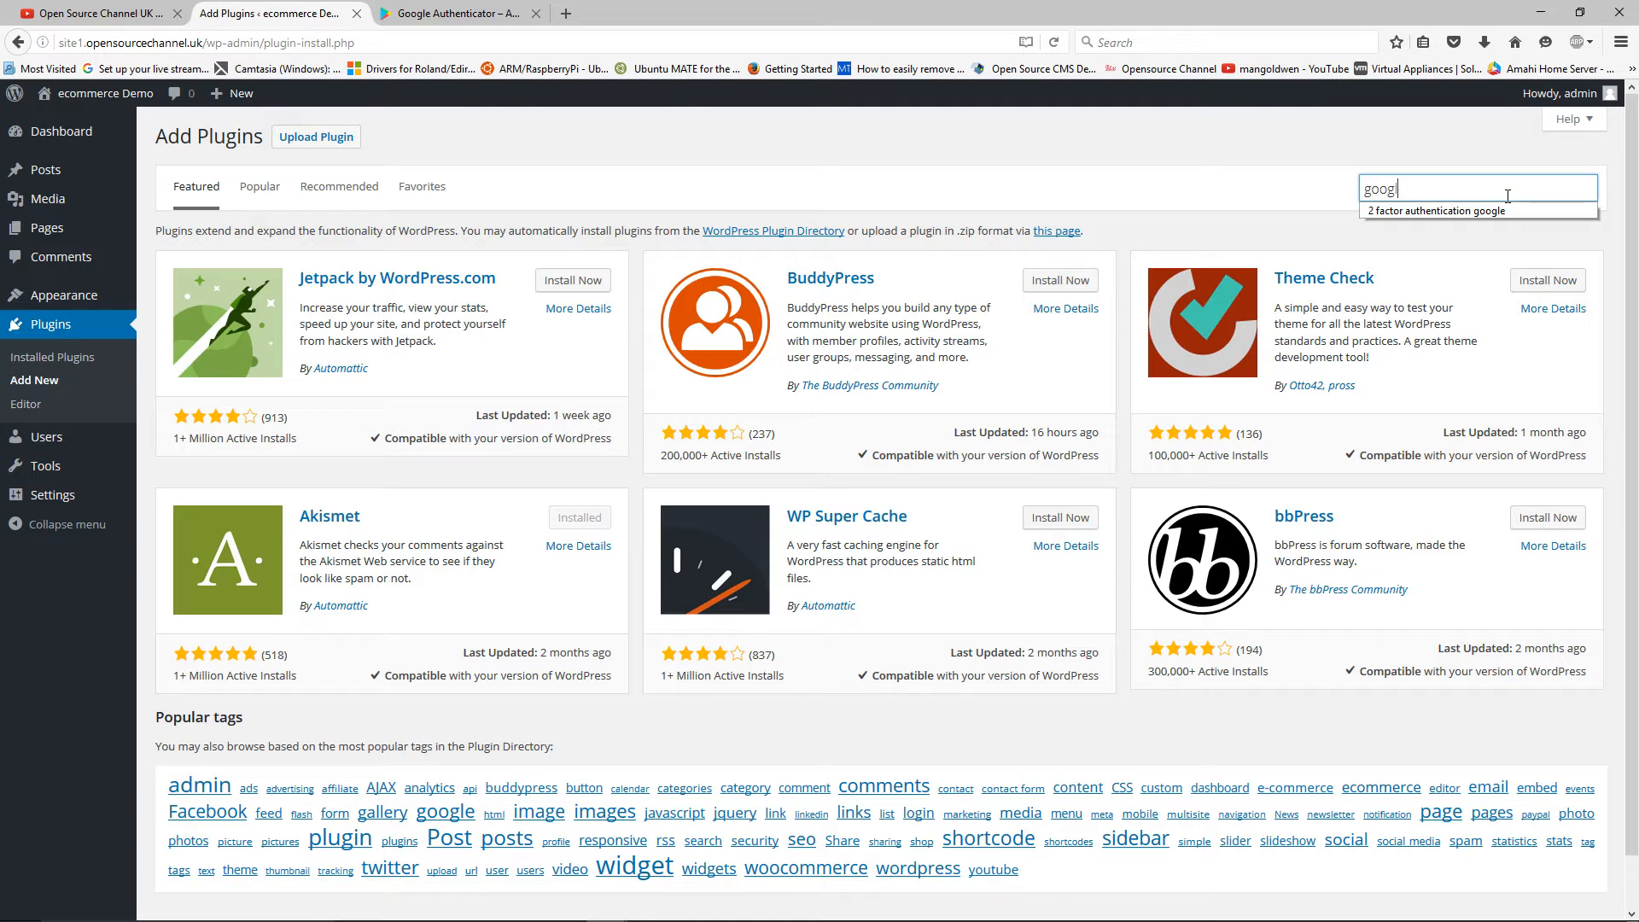
pyautogui.write('e authenticator')
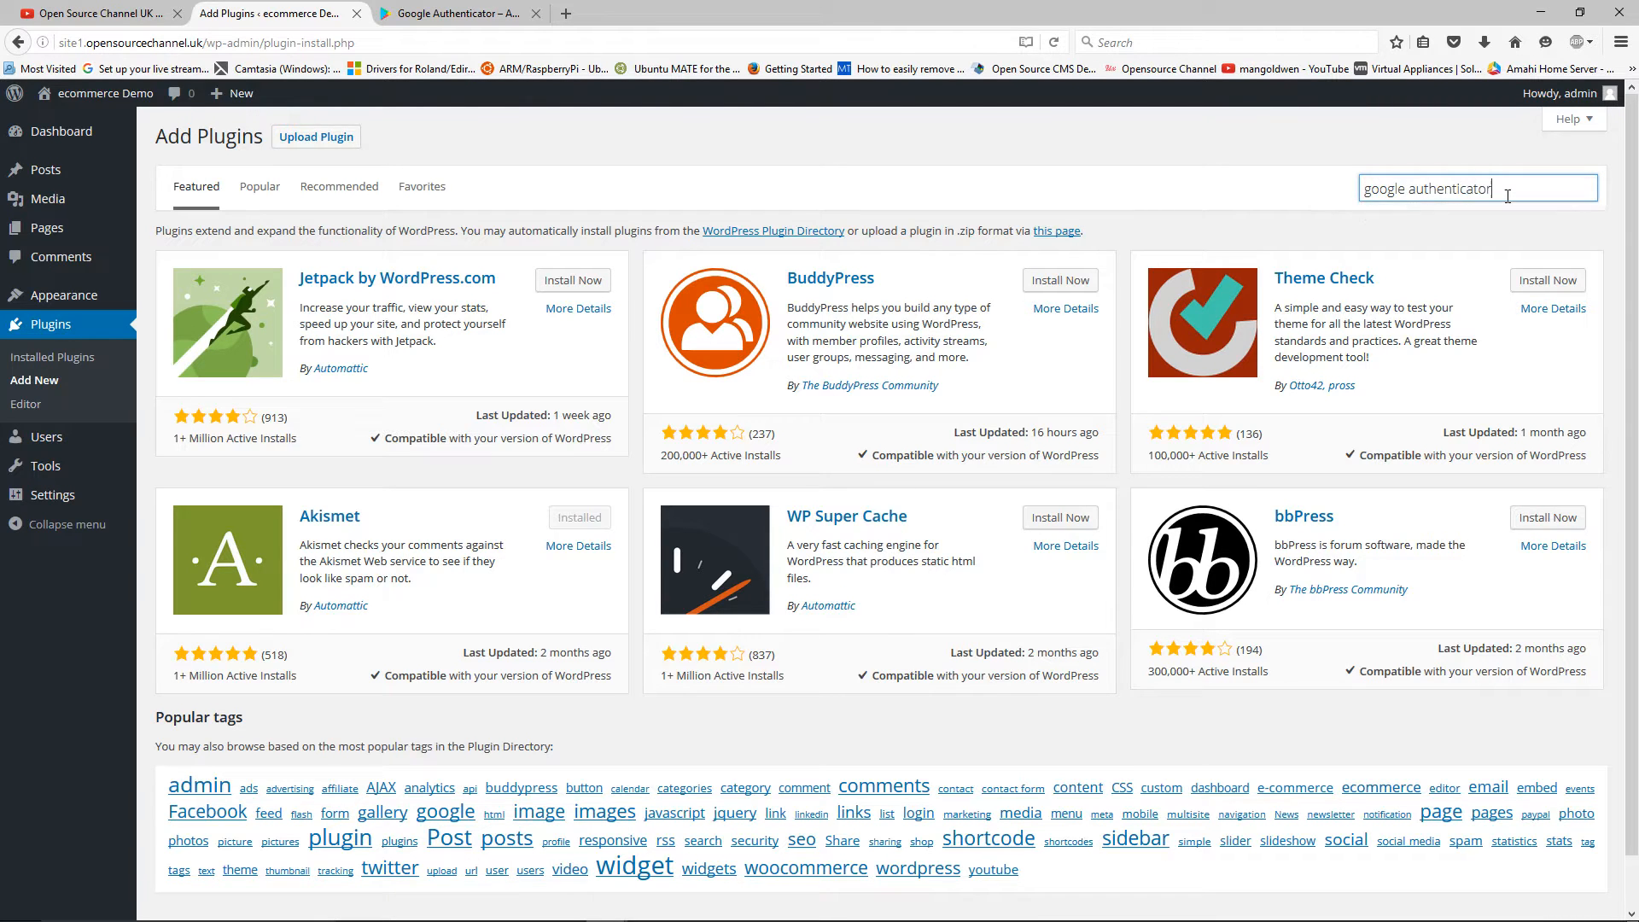
pyautogui.press('Return')
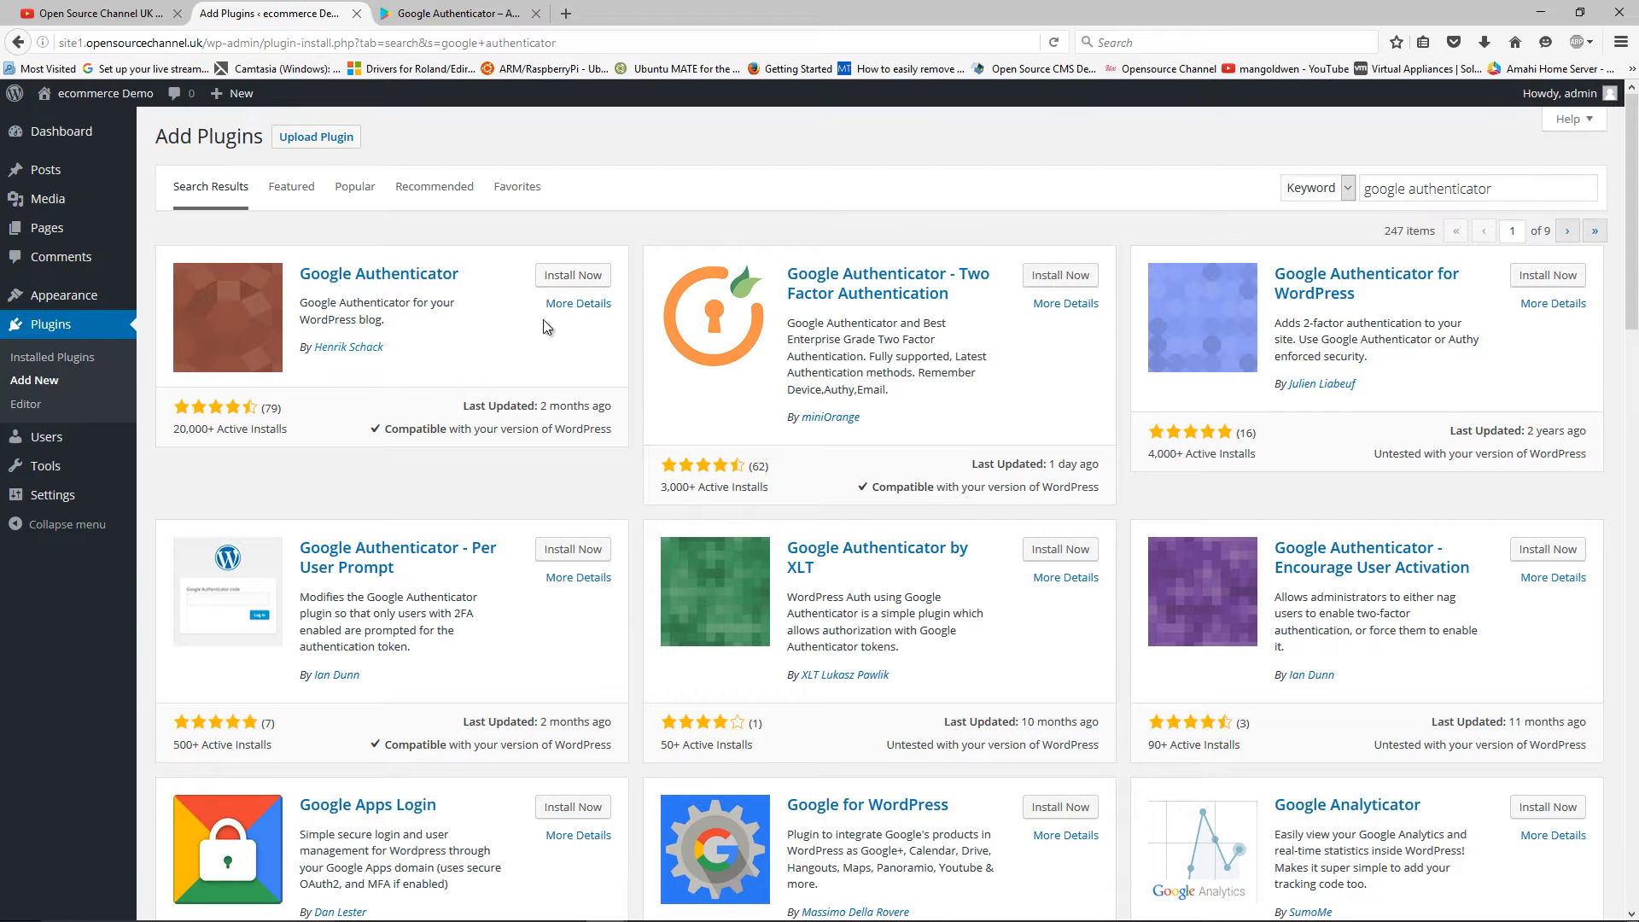
pyautogui.click(559, 274)
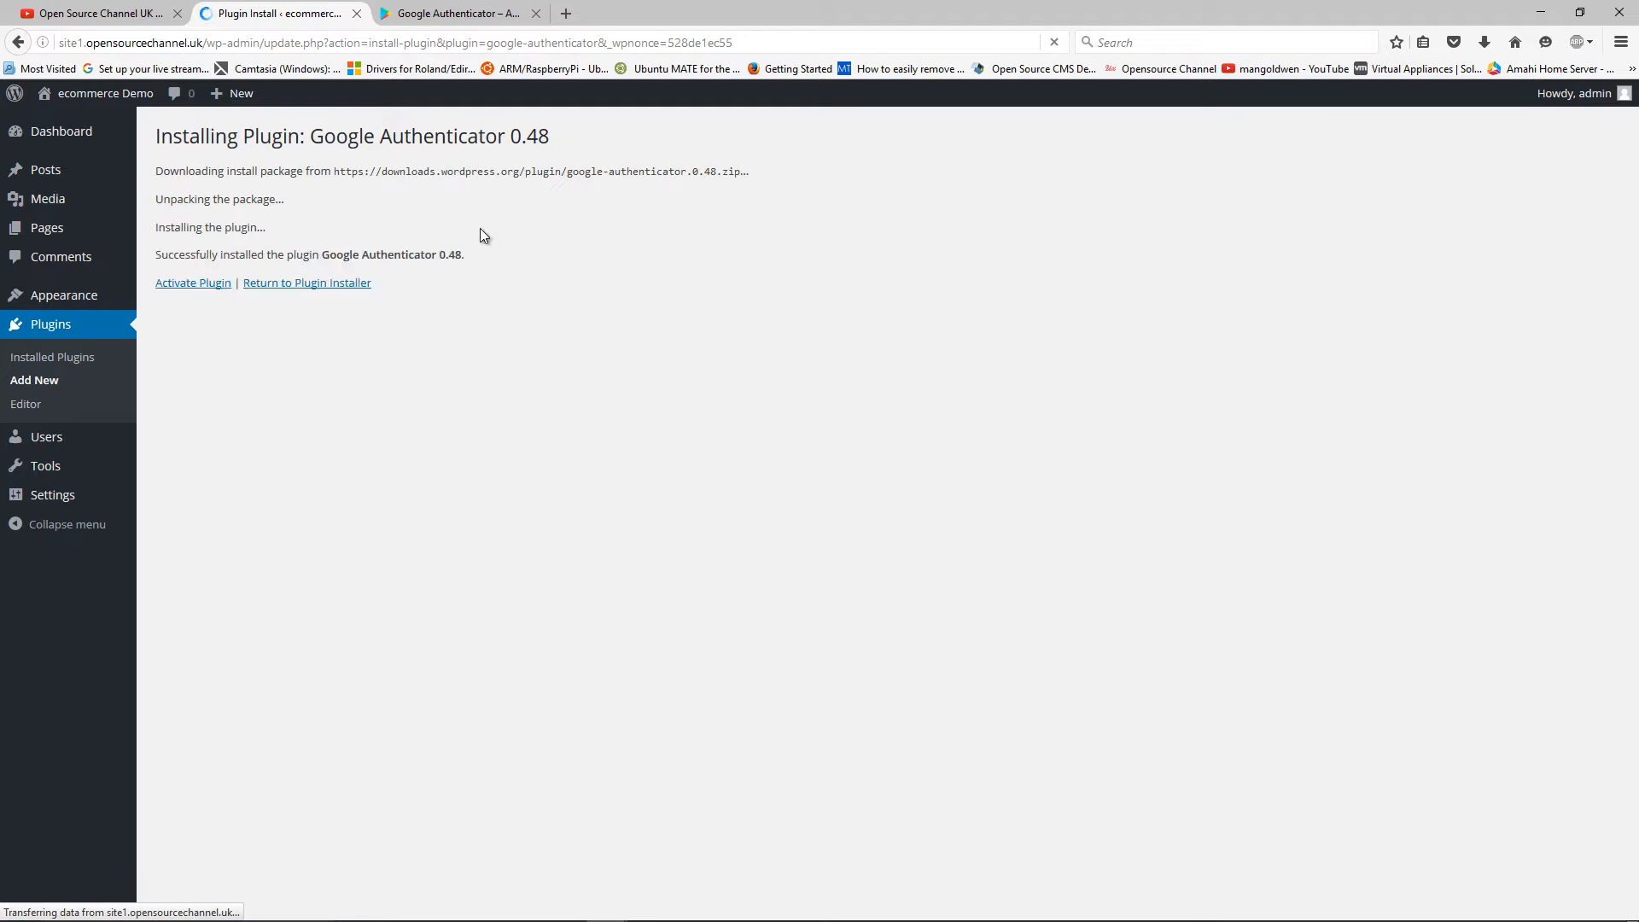
pyautogui.click(175, 284)
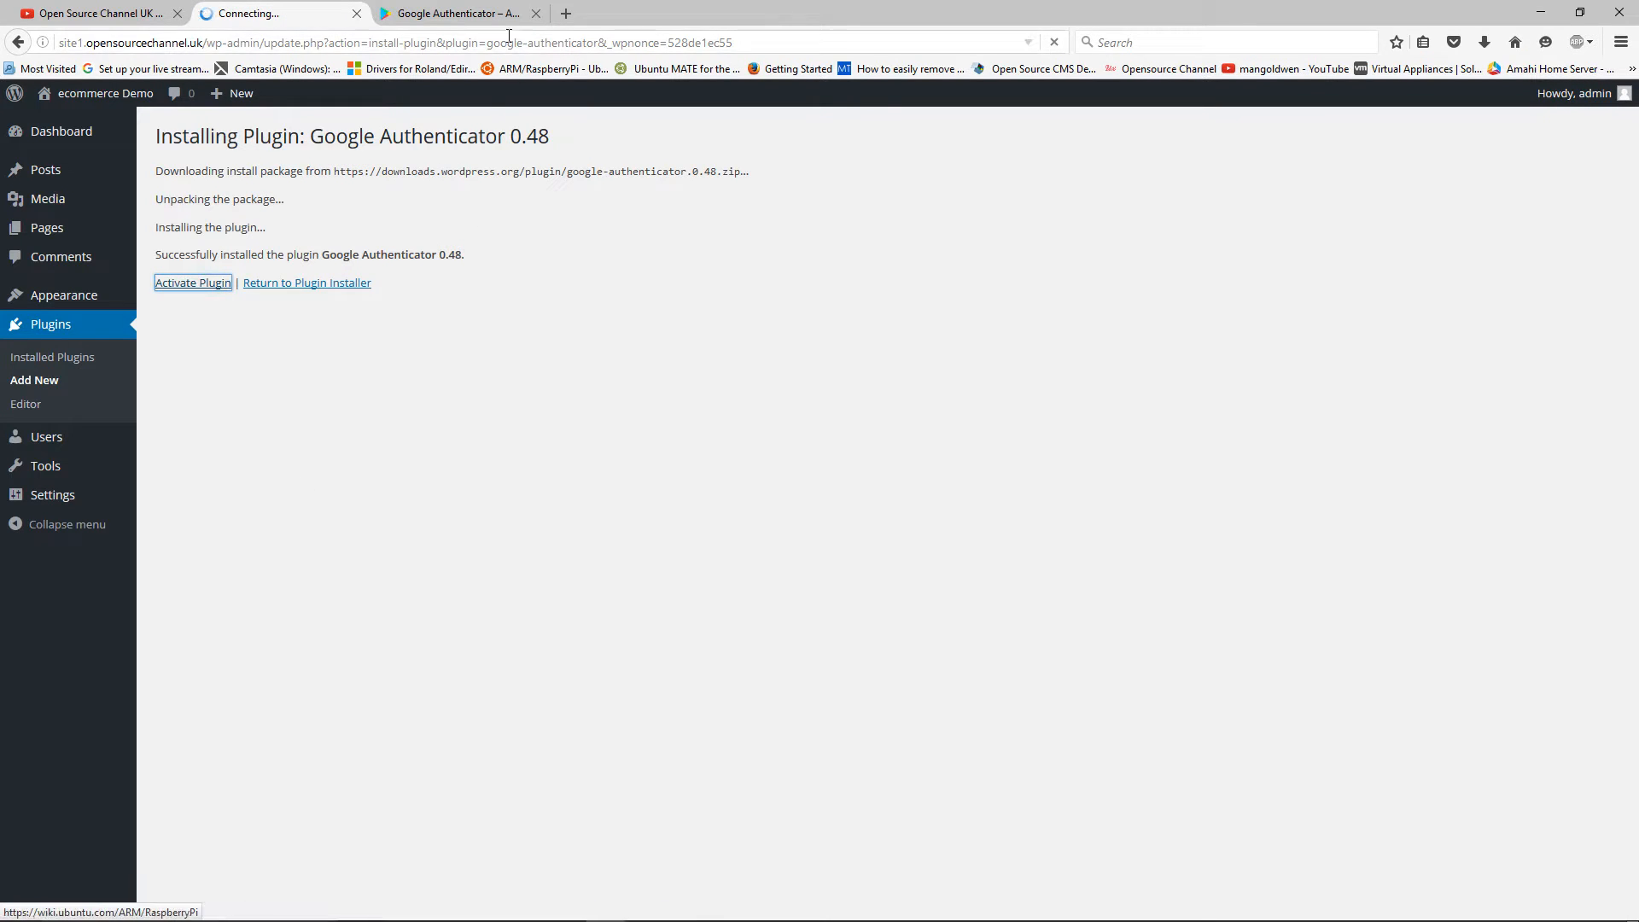
# Browse the Authenticator app's Play Store screenshots, then return to the WordPress Plugins tab.
pyautogui.click(452, 13)
pyautogui.scroll(2, 411, 356)
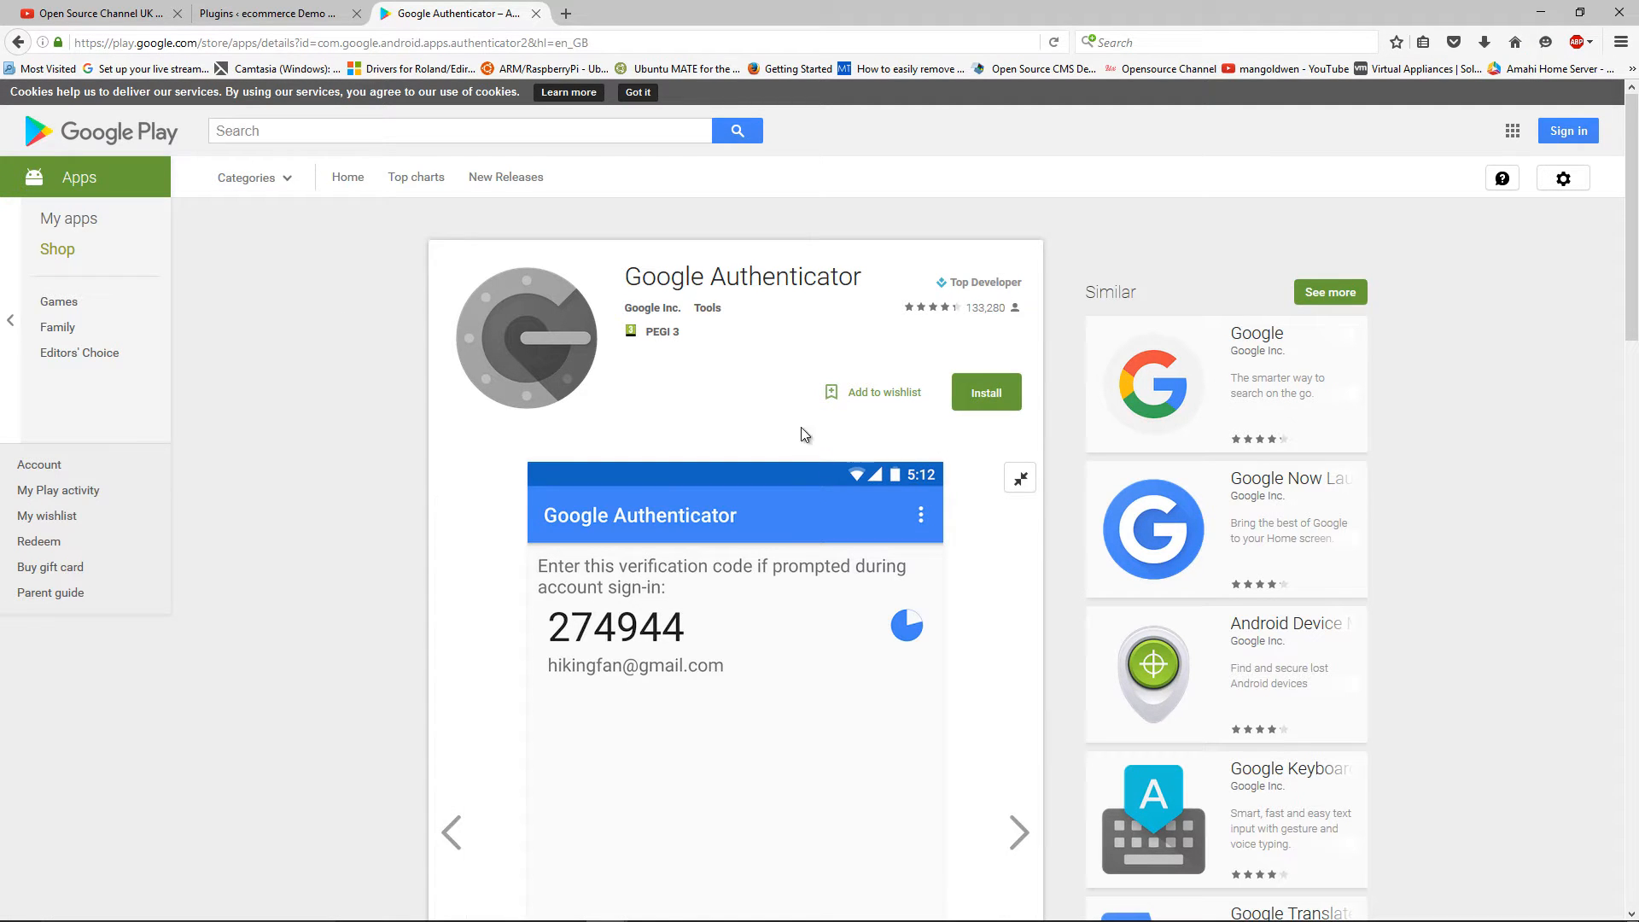
pyautogui.scroll(-3, 684, 541)
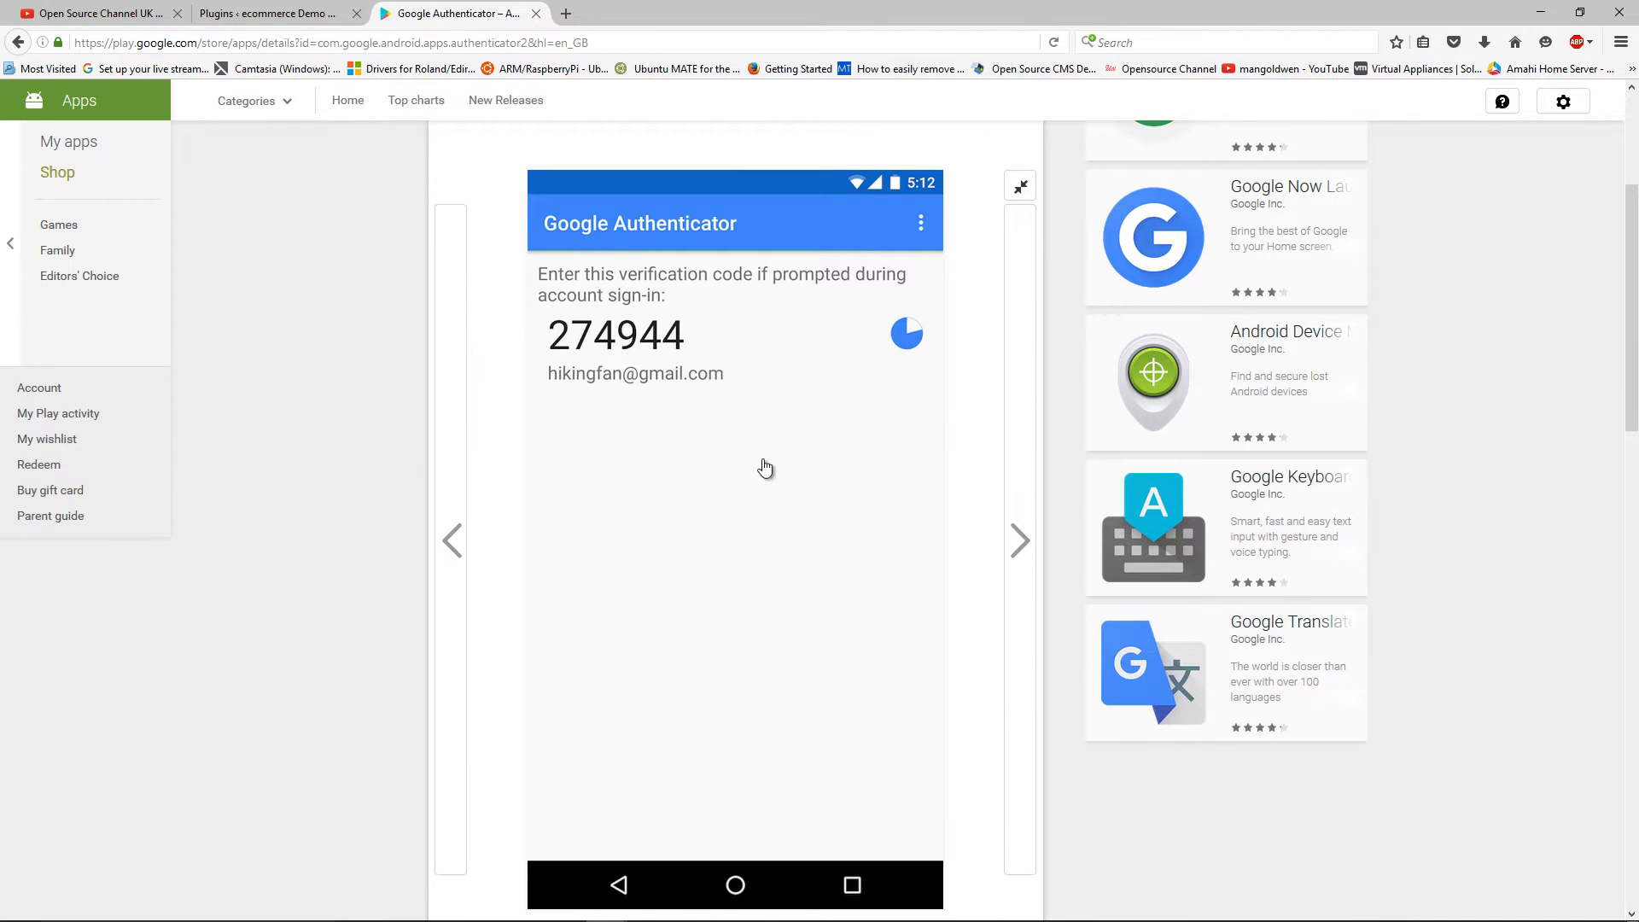
pyautogui.scroll(3, 714, 413)
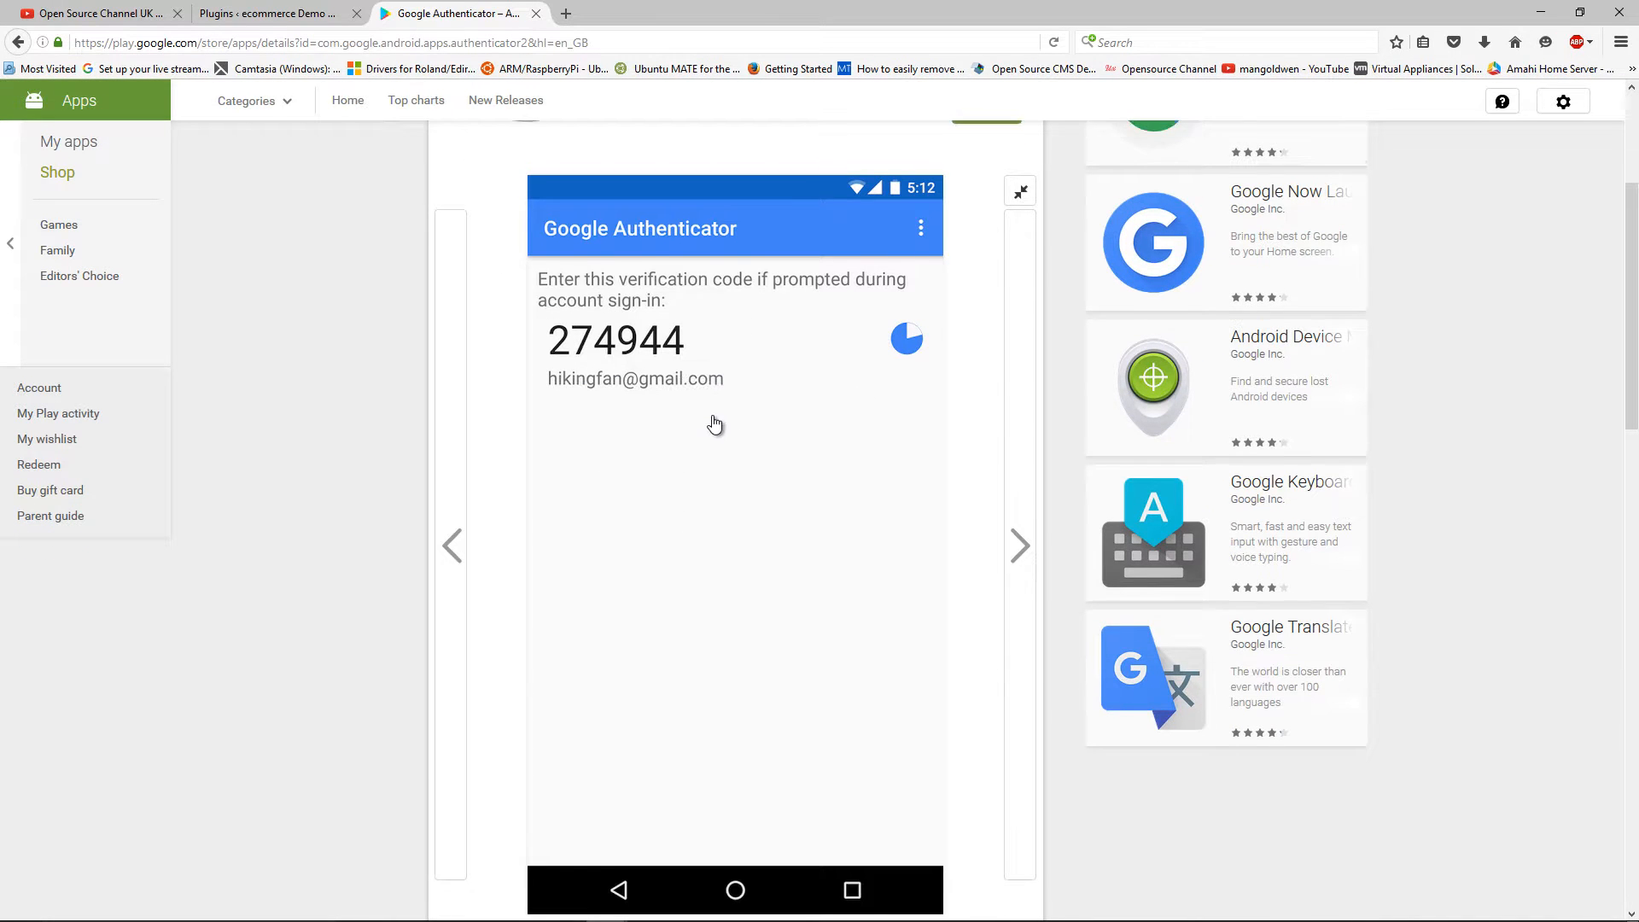
pyautogui.click(459, 832)
pyautogui.click(458, 833)
pyautogui.scroll(-3, 508, 787)
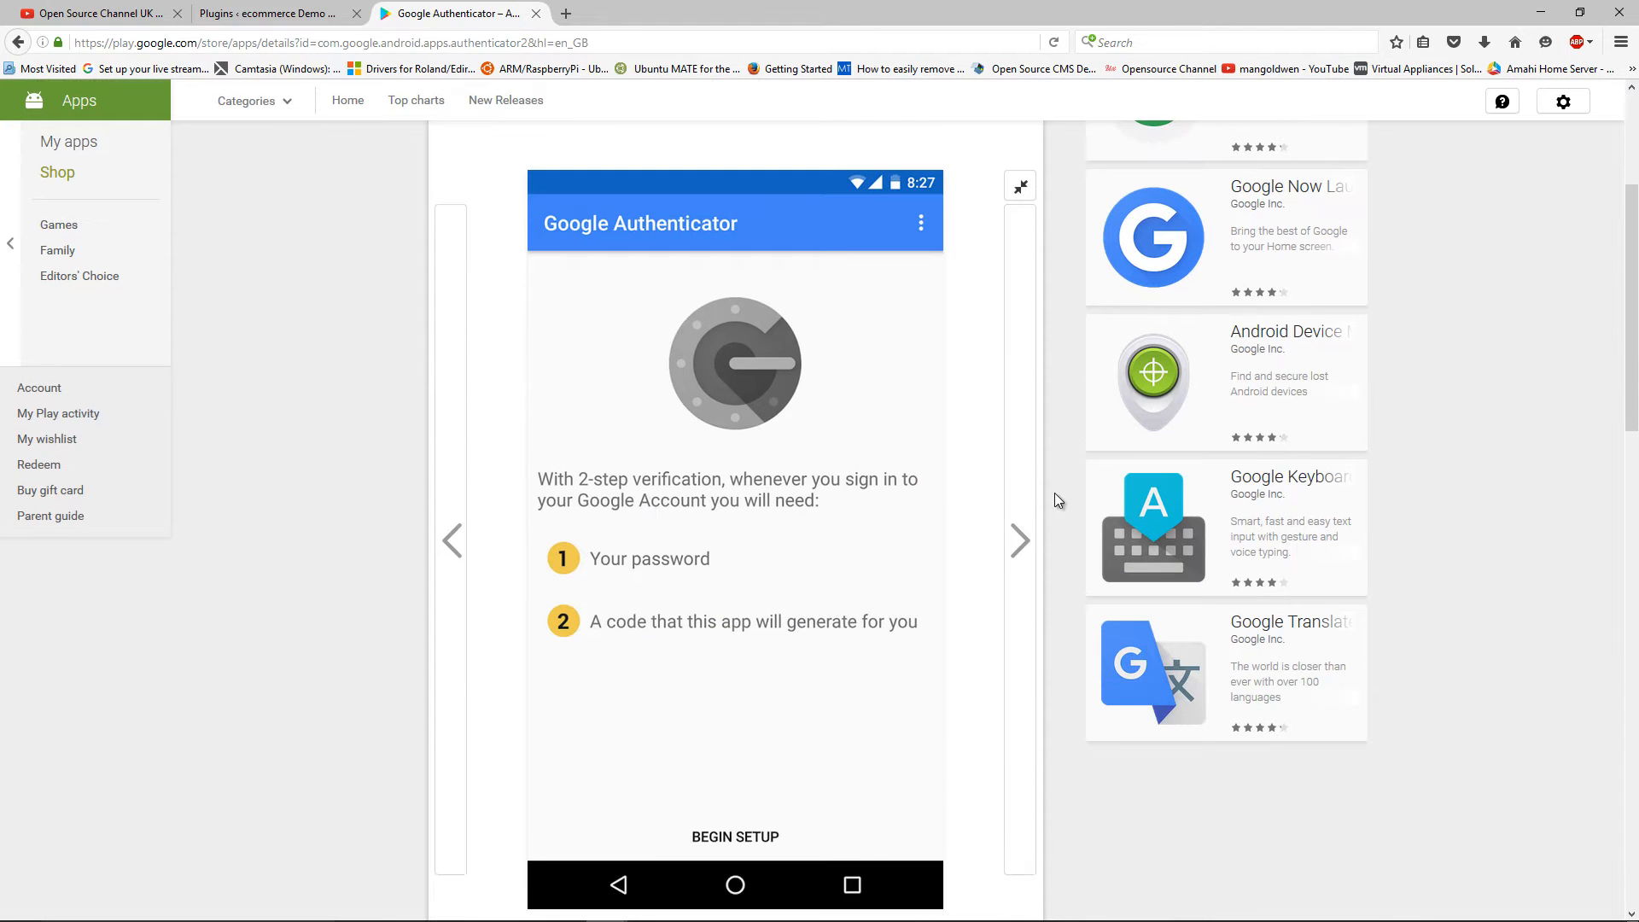
pyautogui.click(1019, 540)
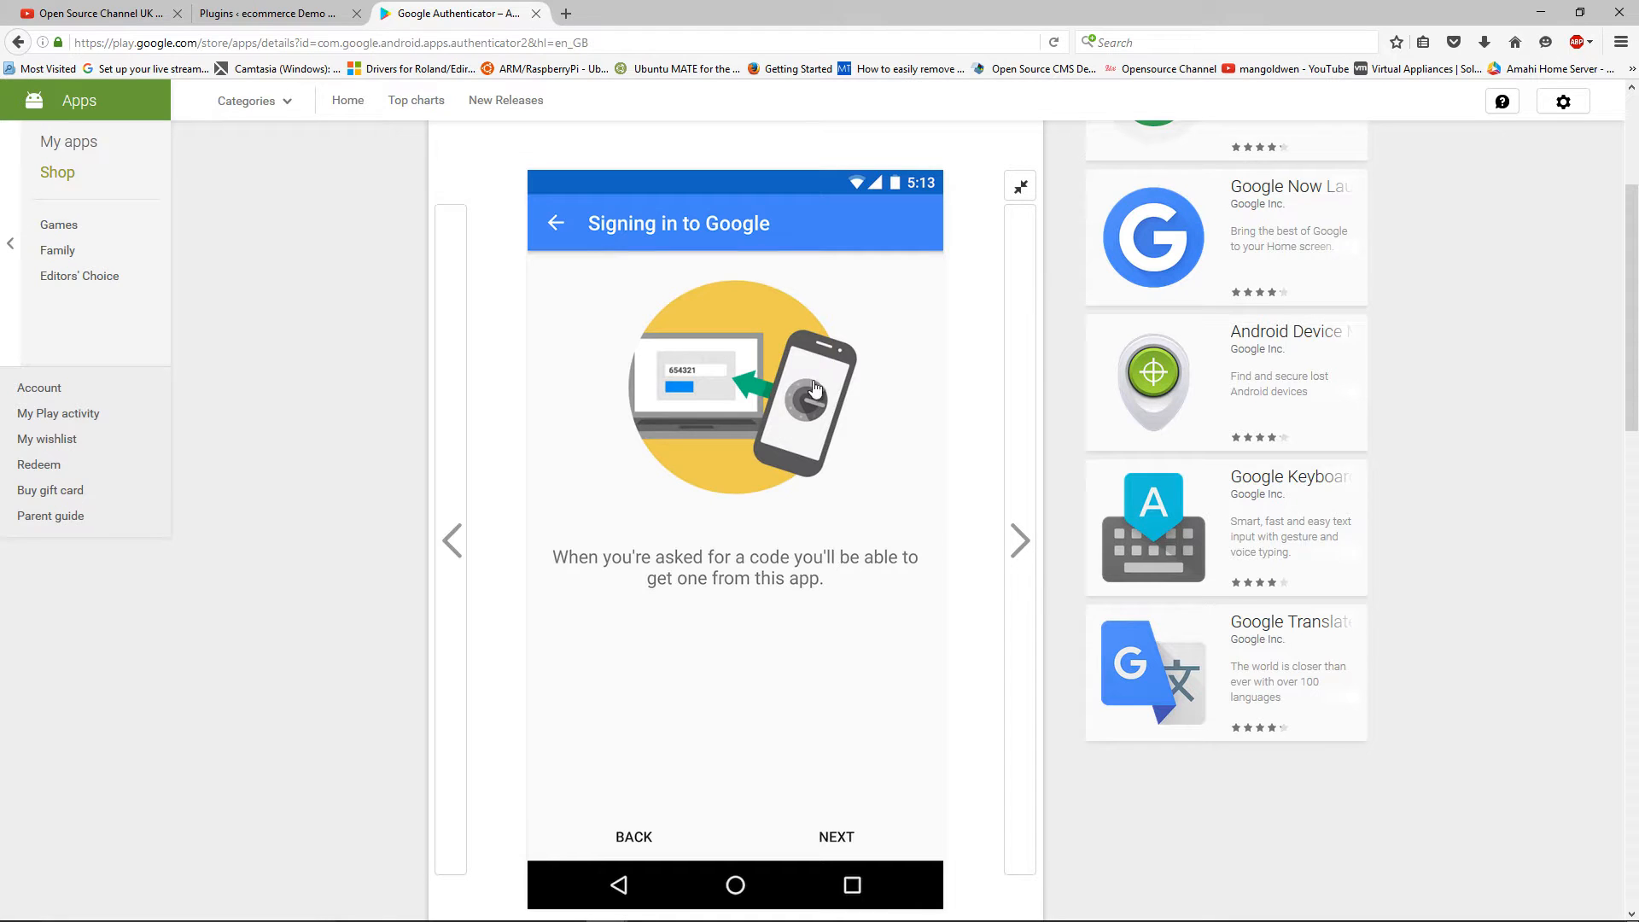
pyautogui.click(1019, 542)
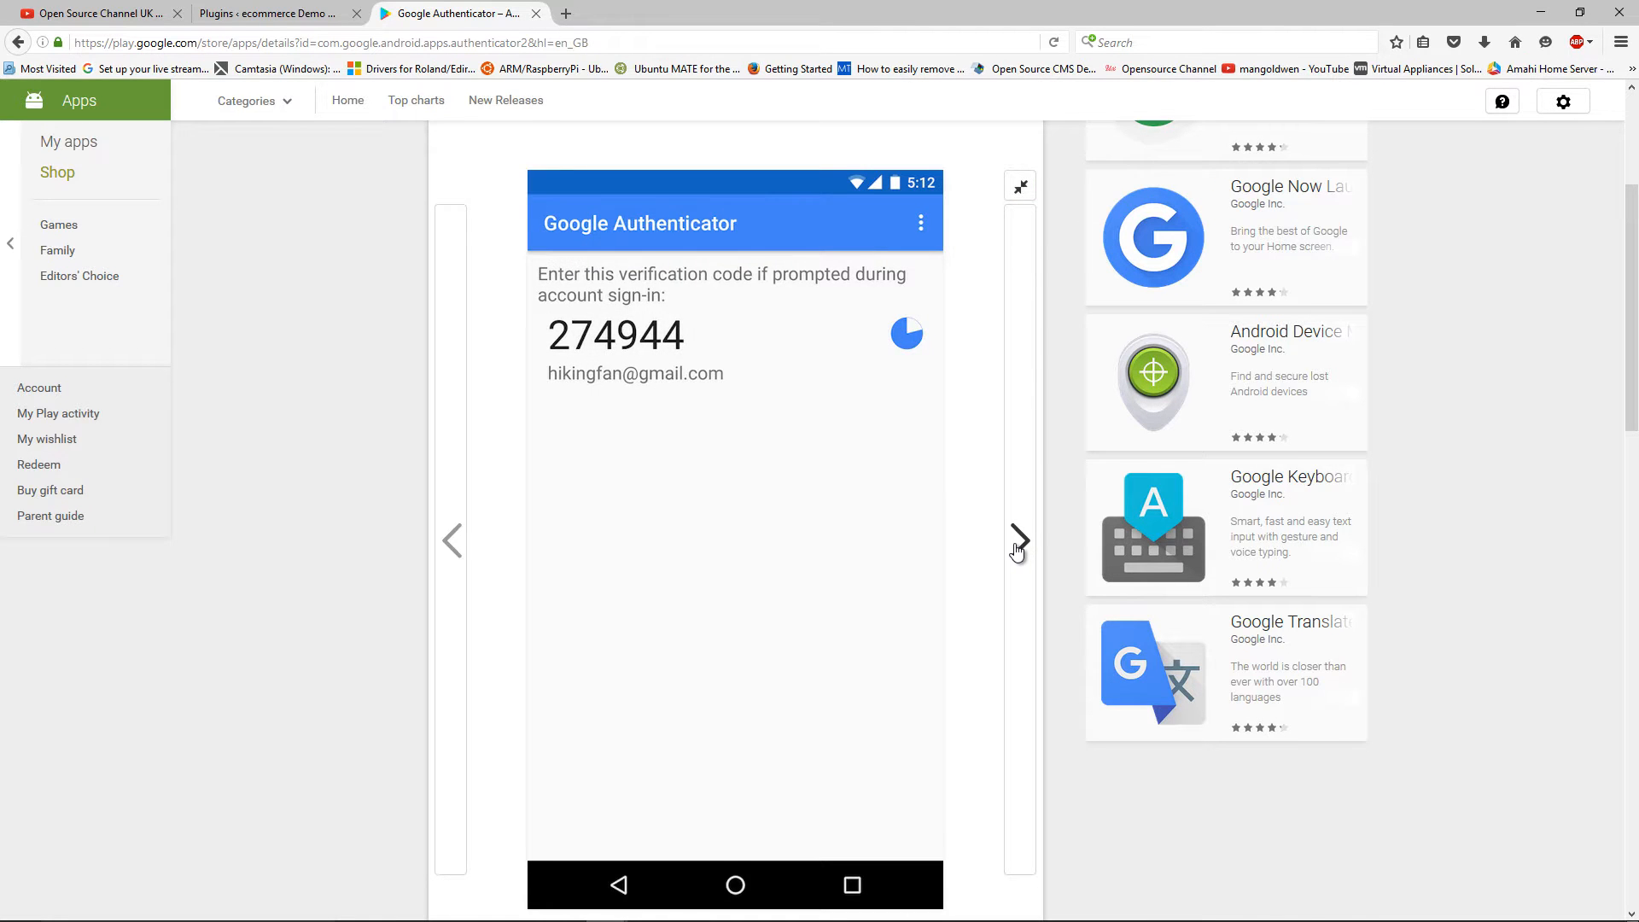
pyautogui.scroll(3, 1019, 555)
pyautogui.click(286, 13)
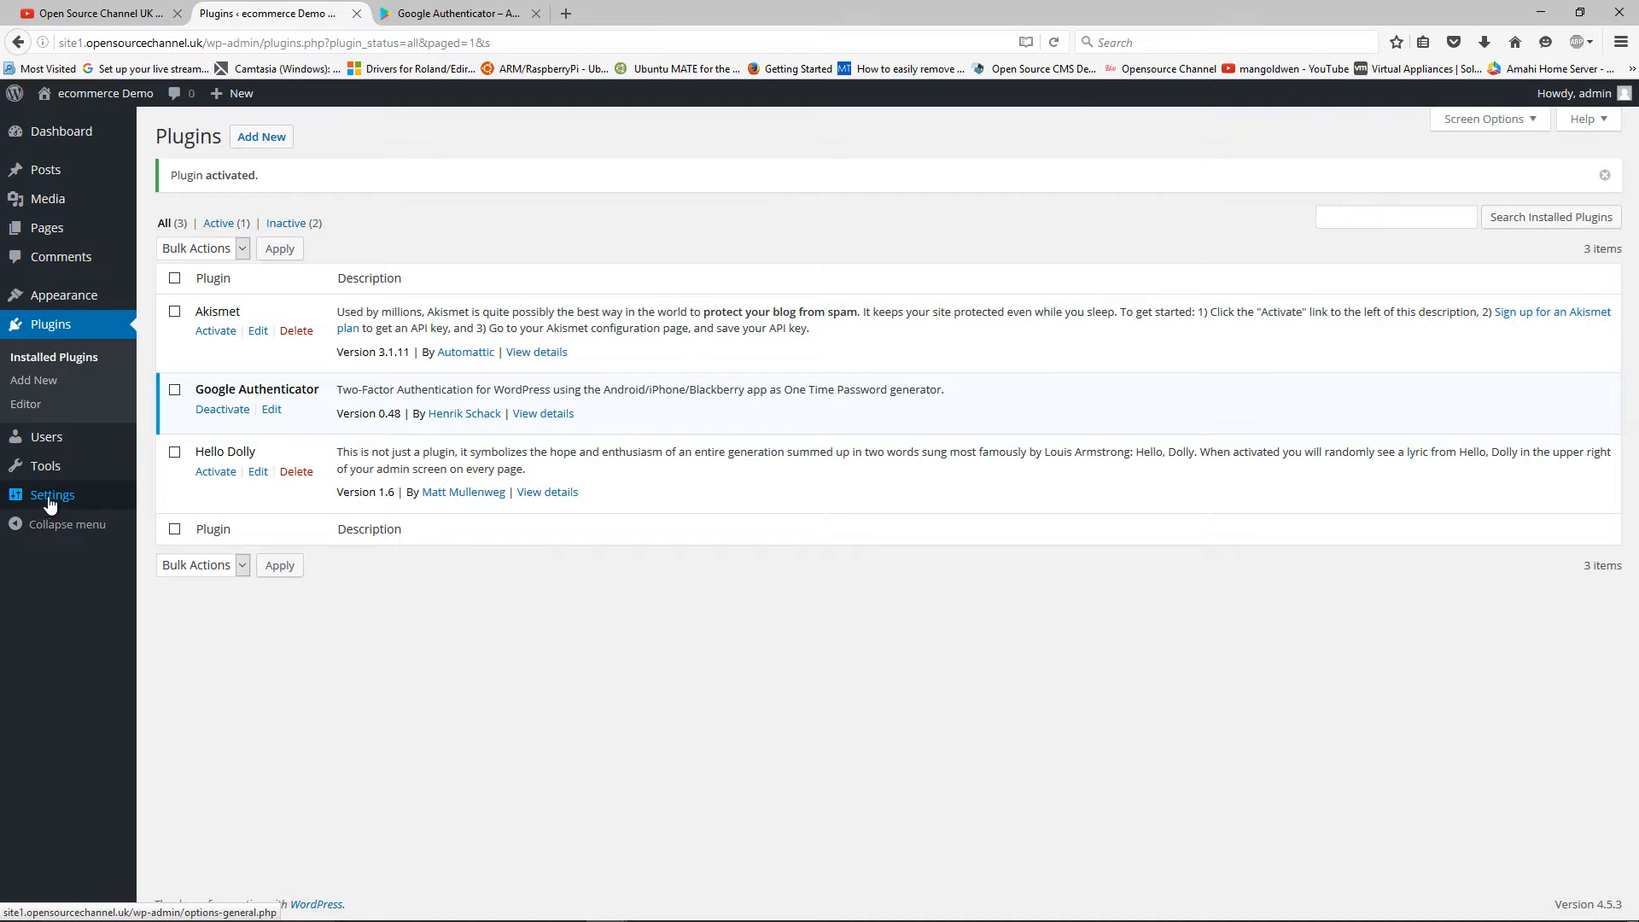
# Edit the admin user and tick Active under Google Authenticator Settings.
pyautogui.click(57, 437)
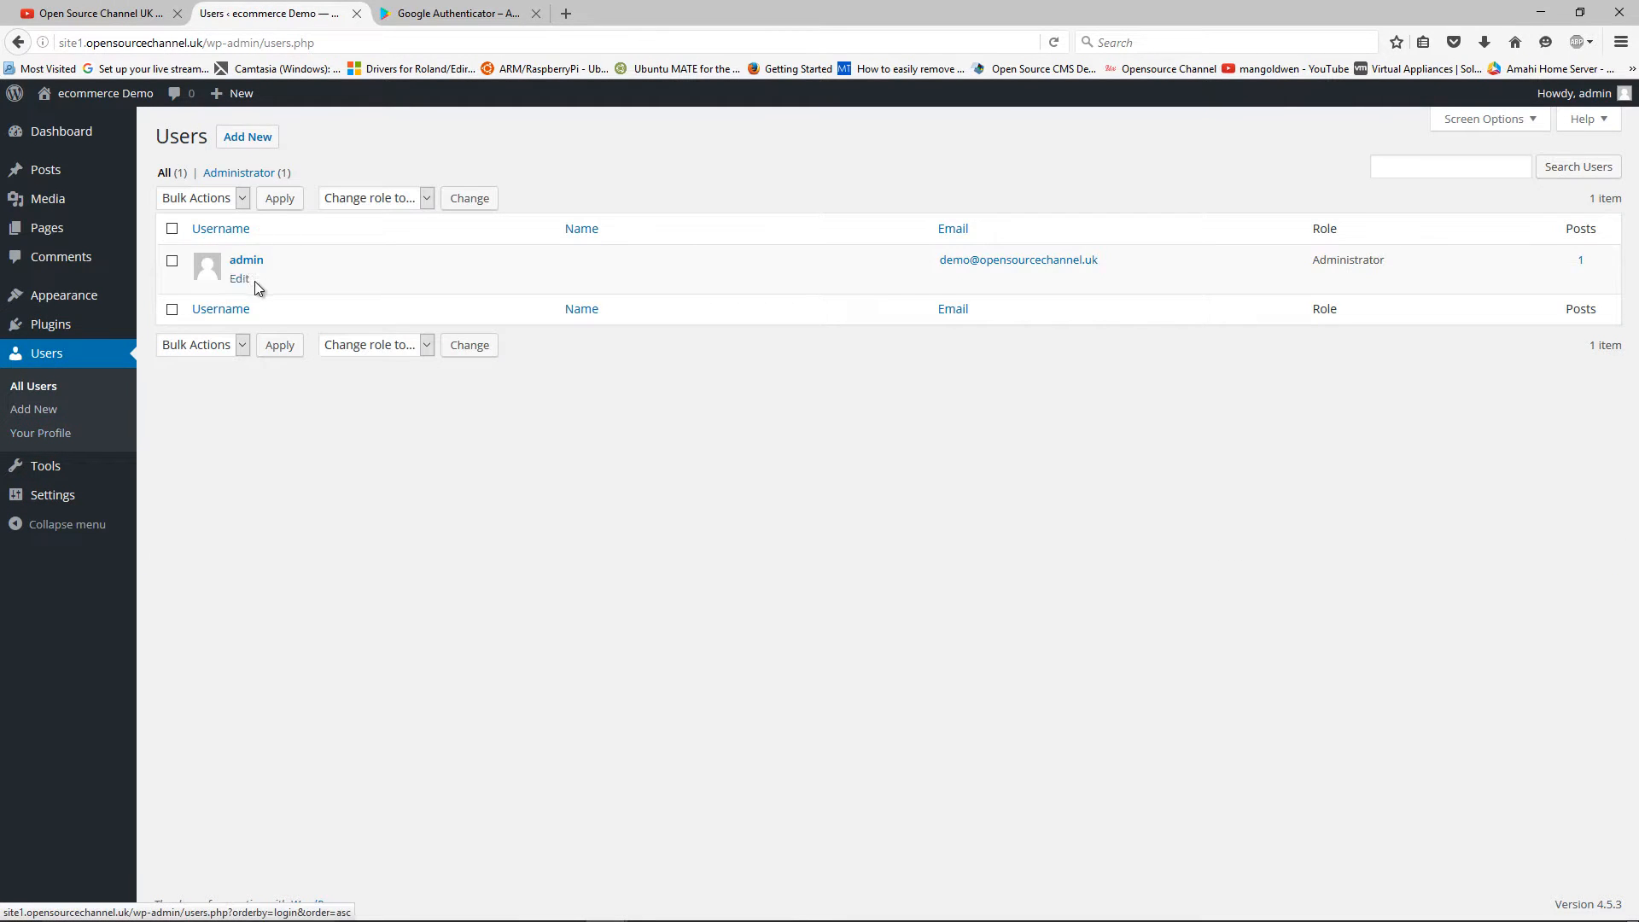
pyautogui.click(241, 279)
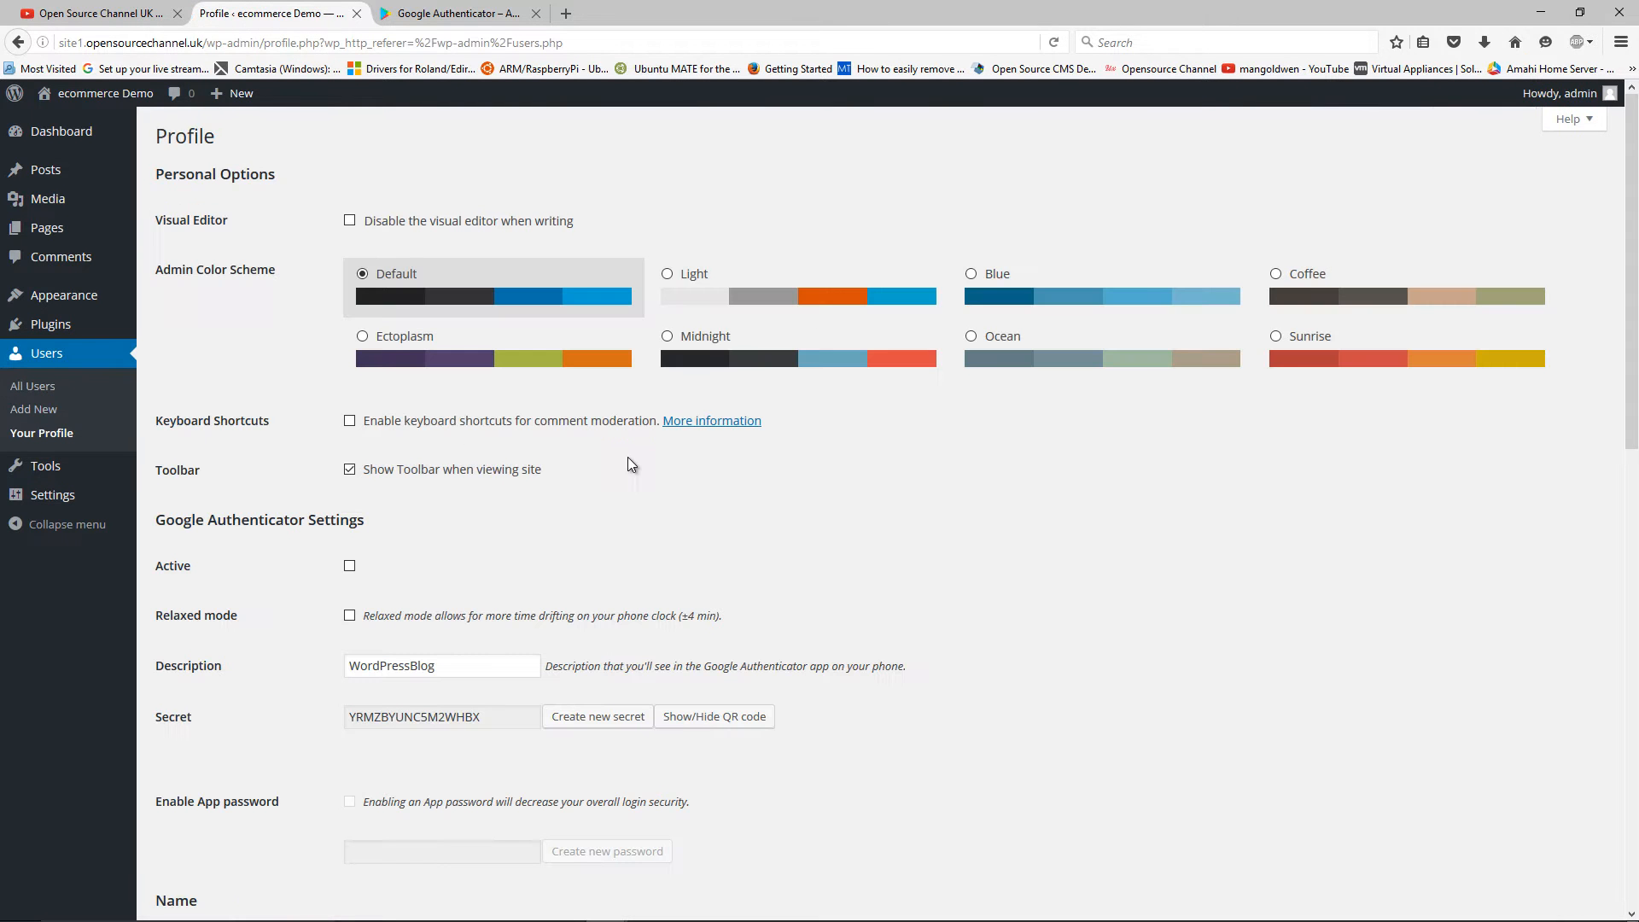
pyautogui.scroll(-2, 500, 468)
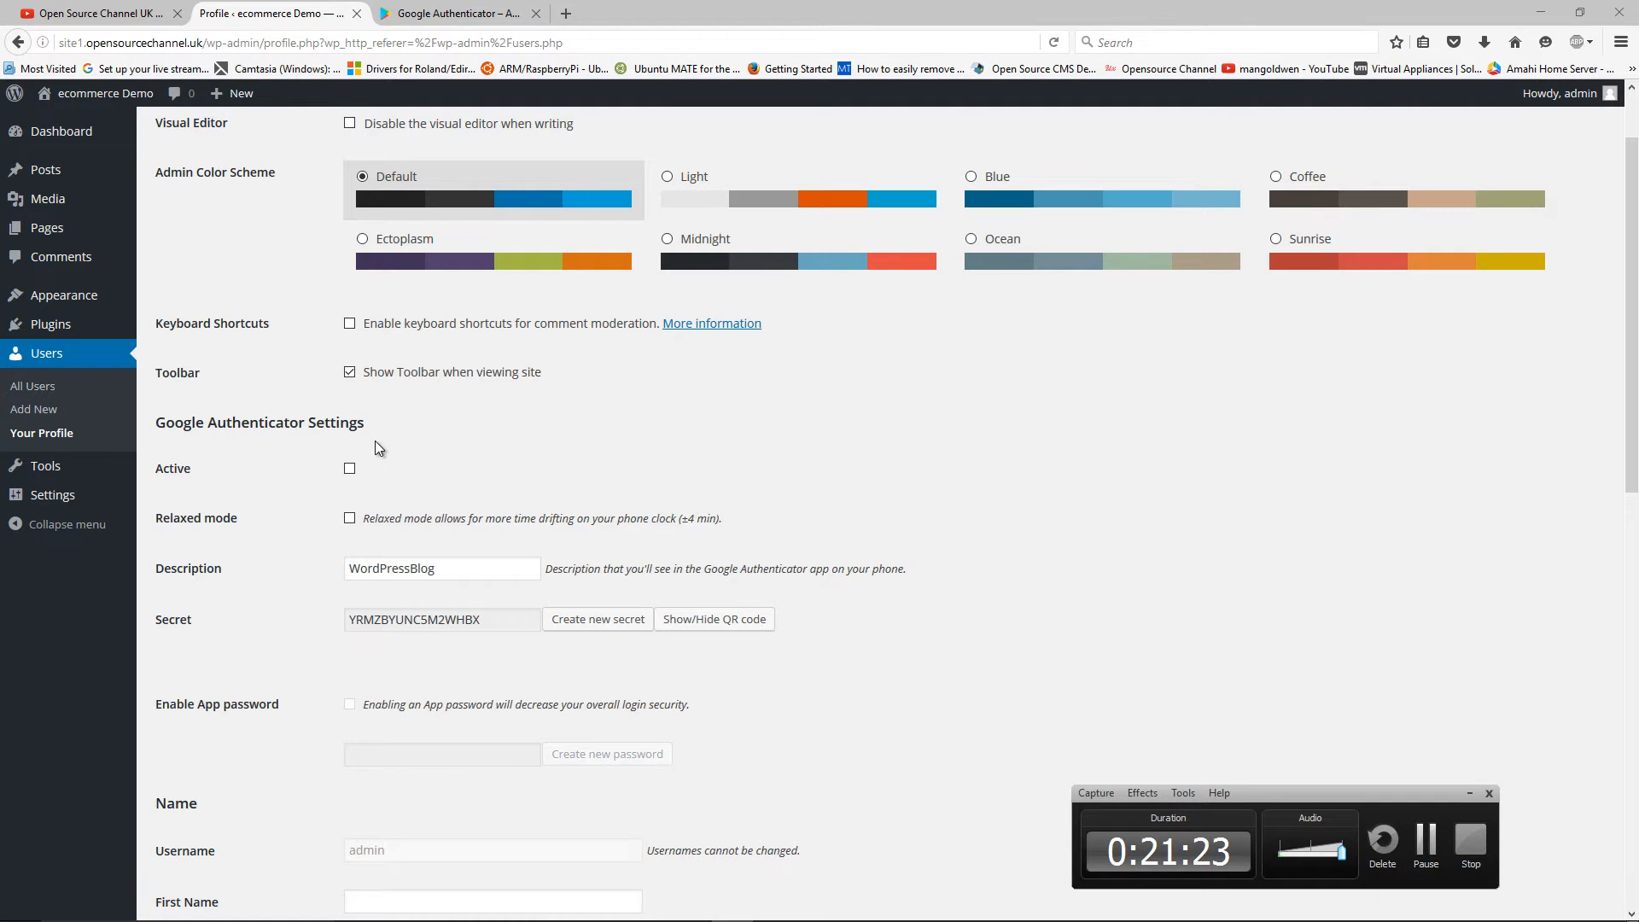
pyautogui.hotkey('alt', 'Tab')
pyautogui.hotkey('alt', 'Tab')
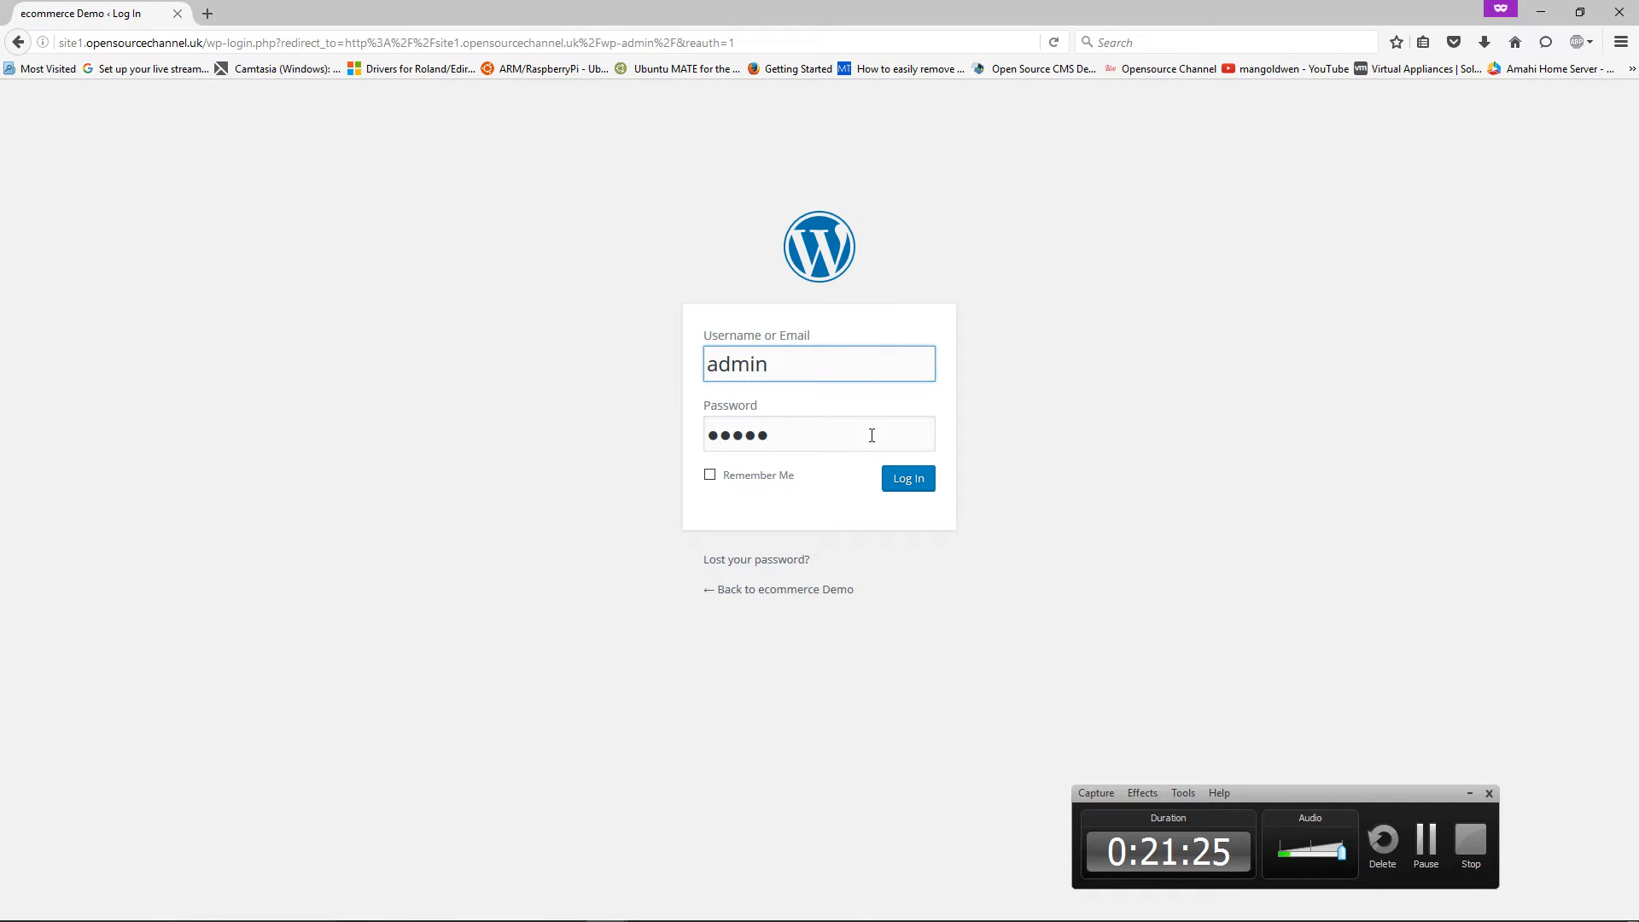
pyautogui.hotkey('alt', 'Tab')
pyautogui.hotkey('alt', 'Tab')
pyautogui.hotkey('alt', 'Tab')
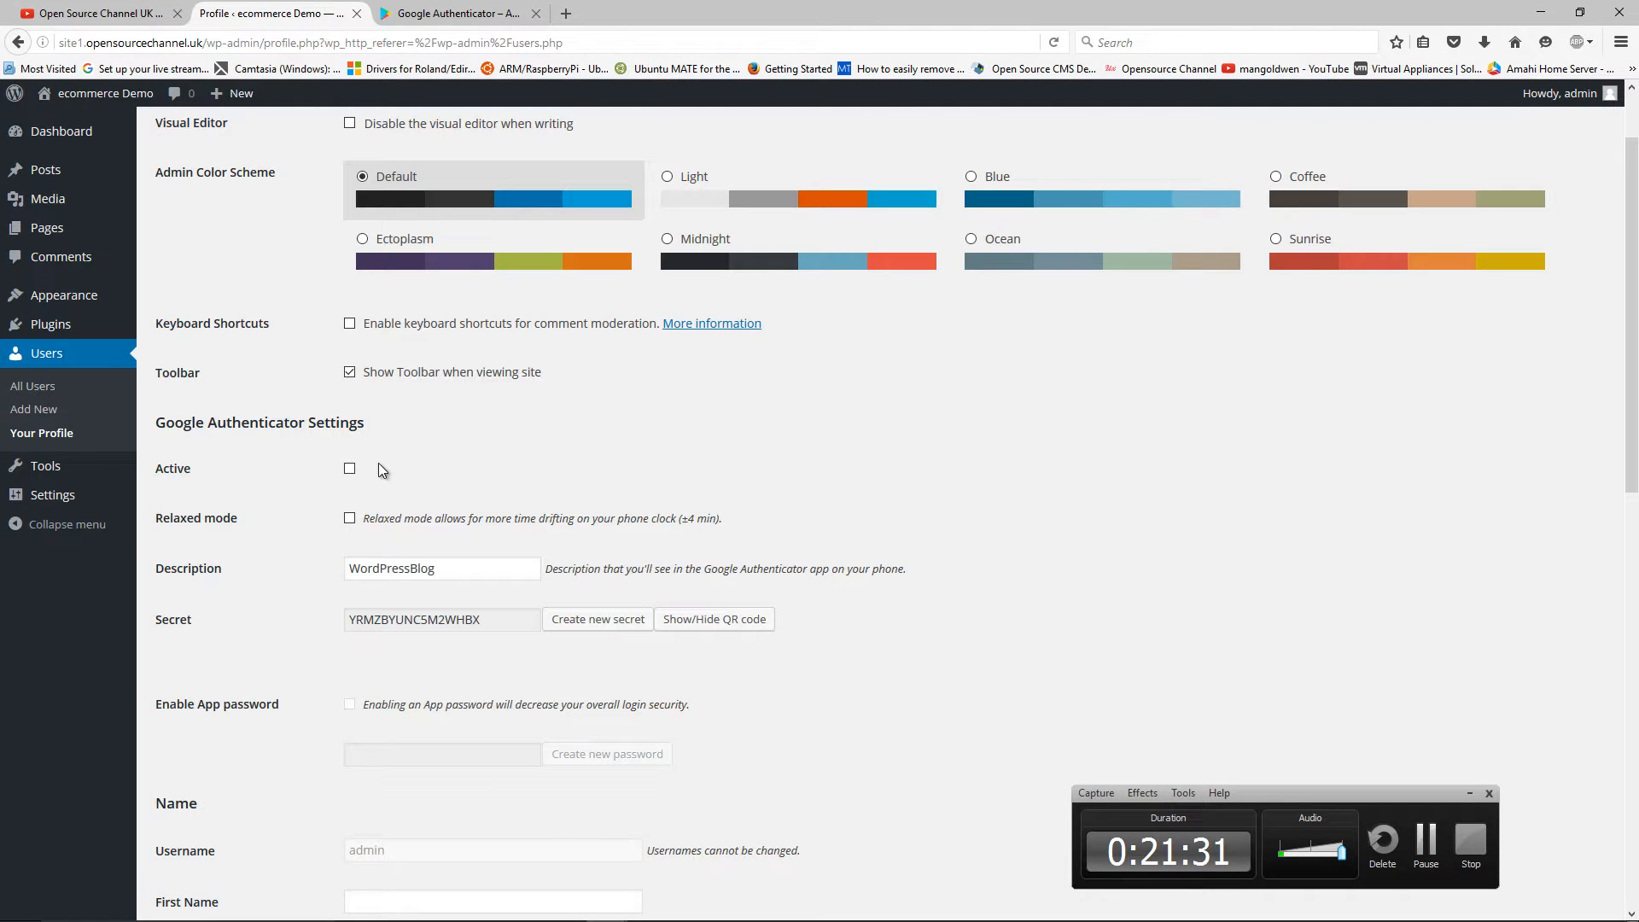
pyautogui.click(350, 468)
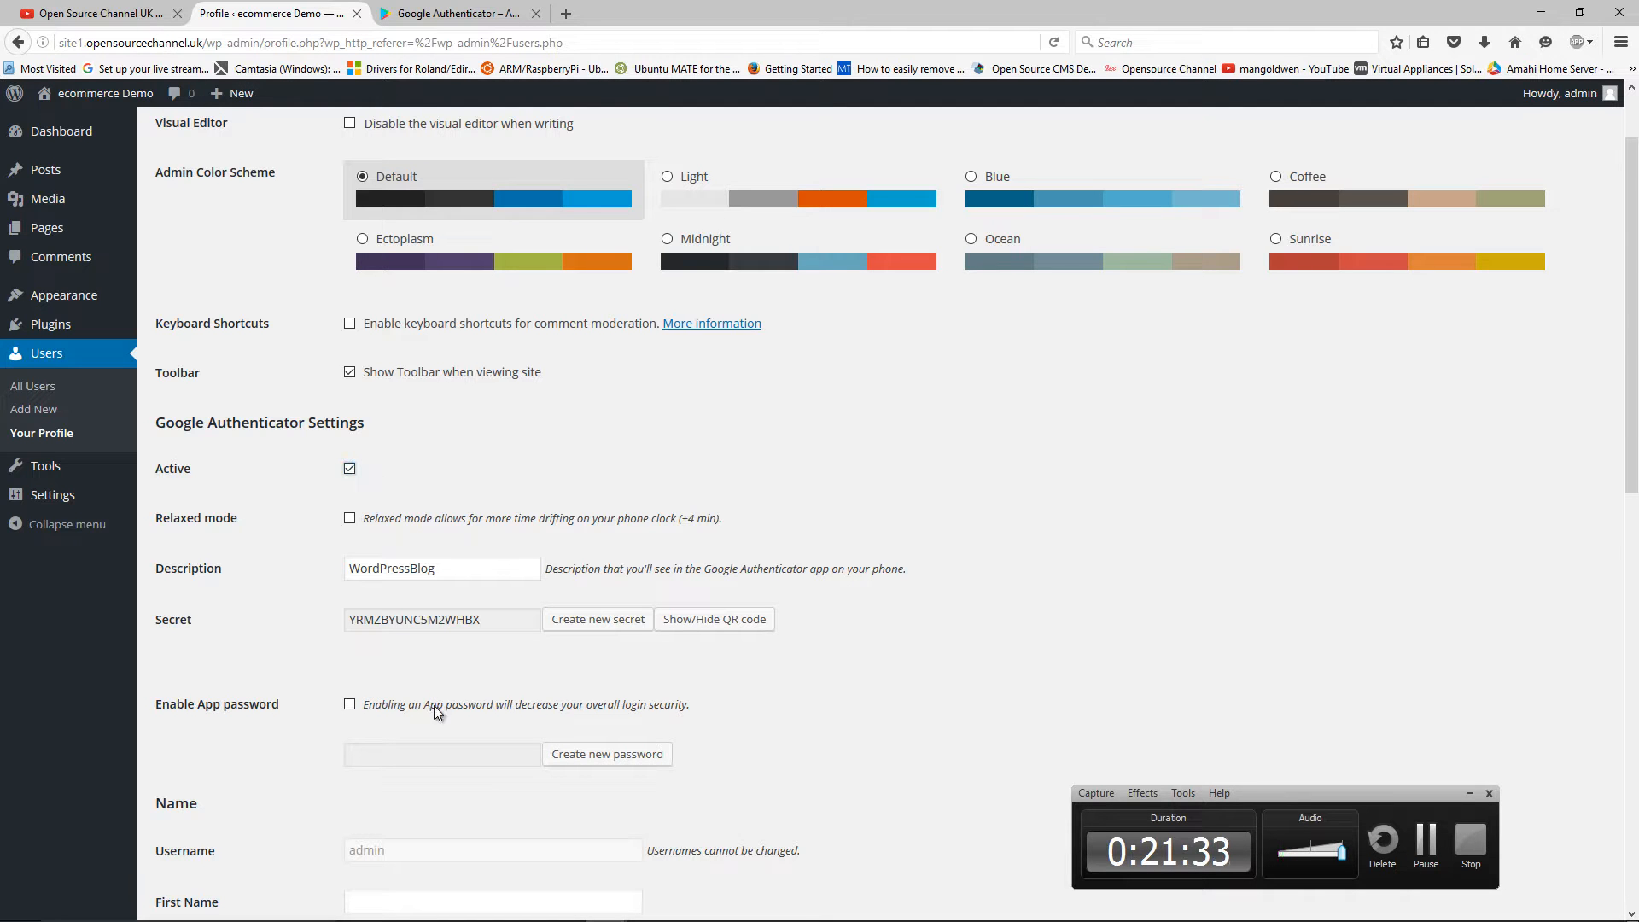
pyautogui.scroll(-4, 930, 657)
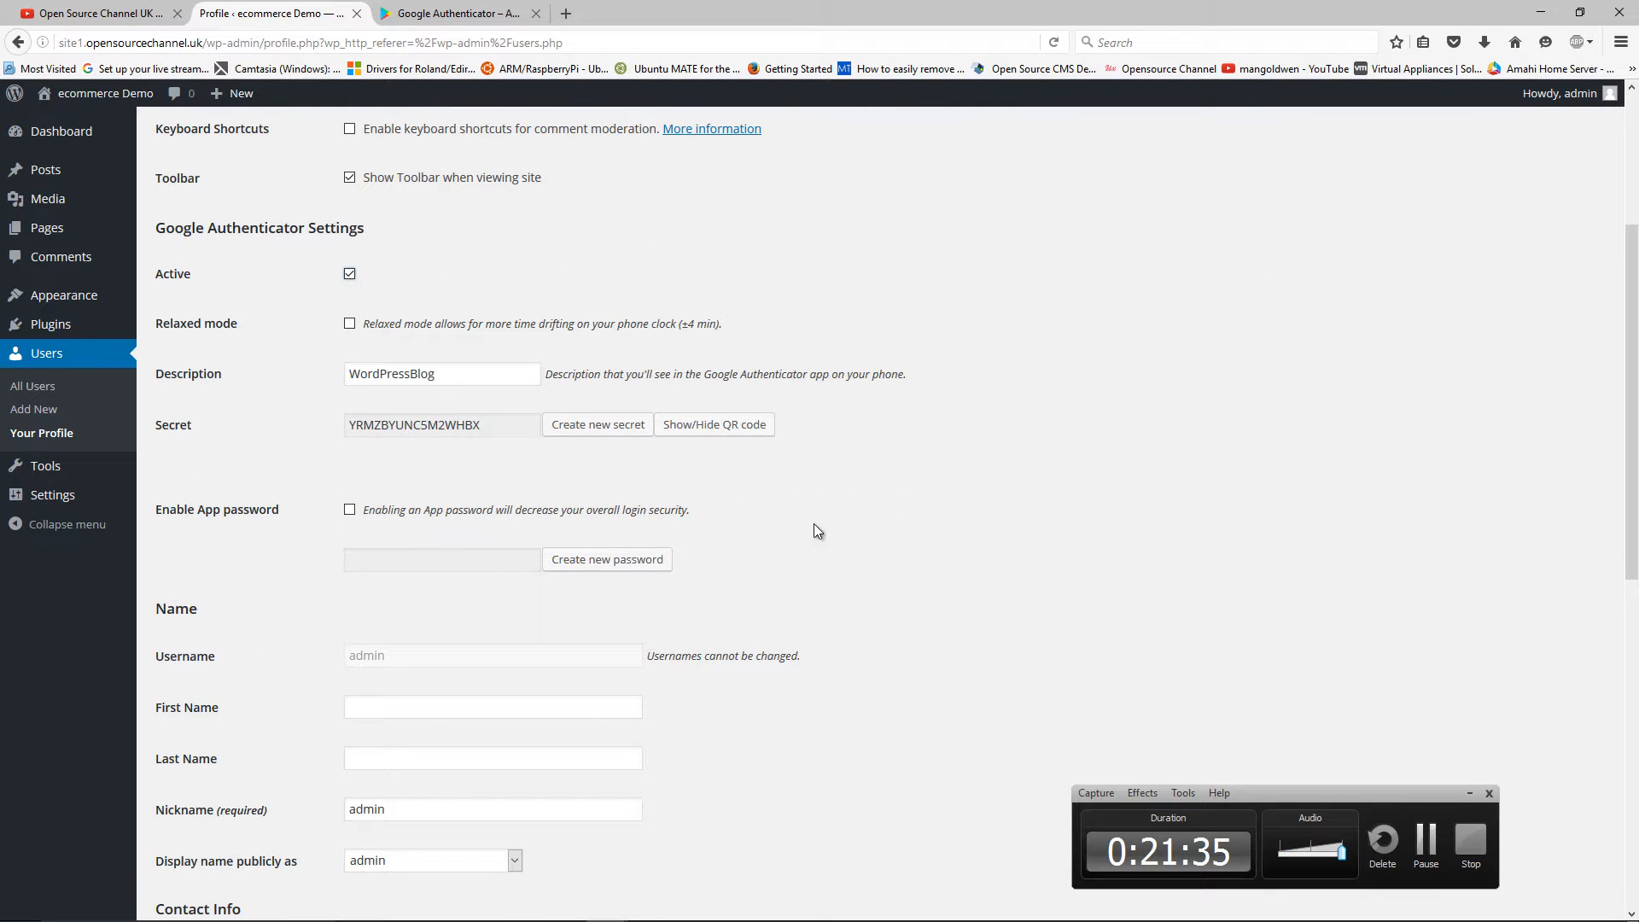
# Create a new Google Authenticator secret with its QR code and save the admin profile.
pyautogui.click(645, 431)
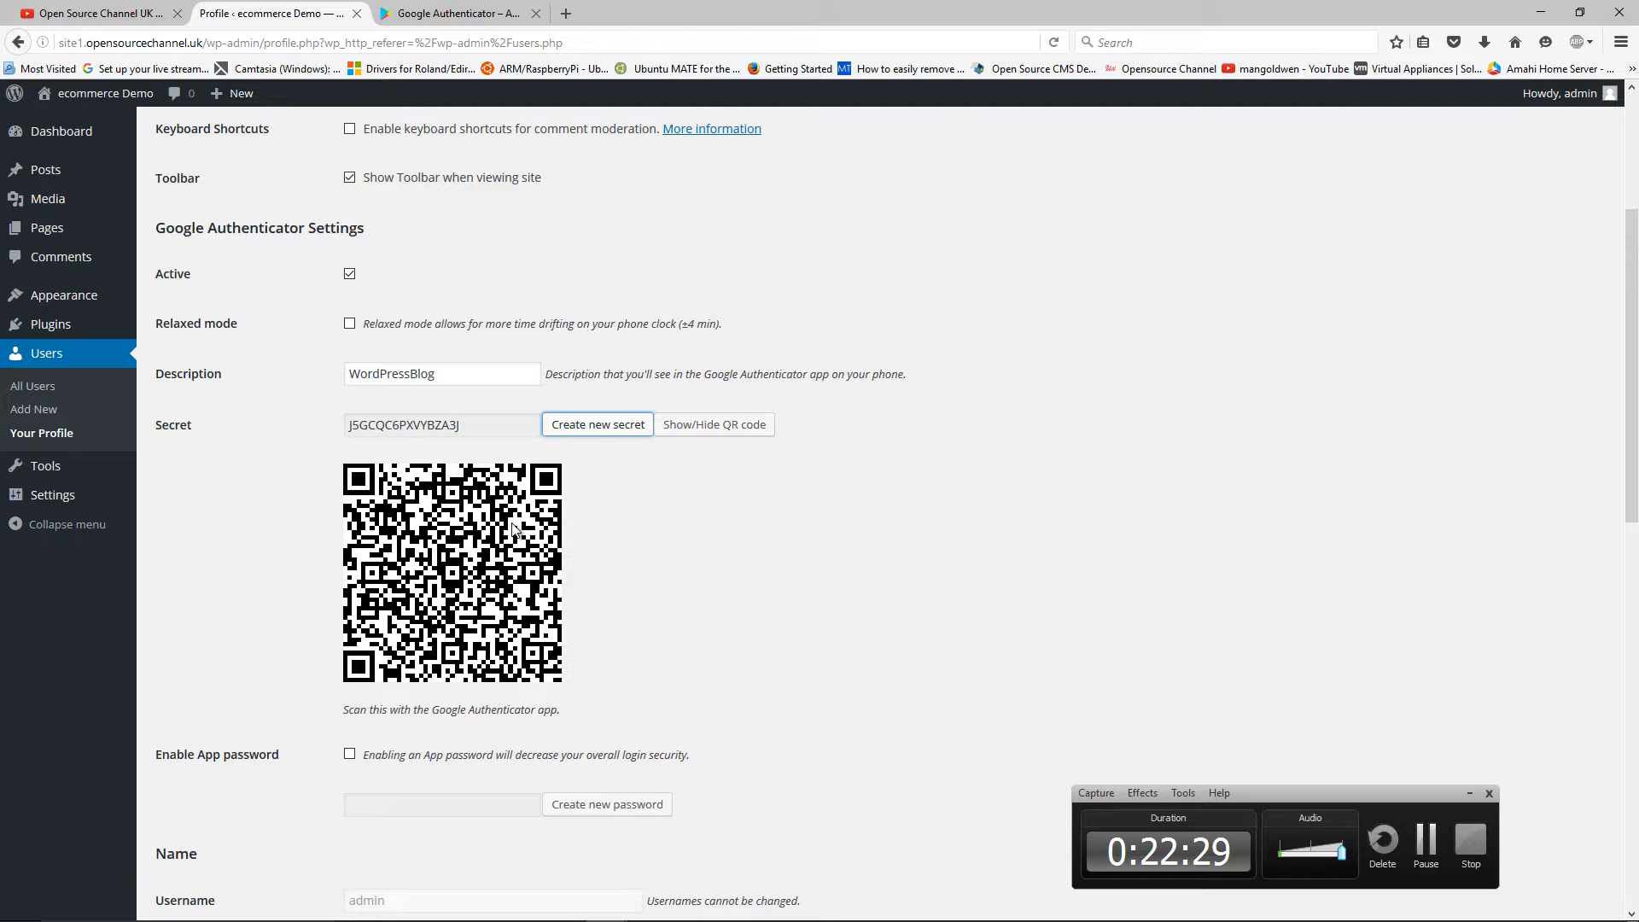
pyautogui.scroll(-10, 945, 571)
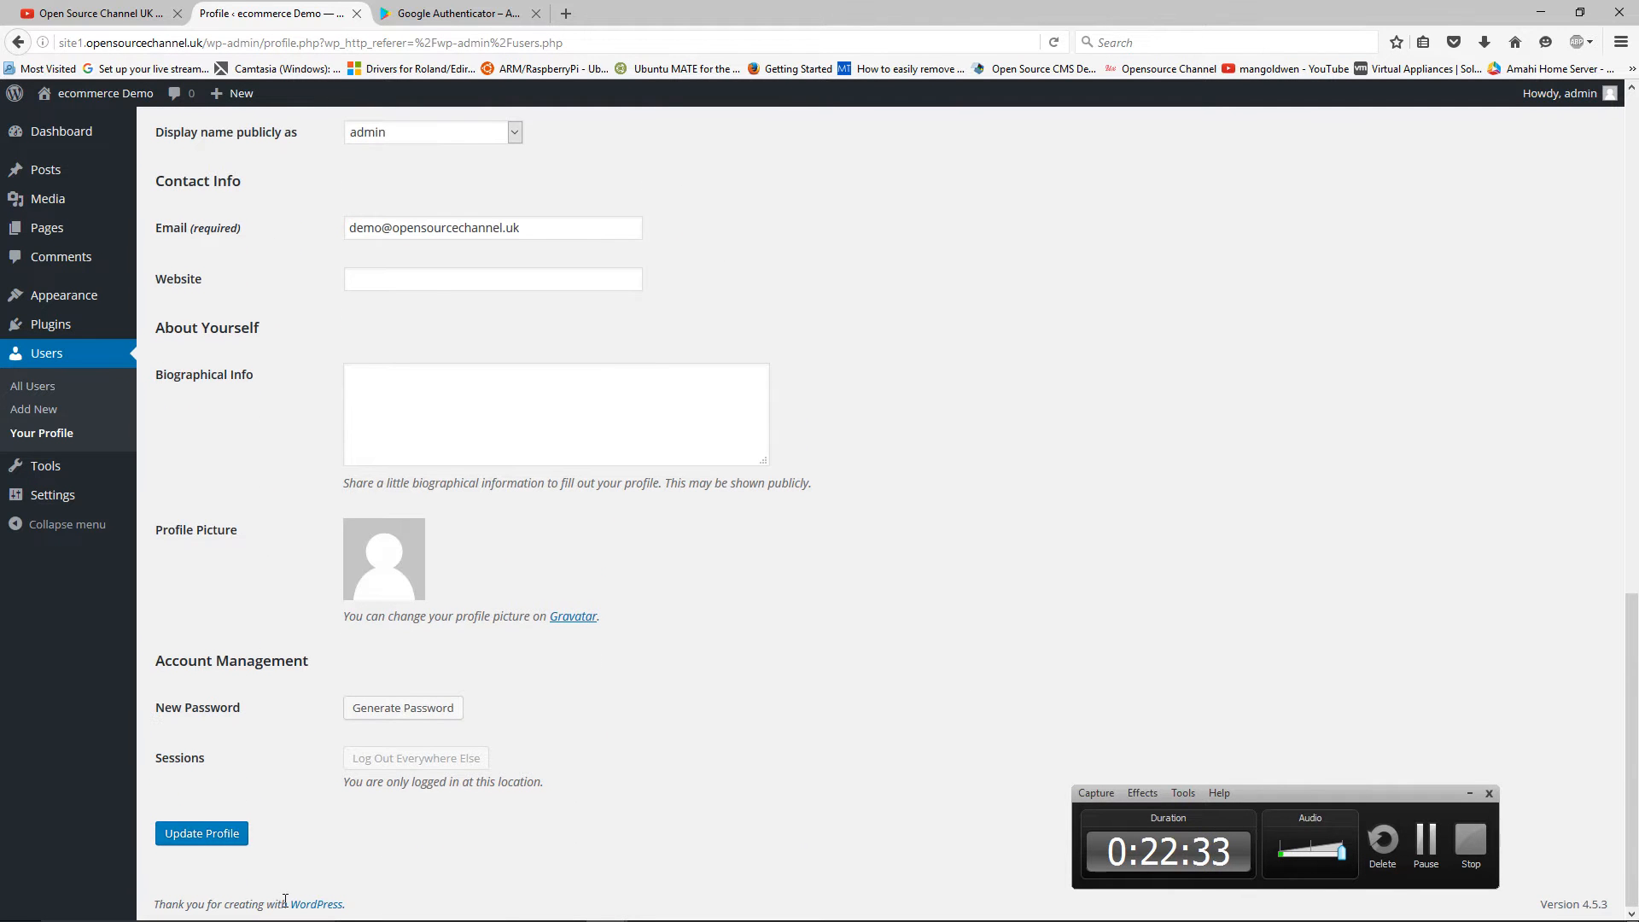
pyautogui.click(218, 842)
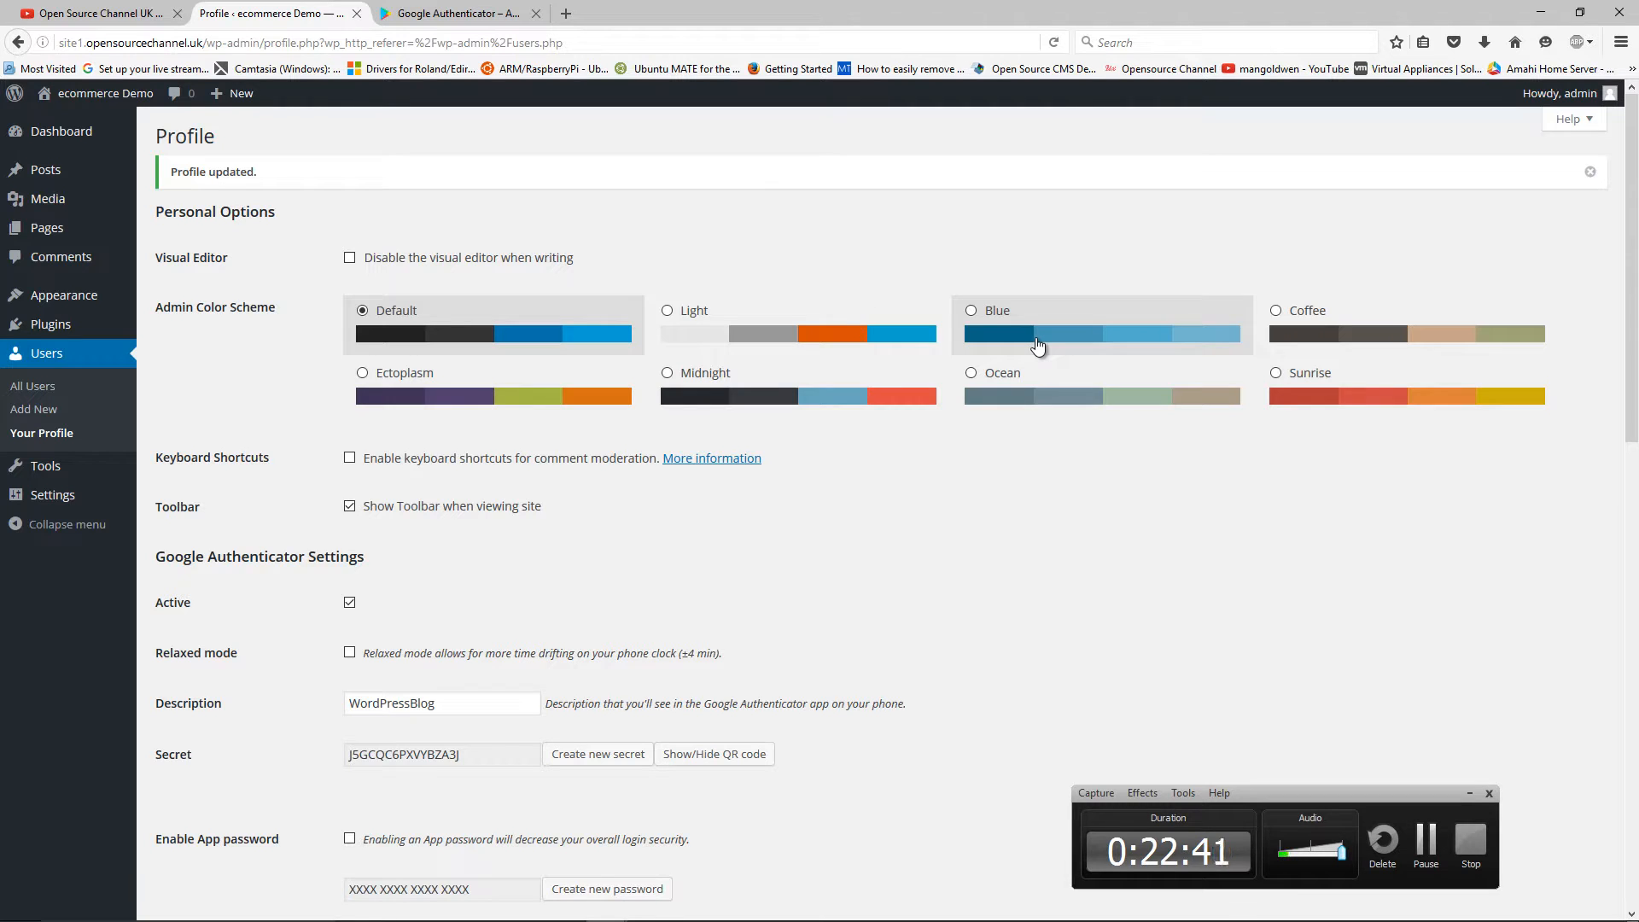
pyautogui.hotkey('alt', 'Tab')
pyautogui.hotkey('alt', 'Tab')
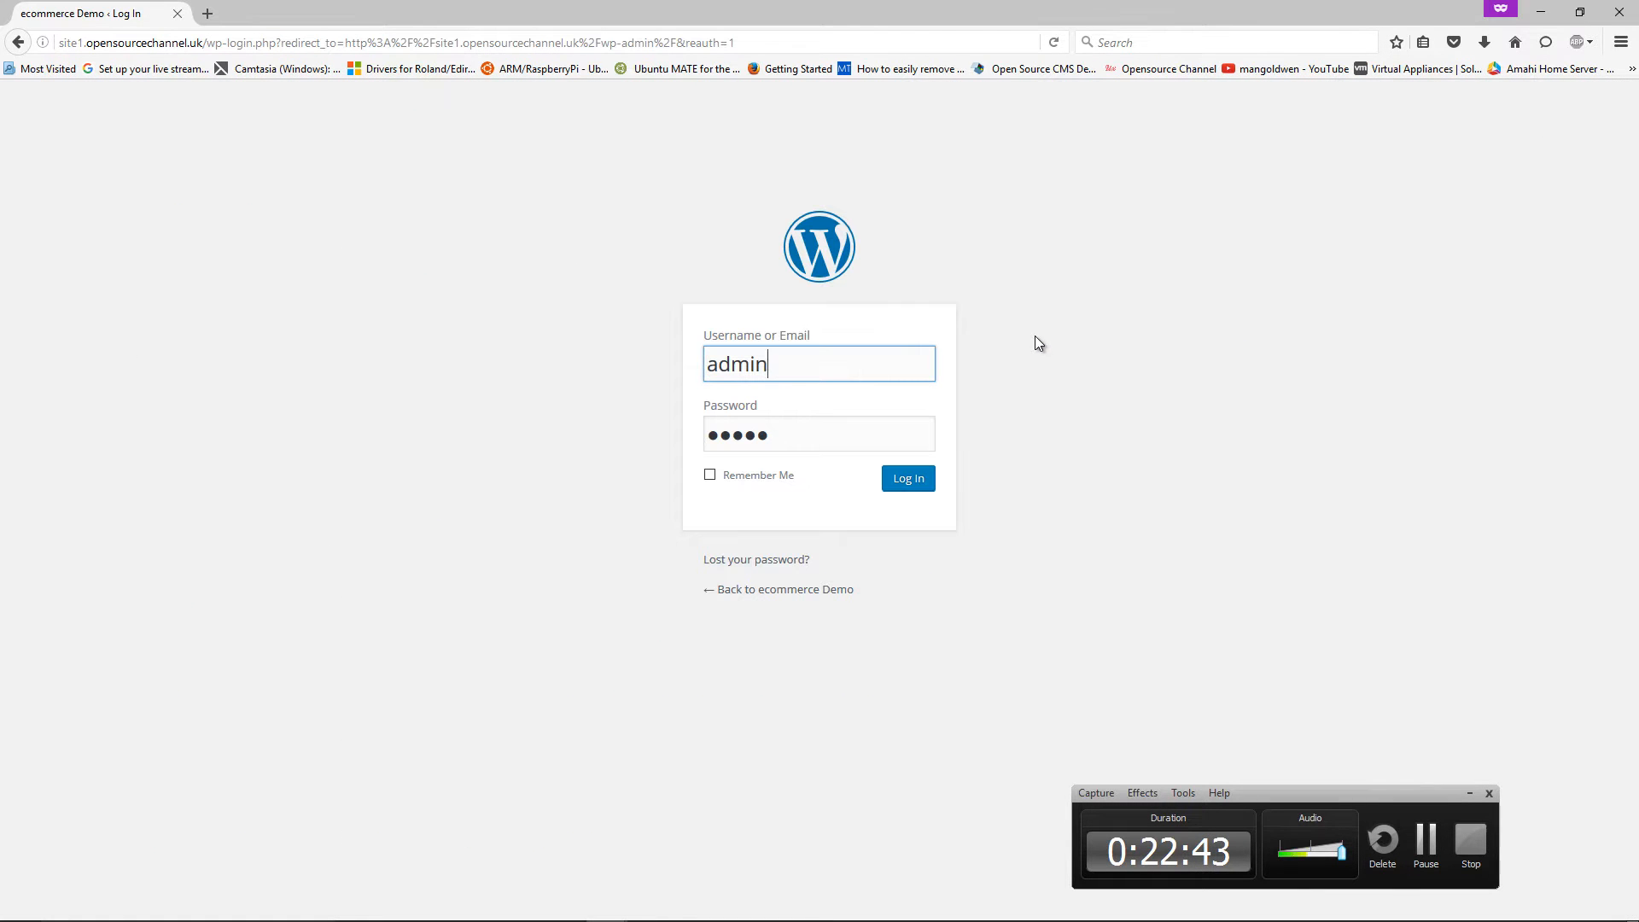
# Reload the private window's login page and attempt a login with the password.
pyautogui.click(1055, 44)
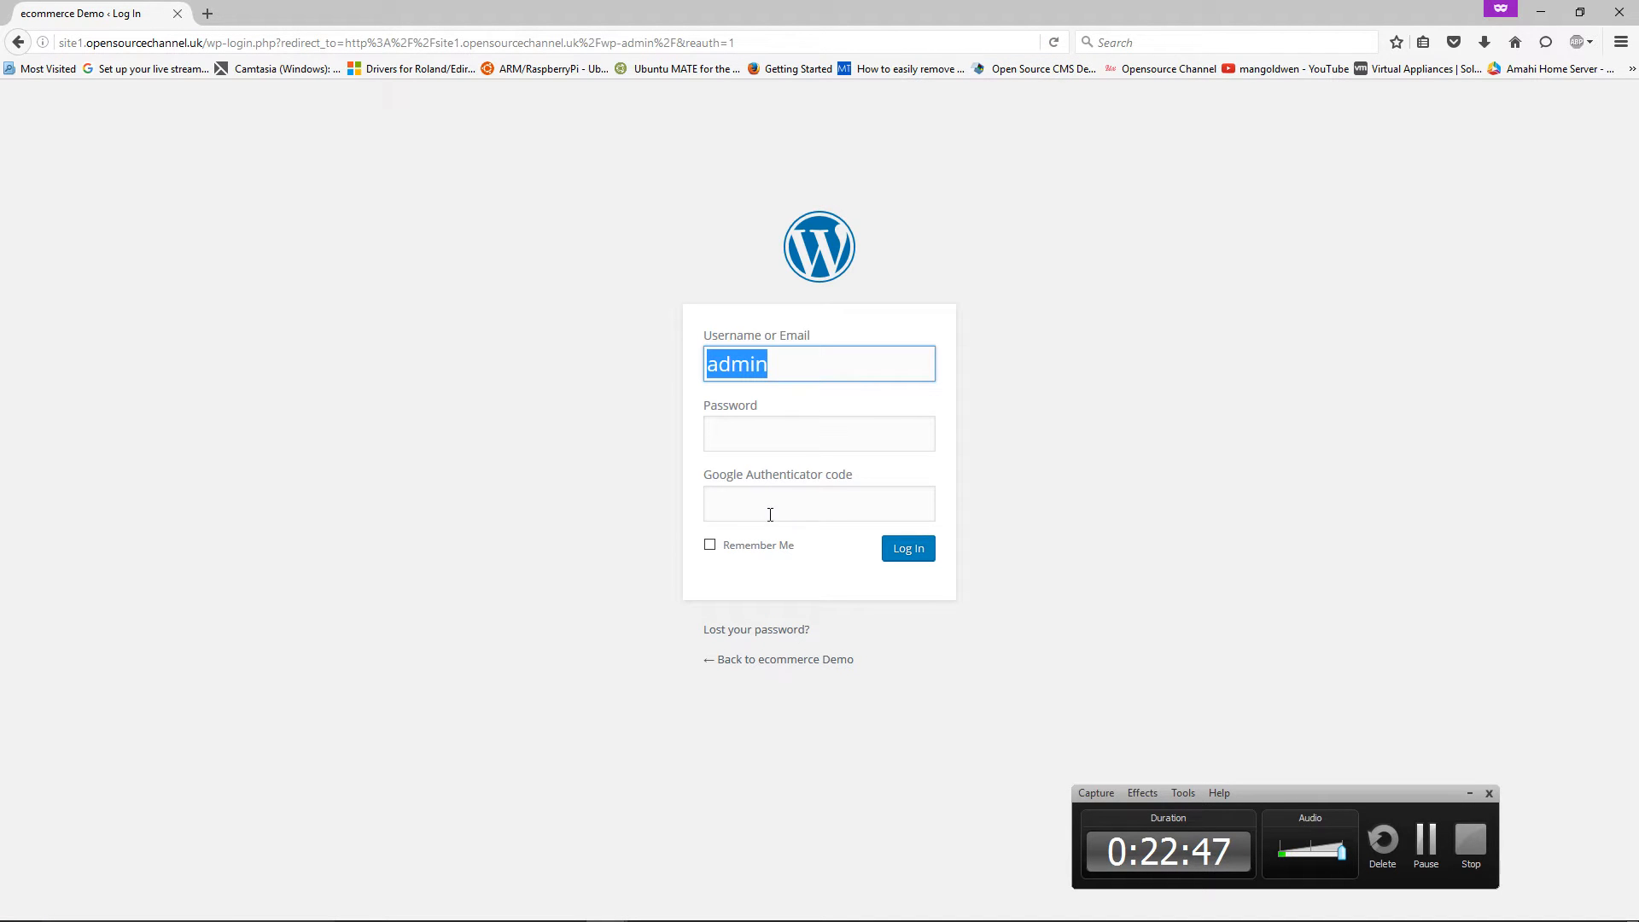
pyautogui.click(761, 495)
pyautogui.click(771, 420)
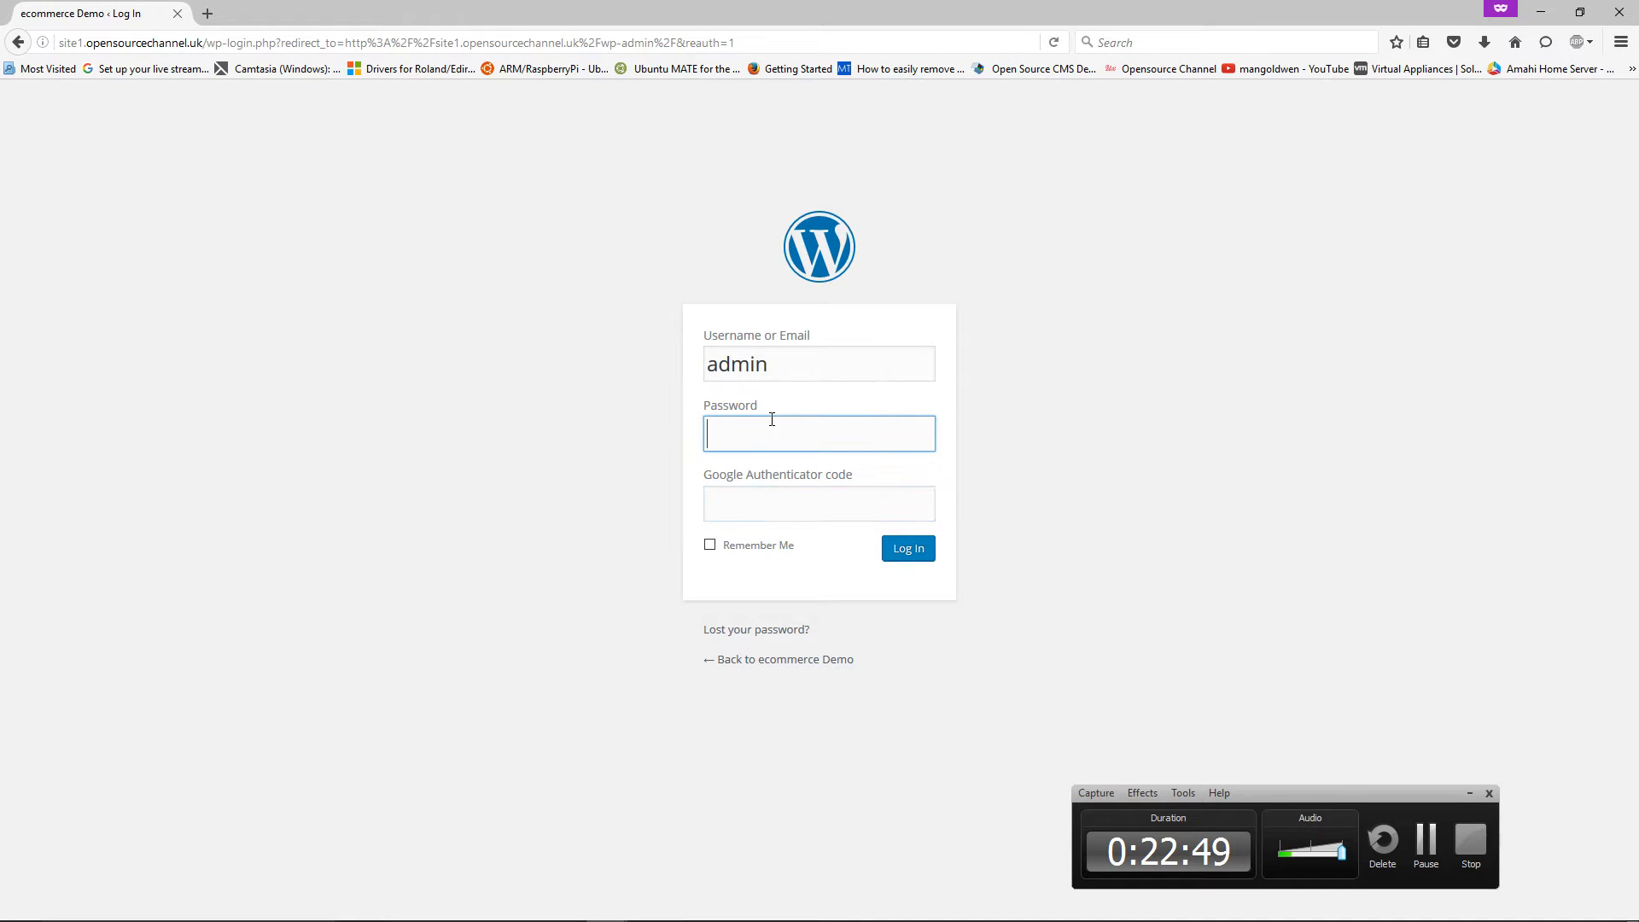
pyautogui.write('*****')
pyautogui.click(905, 552)
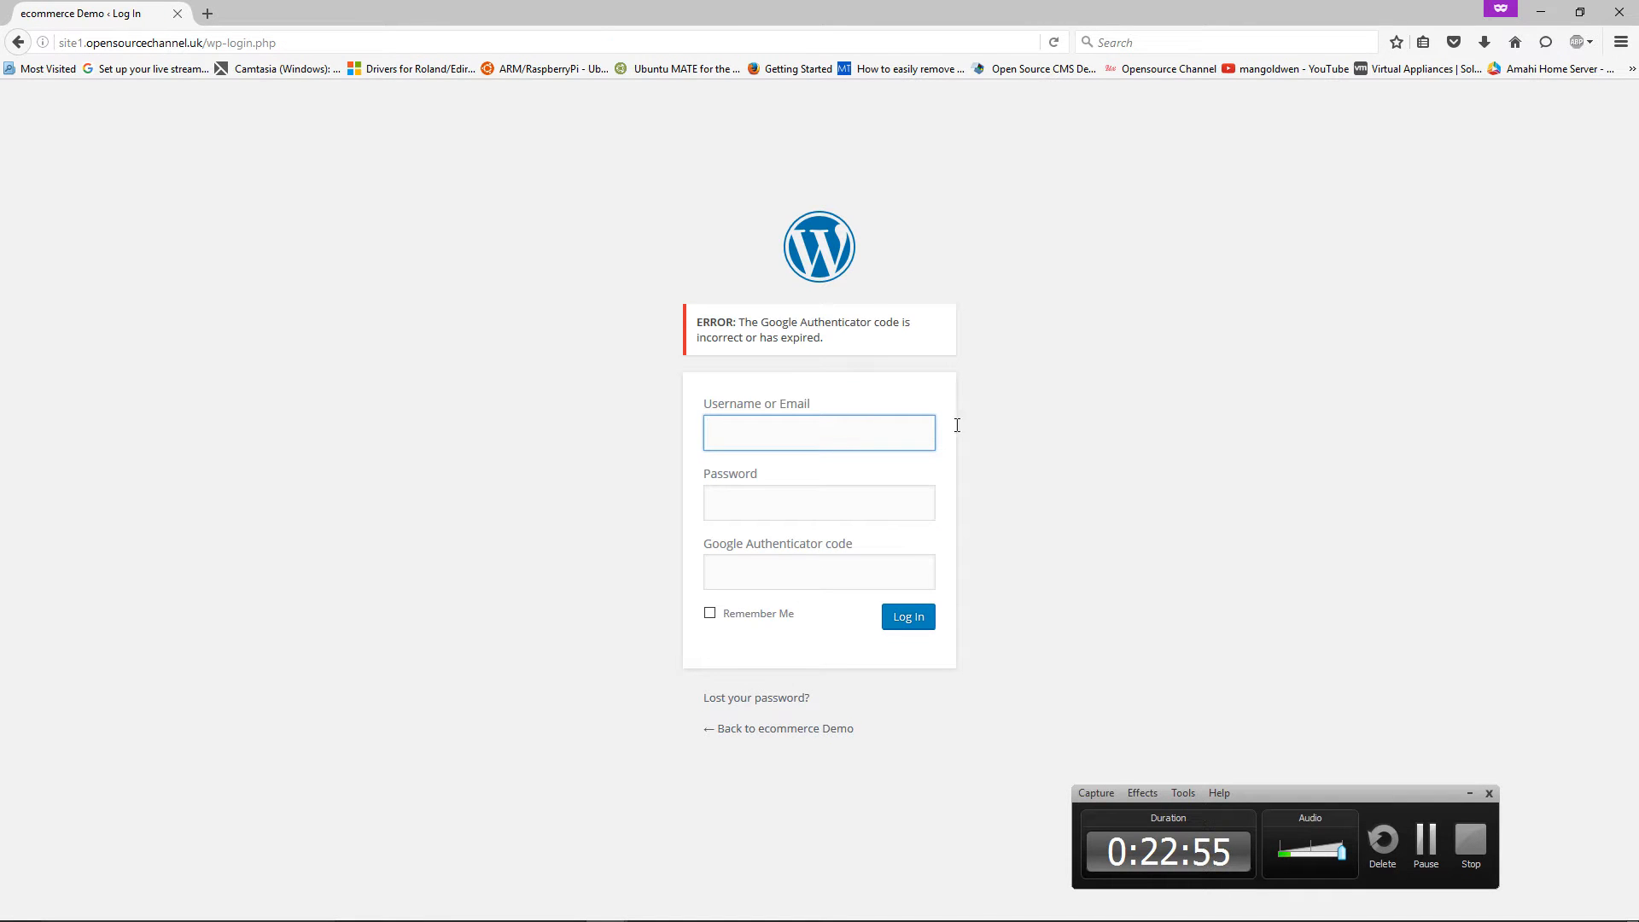
# Log in as admin with the password and a six-digit Google Authenticator code.
pyautogui.click(824, 439)
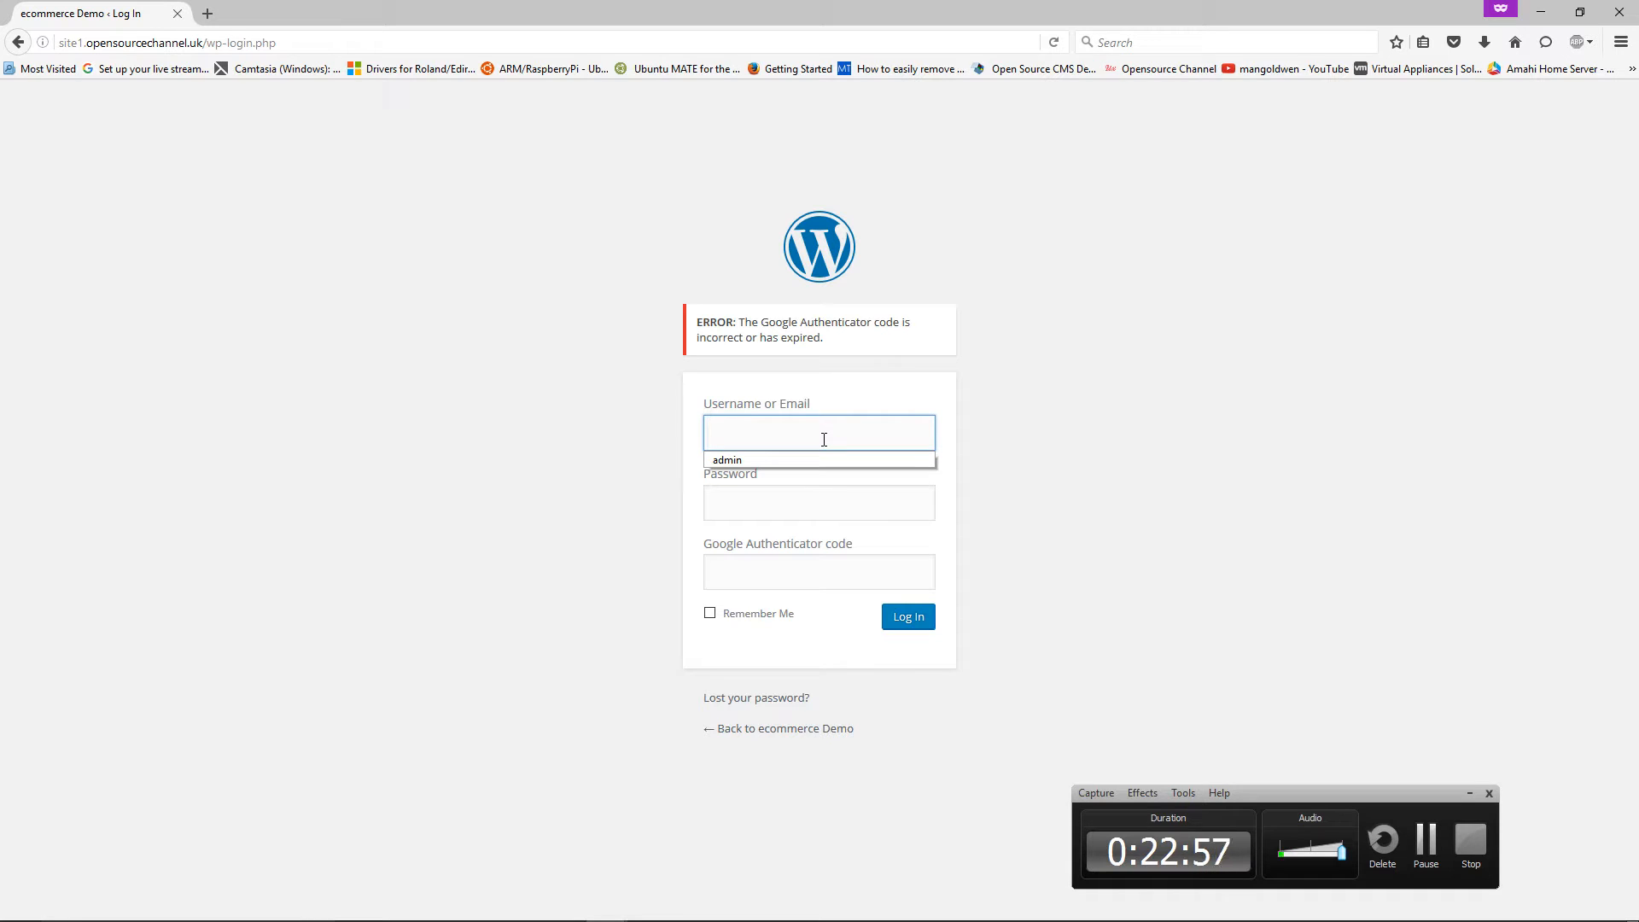
pyautogui.press('Tab')
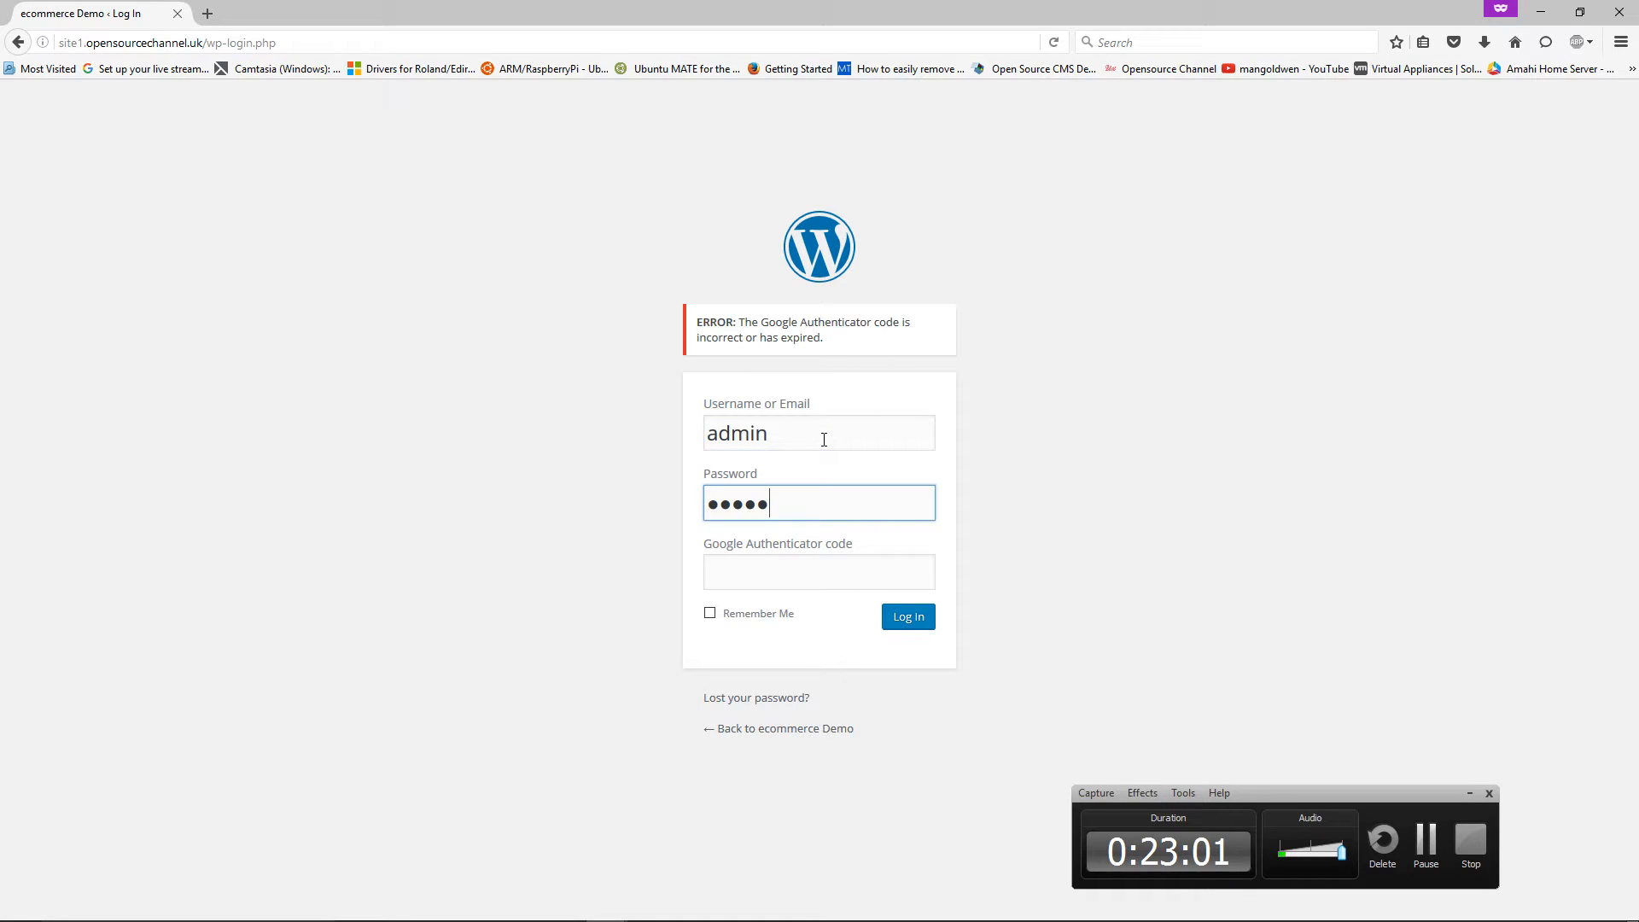
pyautogui.press('Tab')
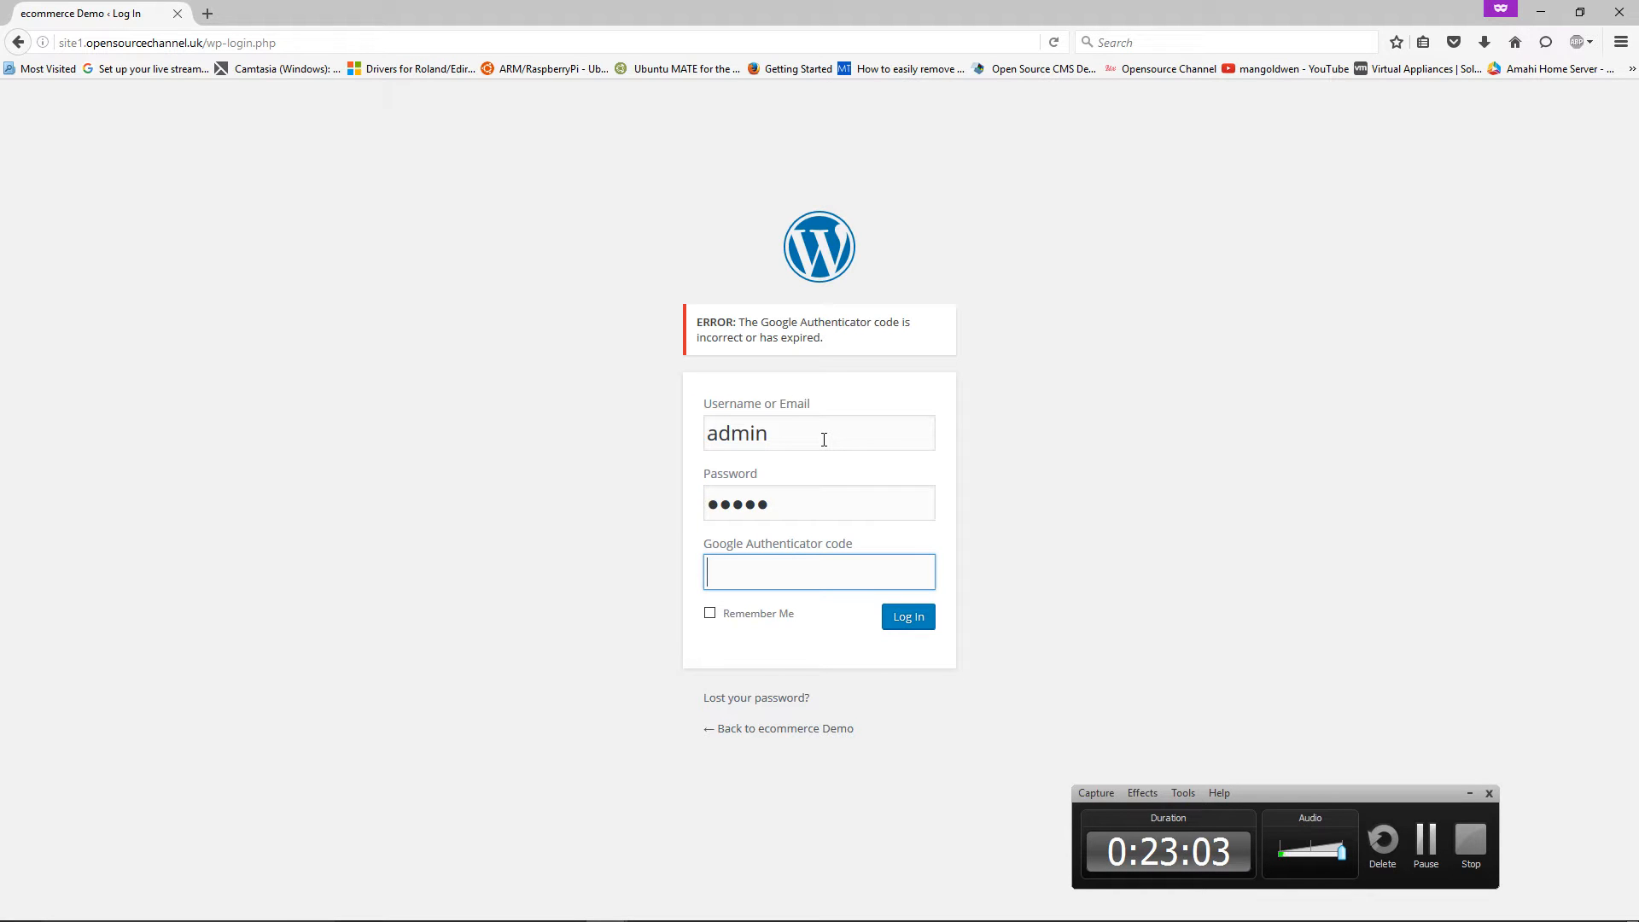
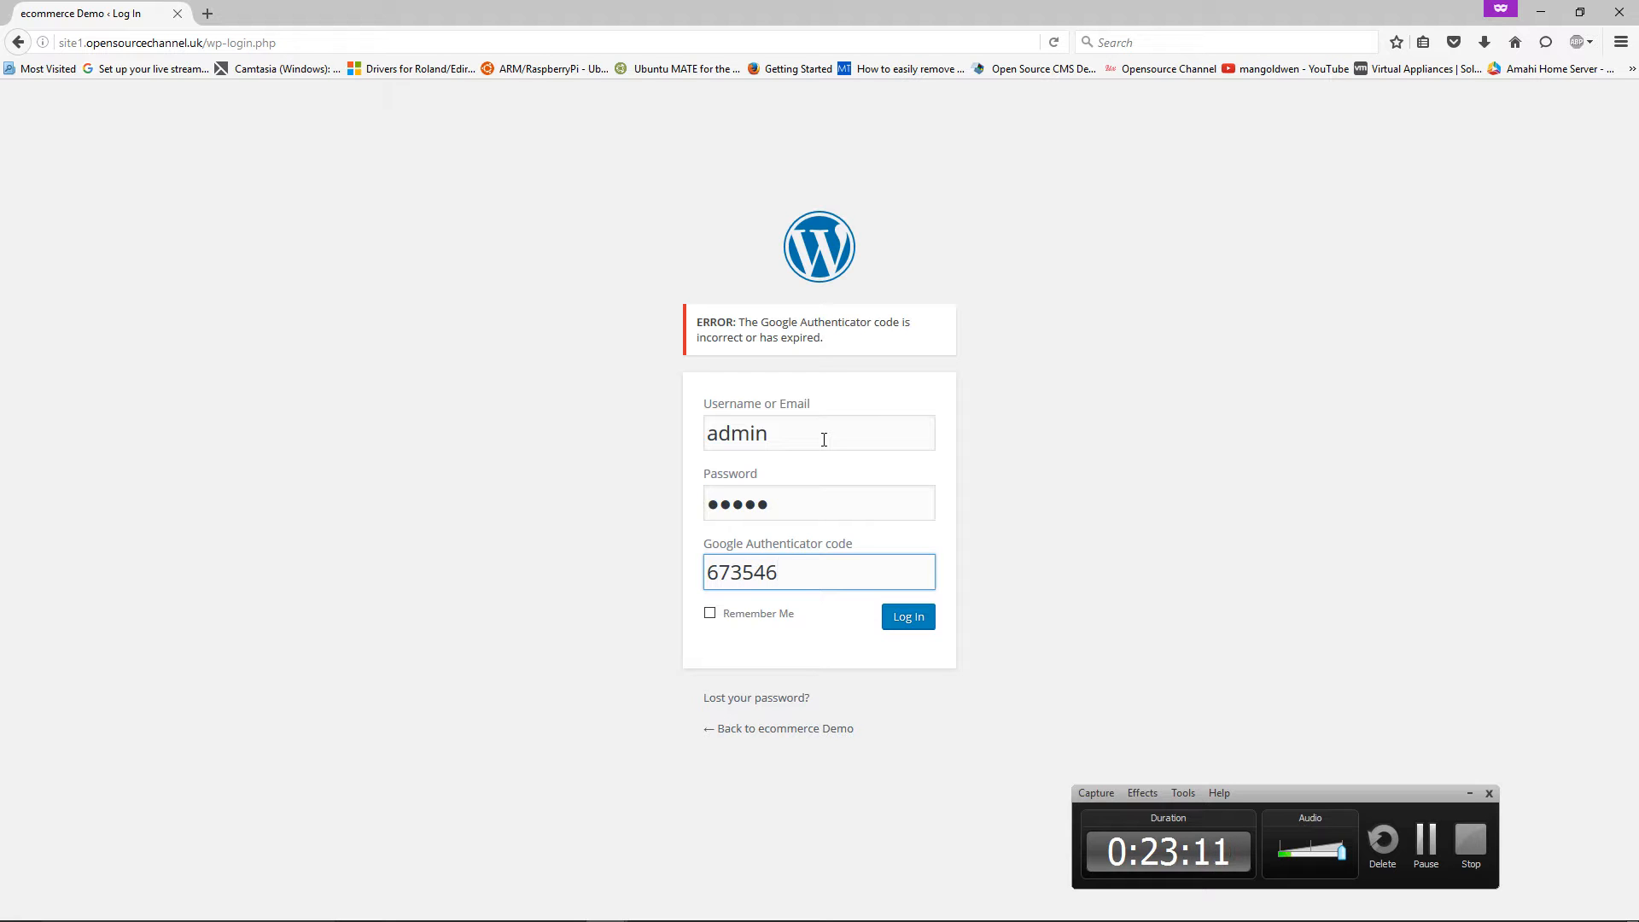
pyautogui.click(920, 630)
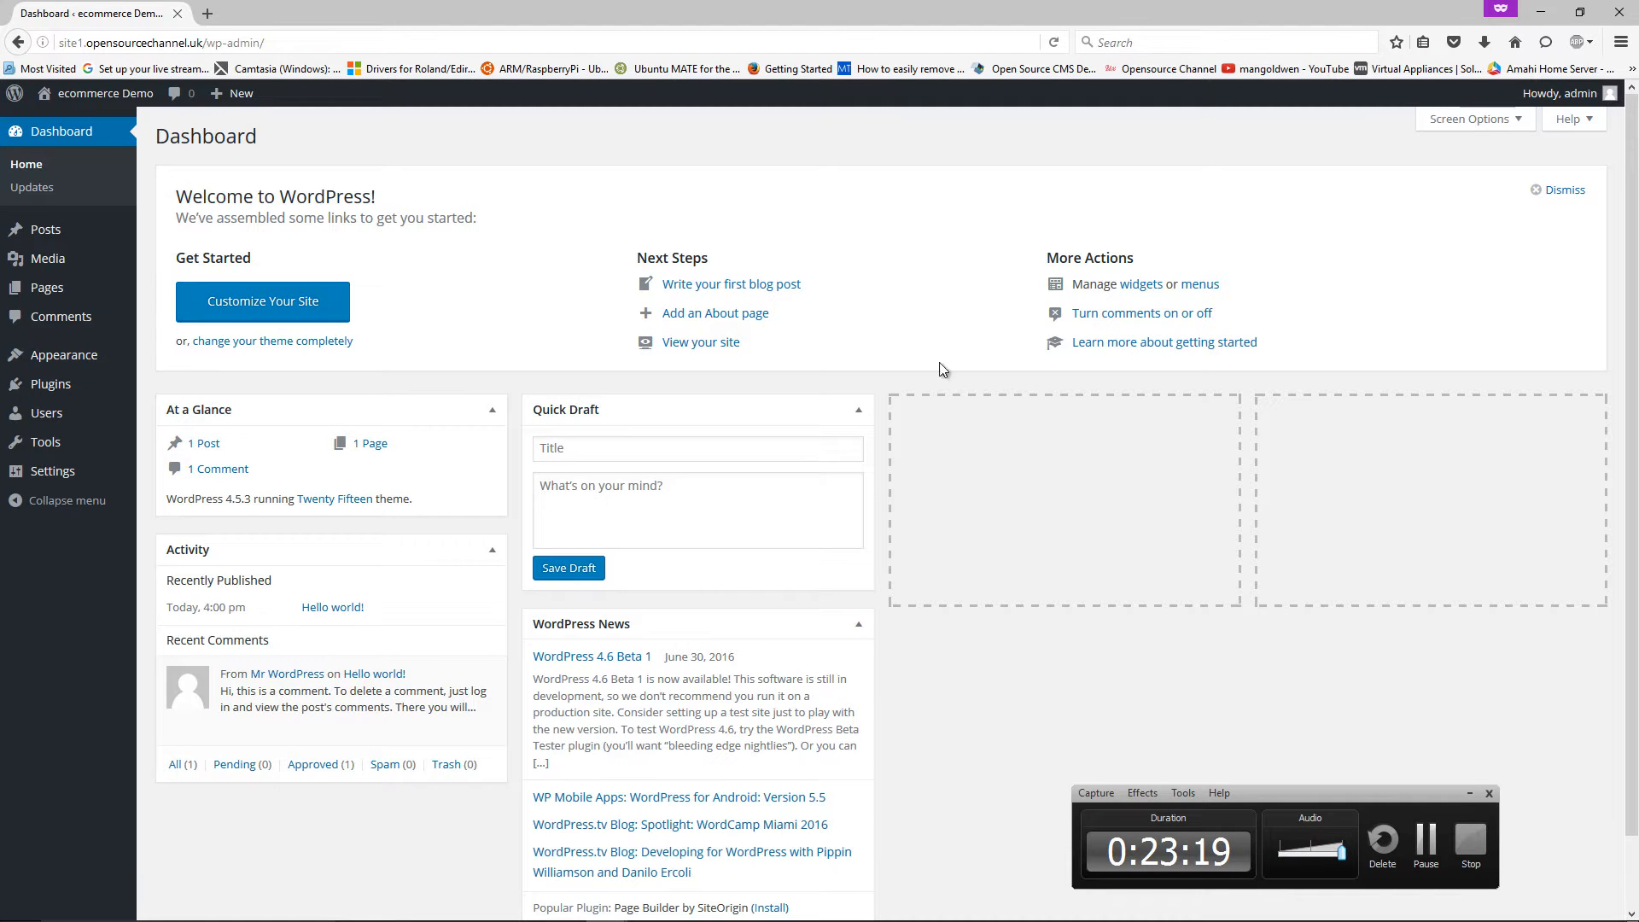
# Log out of the WordPress admin from the Howdy, admin menu.
pyautogui.moveTo(1580, 107)
pyautogui.click(1513, 171)
pyautogui.click(1496, 152)
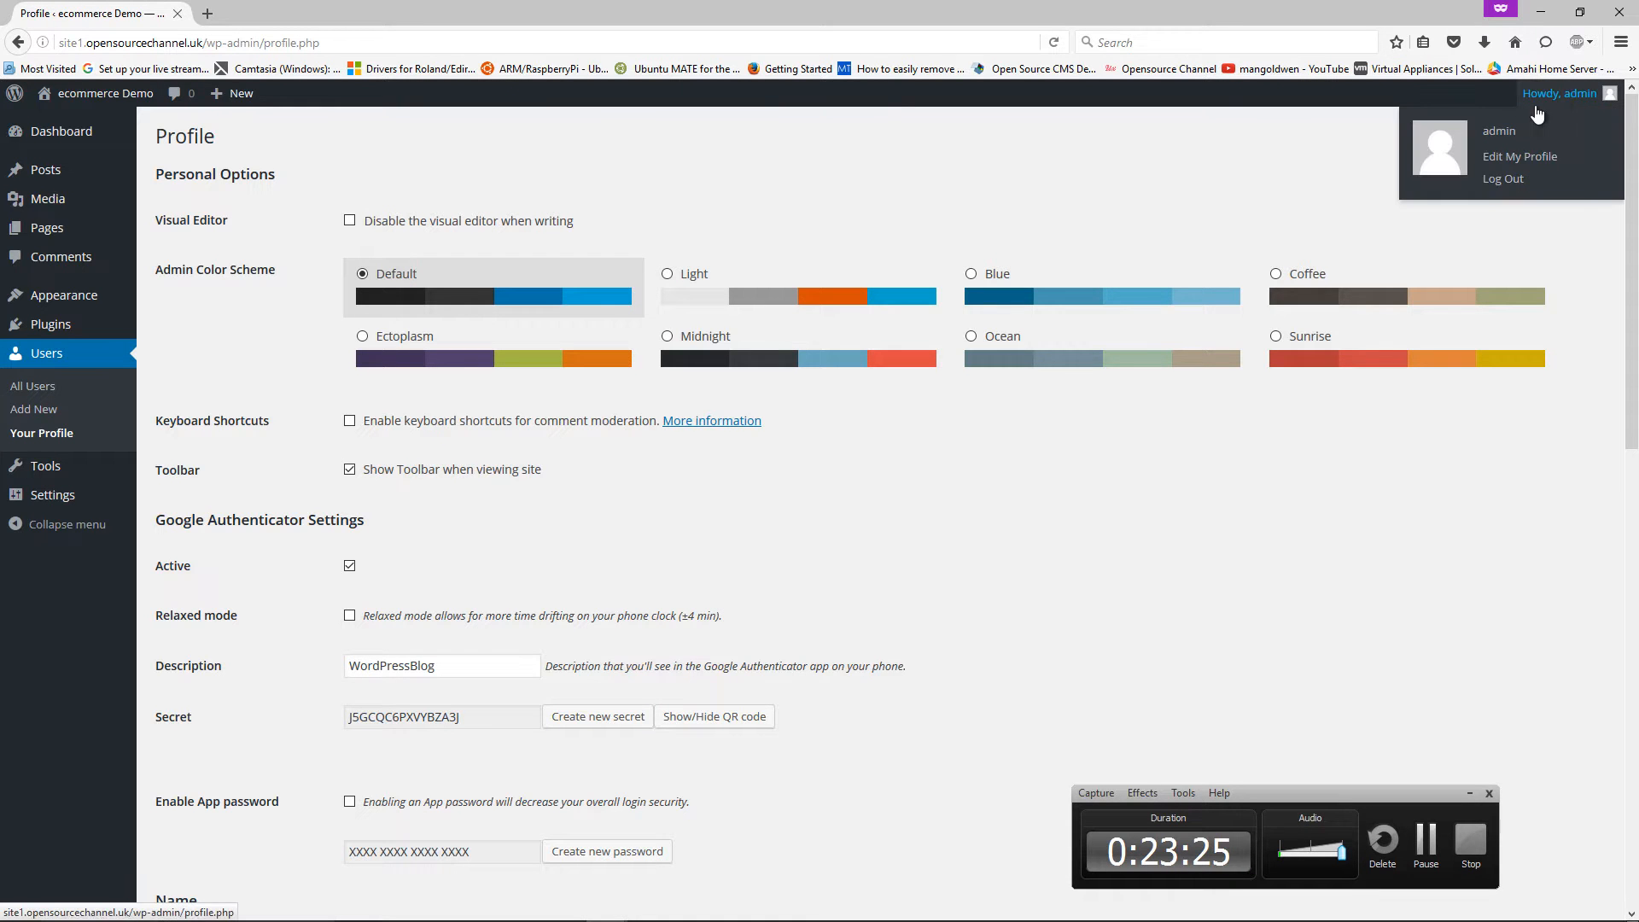
pyautogui.click(1507, 181)
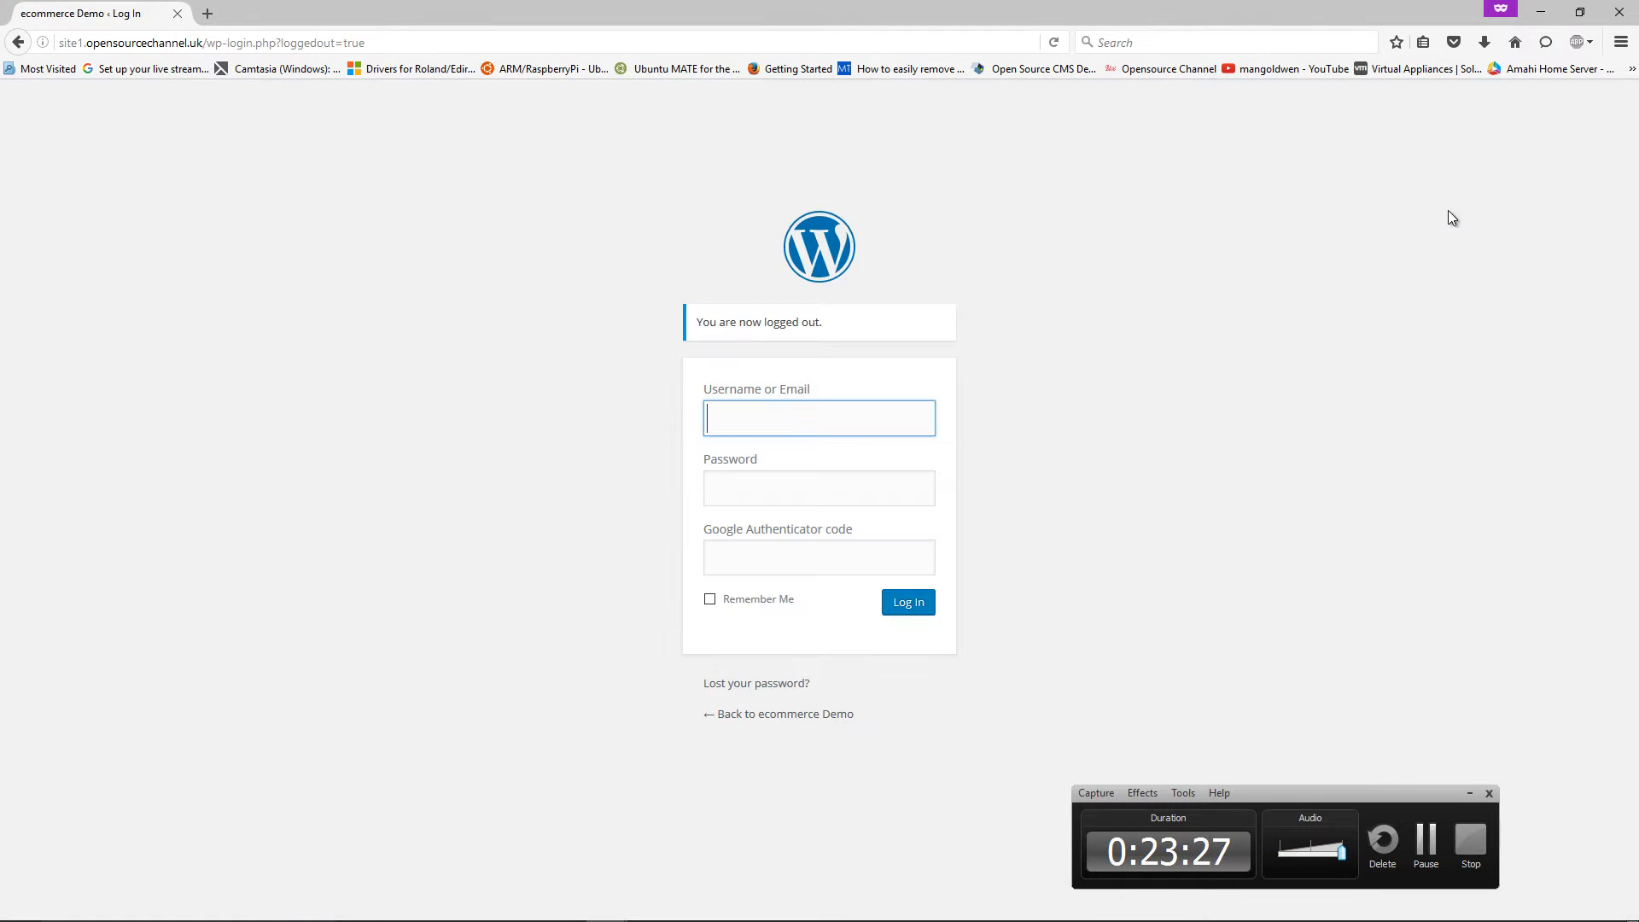
# Retry login with the saved admin credentials and an authenticator code, which is rejected.
pyautogui.click(872, 424)
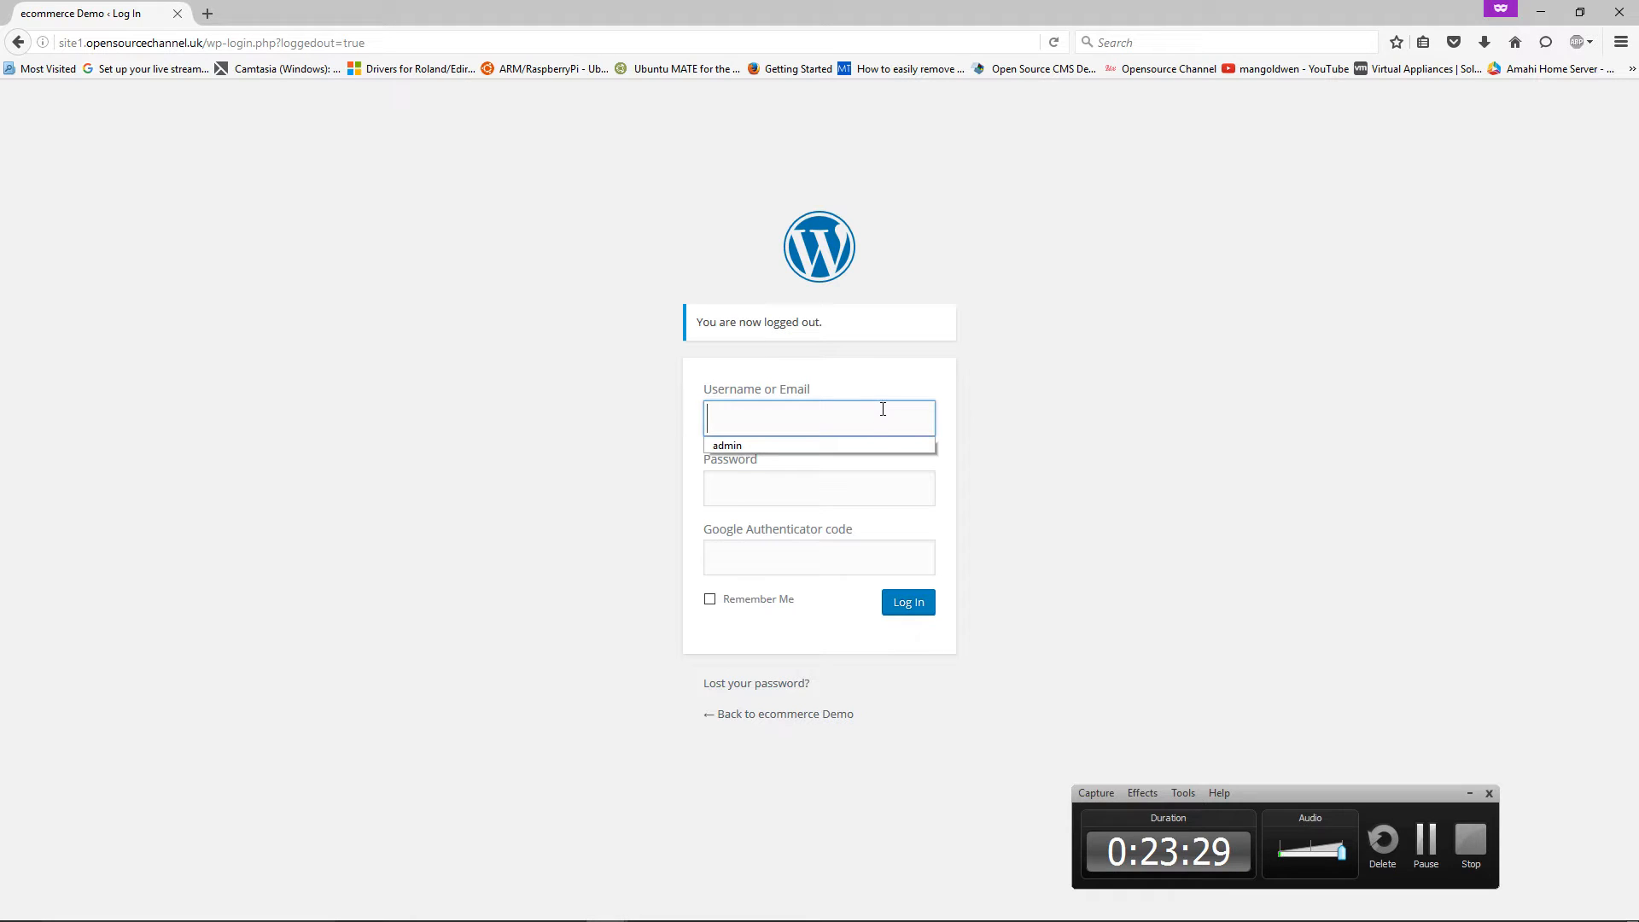
pyautogui.click(871, 446)
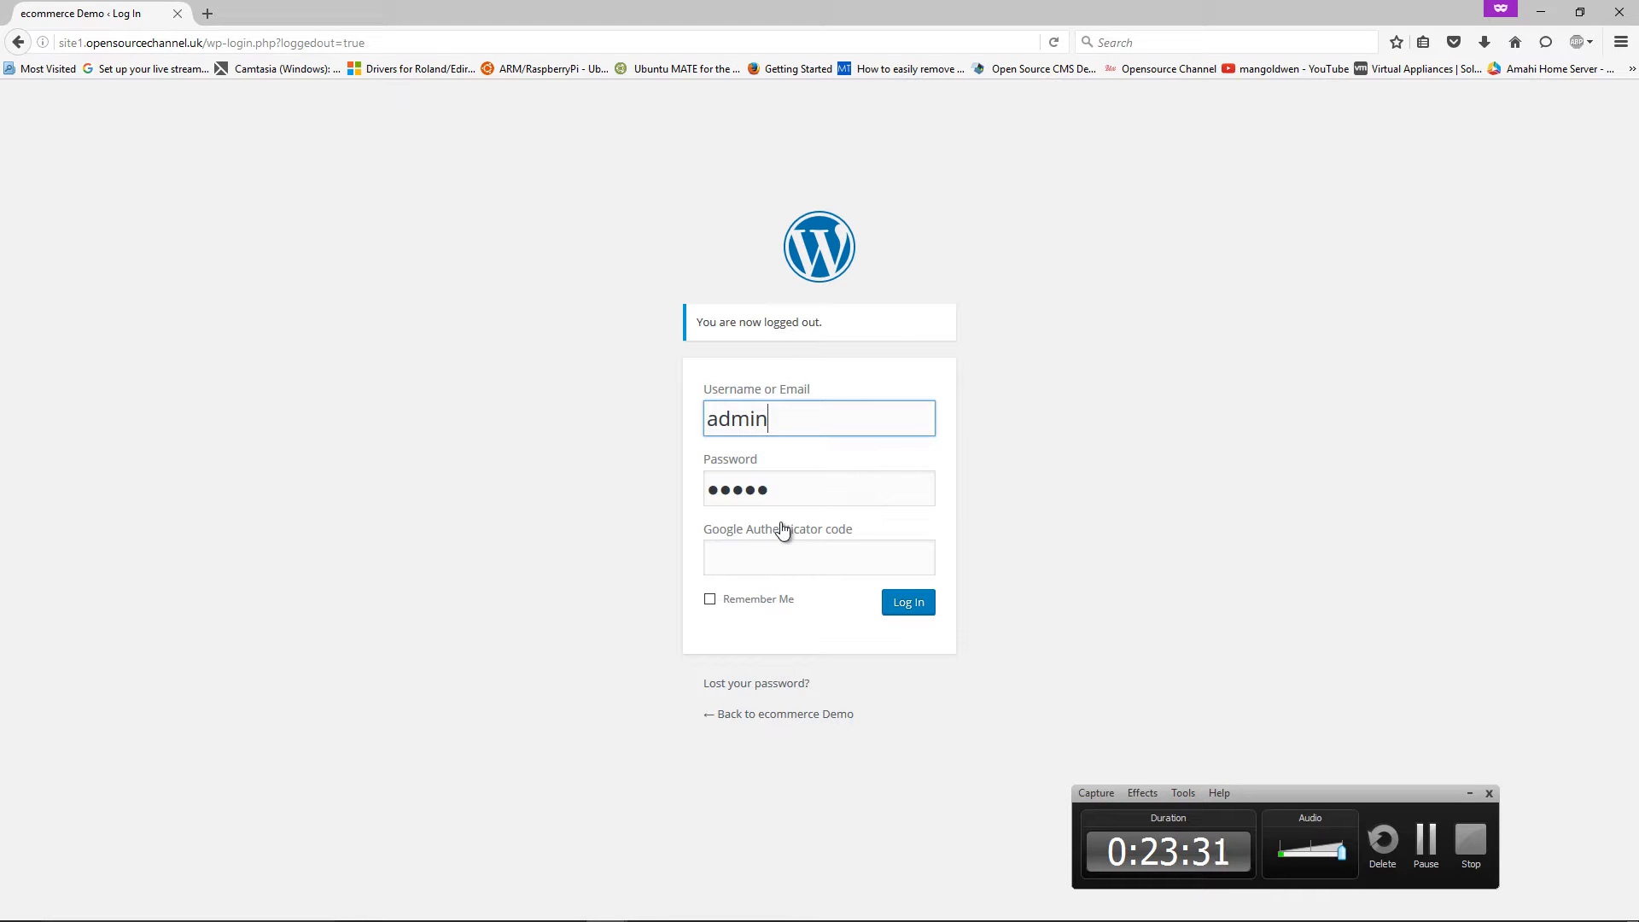
pyautogui.click(760, 565)
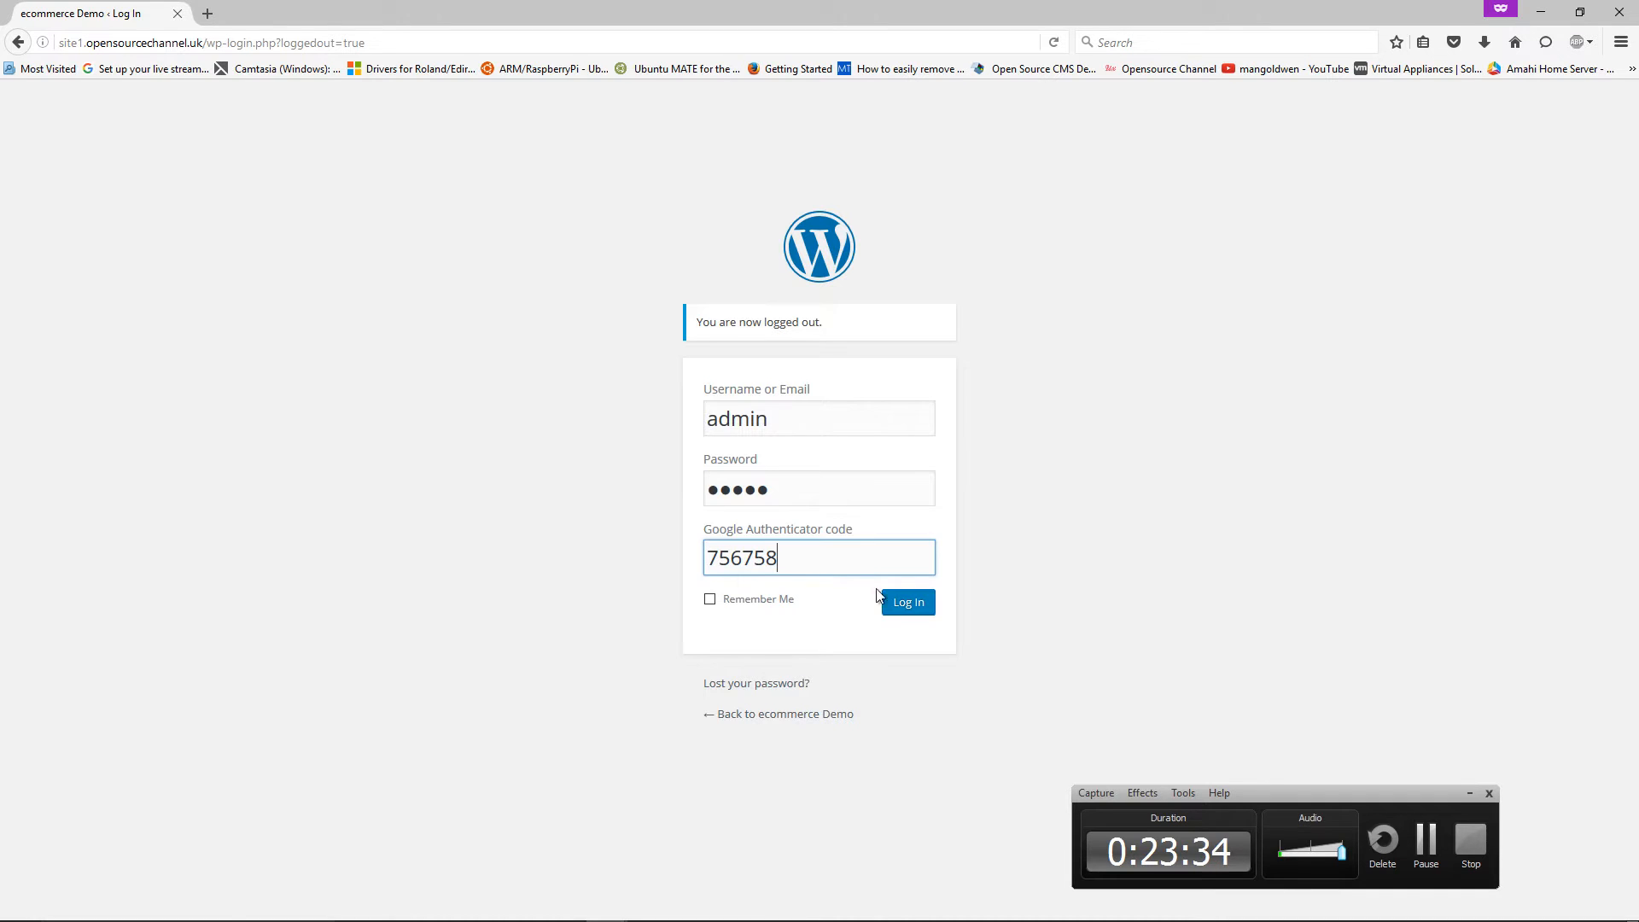
pyautogui.click(900, 613)
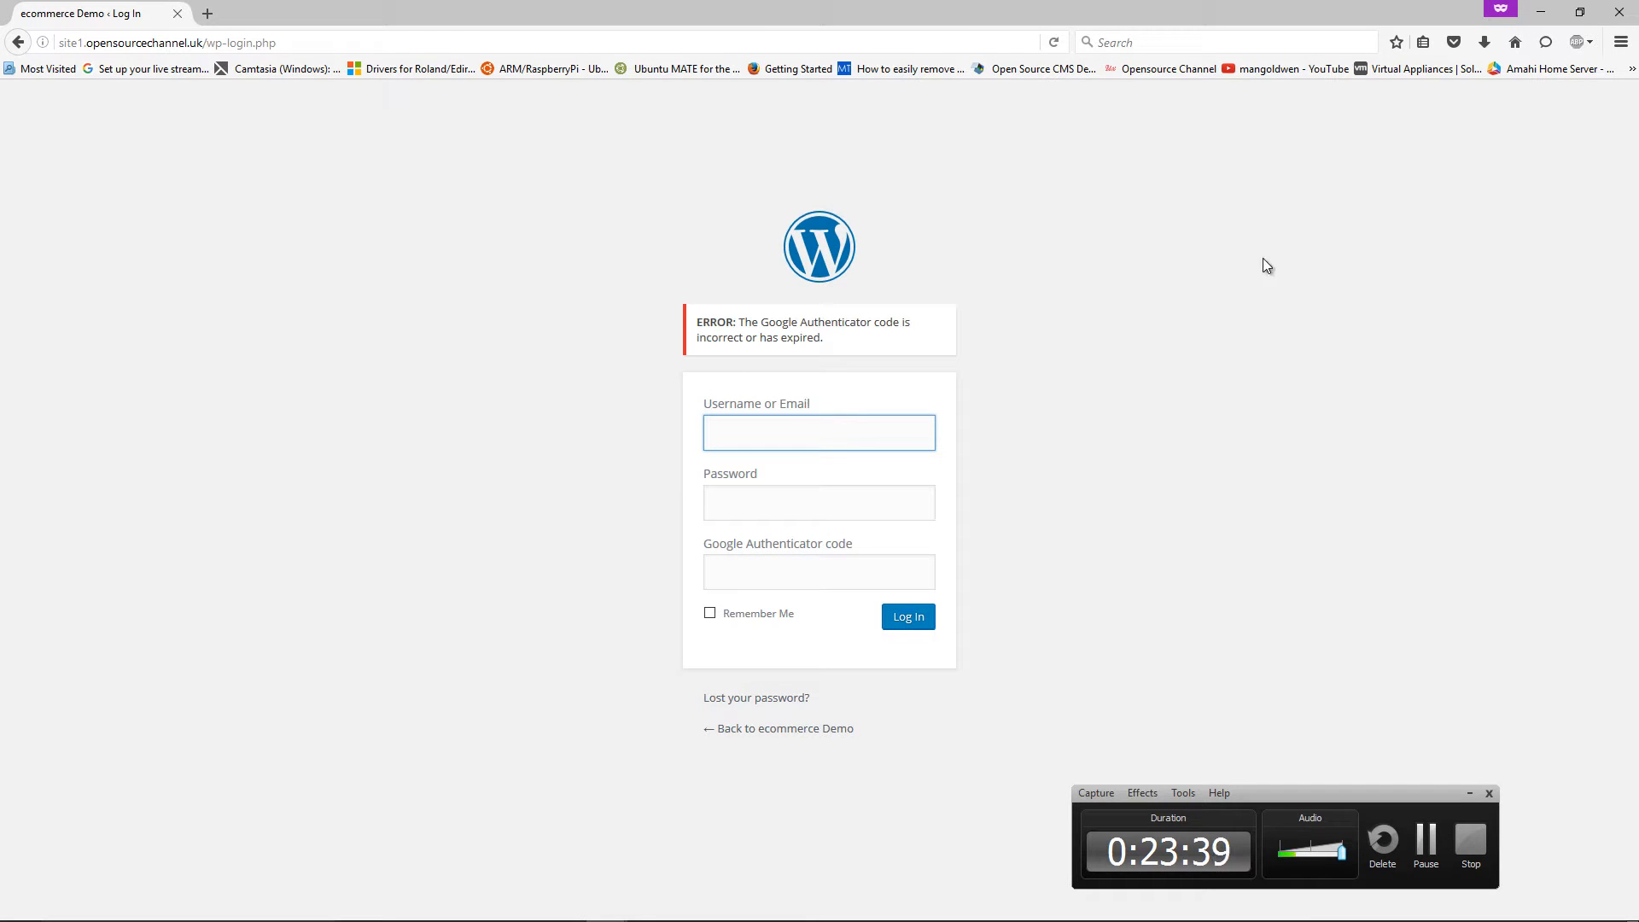
# Untick Google Authenticator Active on the admin profile and save it with Update Profile.
pyautogui.click(1619, 12)
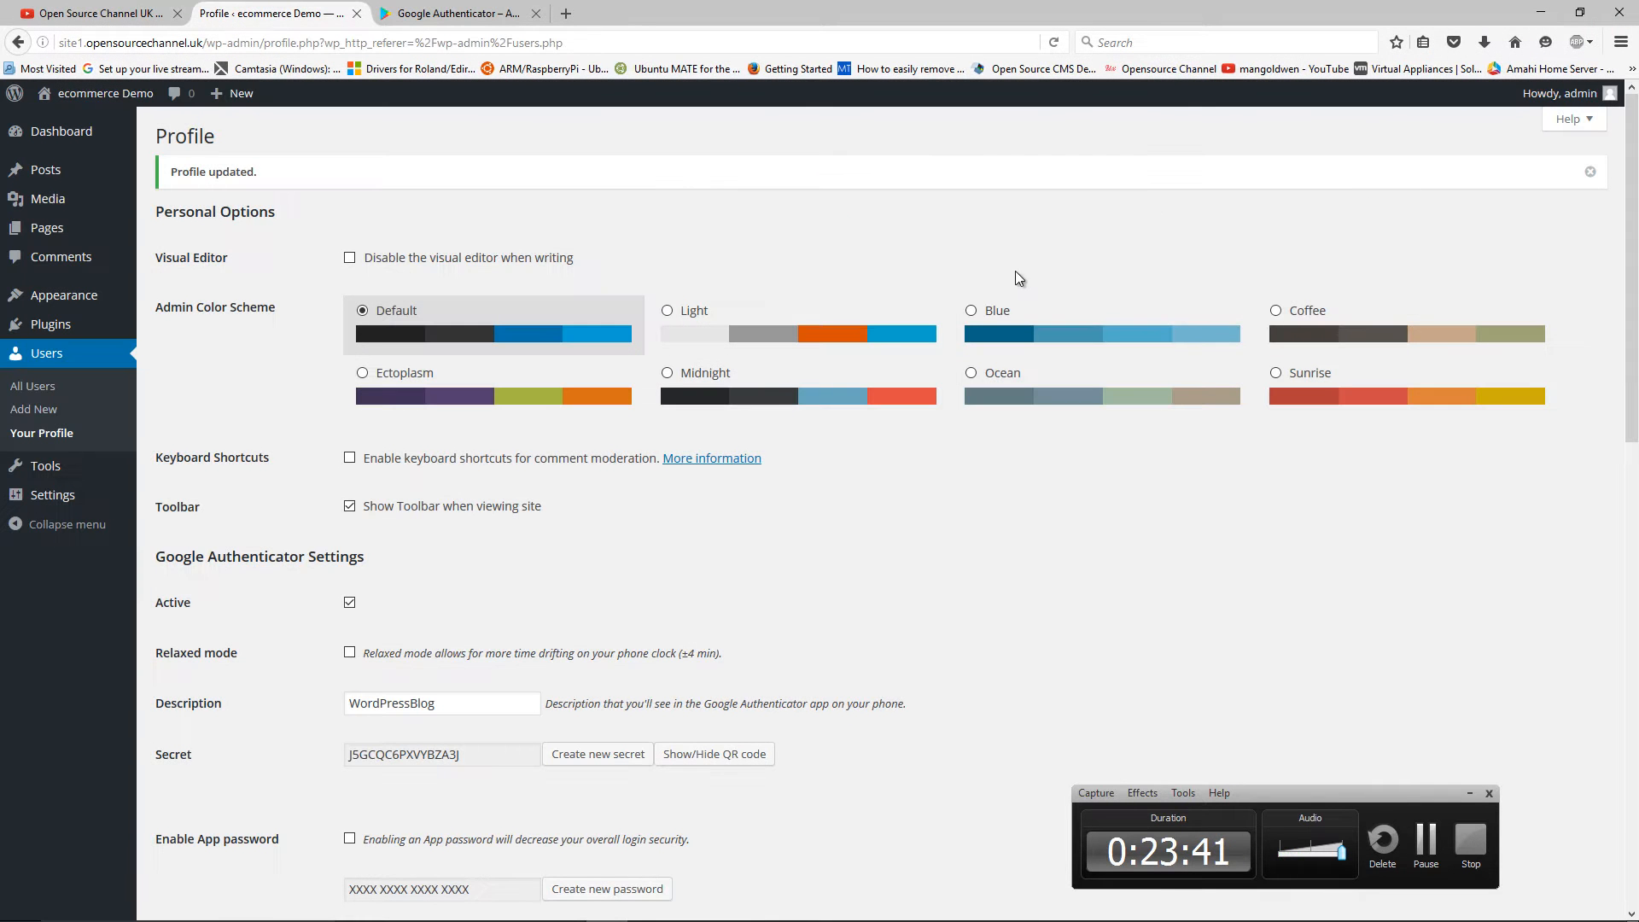
pyautogui.click(351, 605)
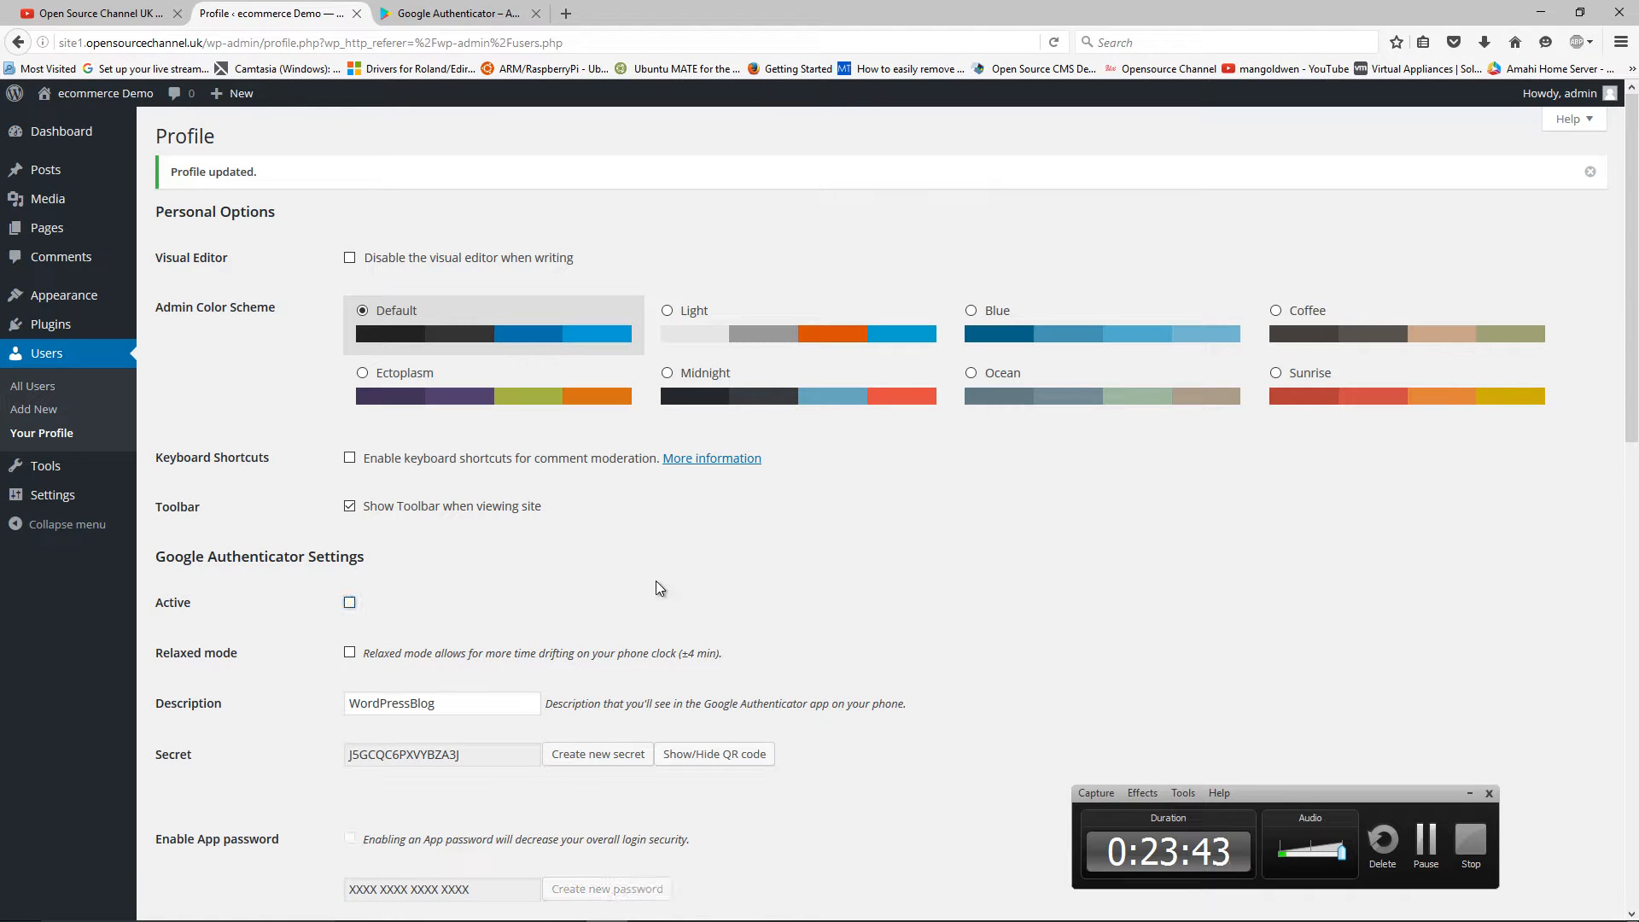
pyautogui.scroll(-10, 657, 587)
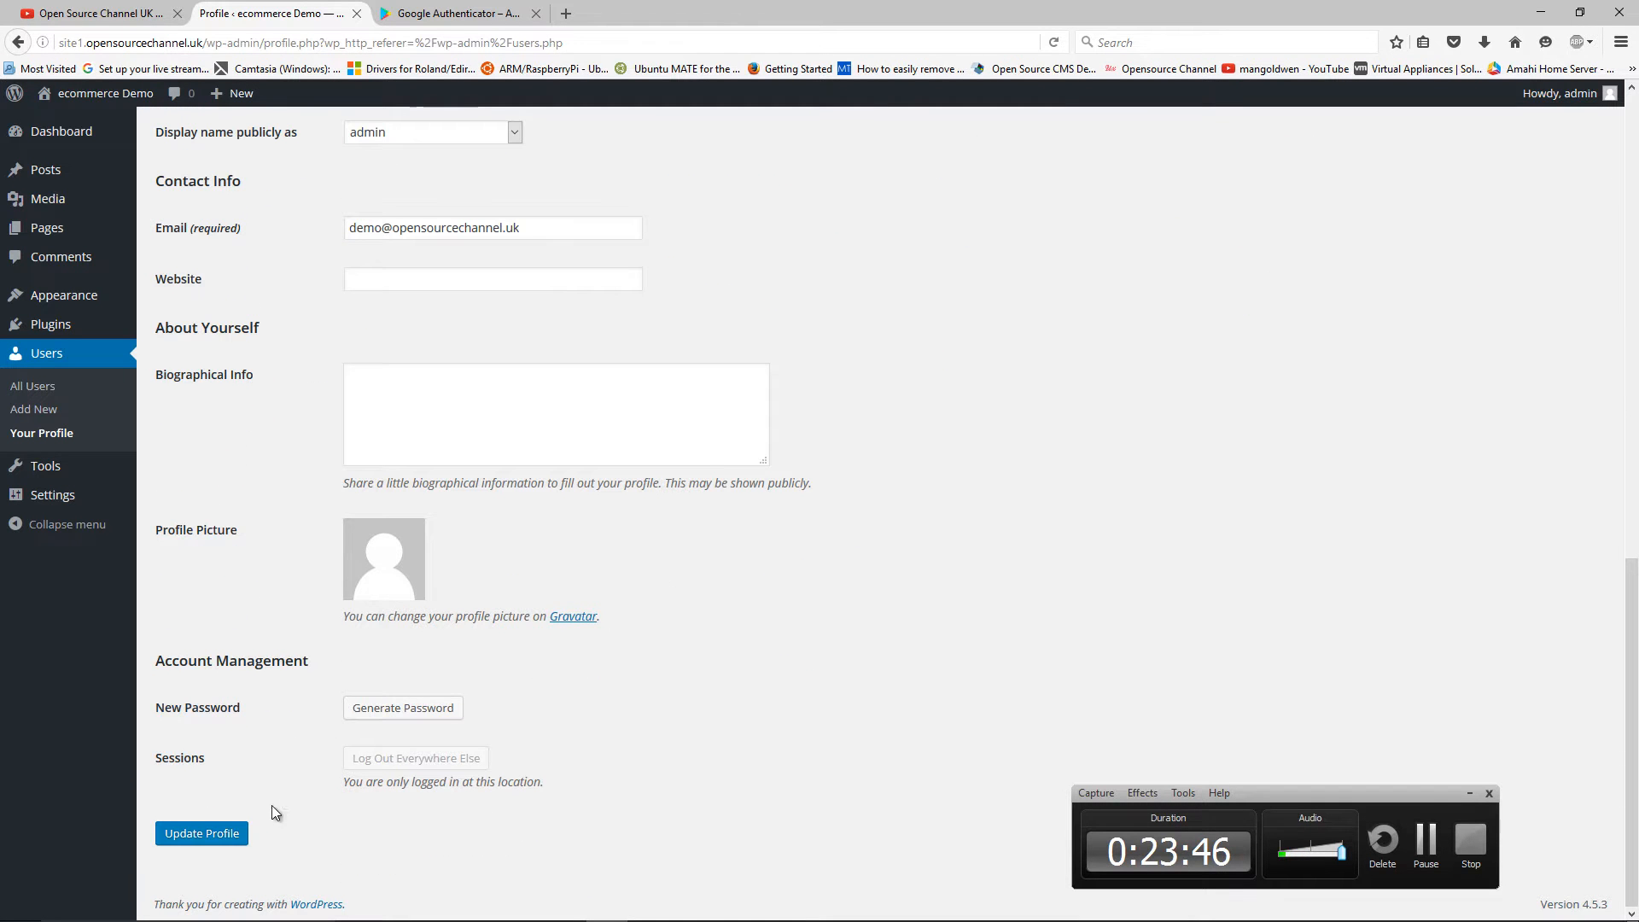
pyautogui.click(216, 837)
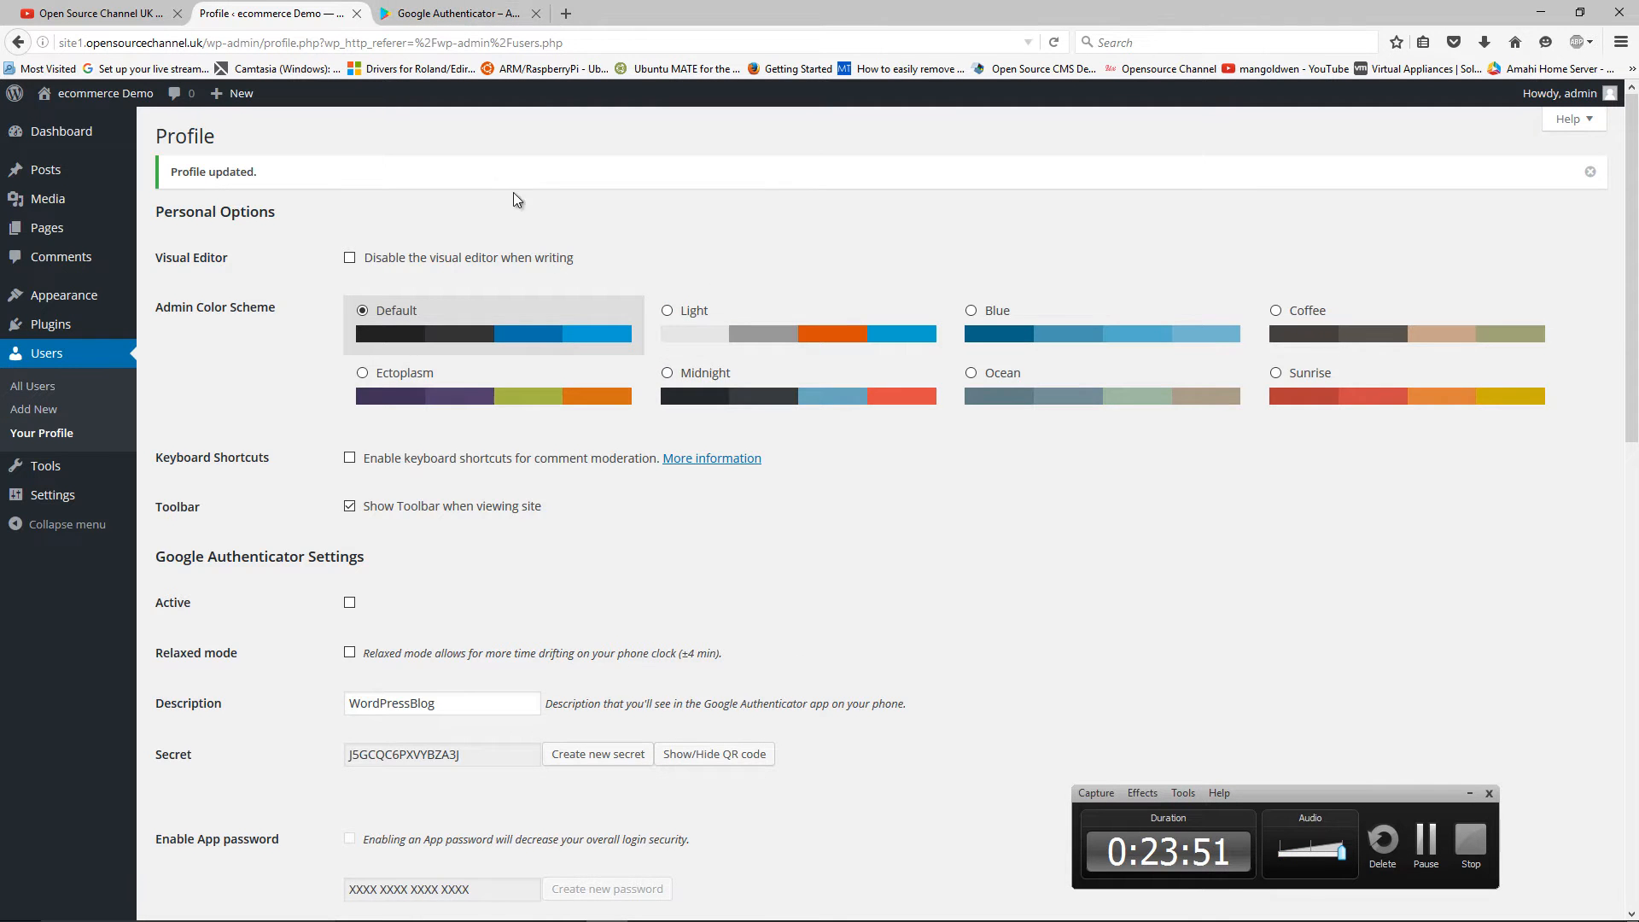
pyautogui.scroll(-10, 786, 529)
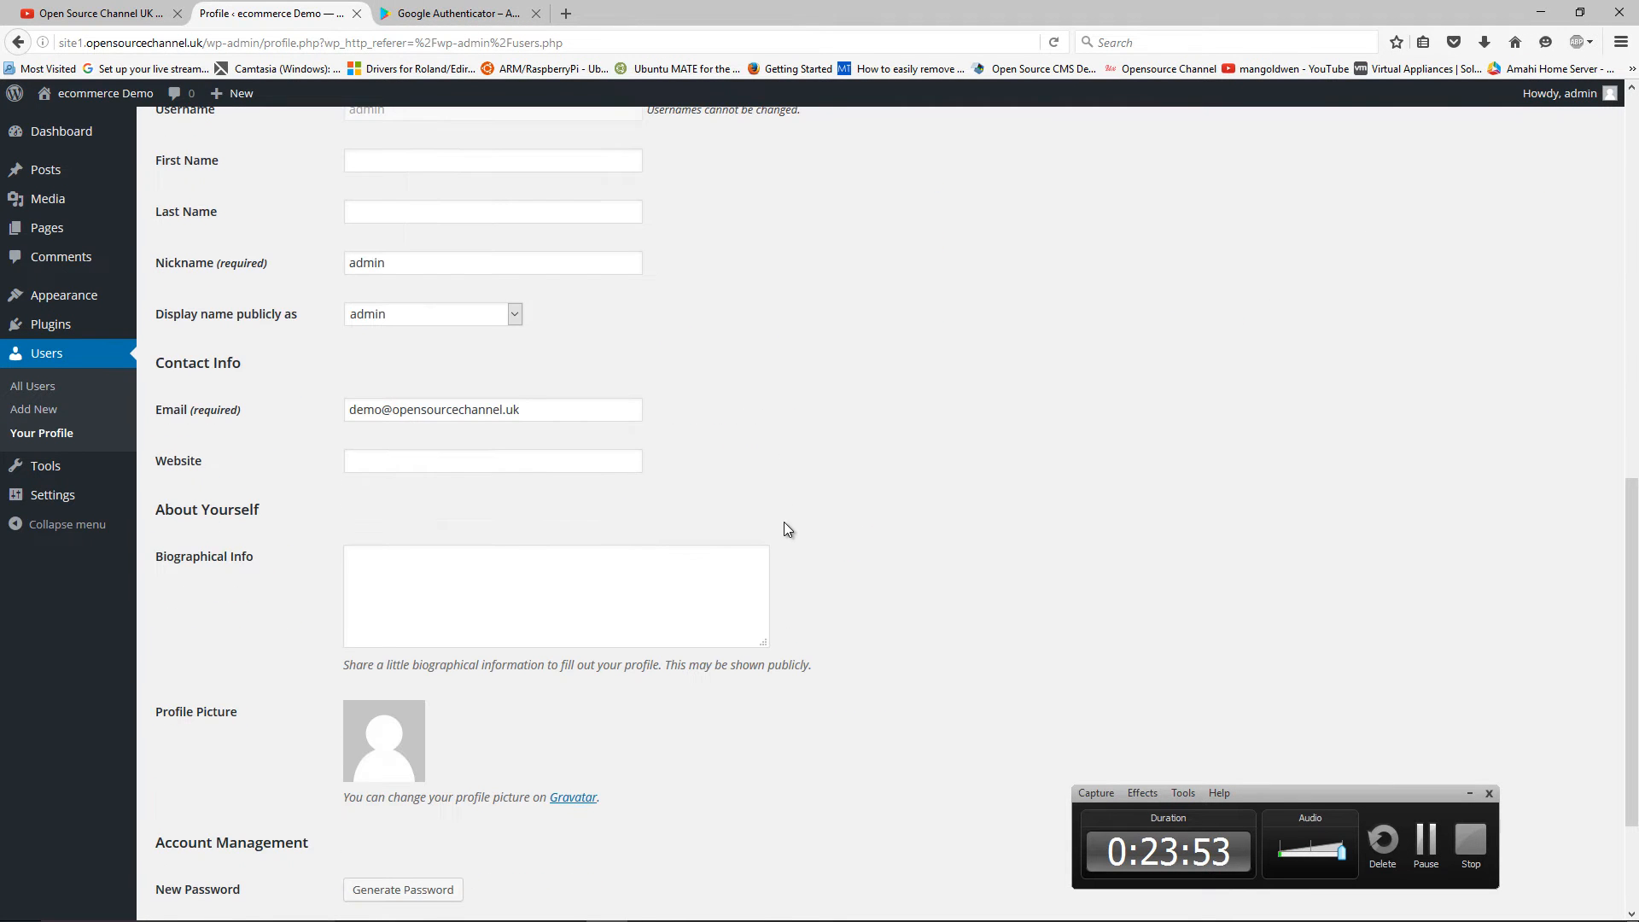
# Close the Google Authenticator browser tab and open the Installed Plugins list.
pyautogui.click(461, 13)
pyautogui.click(536, 13)
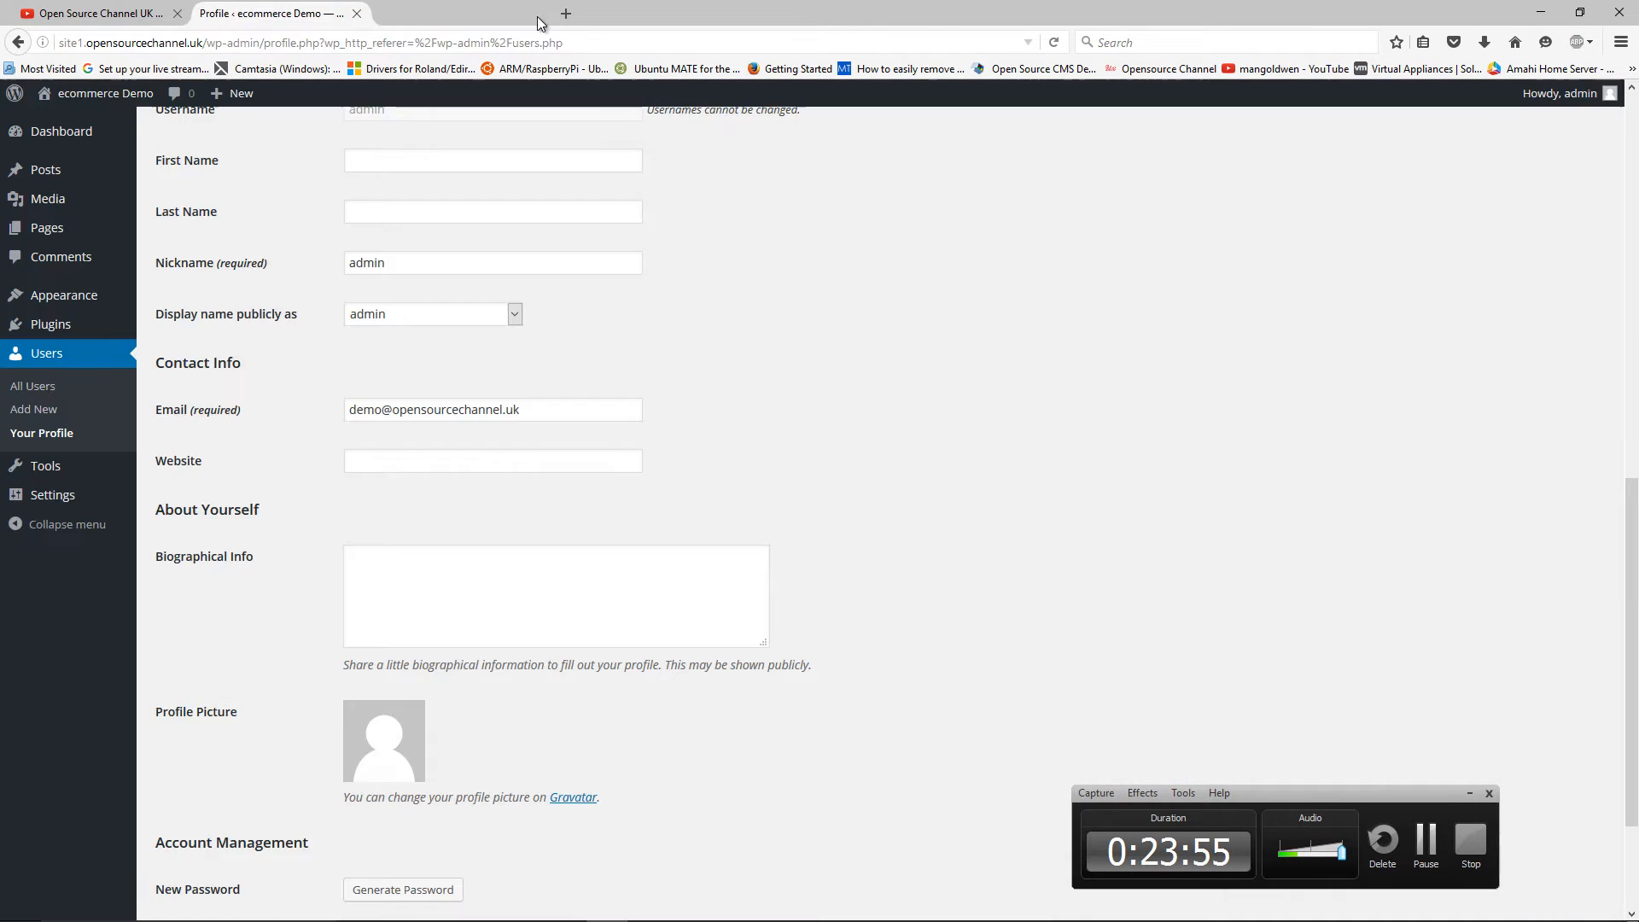
pyautogui.click(103, 14)
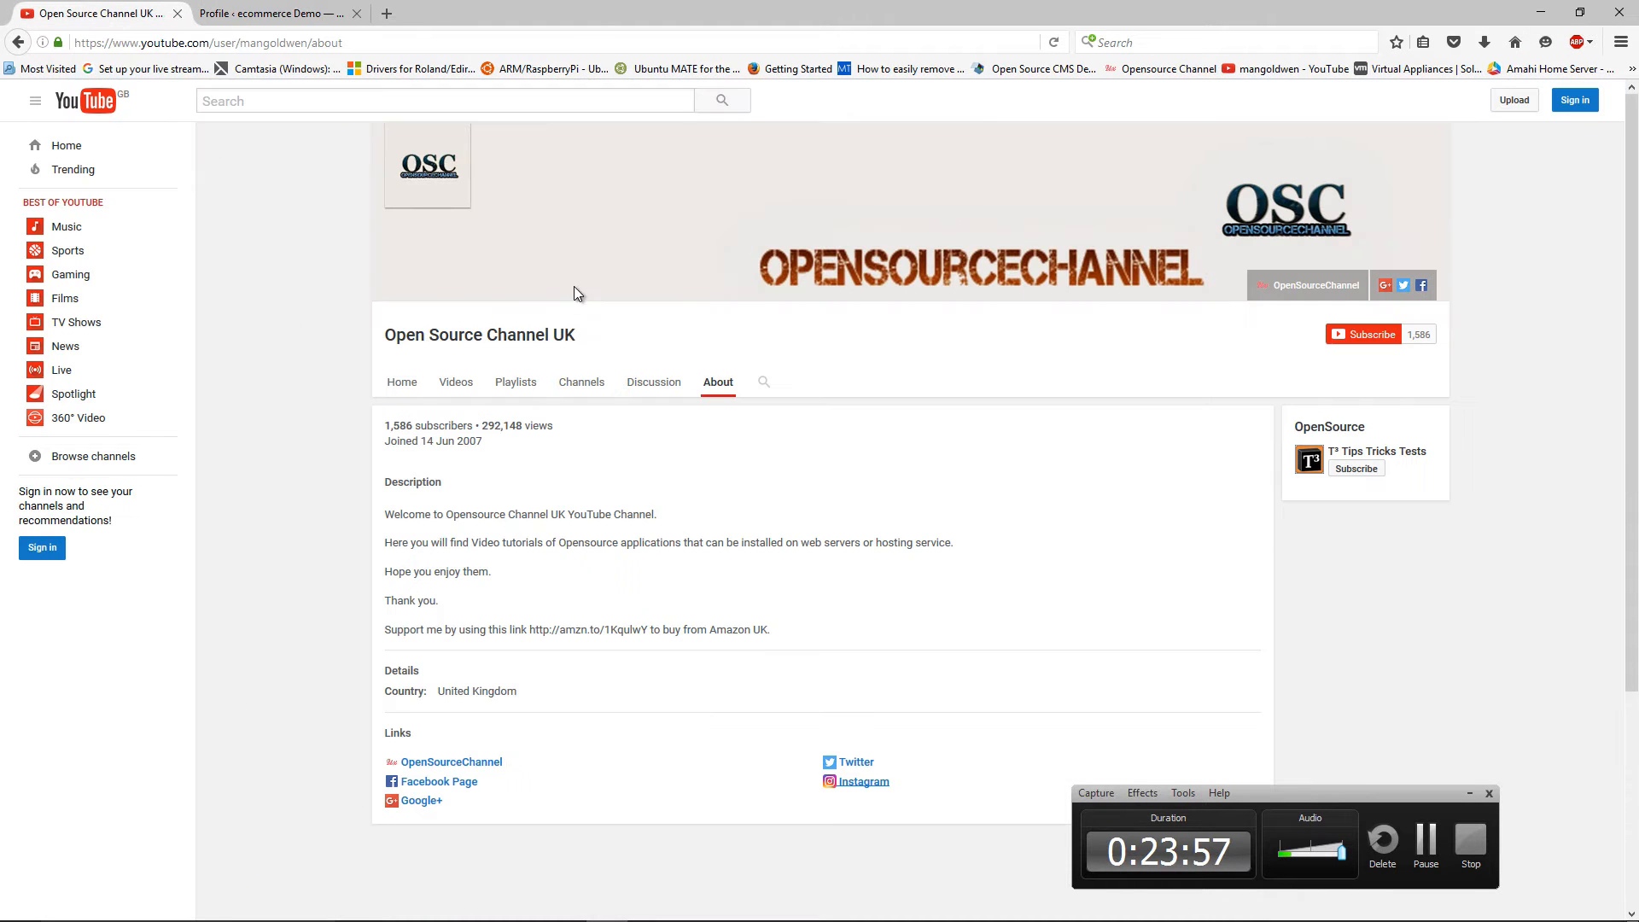
pyautogui.click(271, 13)
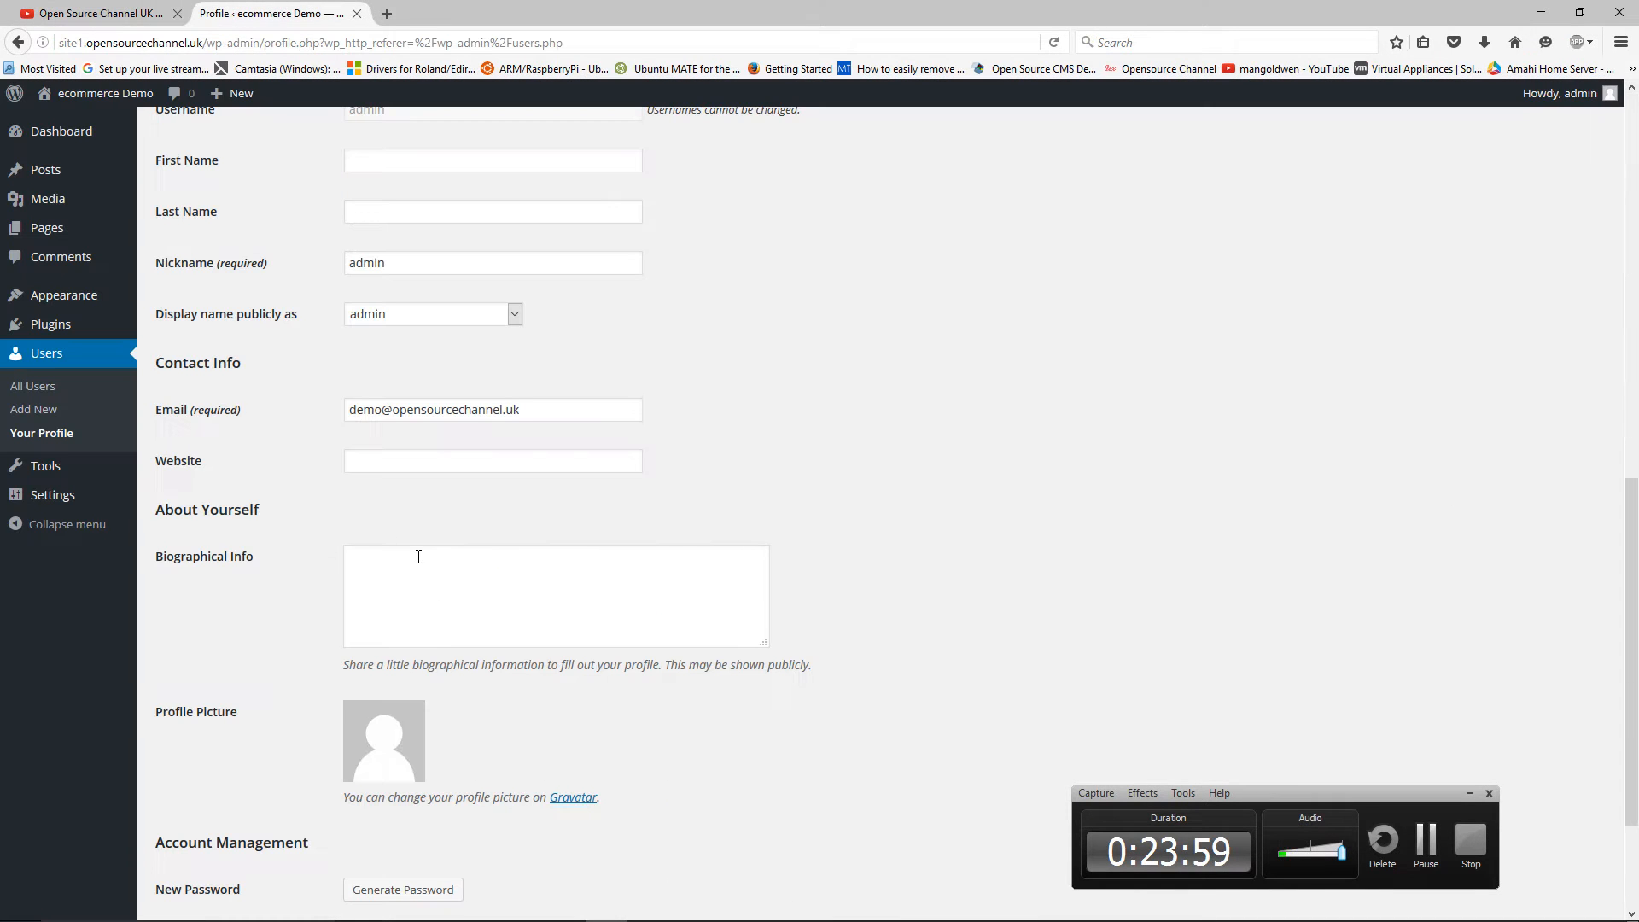
pyautogui.scroll(3, 421, 557)
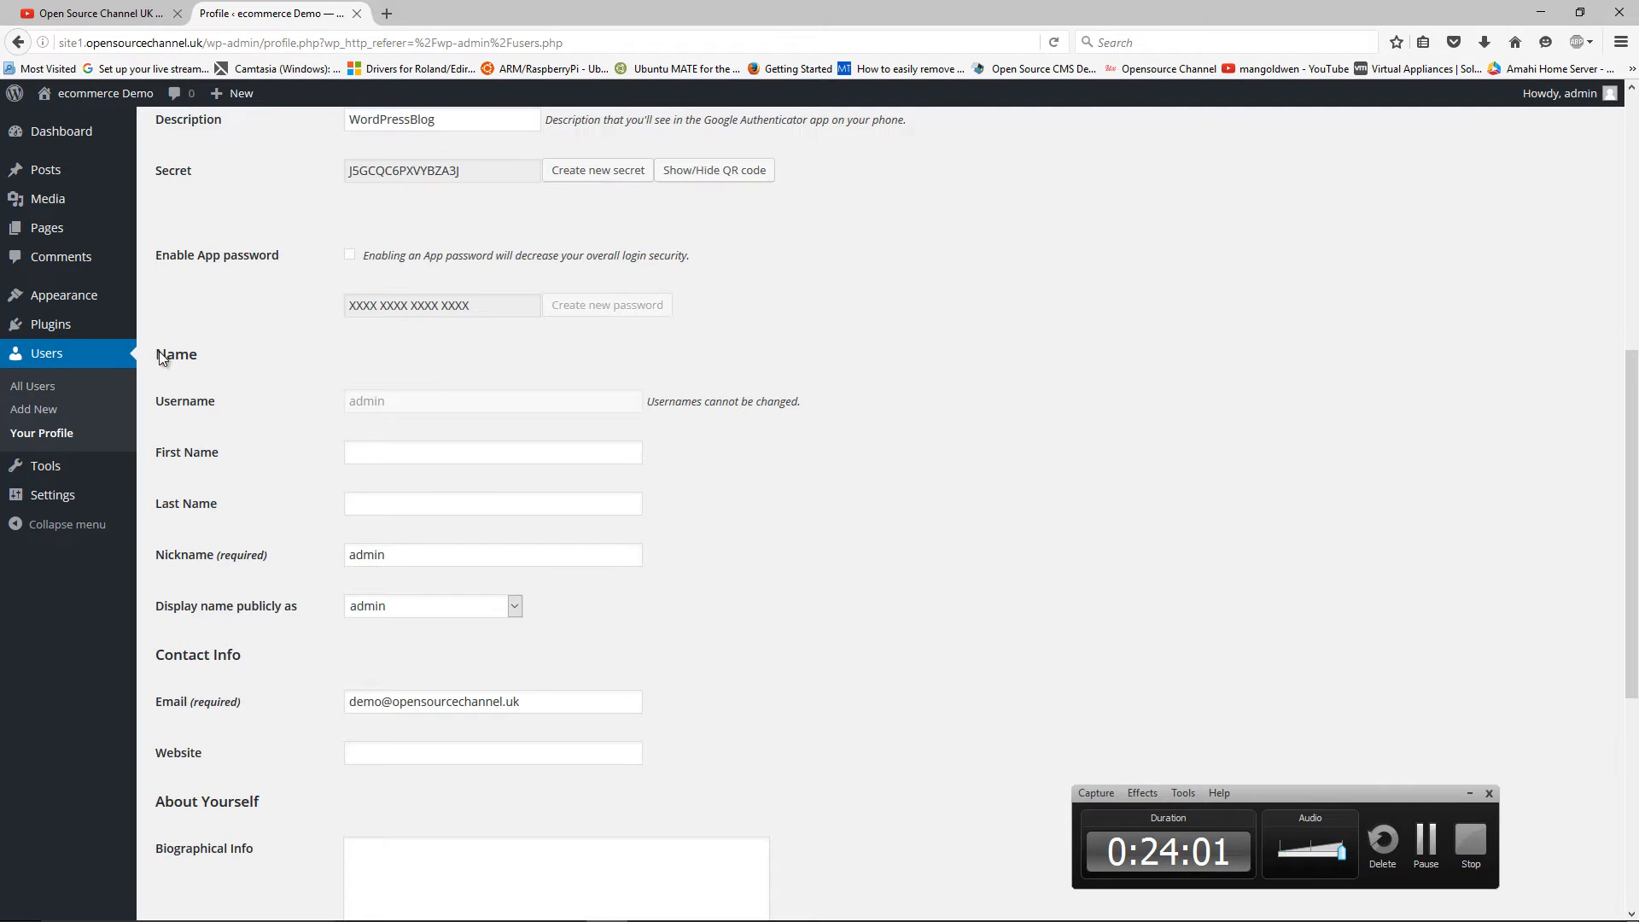
pyautogui.click(56, 332)
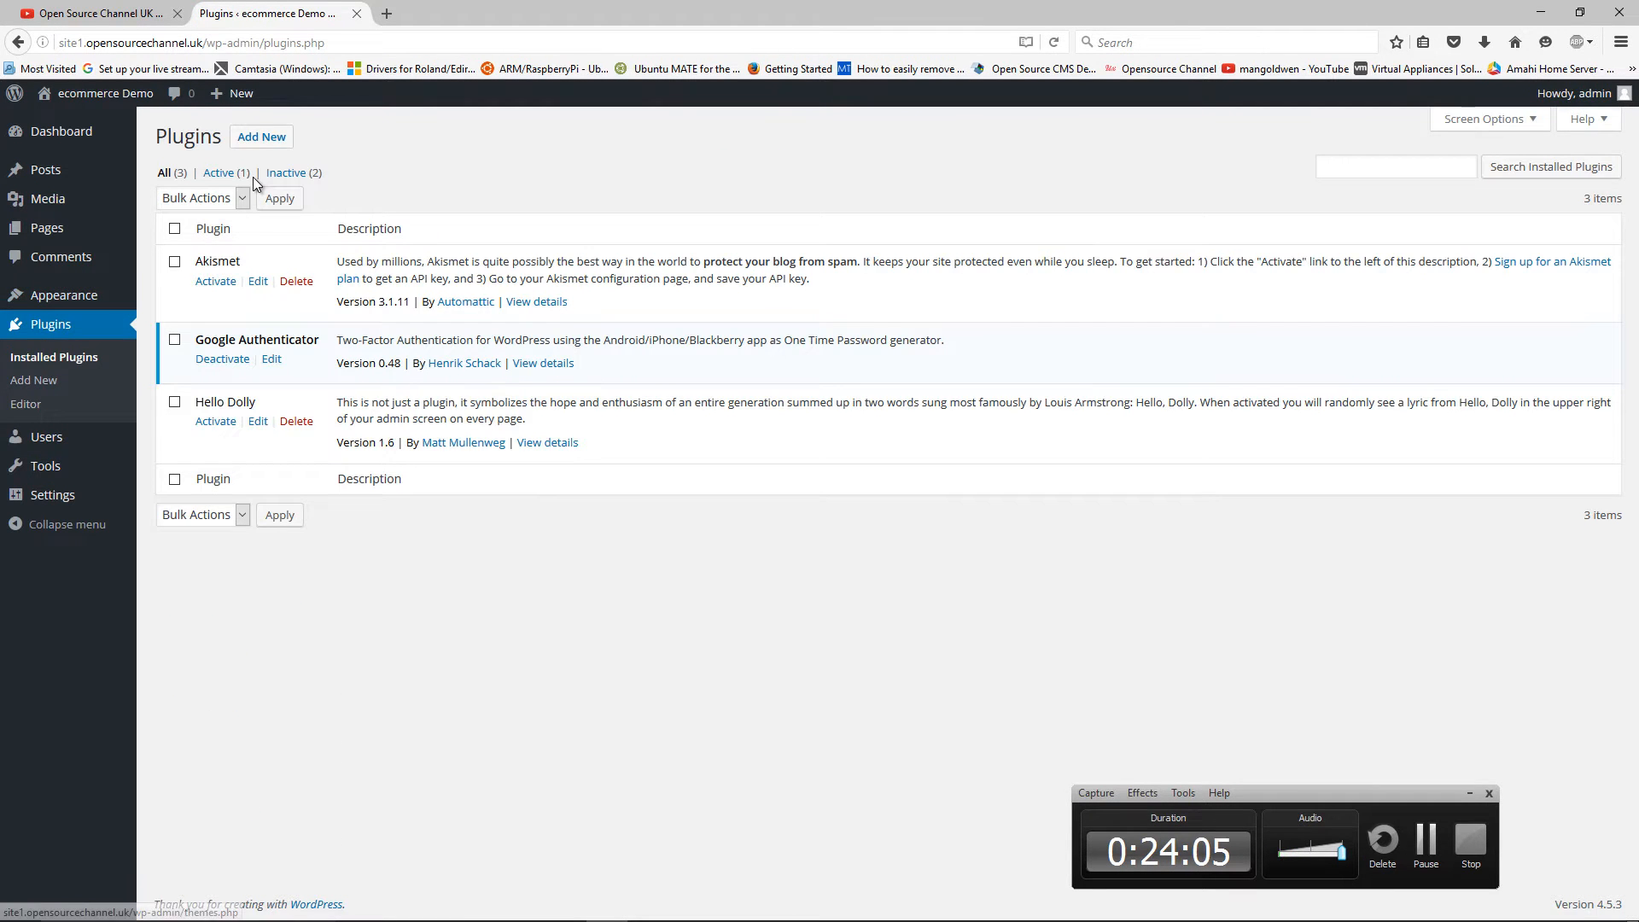
# Search Plugins > Add New for 'woocommerce'.
pyautogui.click(288, 145)
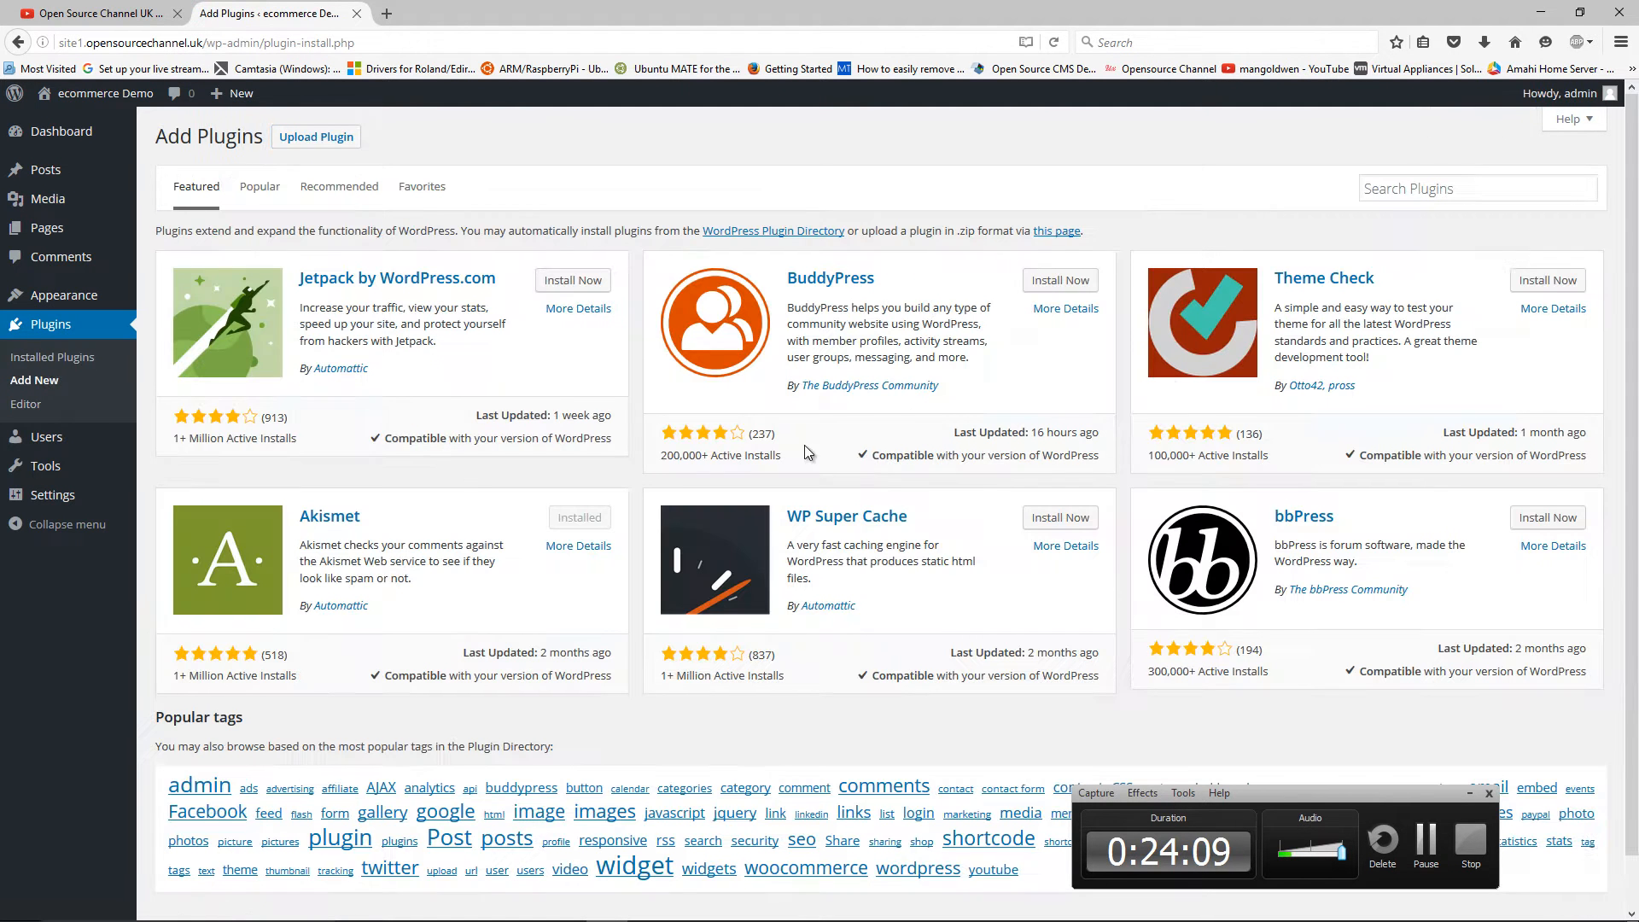
pyautogui.click(1495, 183)
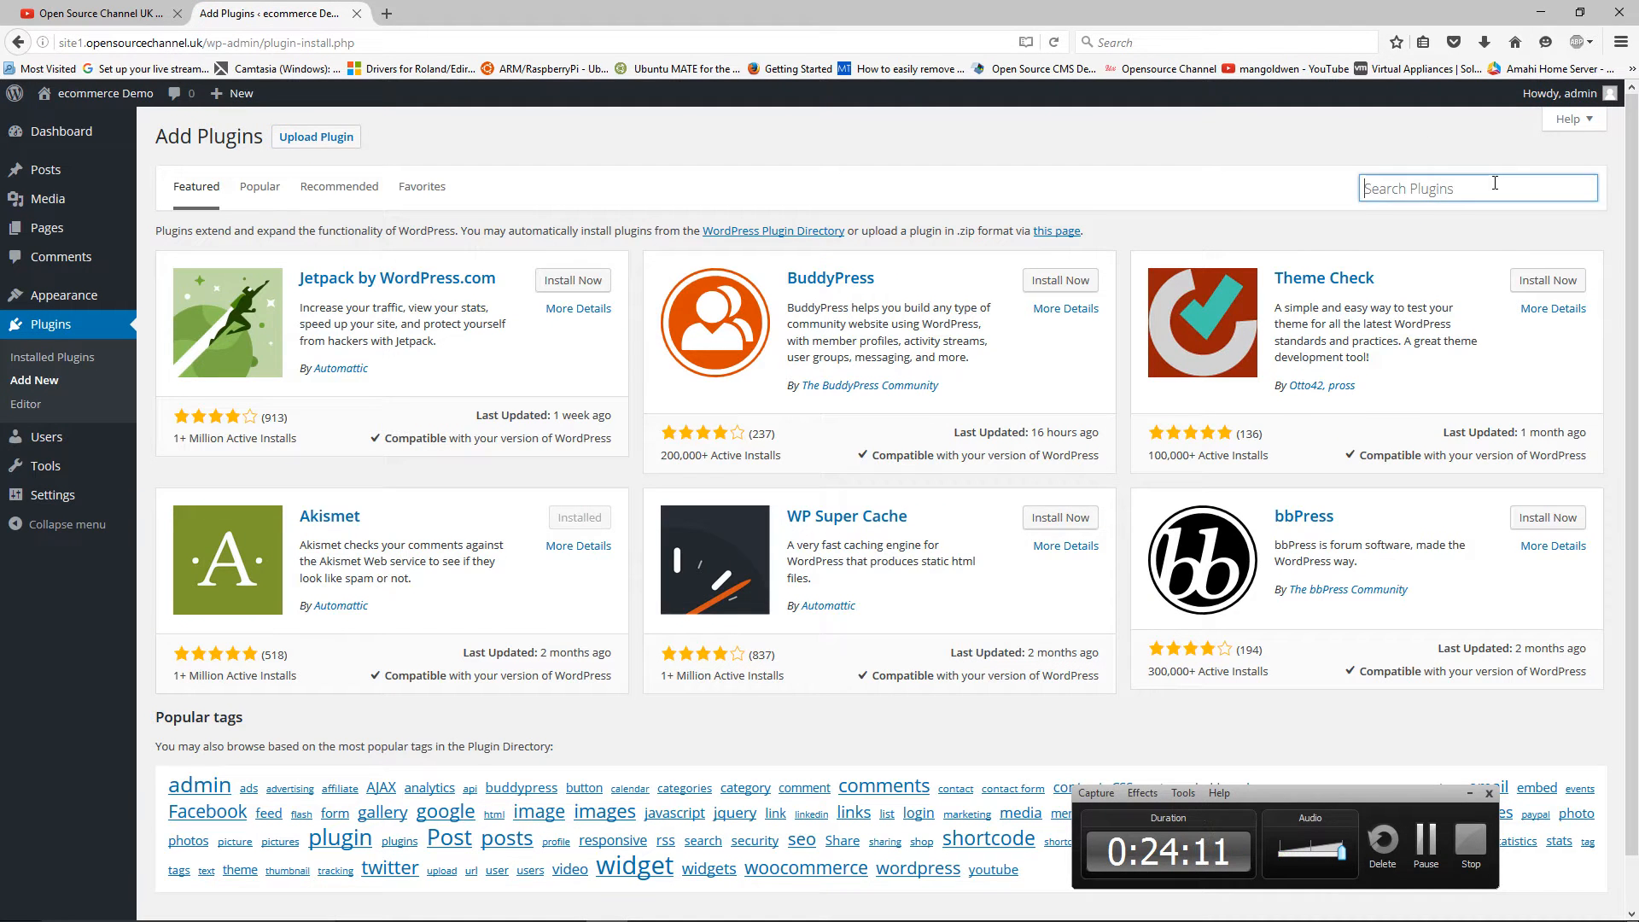
pyautogui.write('woocommerce')
pyautogui.press('Return')
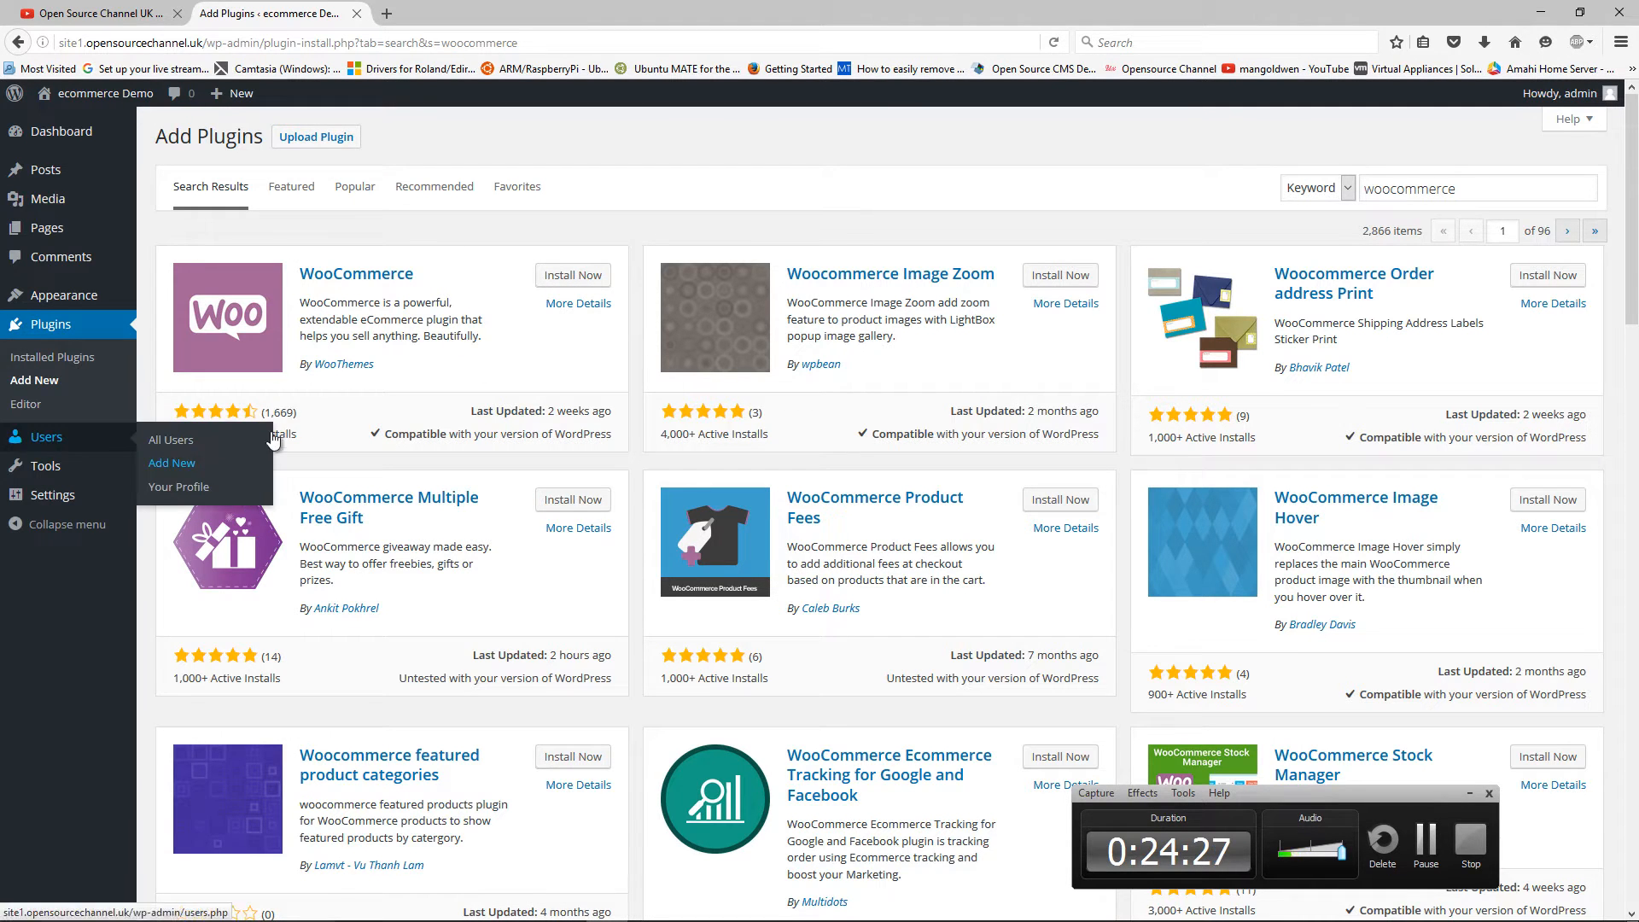
# Install WooCommerce 2.6.1 from the top search result.
pyautogui.click(564, 277)
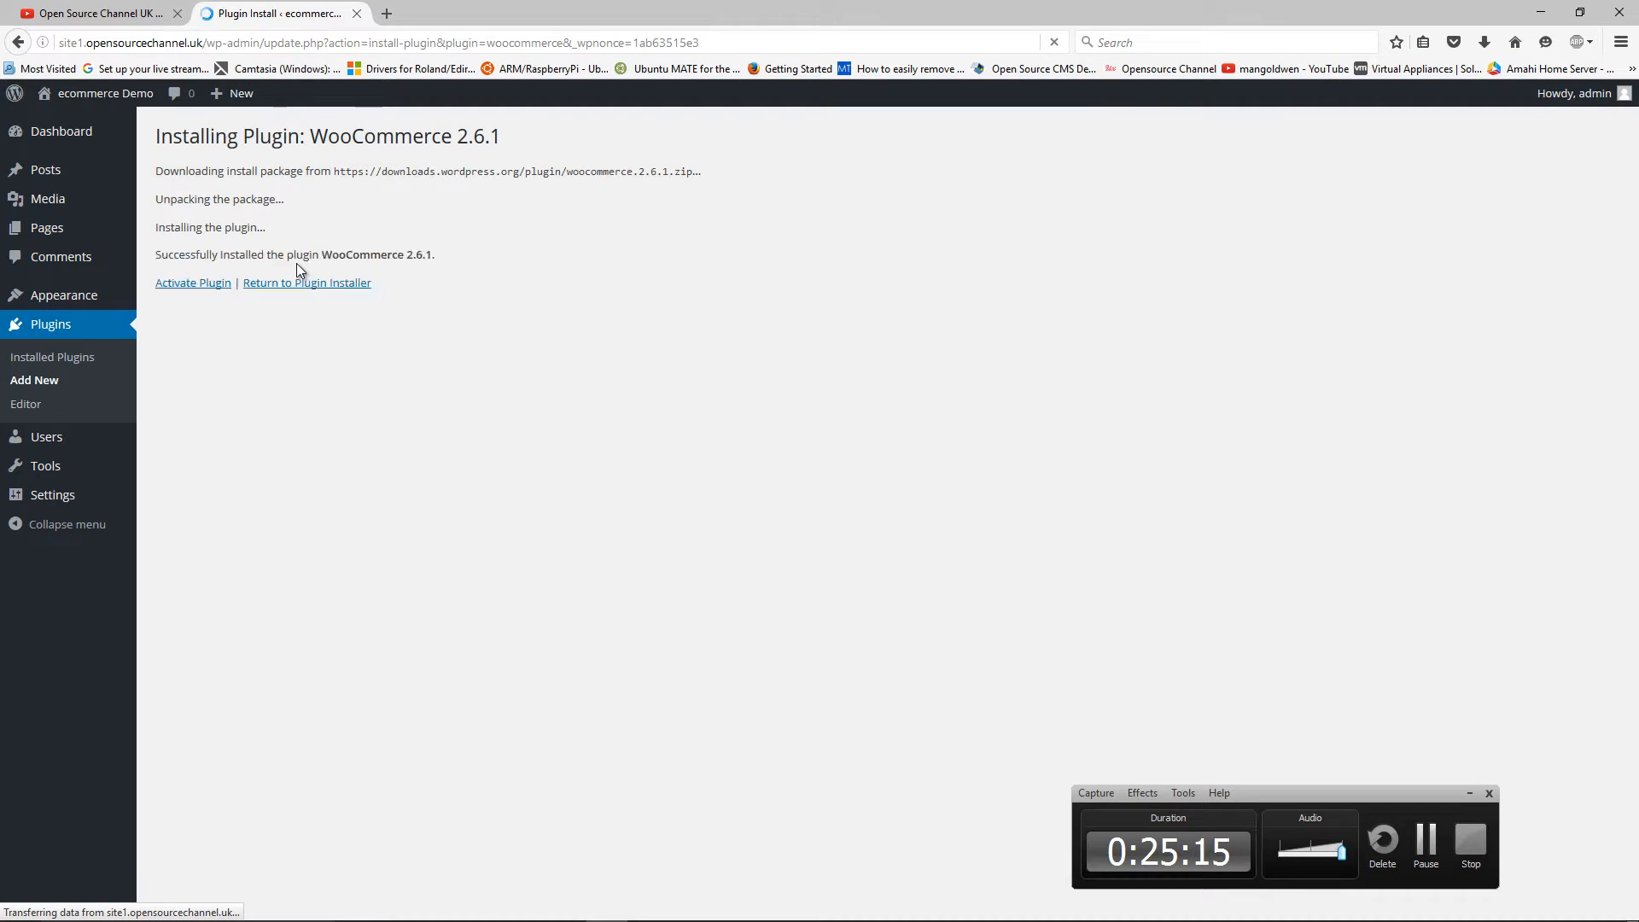
# Activate WooCommerce, start its setup wizard, and accept the default Page Setup pages.
pyautogui.click(192, 285)
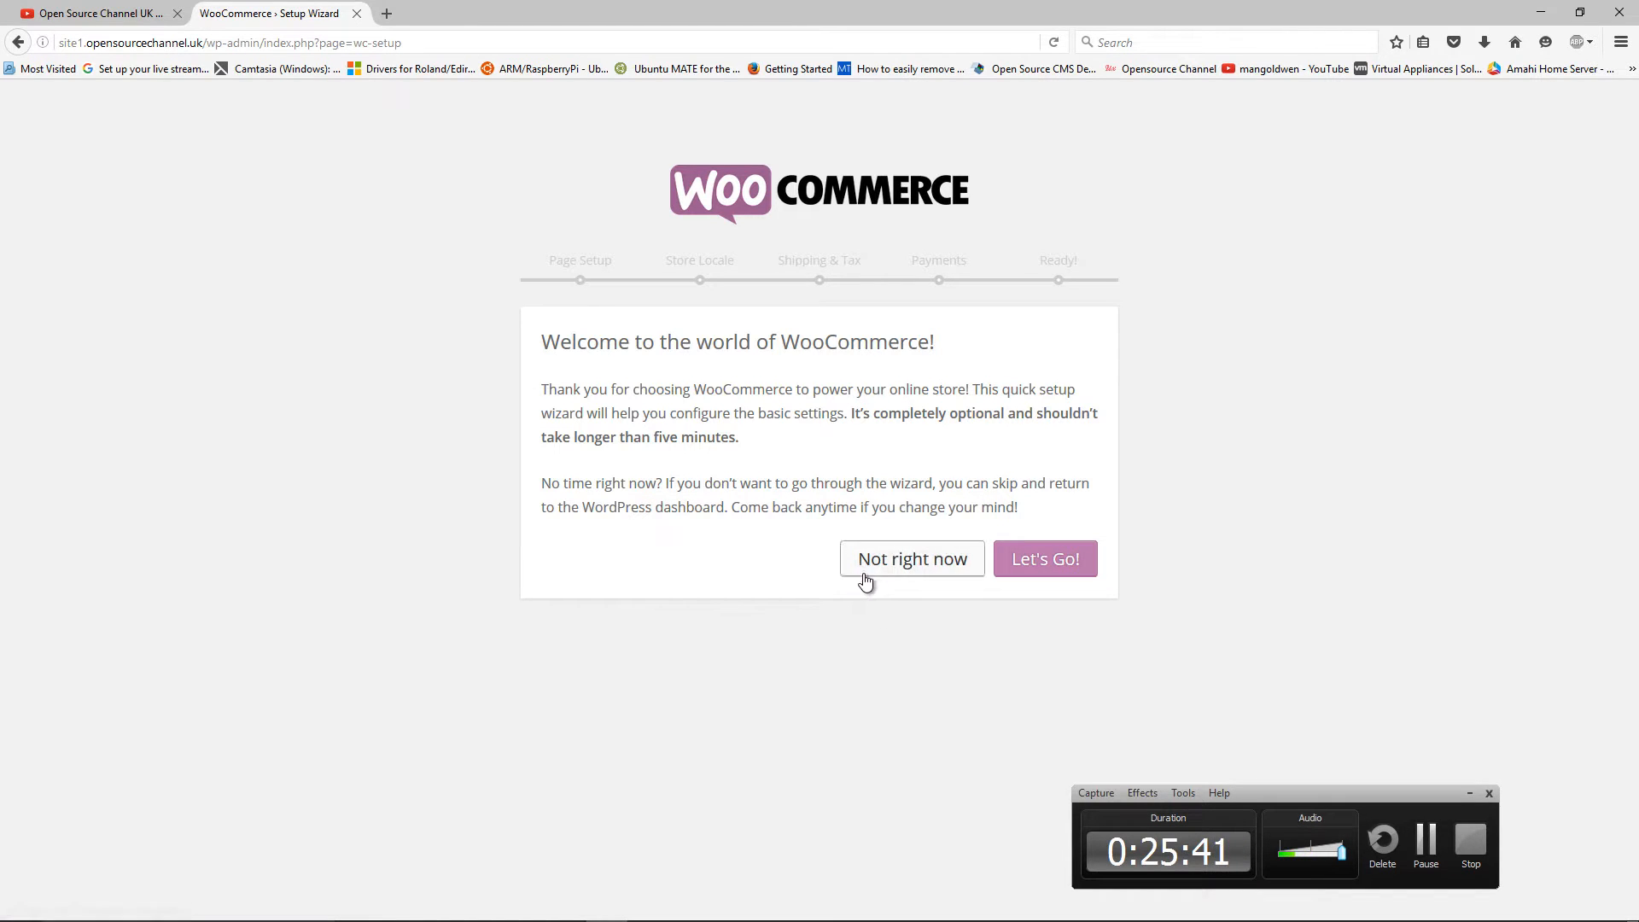
pyautogui.click(1029, 569)
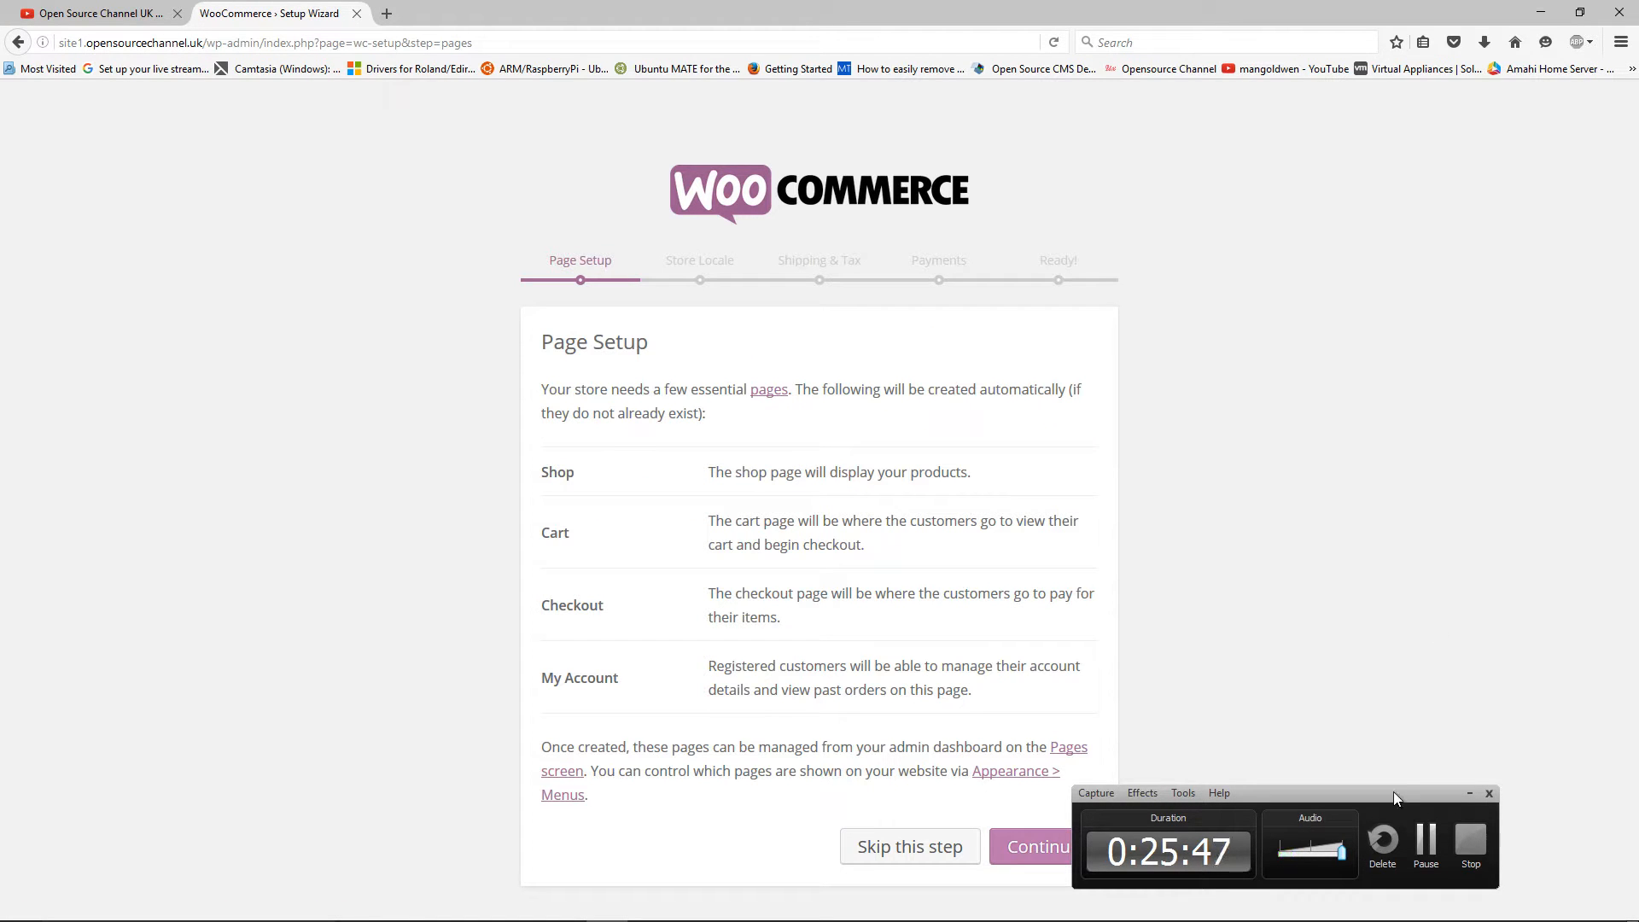
pyautogui.moveTo(1359, 792); pyautogui.dragTo(1456, 754)
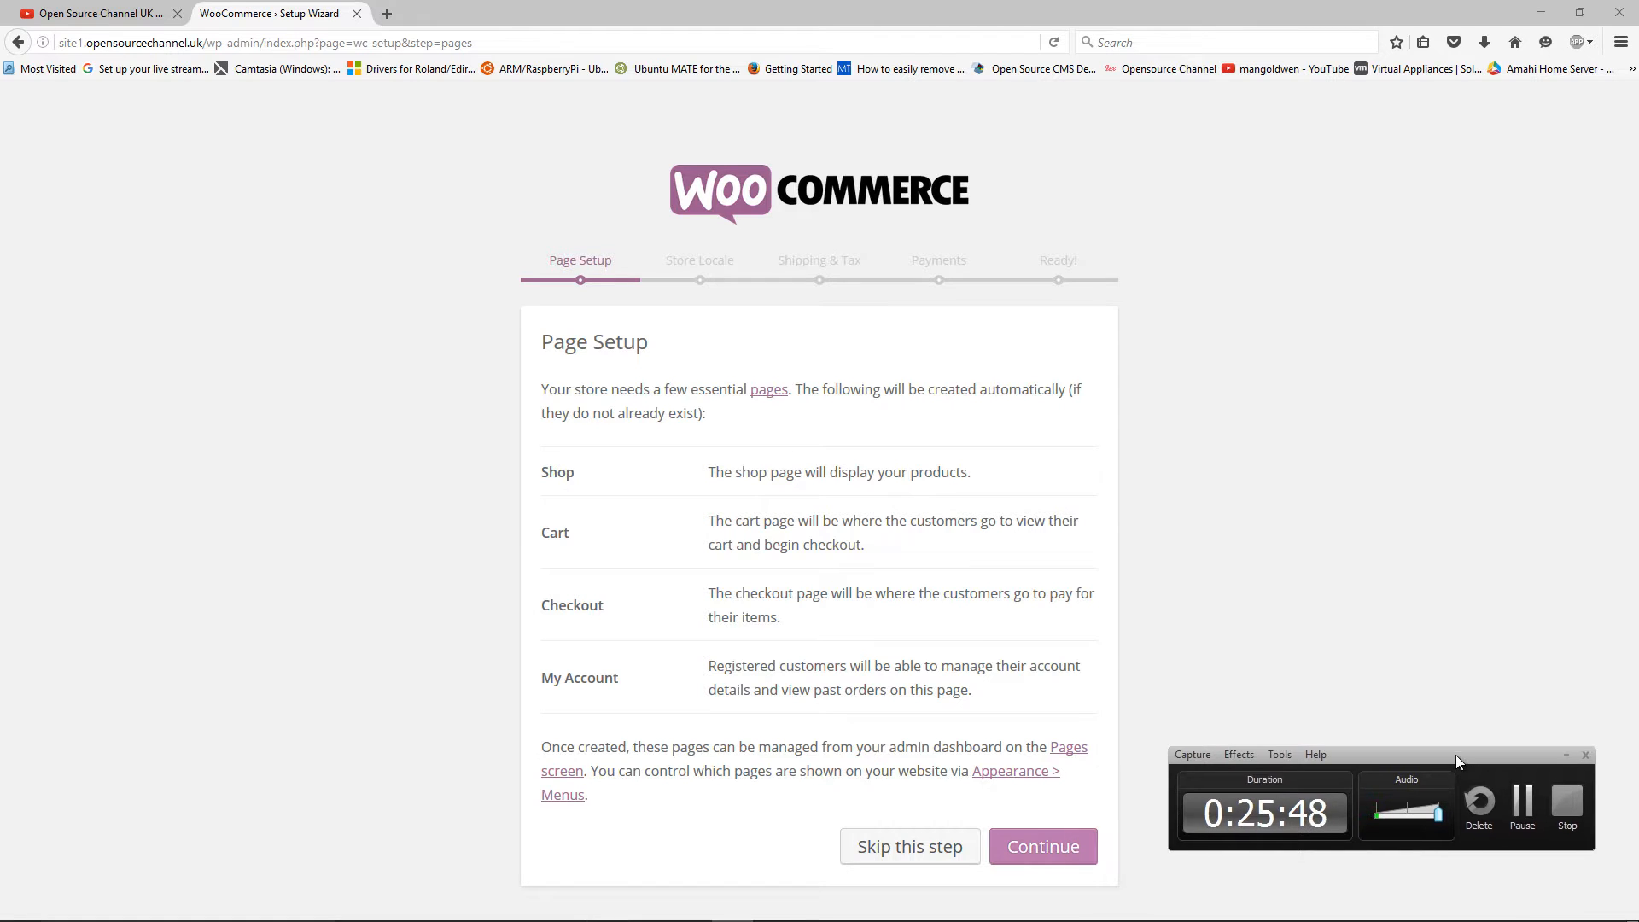
pyautogui.click(1567, 754)
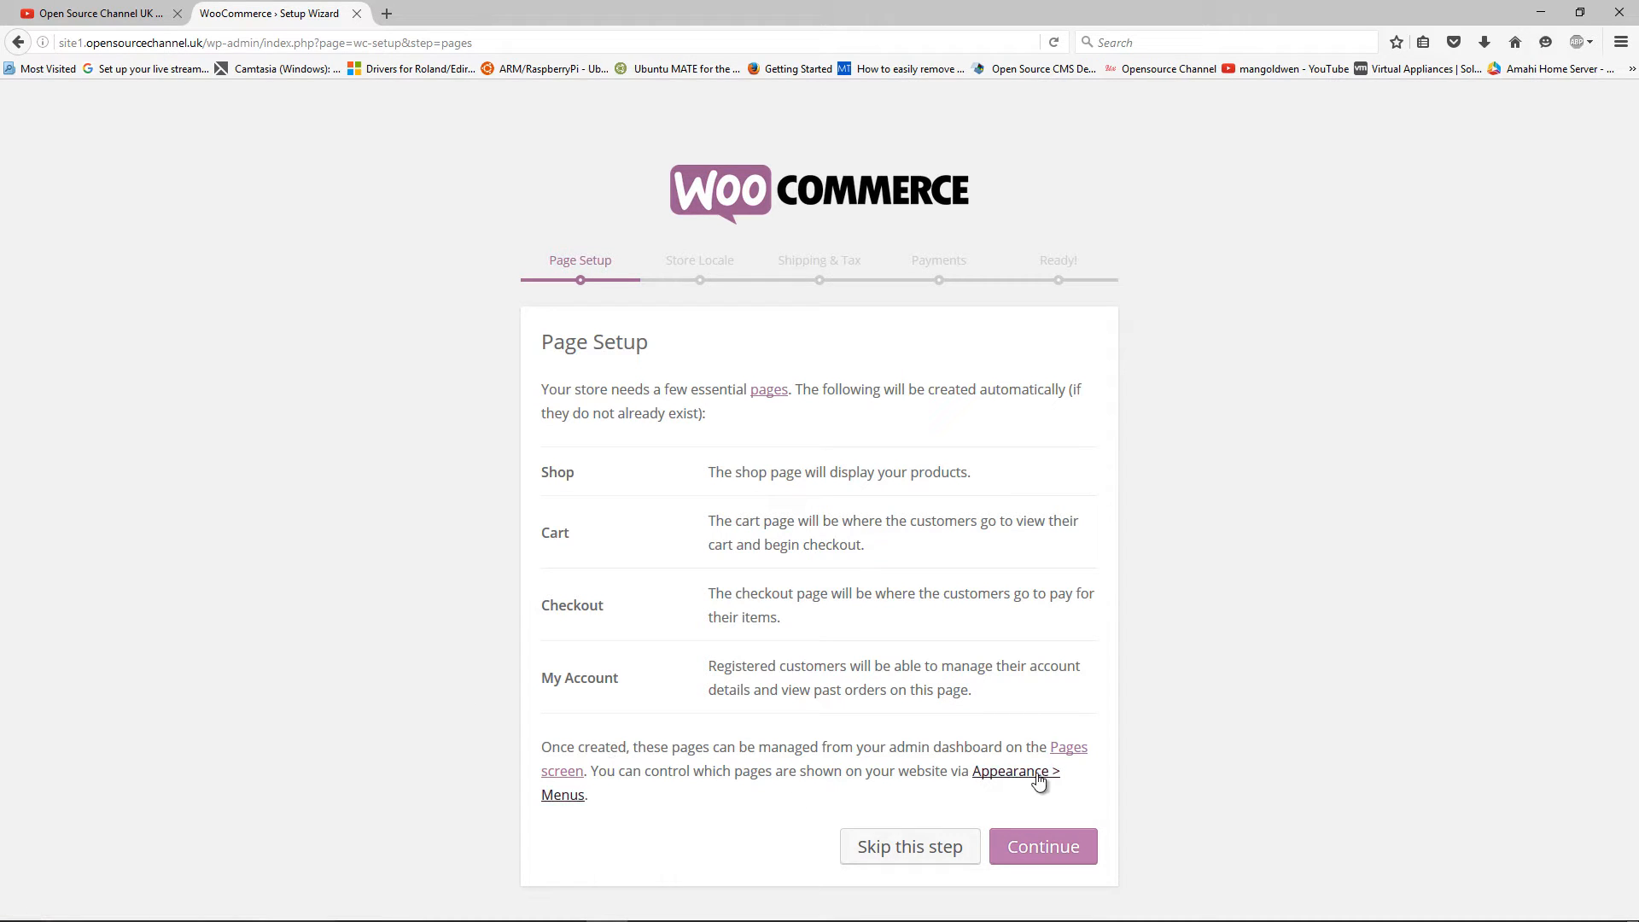
pyautogui.click(1051, 853)
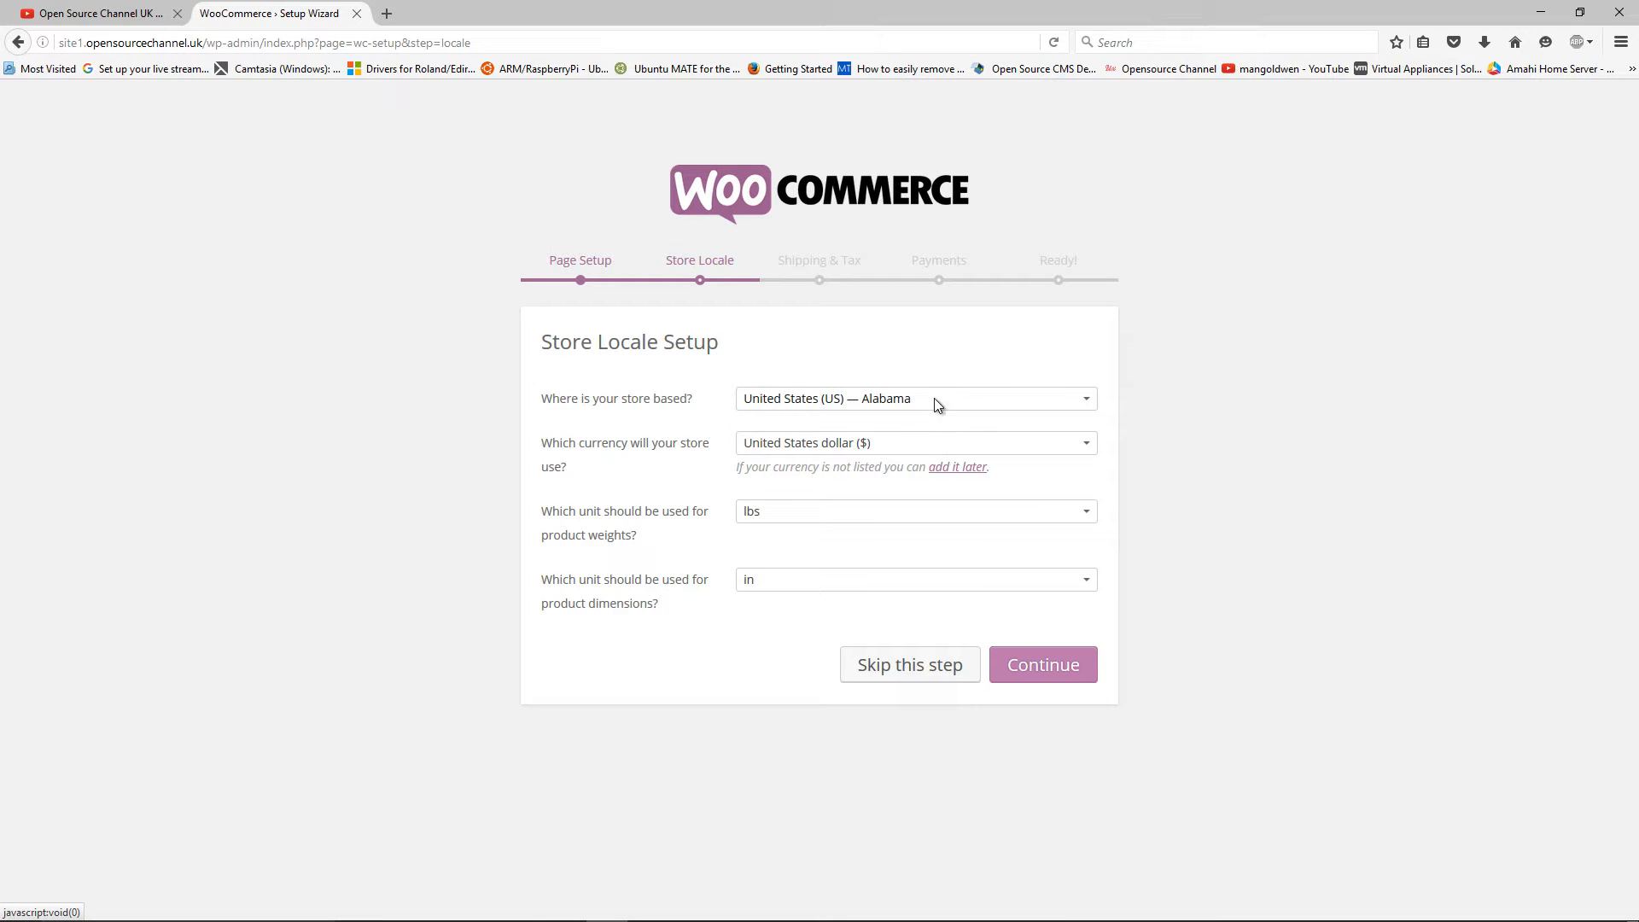
# Set the store location to United Kingdom (UK) with kg weights and cm dimensions, and confirm the locale.
pyautogui.click(1054, 404)
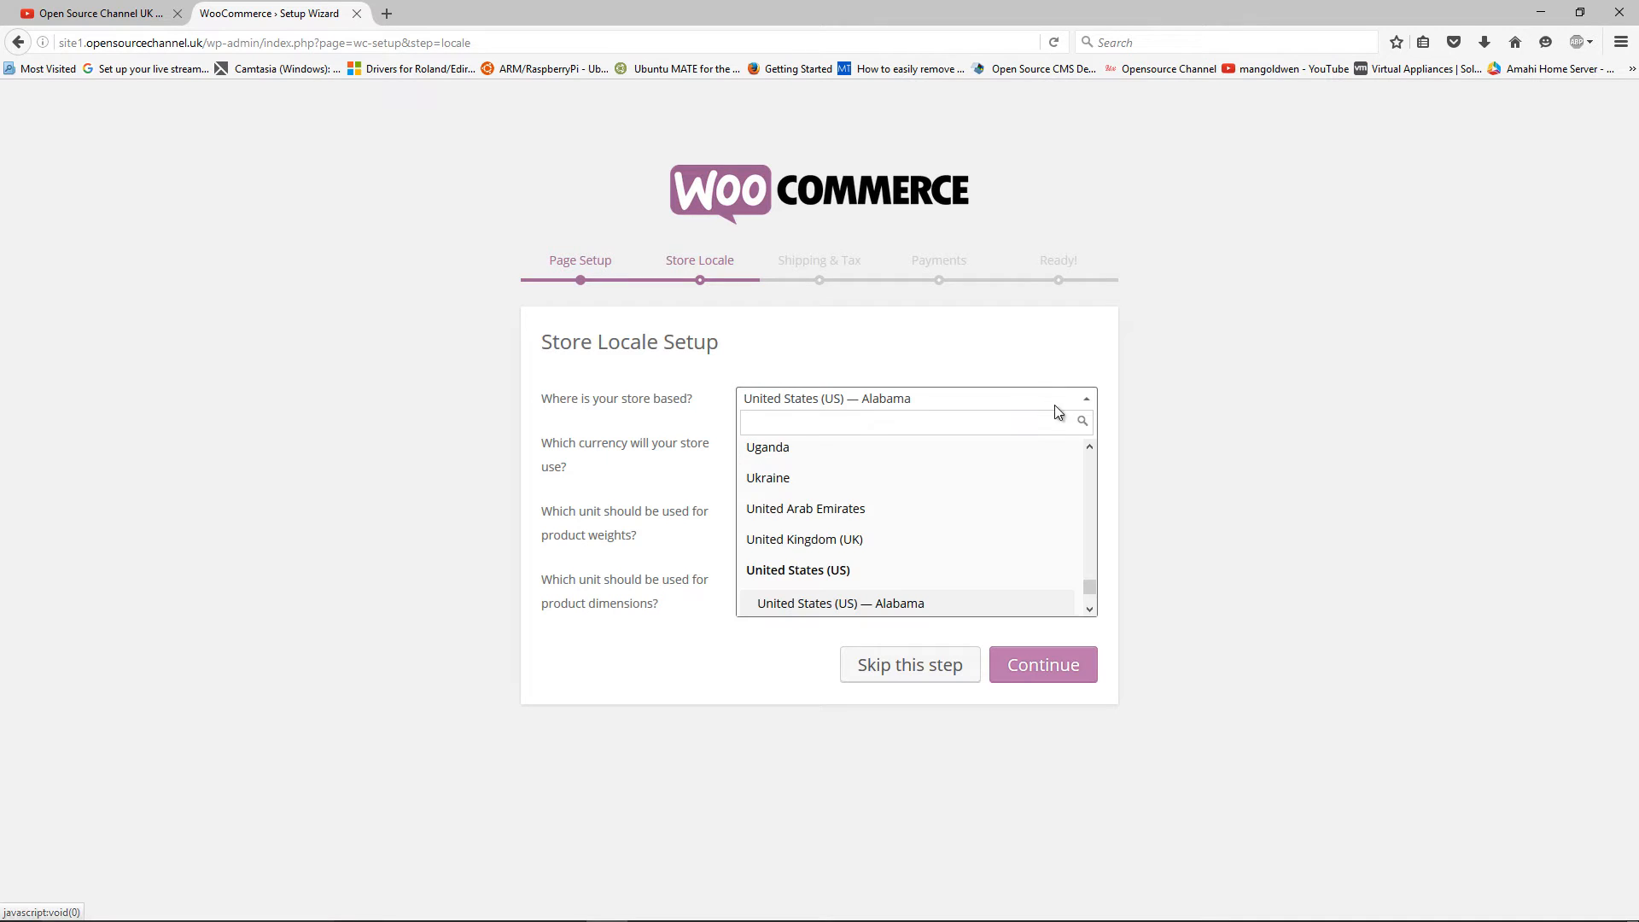
pyautogui.click(853, 545)
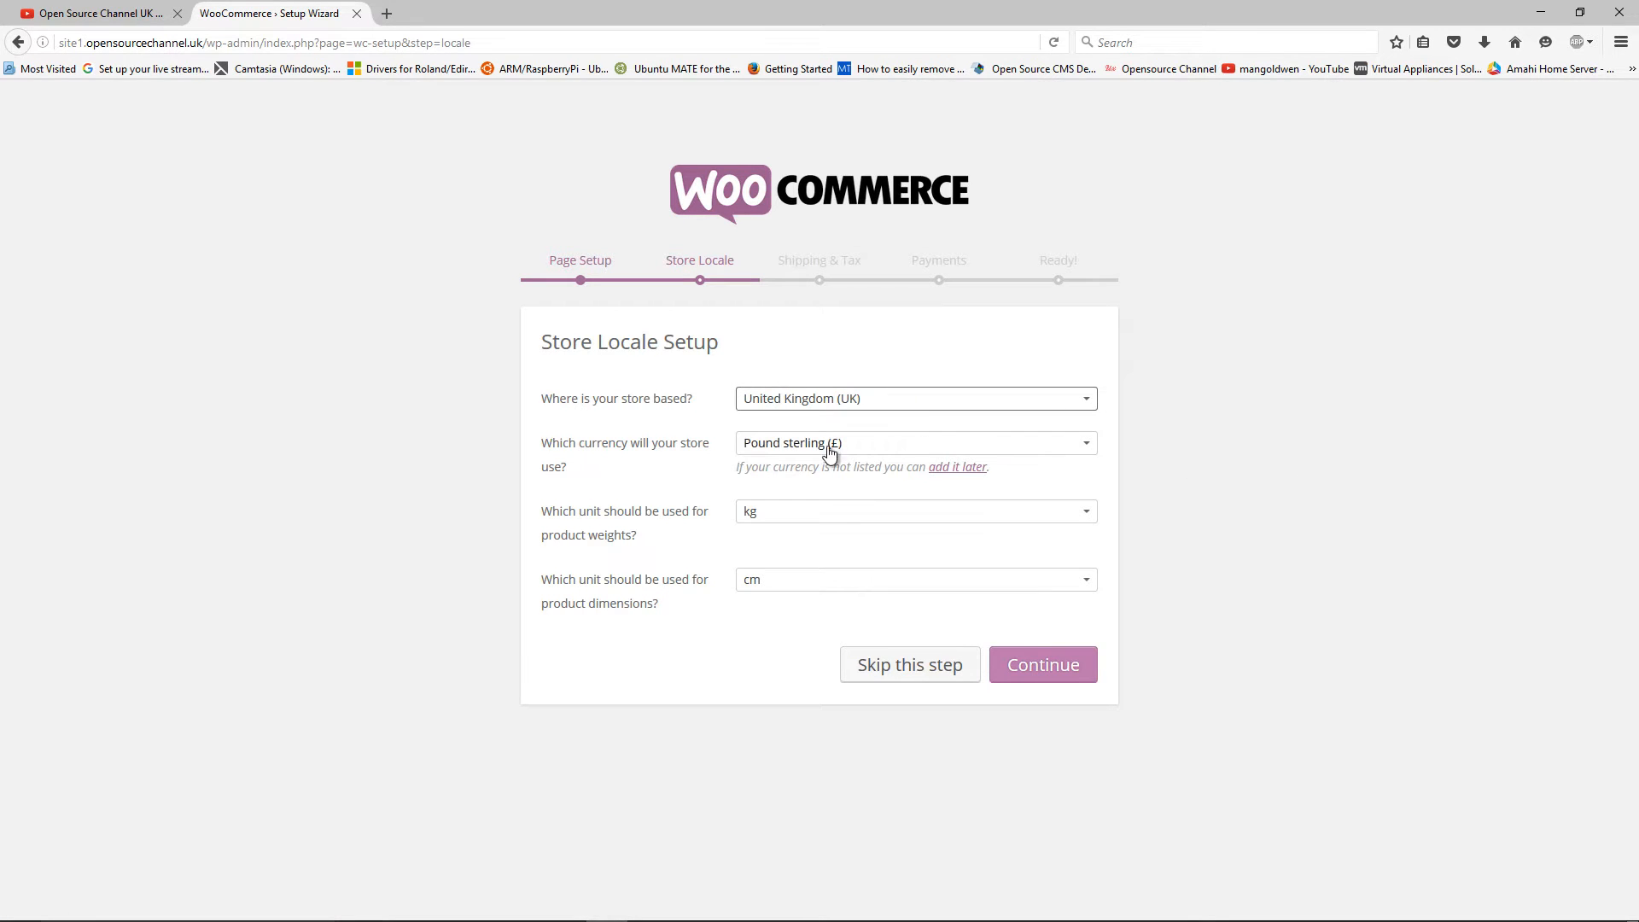
pyautogui.click(798, 509)
pyautogui.click(765, 612)
pyautogui.click(797, 514)
pyautogui.click(791, 549)
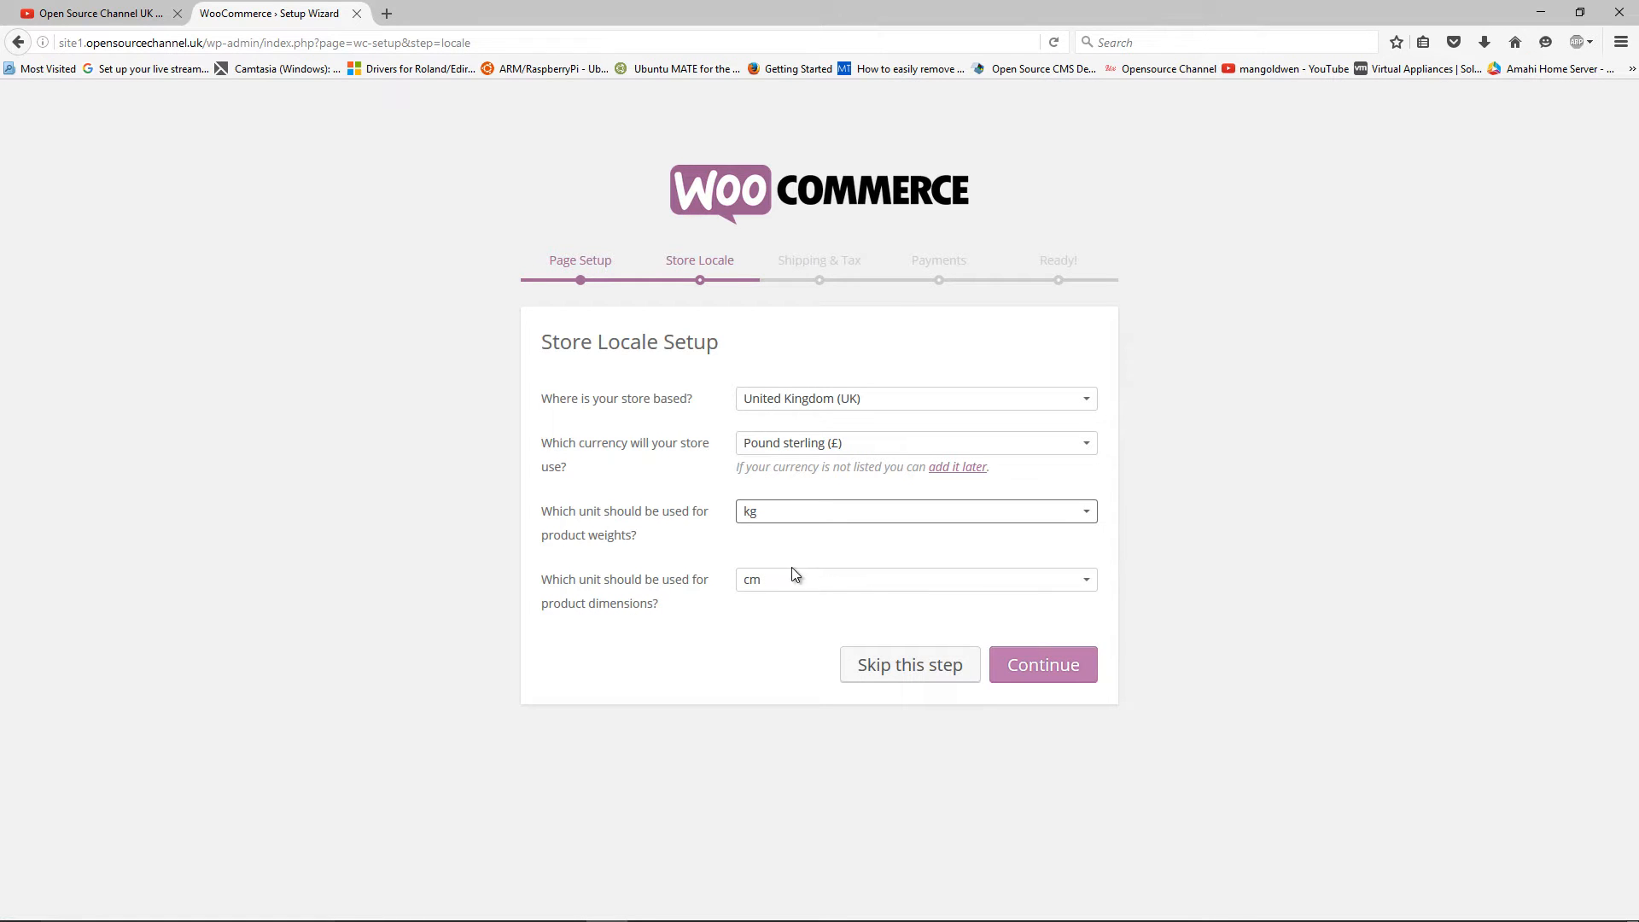
pyautogui.click(1054, 665)
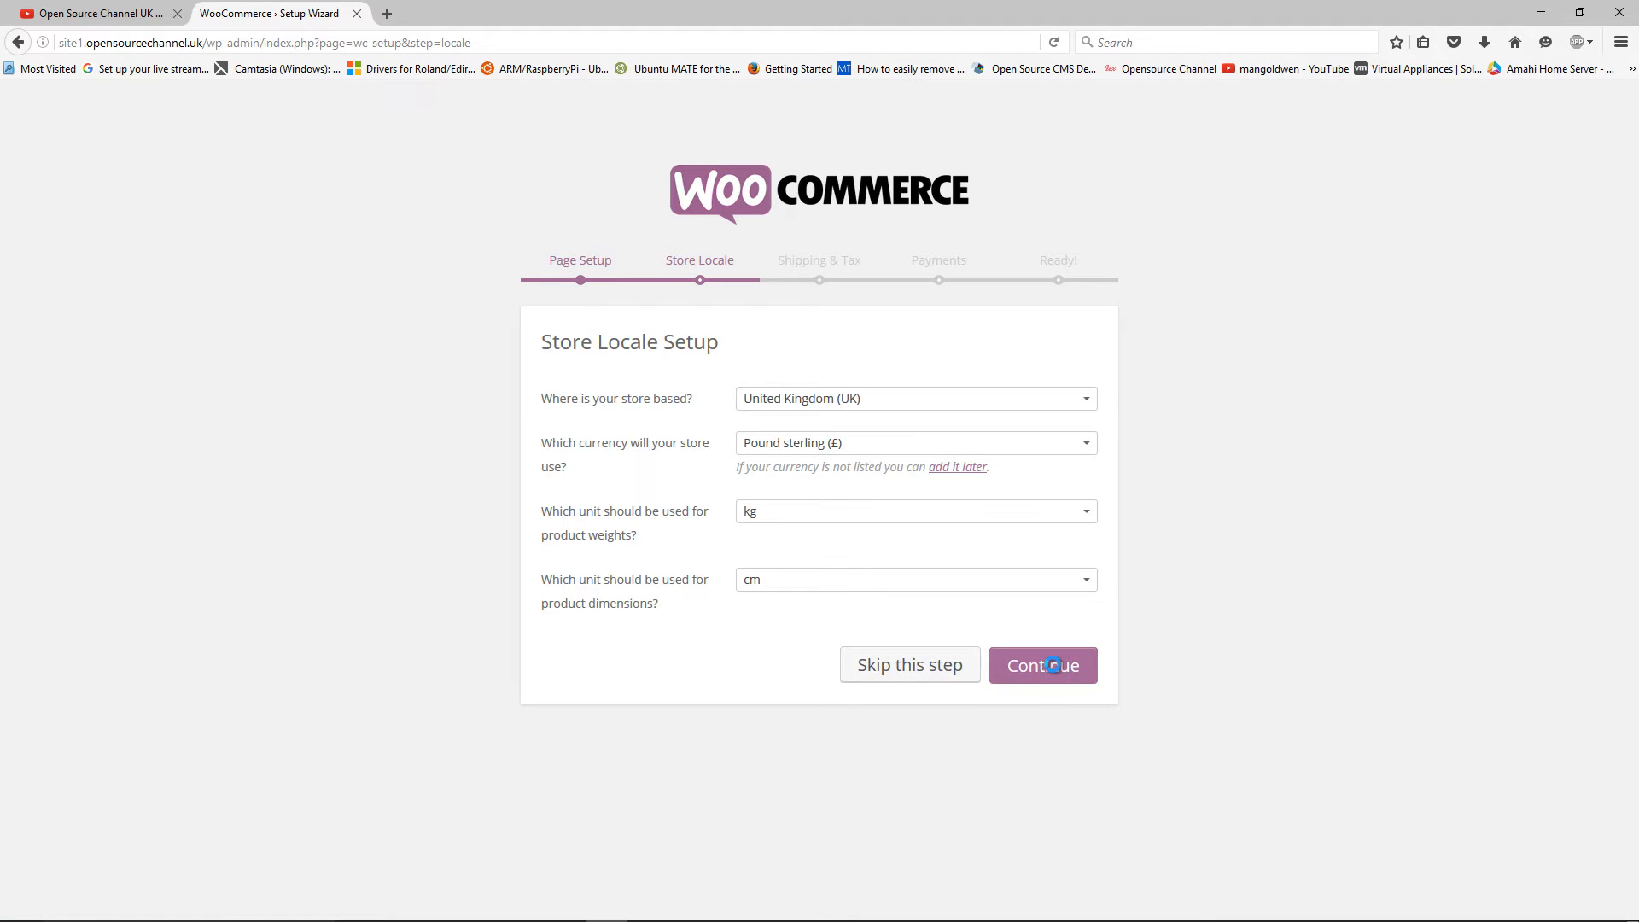
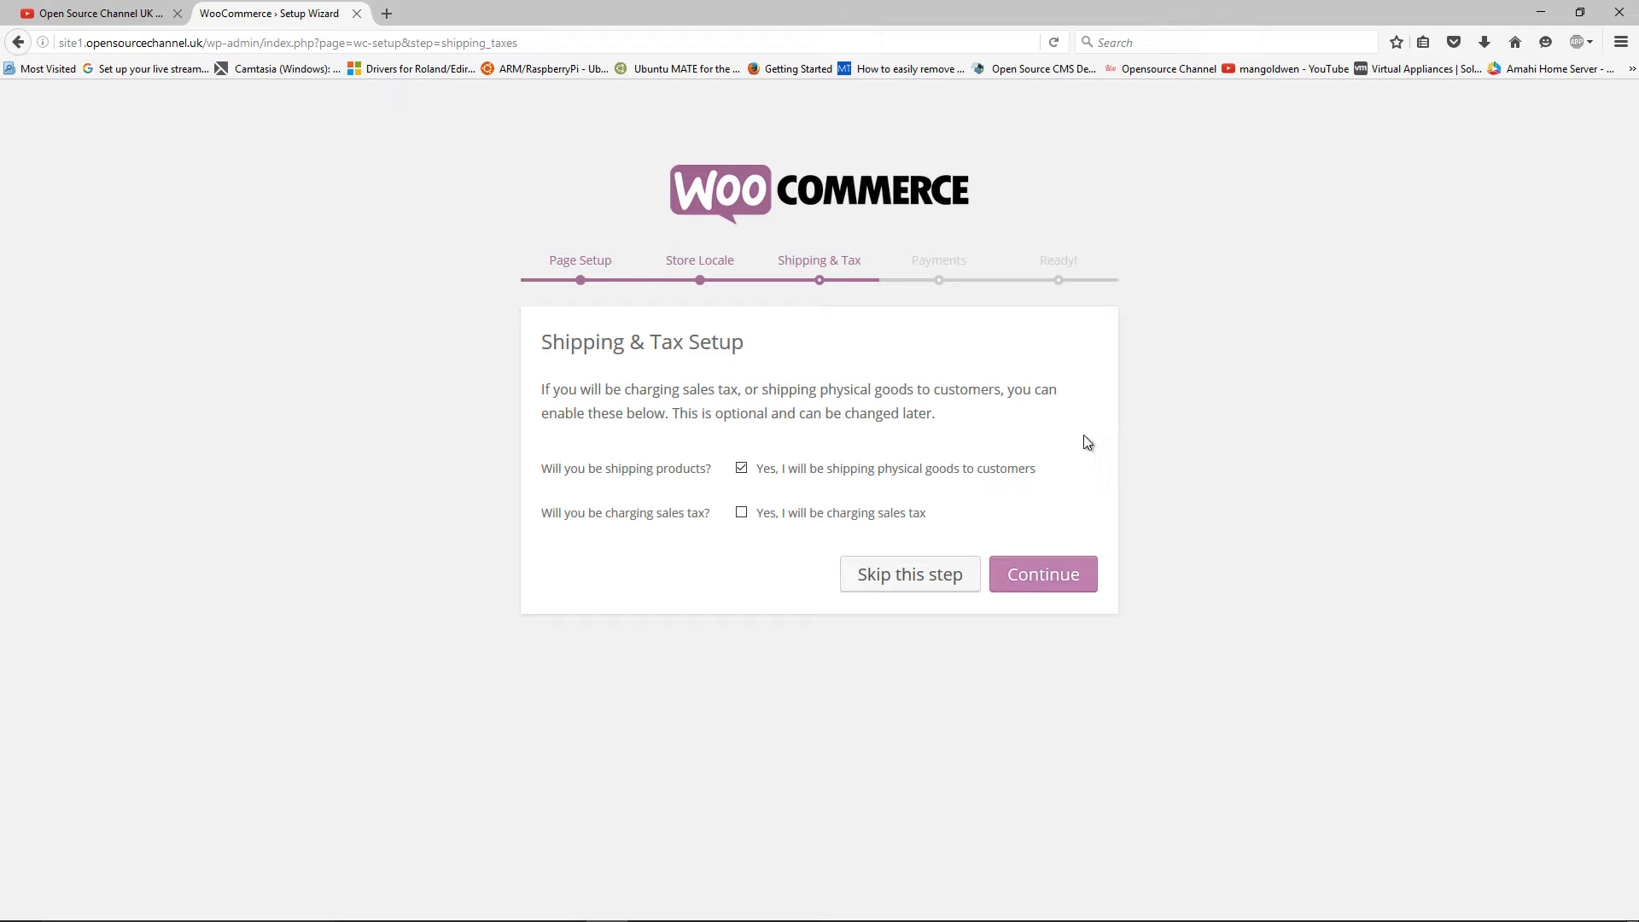
# Enable sales tax with prices exclusive of the 20% GB VAT rate, then continue.
pyautogui.click(741, 513)
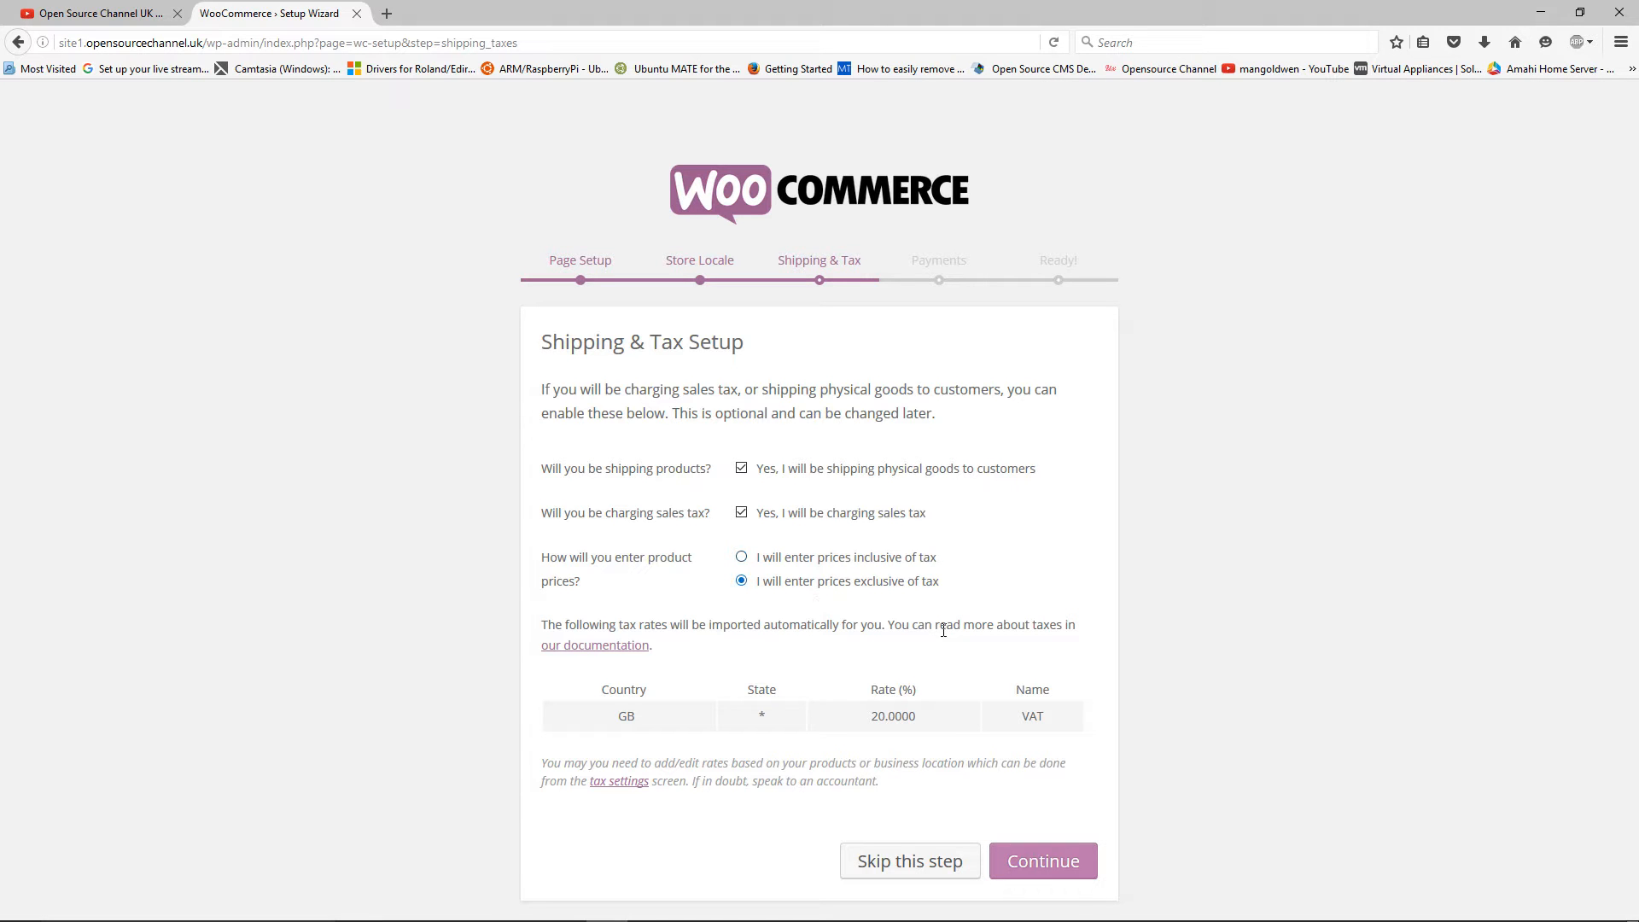
pyautogui.click(1073, 862)
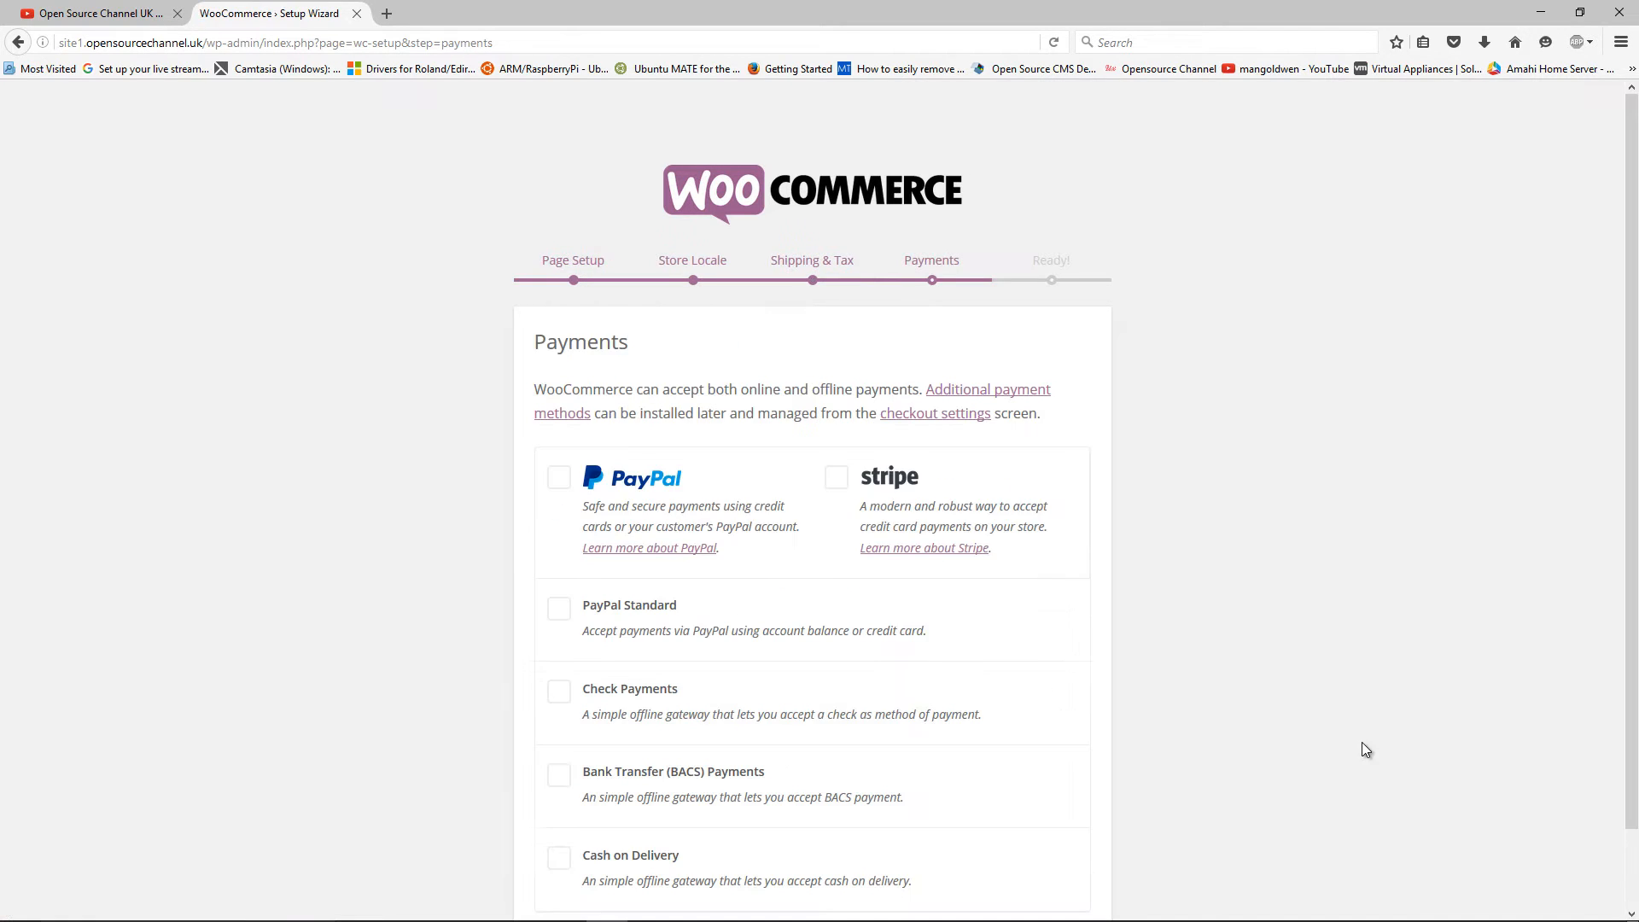
# Tick PayPal, Stripe, PayPal Standard, Check and BACS payment options.
pyautogui.scroll(-2, 1356, 741)
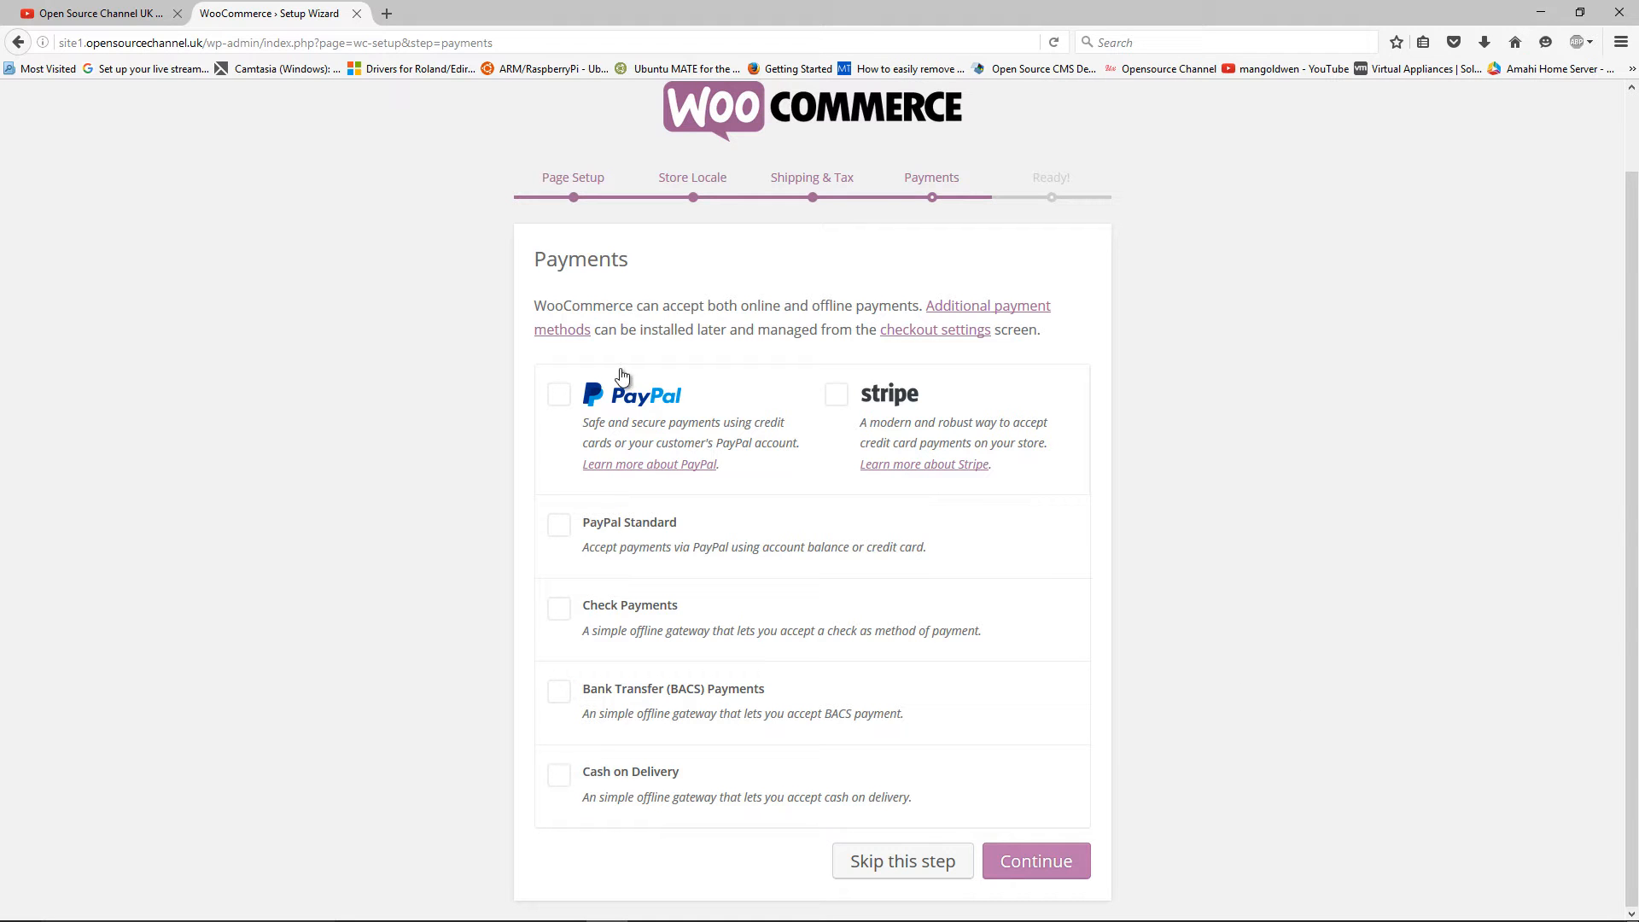
pyautogui.click(562, 396)
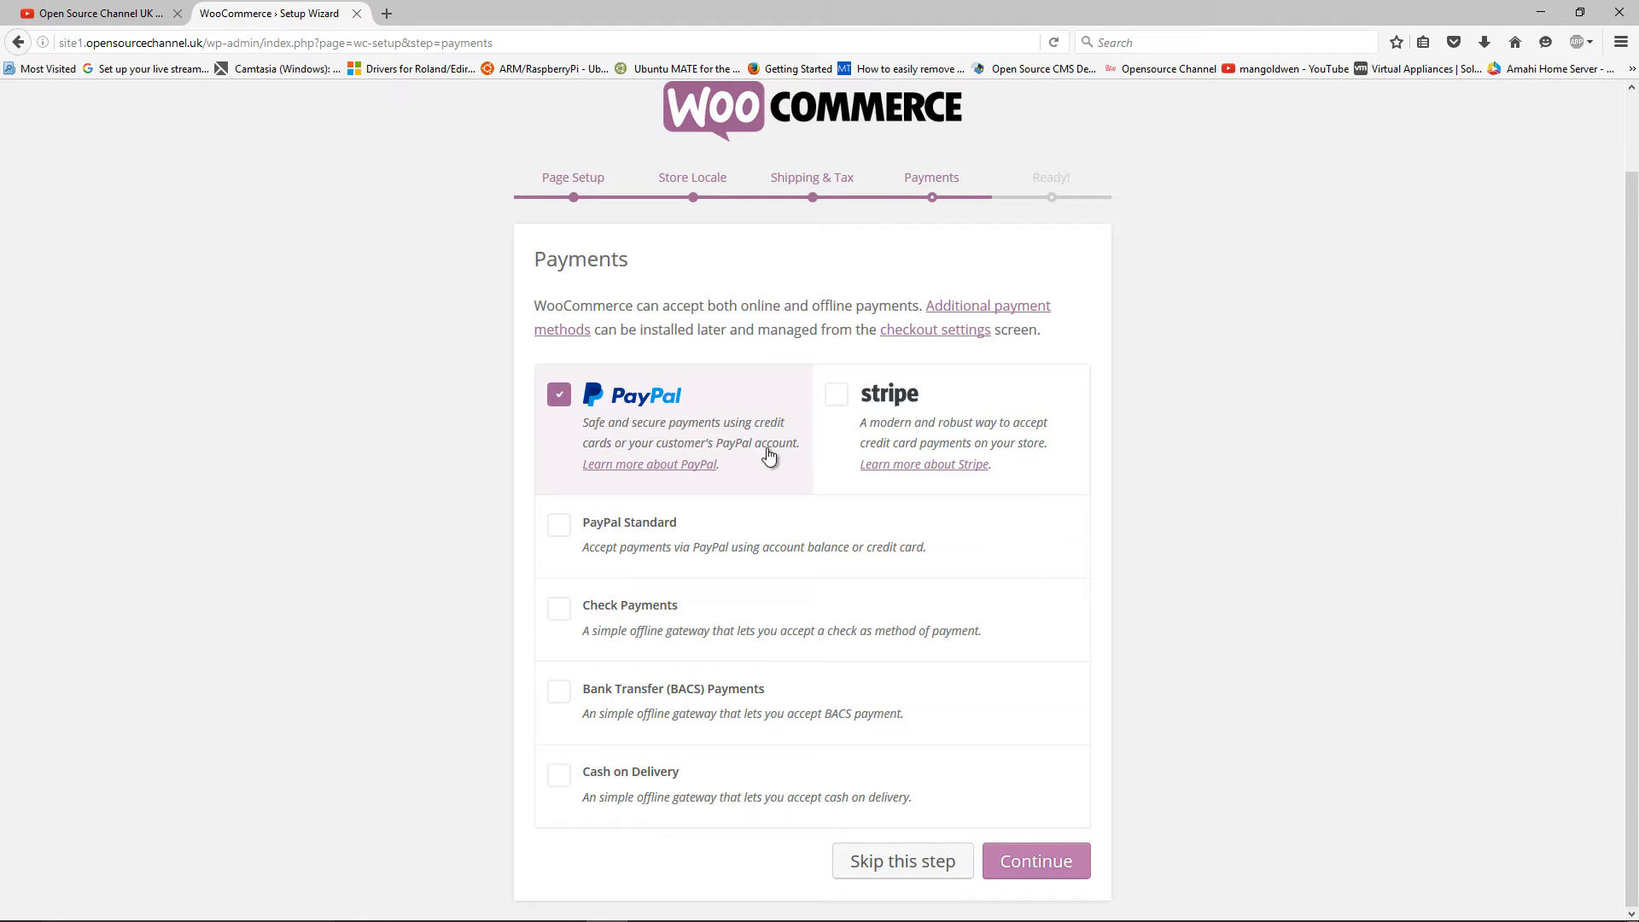
pyautogui.click(837, 408)
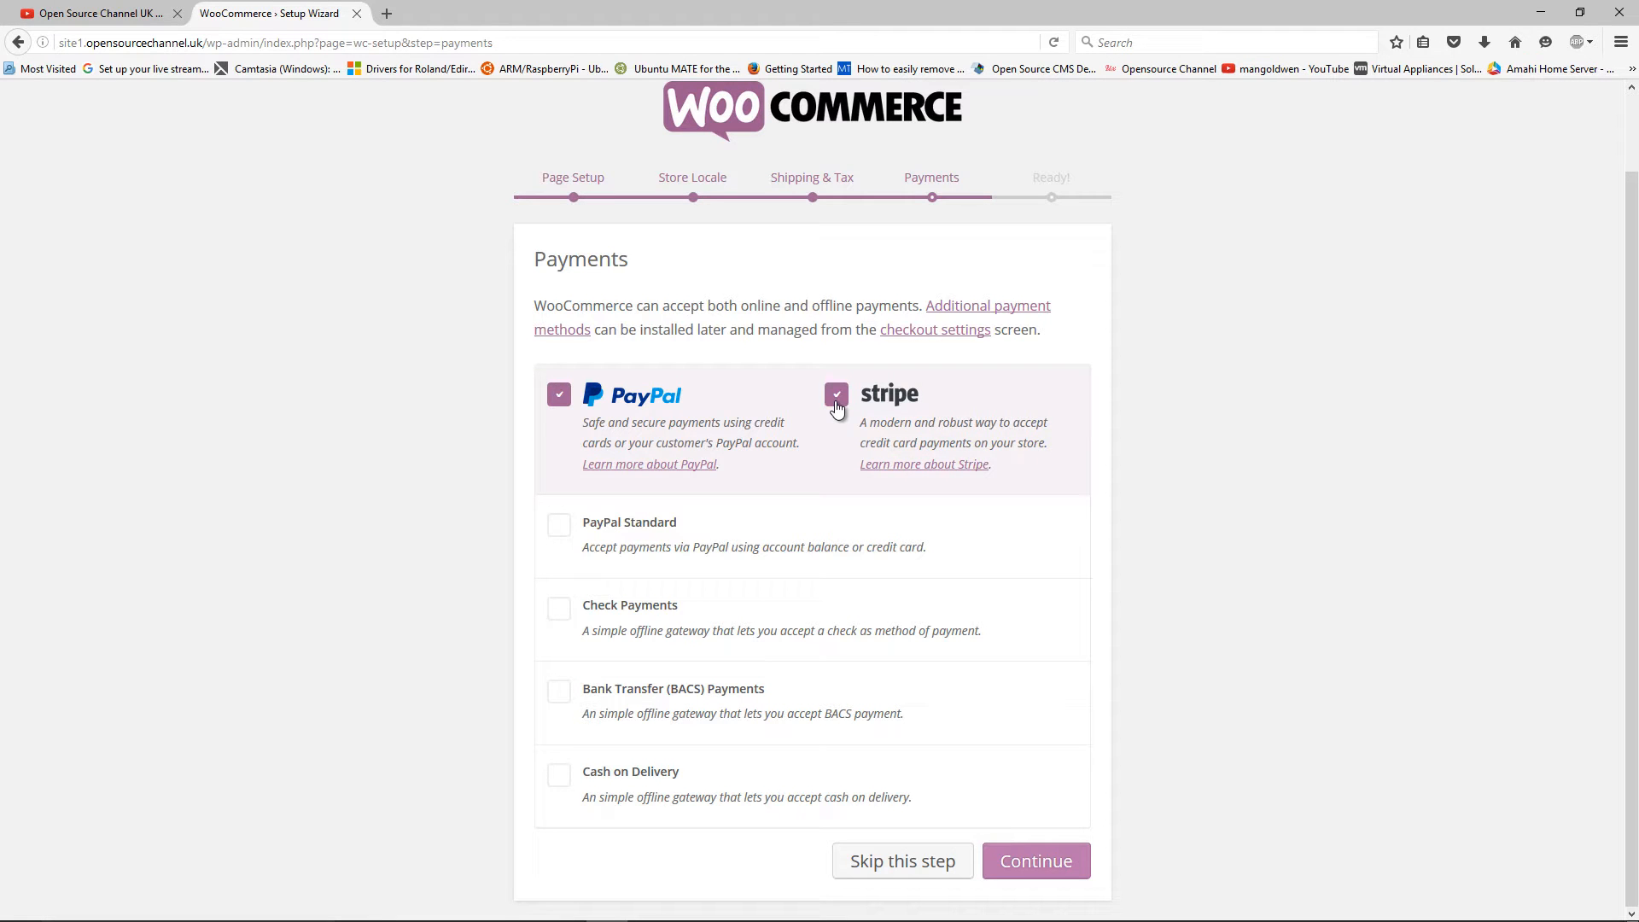
pyautogui.click(617, 535)
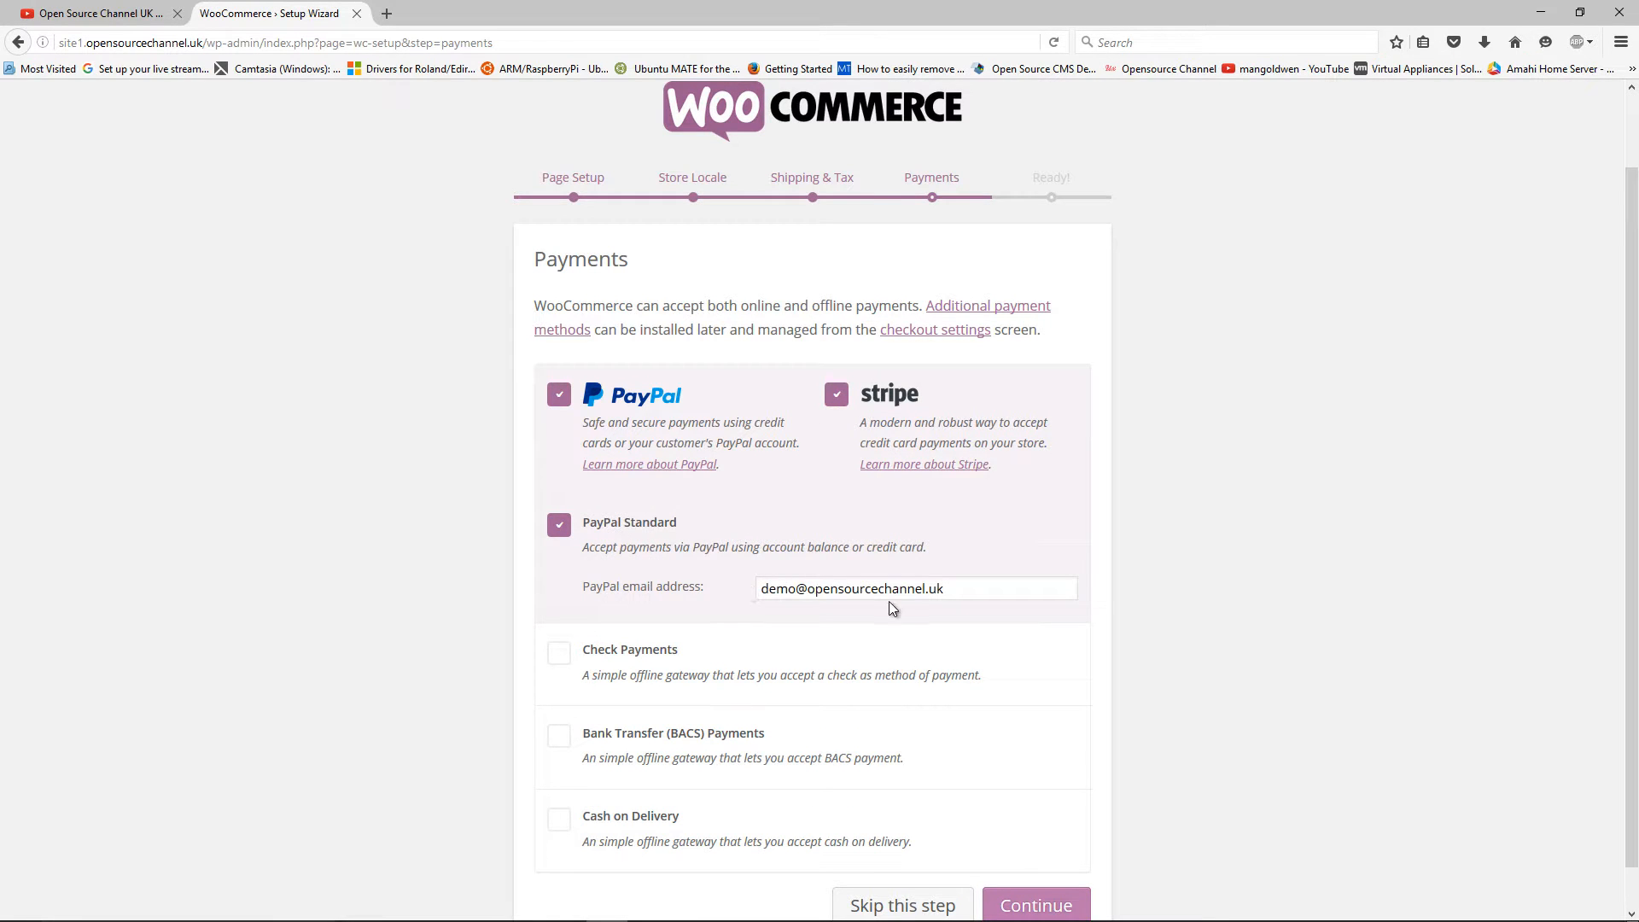
pyautogui.moveTo(948, 588); pyautogui.dragTo(759, 588)
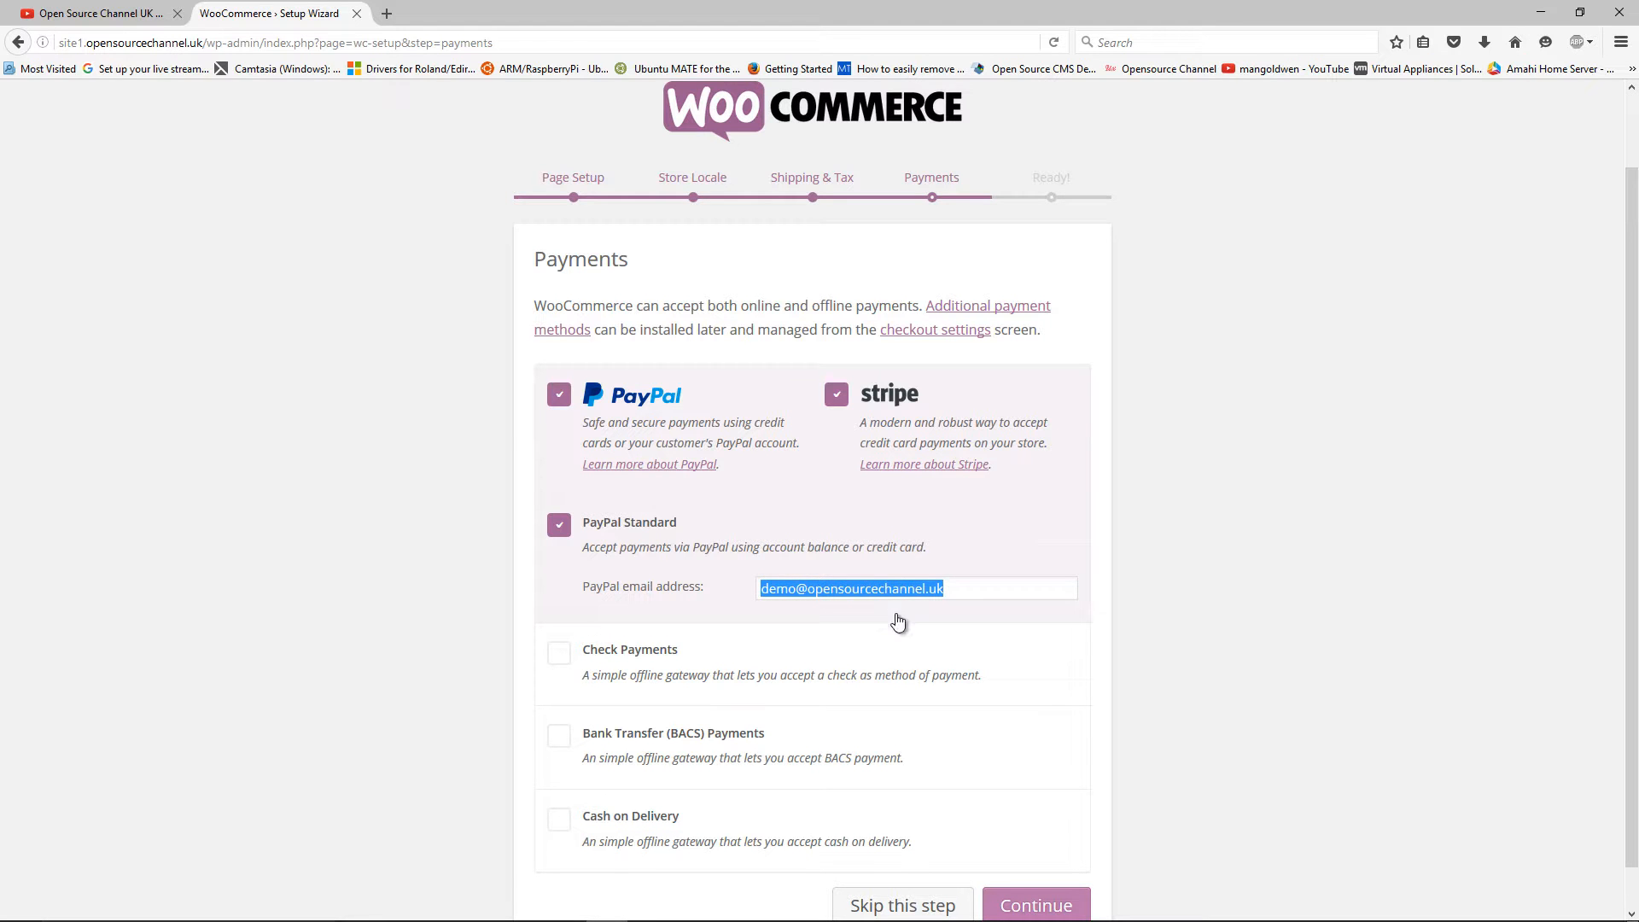
pyautogui.click(632, 658)
pyautogui.click(629, 739)
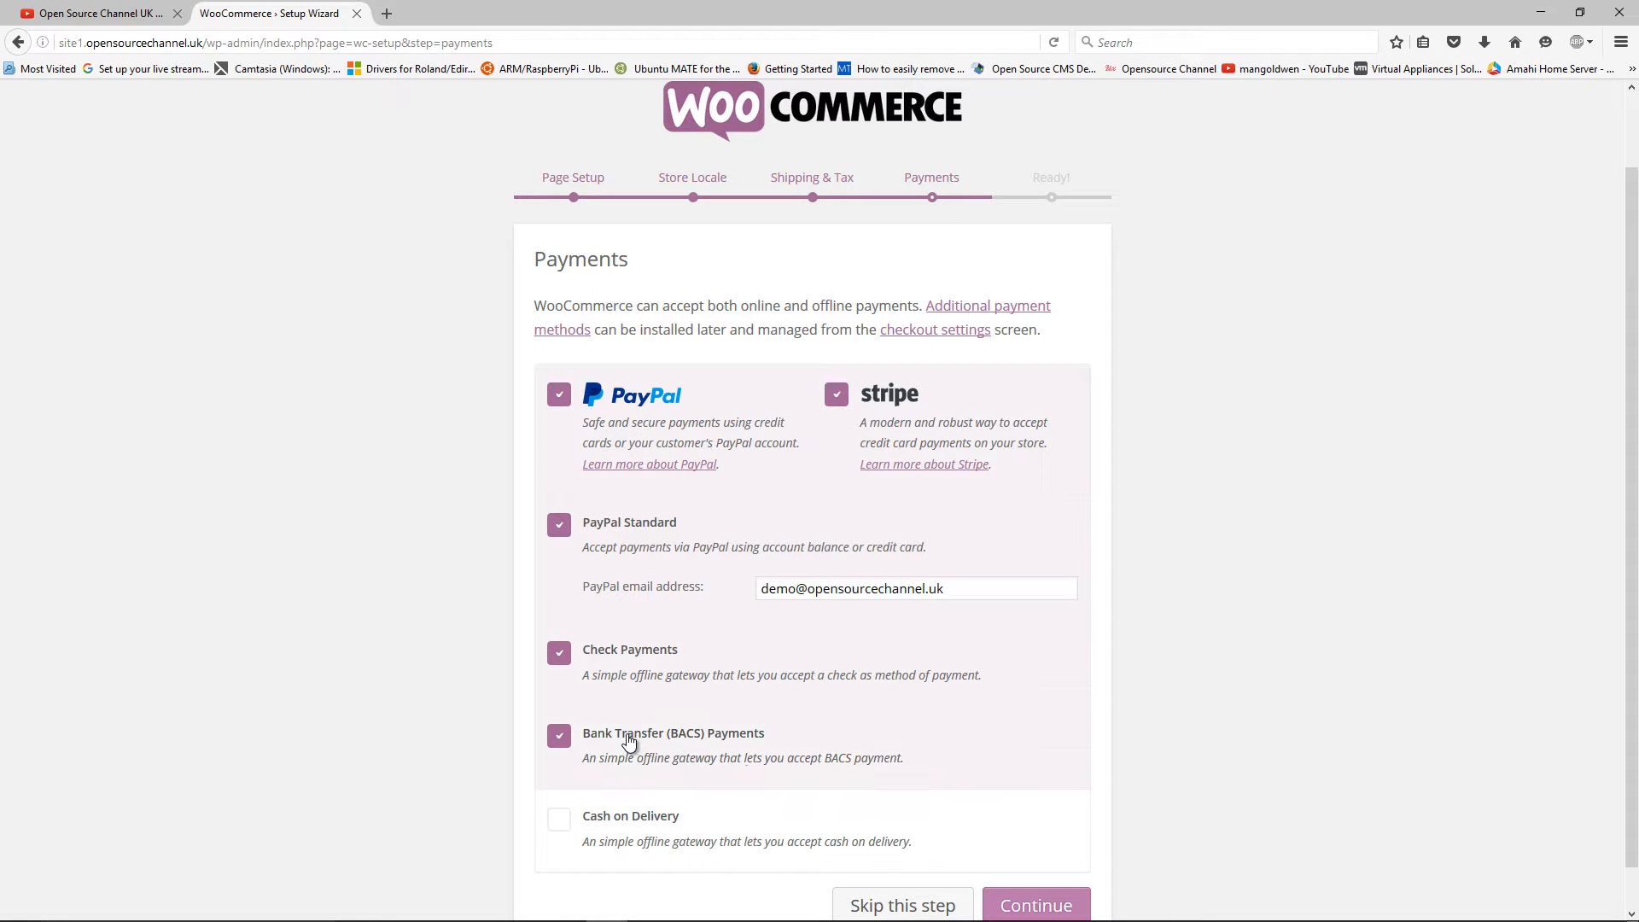
# Untick Check, BACS and Stripe, keep Cash on Delivery enabled, and continue.
pyautogui.click(632, 835)
pyautogui.click(632, 833)
pyautogui.click(658, 739)
pyautogui.click(632, 657)
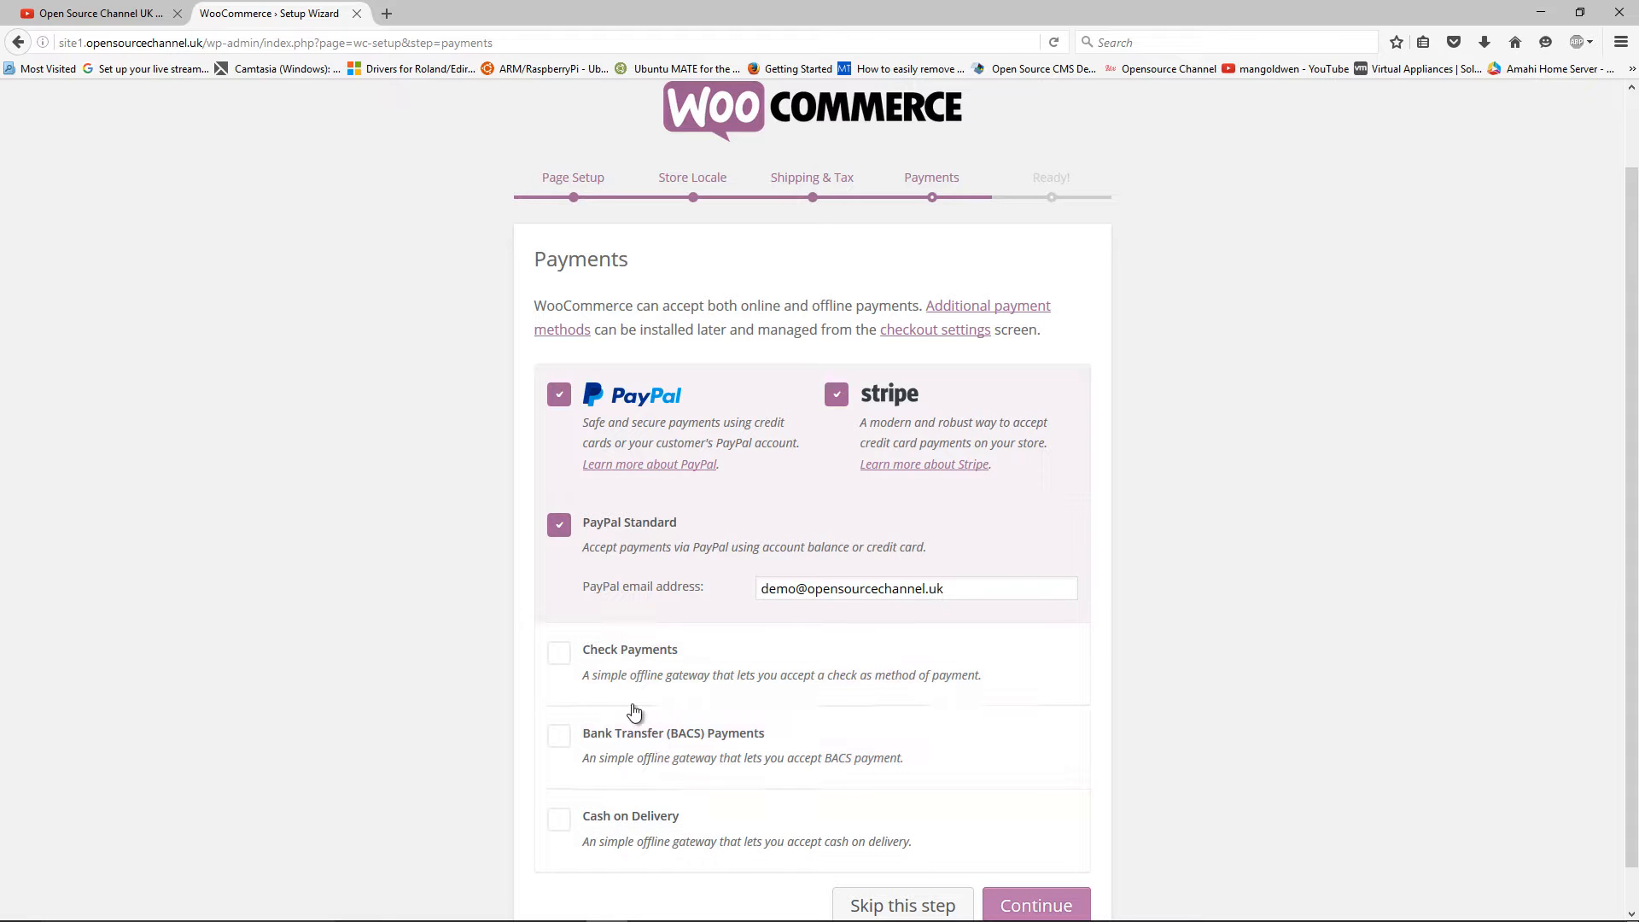
pyautogui.click(632, 828)
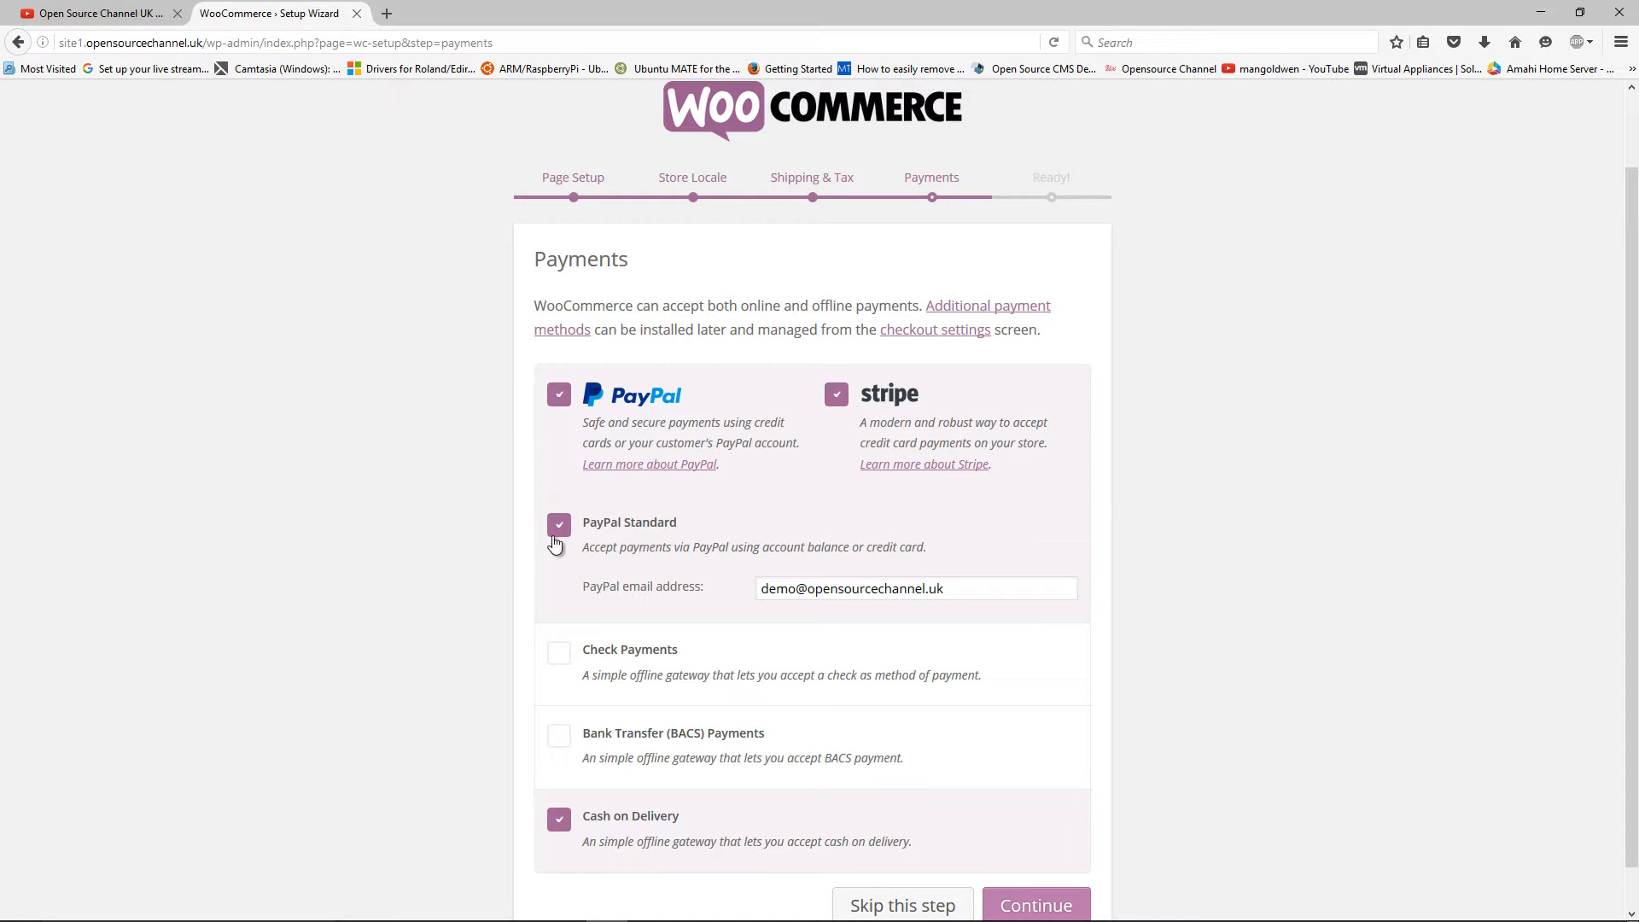
pyautogui.click(837, 400)
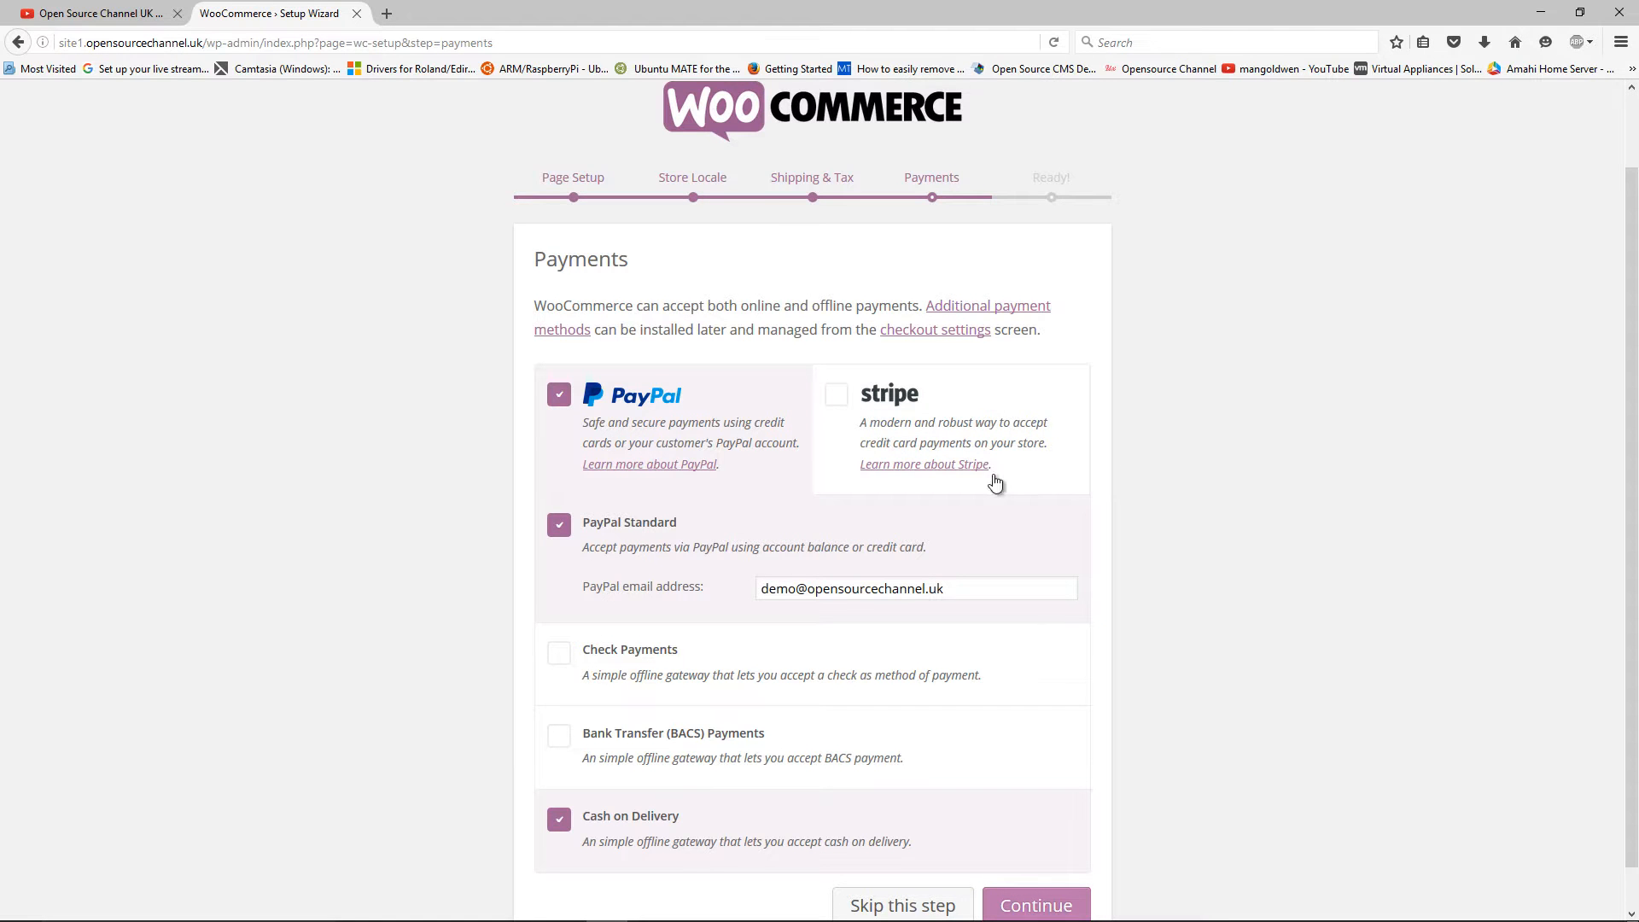
pyautogui.scroll(-1, 1325, 545)
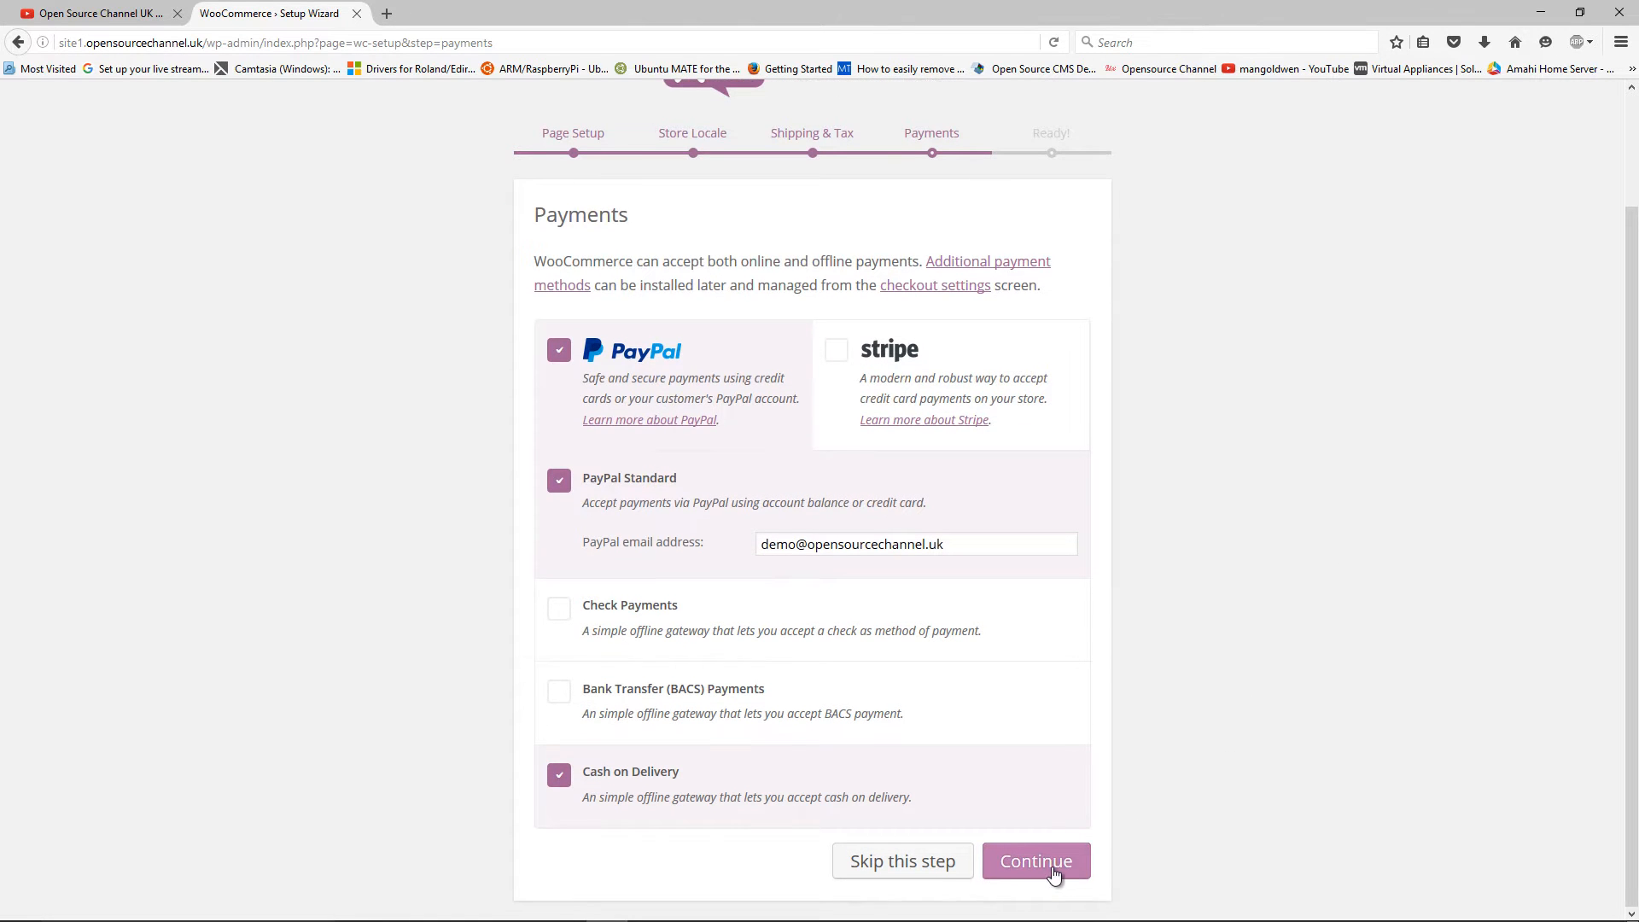
pyautogui.click(1048, 862)
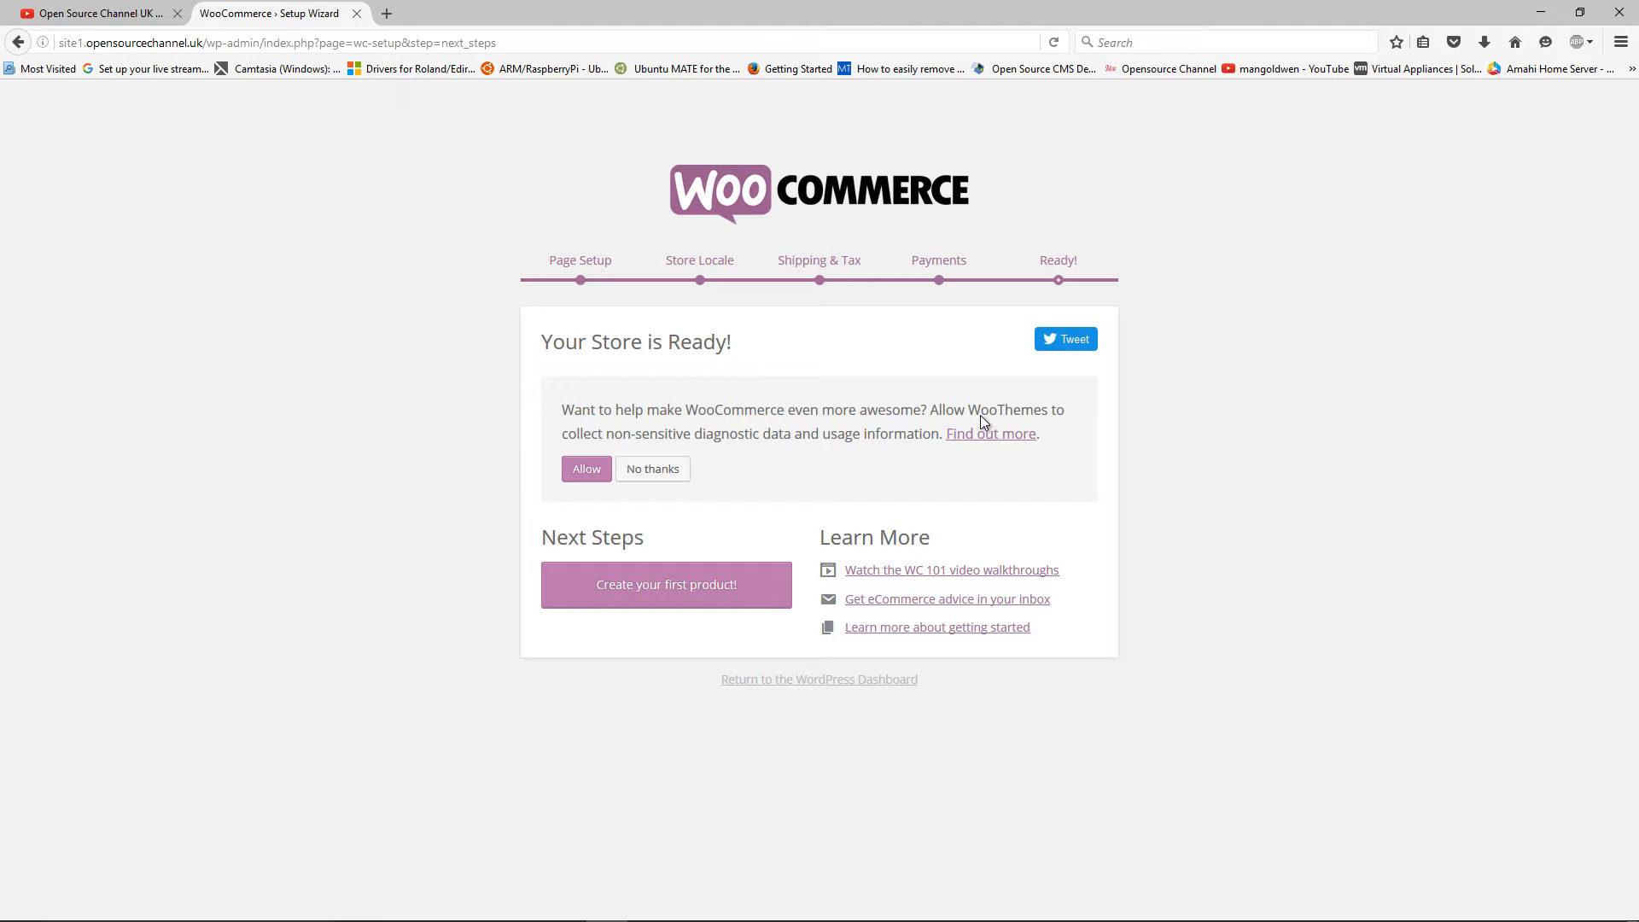
# Decline sharing usage data with WooThemes and return to the WordPress Dashboard.
pyautogui.click(638, 475)
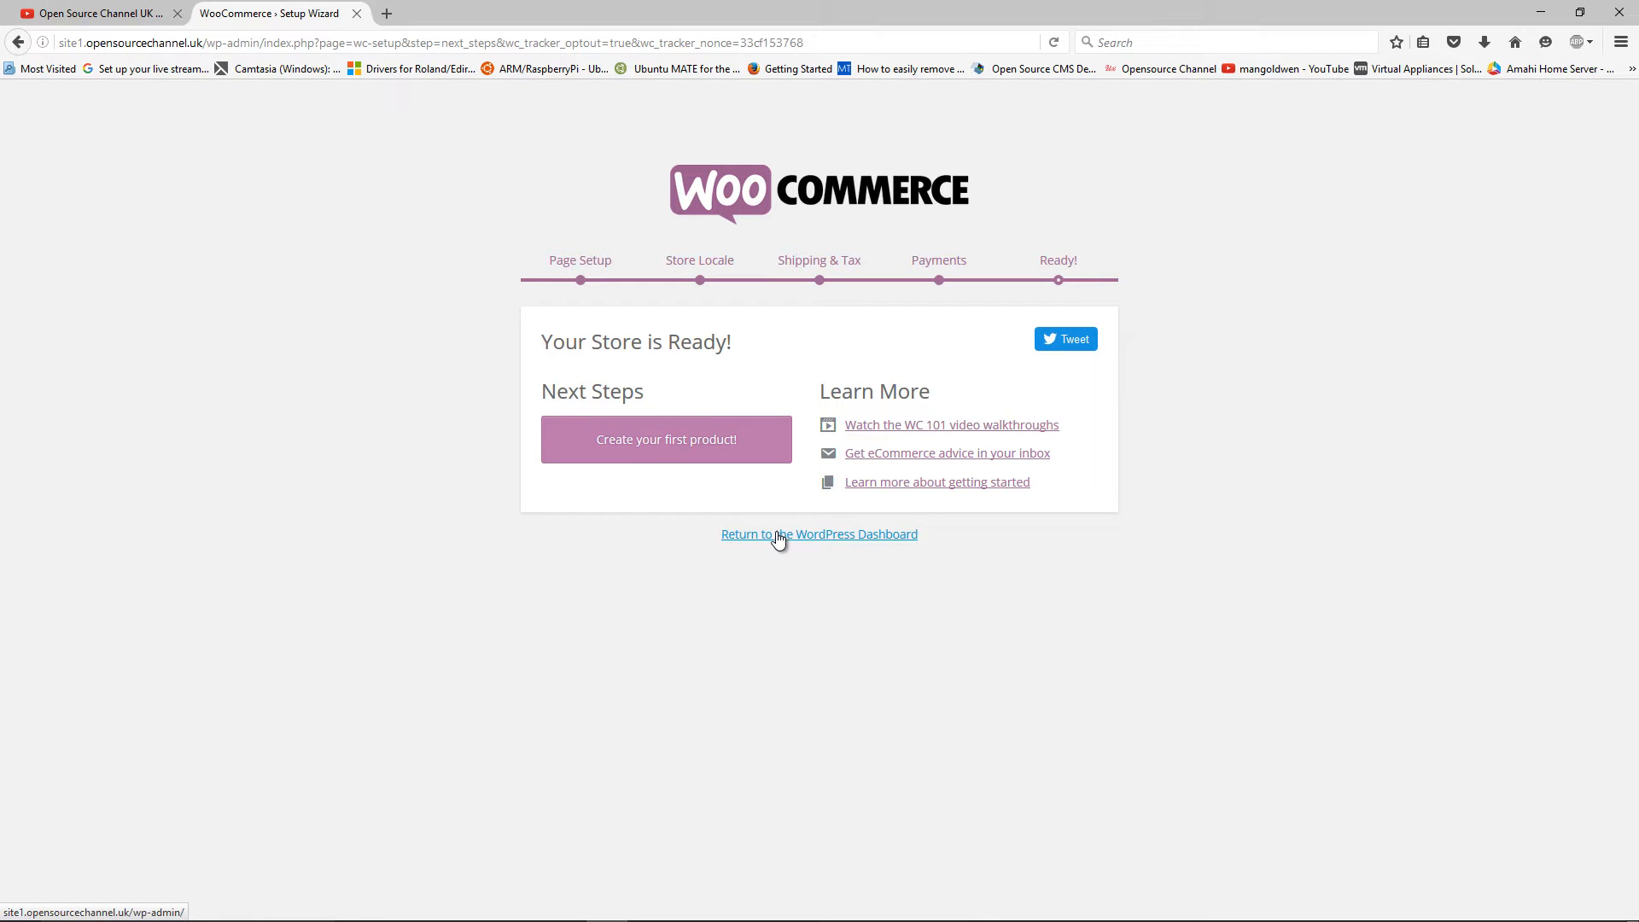
pyautogui.click(861, 546)
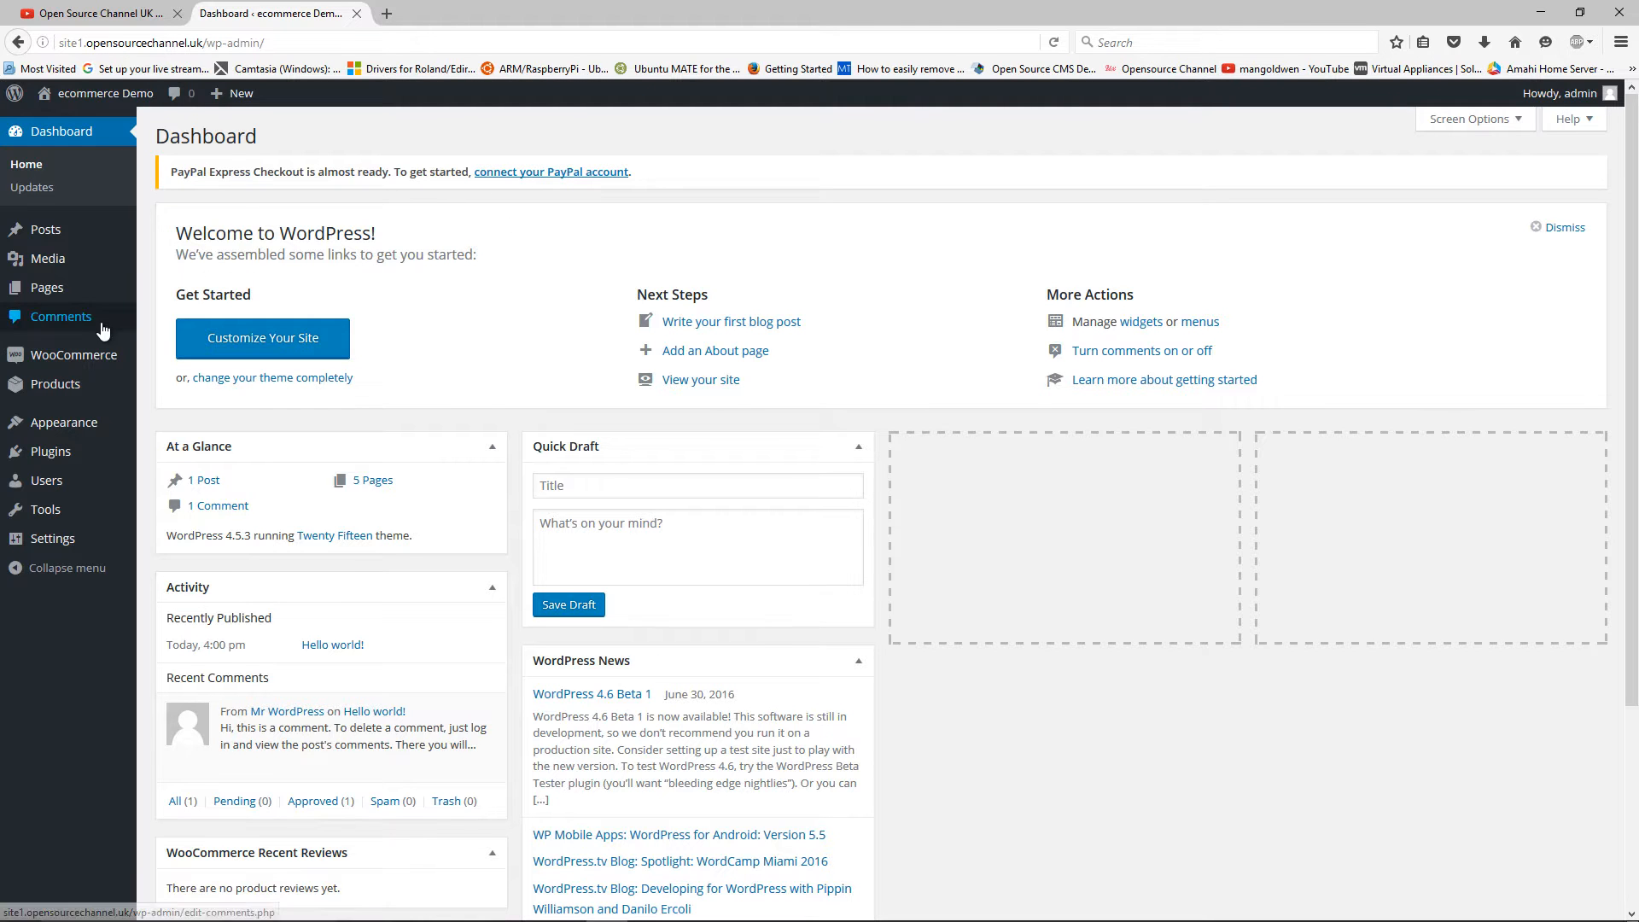
# Trash the Sample Page from Pages and the Hello world! post from Posts.
pyautogui.click(52, 291)
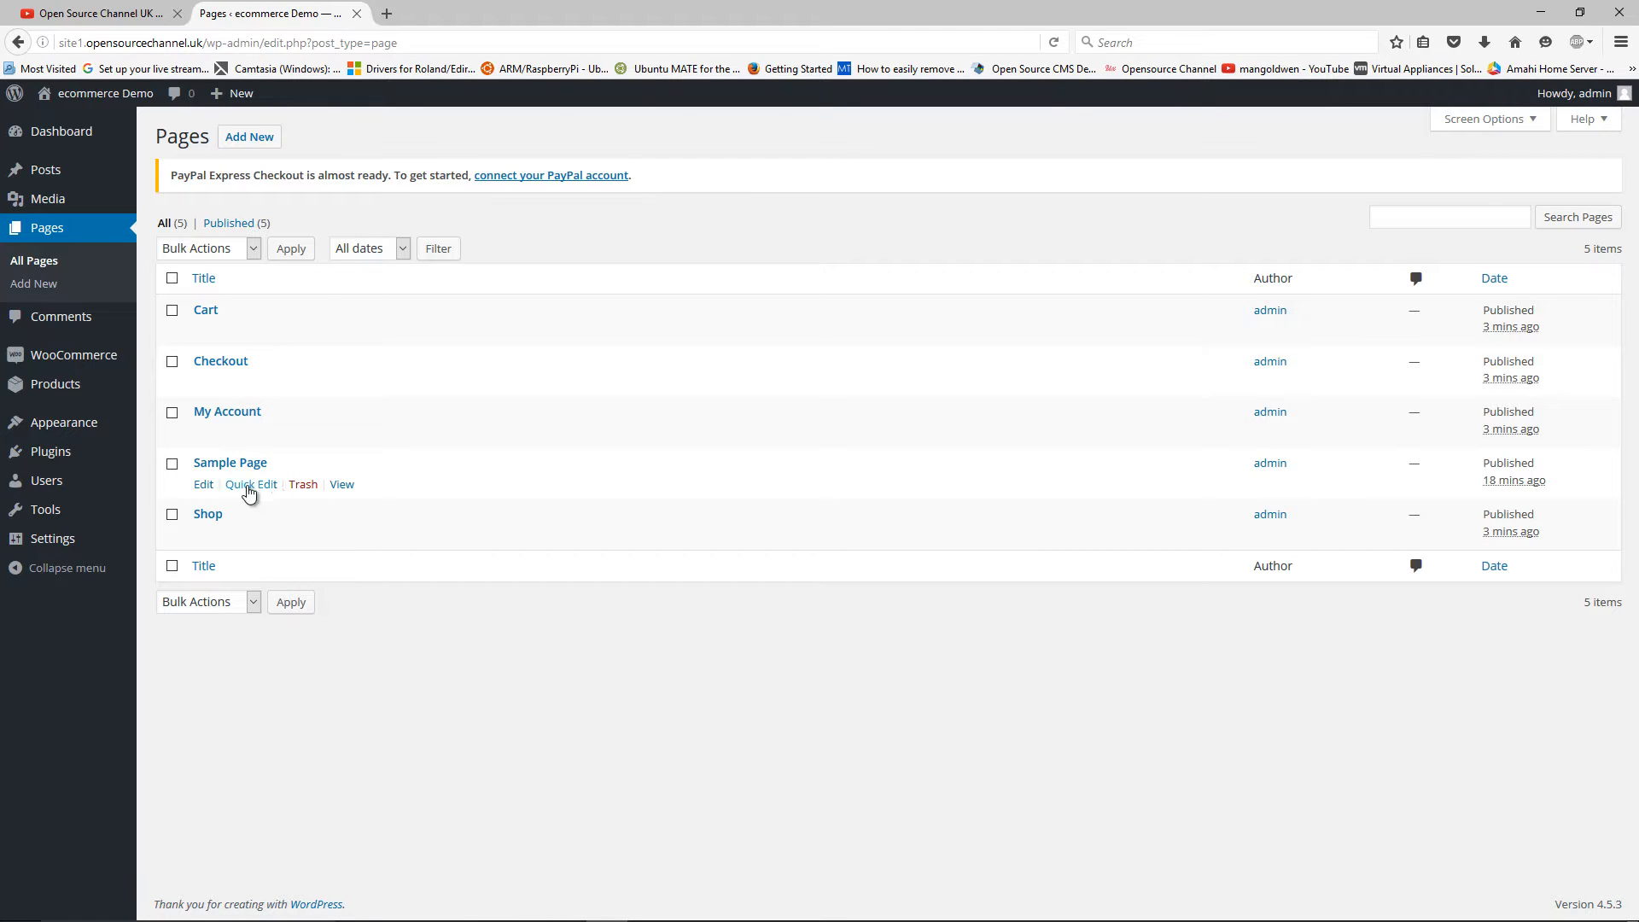
pyautogui.click(306, 485)
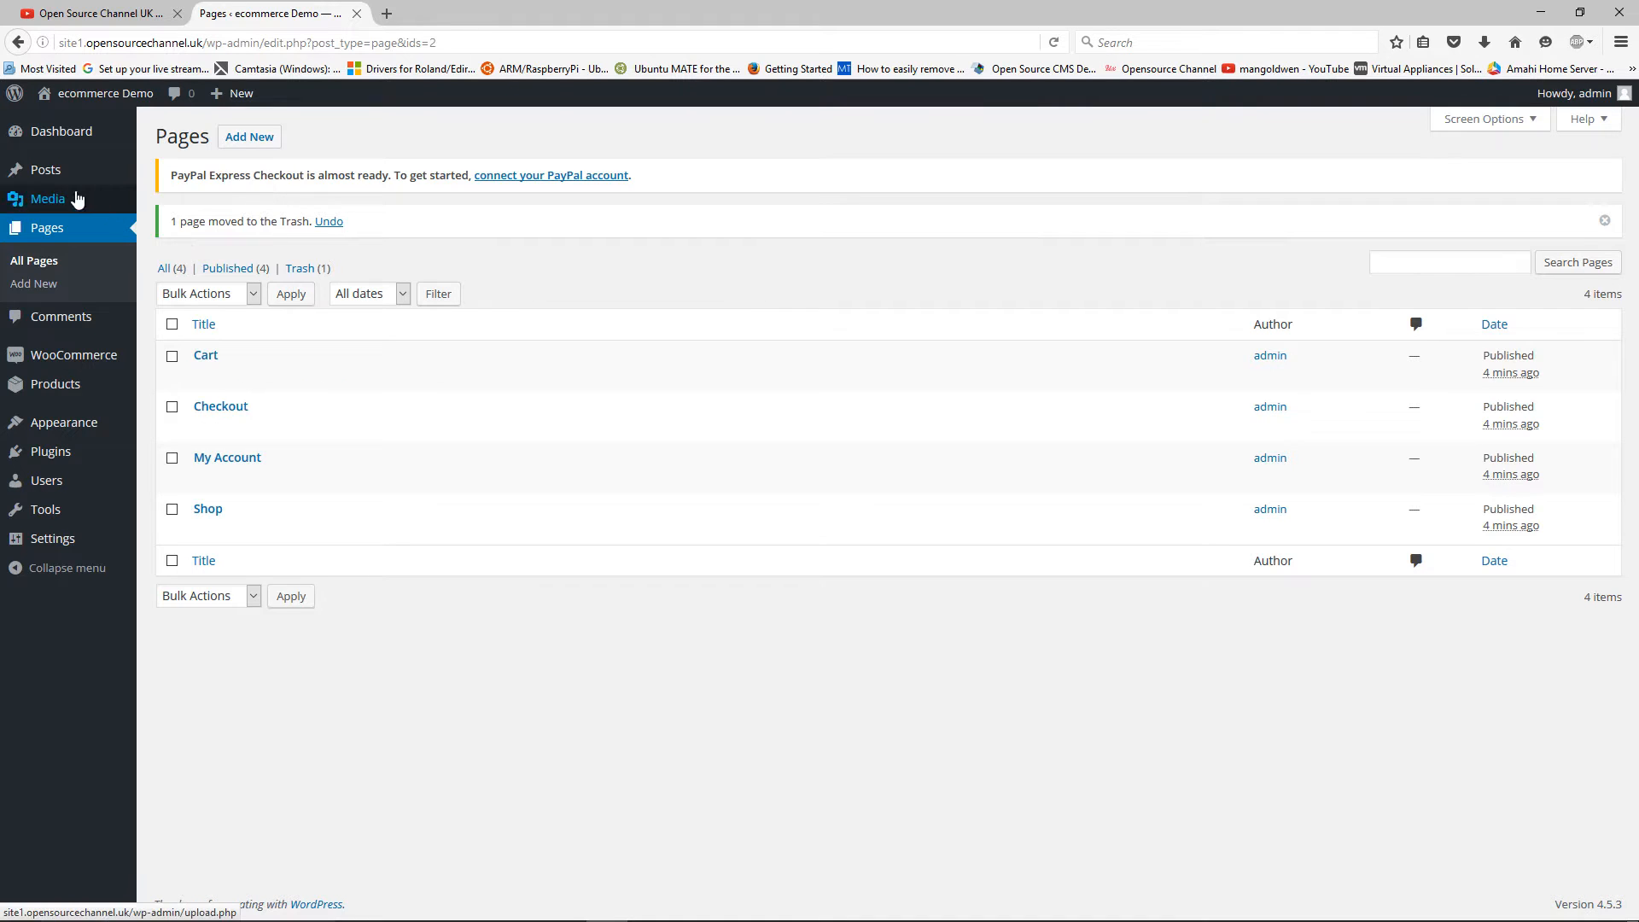
pyautogui.click(35, 175)
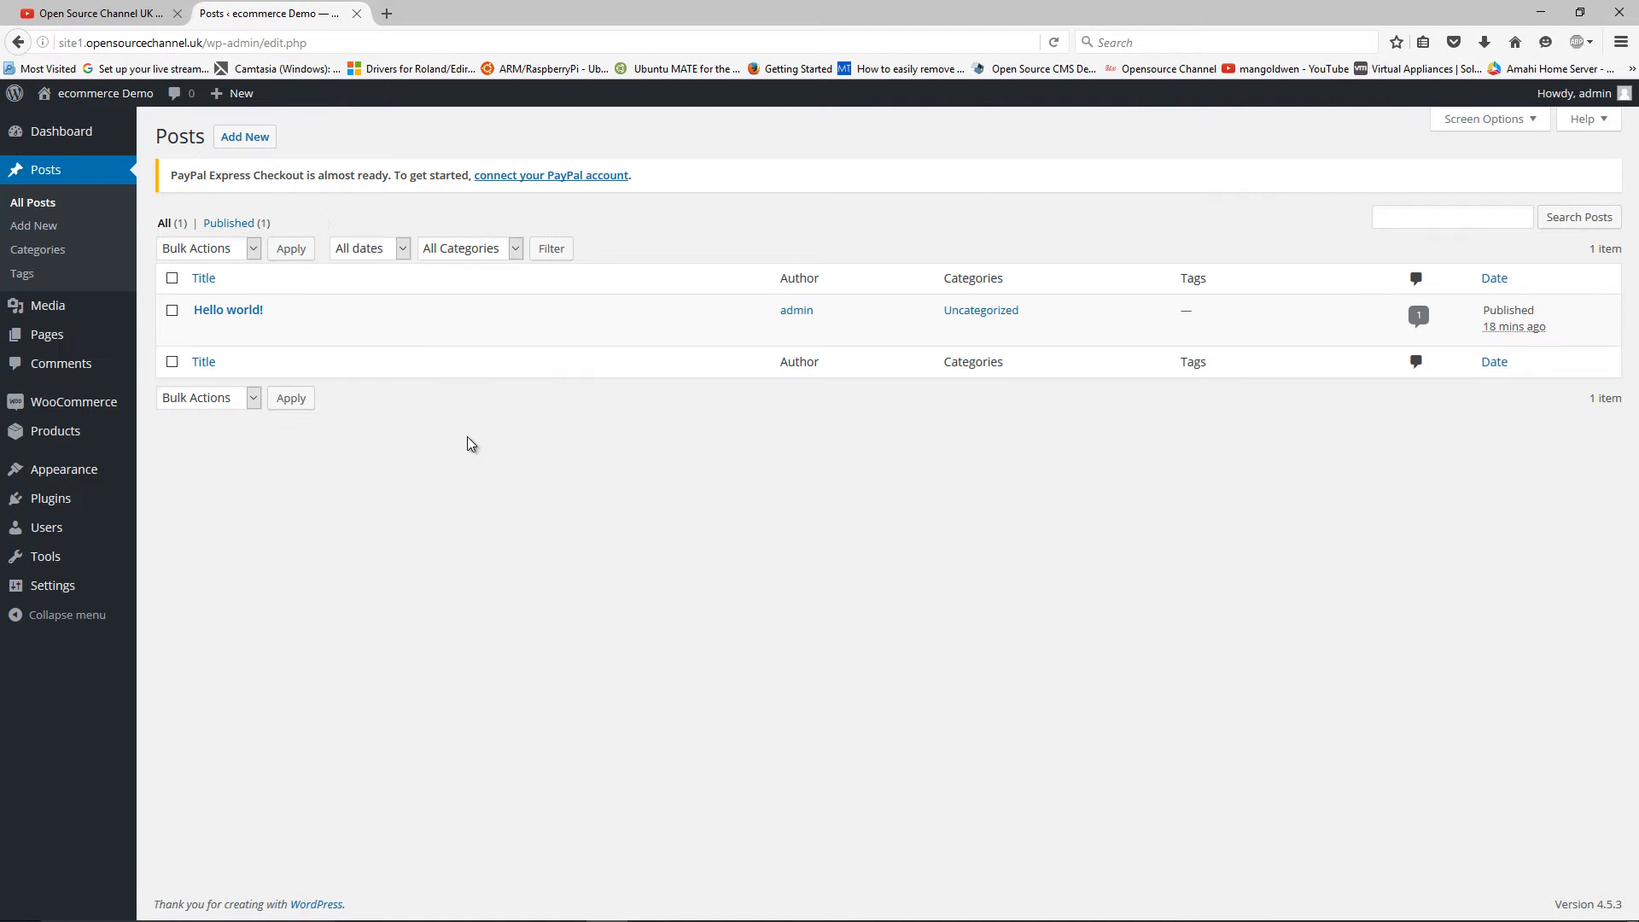
pyautogui.moveTo(207, 315)
pyautogui.click(297, 330)
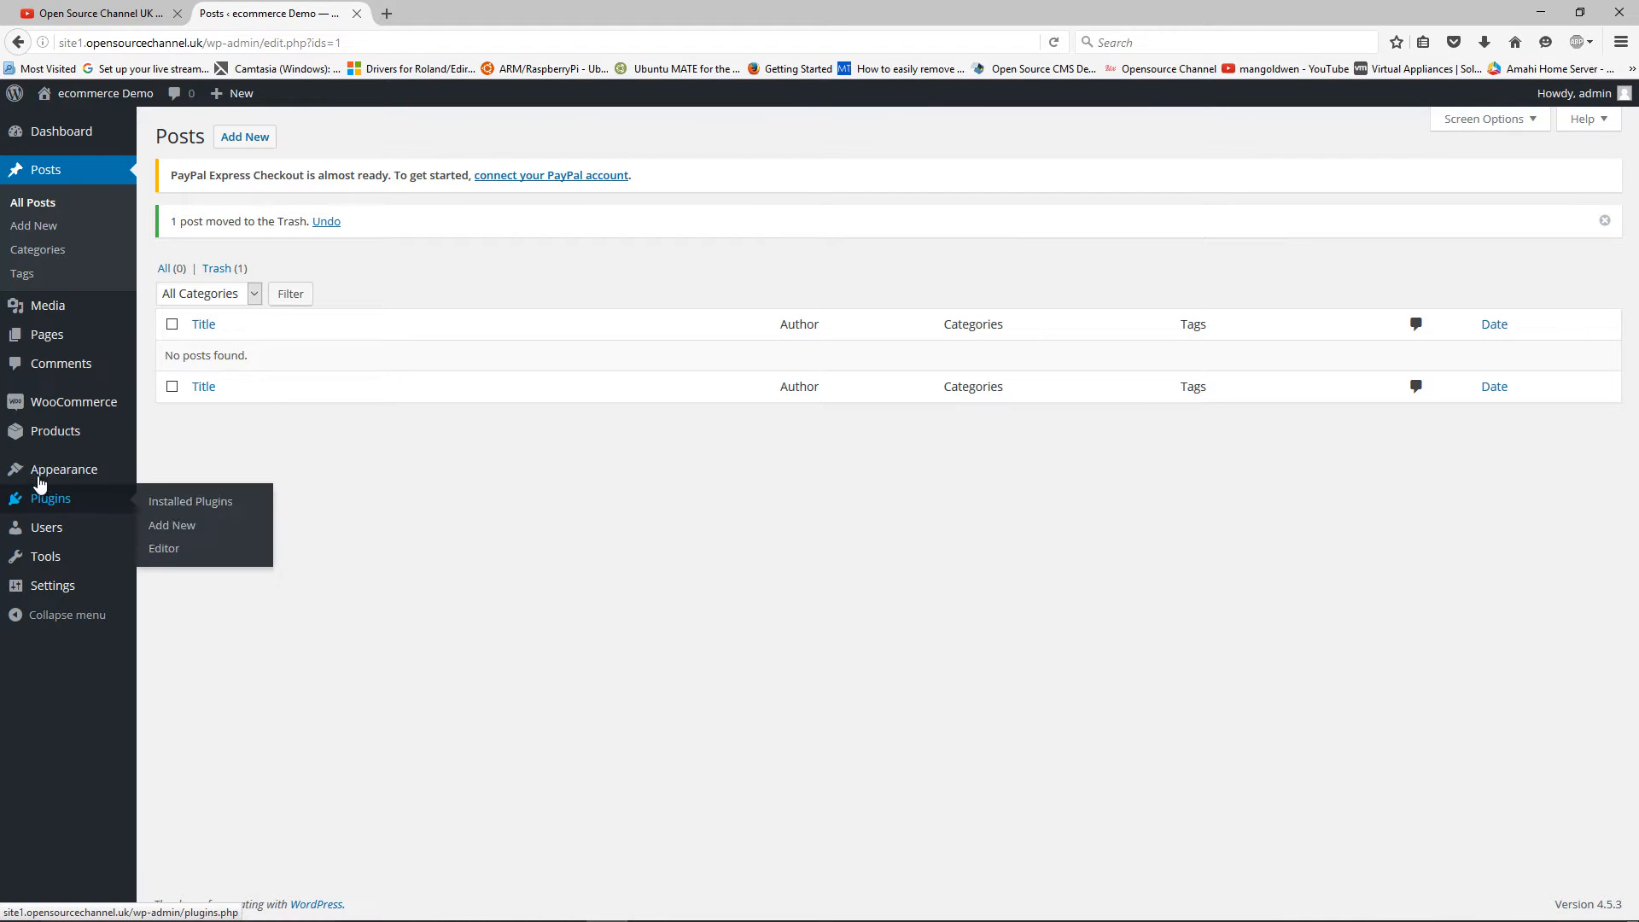
pyautogui.moveTo(51, 481)
pyautogui.moveTo(95, 99)
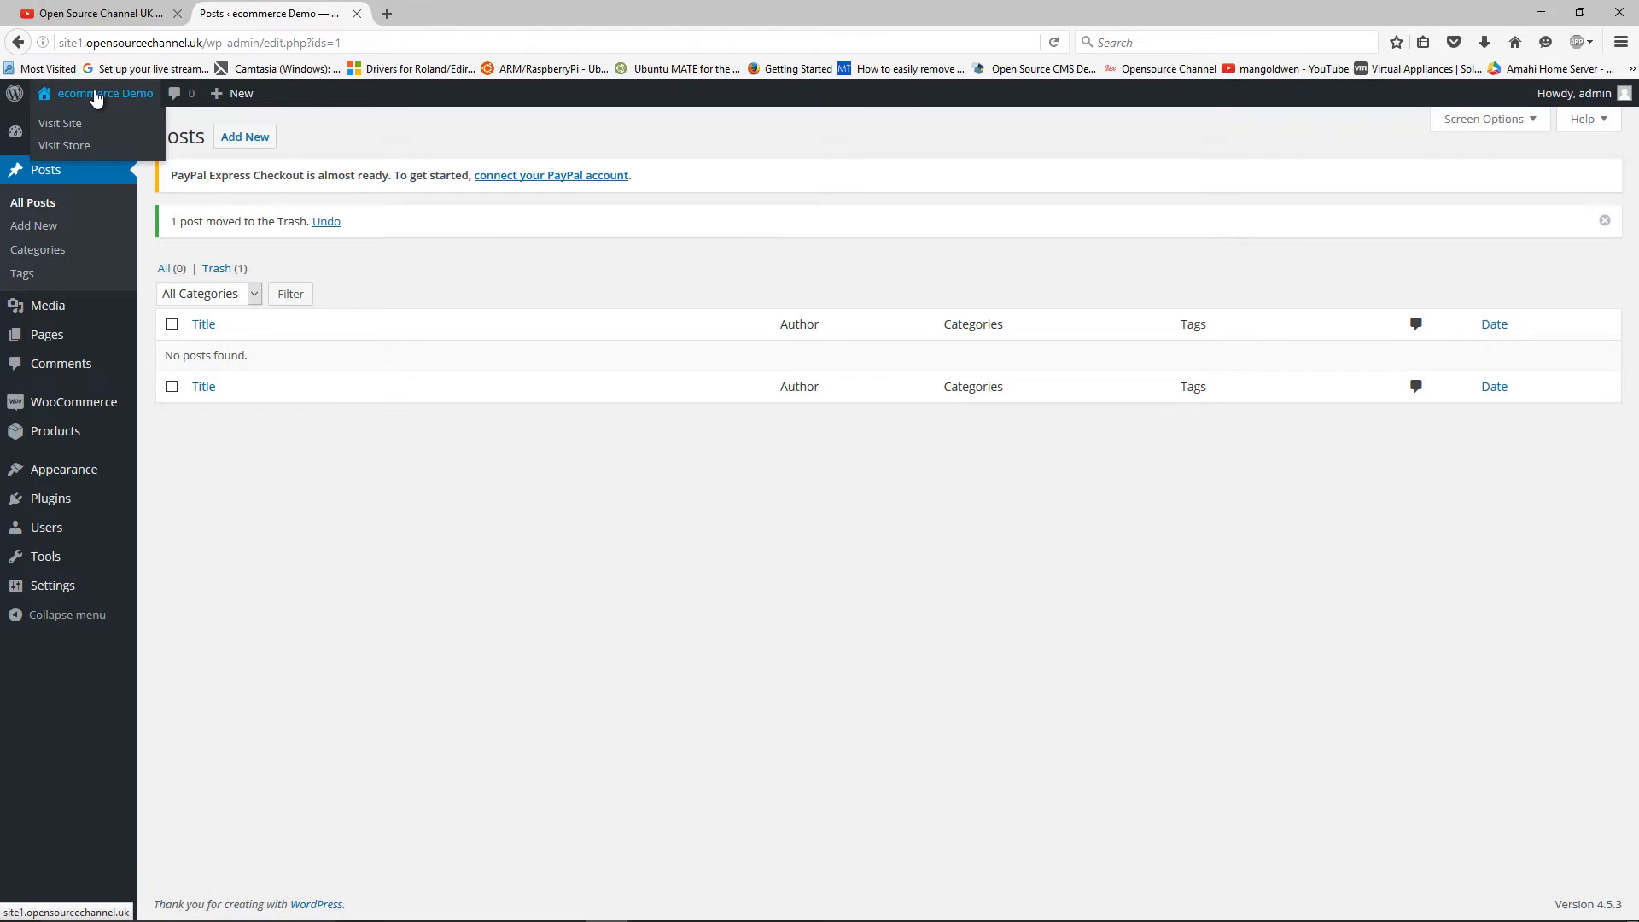
# View the live site's front page in a new tab, then return to admin.
pyautogui.rightClick(61, 132)
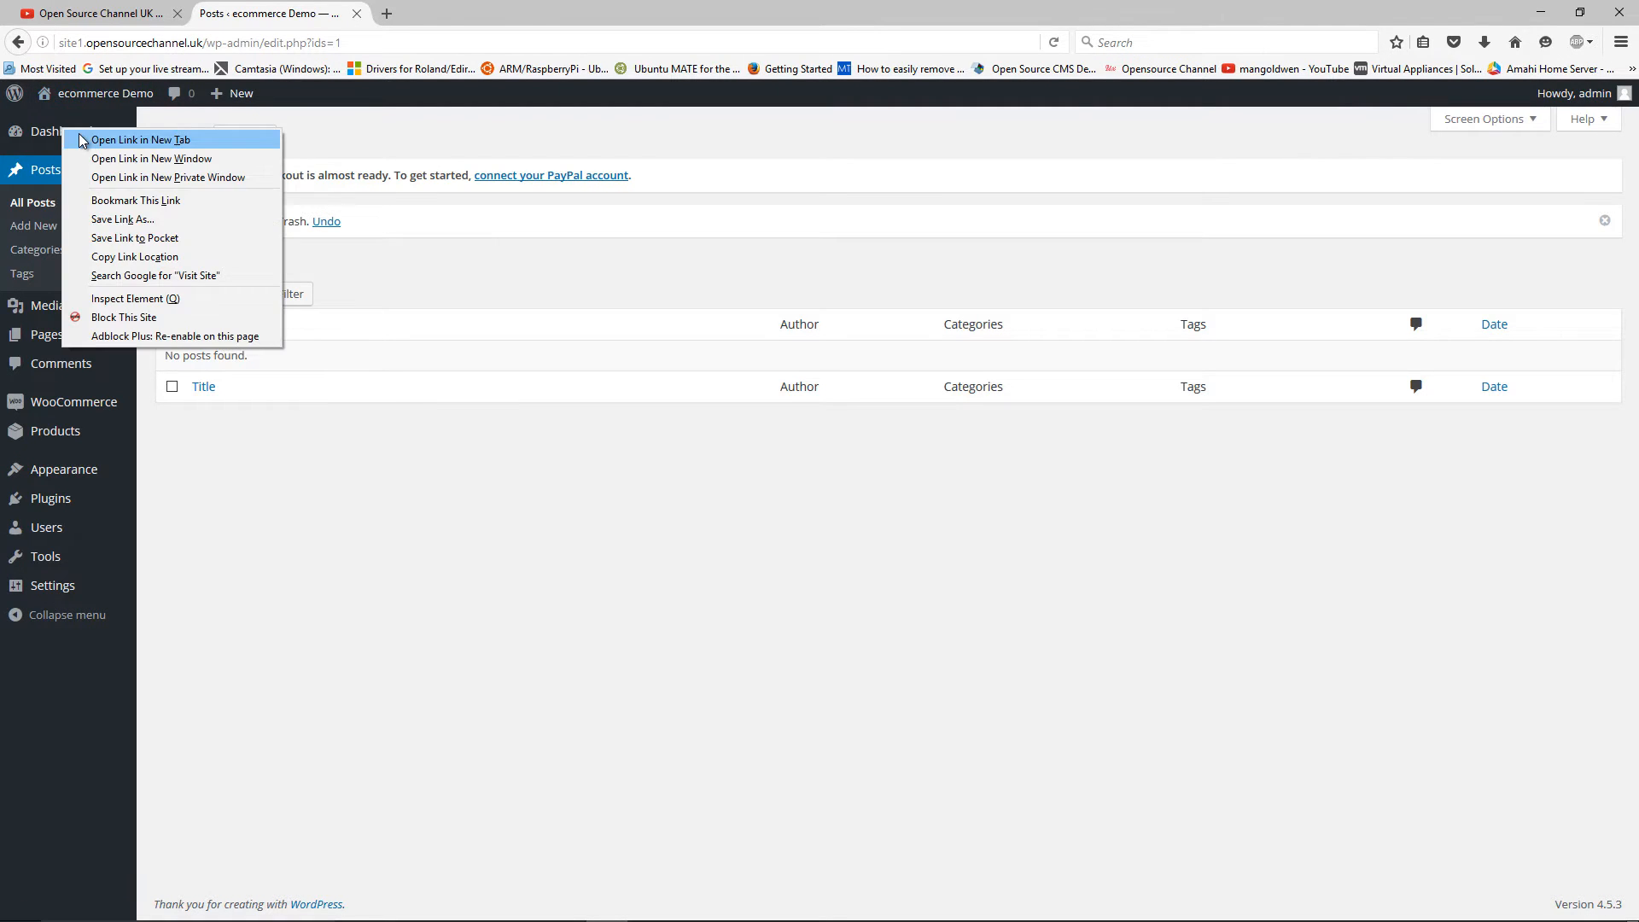
pyautogui.click(94, 140)
pyautogui.click(421, 14)
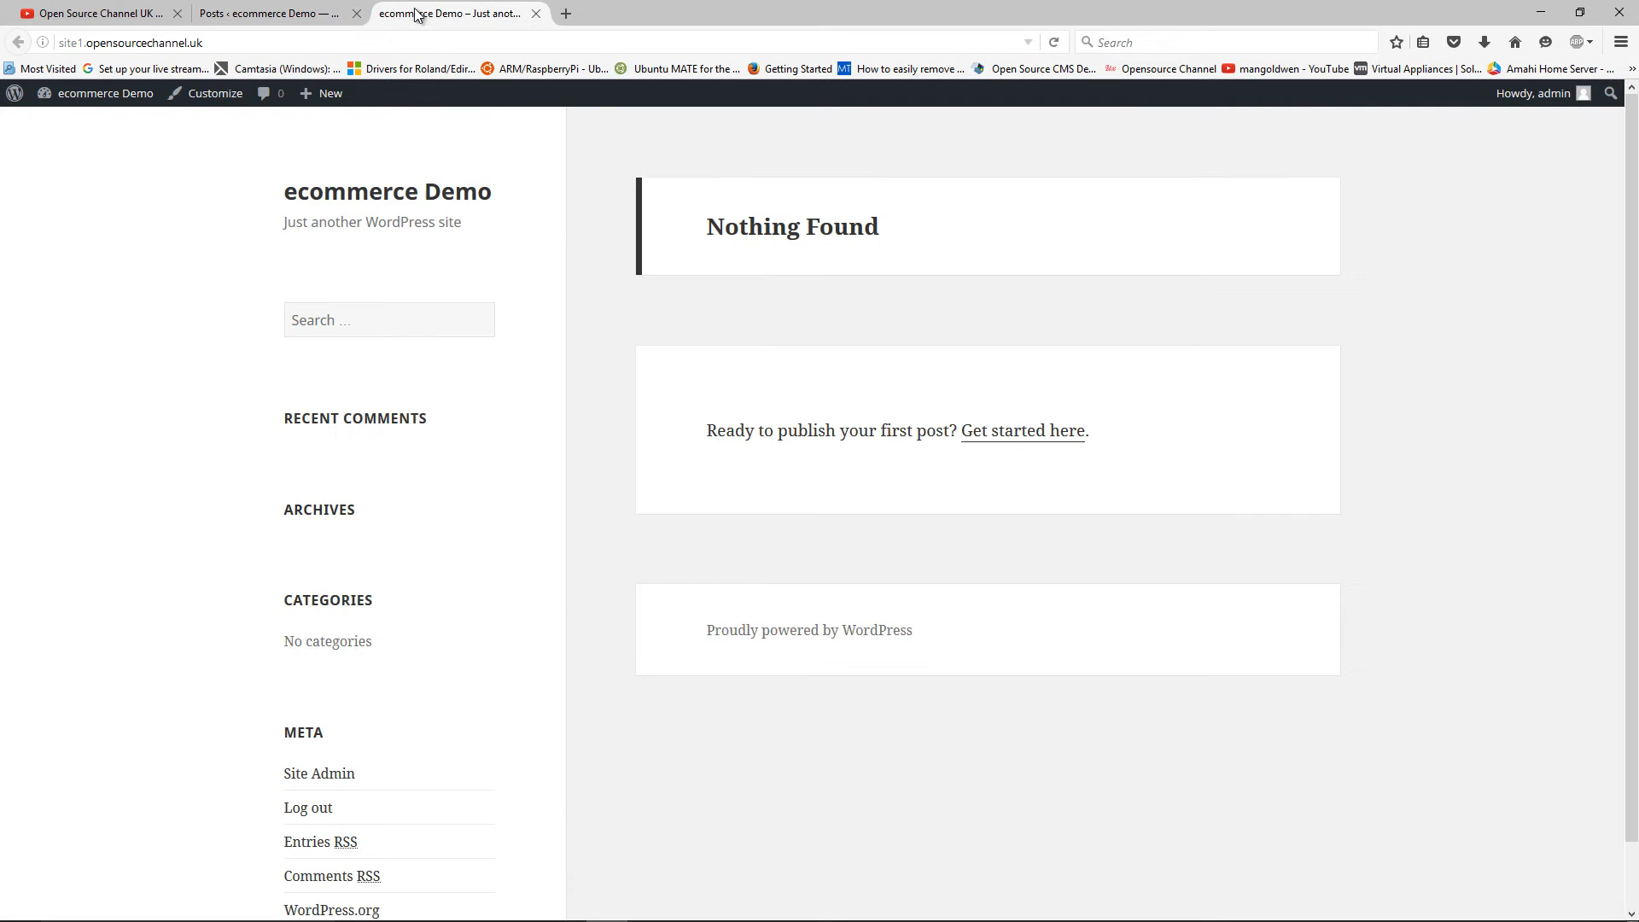
pyautogui.scroll(-1, 739, 309)
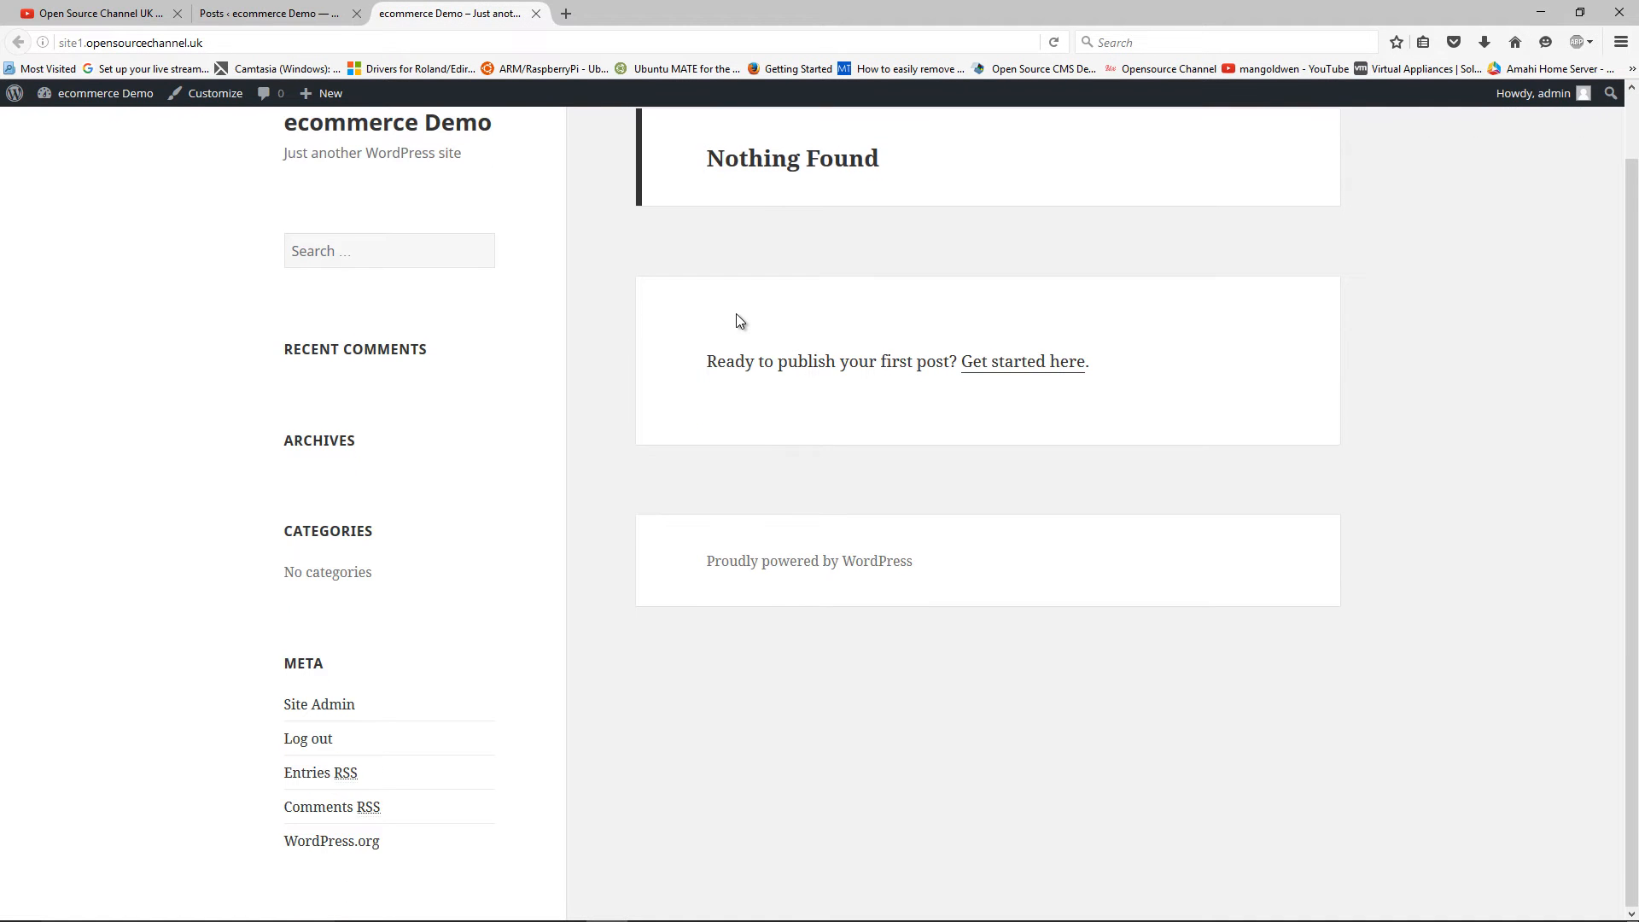
pyautogui.scroll(1, 736, 314)
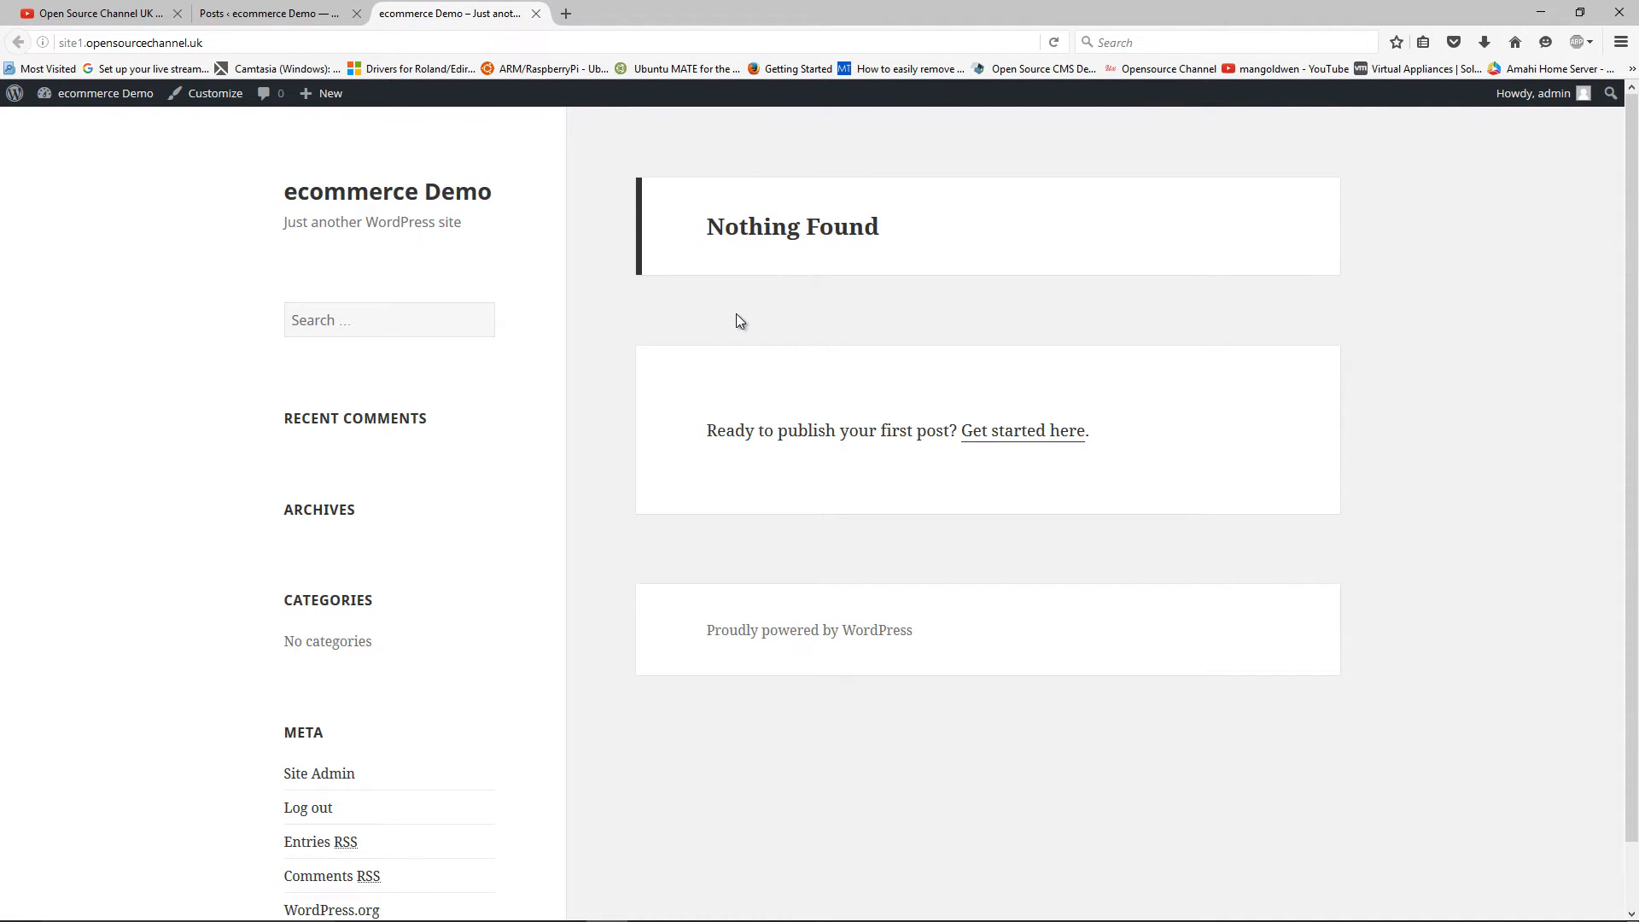
pyautogui.click(271, 10)
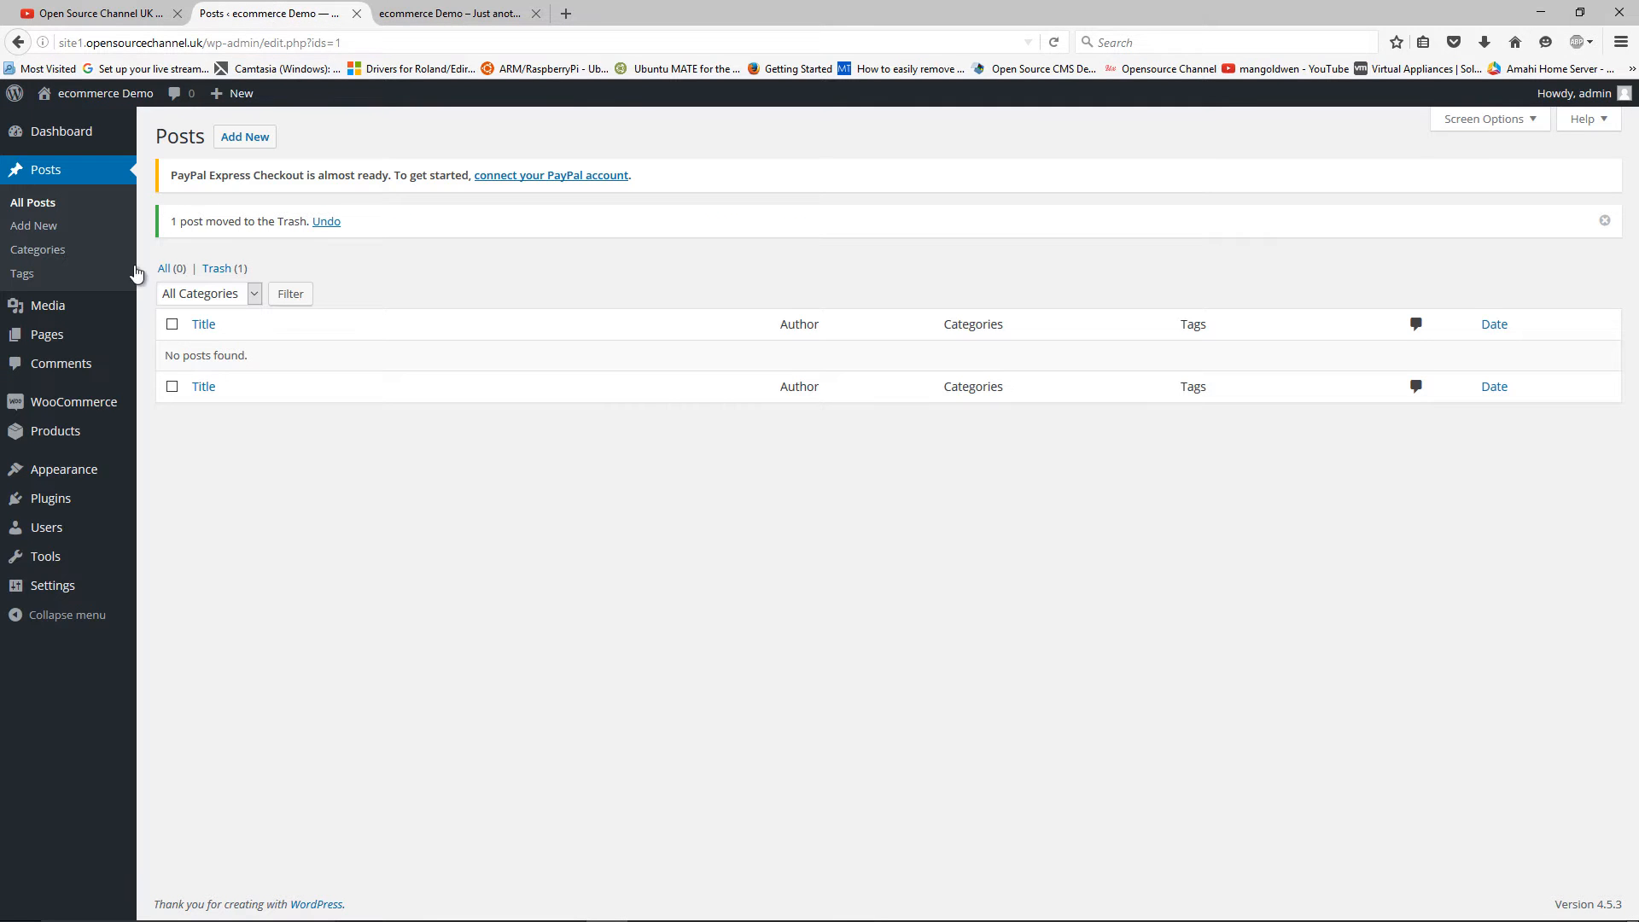
# Go to Appearance > Themes and open Add New themes.
pyautogui.moveTo(99, 476)
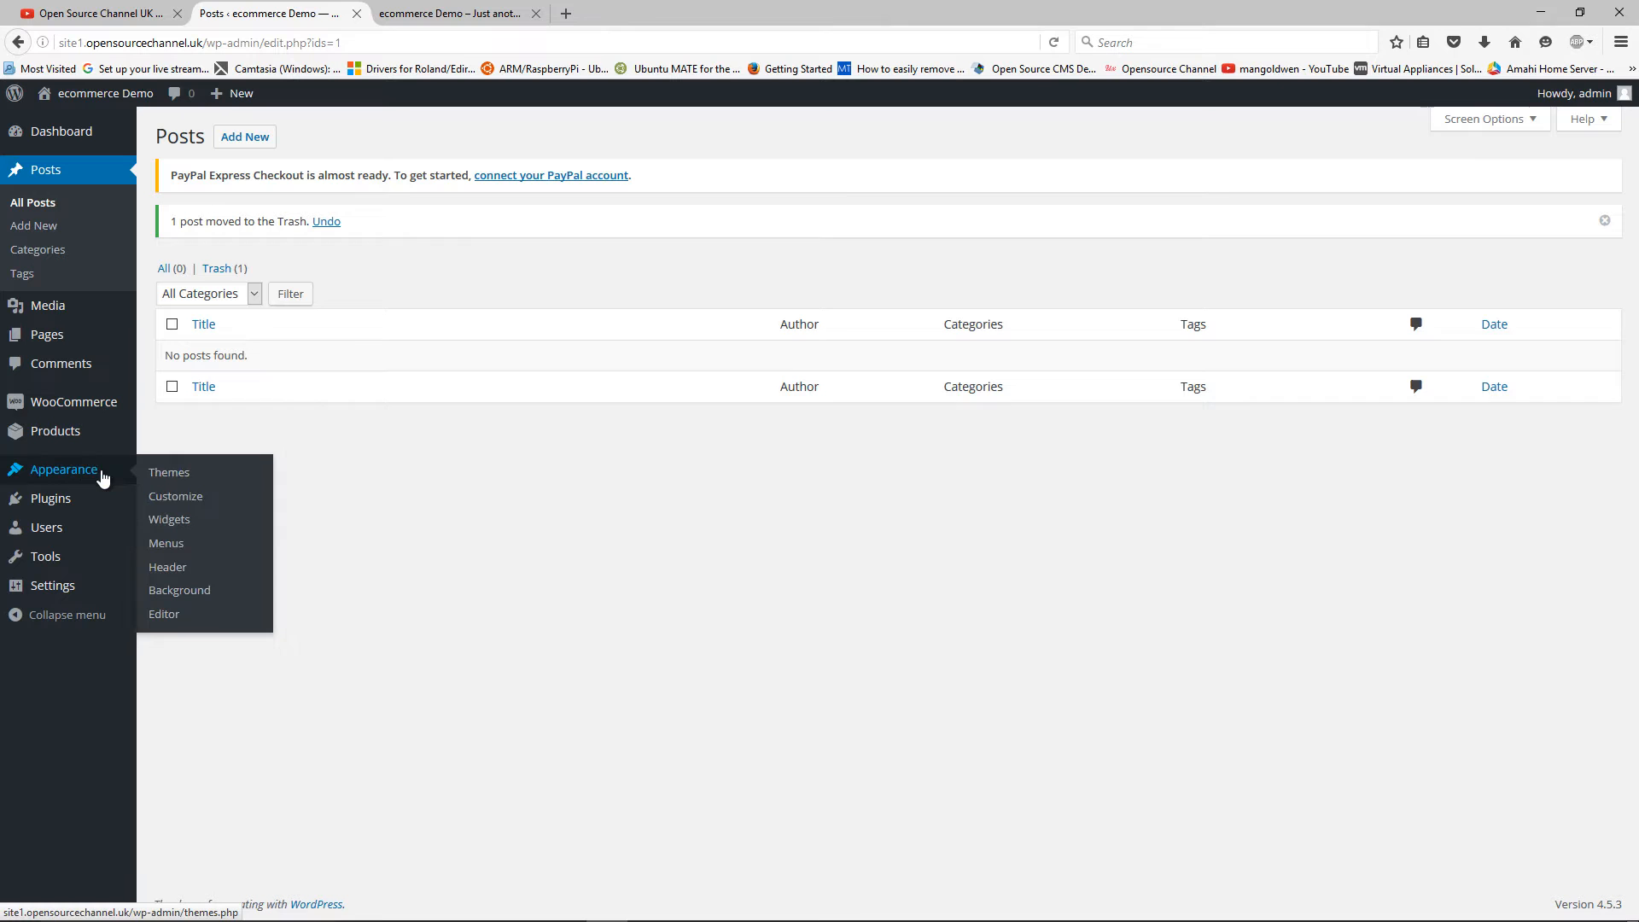
pyautogui.click(172, 486)
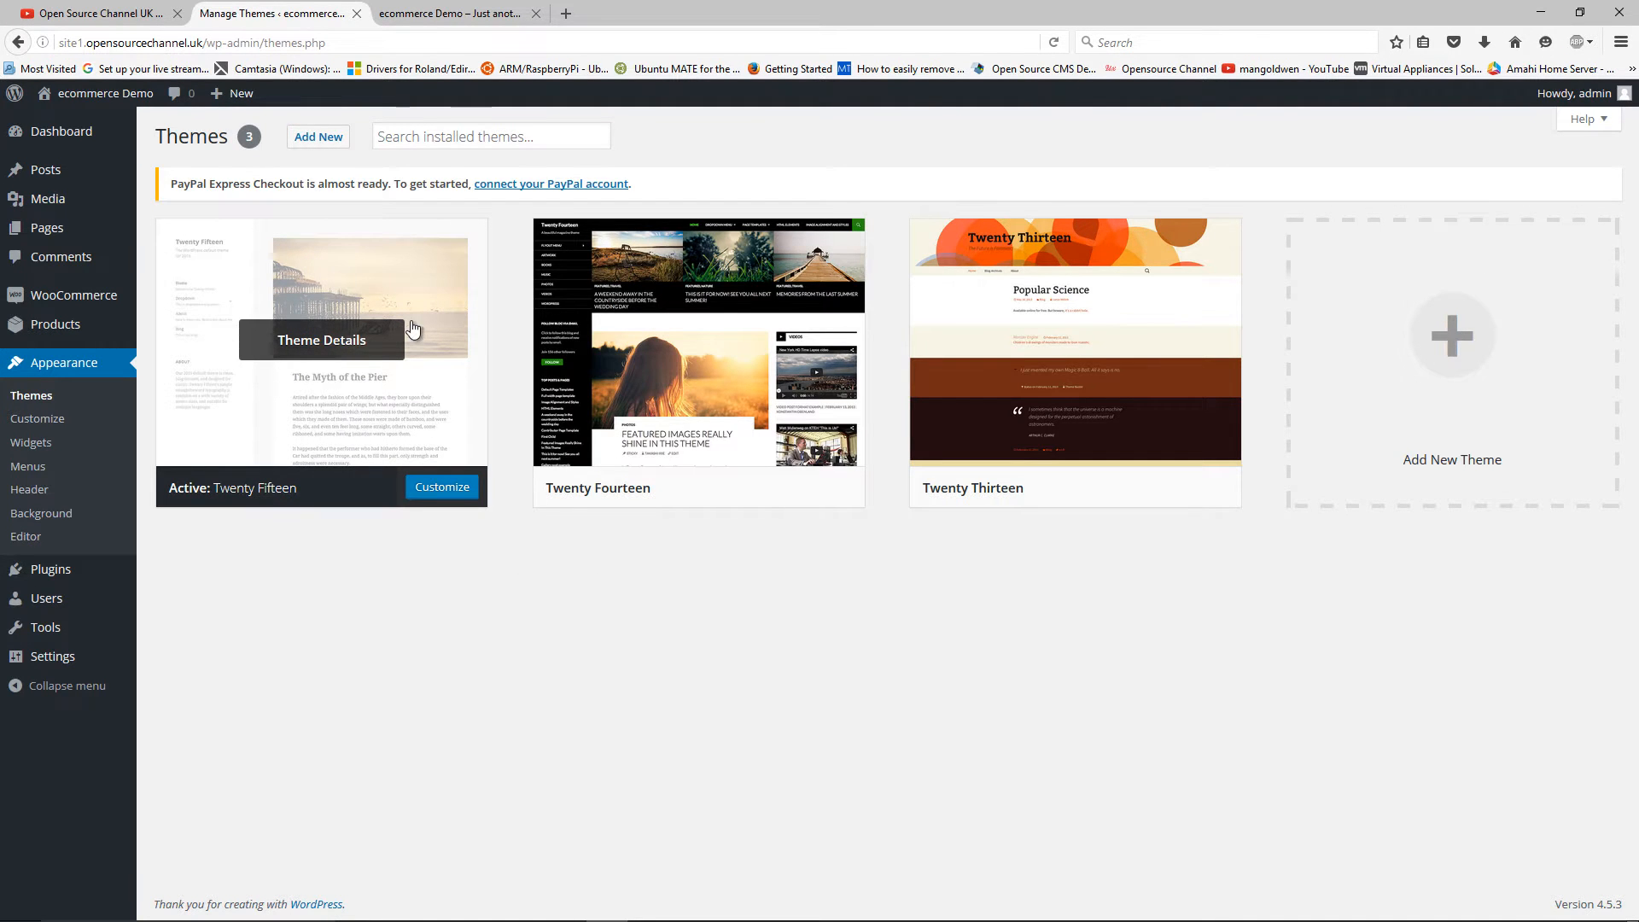
pyautogui.click(310, 139)
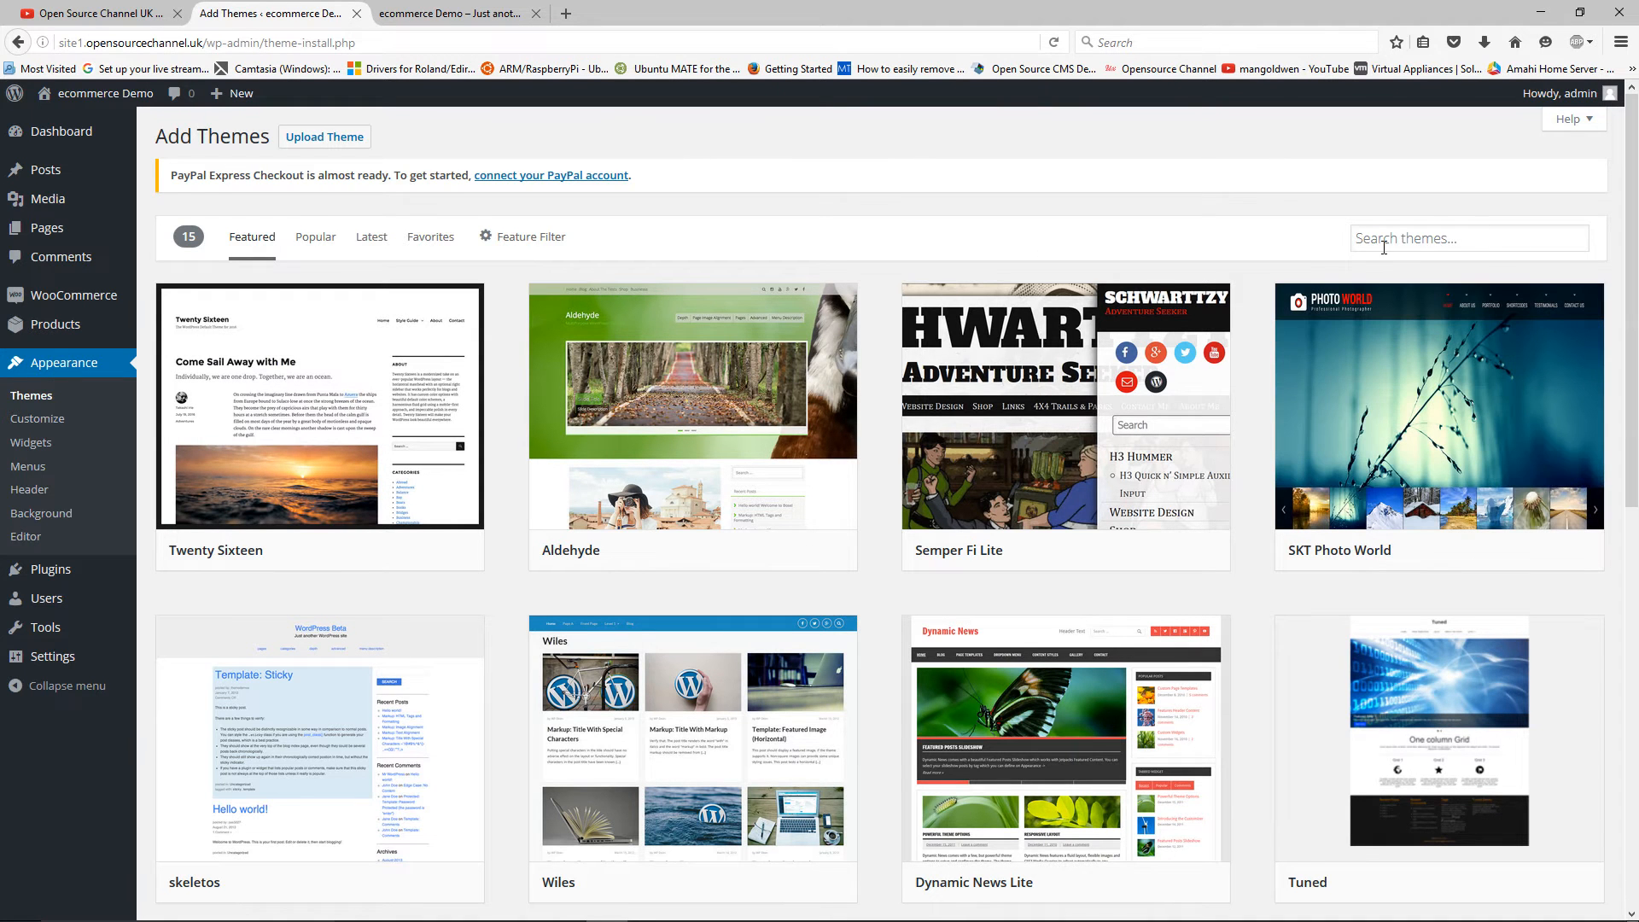
# Search the theme directory for 'wocommerce' to list 283 matching themes.
pyautogui.click(1434, 242)
pyautogui.write('w')
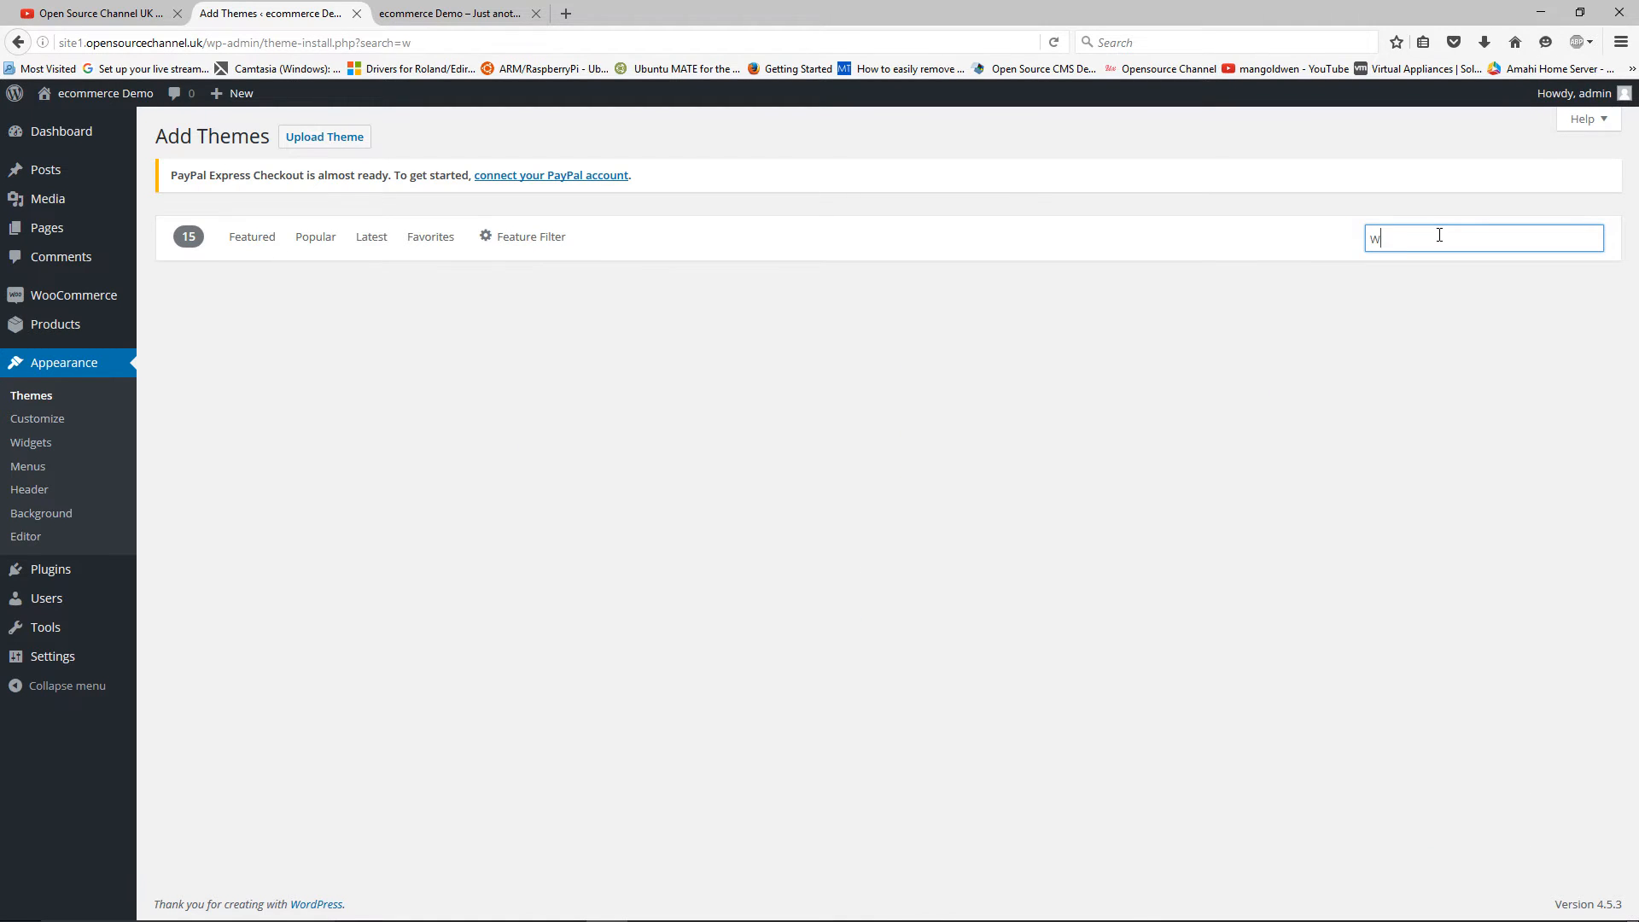
pyautogui.write('ocommerce')
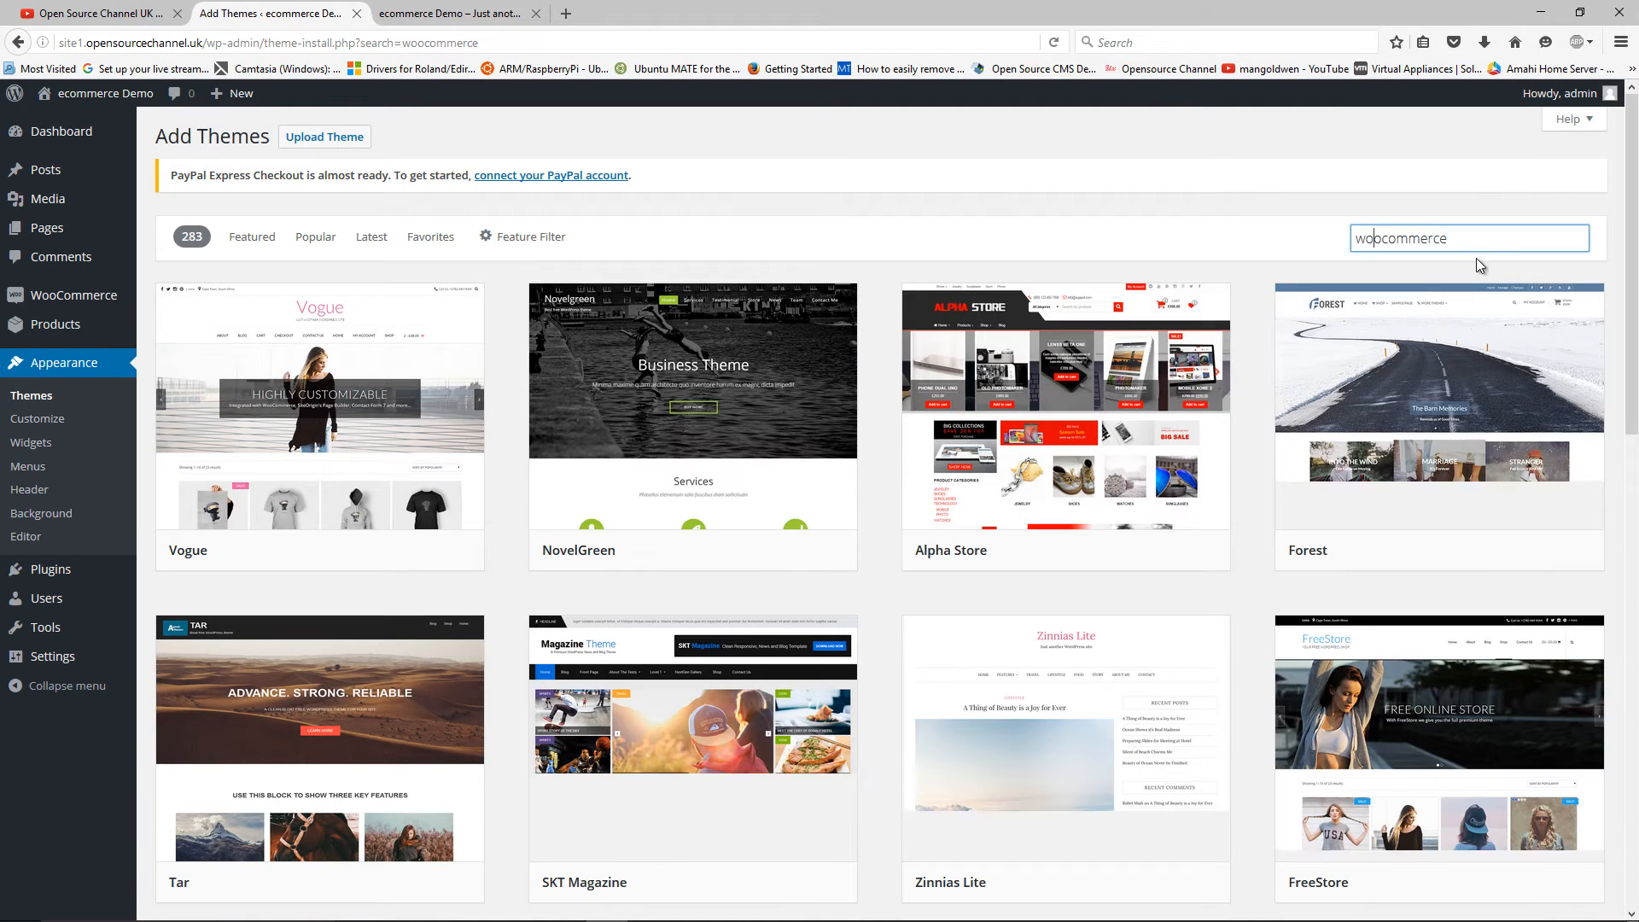
pyautogui.moveTo(1020, 384)
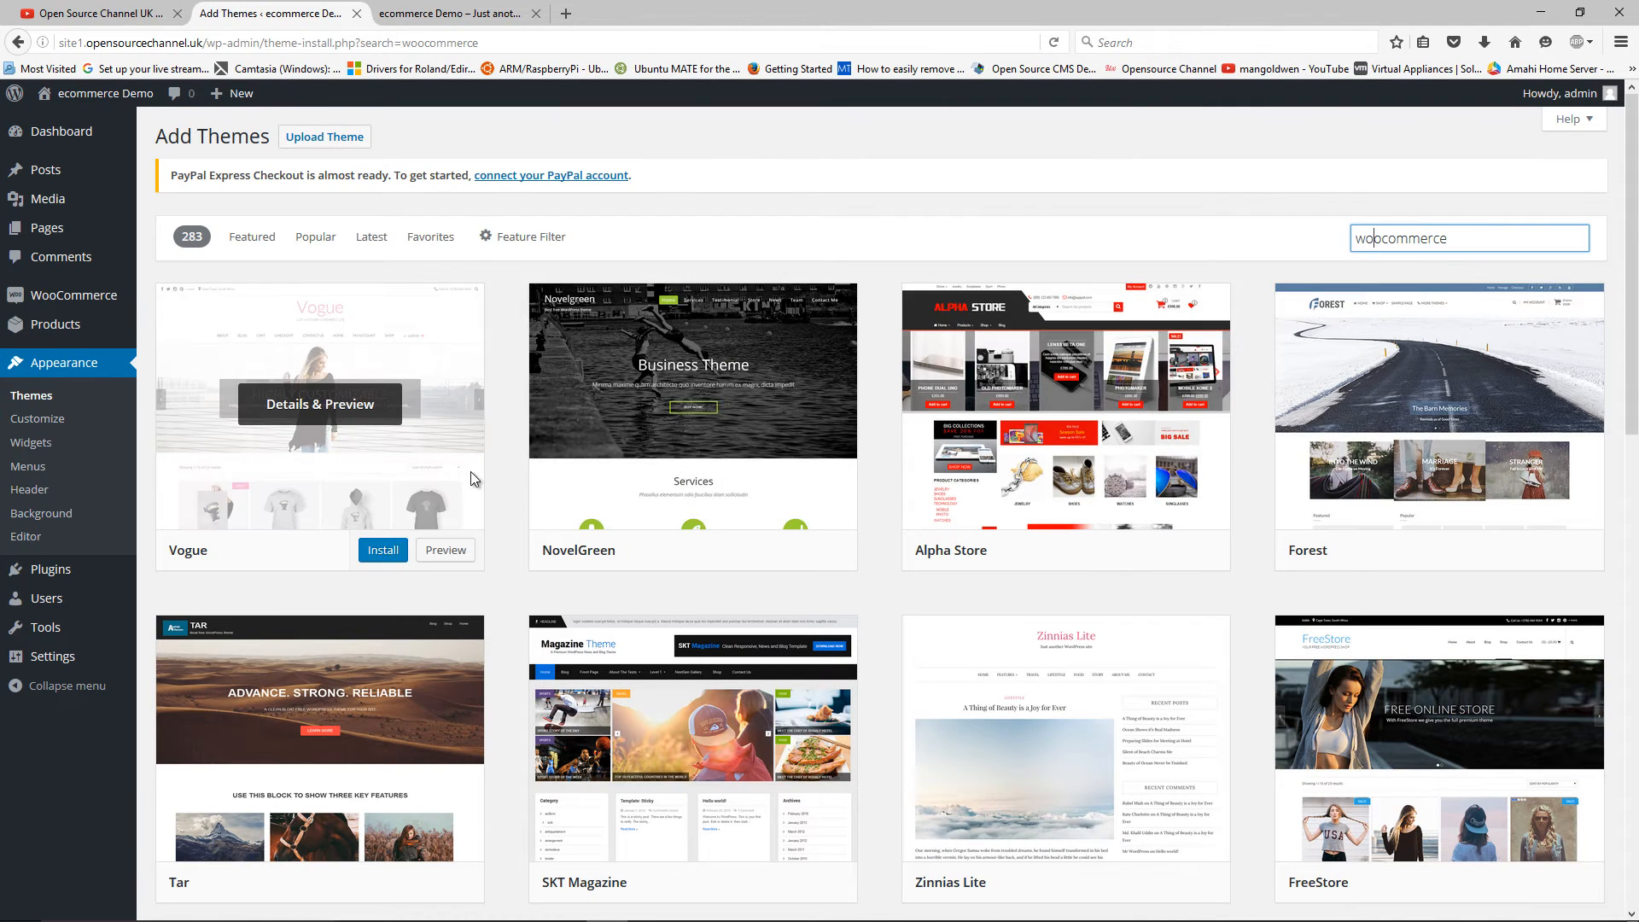
# Browse the WooCommerce theme results and install the ON SALE theme with its Storefront parent.
pyautogui.scroll(-15, 1276, 522)
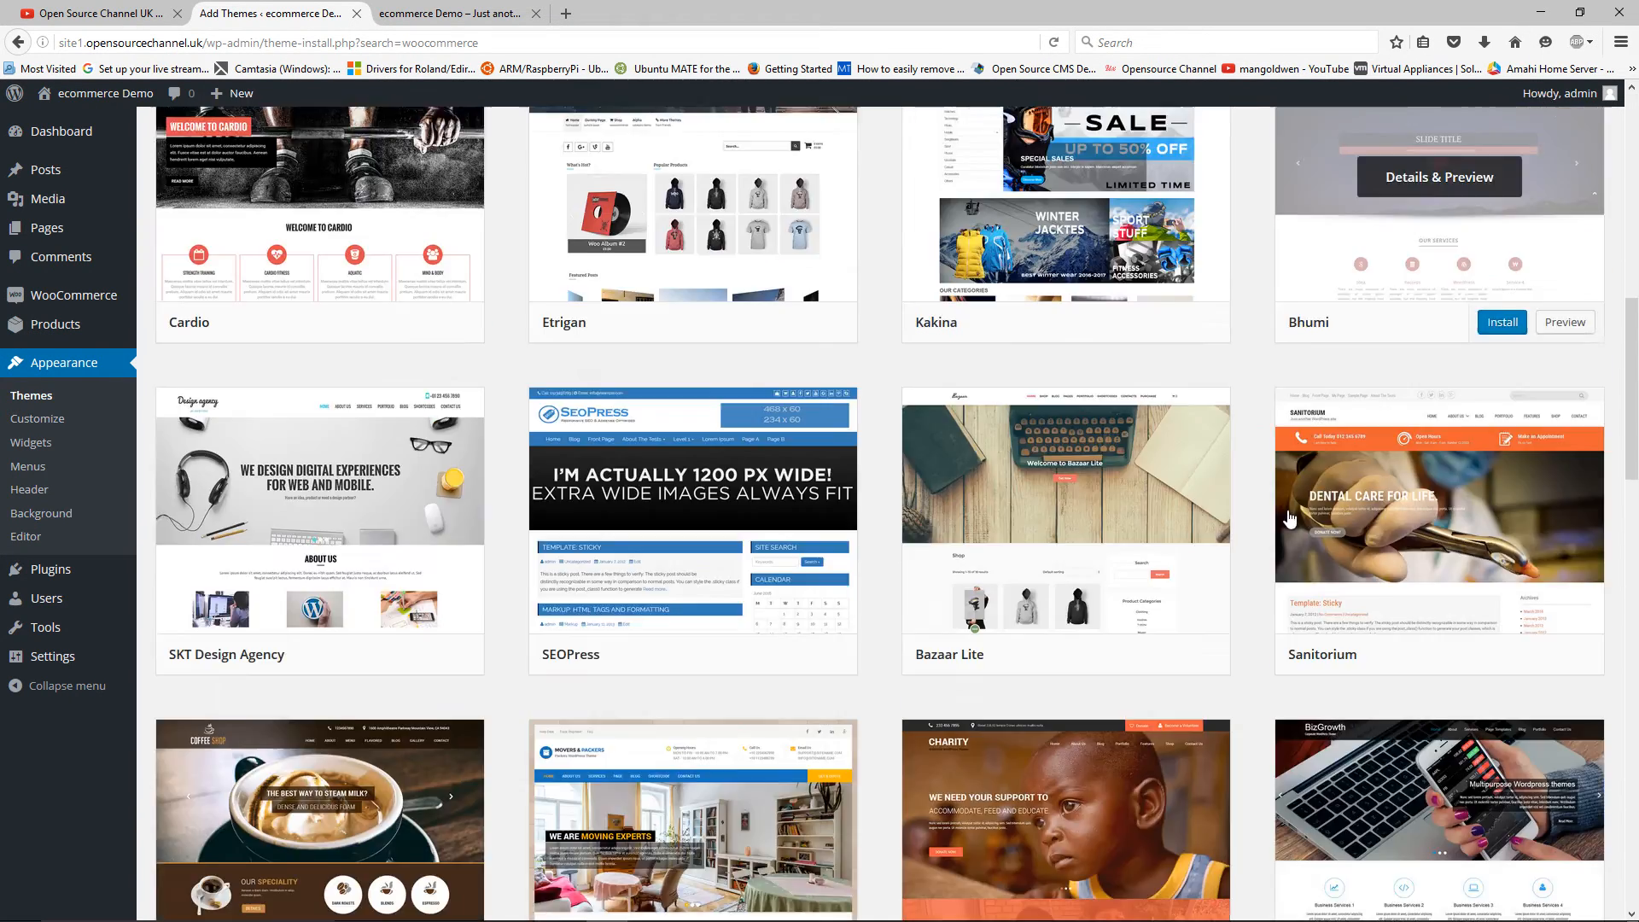
pyautogui.scroll(-12, 1289, 518)
pyautogui.scroll(7, 1289, 519)
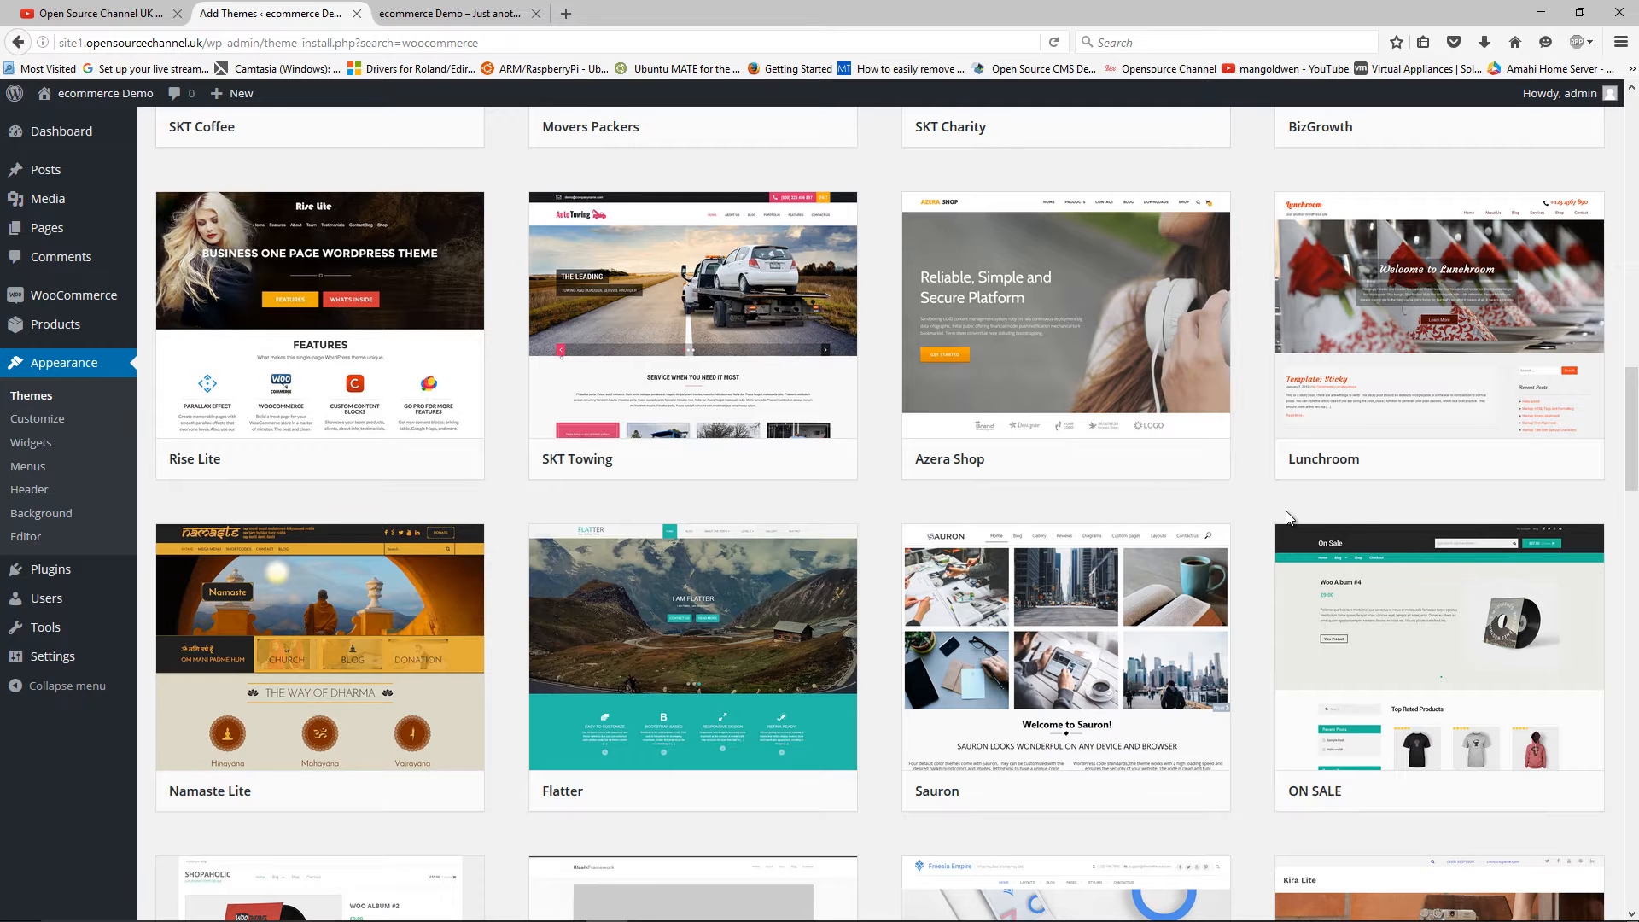
pyautogui.scroll(-4, 1528, 696)
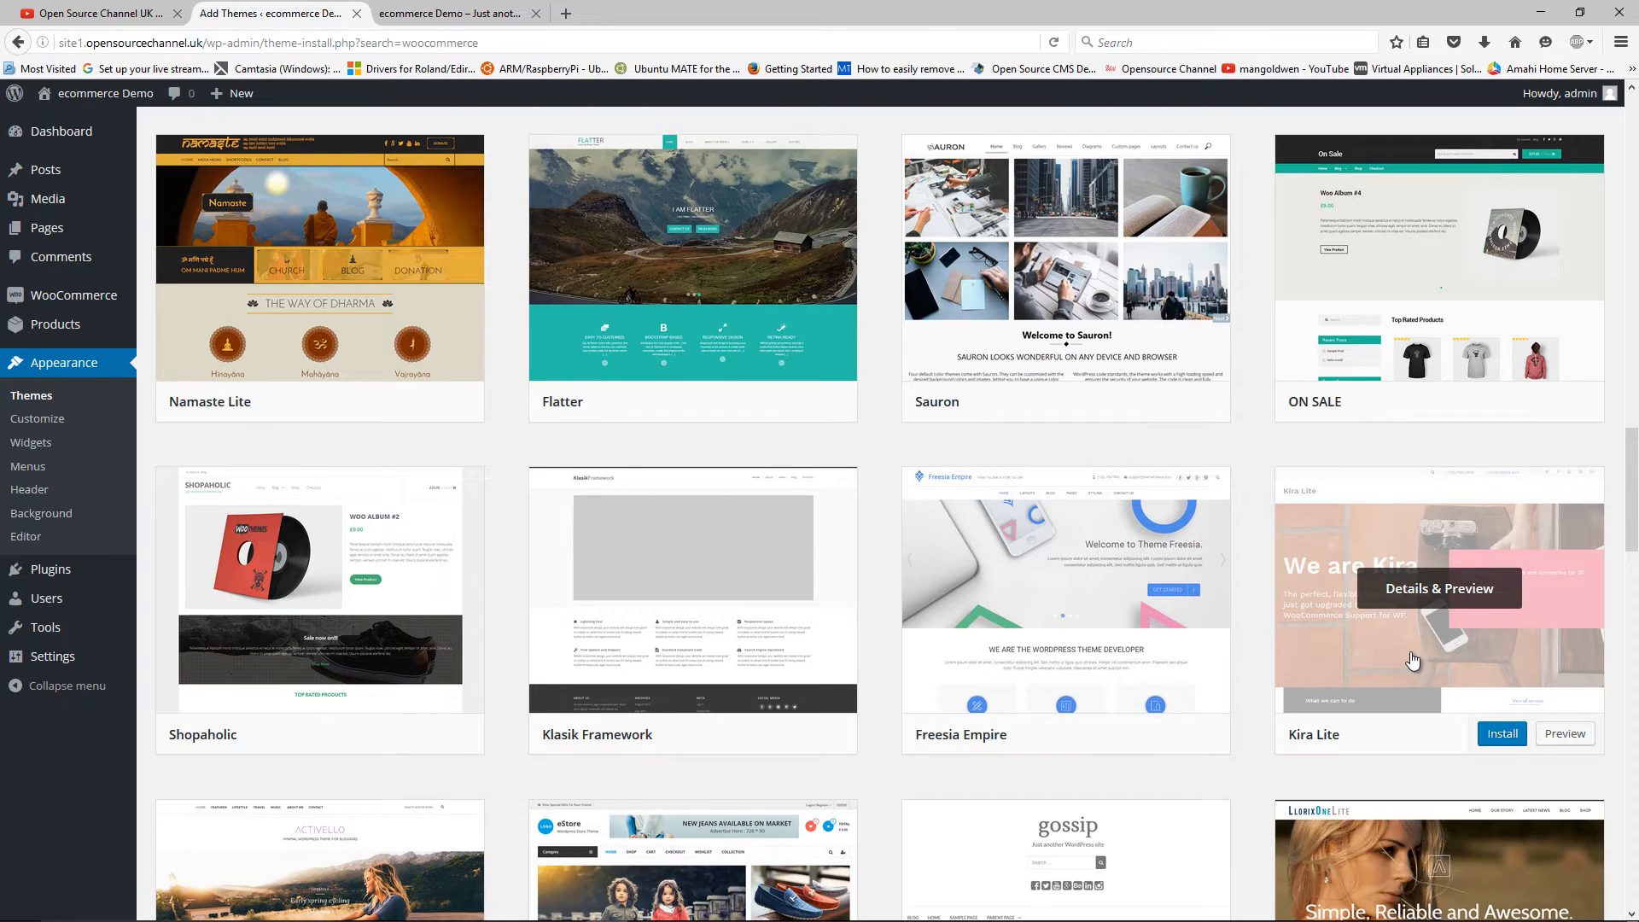
pyautogui.scroll(4, 1418, 662)
pyautogui.scroll(13, 1413, 659)
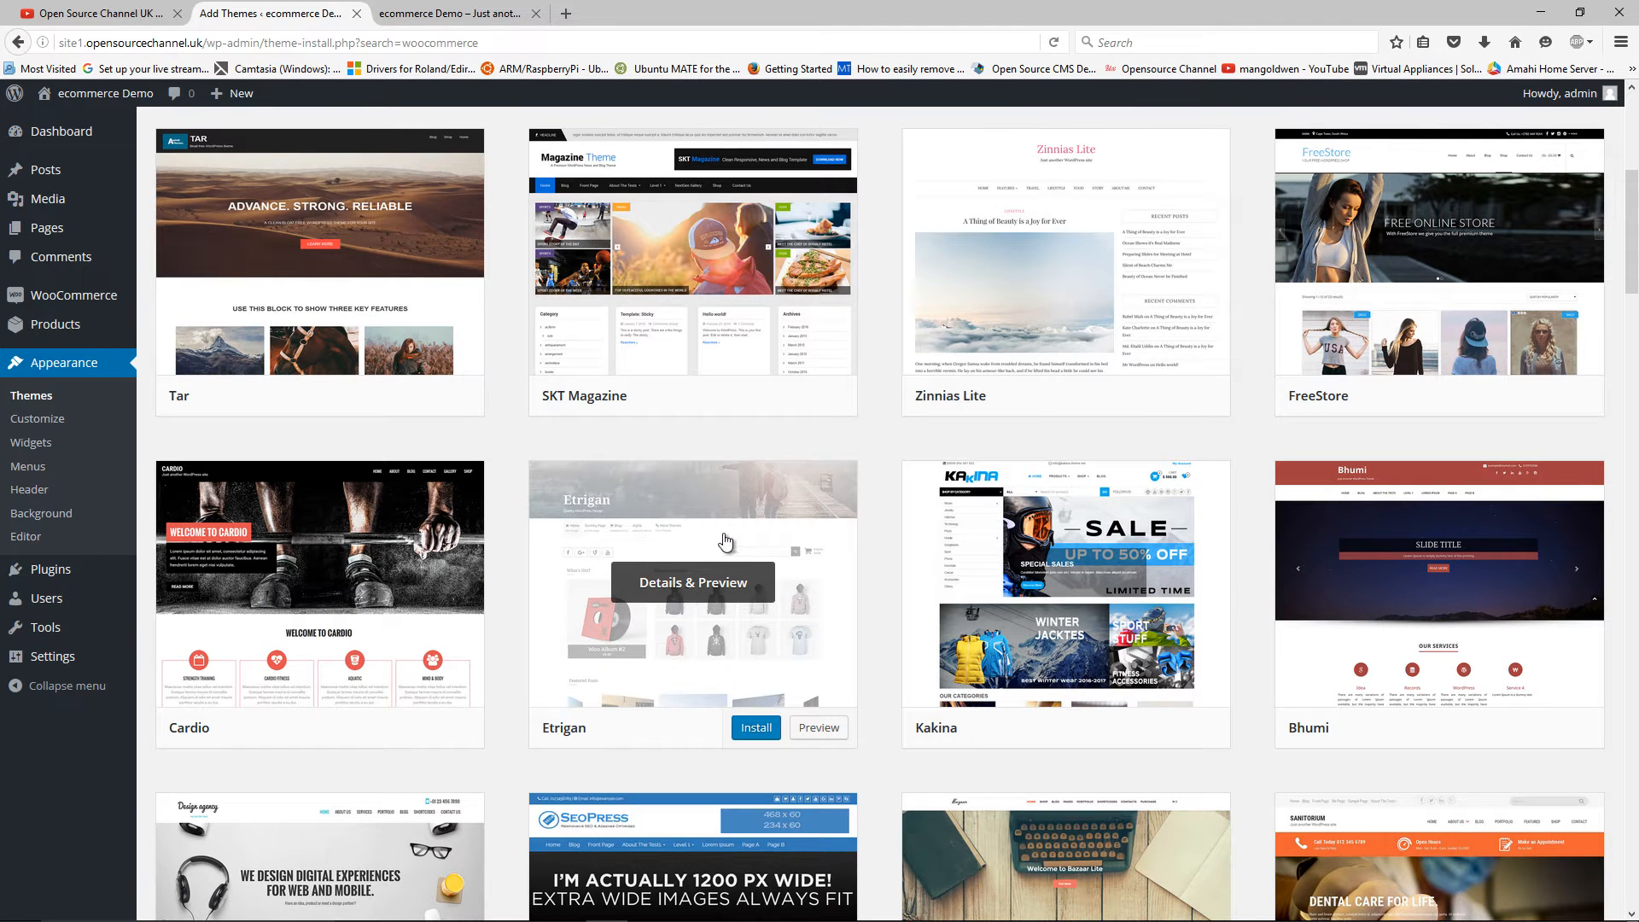
pyautogui.scroll(5, 740, 548)
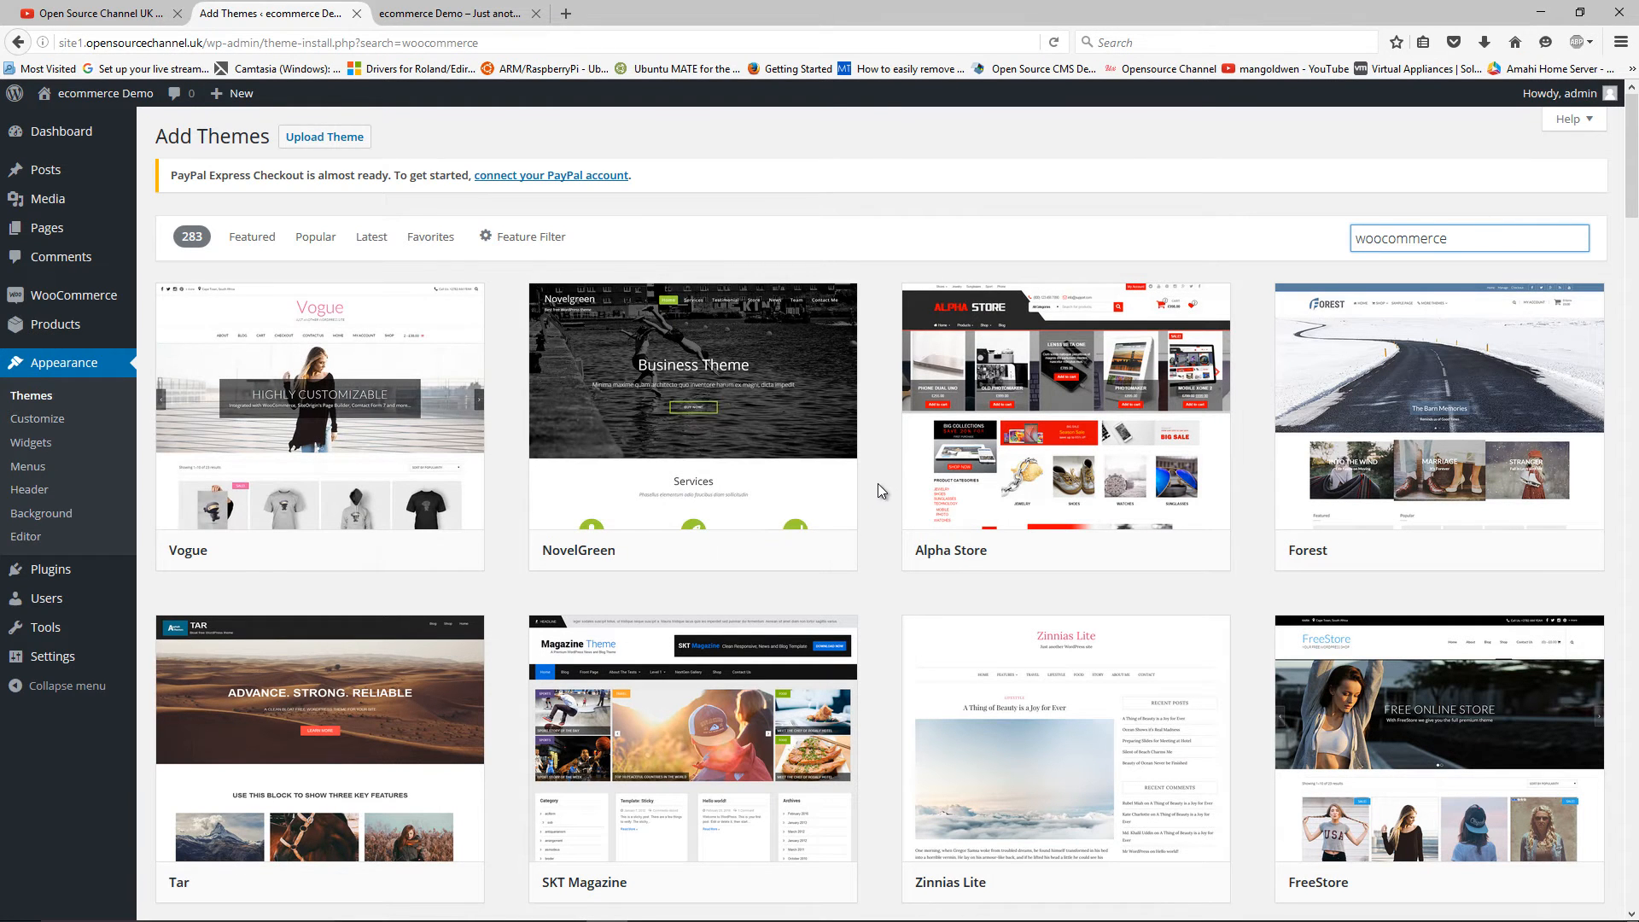
pyautogui.scroll(-8, 996, 530)
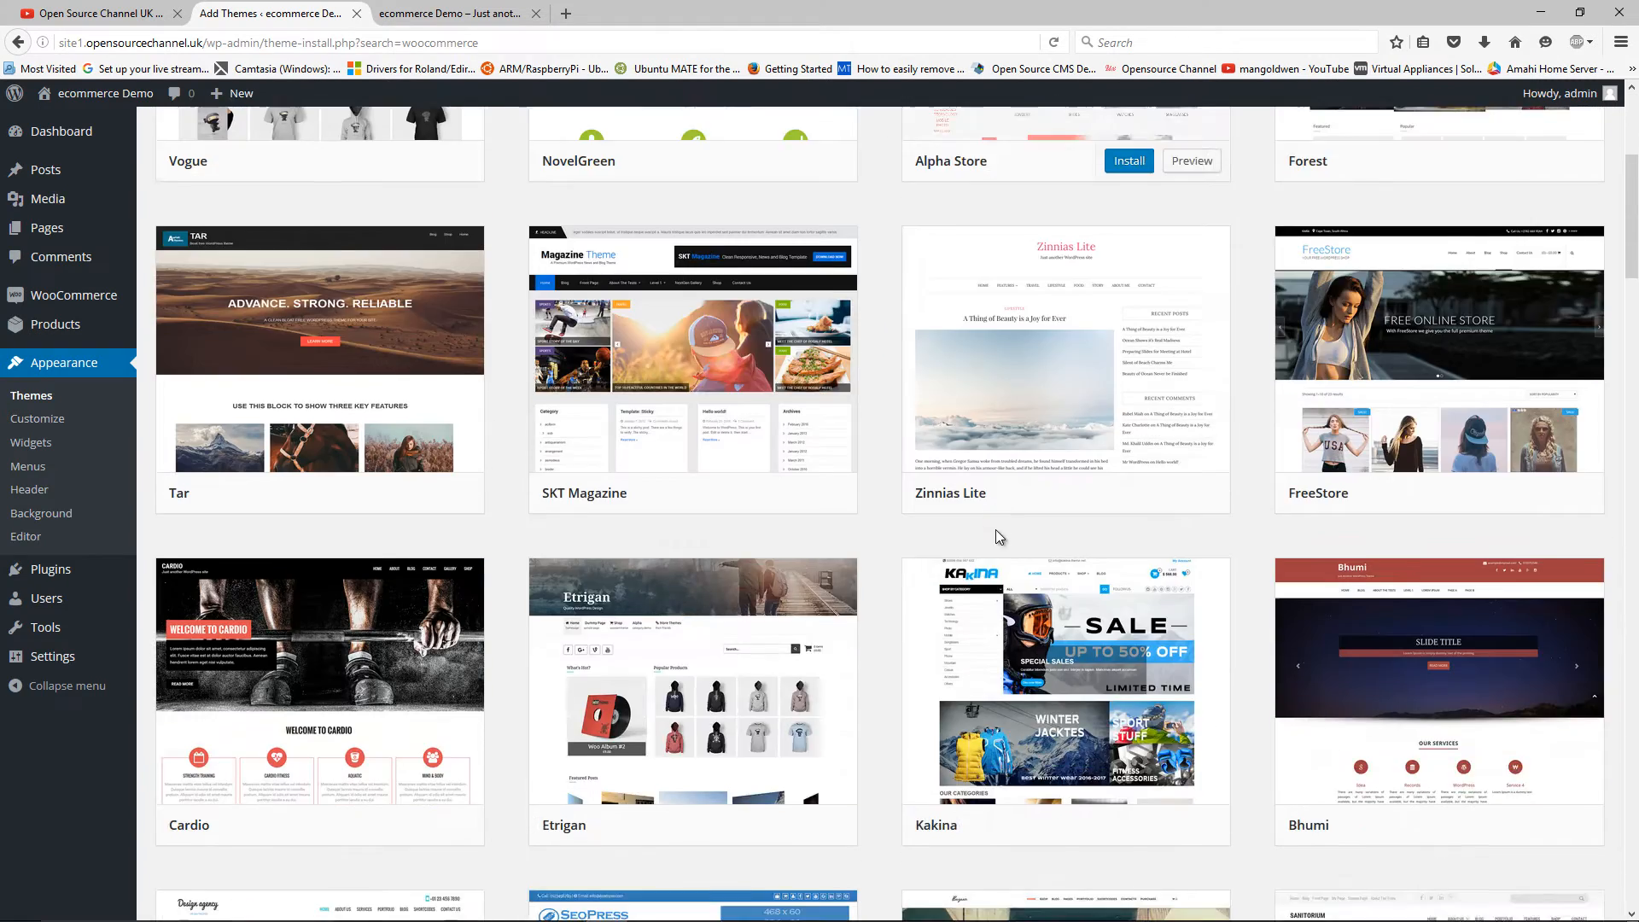
pyautogui.scroll(-12, 997, 537)
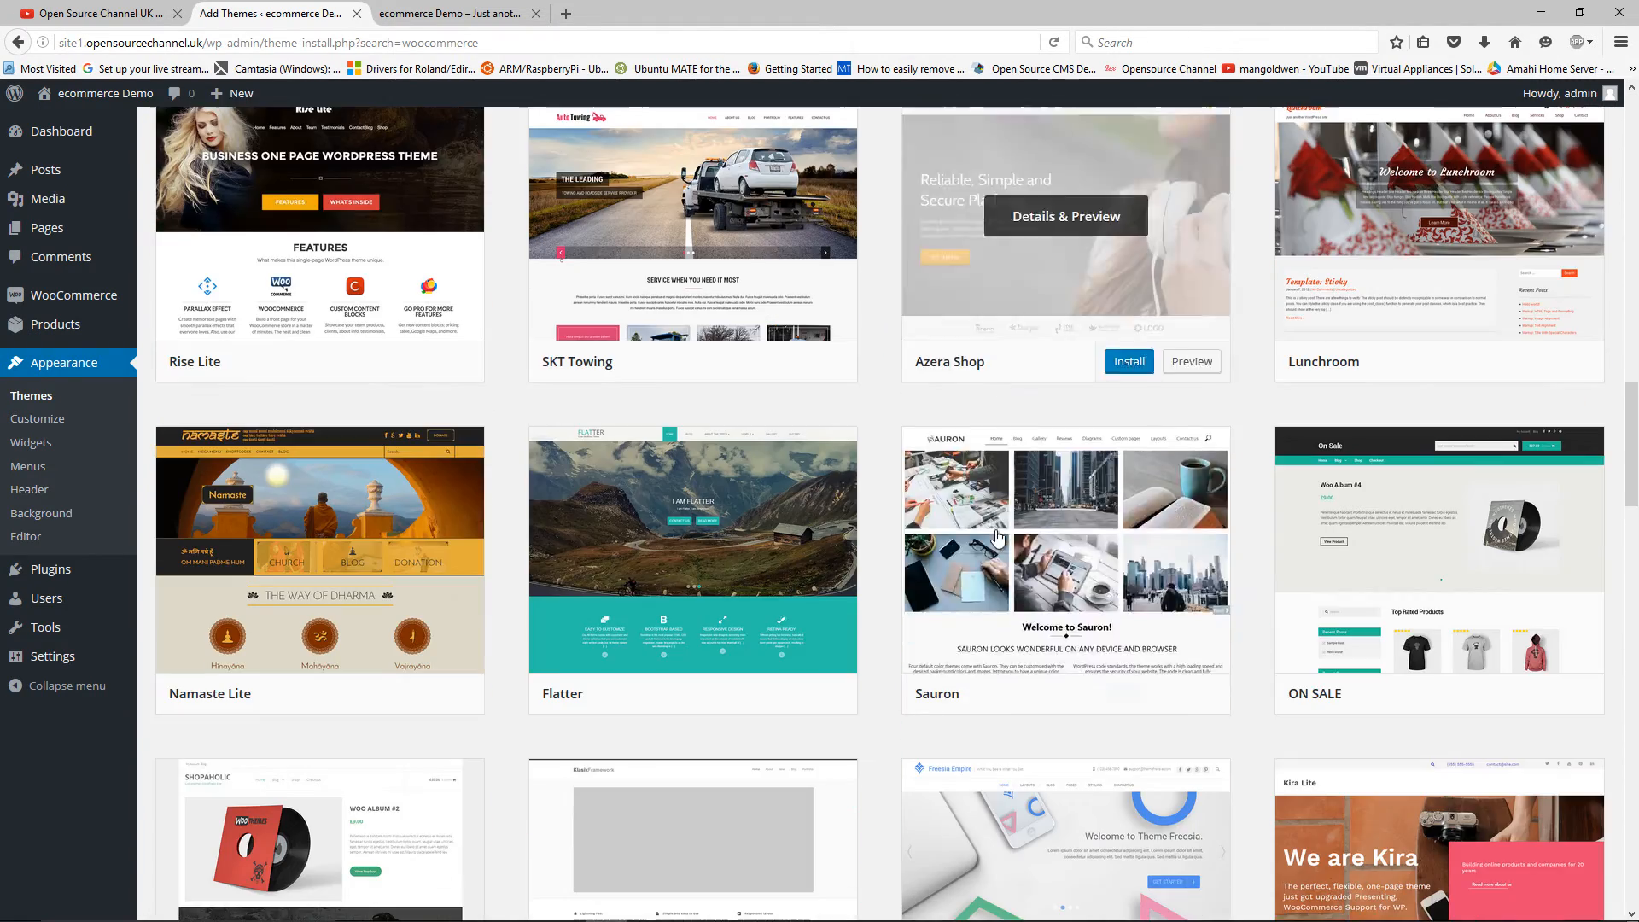
pyautogui.scroll(-1, 996, 536)
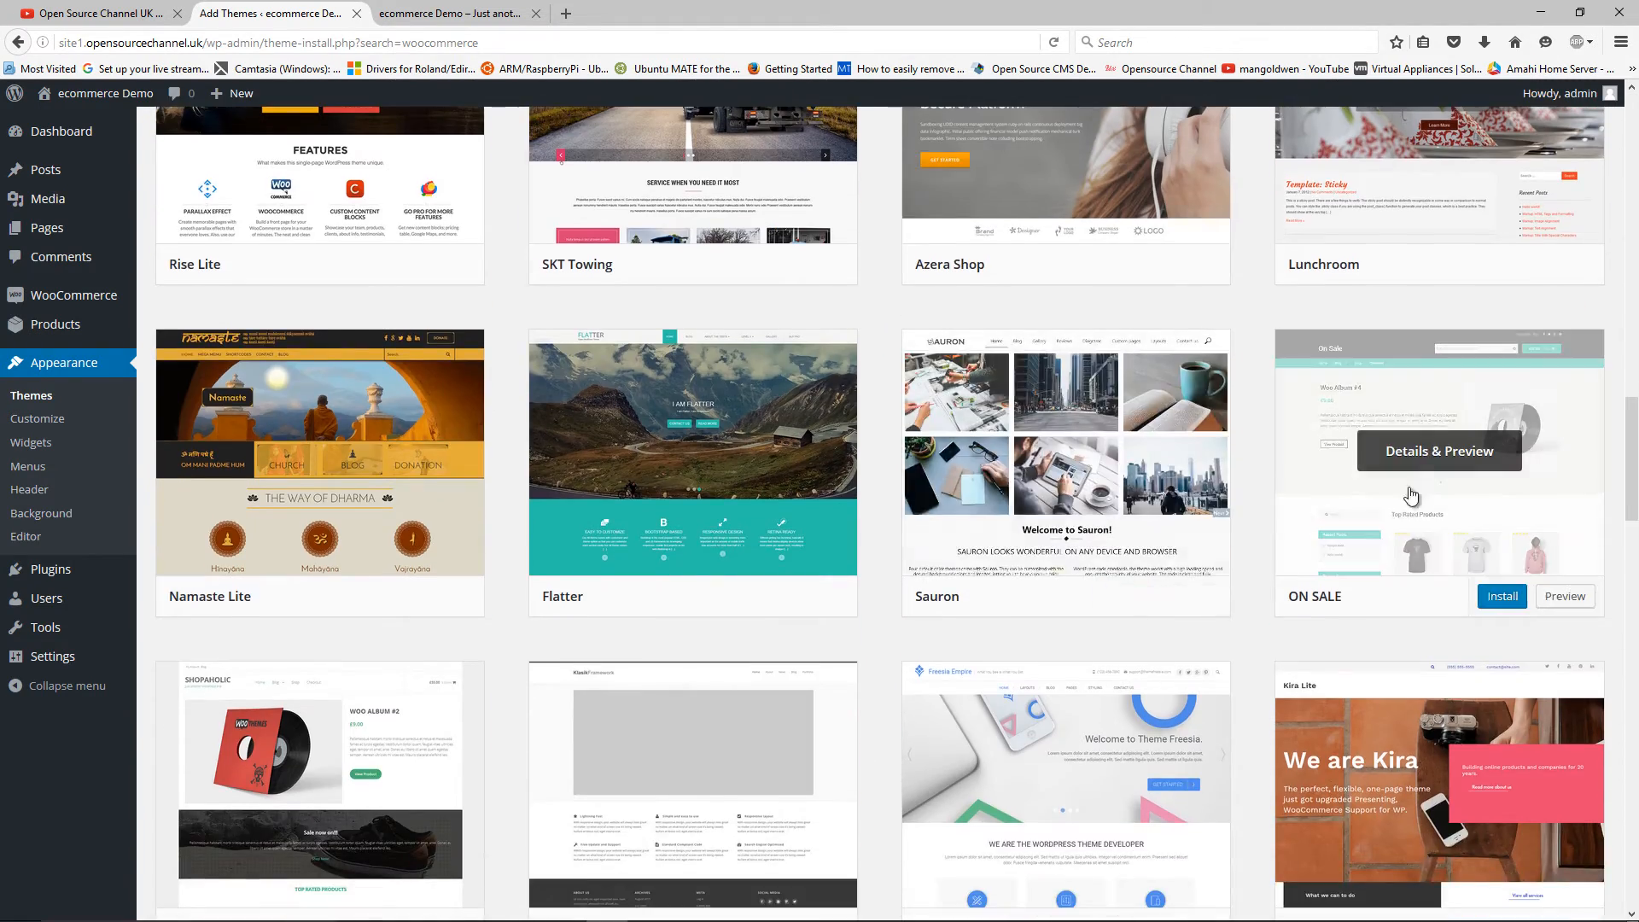
pyautogui.scroll(-3, 1422, 483)
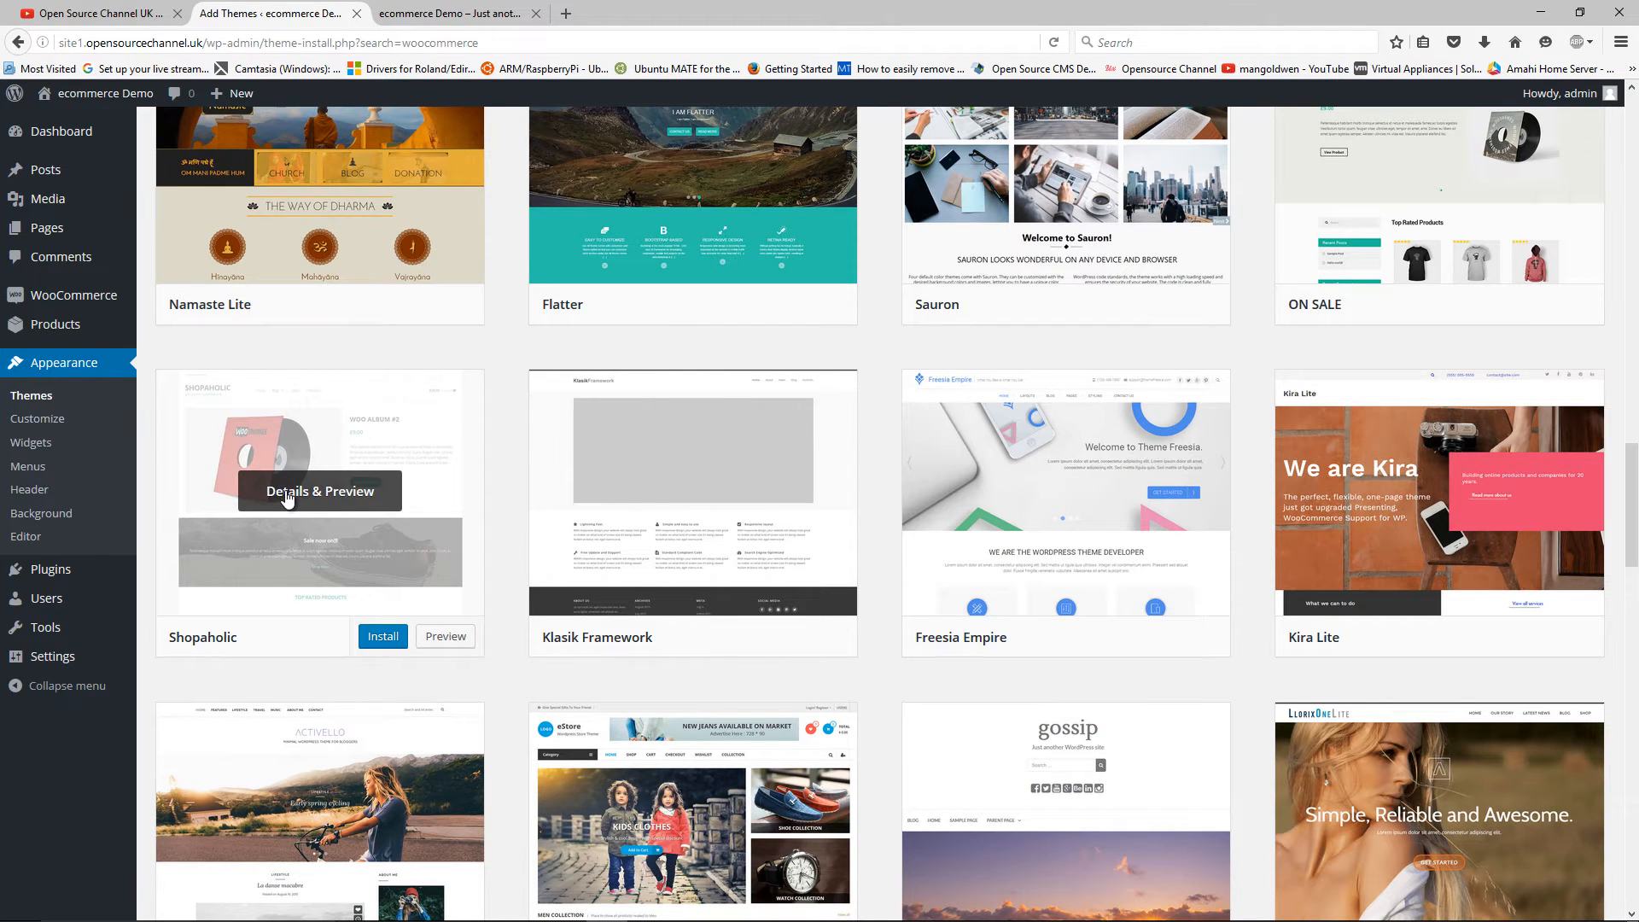
pyautogui.scroll(-2, 354, 523)
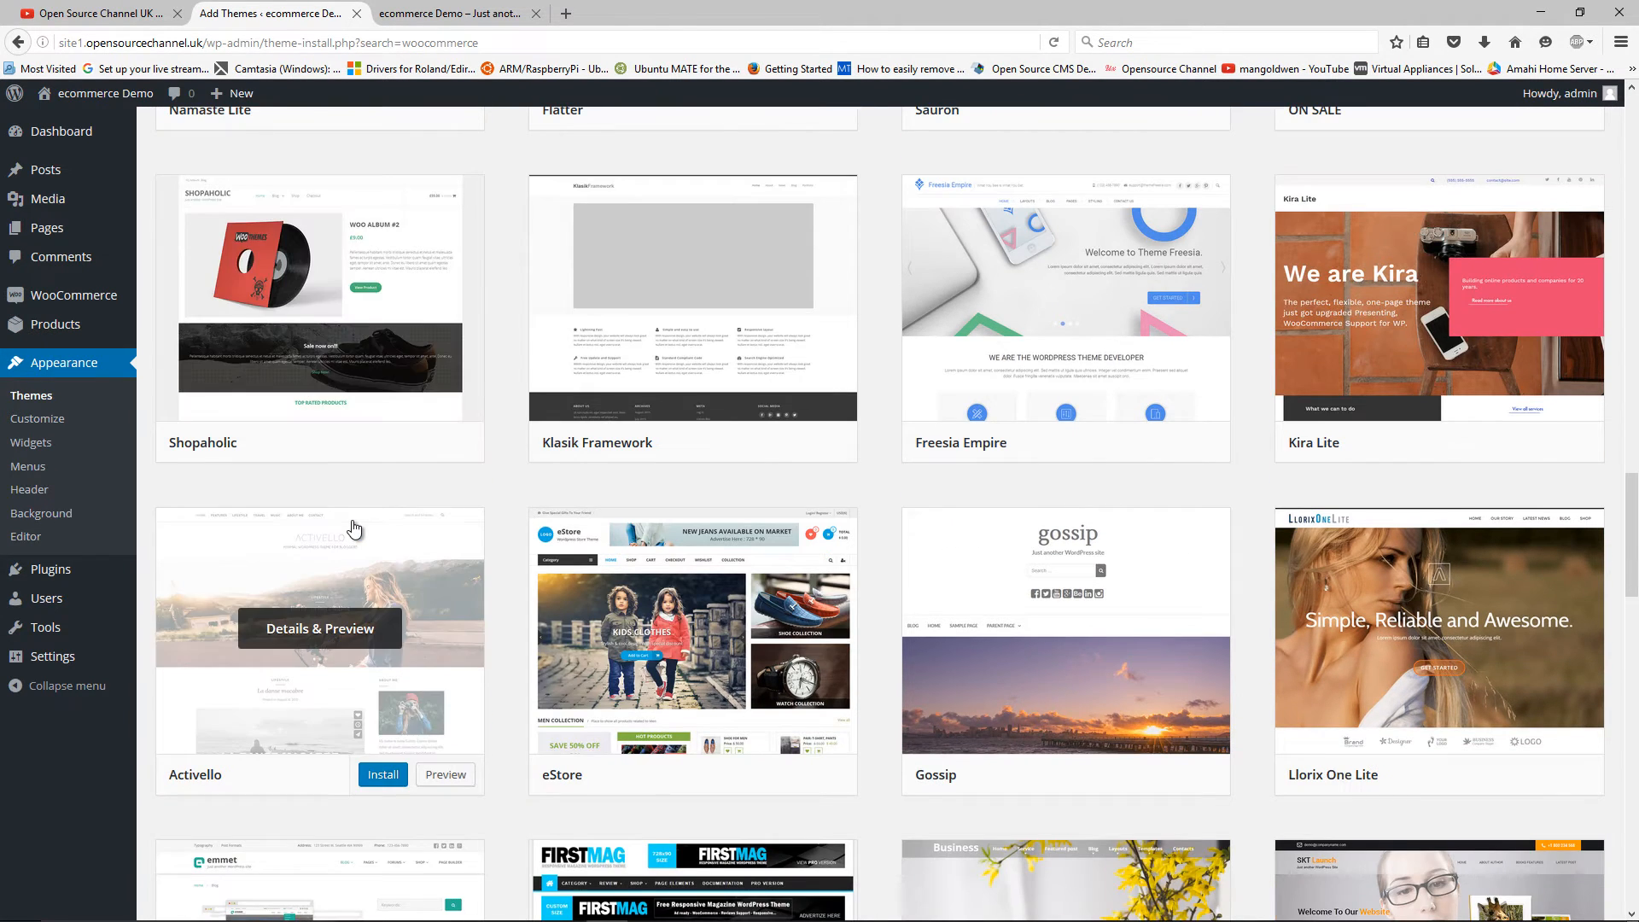
pyautogui.scroll(-4, 352, 523)
pyautogui.scroll(8, 352, 523)
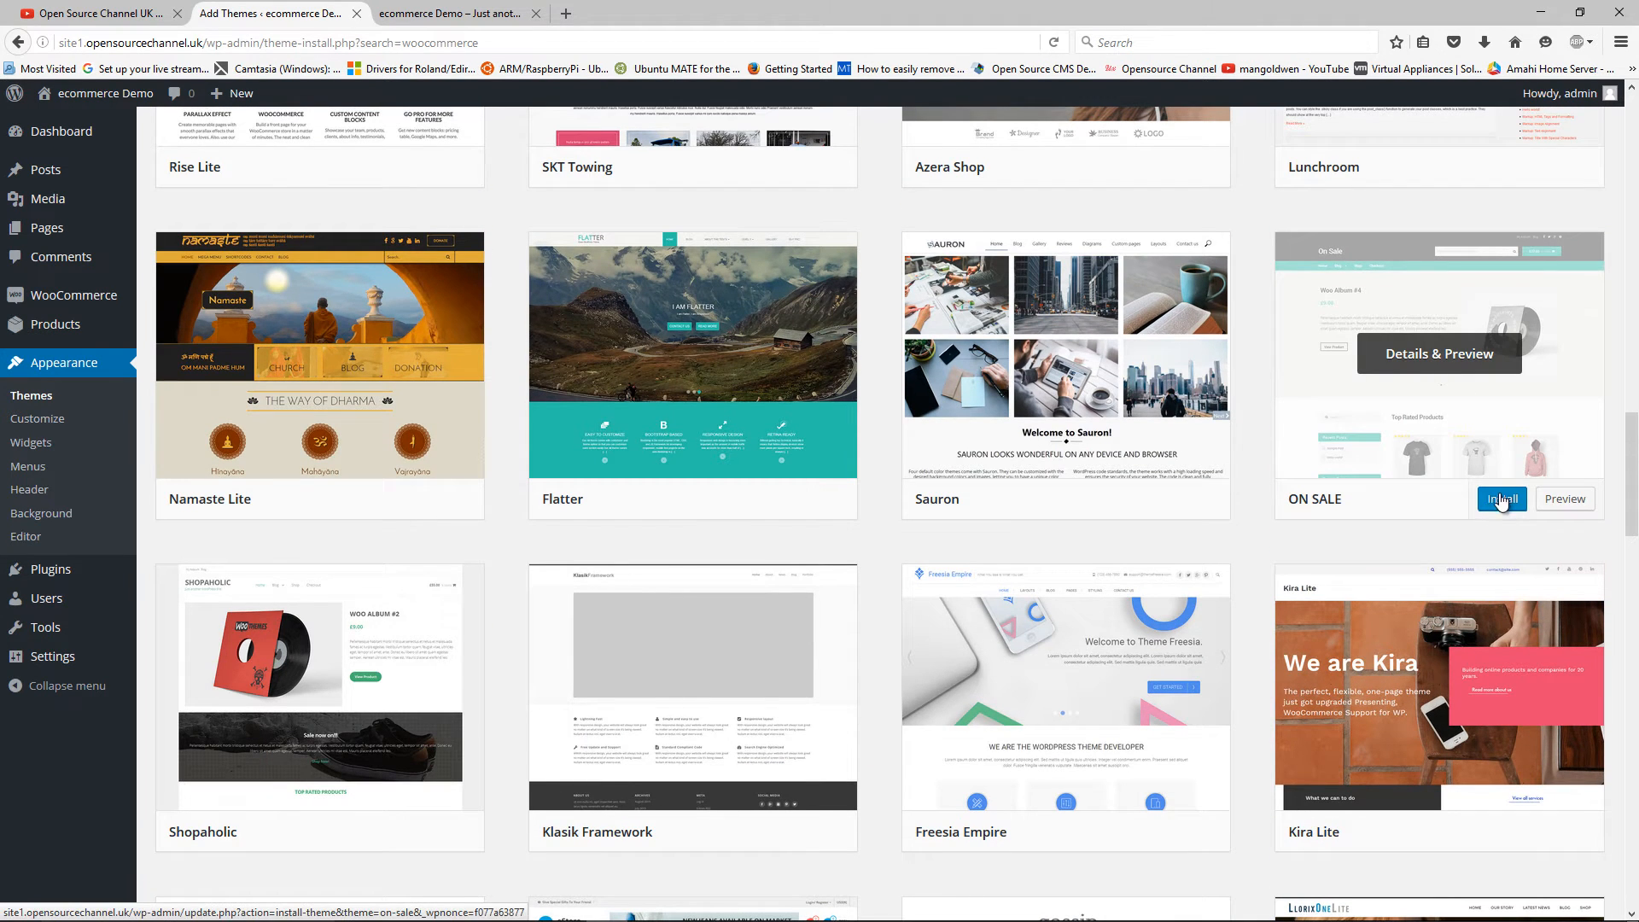
pyautogui.click(1503, 501)
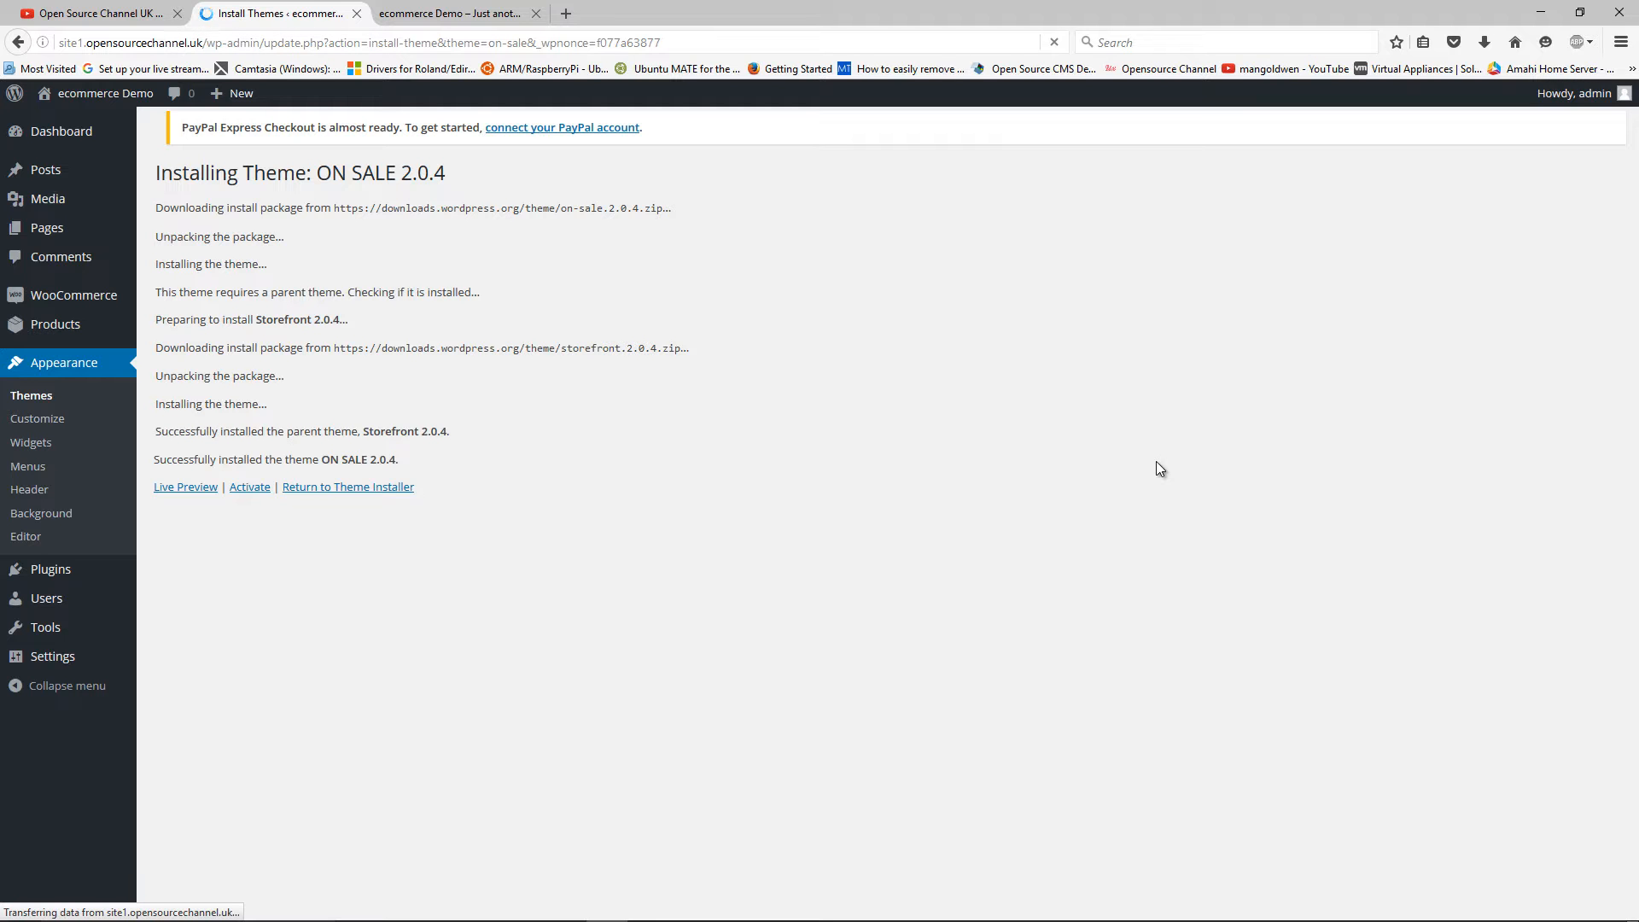
# Activate ON SALE, install and activate Homepage Control 2.0.1, then return to Themes.
pyautogui.click(243, 491)
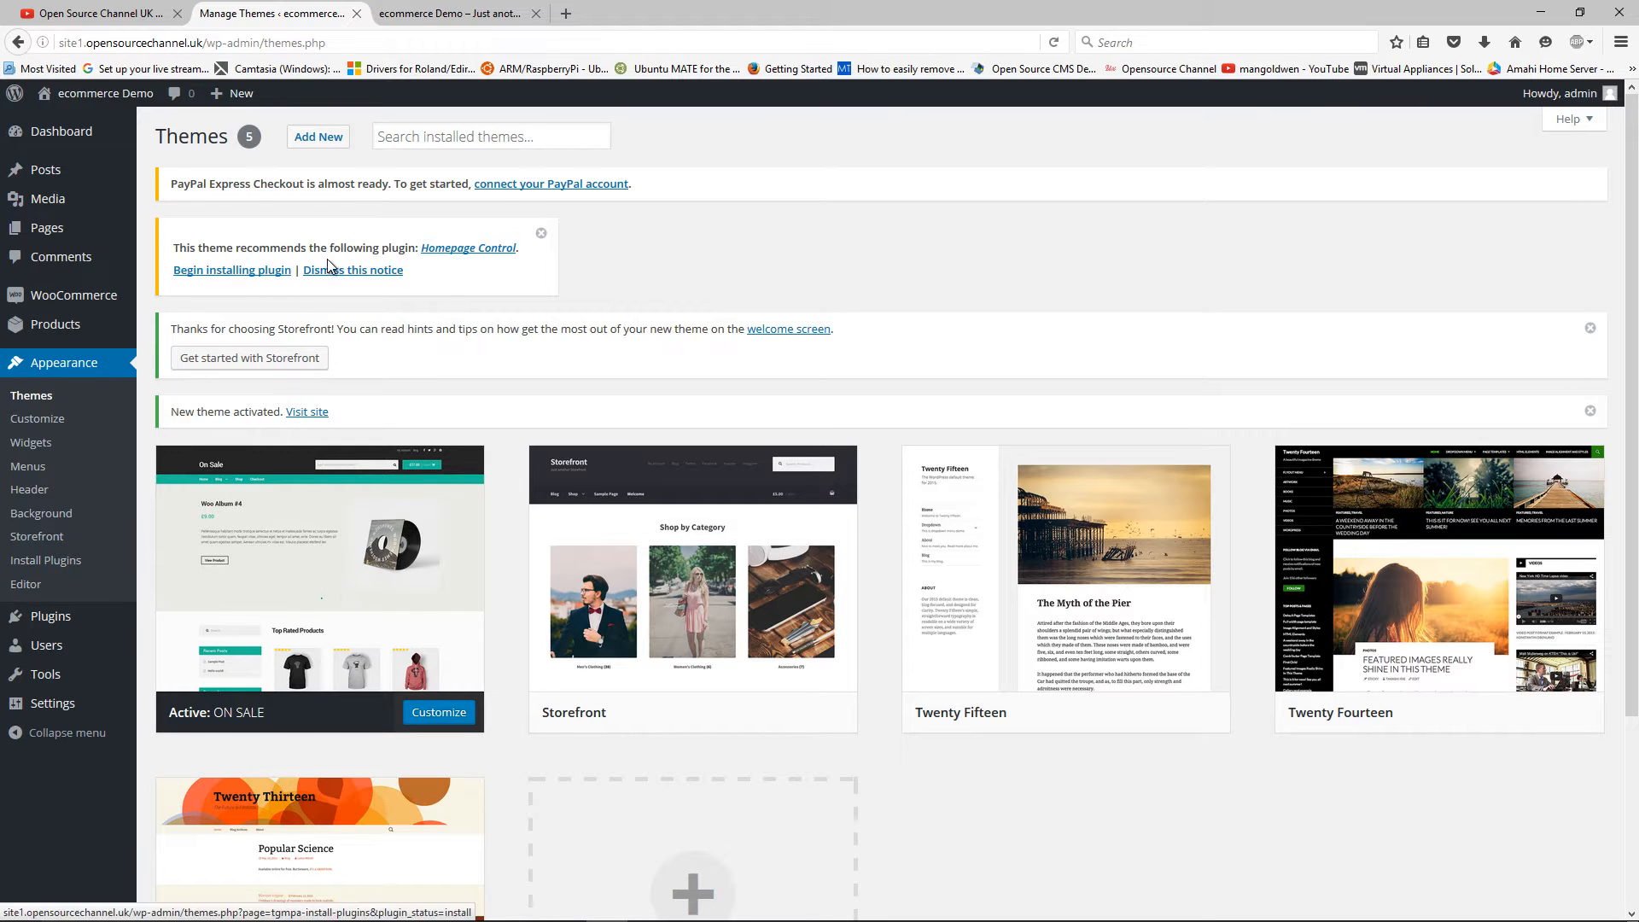
pyautogui.click(245, 275)
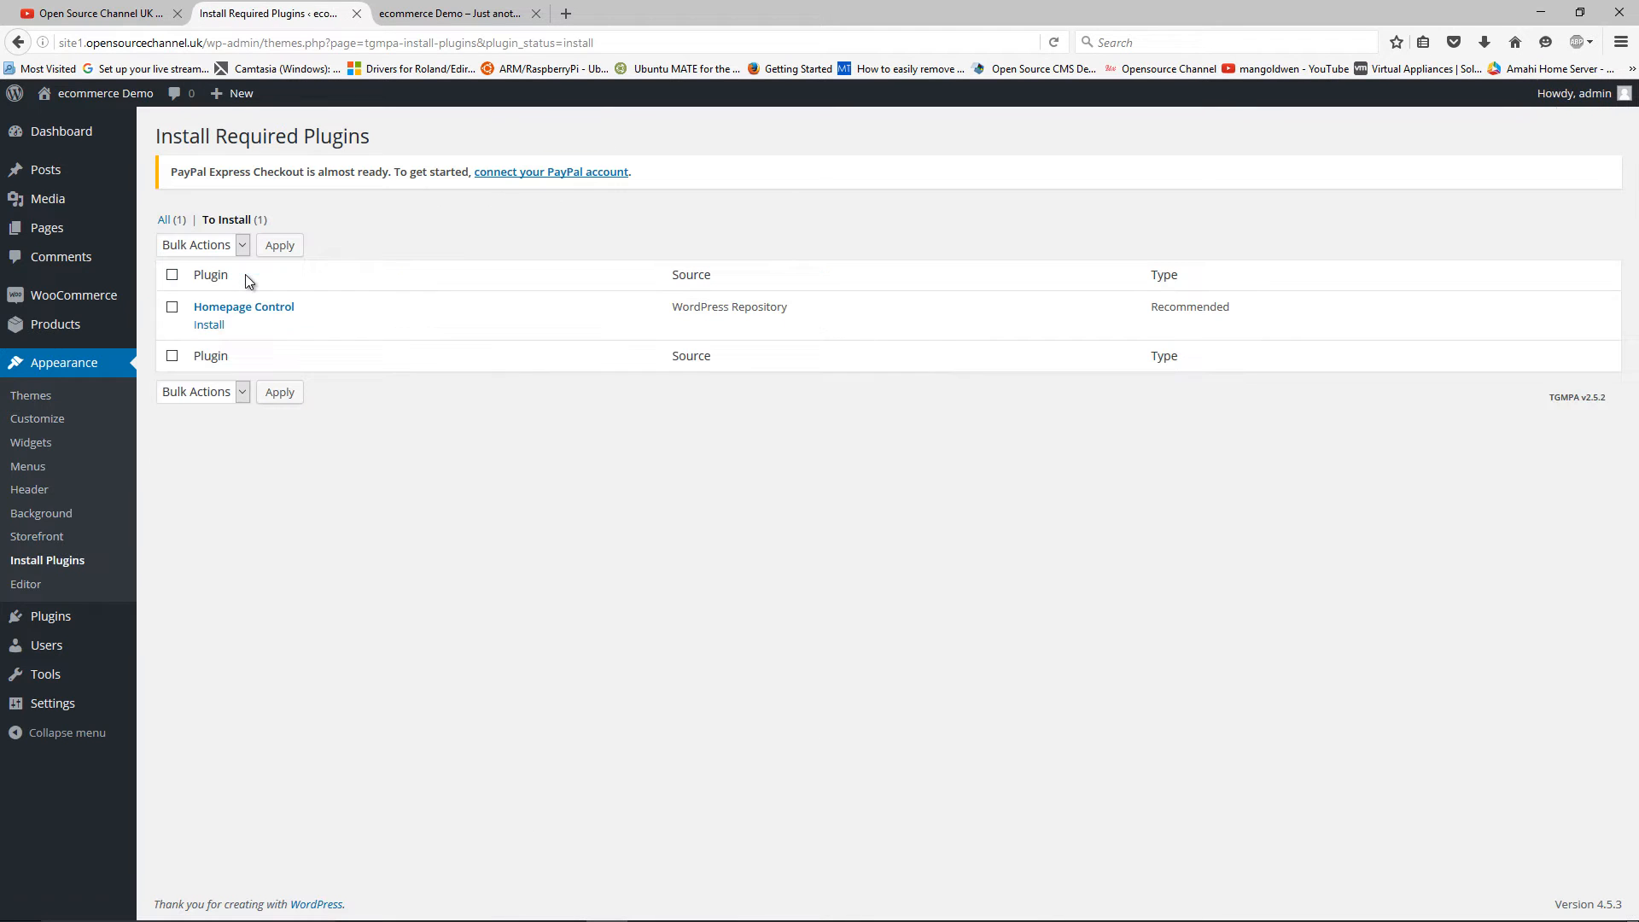
pyautogui.click(209, 325)
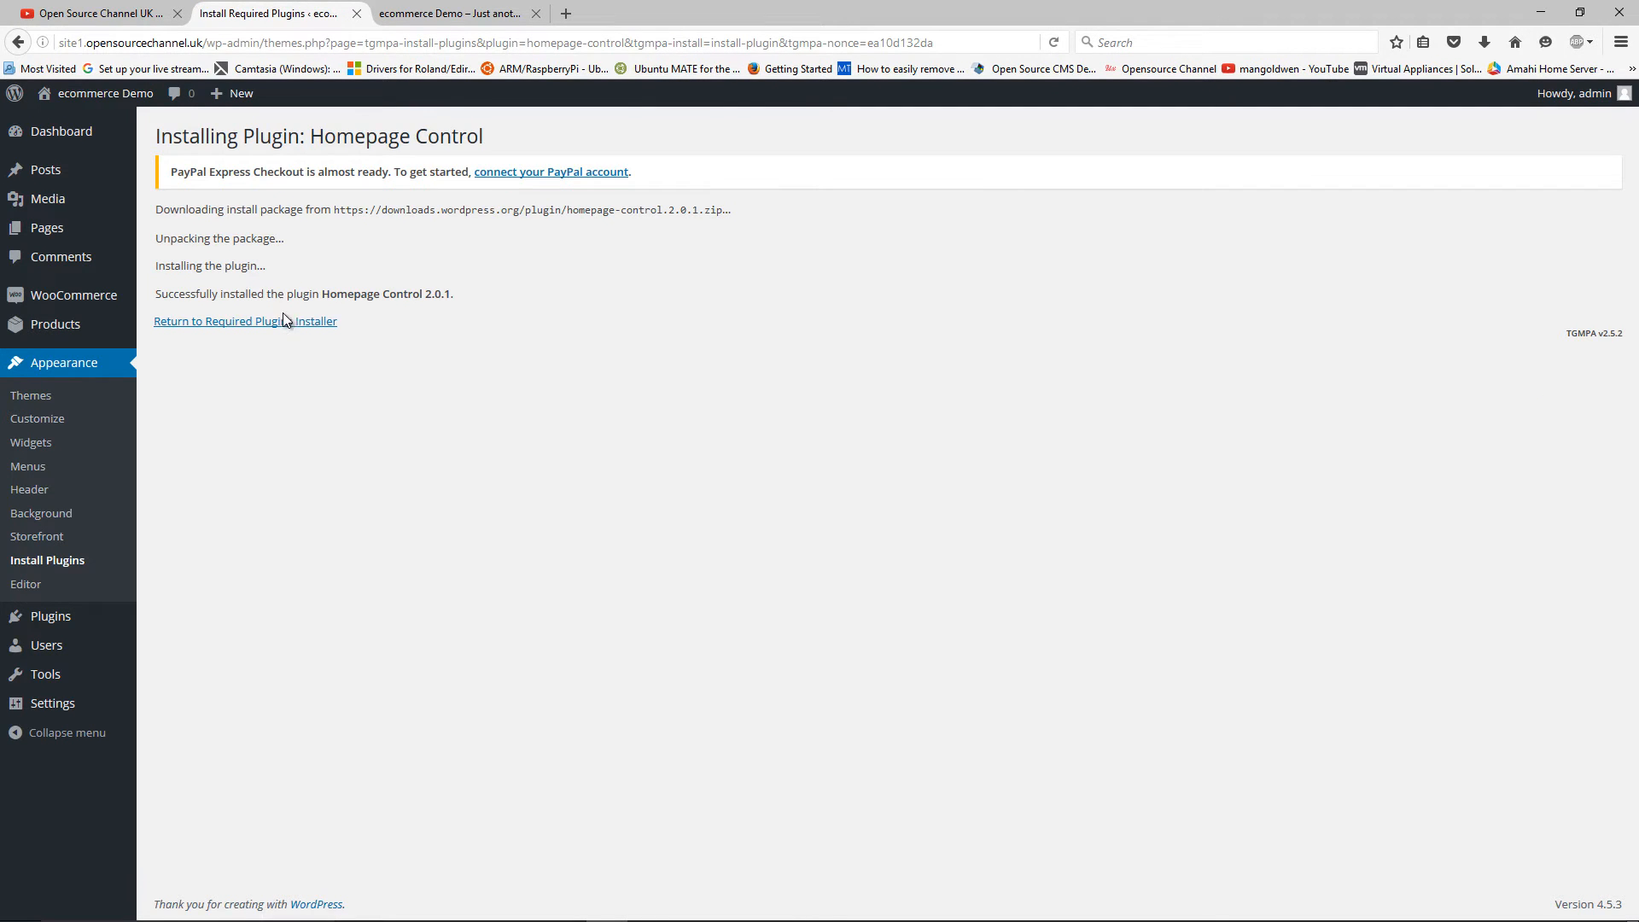
pyautogui.click(271, 329)
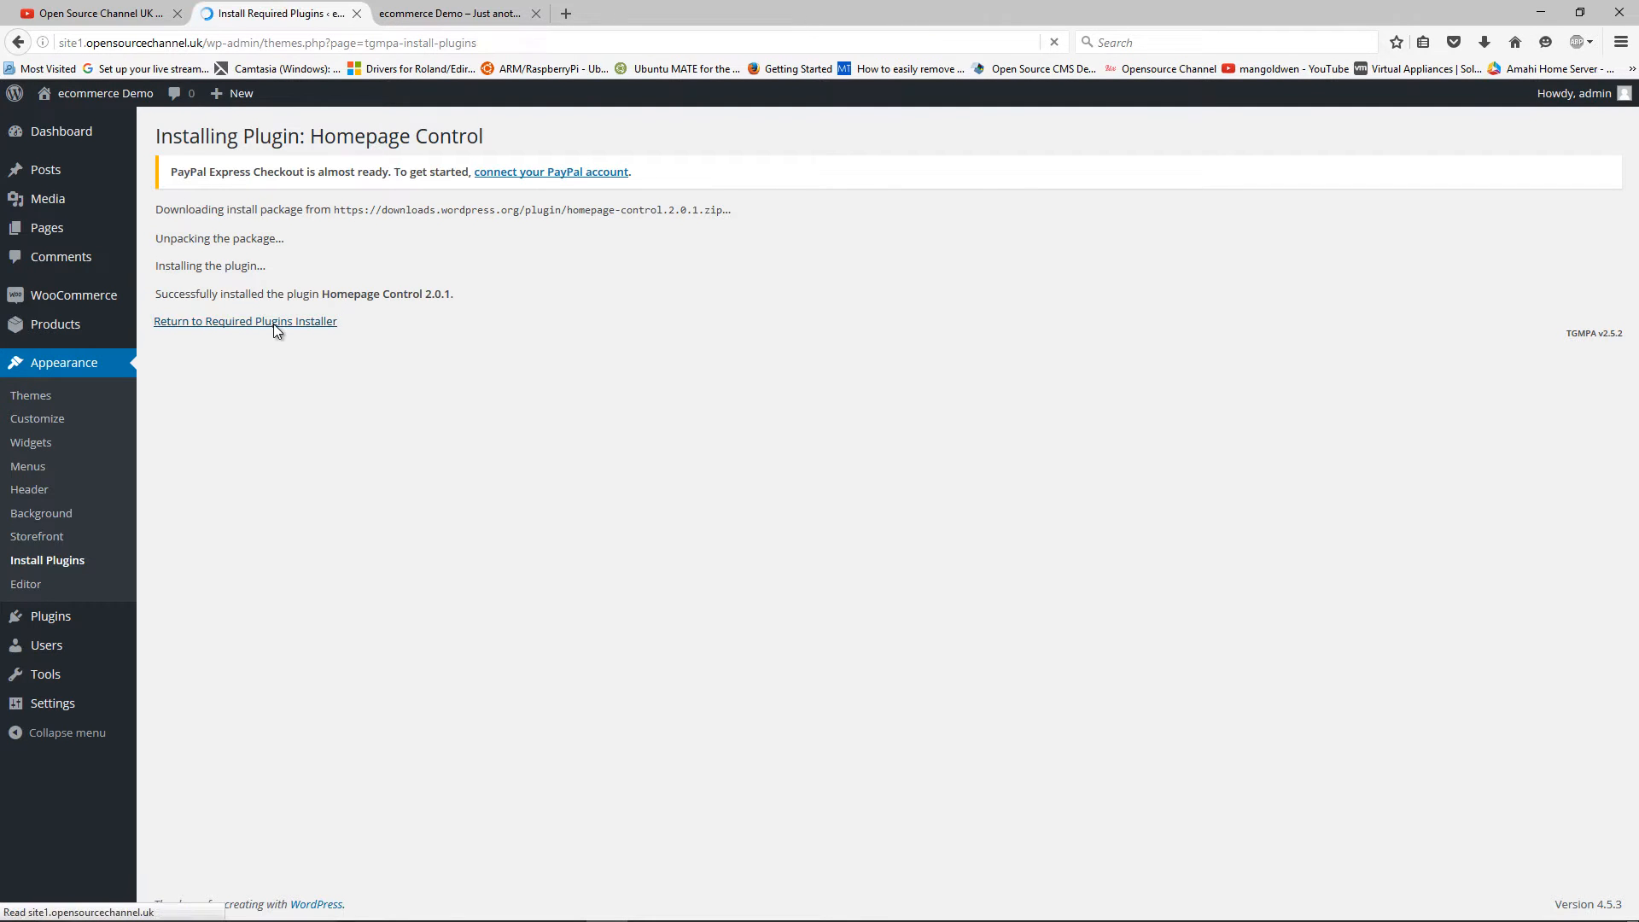
pyautogui.click(214, 326)
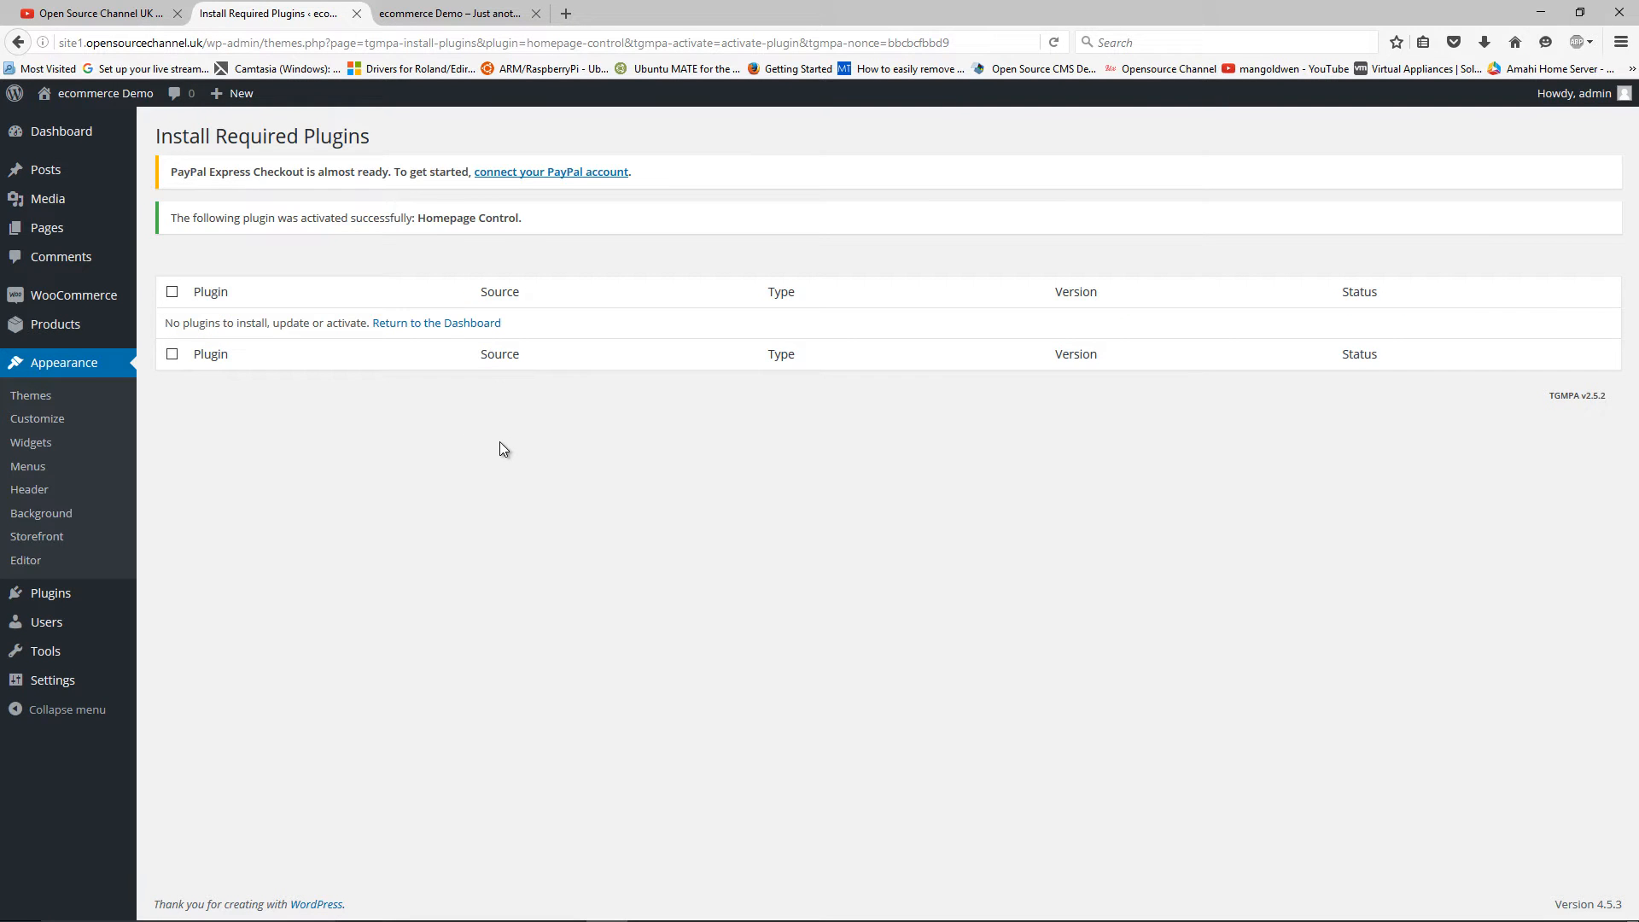
pyautogui.click(38, 401)
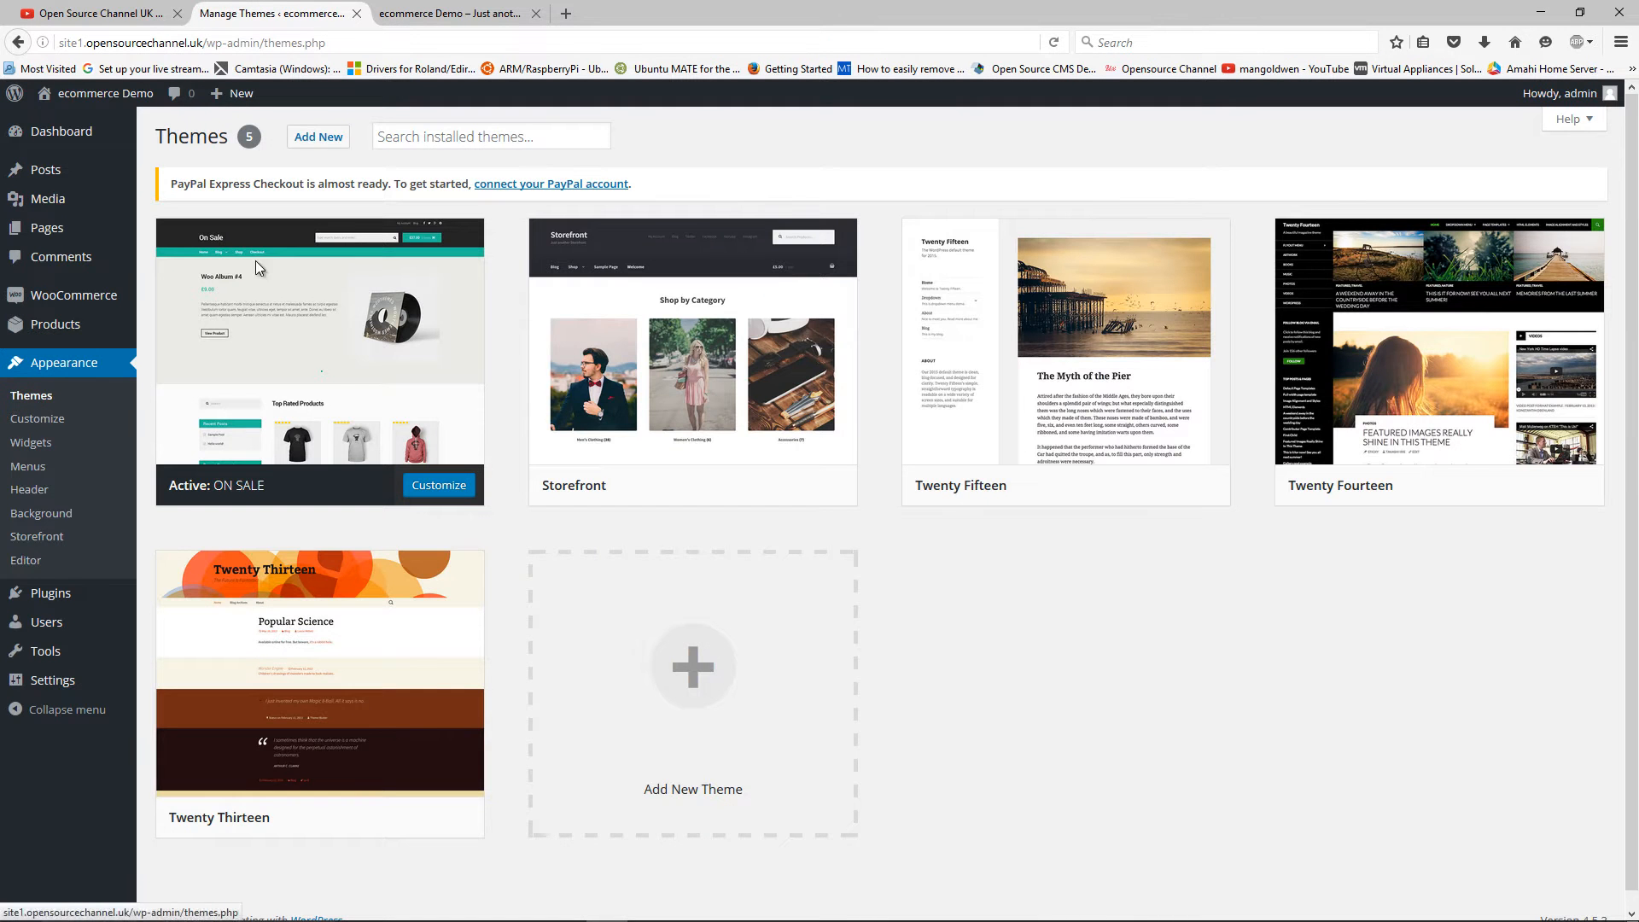
# Search themes for 'woocommer', install Alpha Store 1.0.7, then switch to the live site tab.
pyautogui.click(323, 138)
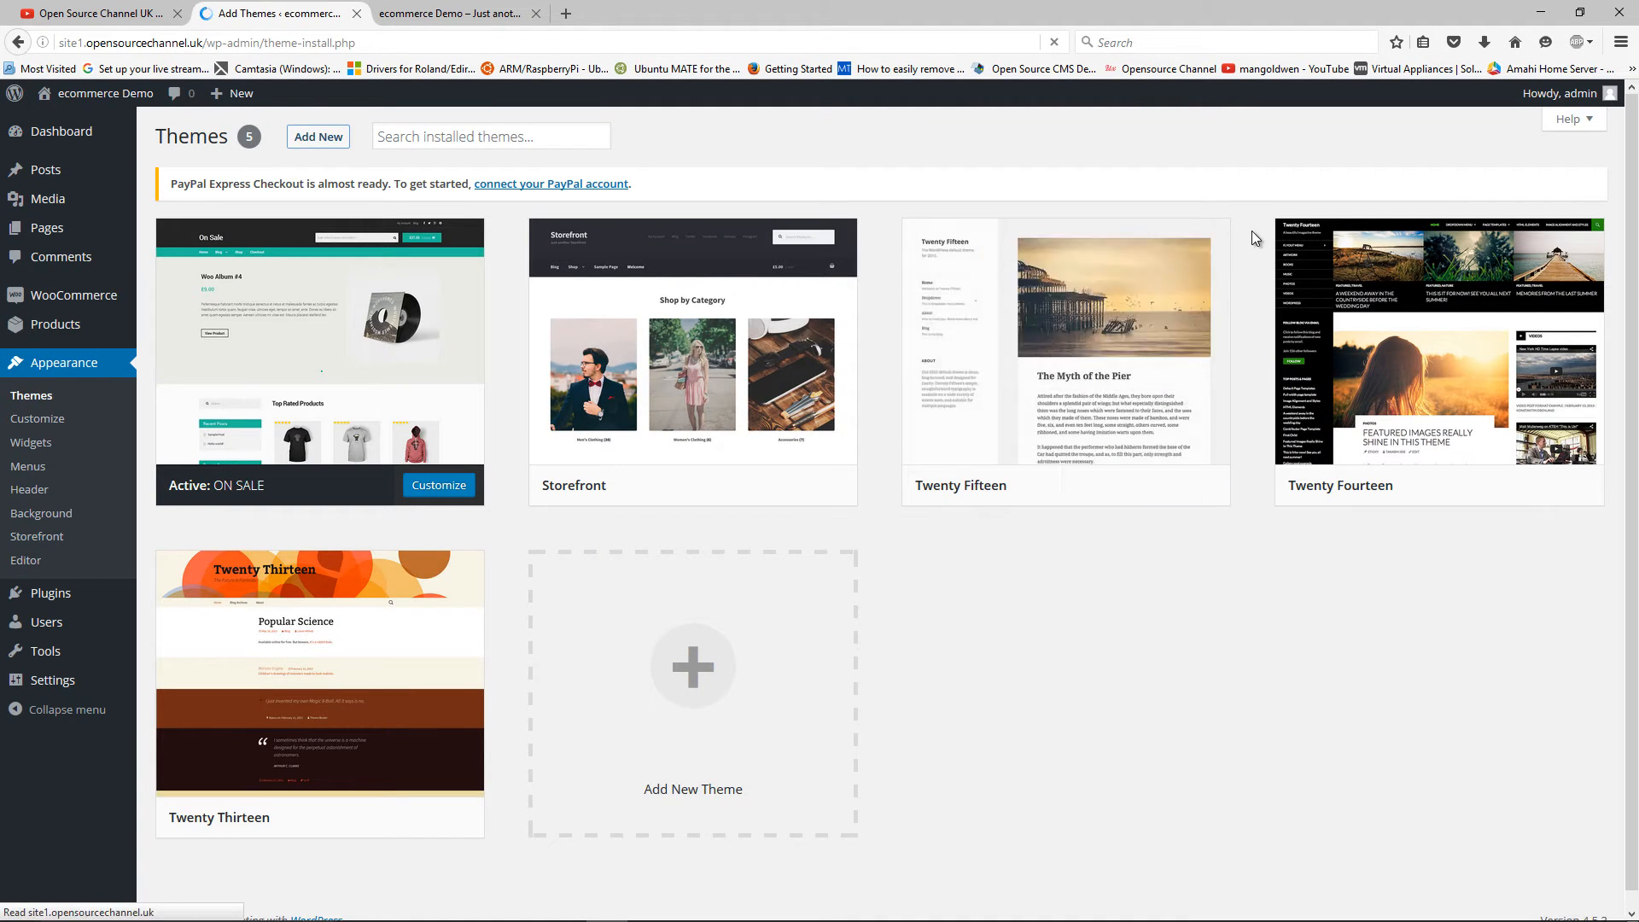
pyautogui.click(1436, 241)
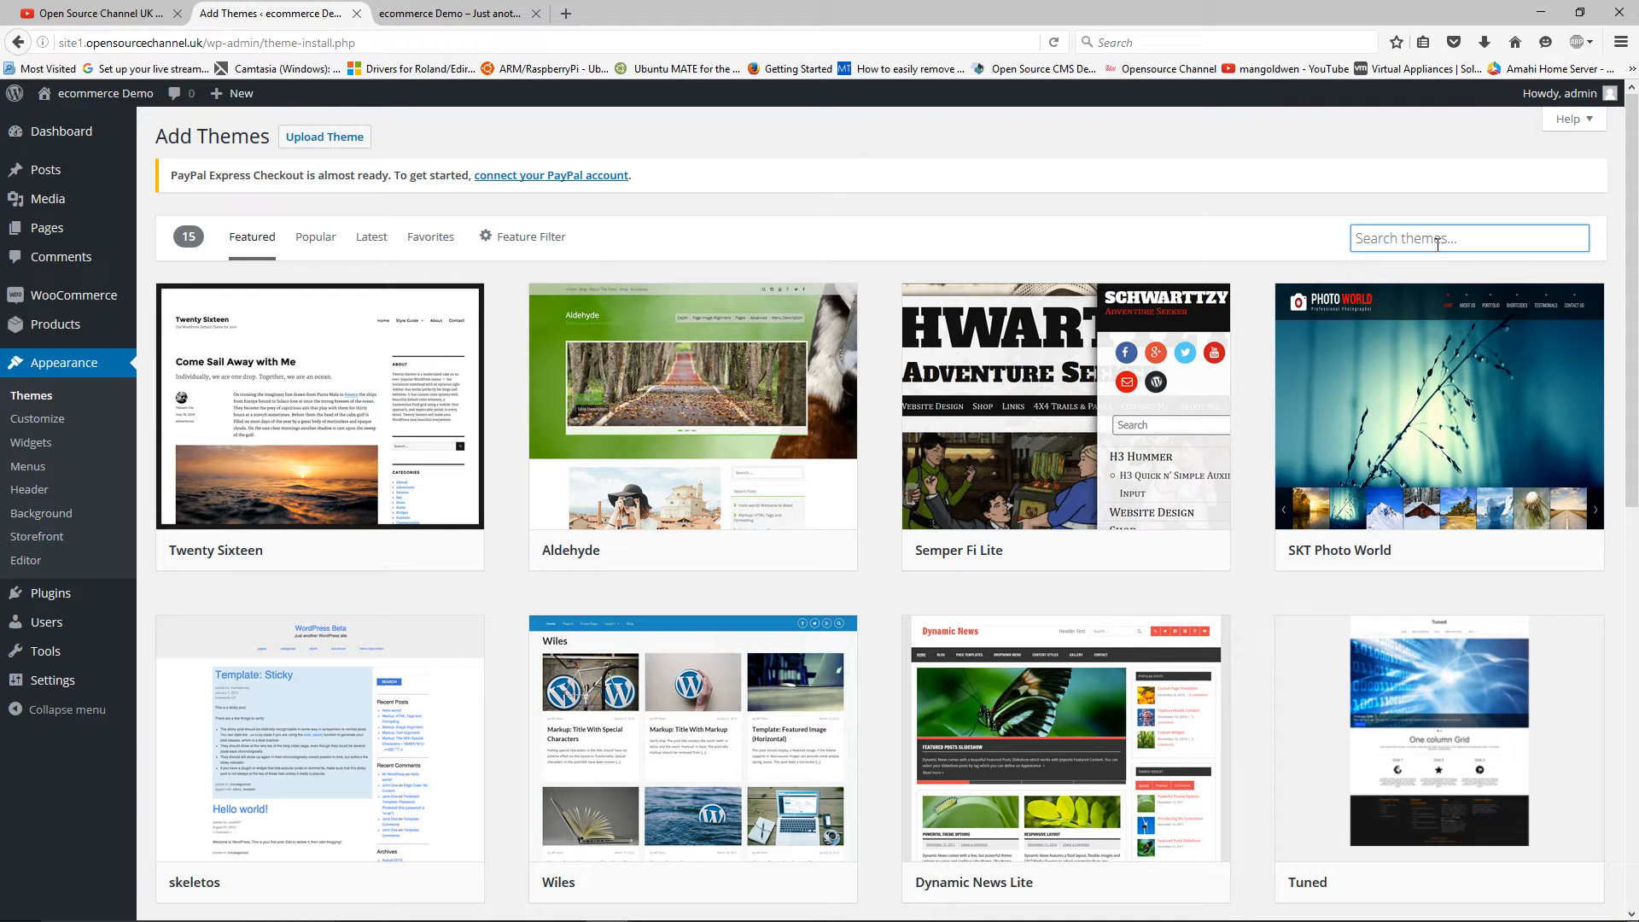
pyautogui.write('woocommerce')
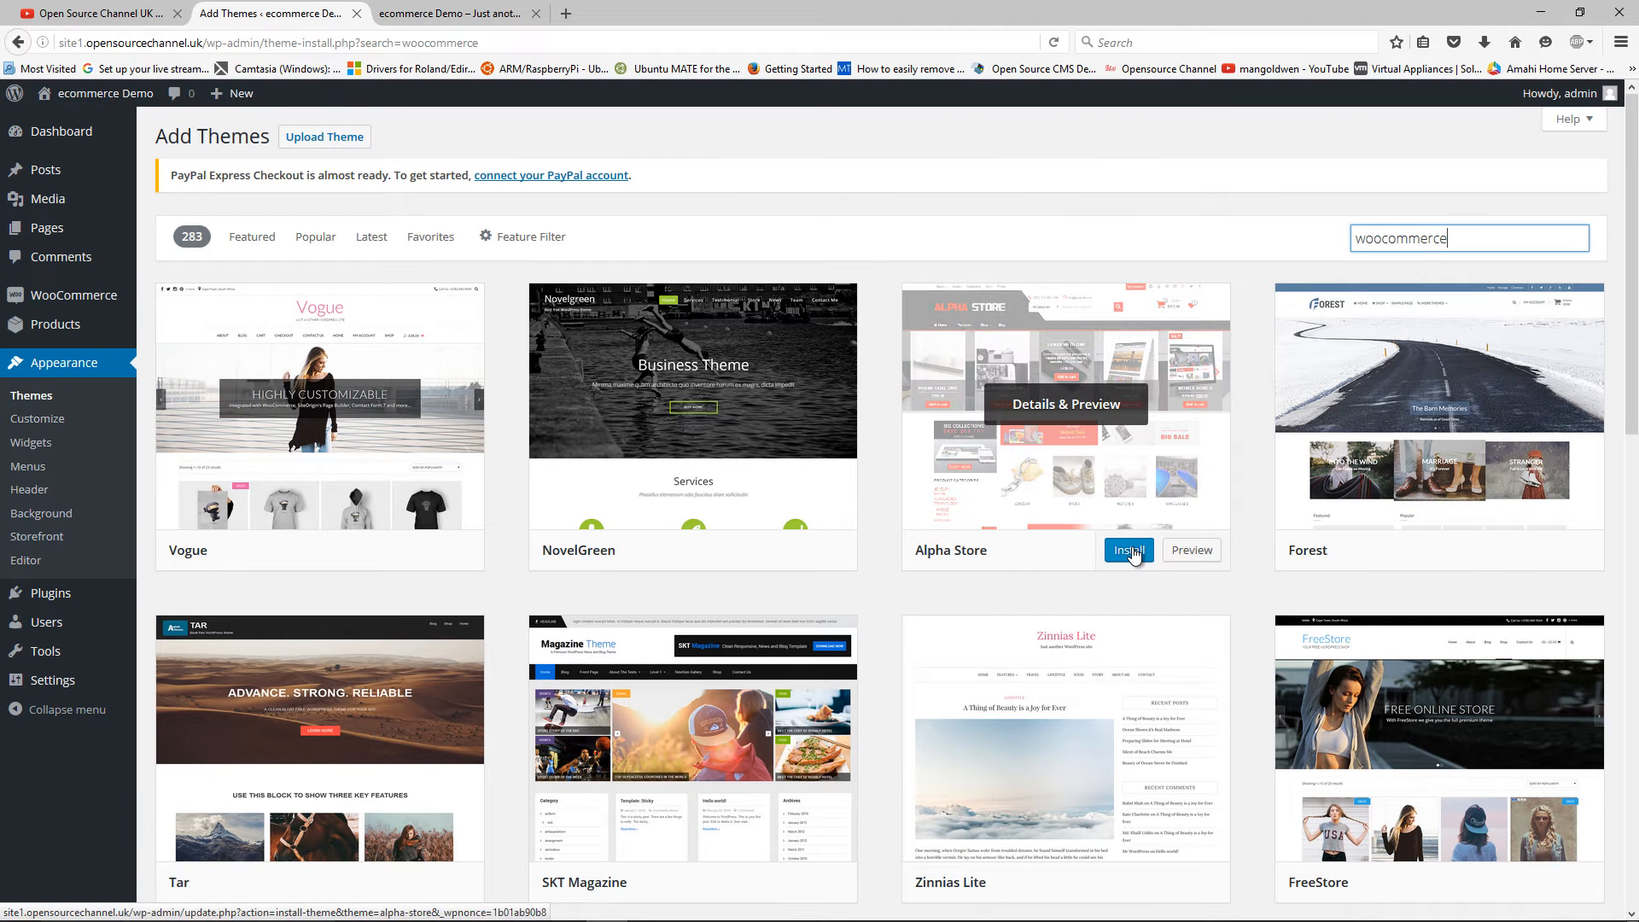
pyautogui.click(1133, 554)
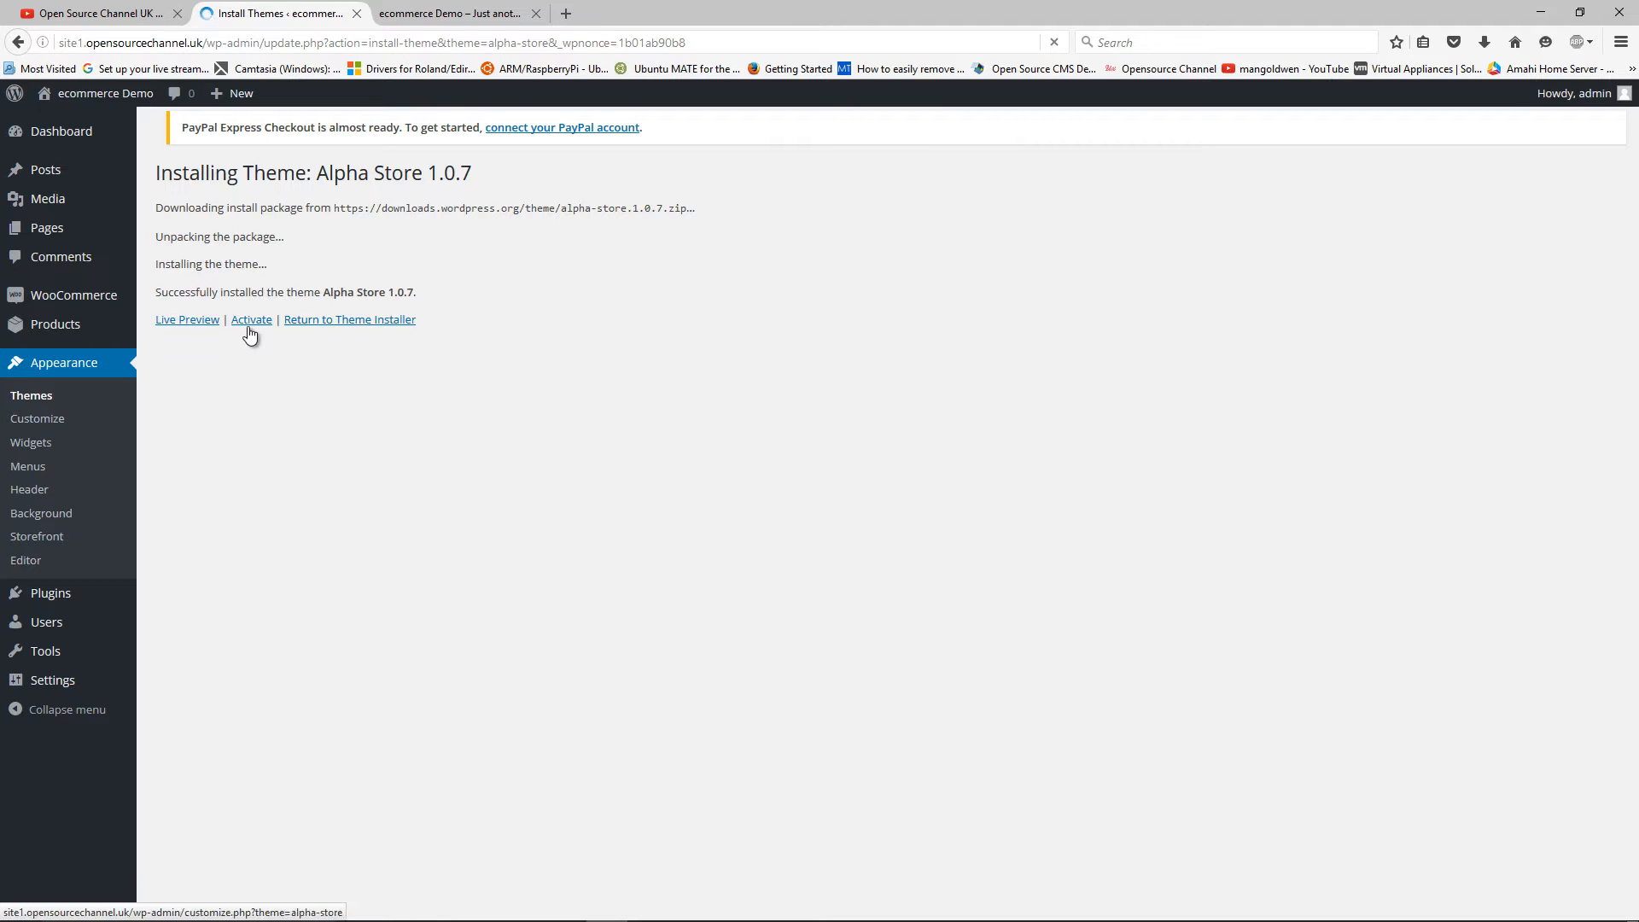
pyautogui.click(354, 329)
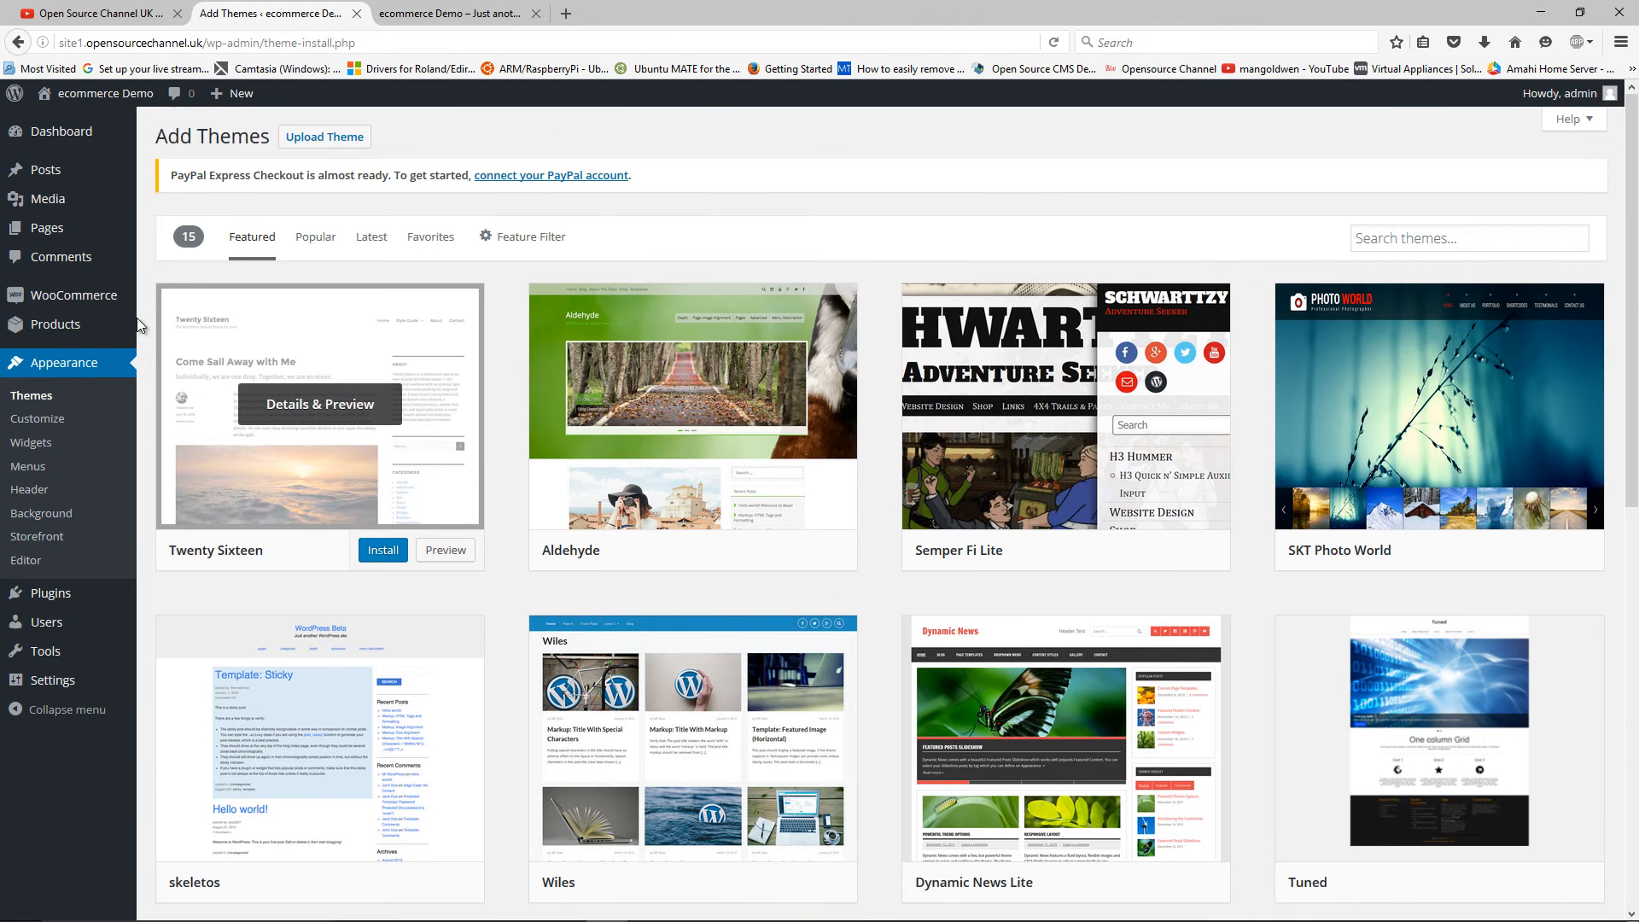
pyautogui.click(395, 6)
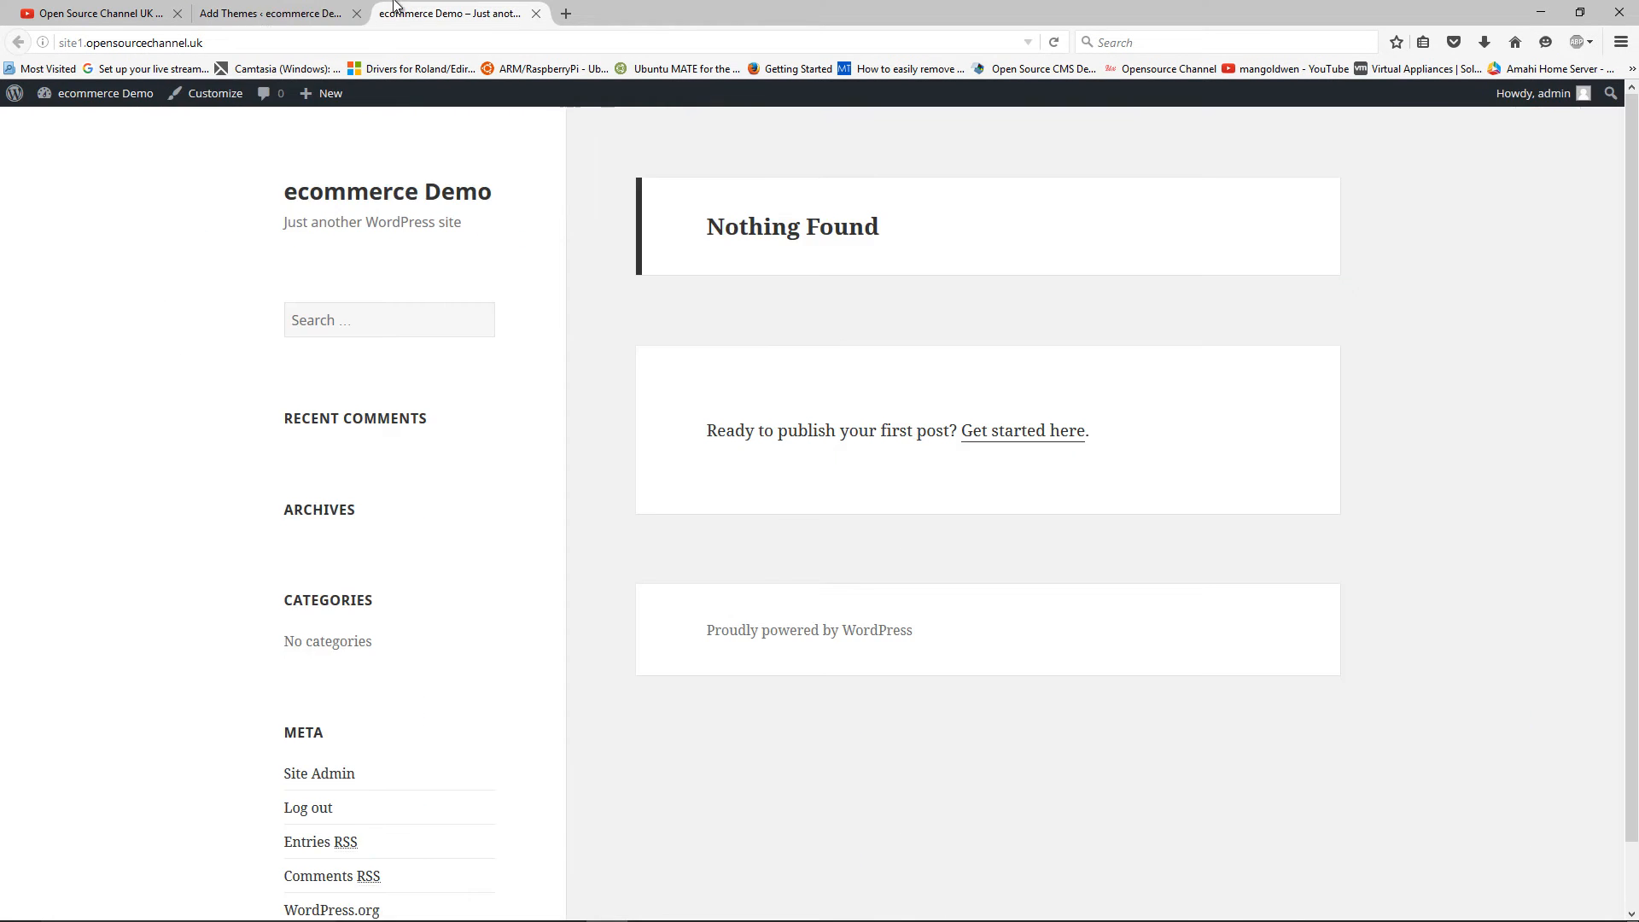
# Reload the site and visit Home, Cart, Checkout, My Account and Shop before returning to Add Themes.
pyautogui.click(1054, 43)
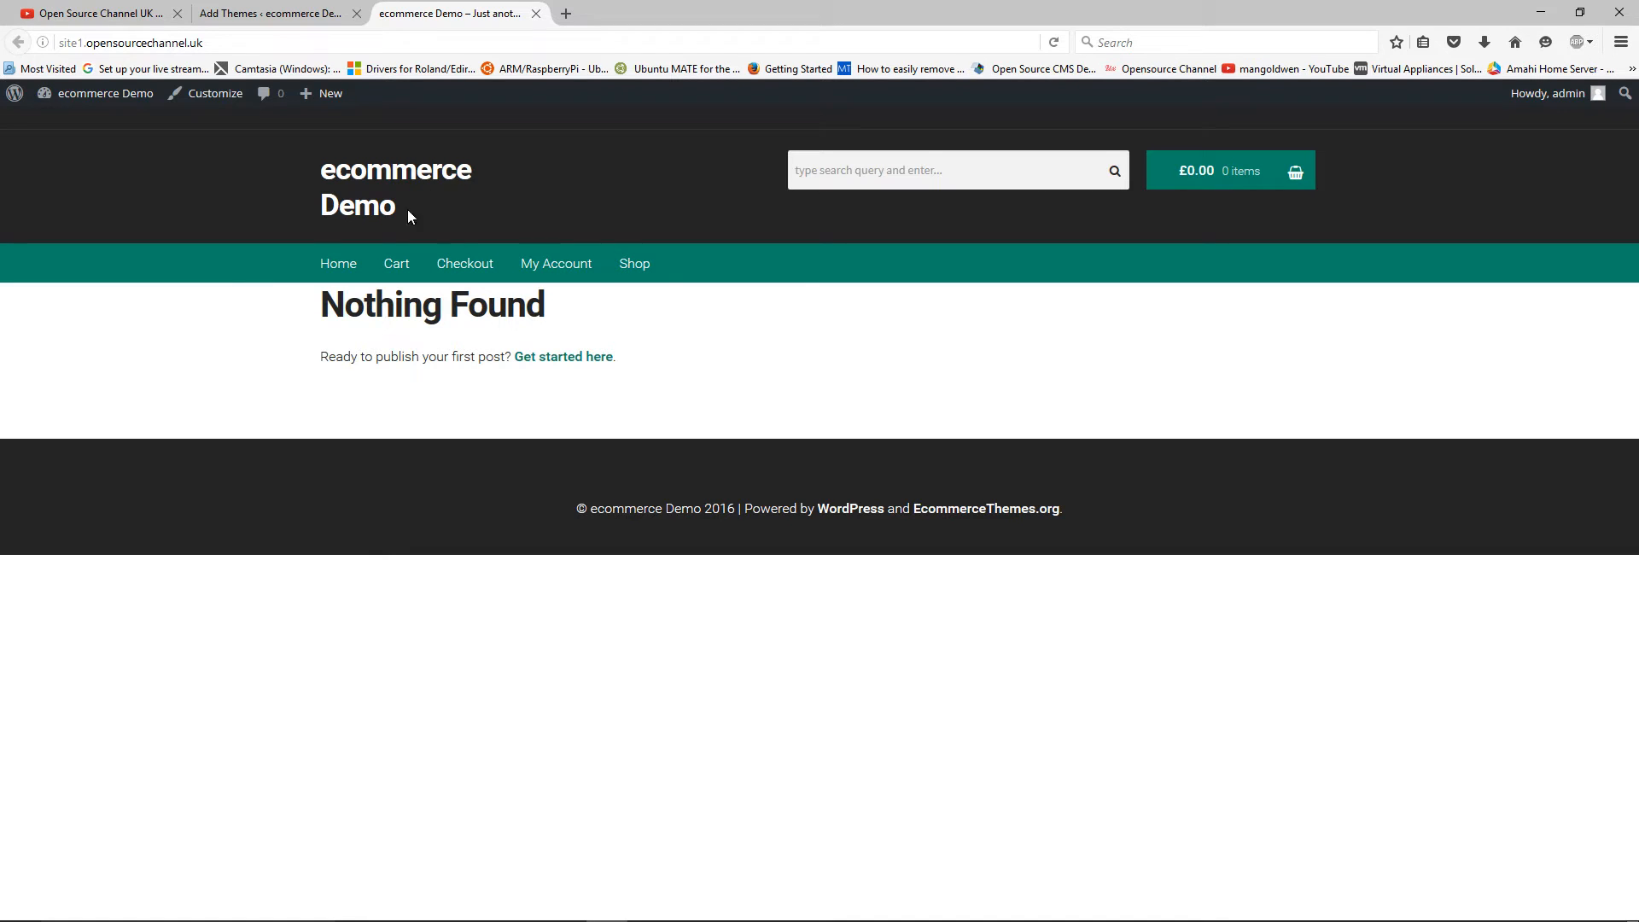
pyautogui.moveTo(1262, 173)
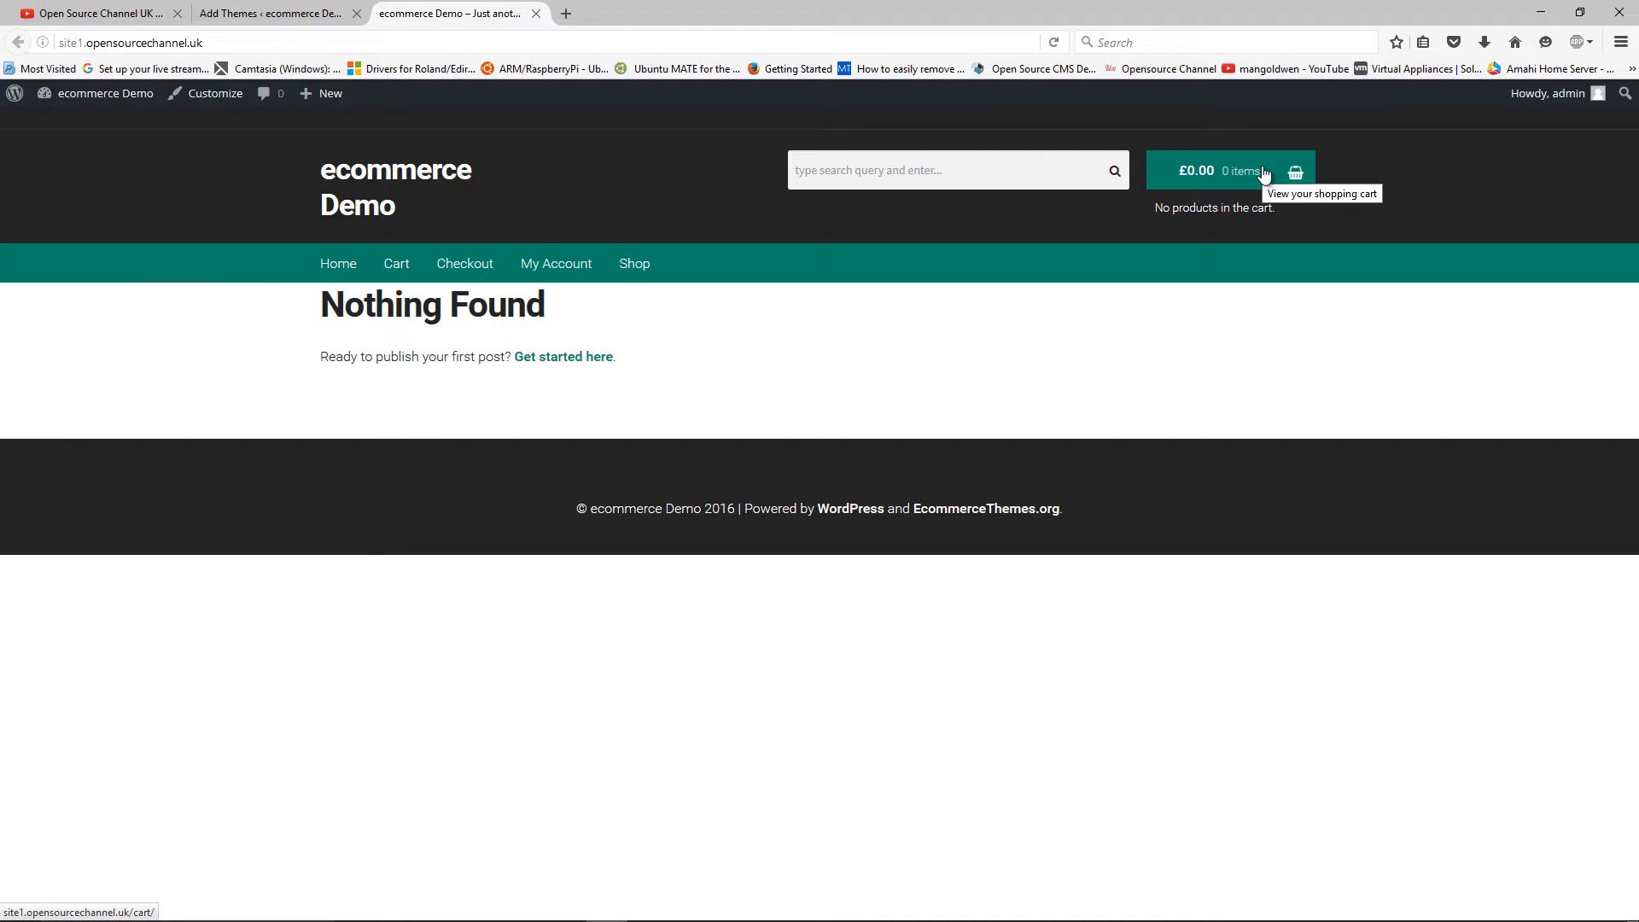
pyautogui.click(348, 275)
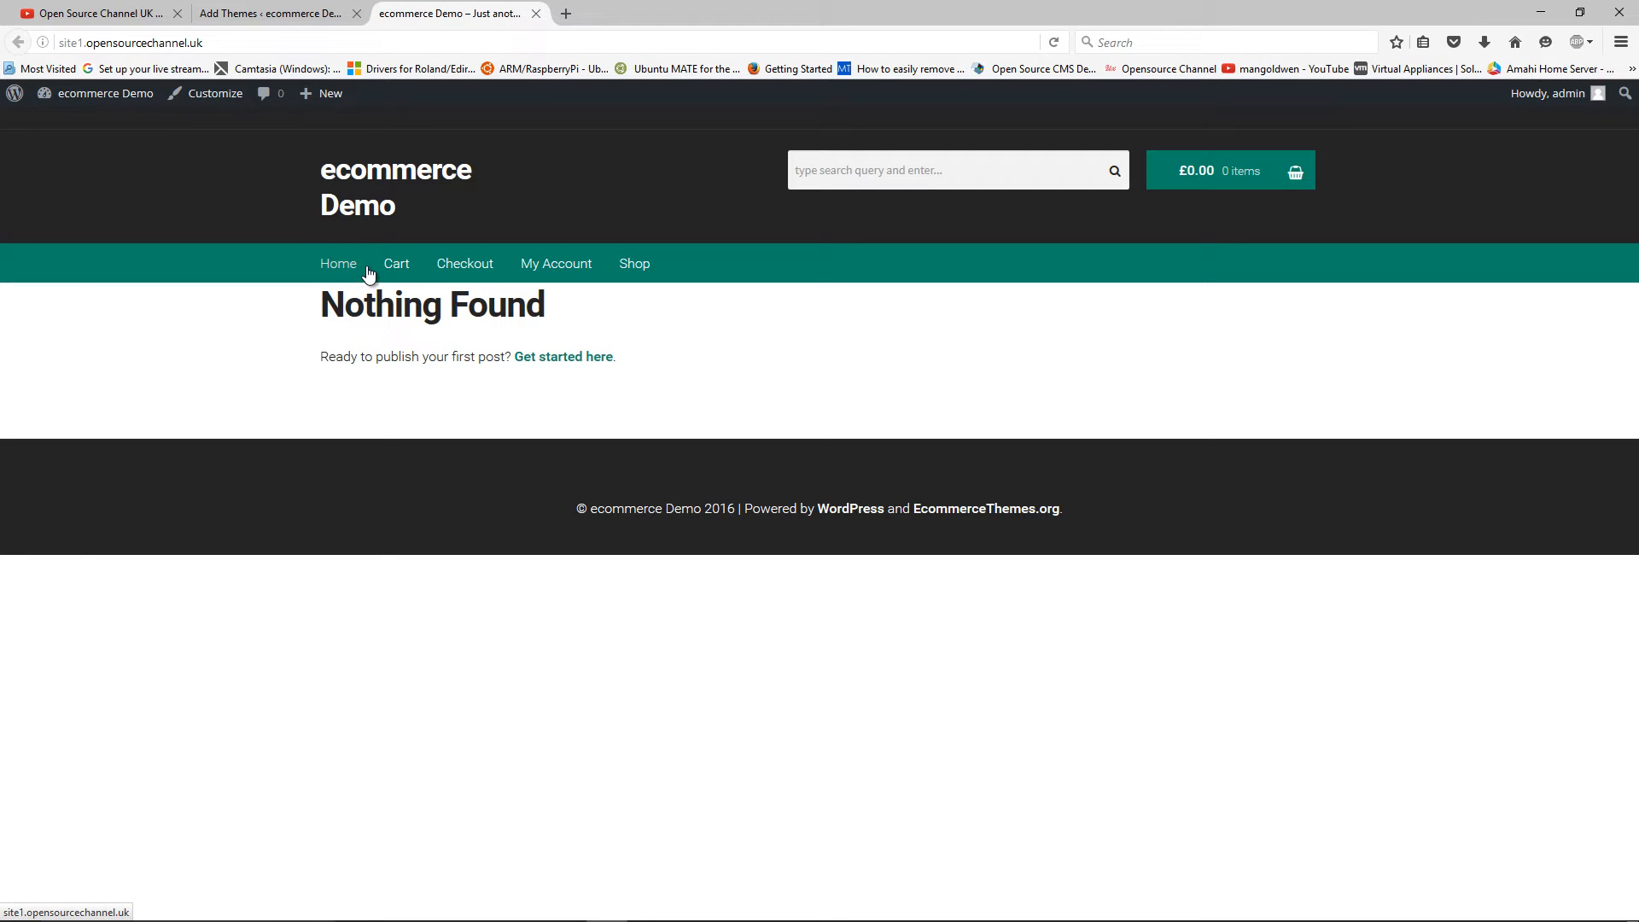
pyautogui.click(402, 272)
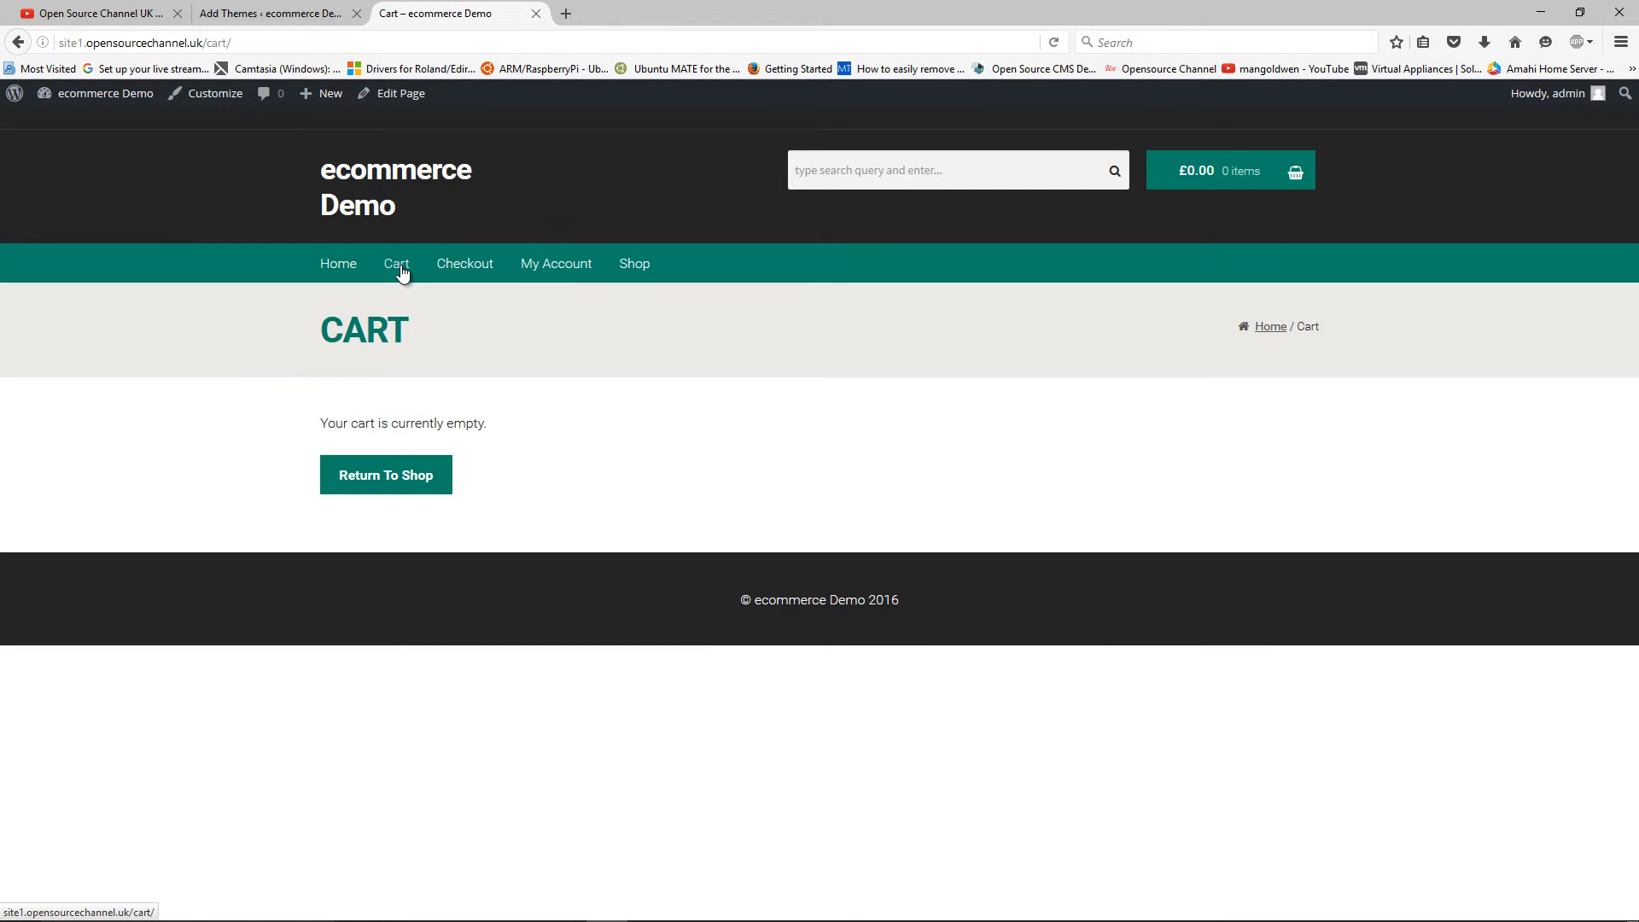
pyautogui.click(457, 274)
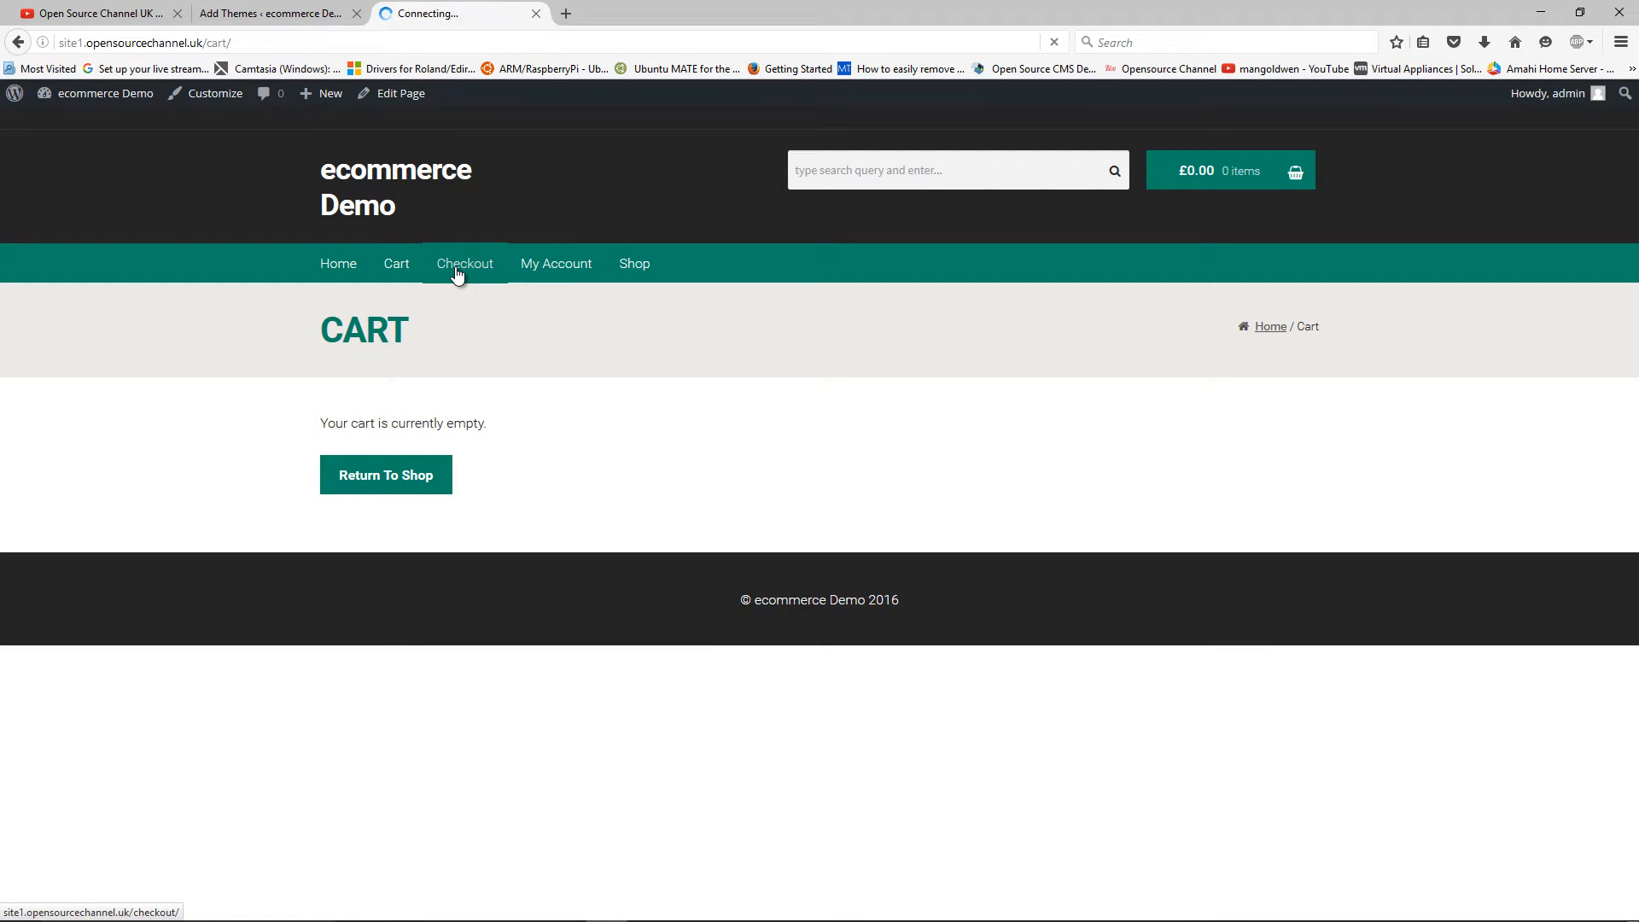
pyautogui.click(564, 268)
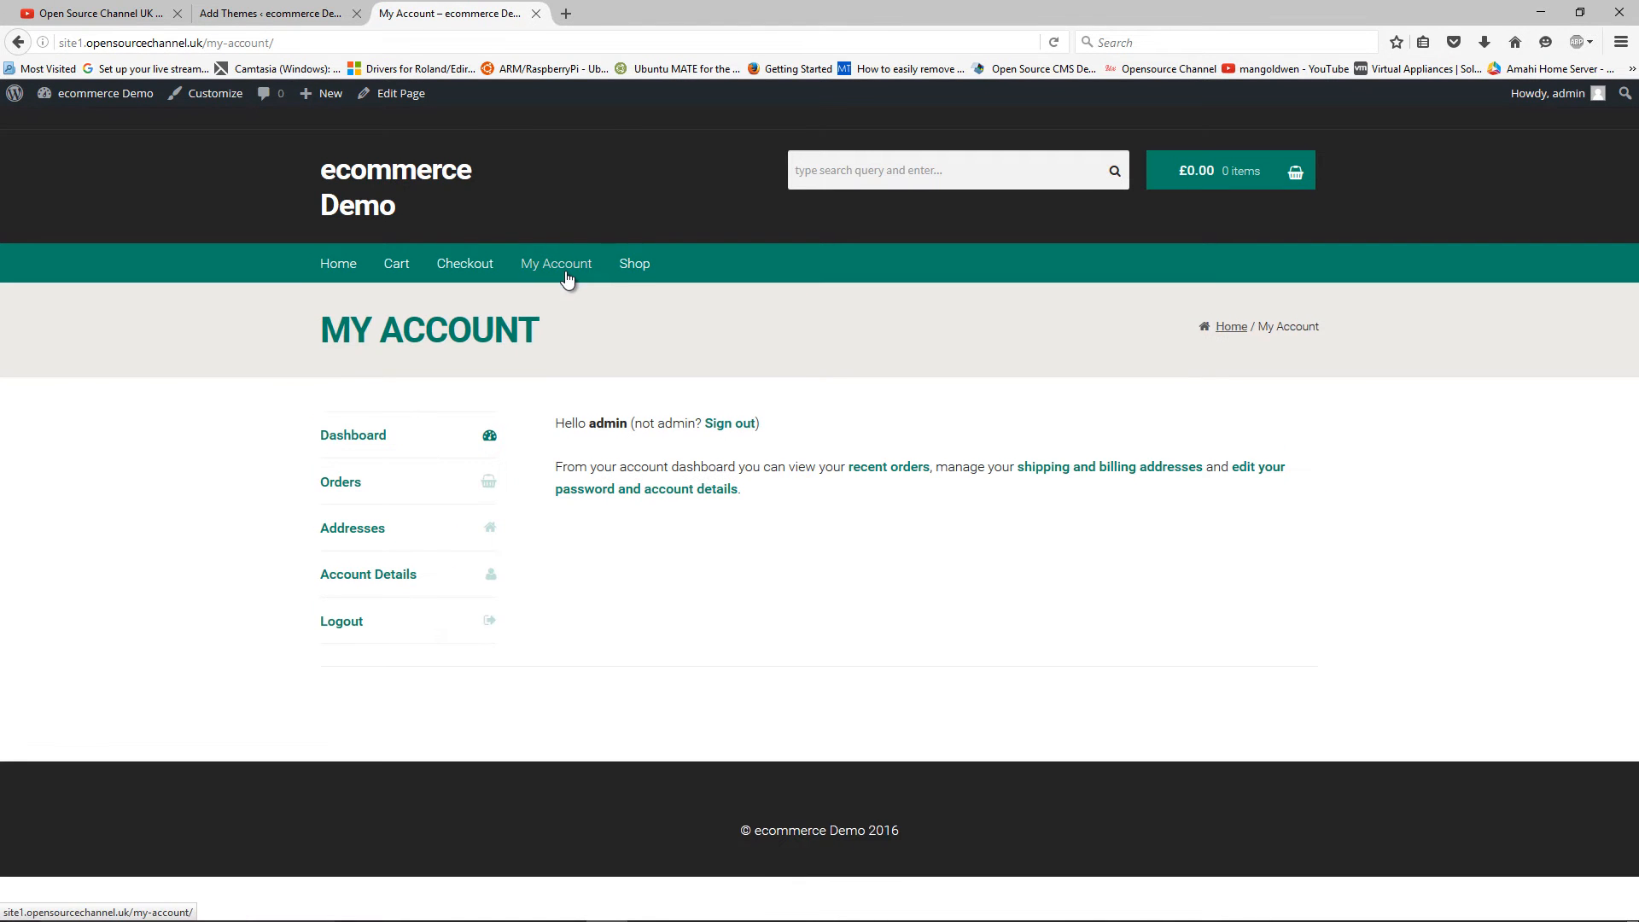
pyautogui.click(640, 275)
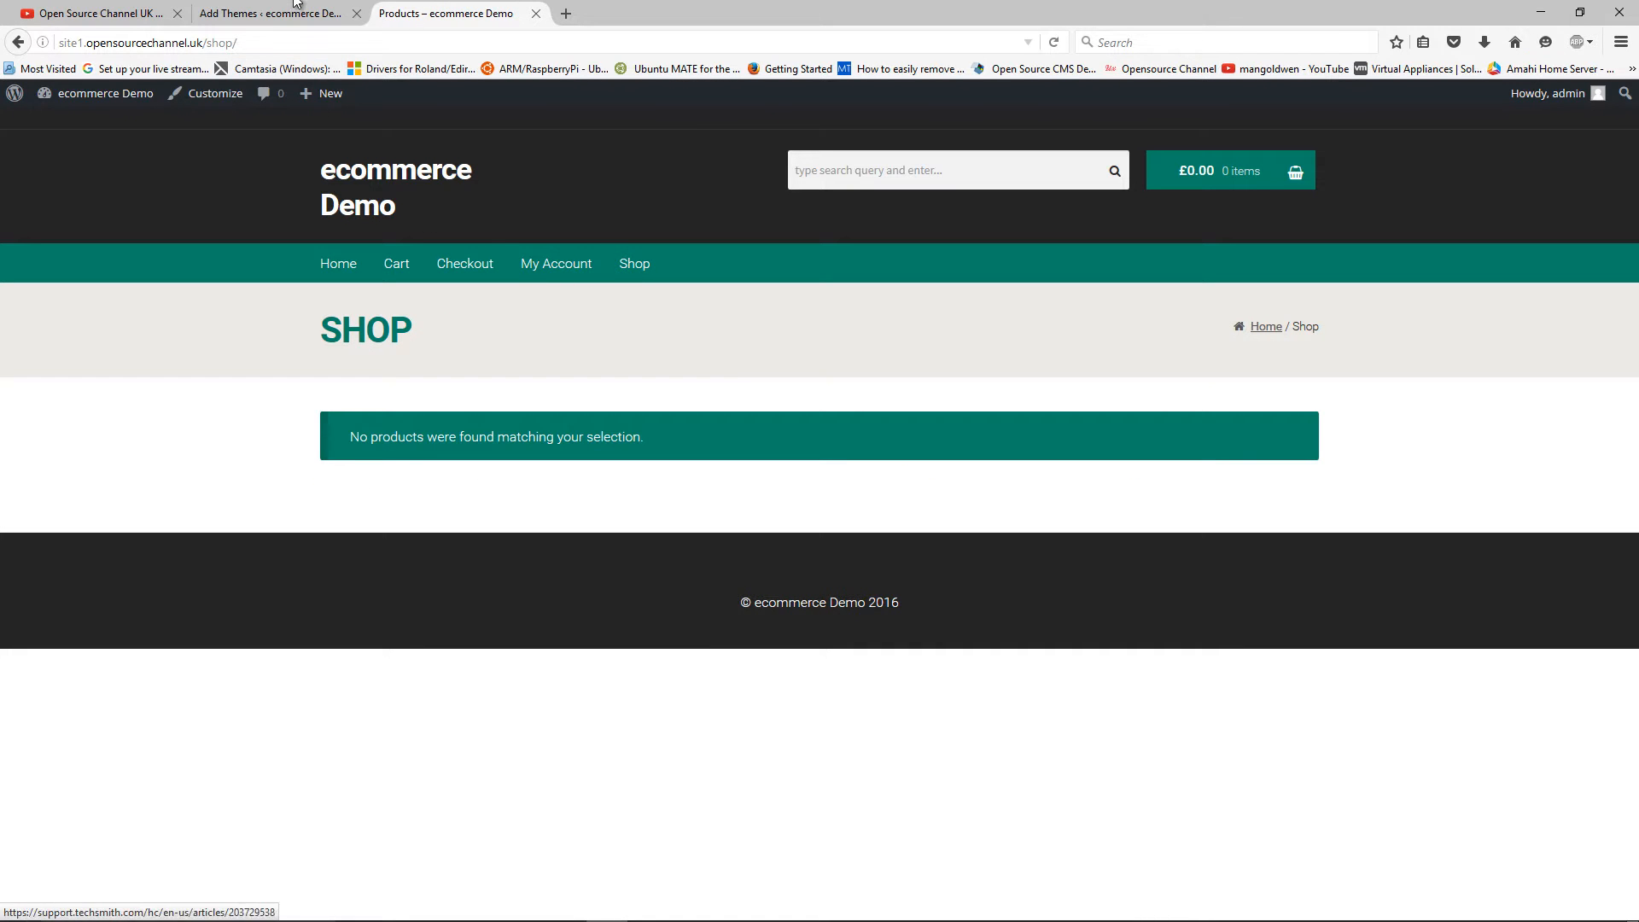
pyautogui.click(291, 13)
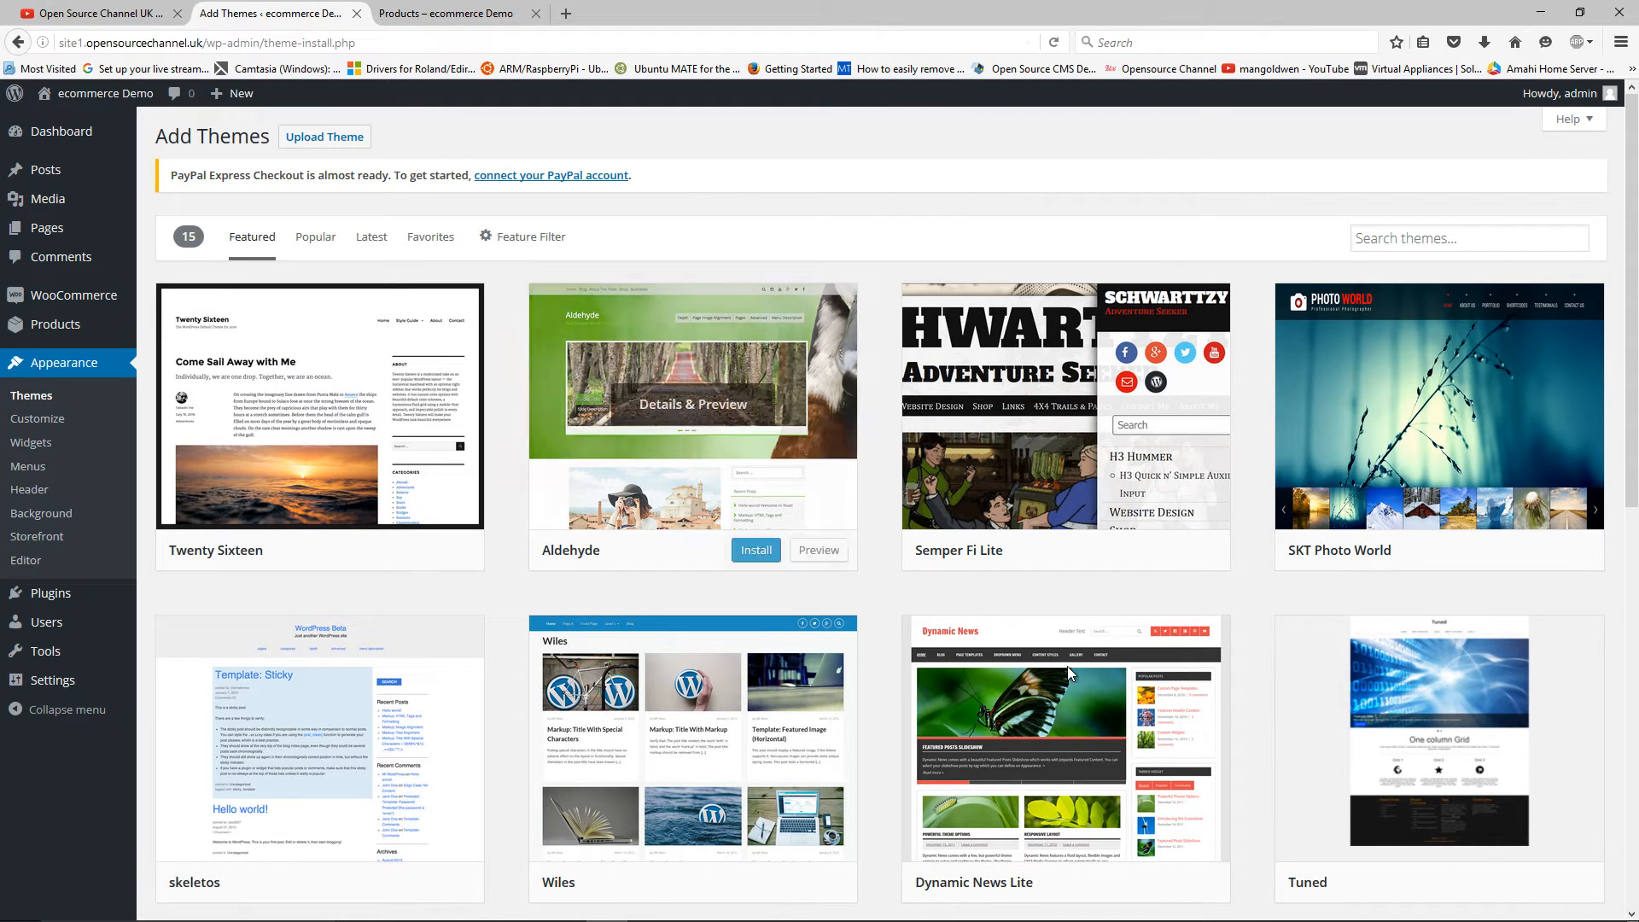
pyautogui.scroll(-5, 1106, 741)
pyautogui.scroll(-3, 1107, 741)
pyautogui.scroll(8, 1107, 739)
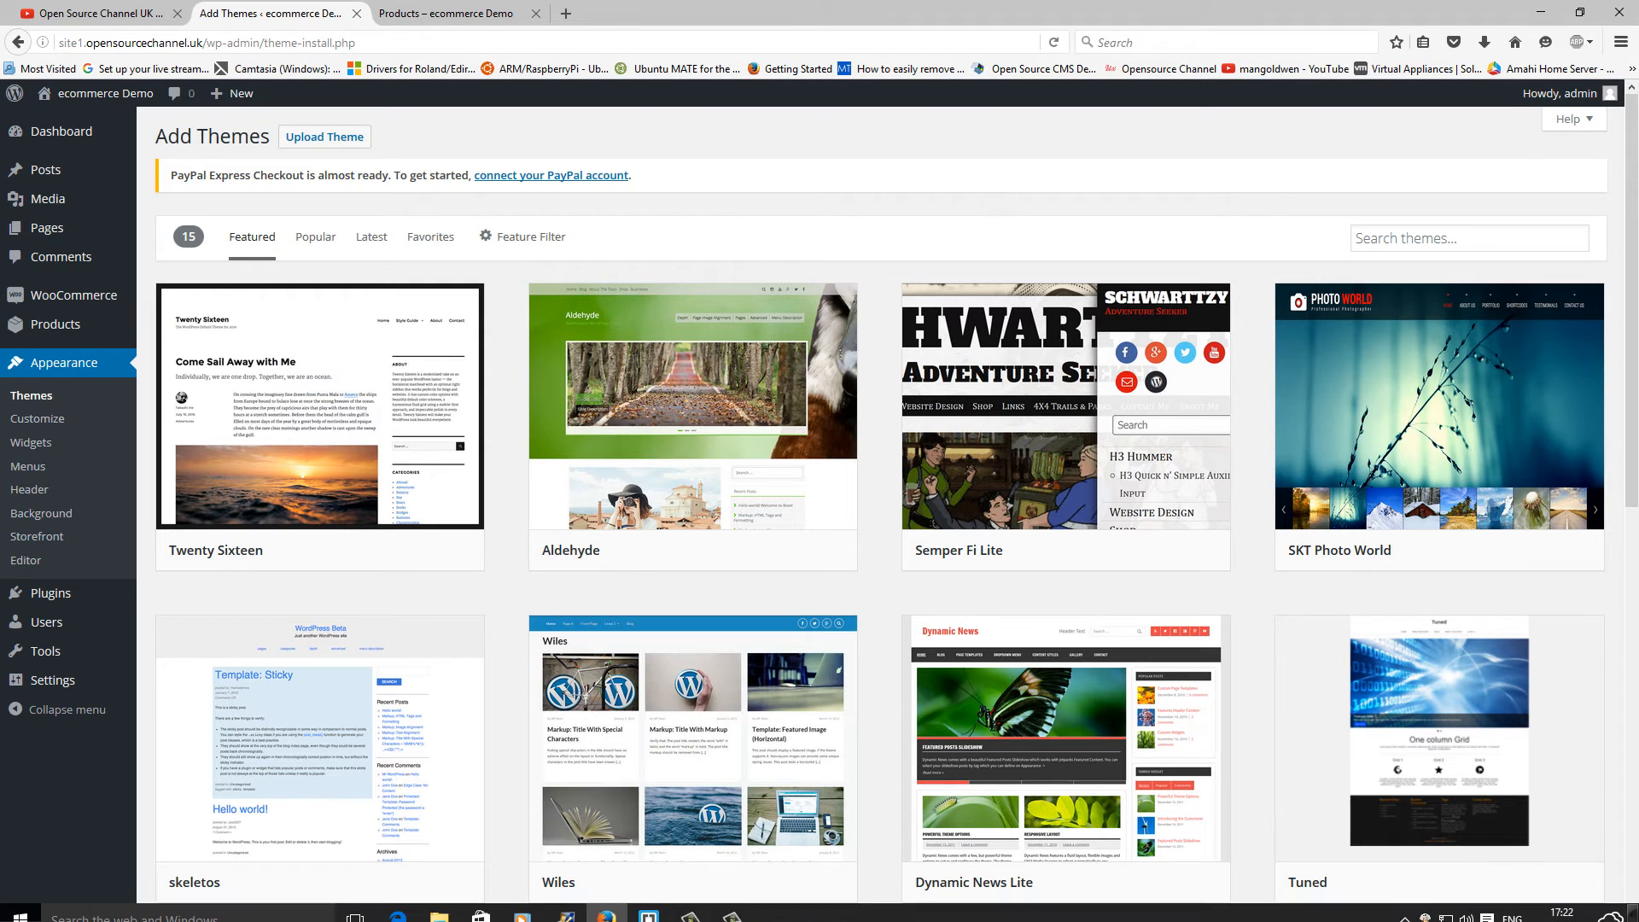
pyautogui.click(733, 905)
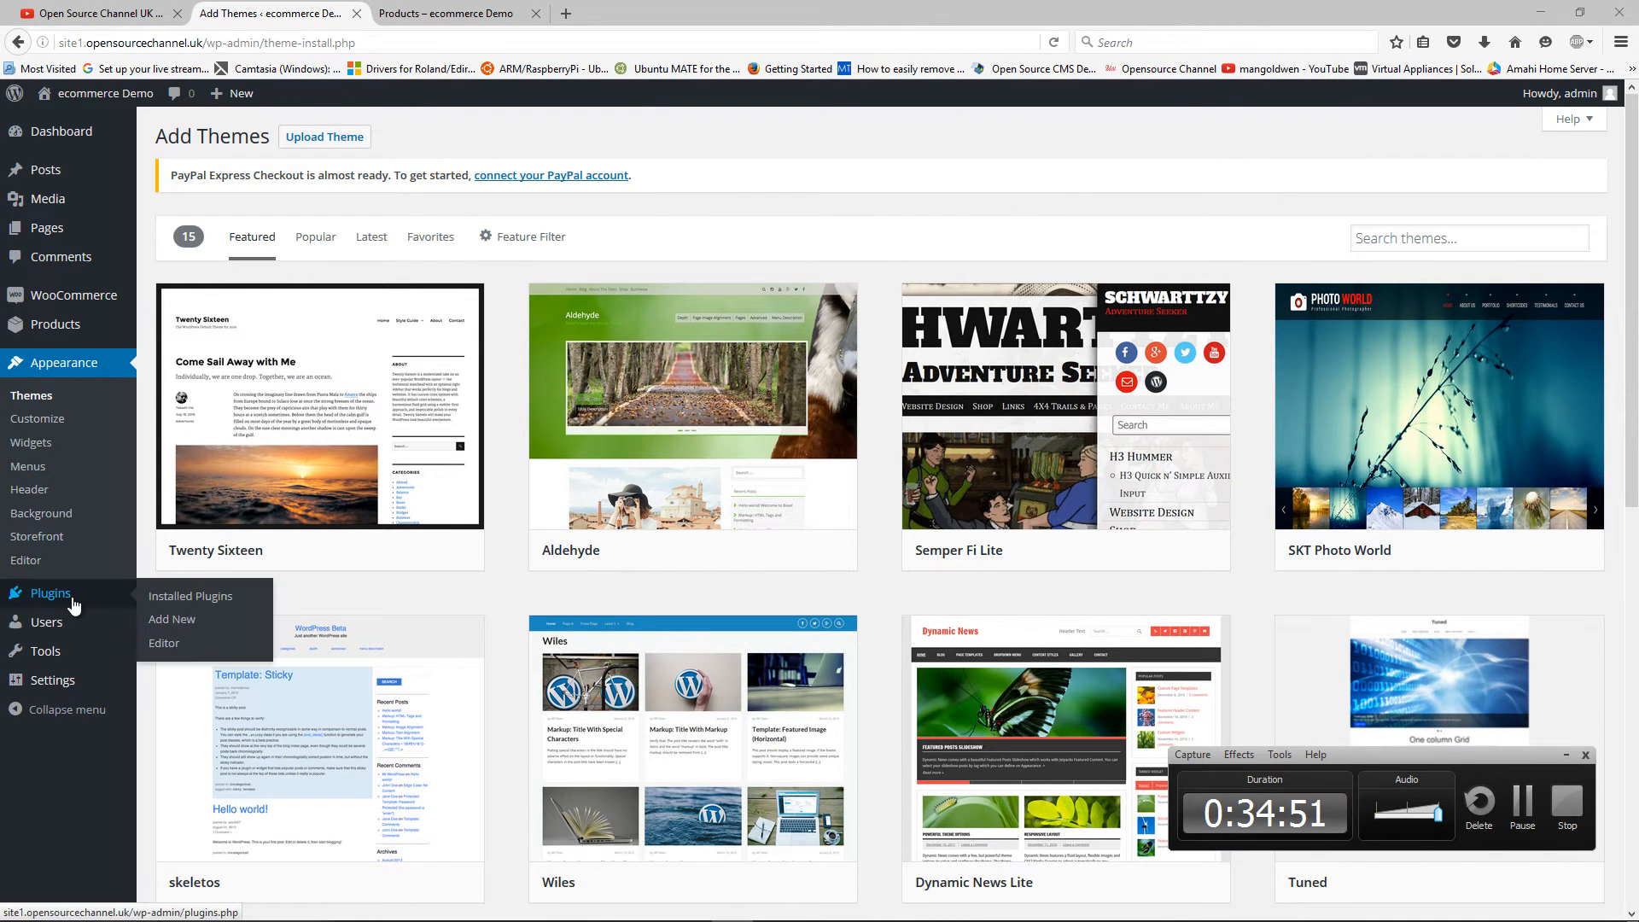
# From WooCommerce Orders, reach the PayPal Express Checkout settings and start the PayPal account setup.
pyautogui.click(71, 298)
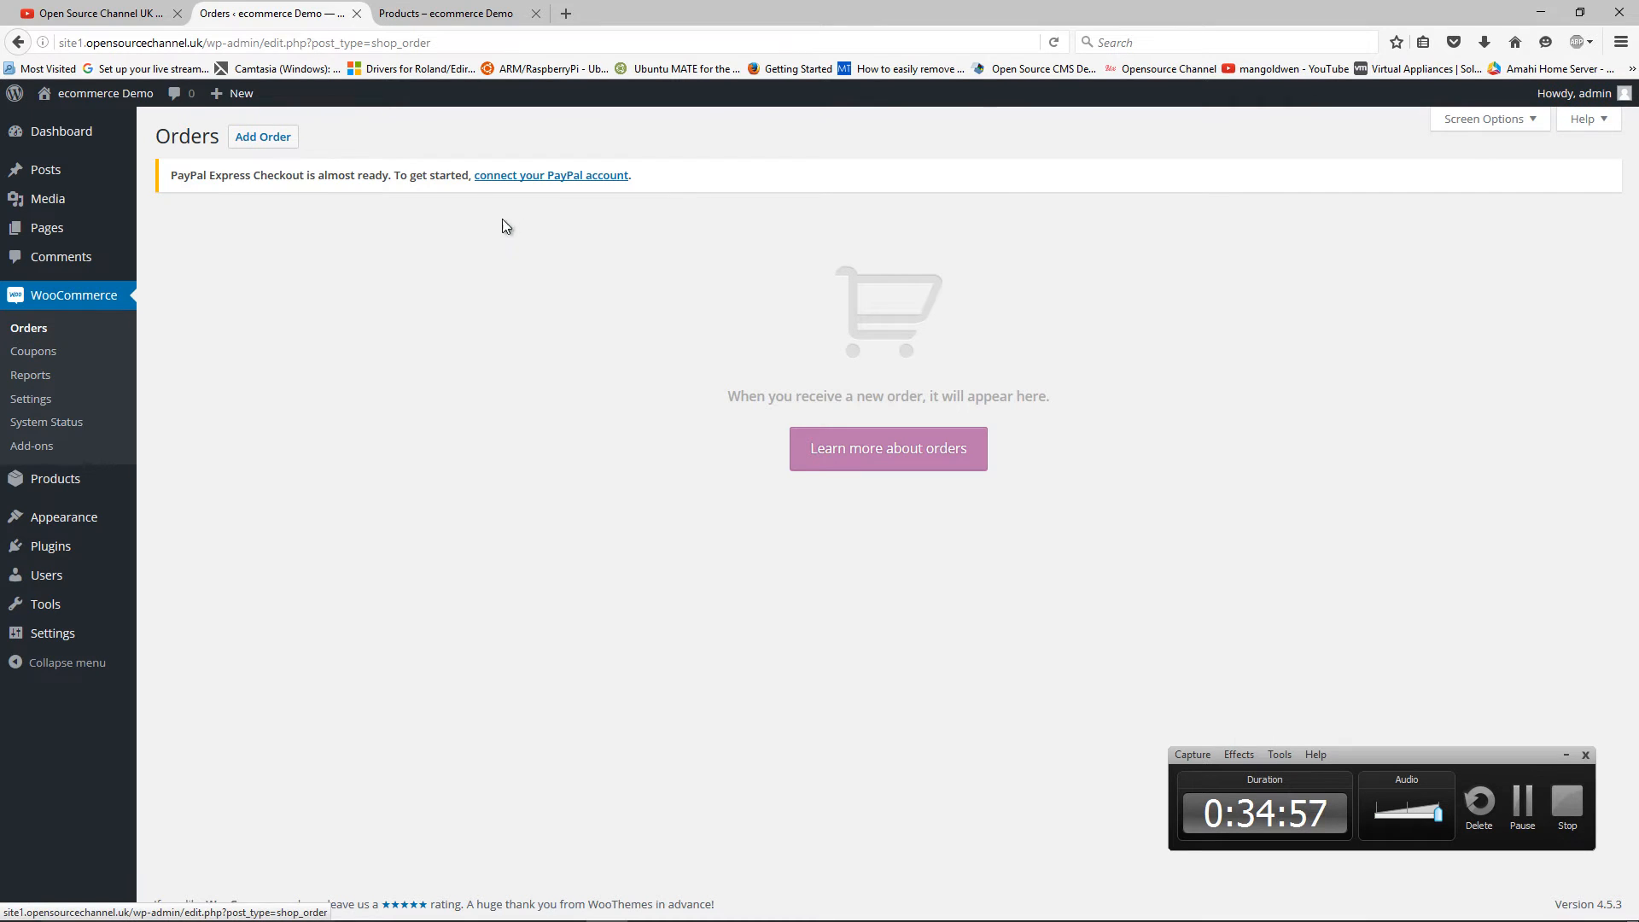
pyautogui.click(556, 179)
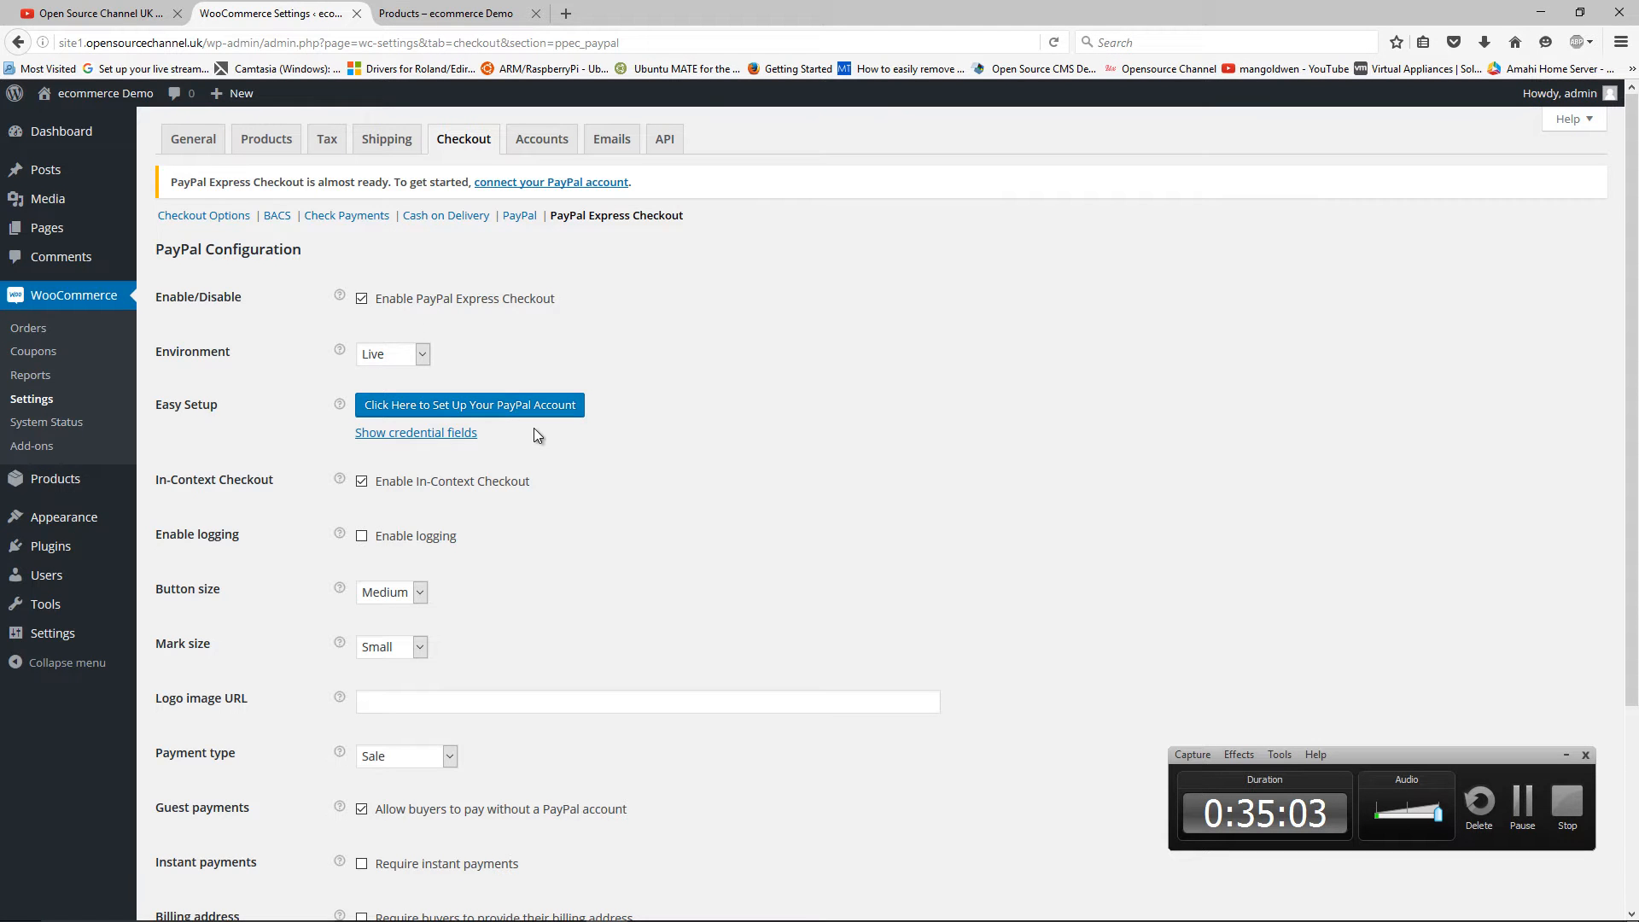
pyautogui.scroll(-3, 534, 427)
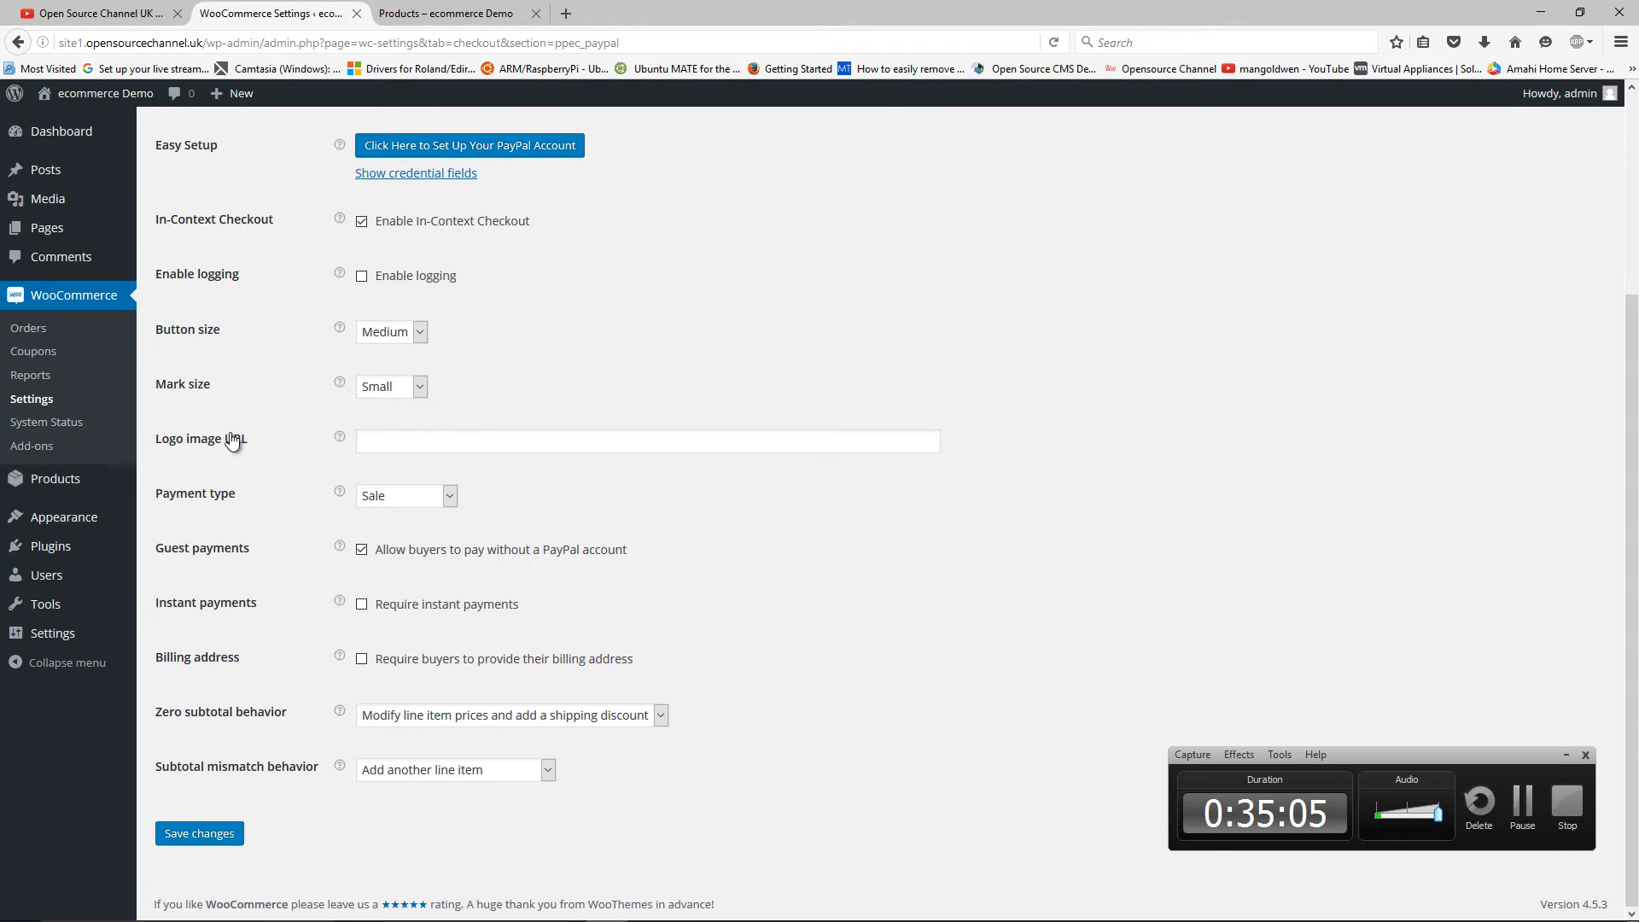
pyautogui.click(425, 445)
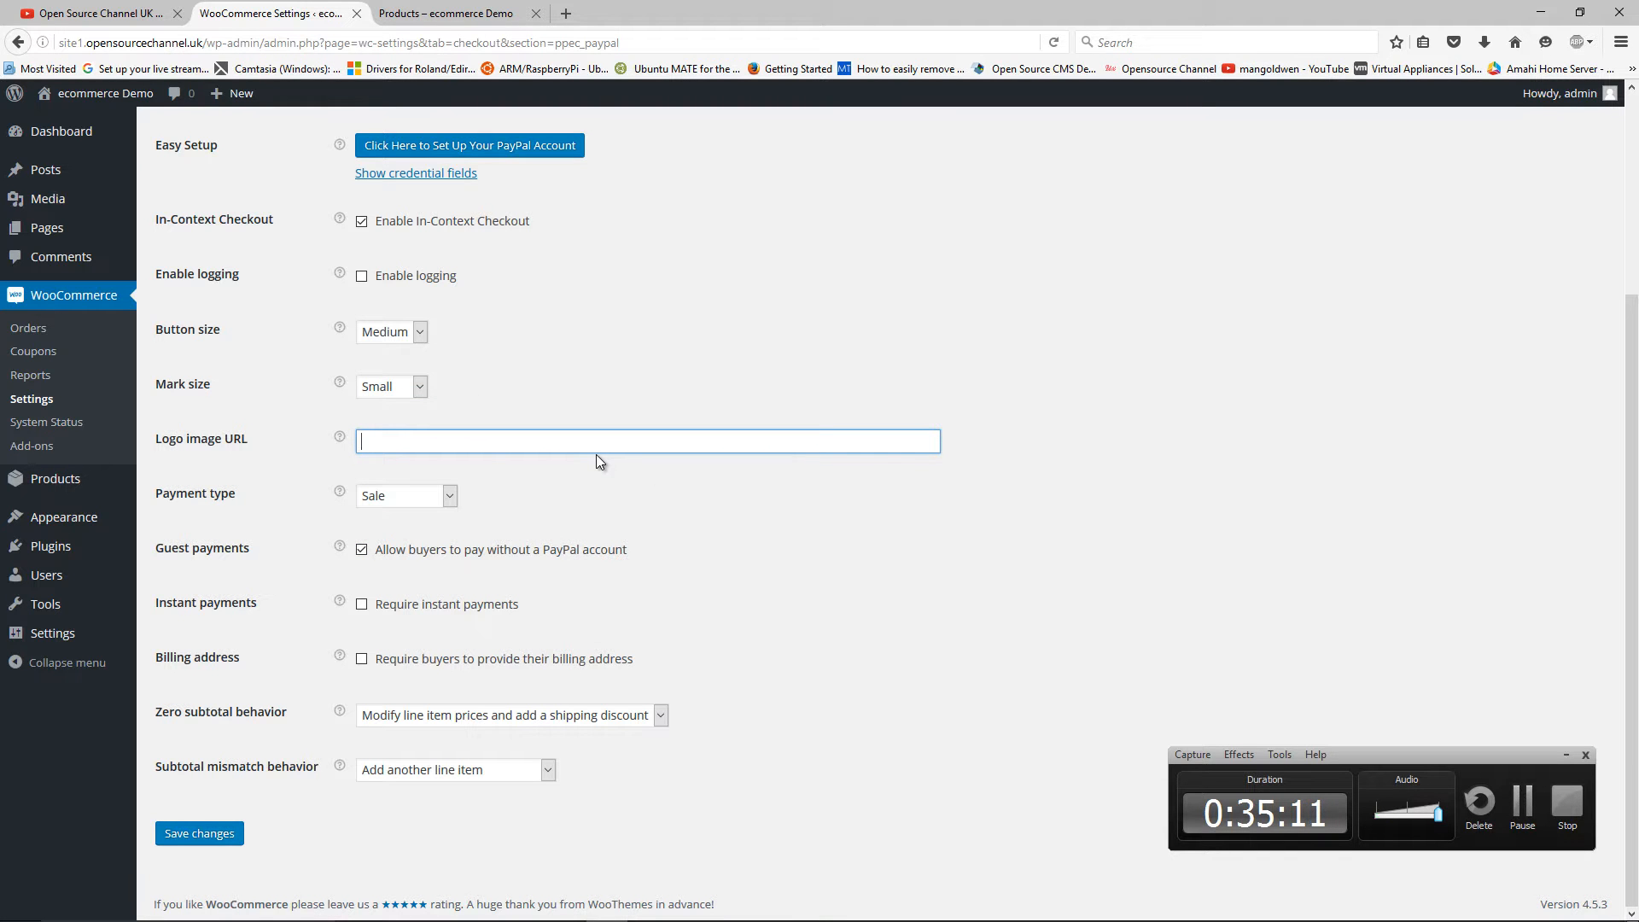
pyautogui.scroll(3, 595, 455)
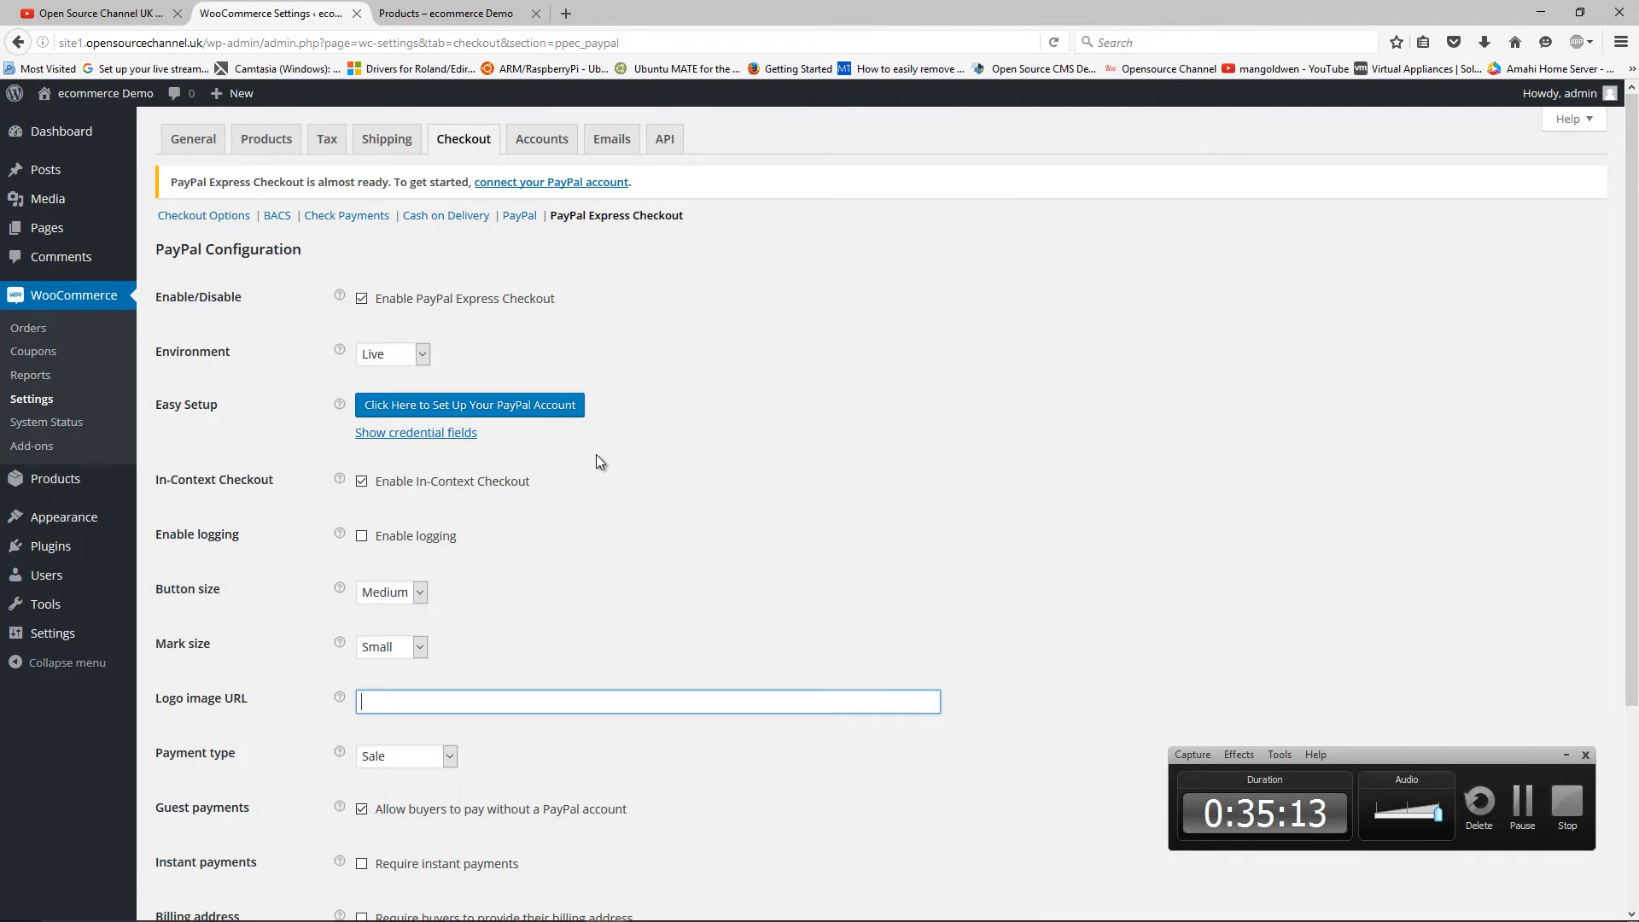
pyautogui.click(583, 410)
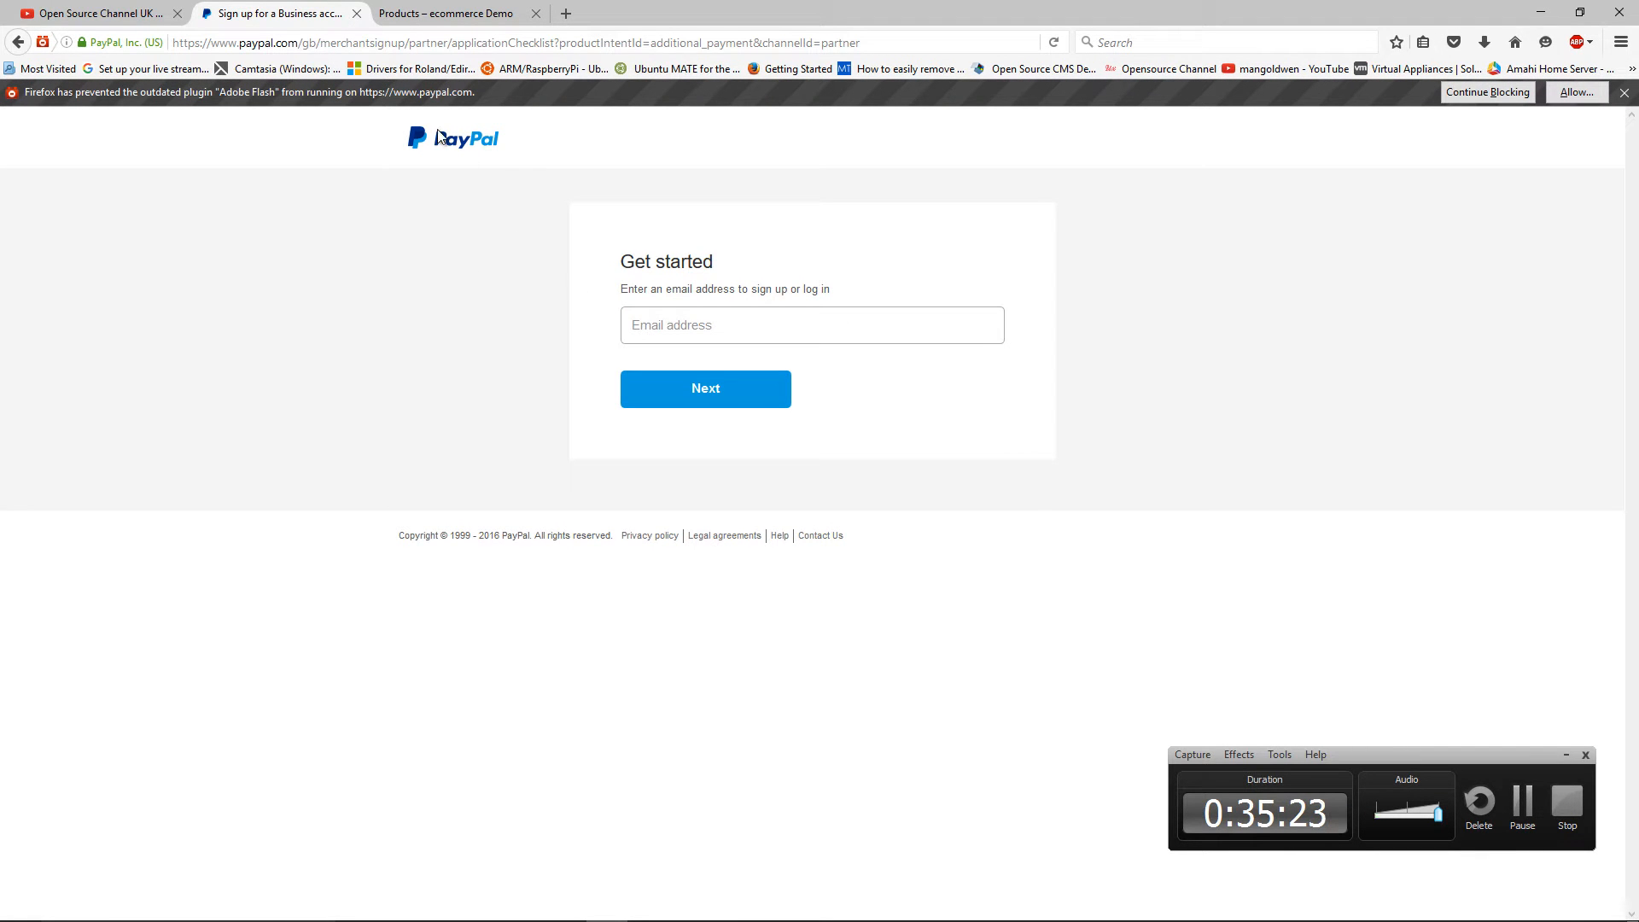
# Leave PayPal's business sign-up page without entering an account, returning to Express Checkout settings.
pyautogui.click(674, 318)
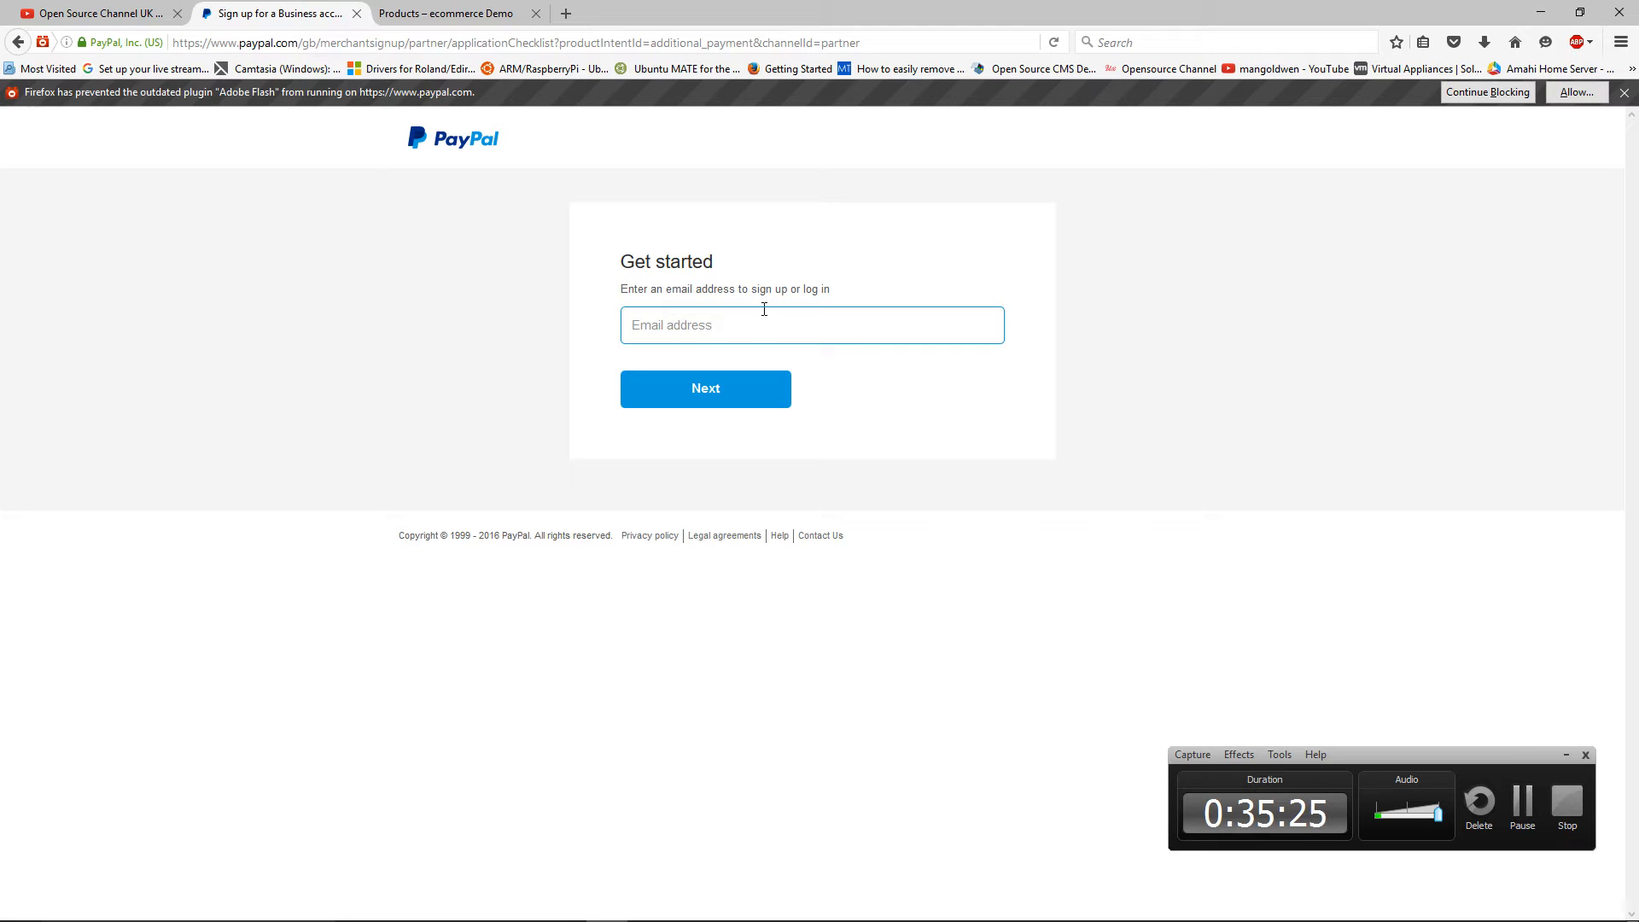
pyautogui.click(16, 43)
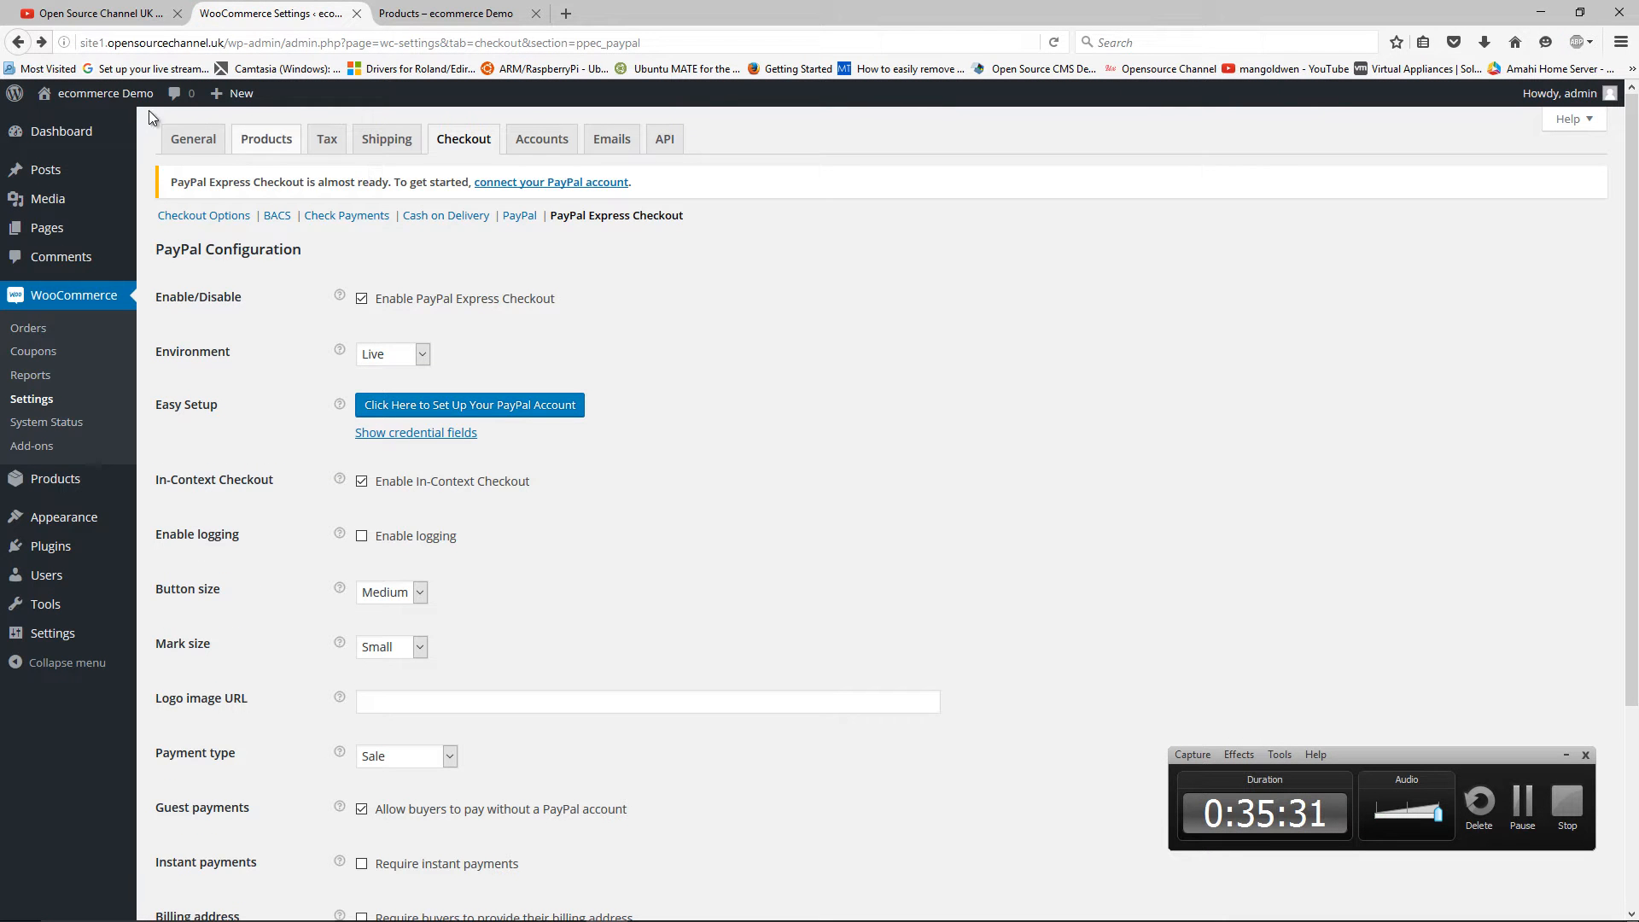
# Go from General to Checkout settings and open the PayPal Standard payment options.
pyautogui.click(188, 154)
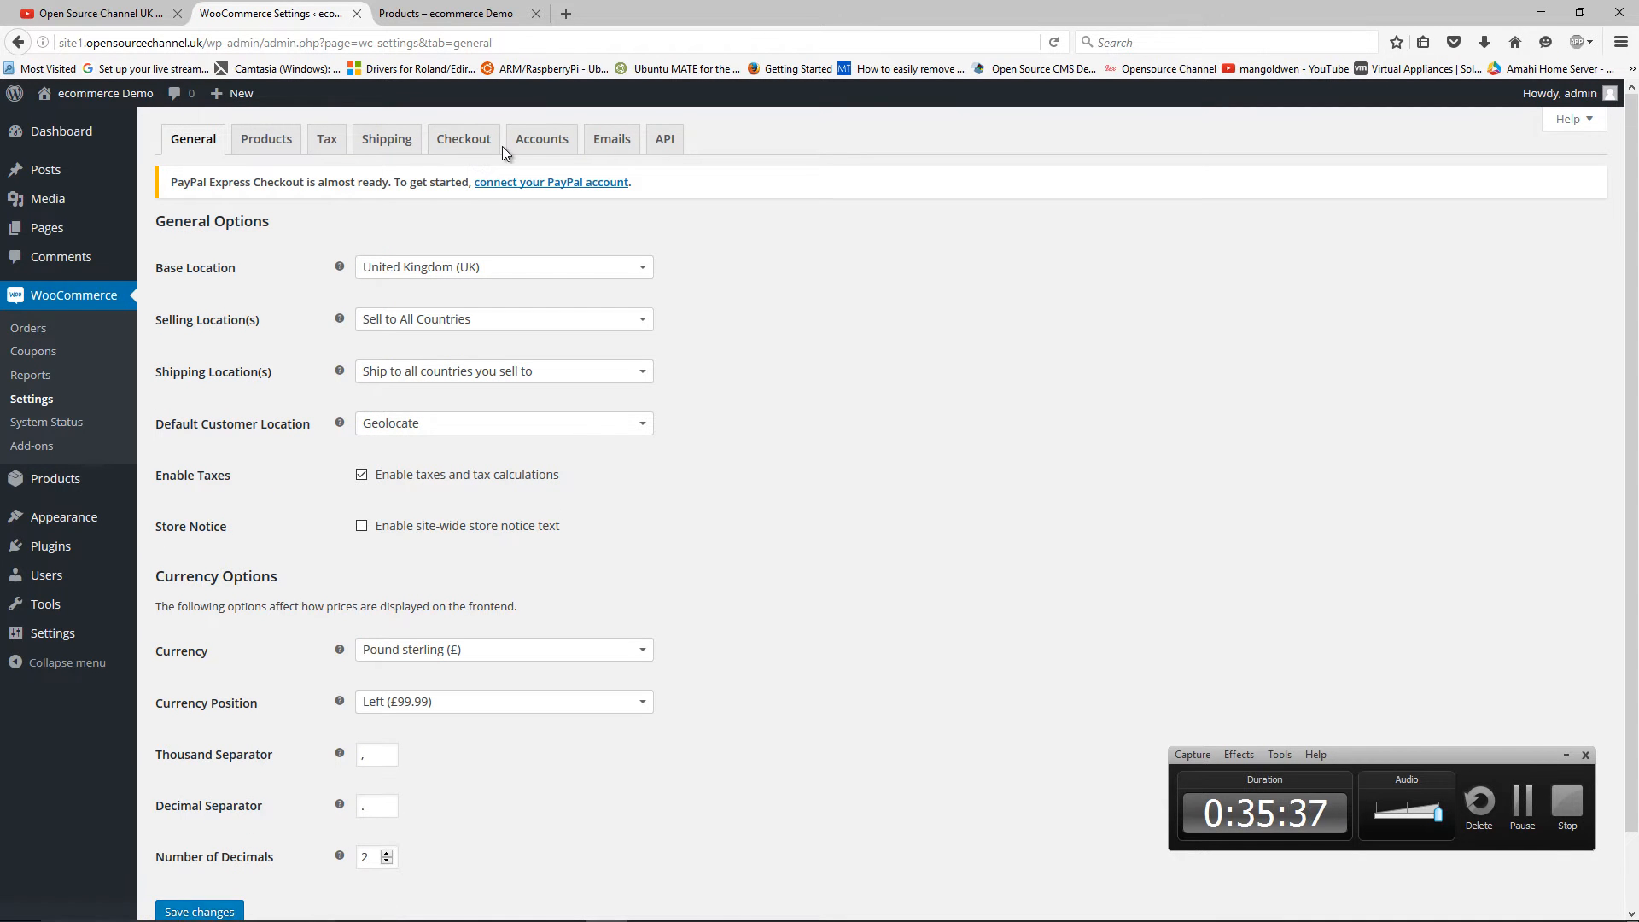
pyautogui.scroll(-2, 854, 290)
pyautogui.scroll(2, 855, 295)
pyautogui.click(442, 145)
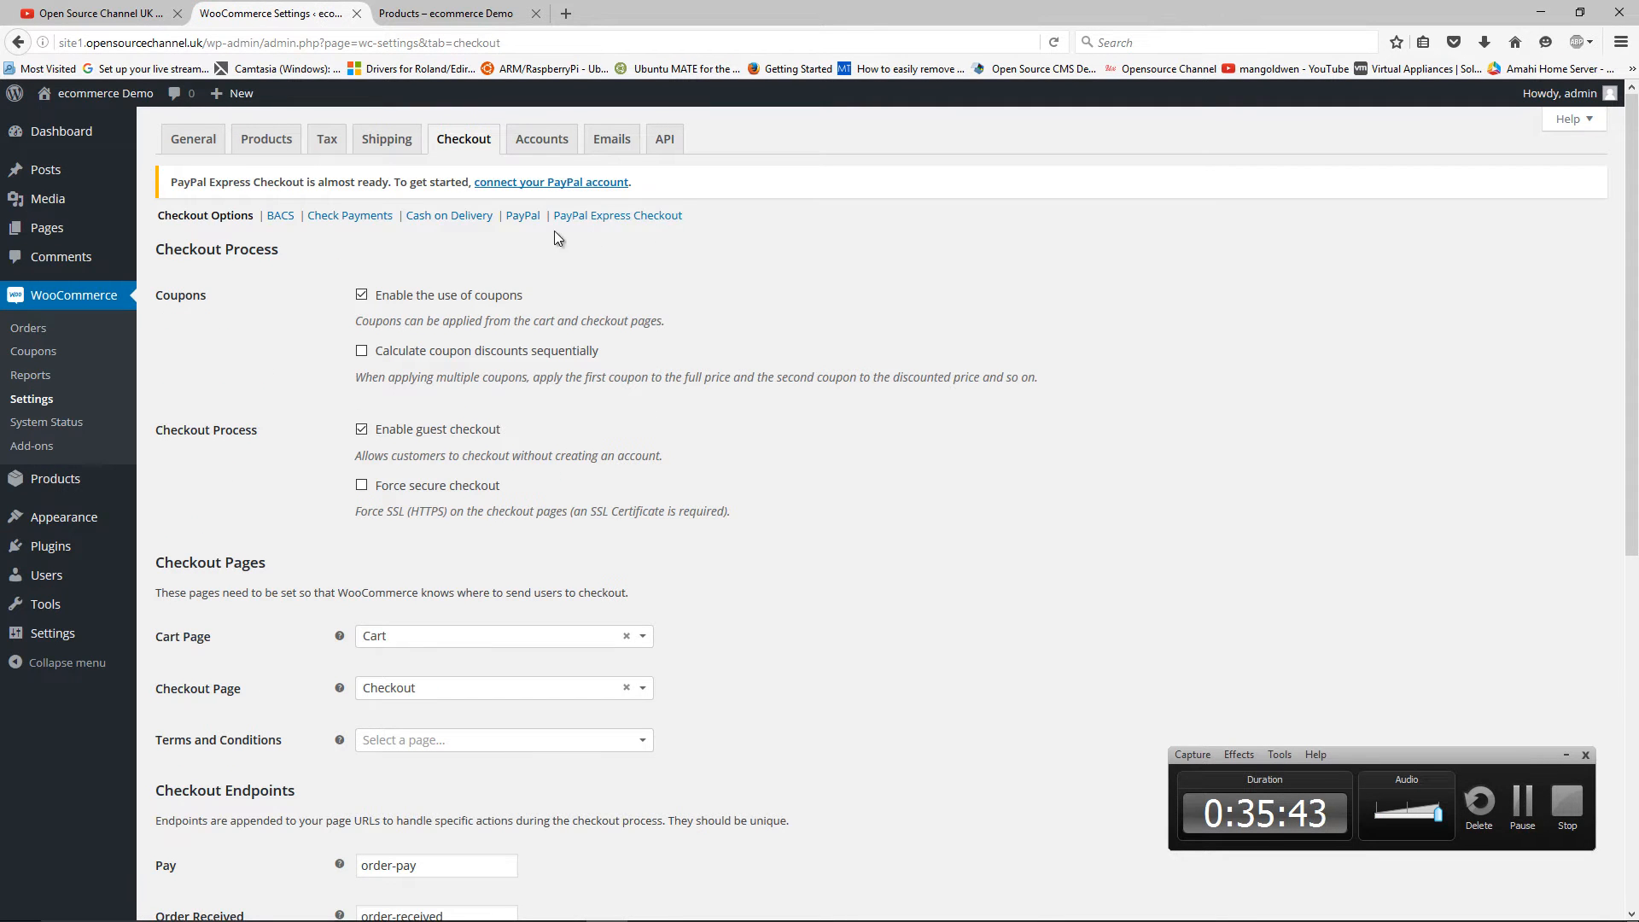
pyautogui.click(524, 224)
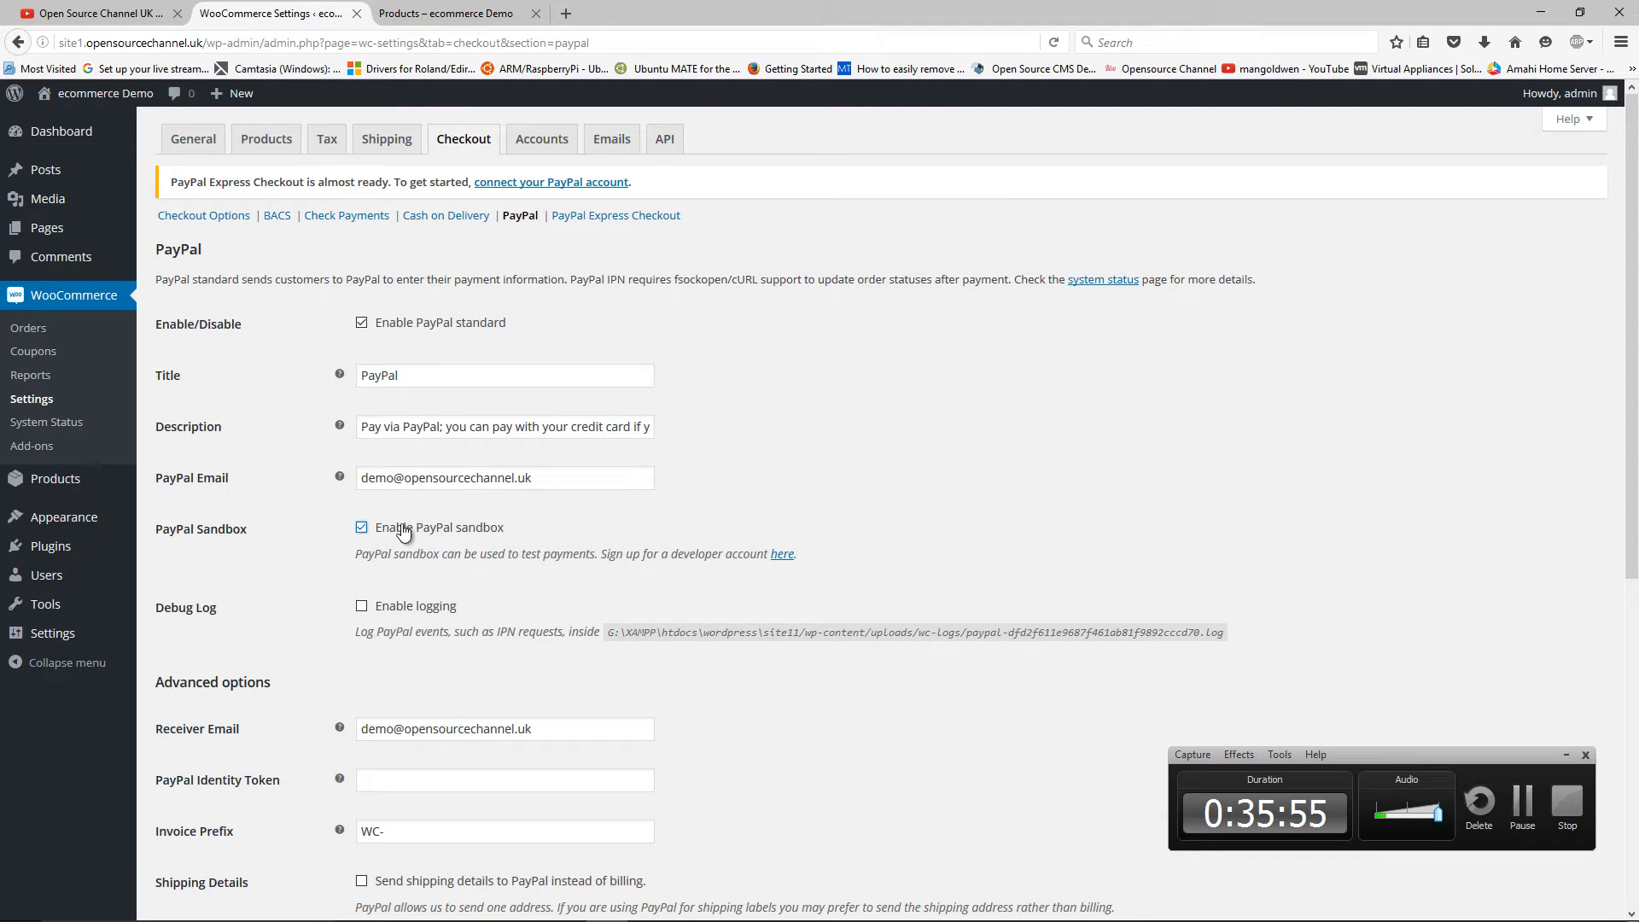
pyautogui.click(782, 554)
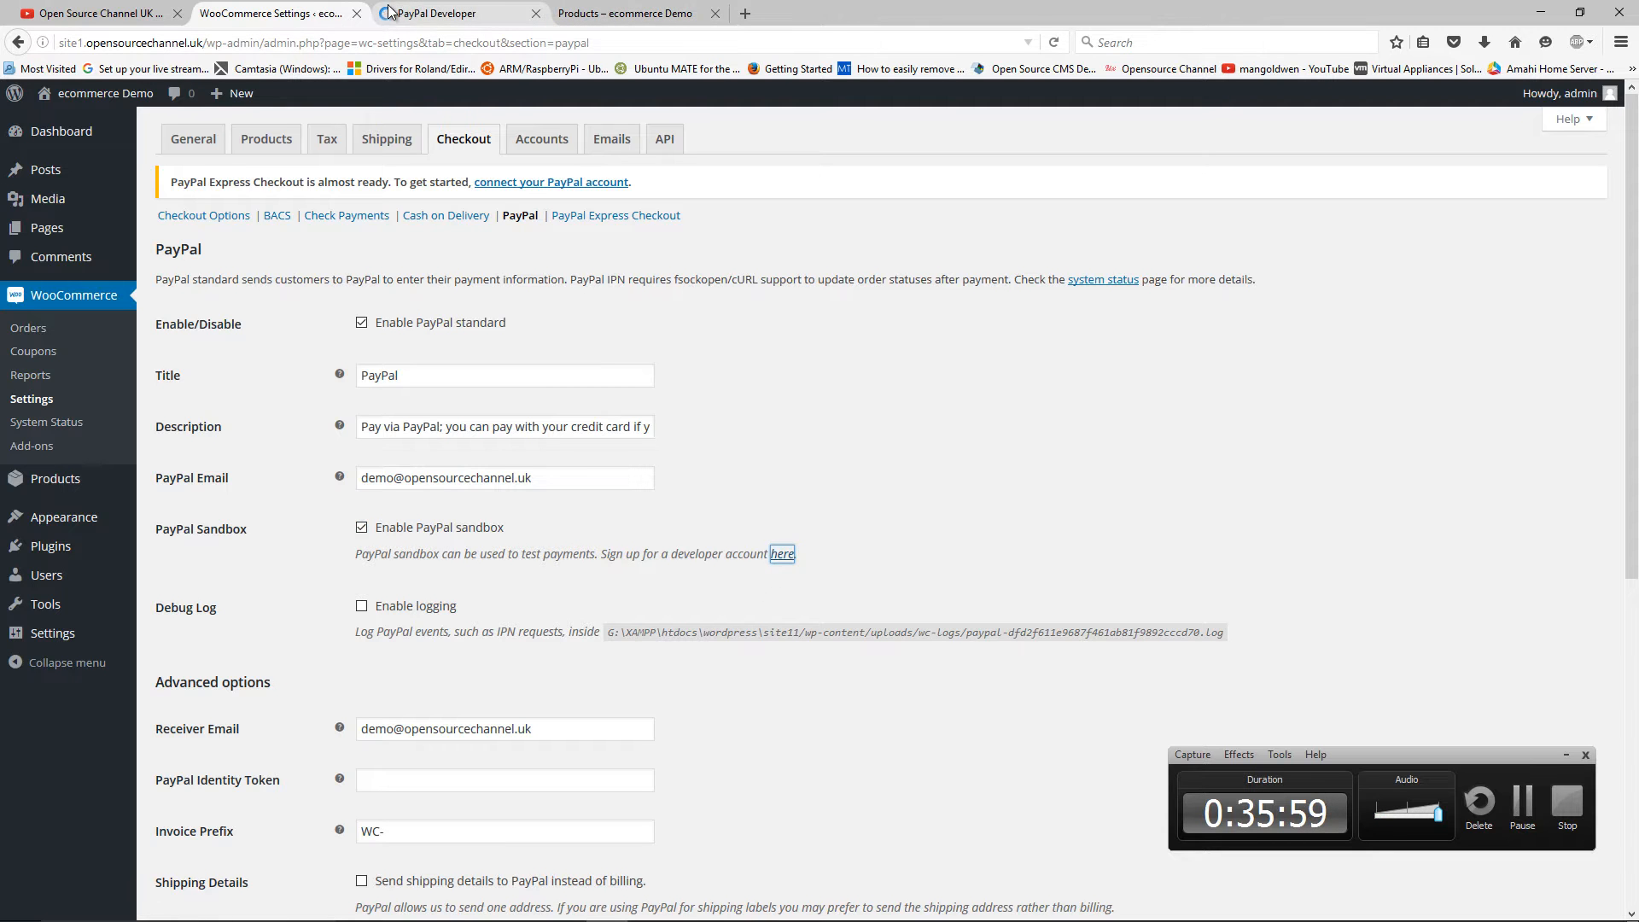
pyautogui.moveTo(388, 4); pyautogui.dragTo(782, 11)
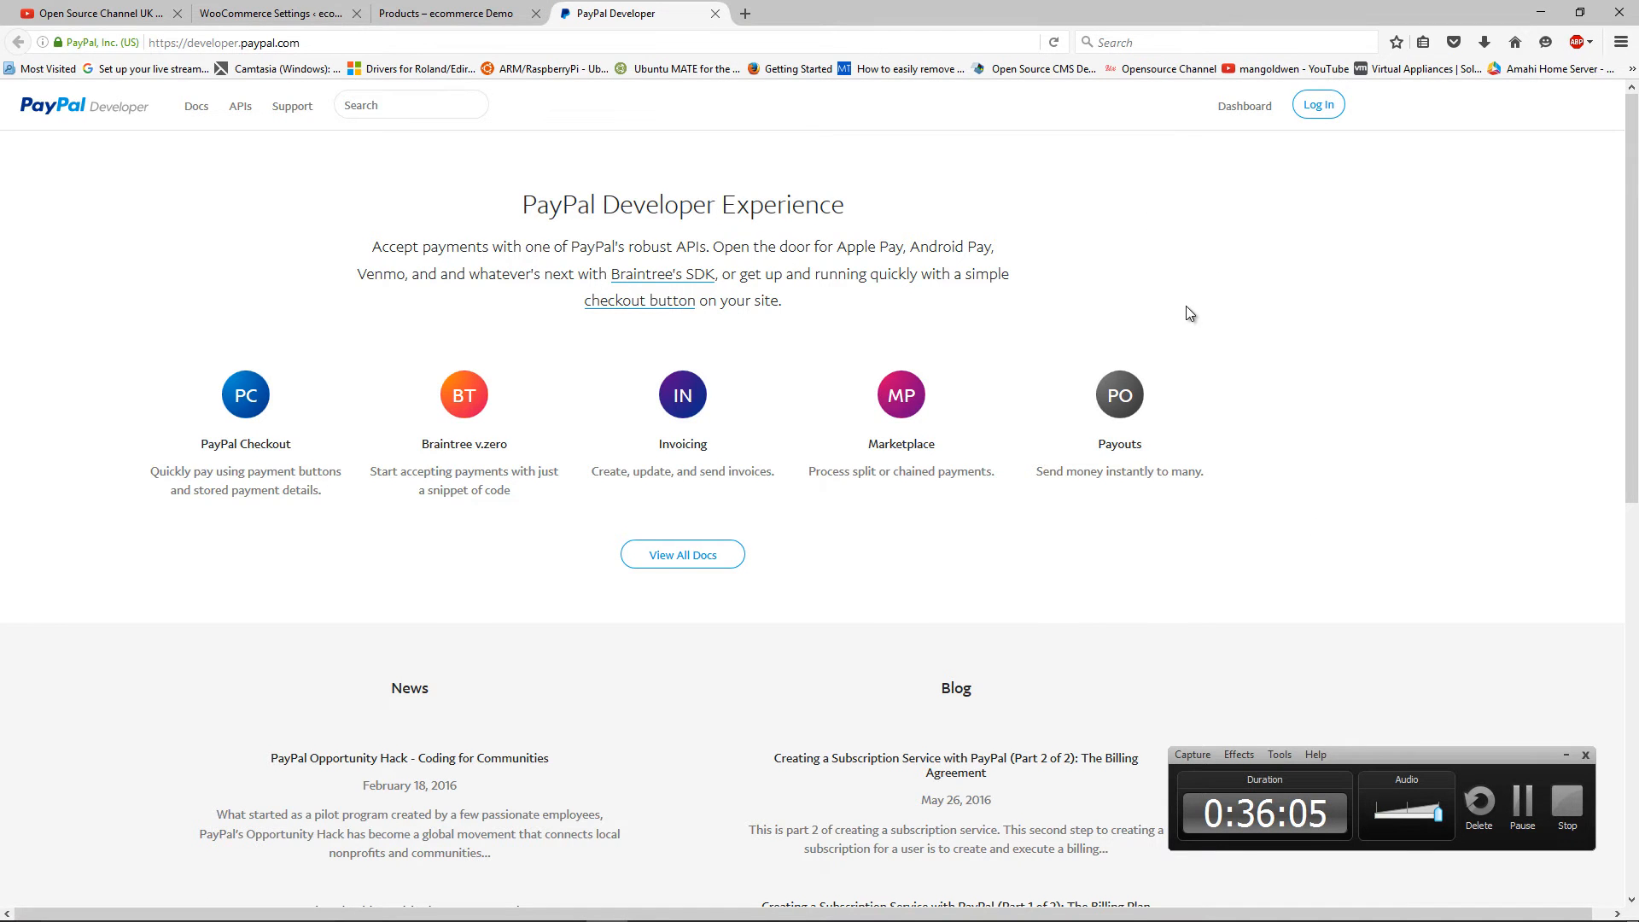
pyautogui.scroll(-4, 1187, 306)
pyautogui.scroll(-4, 1187, 306)
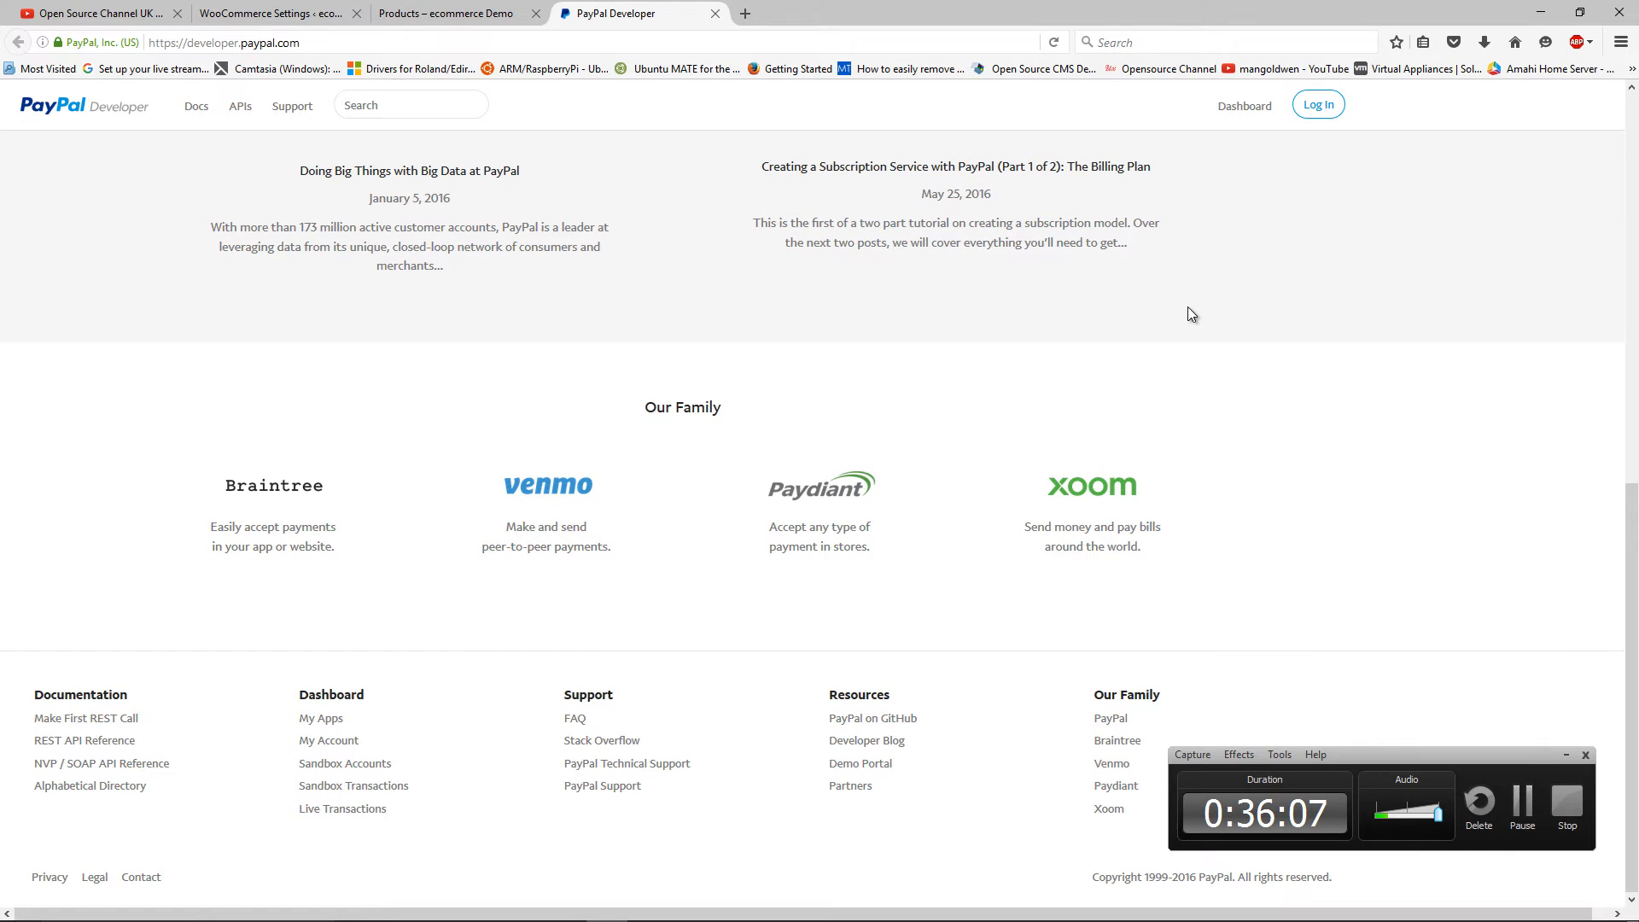
pyautogui.scroll(8, 1187, 307)
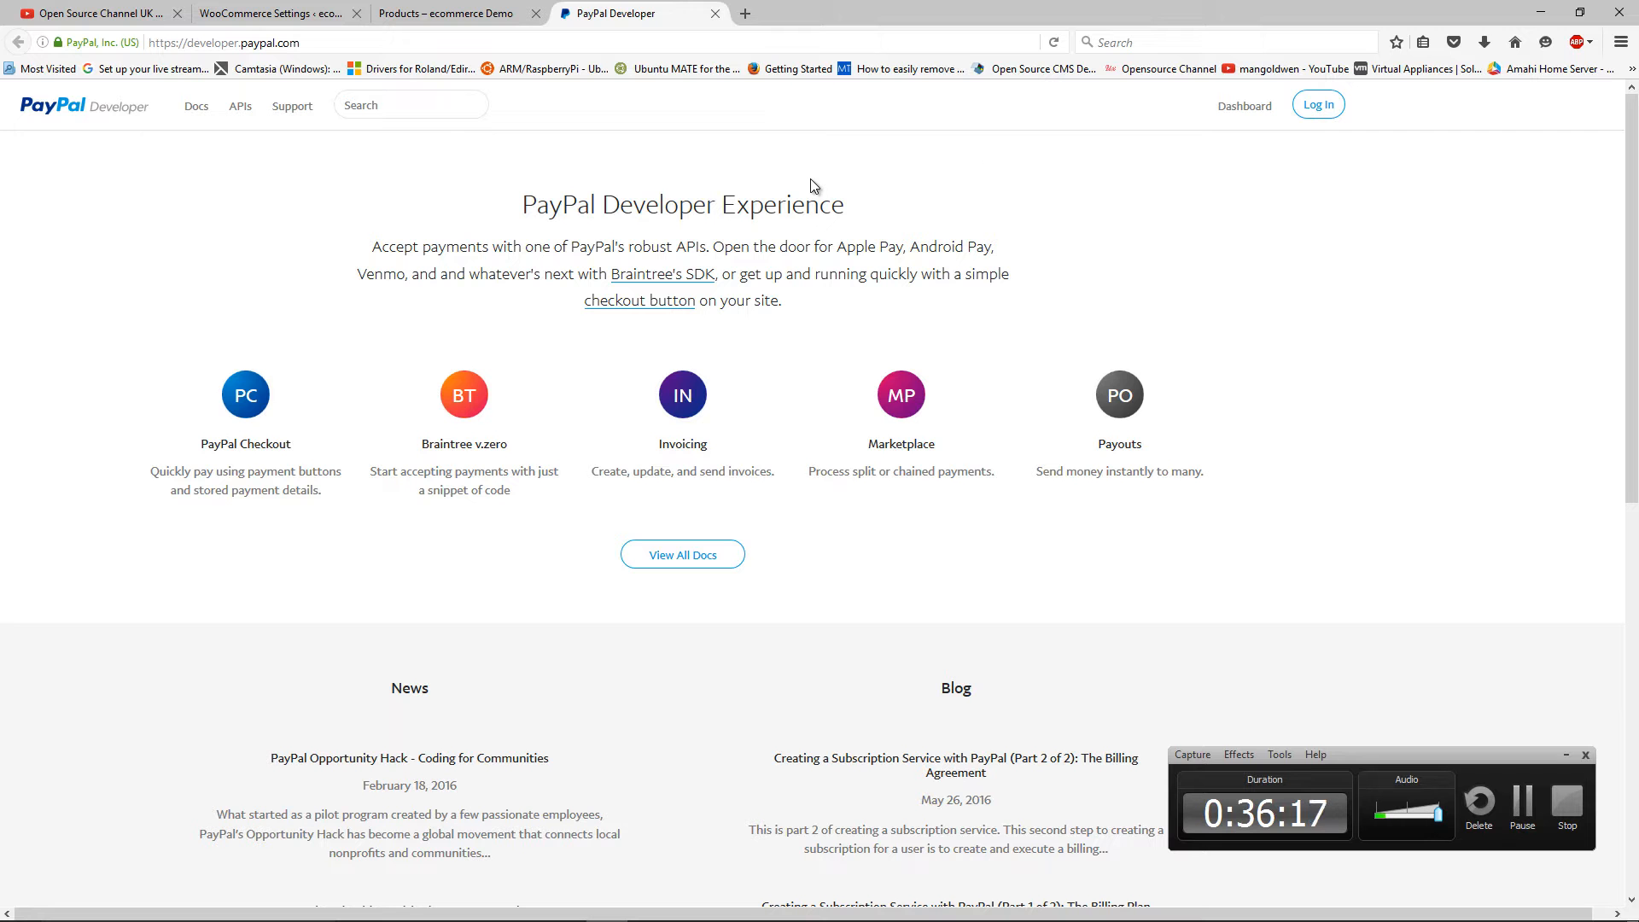
pyautogui.click(715, 14)
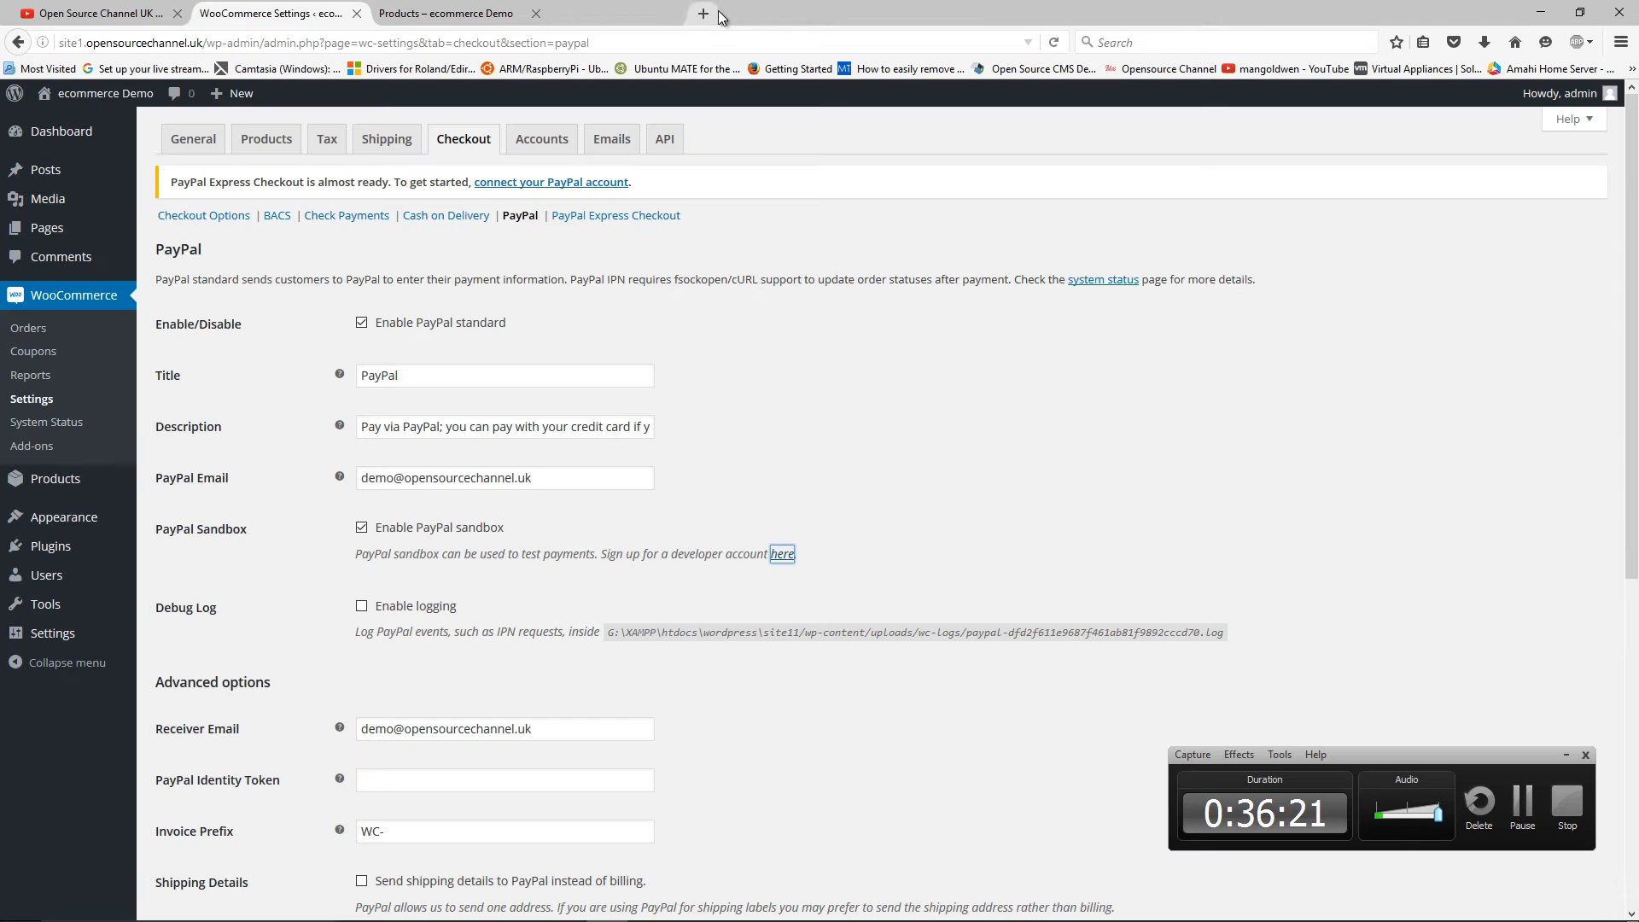
# Untick the PayPal sandbox option in the PayPal Standard settings.
pyautogui.scroll(-3, 746, 459)
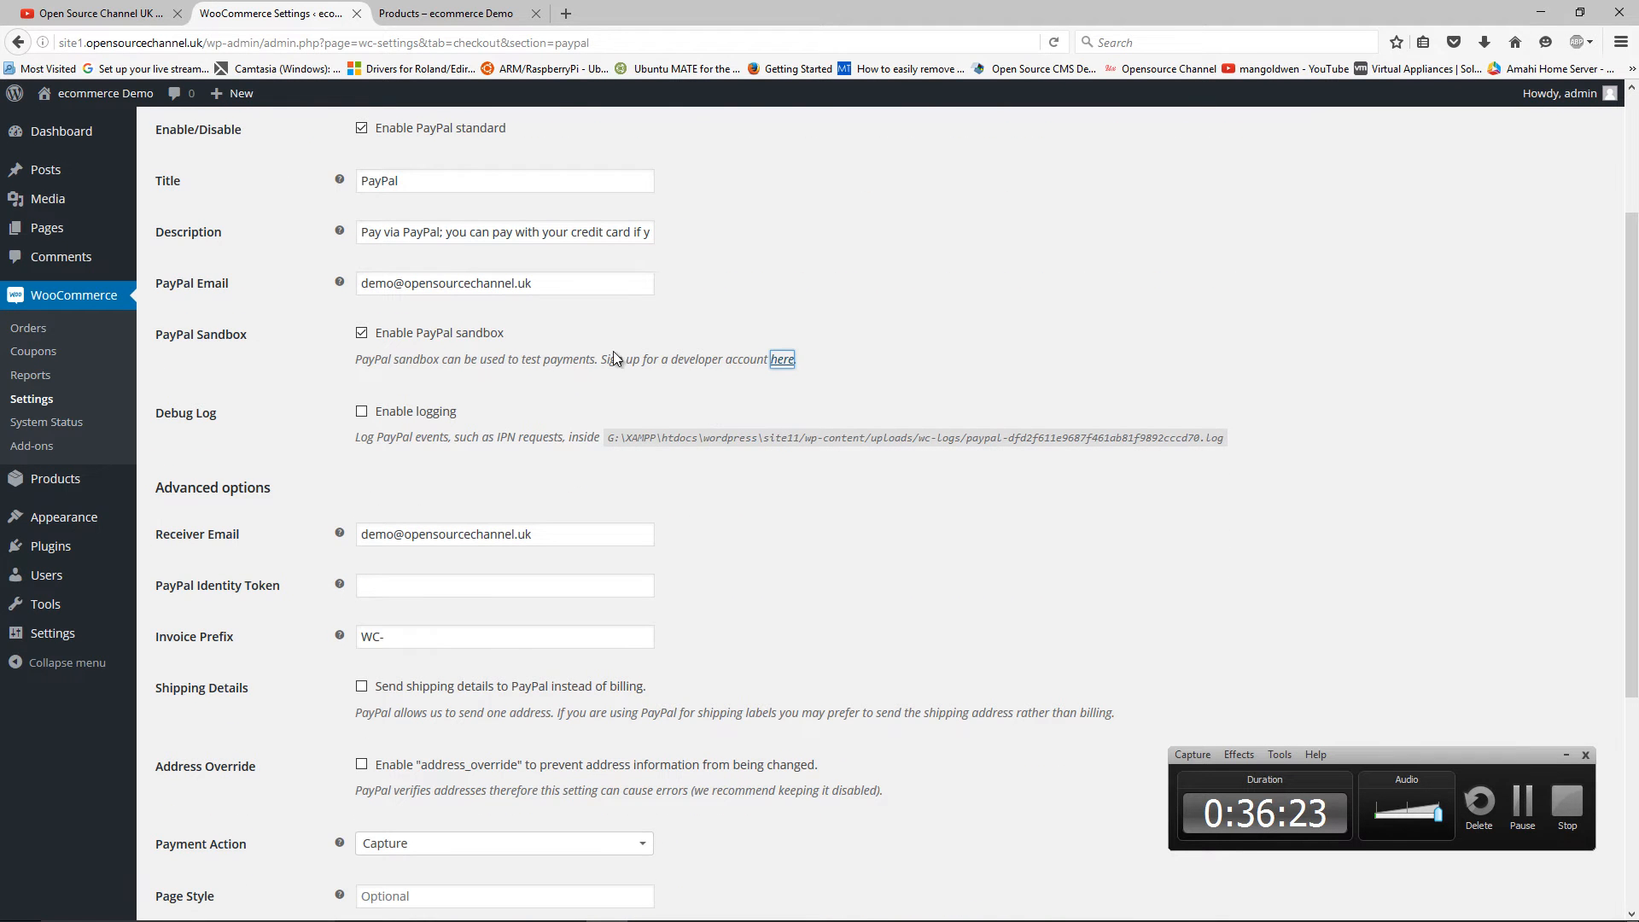
pyautogui.click(470, 333)
pyautogui.scroll(3, 793, 438)
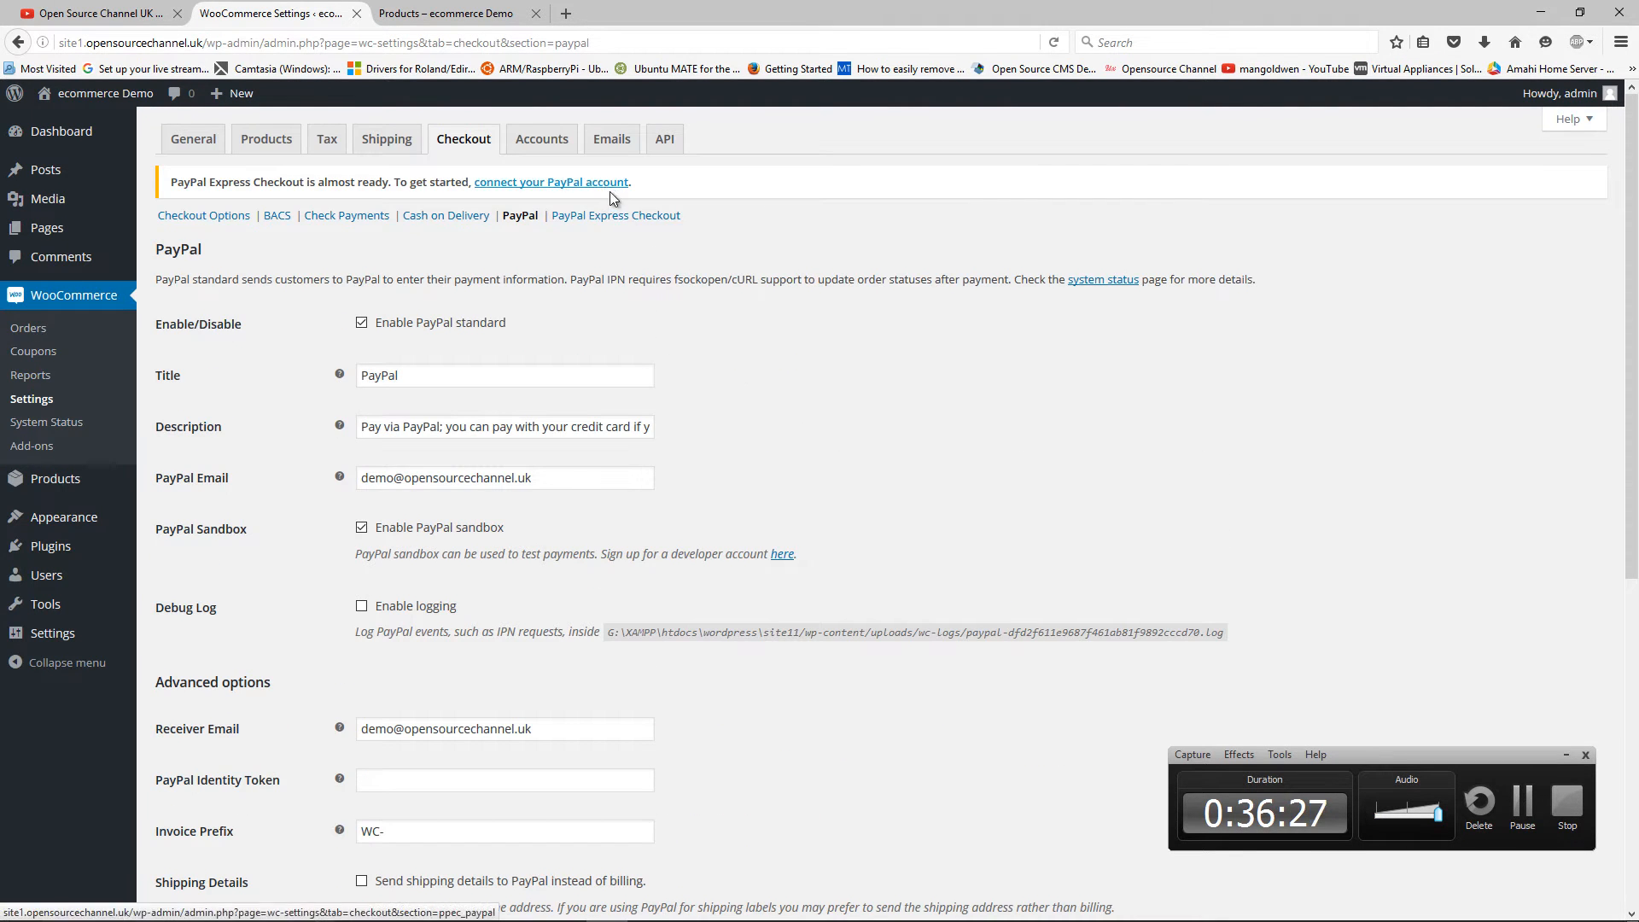
# Save the PayPal Express Checkout settings, then return to the PayPal Standard settings.
pyautogui.click(615, 224)
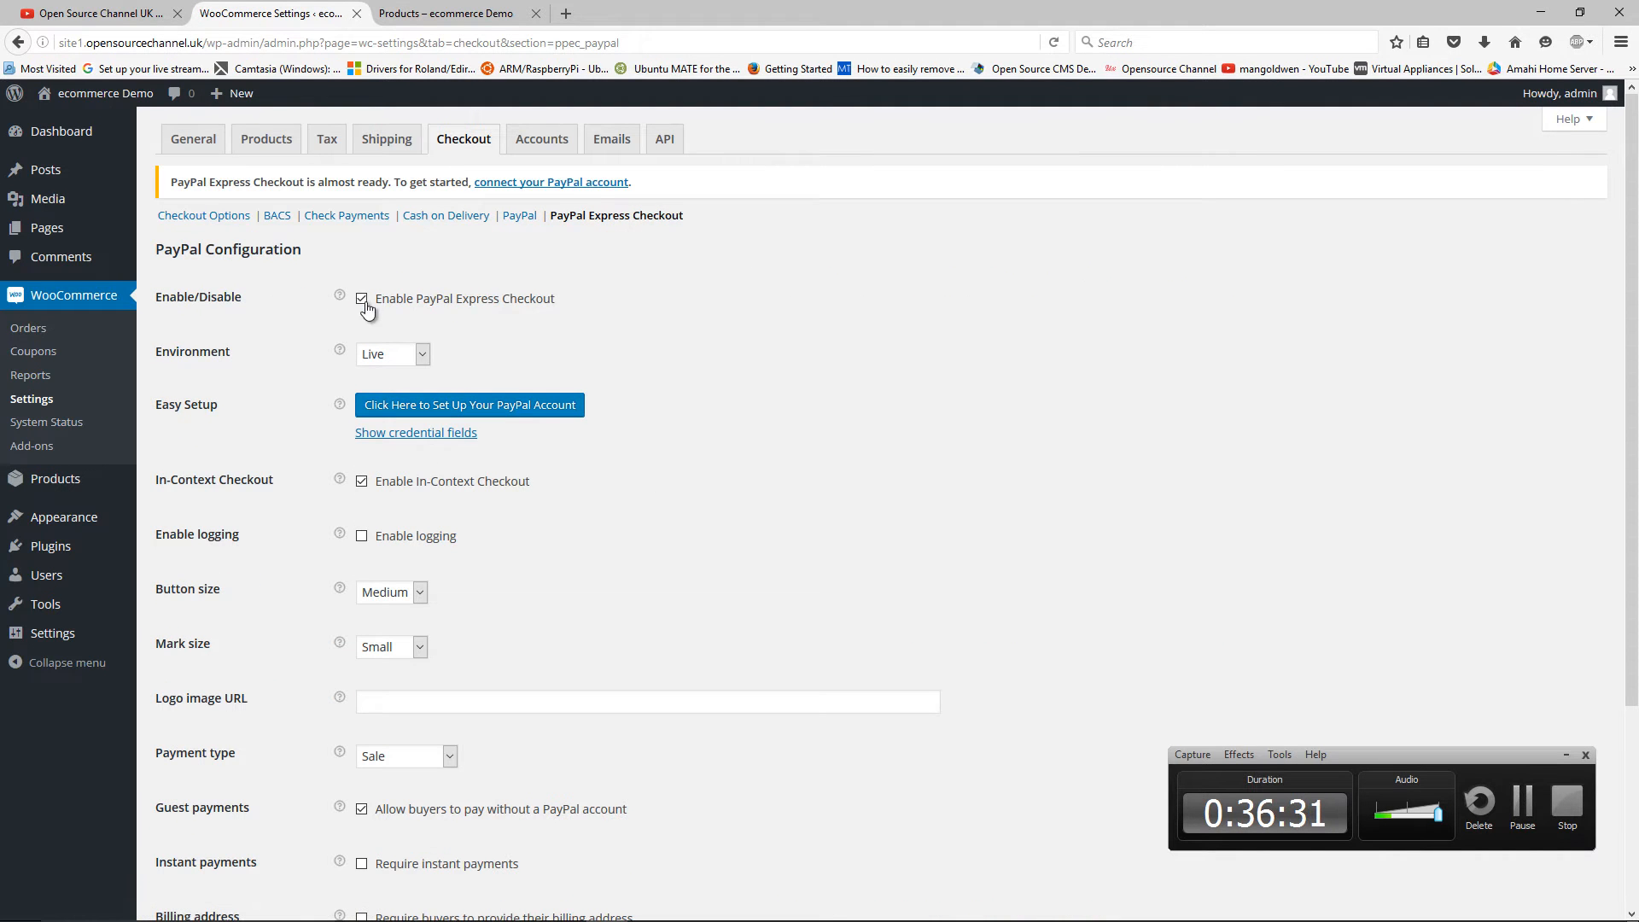
pyautogui.scroll(-4, 708, 376)
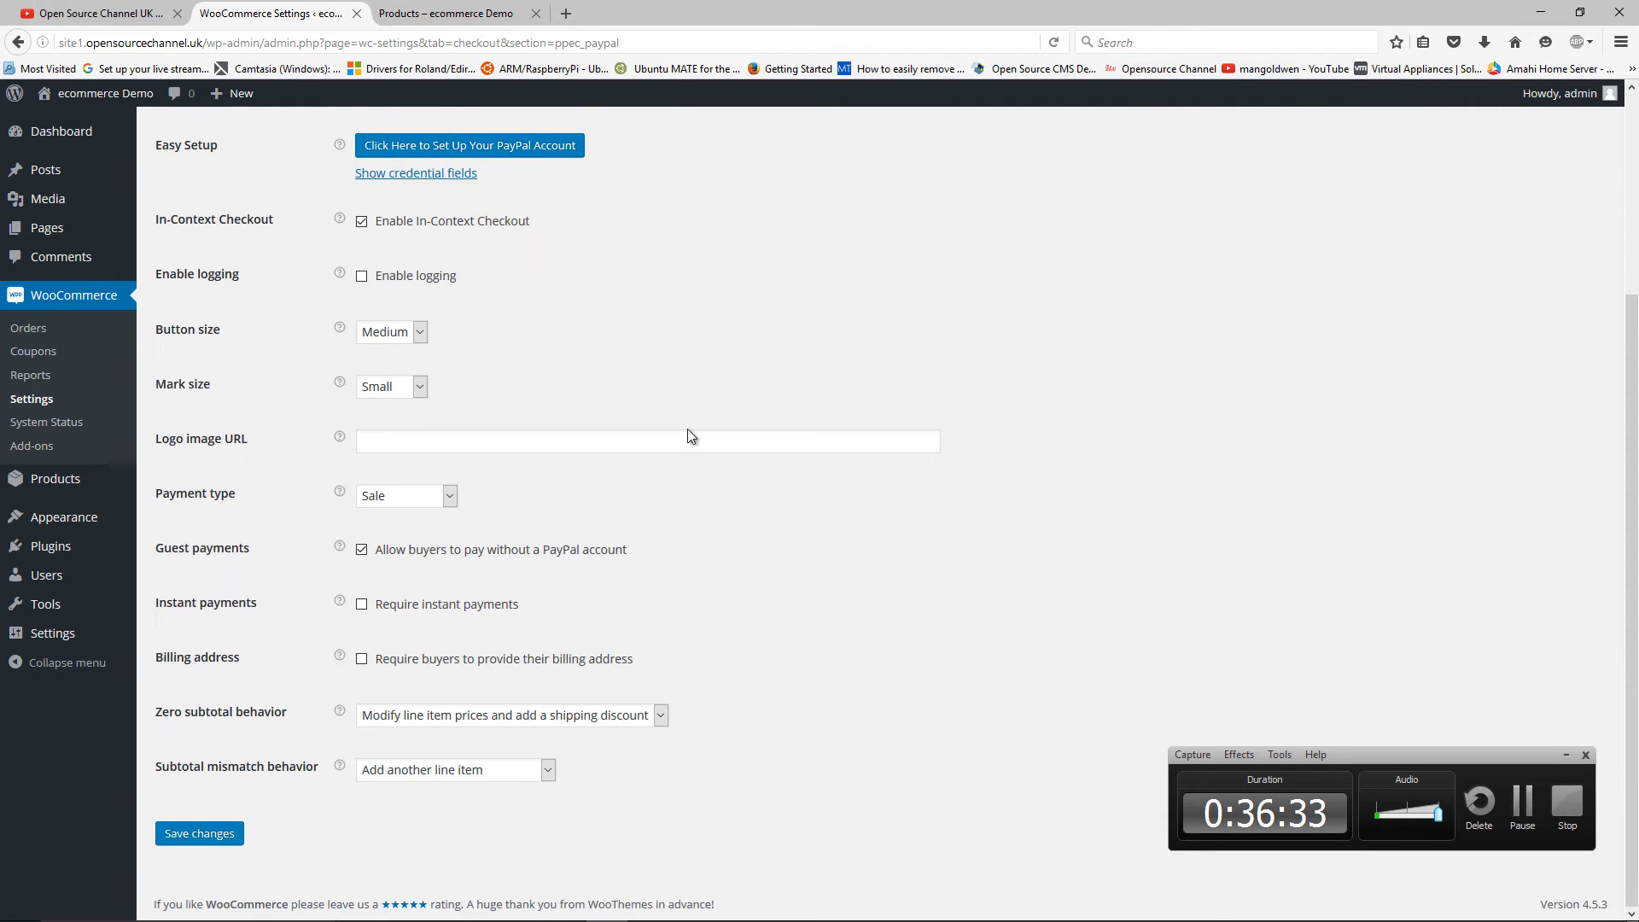
pyautogui.click(213, 831)
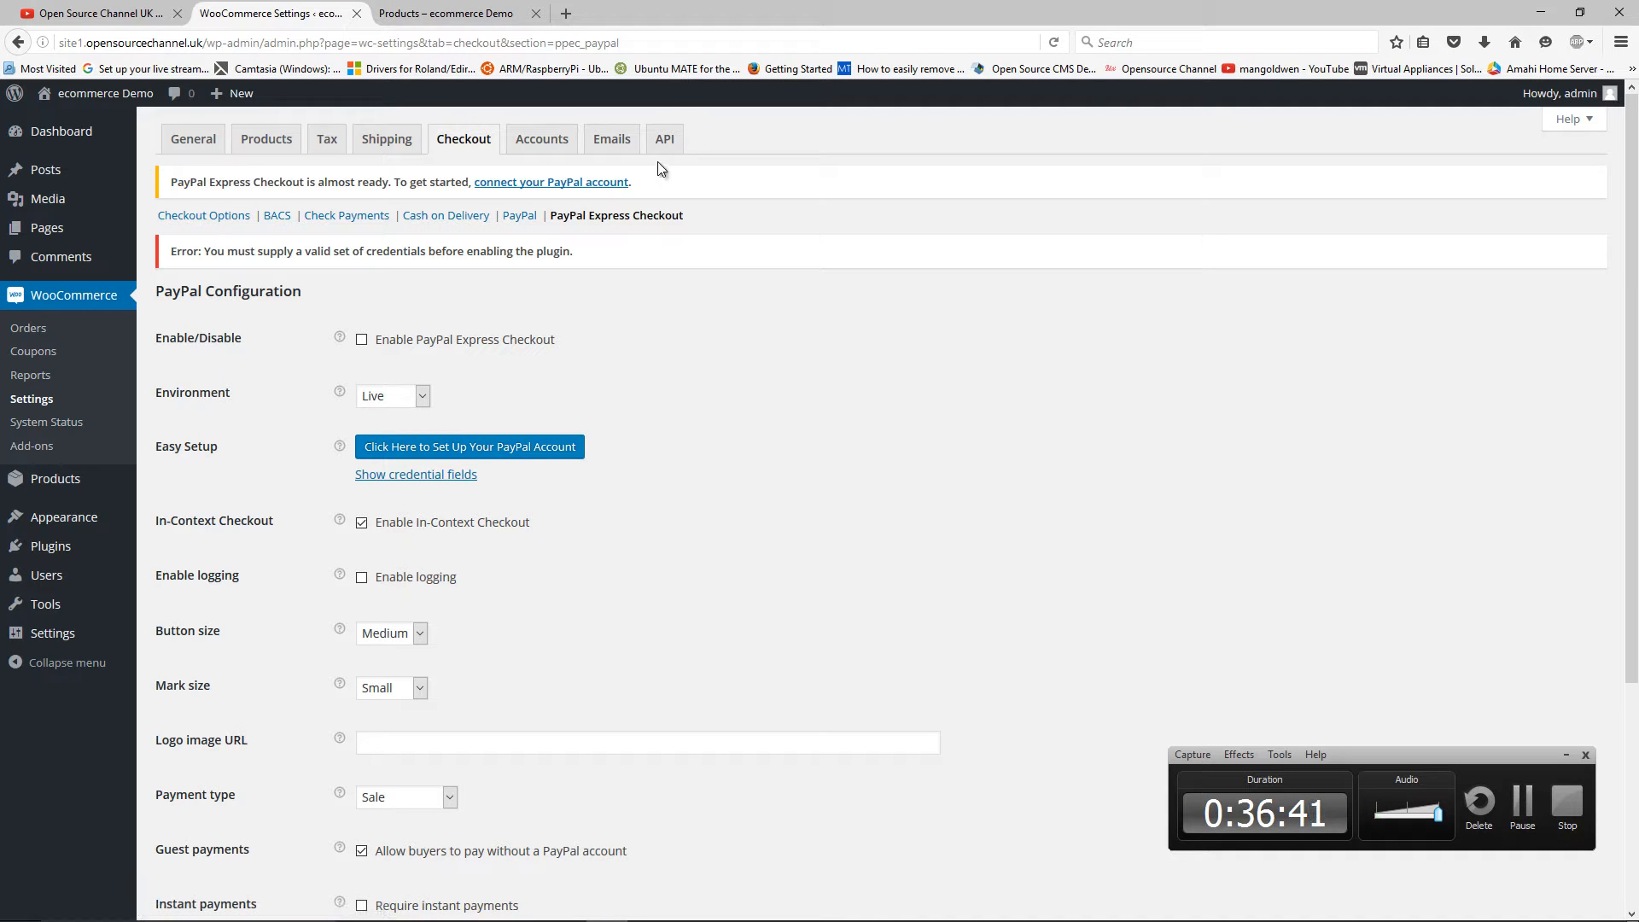
pyautogui.click(519, 215)
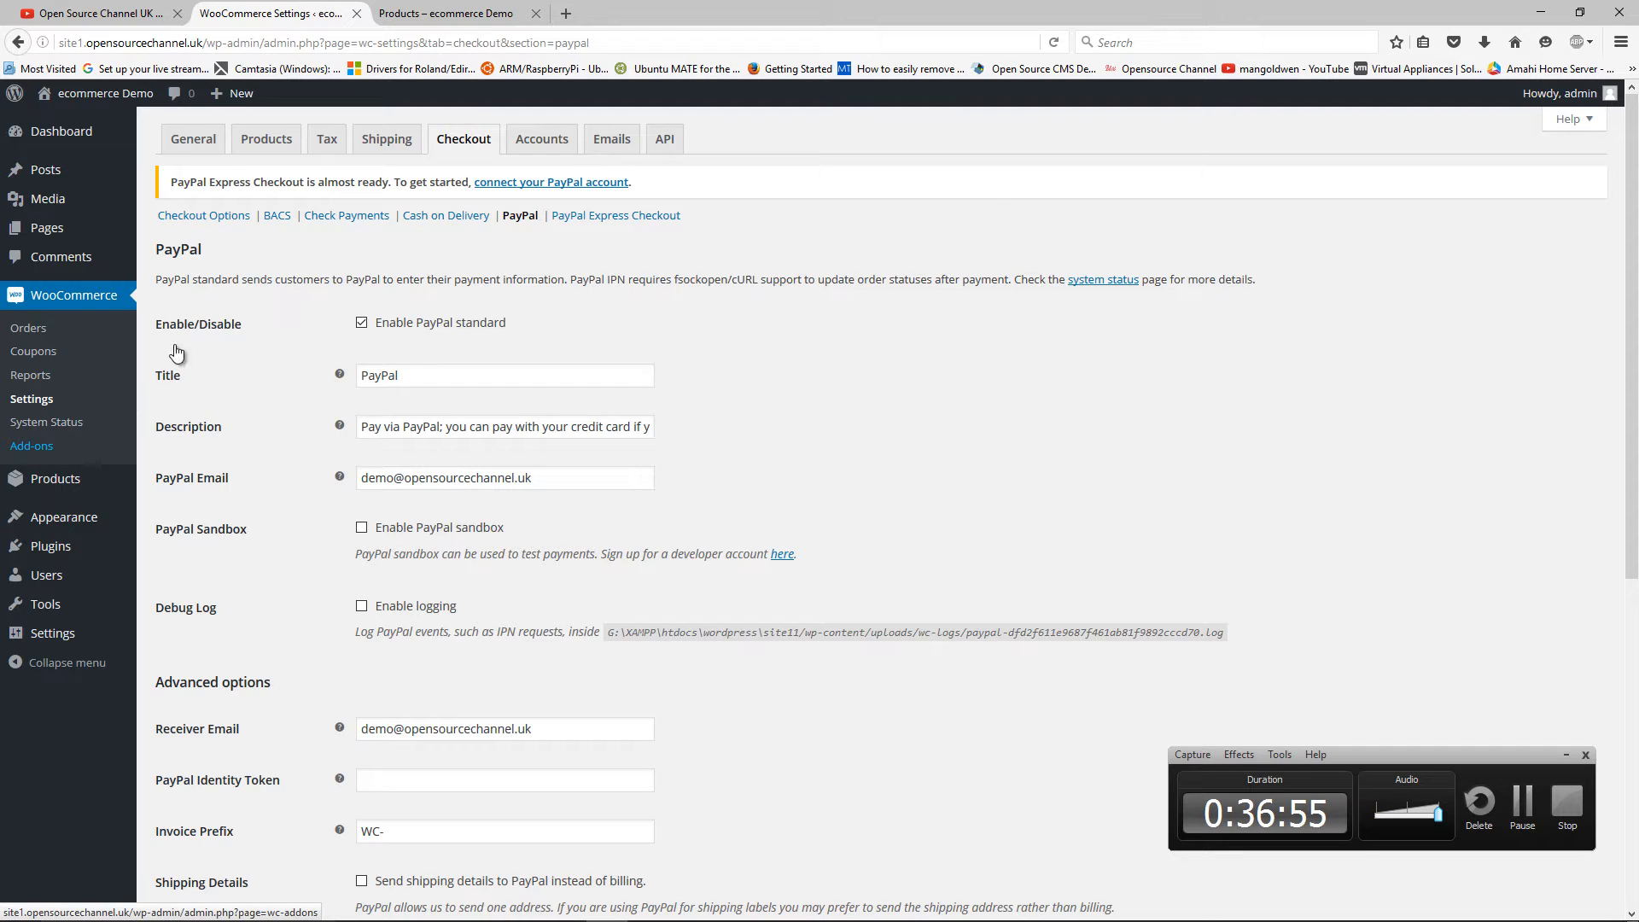
# From the General settings, open the WooCommerce Add-ons catalogue filtered to Free add-ons.
pyautogui.click(210, 149)
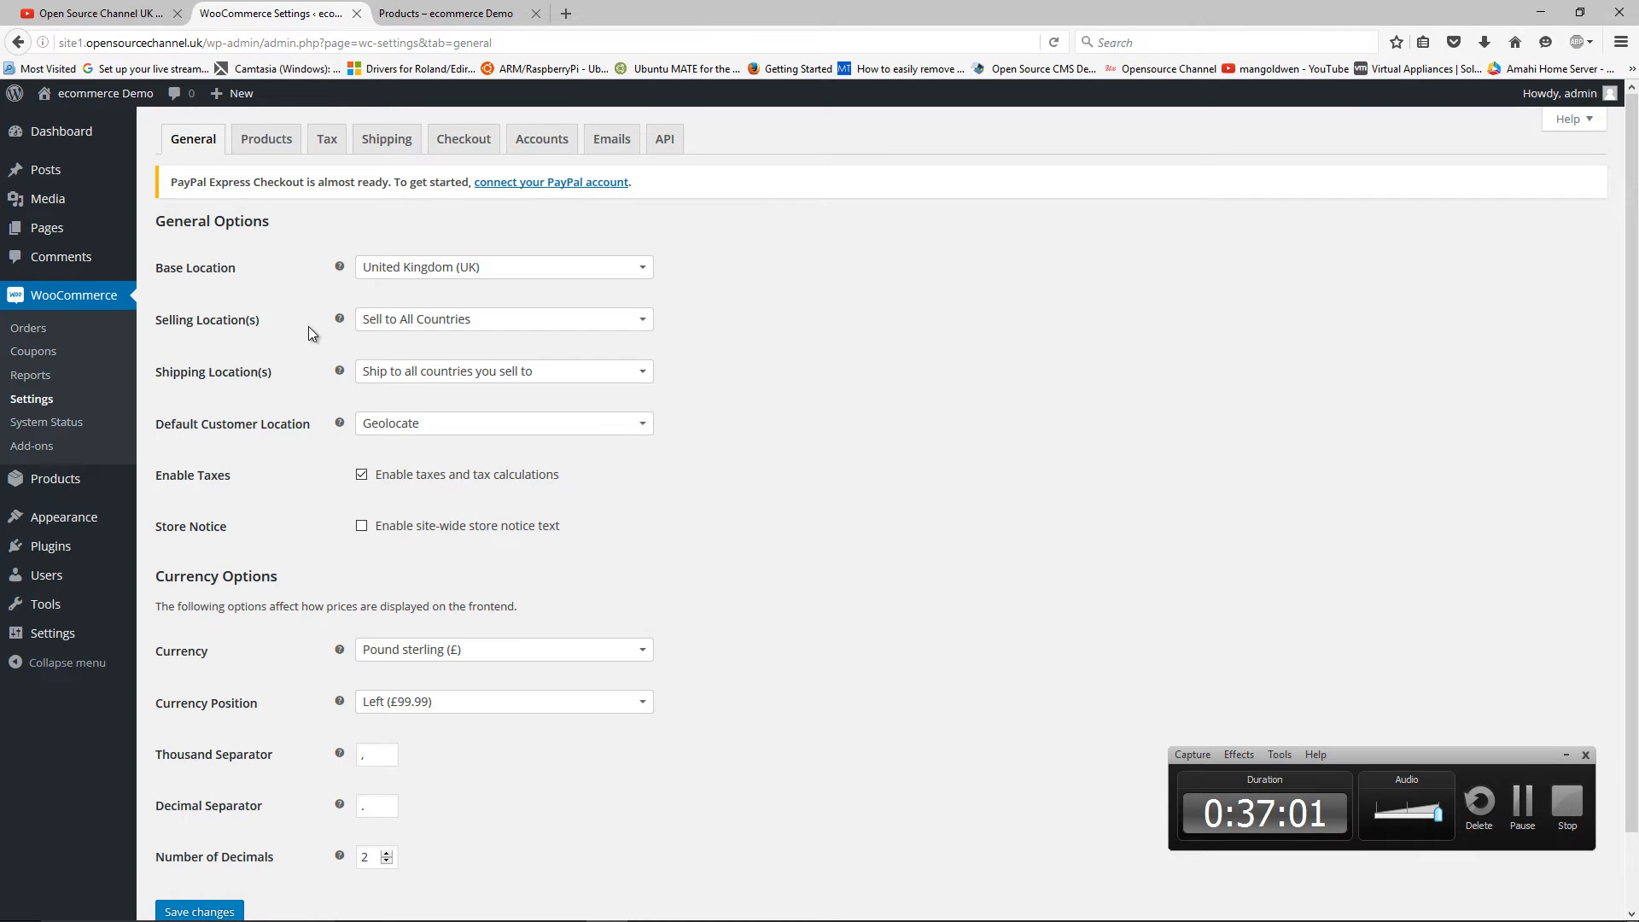
pyautogui.scroll(-2, 309, 327)
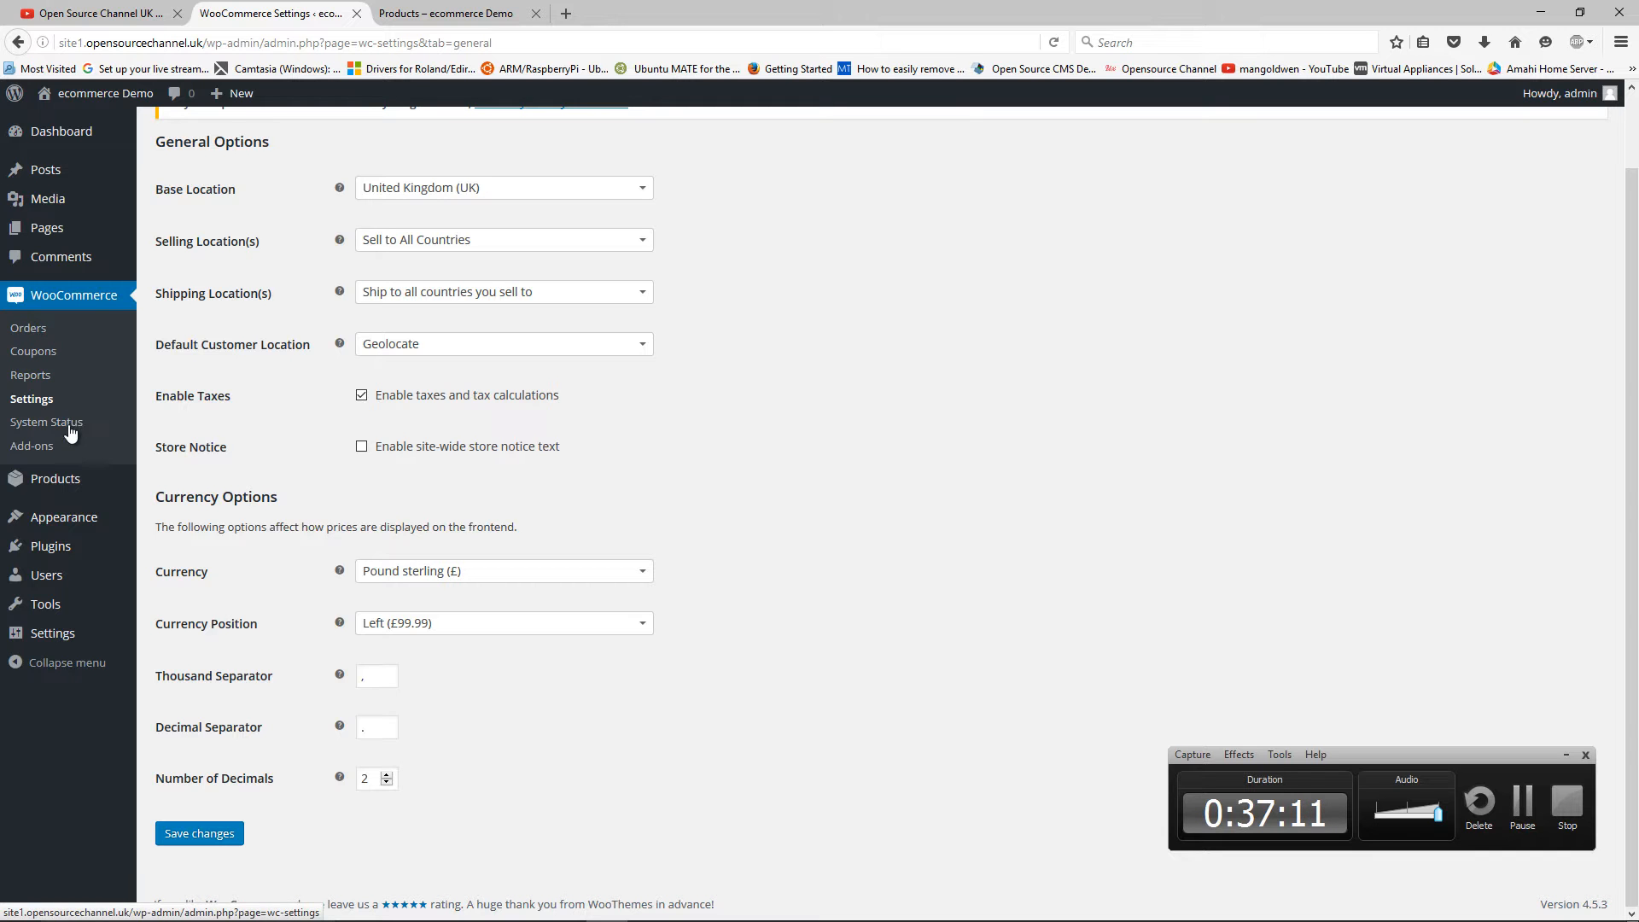
pyautogui.click(24, 451)
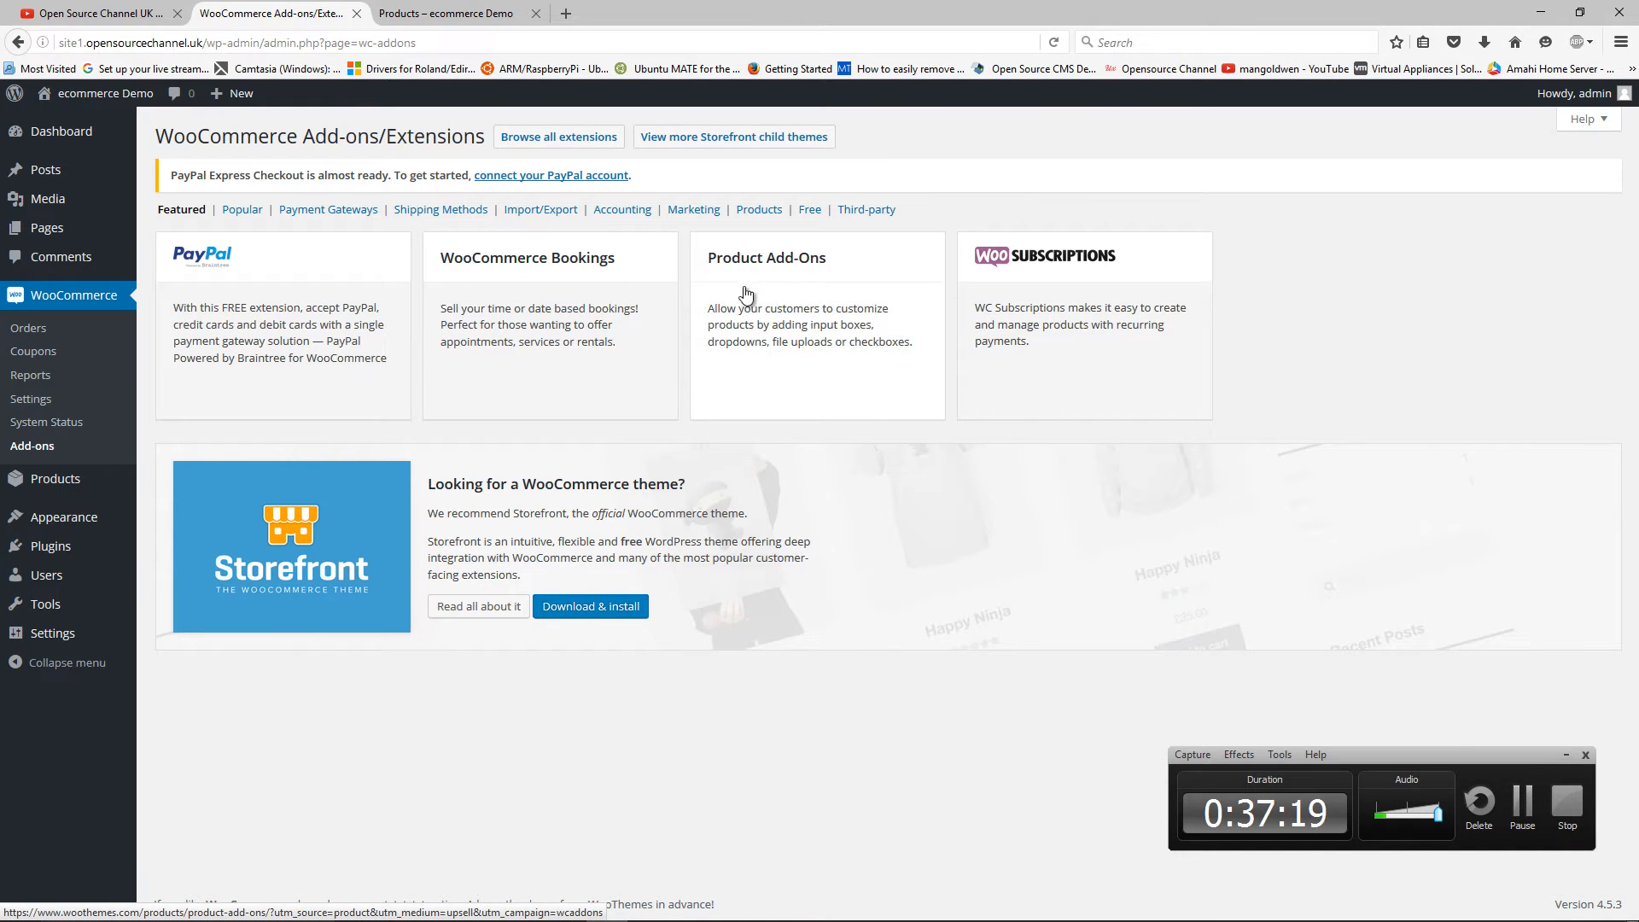
pyautogui.click(808, 210)
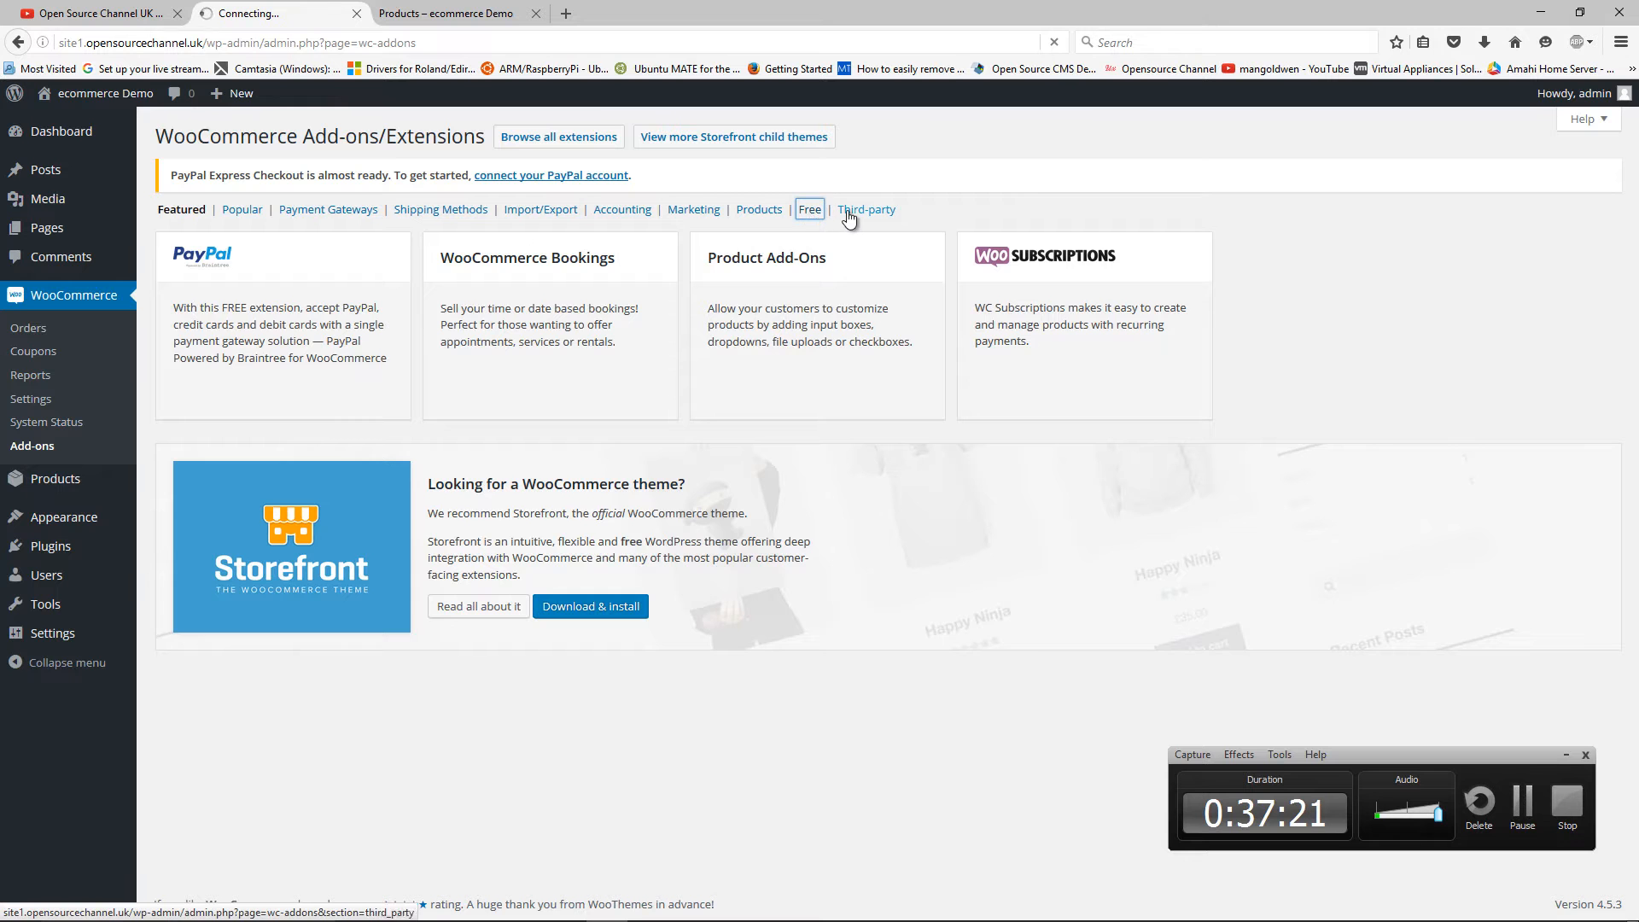
pyautogui.scroll(-6, 871, 368)
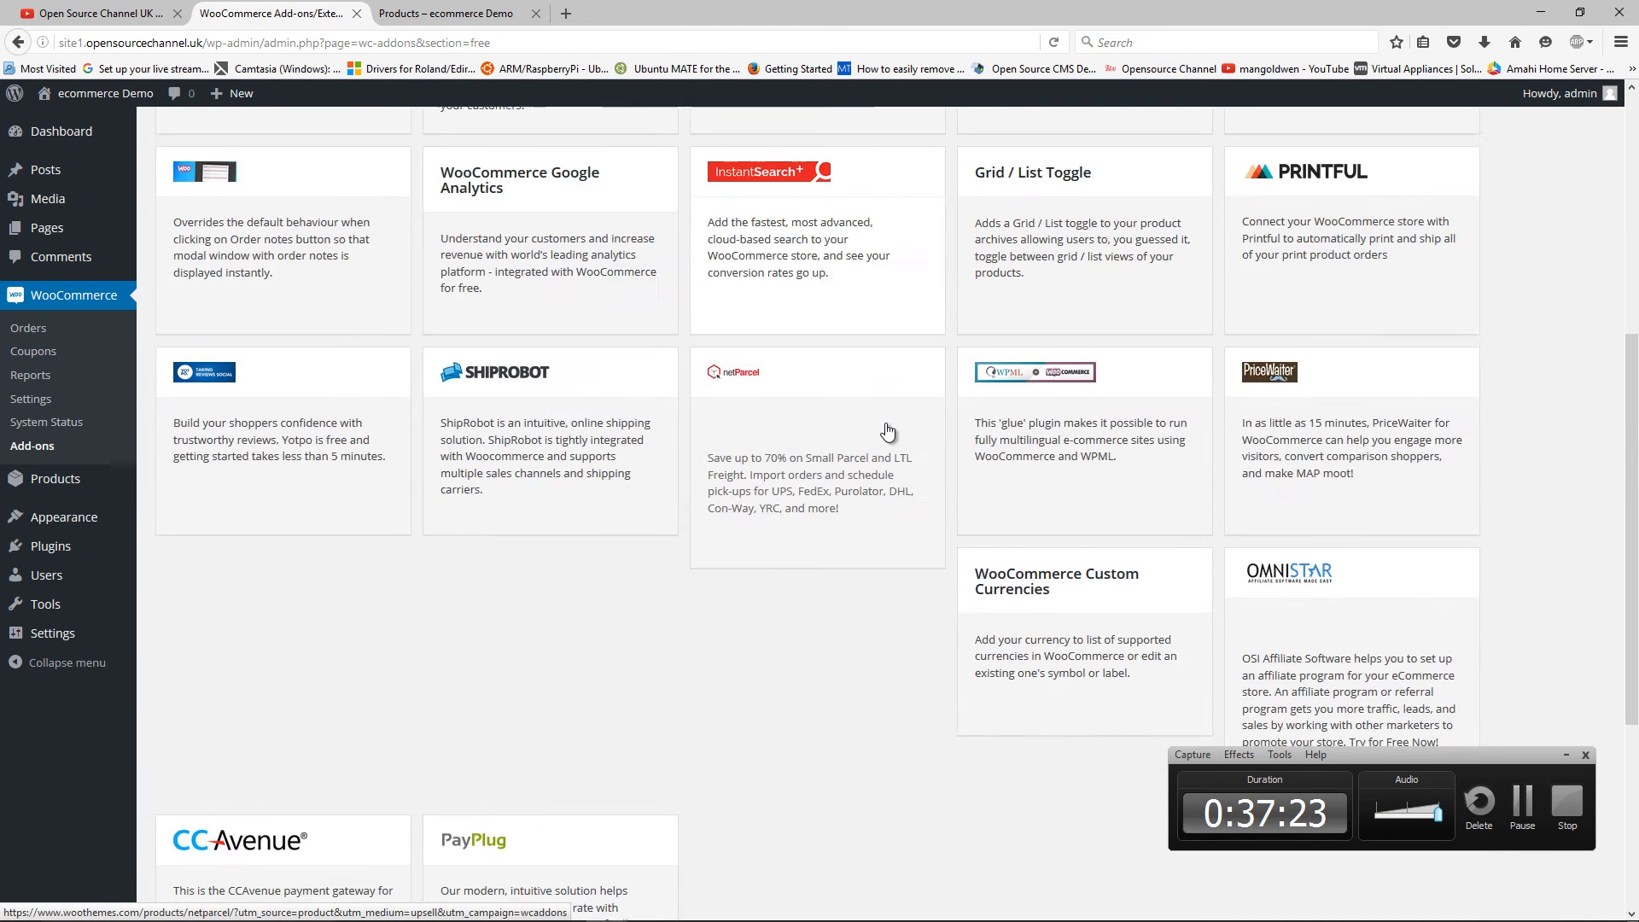
pyautogui.scroll(6, 885, 432)
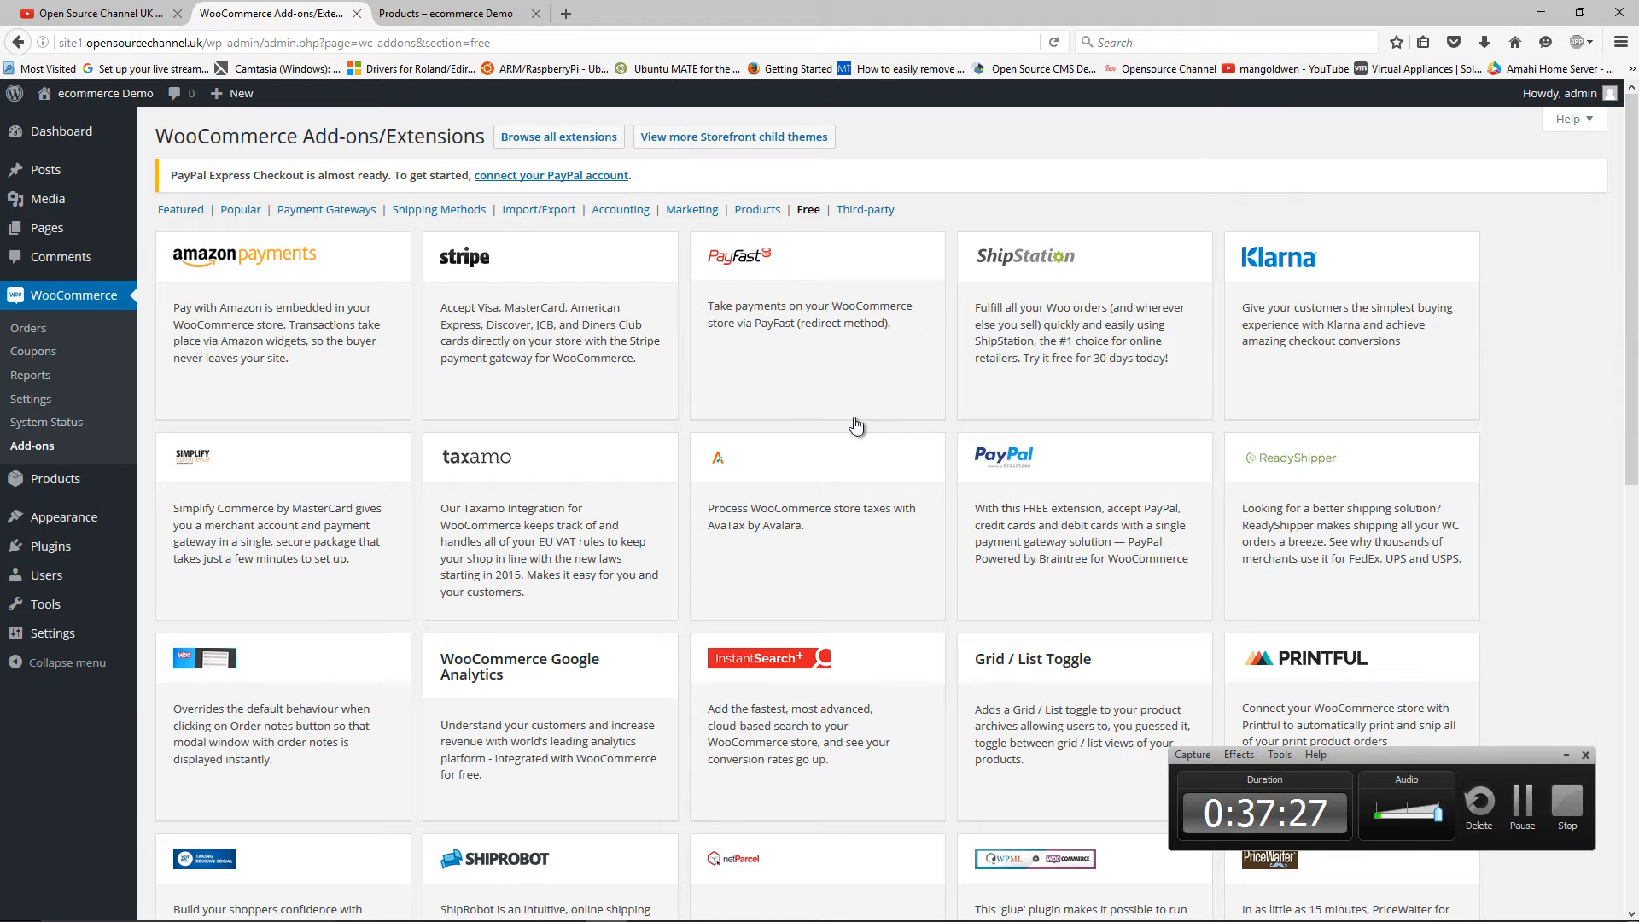
# Browse the Payment Gateways add-ons, then bring up the store's Products list.
pyautogui.click(360, 222)
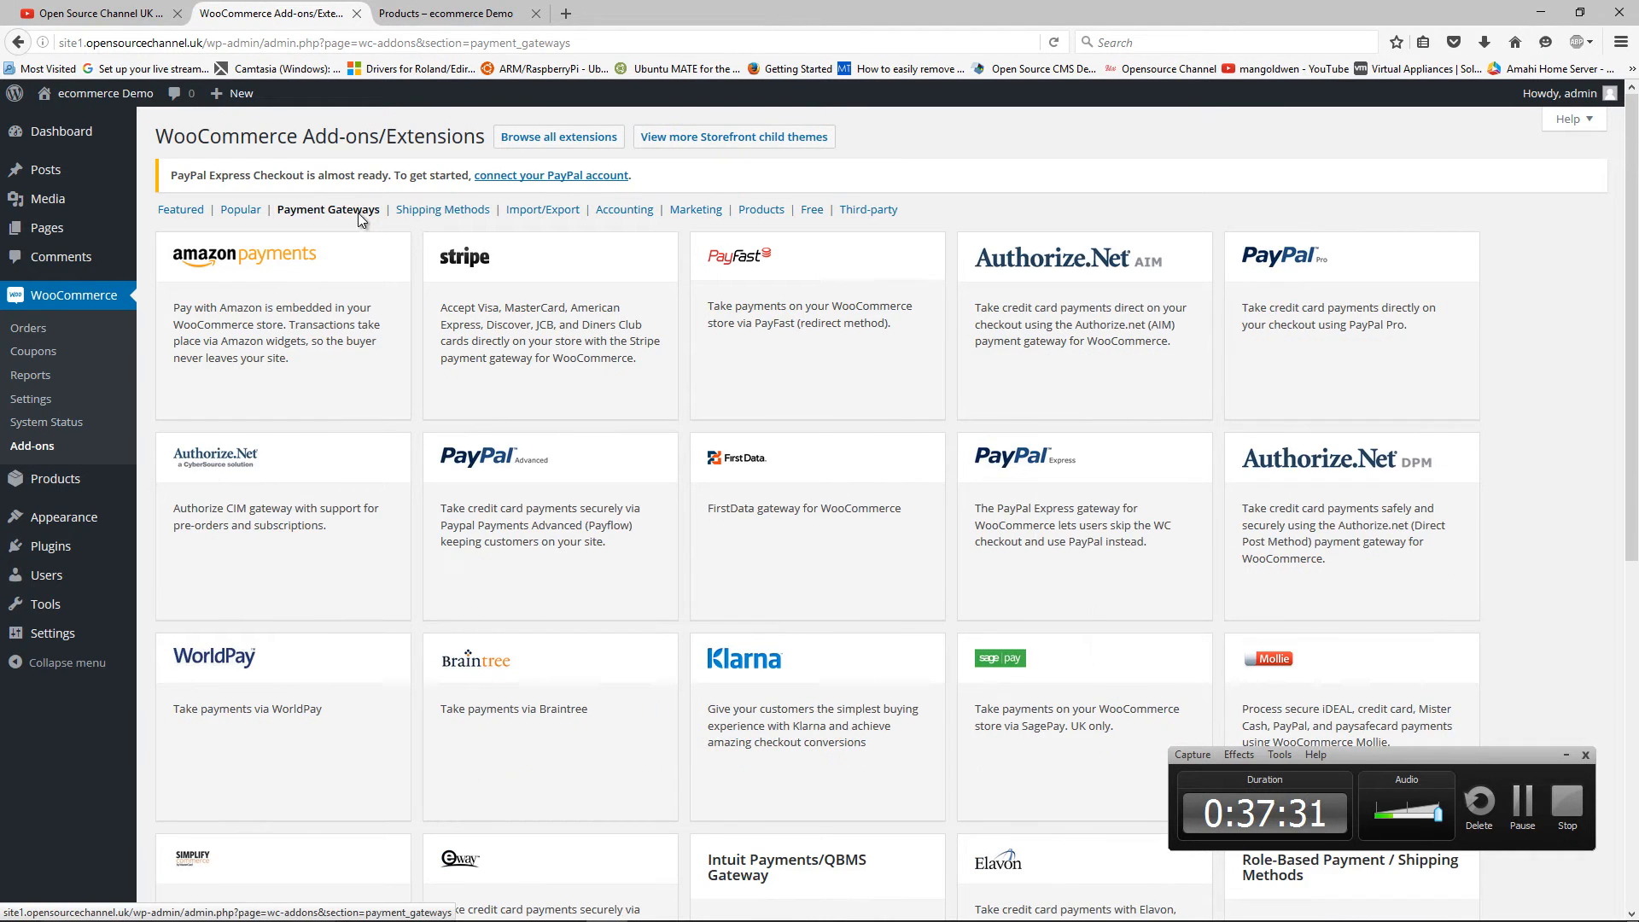
pyautogui.scroll(-7, 819, 406)
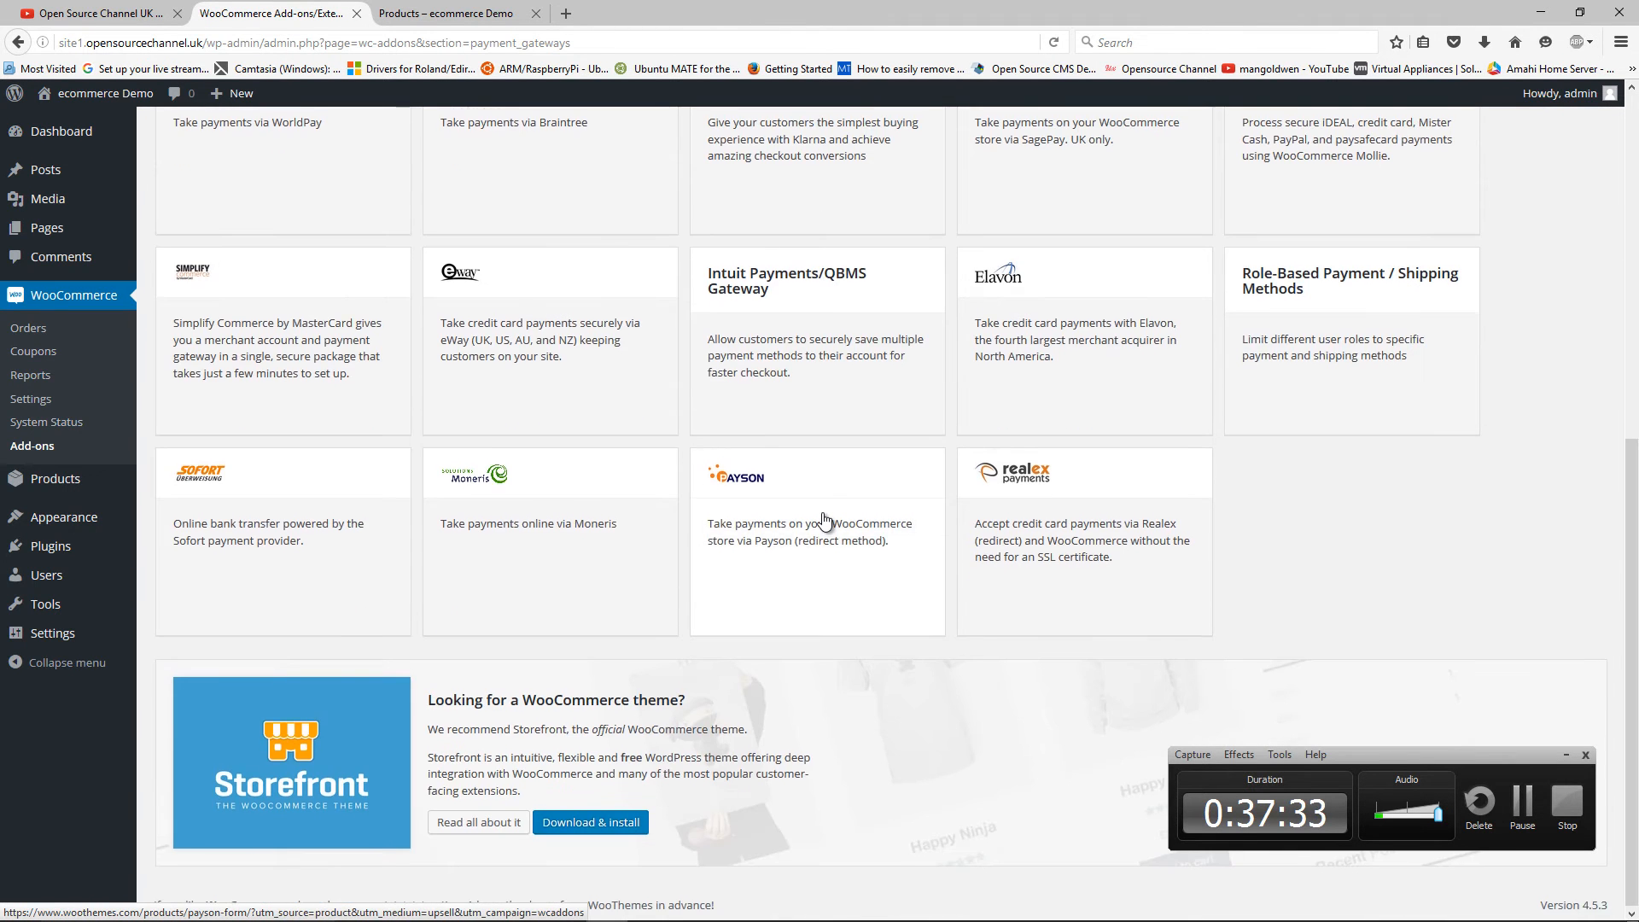
pyautogui.scroll(4, 823, 522)
pyautogui.scroll(3, 823, 521)
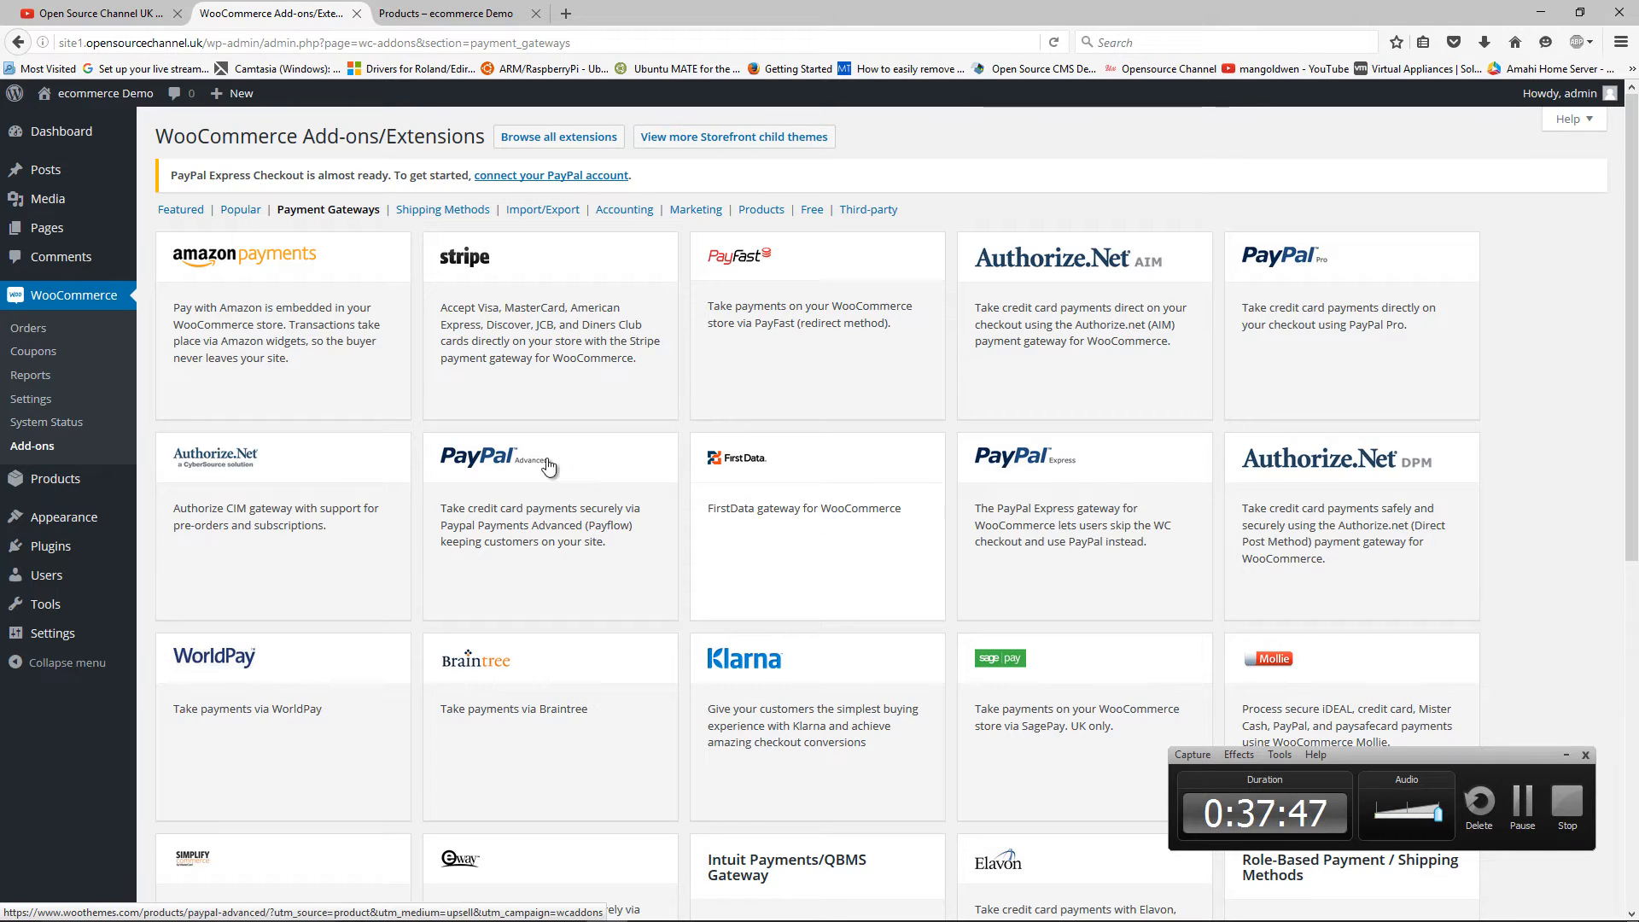
pyautogui.click(54, 489)
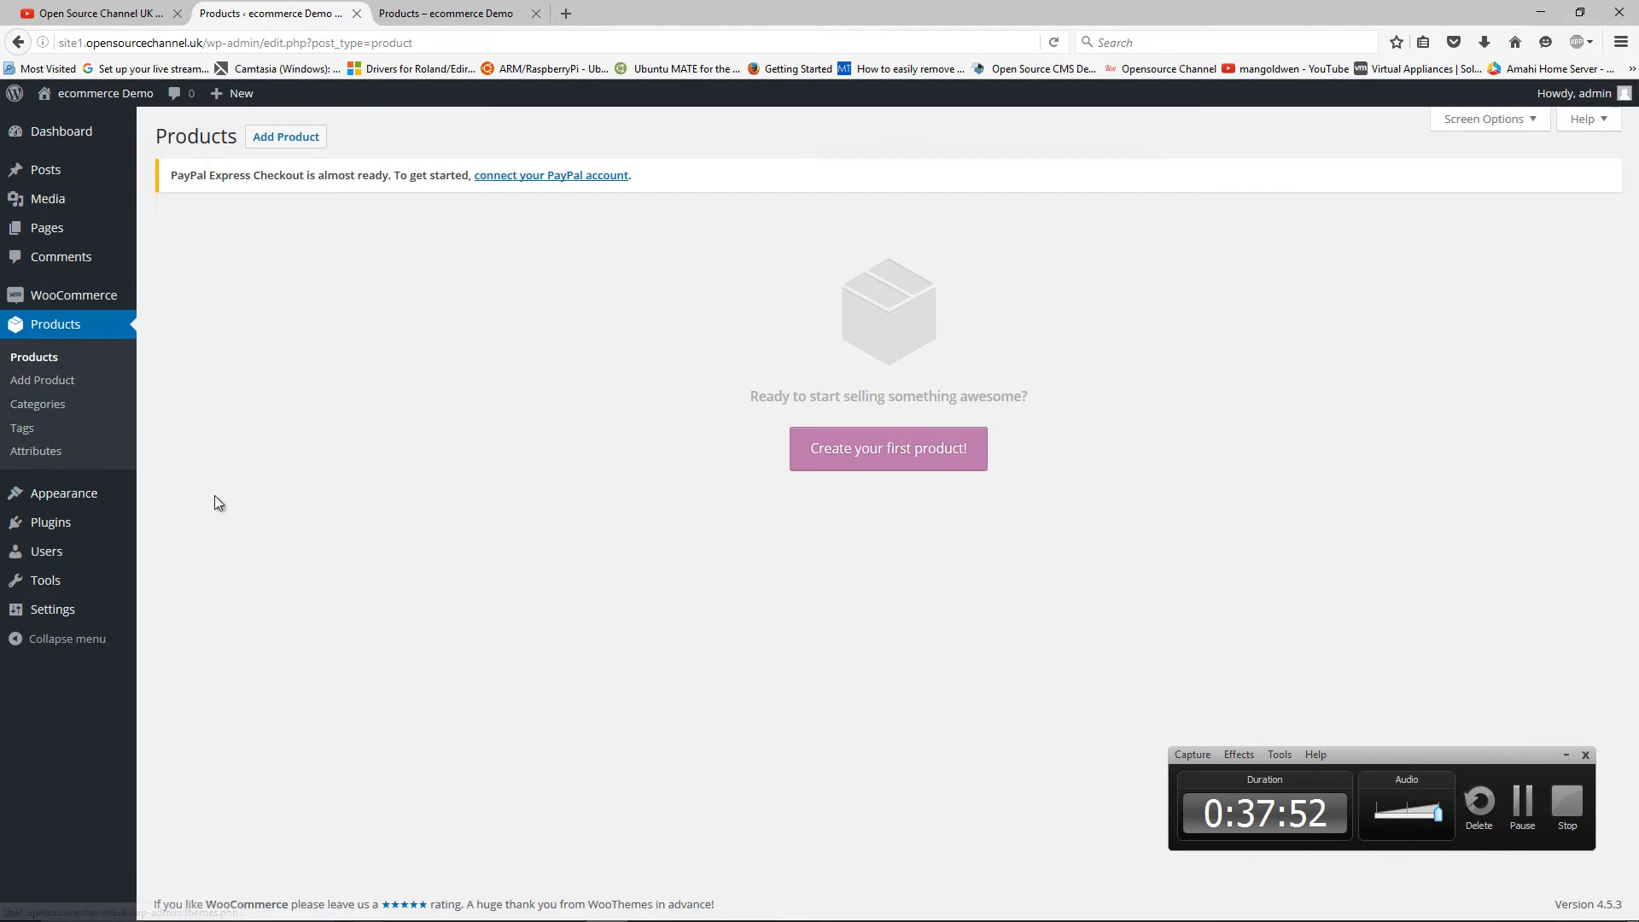
# Create the first product, dismissing every tour tip from product name through publish.
pyautogui.click(921, 466)
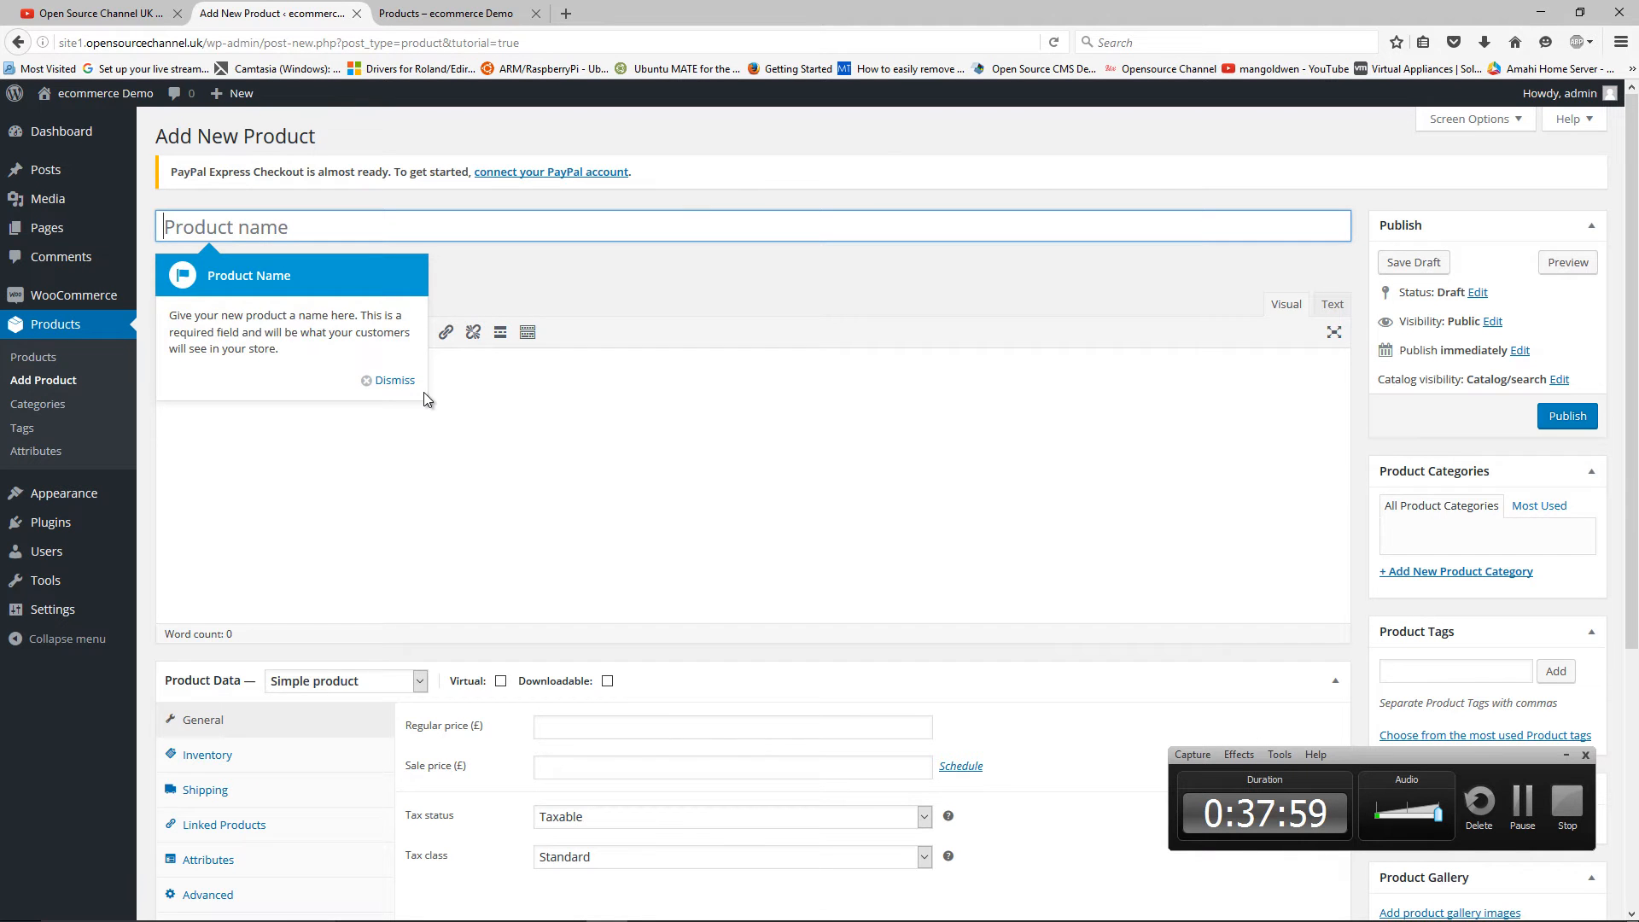
pyautogui.click(383, 381)
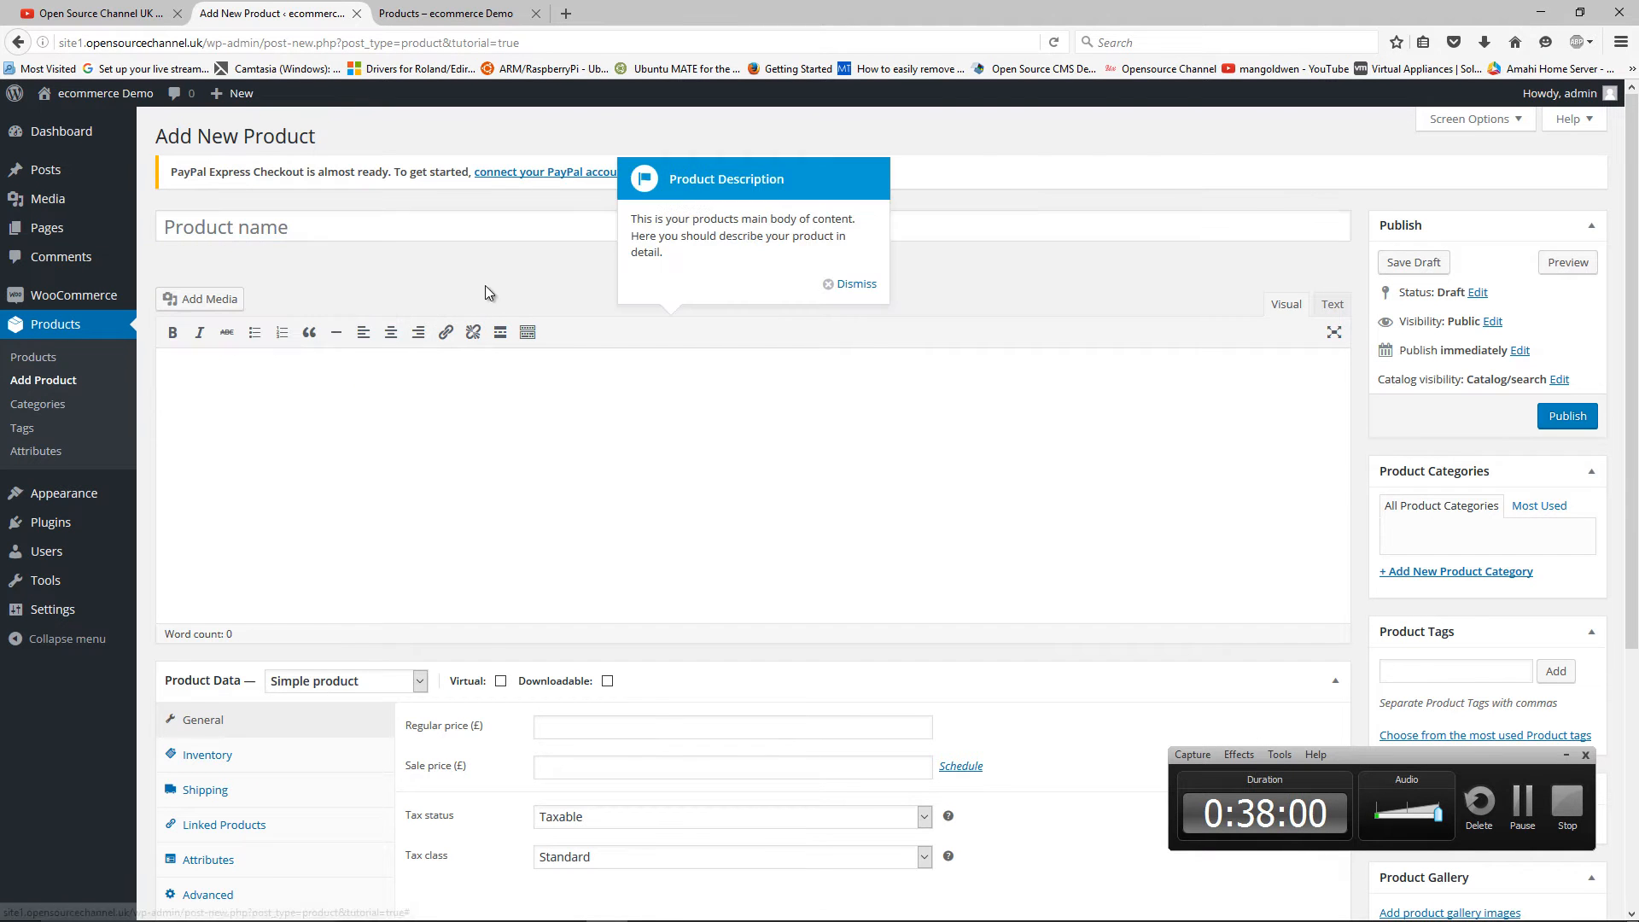
pyautogui.click(841, 285)
pyautogui.click(444, 637)
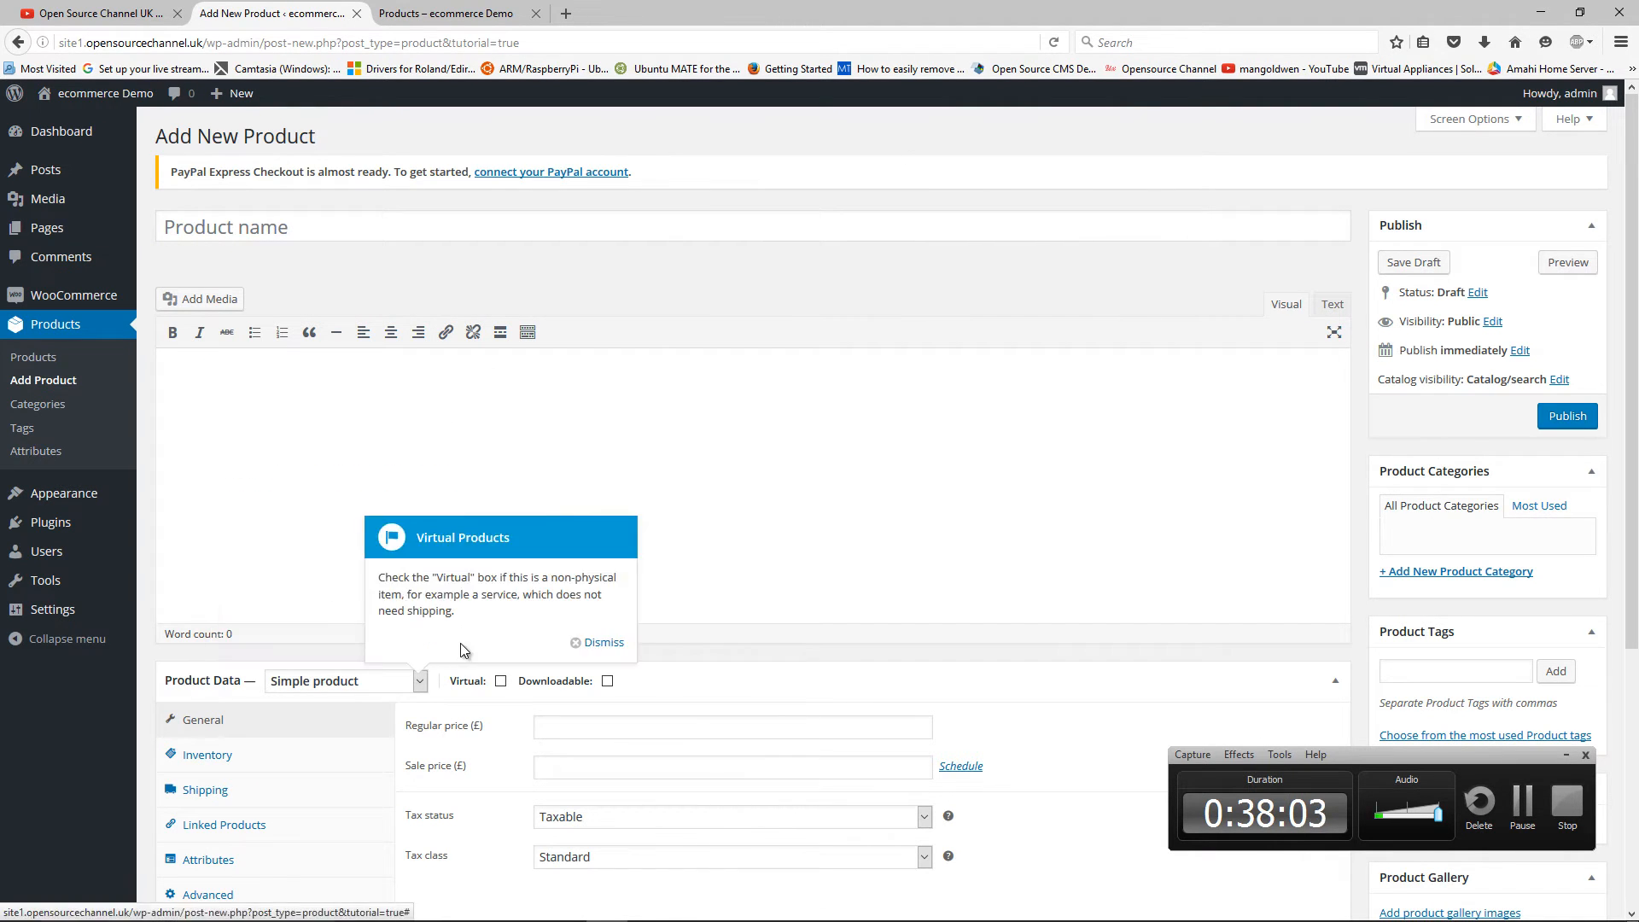
pyautogui.click(607, 643)
pyautogui.click(694, 643)
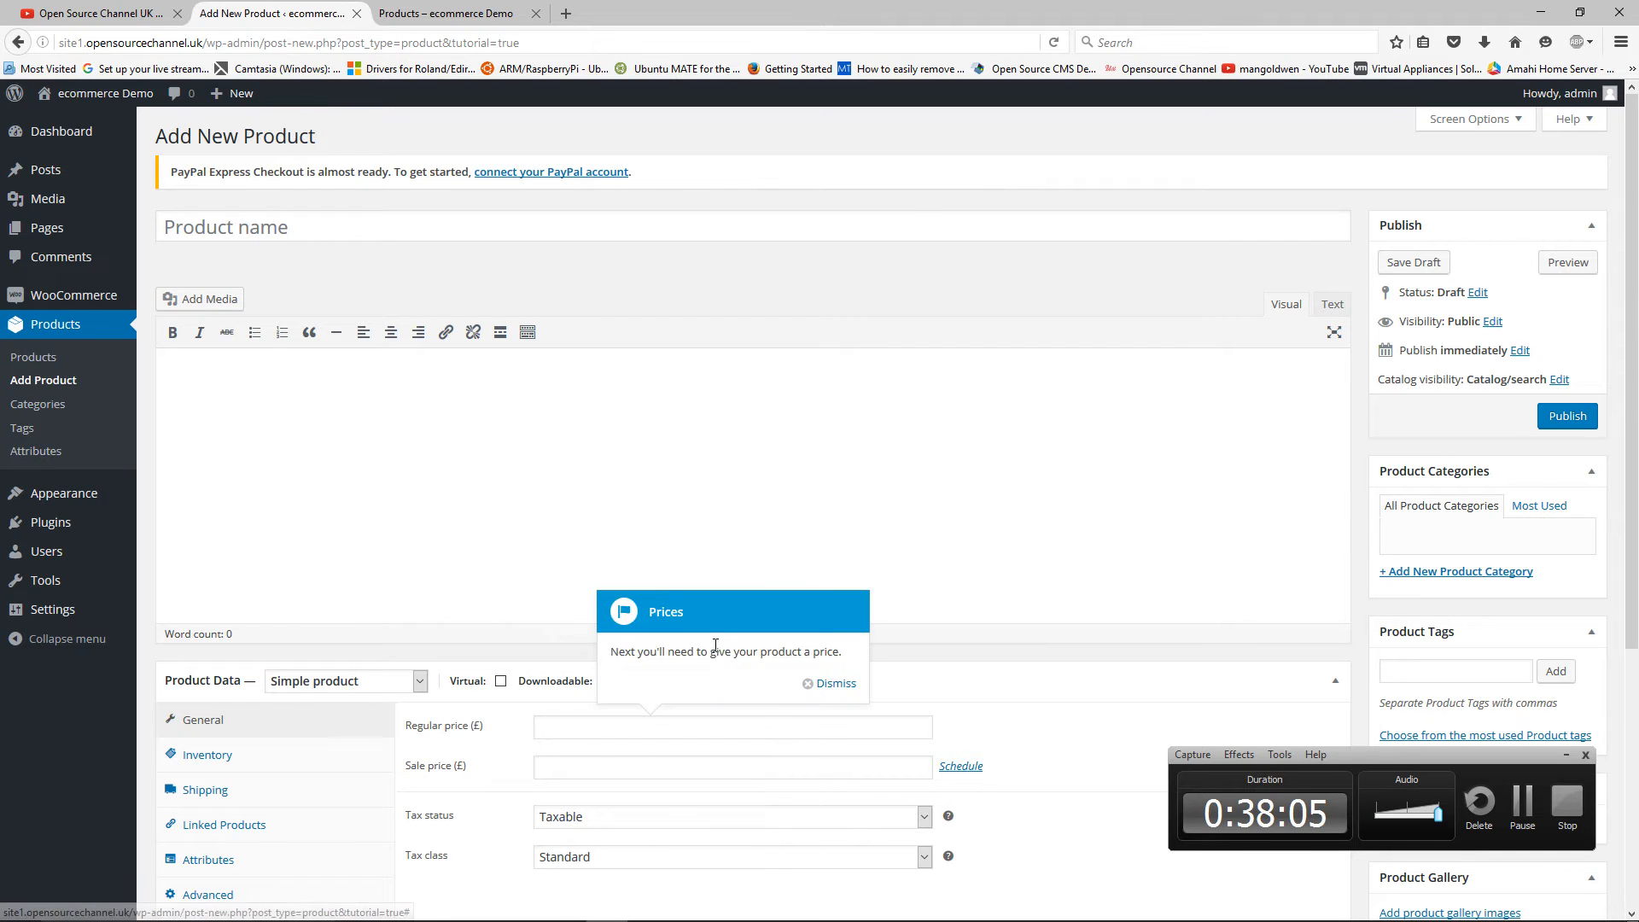
pyautogui.click(835, 677)
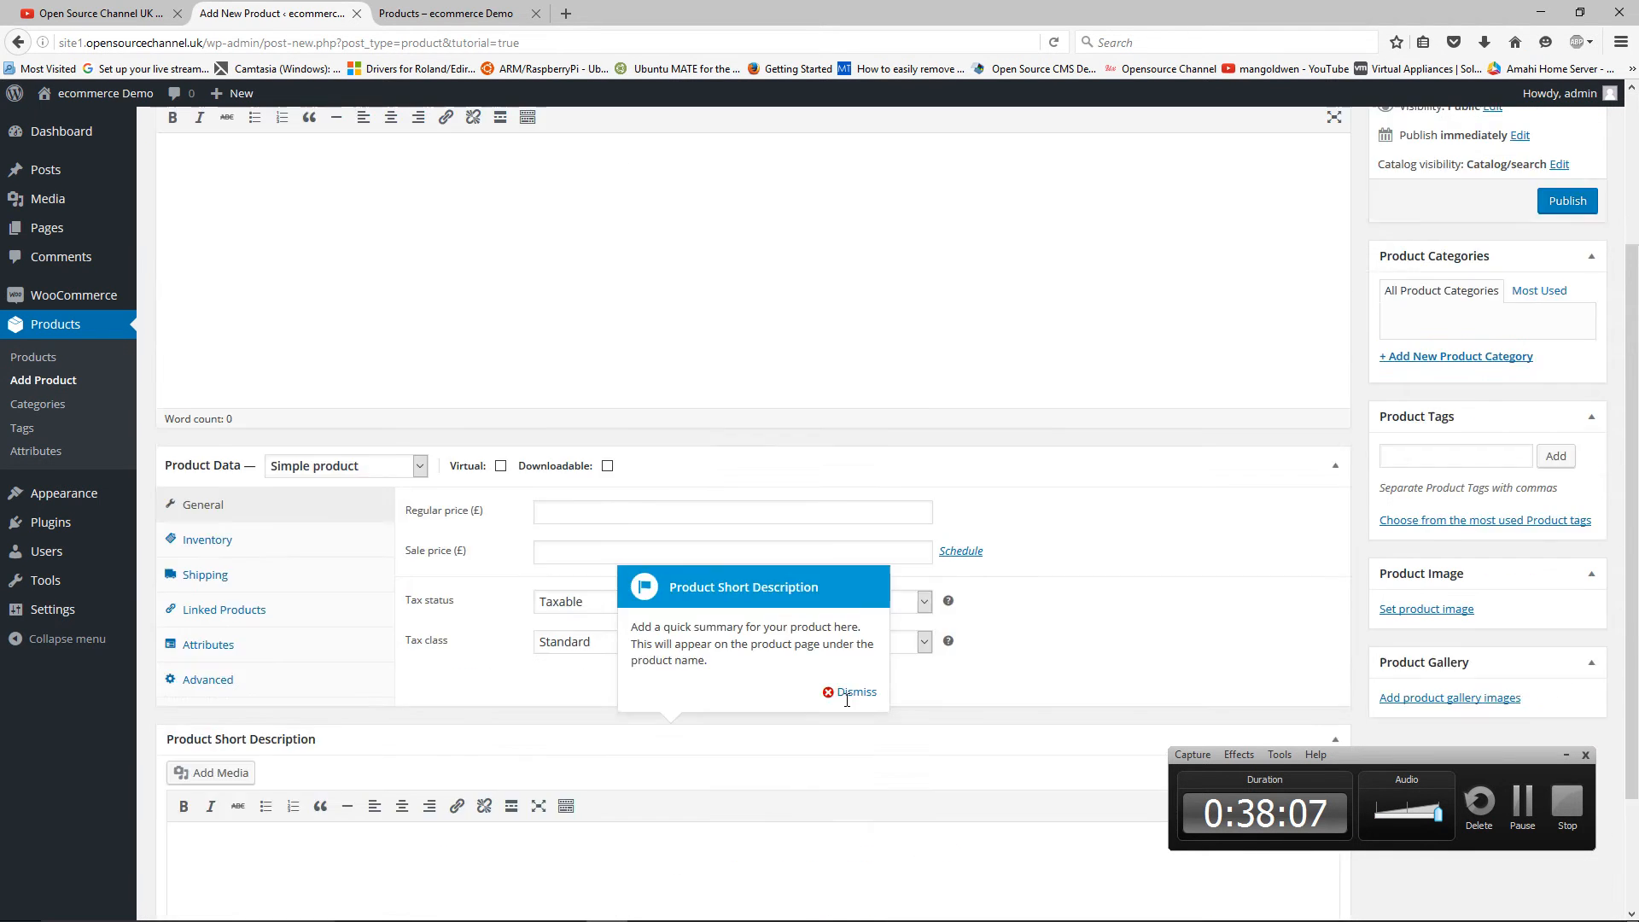
pyautogui.click(826, 538)
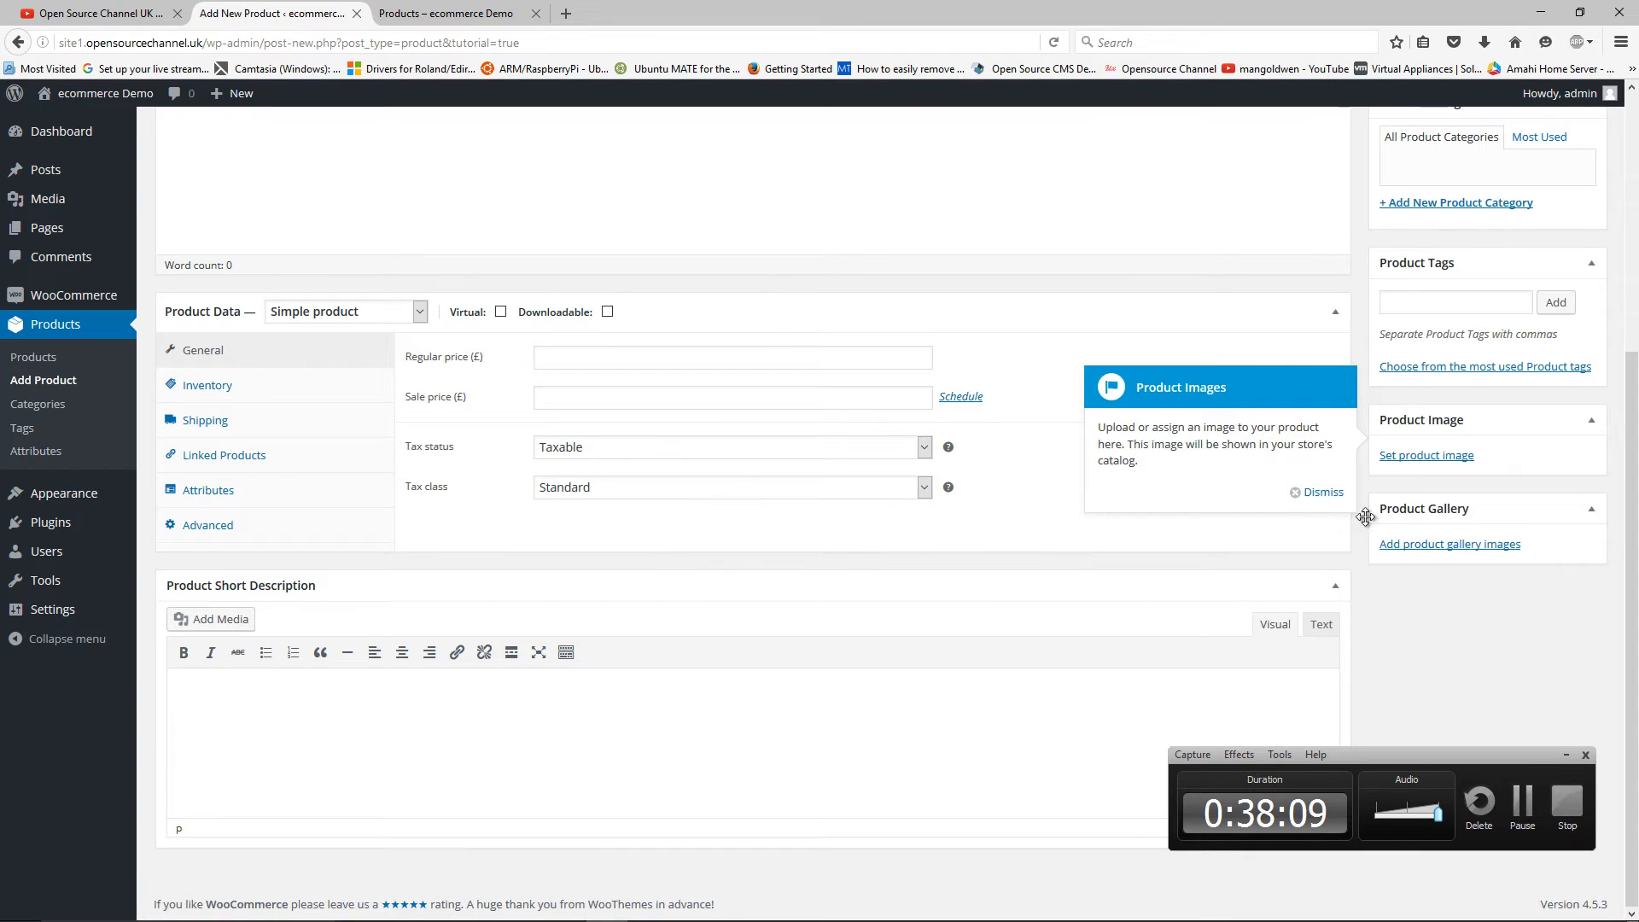
pyautogui.click(1329, 493)
pyautogui.click(1321, 371)
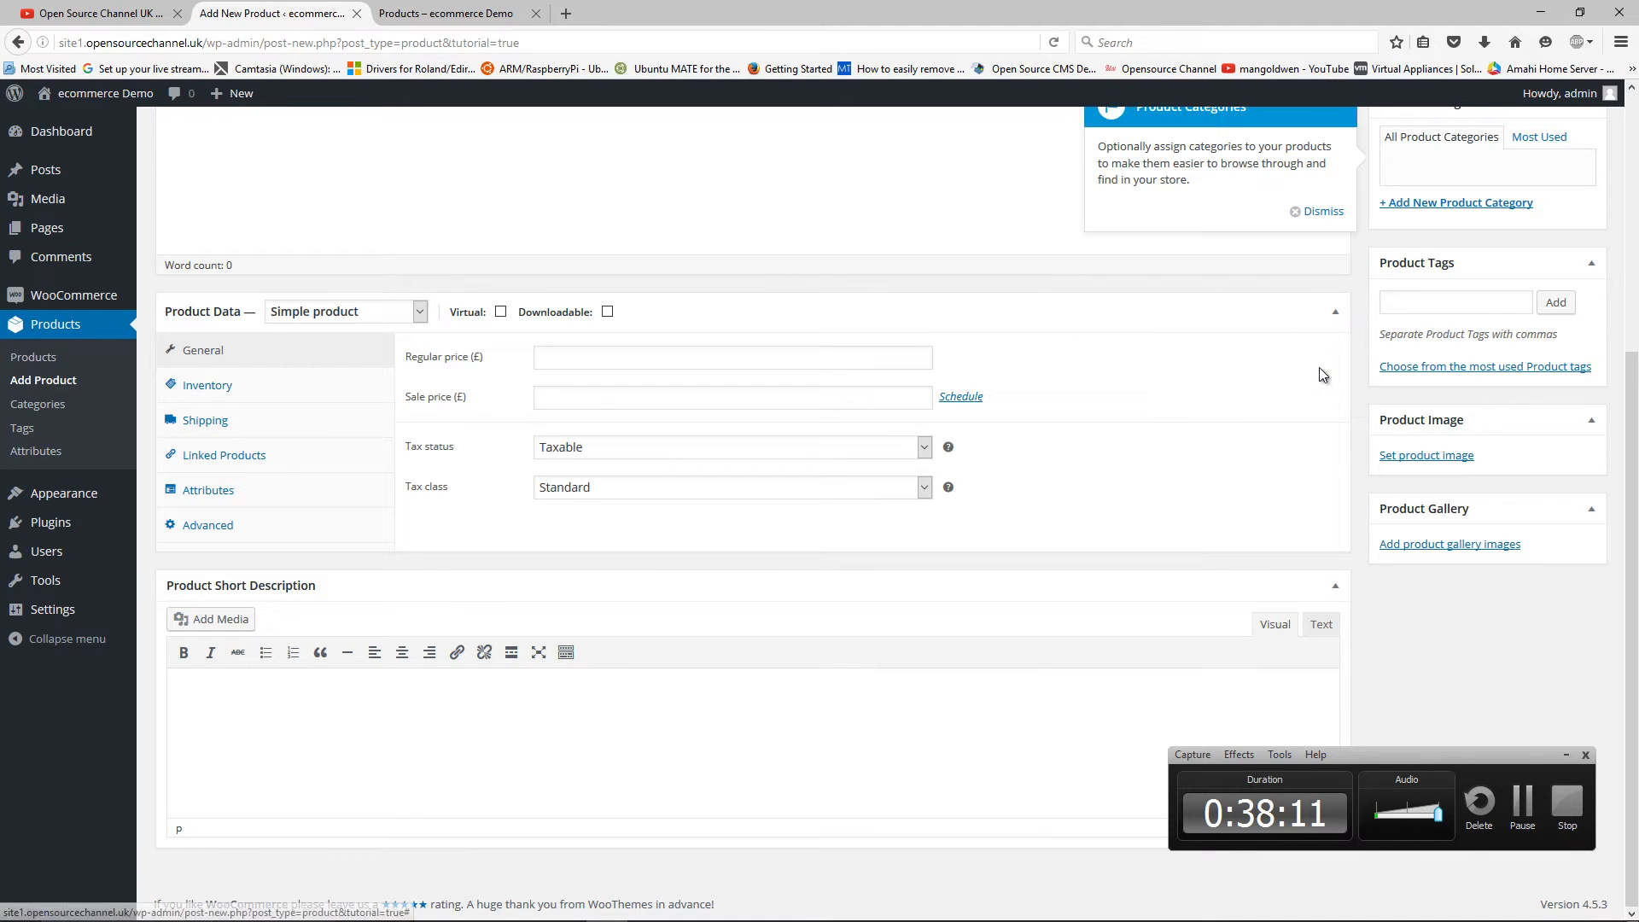
pyautogui.click(1324, 213)
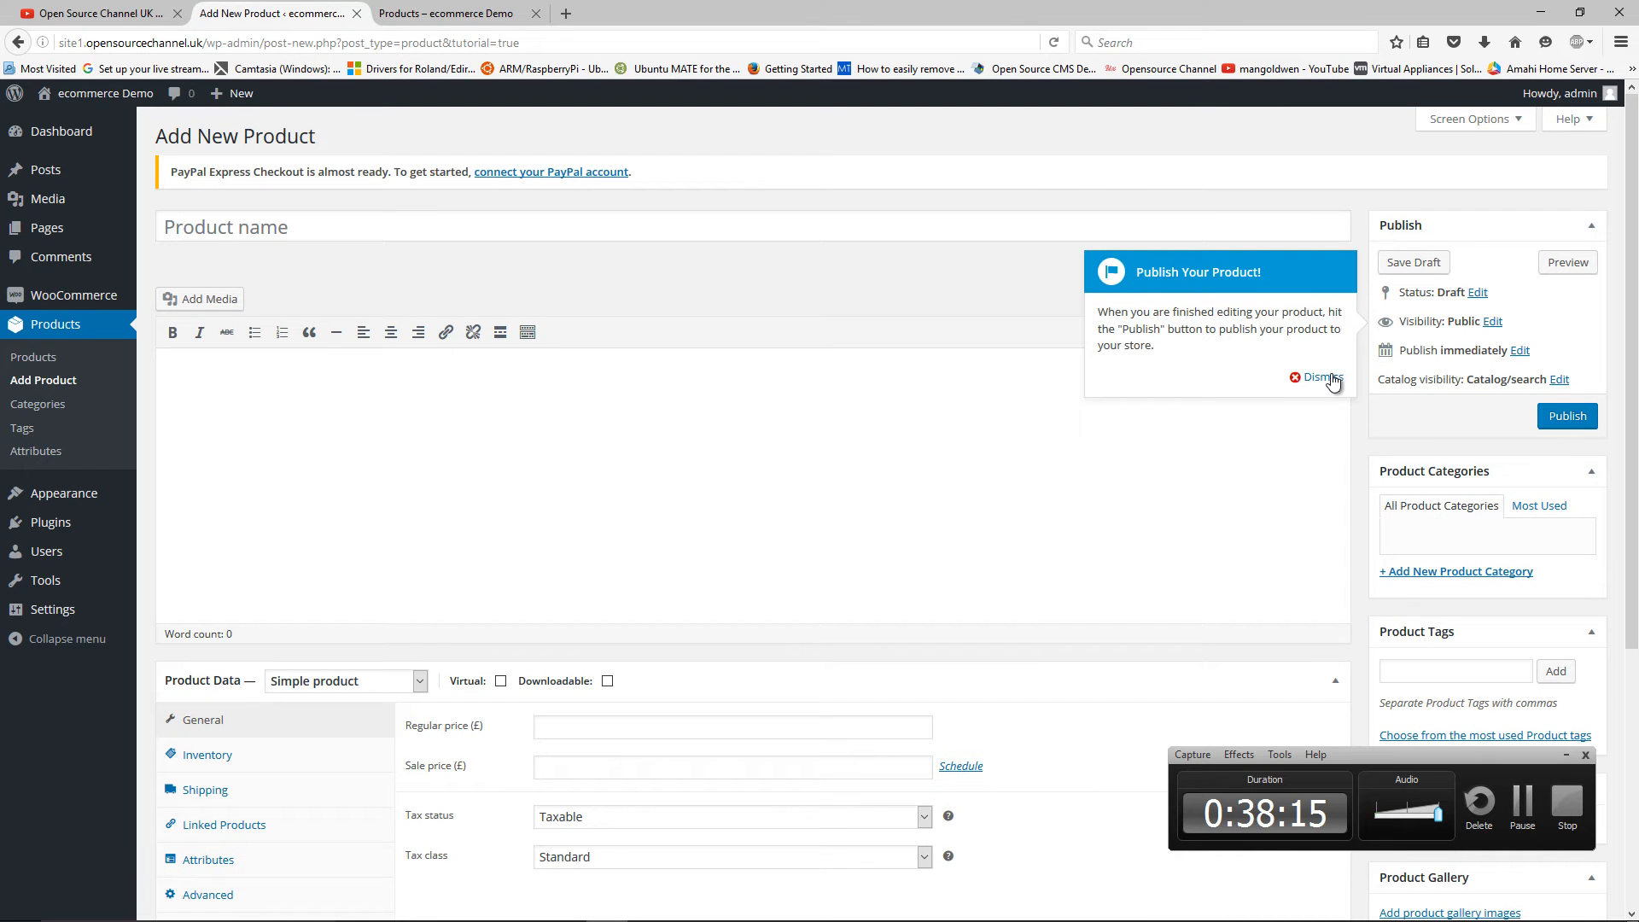
pyautogui.click(1322, 371)
pyautogui.click(388, 227)
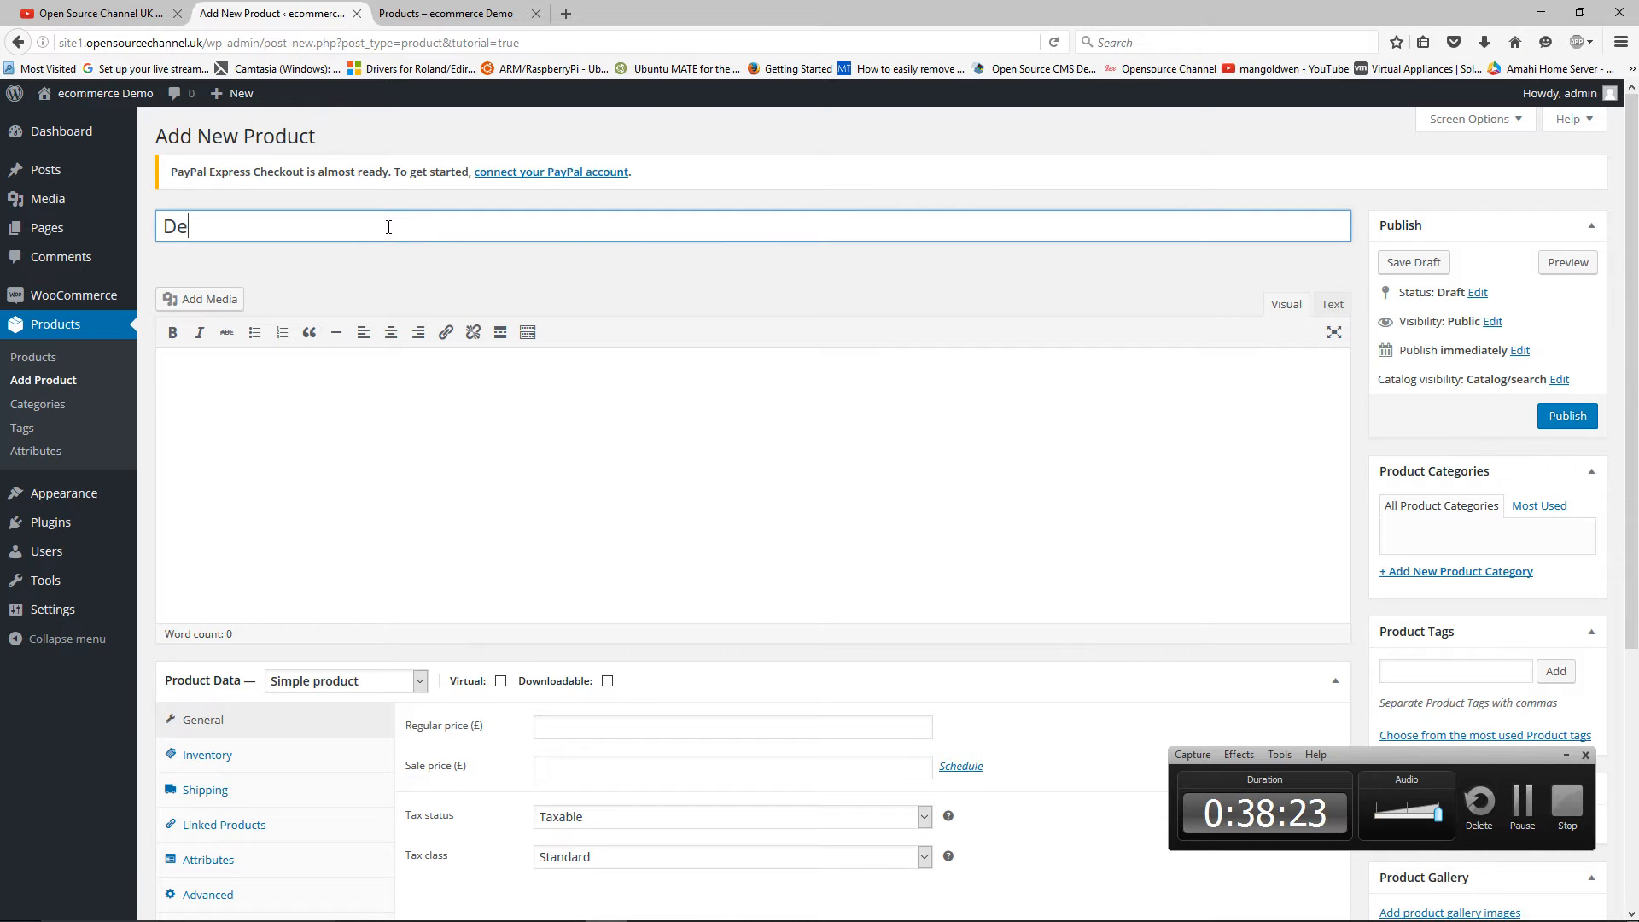
# Title the product 'Demo product one' and enter 'Description' as its body text.
pyautogui.write('mo product one')
pyautogui.press('Tab')
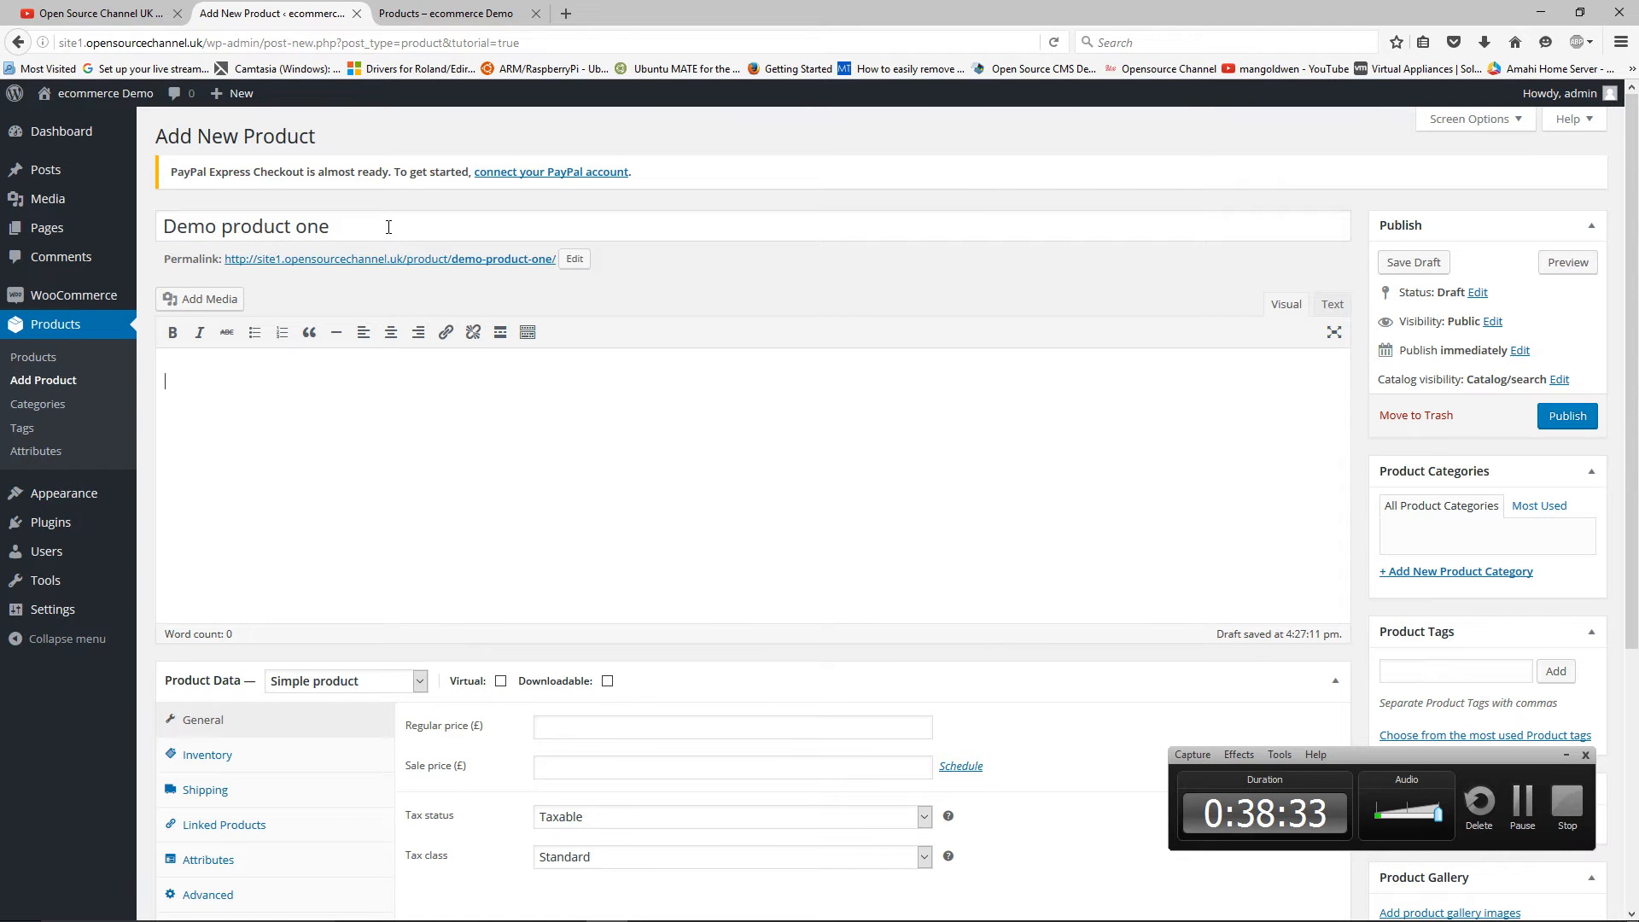
pyautogui.write('Description')
pyautogui.scroll(-4, 589, 461)
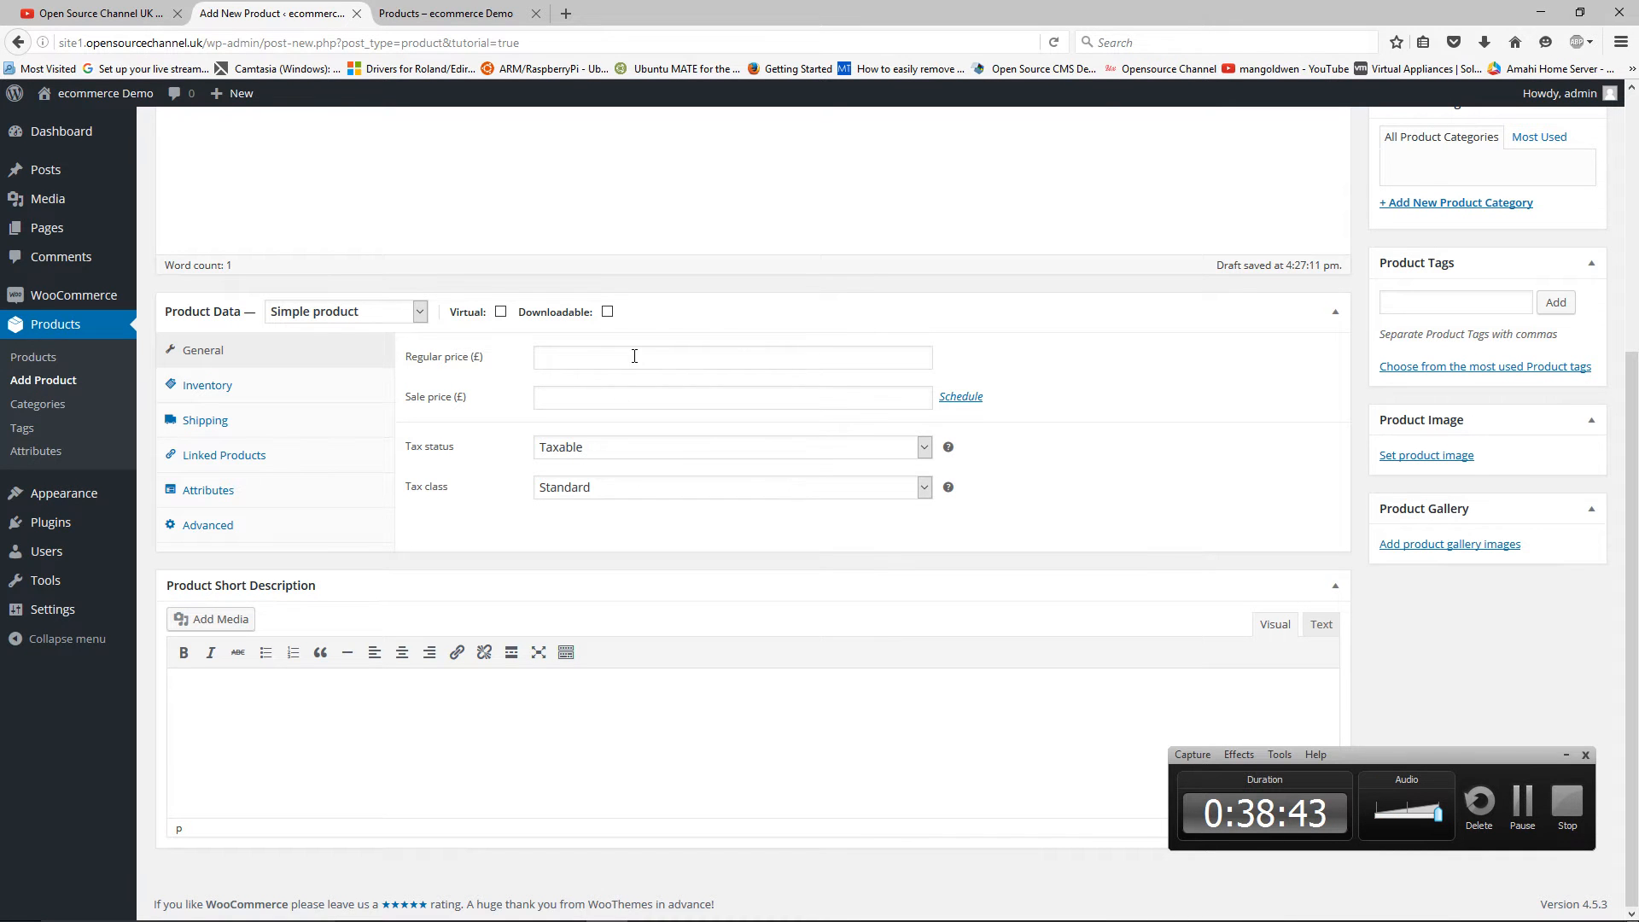
# Make the product downloadable with a £9.99 regular price and £8.99 sale price.
pyautogui.click(607, 312)
pyautogui.click(671, 362)
pyautogui.write('9.99')
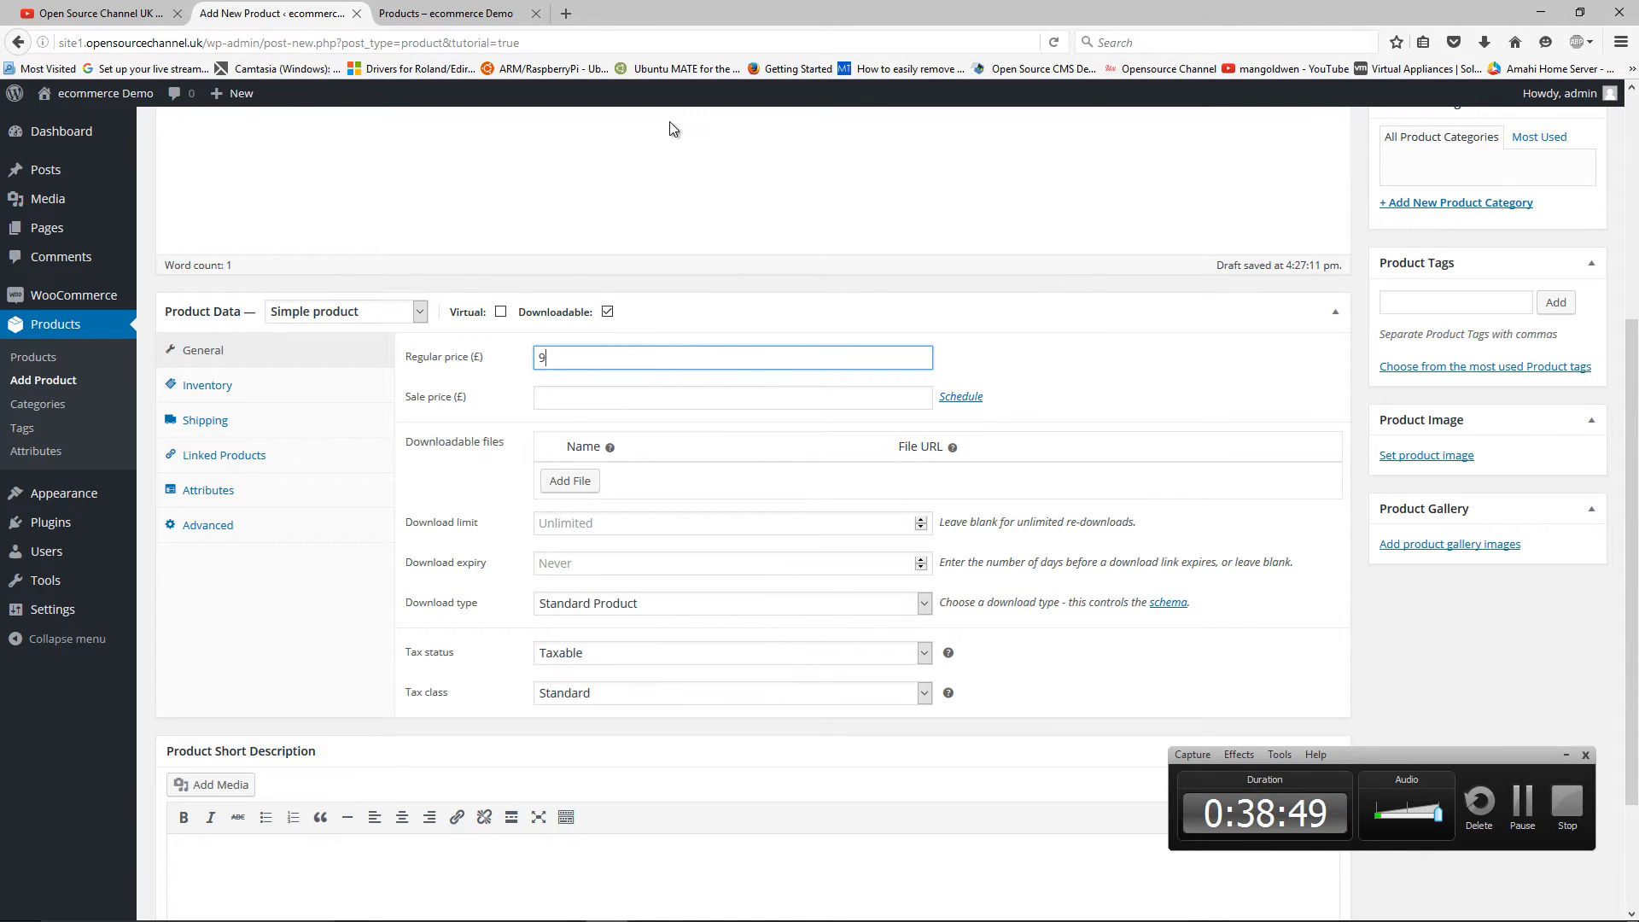
pyautogui.click(651, 393)
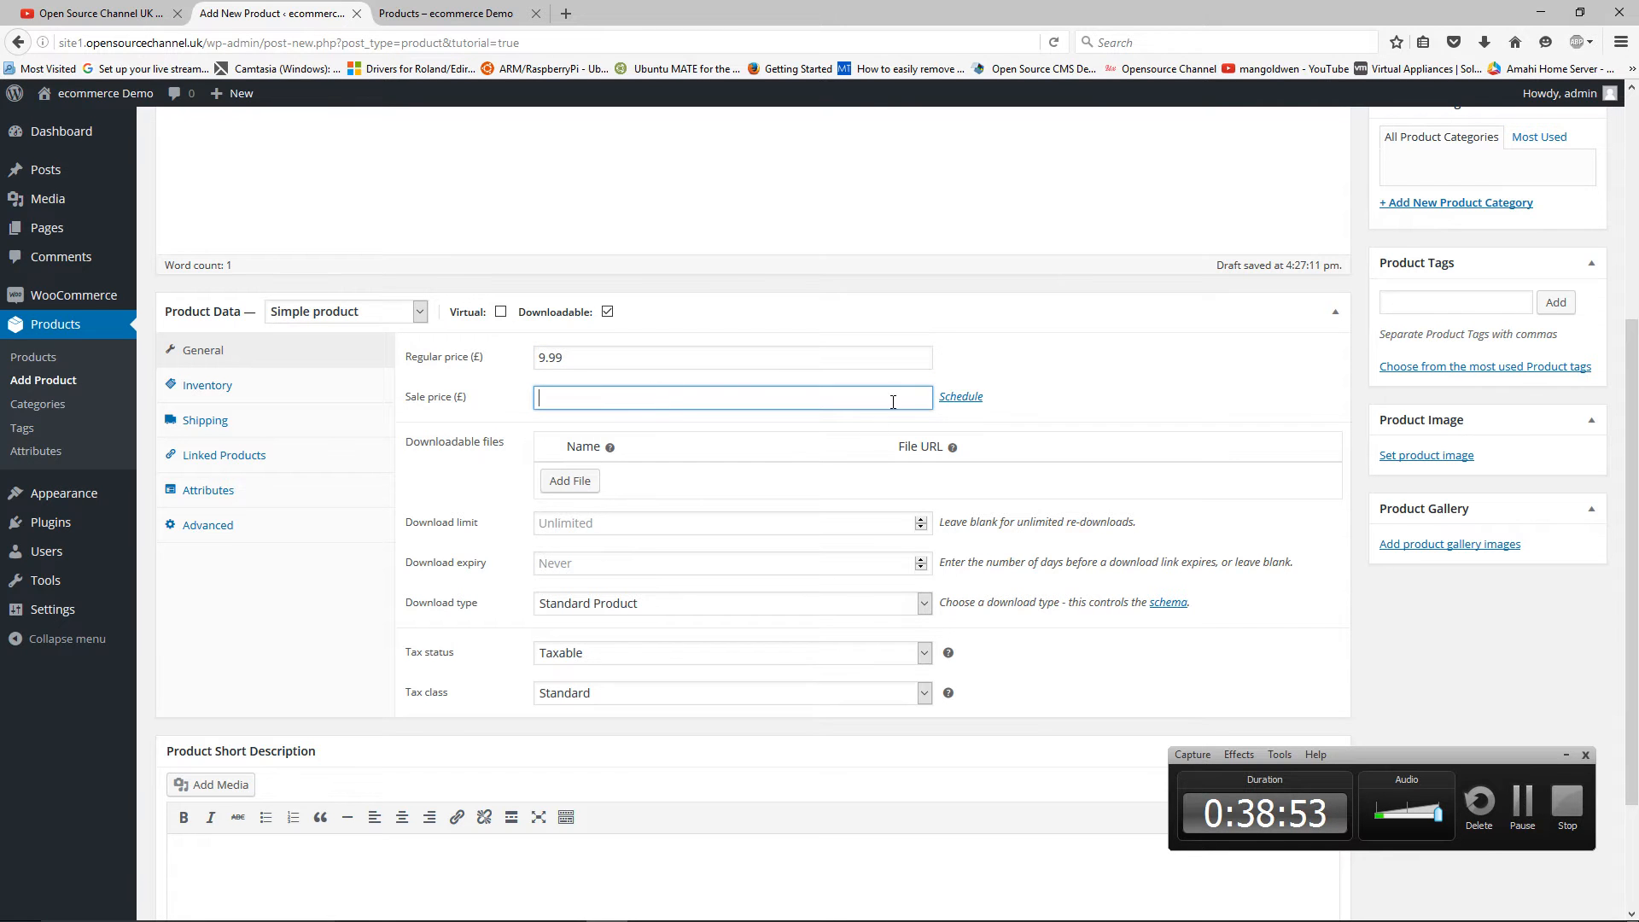
pyautogui.click(960, 397)
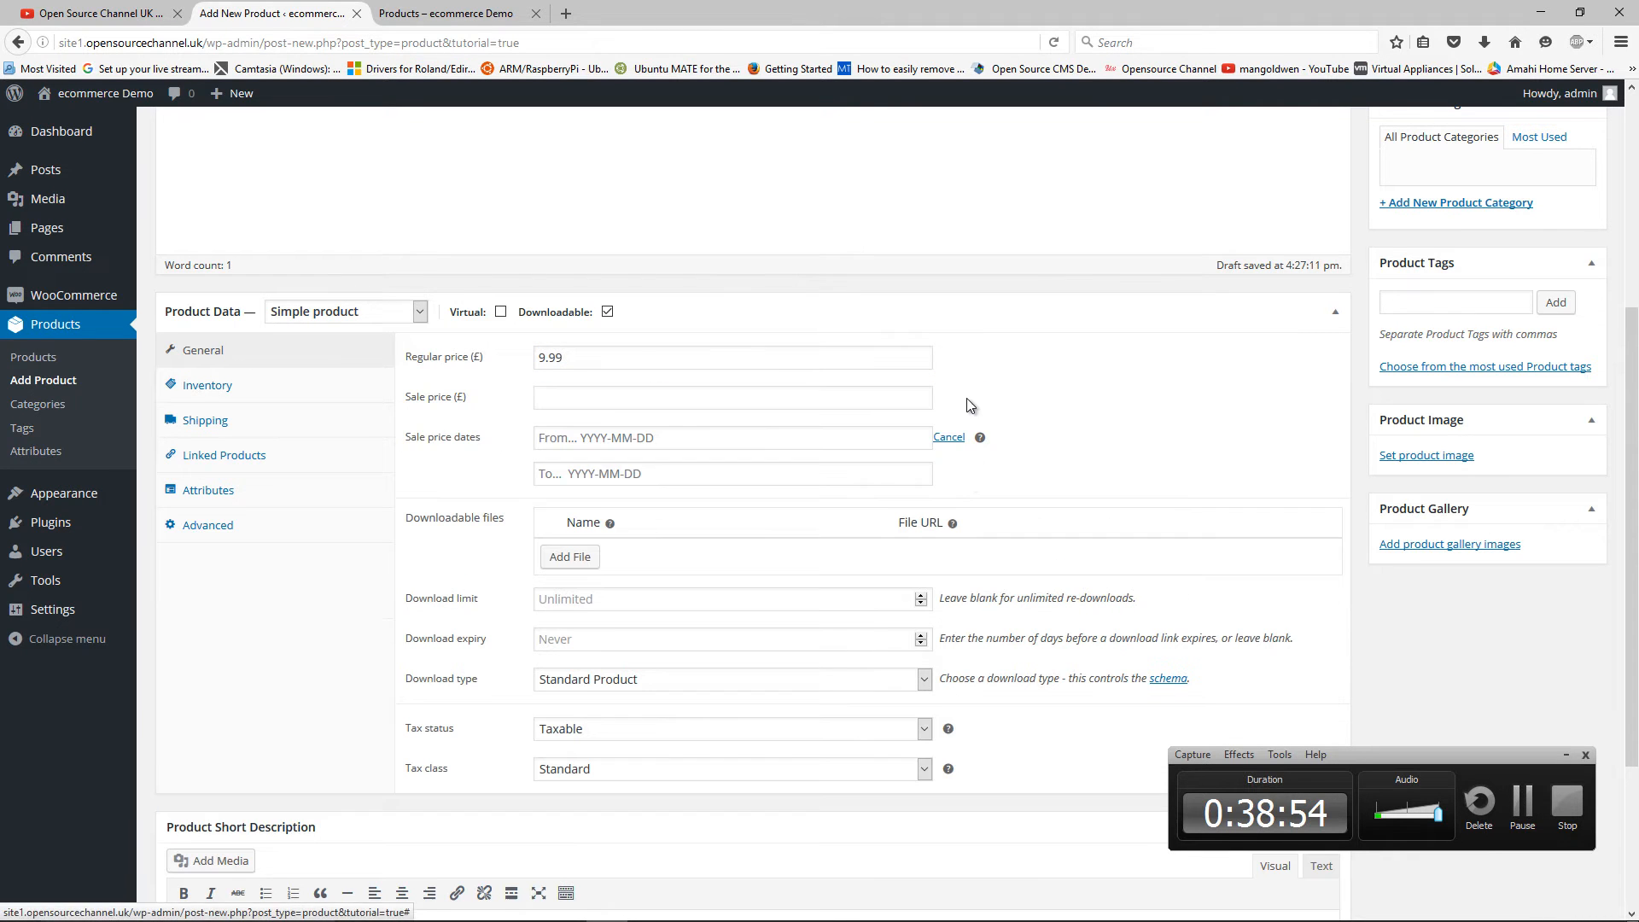
pyautogui.click(644, 407)
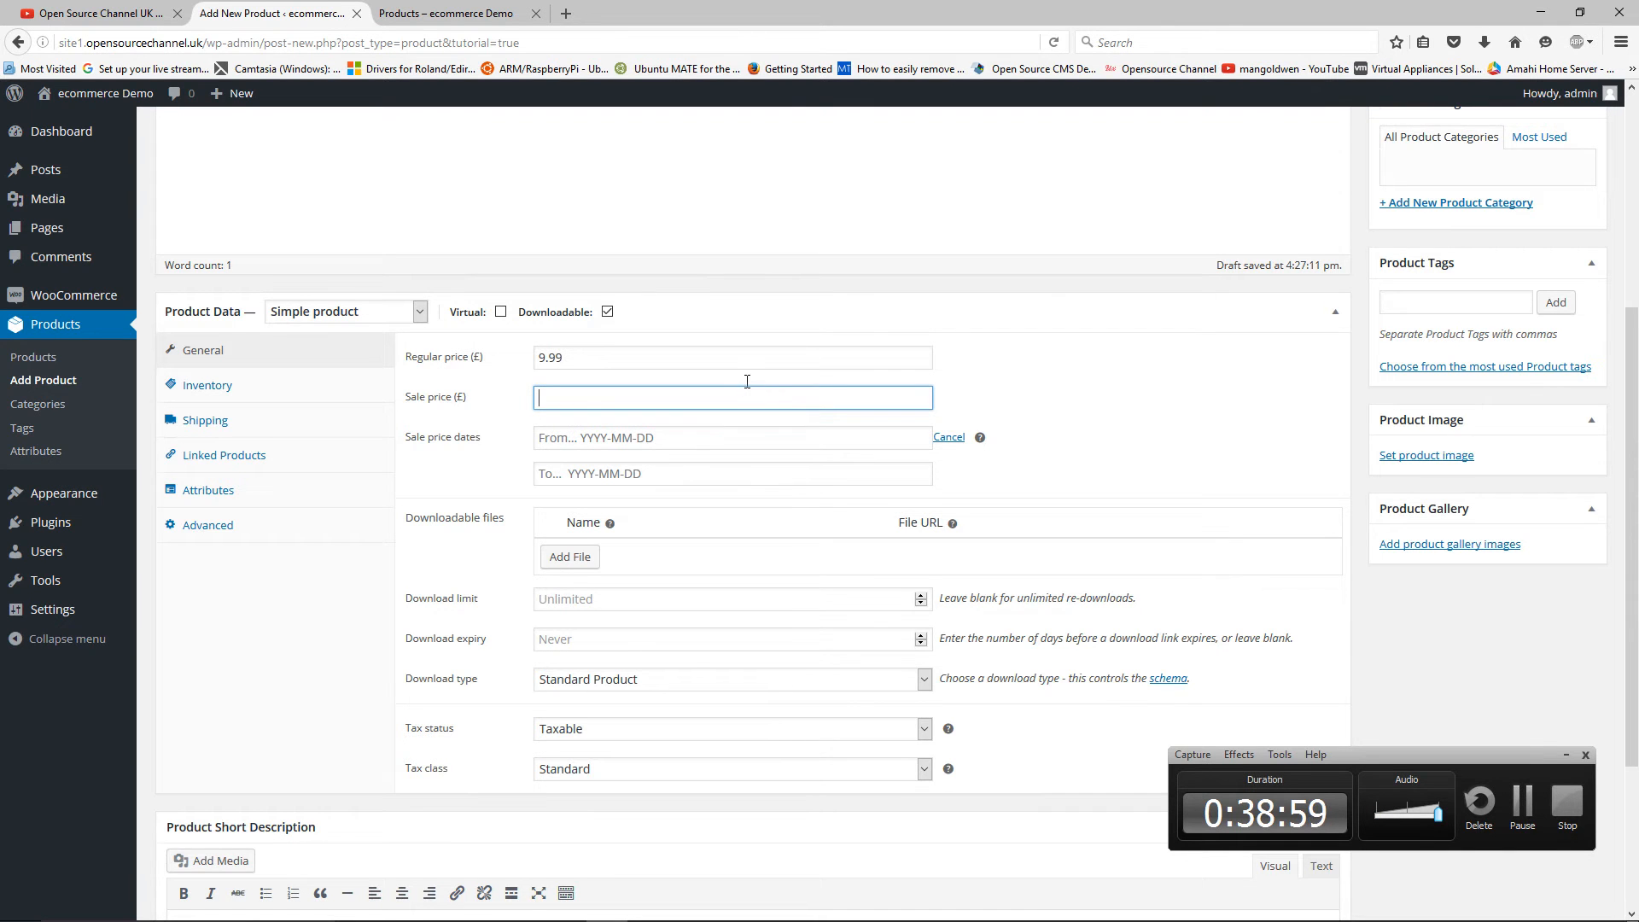
pyautogui.scroll(-3, 751, 382)
pyautogui.write('8.99')
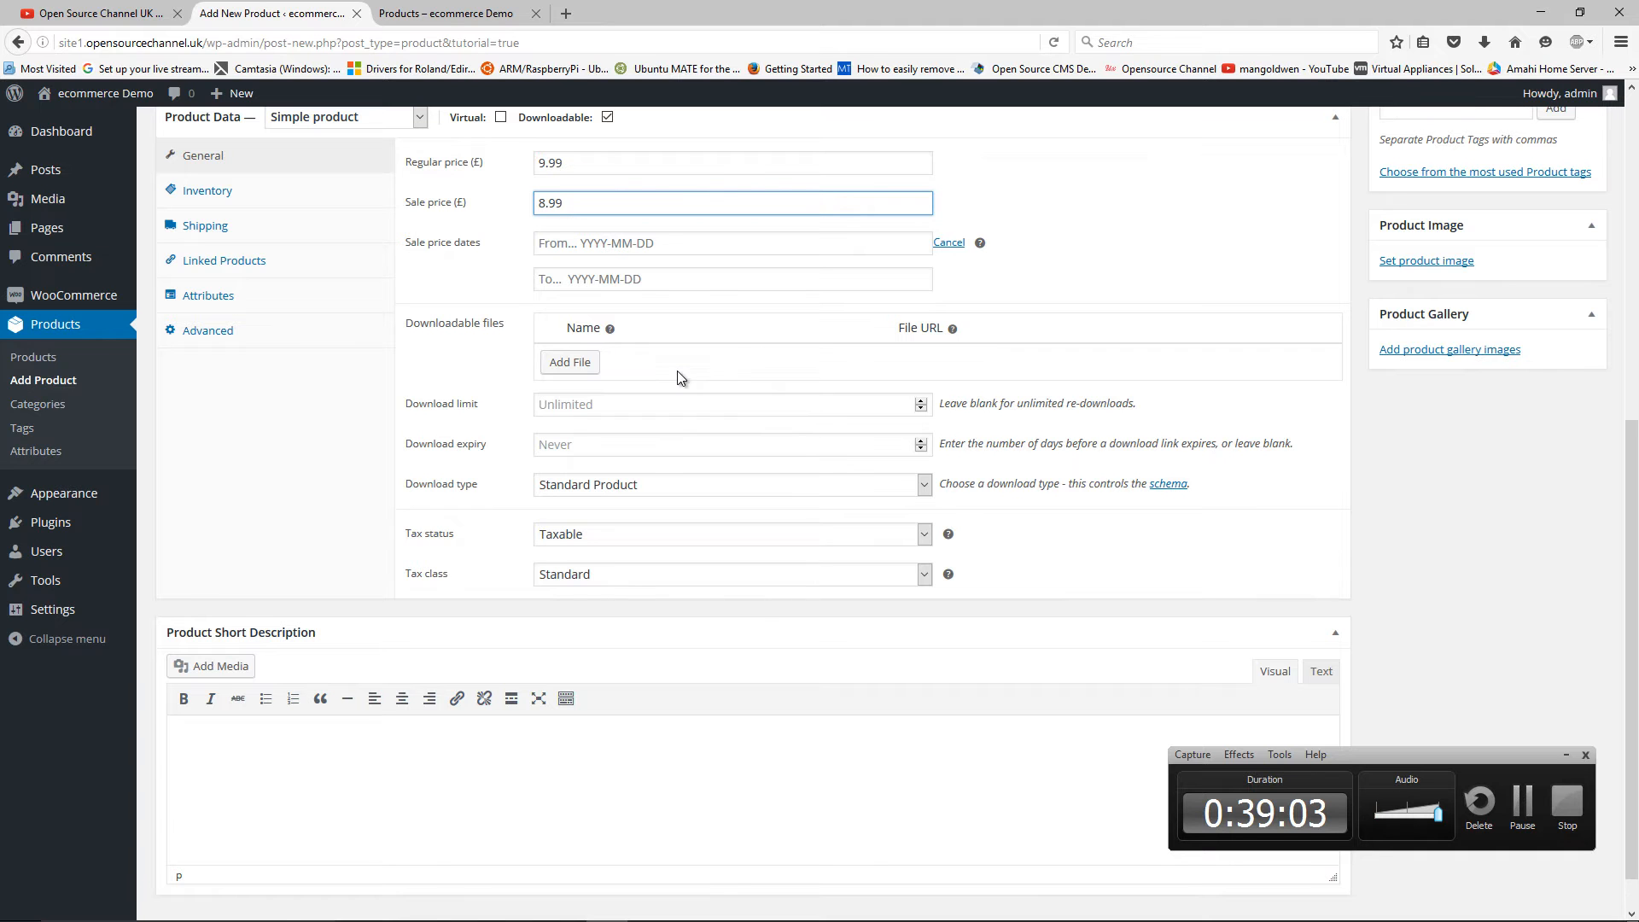
# Add one downloadable file entry, removing the extra row that was added.
pyautogui.click(574, 365)
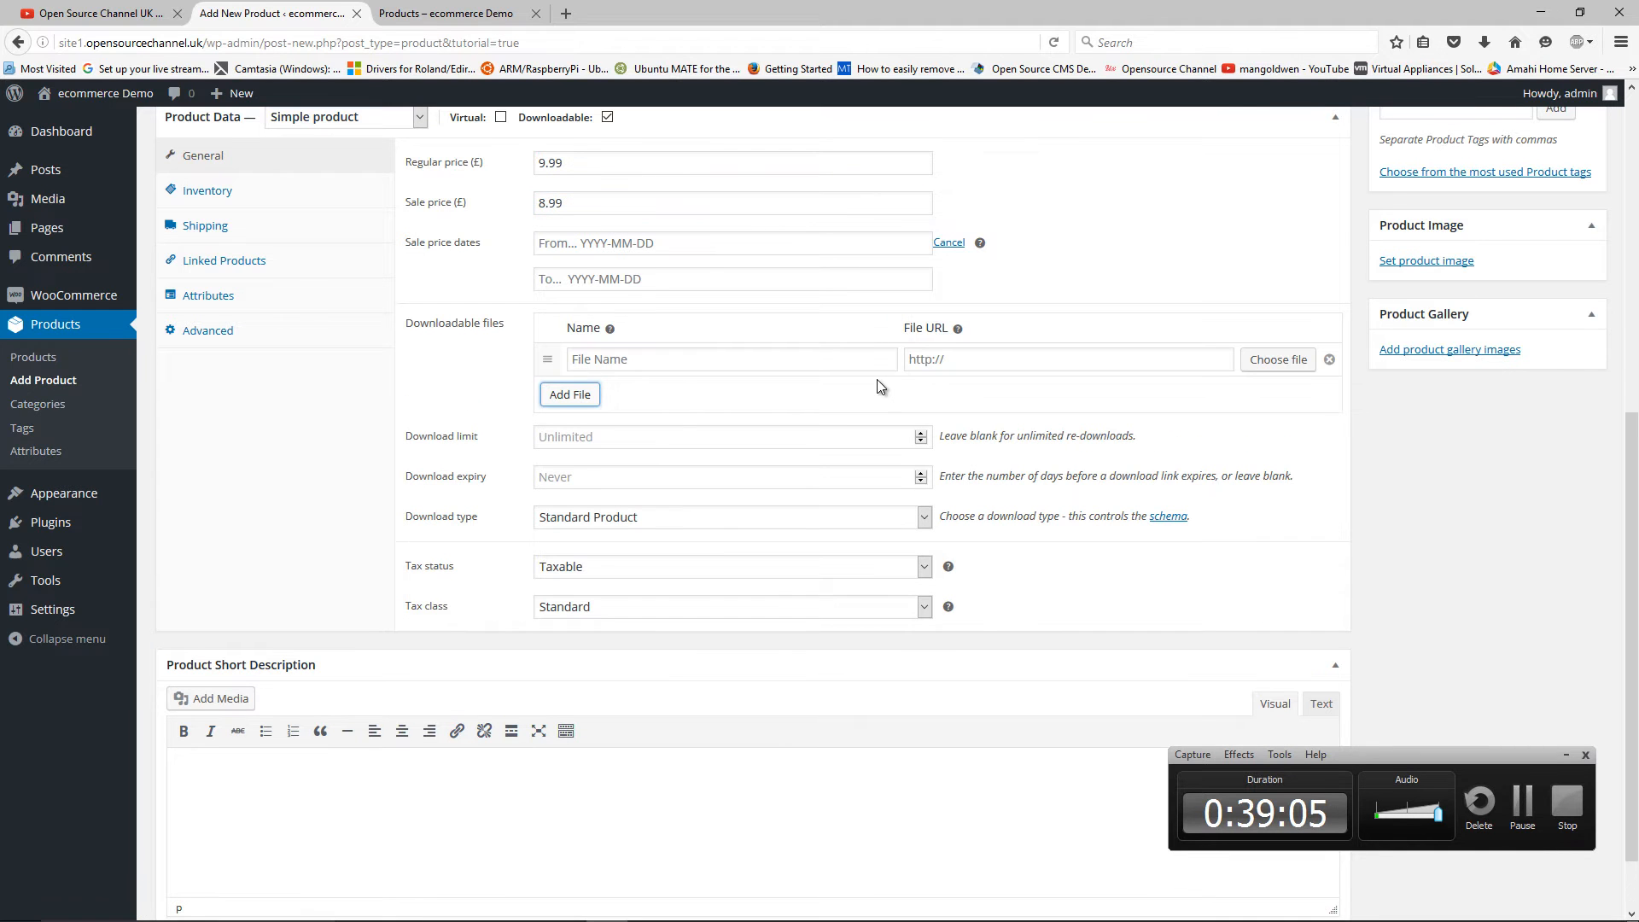
pyautogui.click(766, 361)
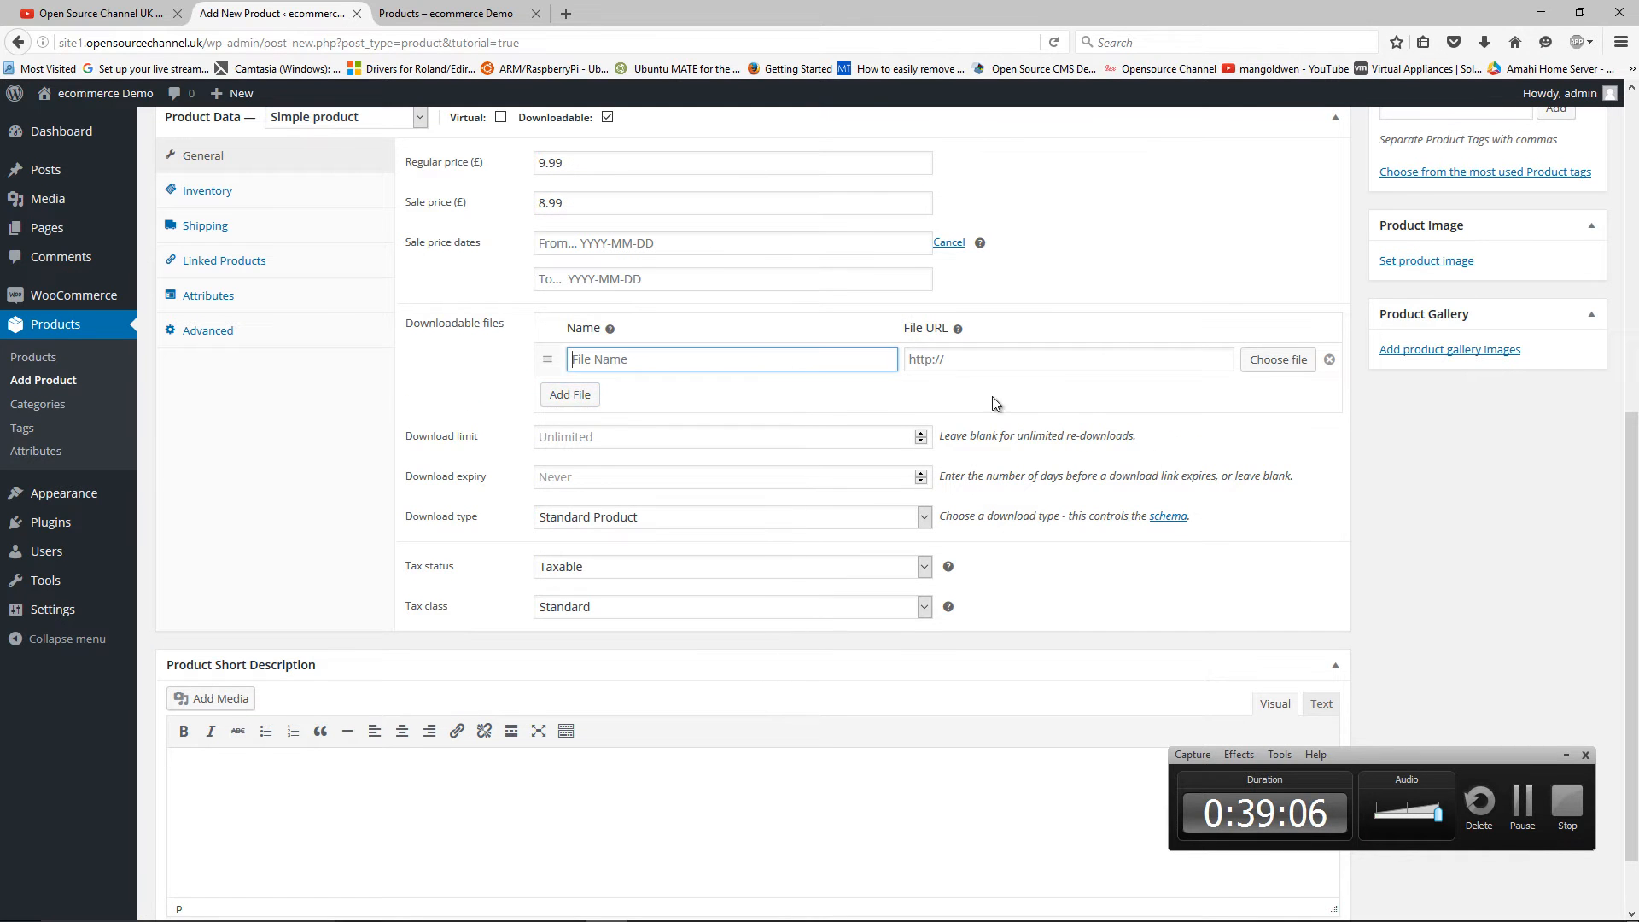
pyautogui.click(1079, 360)
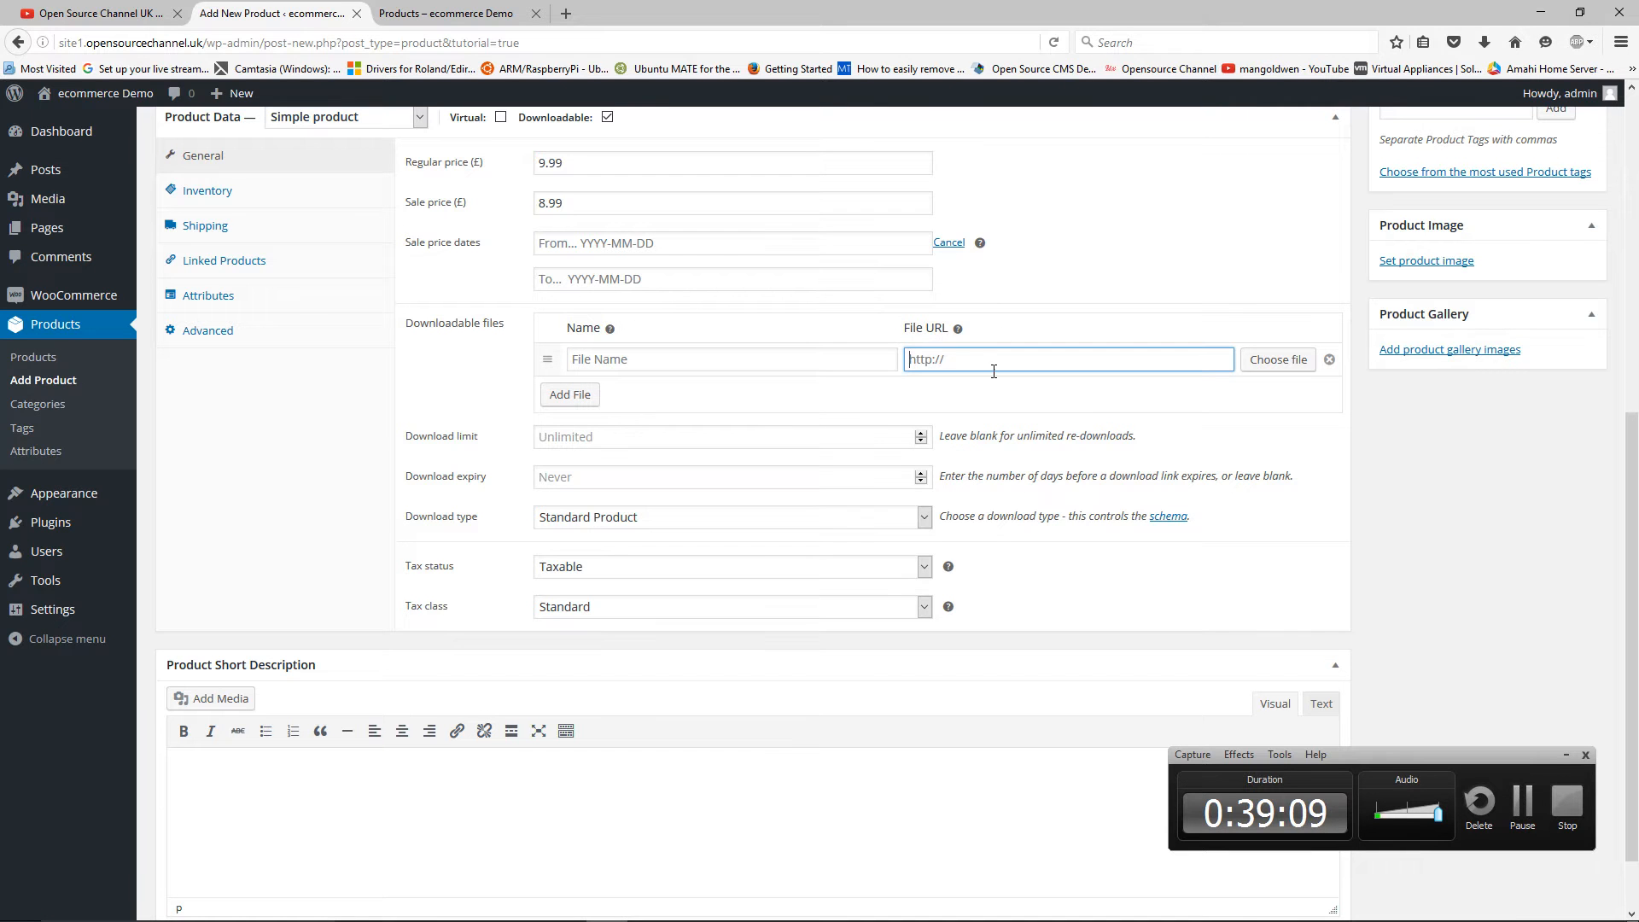
pyautogui.click(570, 394)
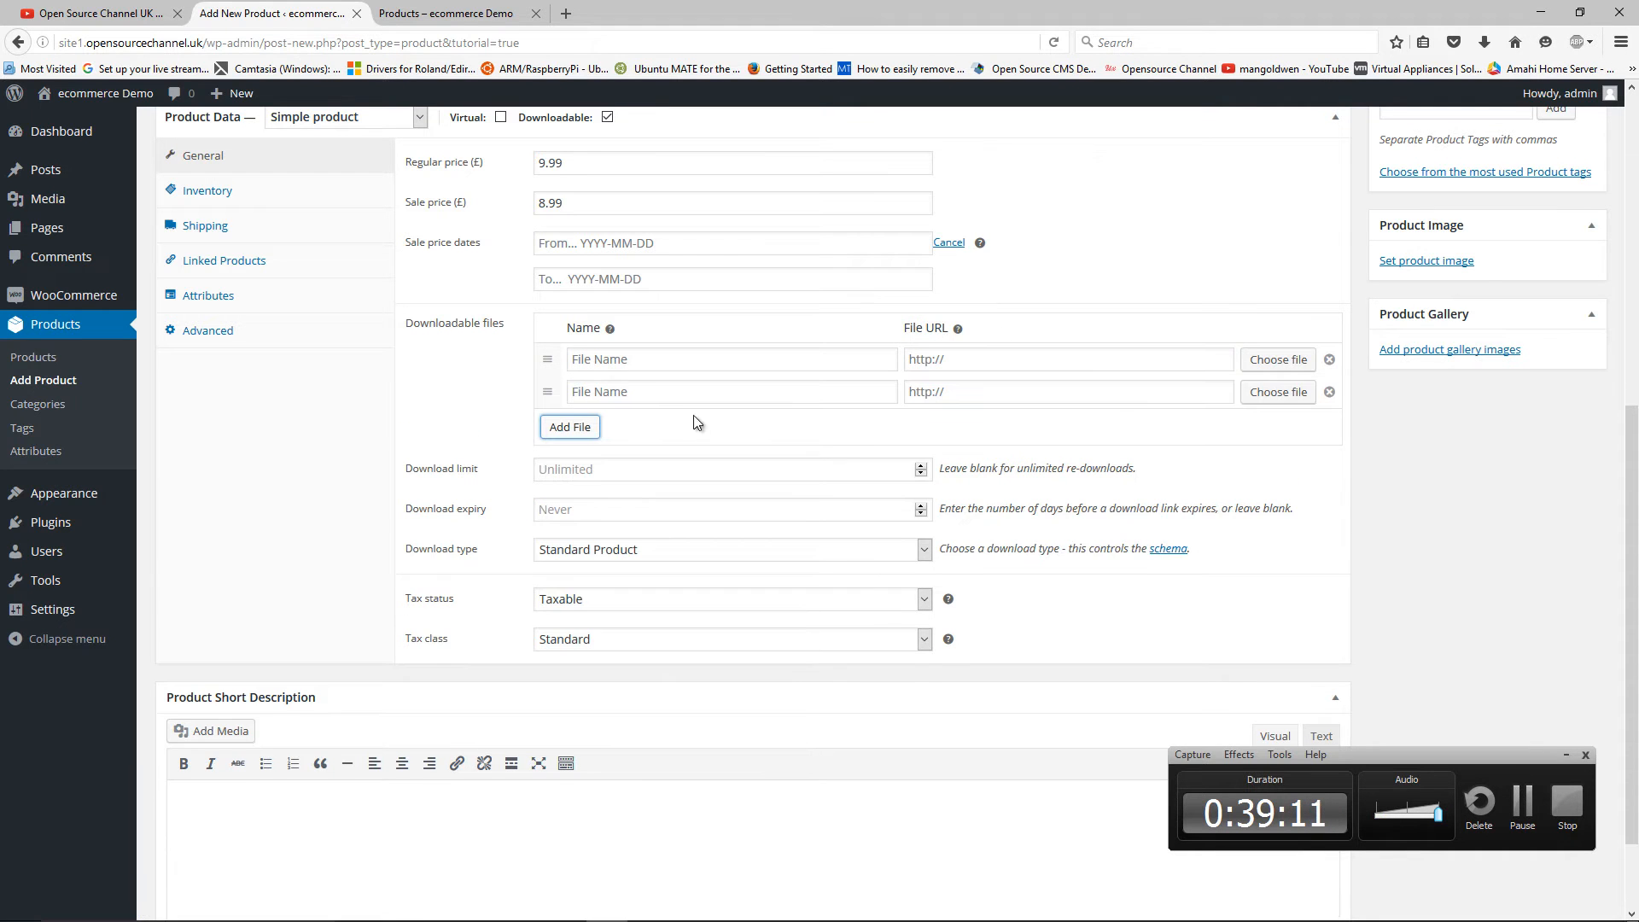
pyautogui.click(1330, 393)
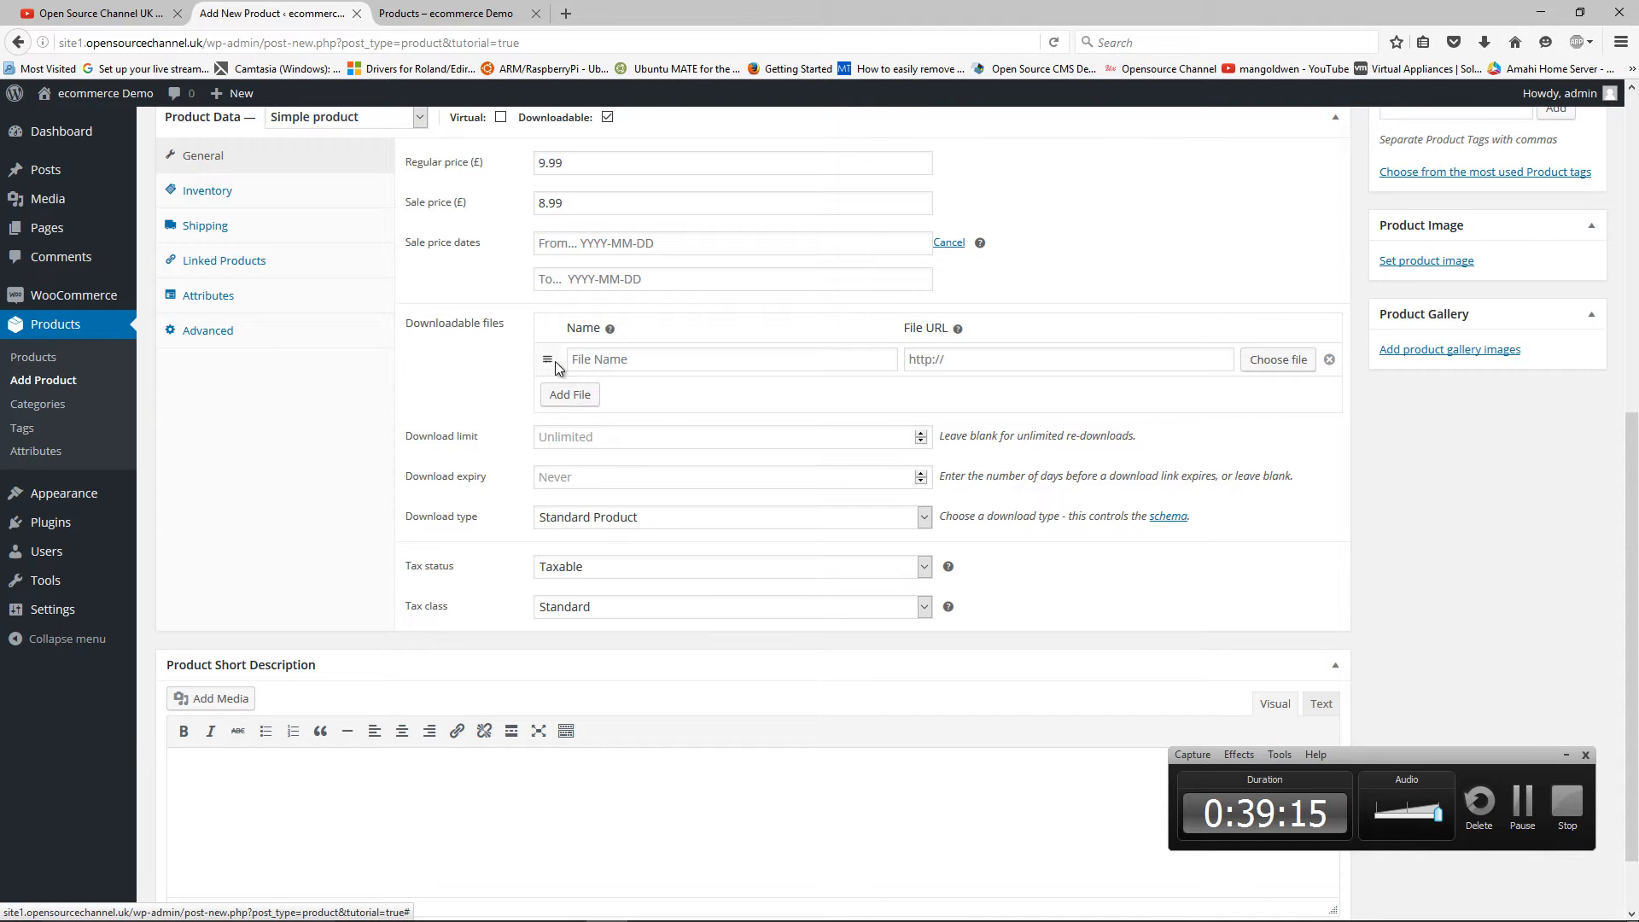
pyautogui.click(594, 361)
# Upload KeePass-1.29.zip from Downloads and insert its URL as the download's File URL.
pyautogui.click(1285, 362)
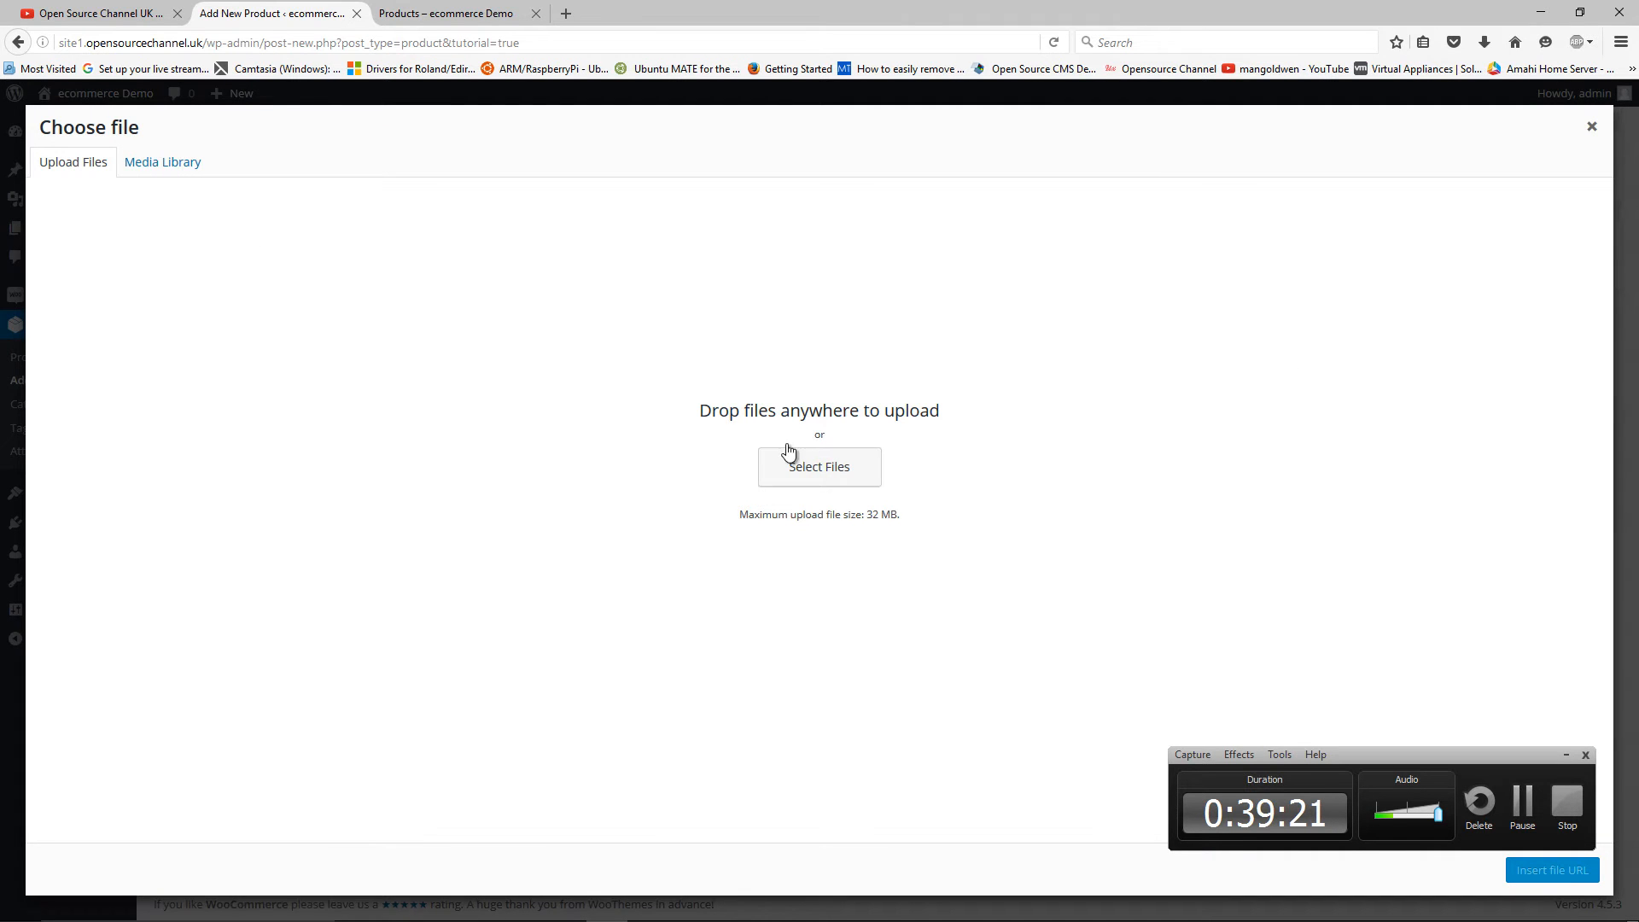
pyautogui.click(832, 475)
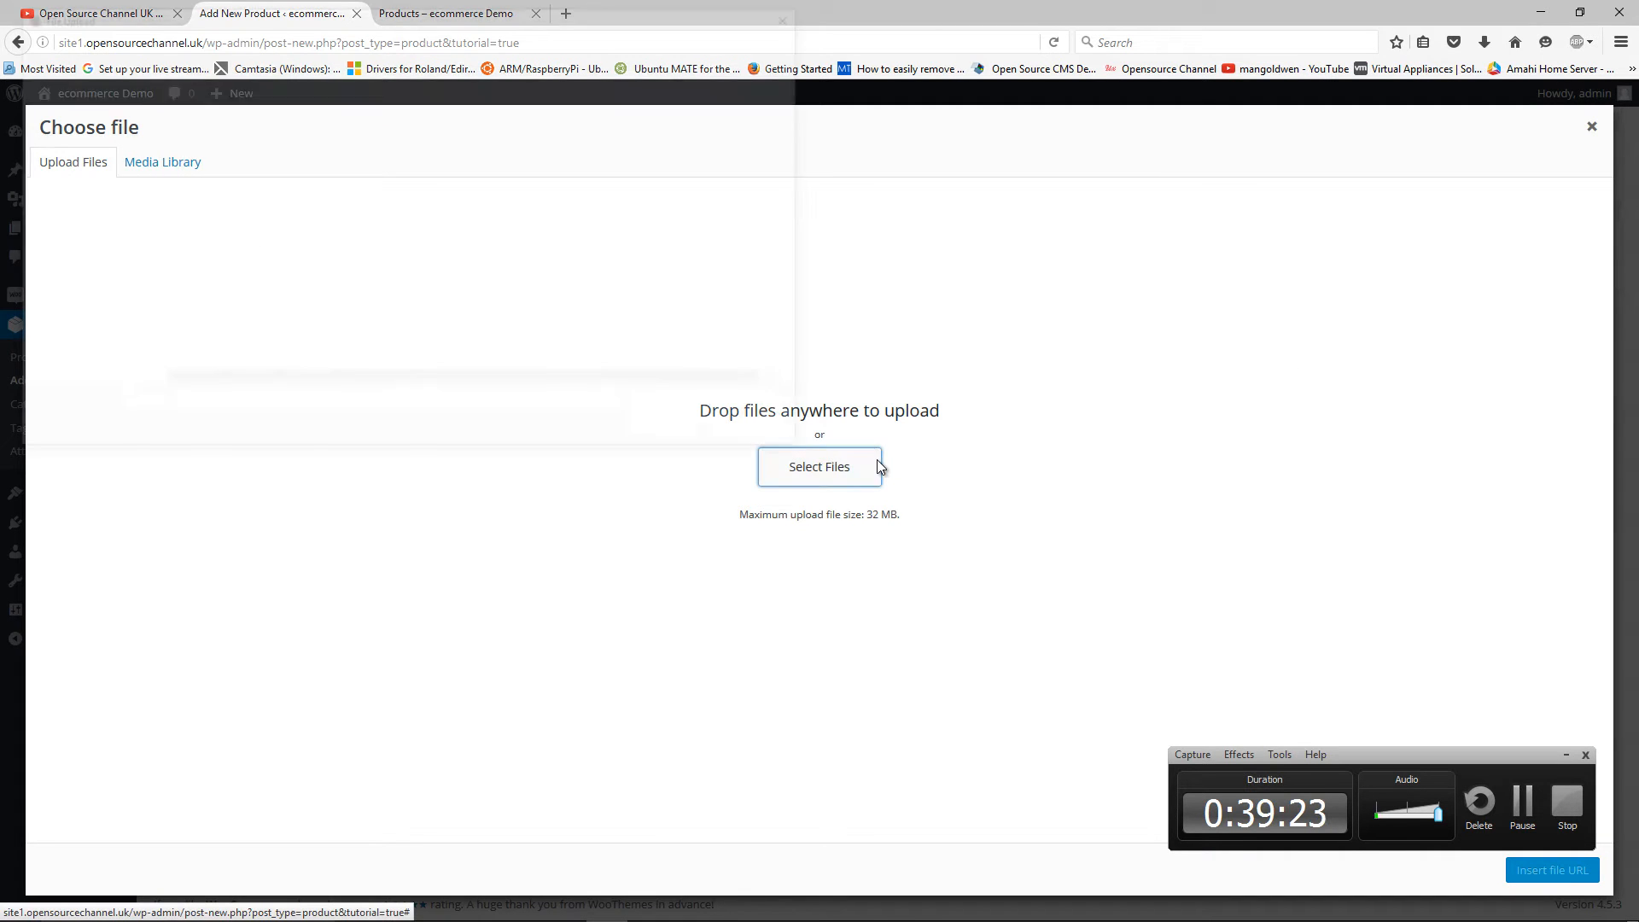
pyautogui.moveTo(625, 17); pyautogui.dragTo(1228, 306)
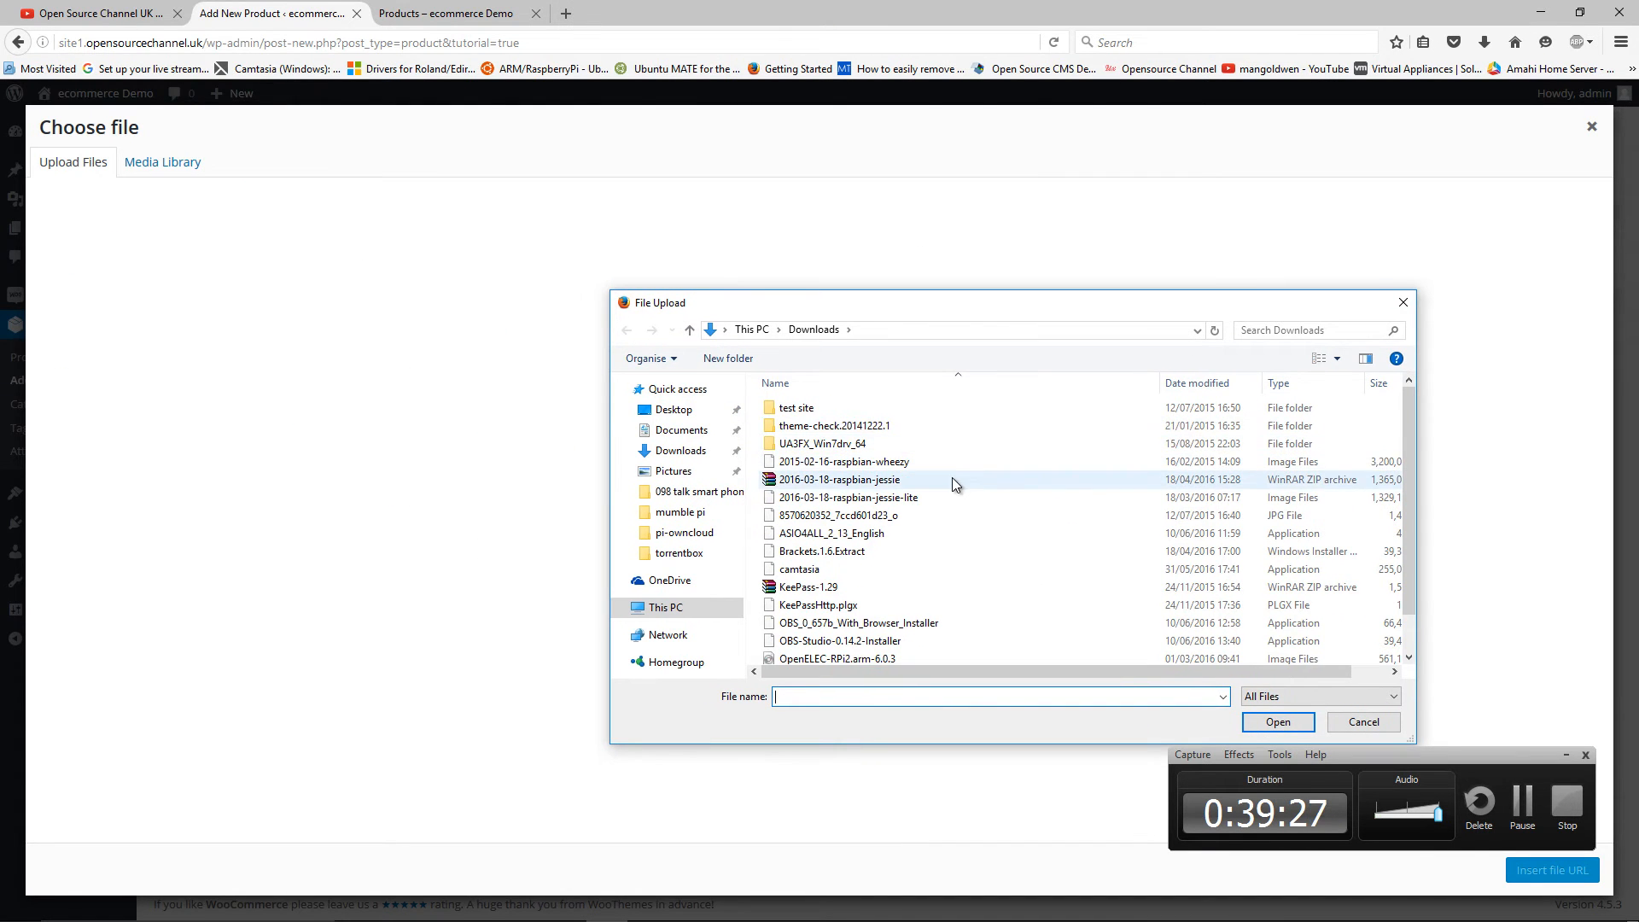
pyautogui.scroll(-1, 948, 478)
pyautogui.doubleClick(860, 549)
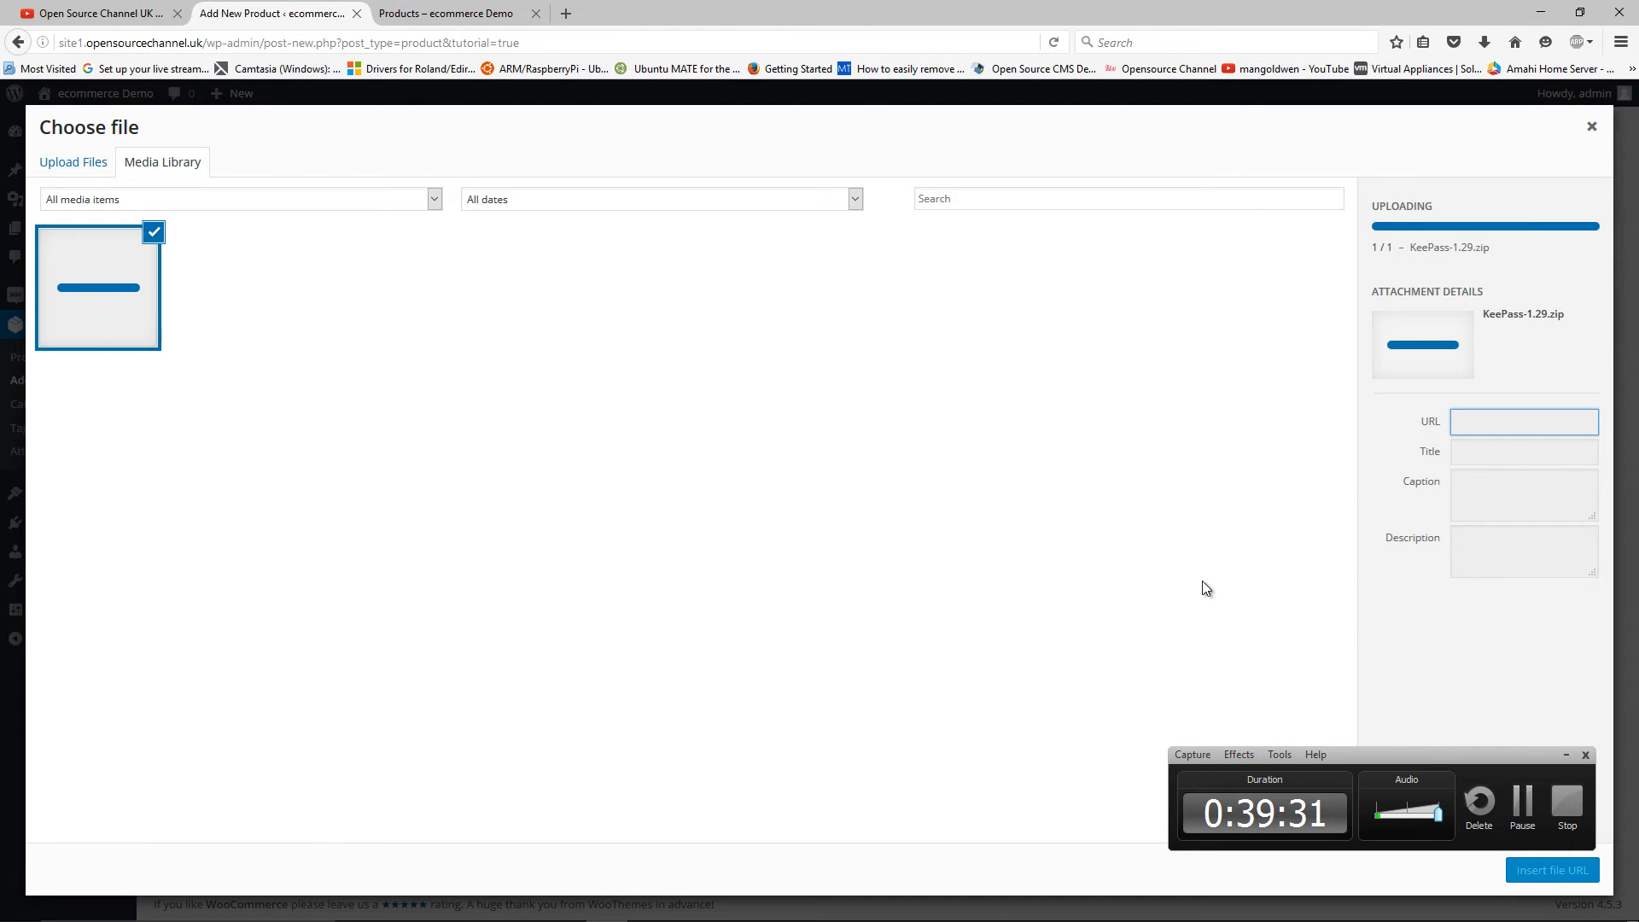
pyautogui.click(1551, 871)
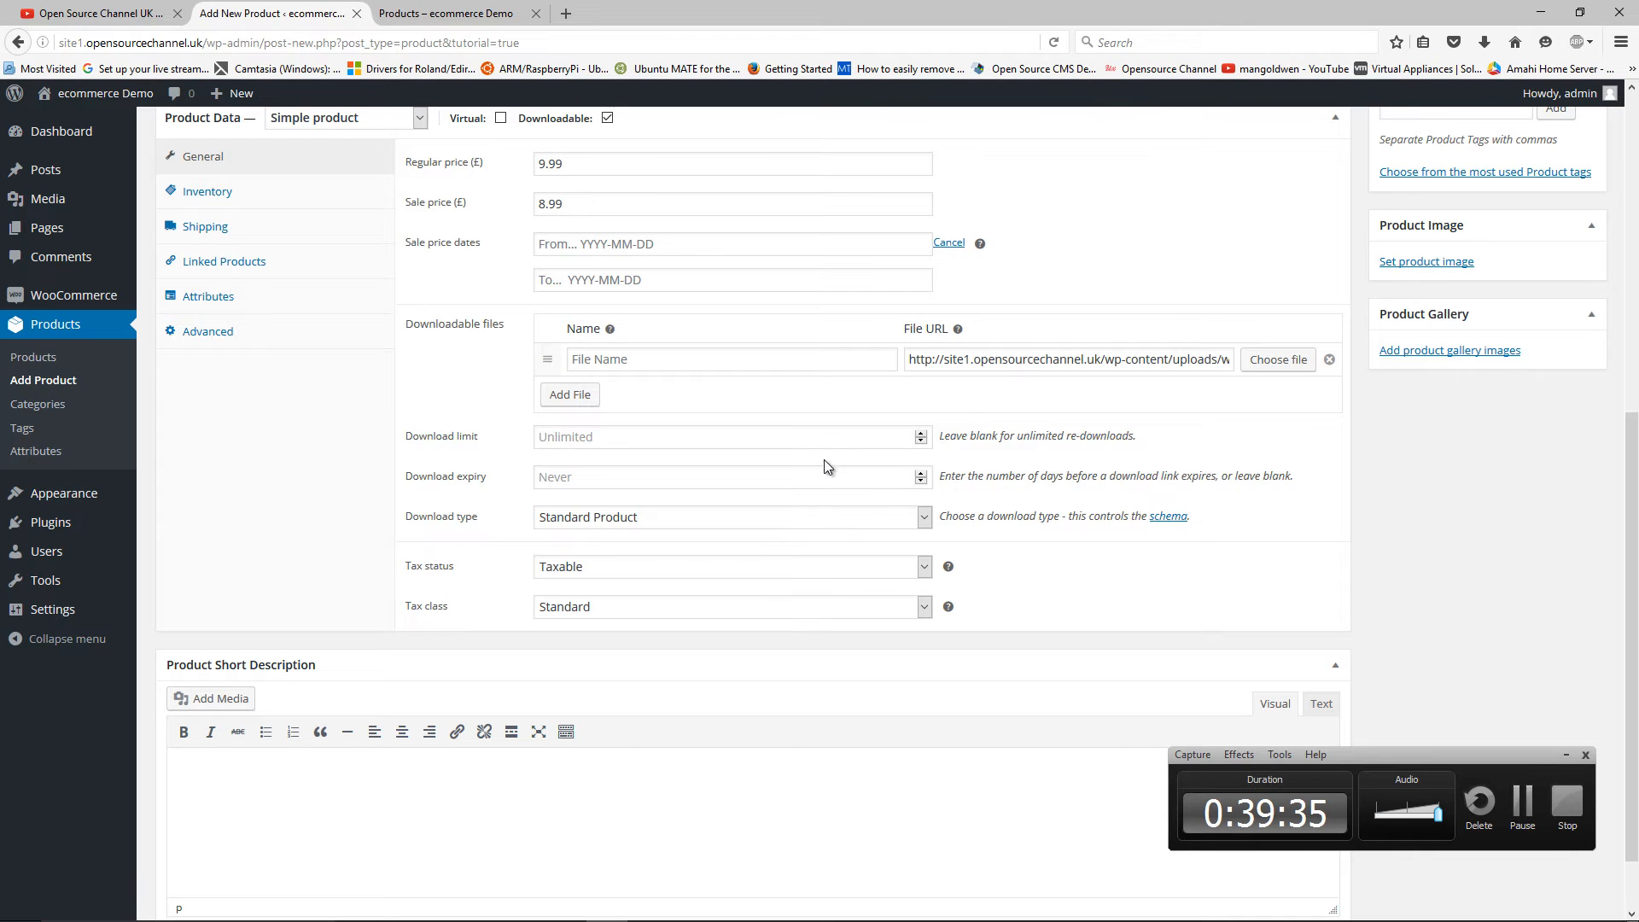
# Set the download limit to 3 and the download type to Application/Software.
pyautogui.click(791, 440)
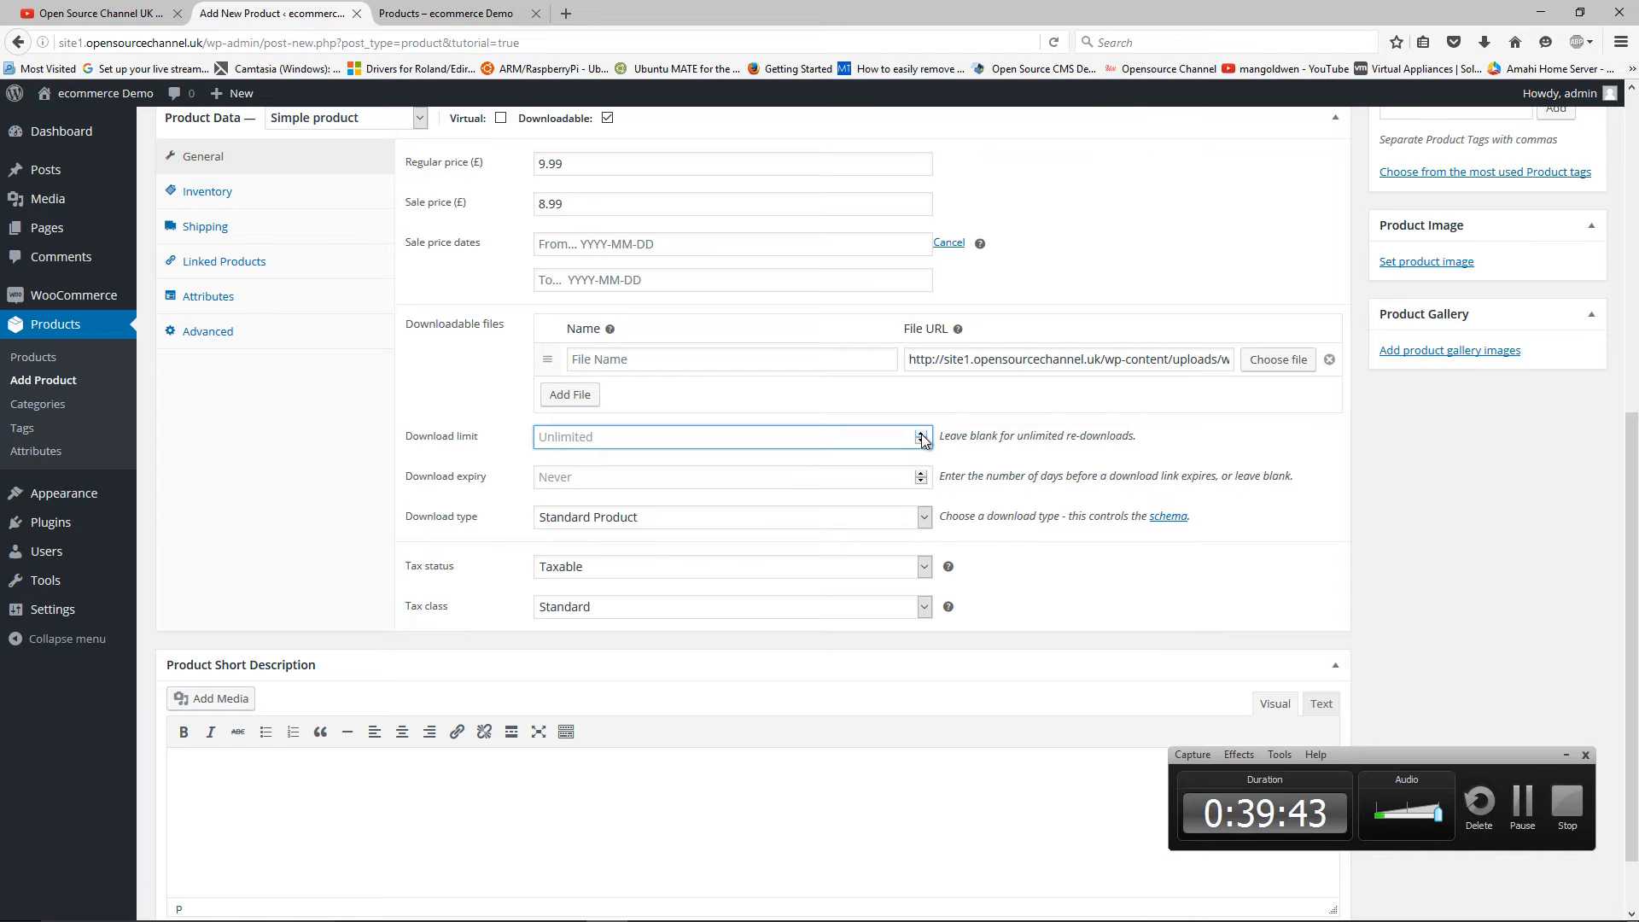
pyautogui.write('3')
pyautogui.click(871, 479)
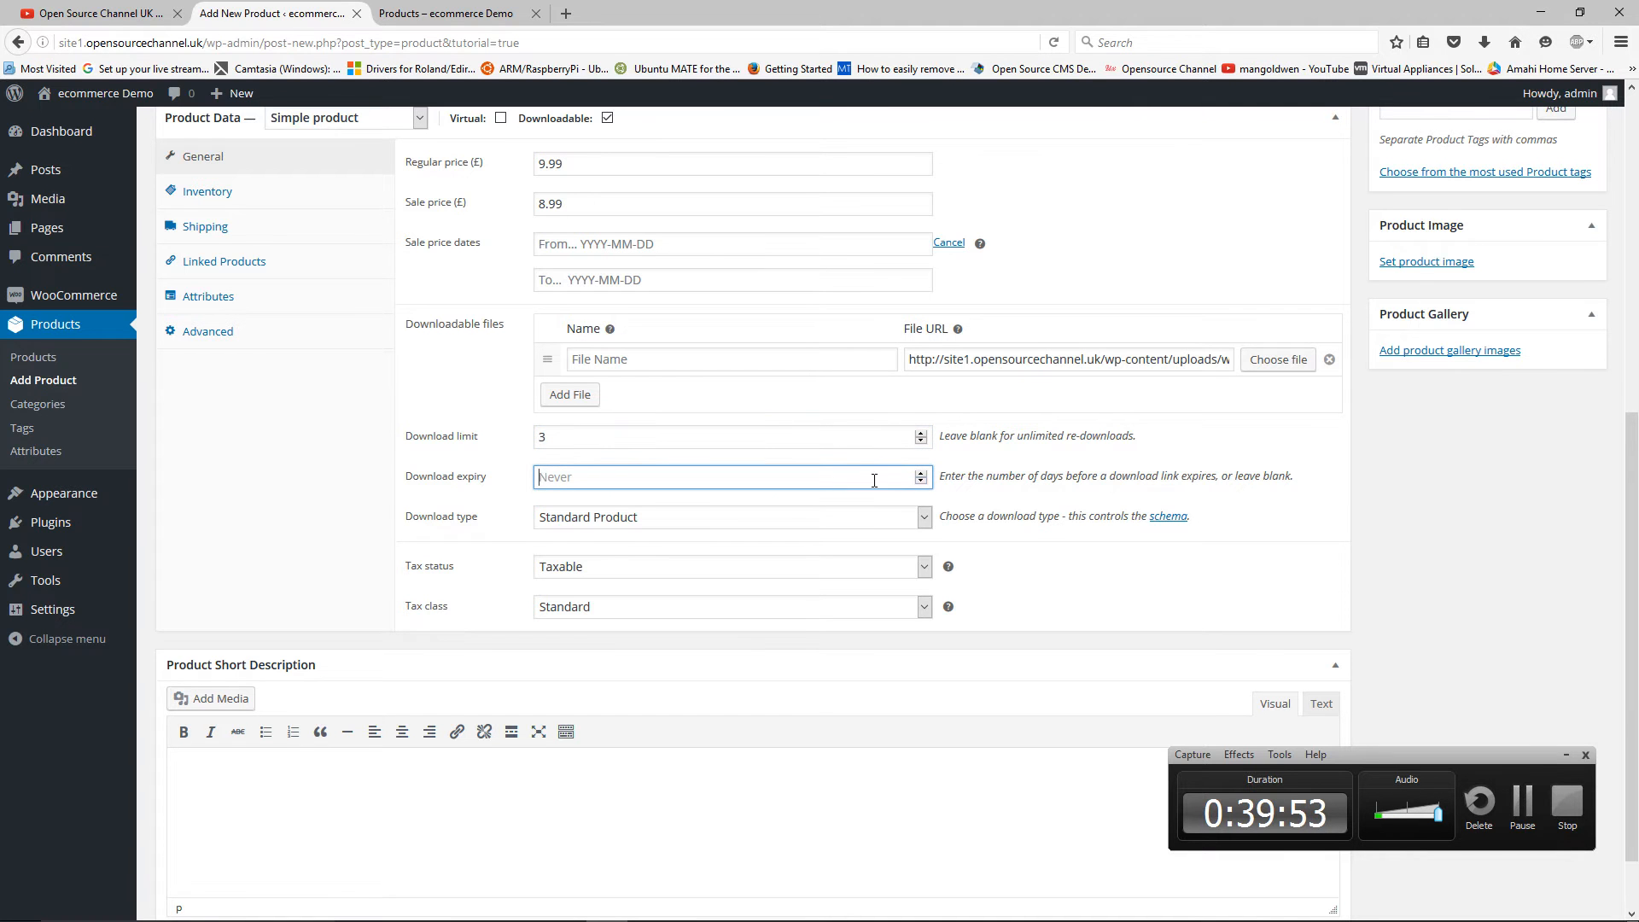
pyautogui.click(816, 515)
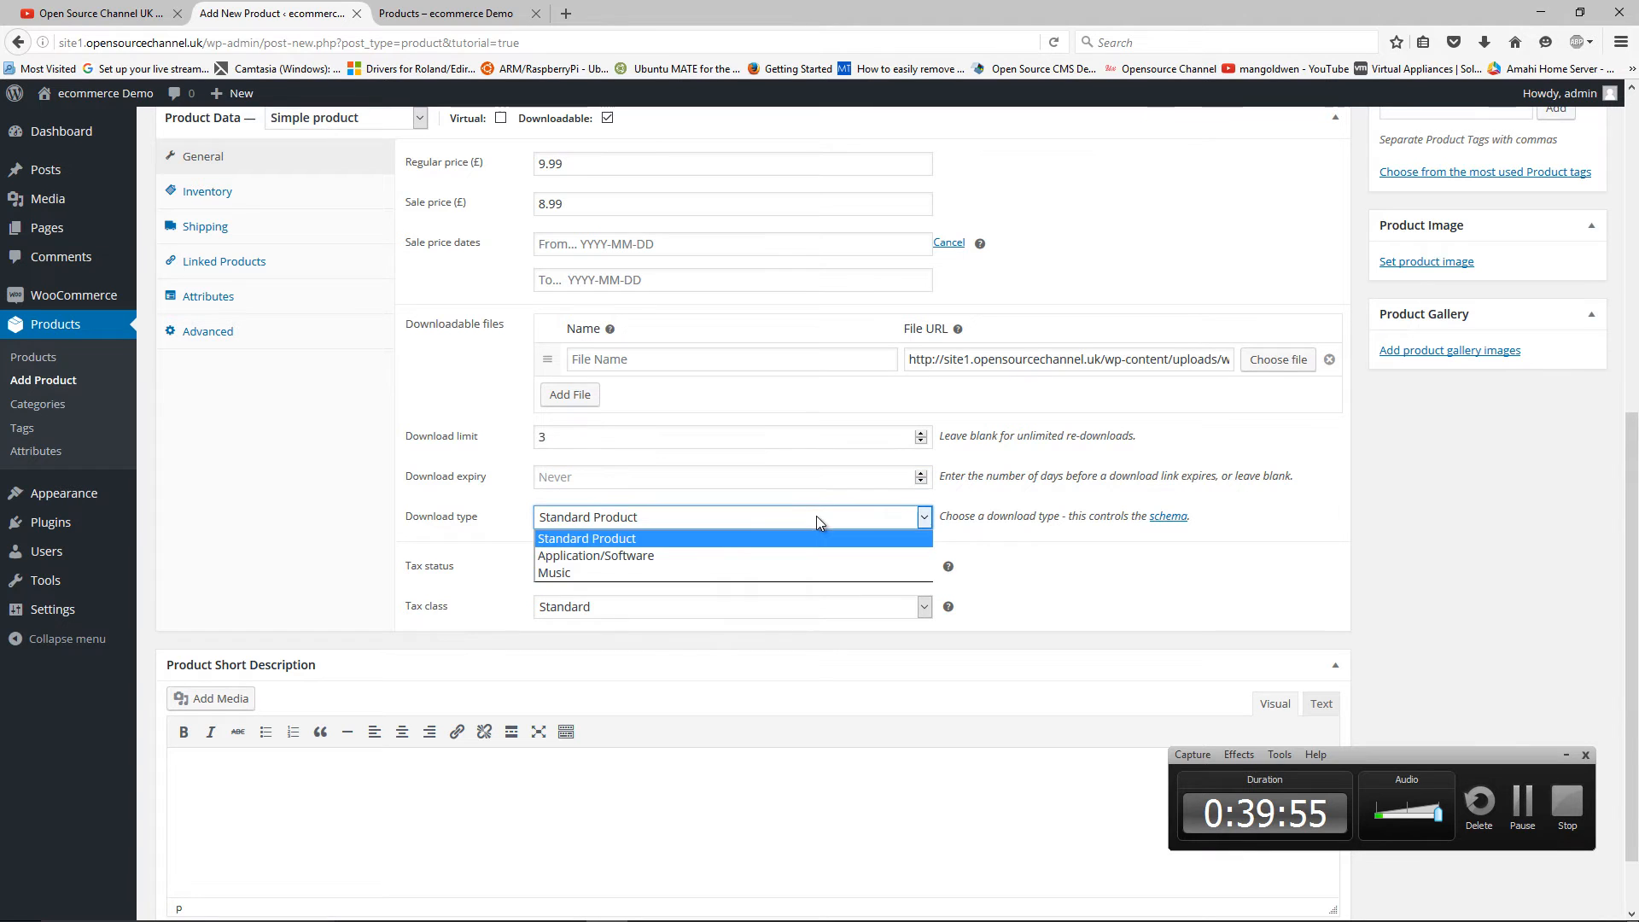
pyautogui.click(730, 557)
# Set tax status to None and keep the tax class on Standard.
pyautogui.click(710, 567)
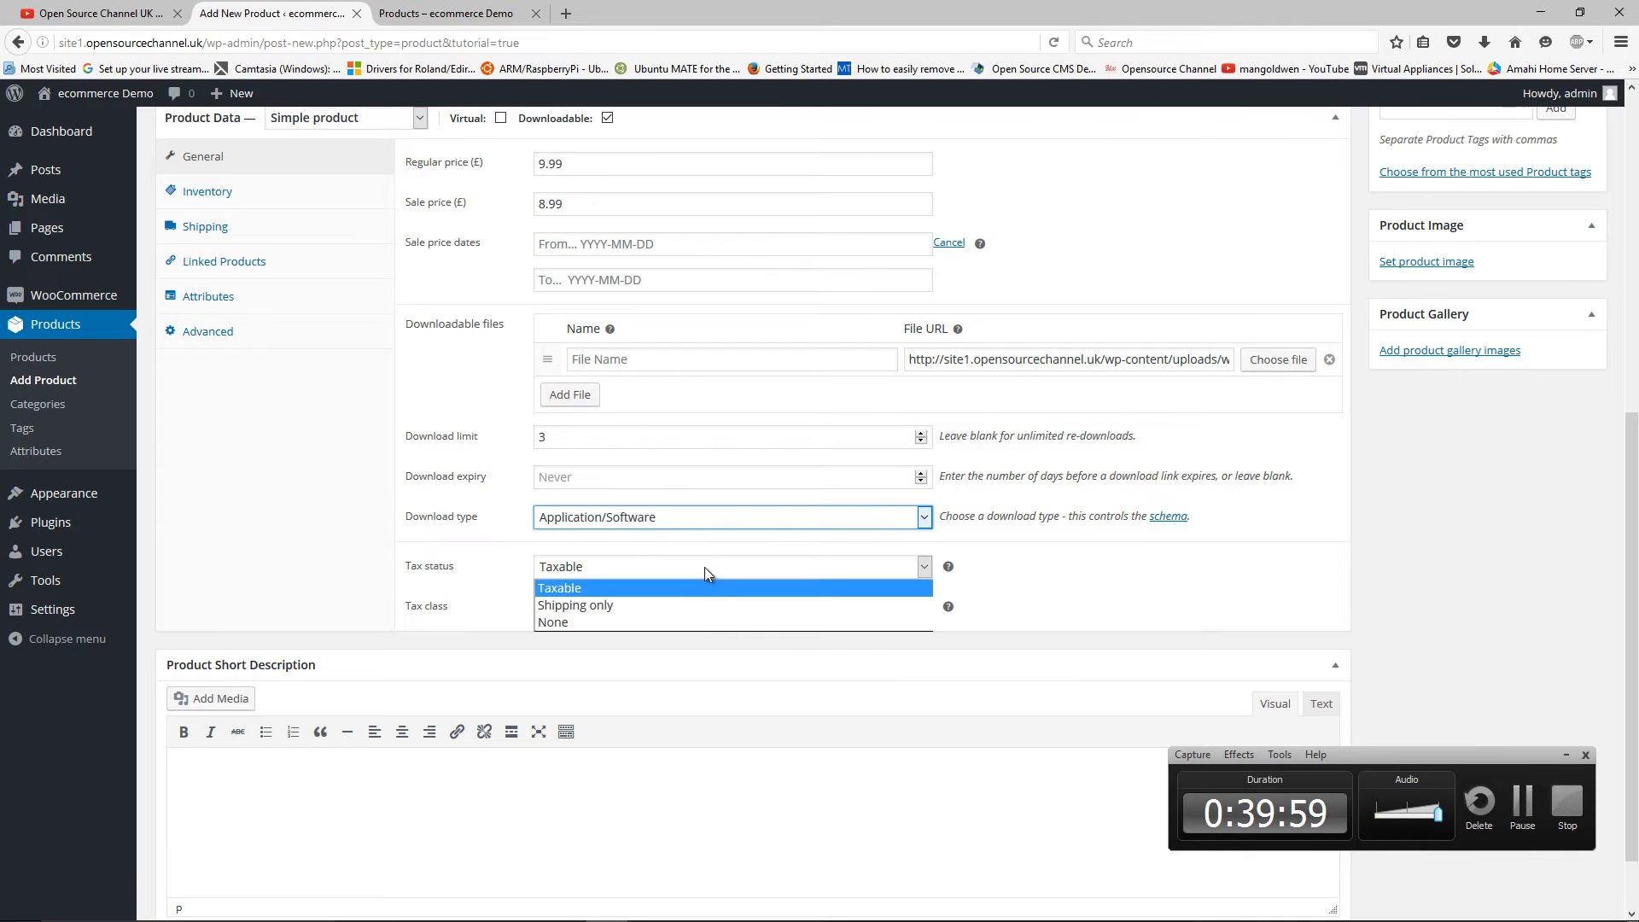
pyautogui.click(685, 622)
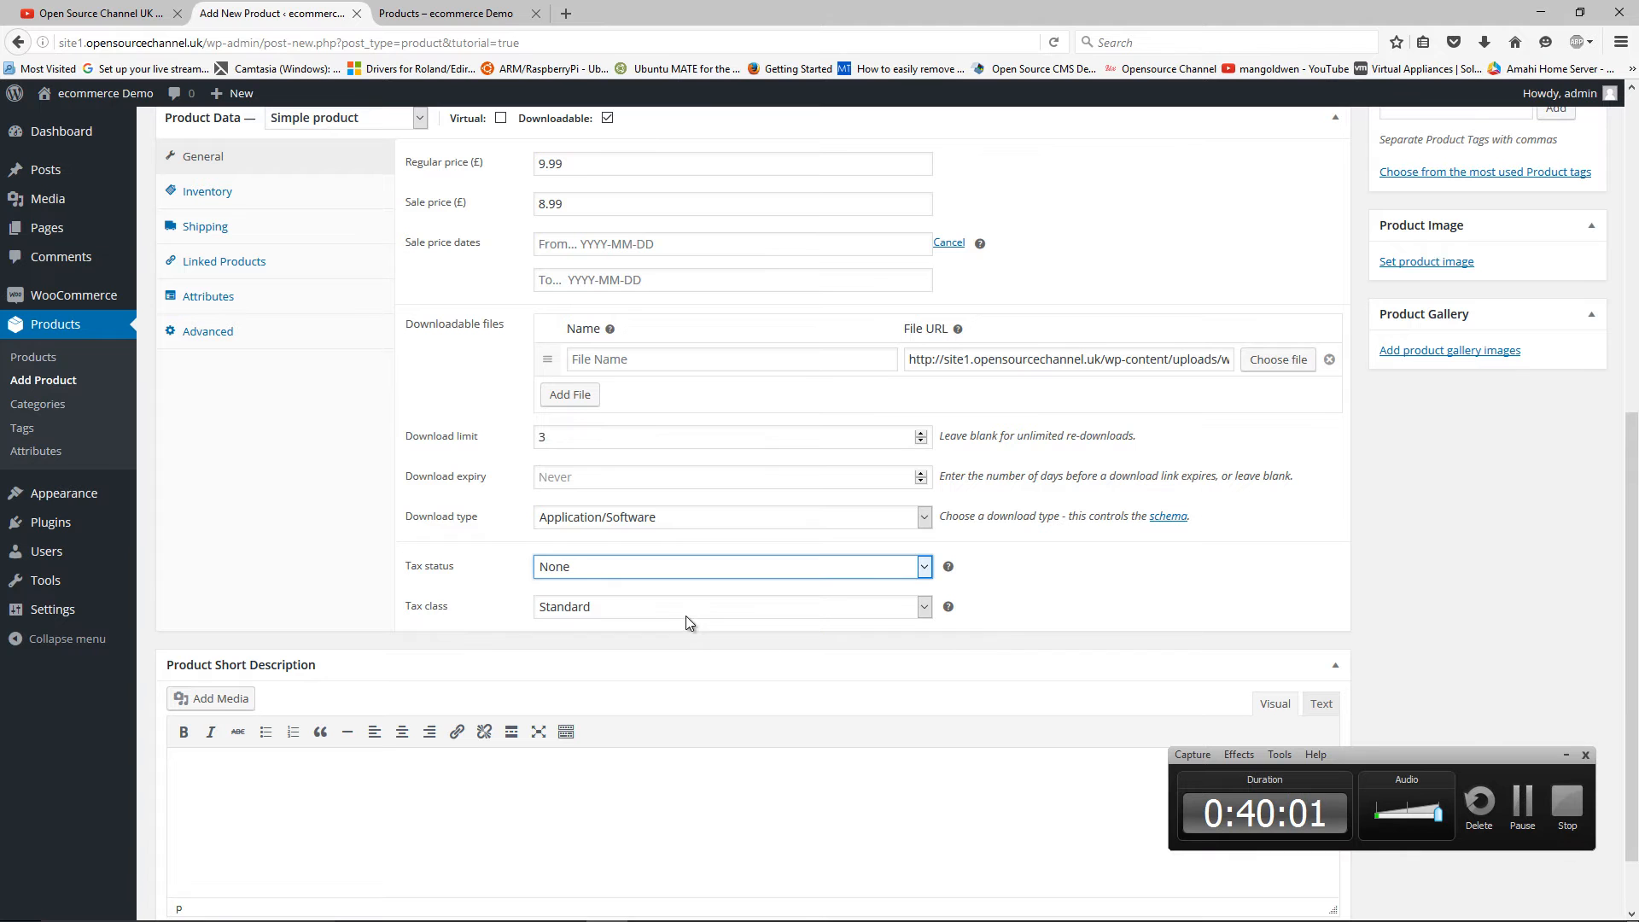
pyautogui.click(695, 603)
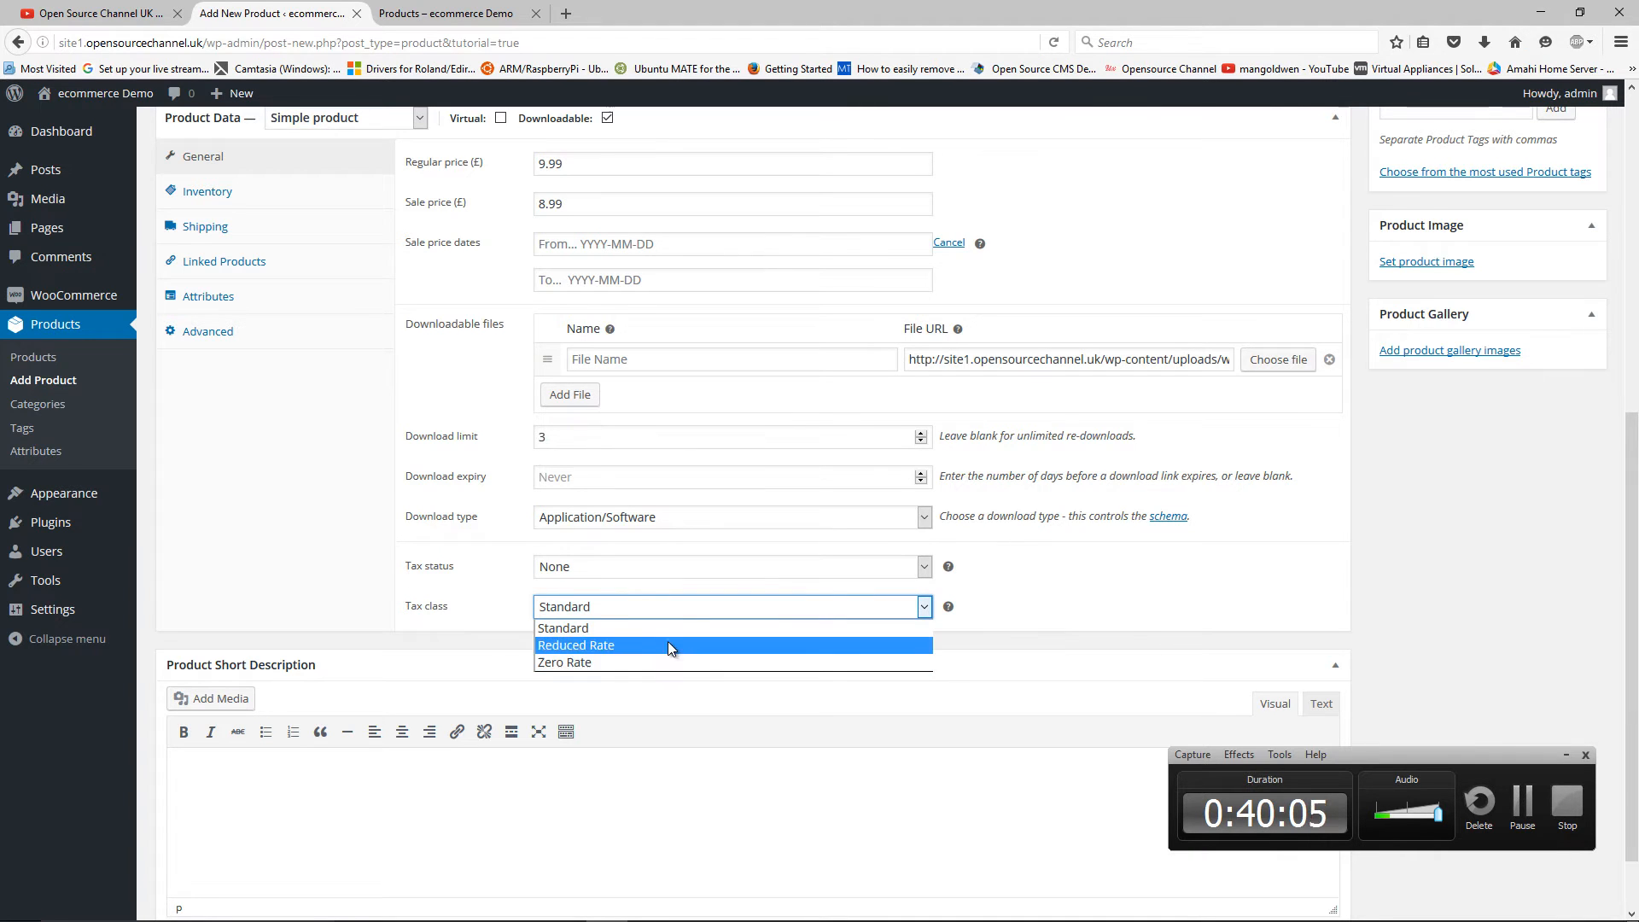
pyautogui.click(673, 629)
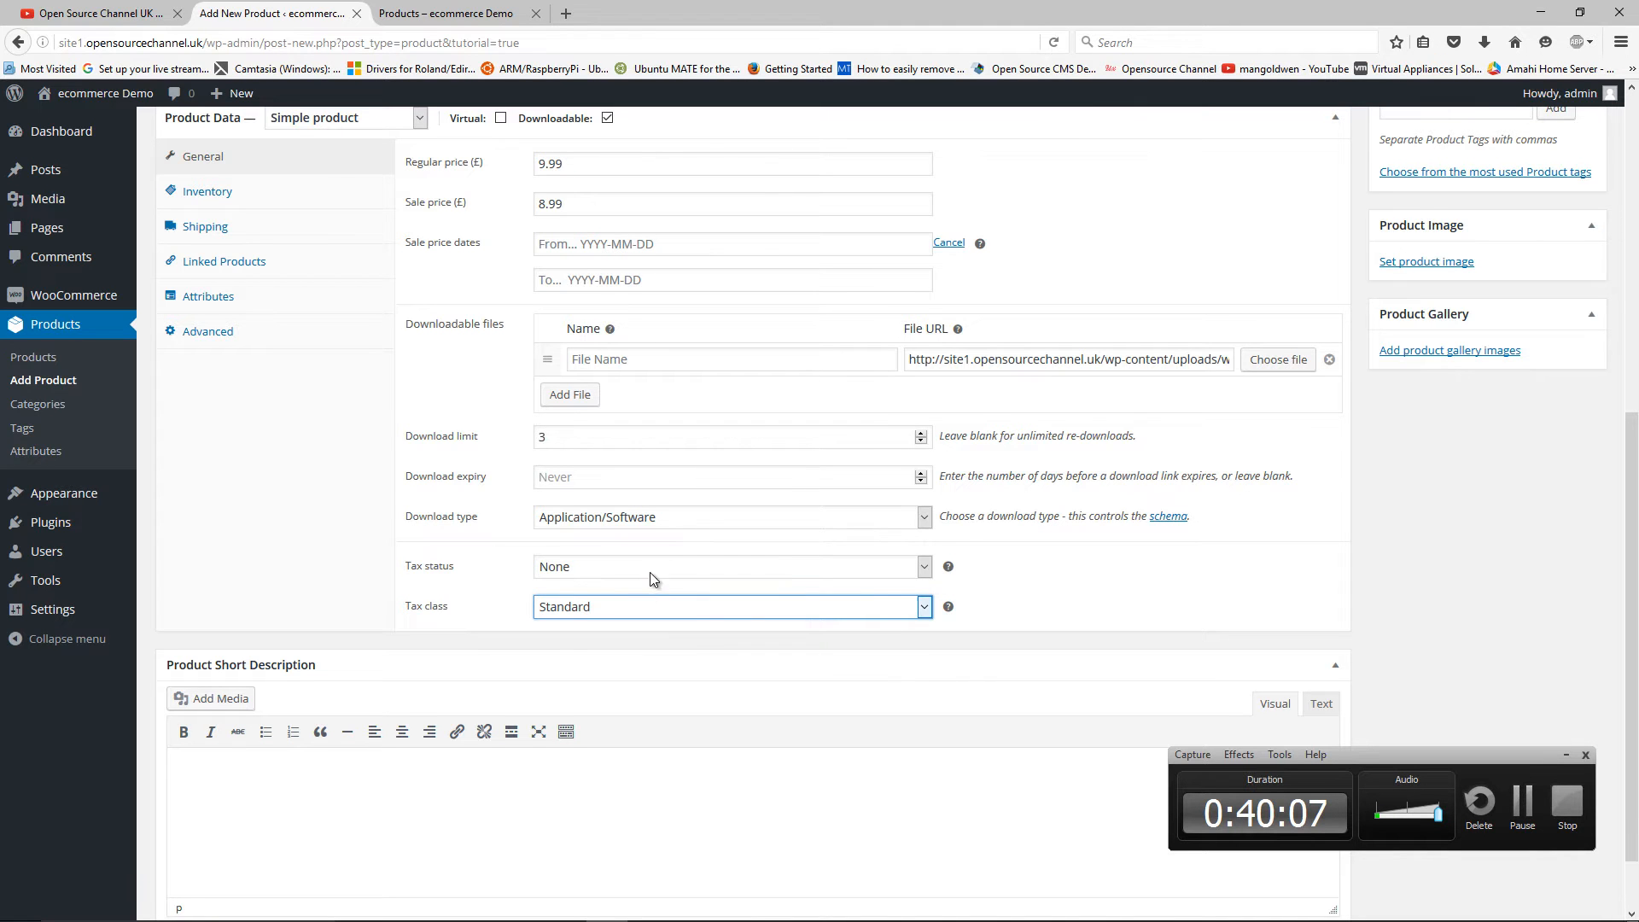
pyautogui.click(625, 607)
pyautogui.click(613, 665)
pyautogui.click(647, 604)
pyautogui.click(645, 628)
# Type 'Short Description' into the Product Short Description editor.
pyautogui.scroll(-2, 666, 662)
pyautogui.scroll(5, 665, 663)
pyautogui.scroll(3, 665, 663)
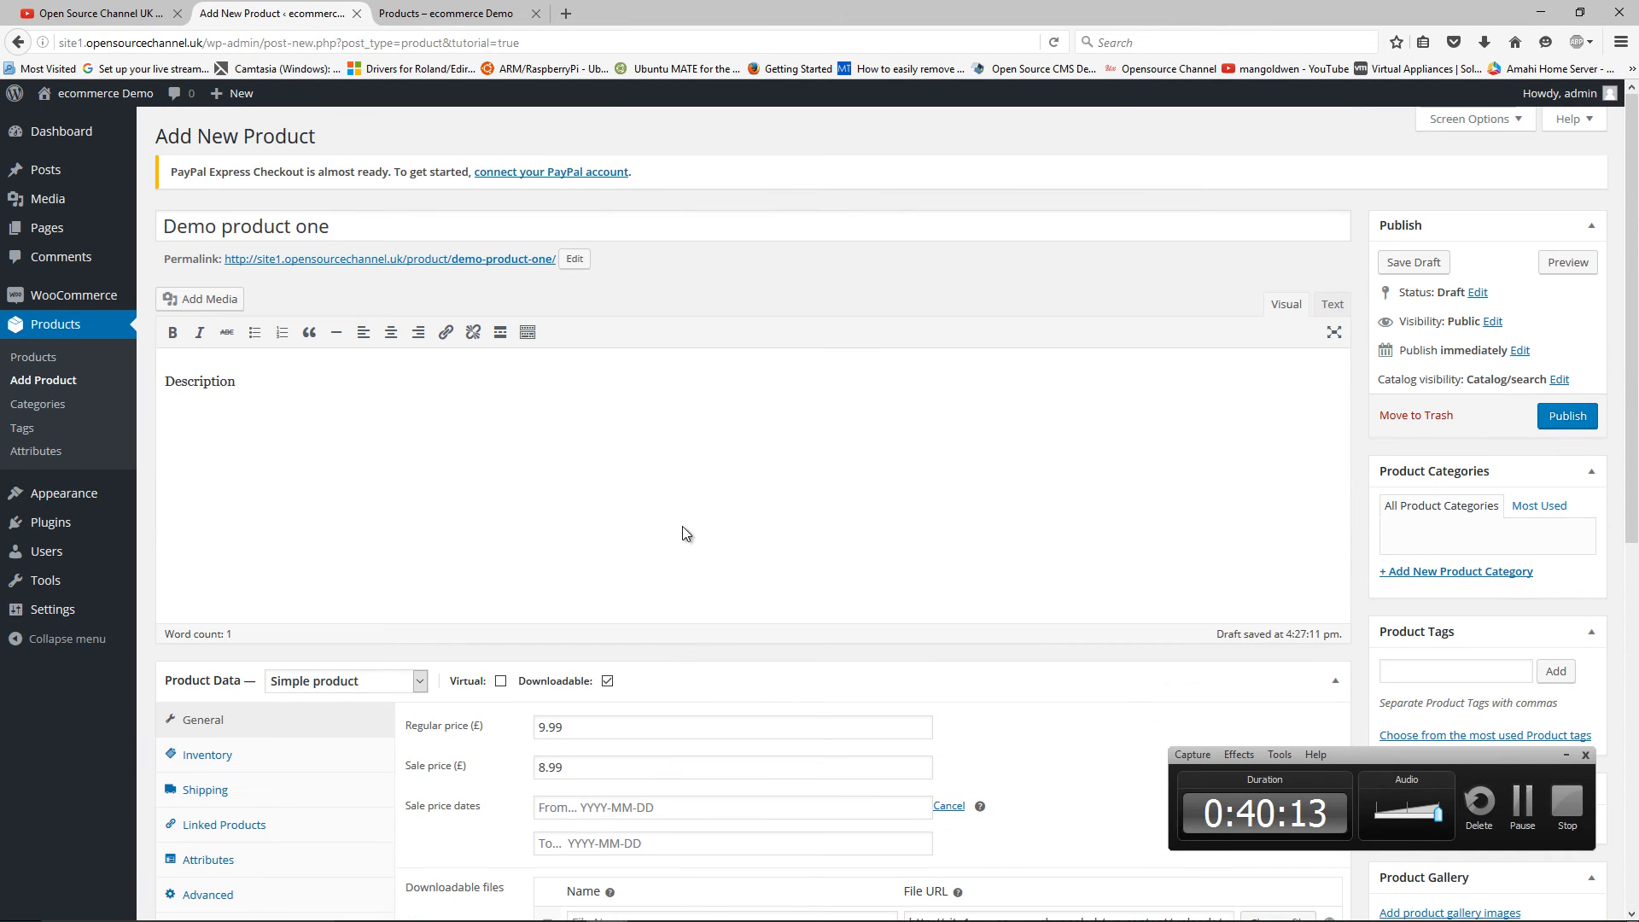
pyautogui.scroll(-7, 566, 478)
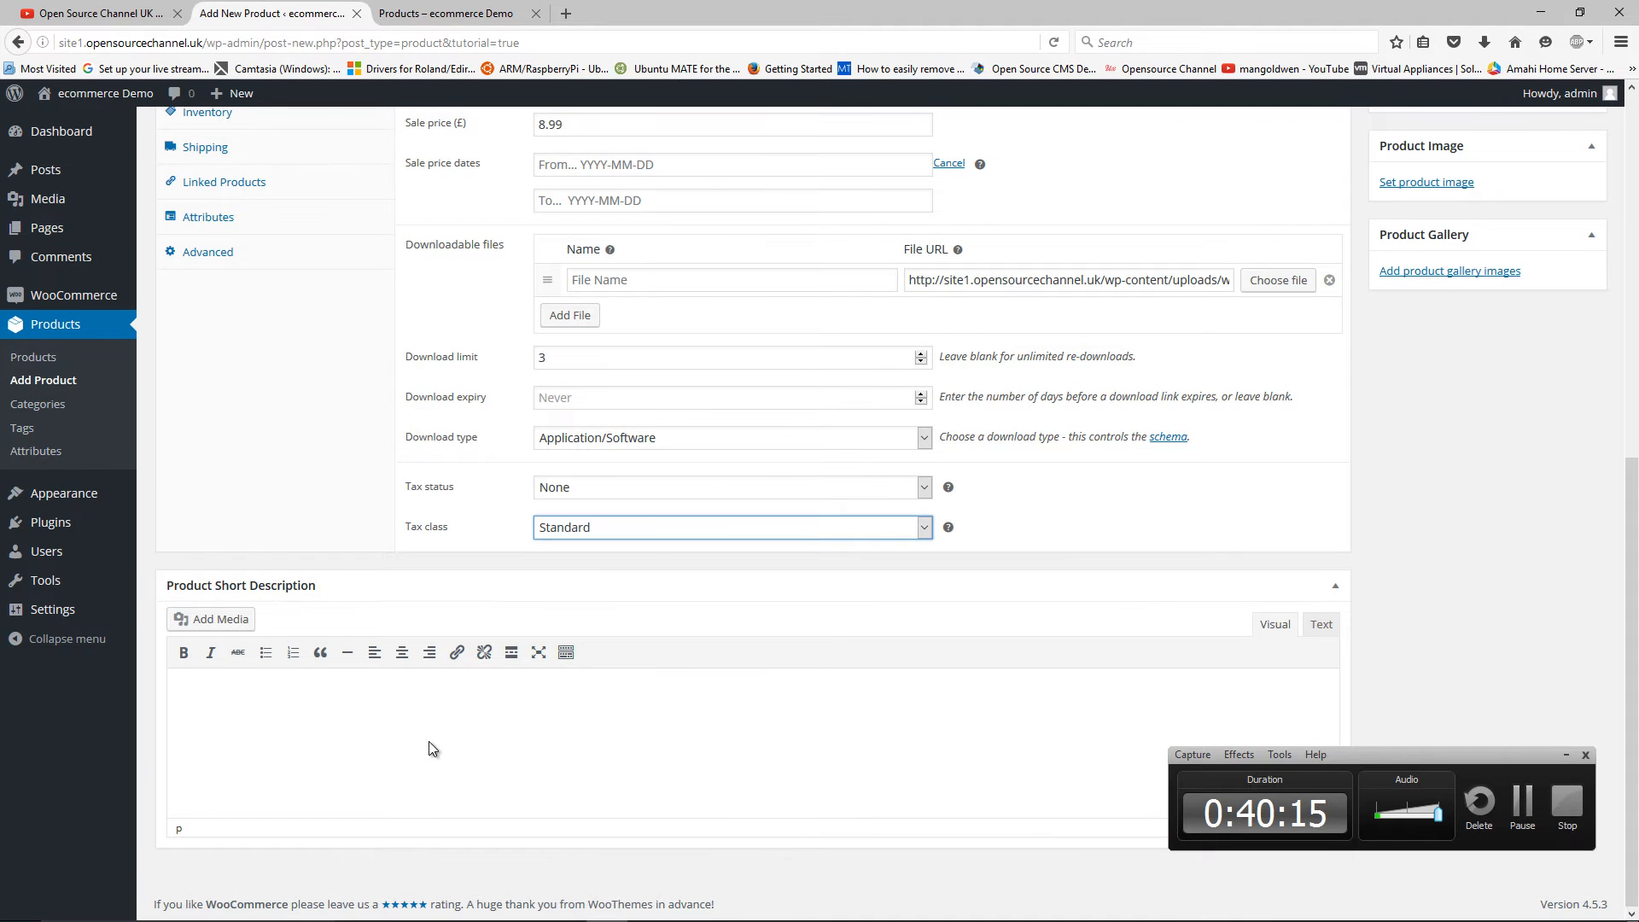
pyautogui.click(438, 724)
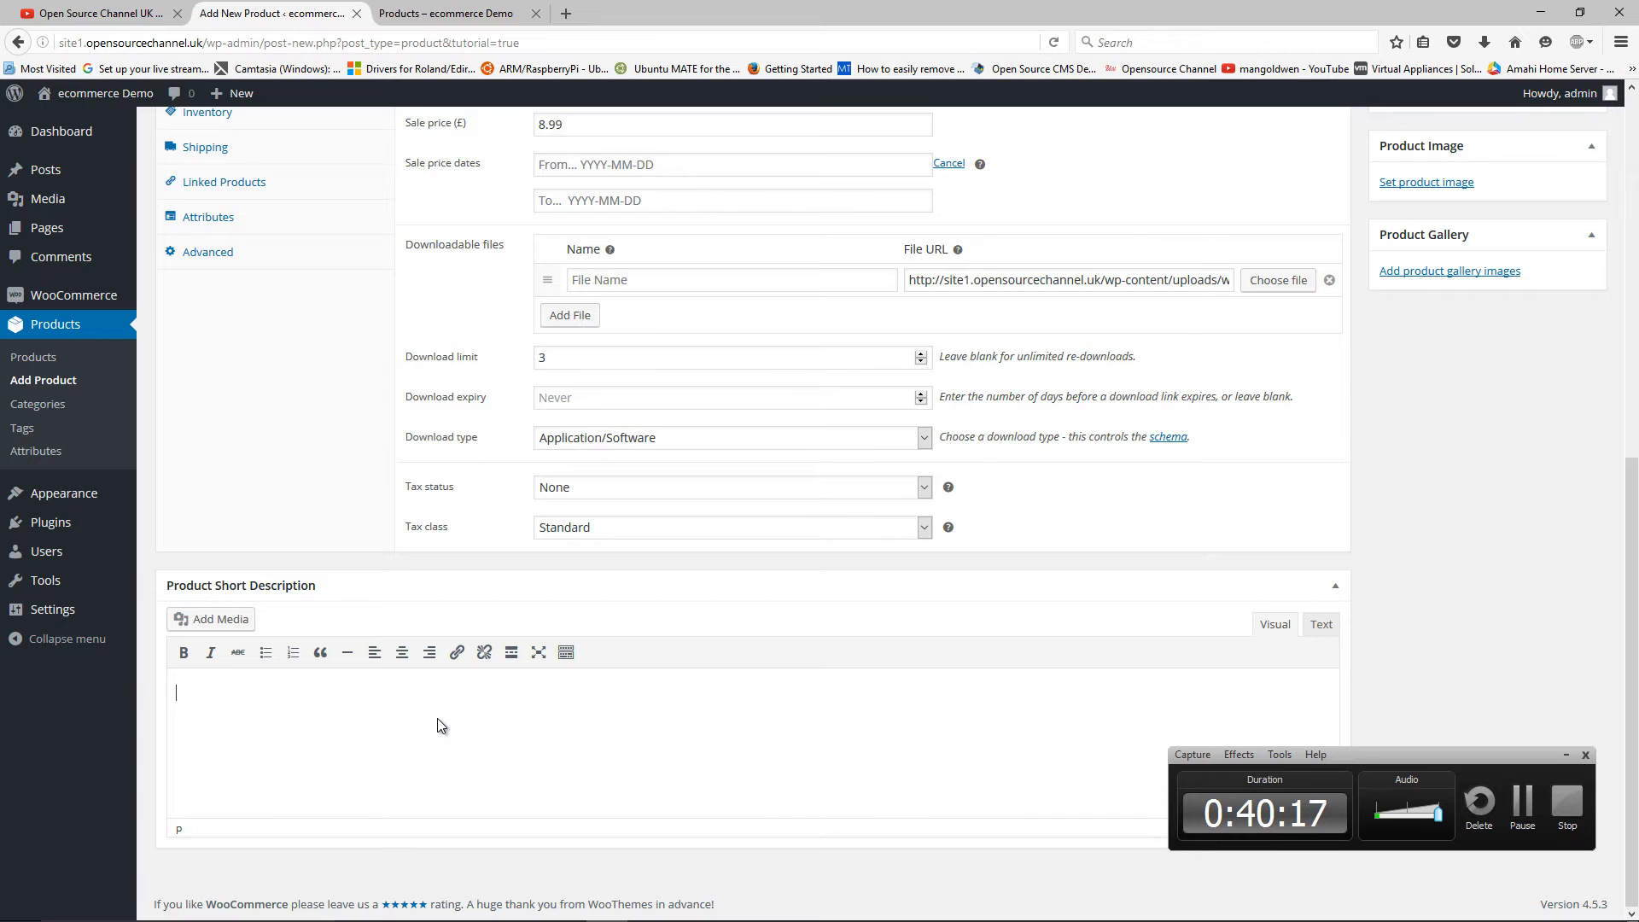
pyautogui.write('Short Description')
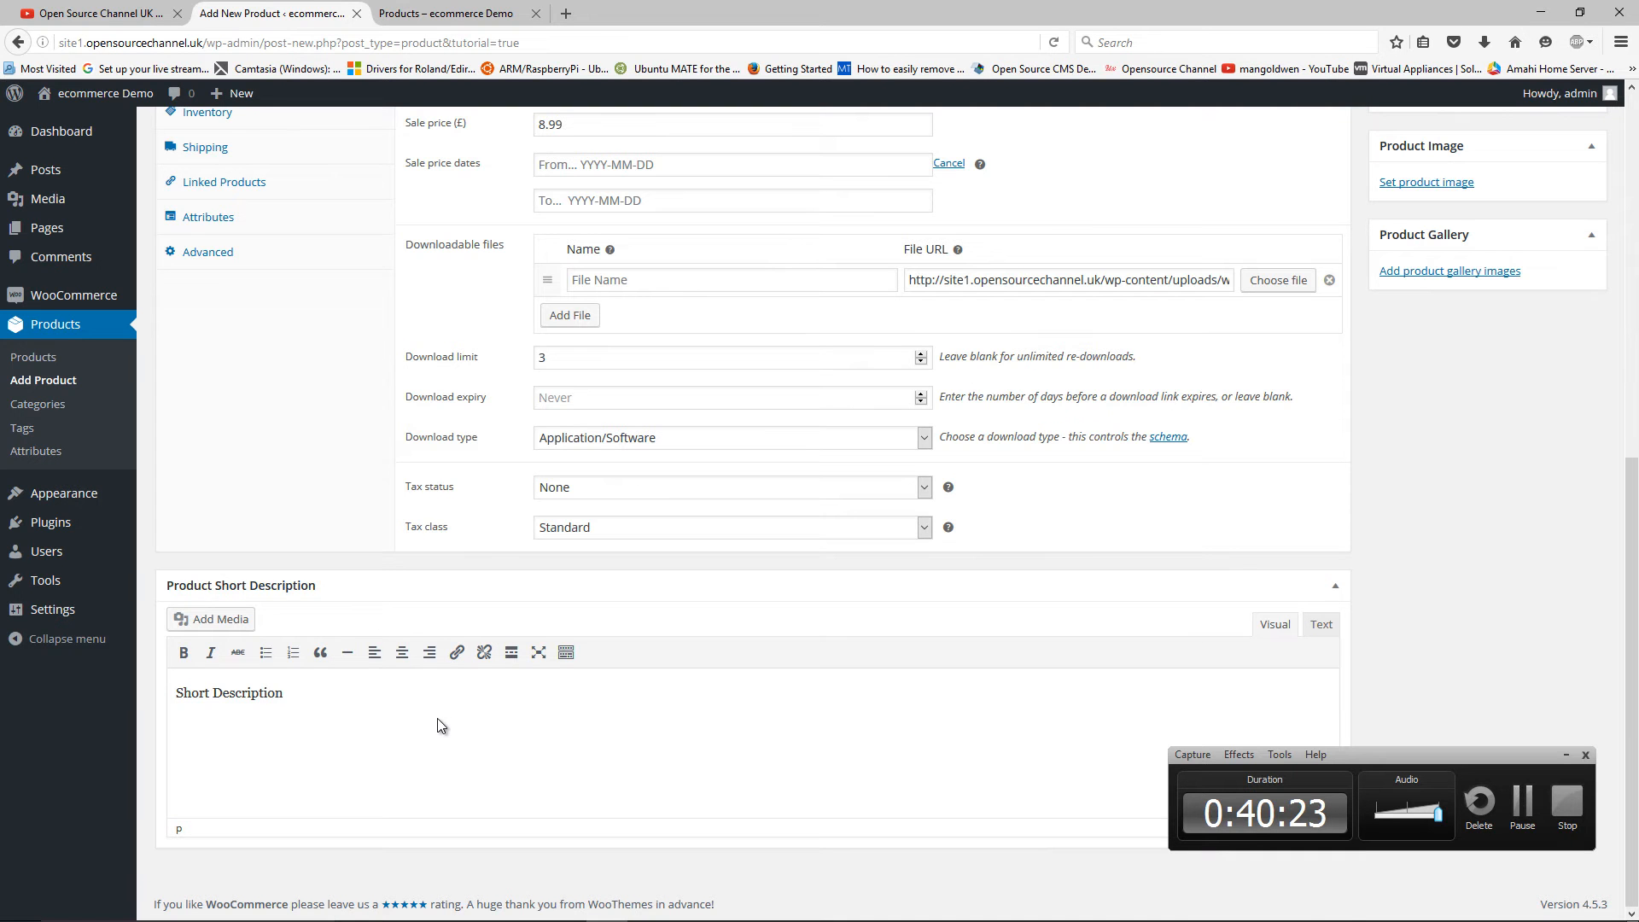
pyautogui.scroll(3, 587, 685)
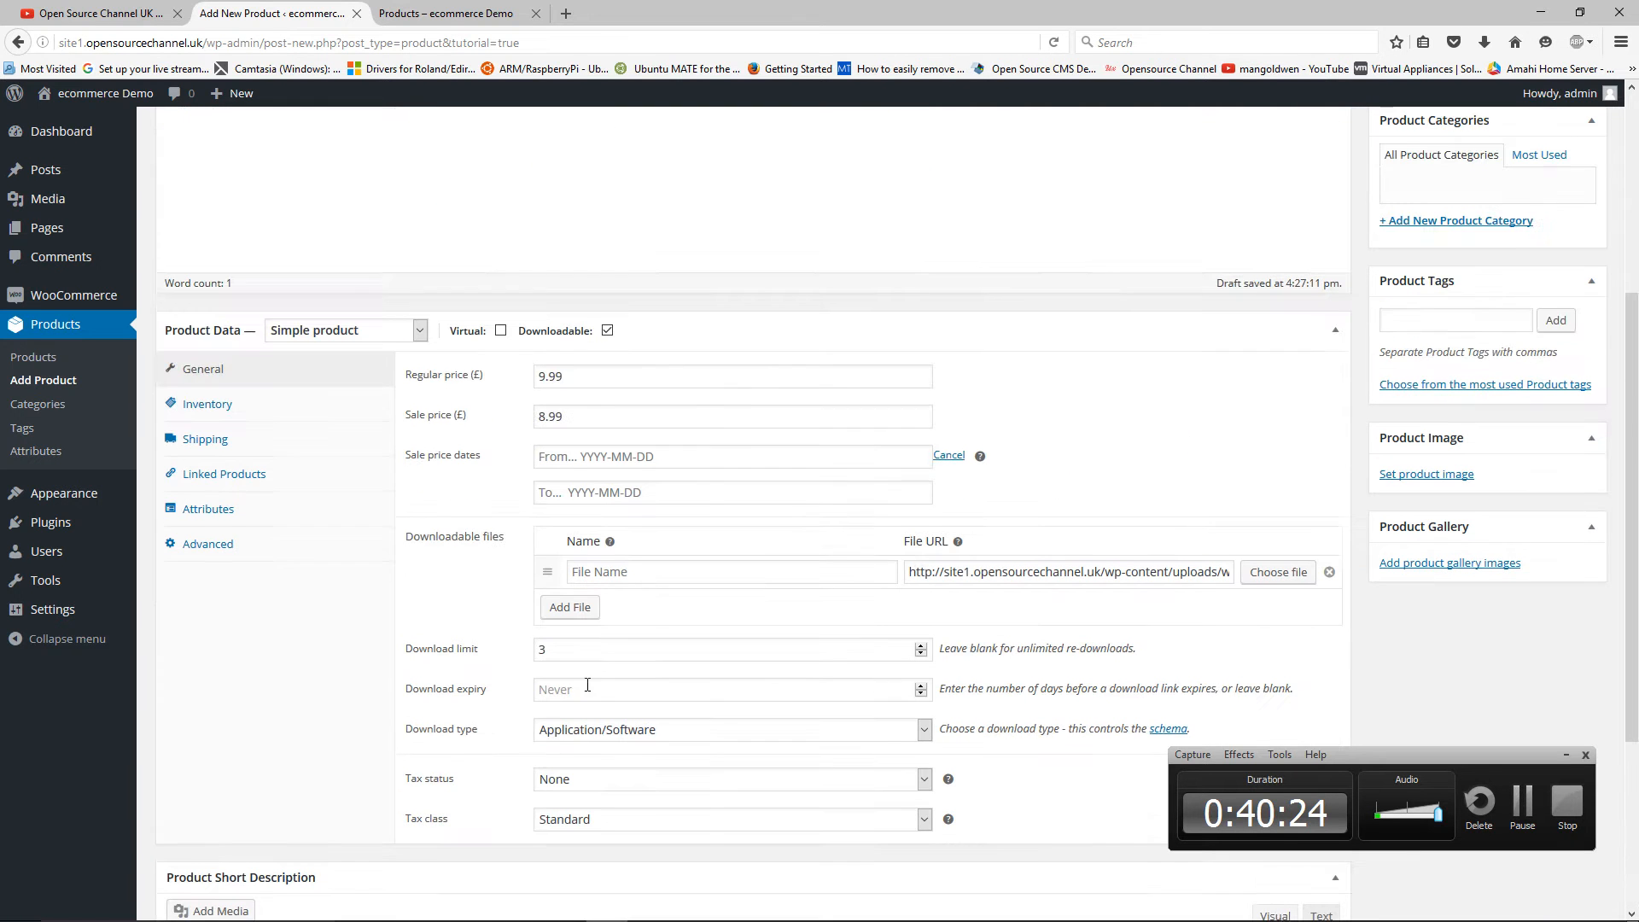
# Enter keep-001-225 as the product SKU in the Inventory settings.
pyautogui.click(246, 409)
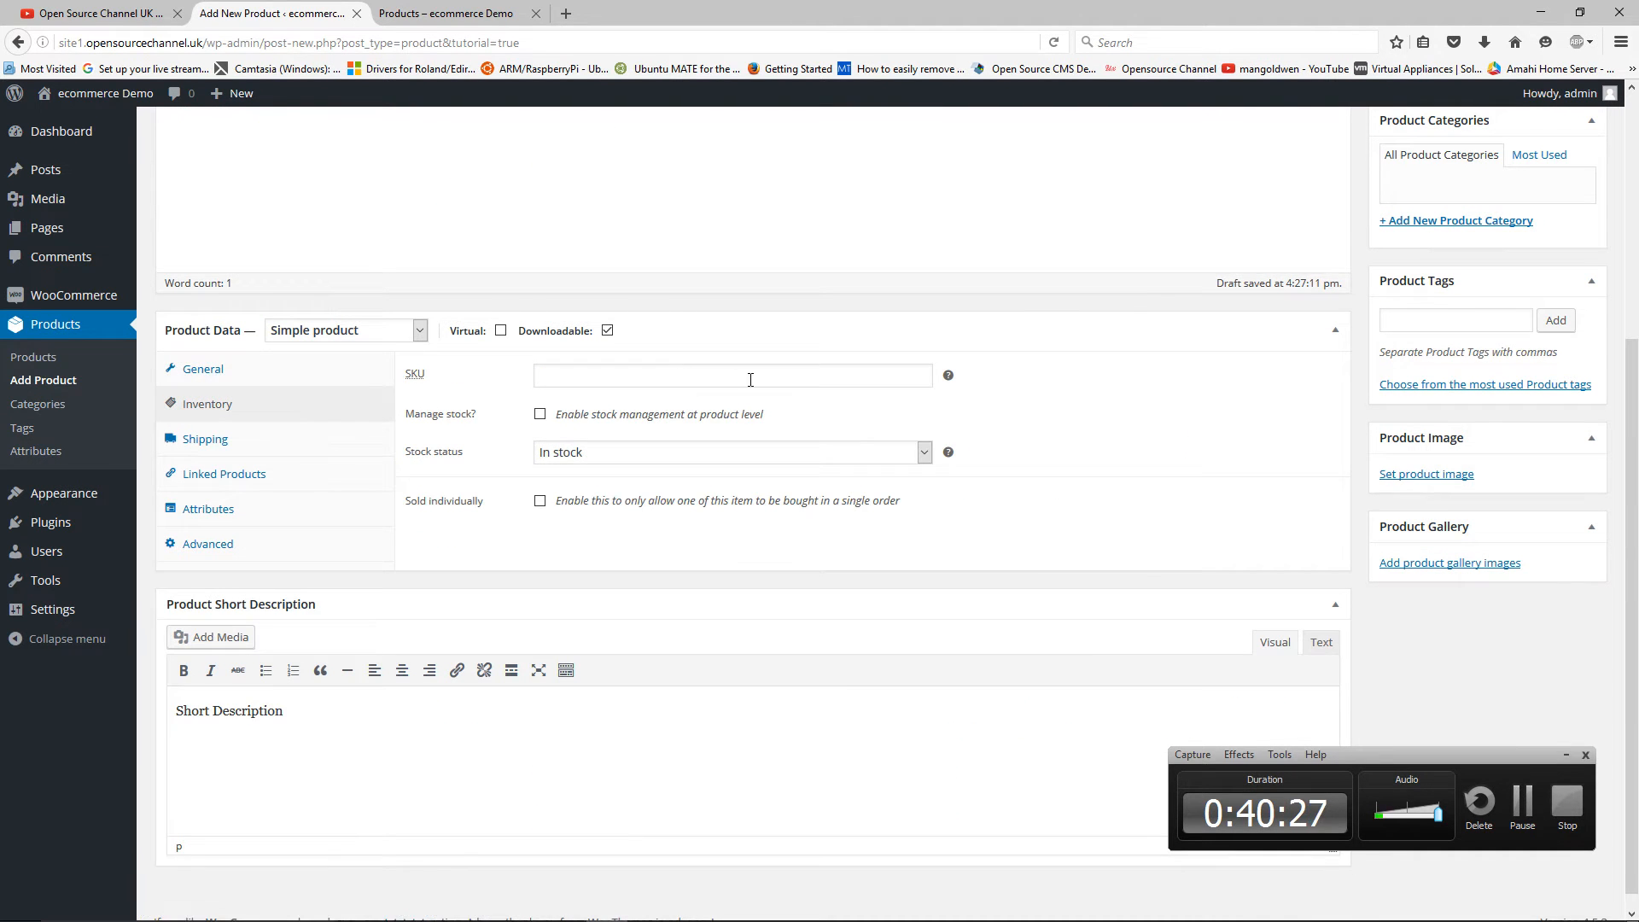
pyautogui.click(842, 366)
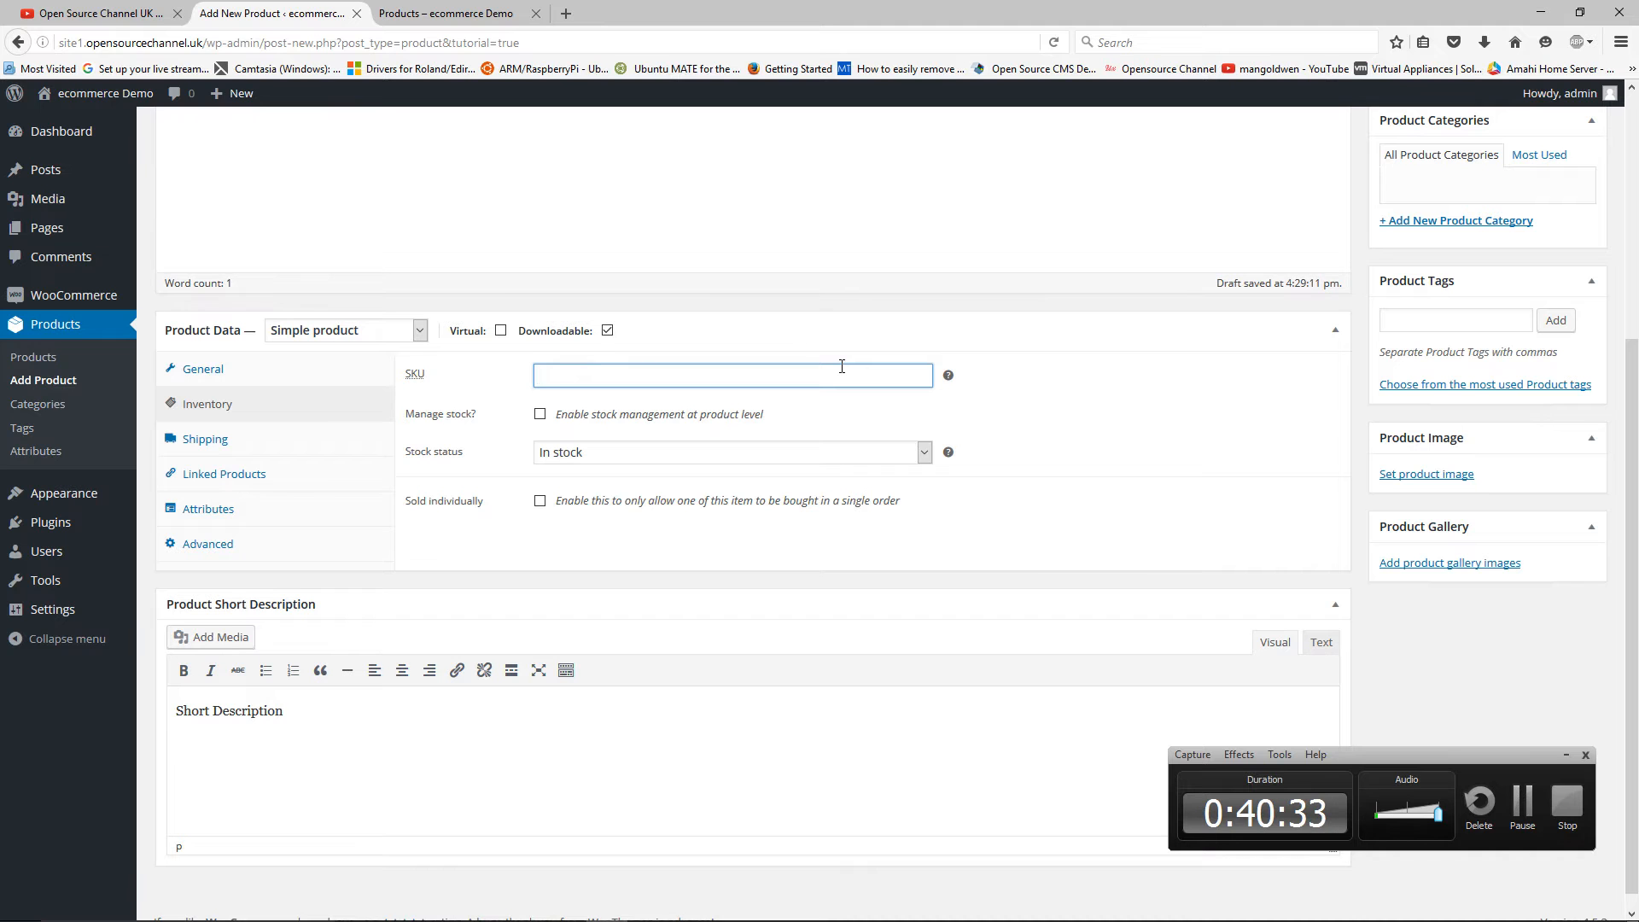
pyautogui.write('eep-001-225')
# Keep stock status In stock, enable stock management, and set stock quantity to 50.
pyautogui.click(653, 453)
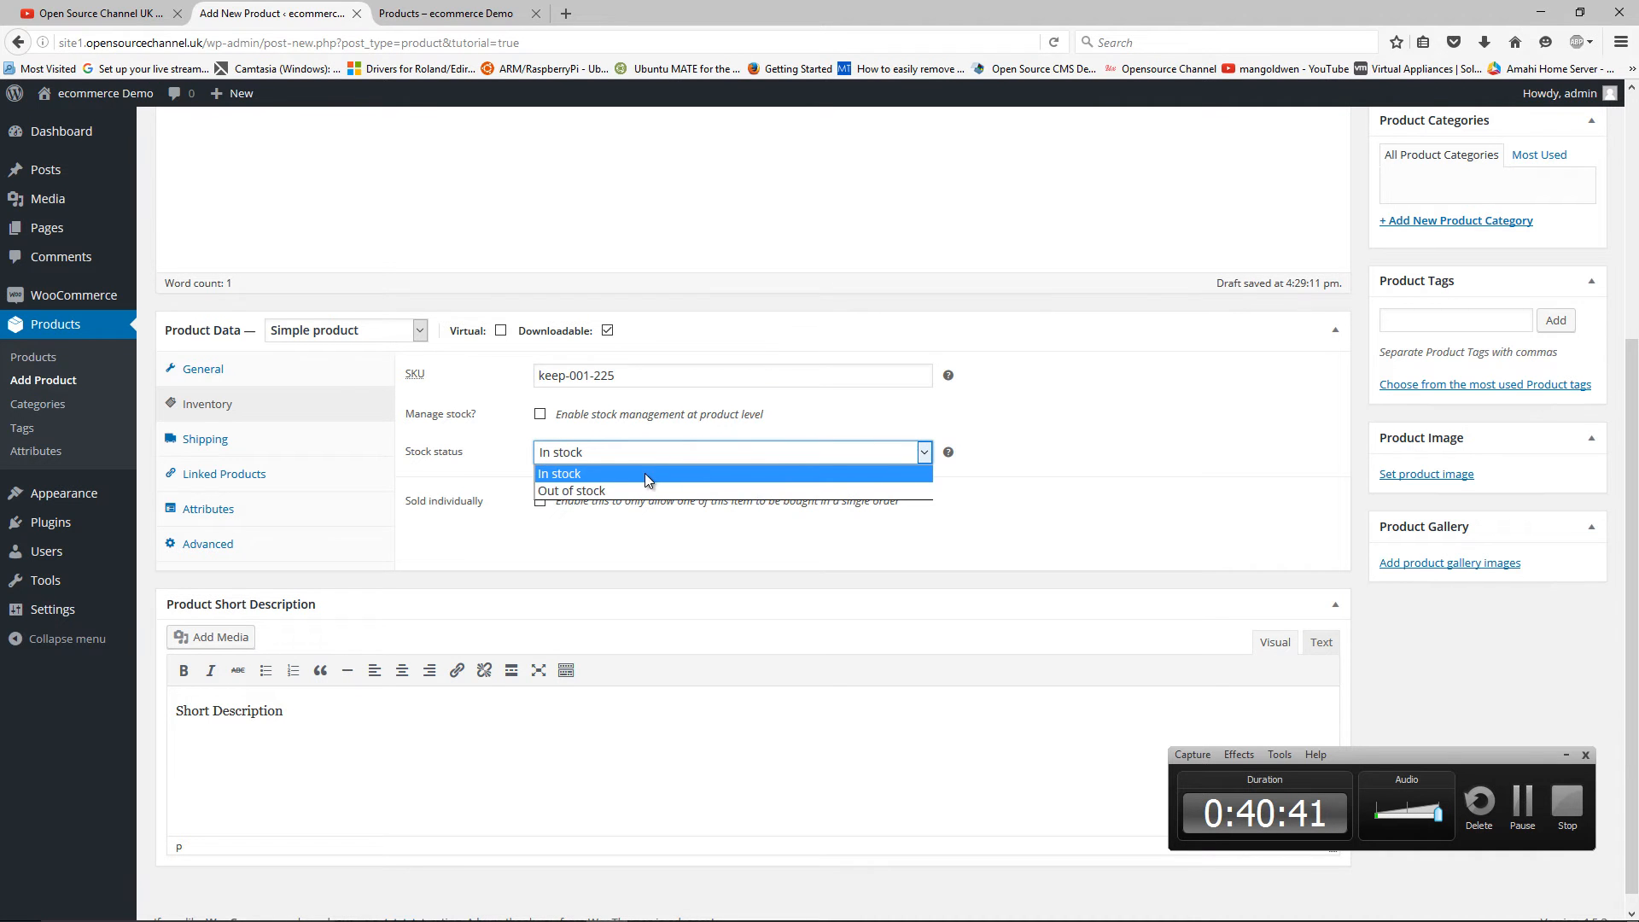
pyautogui.click(679, 456)
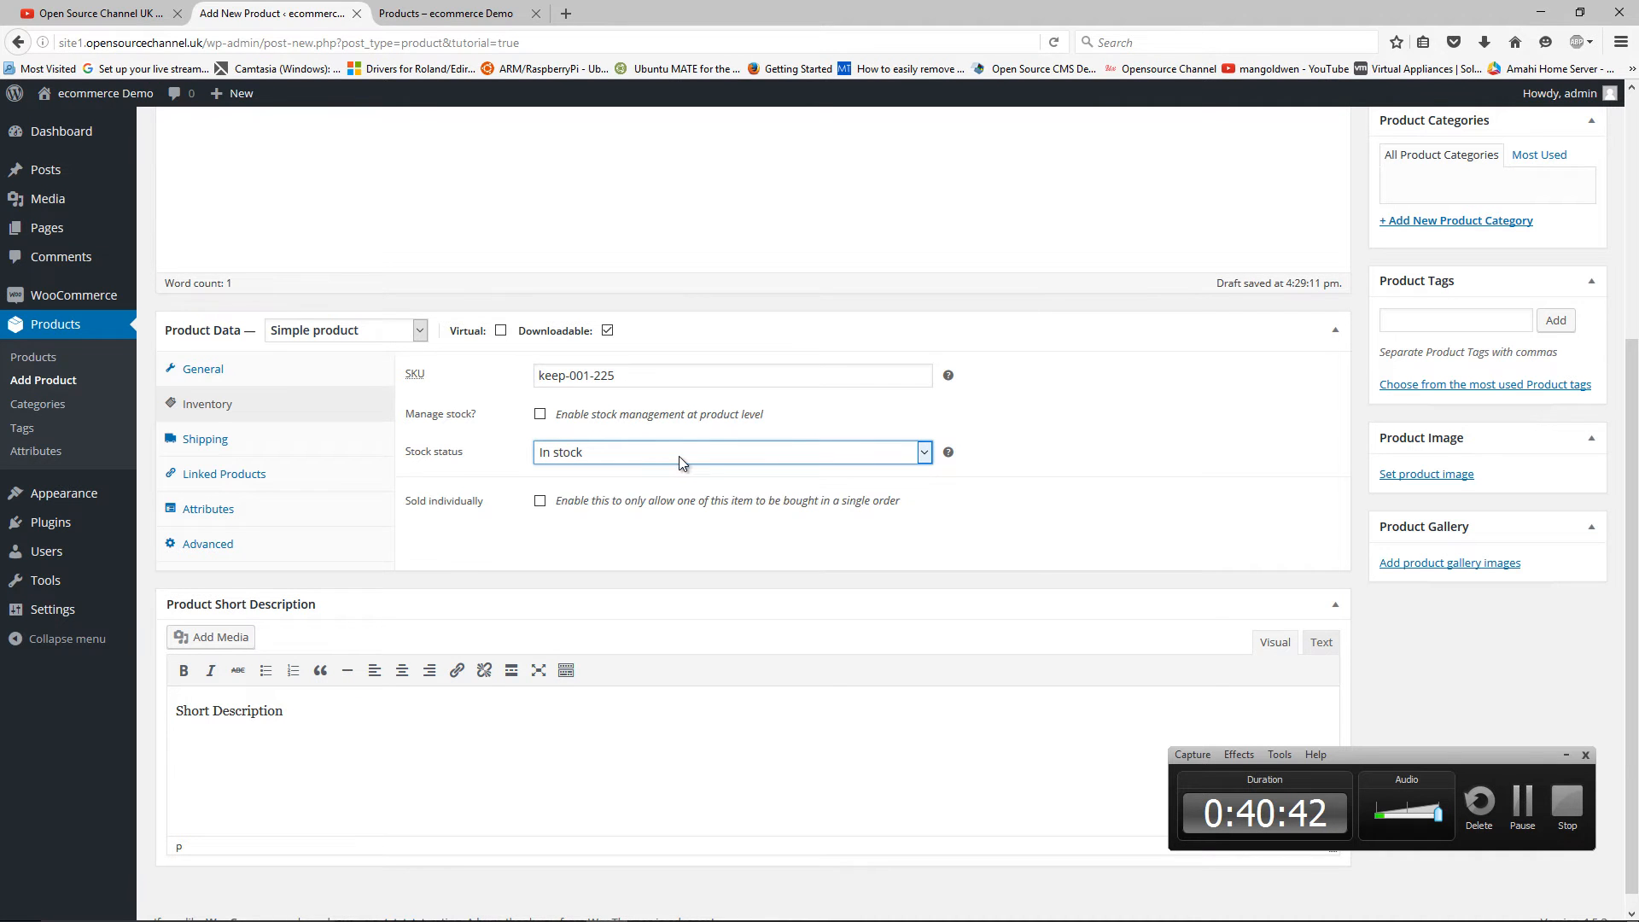
pyautogui.click(541, 415)
pyautogui.press('Tab')
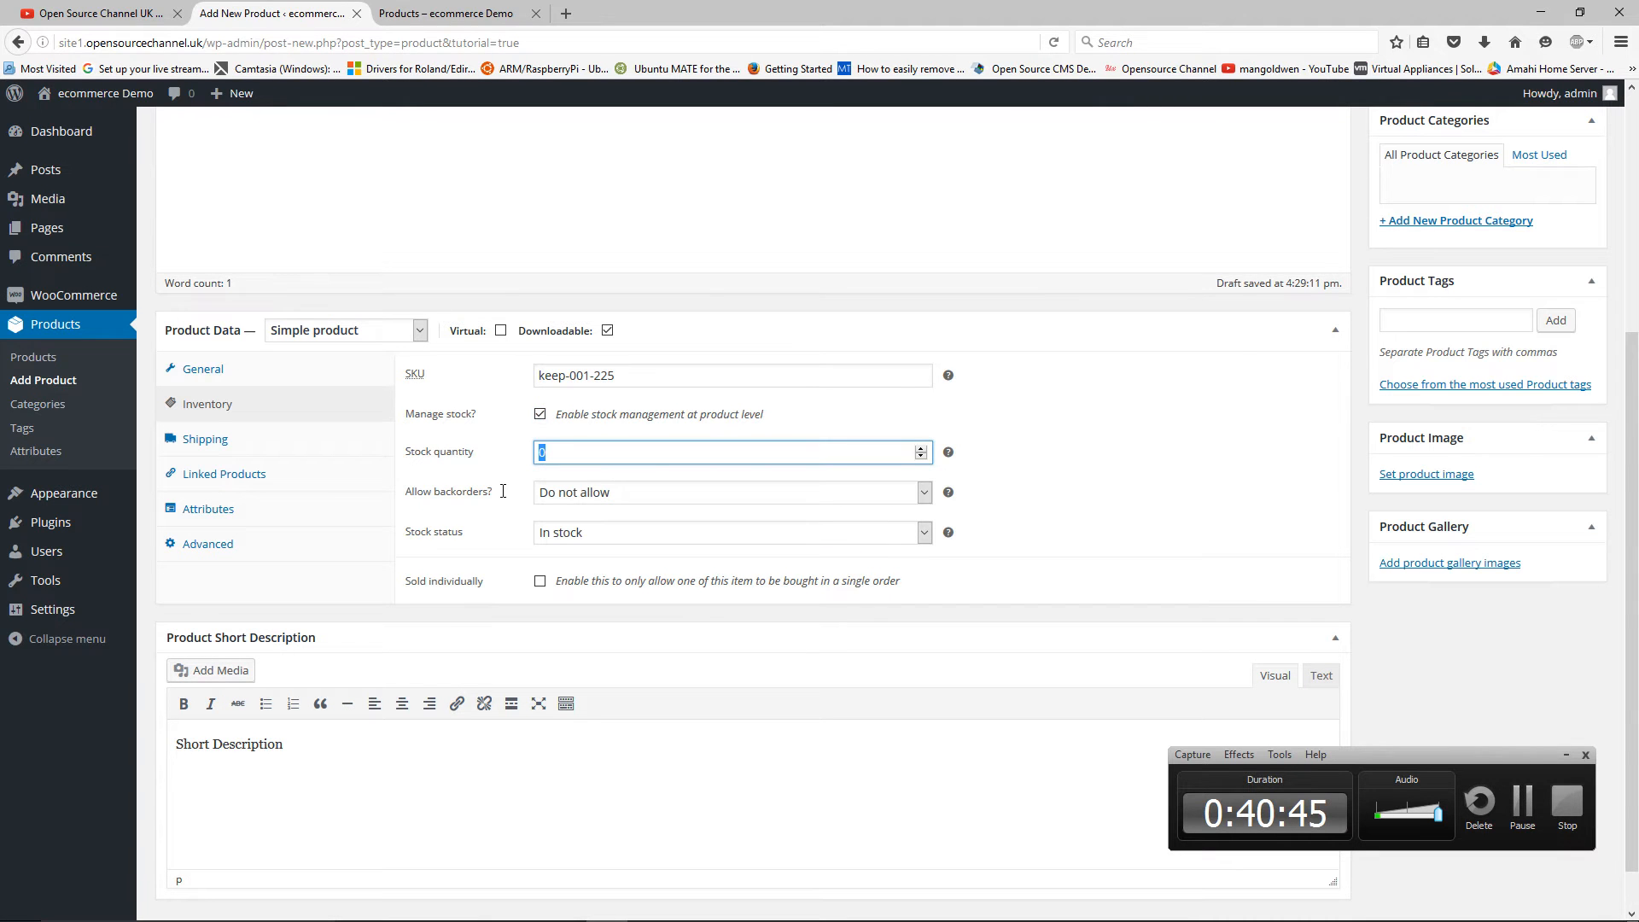
pyautogui.write('50')
# Look through the Shipping, Linked Products, Attributes and Advanced tabs, then return to General.
pyautogui.click(213, 439)
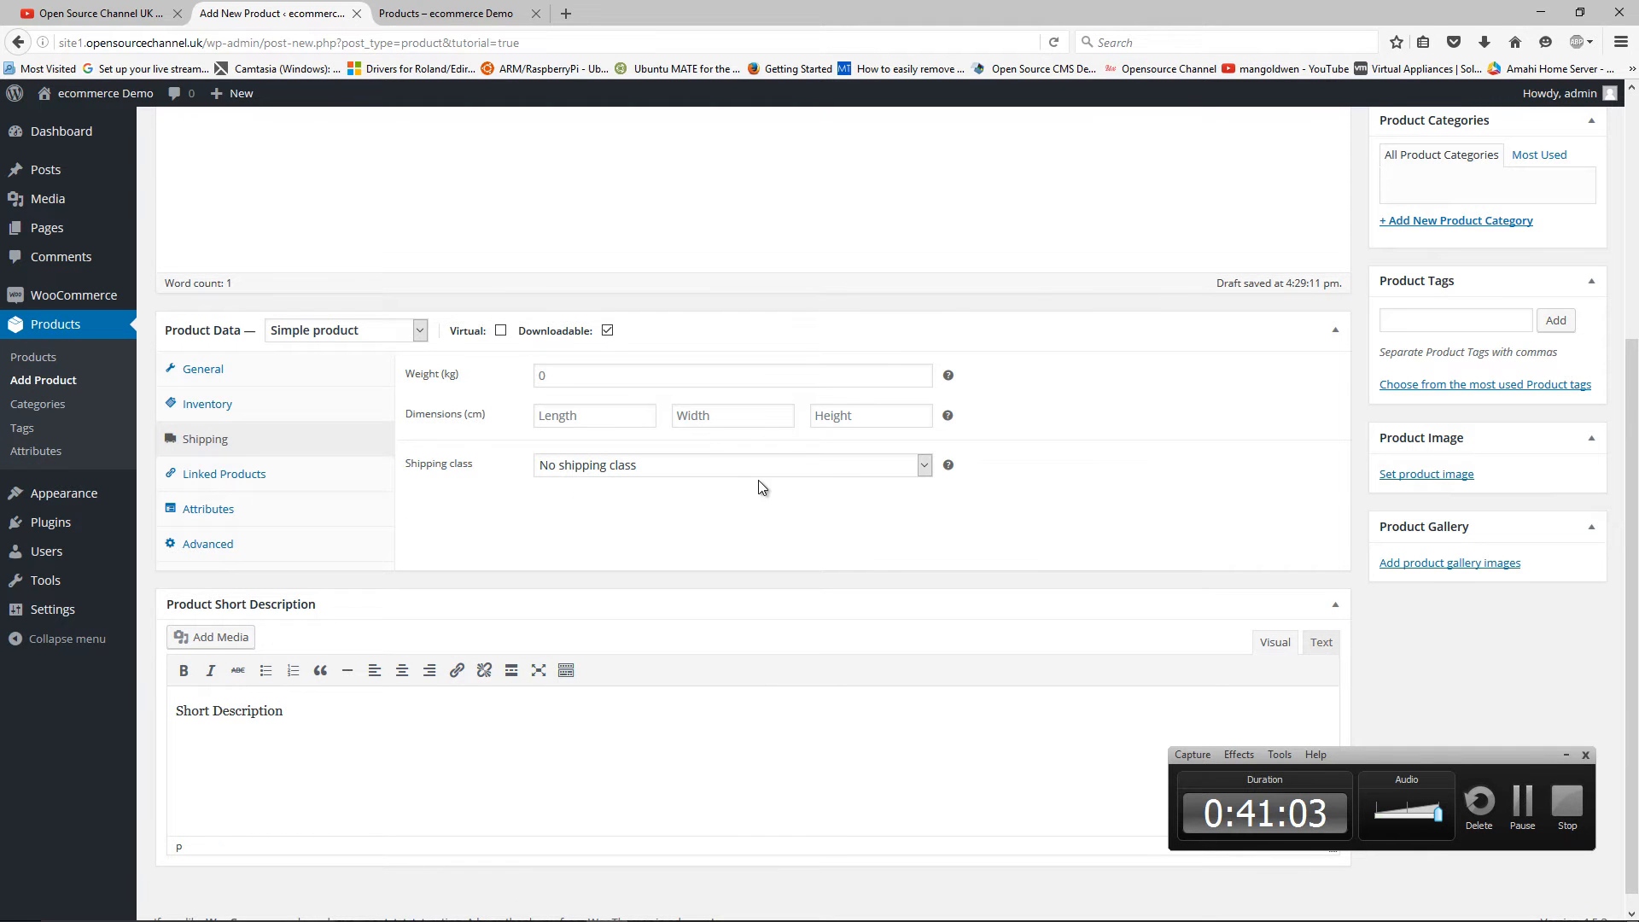
pyautogui.click(575, 372)
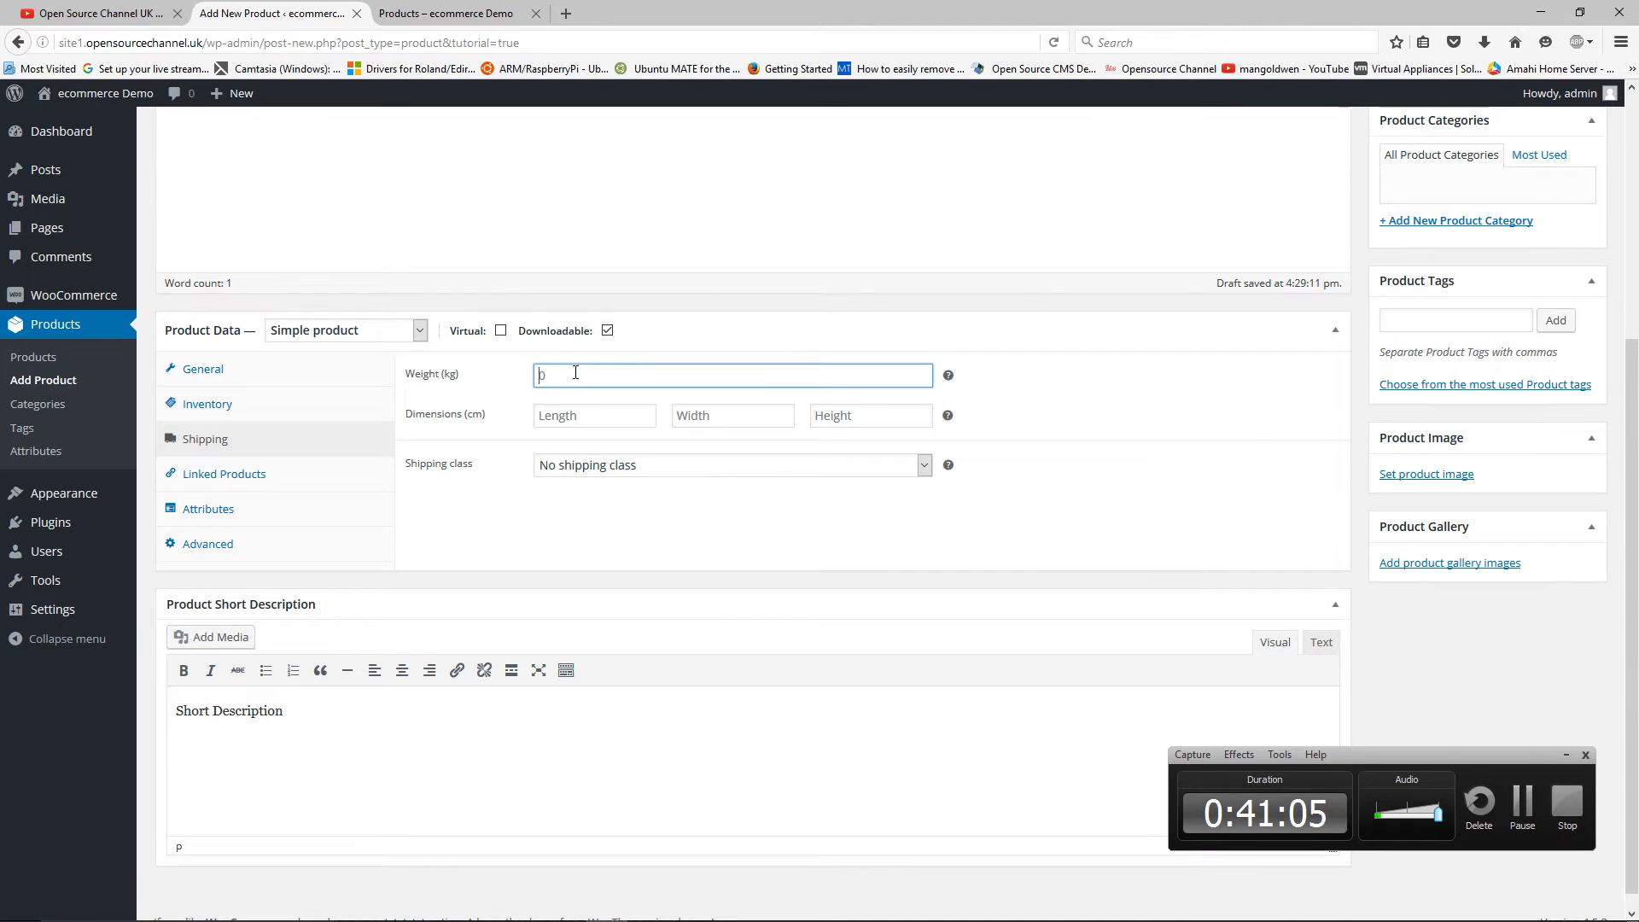
pyautogui.click(260, 485)
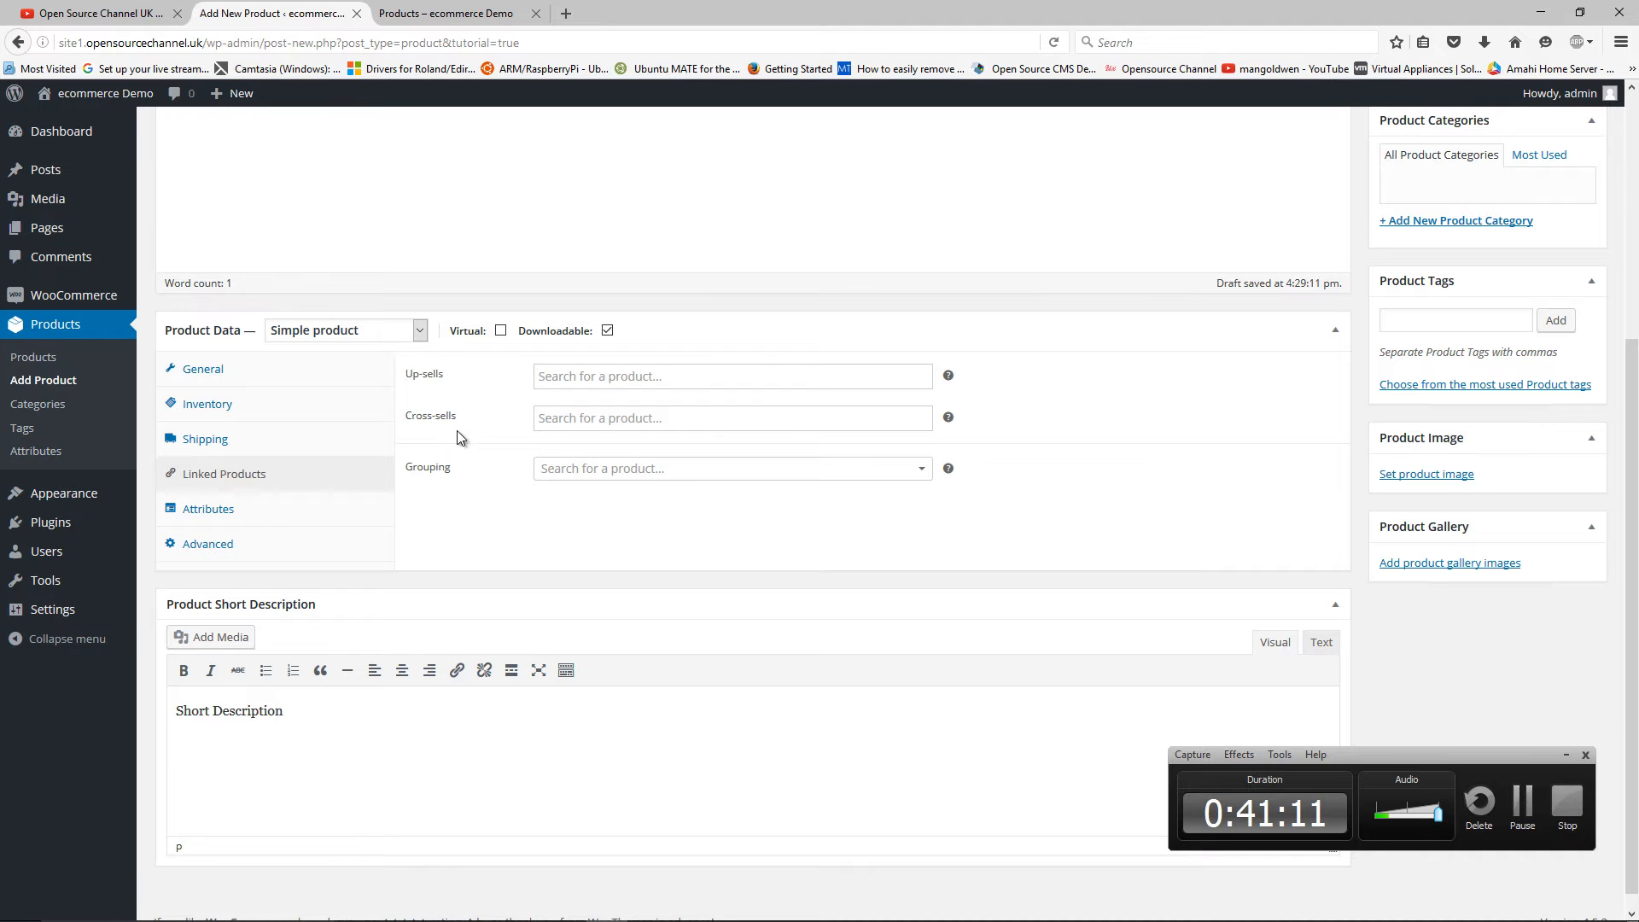
pyautogui.click(256, 518)
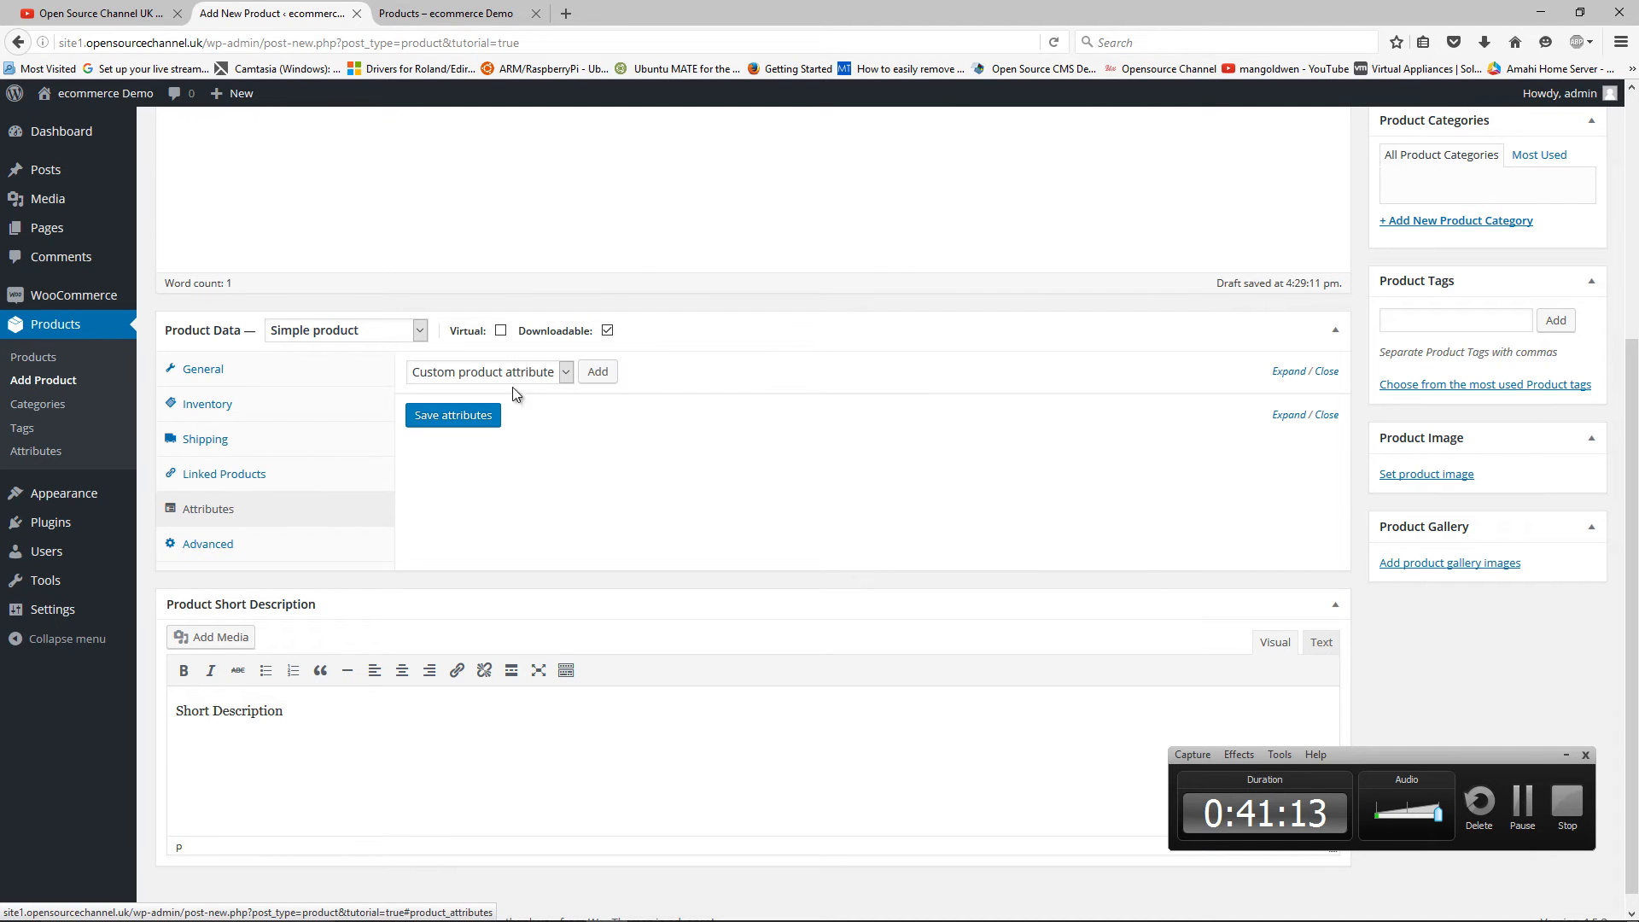
pyautogui.click(222, 544)
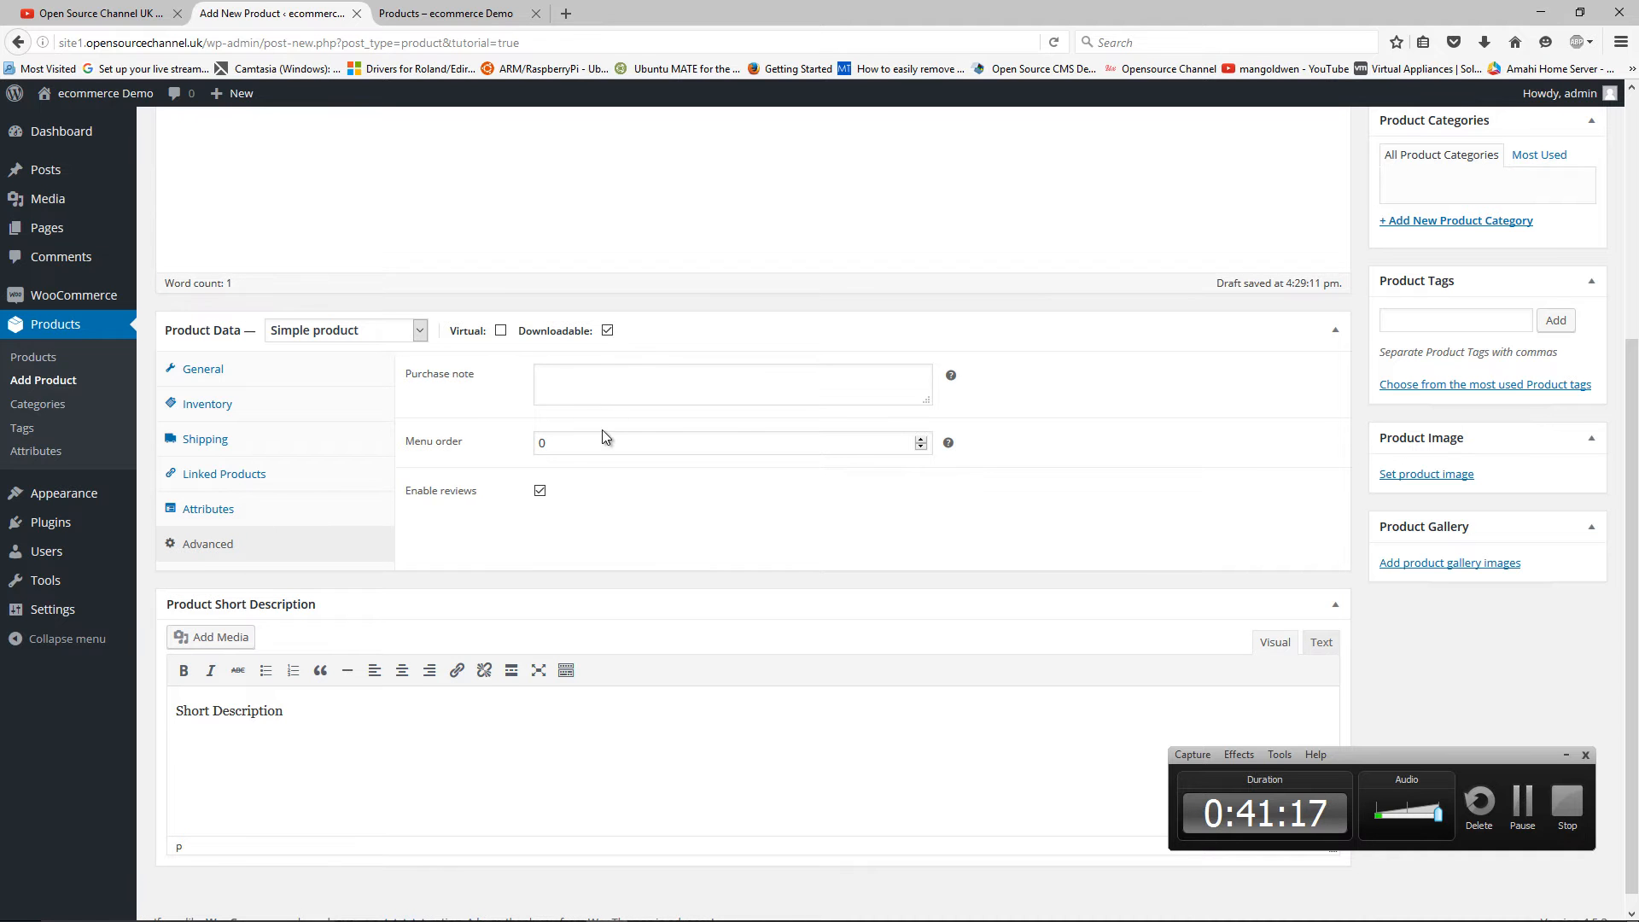
pyautogui.click(261, 374)
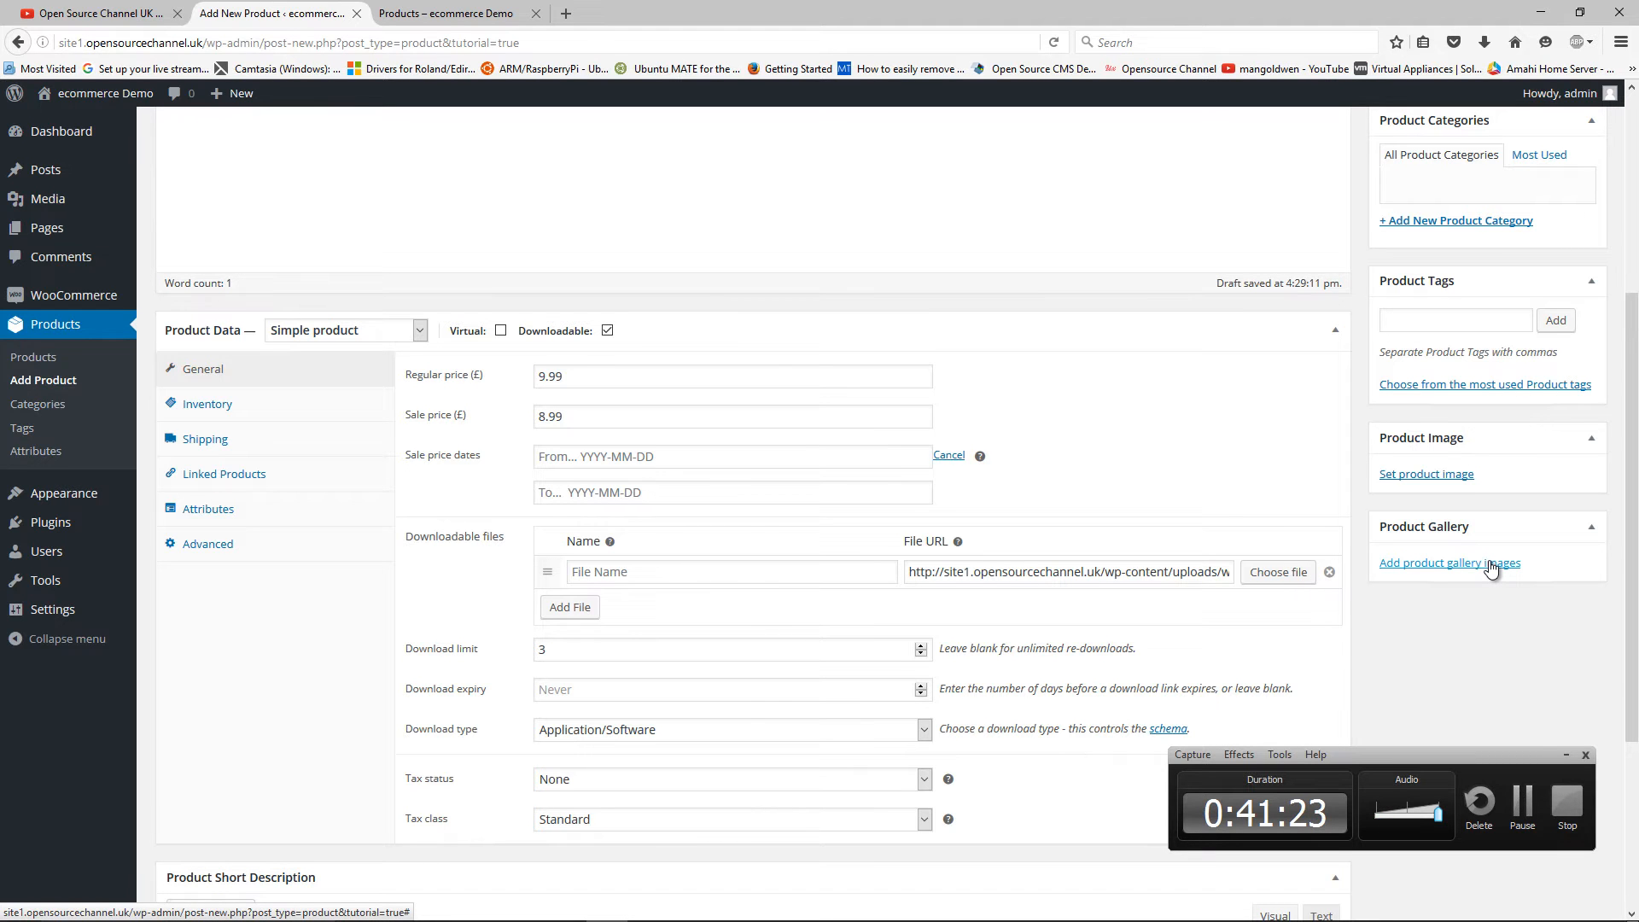
# Bring up Upload Files for the product gallery and open the computer's file browser.
pyautogui.click(1561, 756)
pyautogui.click(1445, 565)
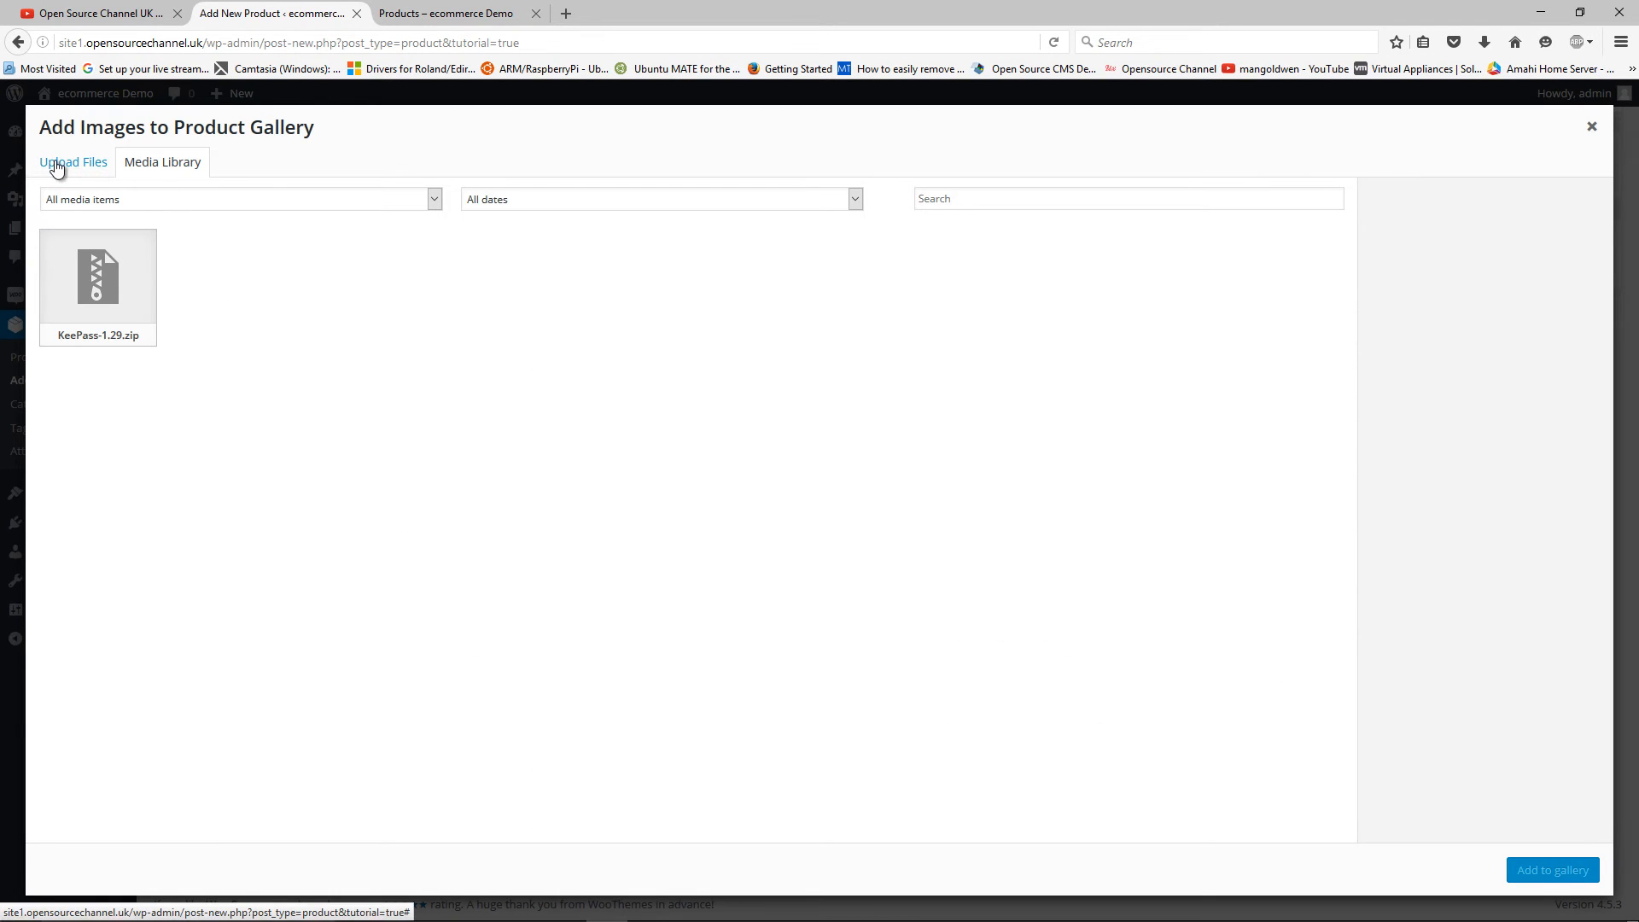
pyautogui.click(56, 167)
pyautogui.click(855, 485)
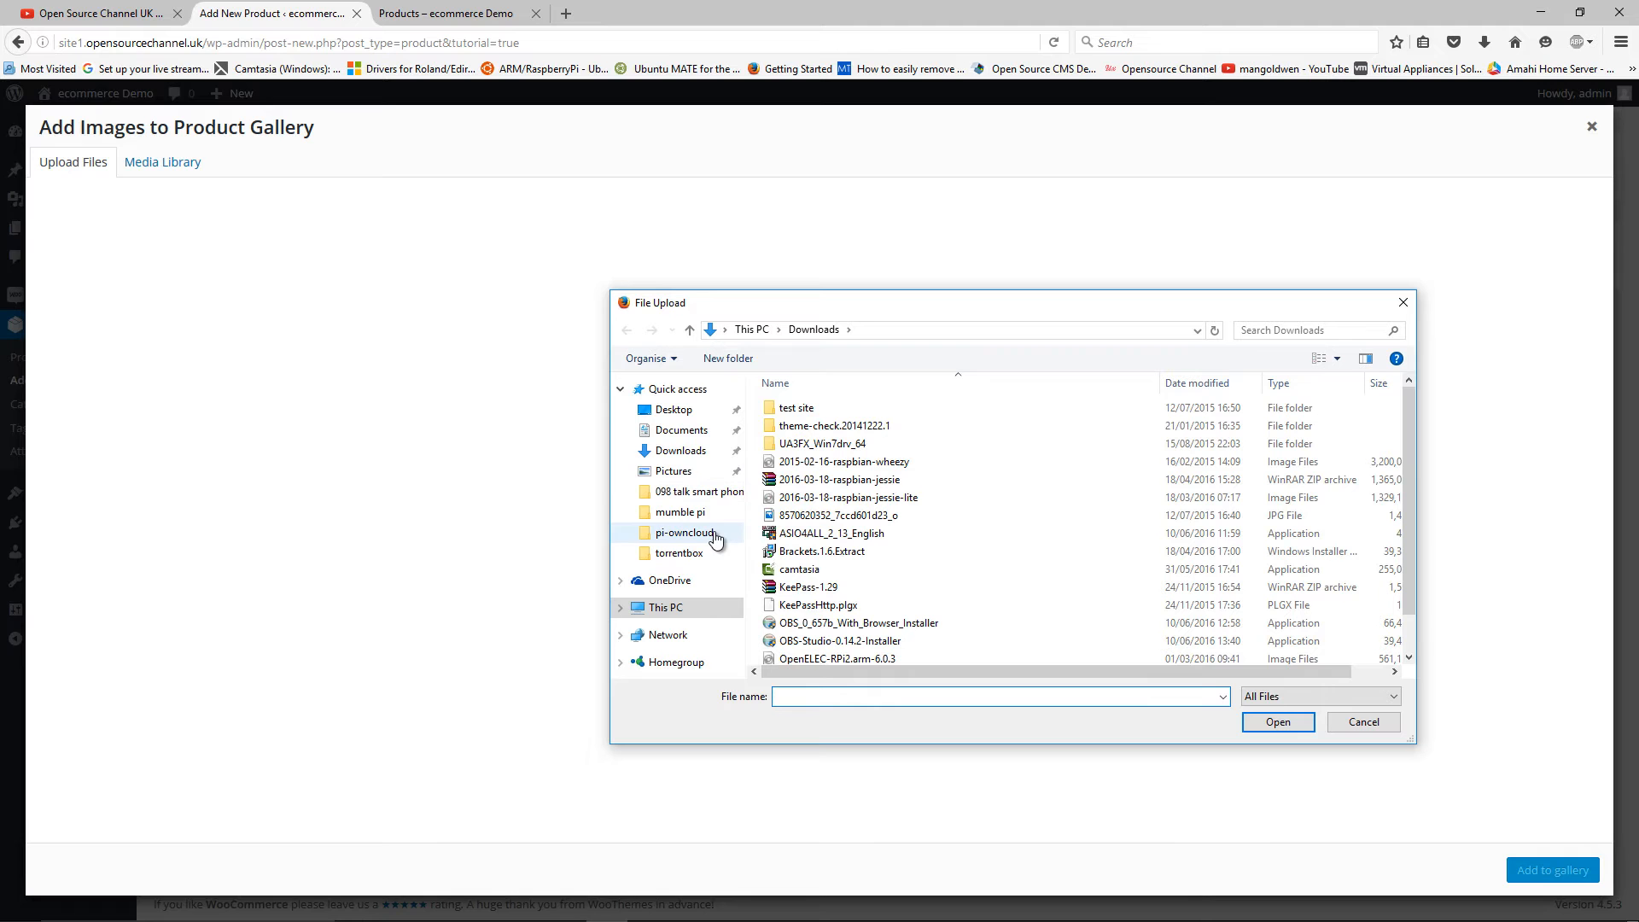
# Browse the Documents, Downloads and Pictures folders, then close the file browser without choosing a file.
pyautogui.click(698, 437)
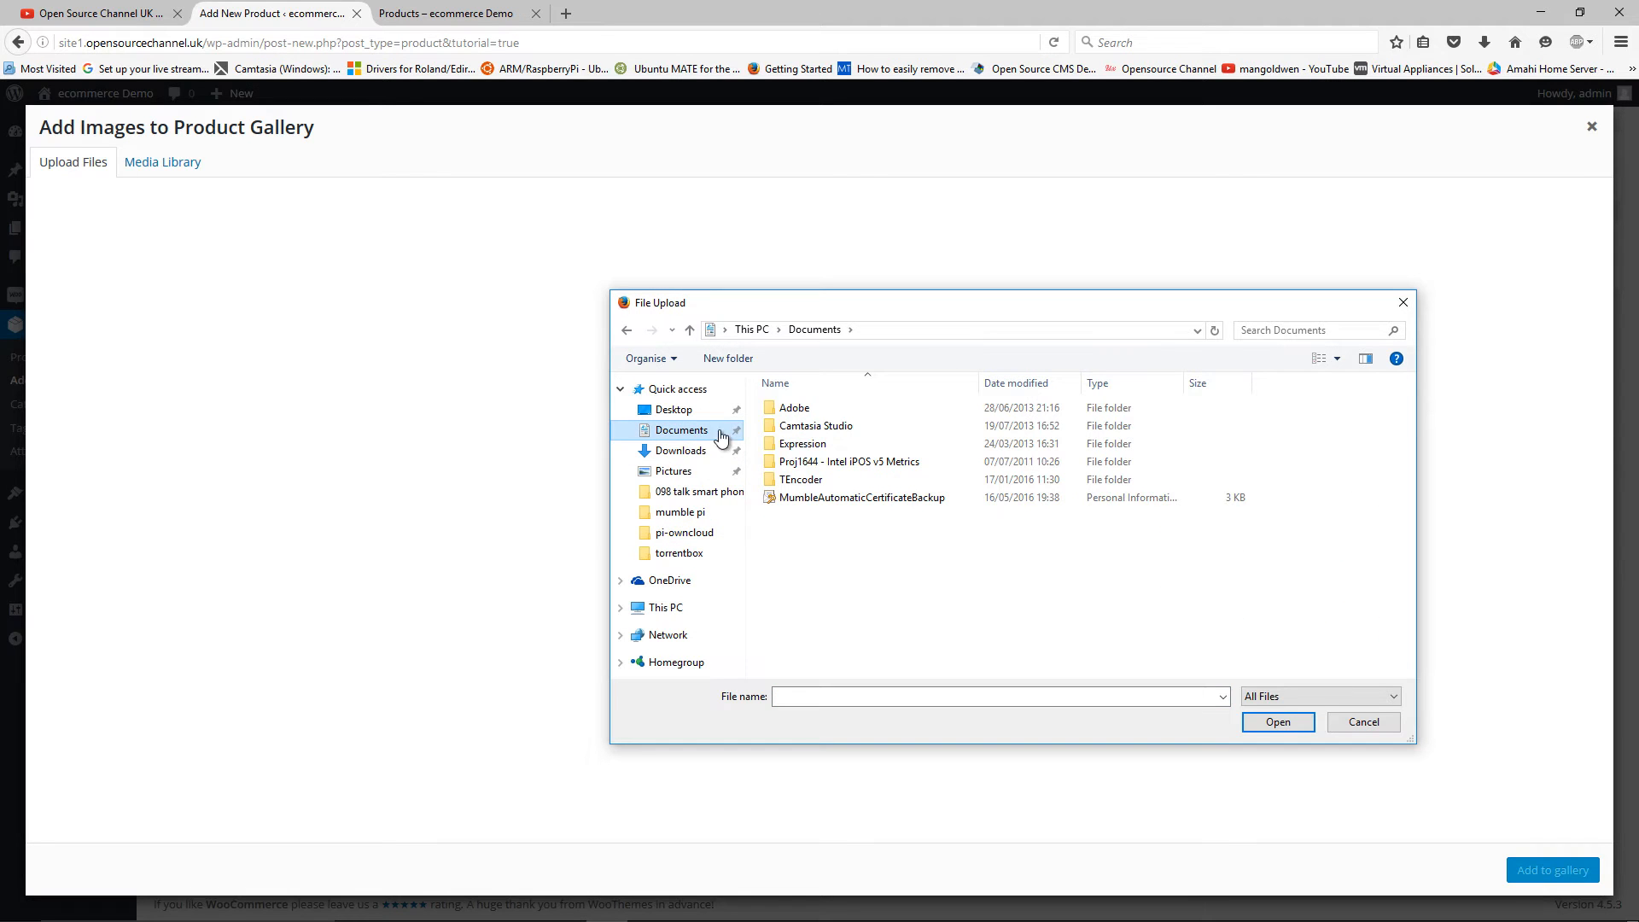
pyautogui.click(684, 451)
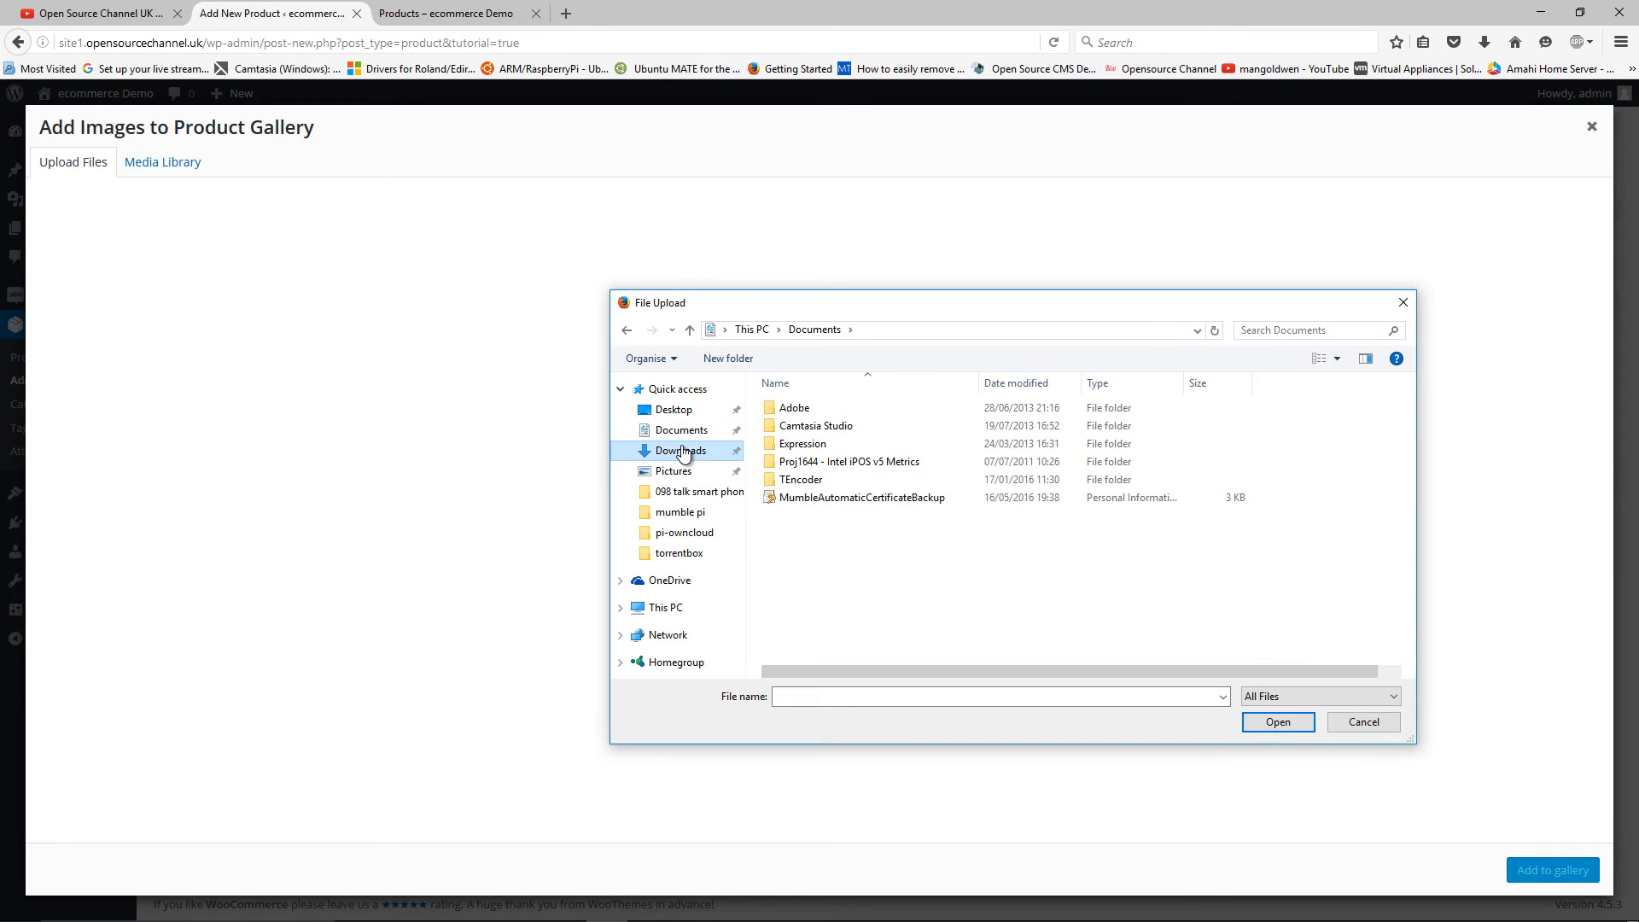
pyautogui.click(699, 474)
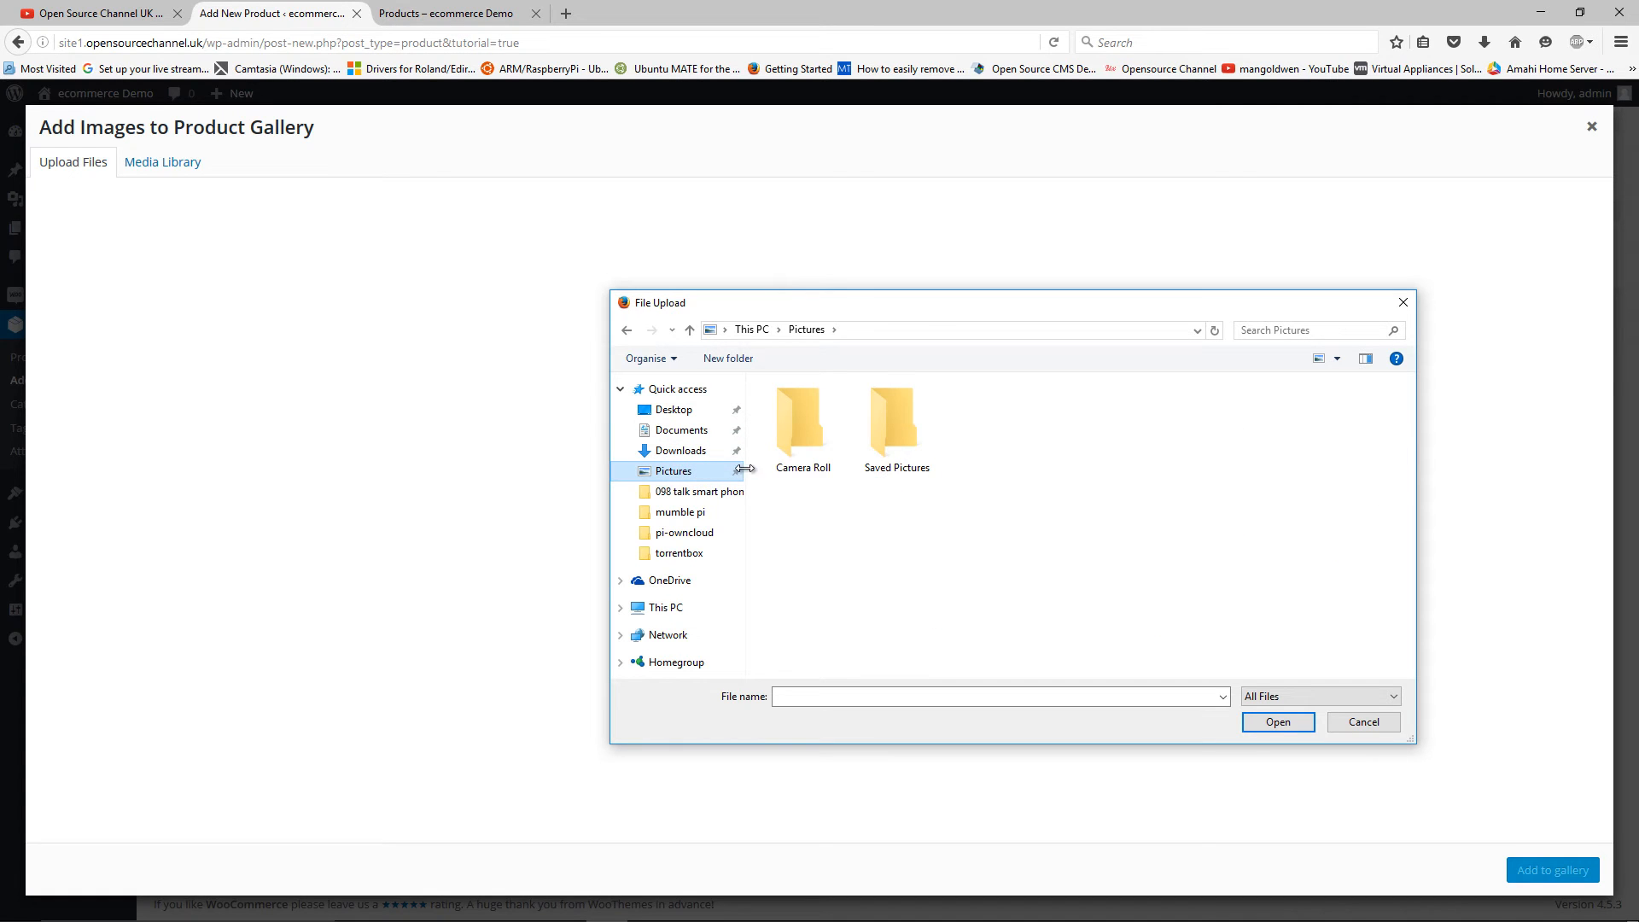
pyautogui.click(820, 468)
pyautogui.doubleClick(930, 454)
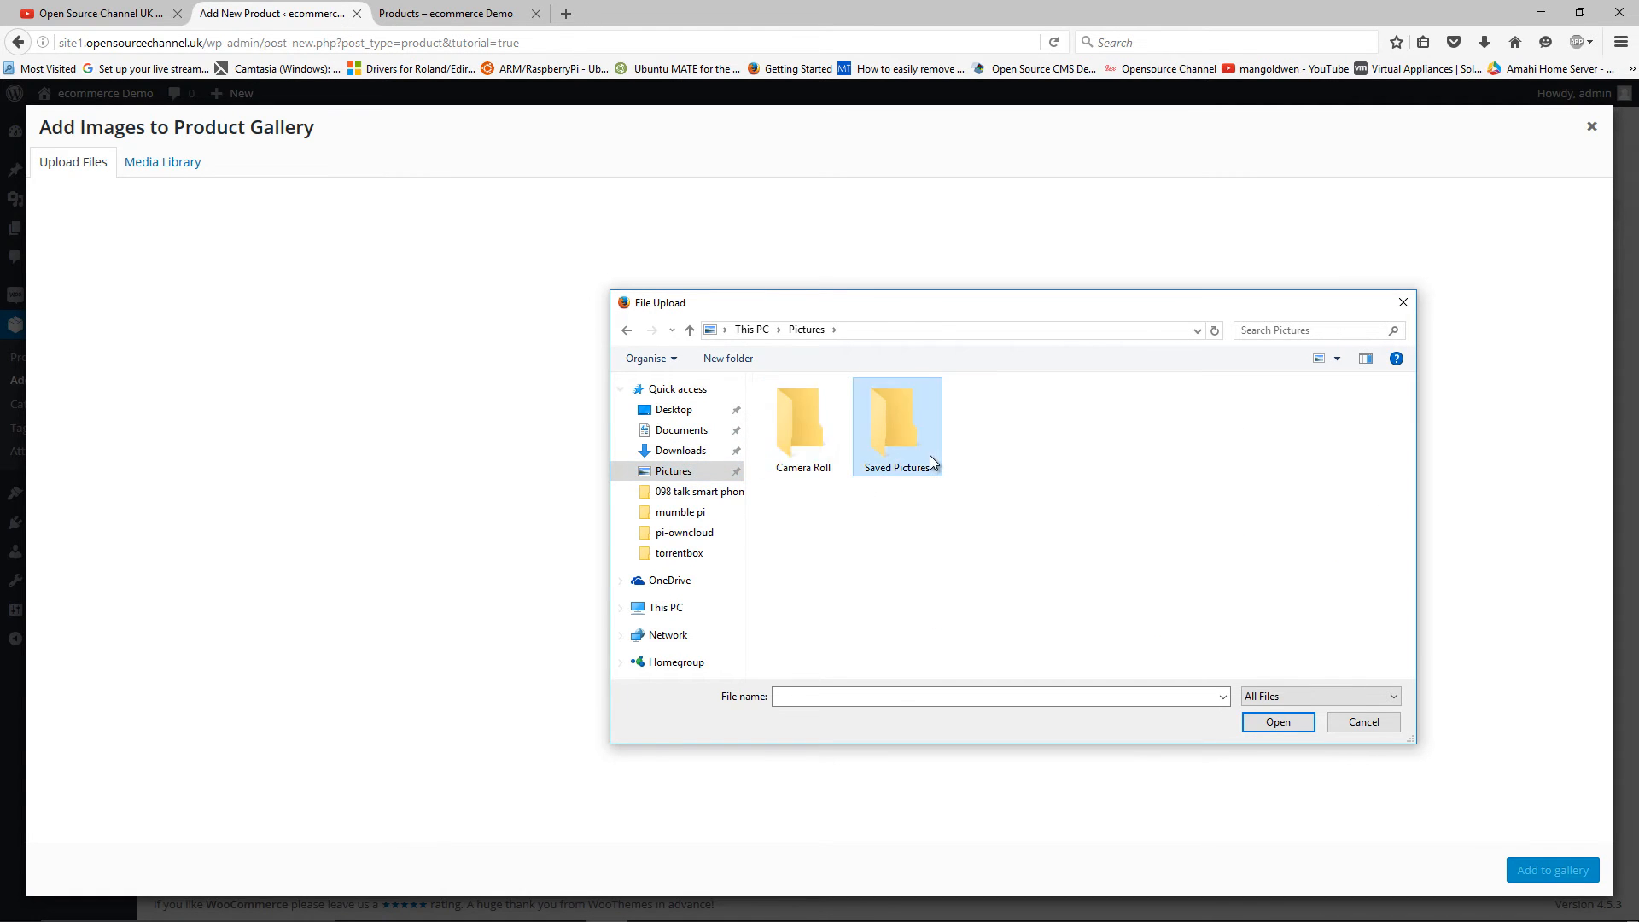
pyautogui.click(809, 330)
pyautogui.doubleClick(780, 445)
pyautogui.click(801, 331)
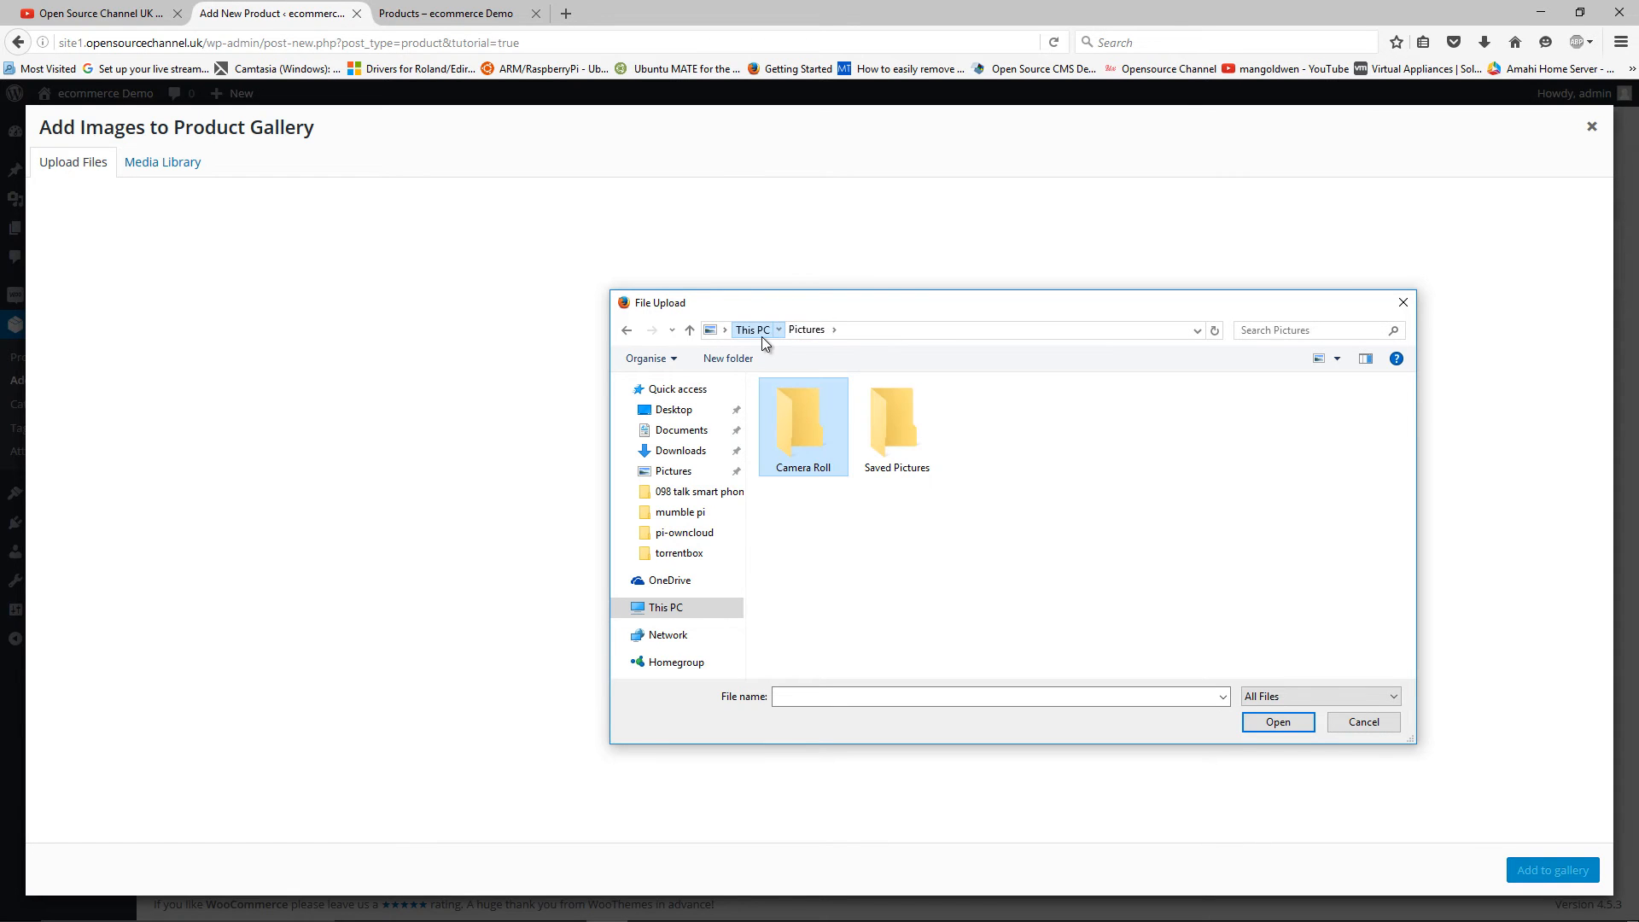
pyautogui.click(762, 337)
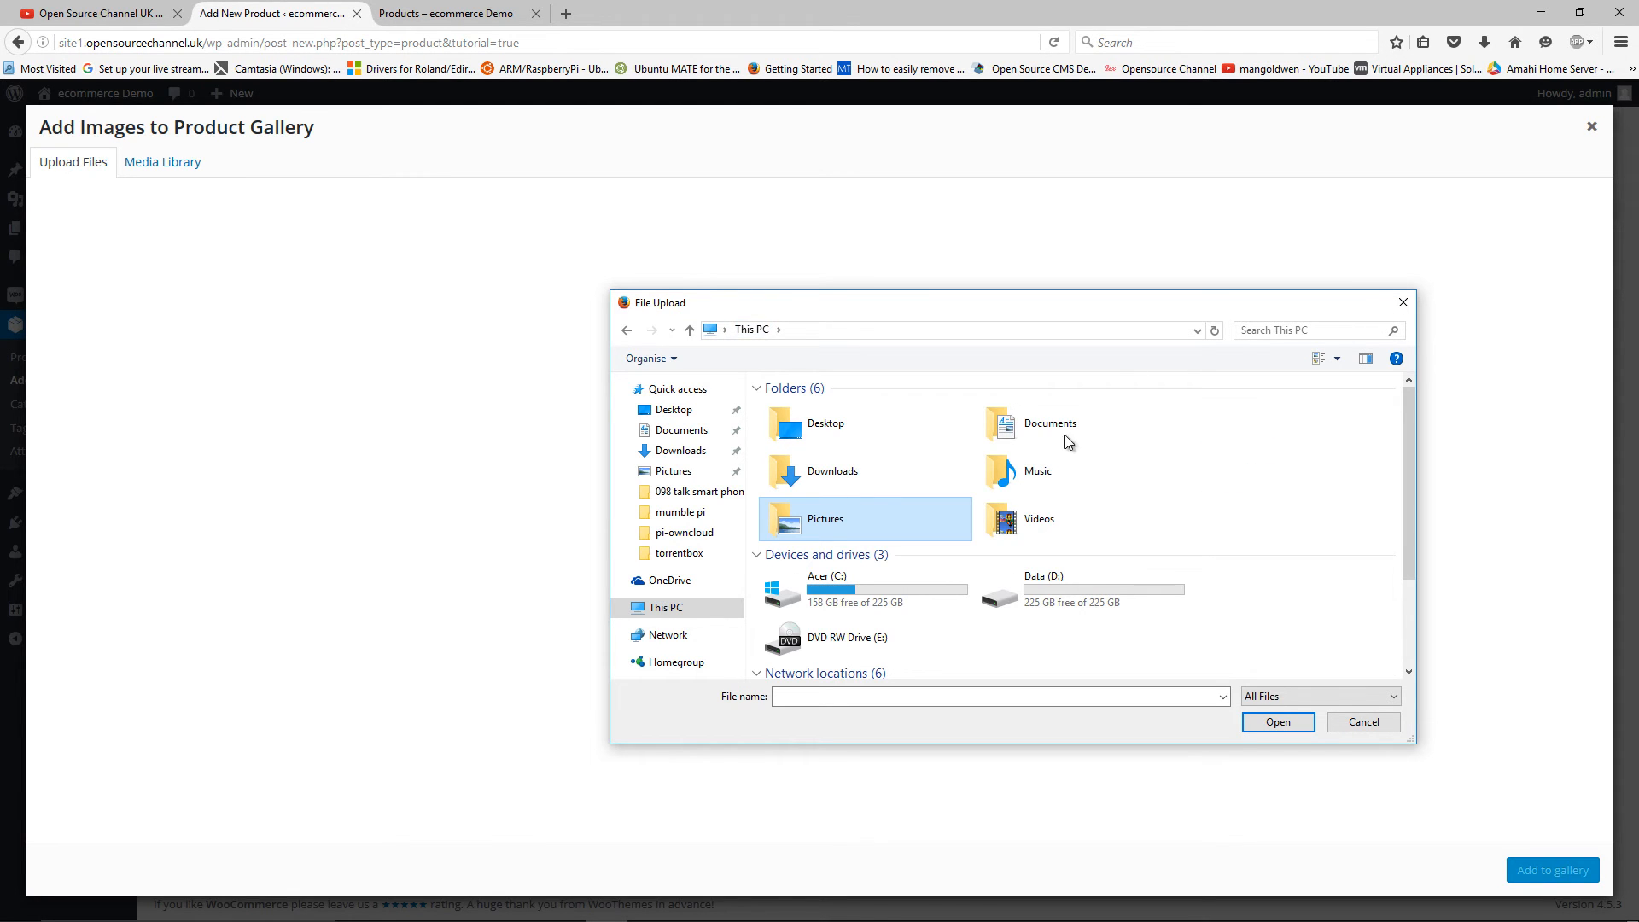
pyautogui.doubleClick(853, 521)
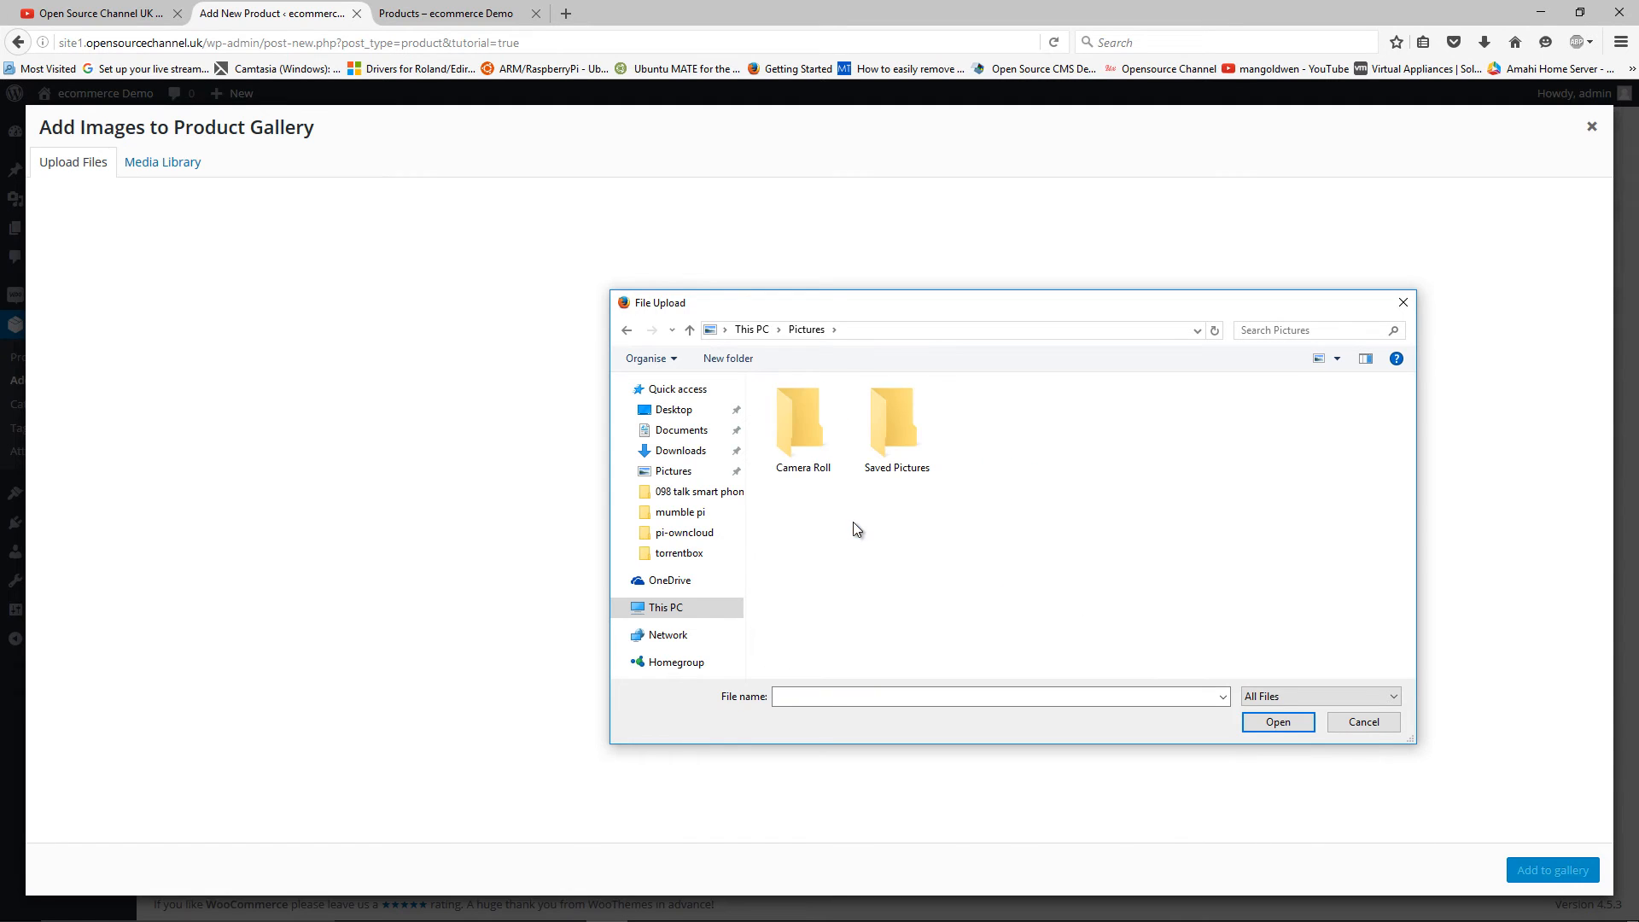
pyautogui.click(762, 330)
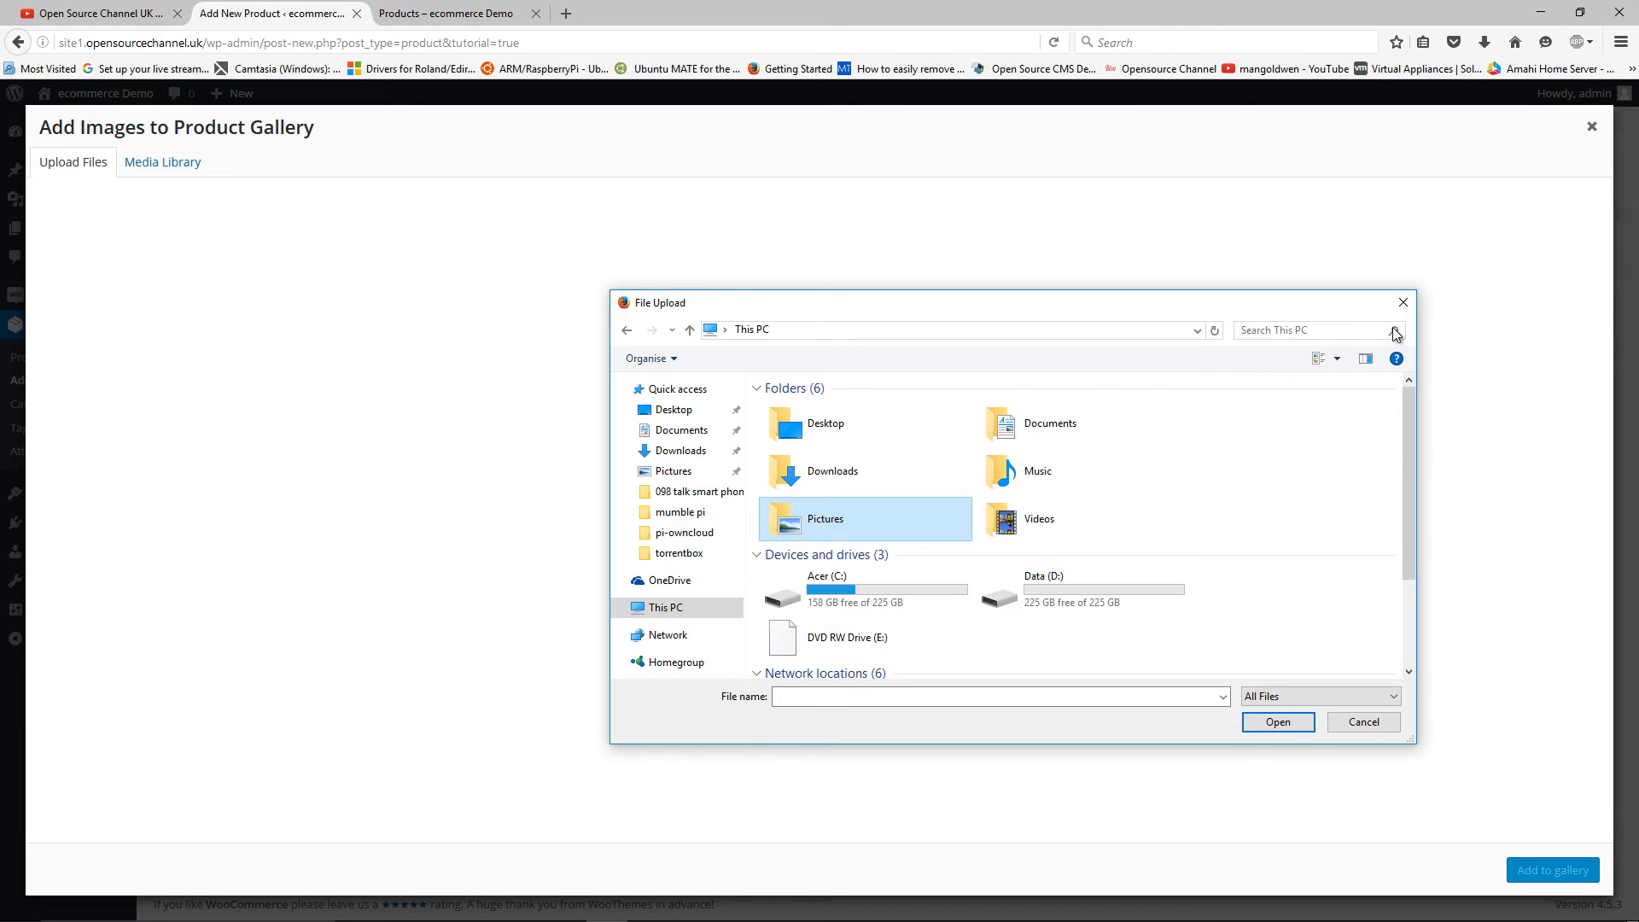
pyautogui.click(1411, 304)
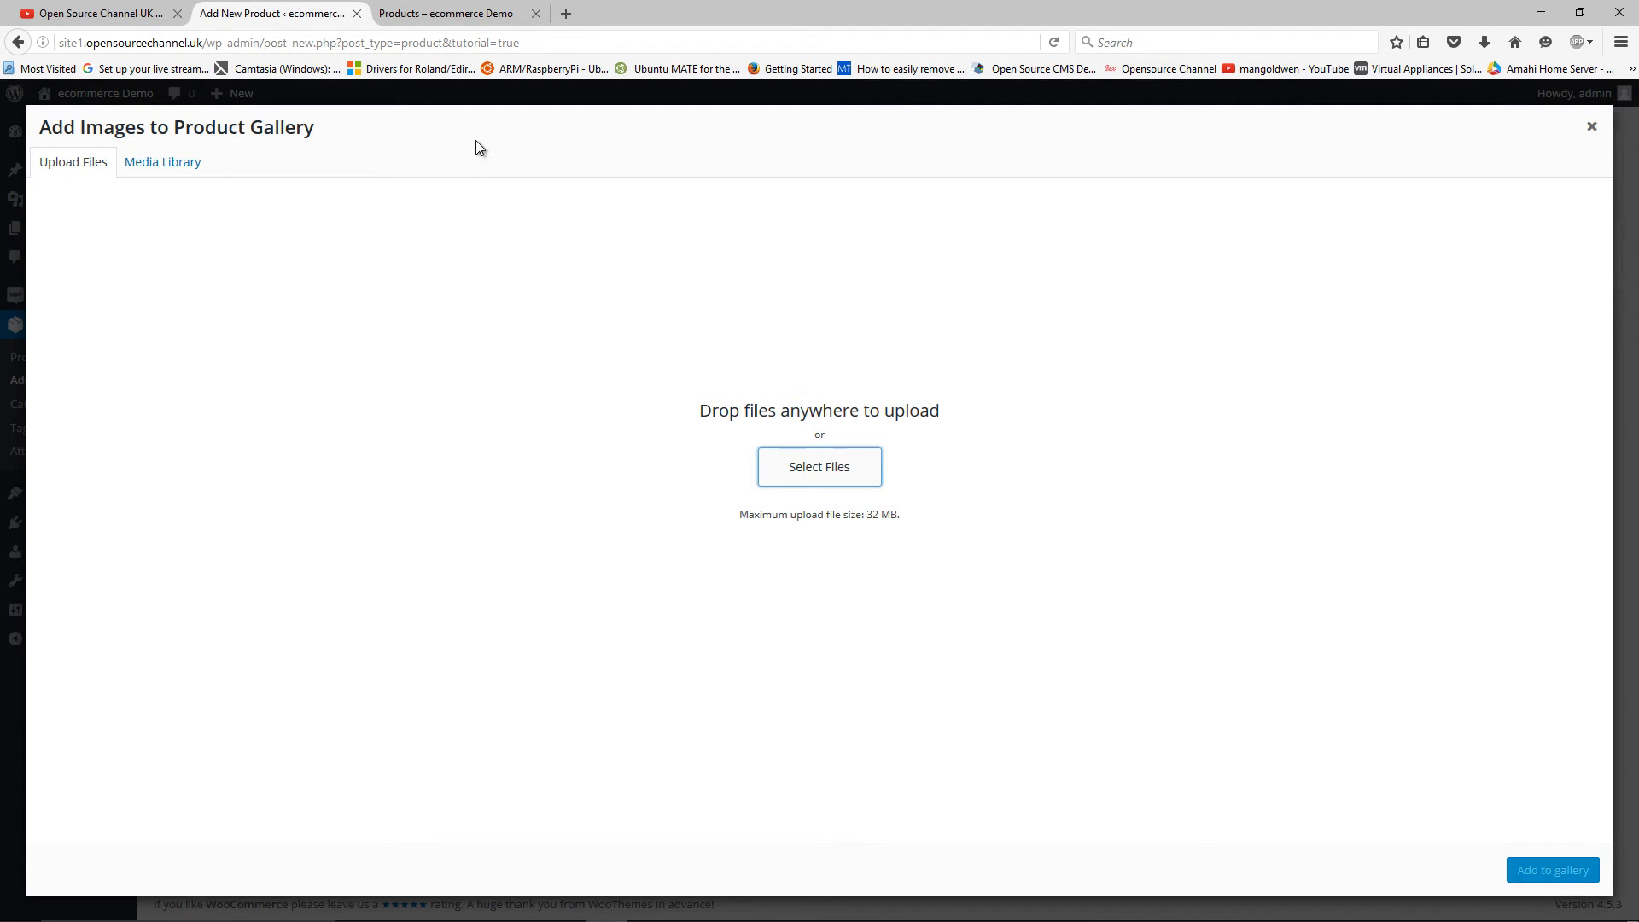
pyautogui.click(498, 15)
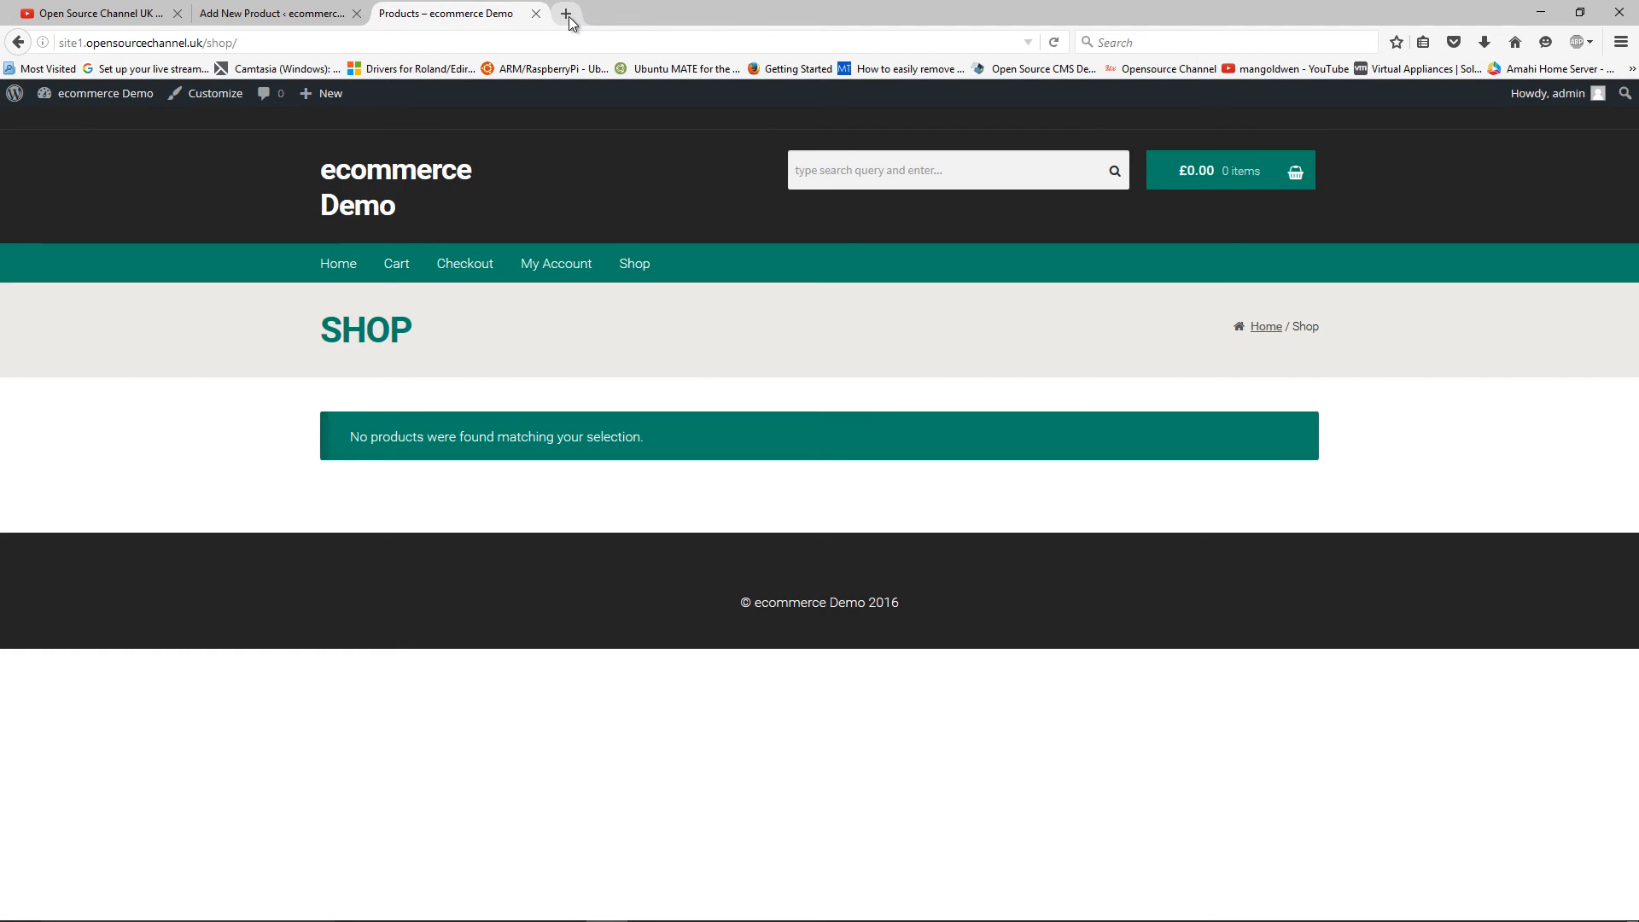
# In a new tab, search google.com for 'products'.
pyautogui.click(565, 14)
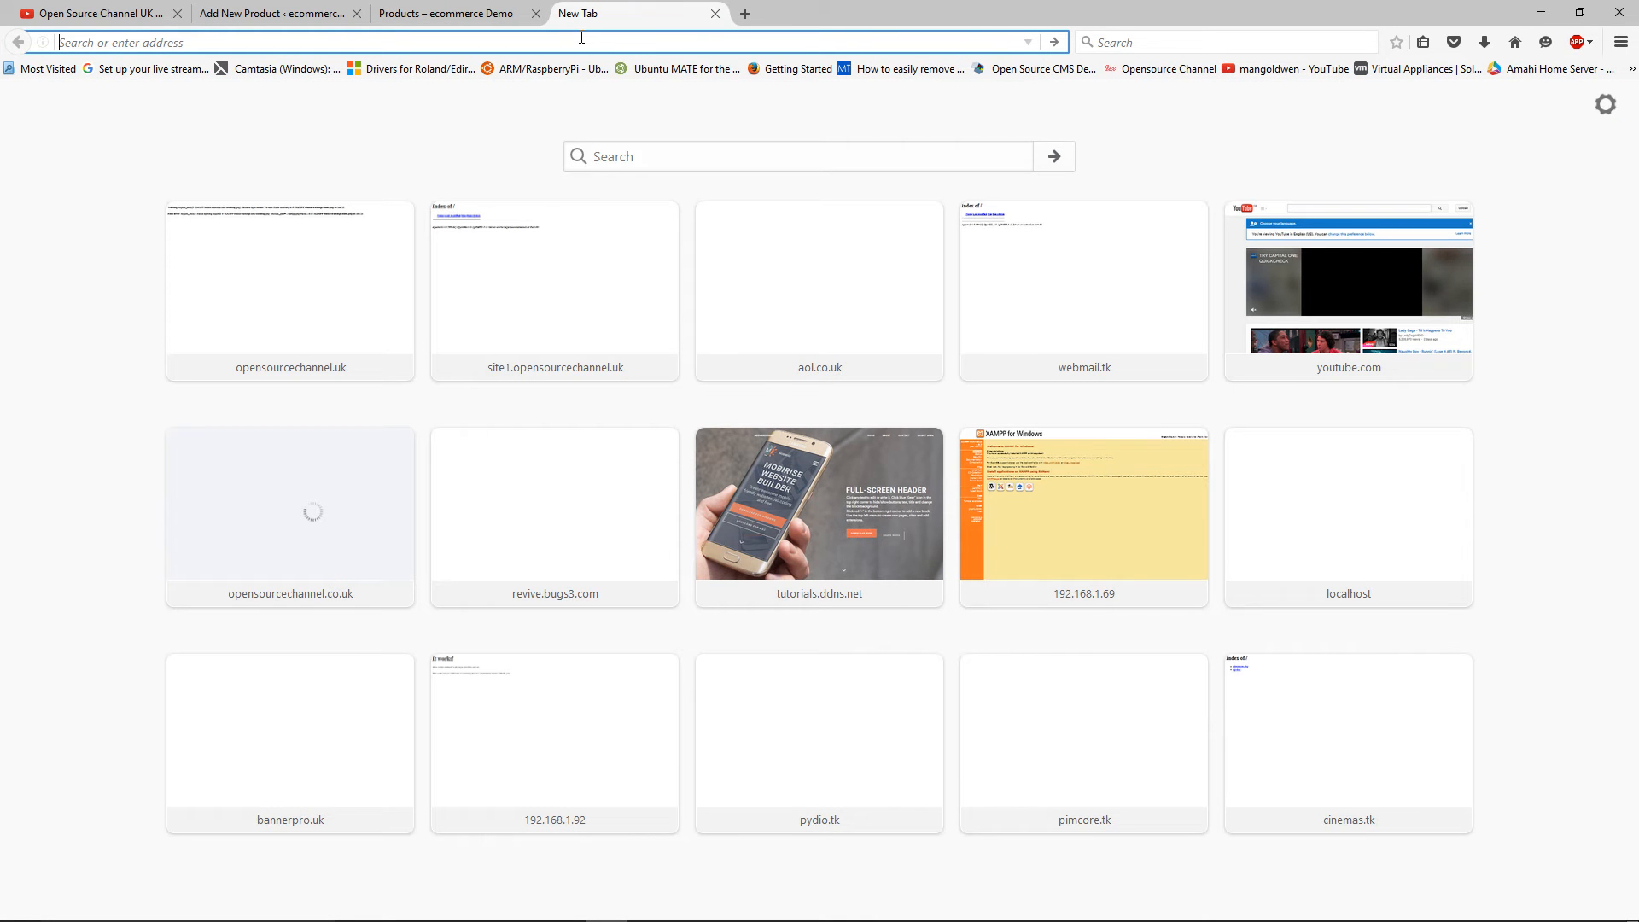
pyautogui.write('google.com/')
pyautogui.press('Return')
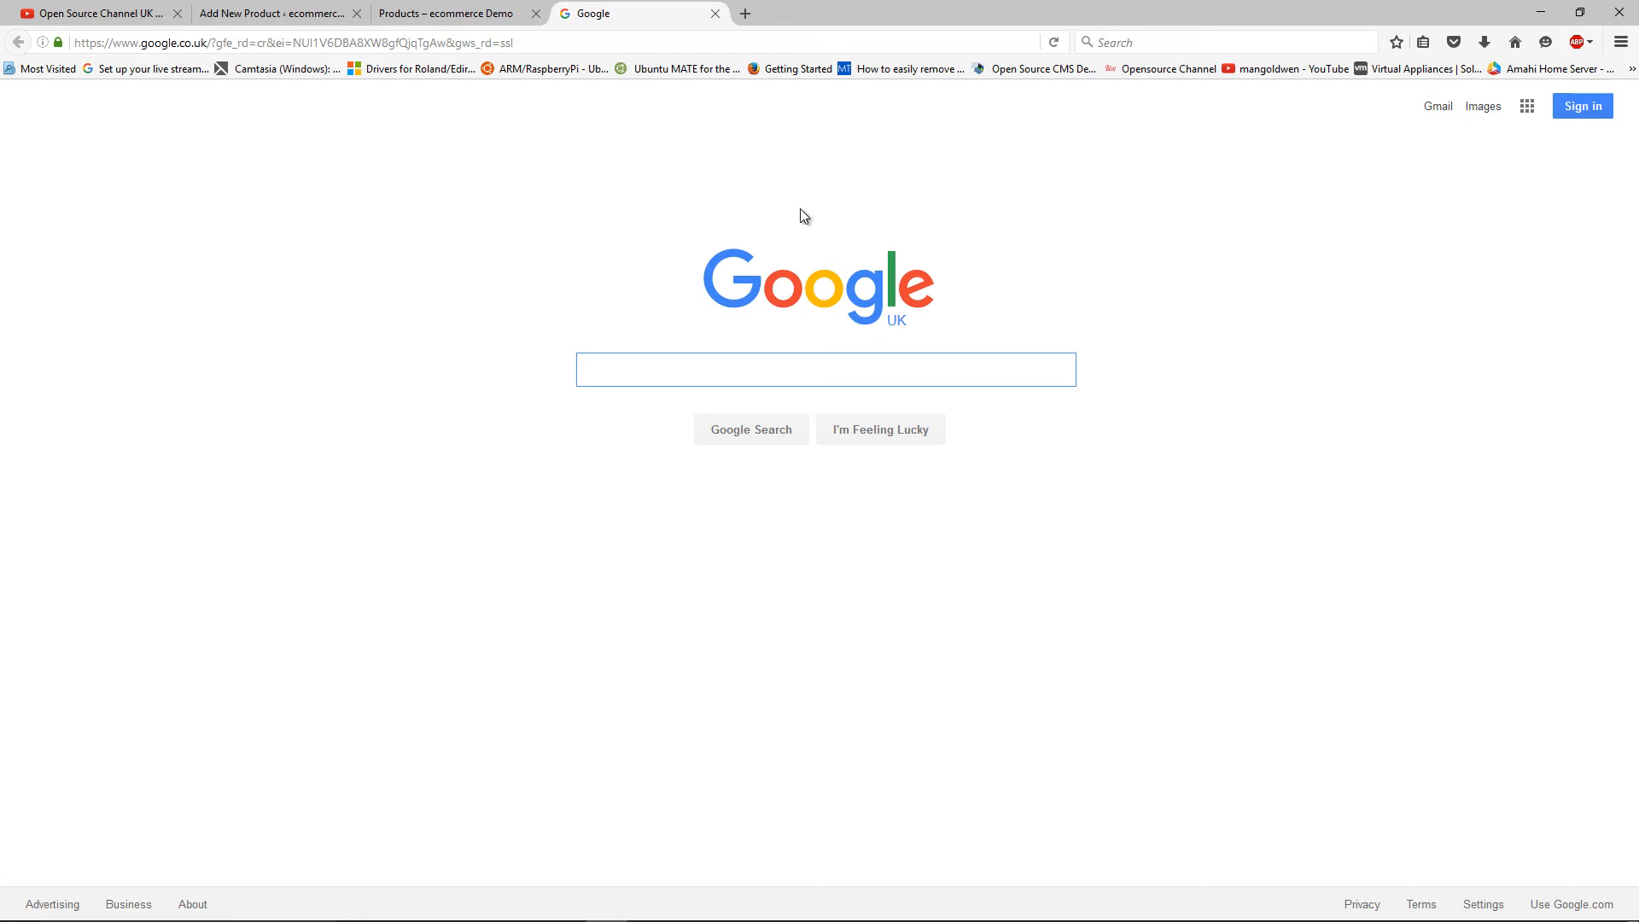
pyautogui.write('fre')
pyautogui.press('BackSpace')
pyautogui.press('BackSpace')
pyautogui.press('BackSpace')
pyautogui.write('products')
pyautogui.press('Return')
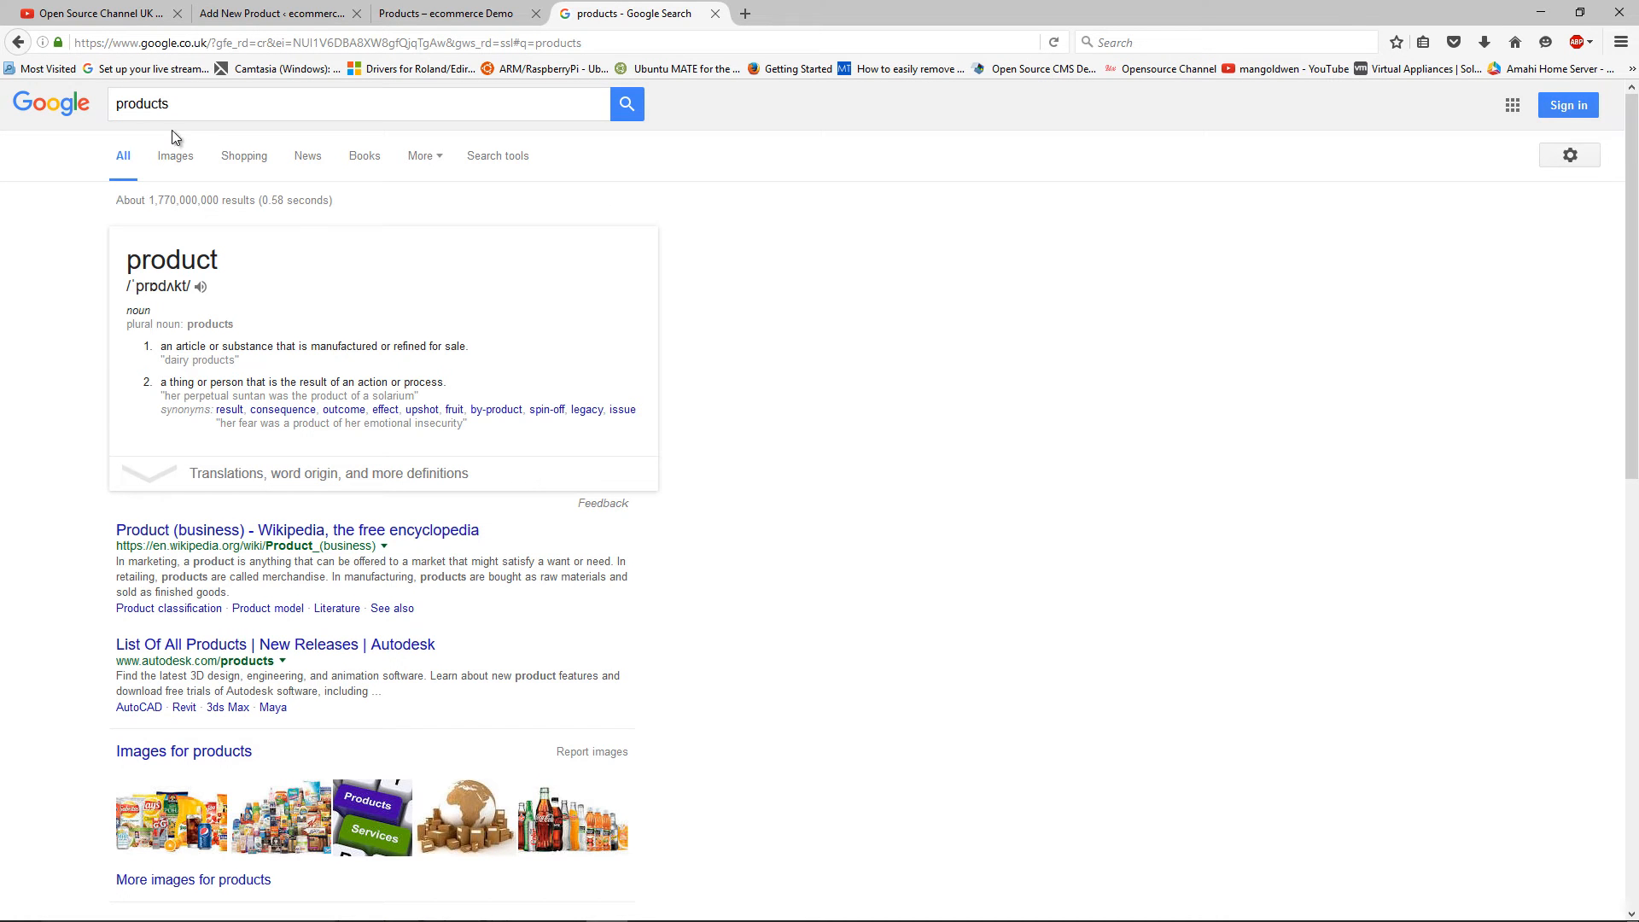
# Show image results filtered to usage rights labeled for reuse with modification.
pyautogui.click(175, 156)
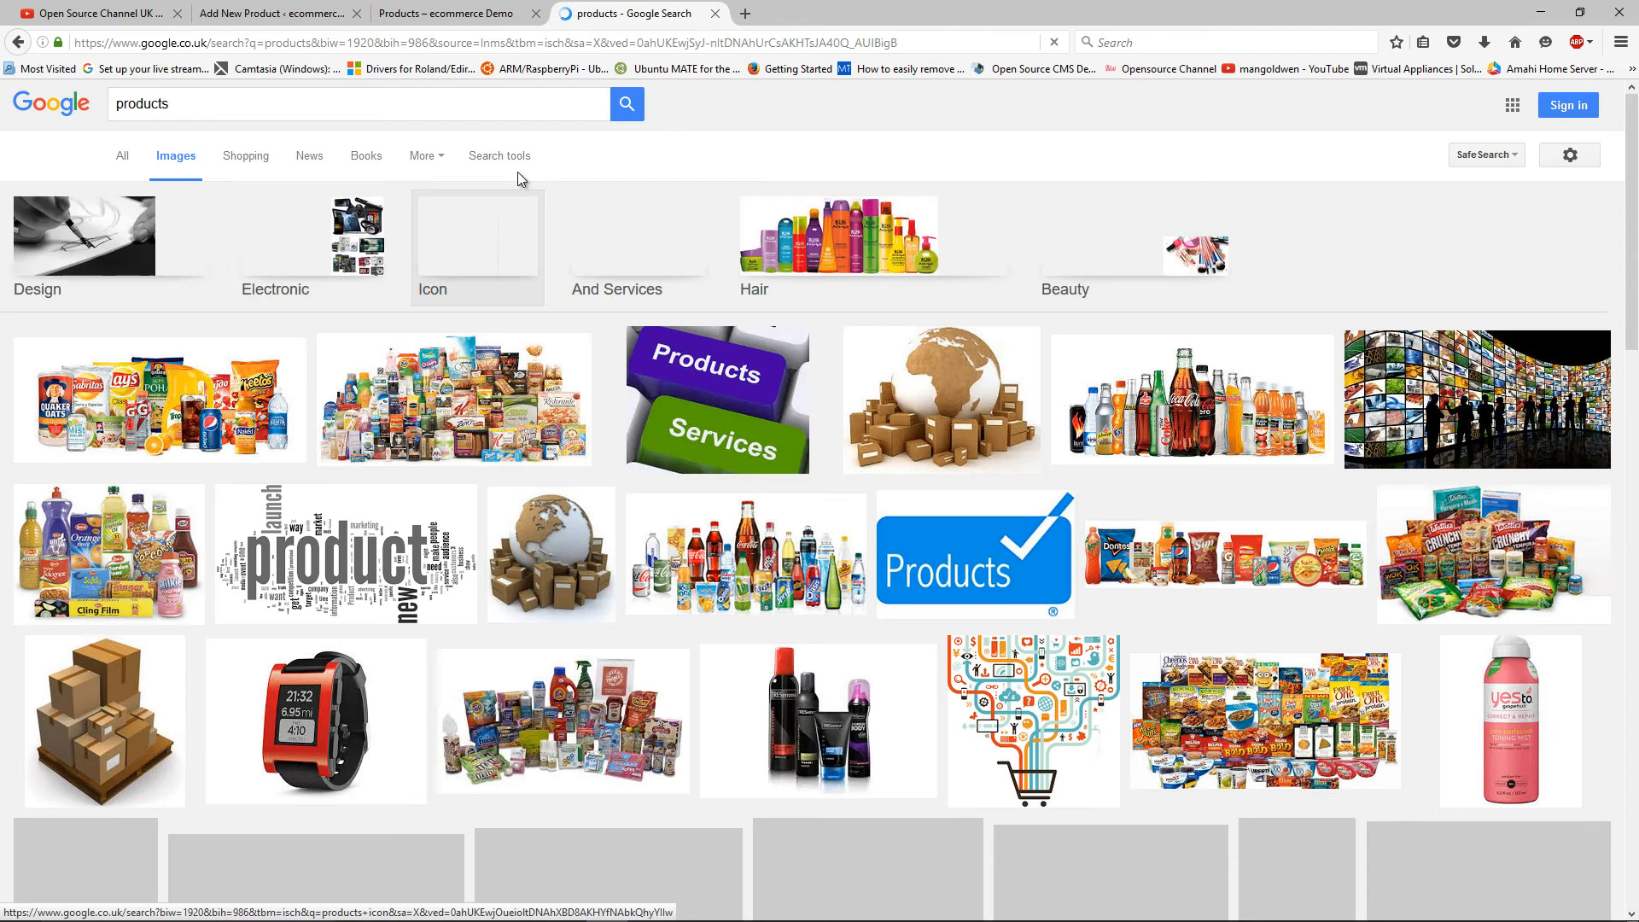
pyautogui.click(425, 157)
pyautogui.click(506, 157)
pyautogui.click(410, 202)
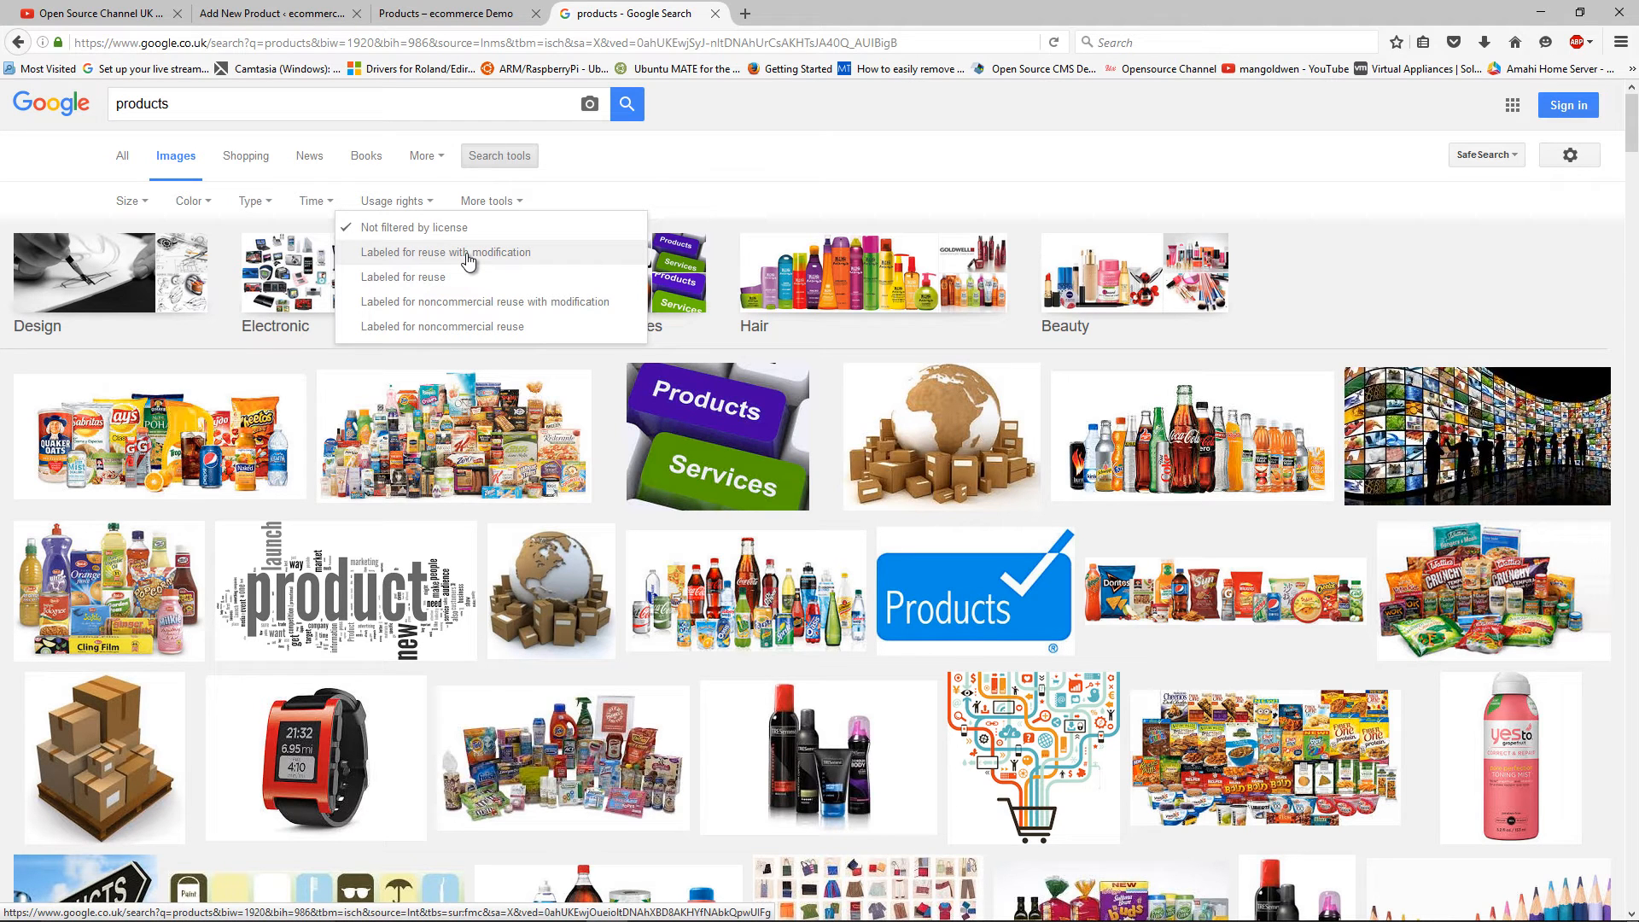
pyautogui.click(468, 254)
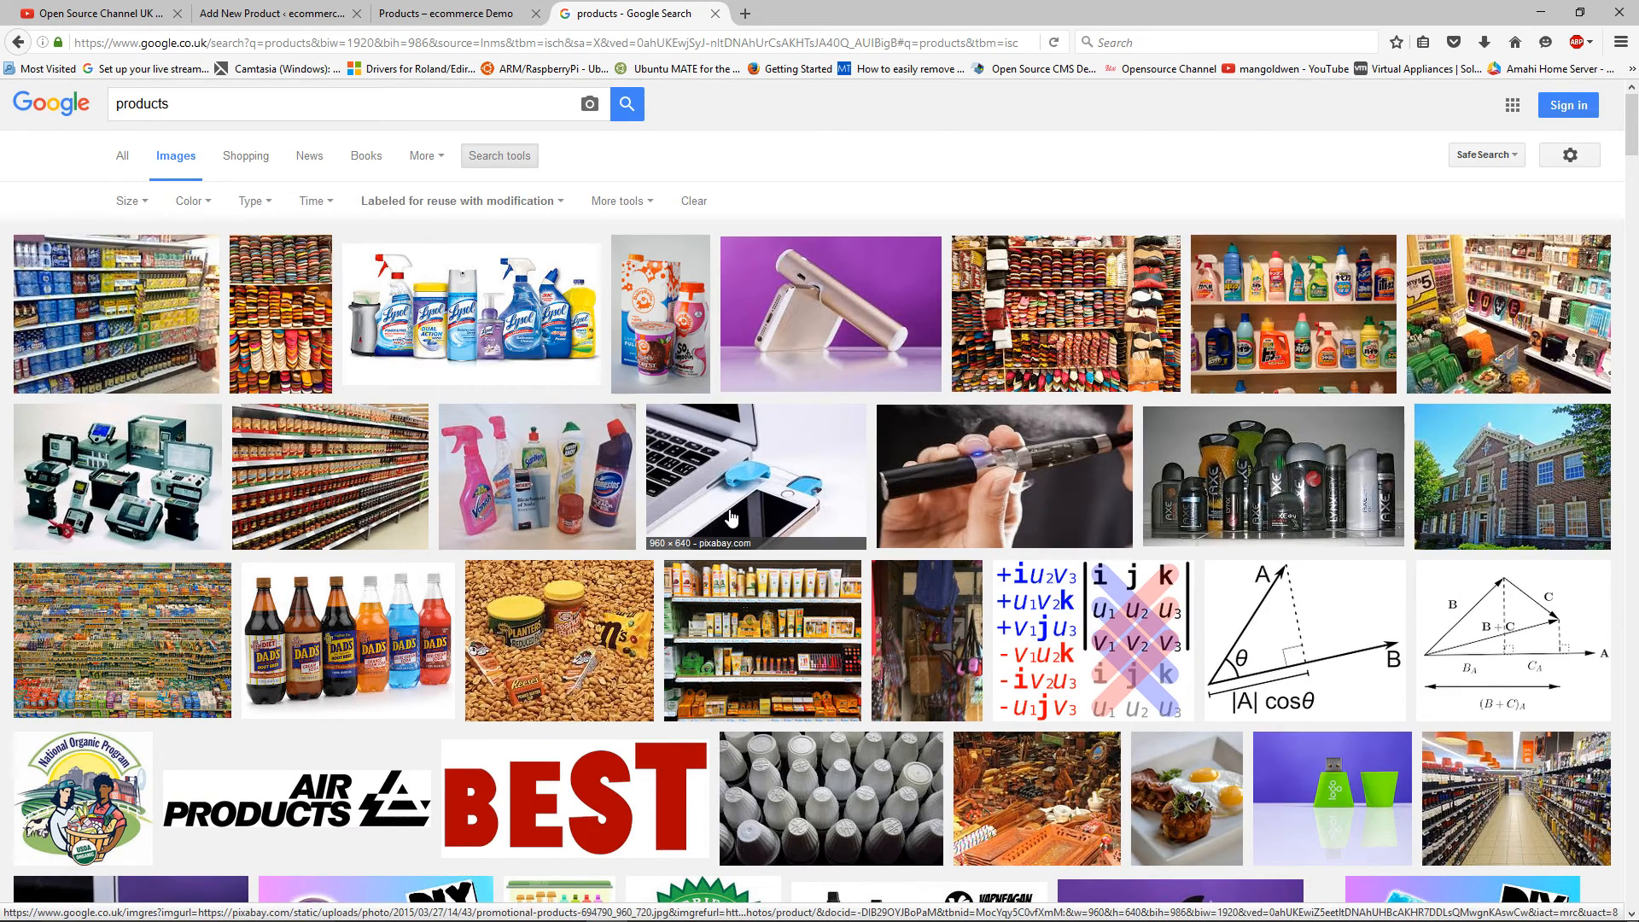
pyautogui.scroll(-3, 763, 498)
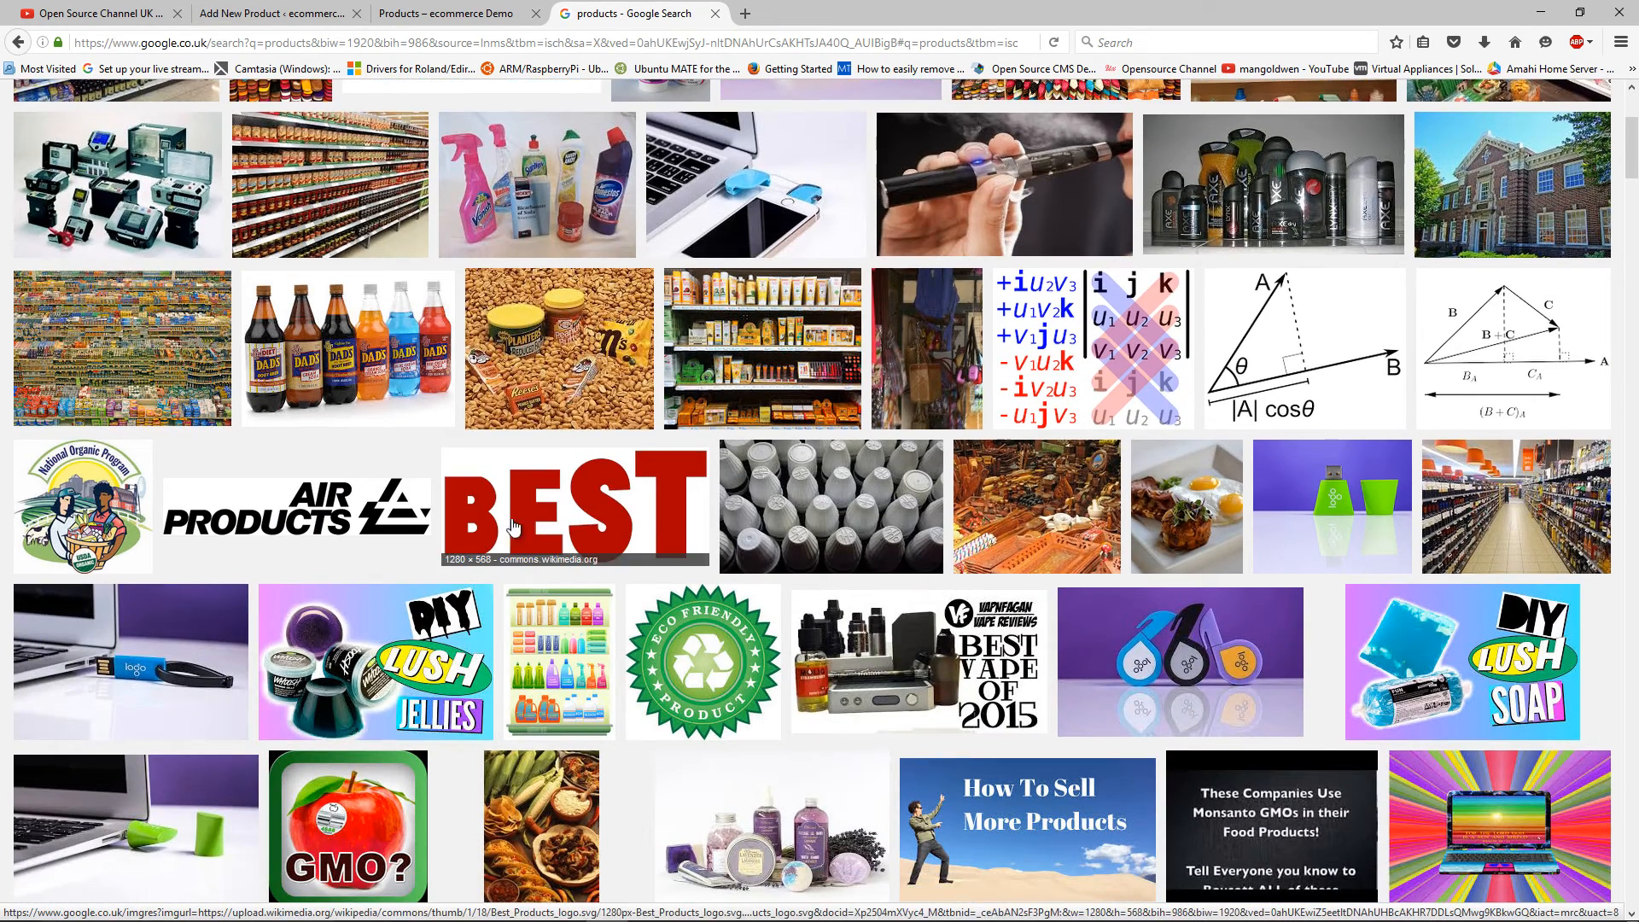
# Open the Eco Friendly Product sticker image full size, copy its URL, and return to WordPress.
pyautogui.click(697, 667)
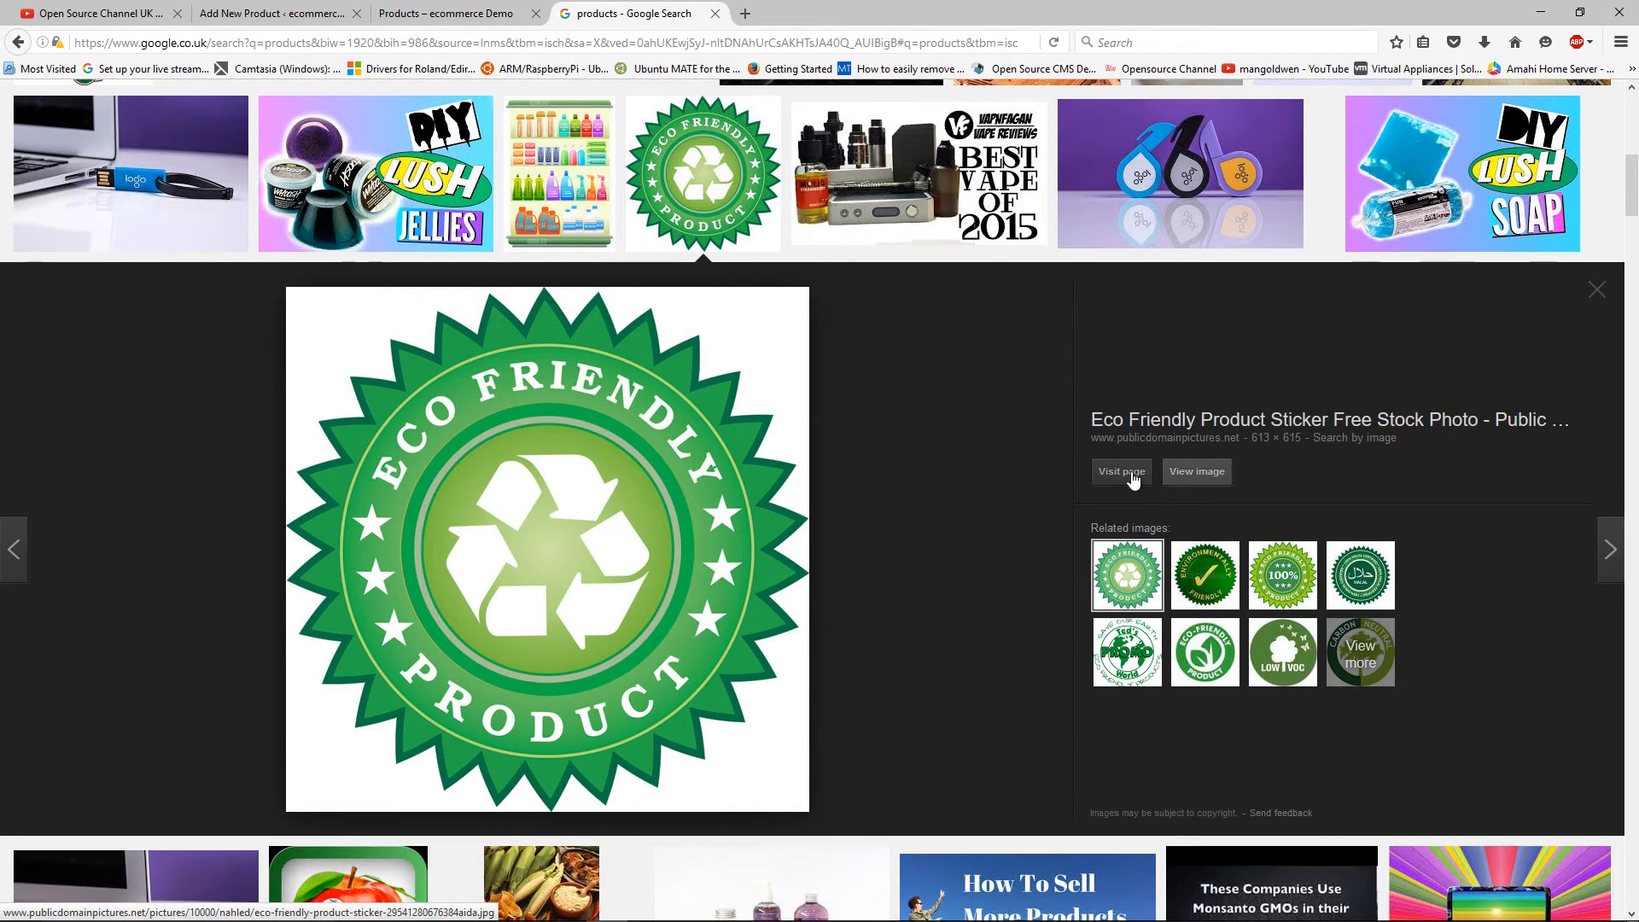
pyautogui.click(1203, 479)
pyautogui.rightClick(772, 417)
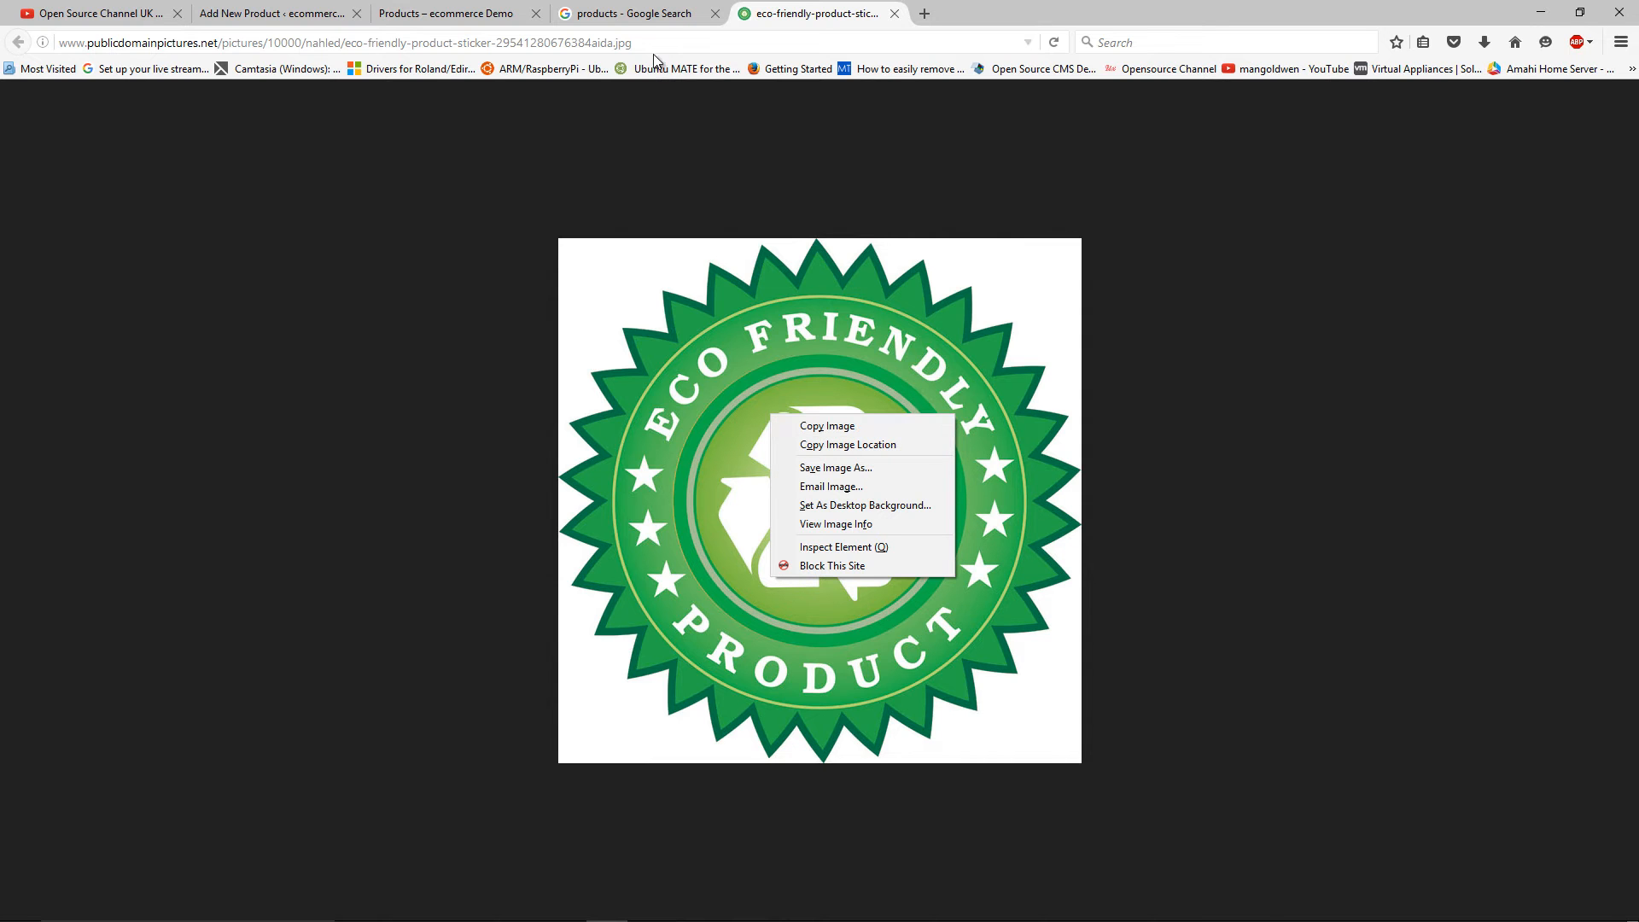
pyautogui.click(613, 42)
pyautogui.rightClick(611, 42)
pyautogui.click(657, 89)
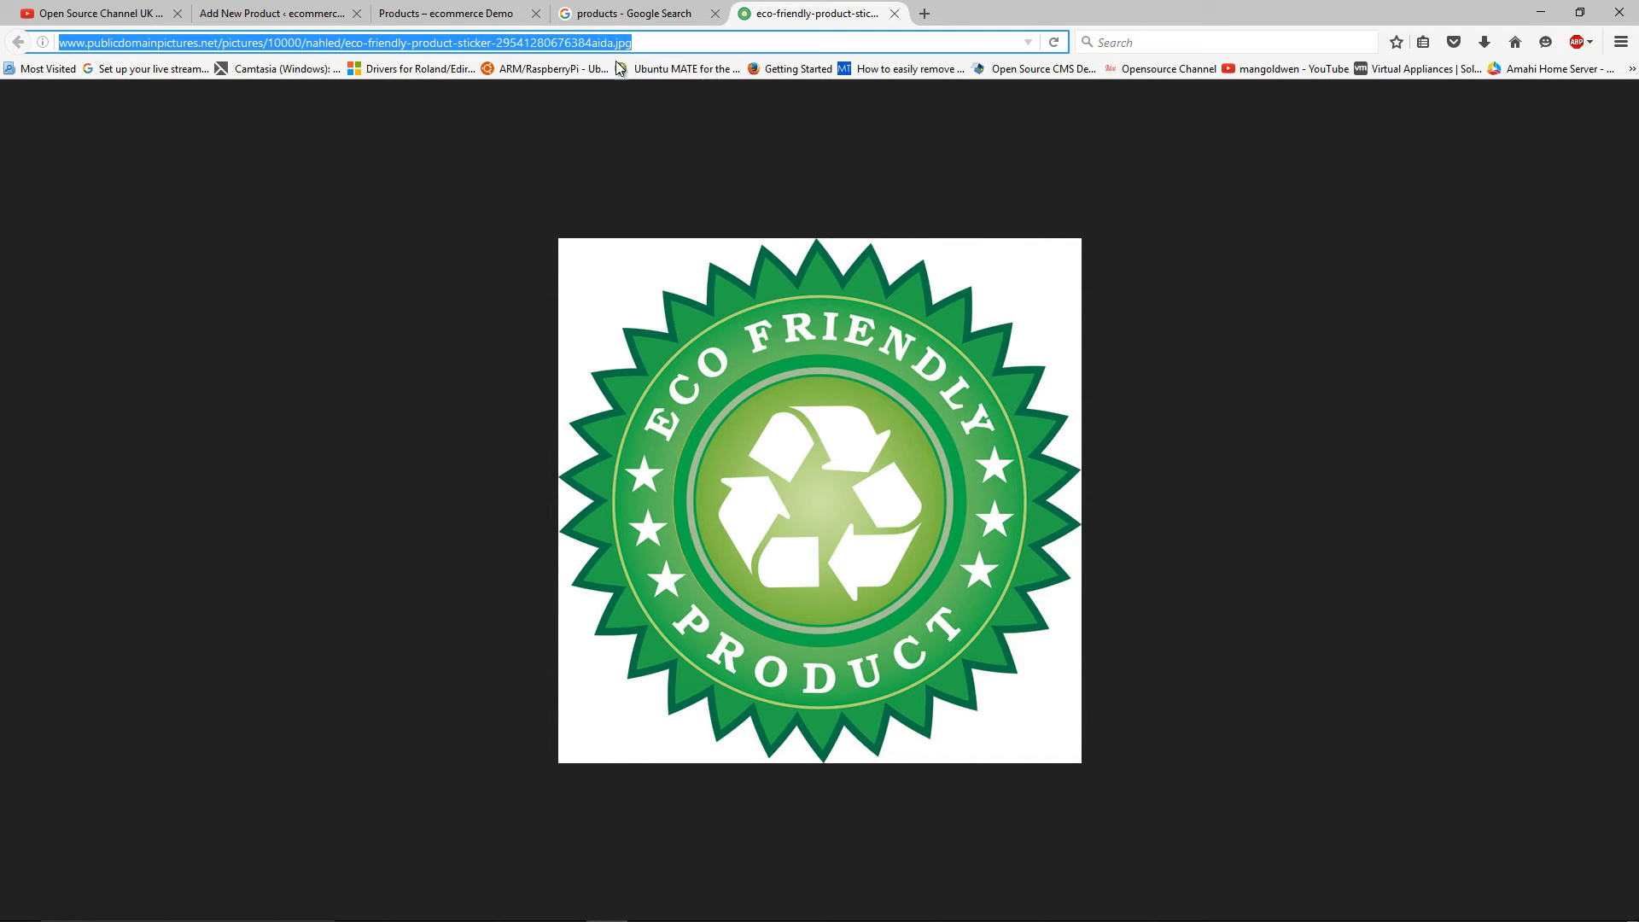
pyautogui.click(423, 14)
pyautogui.click(346, 14)
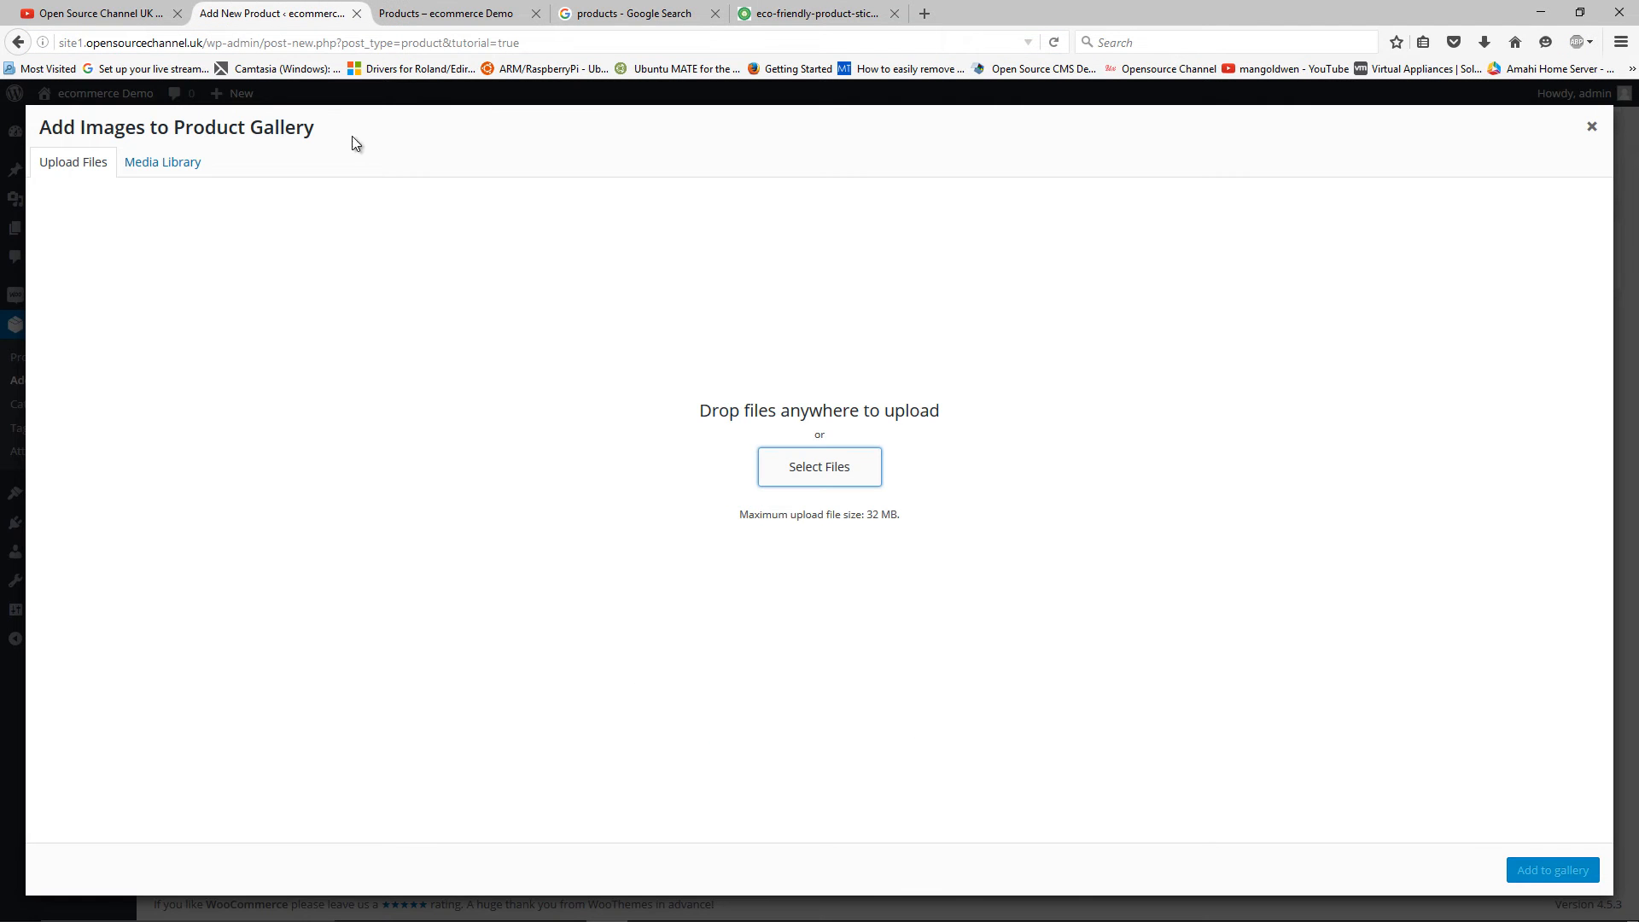
# Try the pasted sticker URL in the file dialog, cancel it, and add the sticker image to the gallery.
pyautogui.click(794, 466)
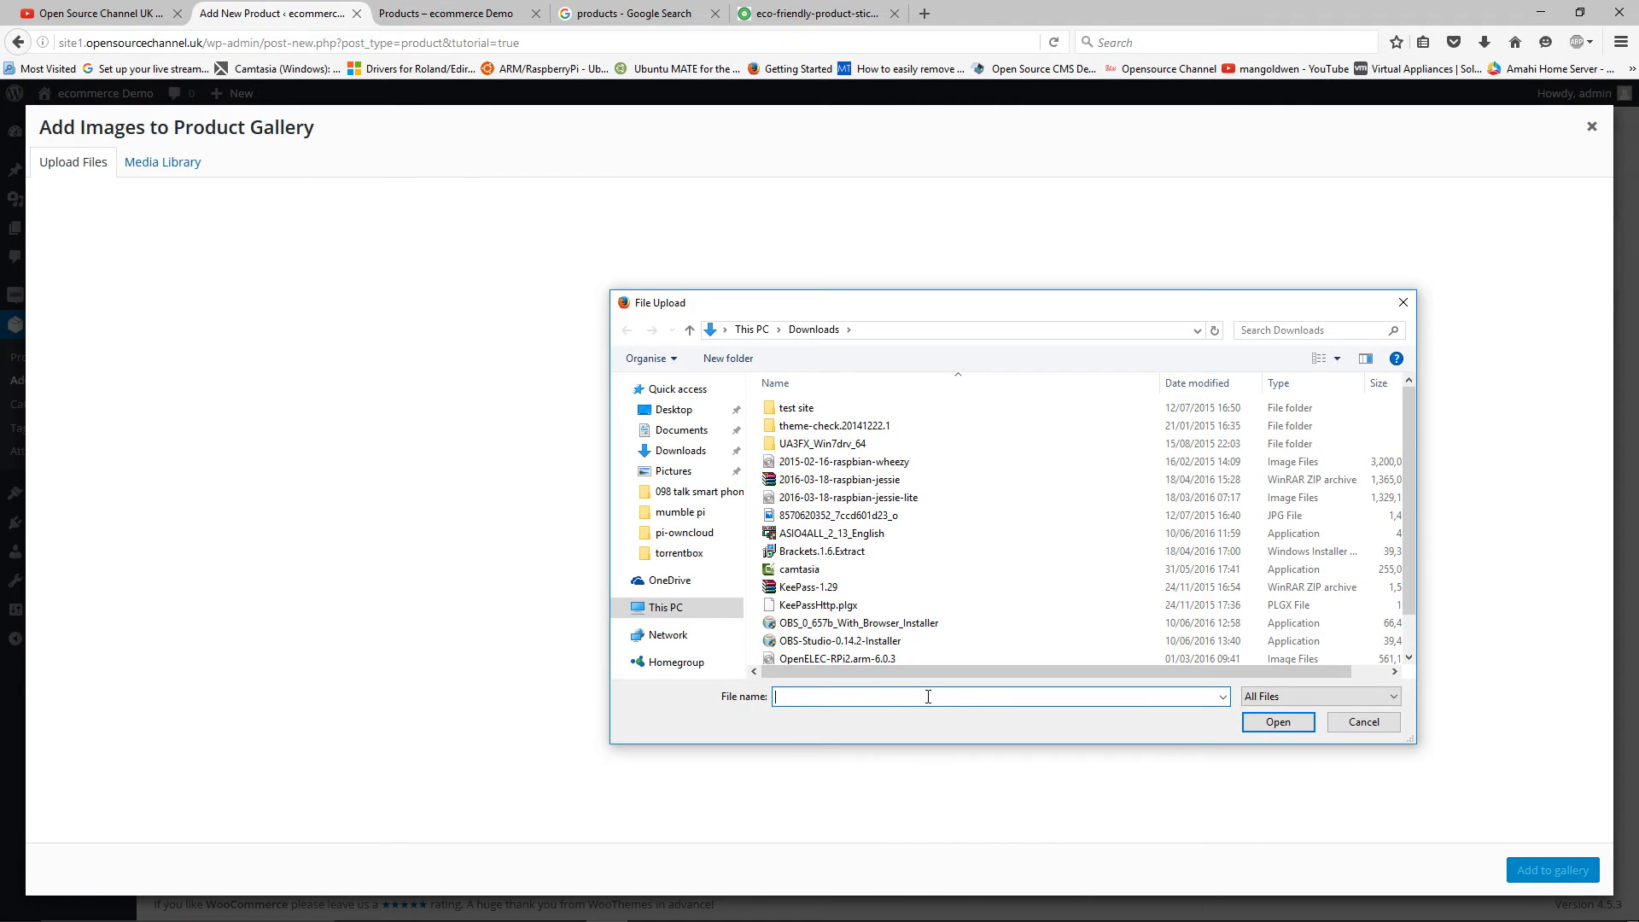
pyautogui.rightClick(929, 696)
pyautogui.click(1028, 534)
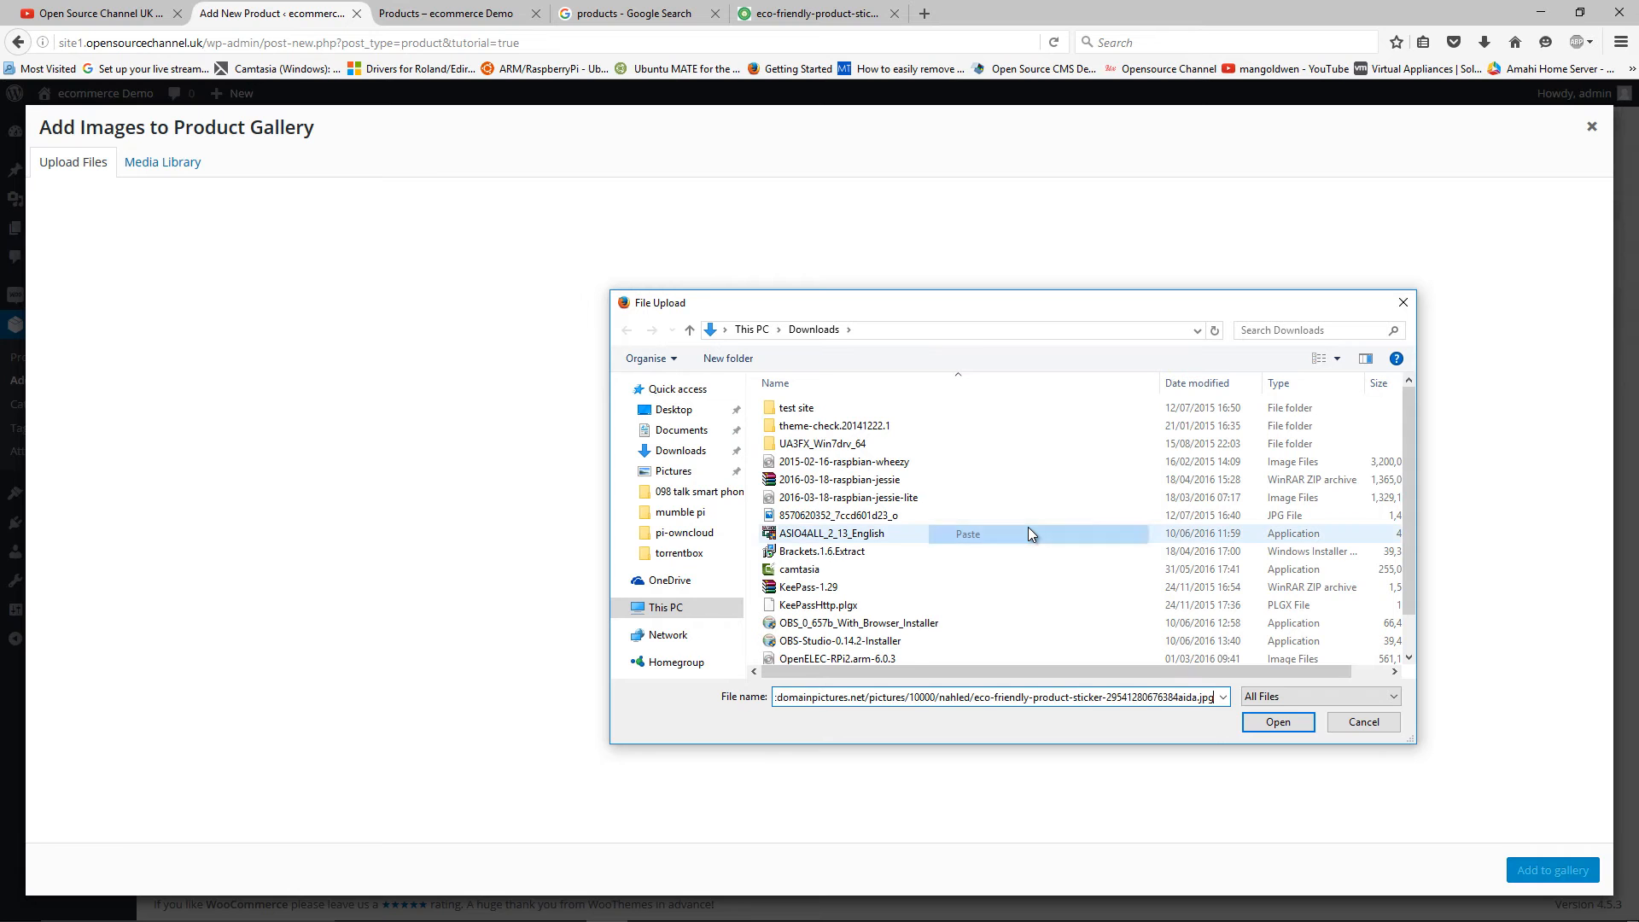
pyautogui.click(1262, 721)
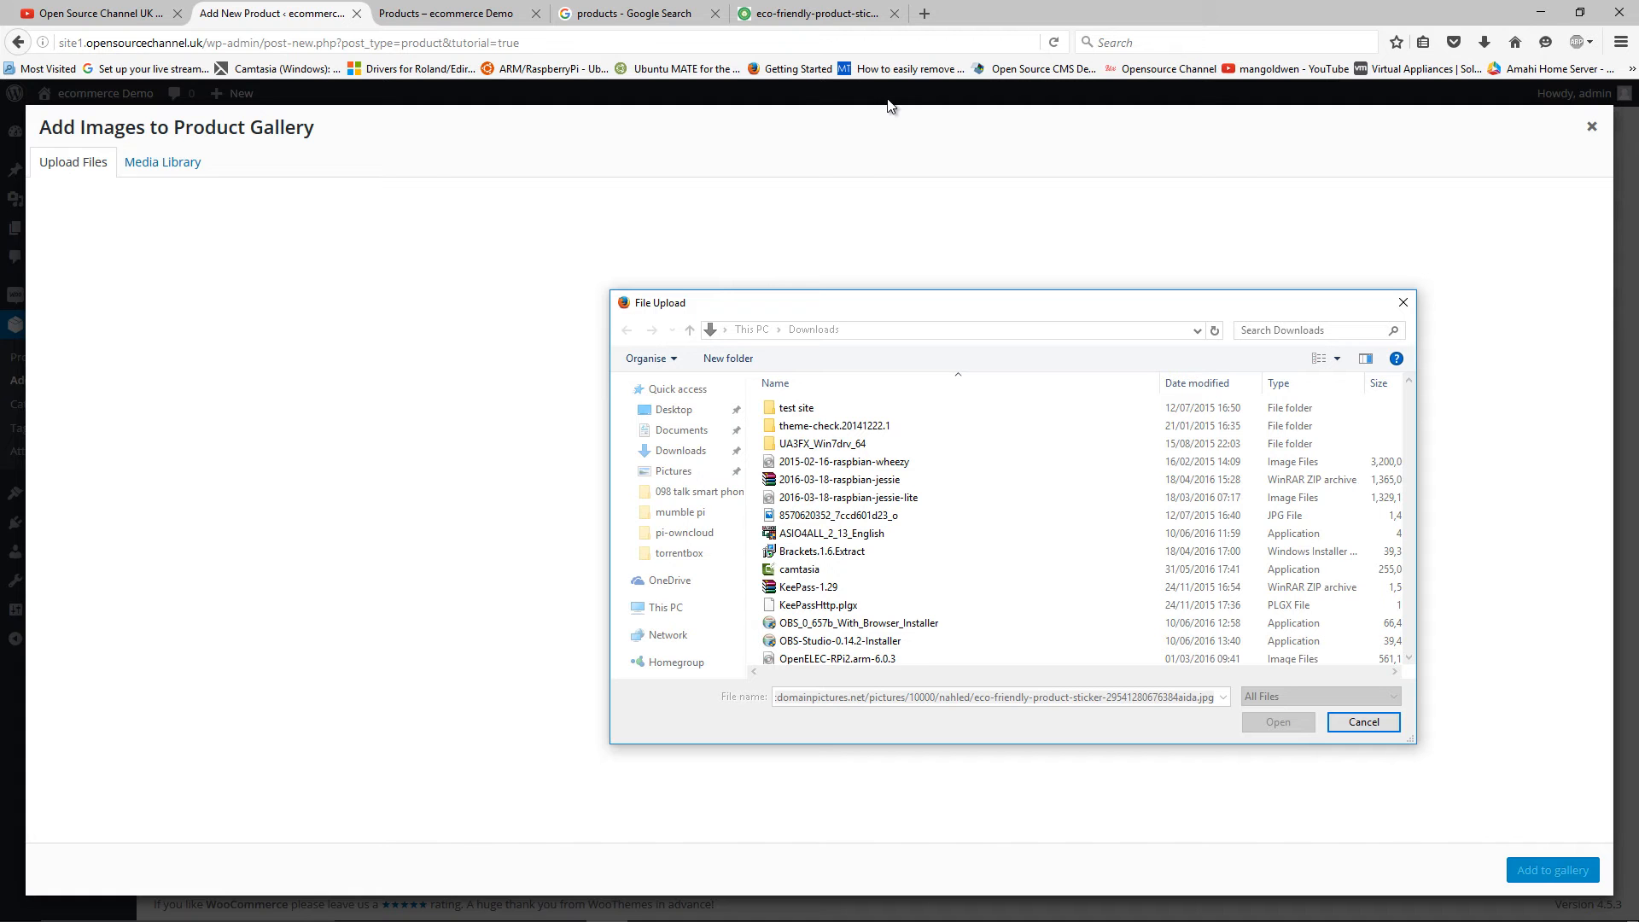
pyautogui.moveTo(1156, 301); pyautogui.dragTo(930, 262)
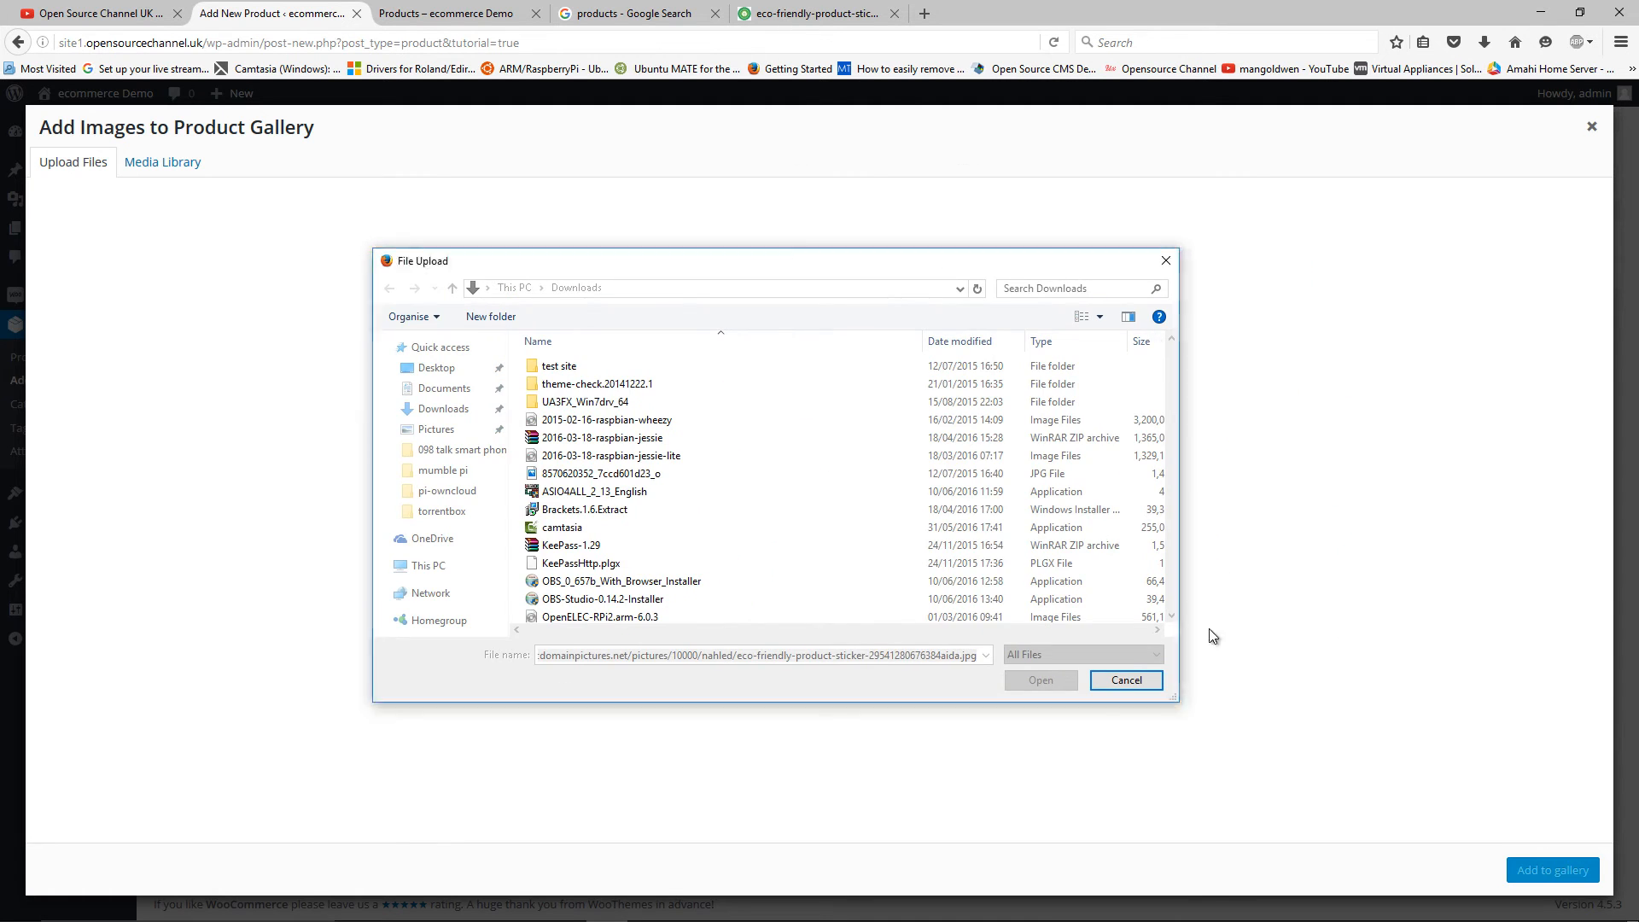
pyautogui.click(1138, 680)
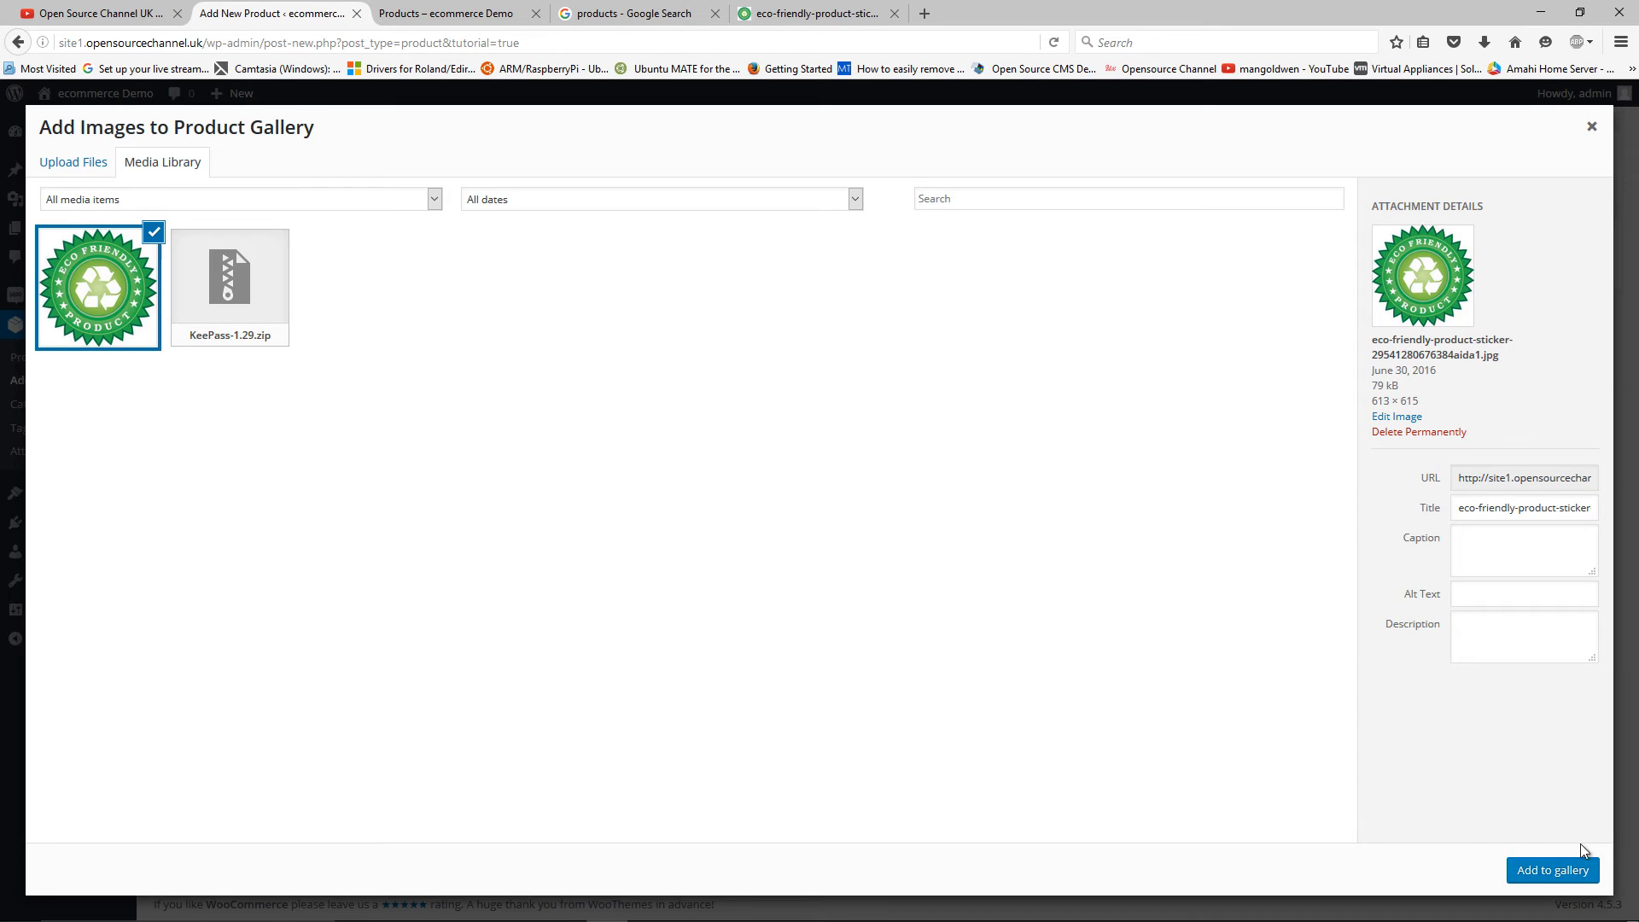
pyautogui.click(1516, 867)
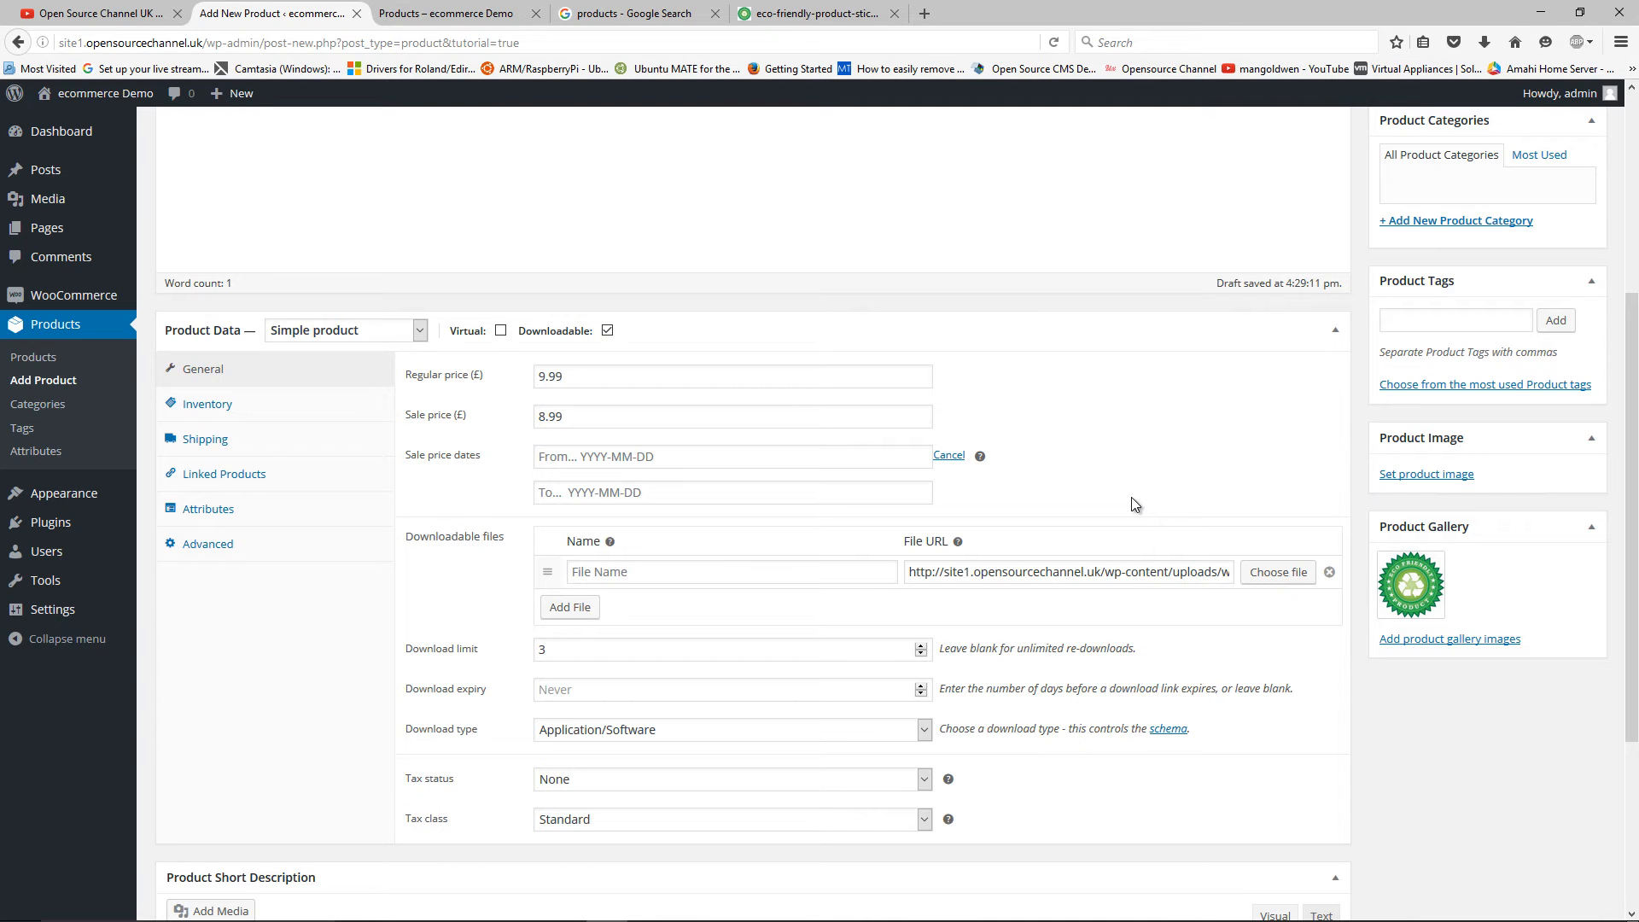
# Choose the eco-friendly sticker from the Media Library as the main Product Image.
pyautogui.click(1454, 476)
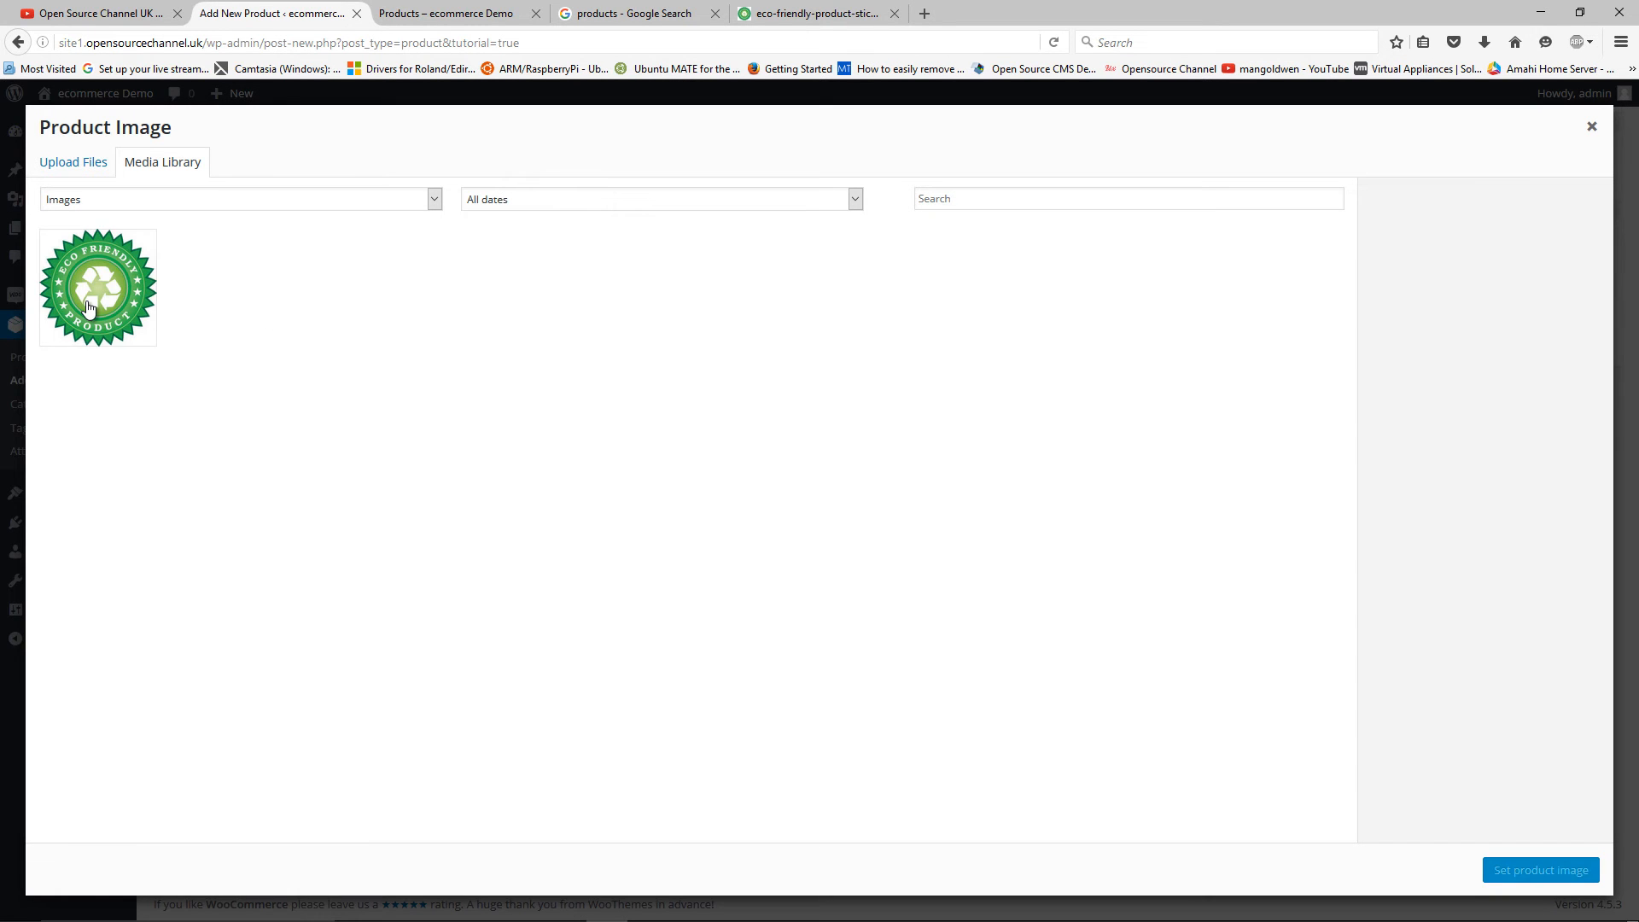
pyautogui.click(89, 308)
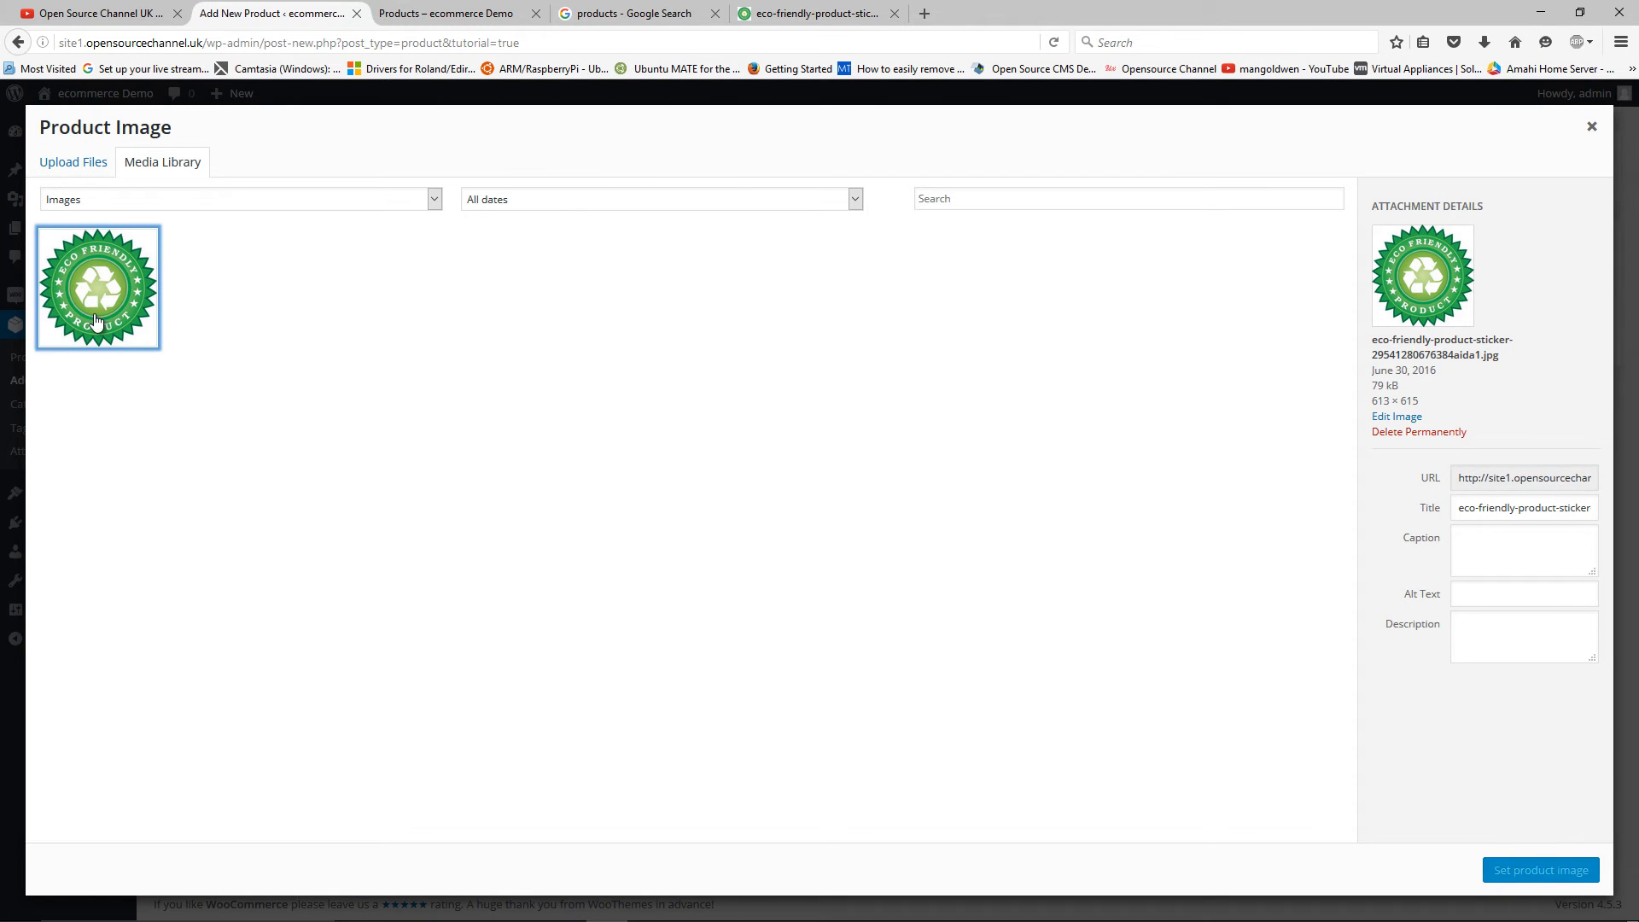
pyautogui.click(1541, 871)
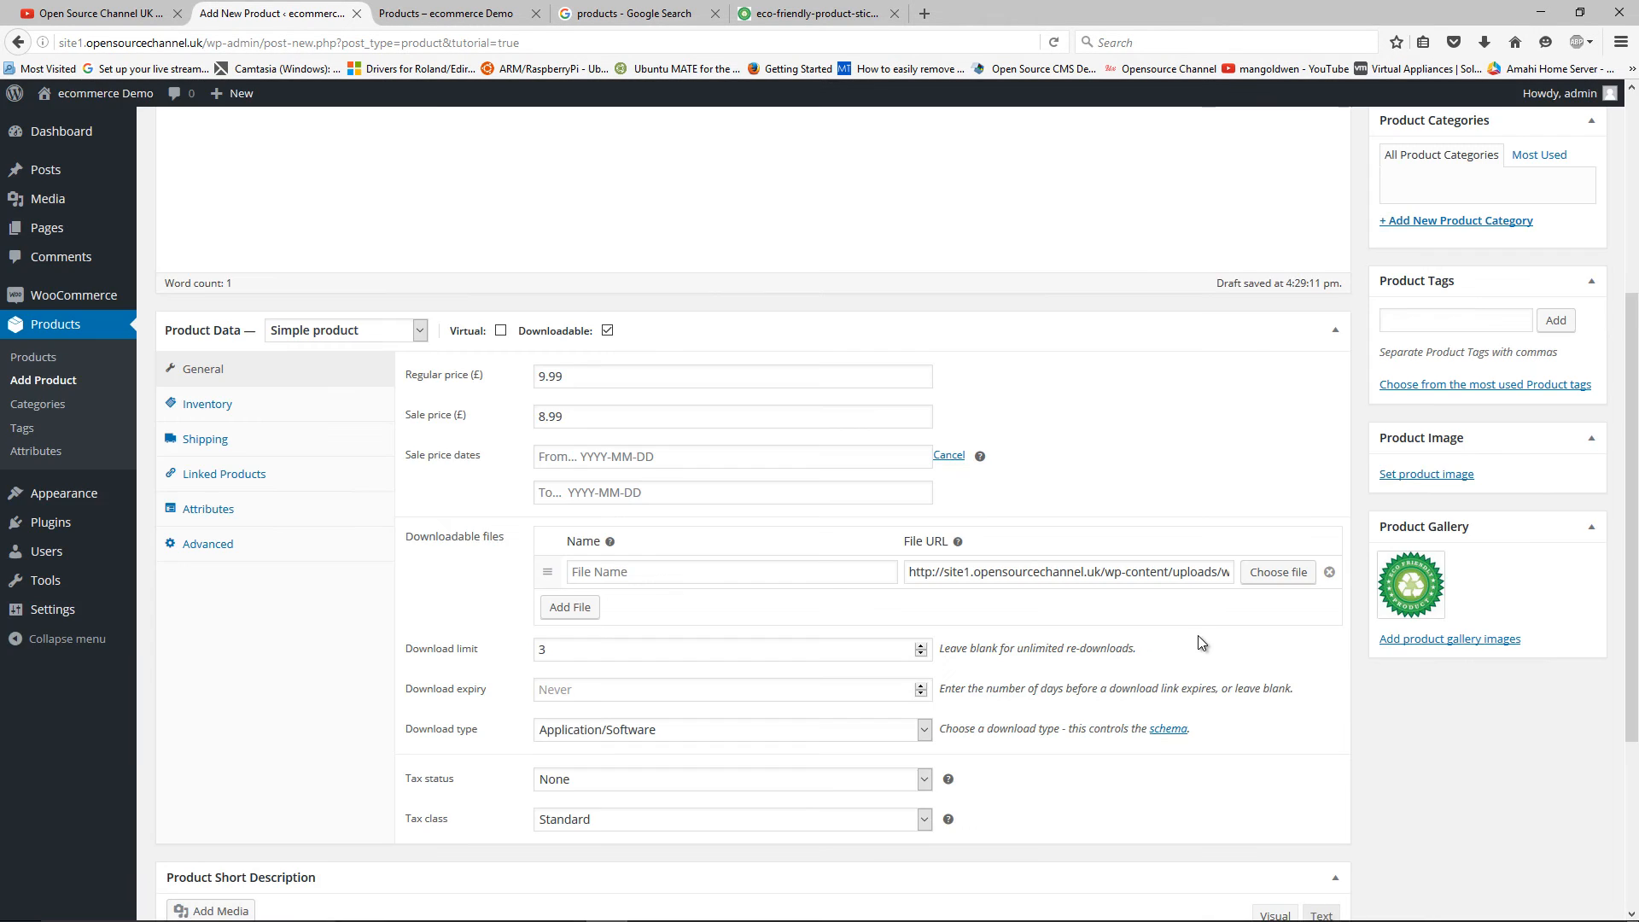
pyautogui.scroll(3, 1376, 794)
pyautogui.click(1490, 679)
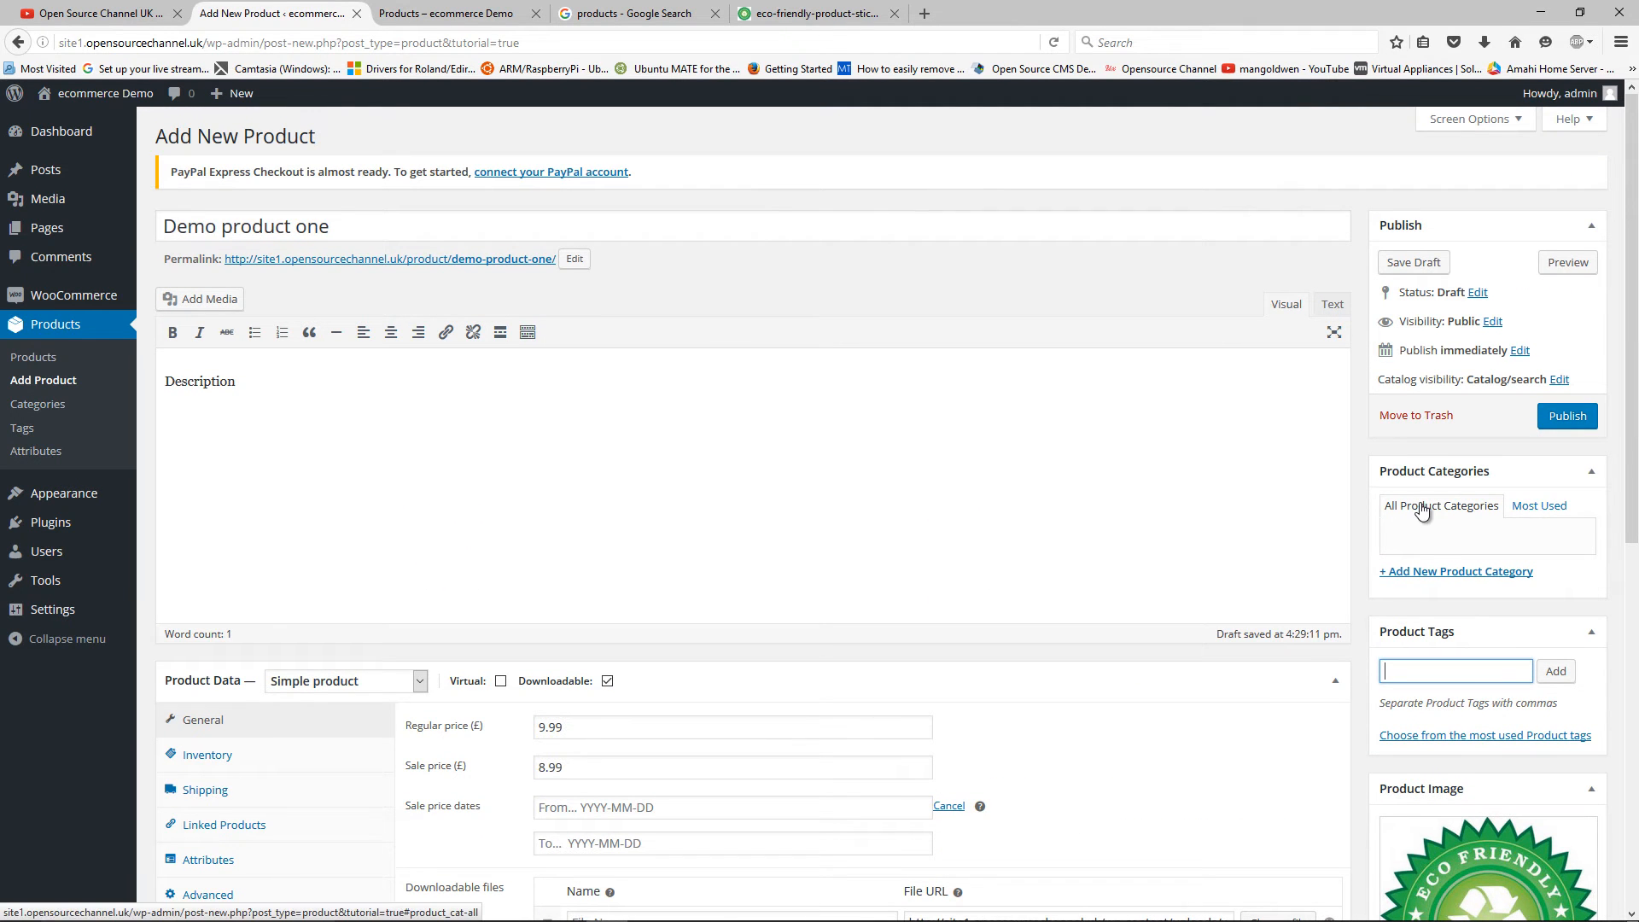
# Create the Downloadables product category and keep the product type as Simple product.
pyautogui.click(1443, 574)
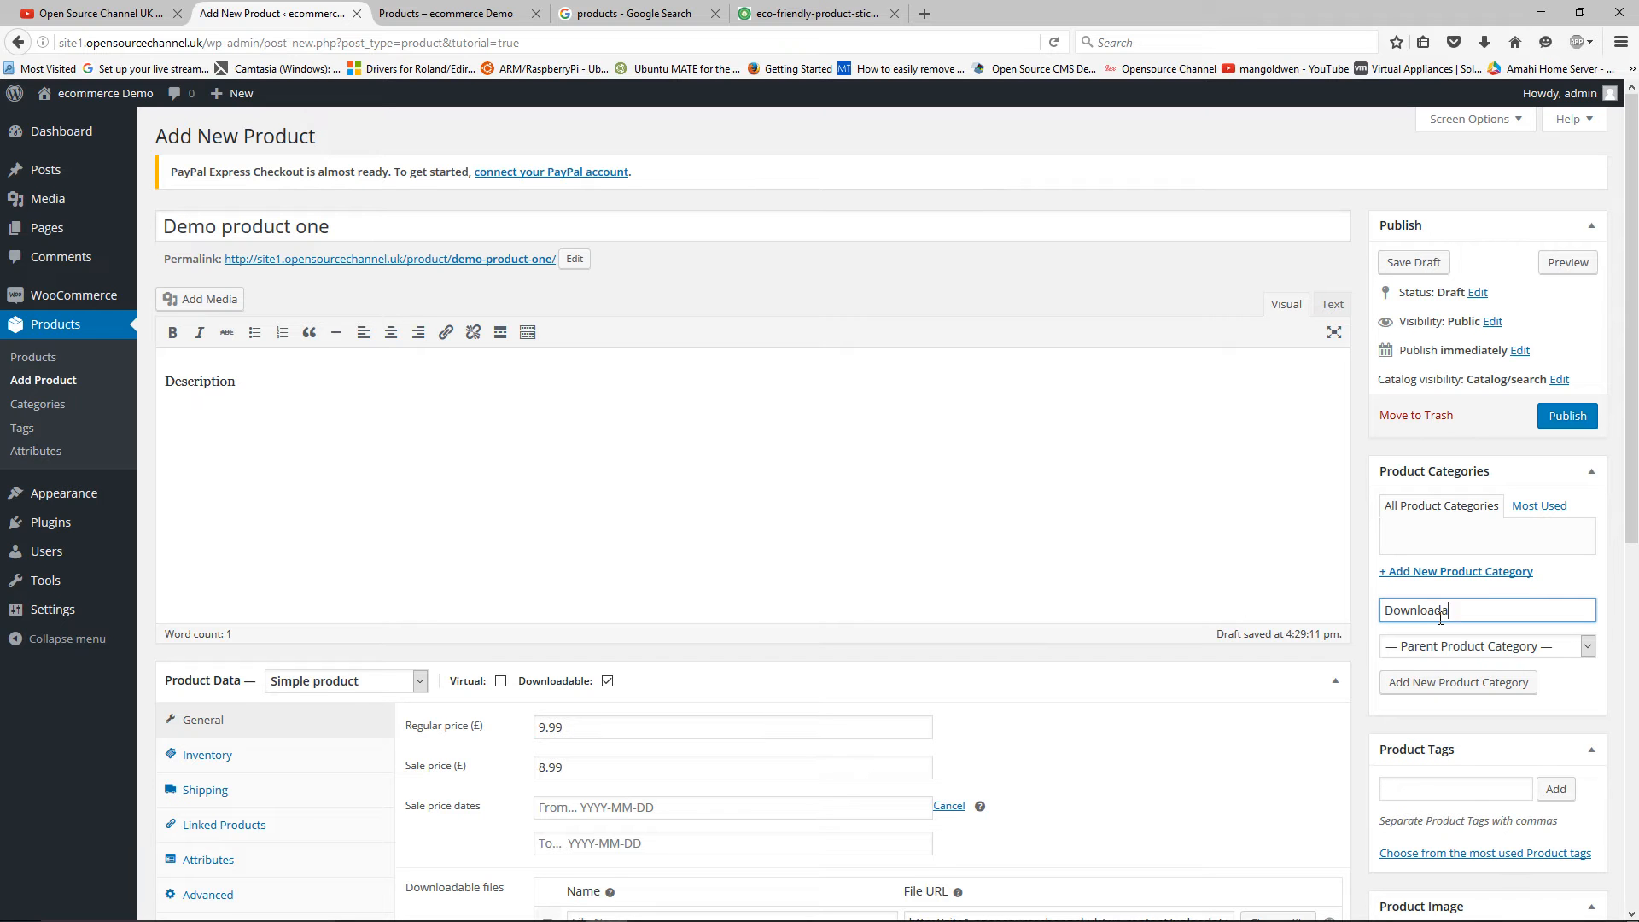
pyautogui.click(1468, 680)
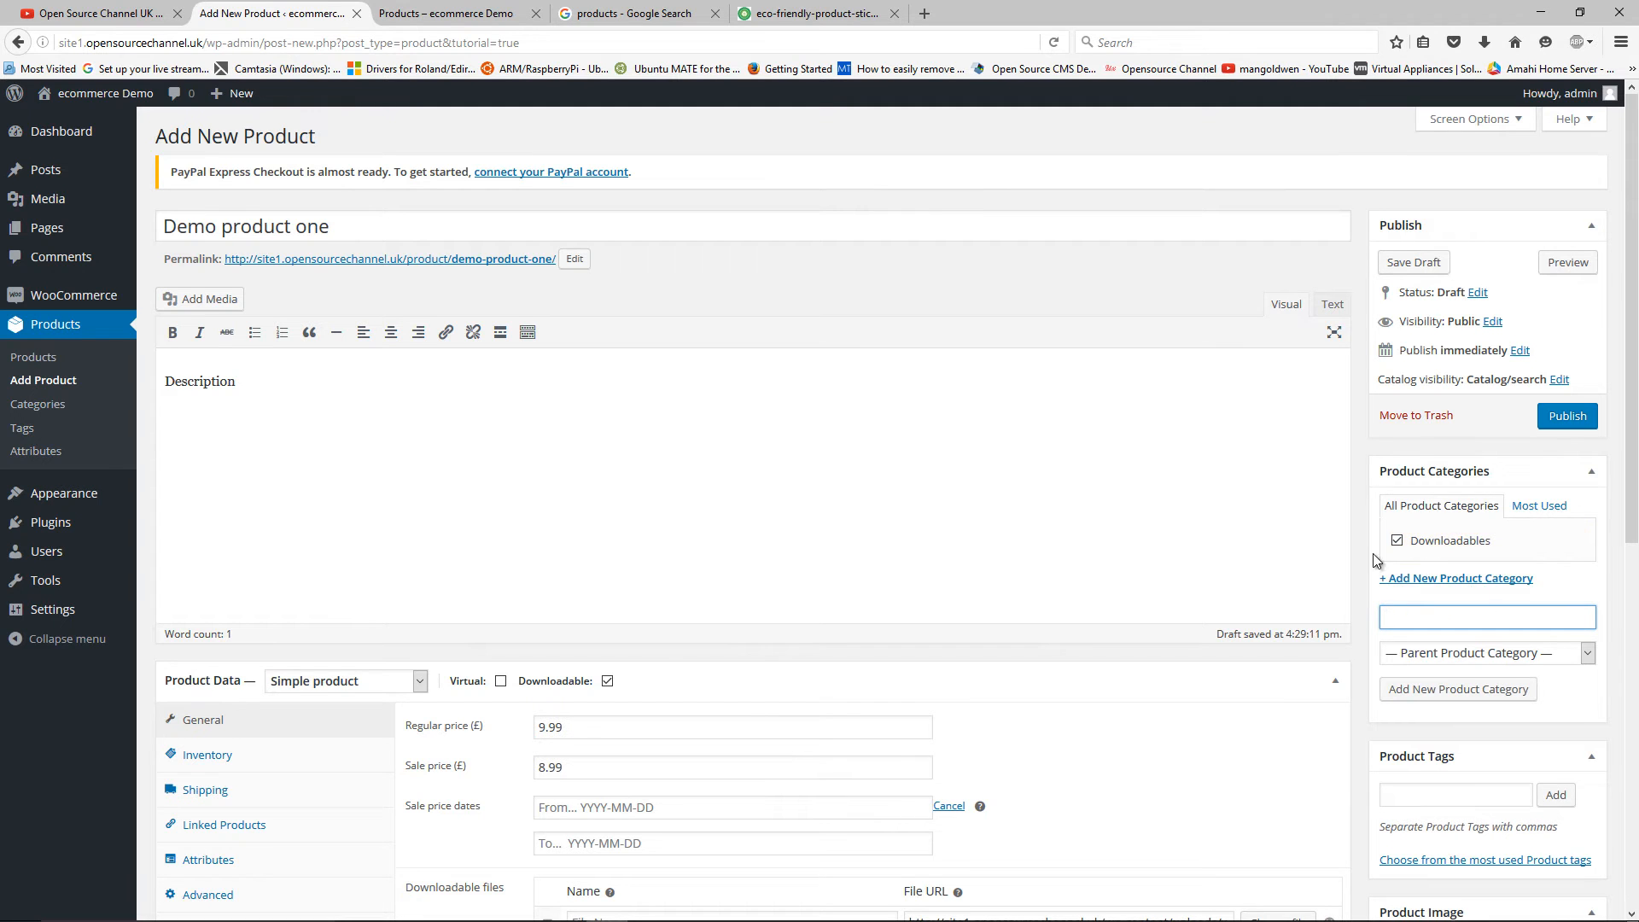
pyautogui.scroll(-5, 912, 572)
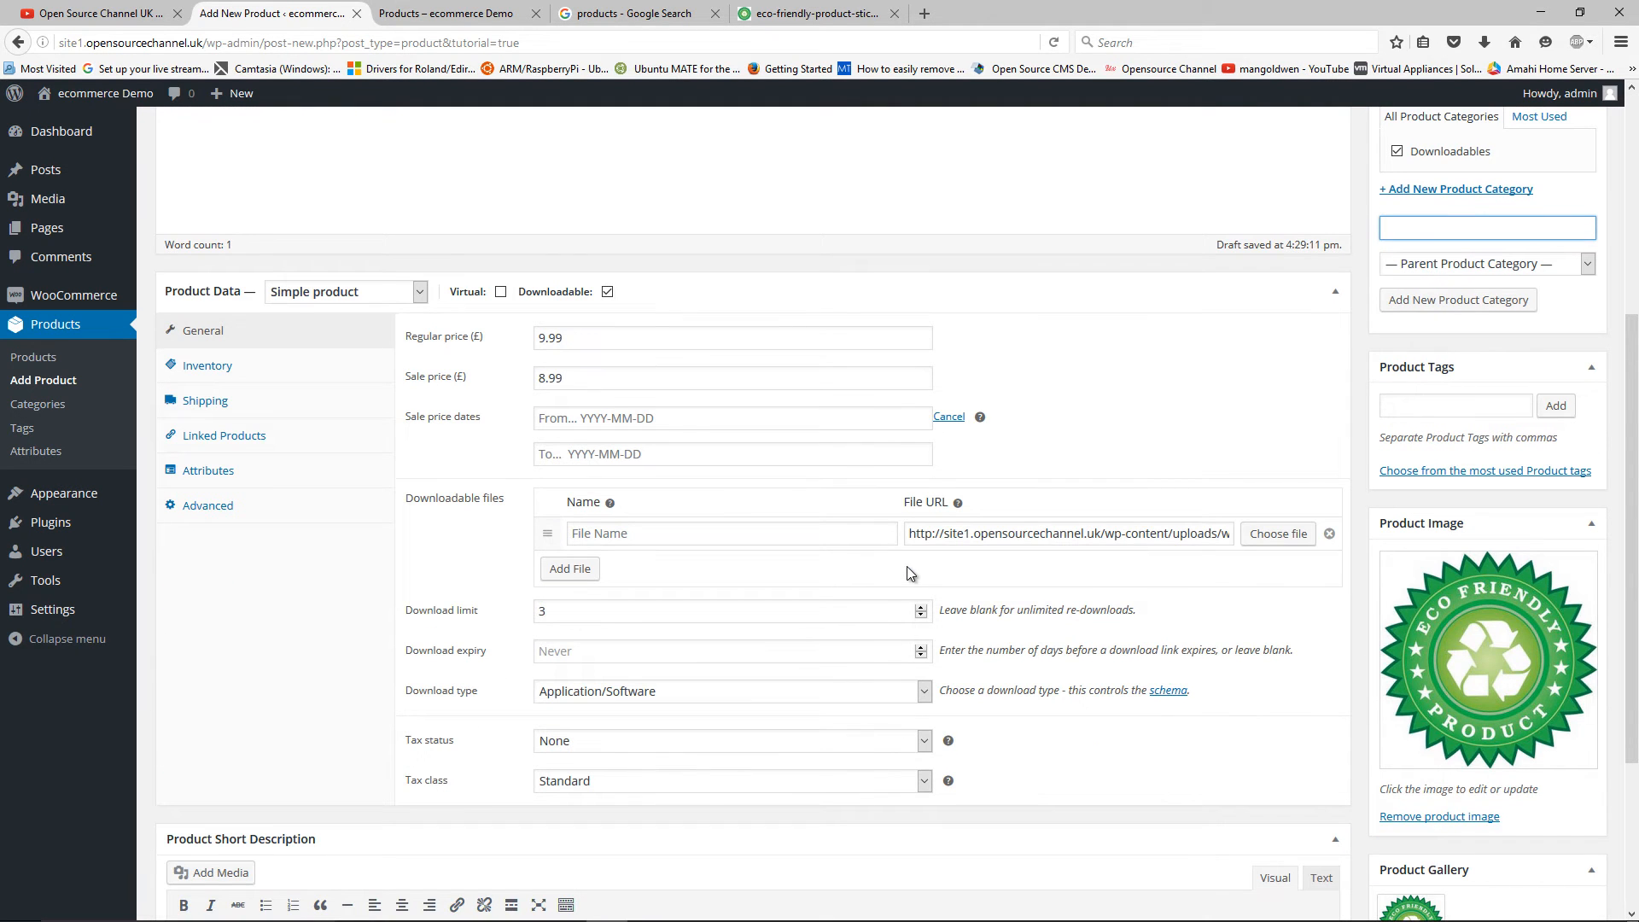
pyautogui.click(346, 291)
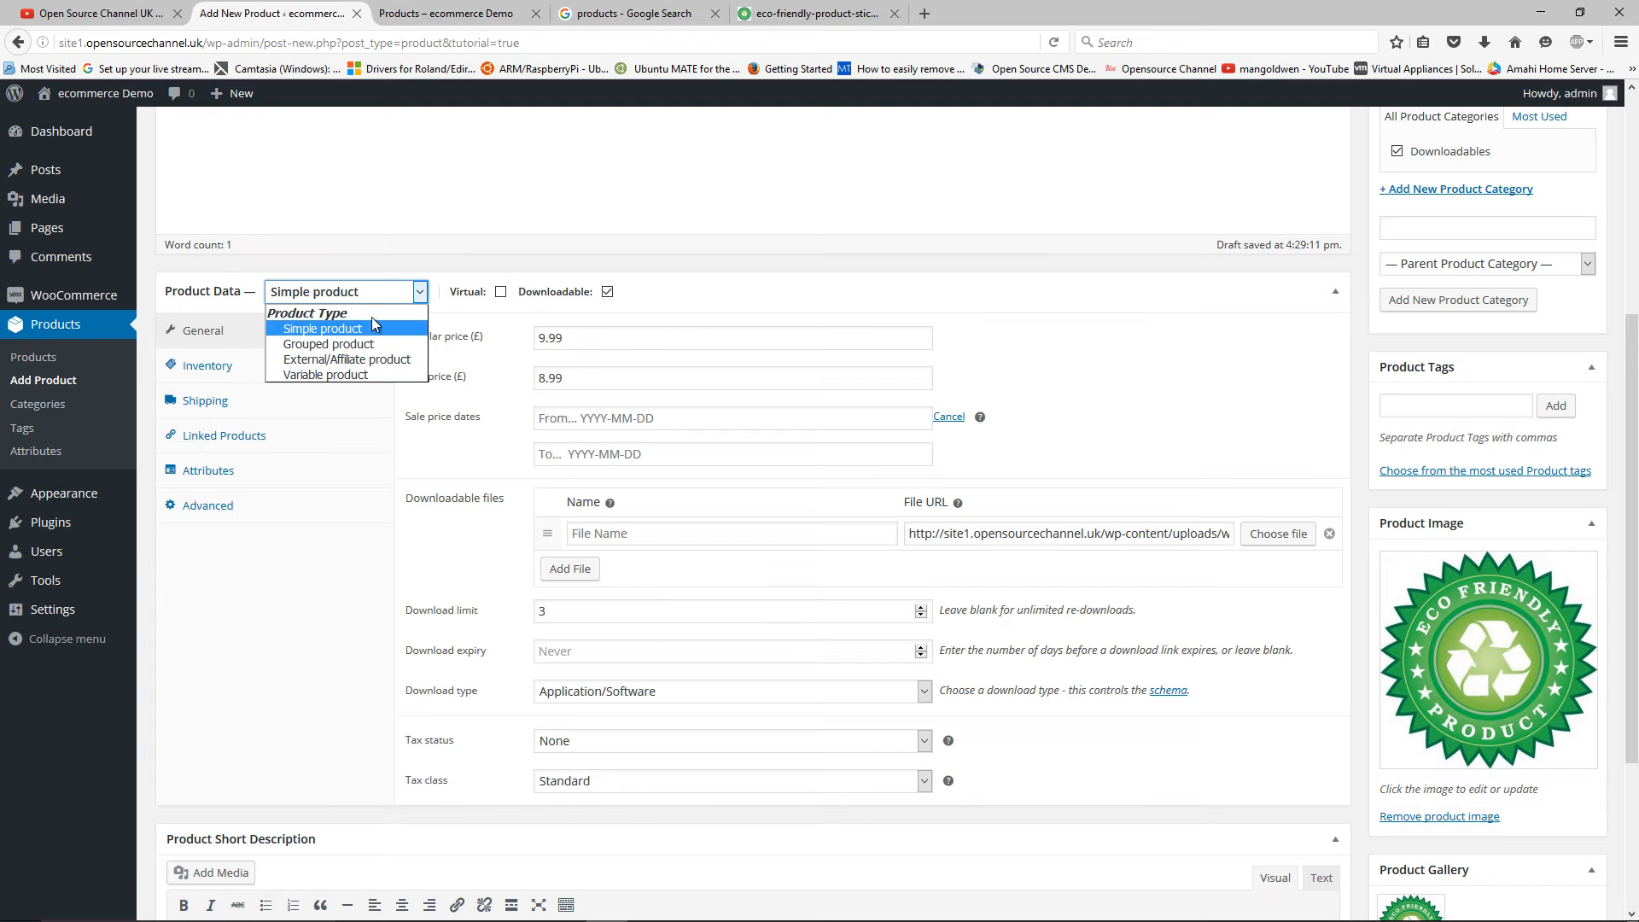
pyautogui.click(367, 328)
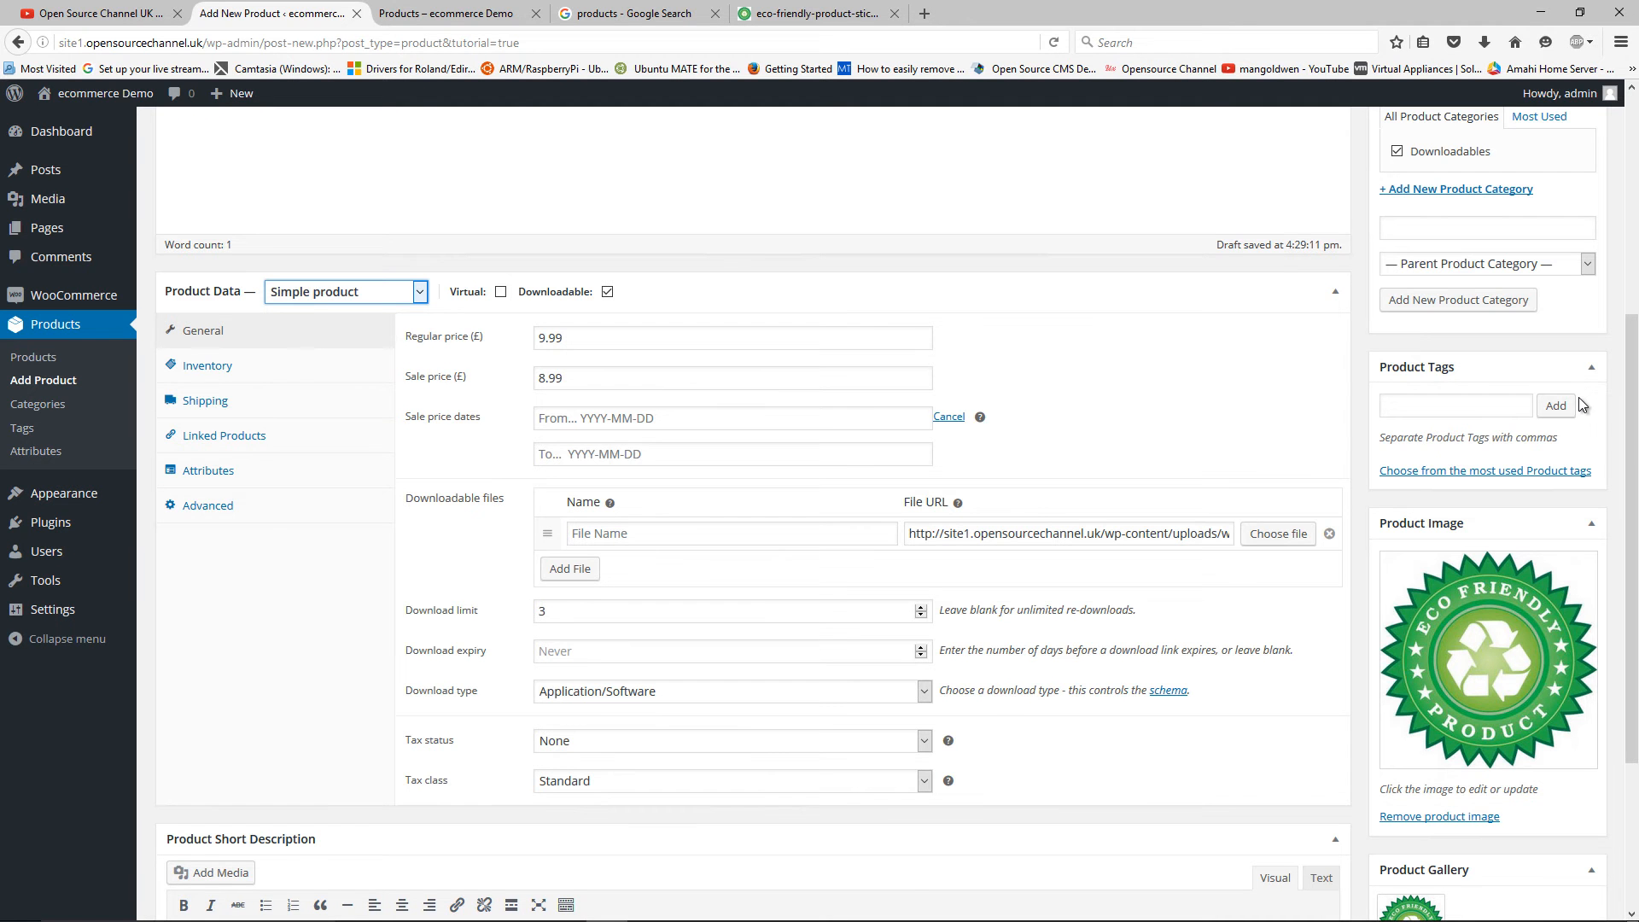
# Publish Demo product one and close the eco-friendly image tab.
pyautogui.scroll(5, 1580, 401)
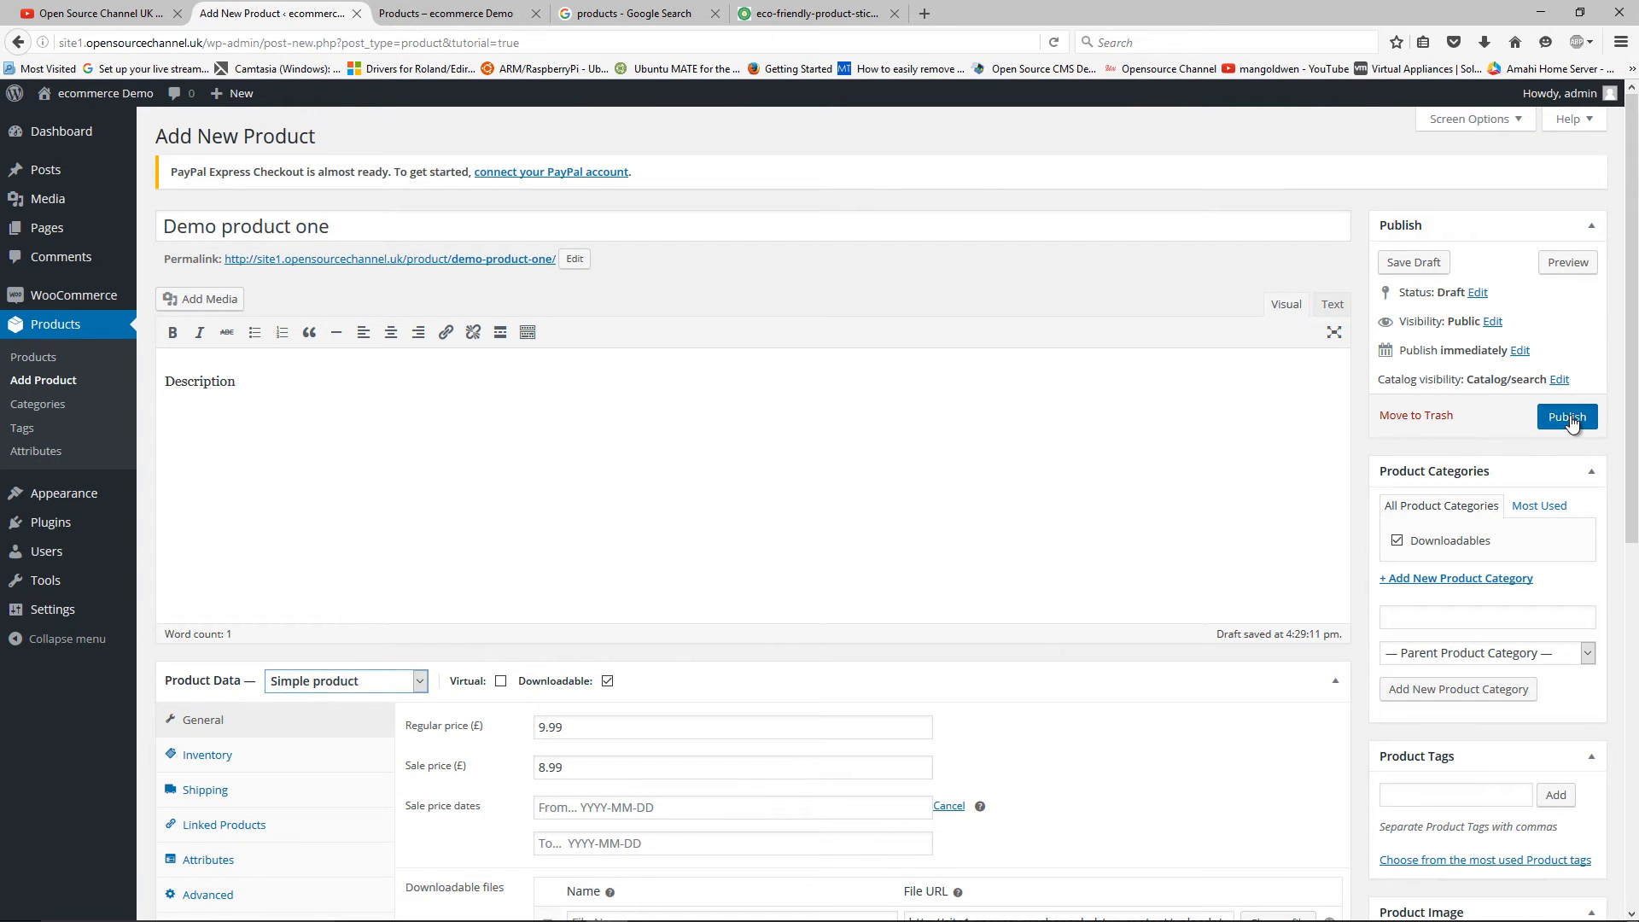
pyautogui.click(1570, 416)
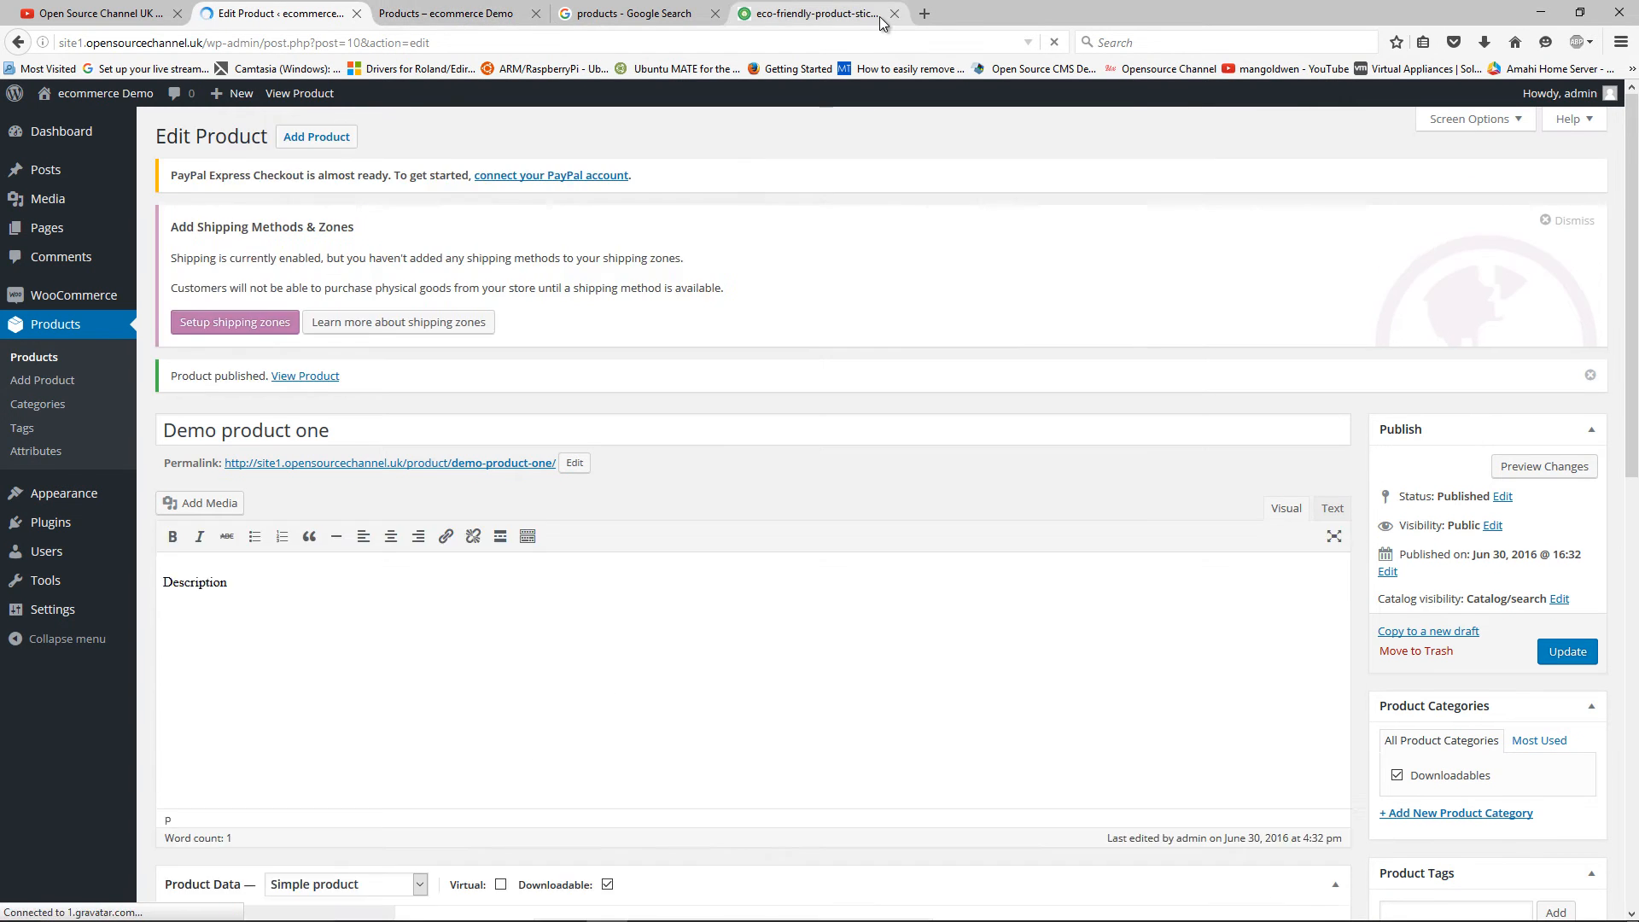
pyautogui.click(895, 13)
# Reload the Shop page so Demo product one appears.
pyautogui.click(439, 14)
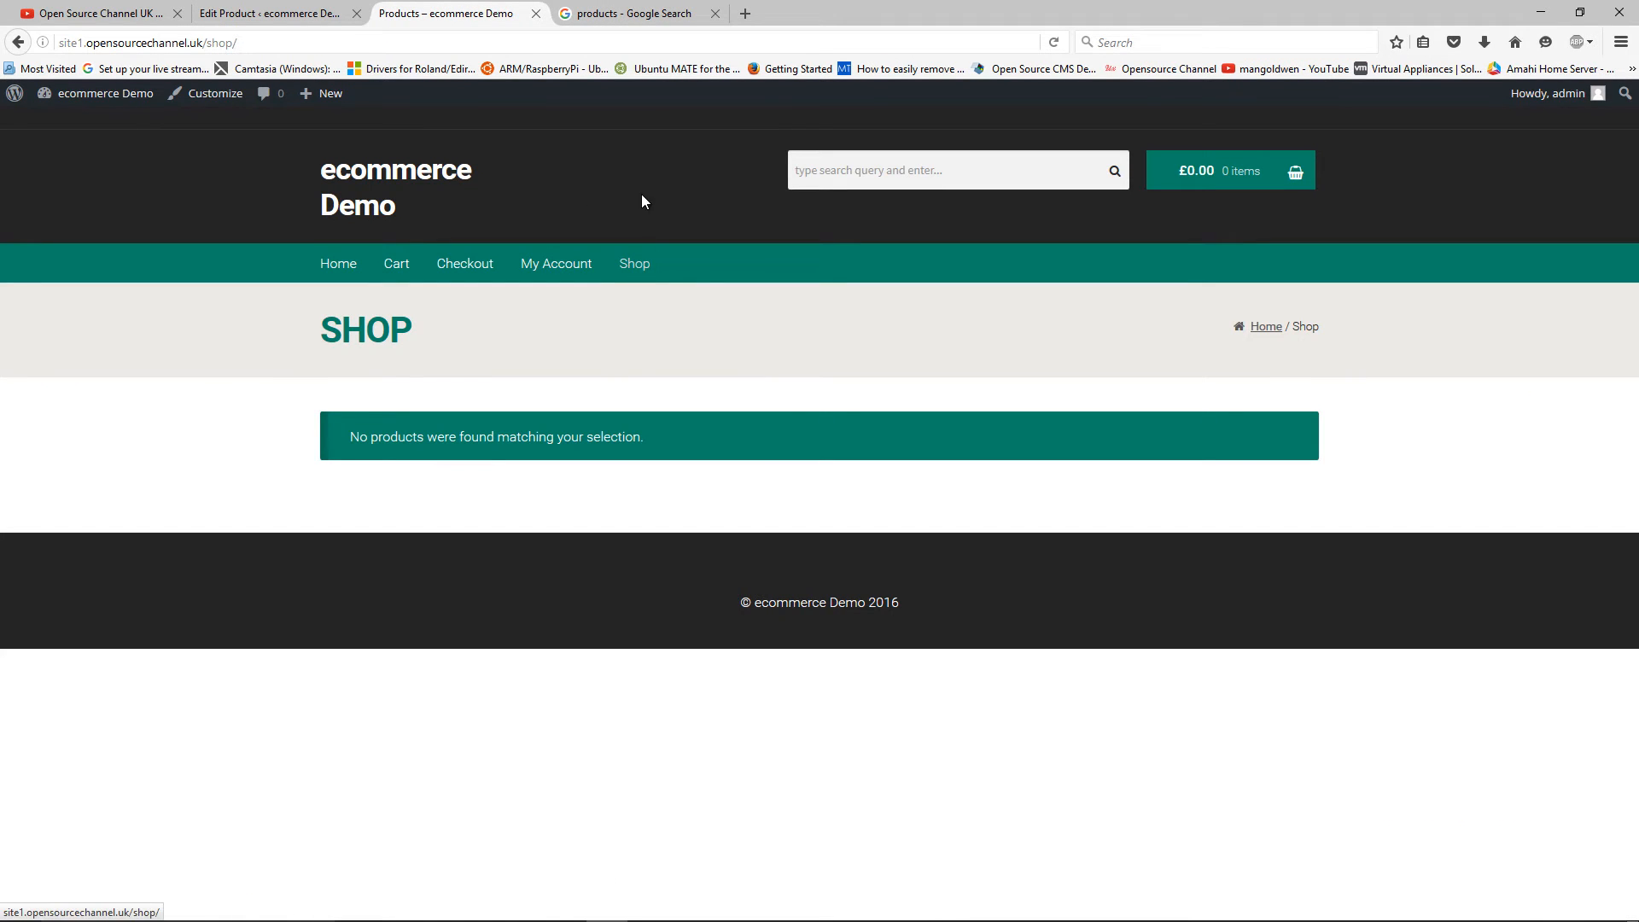
pyautogui.click(633, 270)
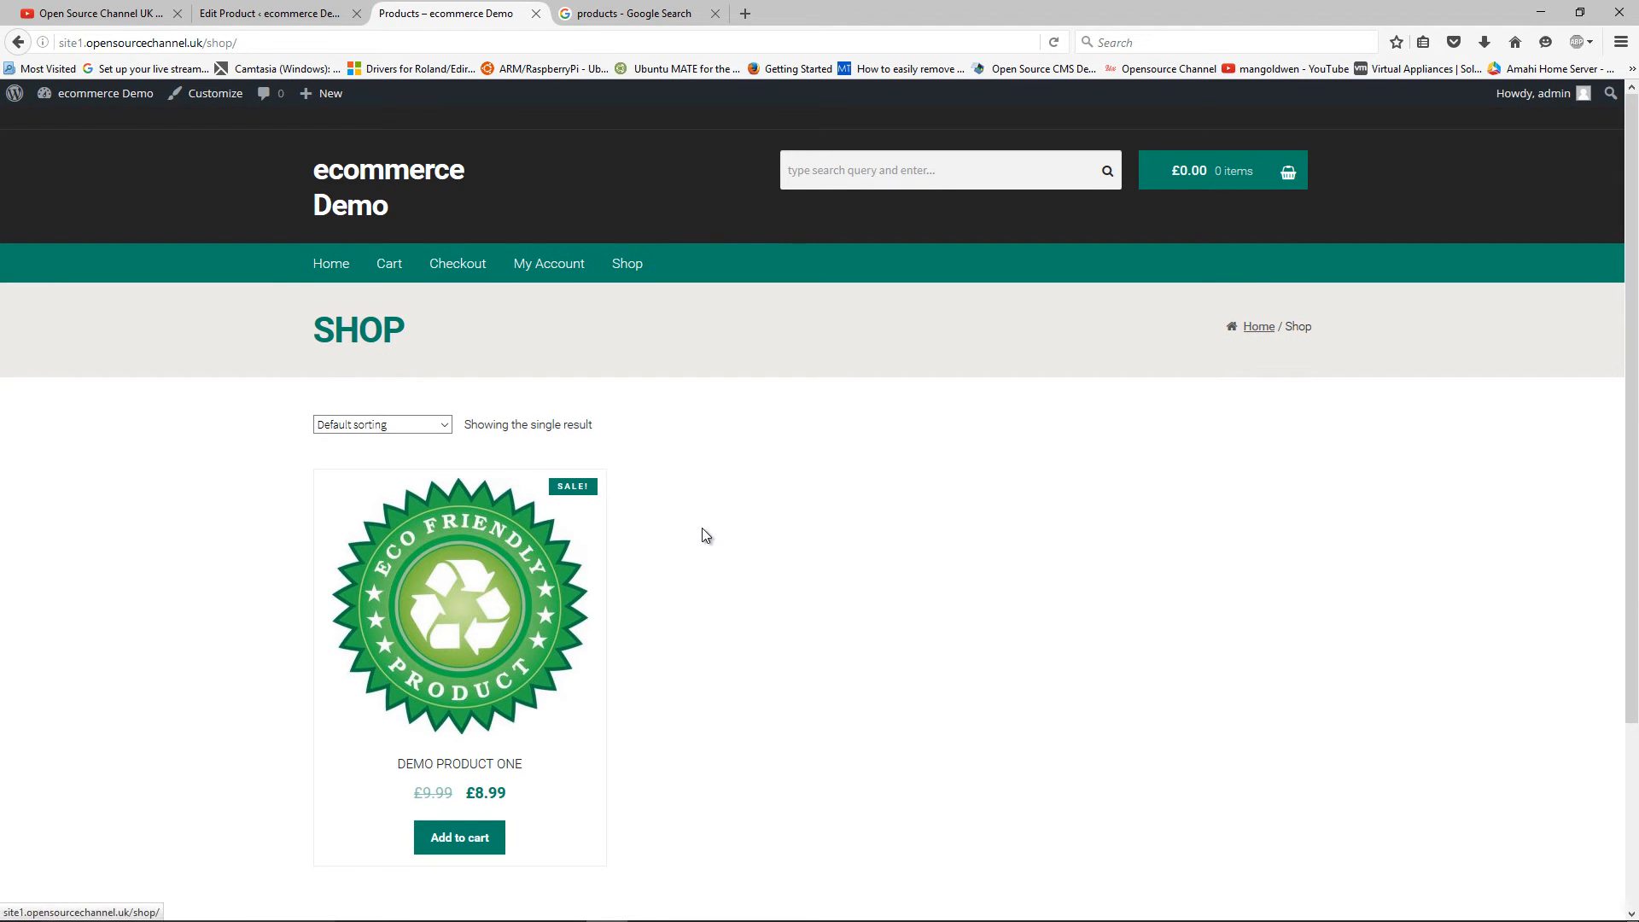
pyautogui.scroll(-2, 704, 527)
pyautogui.scroll(-1, 705, 528)
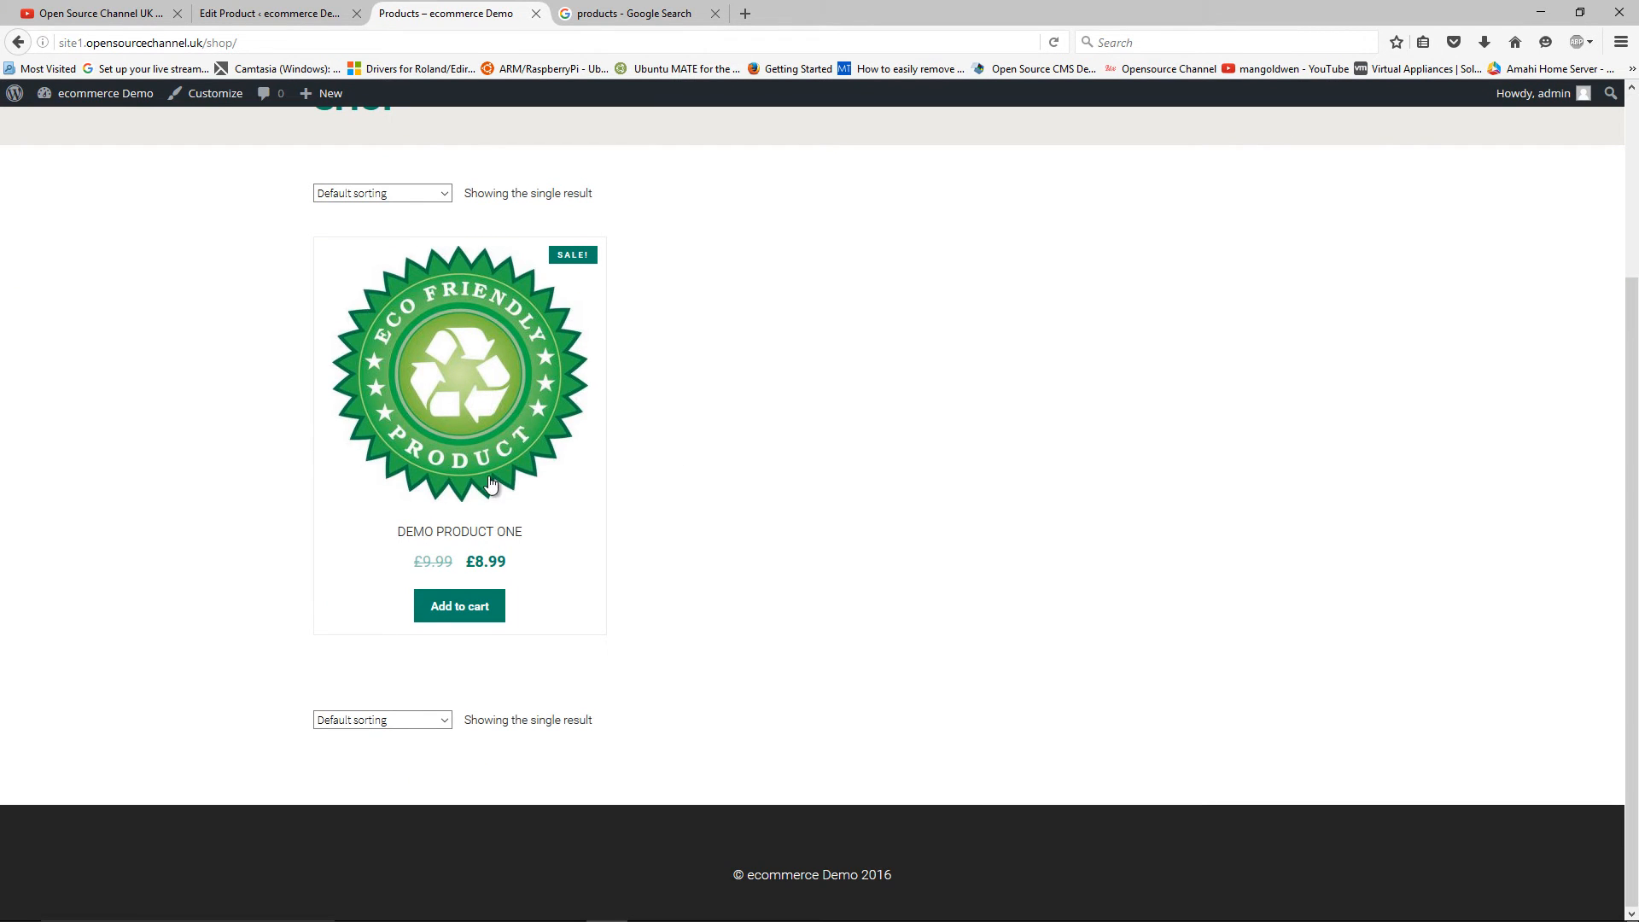
# Add Demo product one to the cart and review the cart totalling £8.99.
pyautogui.click(482, 615)
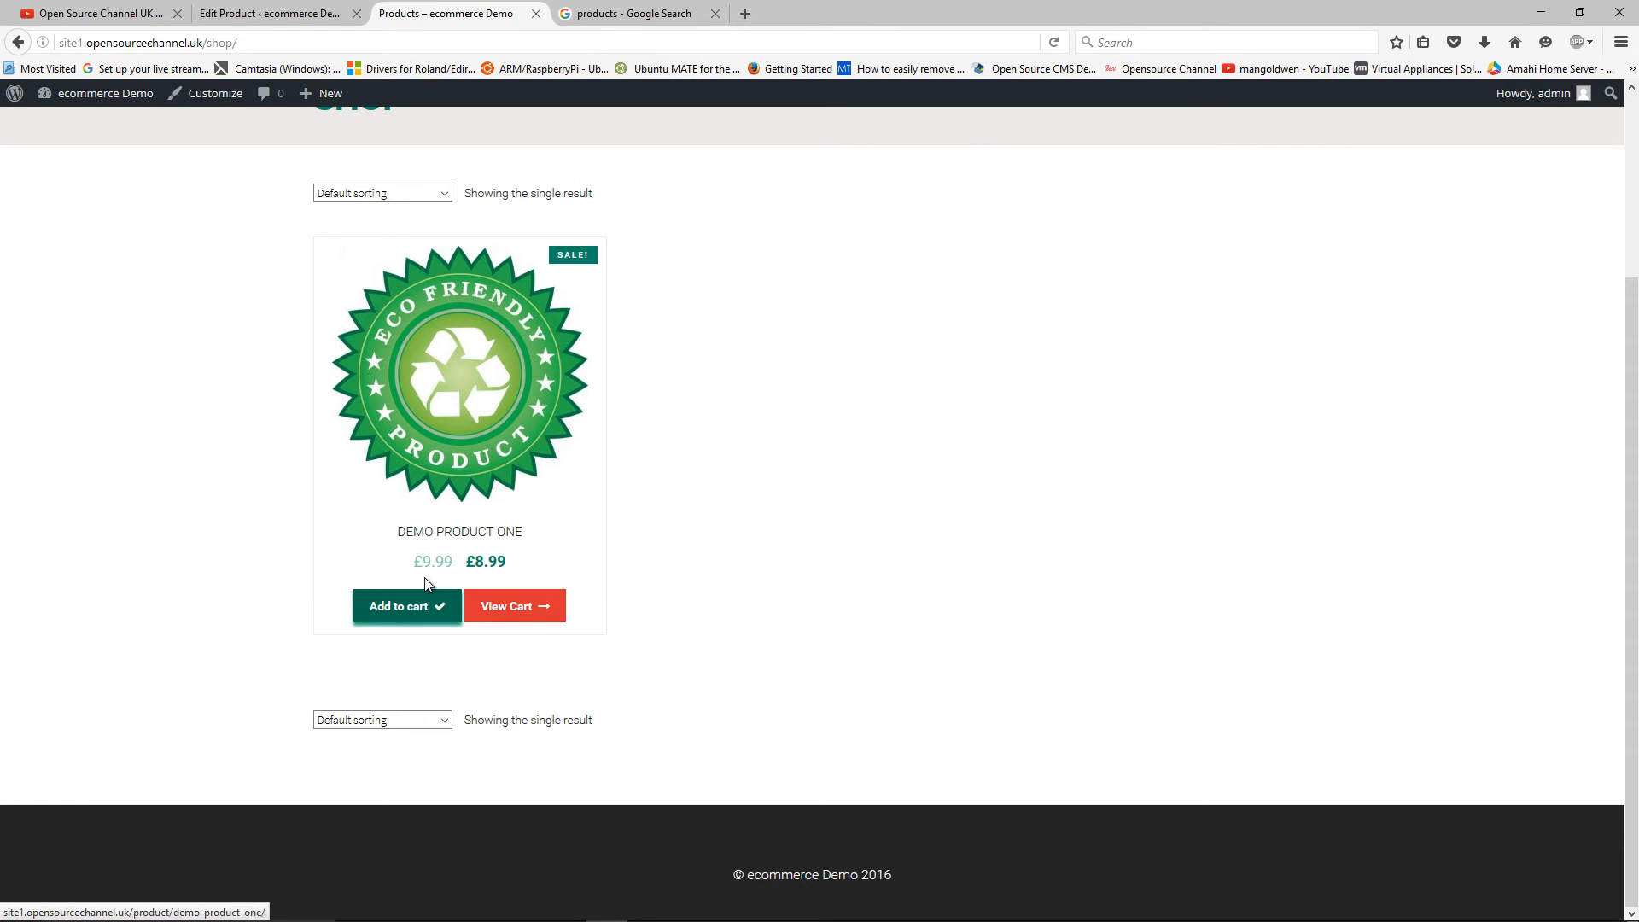
pyautogui.click(510, 608)
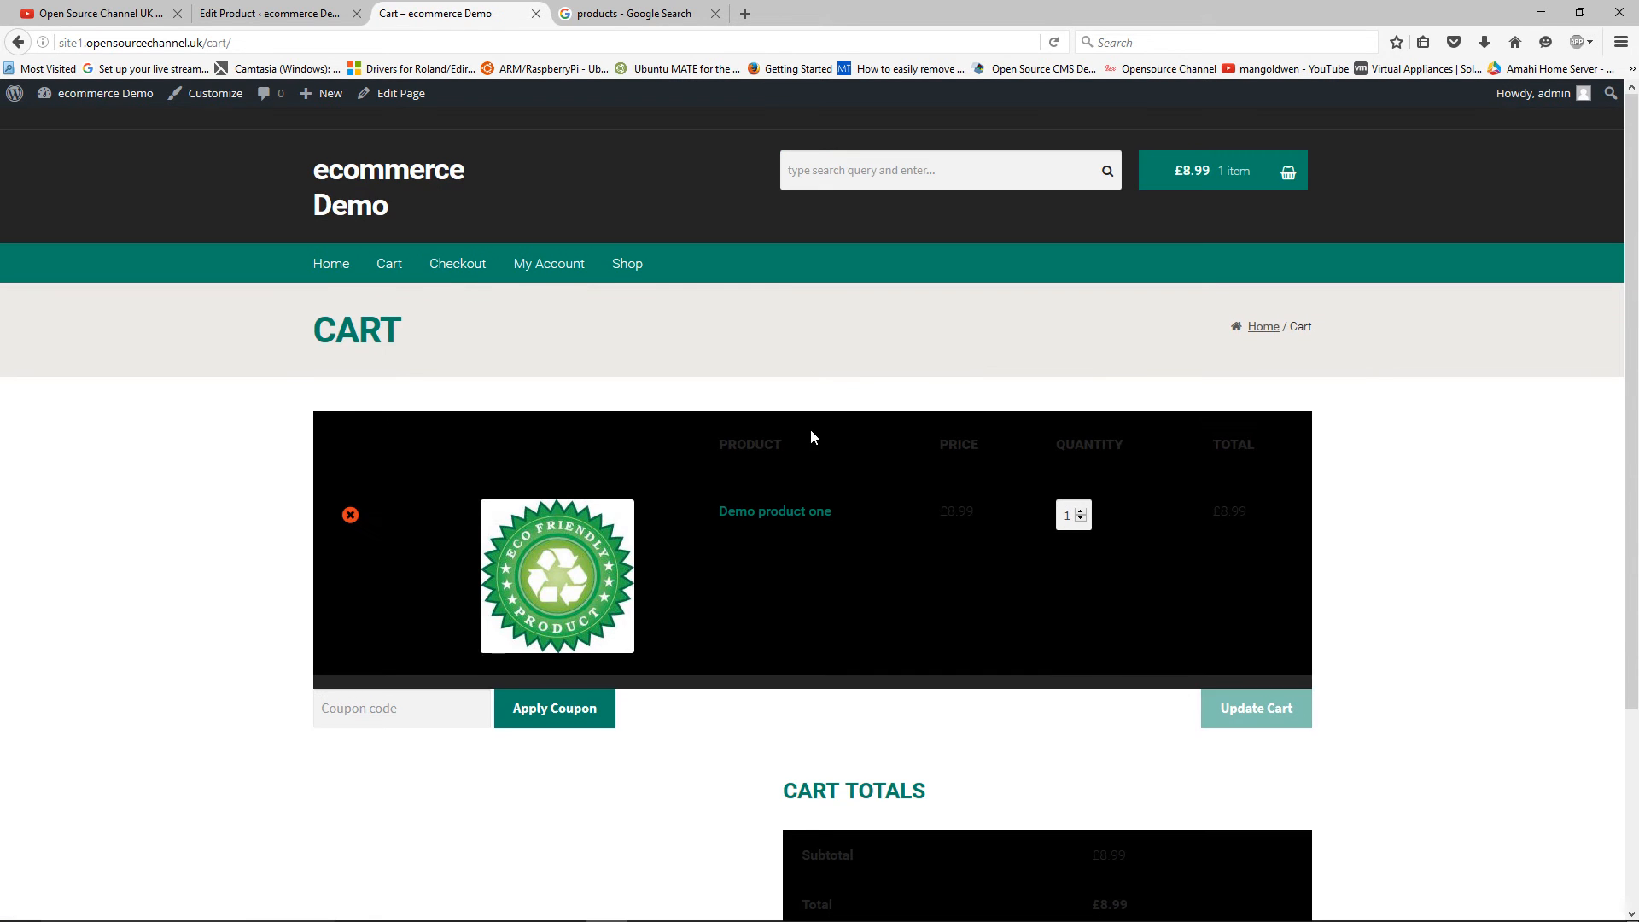
pyautogui.scroll(-3, 841, 482)
pyautogui.scroll(2, 944, 454)
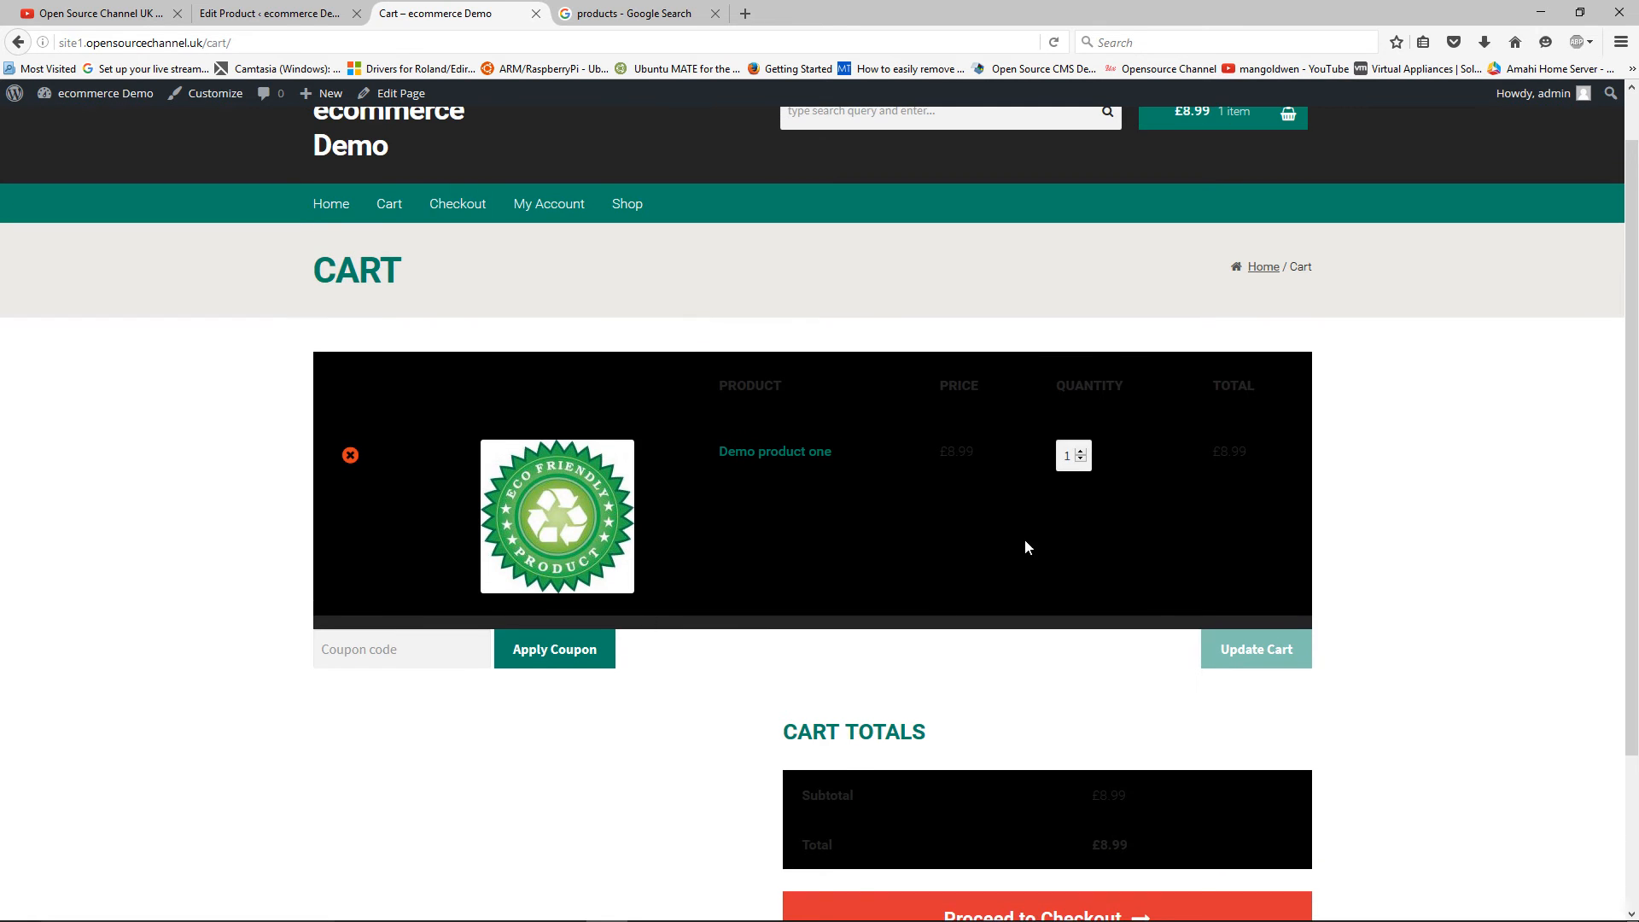
pyautogui.scroll(-2, 1243, 502)
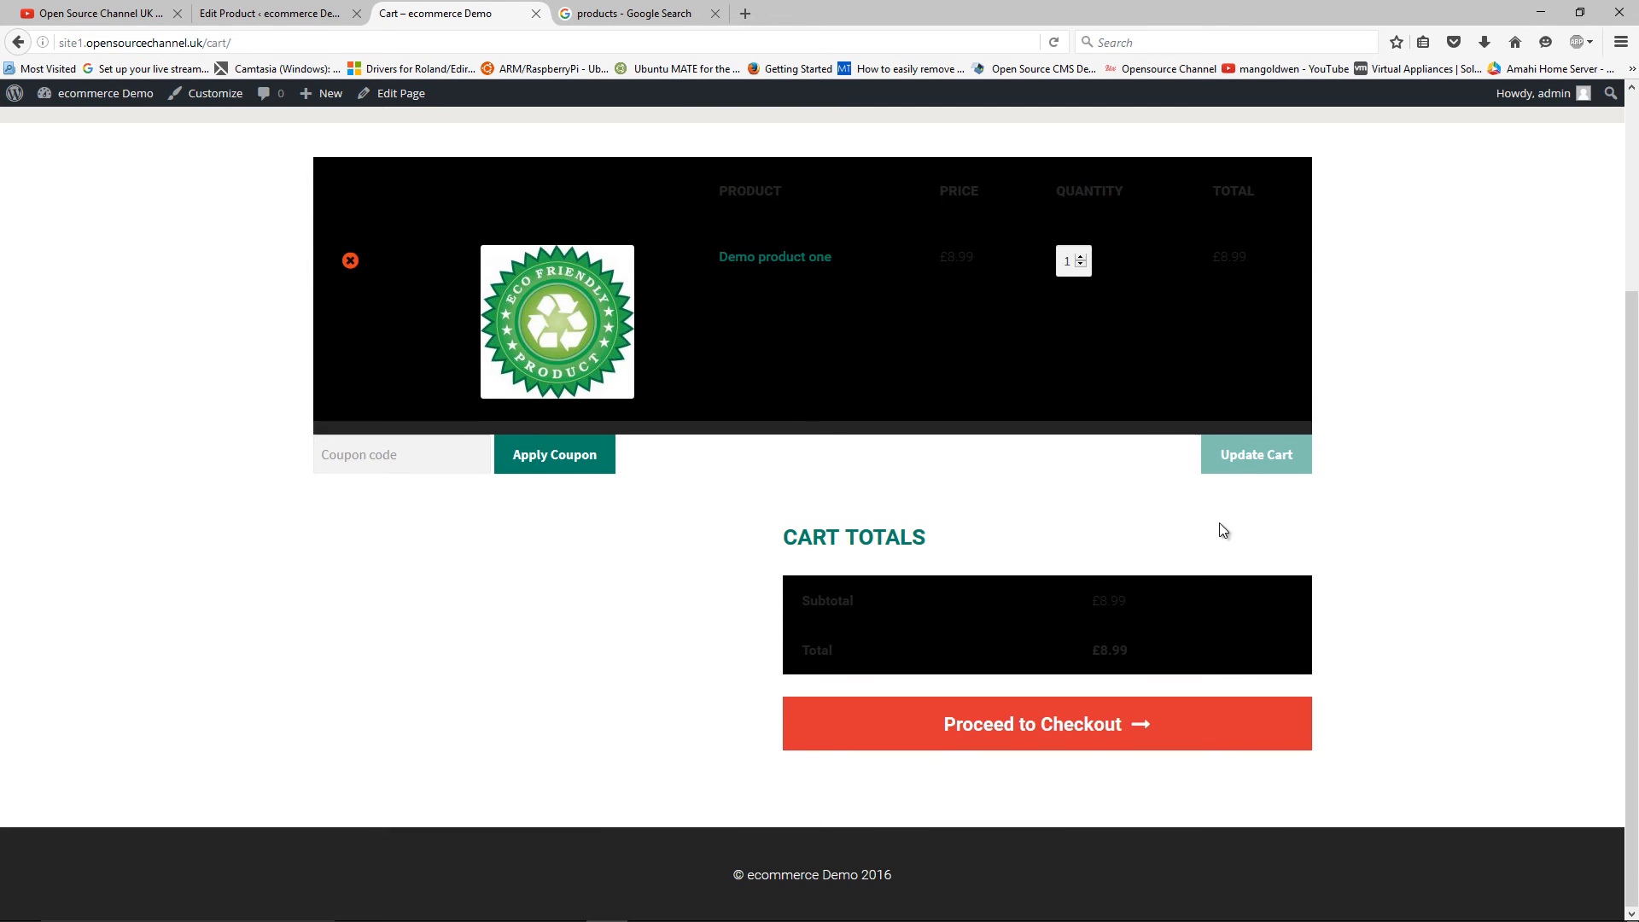
pyautogui.scroll(1, 861, 543)
pyautogui.scroll(3, 860, 543)
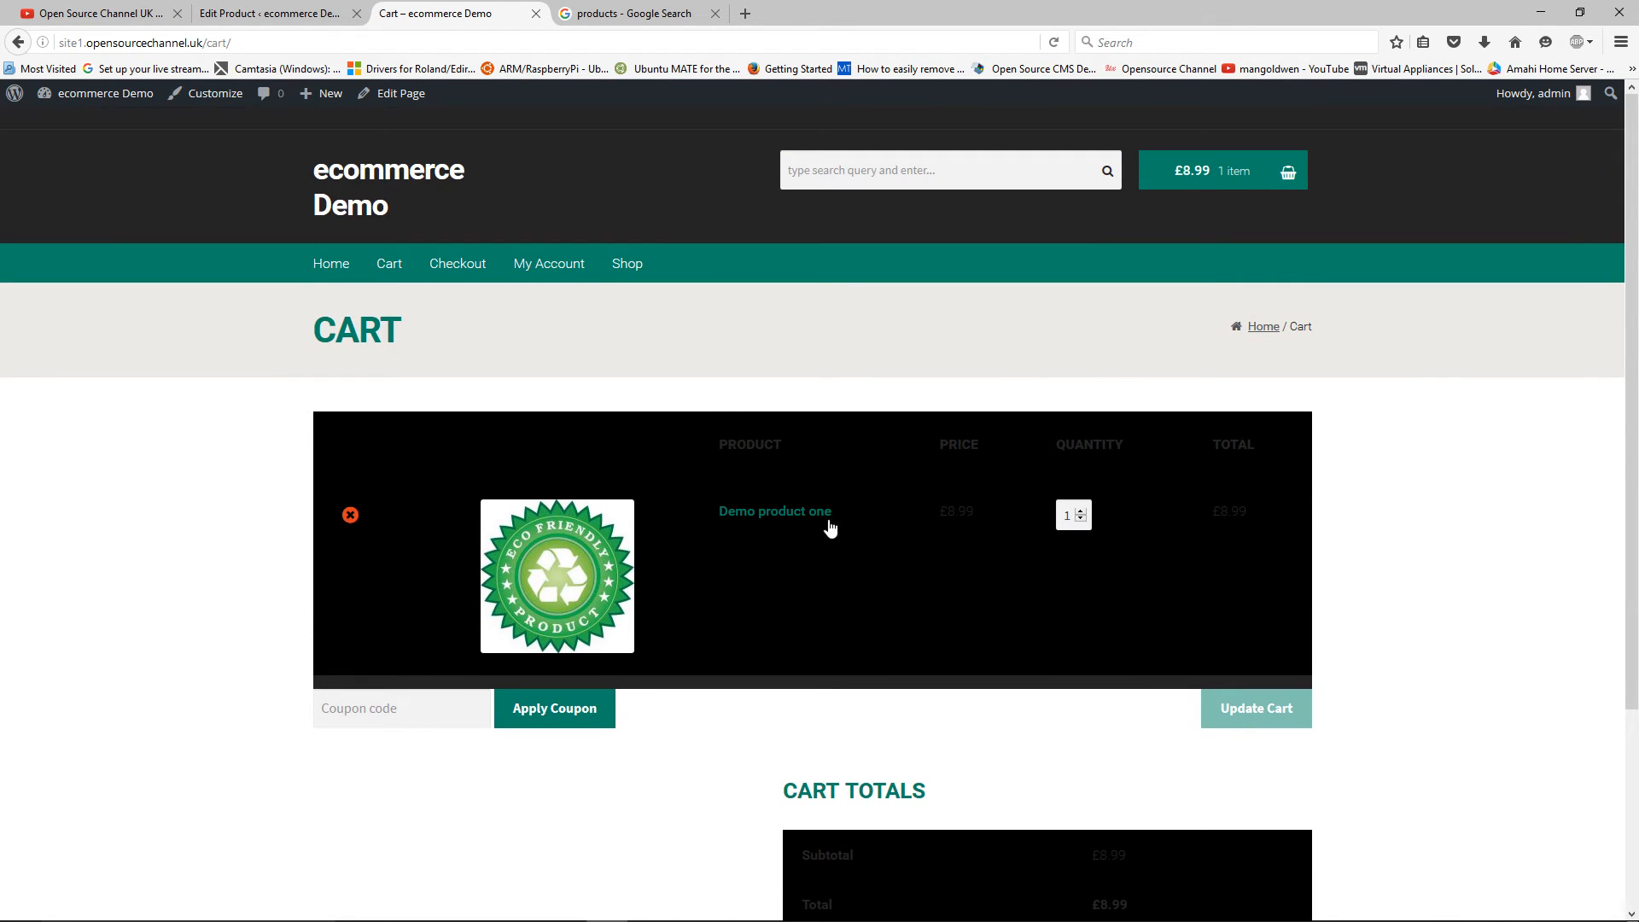
# Activate the Alpha Store theme from Appearance > Themes.
pyautogui.click(278, 14)
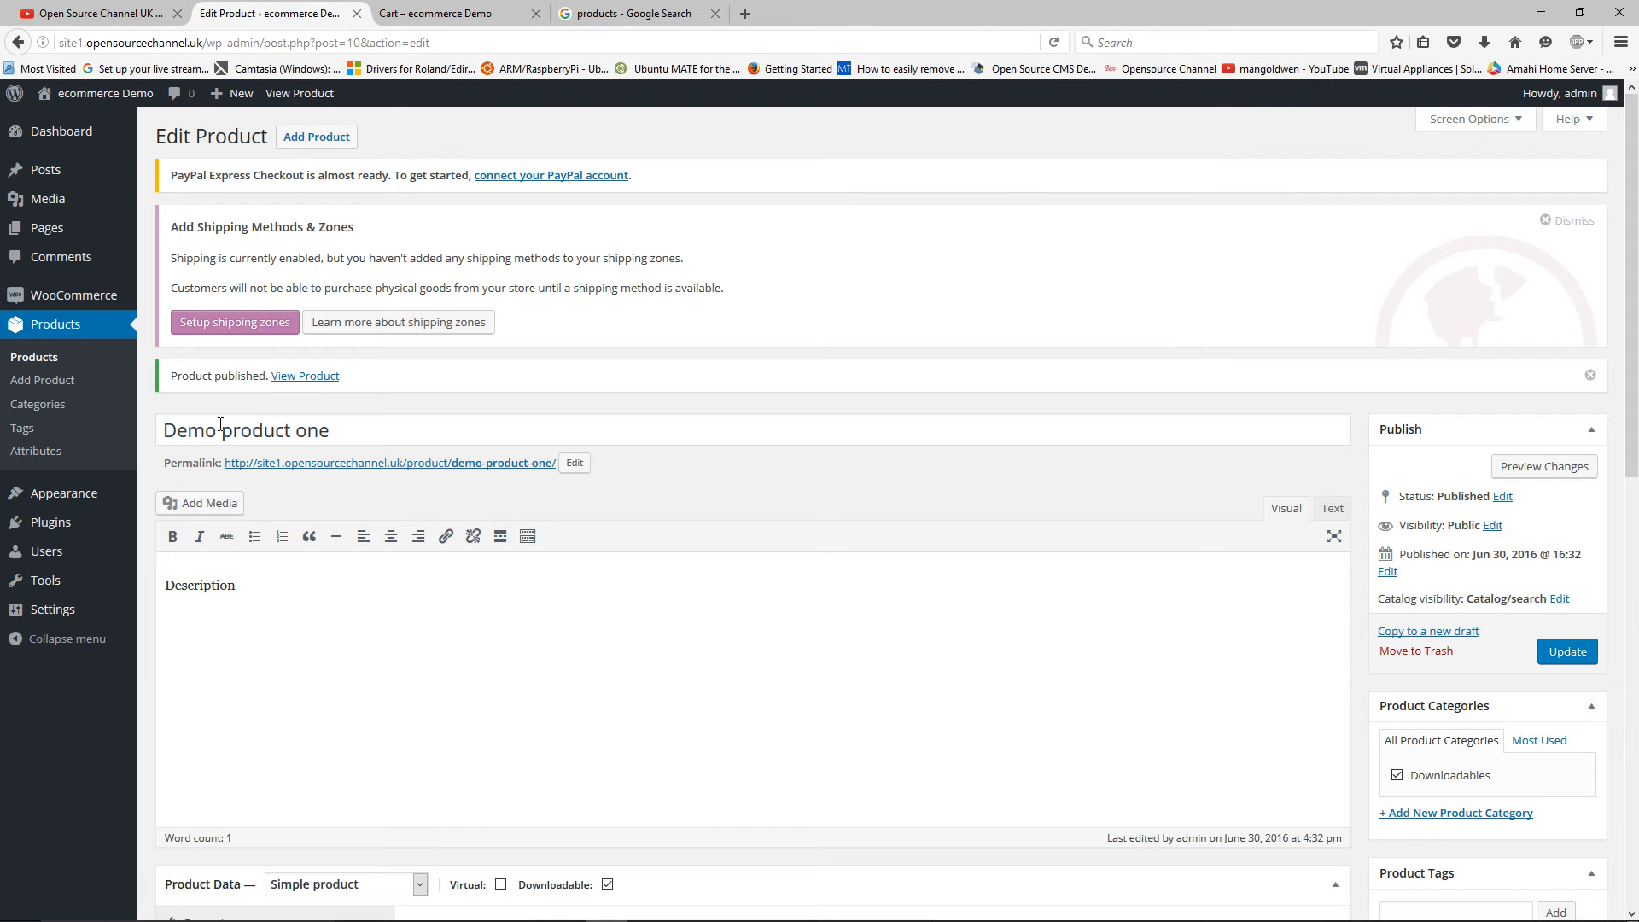
pyautogui.moveTo(99, 500)
pyautogui.click(185, 498)
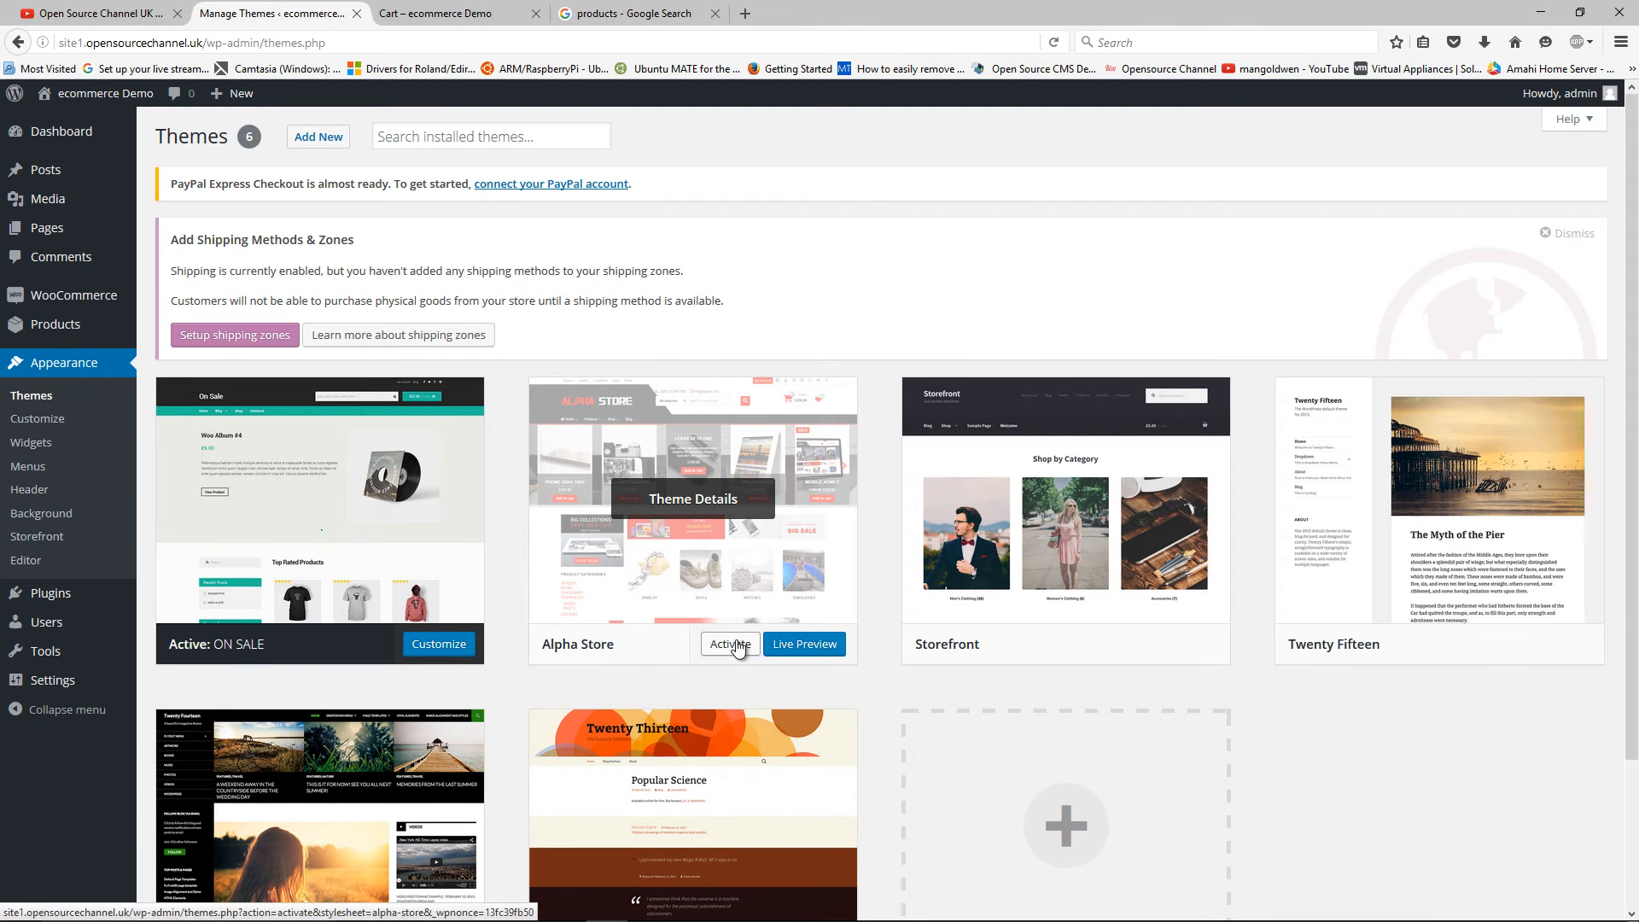
pyautogui.click(721, 644)
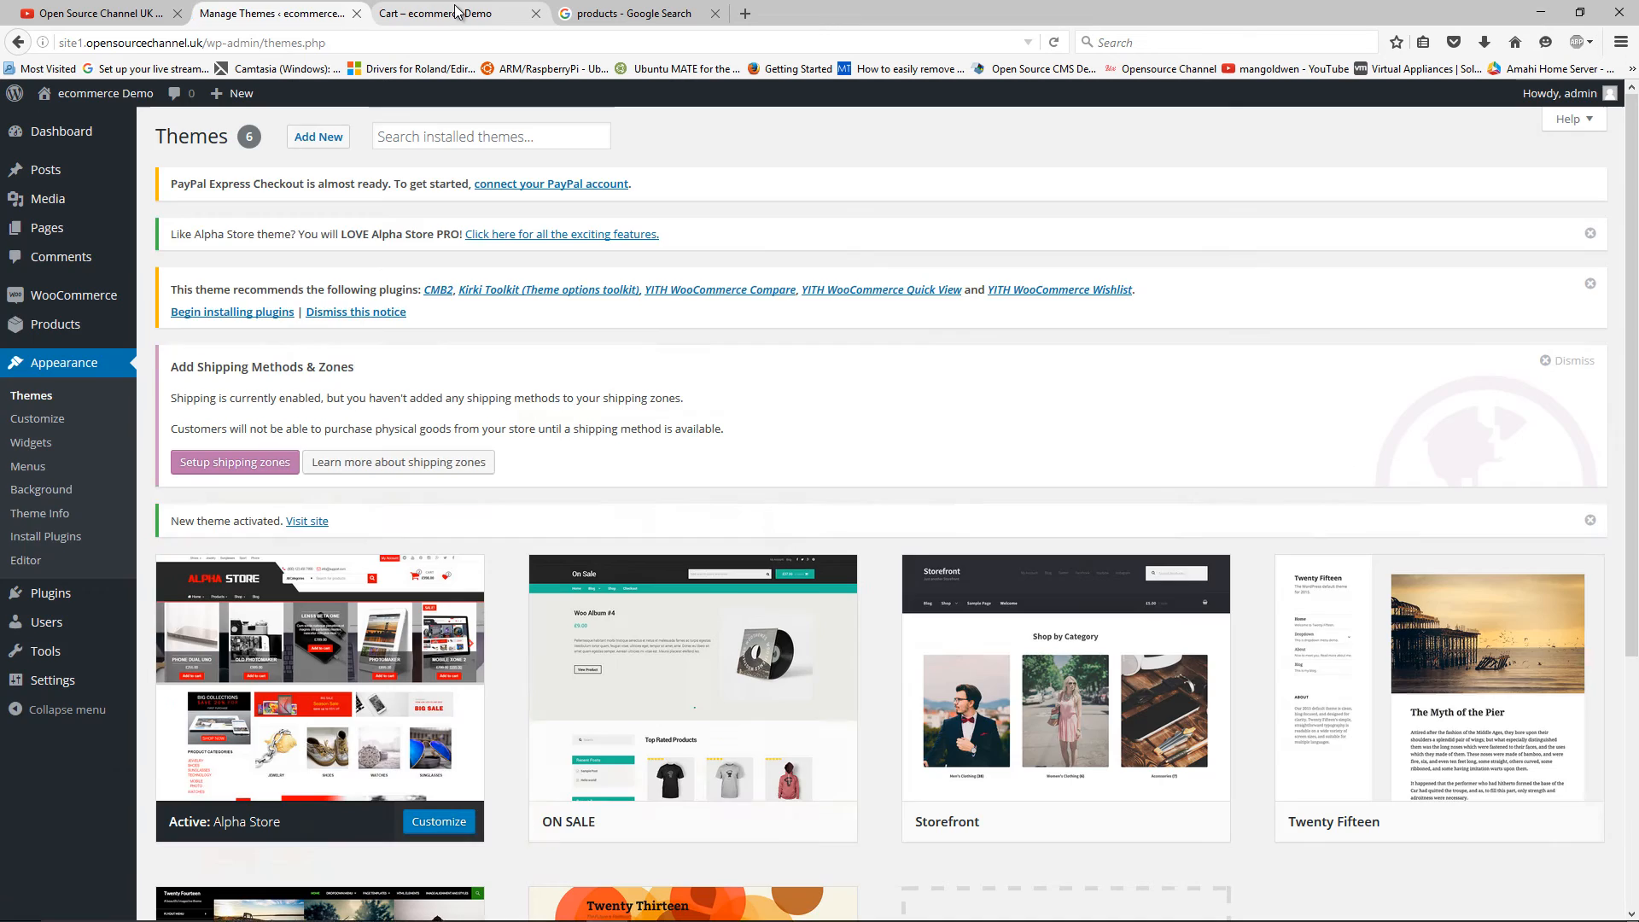
# Reload the cart and visit the homepage to see the new Alpha Store design, then return to Themes.
pyautogui.click(455, 11)
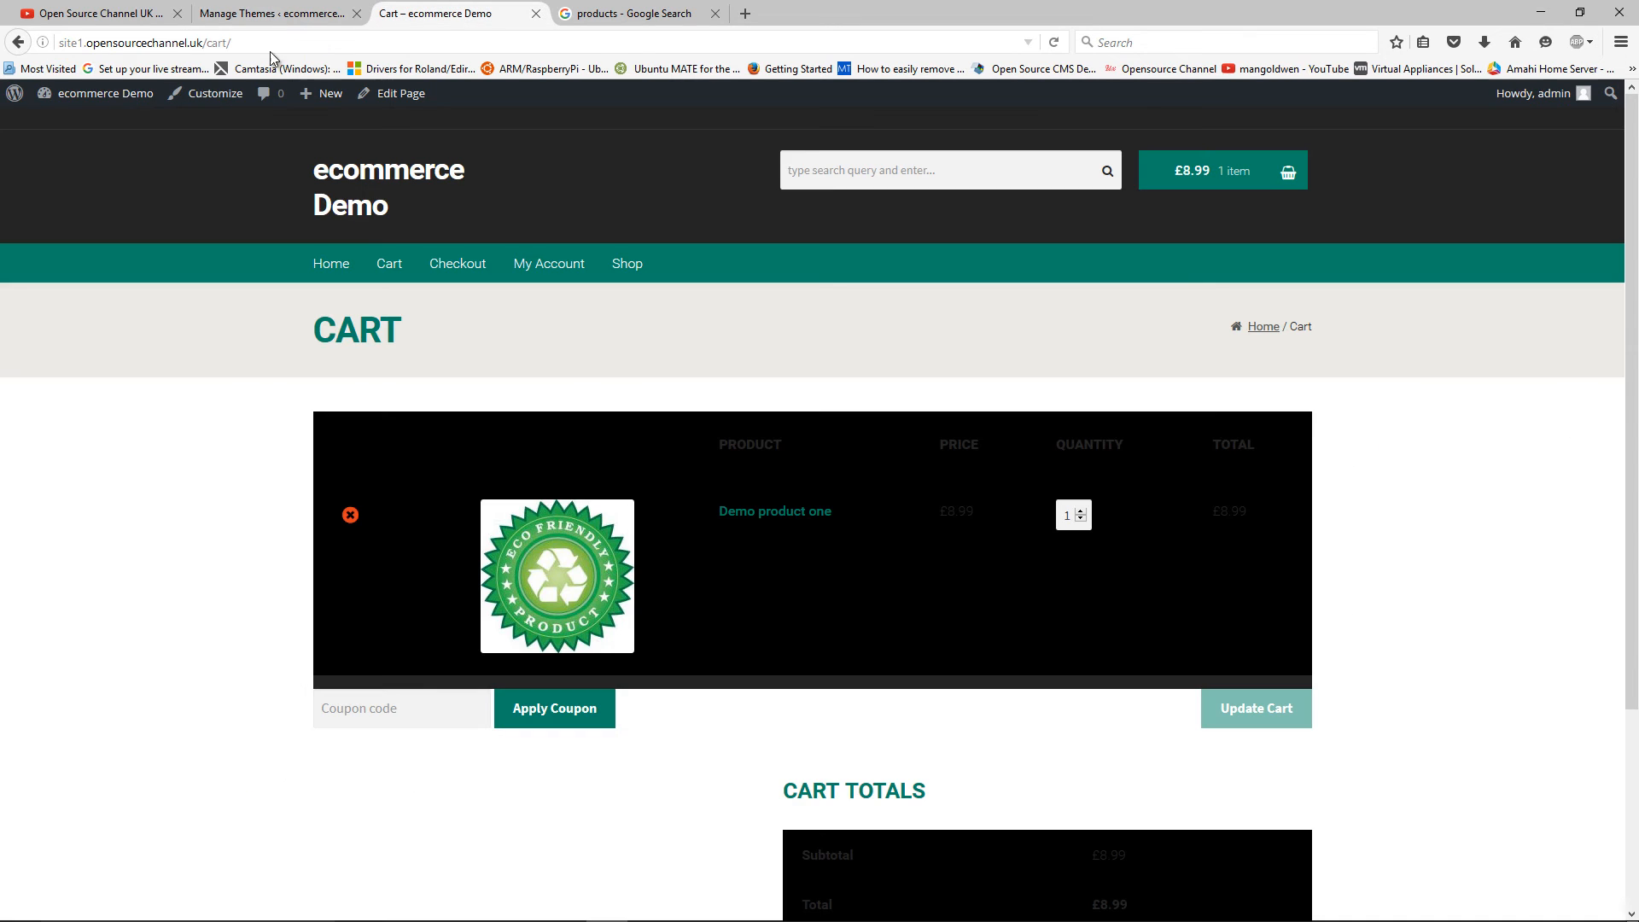
pyautogui.click(1061, 43)
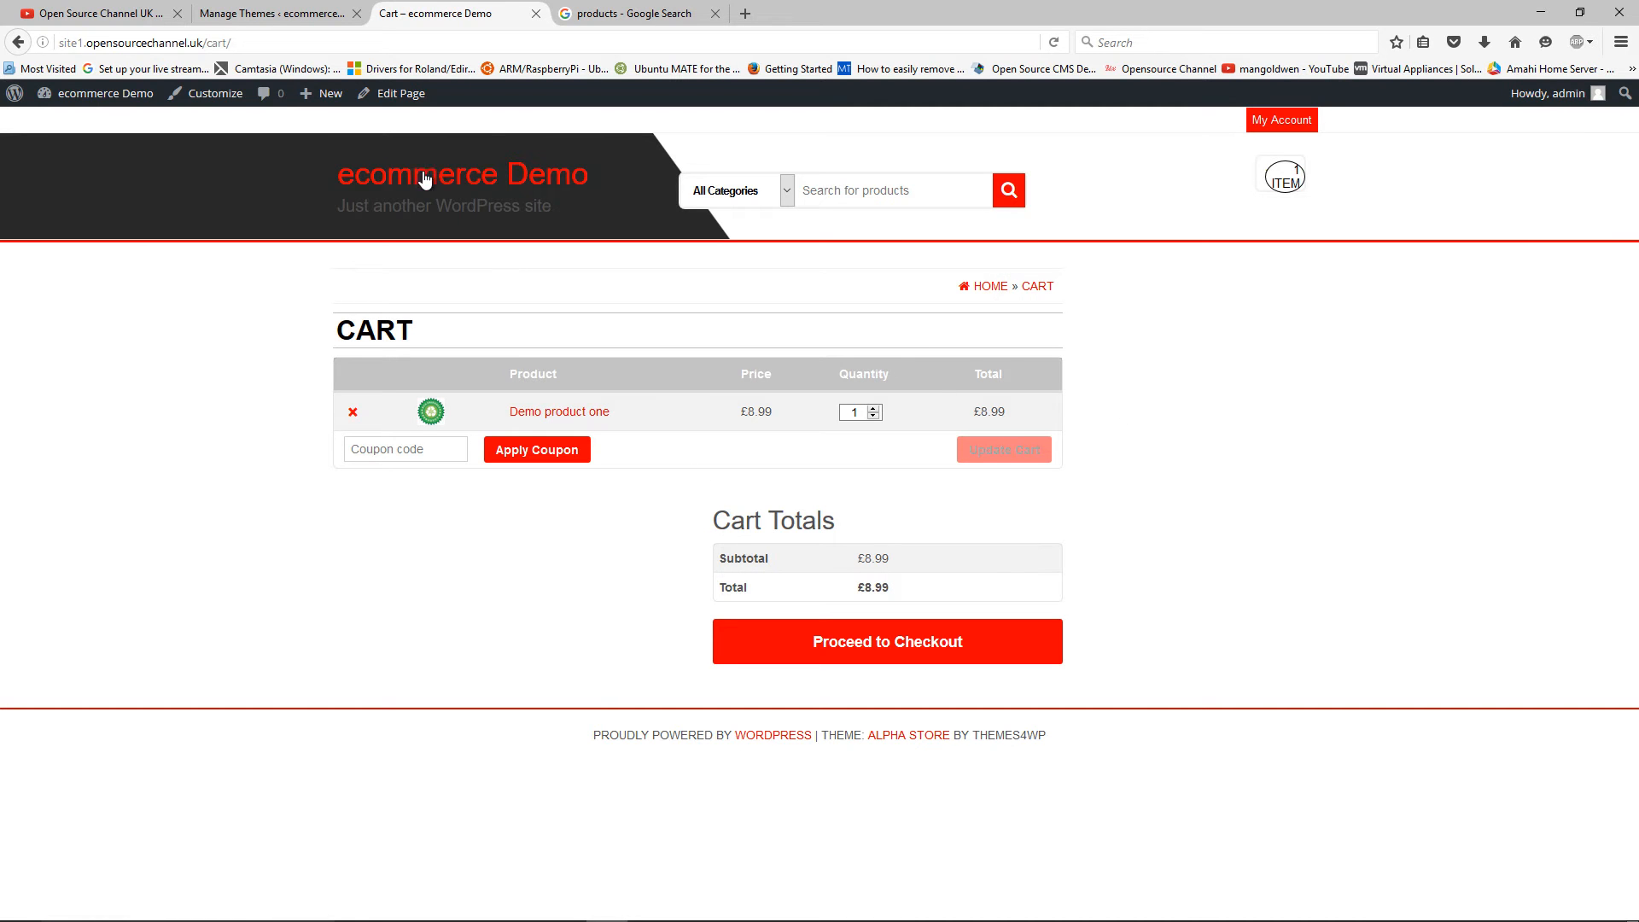
pyautogui.click(478, 186)
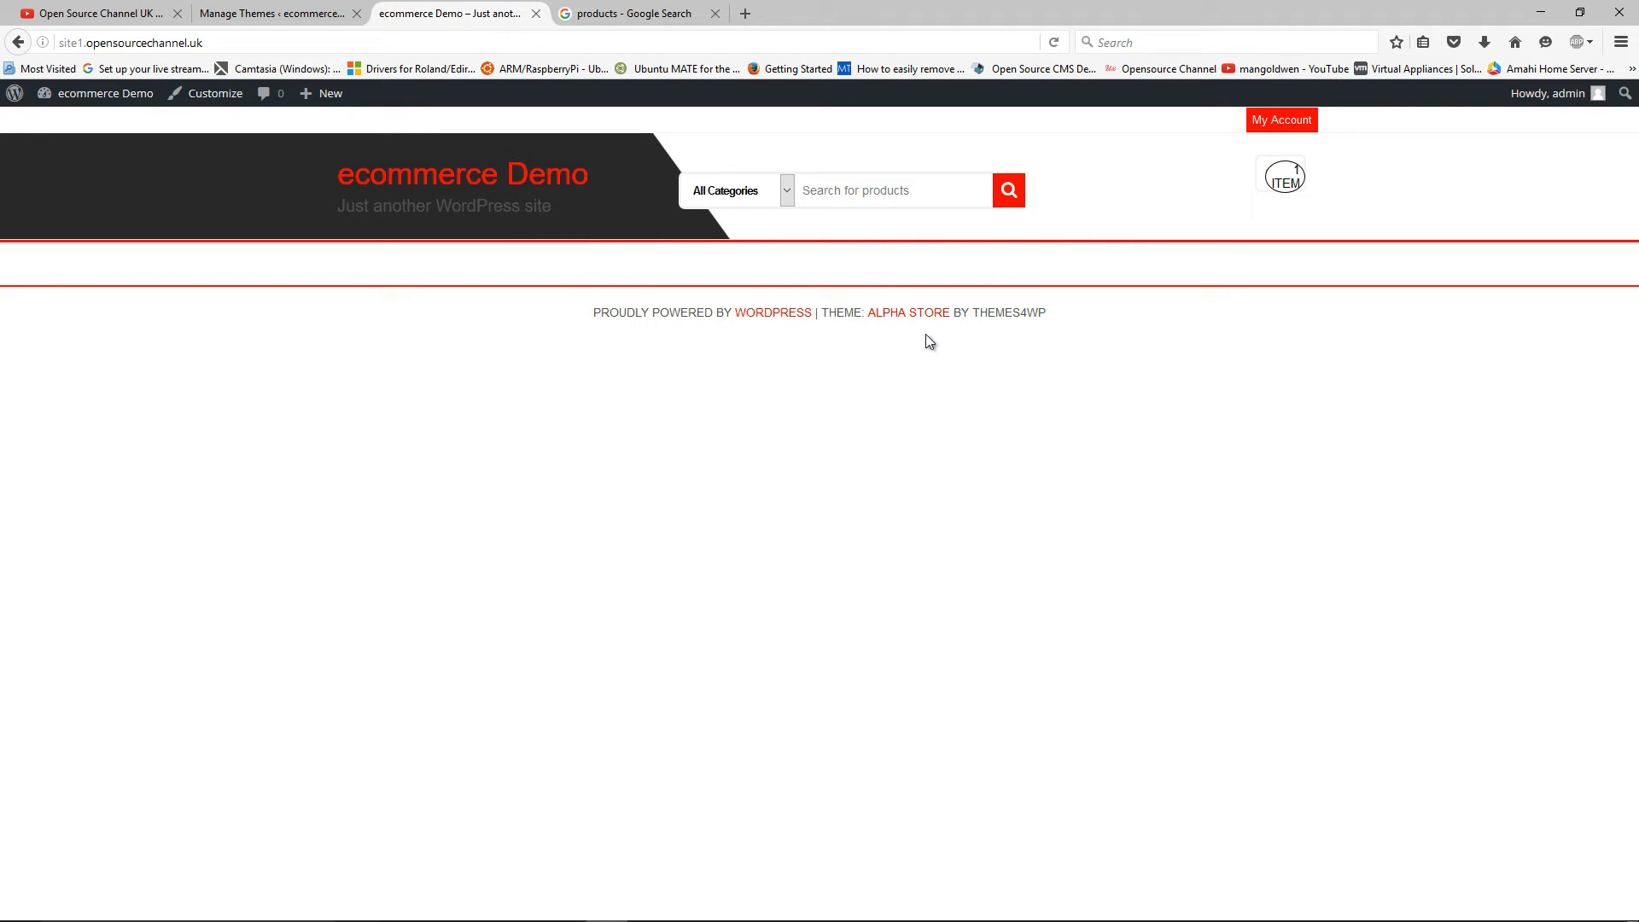
pyautogui.moveTo(1280, 177)
pyautogui.click(273, 13)
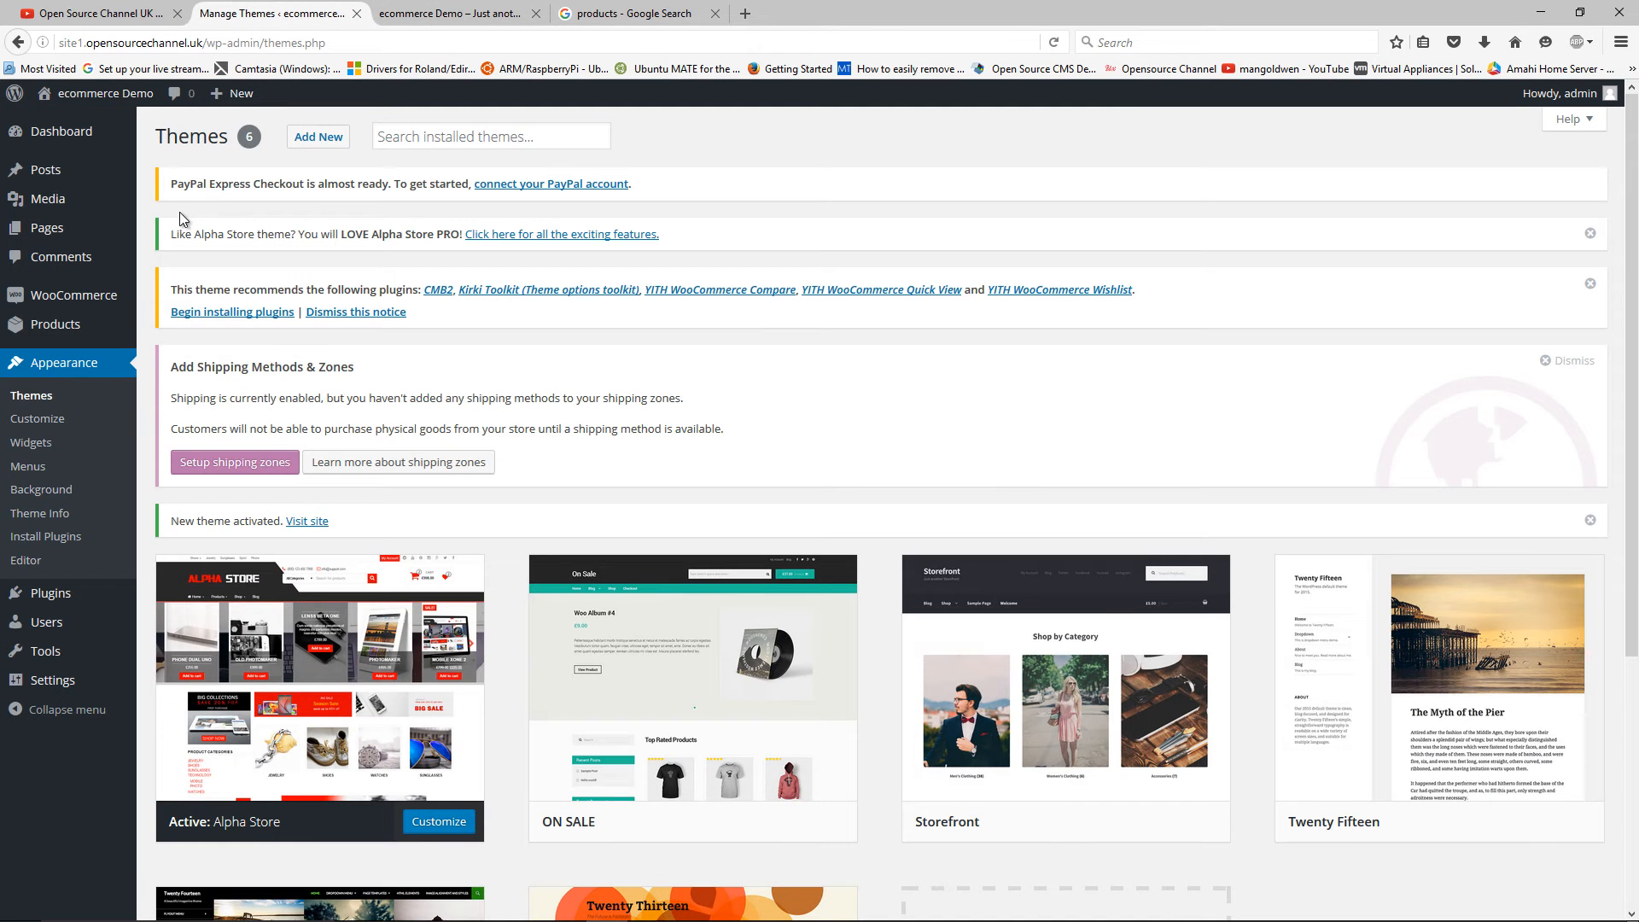
# Bulk-install all five Alpha Store recommended plugins from the required plugins installer.
pyautogui.click(30, 467)
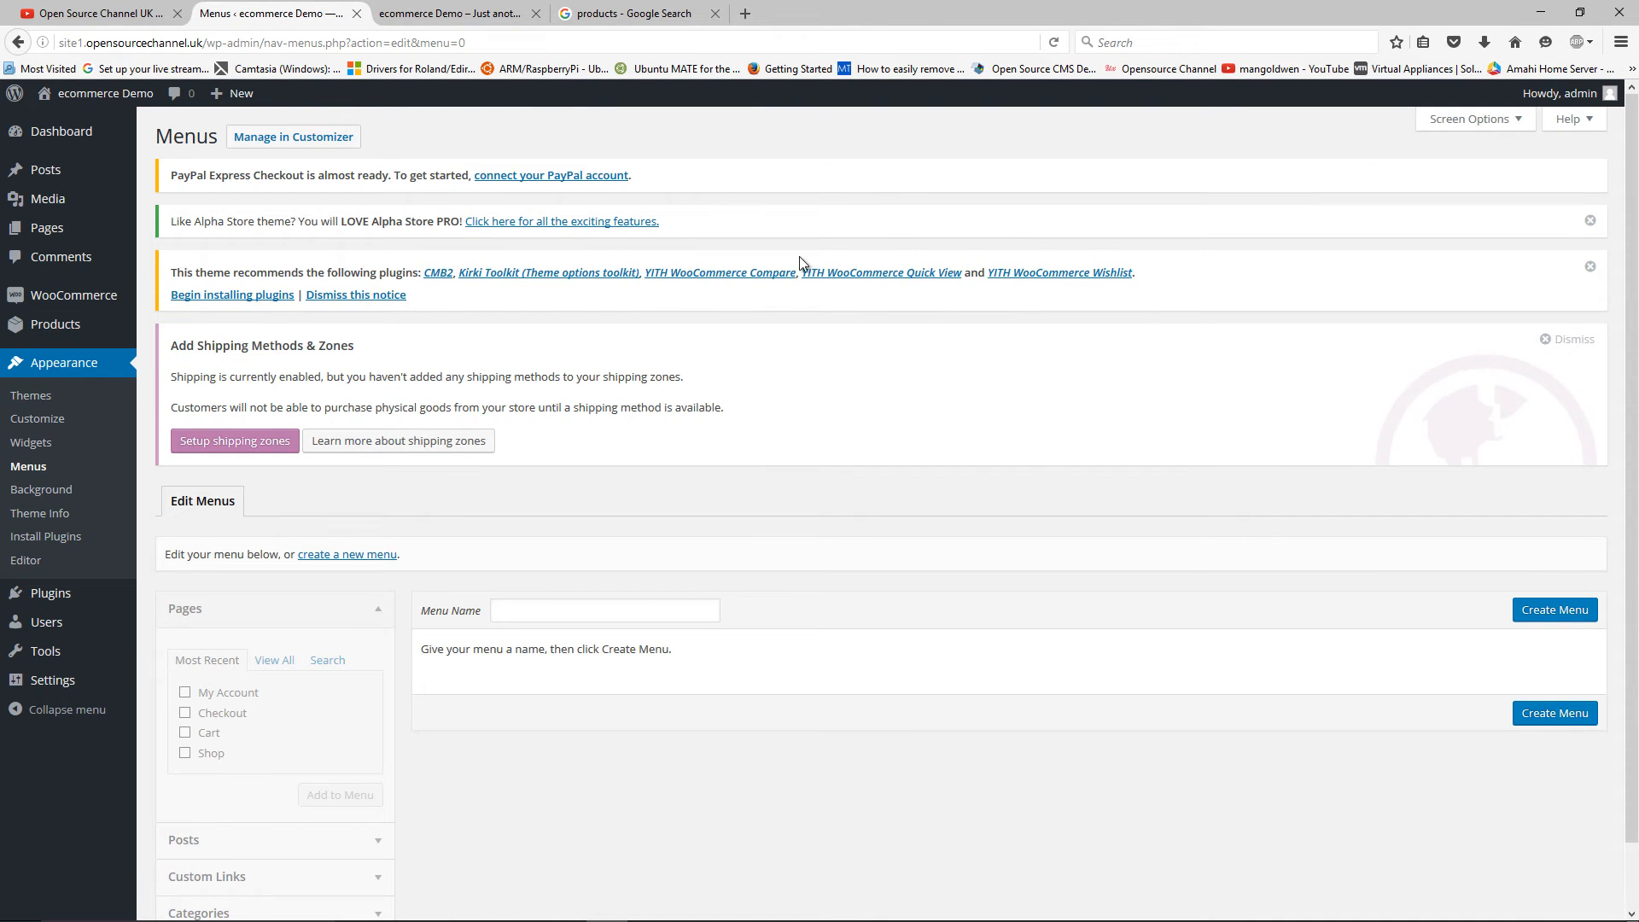
pyautogui.click(232, 295)
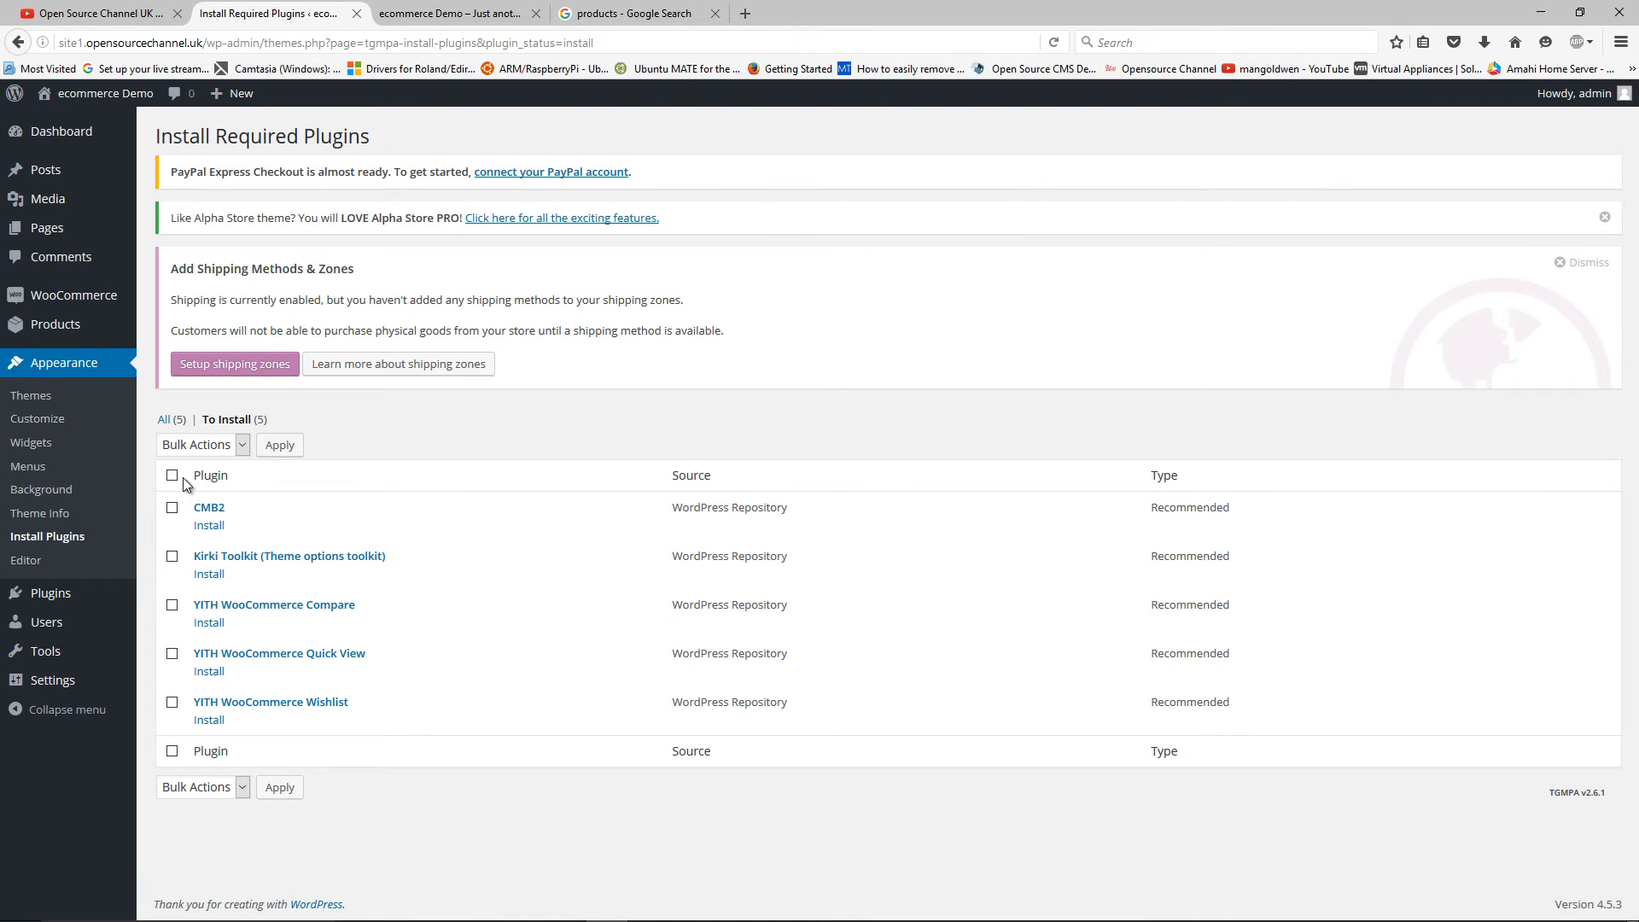
pyautogui.click(172, 475)
pyautogui.click(190, 442)
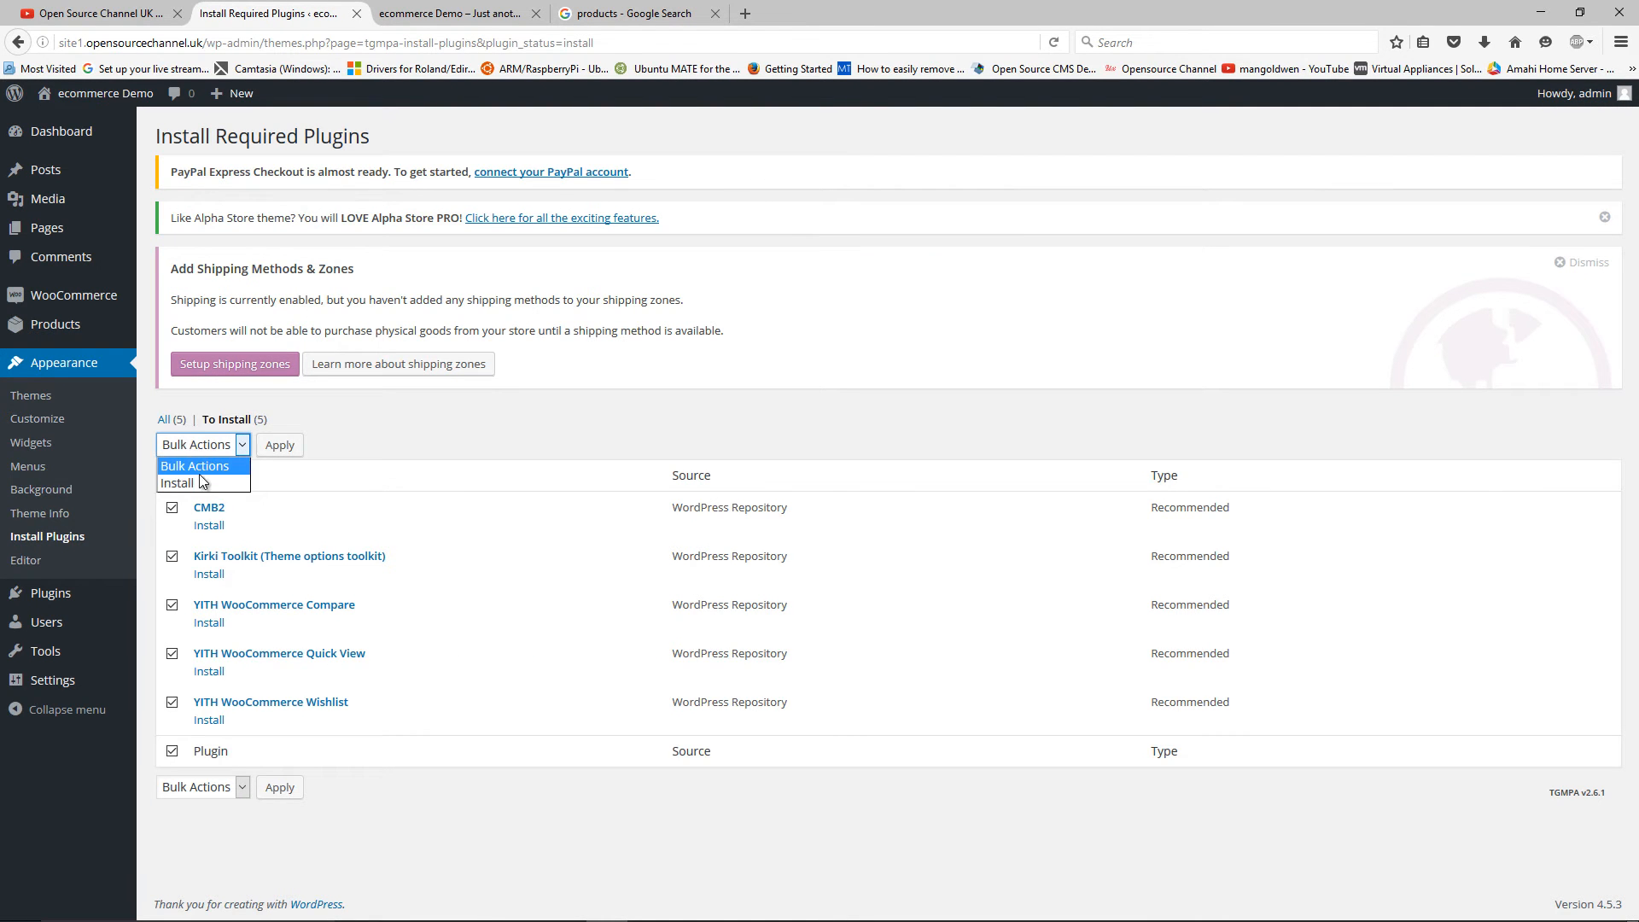
pyautogui.click(177, 483)
pyautogui.click(281, 445)
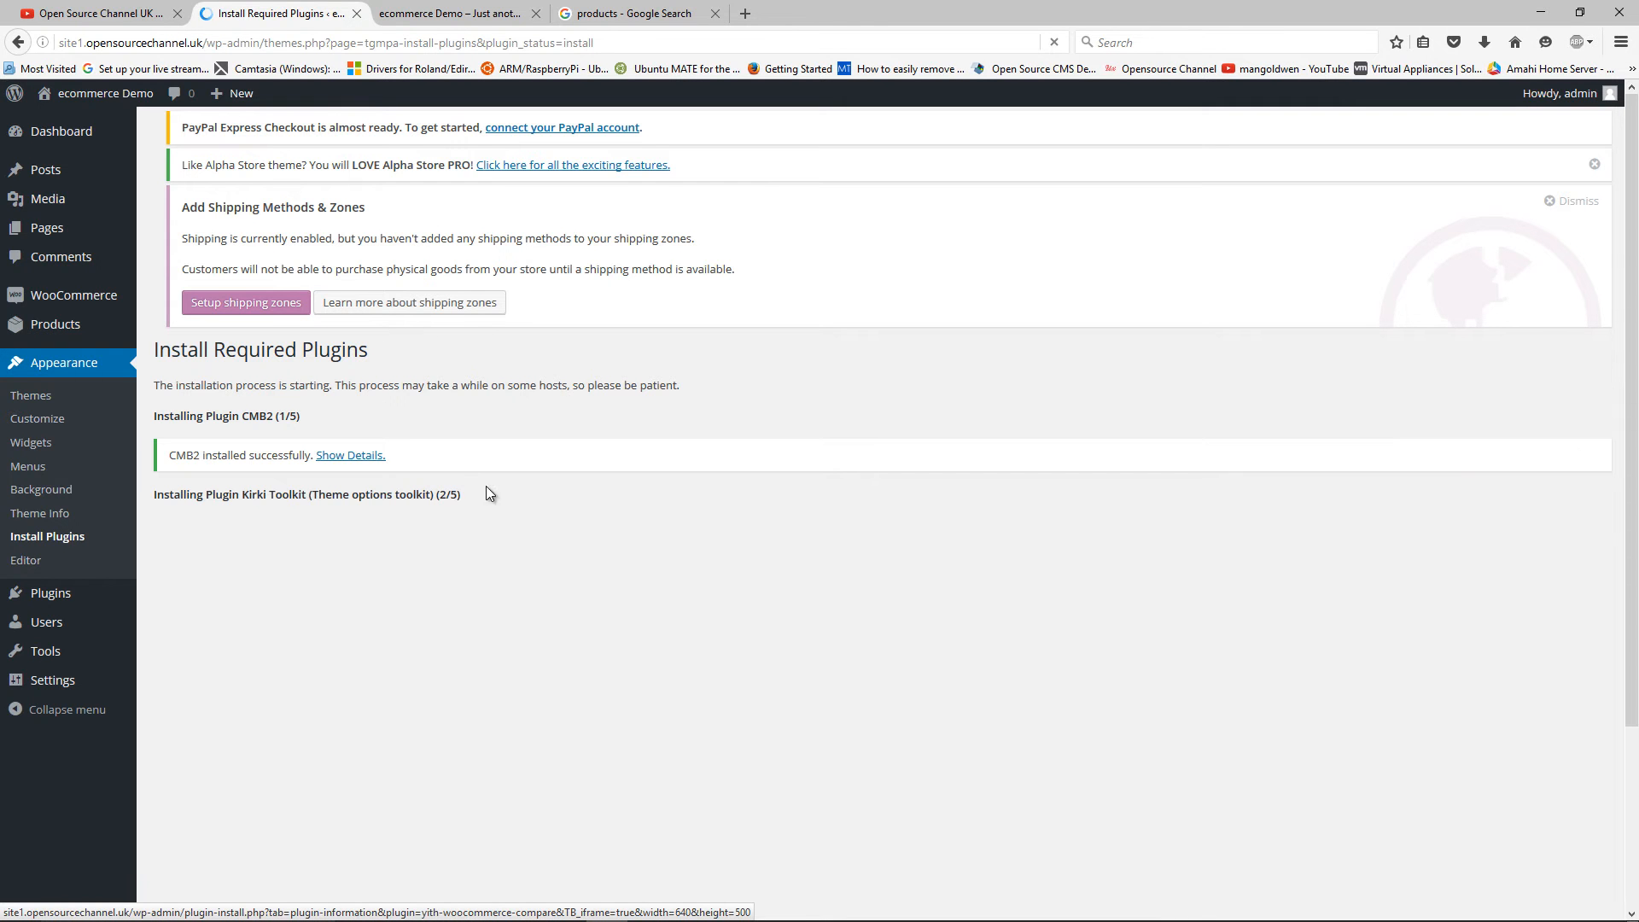
# Follow the install progress as CMB2 and Kirki Toolkit finish and YITH WooCommerce Compare begins.
pyautogui.scroll(-3, 557, 516)
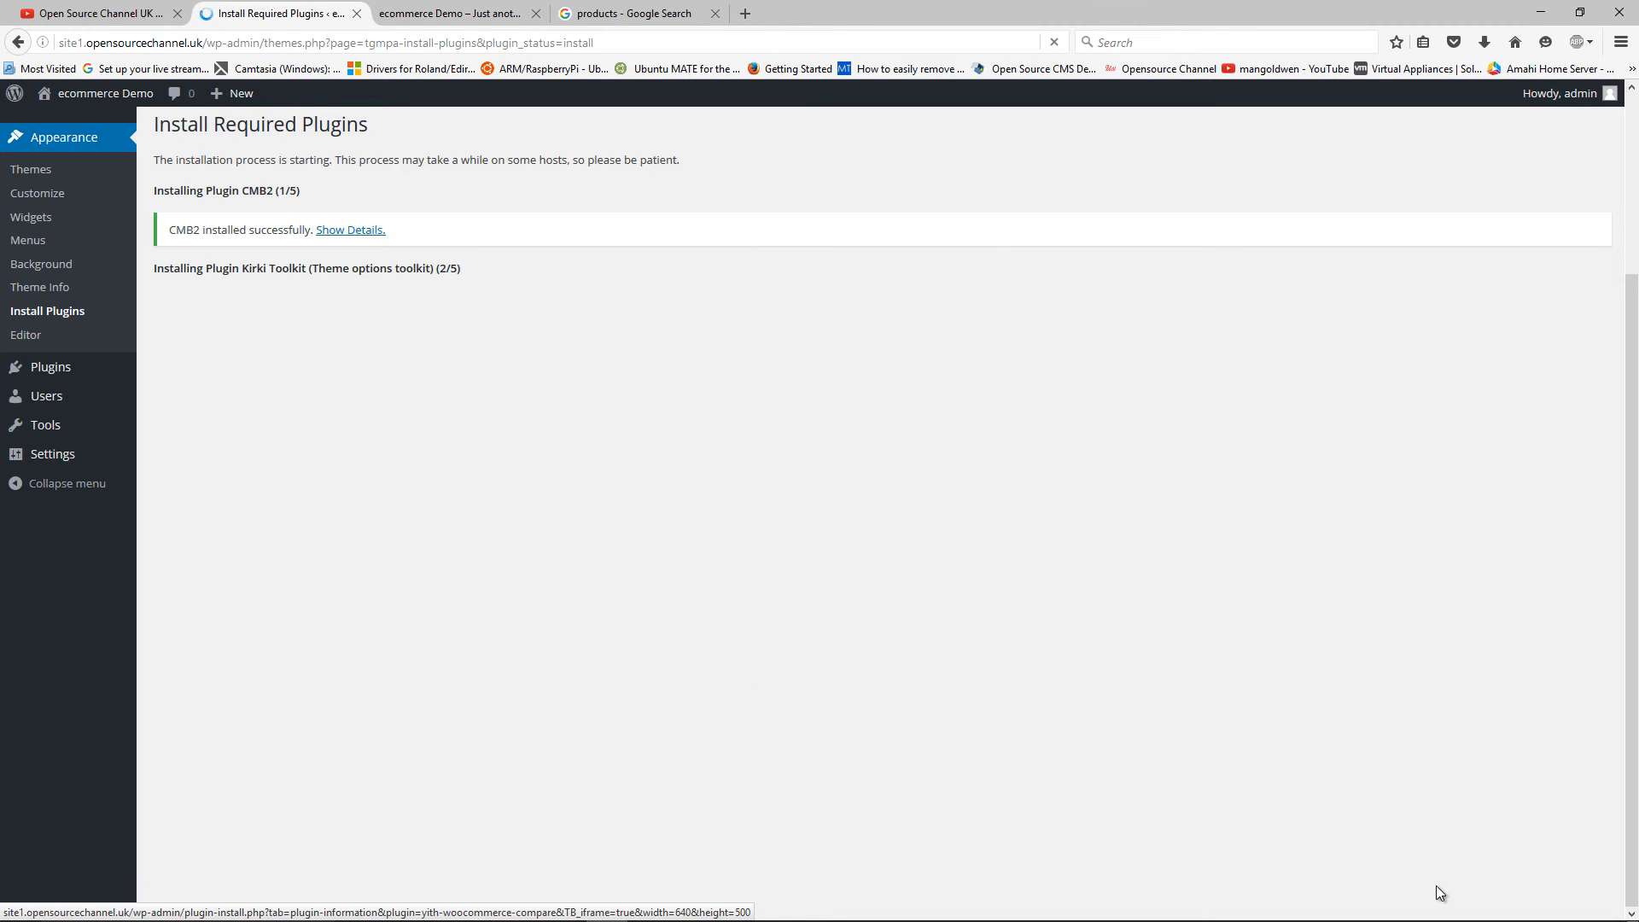
pyautogui.scroll(3, 1434, 871)
pyautogui.click(734, 906)
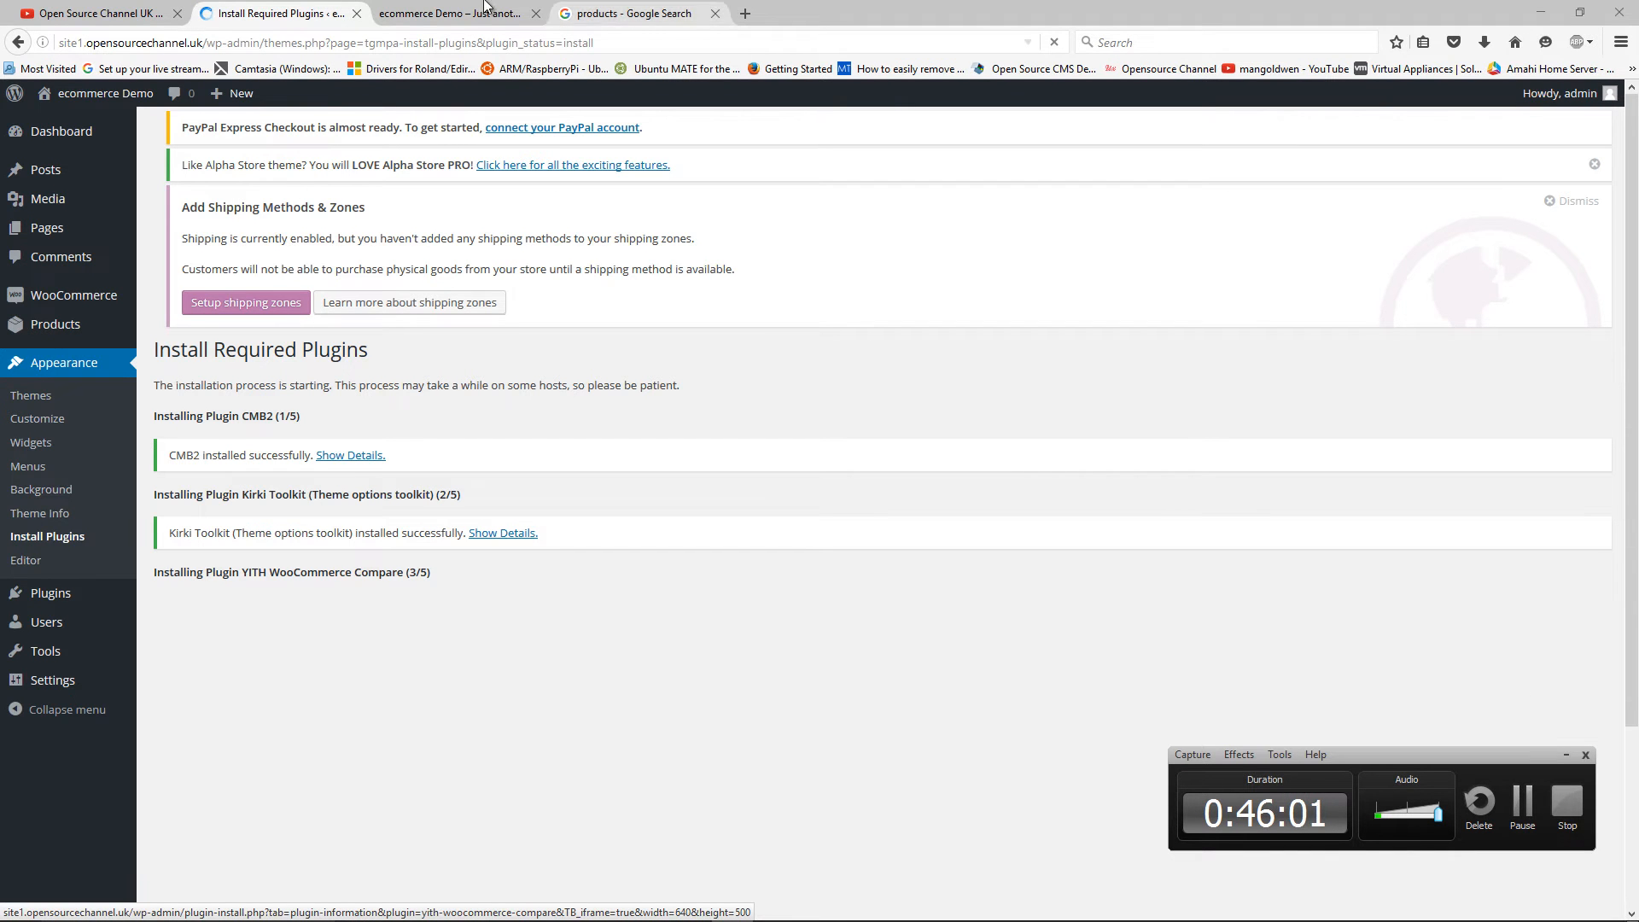
pyautogui.click(1567, 756)
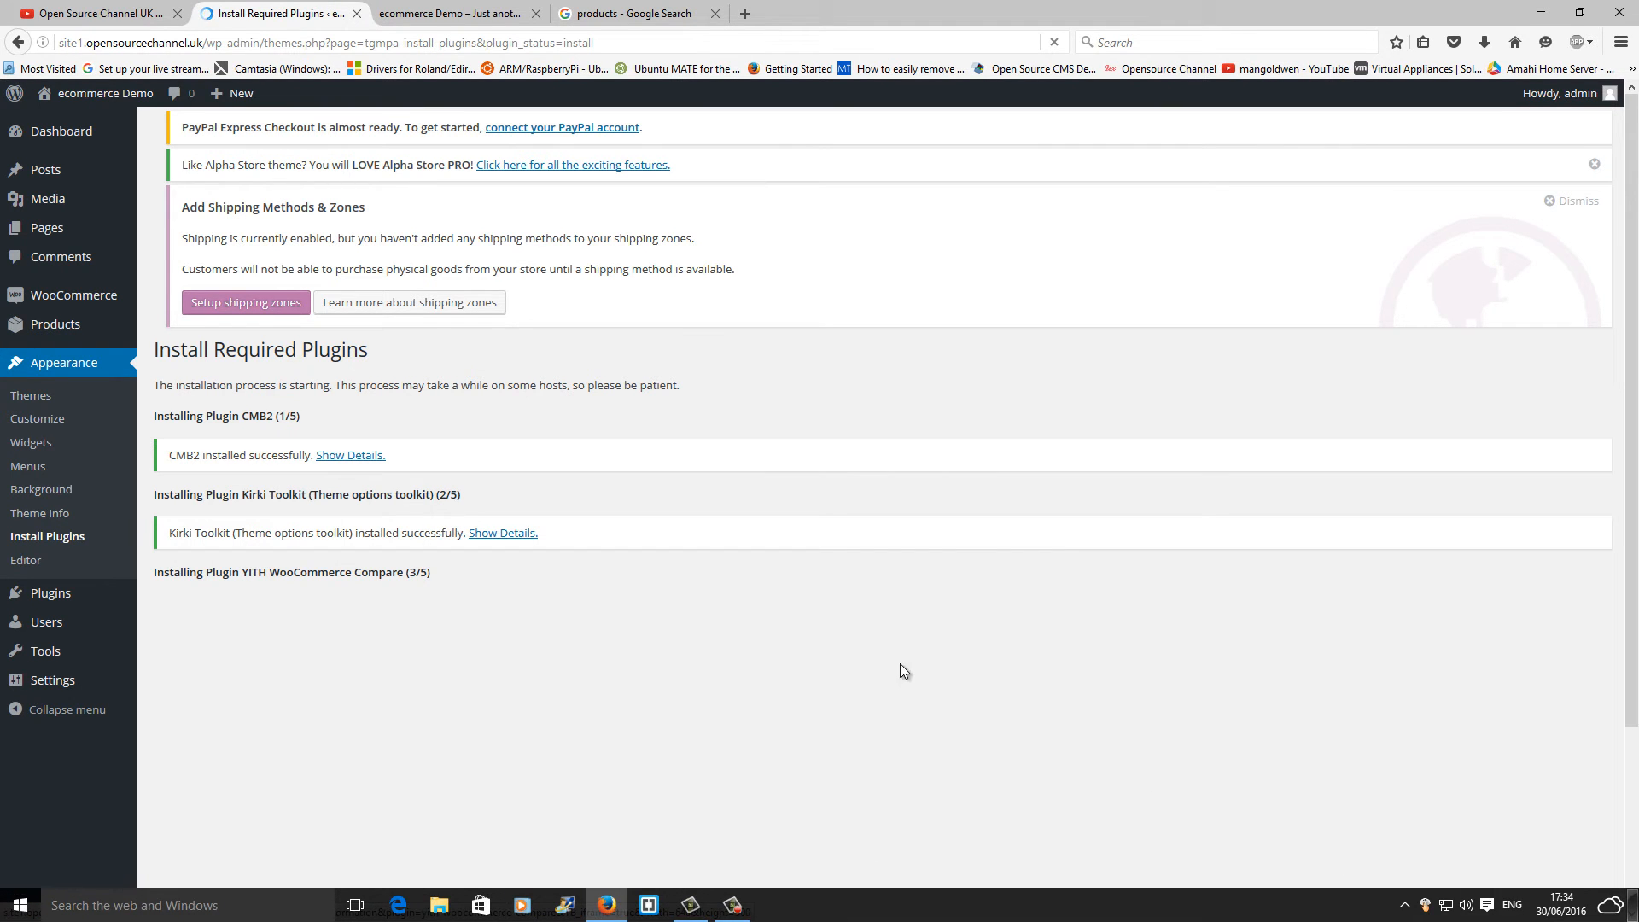
# Load site1.opensourcechannel.uk in a private window as a logged-out visitor, then return to the main window.
pyautogui.click(1622, 44)
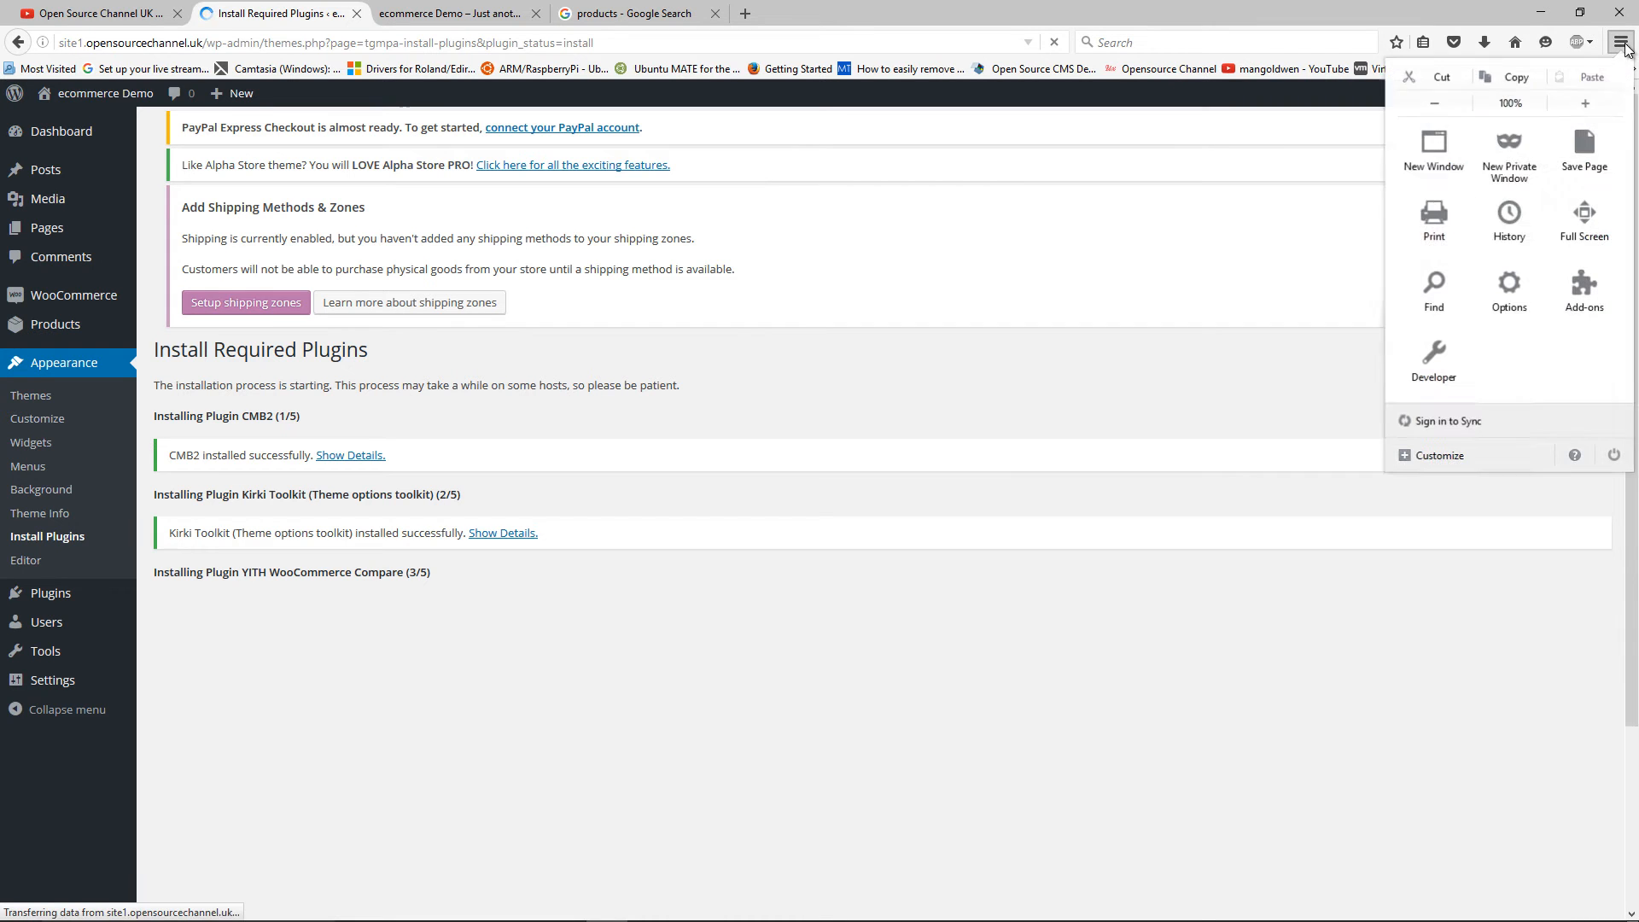
pyautogui.click(1512, 161)
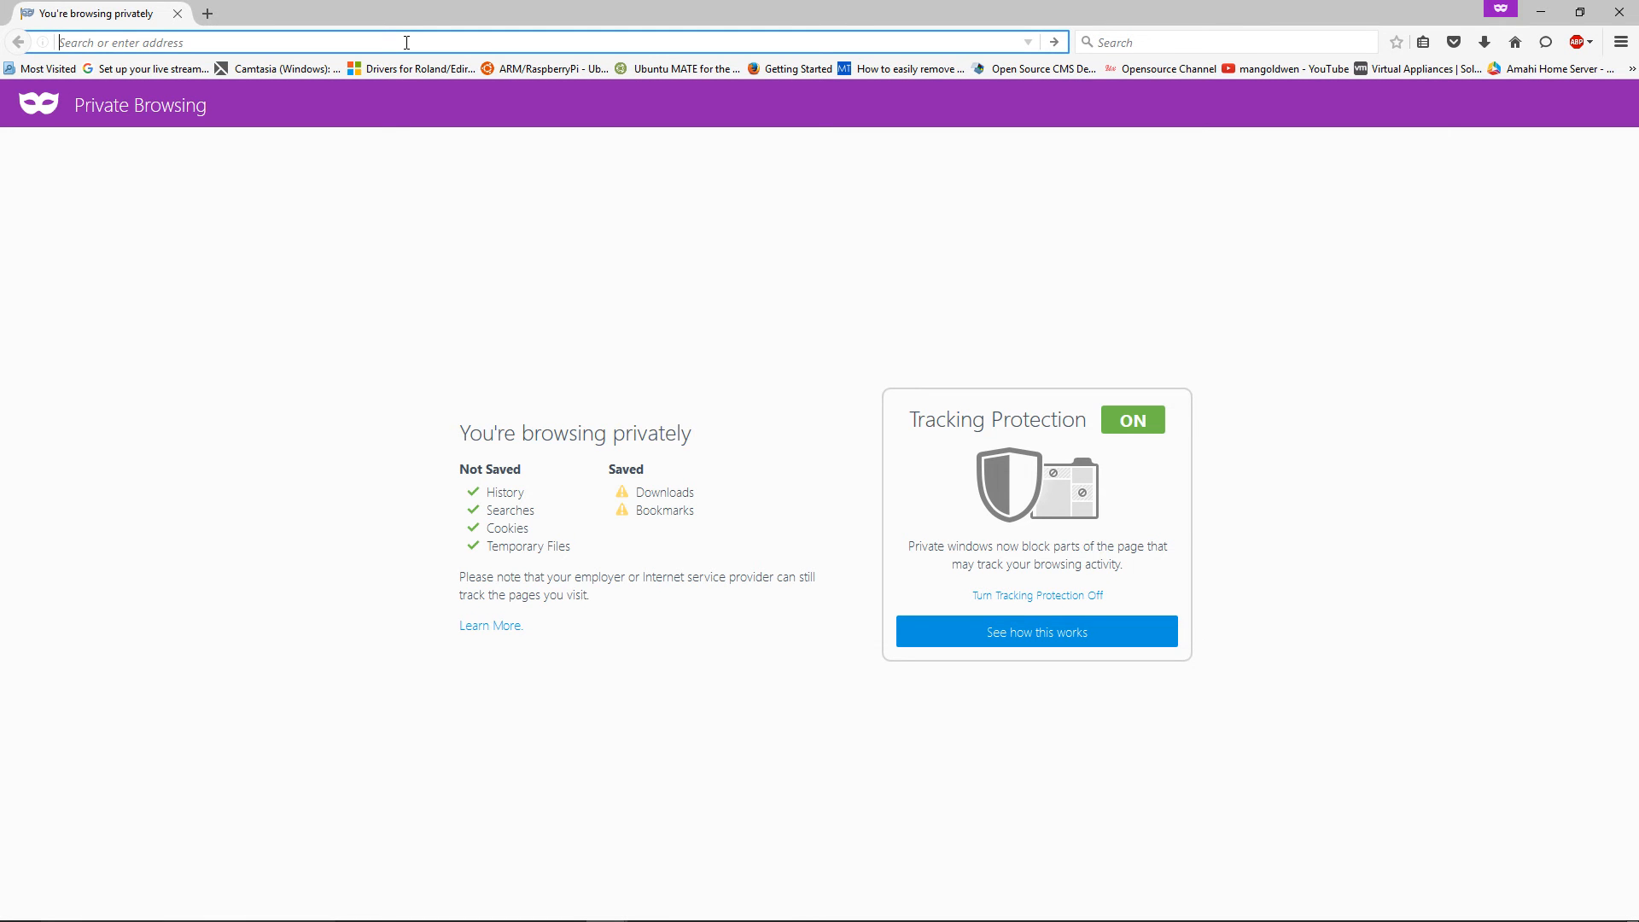
pyautogui.write('site1.opensourcechannel.uk/')
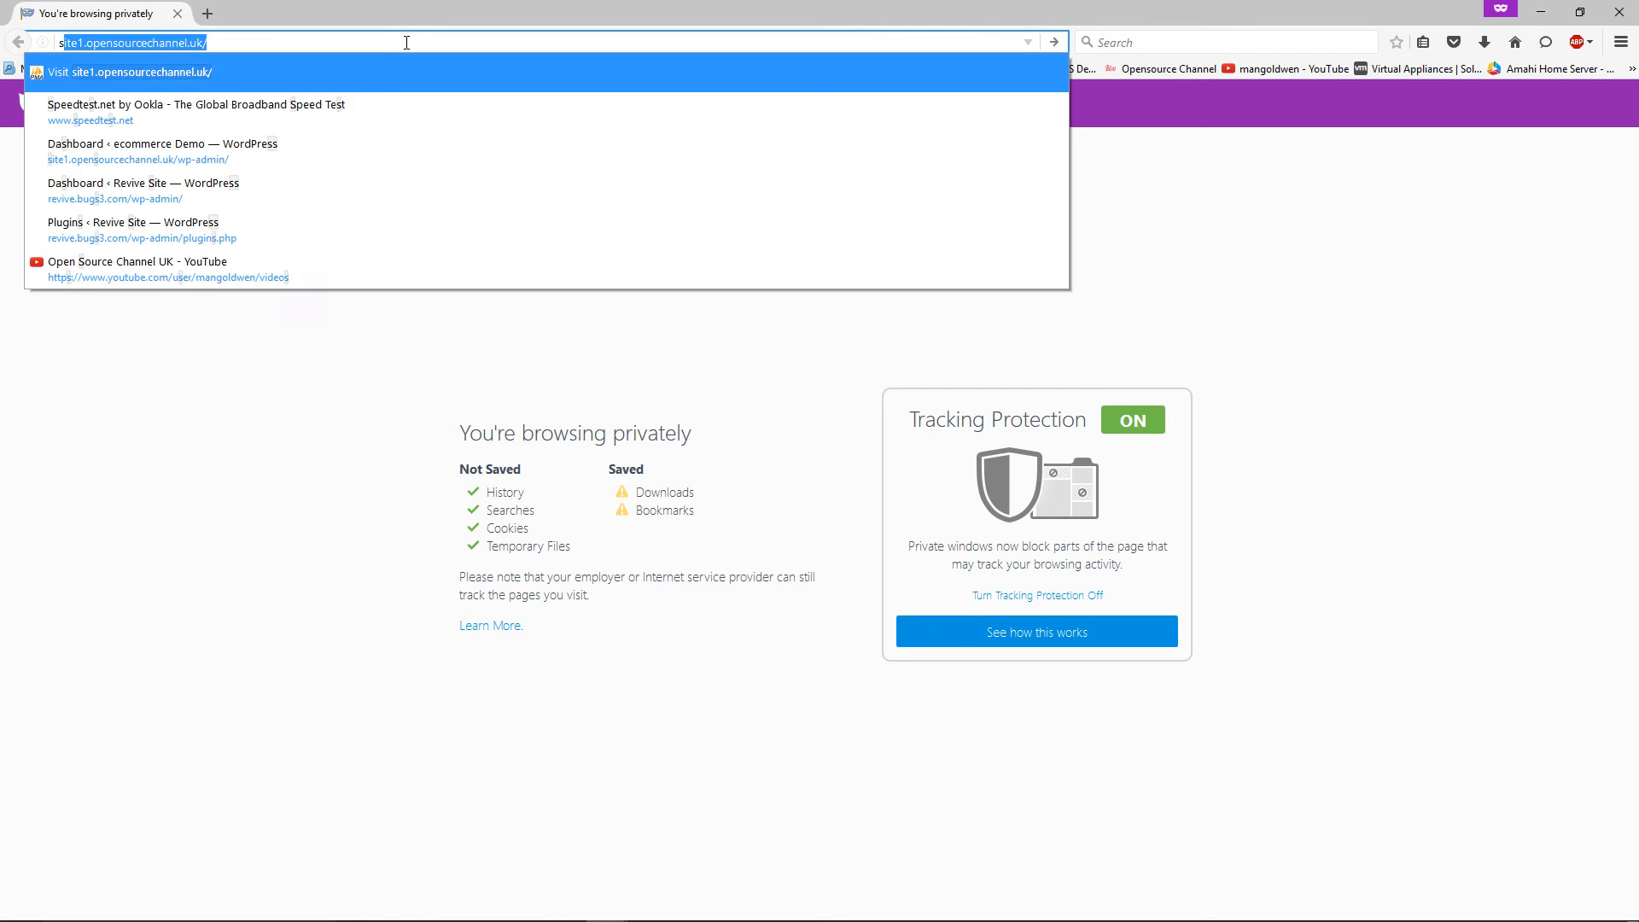
pyautogui.press('Return')
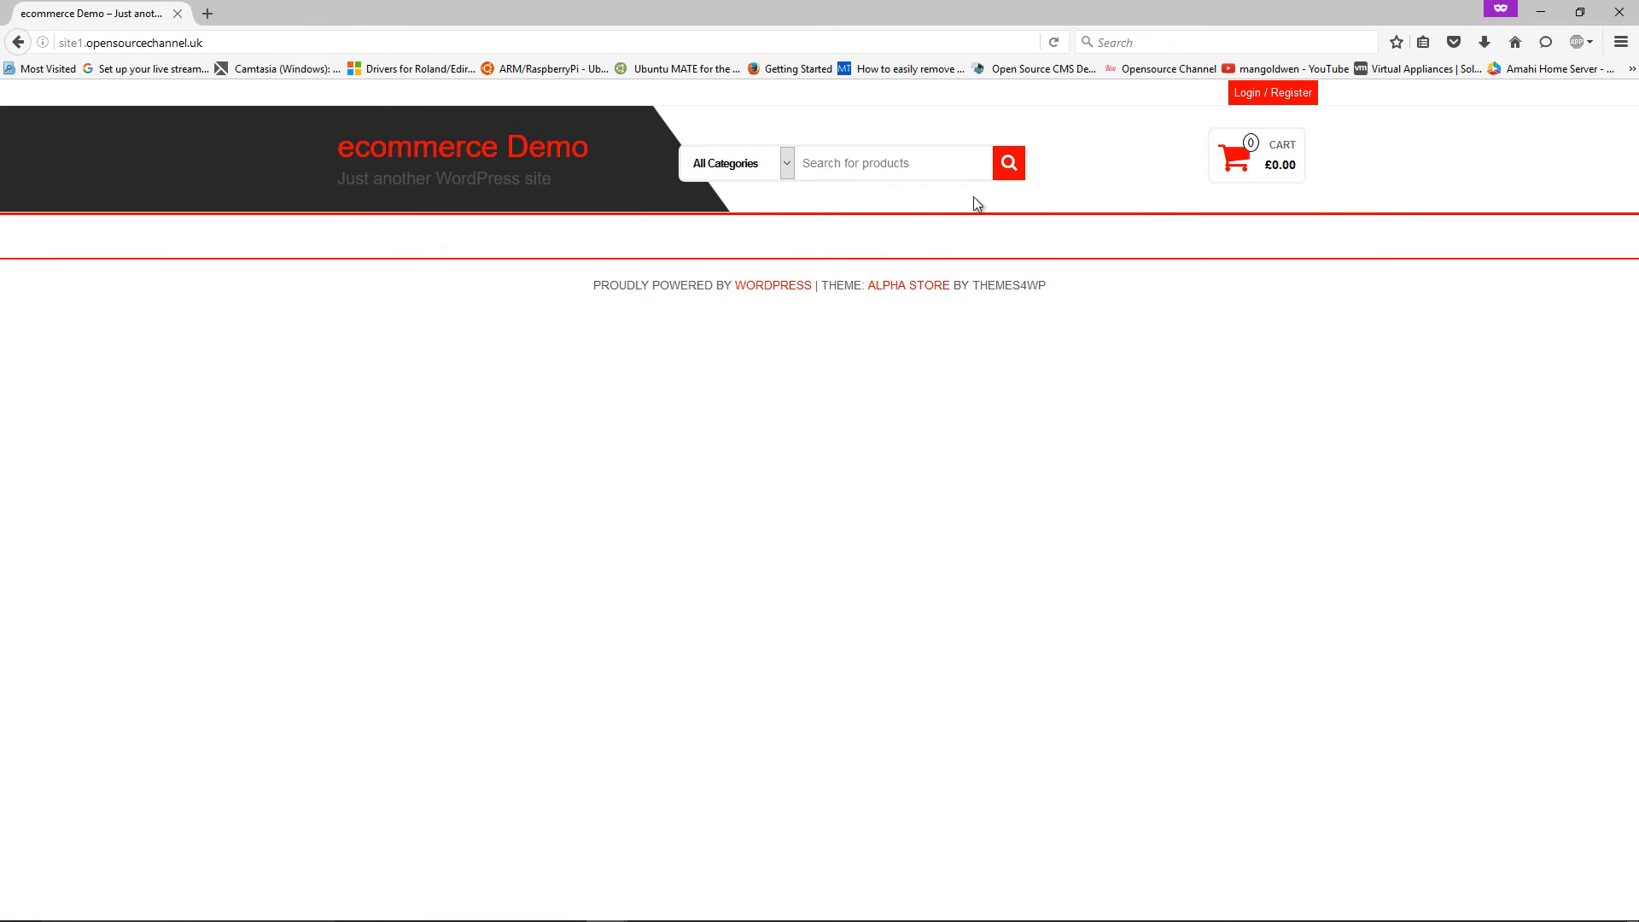
pyautogui.moveTo(1239, 175)
pyautogui.hotkey('alt', 'Tab')
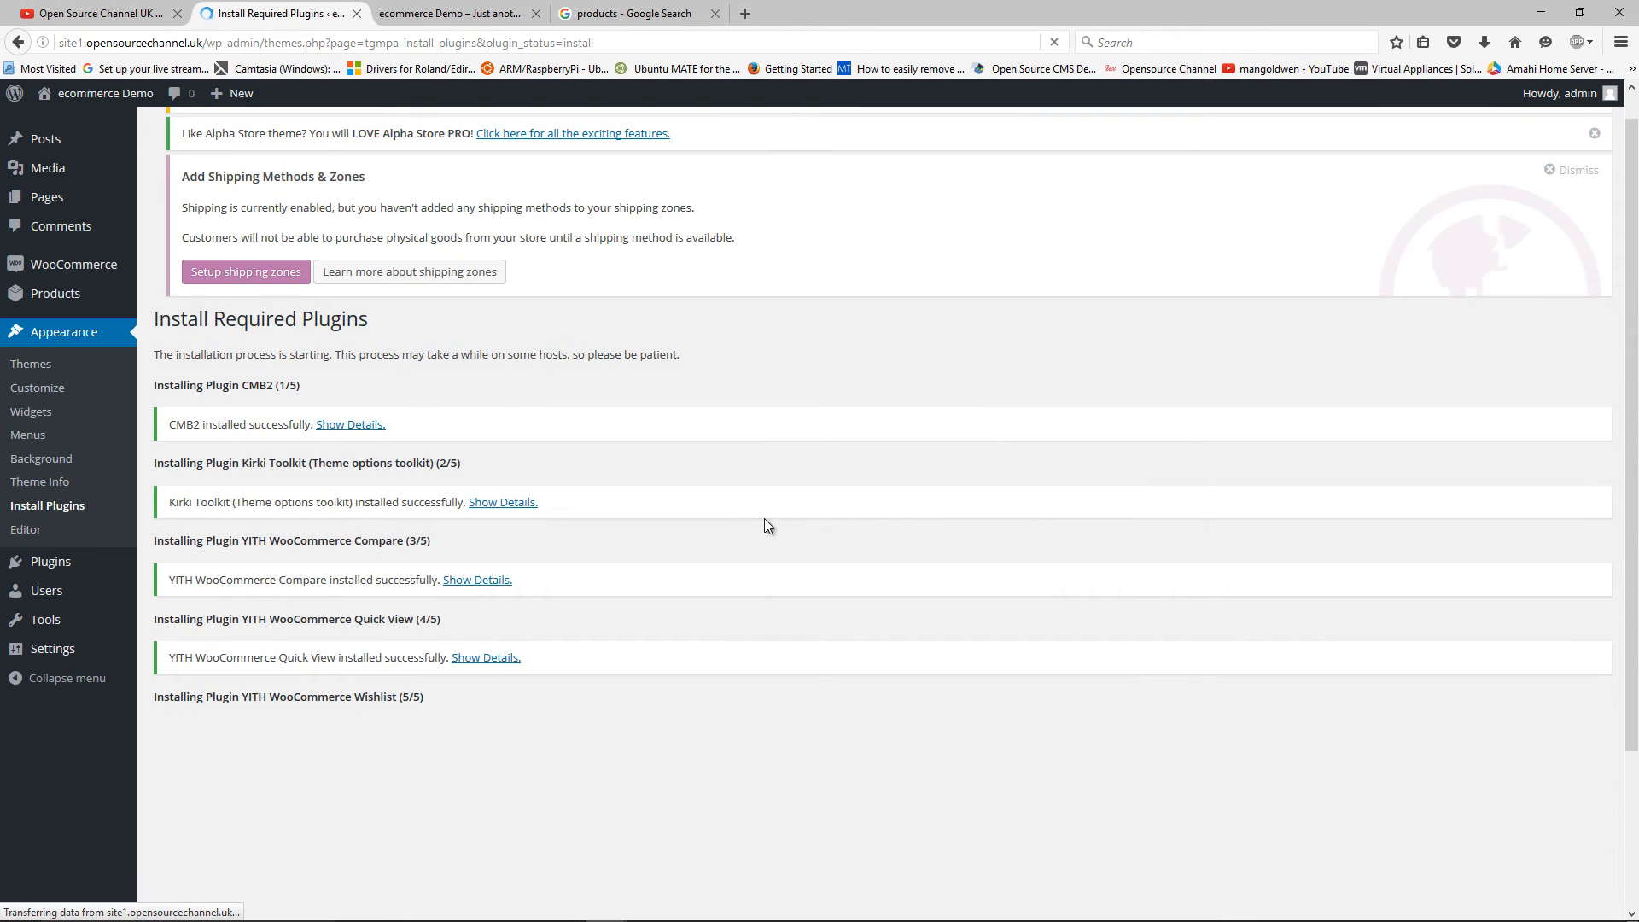
# Close the storefront and image search tabs.
pyautogui.click(476, 15)
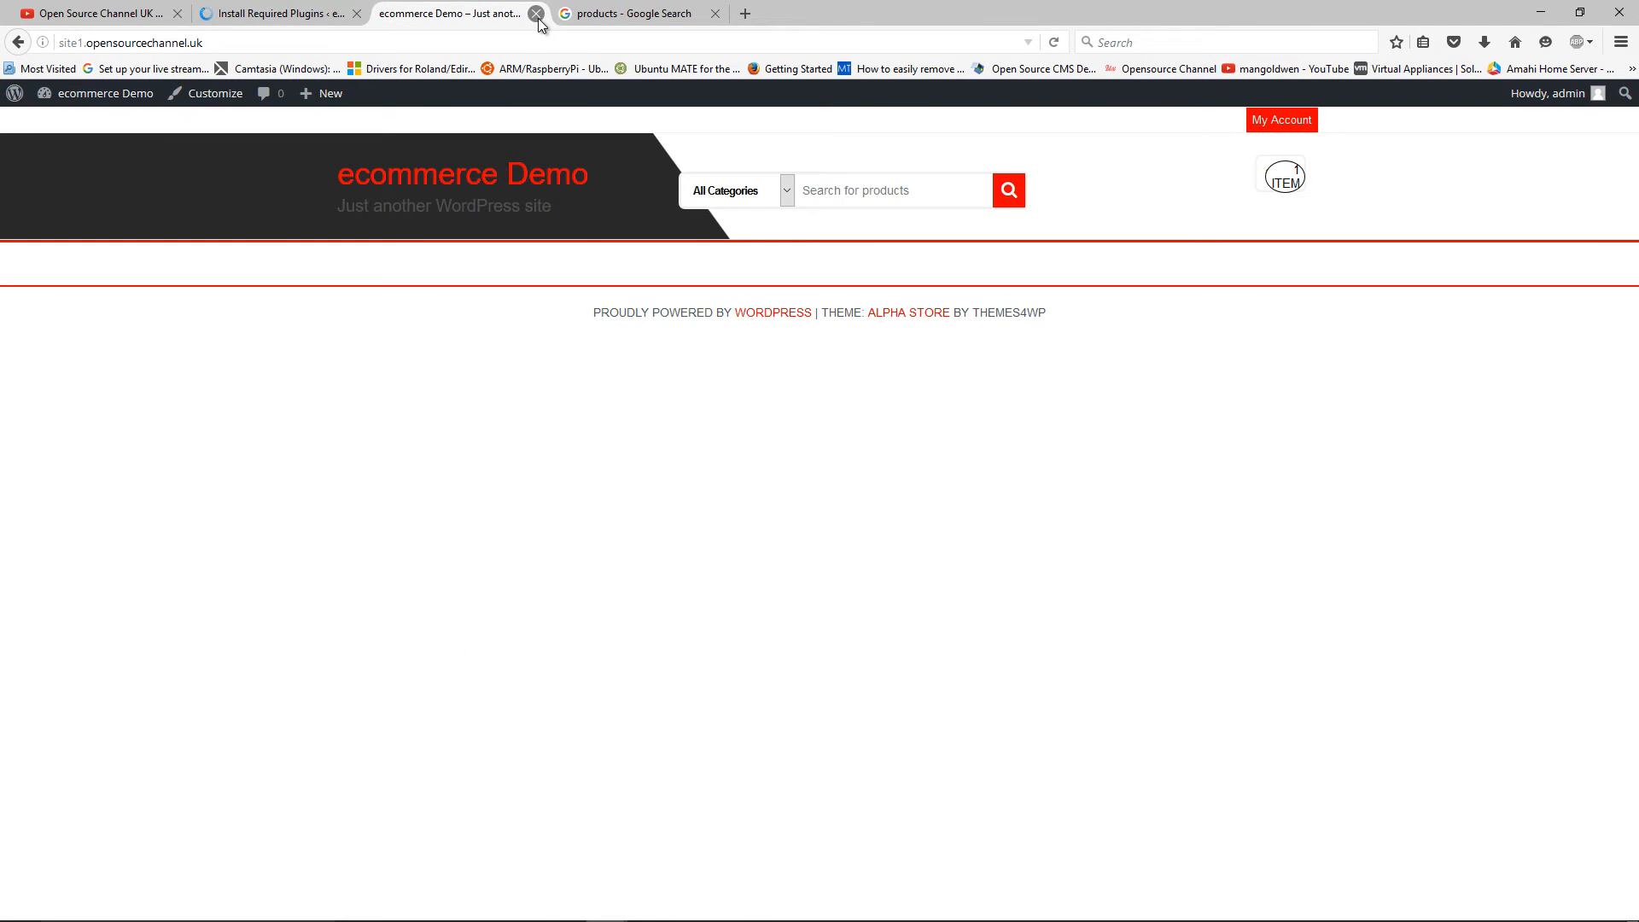
pyautogui.click(536, 14)
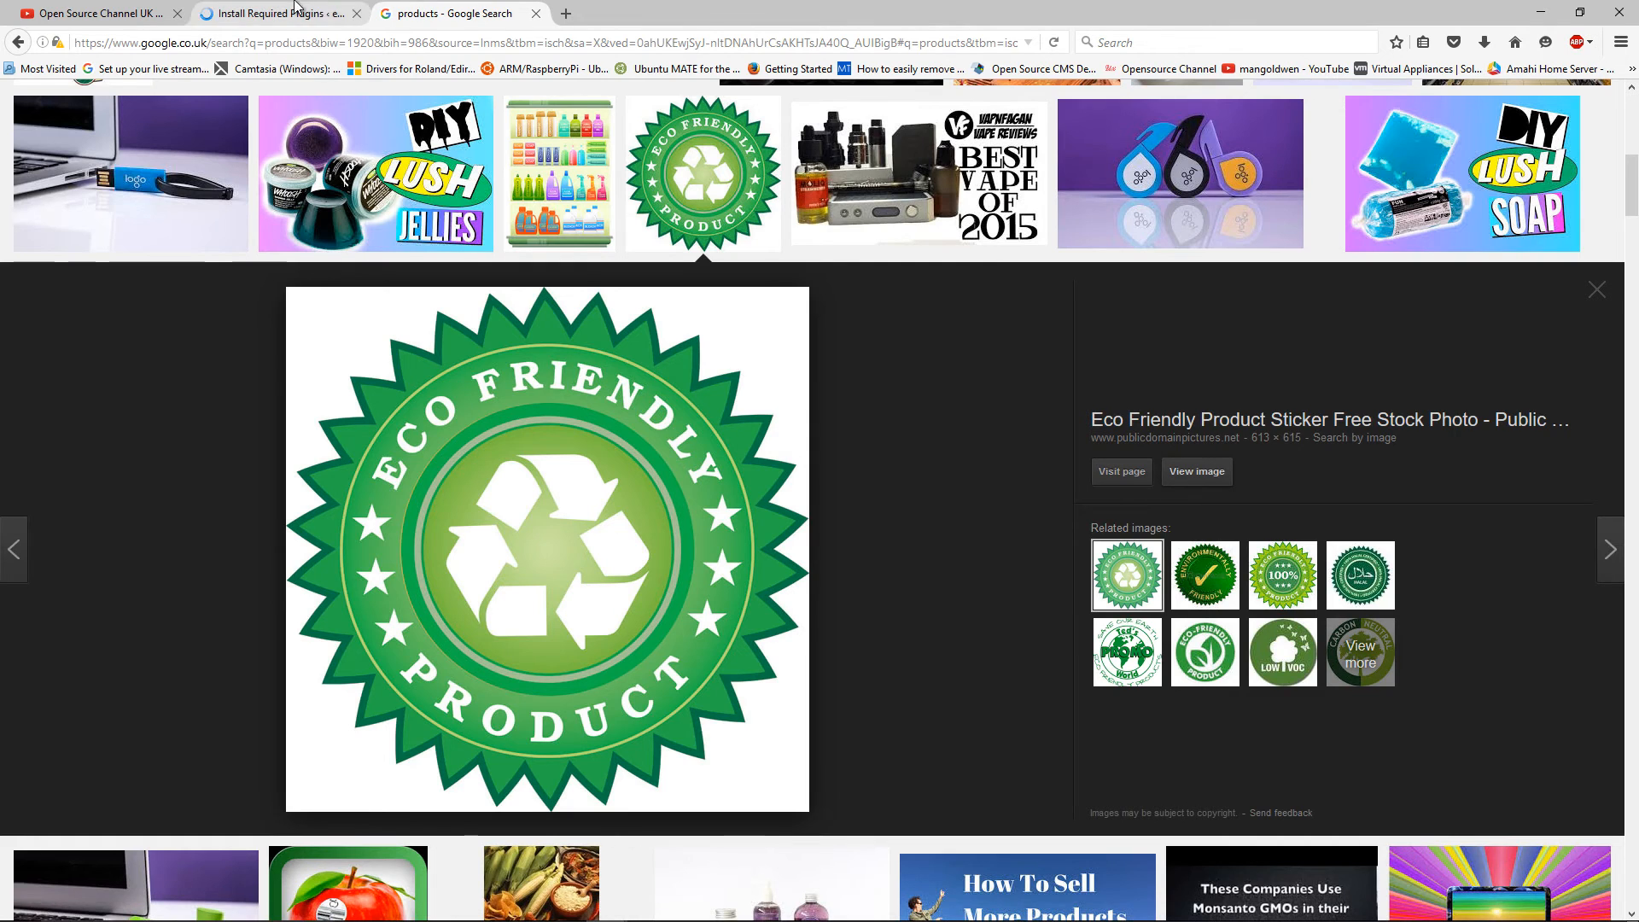
pyautogui.click(537, 13)
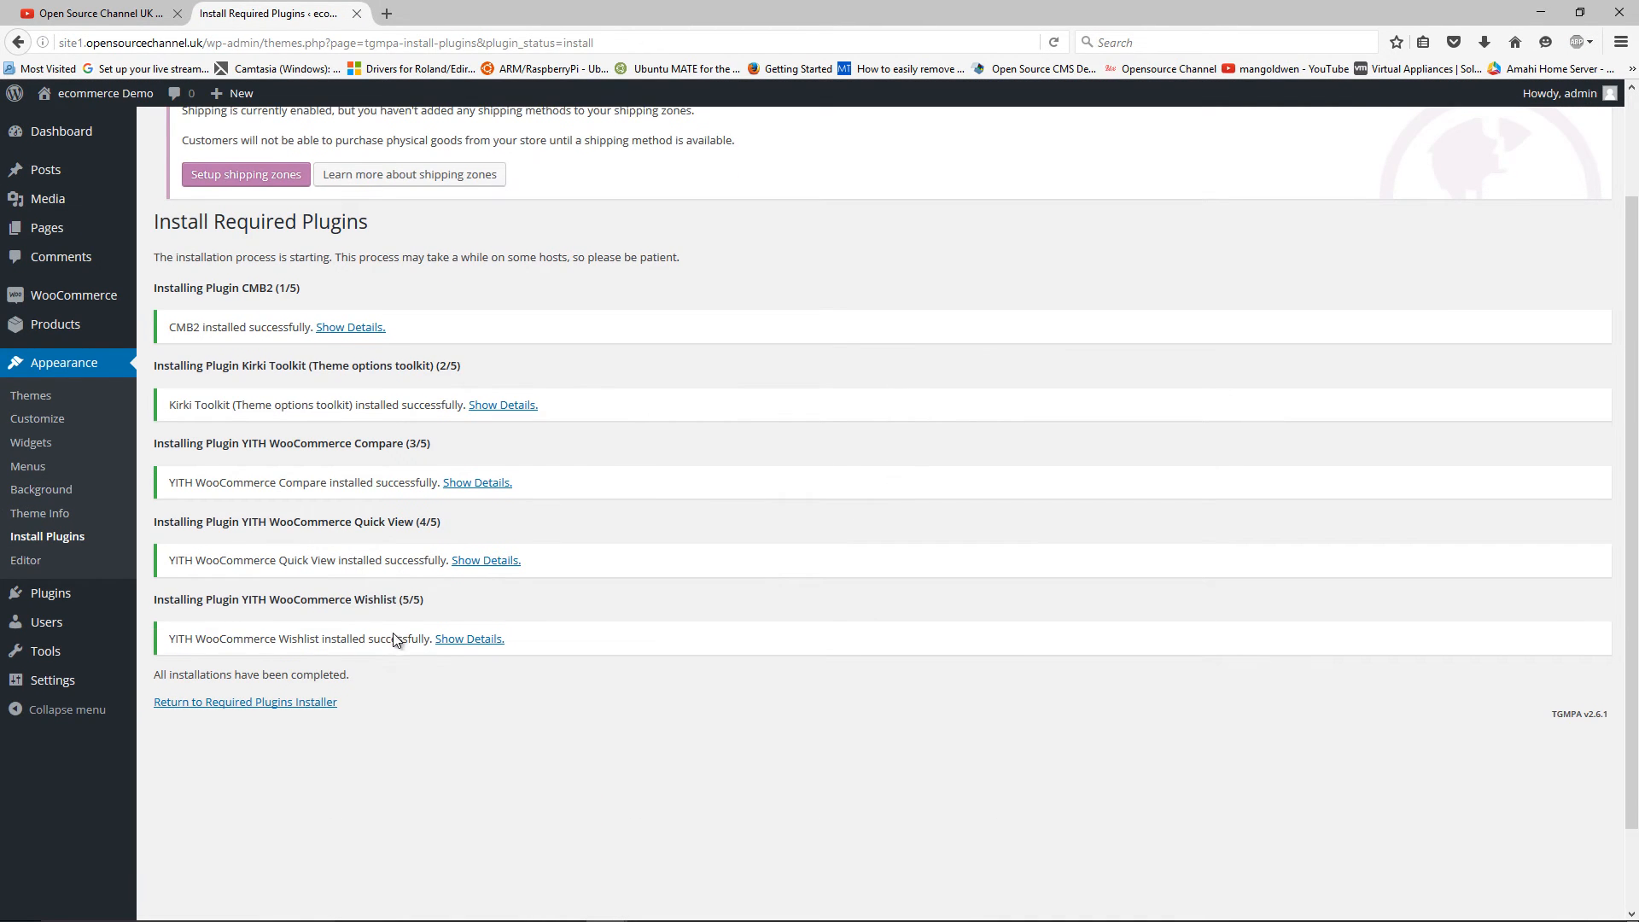
# Bulk-activate all five installed recommended plugins from the required plugins installer.
pyautogui.click(234, 705)
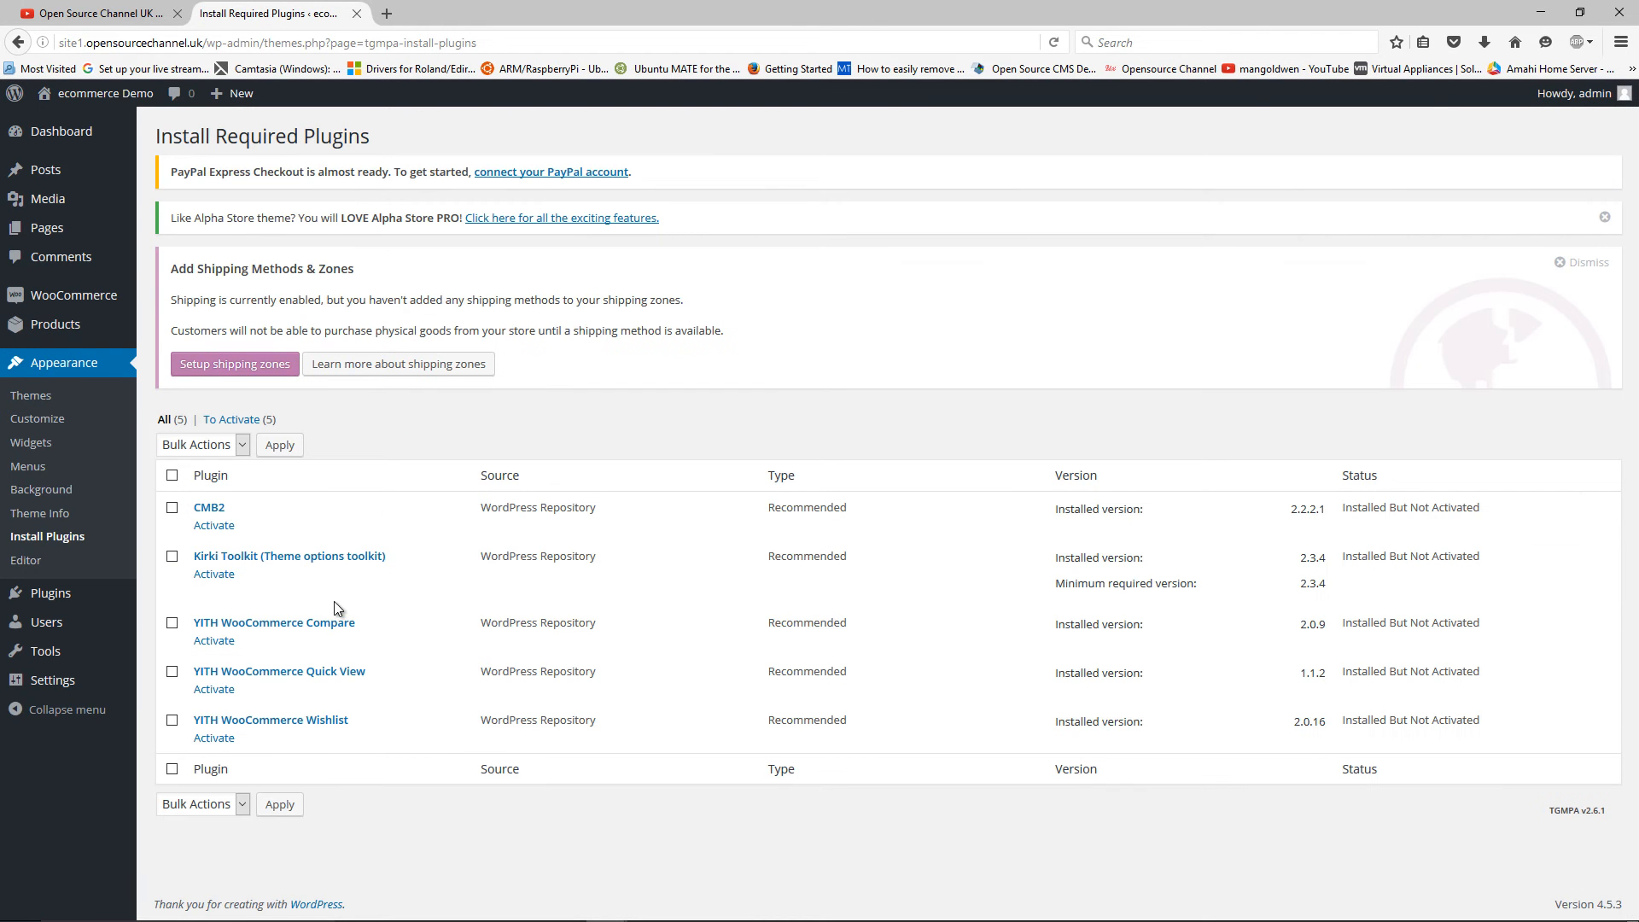
pyautogui.click(175, 481)
pyautogui.click(183, 448)
pyautogui.click(193, 517)
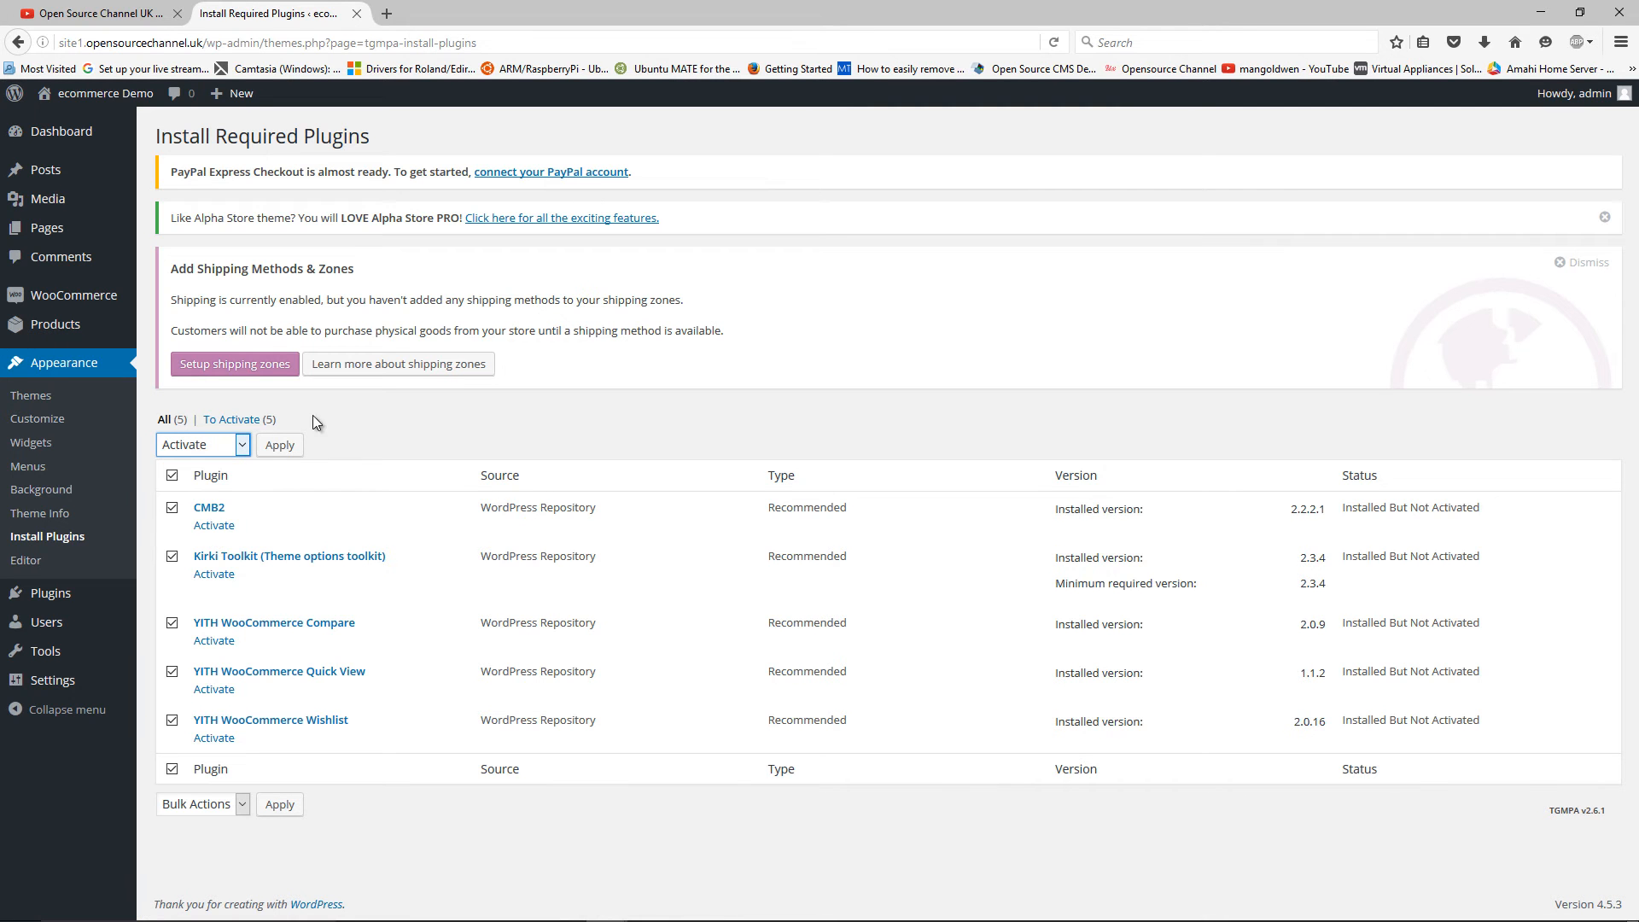
pyautogui.click(294, 456)
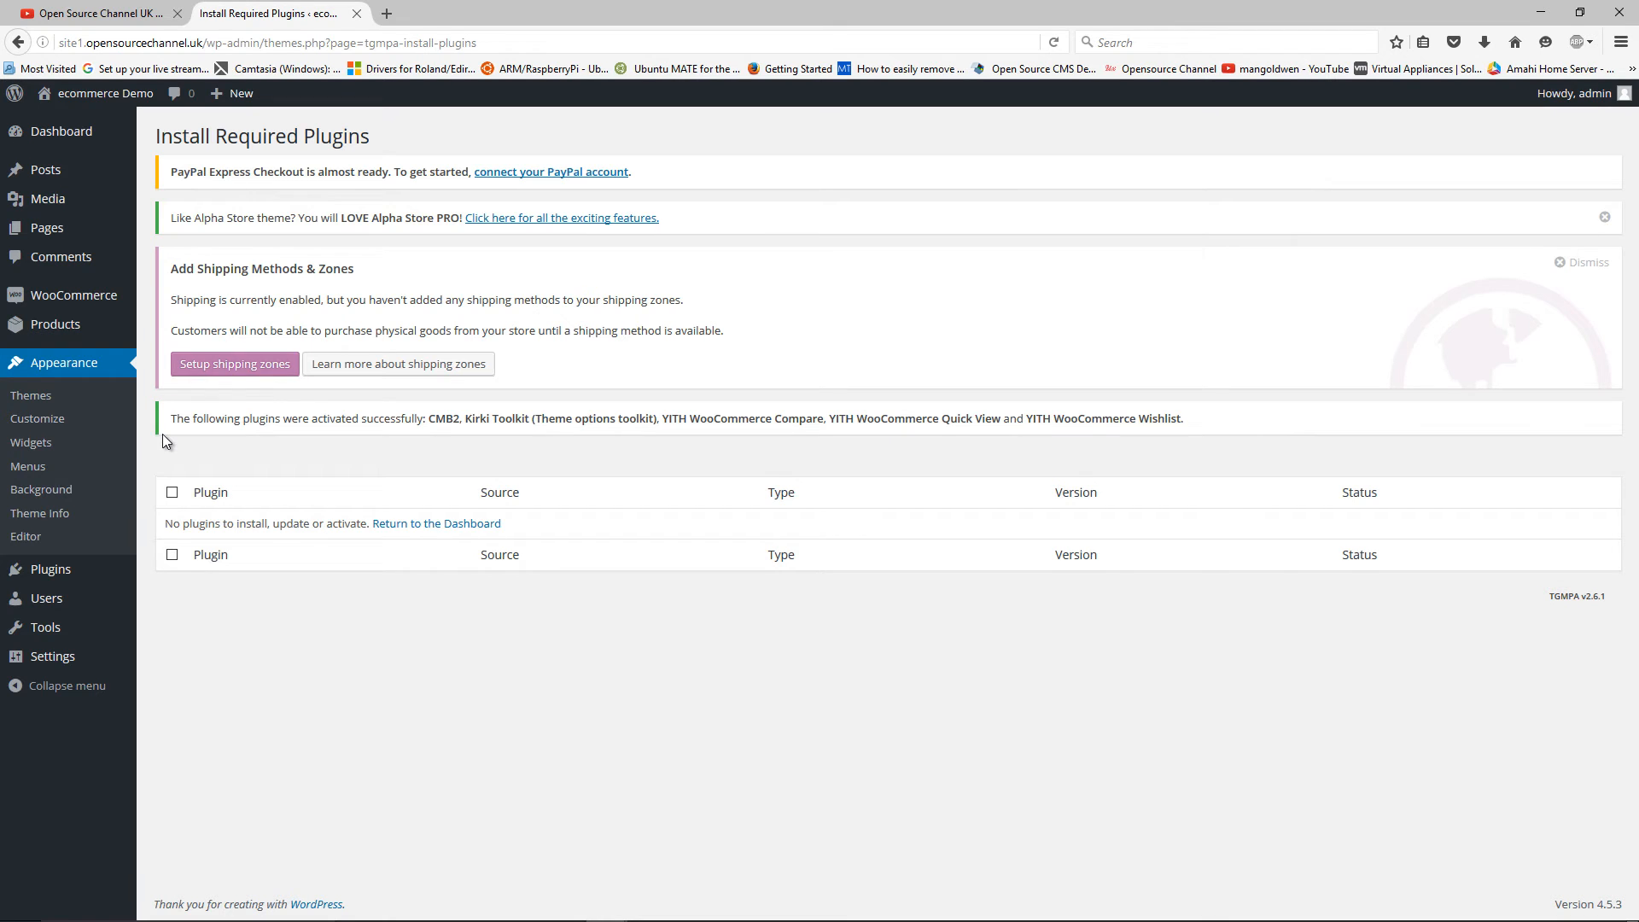
# Create a new menu named 'main' and assign it to the Main Menu location.
pyautogui.click(30, 469)
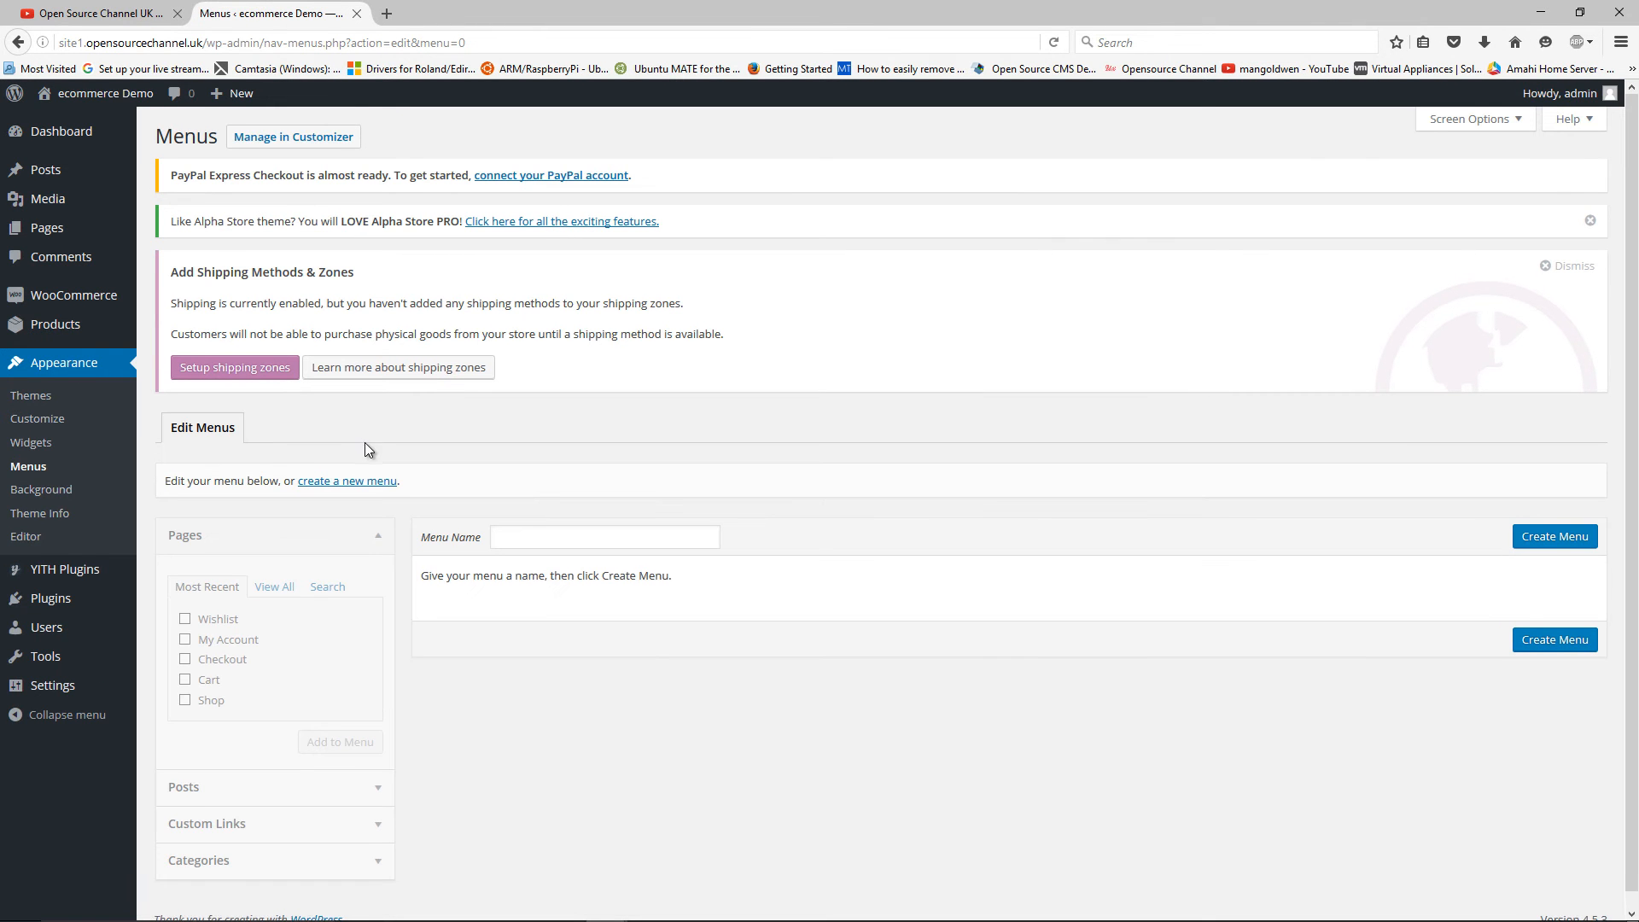
pyautogui.click(353, 482)
pyautogui.click(532, 537)
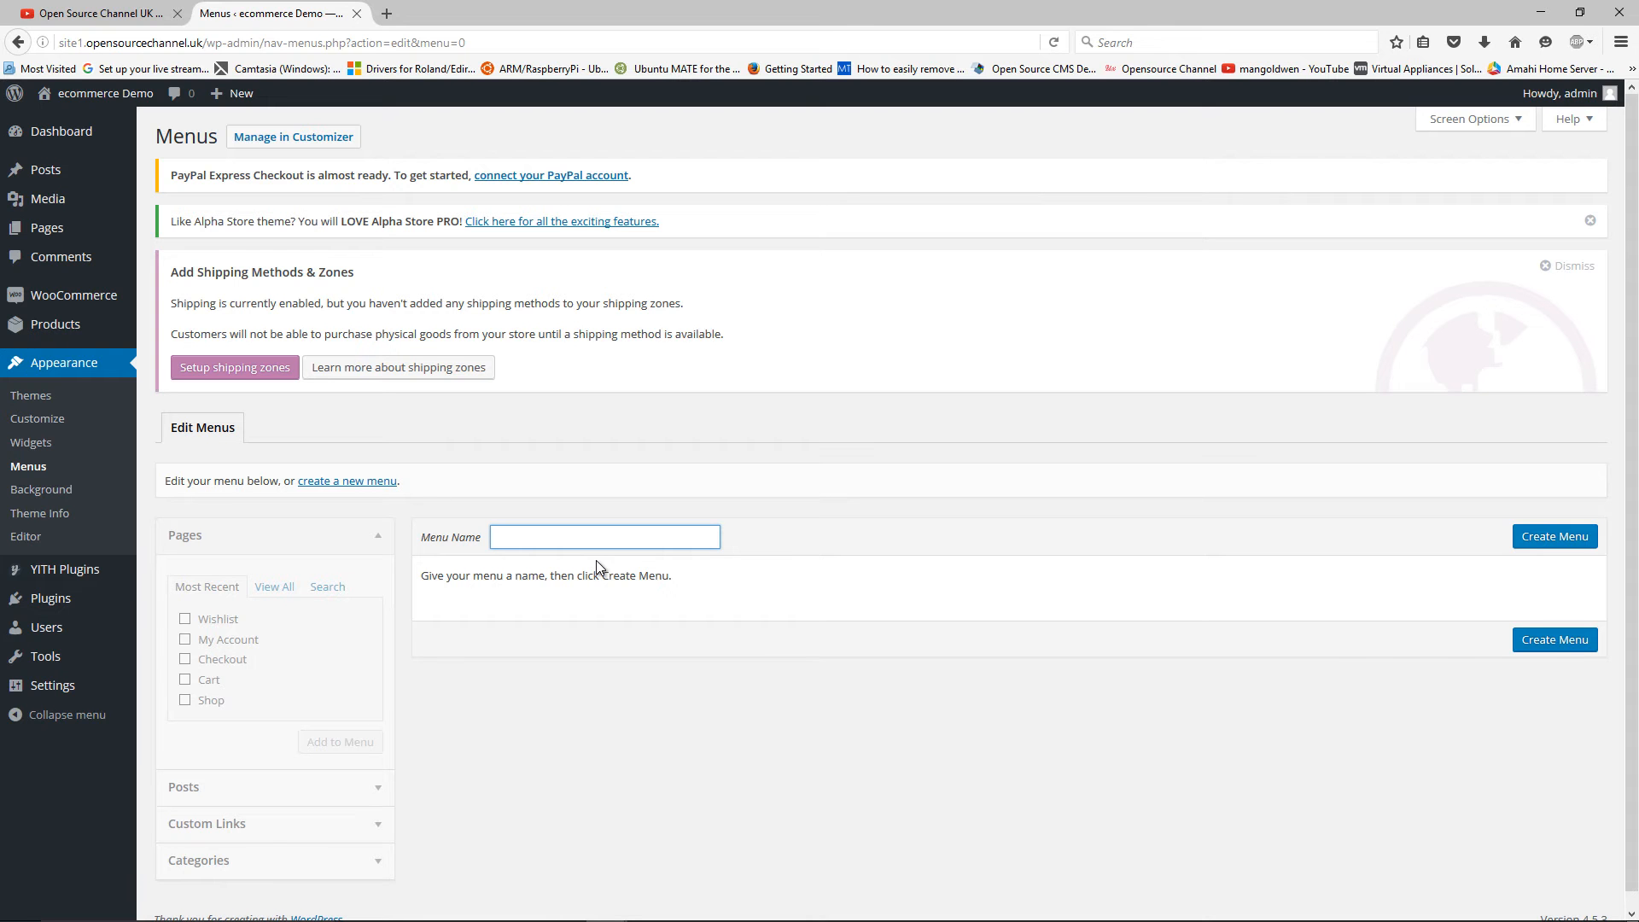
pyautogui.write('main')
pyautogui.click(1571, 531)
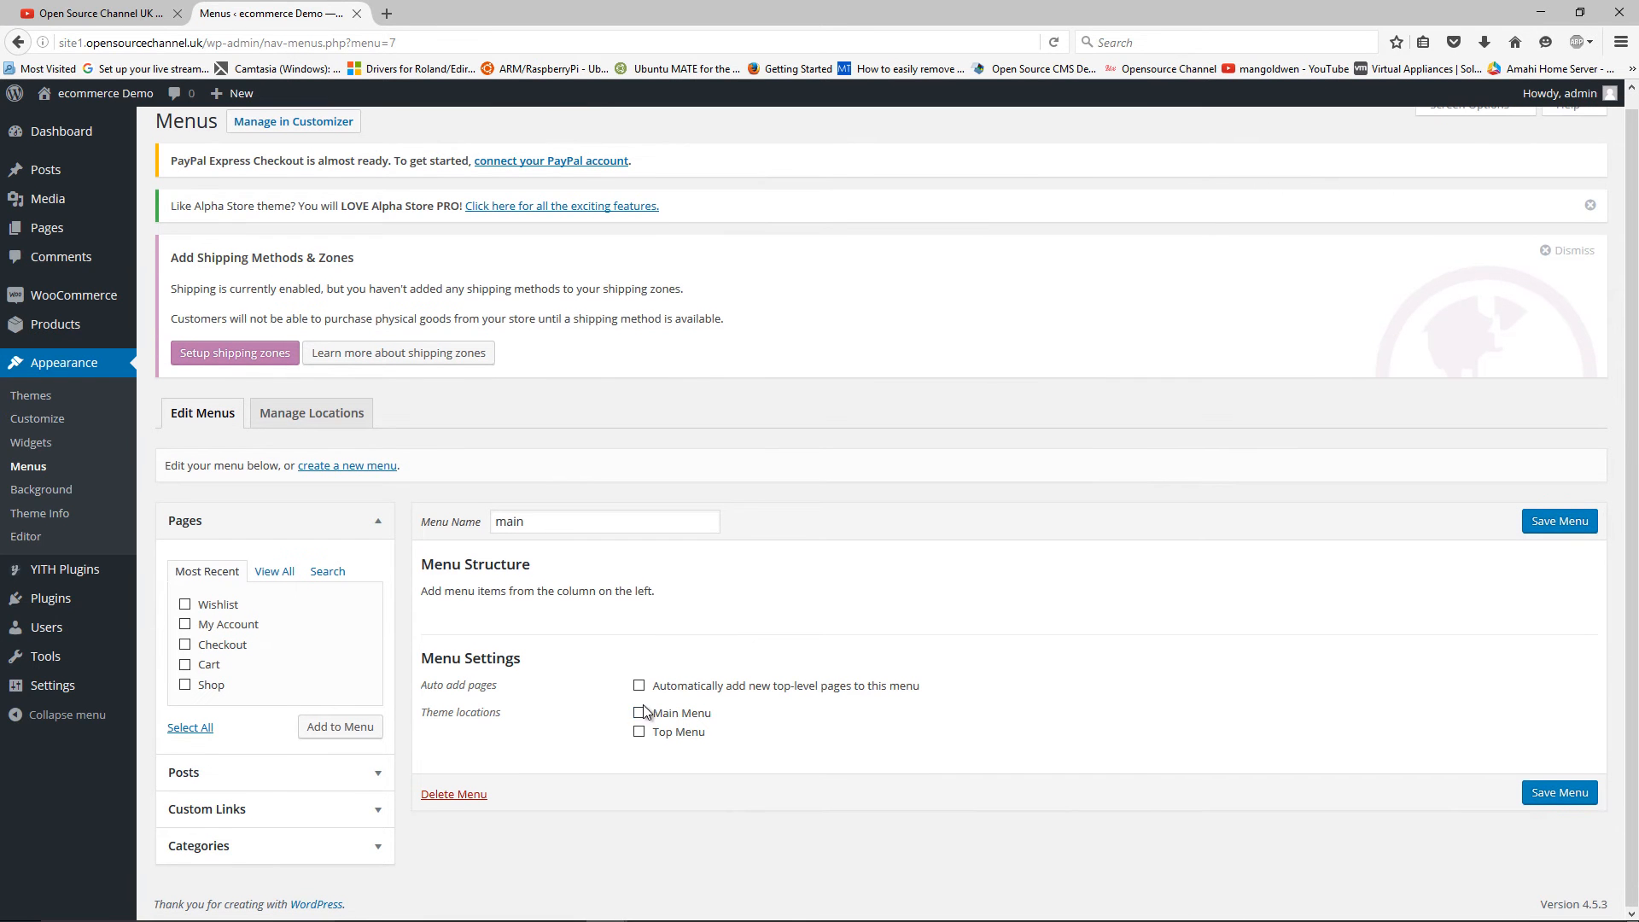
pyautogui.click(639, 712)
# Add all six pages (Home, Cart, Checkout, My Account, Shop, Wishlist) to the menu and save it.
pyautogui.click(195, 728)
pyautogui.click(273, 578)
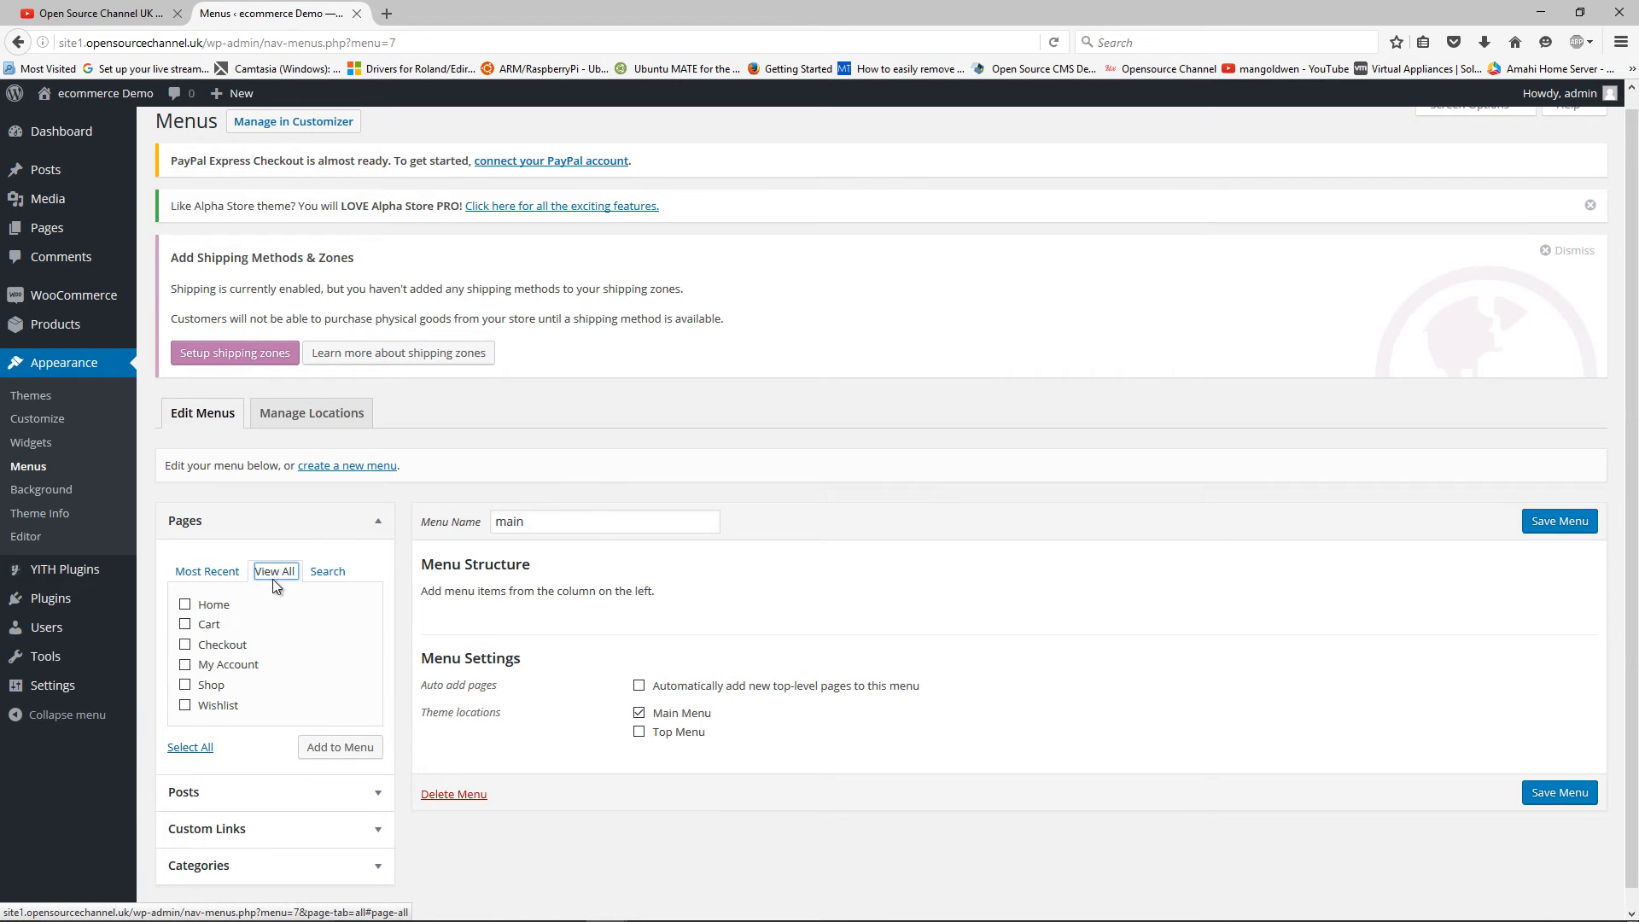
pyautogui.click(191, 748)
pyautogui.click(340, 747)
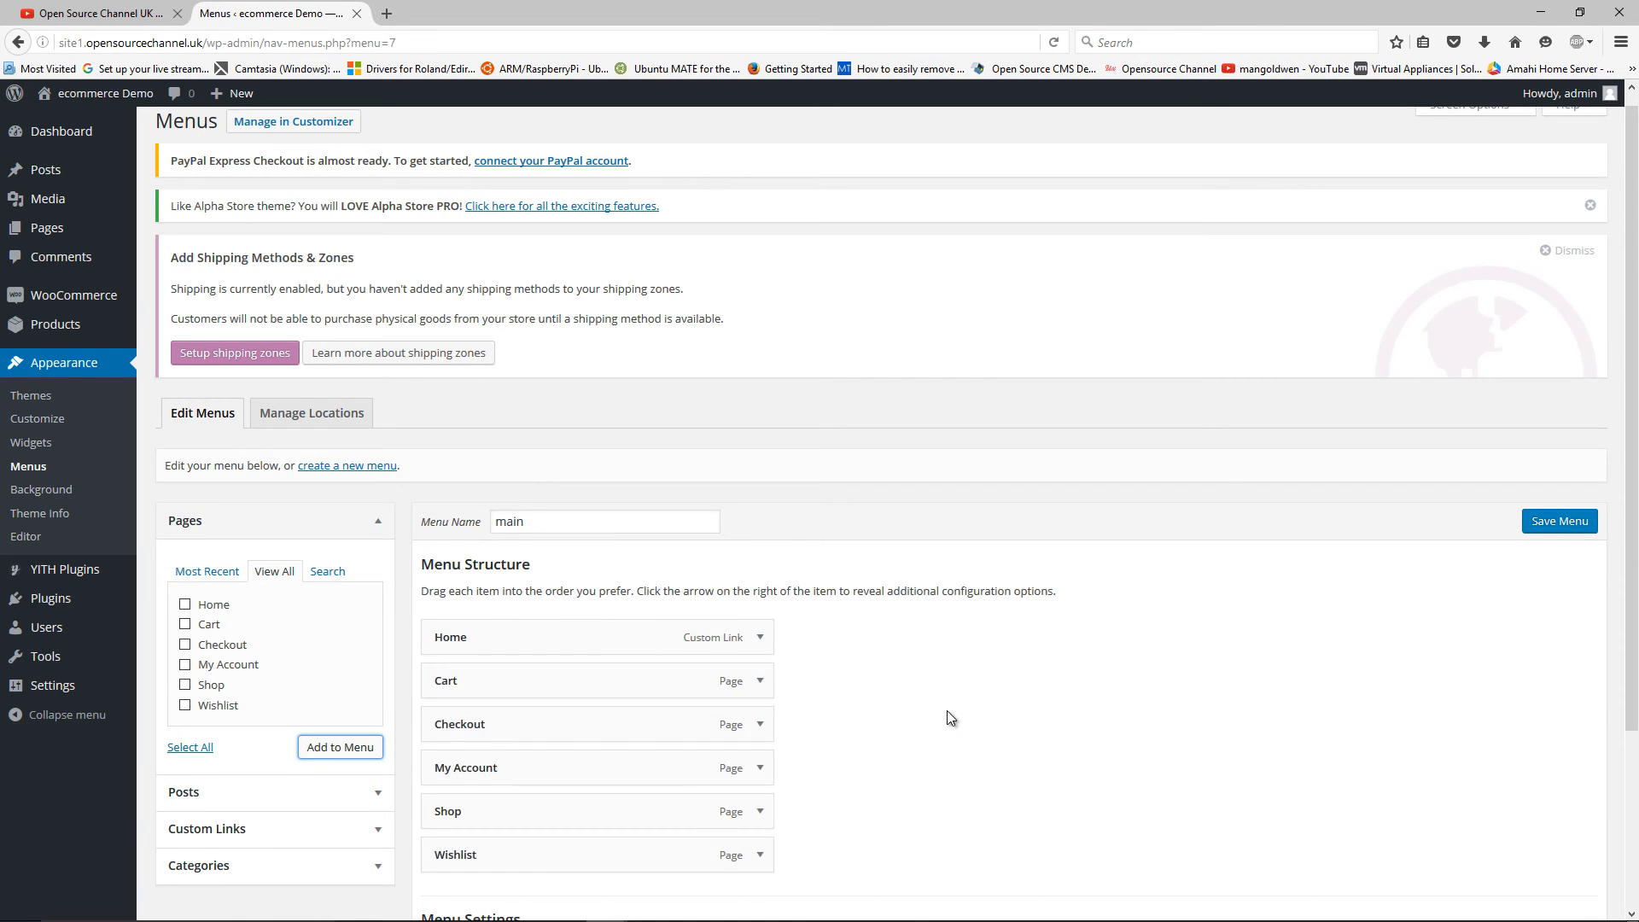
pyautogui.scroll(-3, 946, 710)
pyautogui.click(1562, 833)
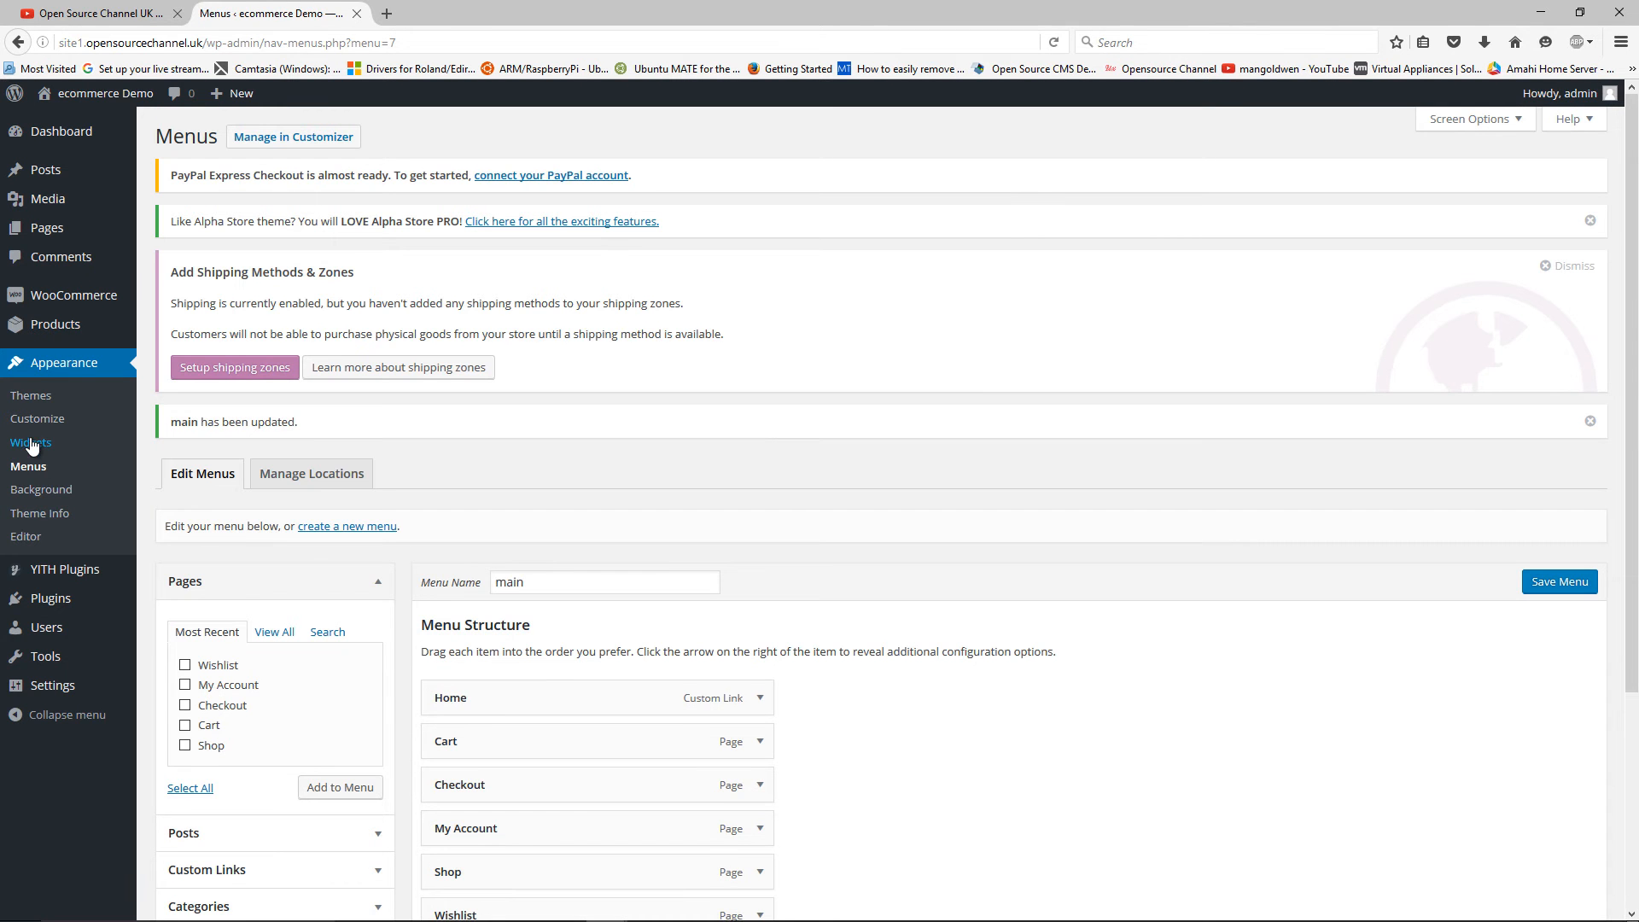
pyautogui.click(38, 426)
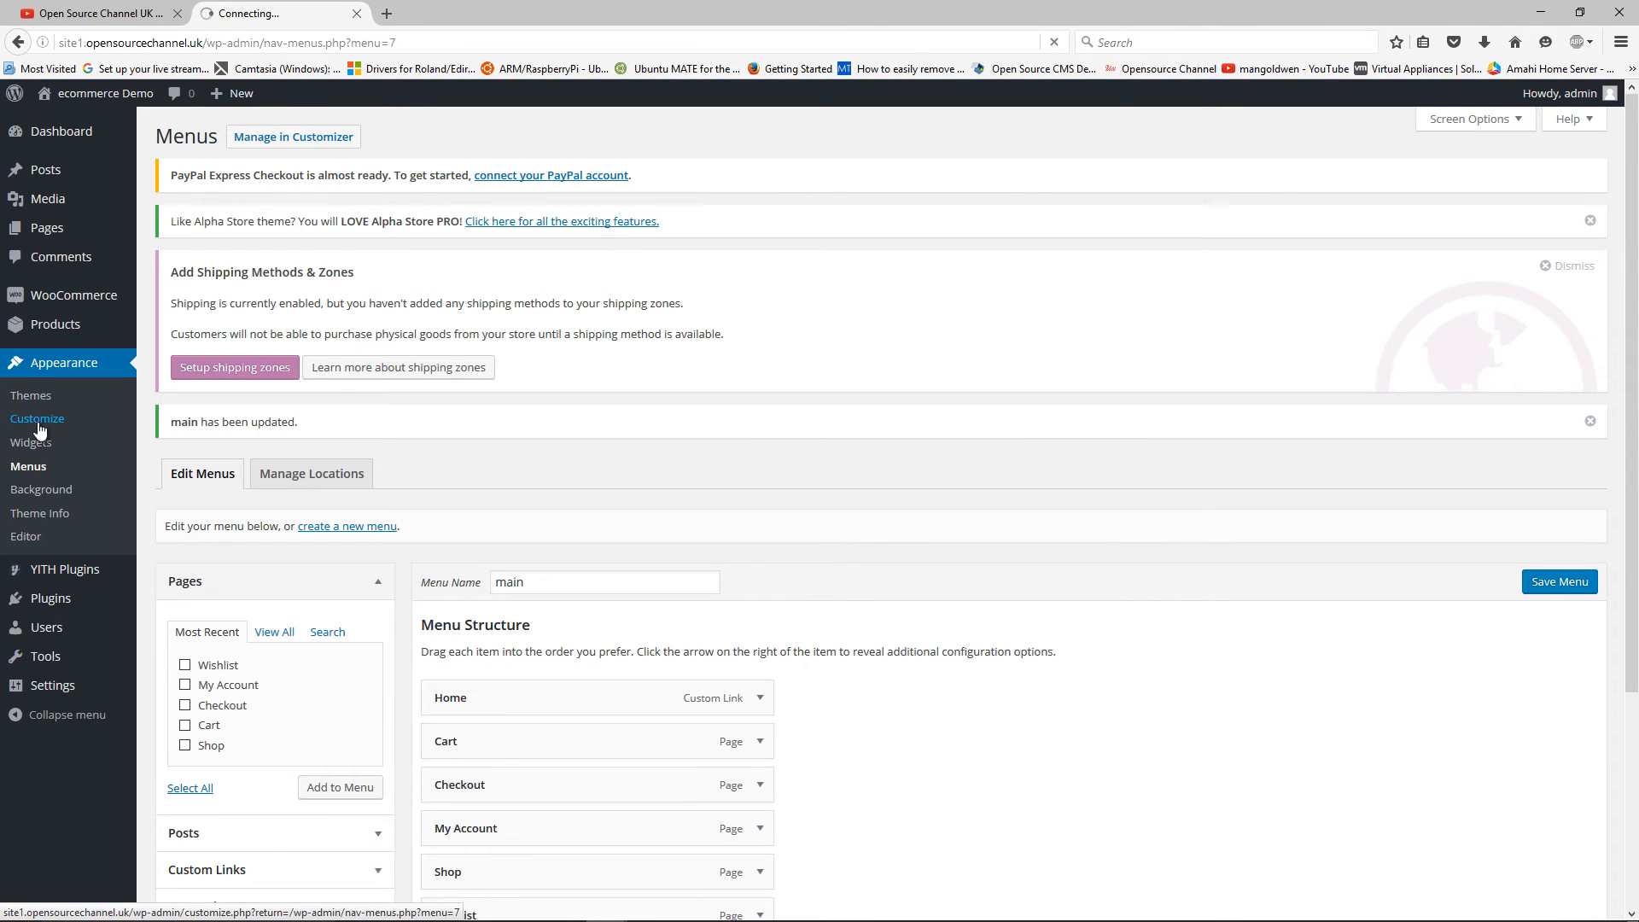
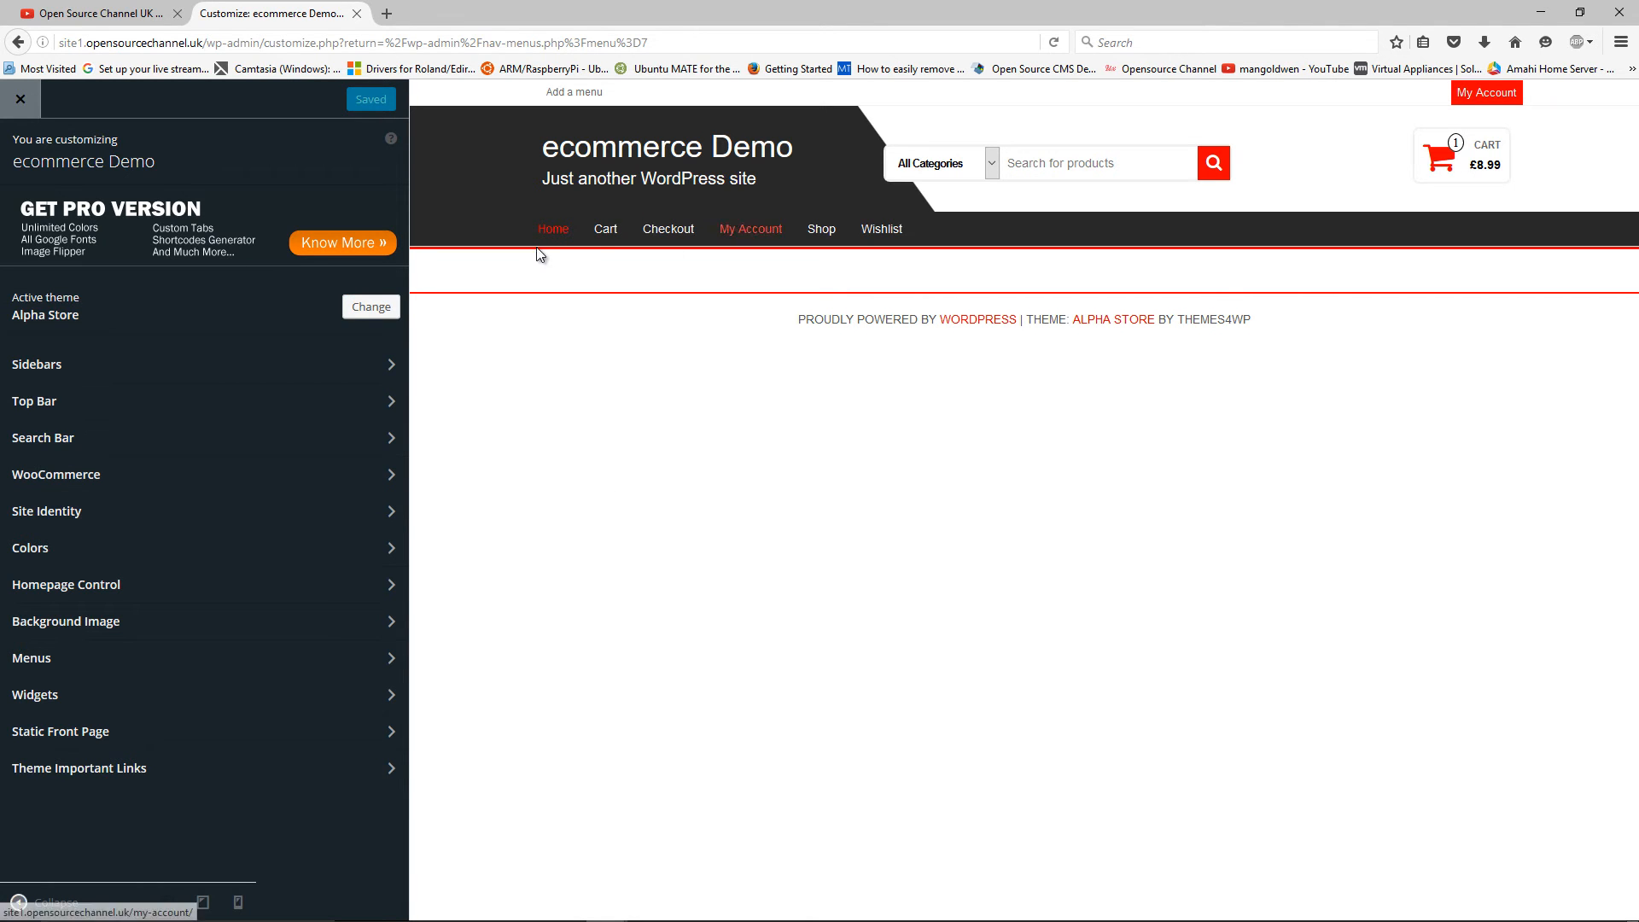
# Close the customizer and reload the store to see the new menu and the Shop page.
pyautogui.click(22, 107)
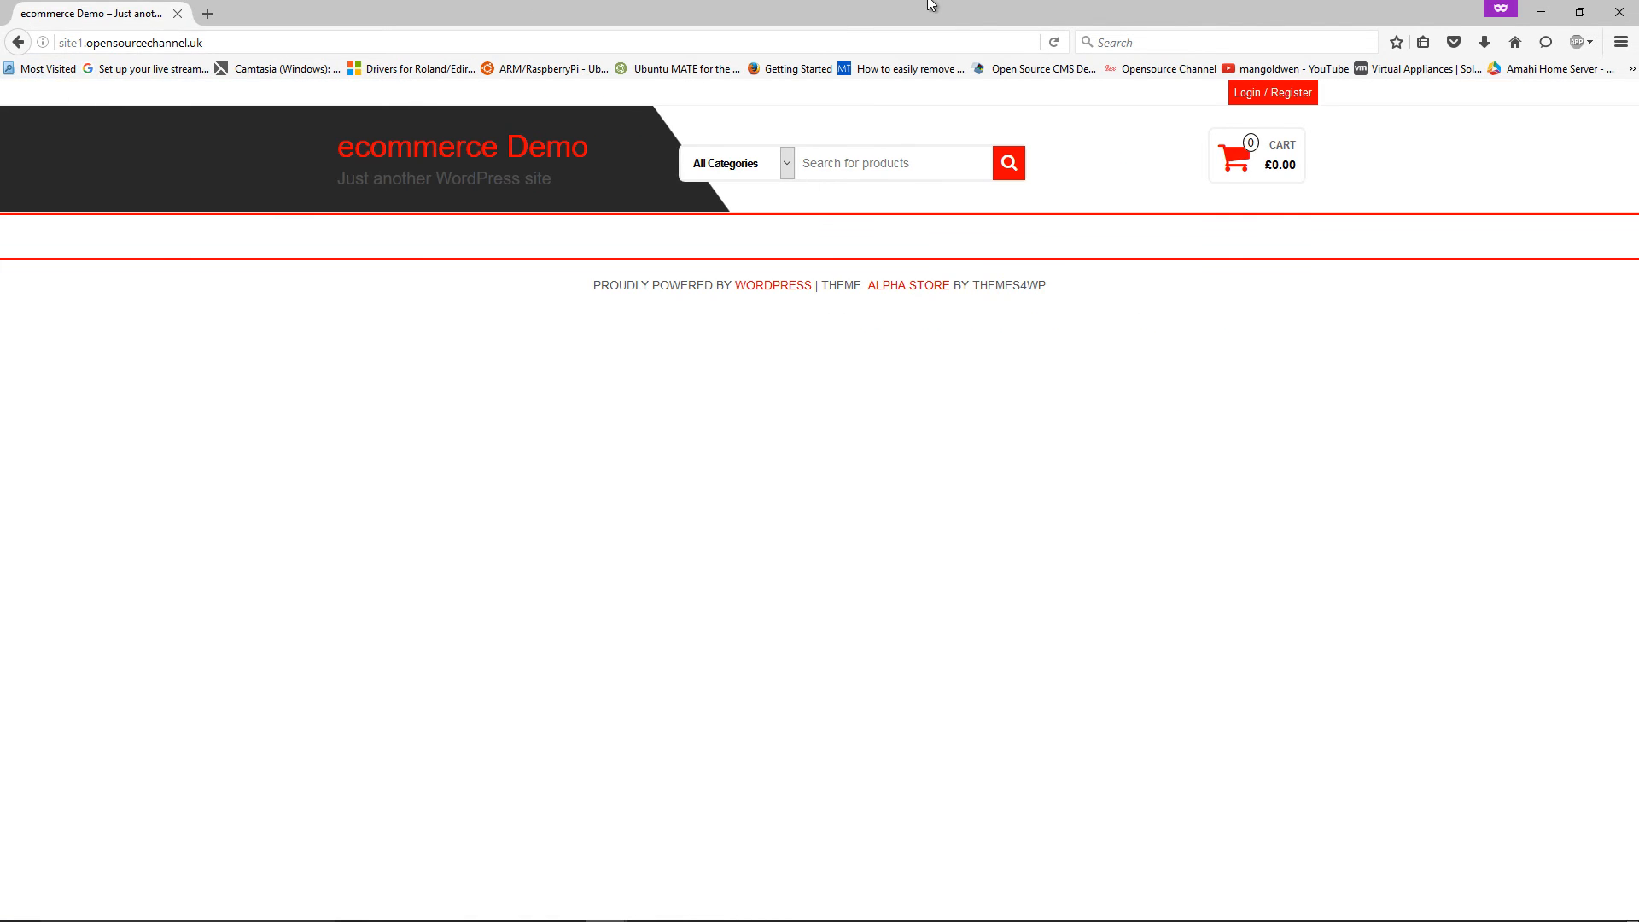
pyautogui.click(1054, 42)
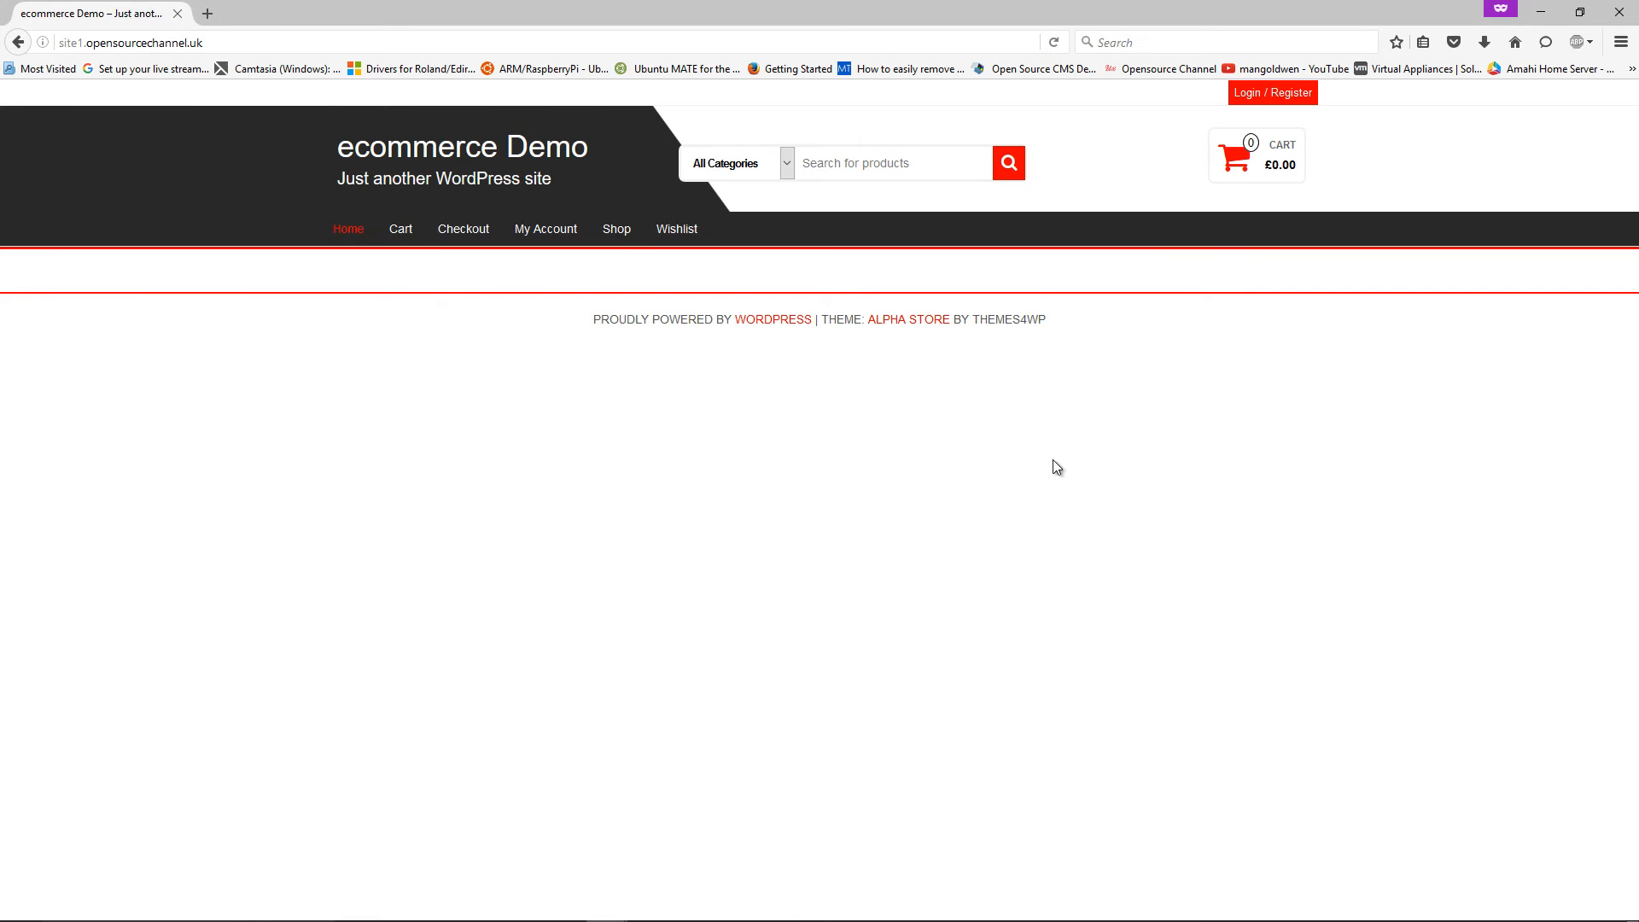
pyautogui.click(630, 236)
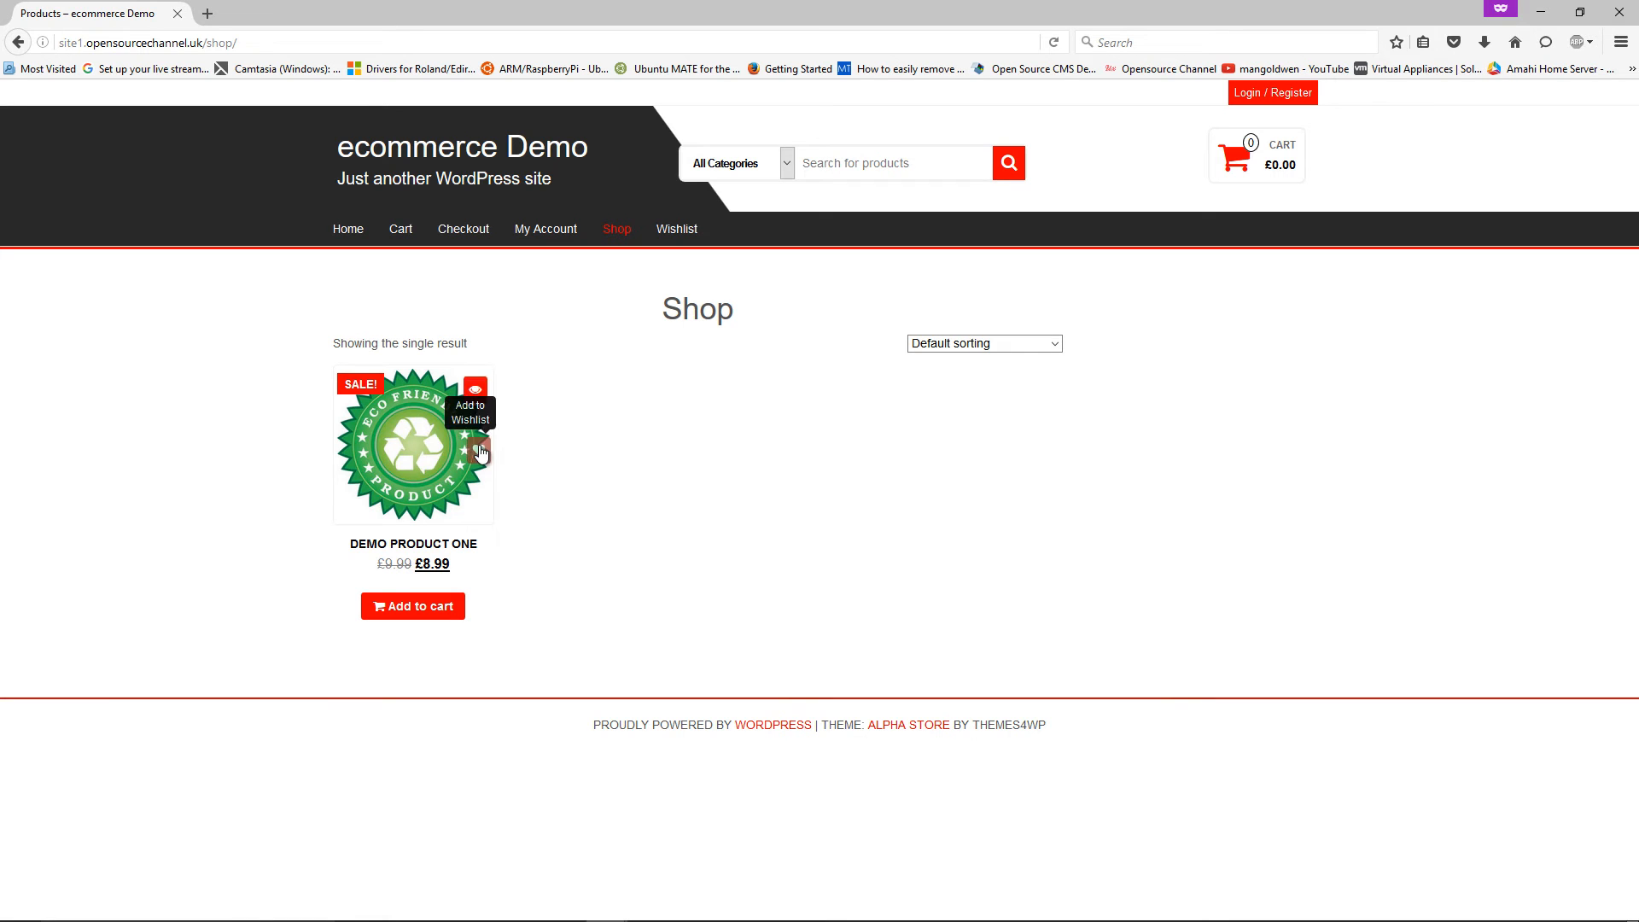
pyautogui.moveTo(1244, 171)
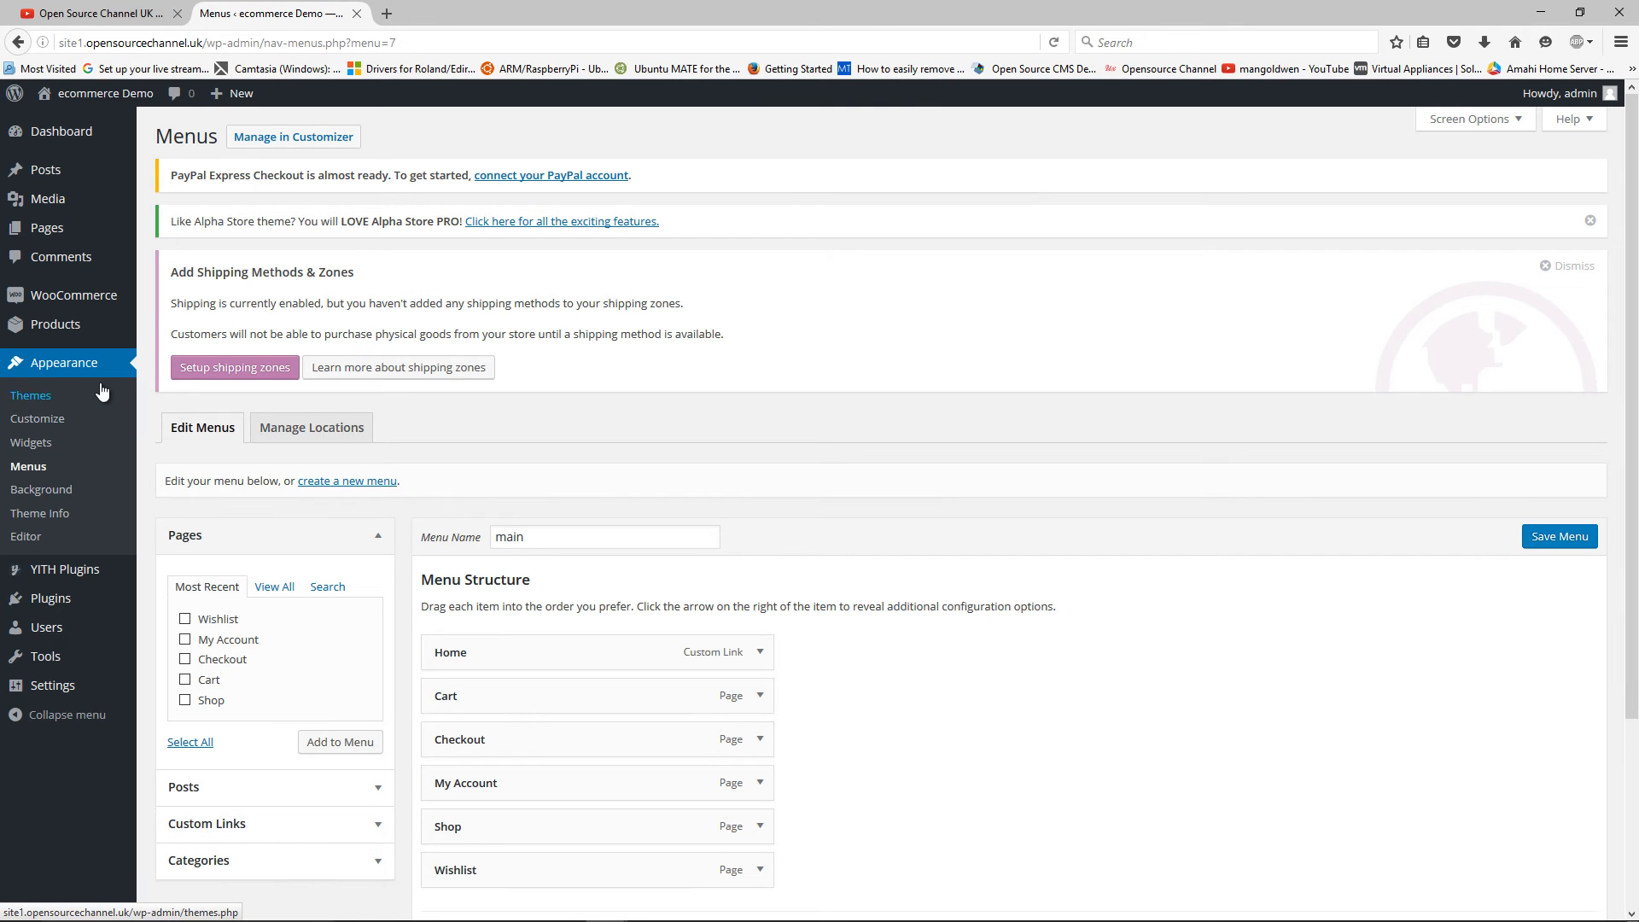
# In the Customizer, make Shop the static front page and Save & Publish.
pyautogui.click(55, 428)
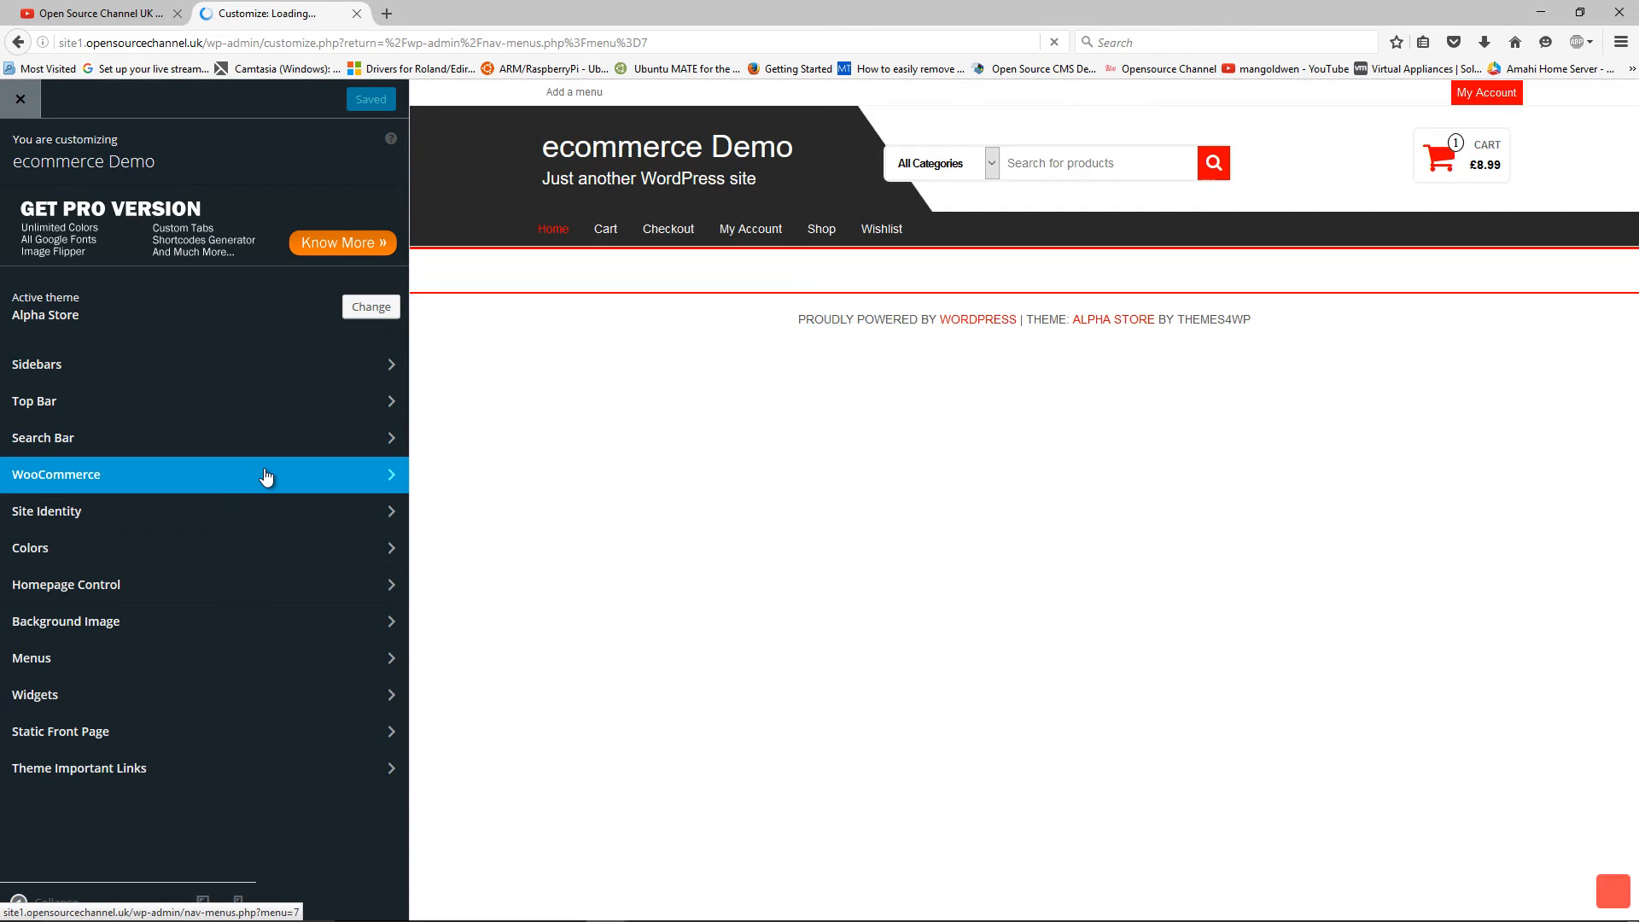
pyautogui.click(269, 592)
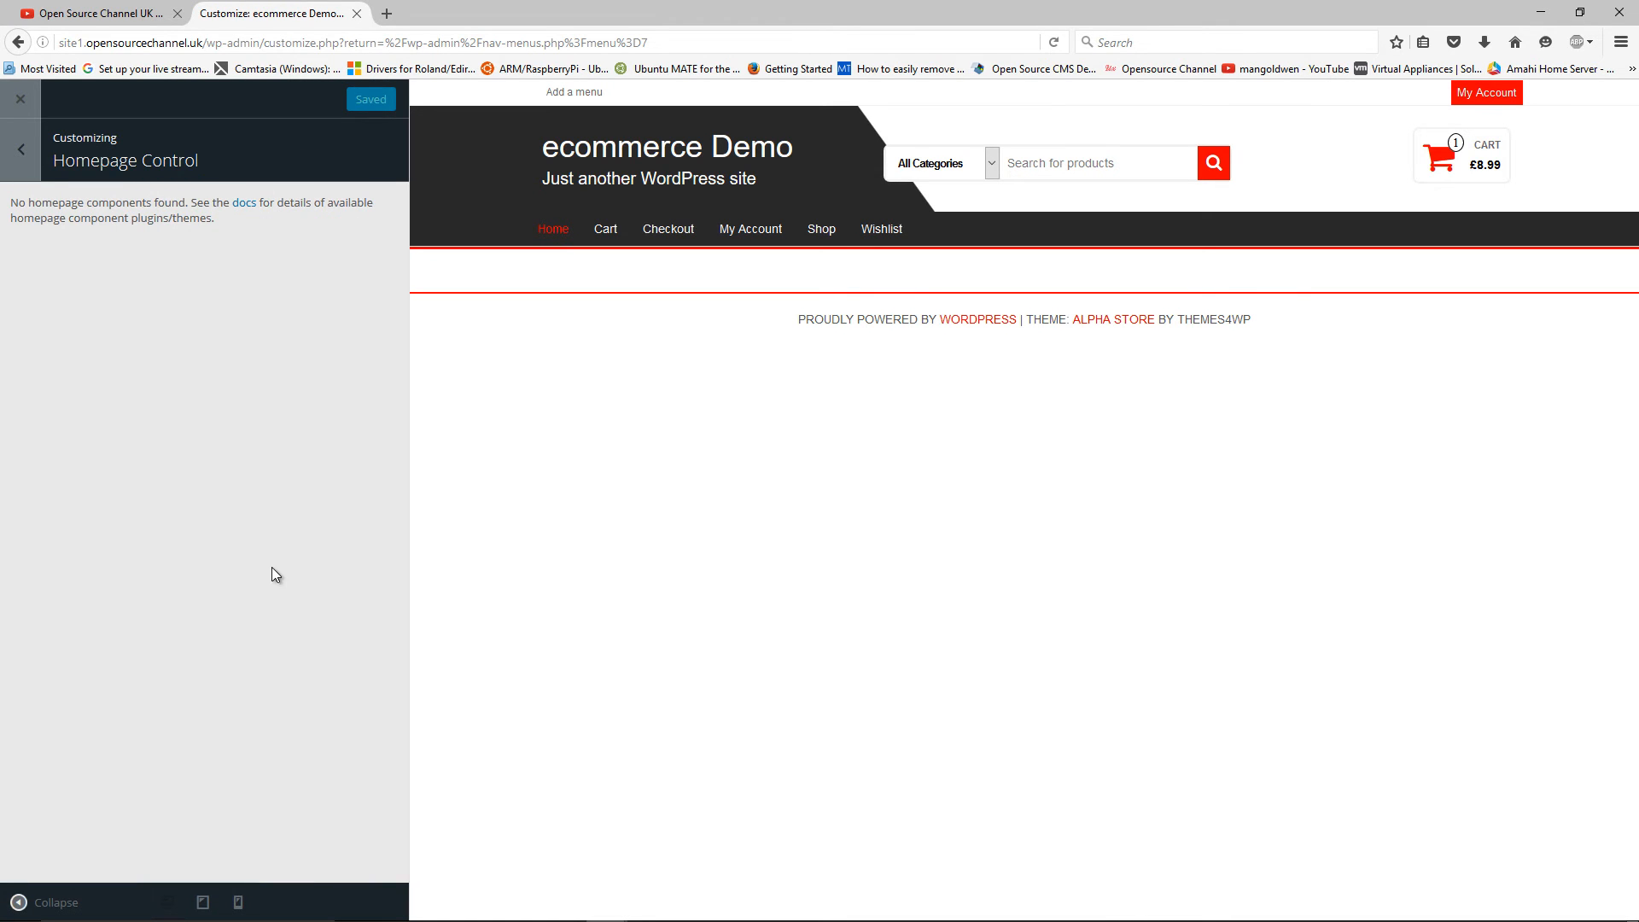
pyautogui.click(17, 154)
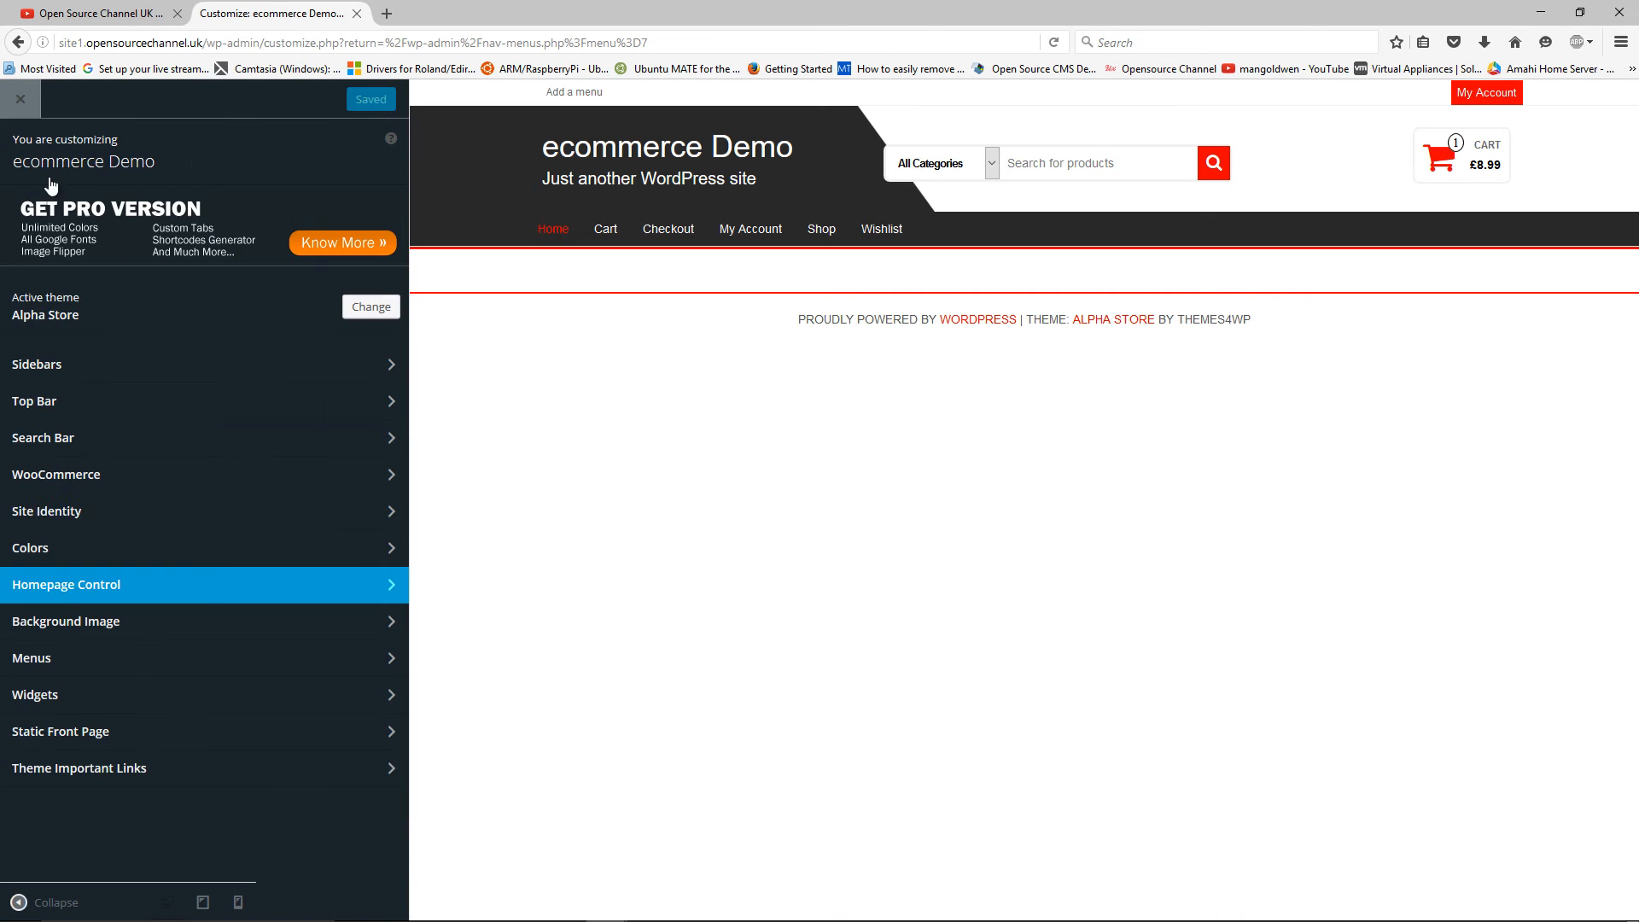
pyautogui.click(173, 751)
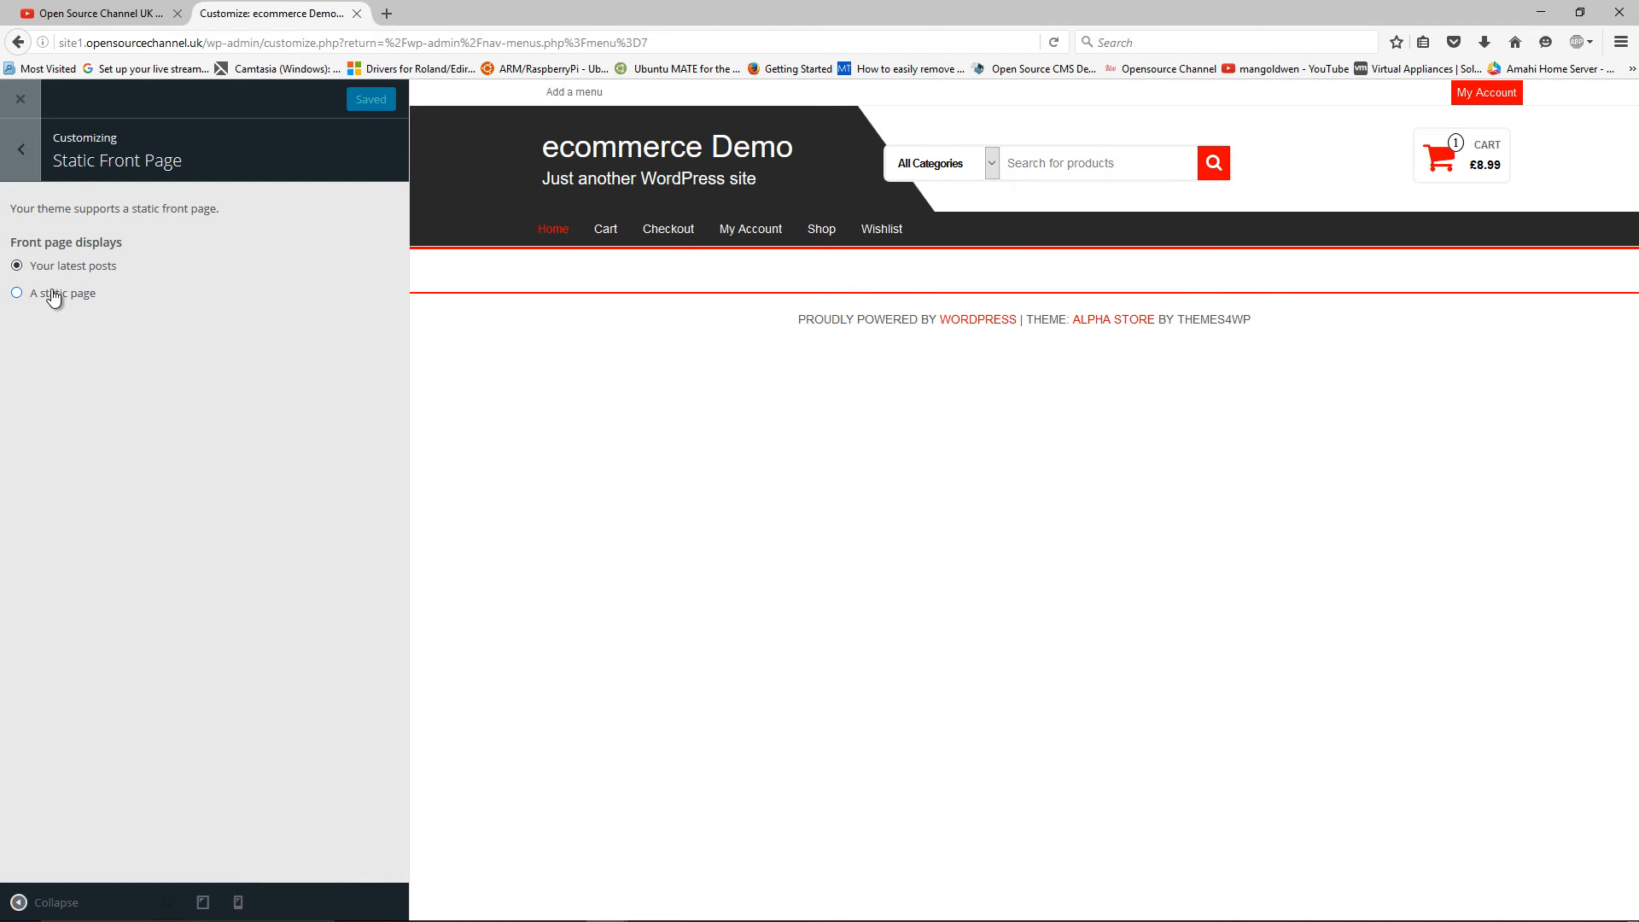
pyautogui.click(53, 296)
pyautogui.click(111, 360)
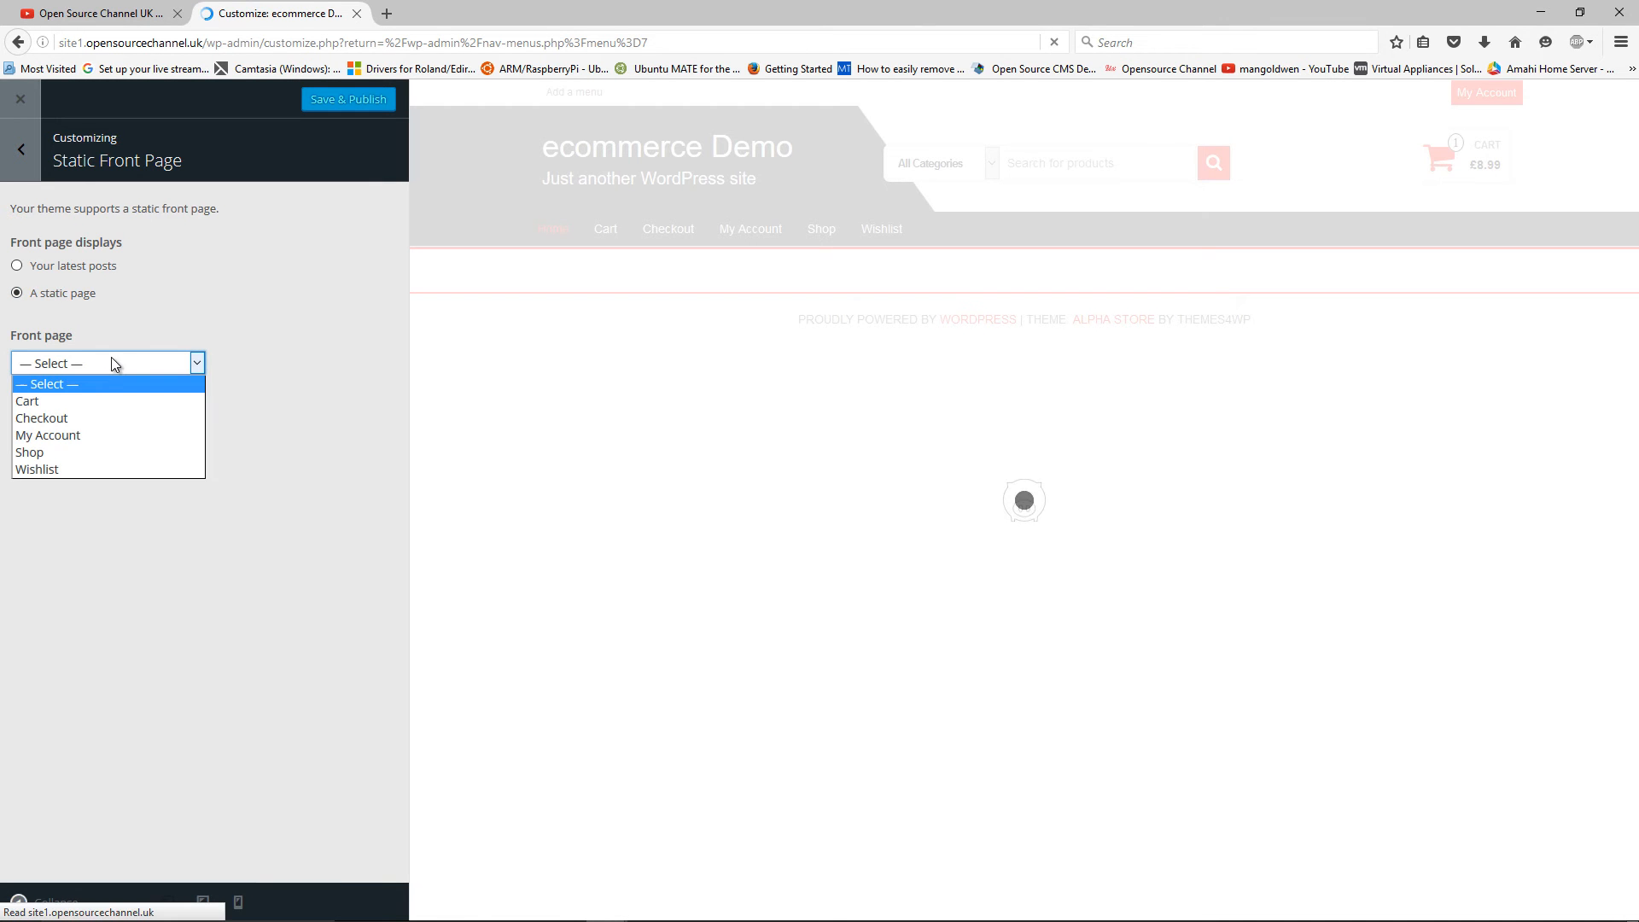
pyautogui.click(89, 453)
pyautogui.click(338, 101)
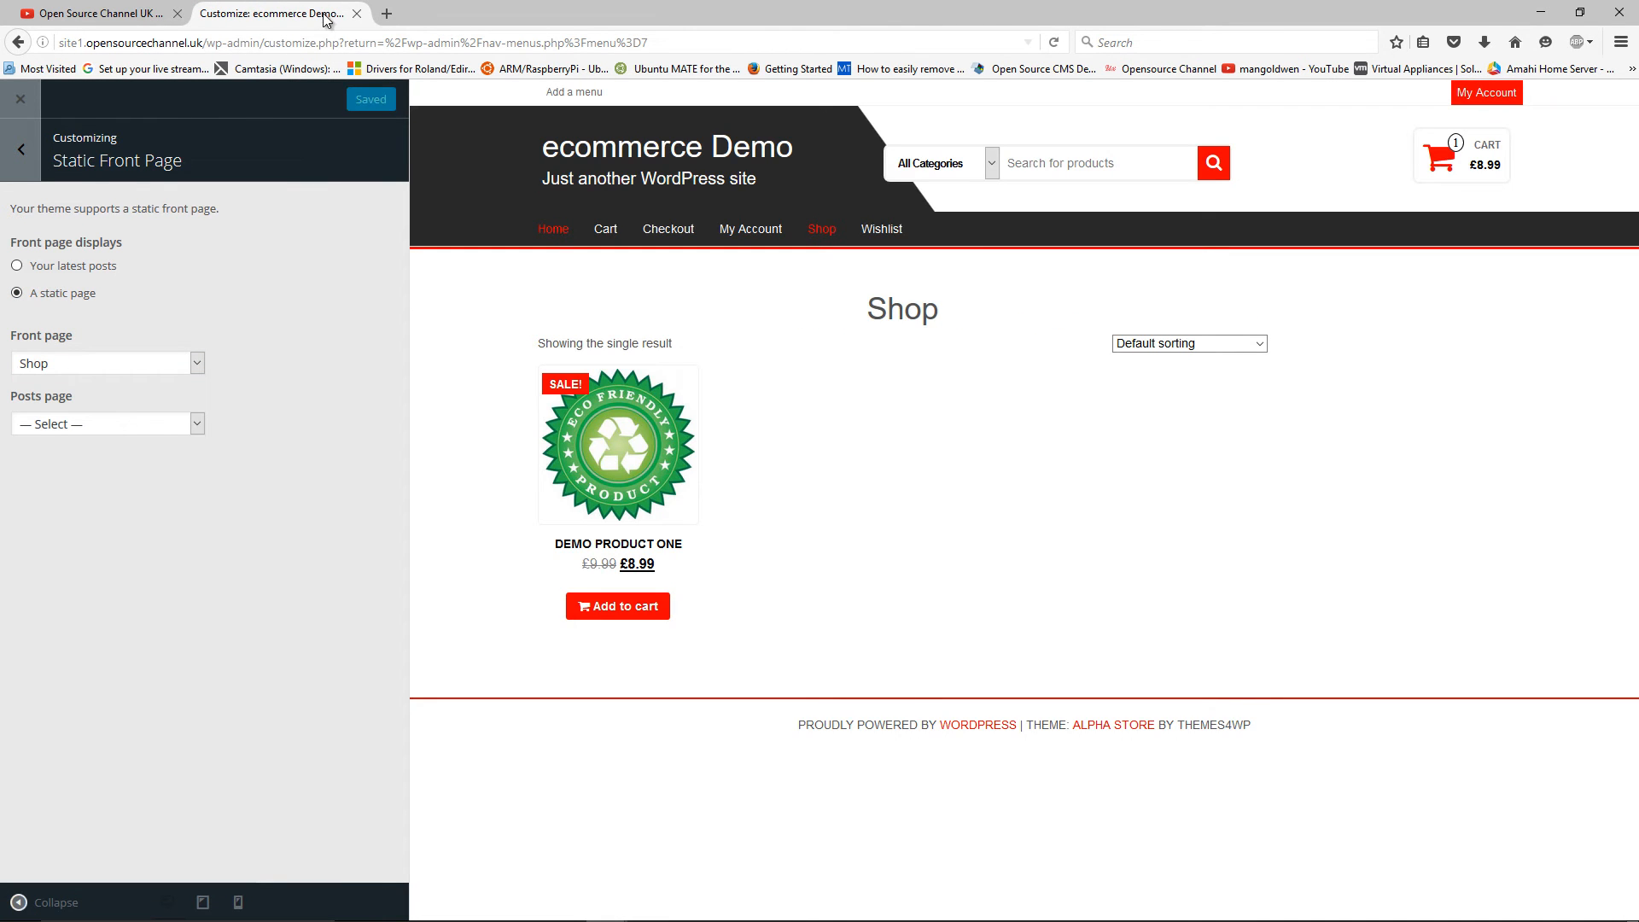
# Check in the customer's window that the store home page now opens Shop.
pyautogui.click(20, 154)
pyautogui.hotkey('alt', 'Tab')
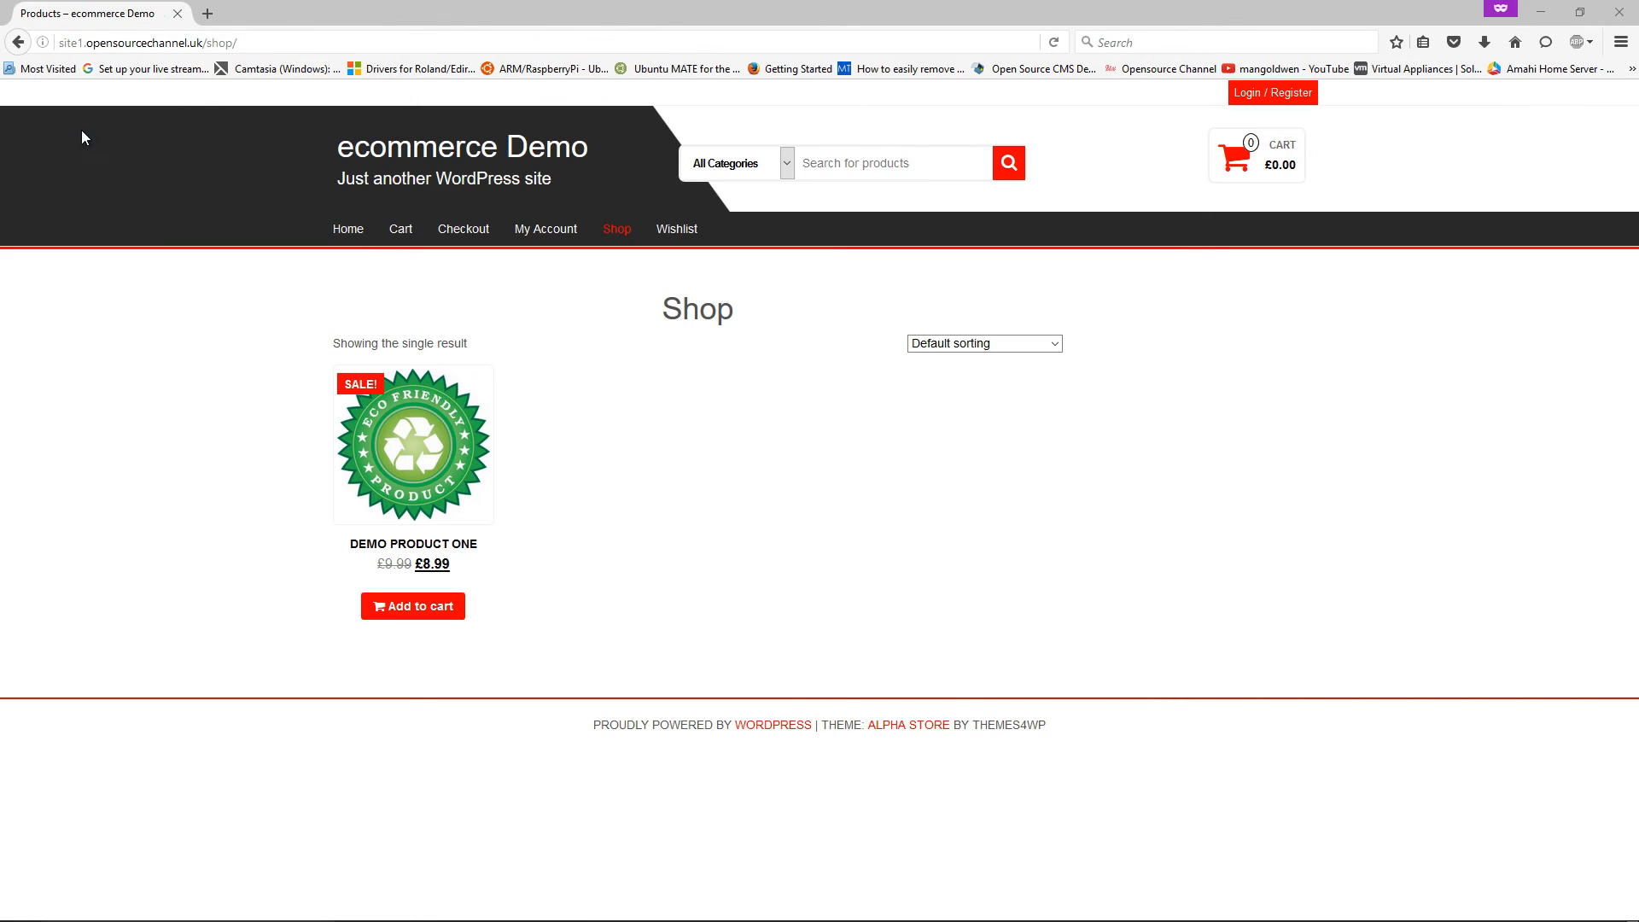
pyautogui.click(395, 154)
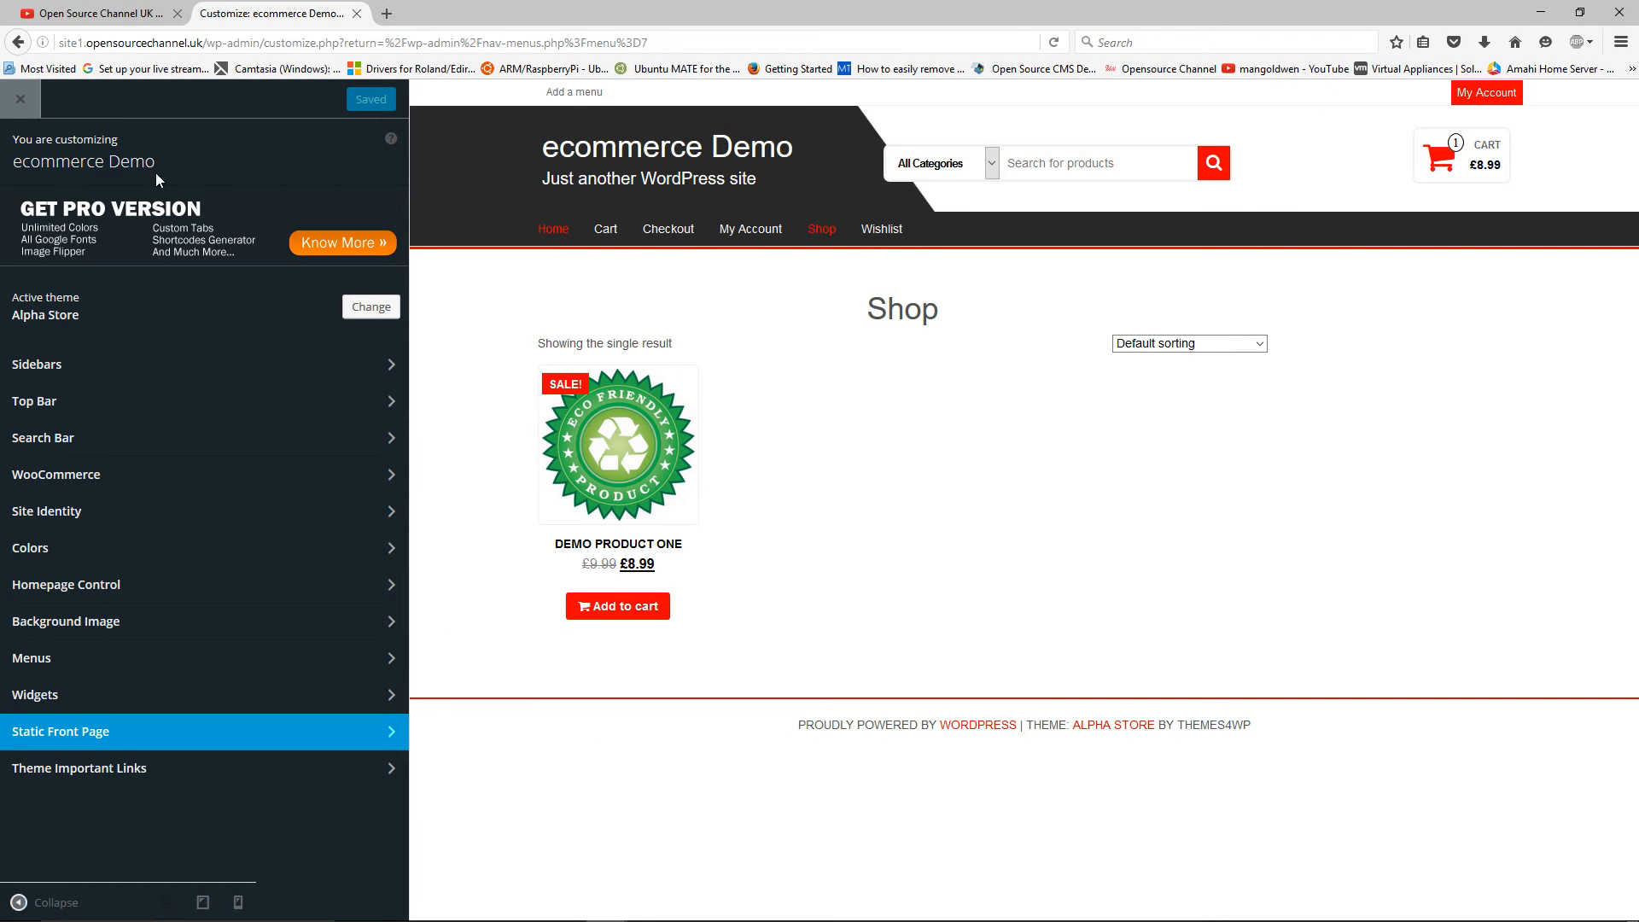
# Close the Customizer and scroll through the 'main' menu in the menu editor.
pyautogui.click(20, 99)
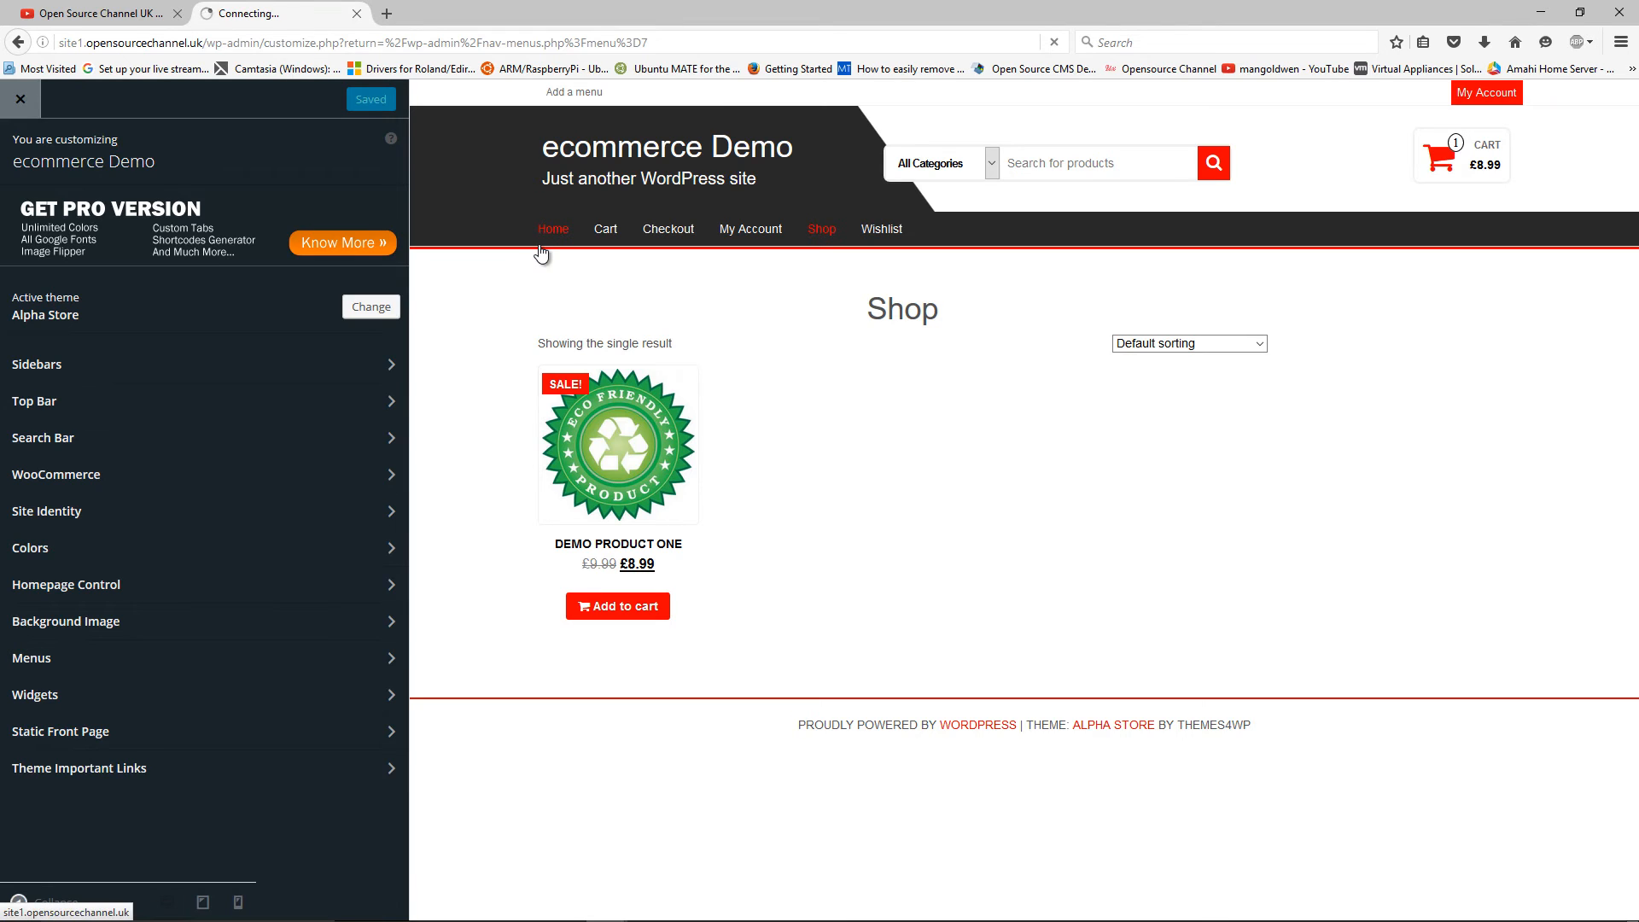
pyautogui.scroll(-3, 833, 358)
pyautogui.scroll(-2, 836, 366)
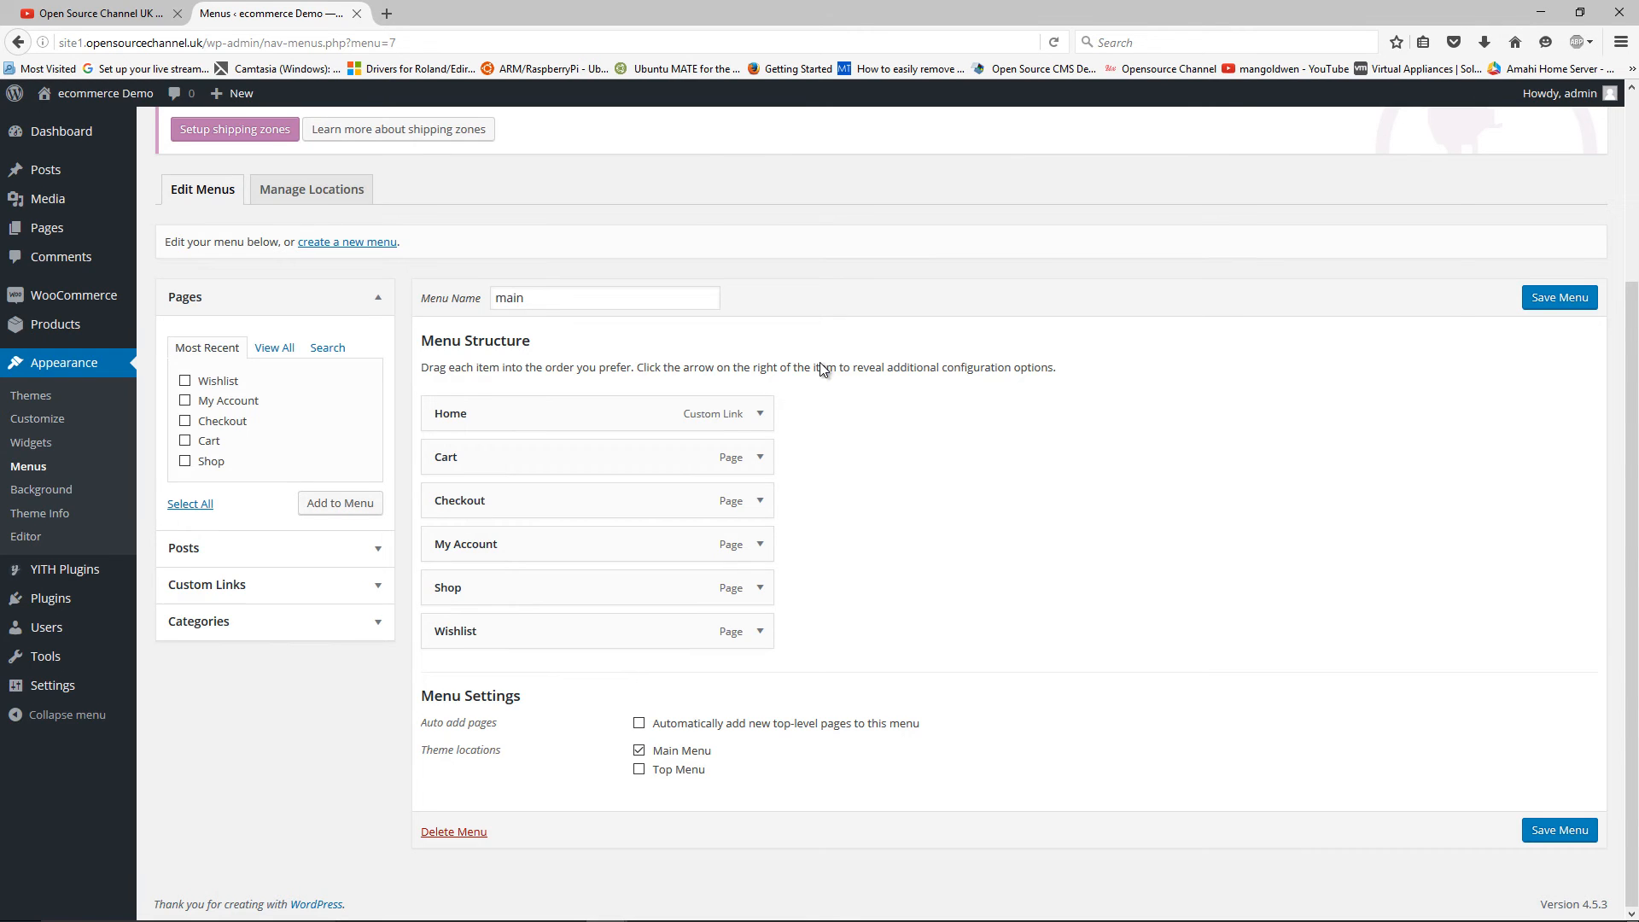
# View the store's Login / Register page in the customer's window.
pyautogui.hotkey('alt', 'Tab')
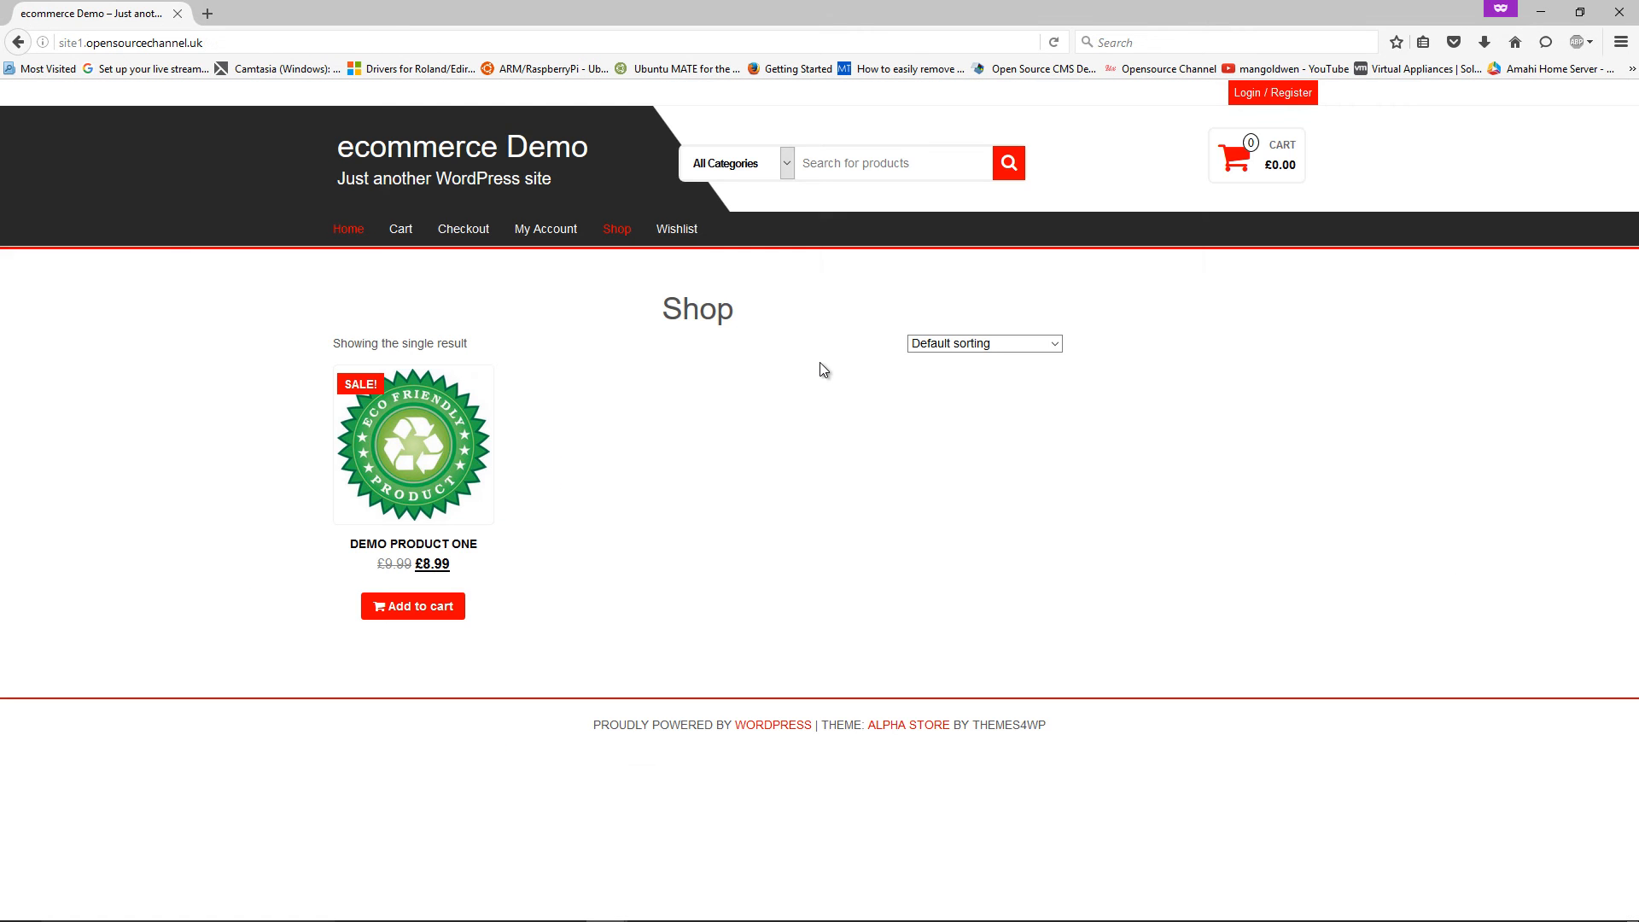
pyautogui.click(1296, 96)
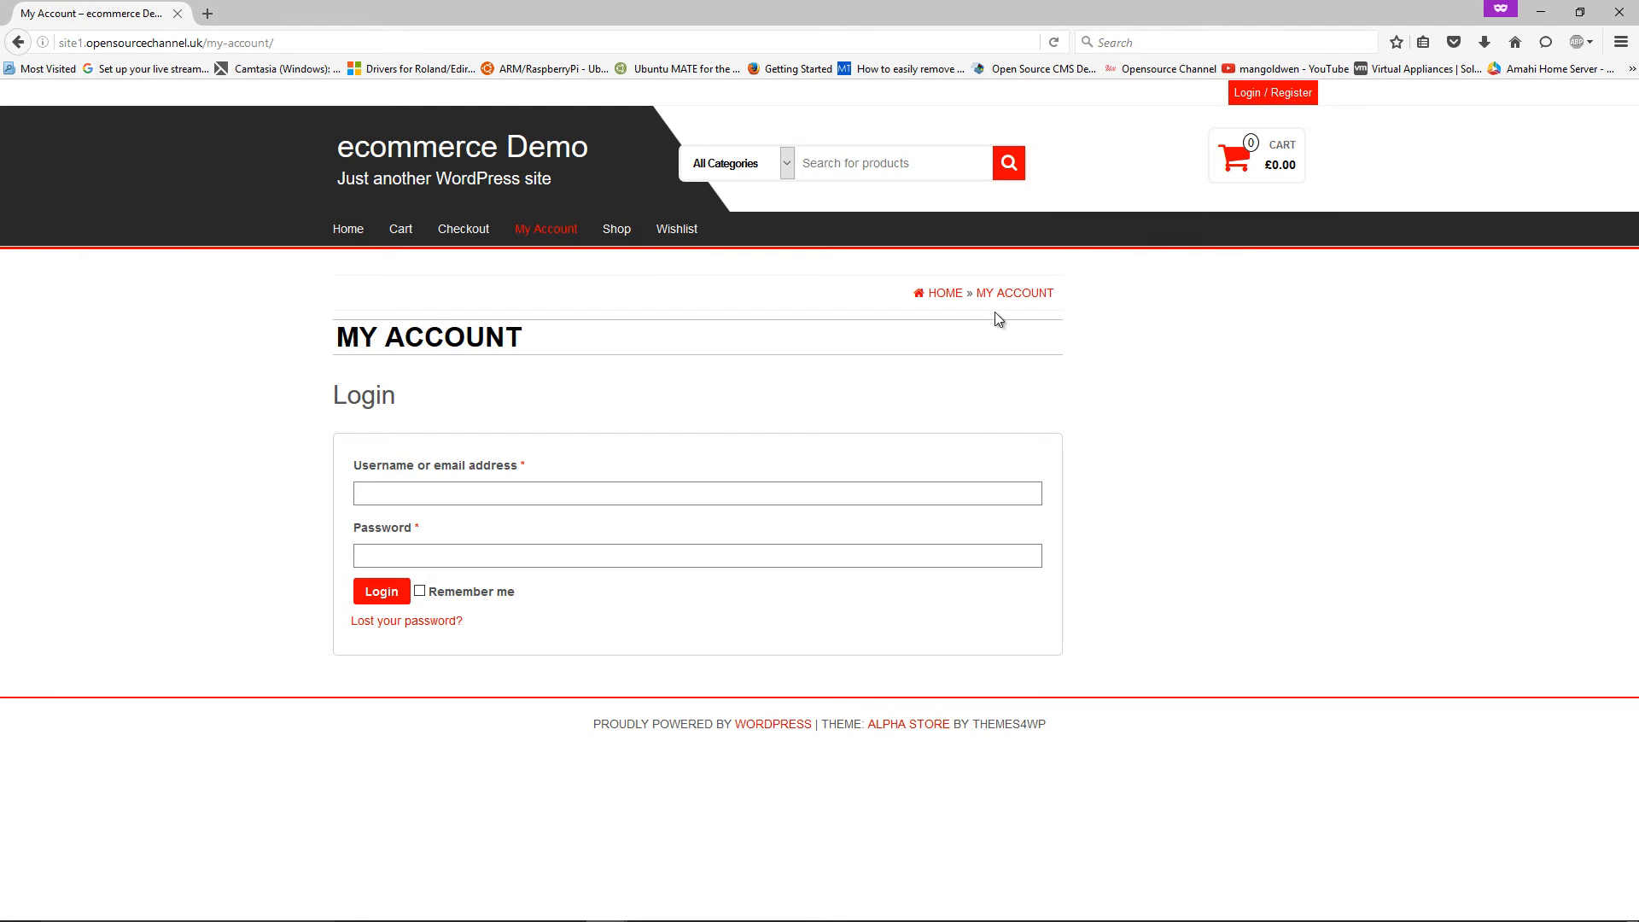
pyautogui.click(591, 496)
pyautogui.click(1298, 98)
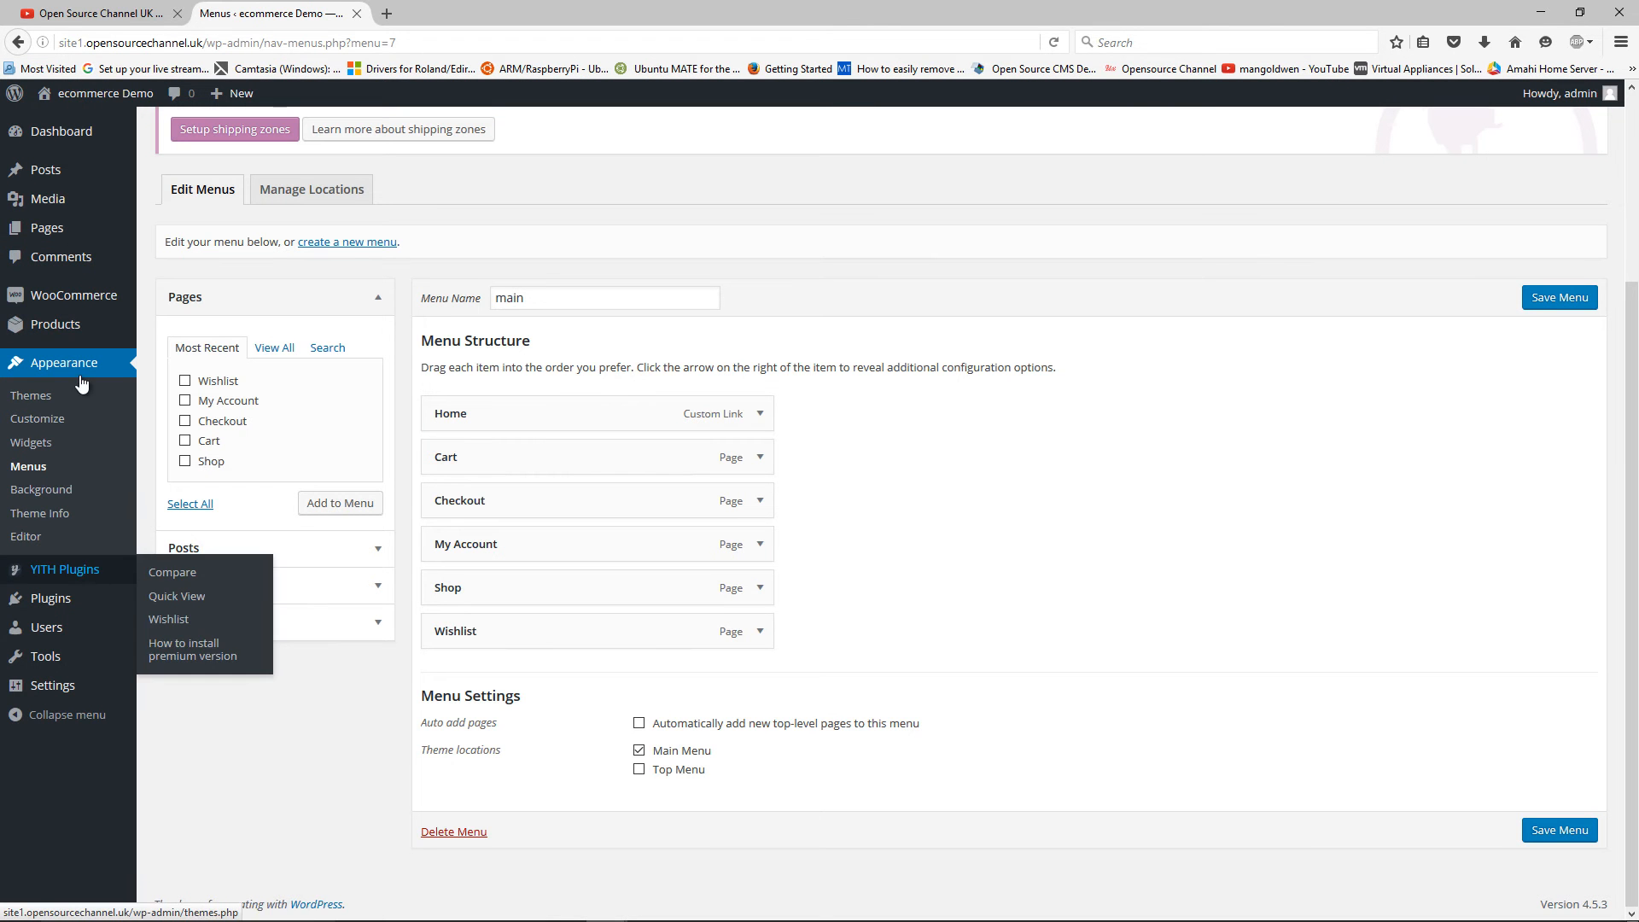
# Open WooCommerce Settings and look at the Products settings.
pyautogui.moveTo(103, 303)
pyautogui.click(182, 369)
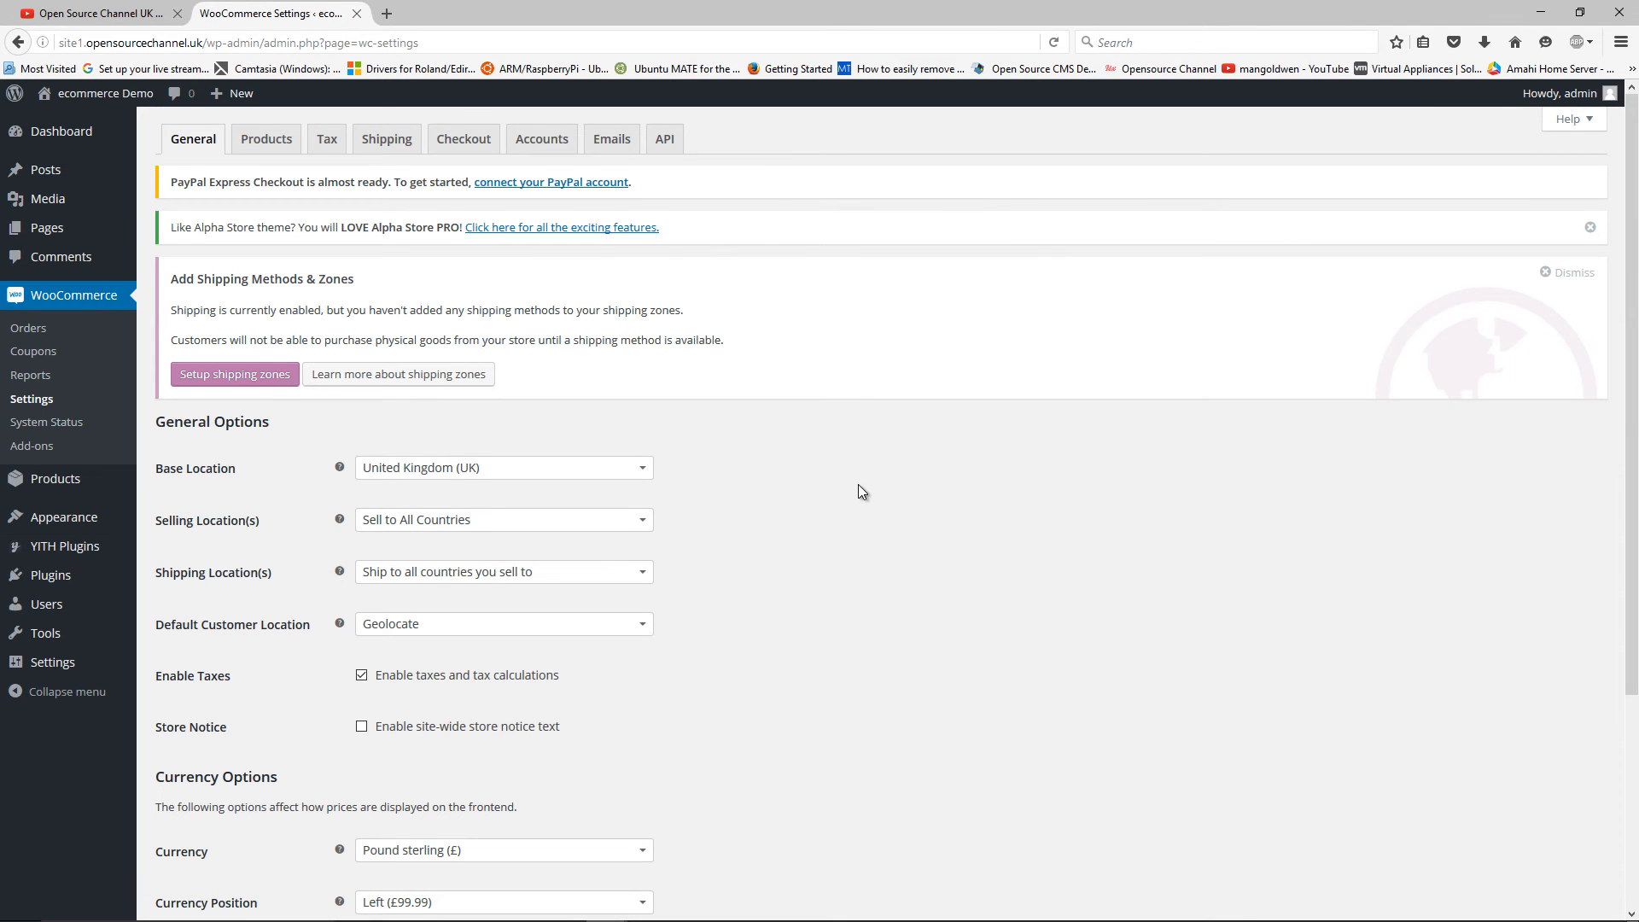
pyautogui.scroll(-4, 857, 485)
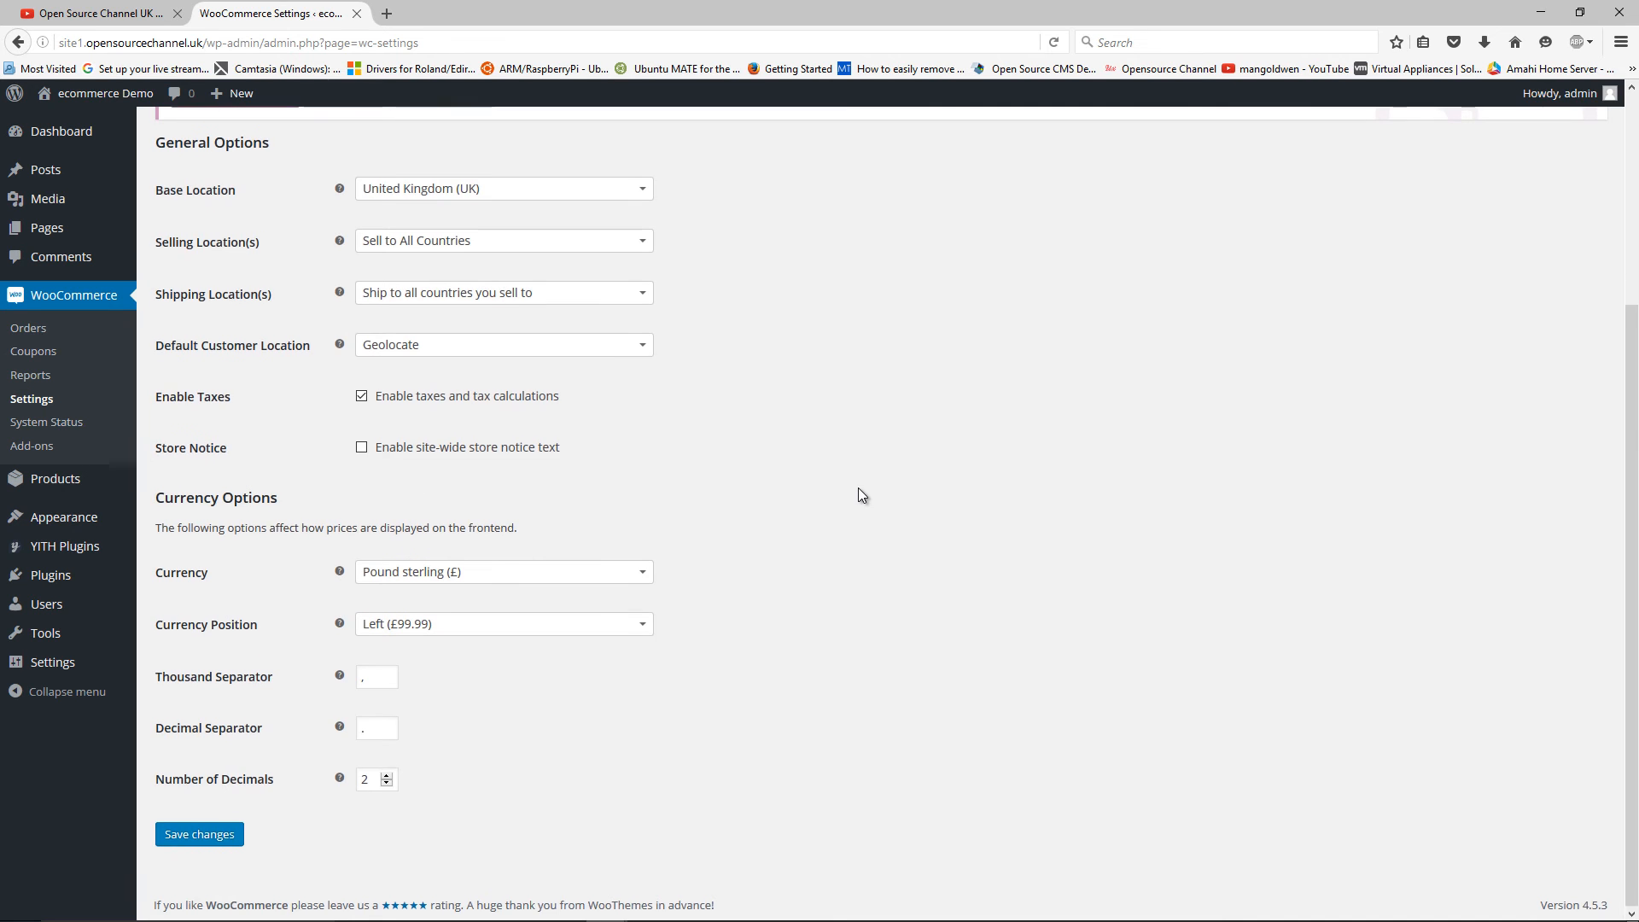
pyautogui.scroll(4, 857, 488)
pyautogui.click(268, 145)
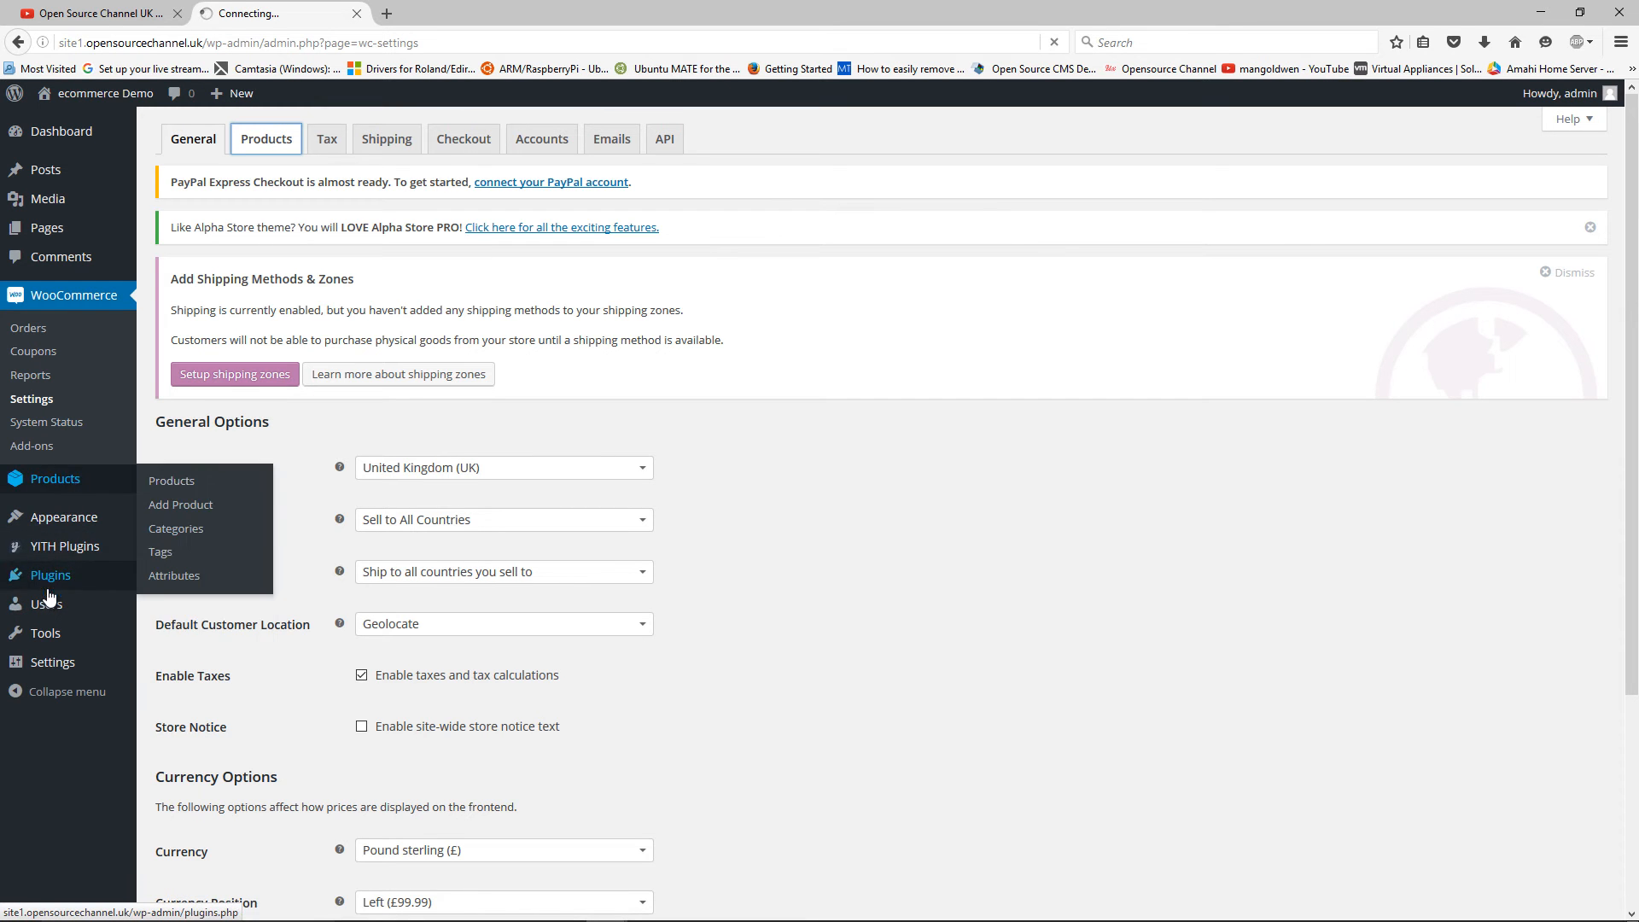
# In a new tab, tick 'Anyone can register' under General Settings, save, and close the tab.
pyautogui.moveTo(64, 668)
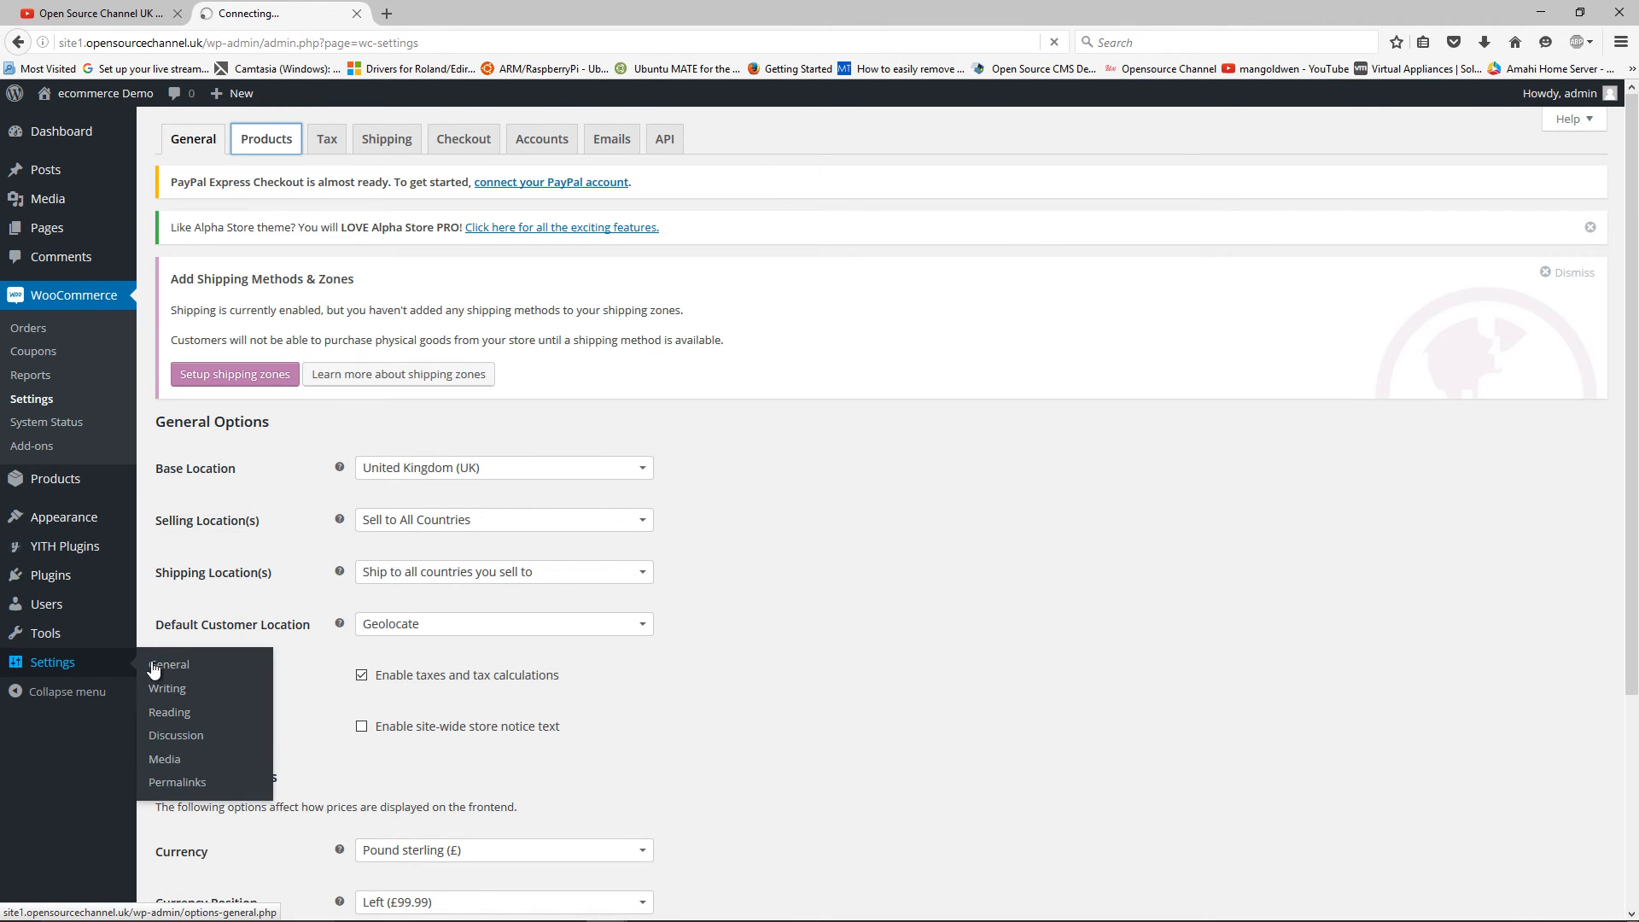
pyautogui.rightClick(188, 664)
pyautogui.click(259, 676)
pyautogui.click(504, 13)
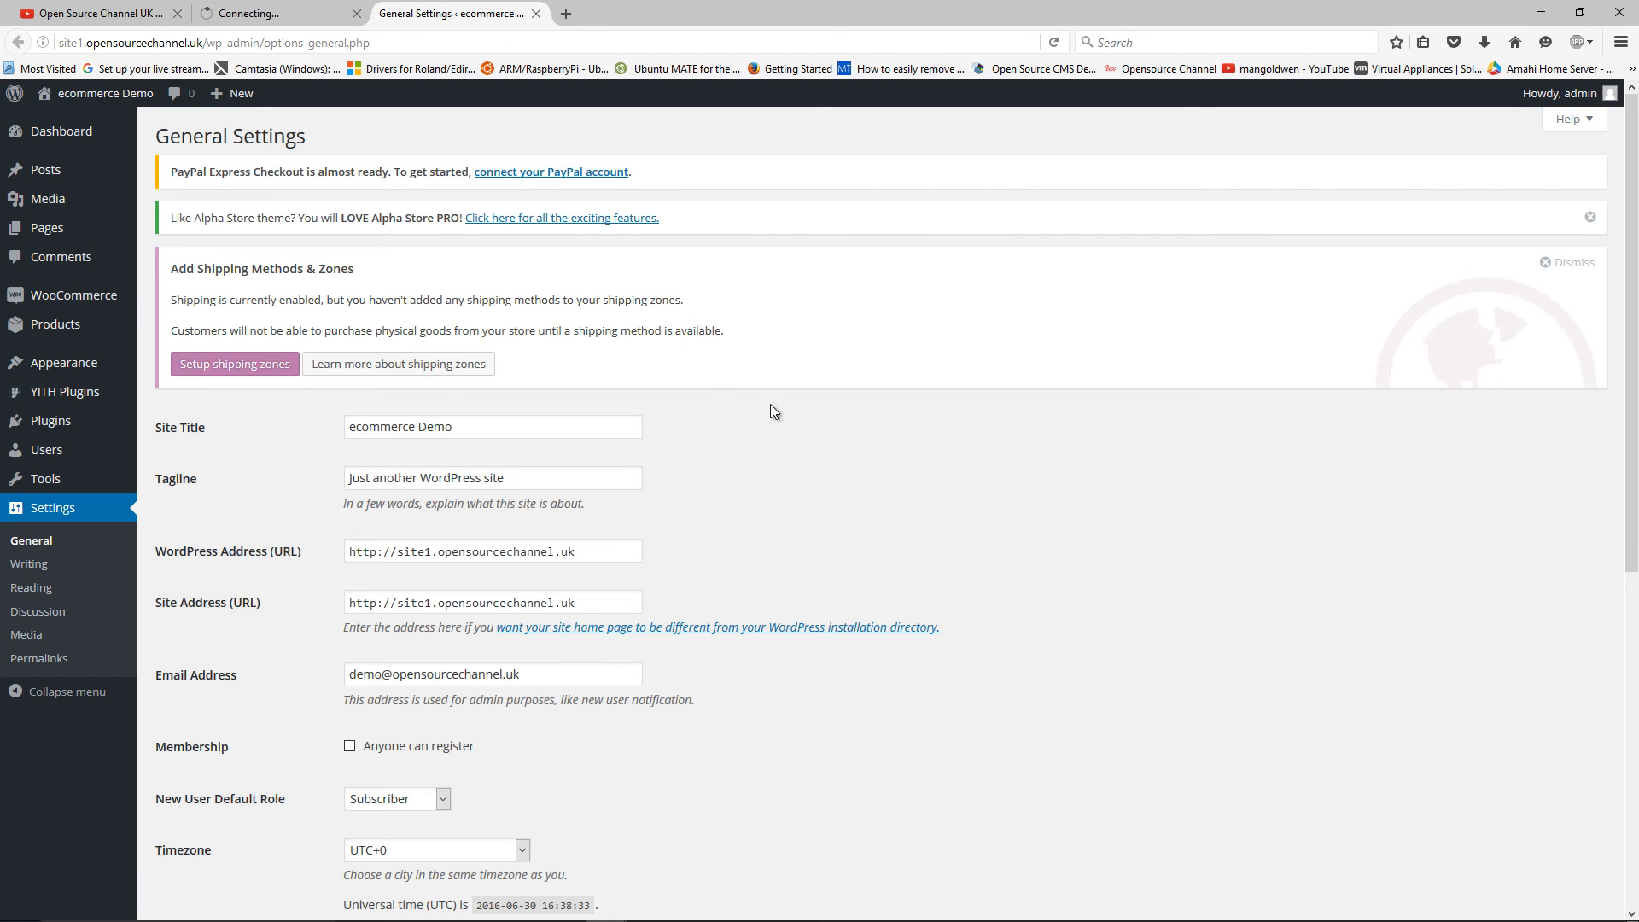
pyautogui.scroll(-3, 310, 511)
pyautogui.click(349, 553)
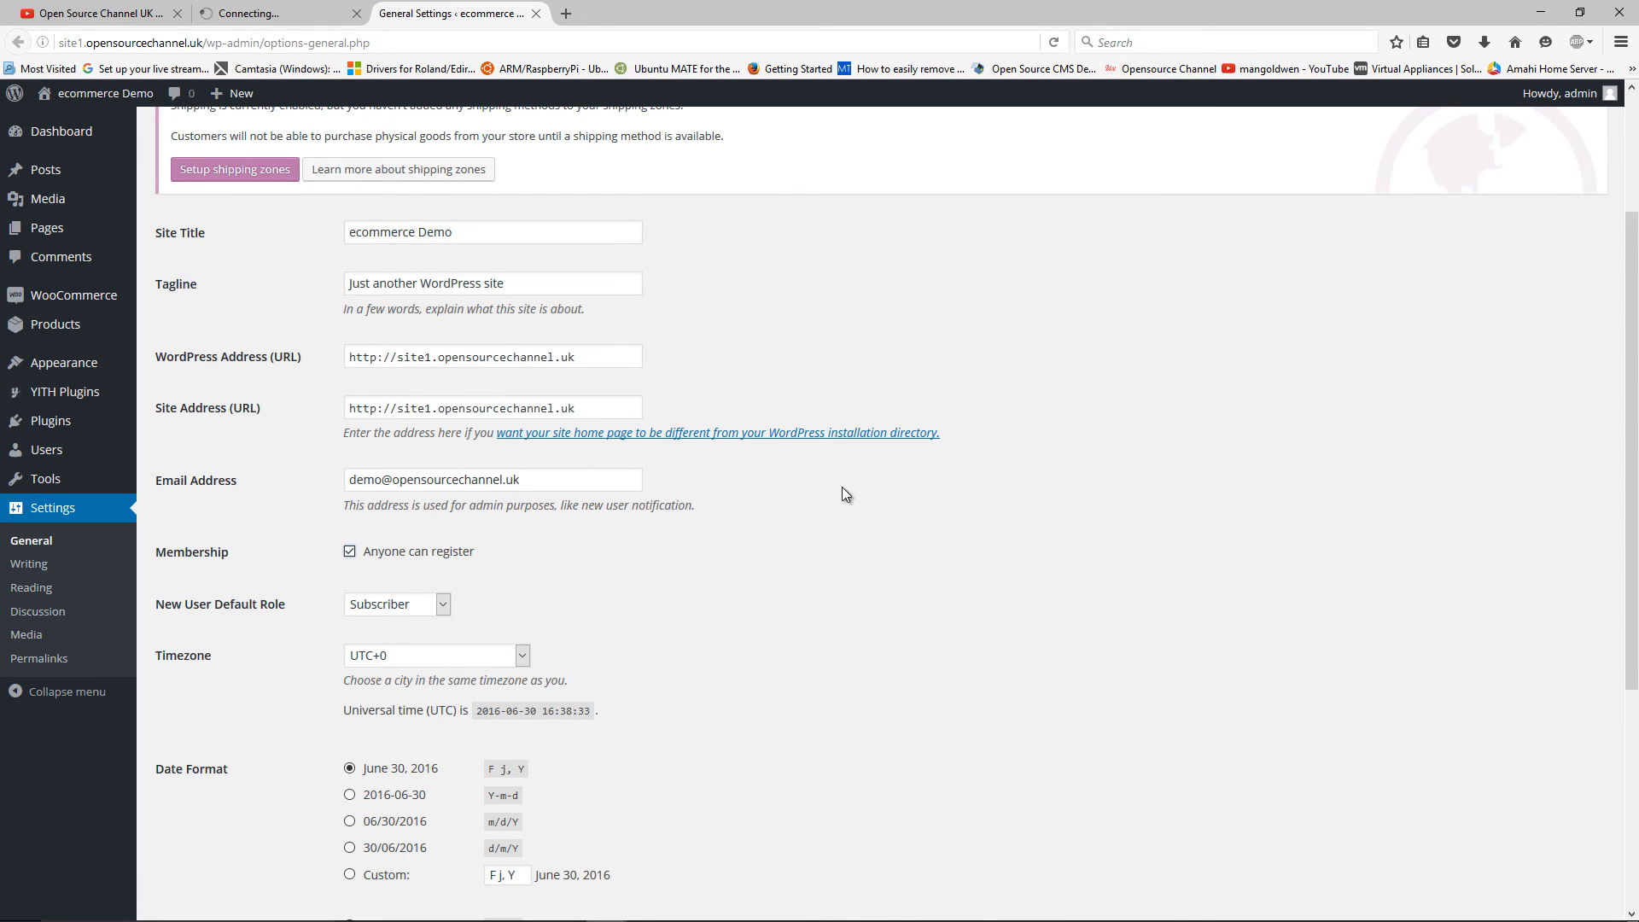
pyautogui.scroll(-5, 854, 520)
pyautogui.click(170, 839)
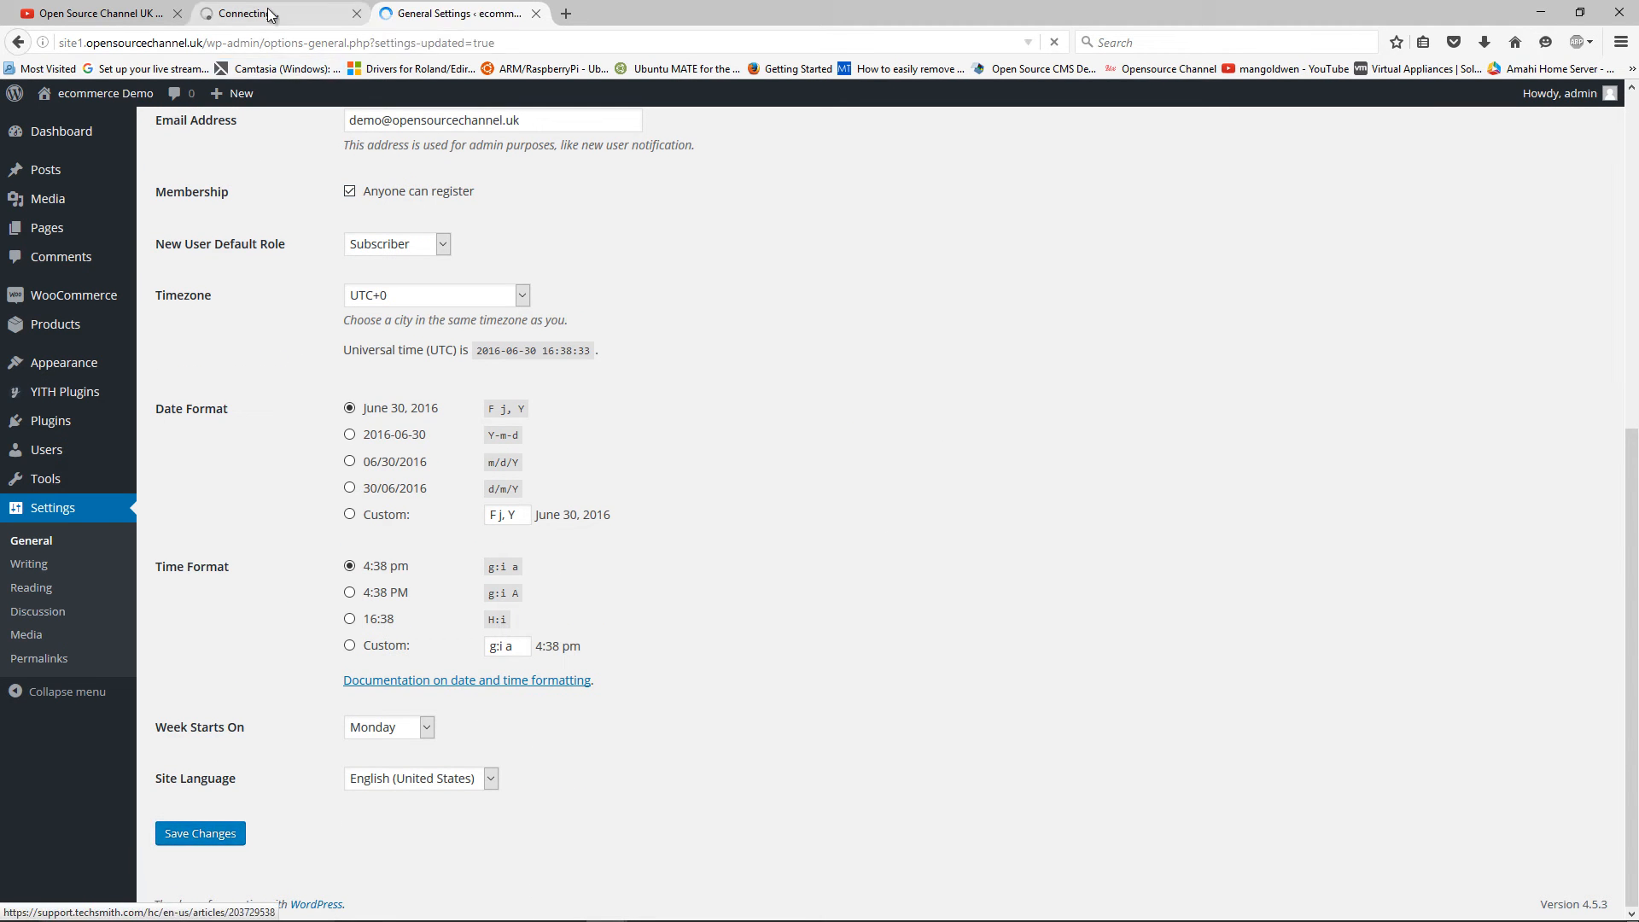
pyautogui.click(535, 13)
pyautogui.scroll(-3, 1113, 529)
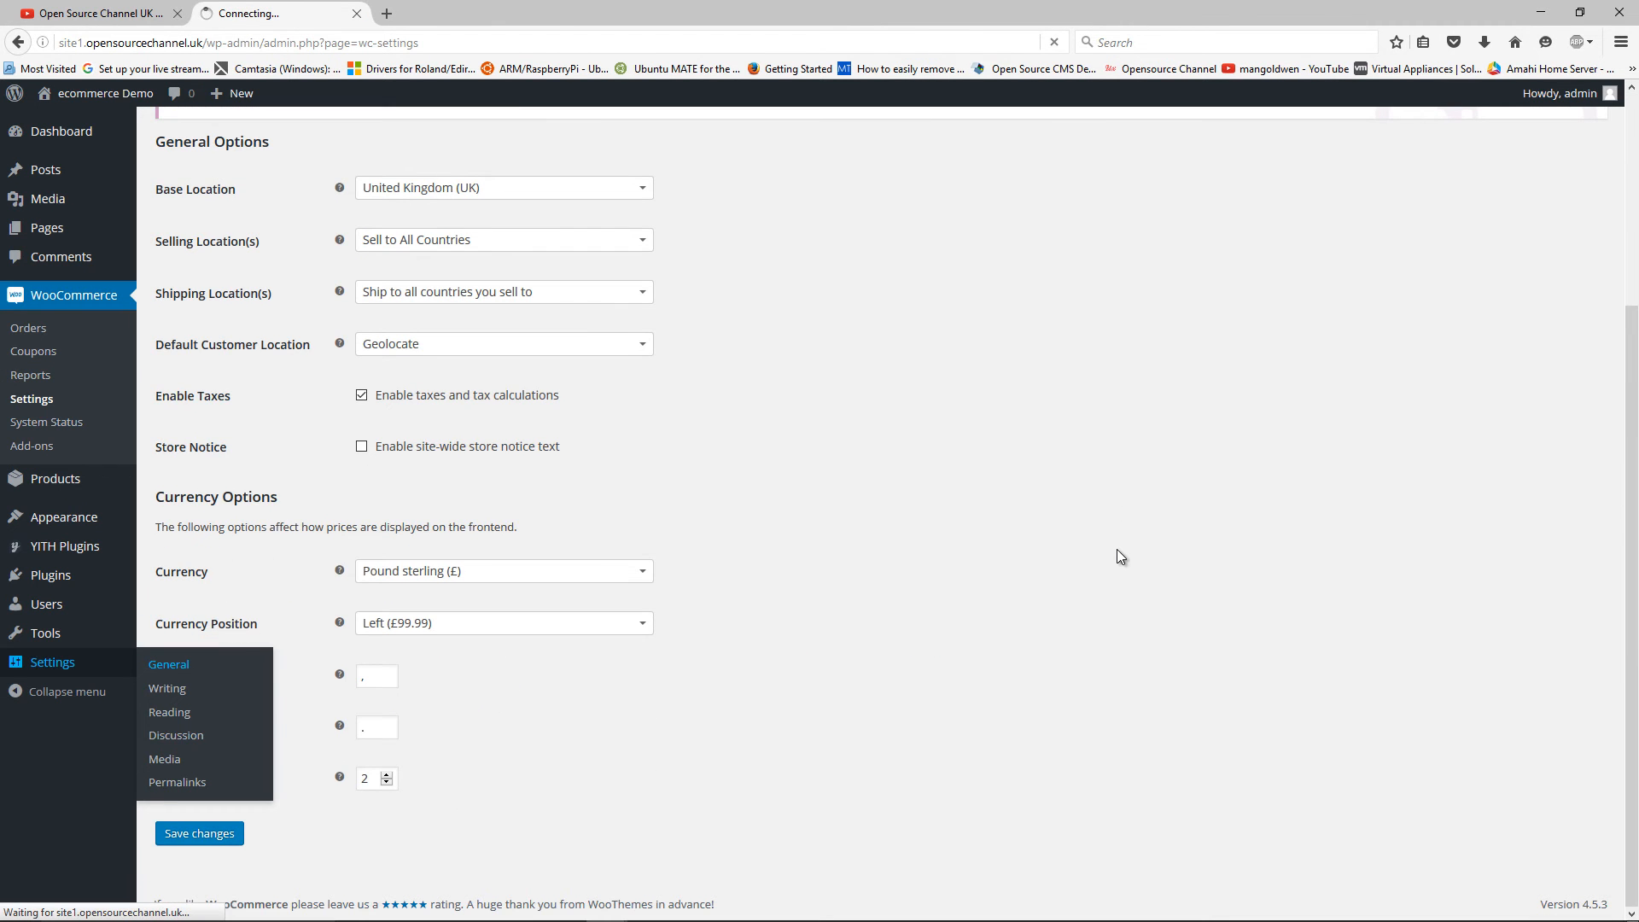
pyautogui.hotkey('alt', 'Tab')
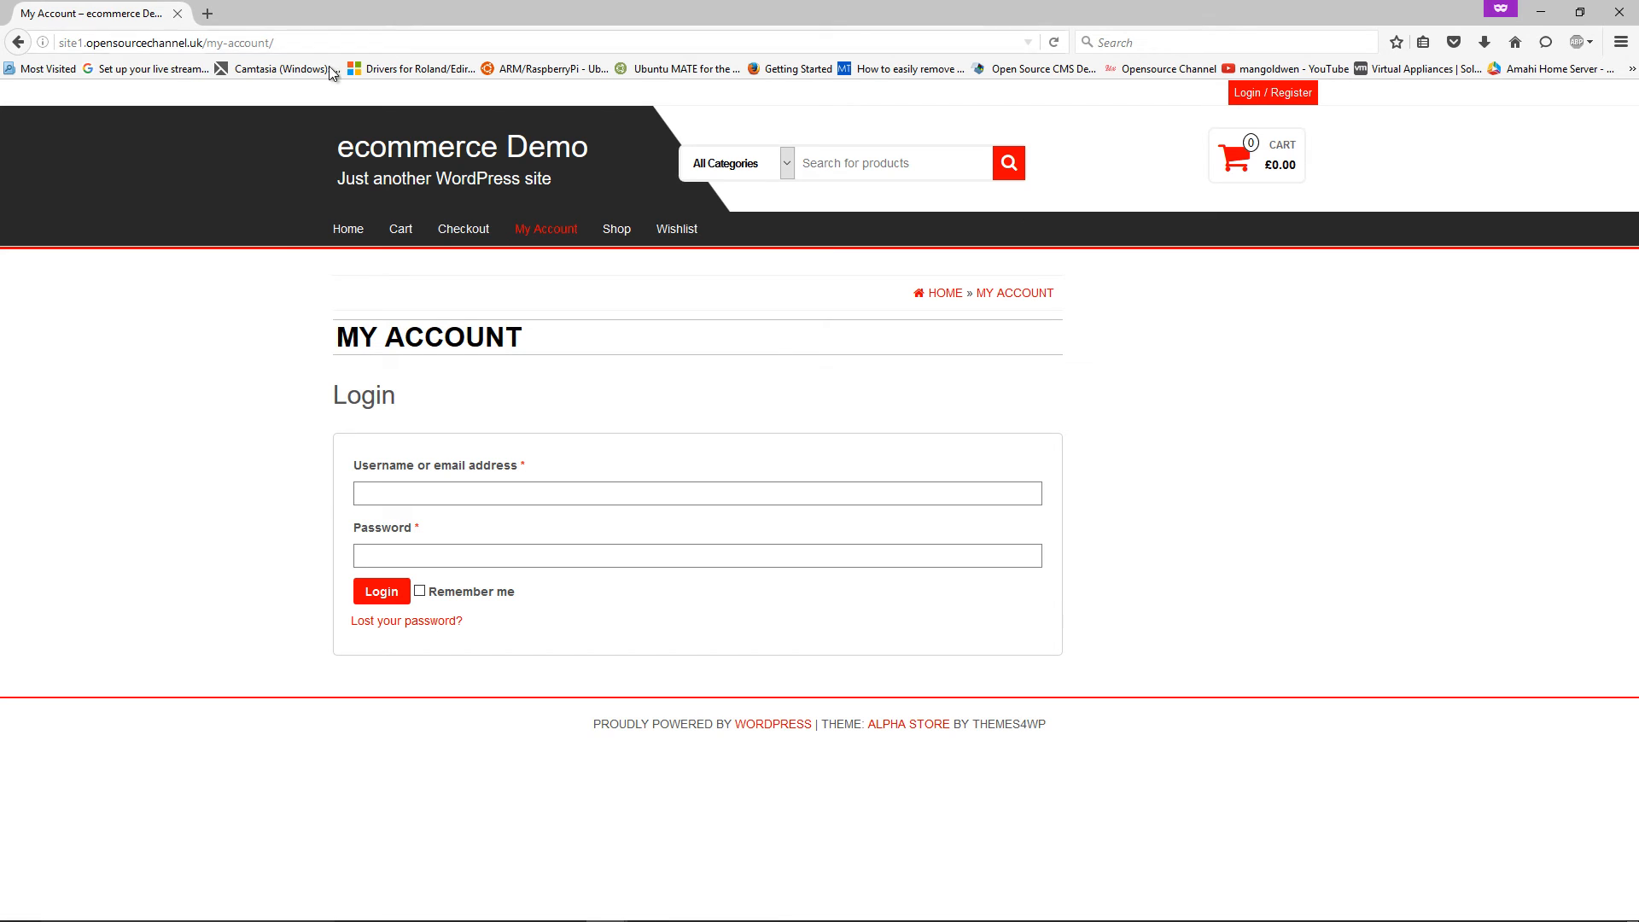
pyautogui.click(1057, 46)
pyautogui.click(1058, 43)
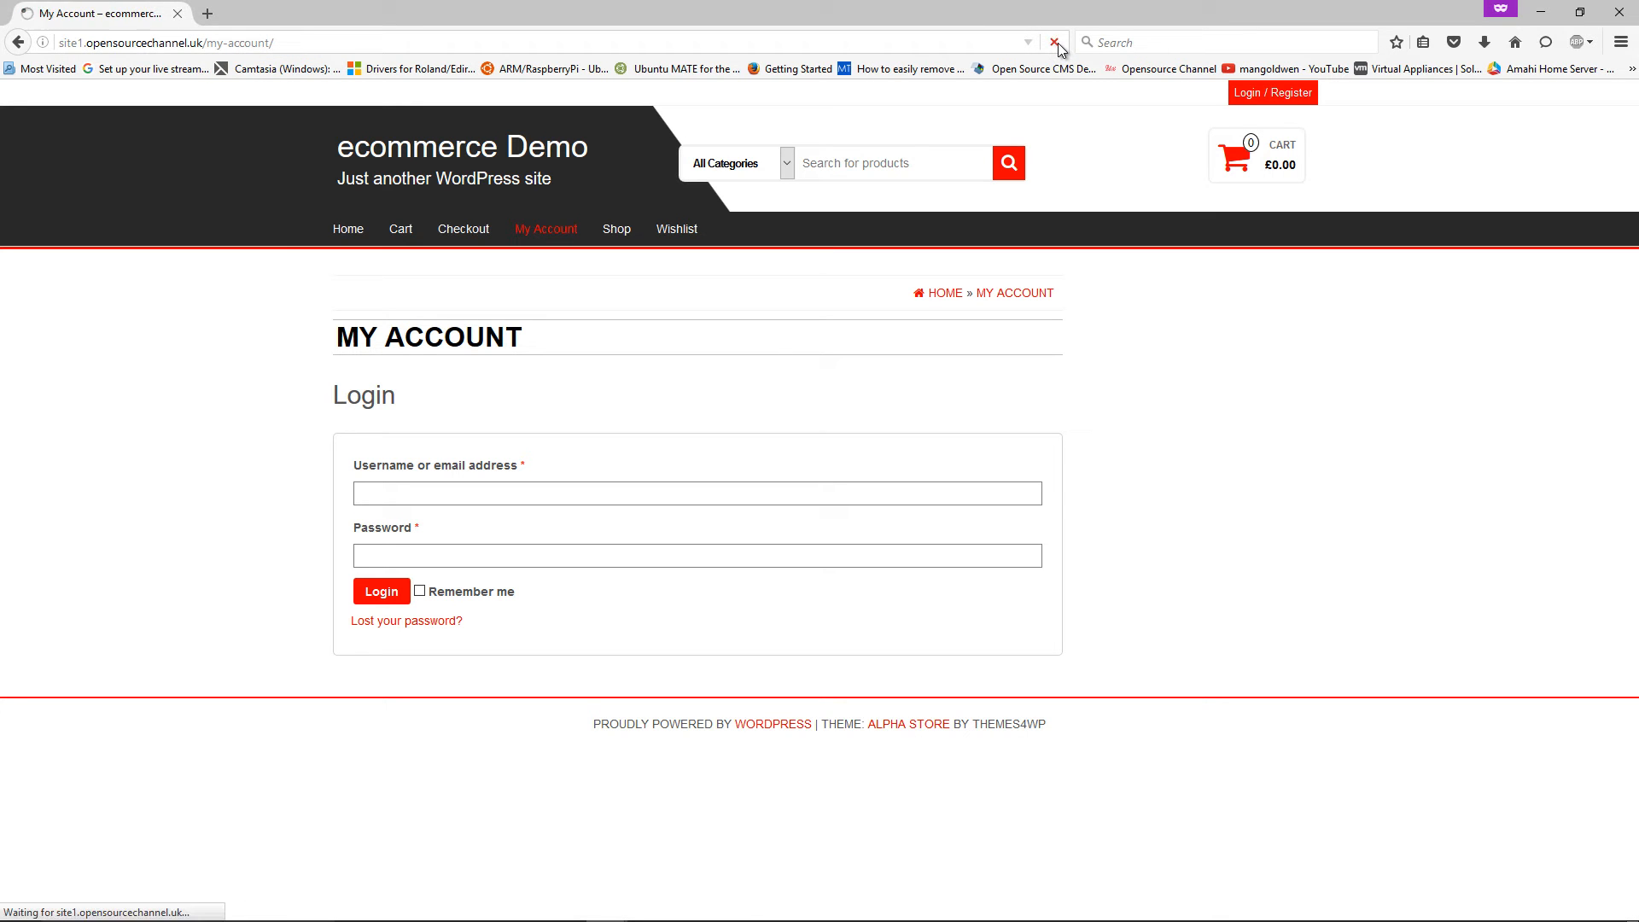
pyautogui.click(1273, 92)
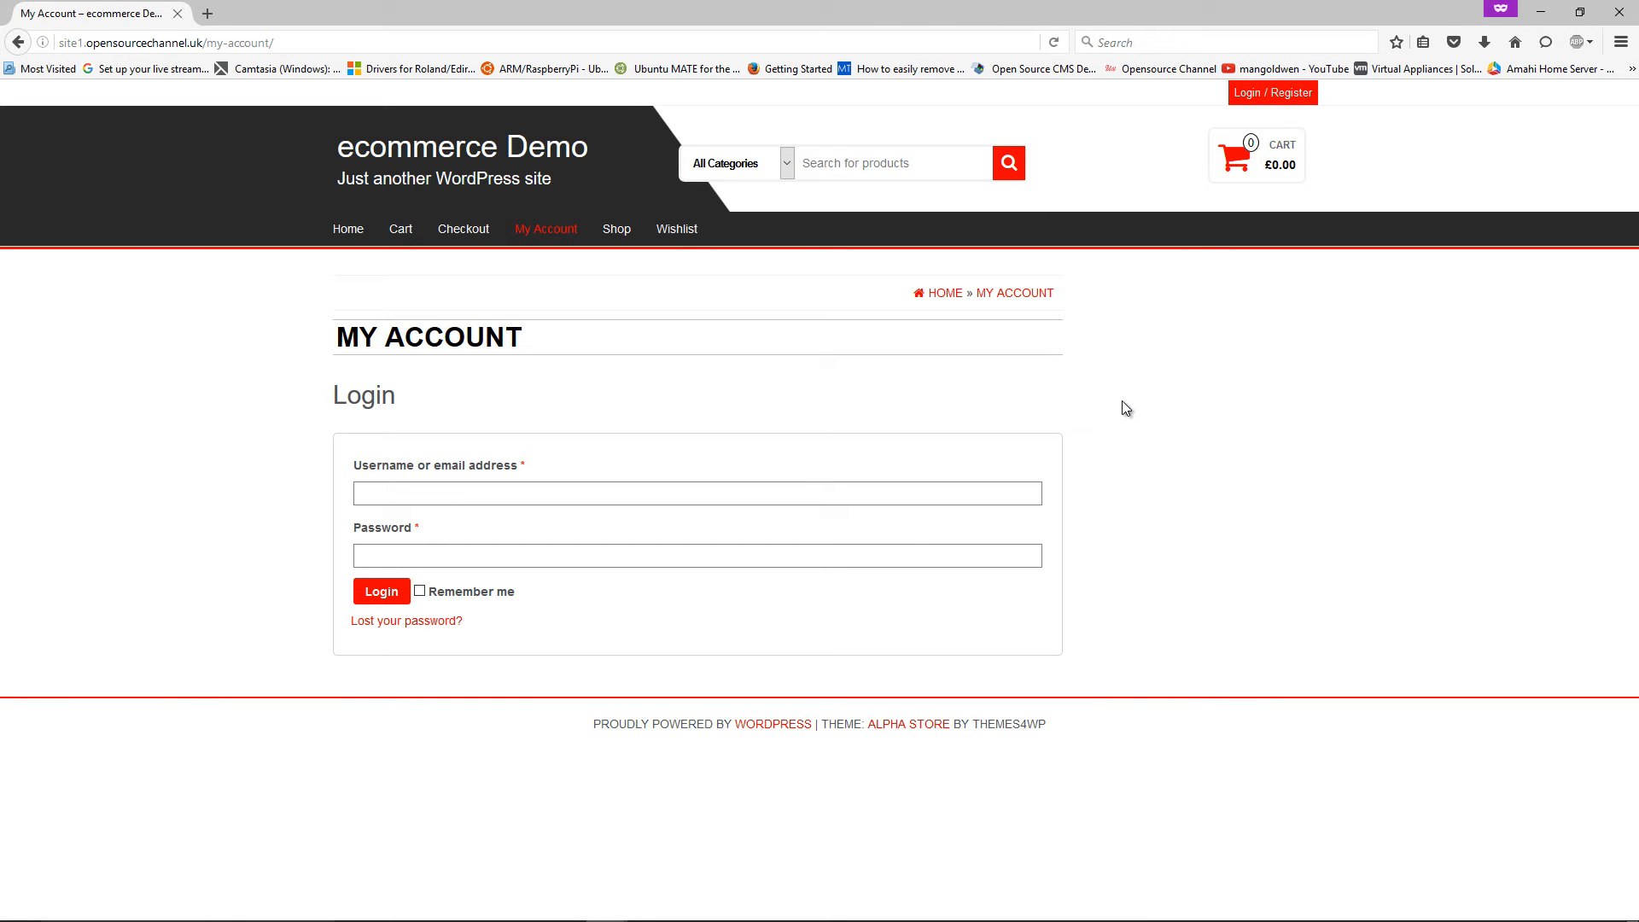
pyautogui.click(926, 296)
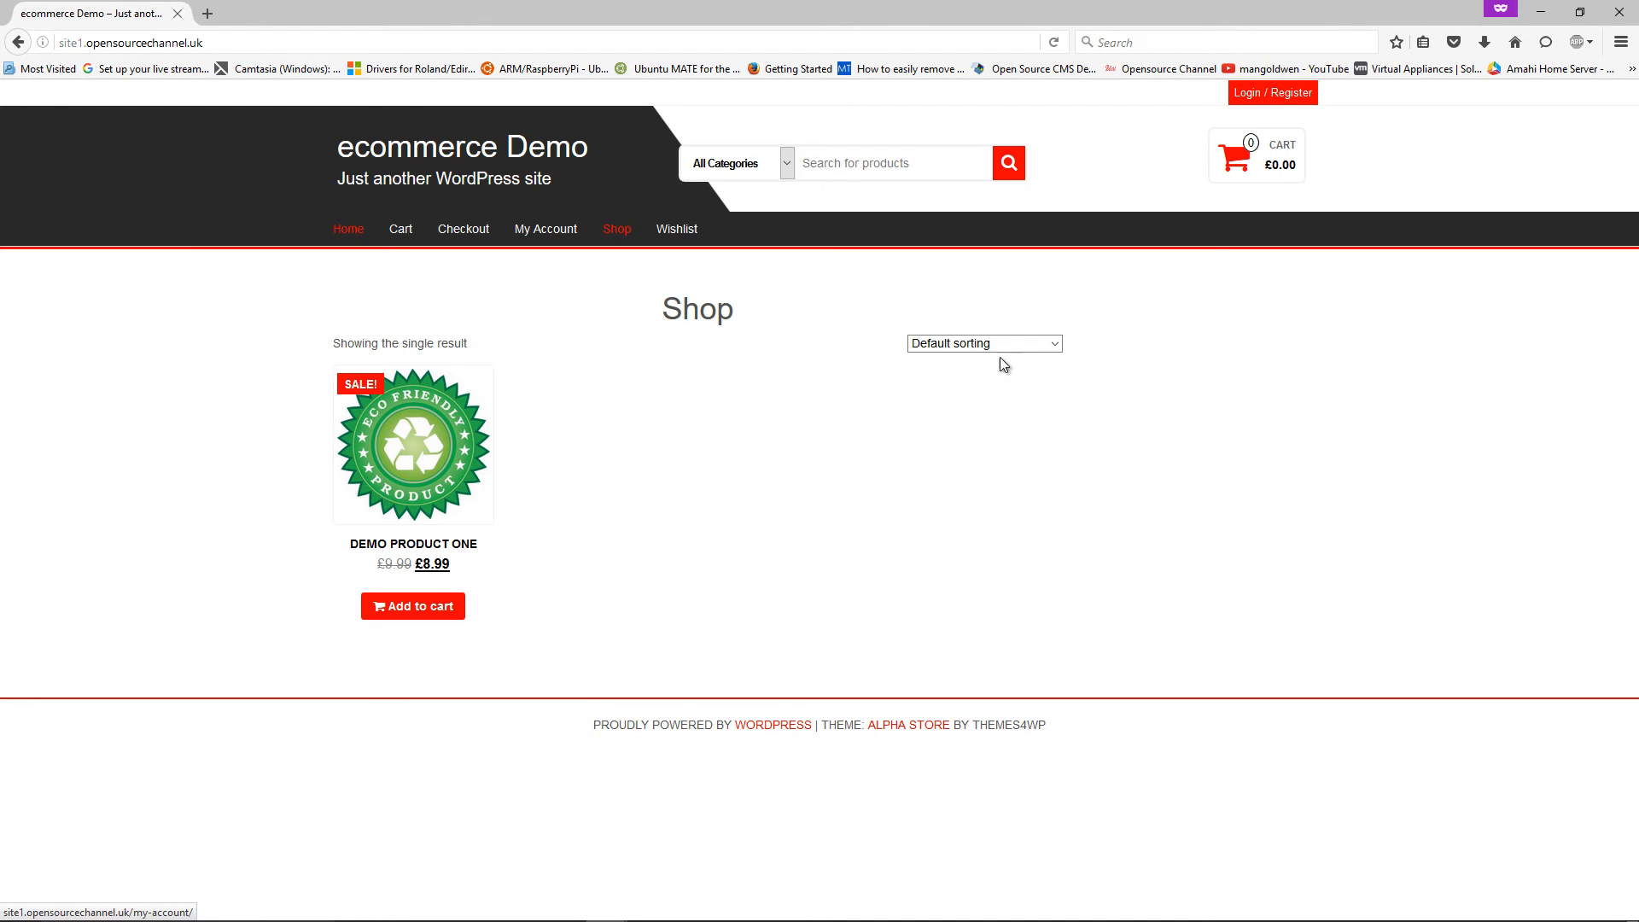
pyautogui.click(1274, 93)
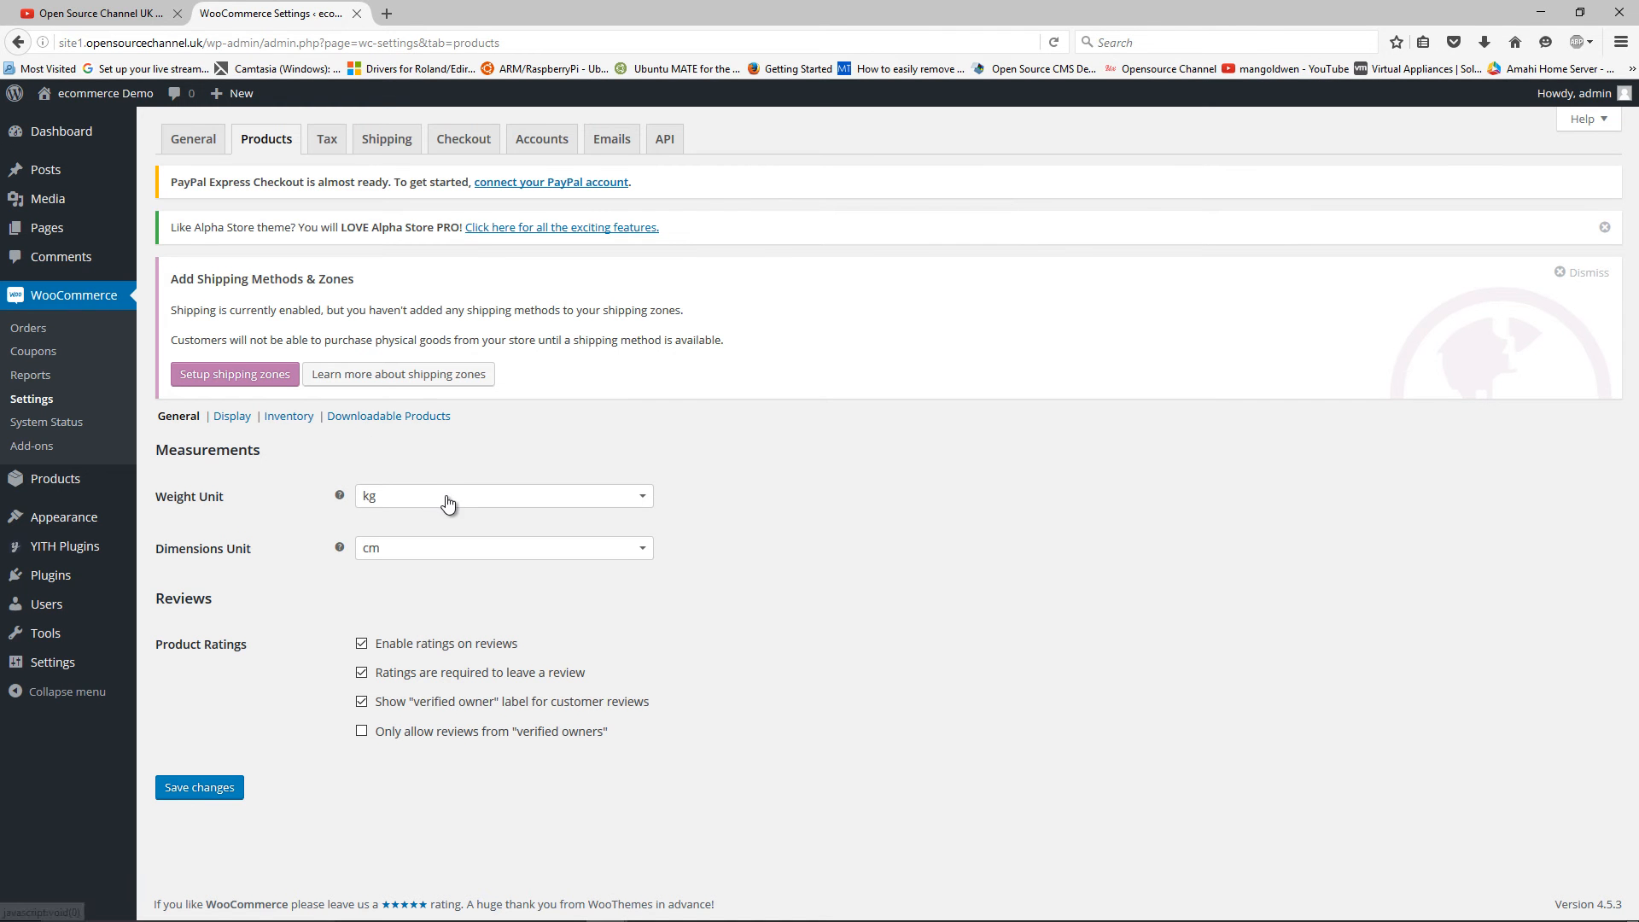
pyautogui.click(211, 153)
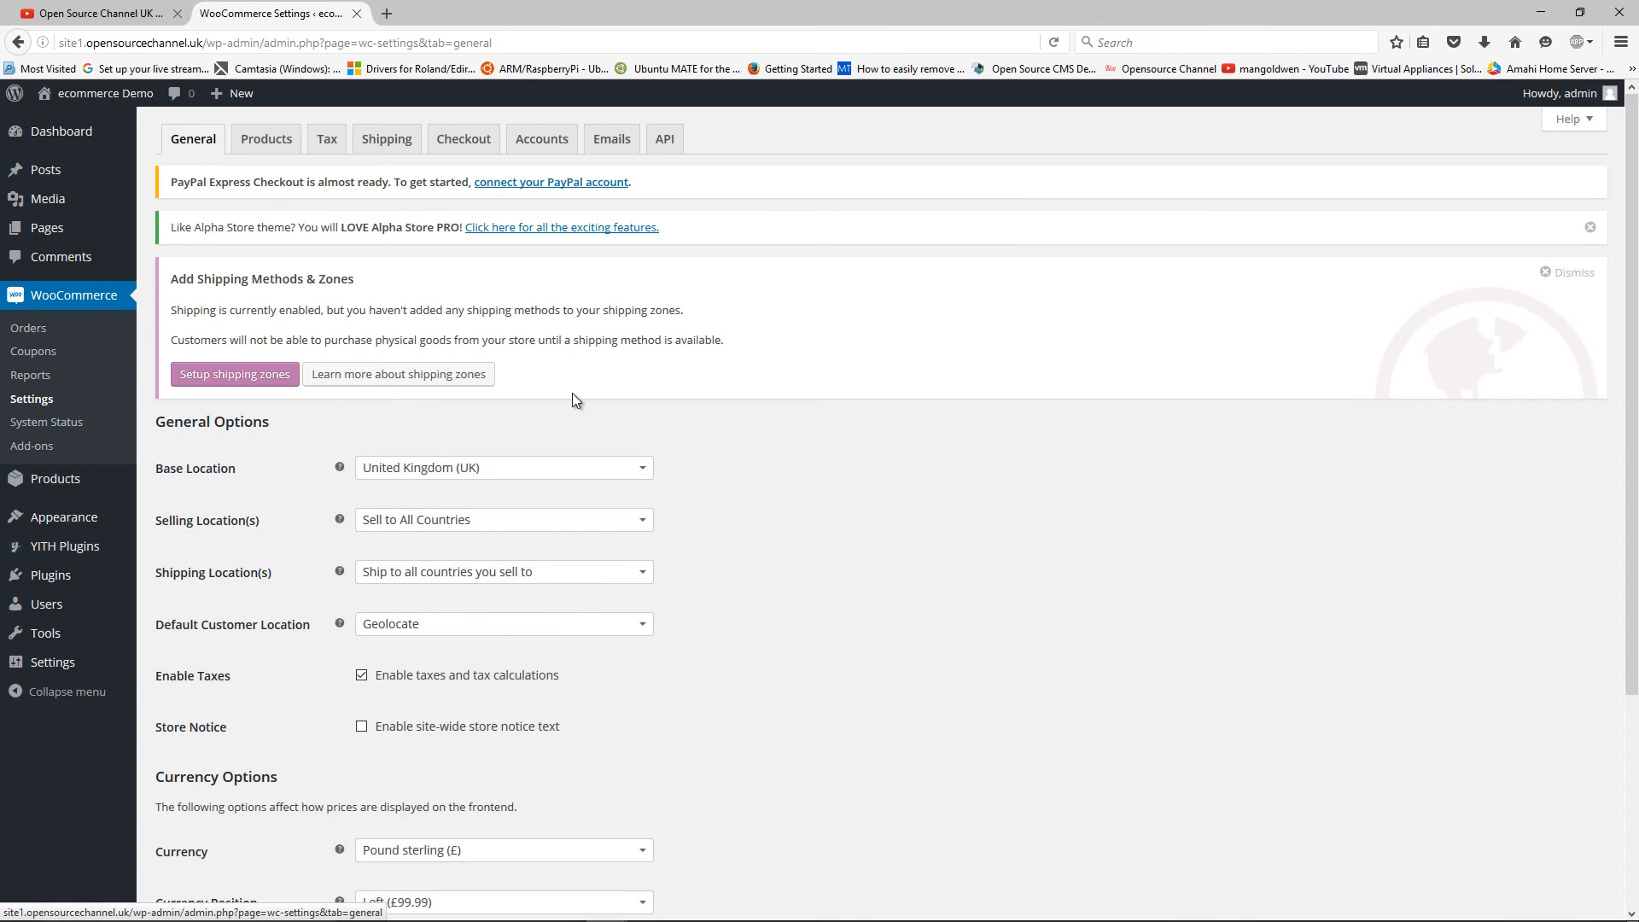
pyautogui.scroll(-3, 1005, 475)
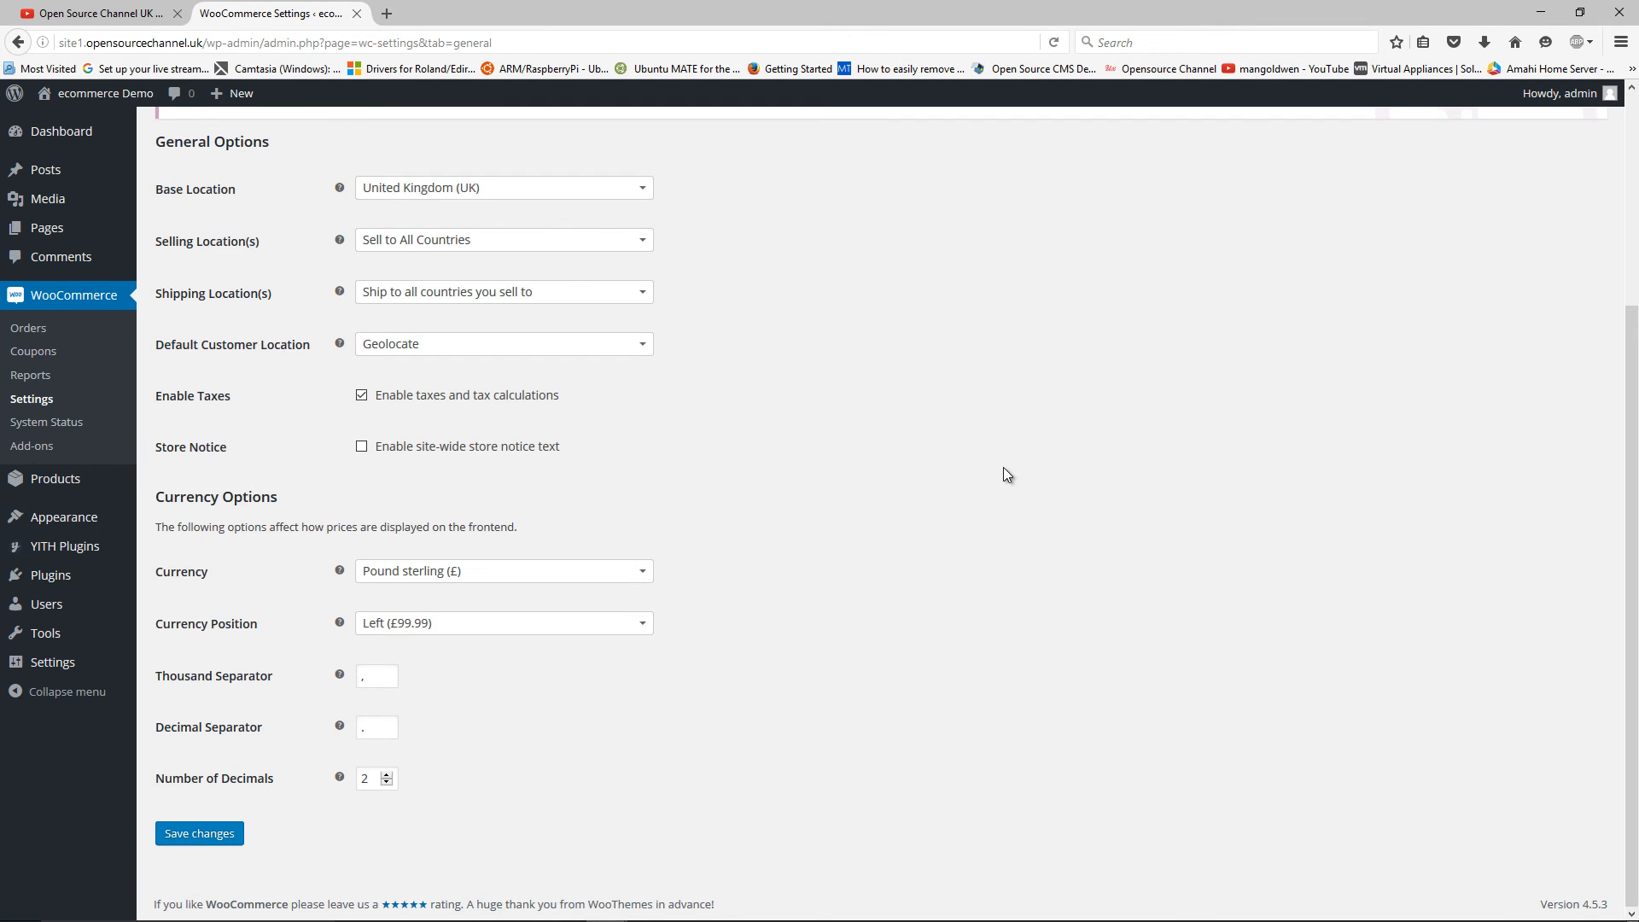
pyautogui.scroll(3, 1002, 468)
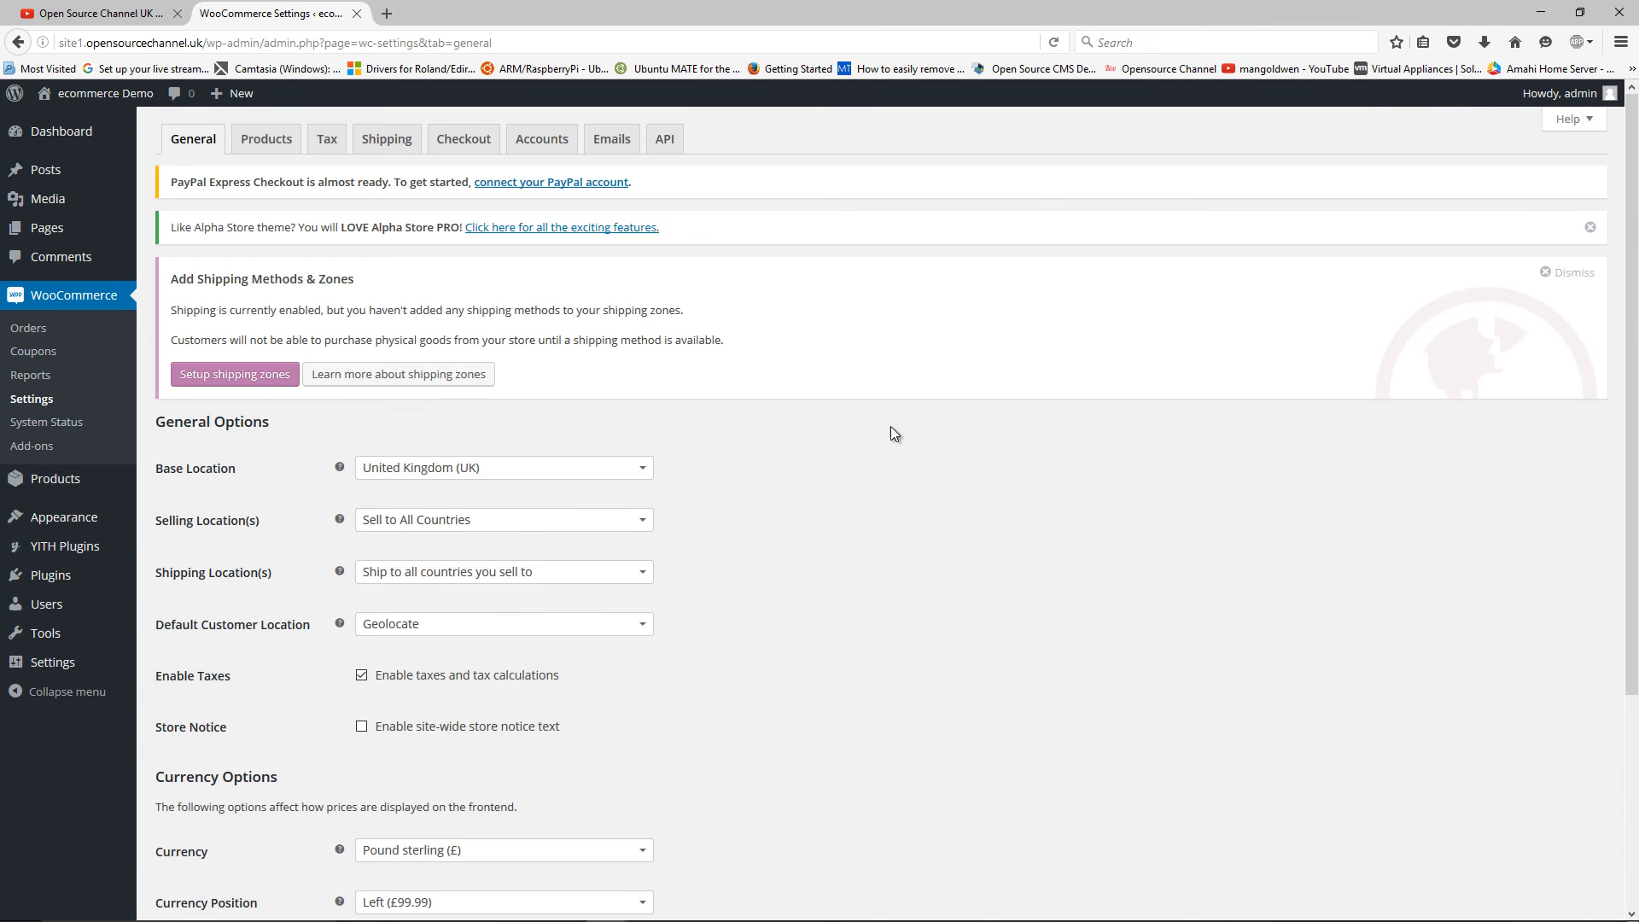
# Scroll through the WooCommerce System Status report, which shows WC 2.6.1 and WP 4.5.3.
pyautogui.click(95, 433)
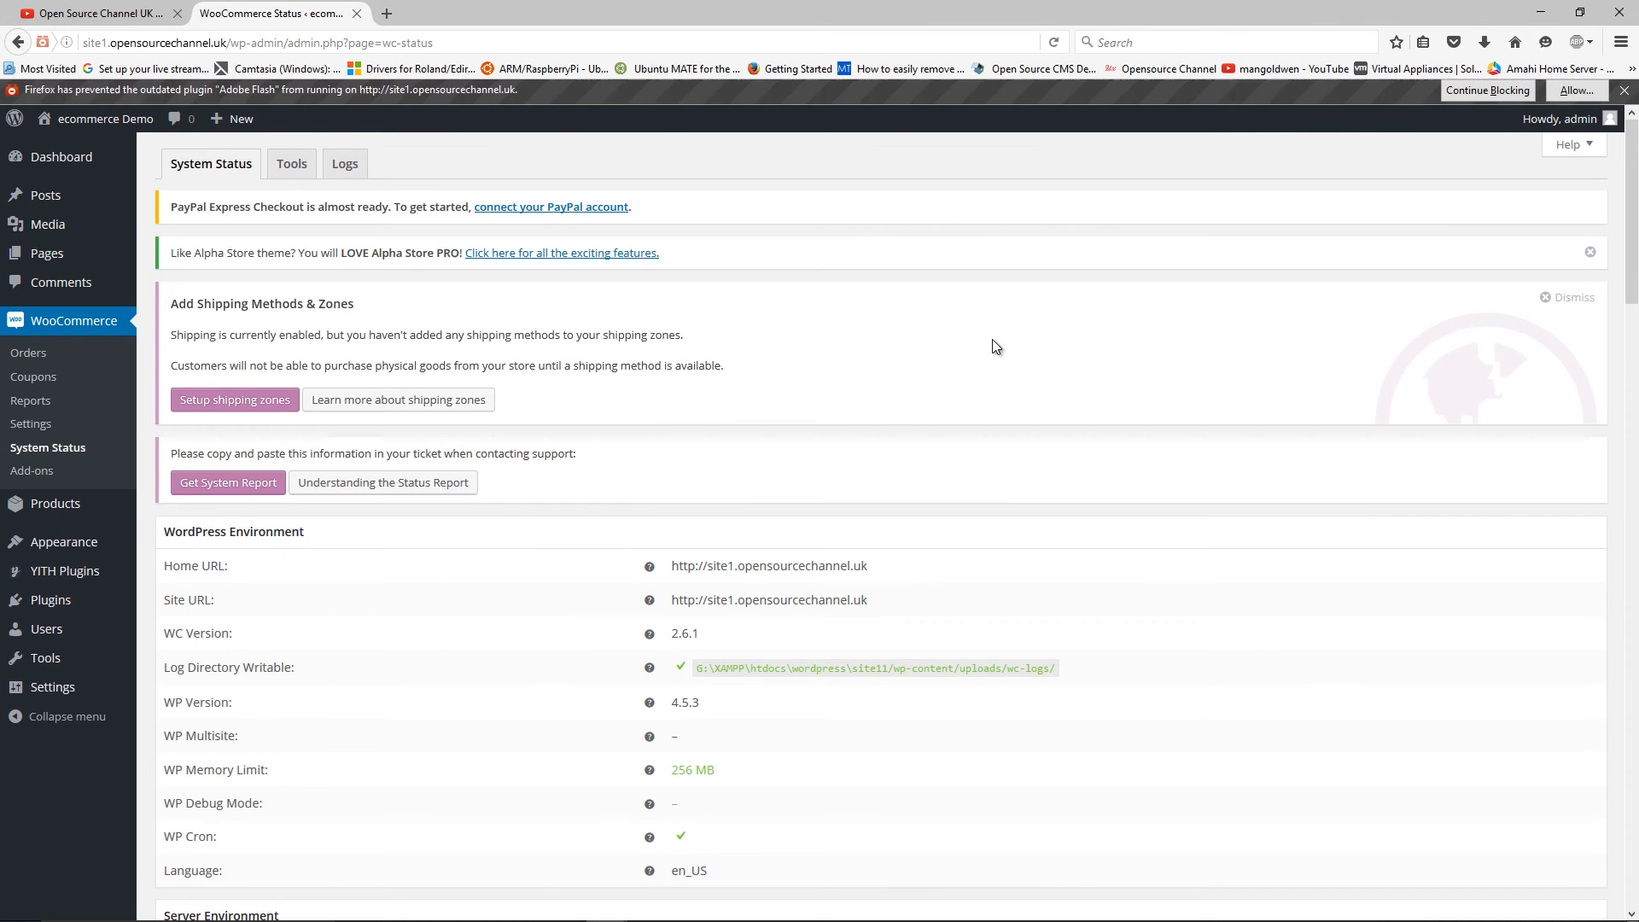
pyautogui.scroll(-20, 992, 341)
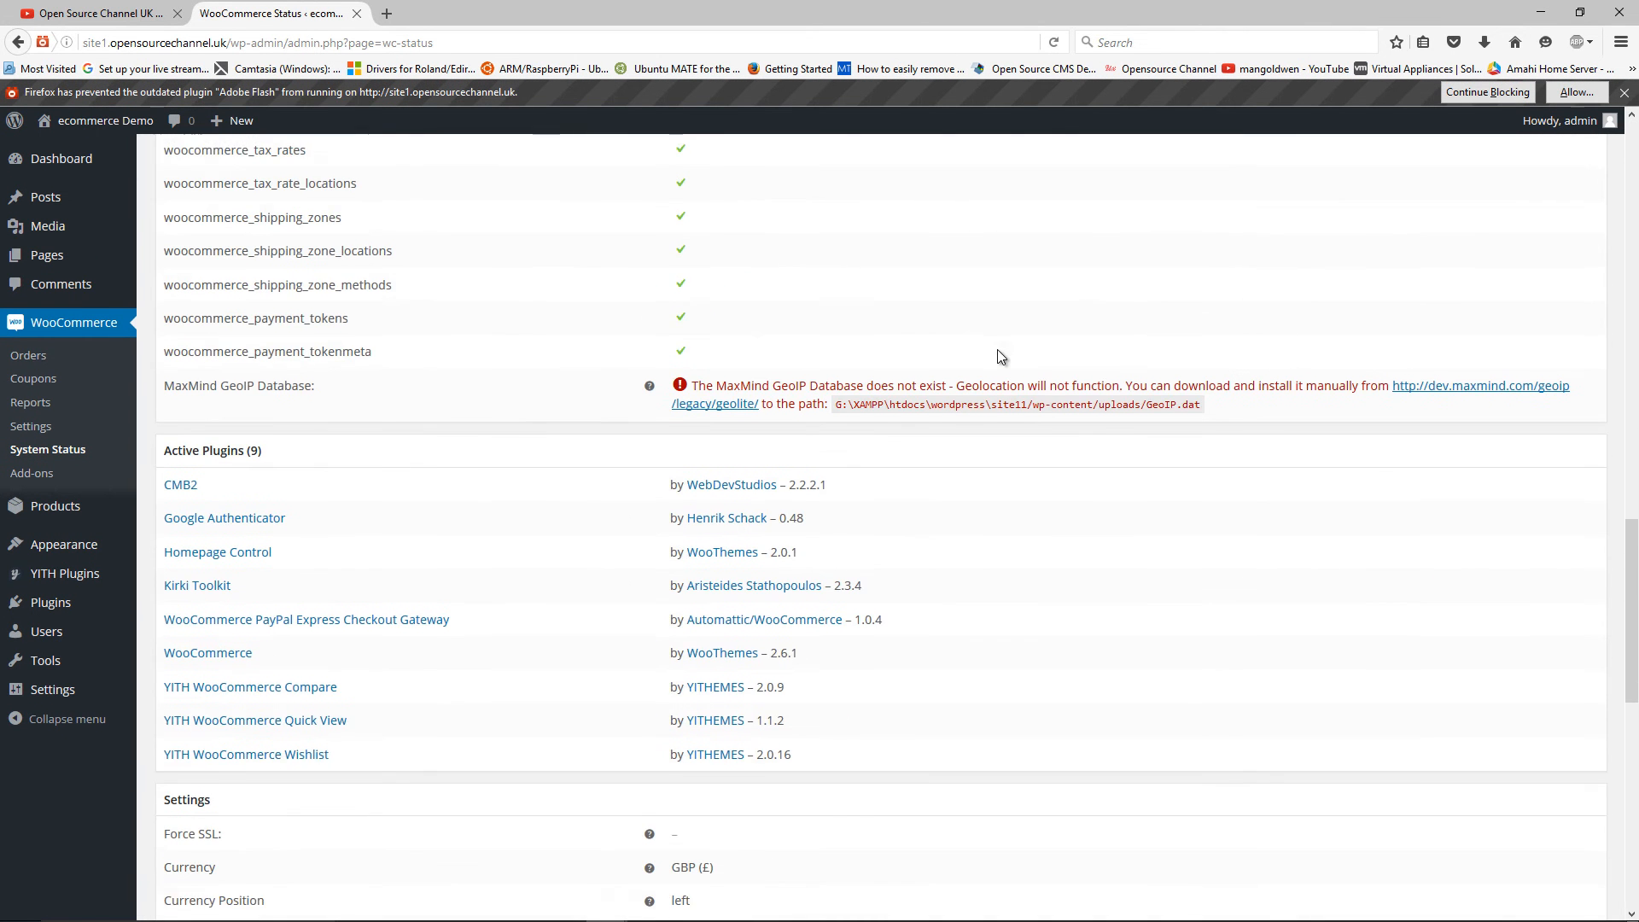
pyautogui.scroll(15, 998, 350)
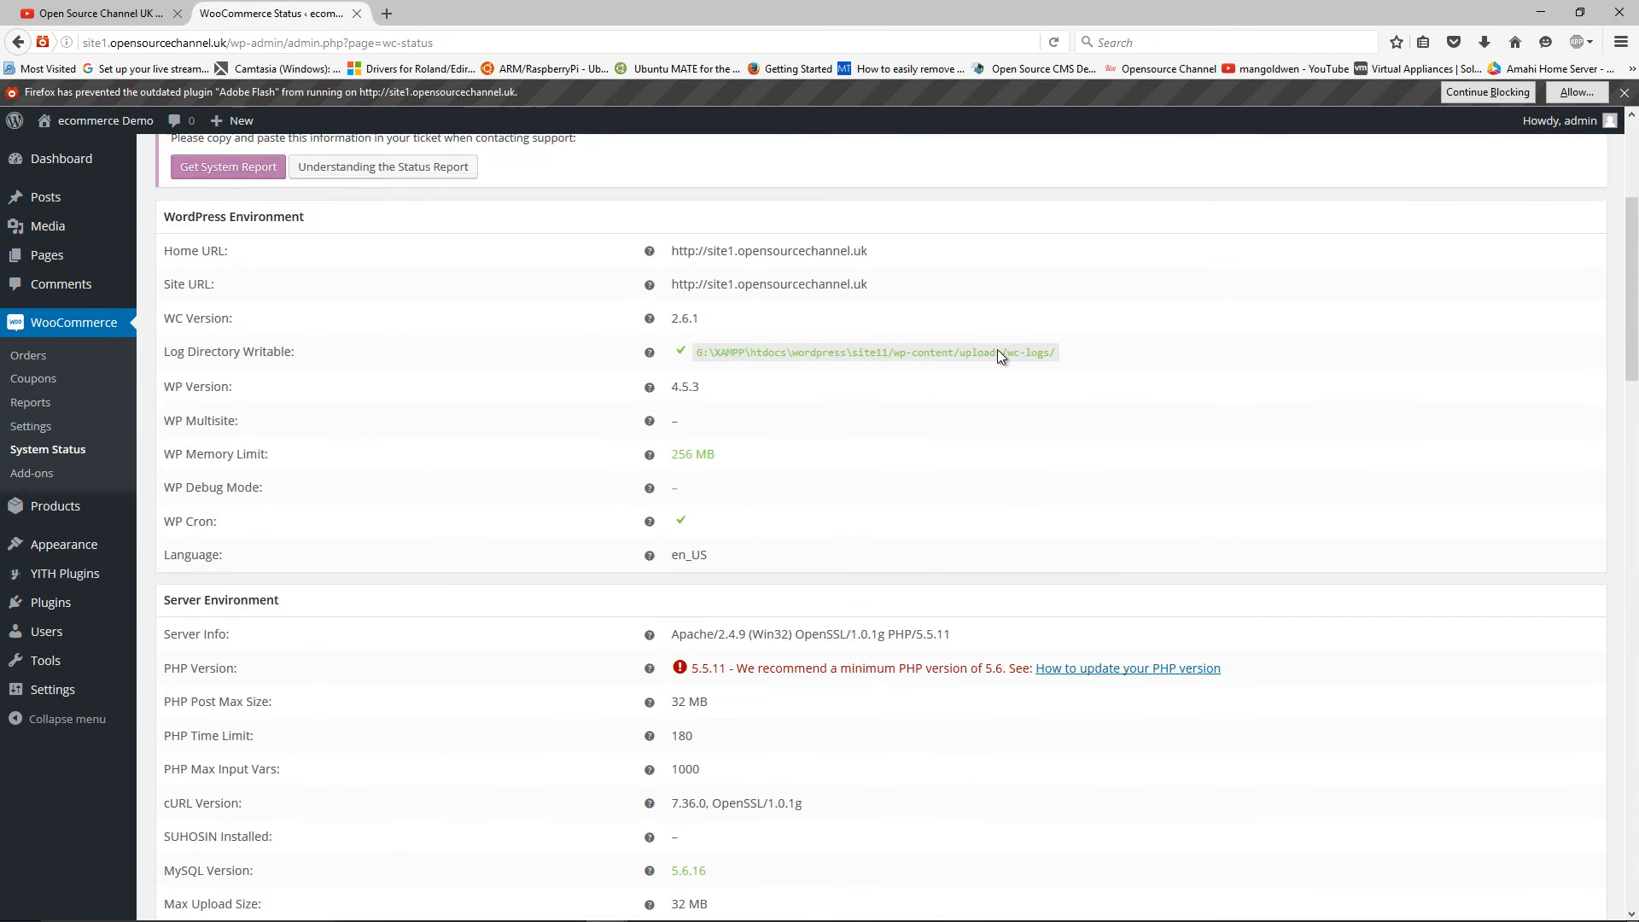
pyautogui.scroll(7, 998, 350)
pyautogui.scroll(-8, 998, 350)
pyautogui.scroll(5, 996, 341)
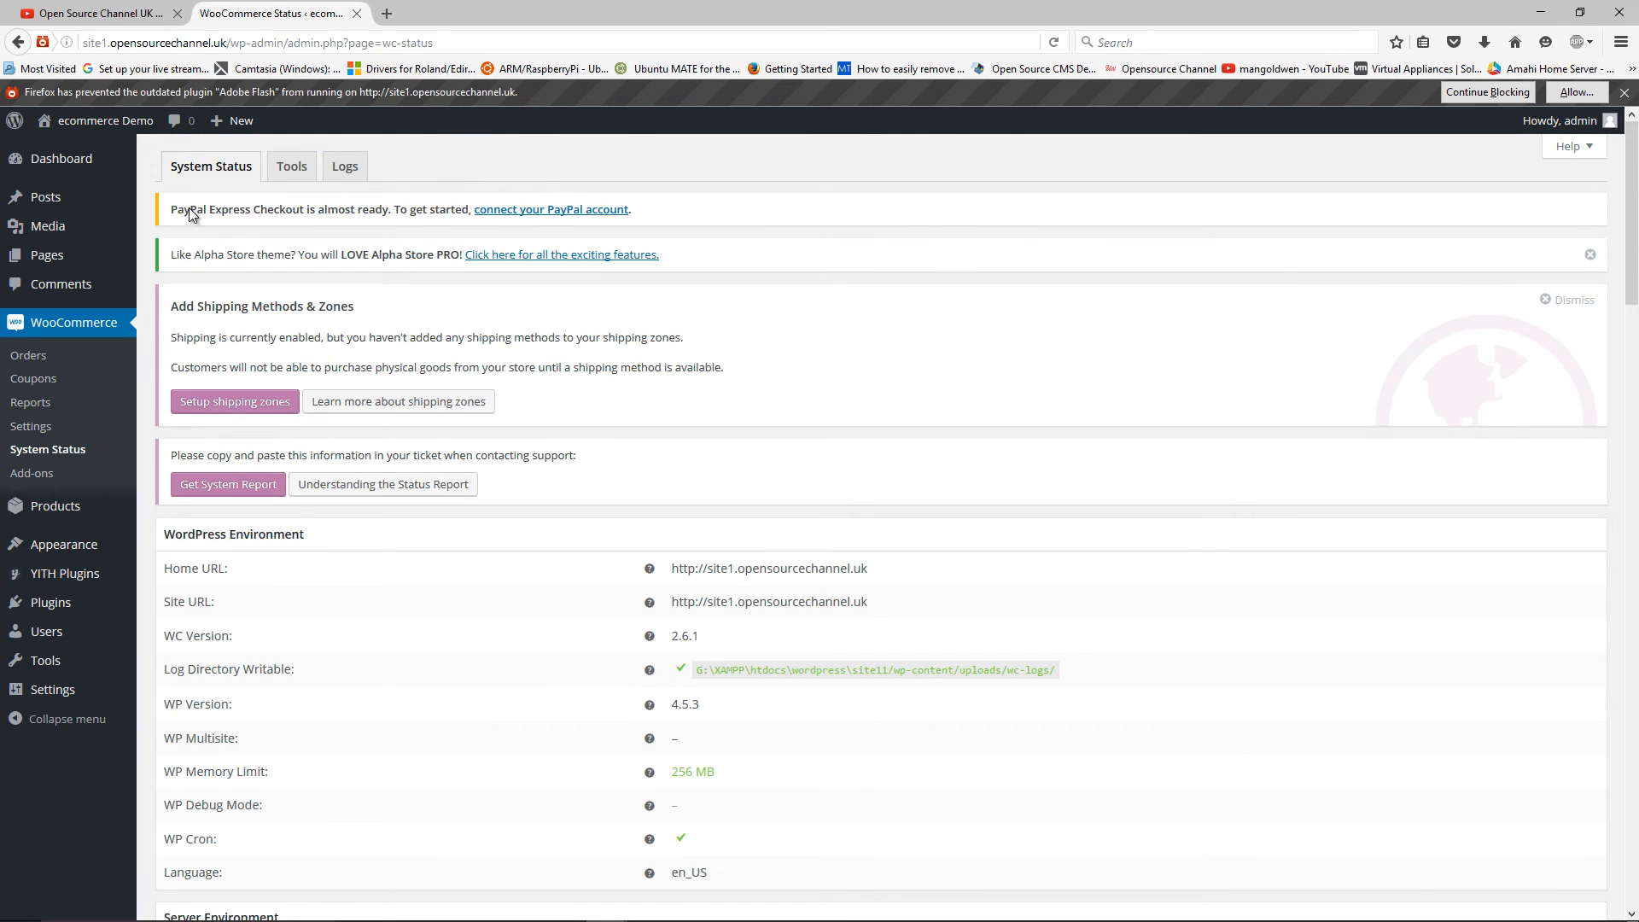
# Enable registration on the My Account page in WooCommerce Accounts settings, save, and go to the store.
pyautogui.click(44, 429)
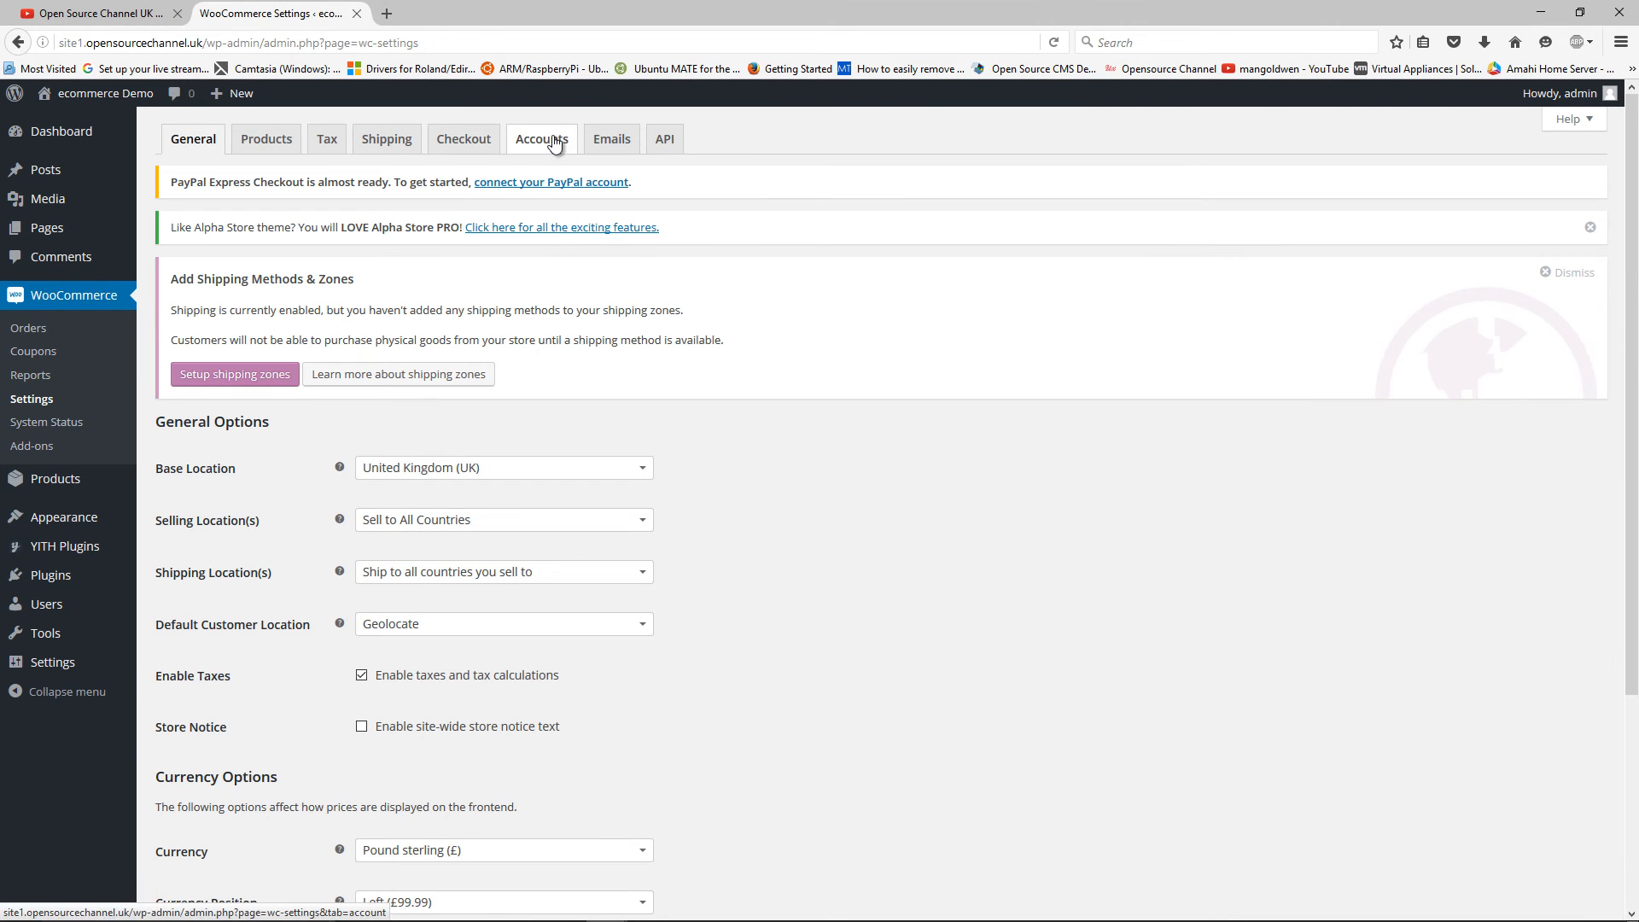
pyautogui.click(551, 139)
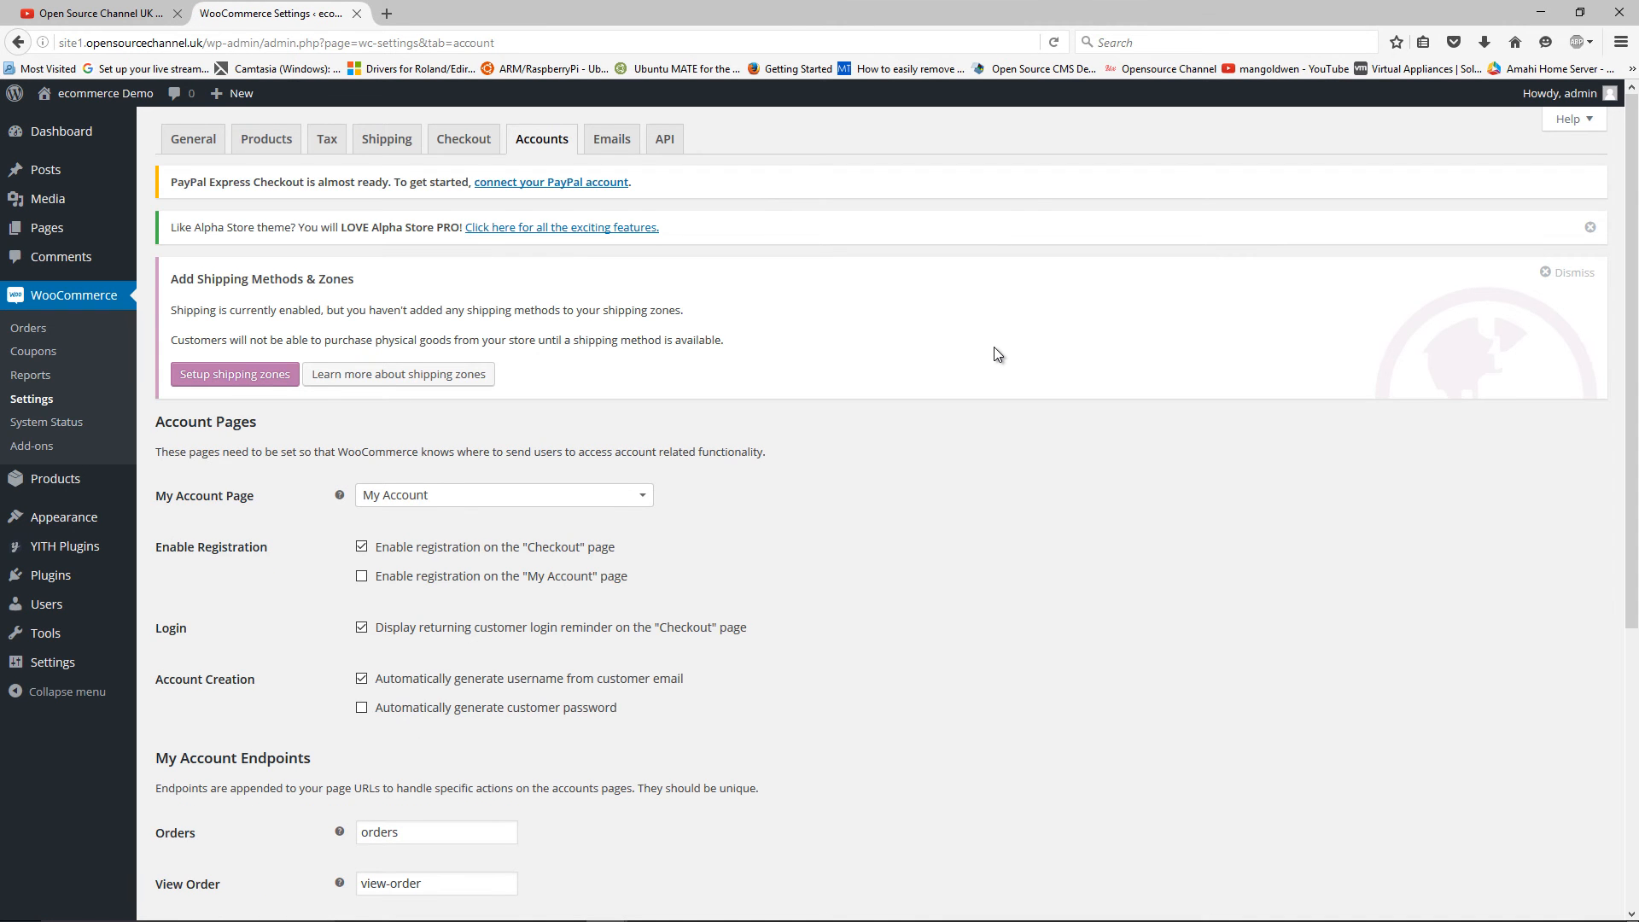
pyautogui.scroll(-4, 994, 347)
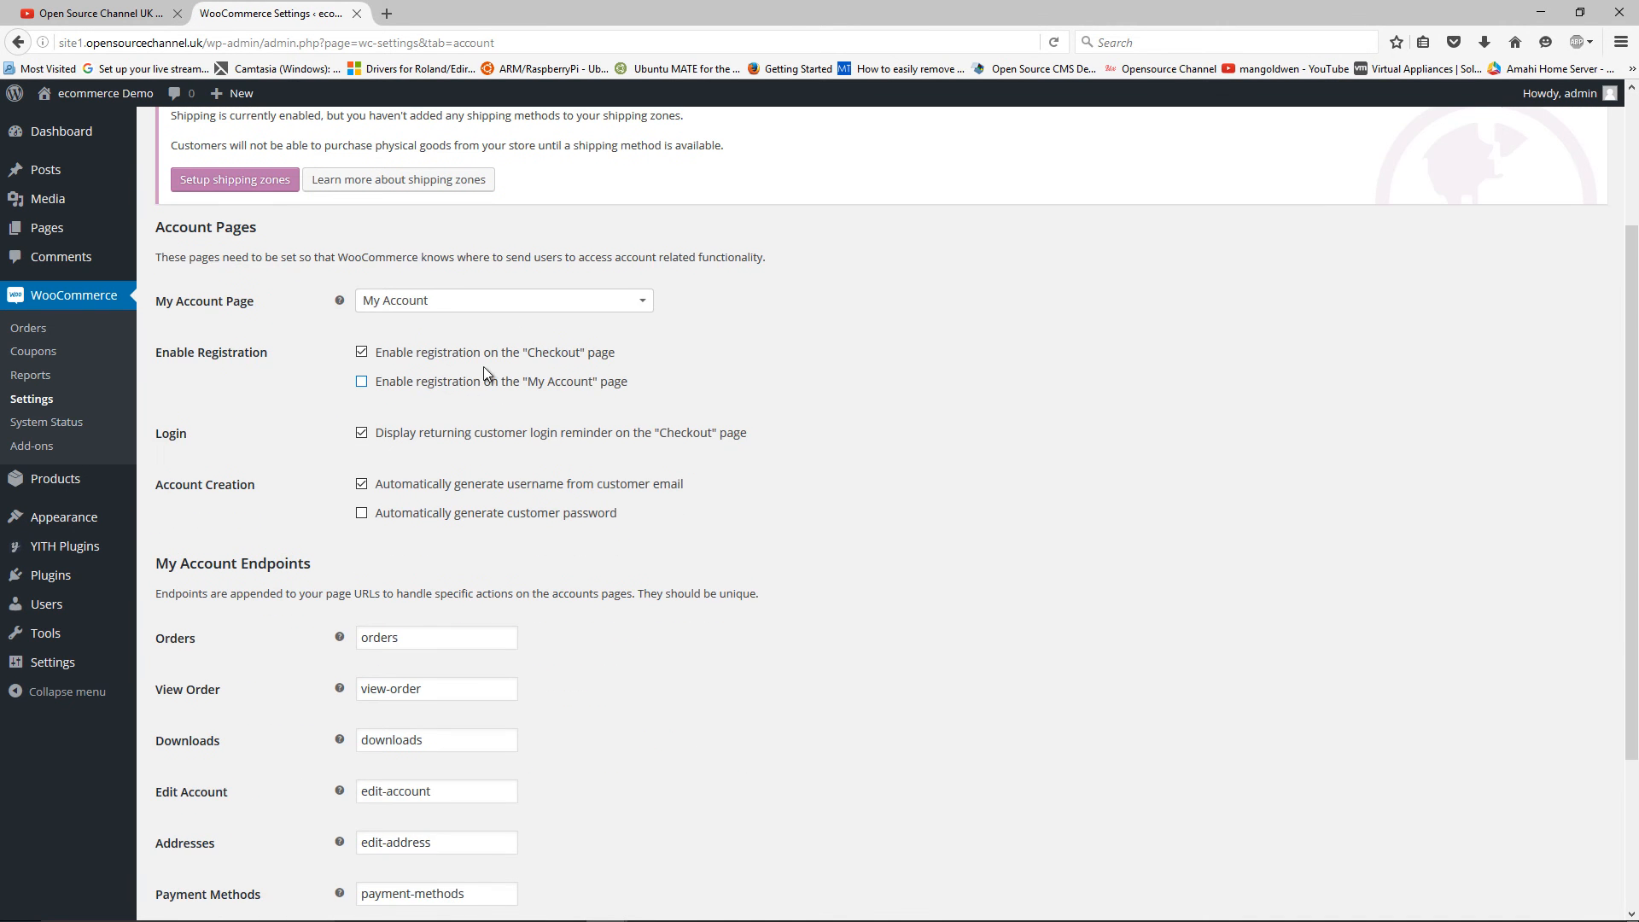
pyautogui.click(475, 381)
pyautogui.scroll(-4, 729, 512)
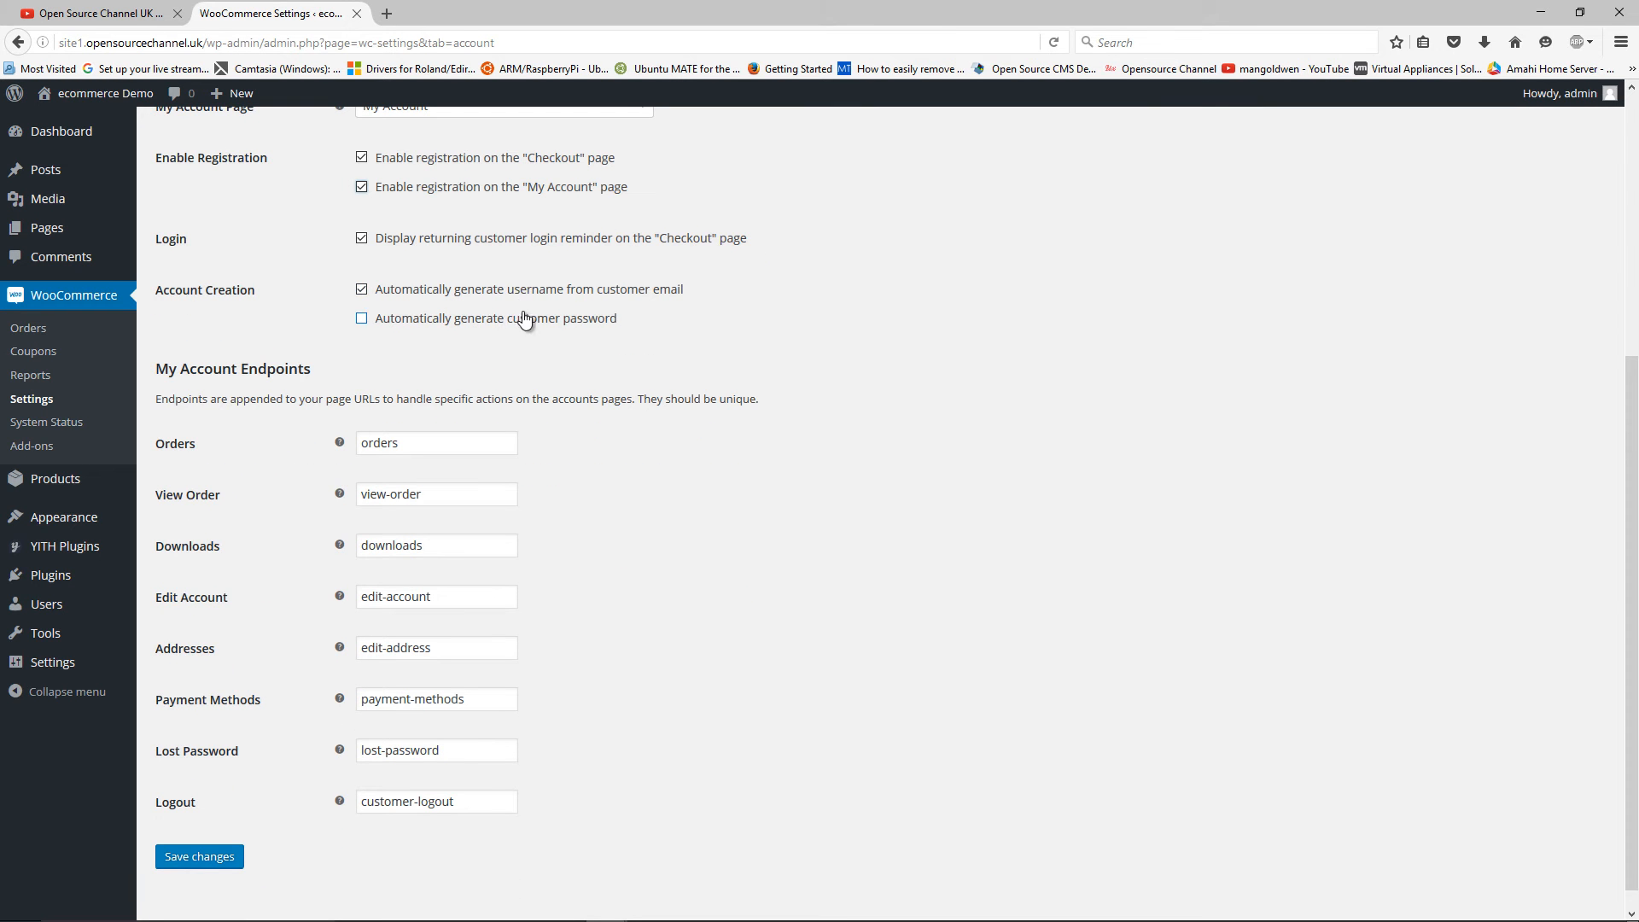
pyautogui.scroll(-1, 373, 806)
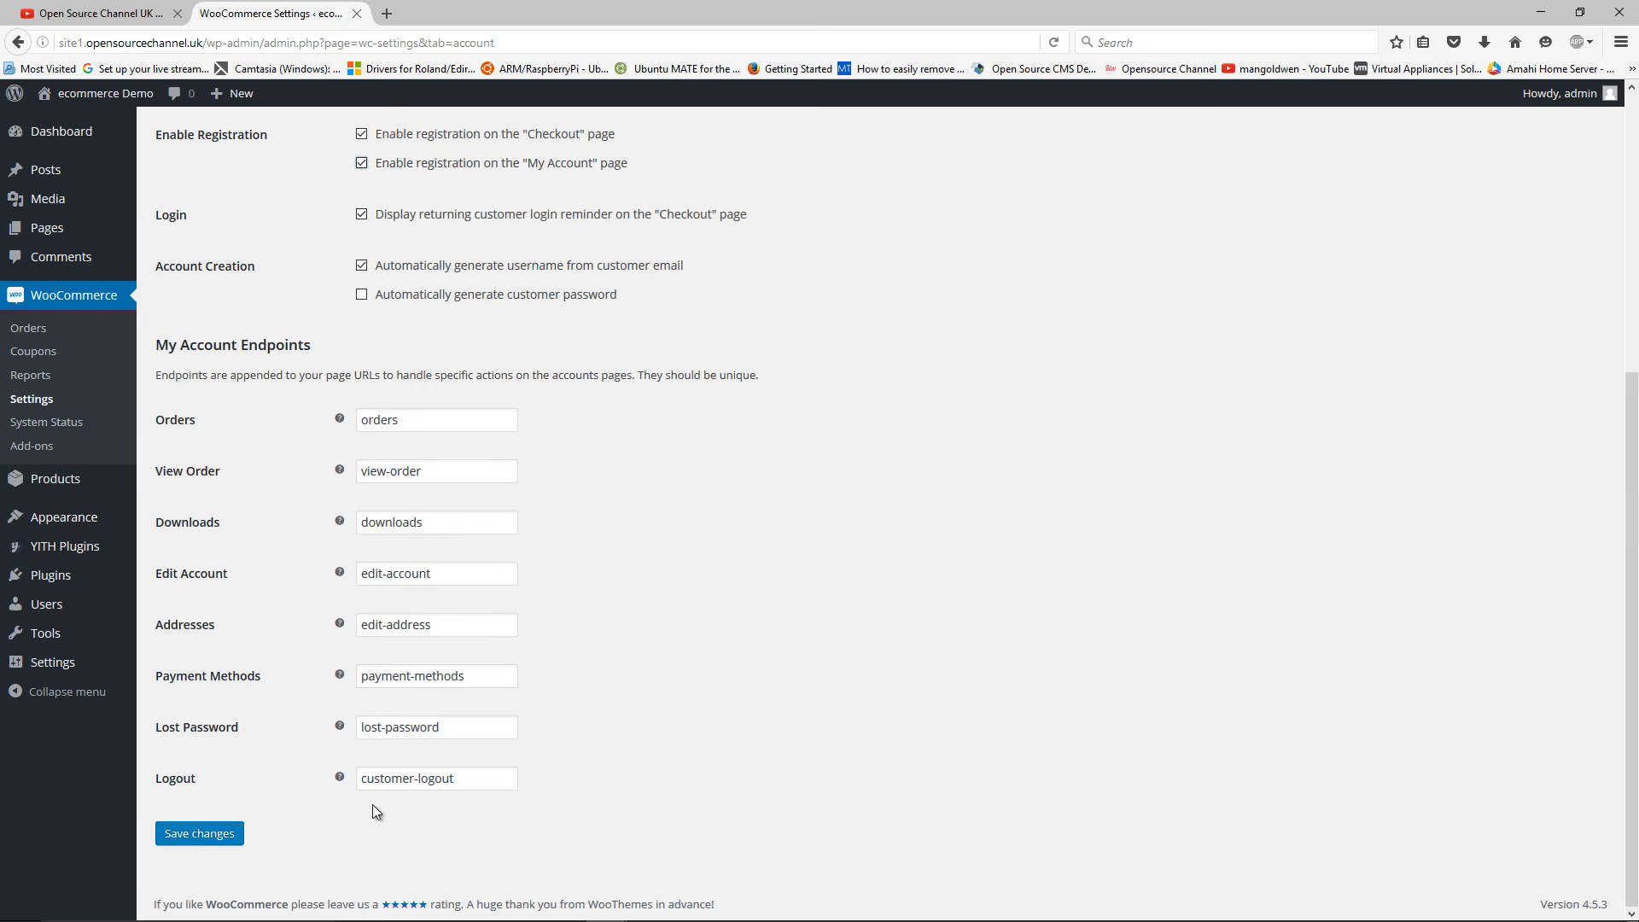
pyautogui.click(194, 837)
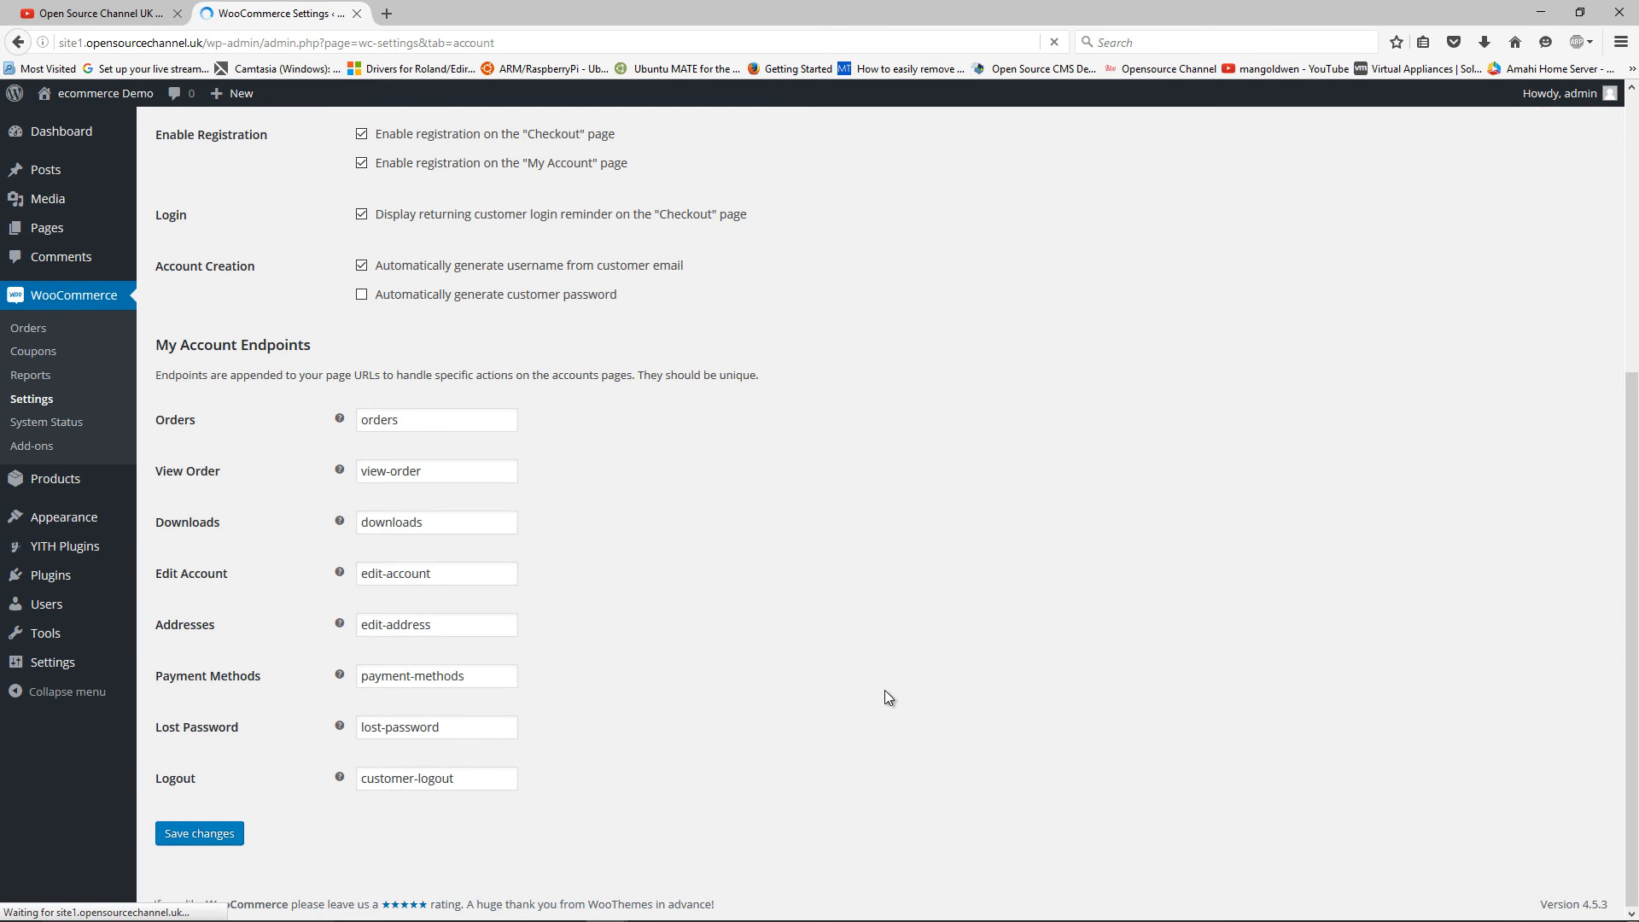
pyautogui.hotkey('alt', 'Tab')
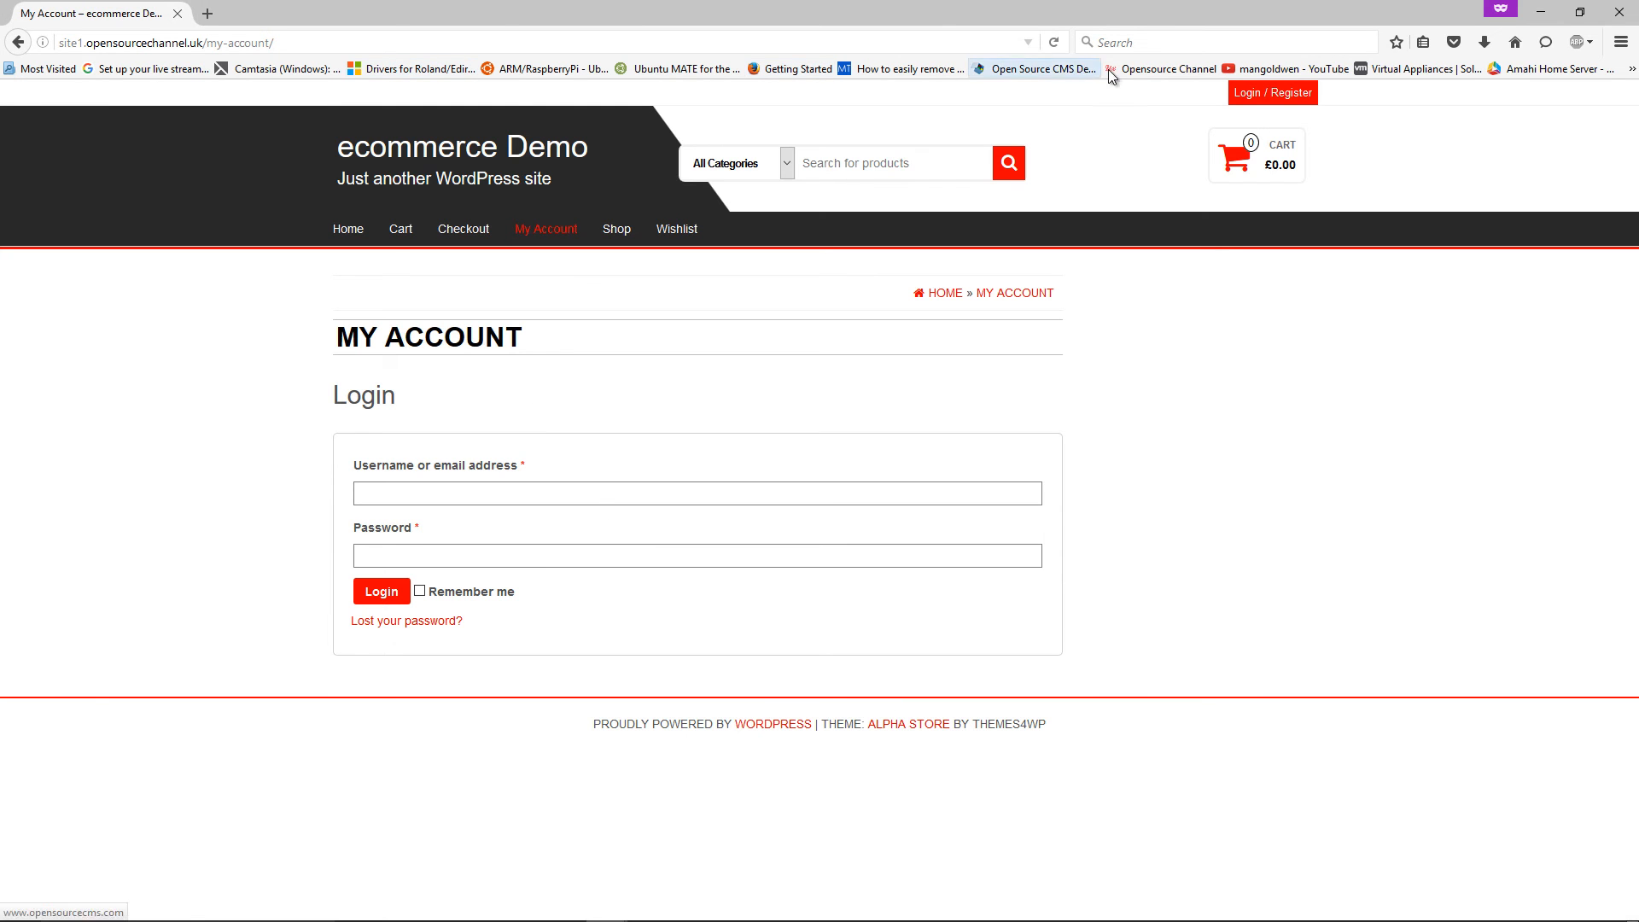
# Show the Register form and enter the test customer's e-mail address.
pyautogui.click(1292, 94)
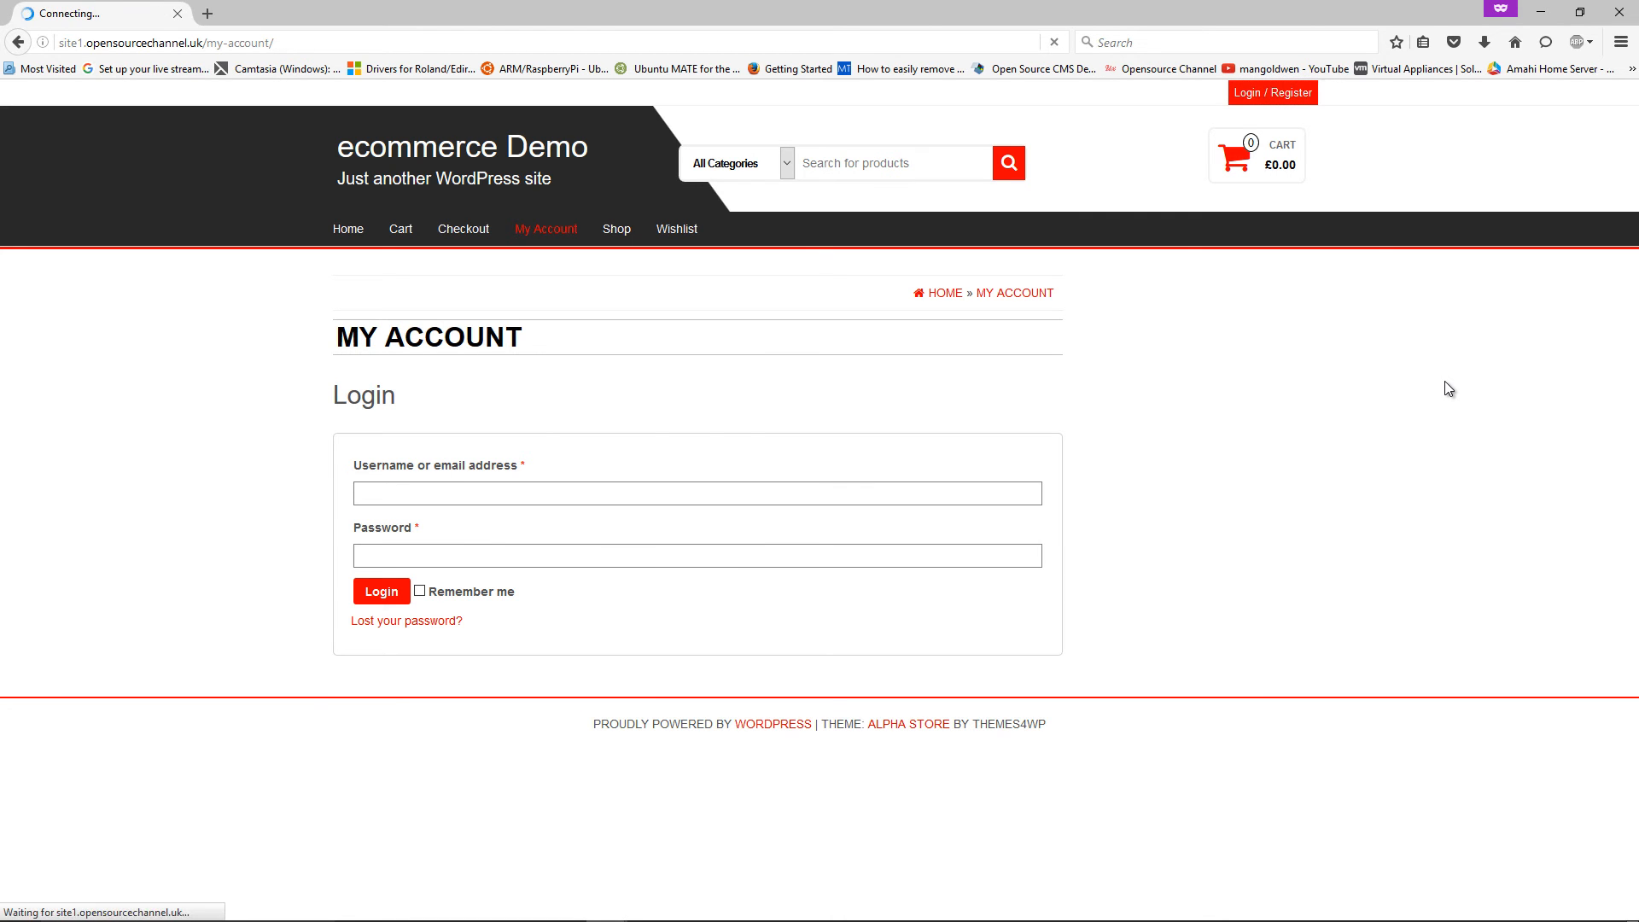
pyautogui.click(846, 491)
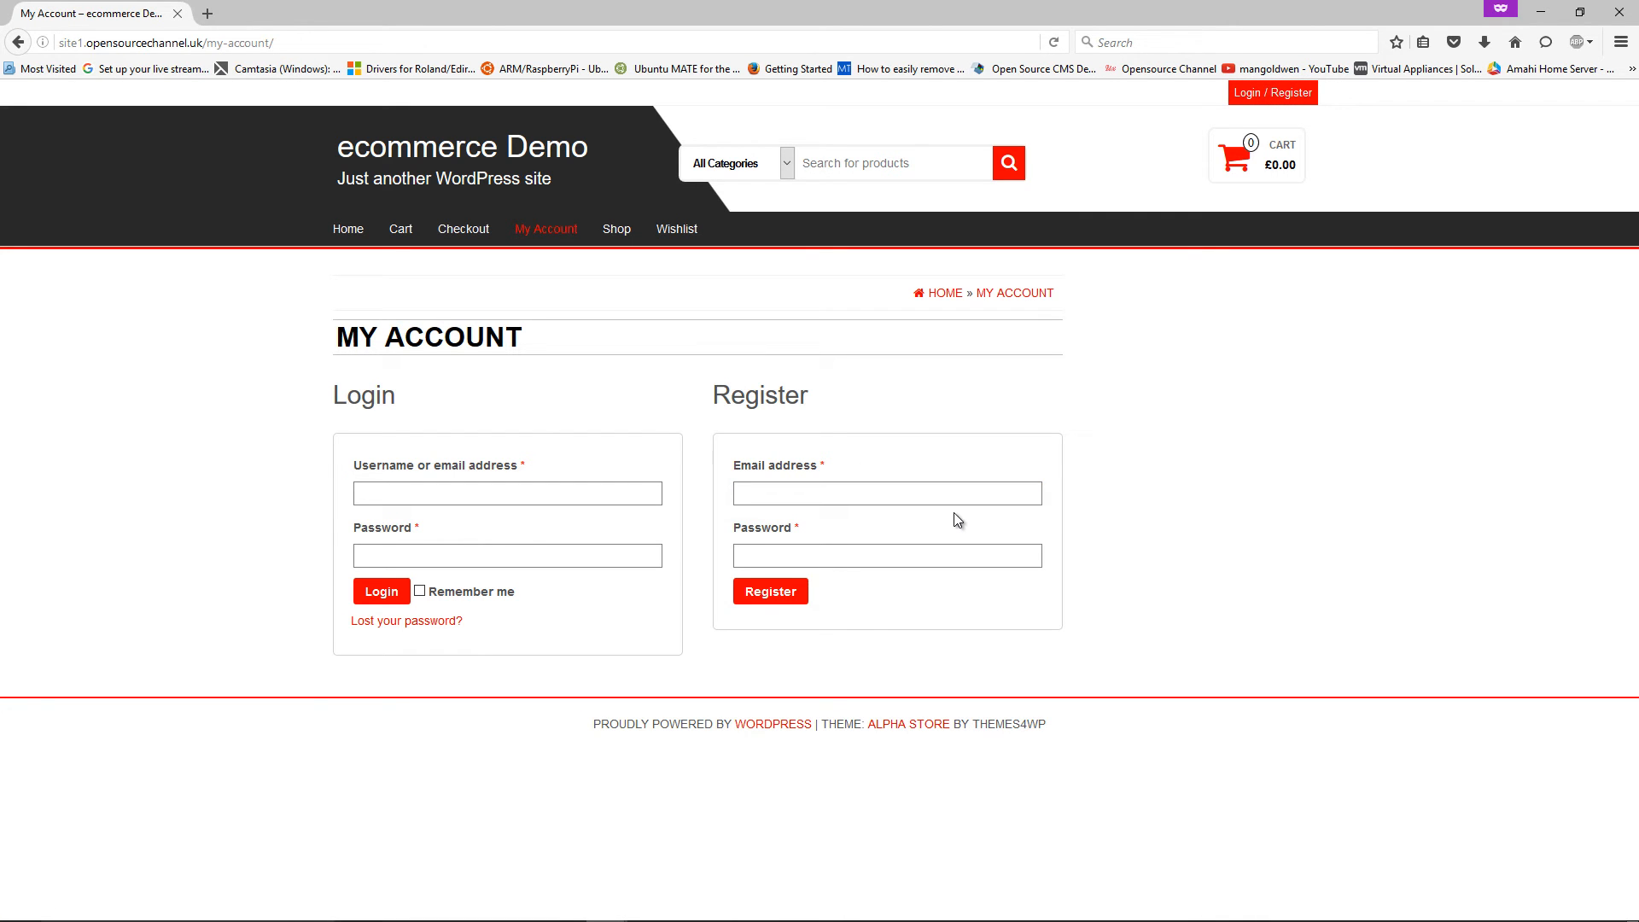
# Type a password into the Password field, then clear it so the field is empty.
pyautogui.press('Tab')
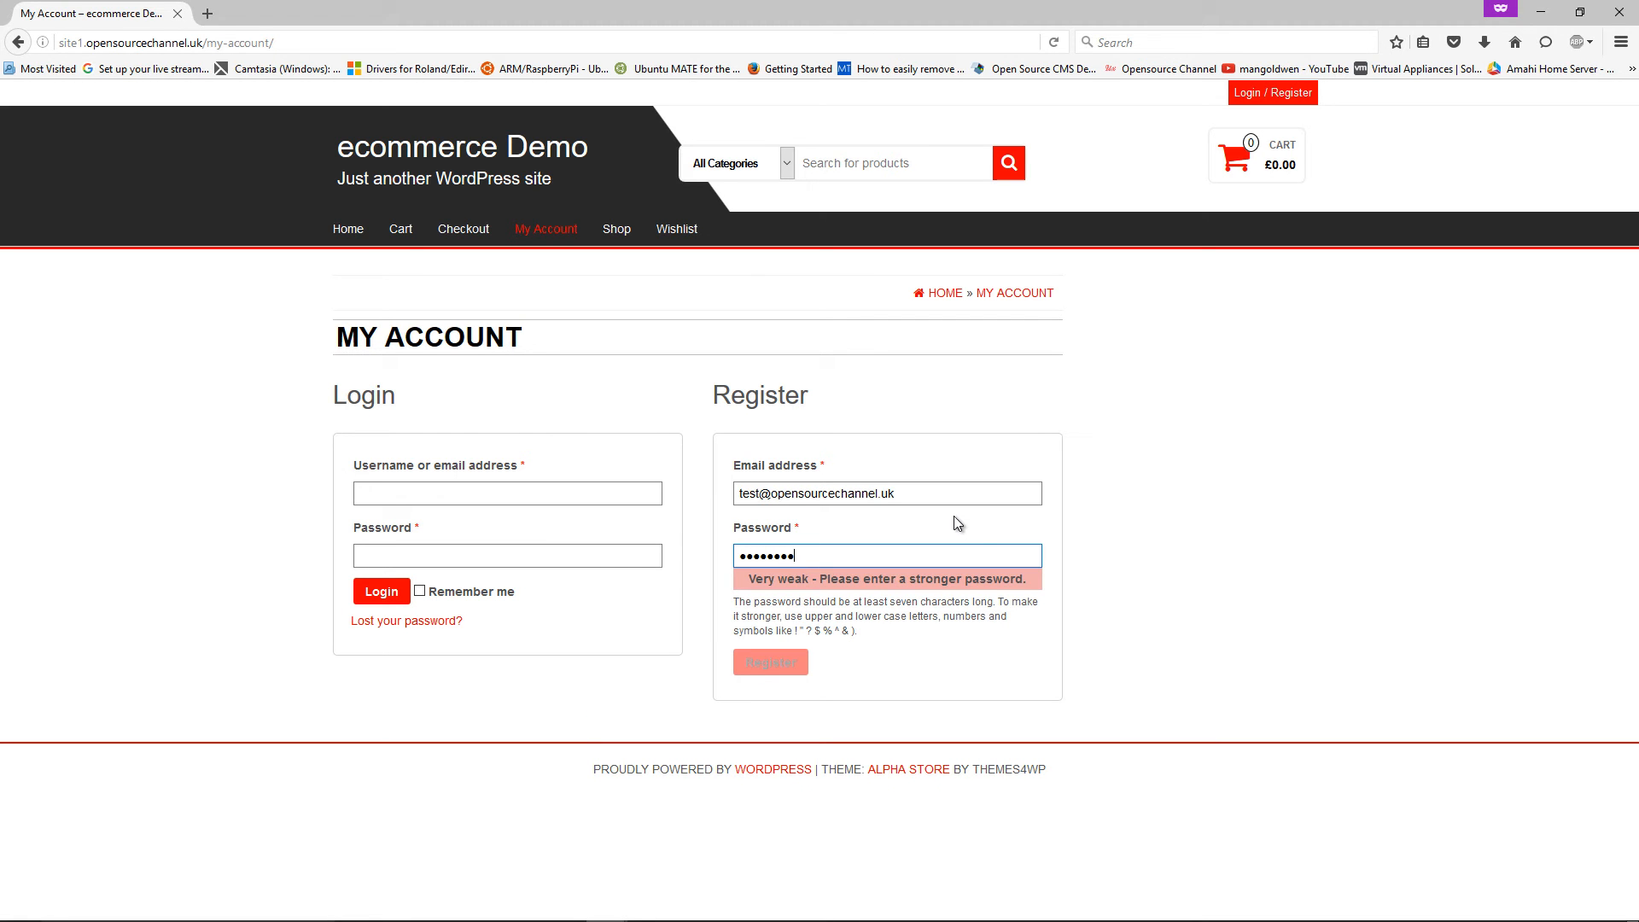
pyautogui.moveTo(787, 557); pyautogui.dragTo(818, 558)
pyautogui.click(833, 556)
pyautogui.press('BackSpace')
pyautogui.press('BackSpace')
pyautogui.press('BackSpace')
pyautogui.press('BackSpace')
pyautogui.press('BackSpace')
pyautogui.press('BackSpace')
pyautogui.press('BackSpace')
pyautogui.press('BackSpace')
pyautogui.press('BackSpace')
pyautogui.press('BackSpace')
pyautogui.press('BackSpace')
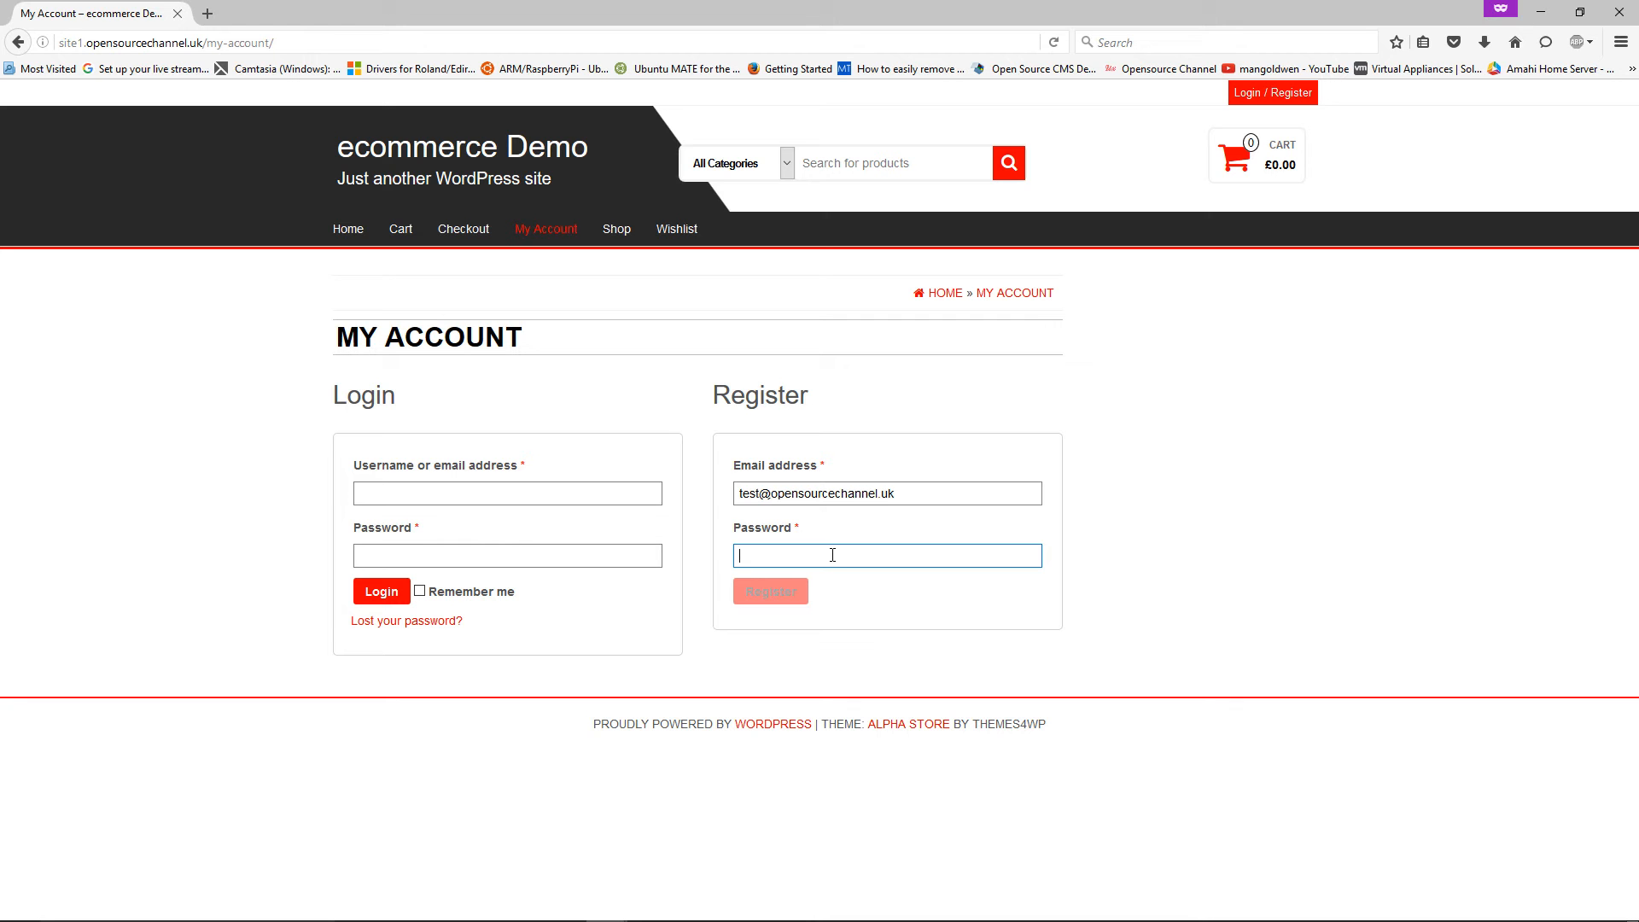
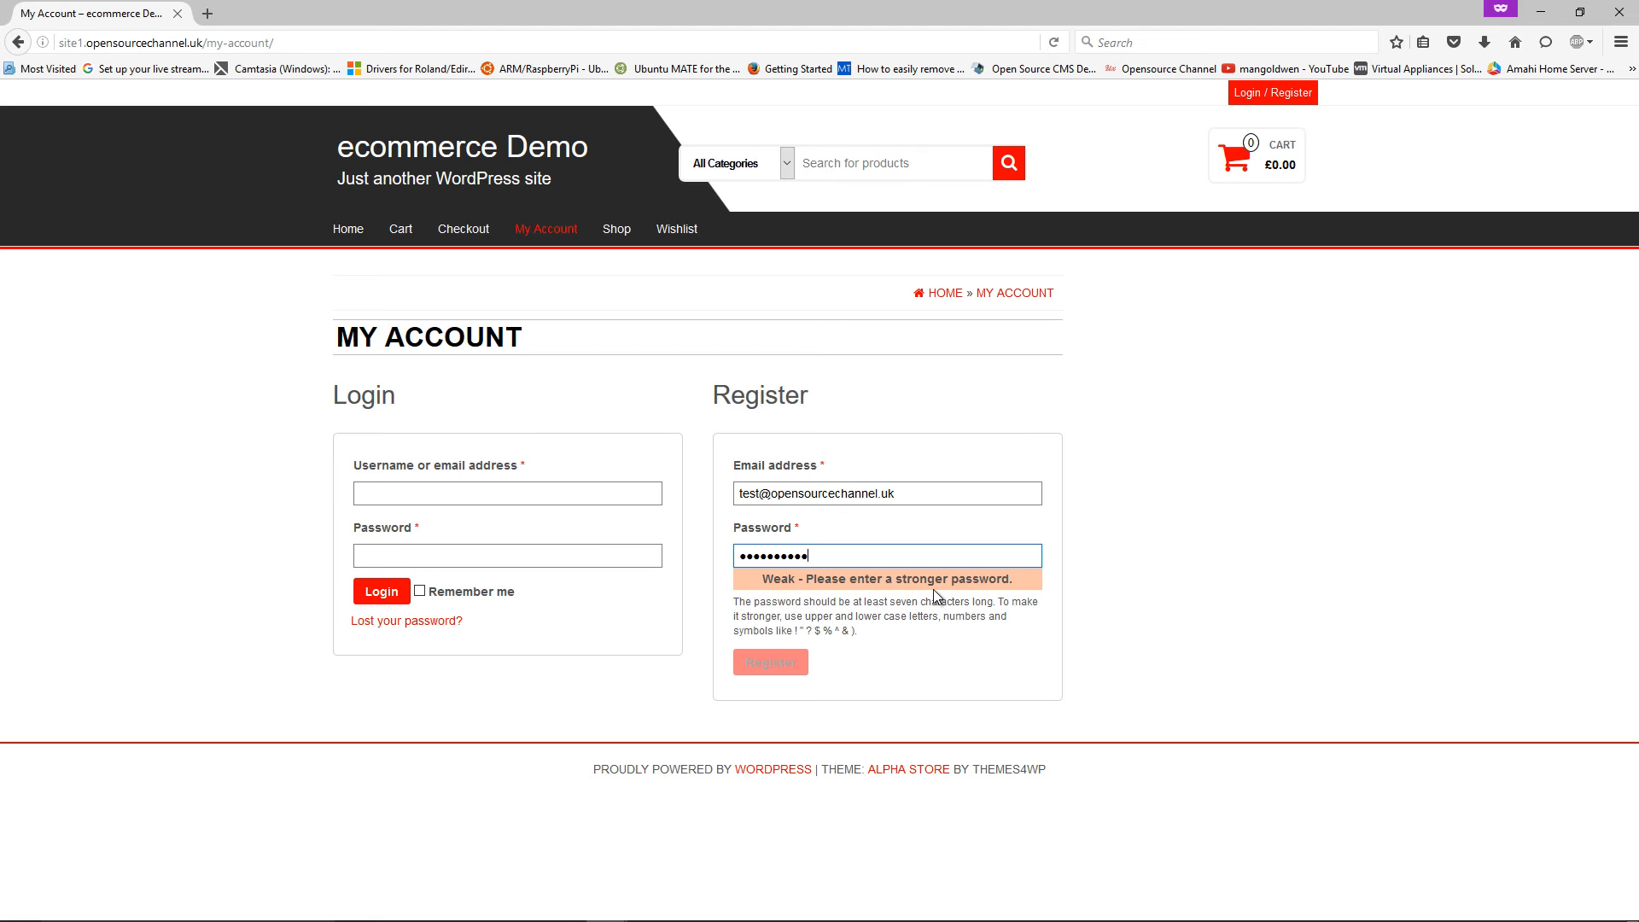
pyautogui.press('BackSpace')
pyautogui.press('BackSpace')
pyautogui.press('BackSpace')
pyautogui.press('BackSpace')
pyautogui.press('BackSpace')
pyautogui.press('BackSpace')
pyautogui.press('BackSpace')
pyautogui.press('BackSpace')
pyautogui.press('BackSpace')
pyautogui.press('BackSpace')
pyautogui.press('BackSpace')
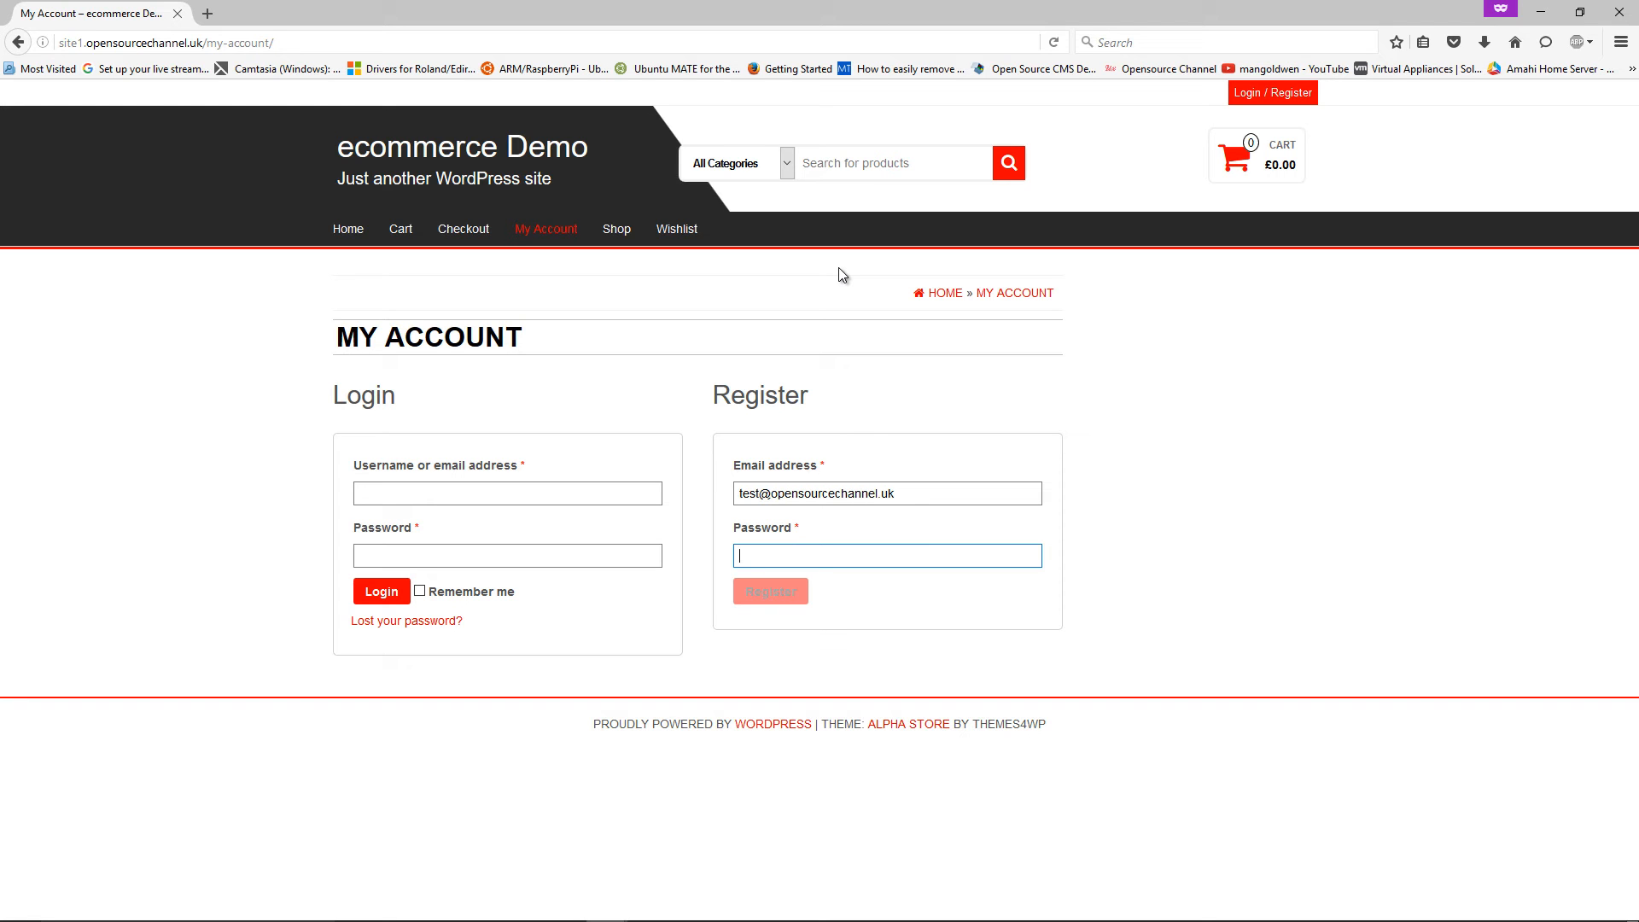
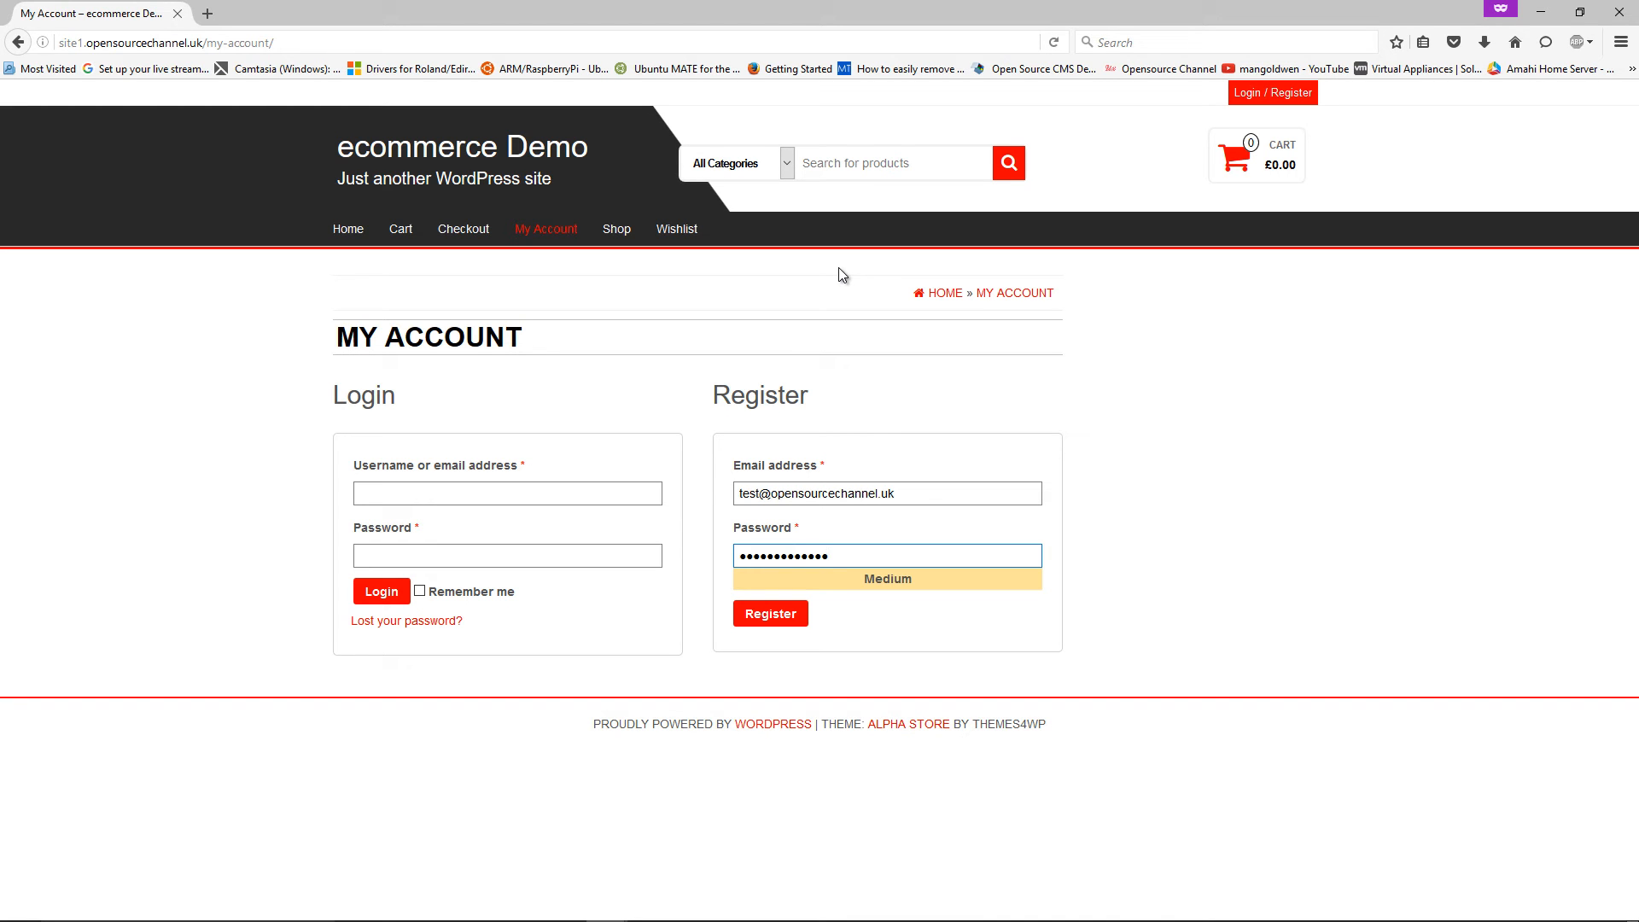
pyautogui.press('BackSpace')
pyautogui.press('BackSpace')
pyautogui.press('BackSpace')
pyautogui.press('BackSpace')
pyautogui.press('BackSpace')
pyautogui.press('BackSpace')
pyautogui.press('BackSpace')
pyautogui.press('BackSpace')
pyautogui.press('BackSpace')
pyautogui.press('BackSpace')
pyautogui.press('BackSpace')
pyautogui.press('BackSpace')
pyautogui.press('BackSpace')
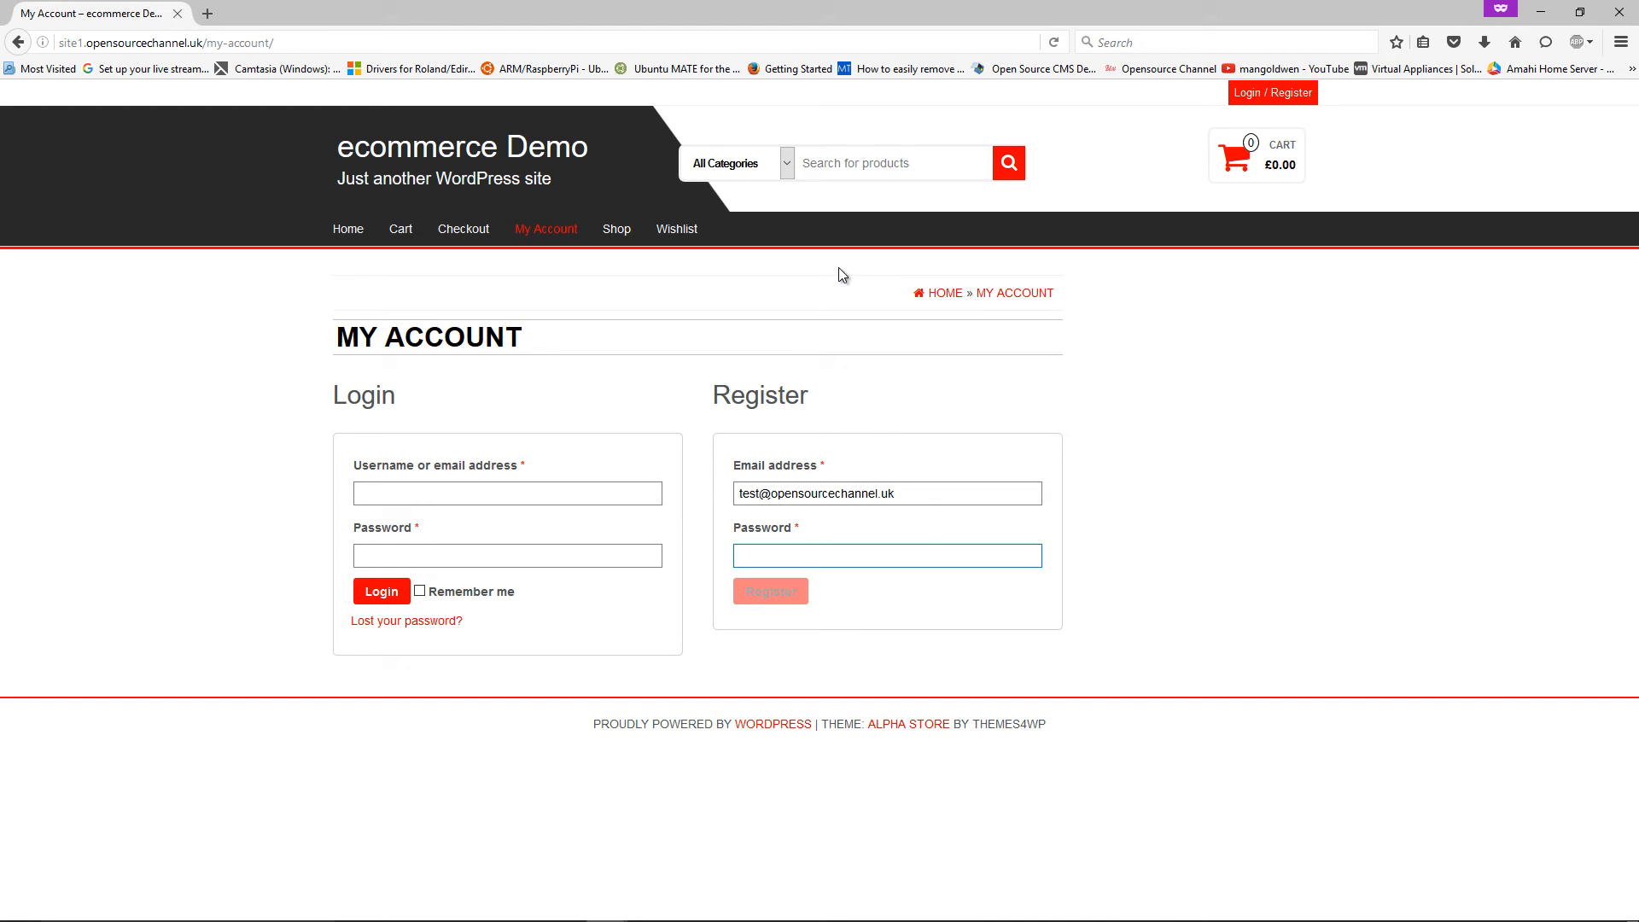
# Compose a strong password in a new tab's address bar and copy it.
pyautogui.click(211, 15)
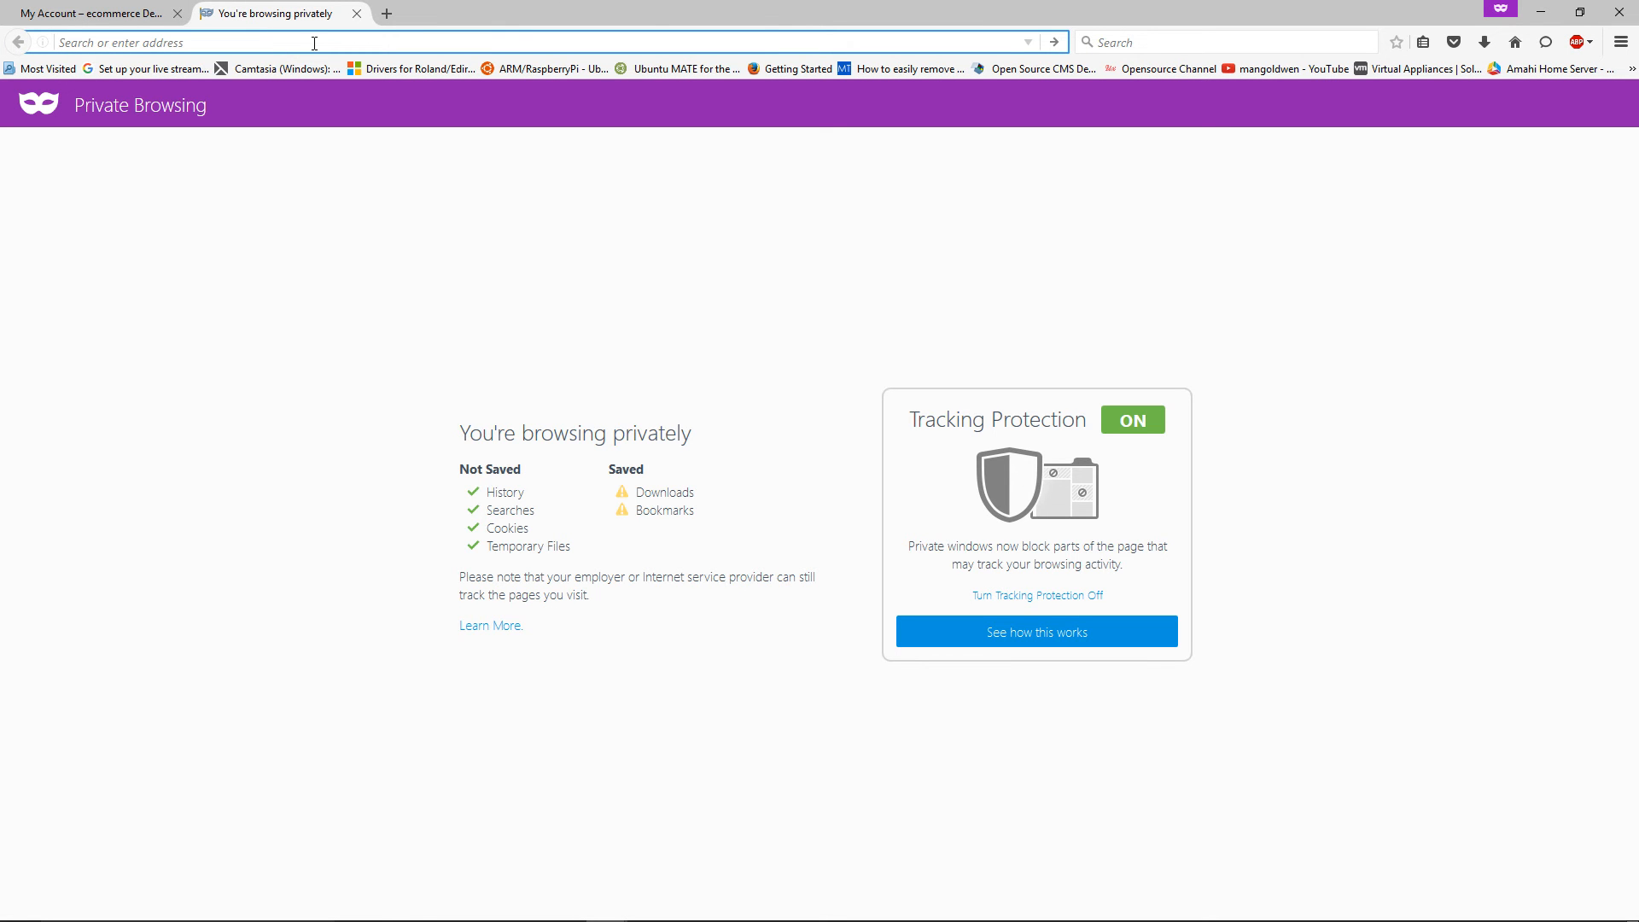
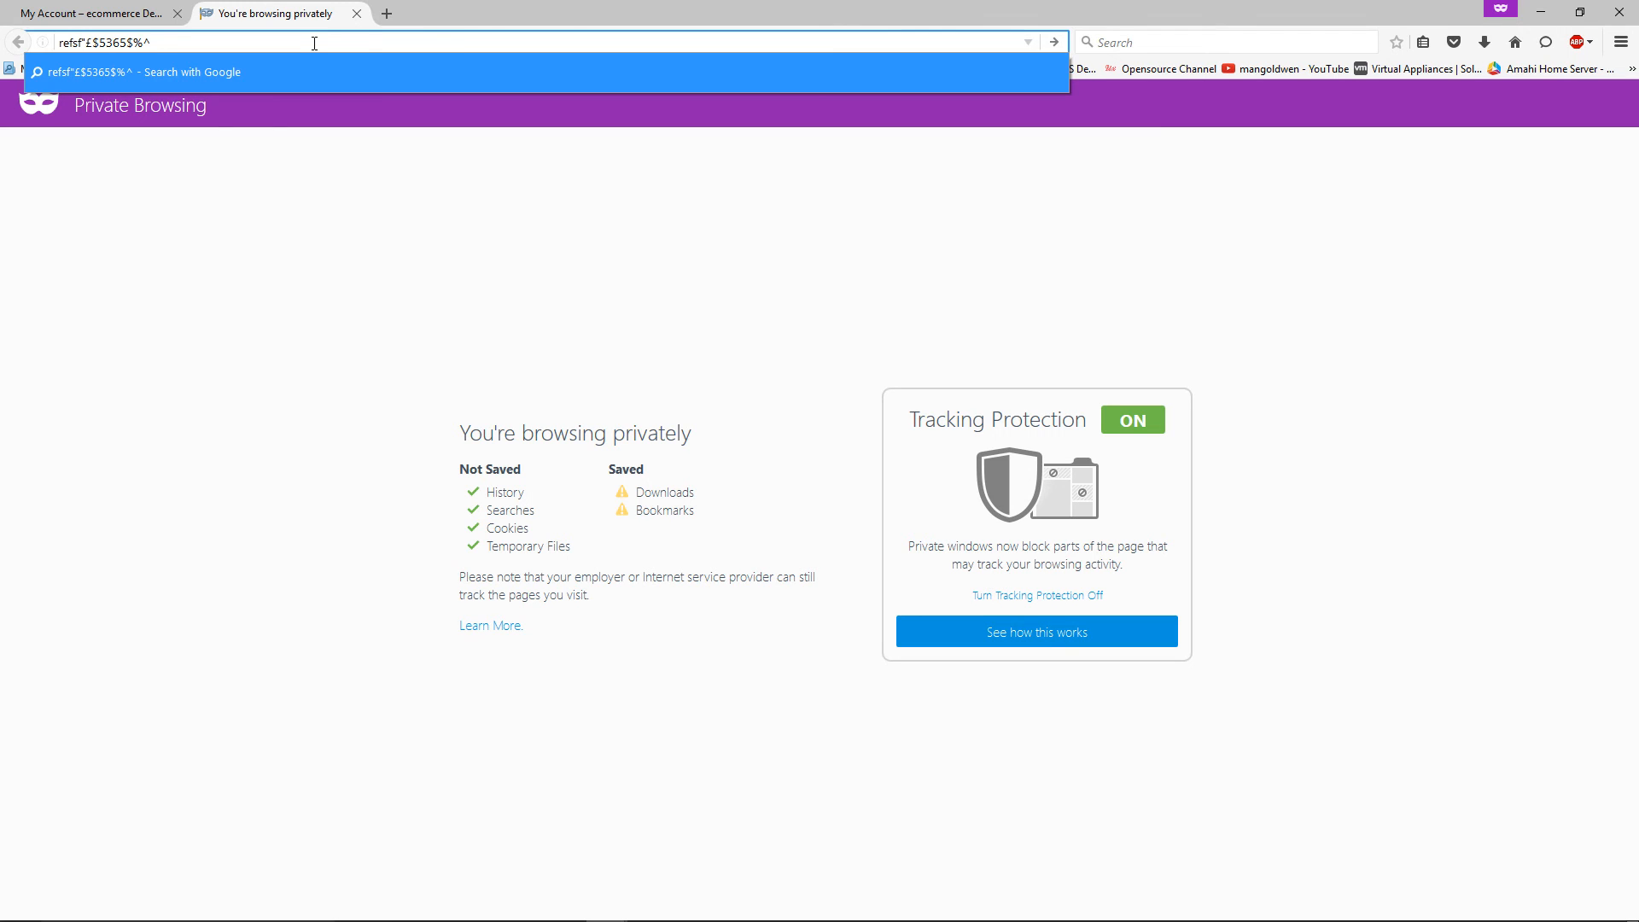
pyautogui.press('Escape')
pyautogui.hotkey('ctrl', 'a')
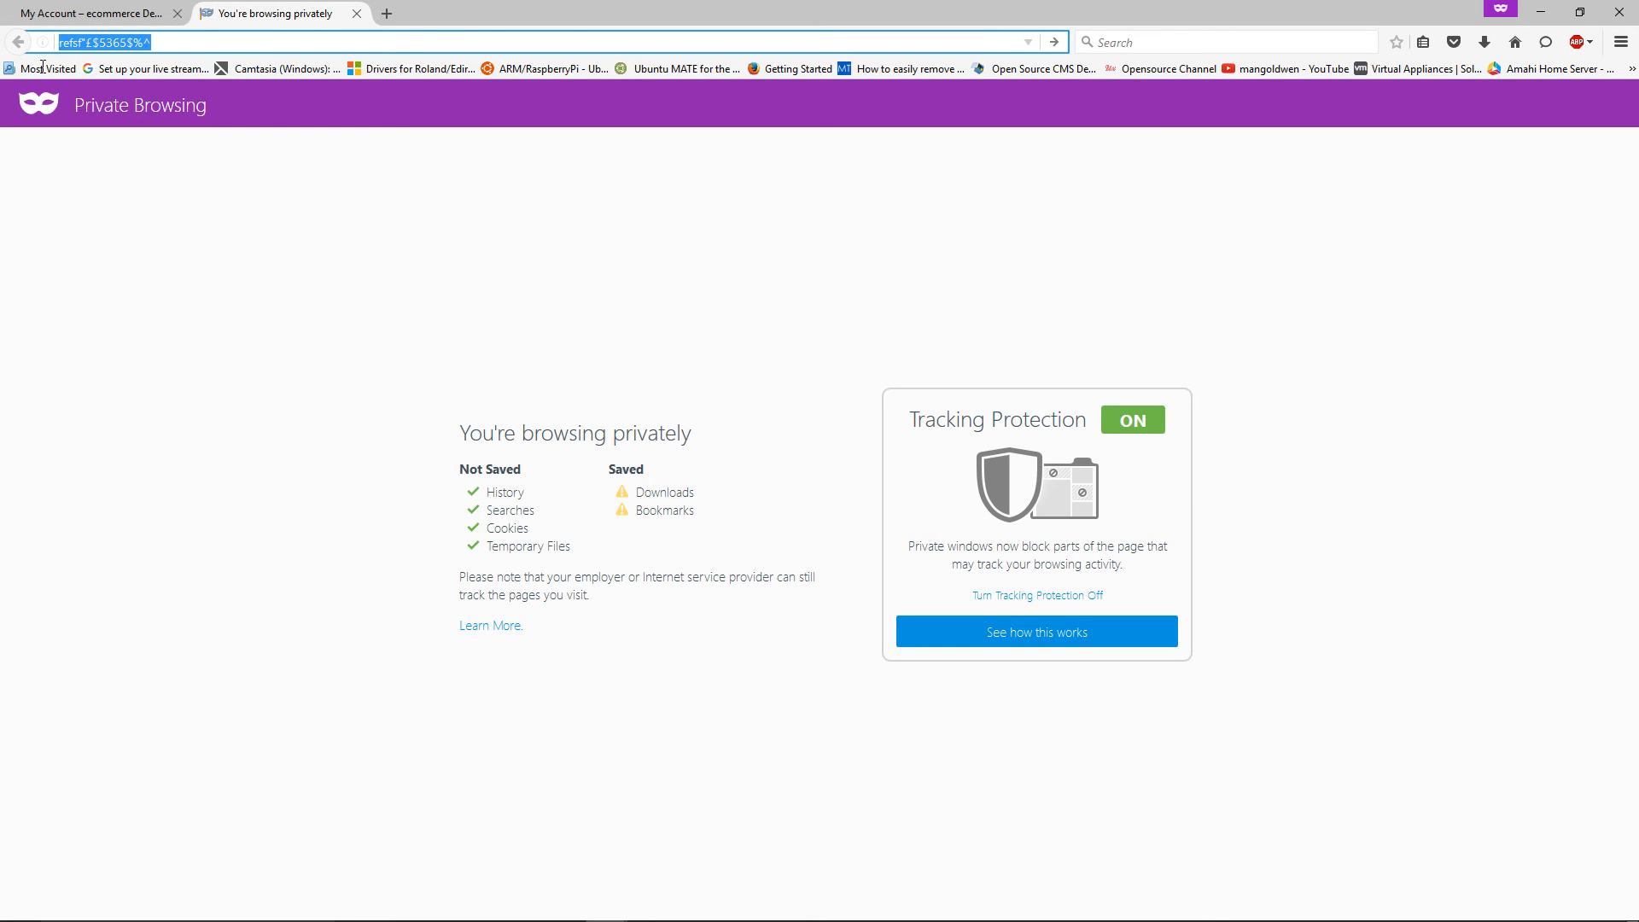
pyautogui.rightClick(90, 39)
pyautogui.click(128, 97)
# Paste the copied password into the Register form's Password field.
pyautogui.hotkey('ctrl', 'Tab')
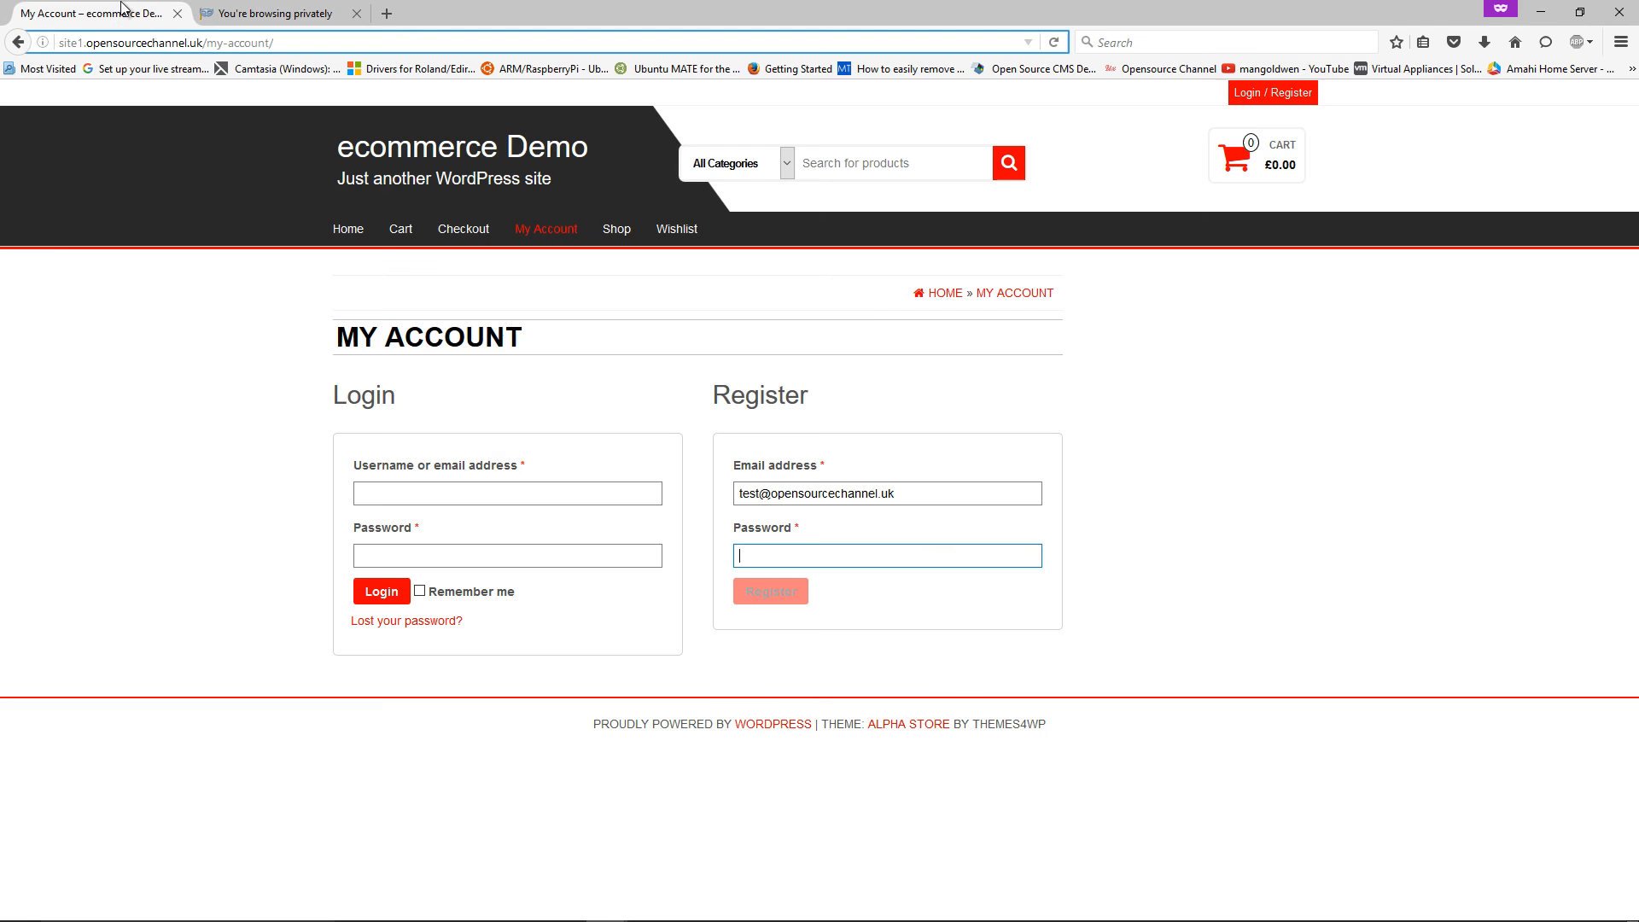
pyautogui.rightClick(876, 561)
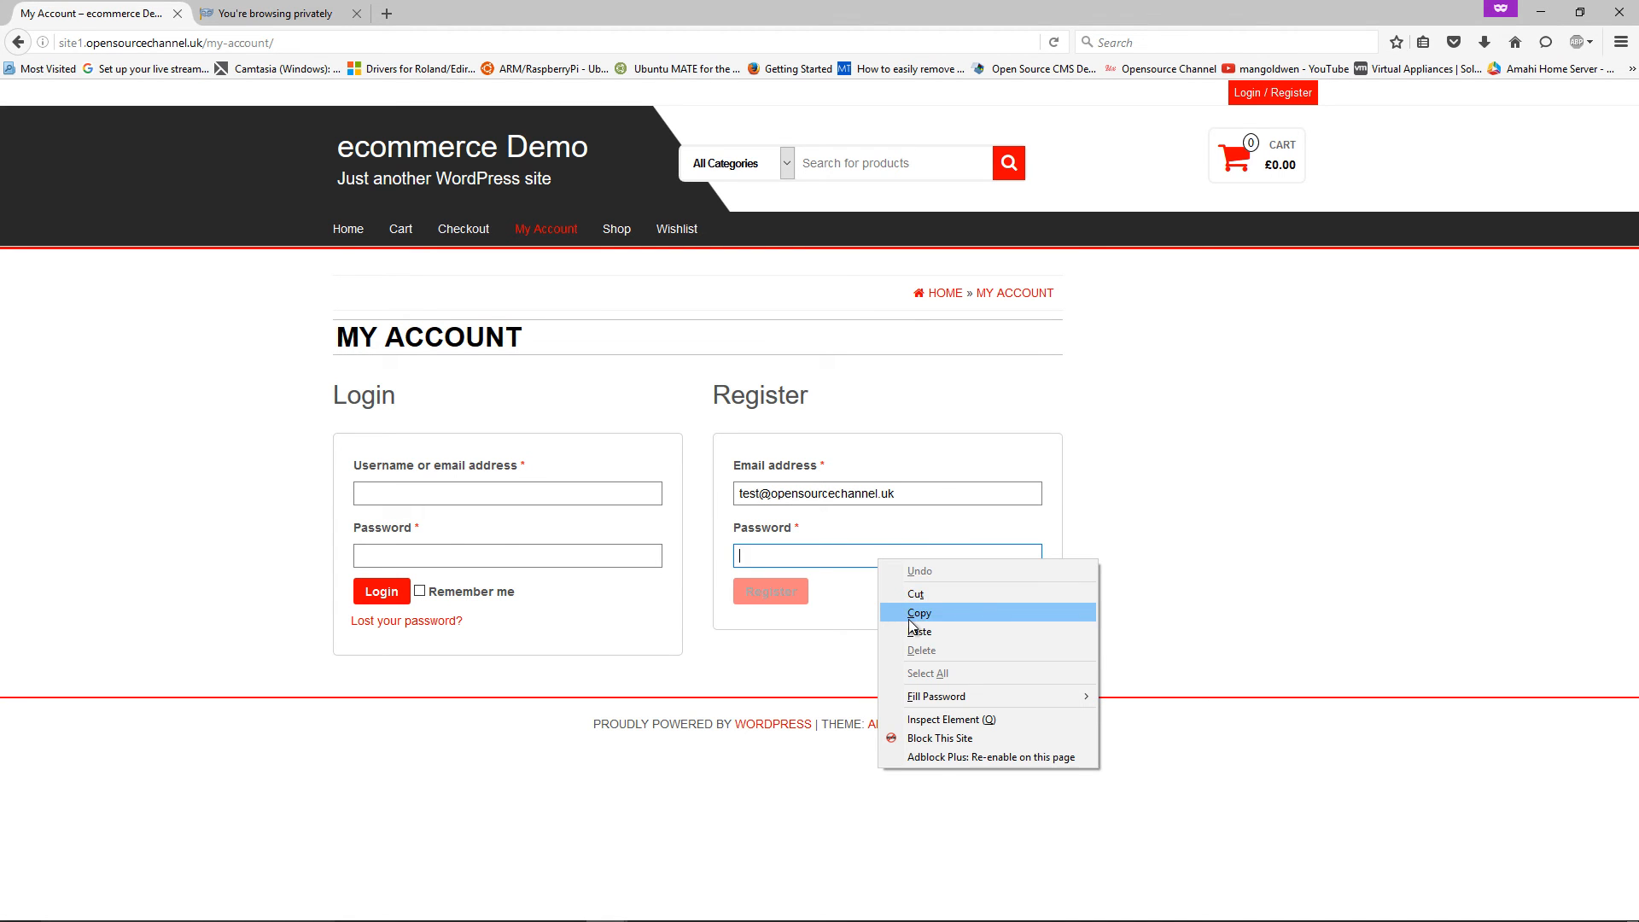
pyautogui.click(914, 630)
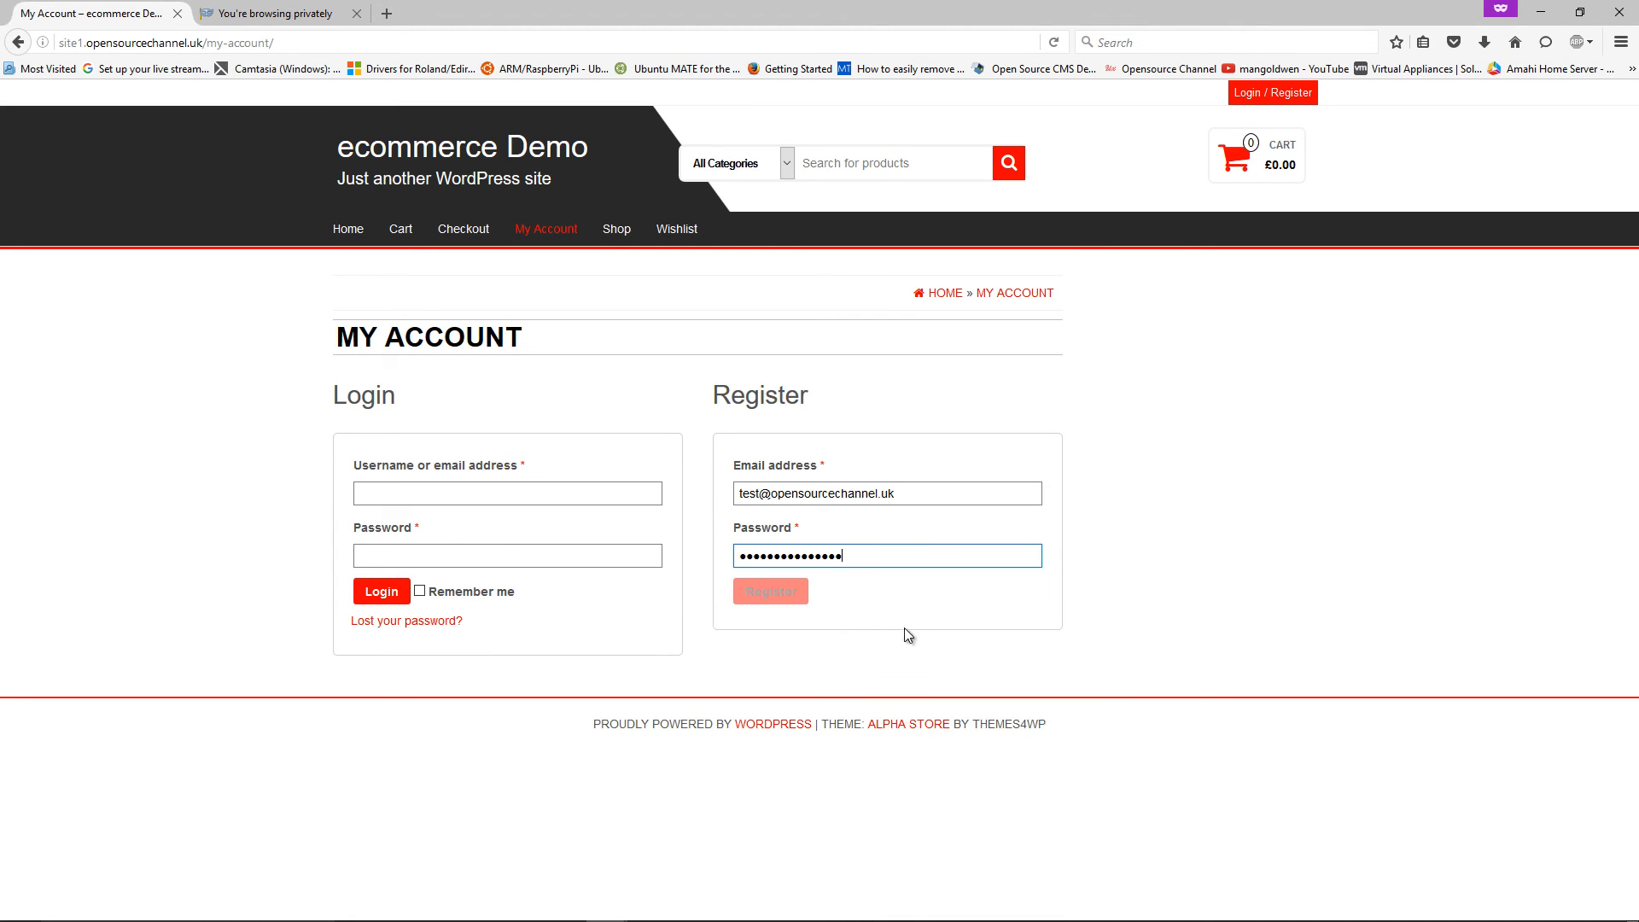
# Register the customer account and browse its Orders, Addresses and Account Details pages.
pyautogui.click(786, 615)
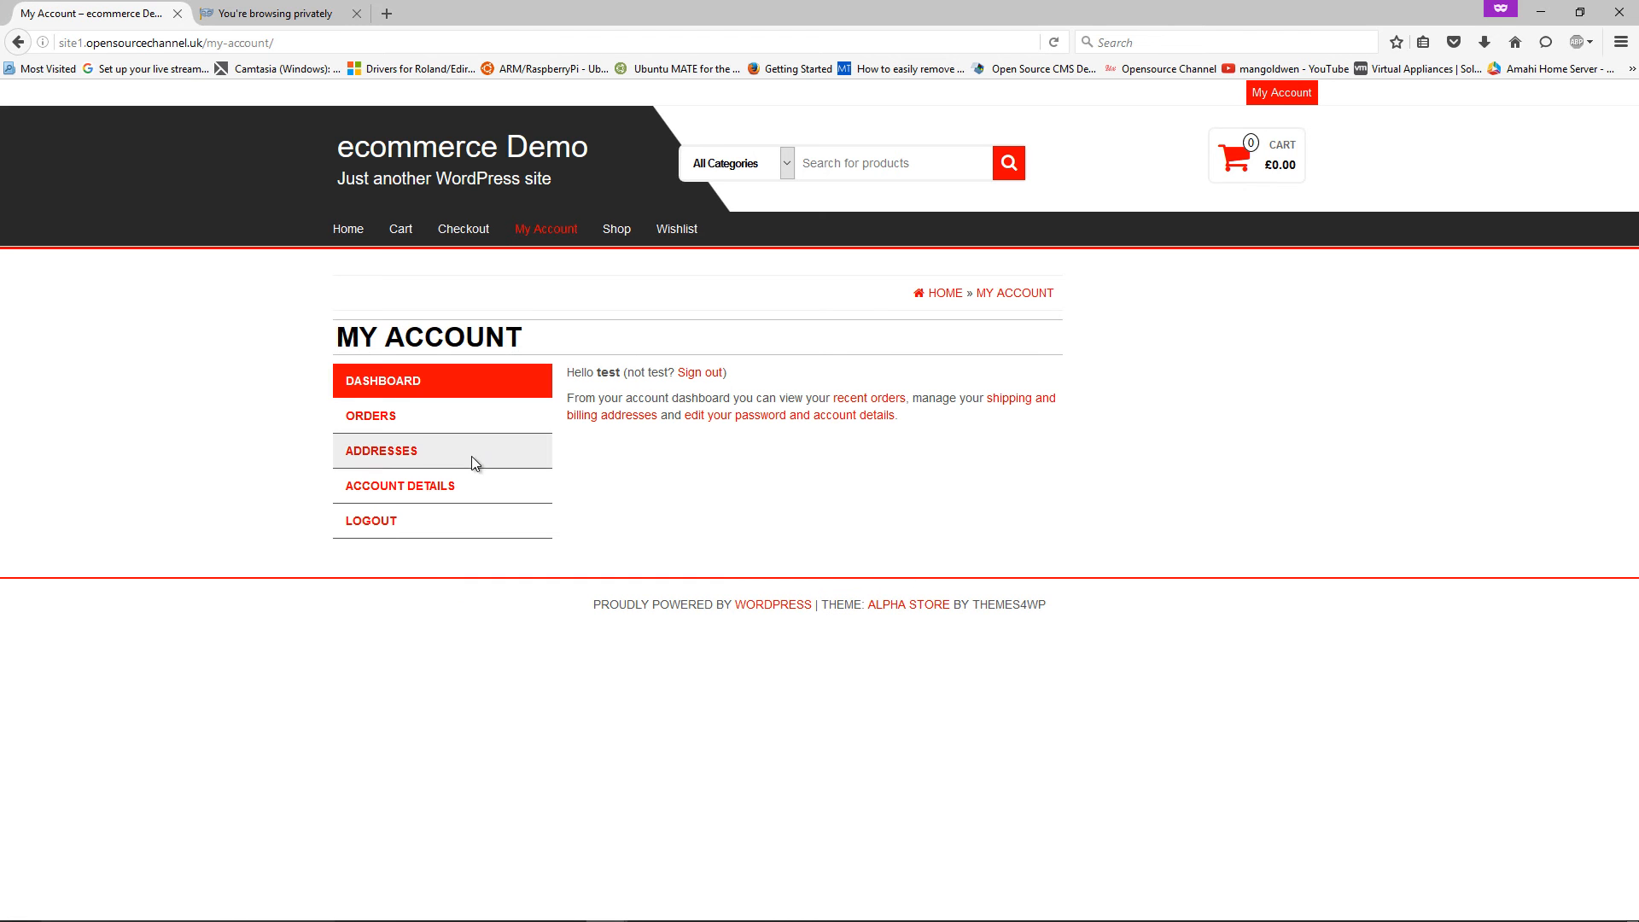
pyautogui.click(378, 419)
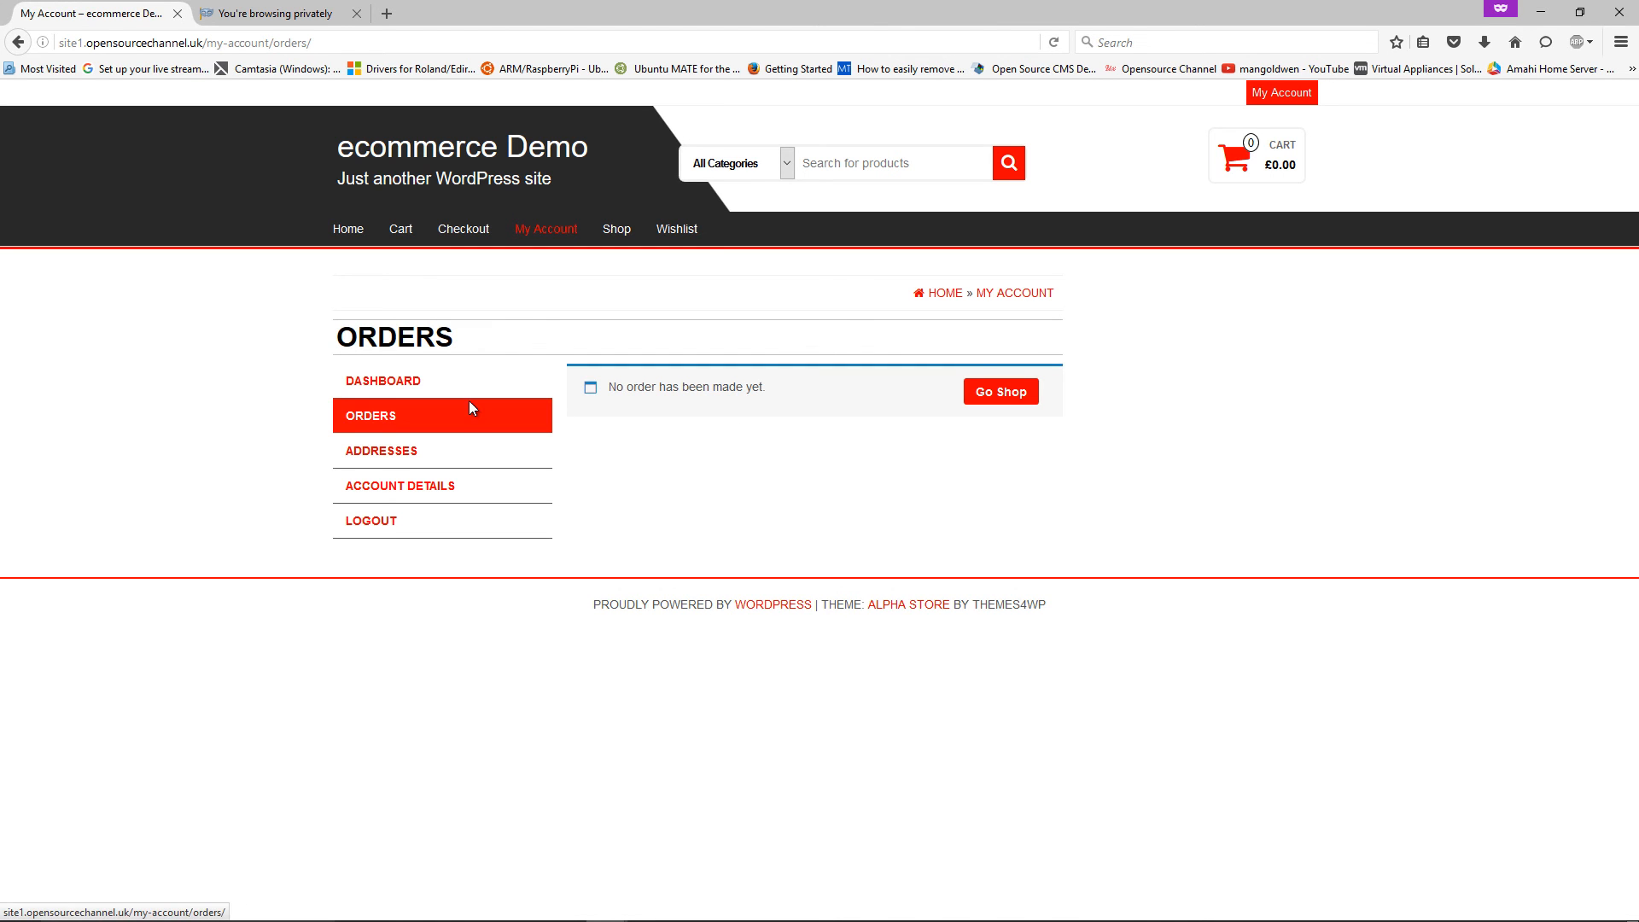
pyautogui.click(399, 453)
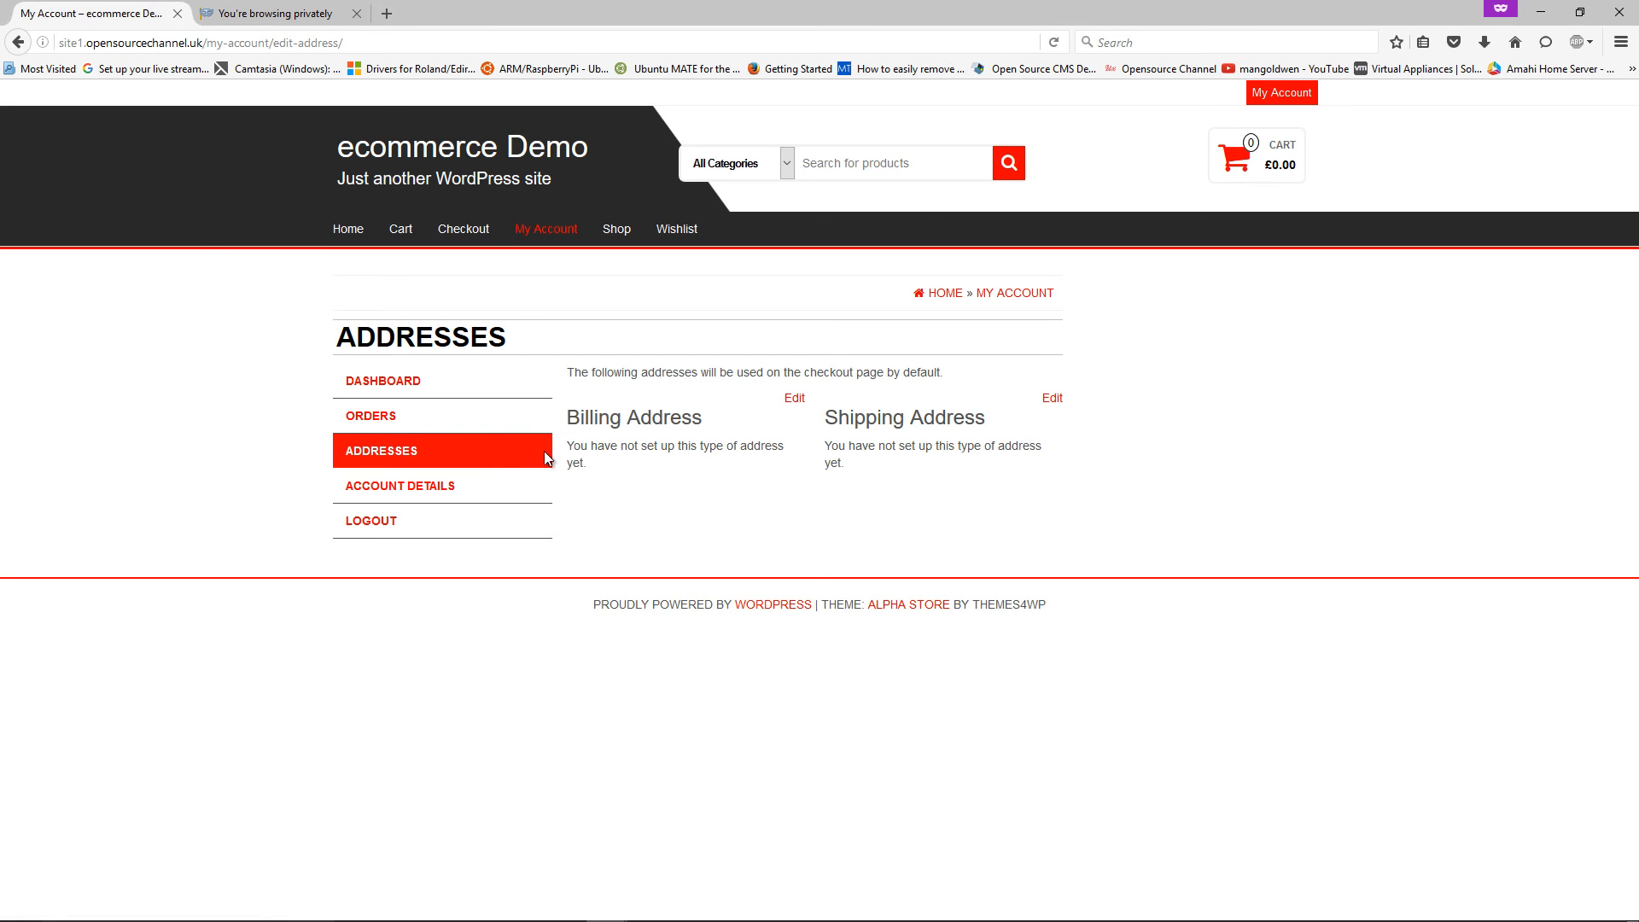
pyautogui.click(457, 489)
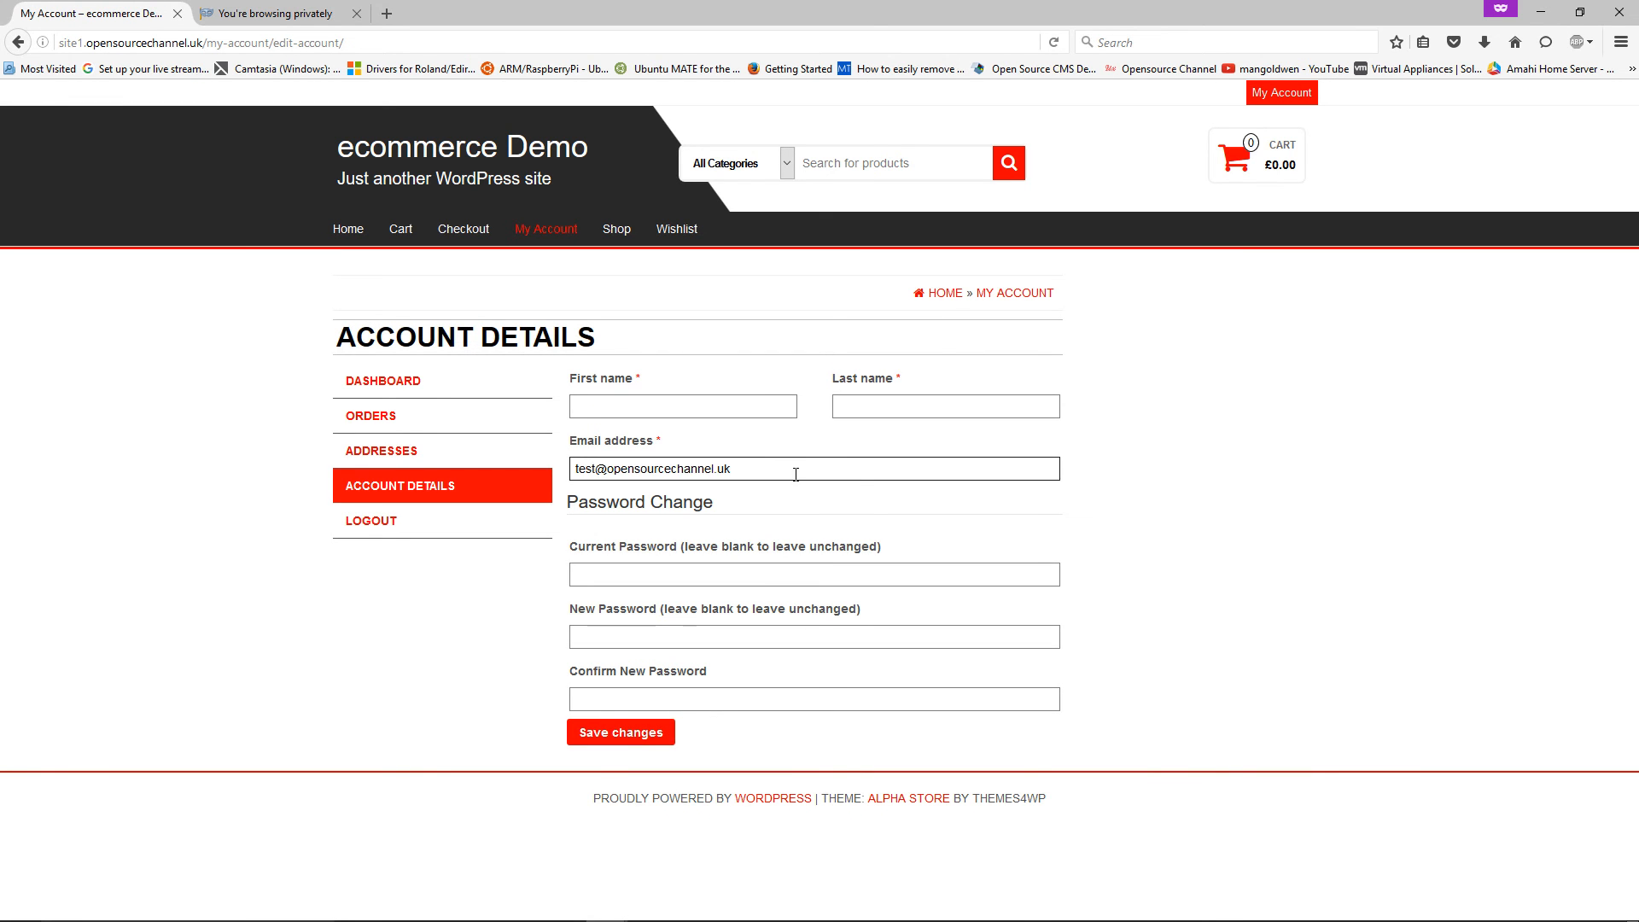
# Add Demo product one (£8.99) to the cart from the Shop and view the cart.
pyautogui.click(617, 230)
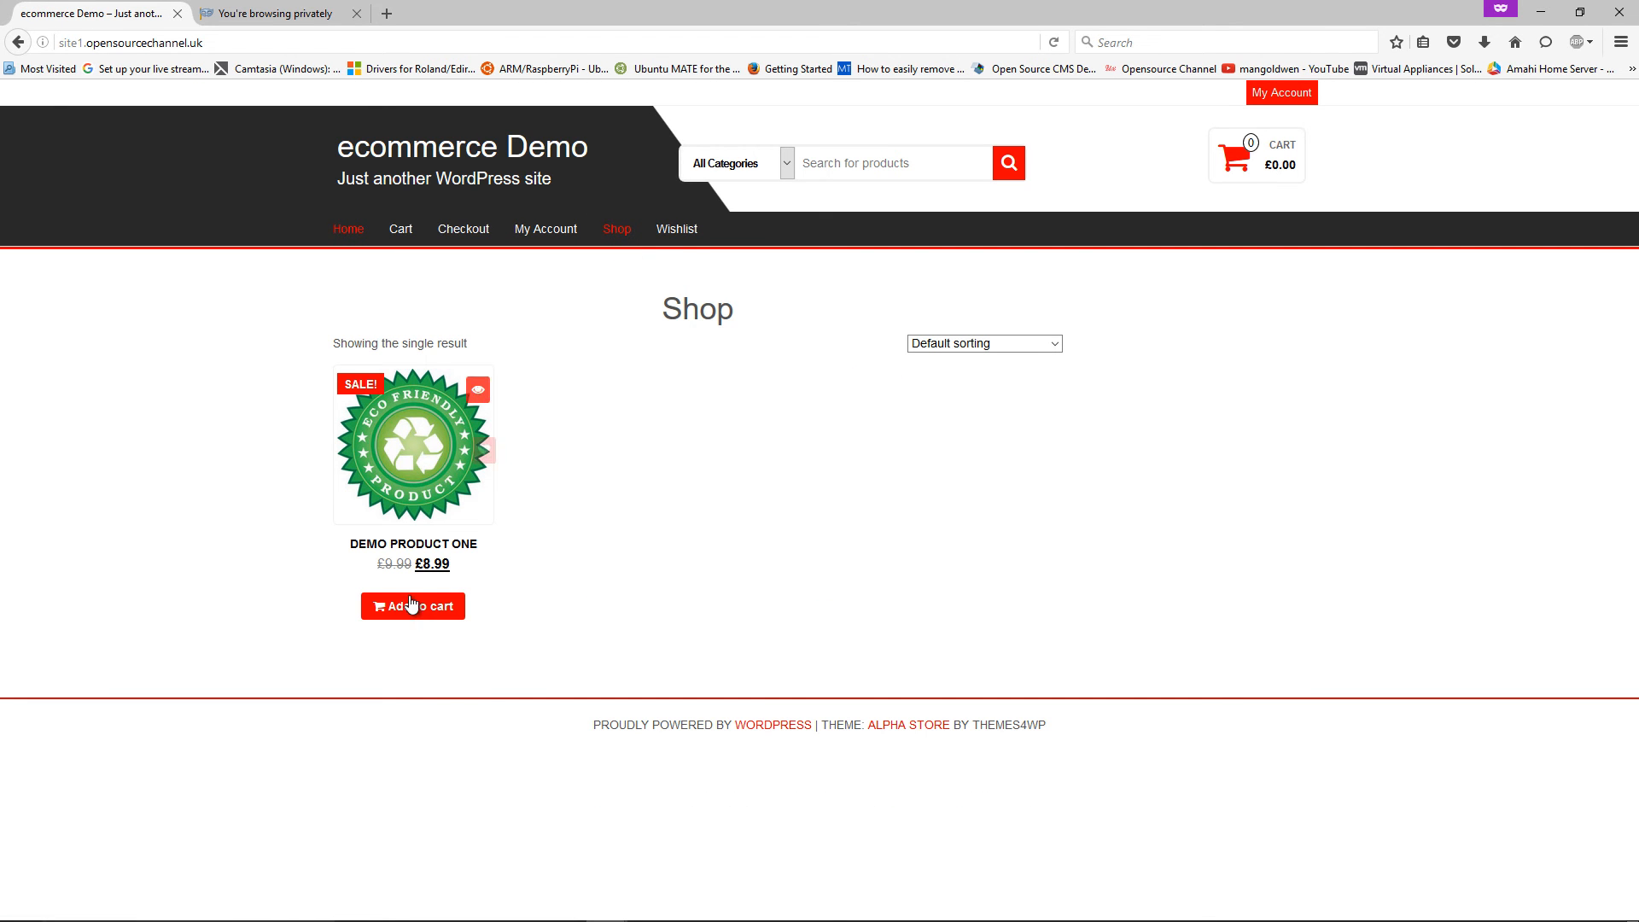
pyautogui.click(416, 608)
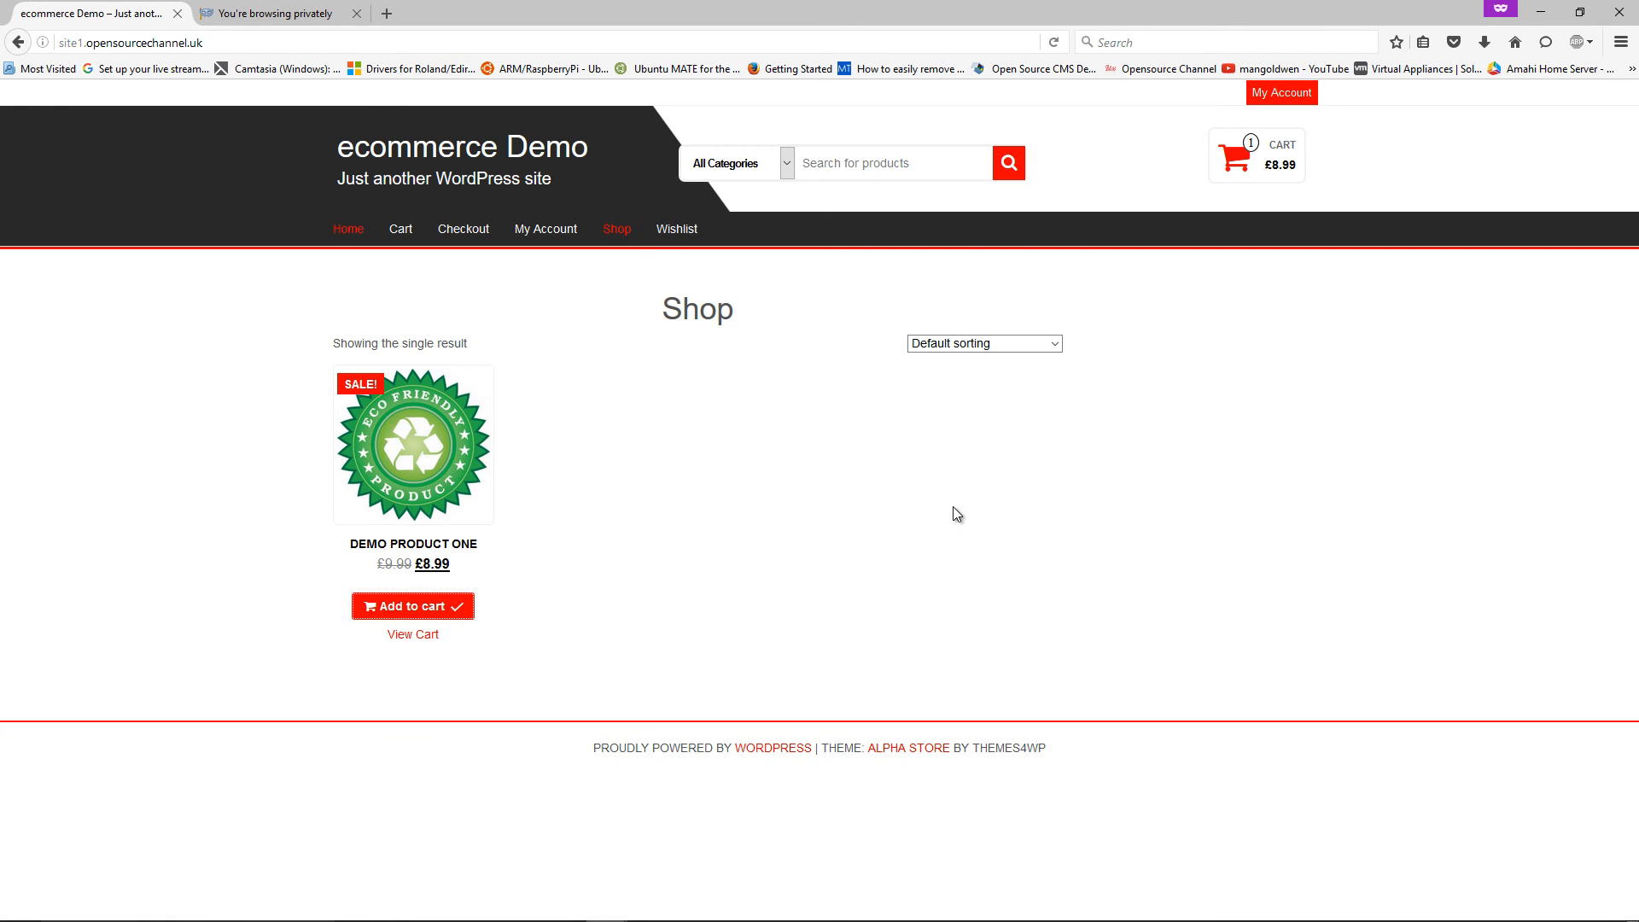
pyautogui.moveTo(1276, 167)
pyautogui.click(1167, 309)
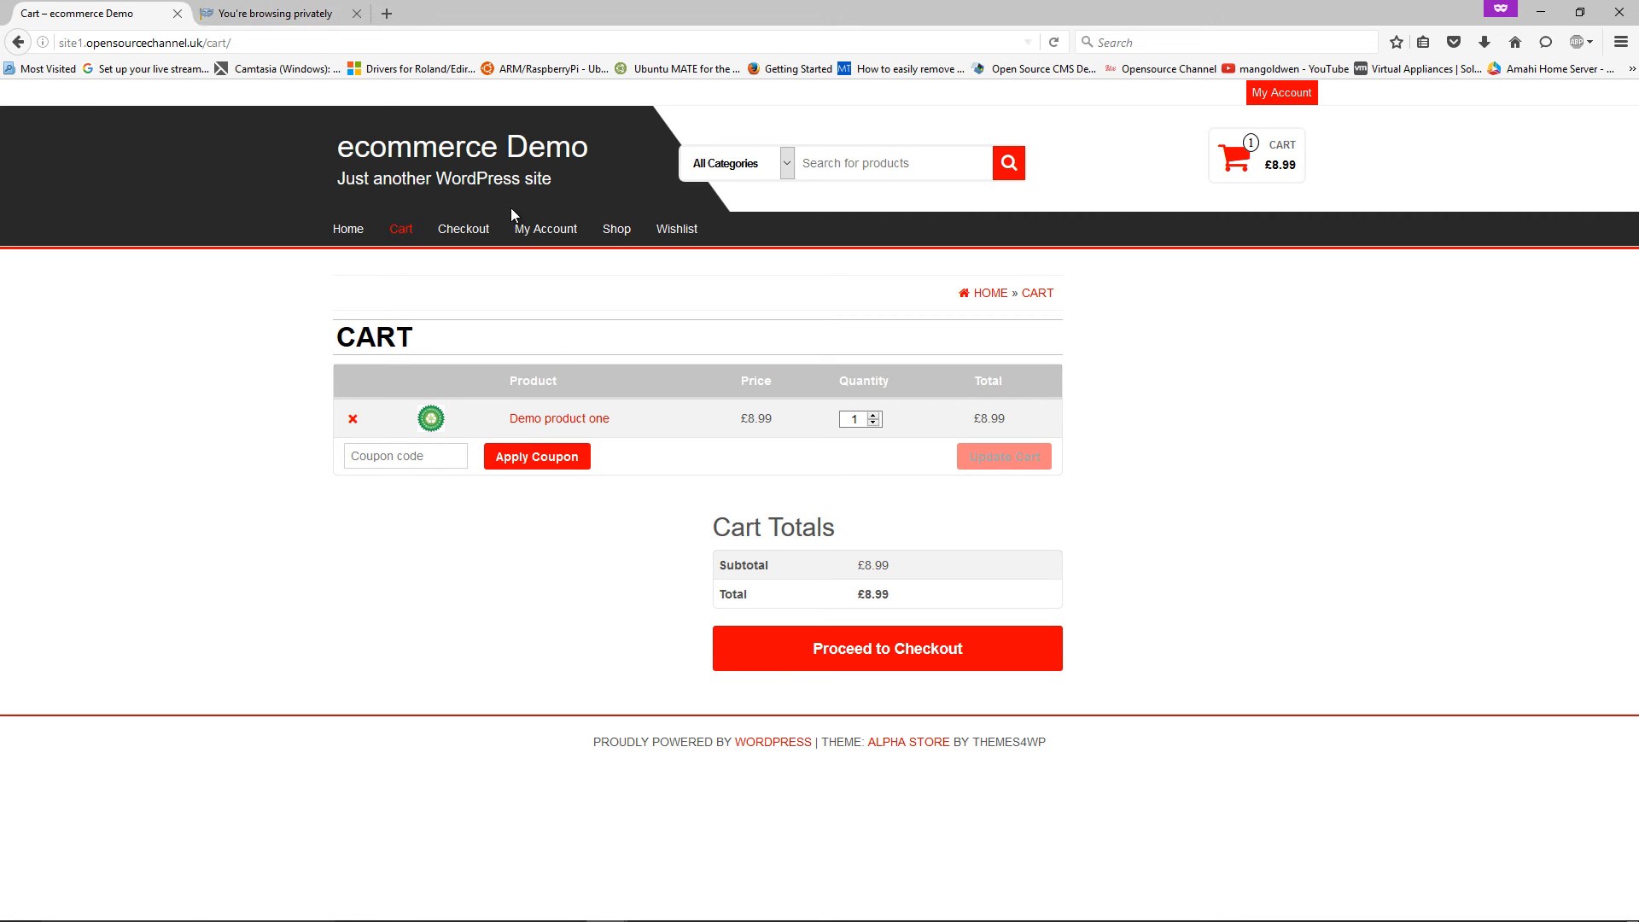
pyautogui.hotkey('alt', 'Tab')
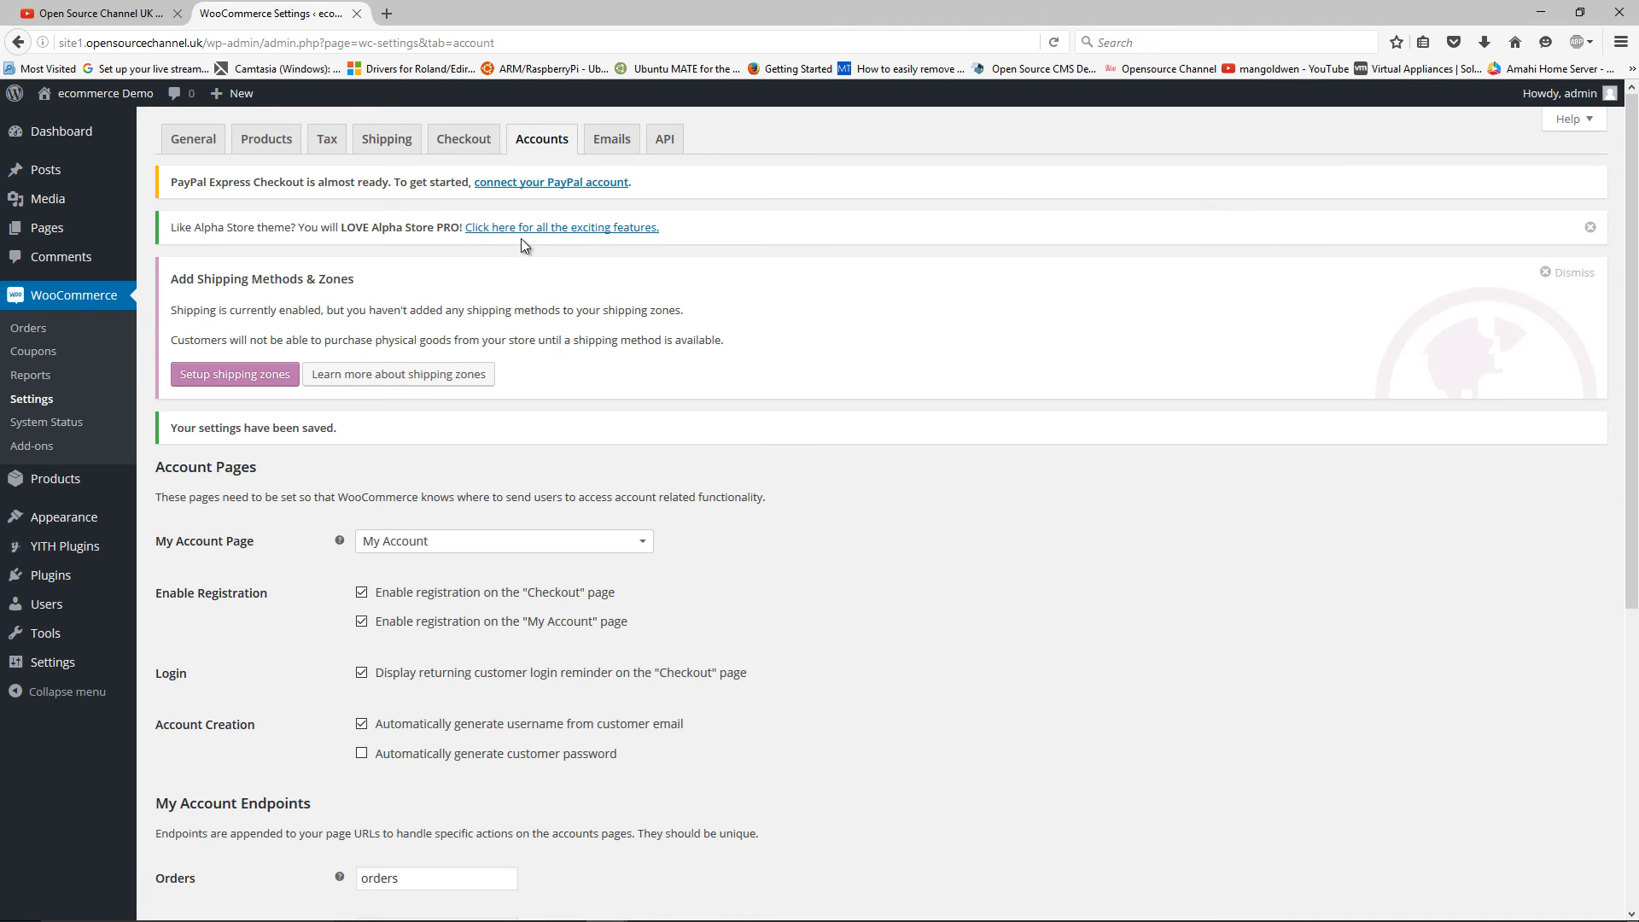
# Open the WooCommerce Coupons list and glance at the coupon documentation.
pyautogui.moveTo(74, 476)
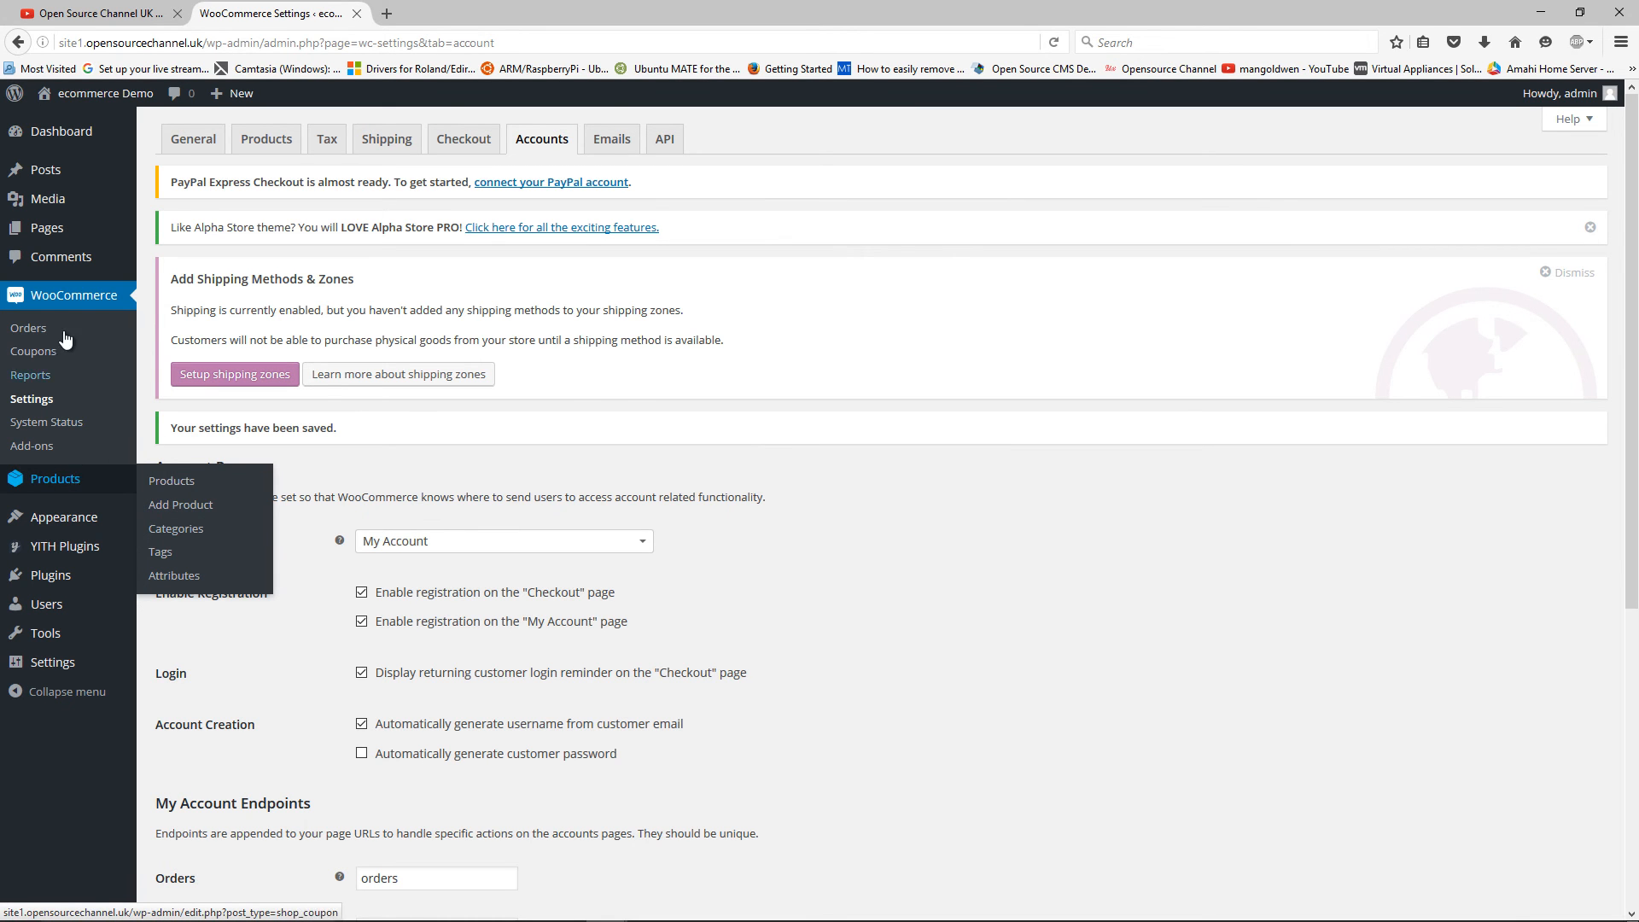
pyautogui.click(50, 353)
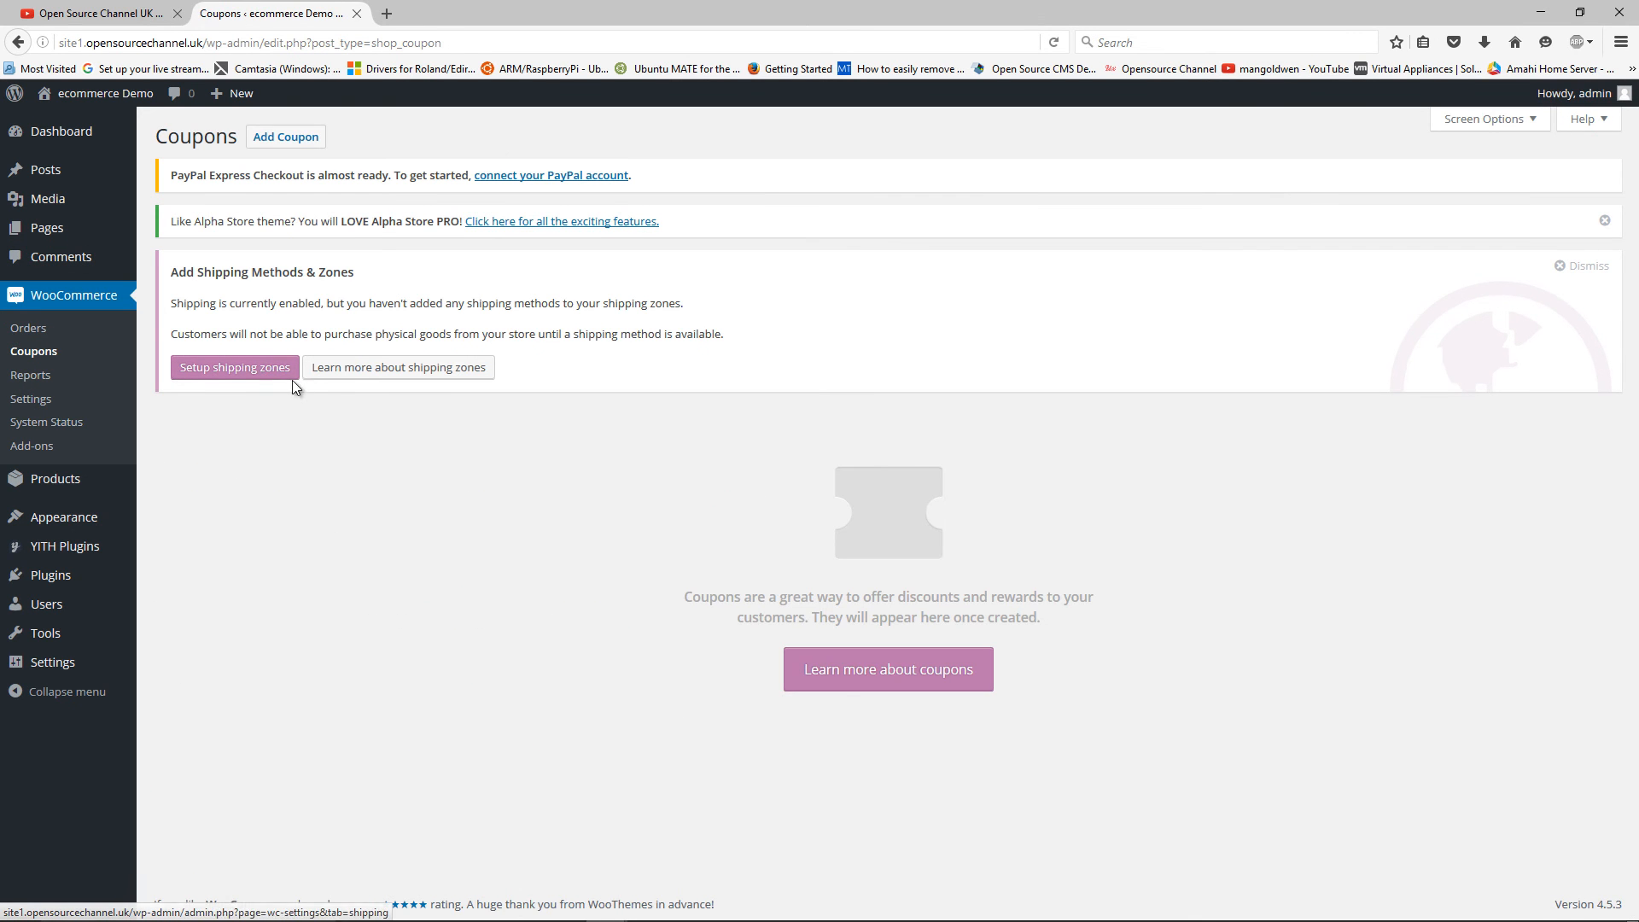
pyautogui.click(856, 671)
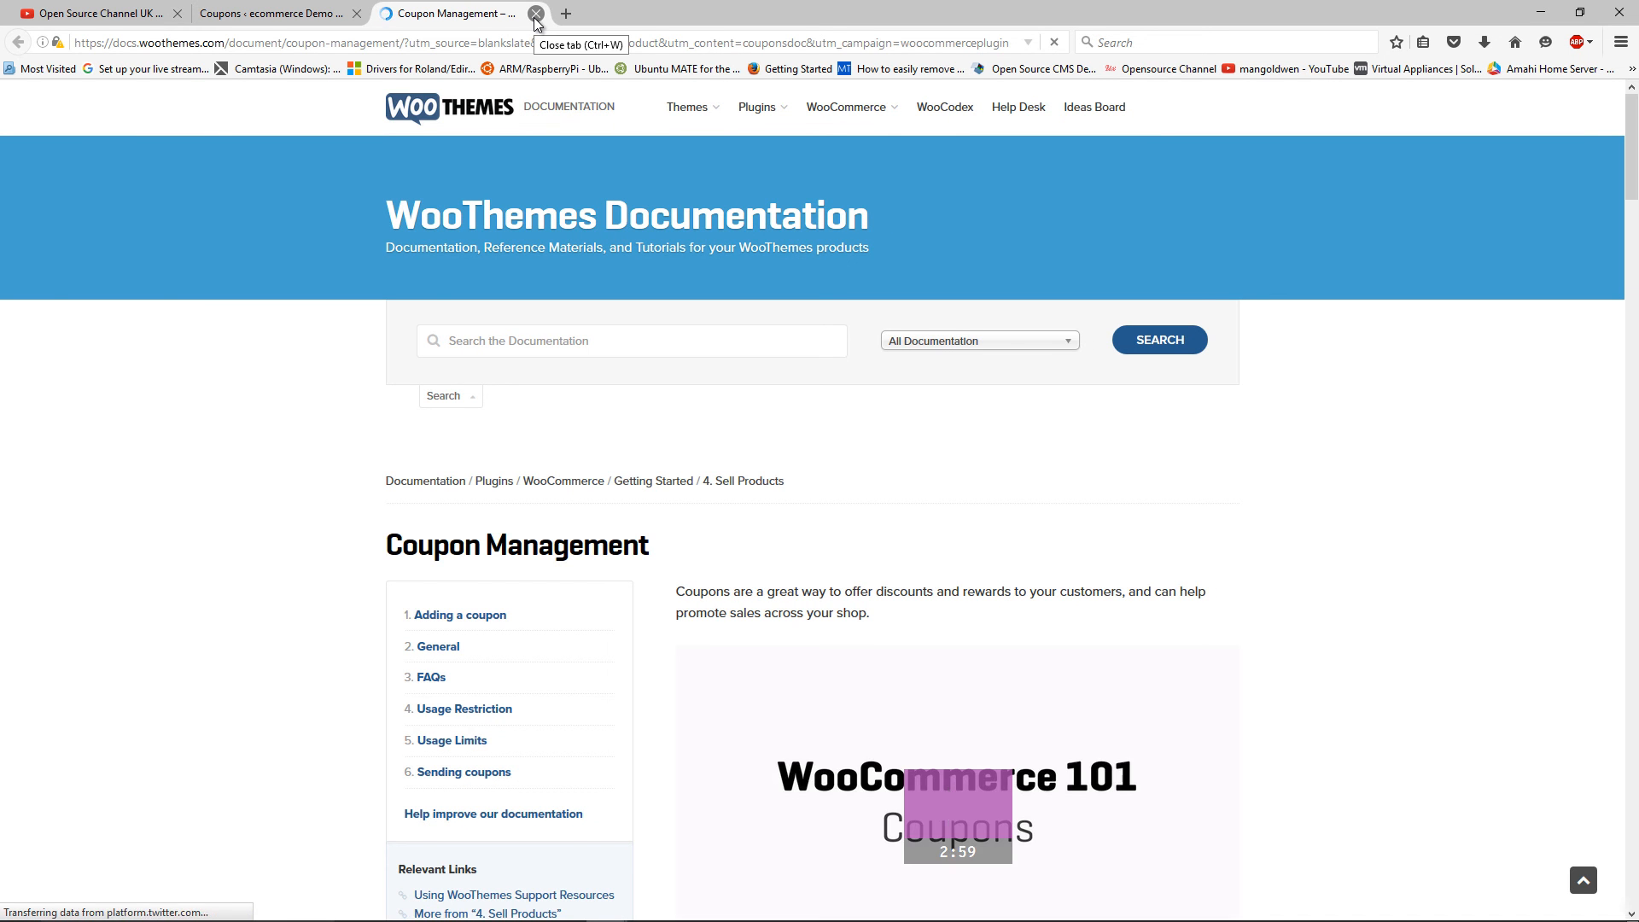
pyautogui.click(536, 14)
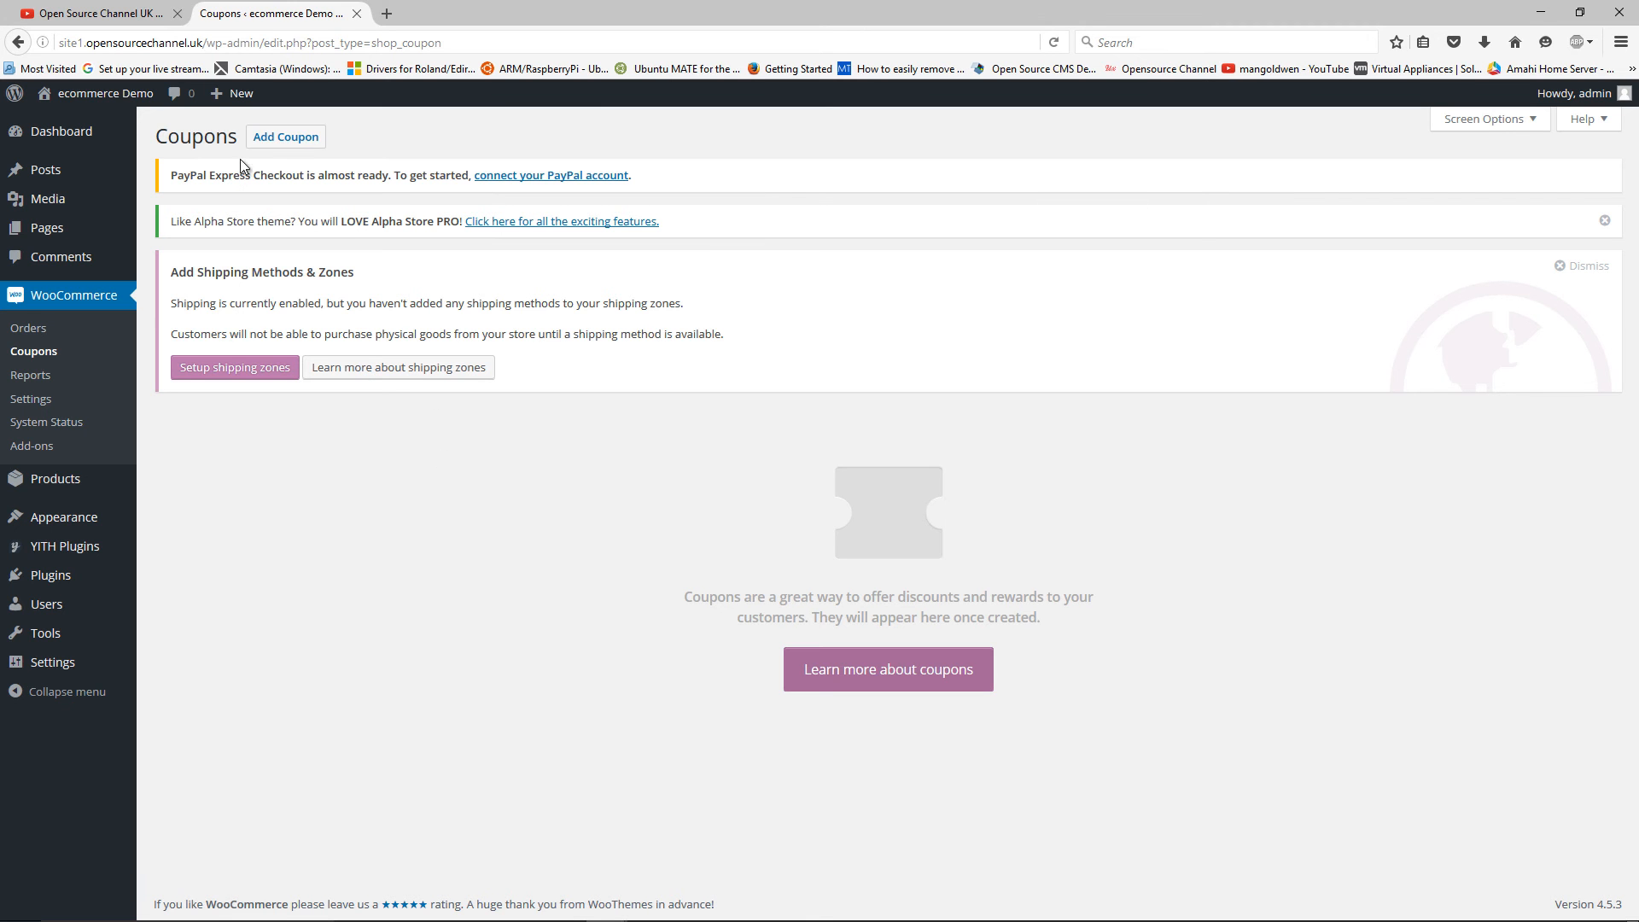
# Add a new coupon with Product % Discount type and review its Usage Restriction and Usage Limits.
pyautogui.click(287, 138)
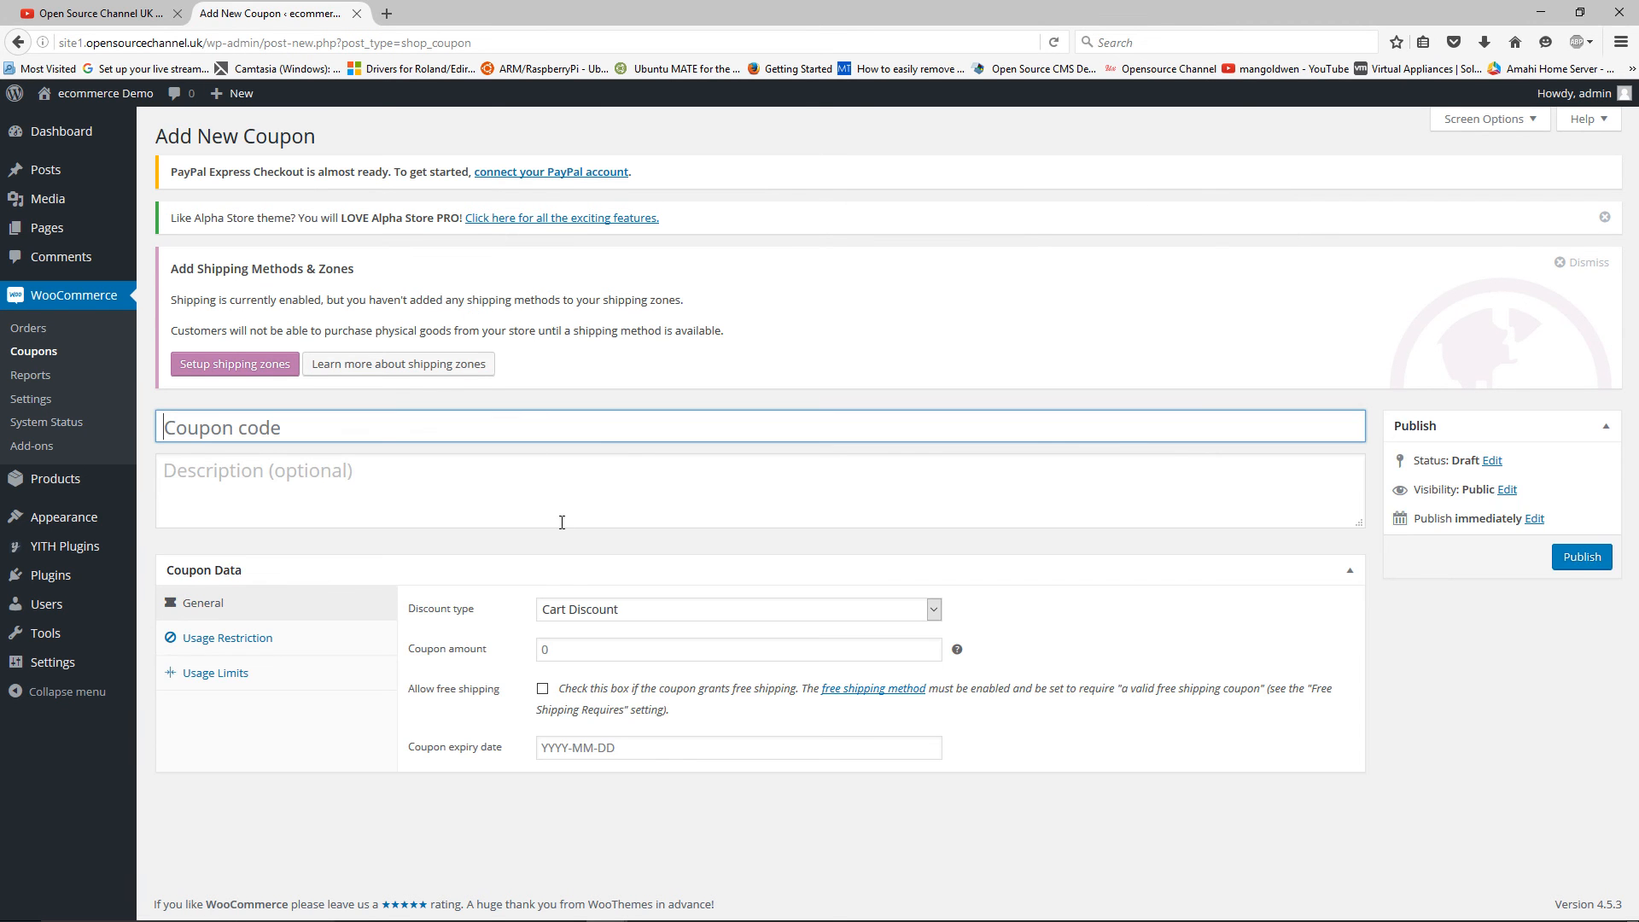
pyautogui.click(616, 611)
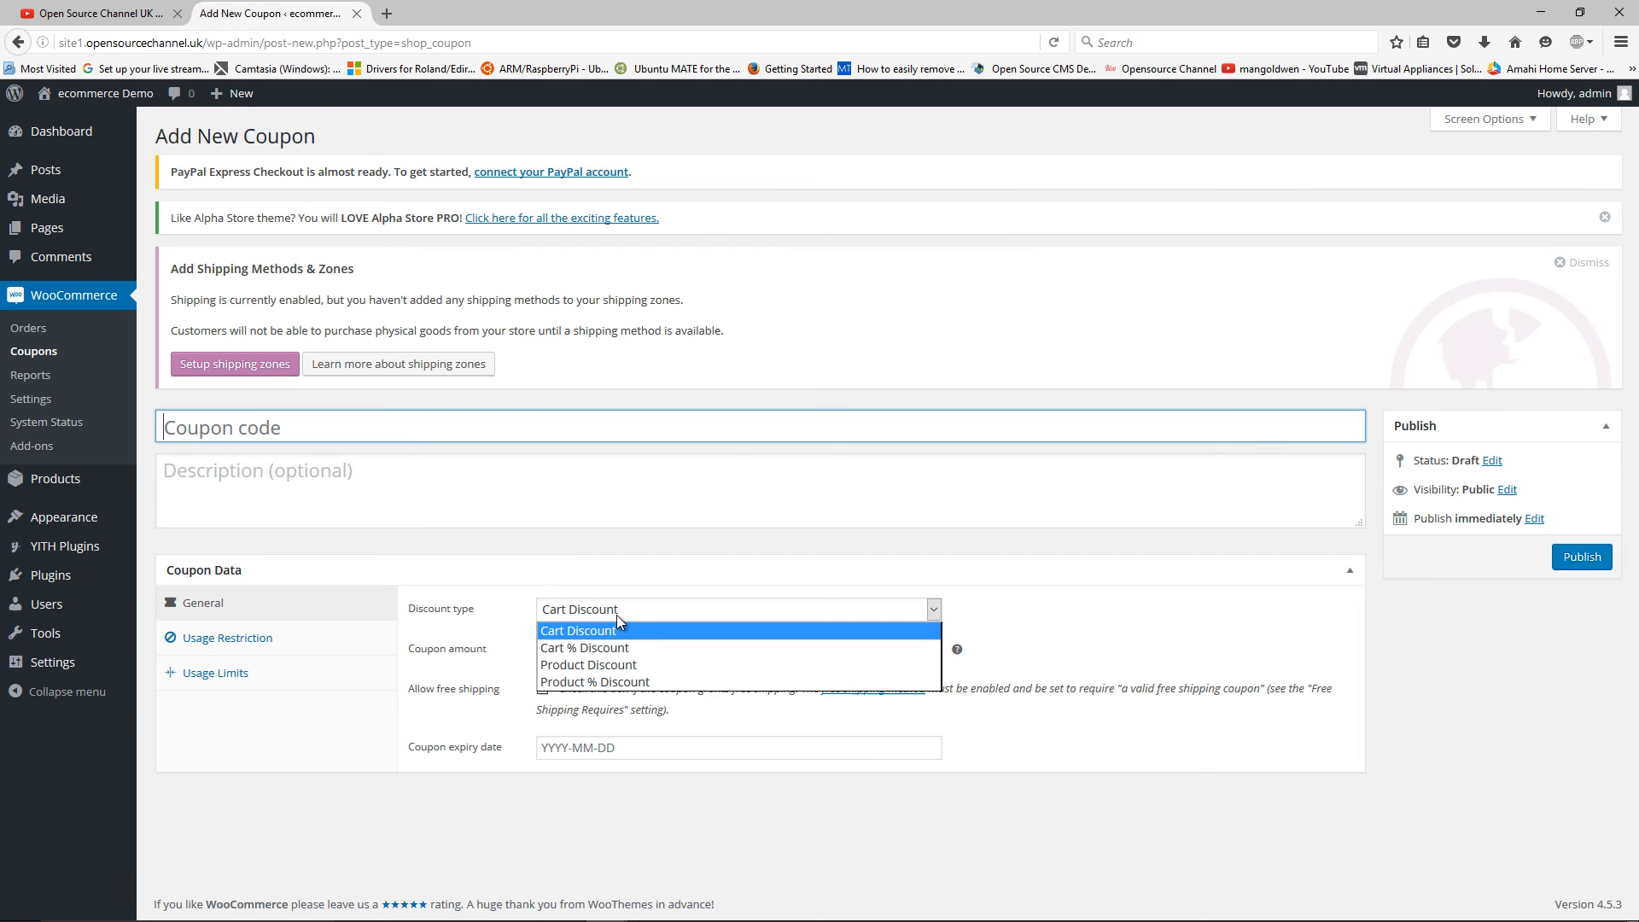
pyautogui.click(656, 648)
pyautogui.click(673, 609)
pyautogui.click(664, 665)
pyautogui.click(680, 606)
pyautogui.click(663, 681)
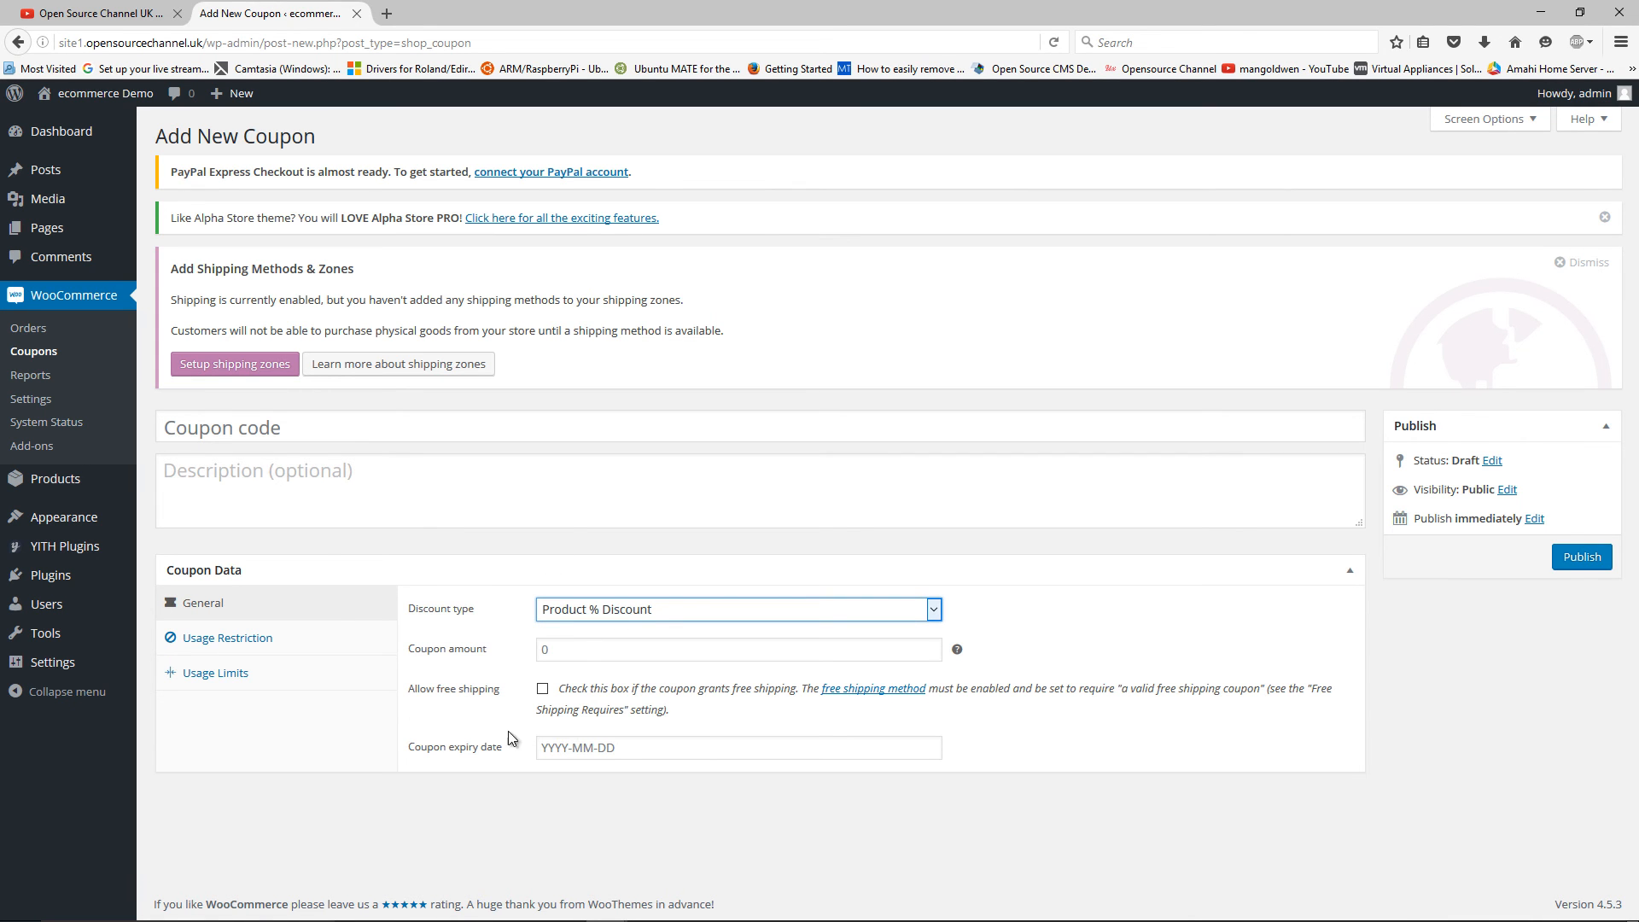
pyautogui.click(256, 637)
pyautogui.scroll(-2, 685, 638)
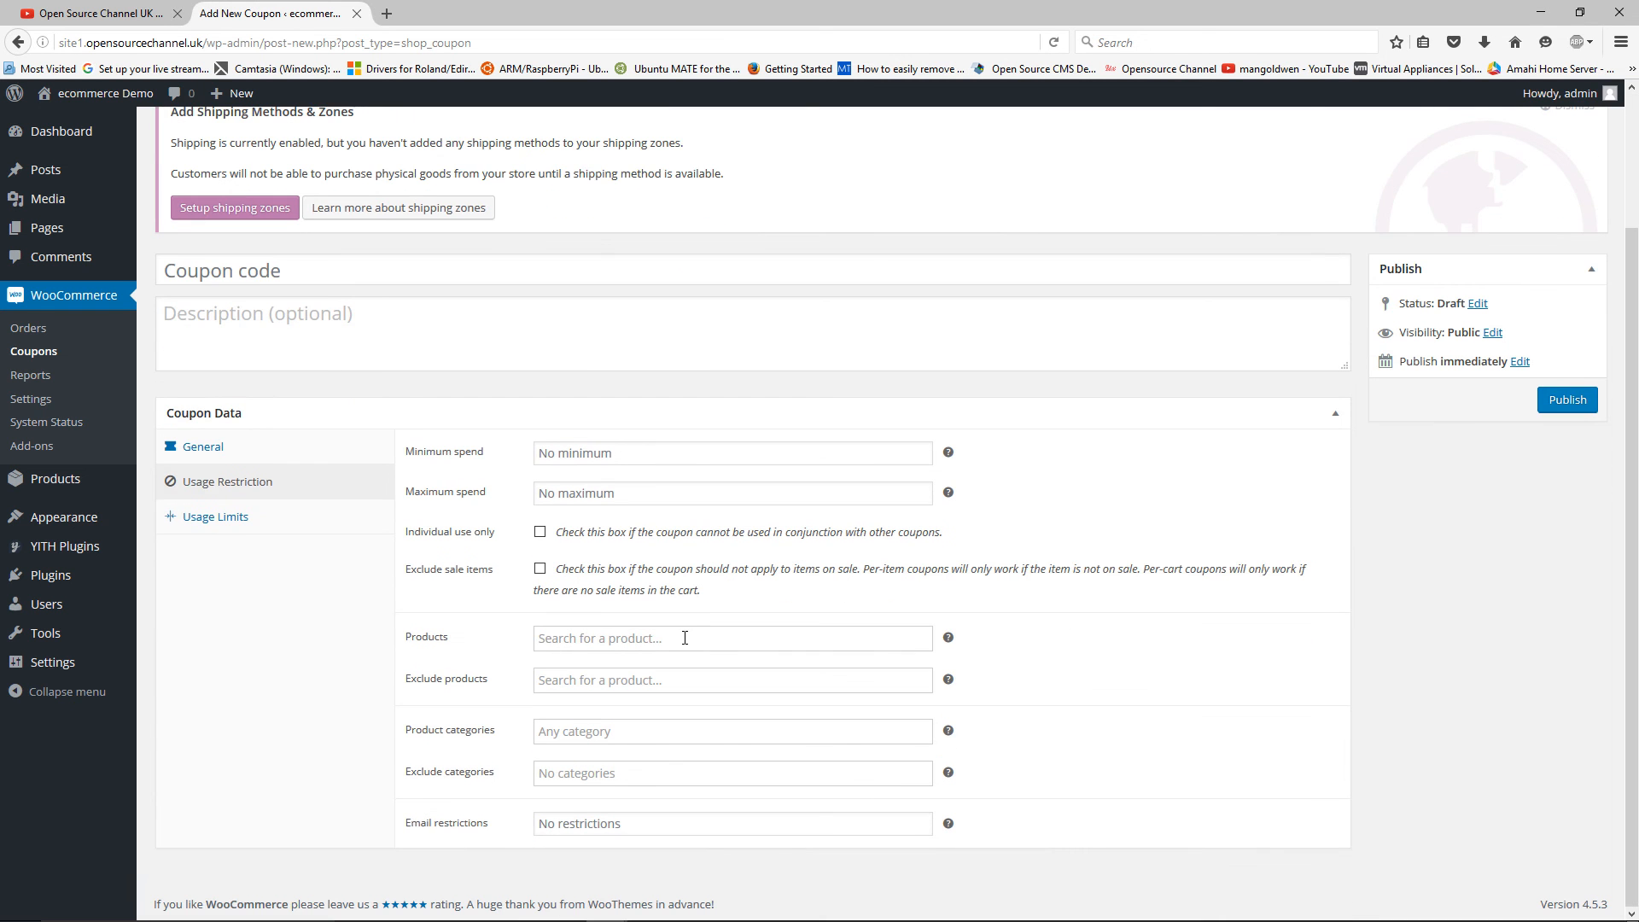
pyautogui.click(214, 528)
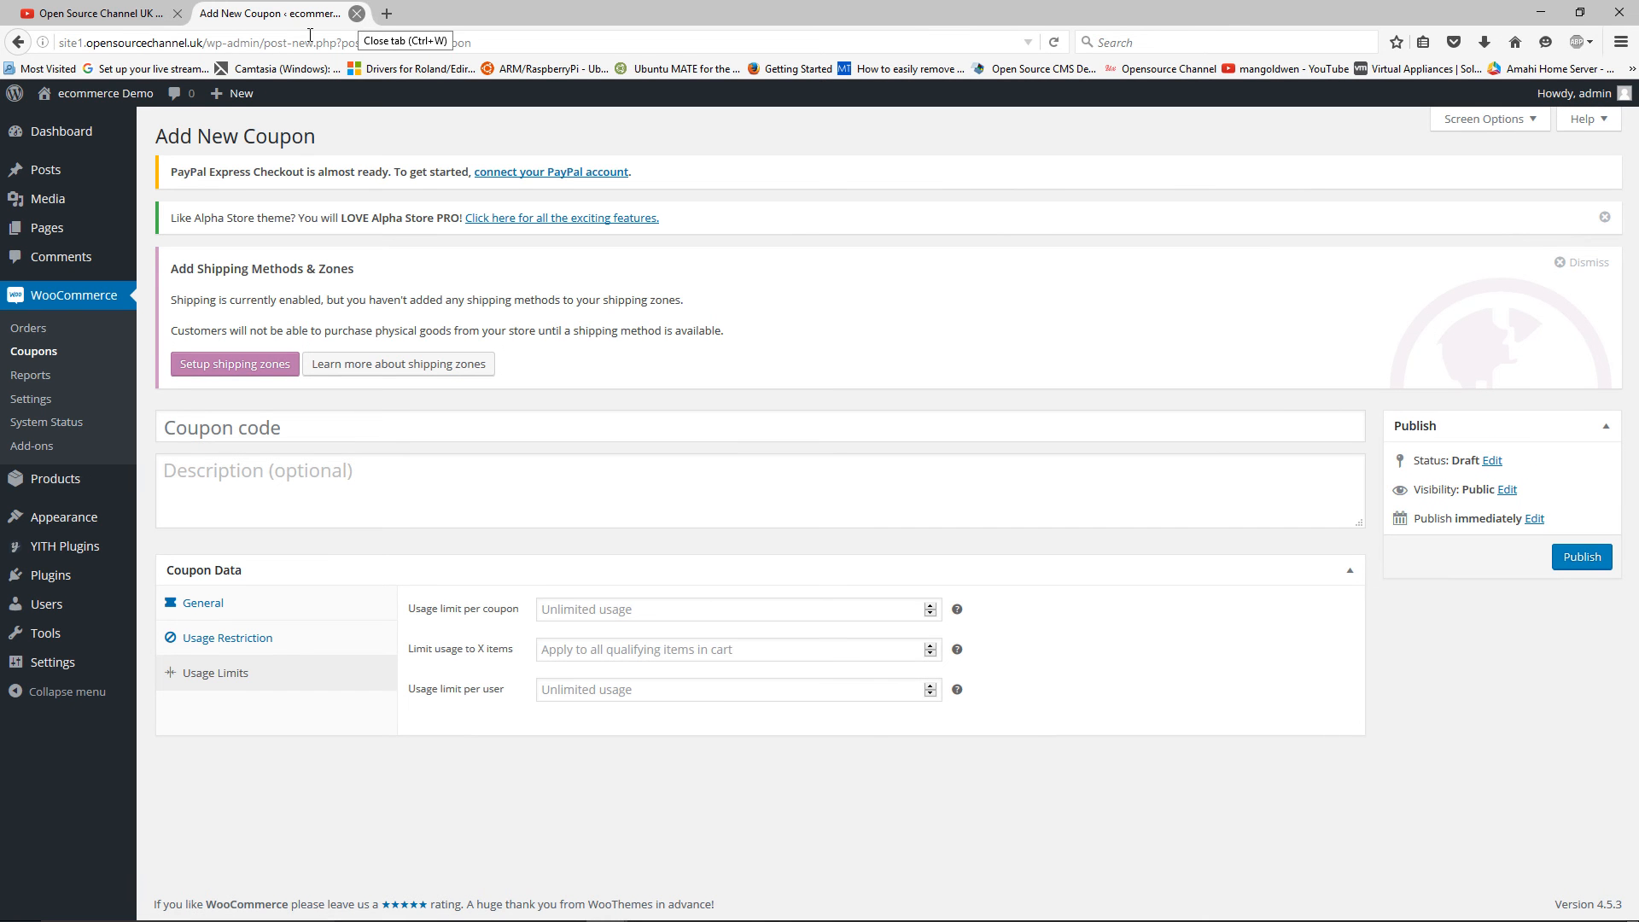
# Switch to the customer's cart and proceed to checkout.
pyautogui.click(47, 140)
pyautogui.hotkey('alt', 'Tab')
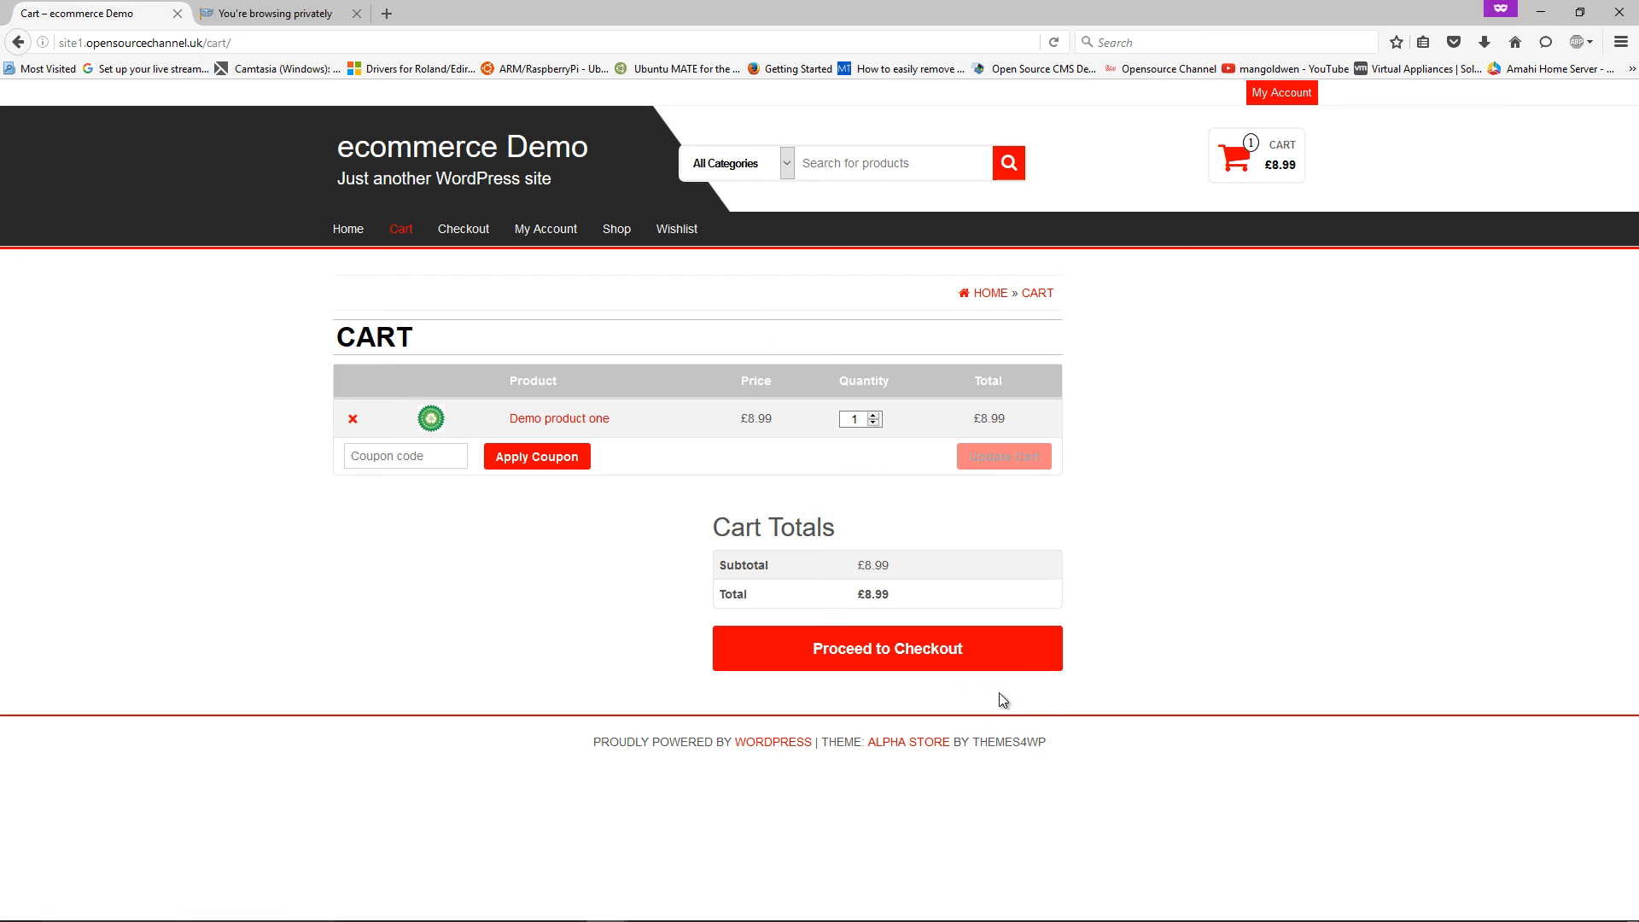
pyautogui.click(1037, 656)
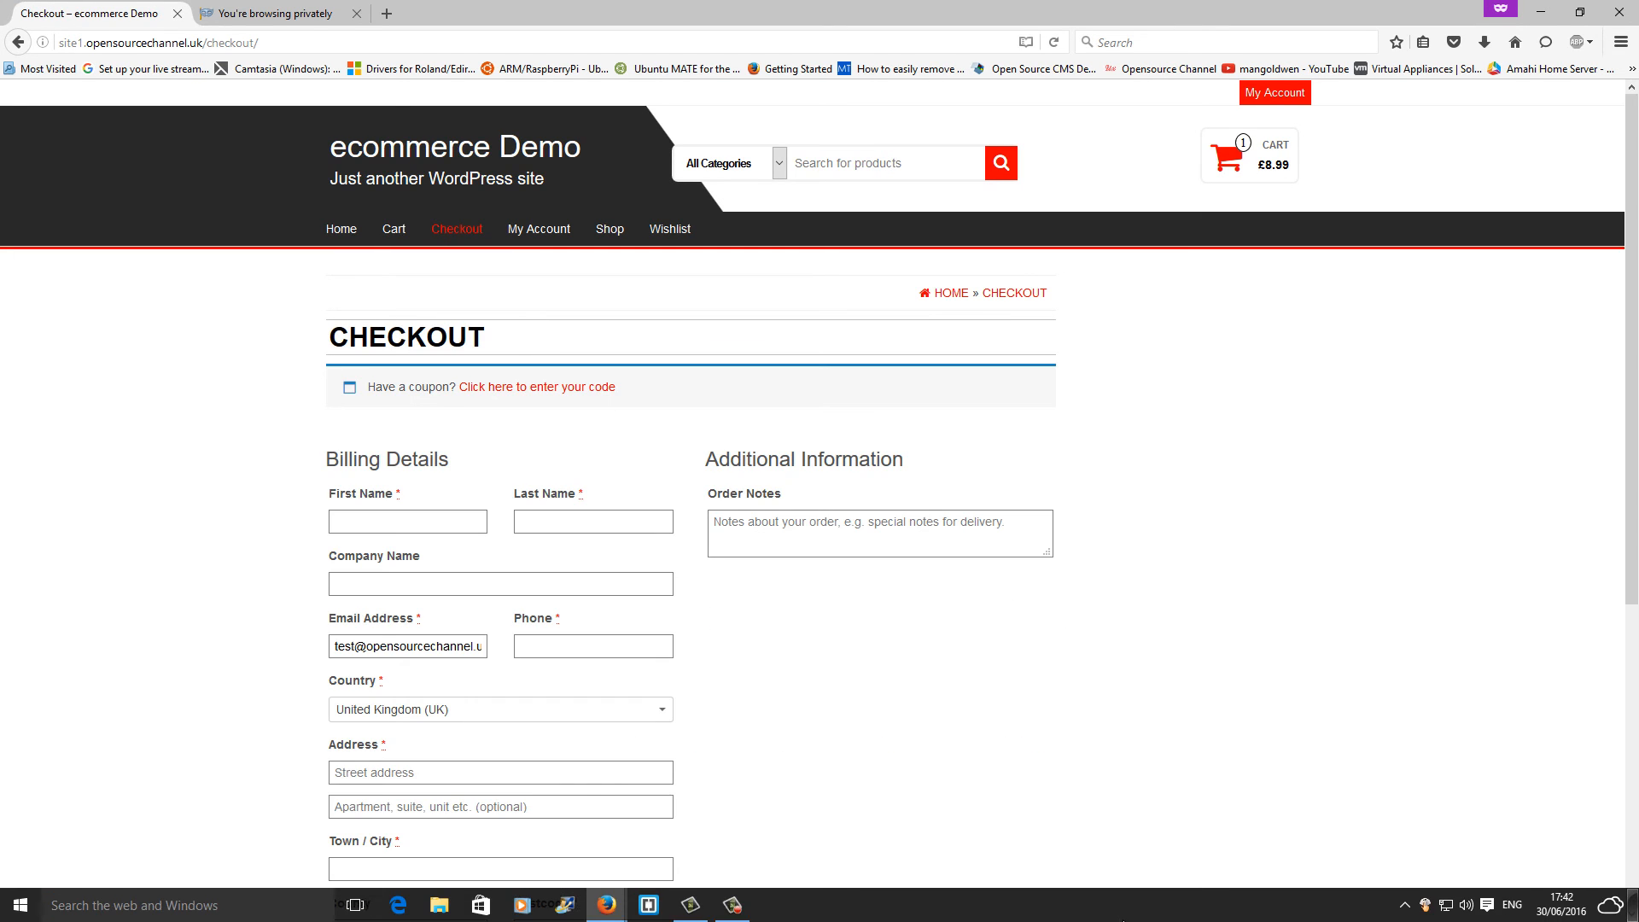
pyautogui.scroll(-2, 334, 506)
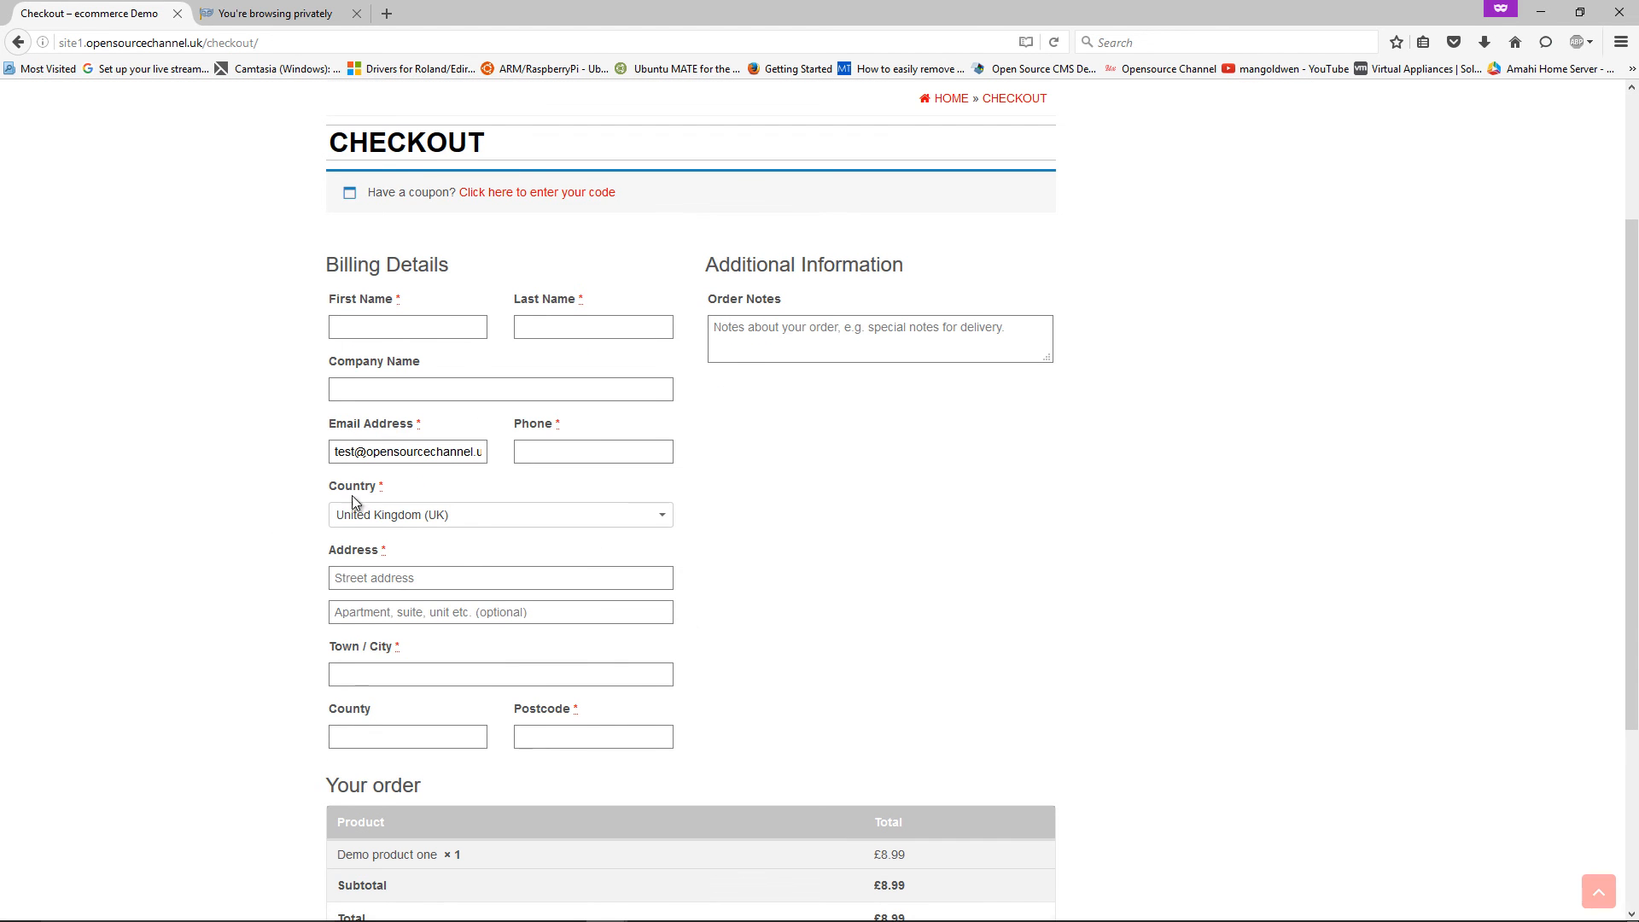
# Fill in the billing first name, last name, company 'Test' and phone number.
pyautogui.click(447, 331)
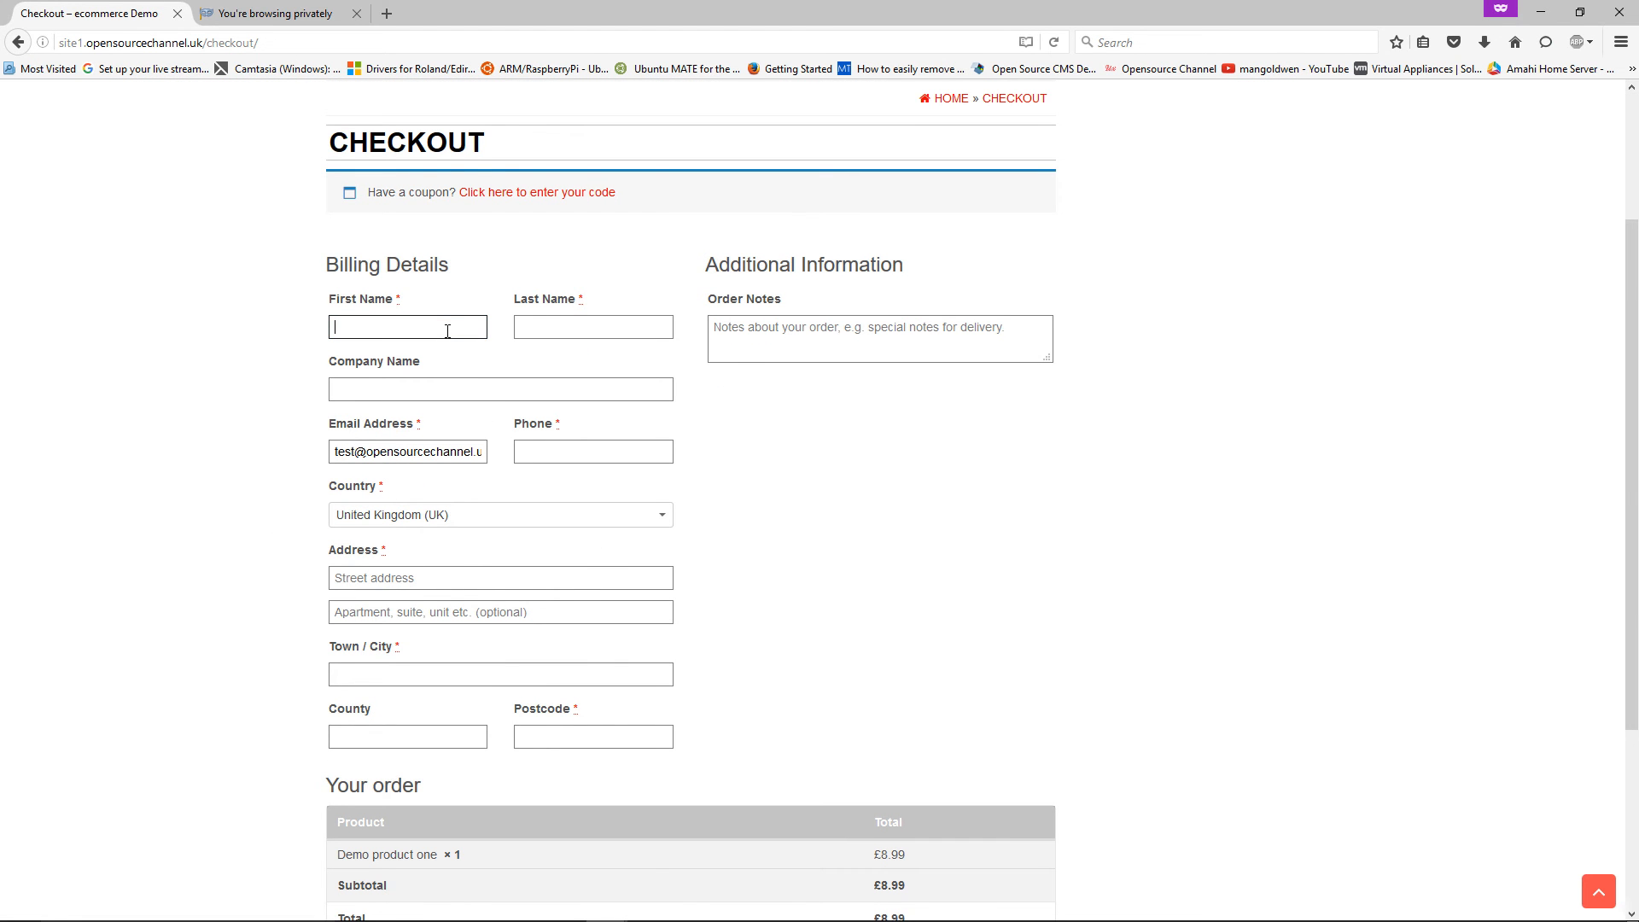
pyautogui.write('Testibn')
pyautogui.press('BackSpace')
pyautogui.write('ng')
pyautogui.press('Tab')
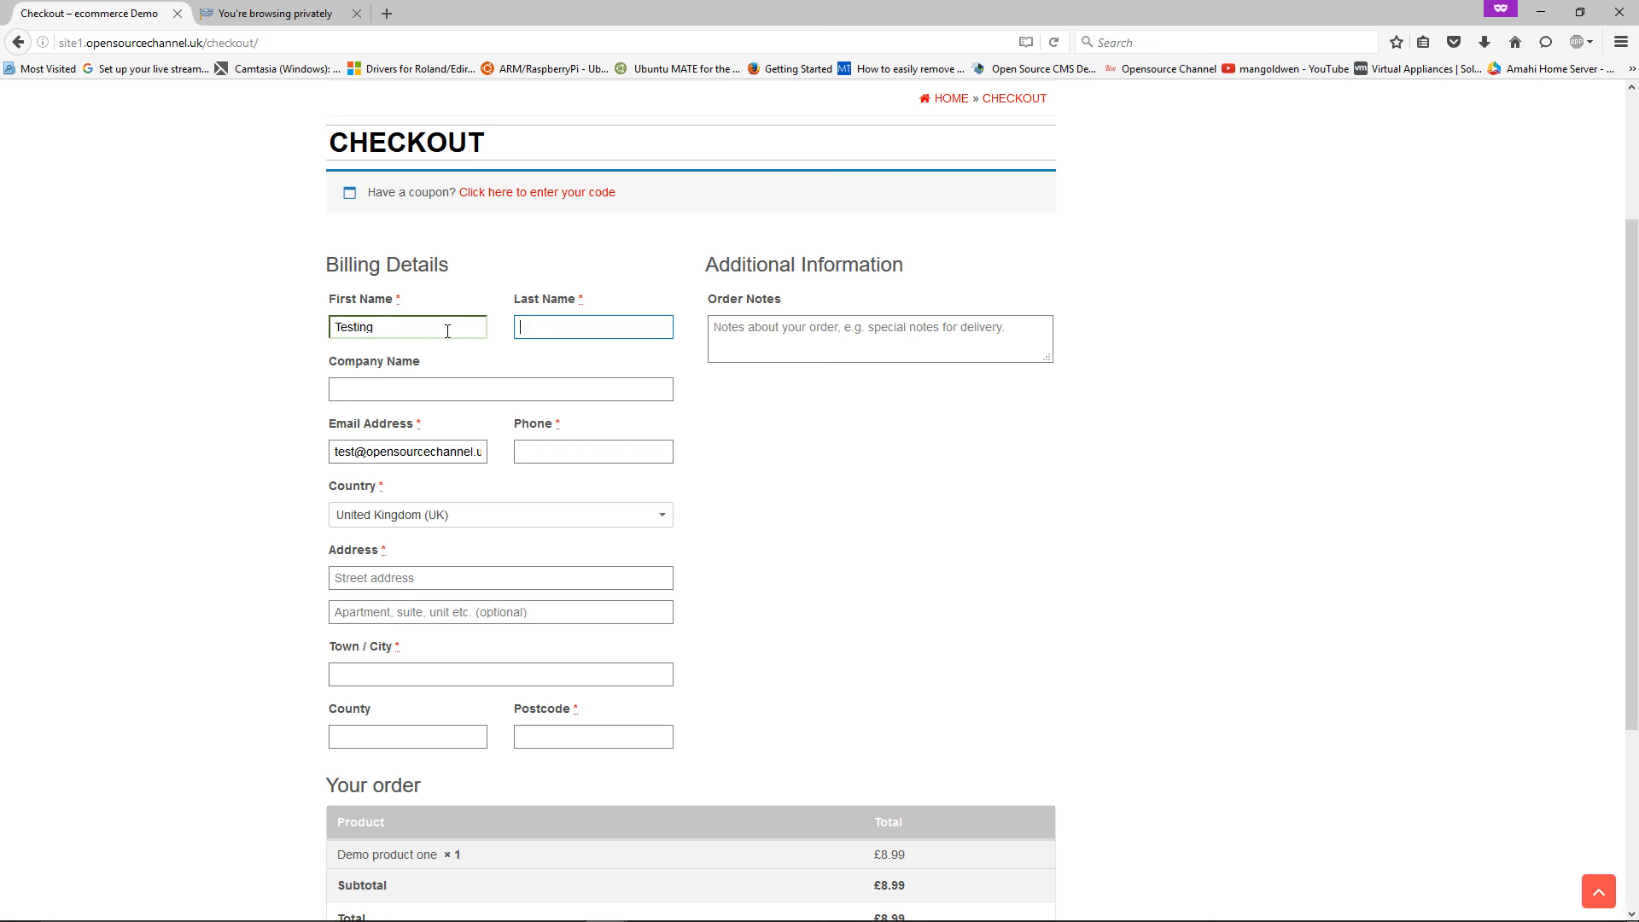
pyautogui.write('Buying')
pyautogui.press('Tab')
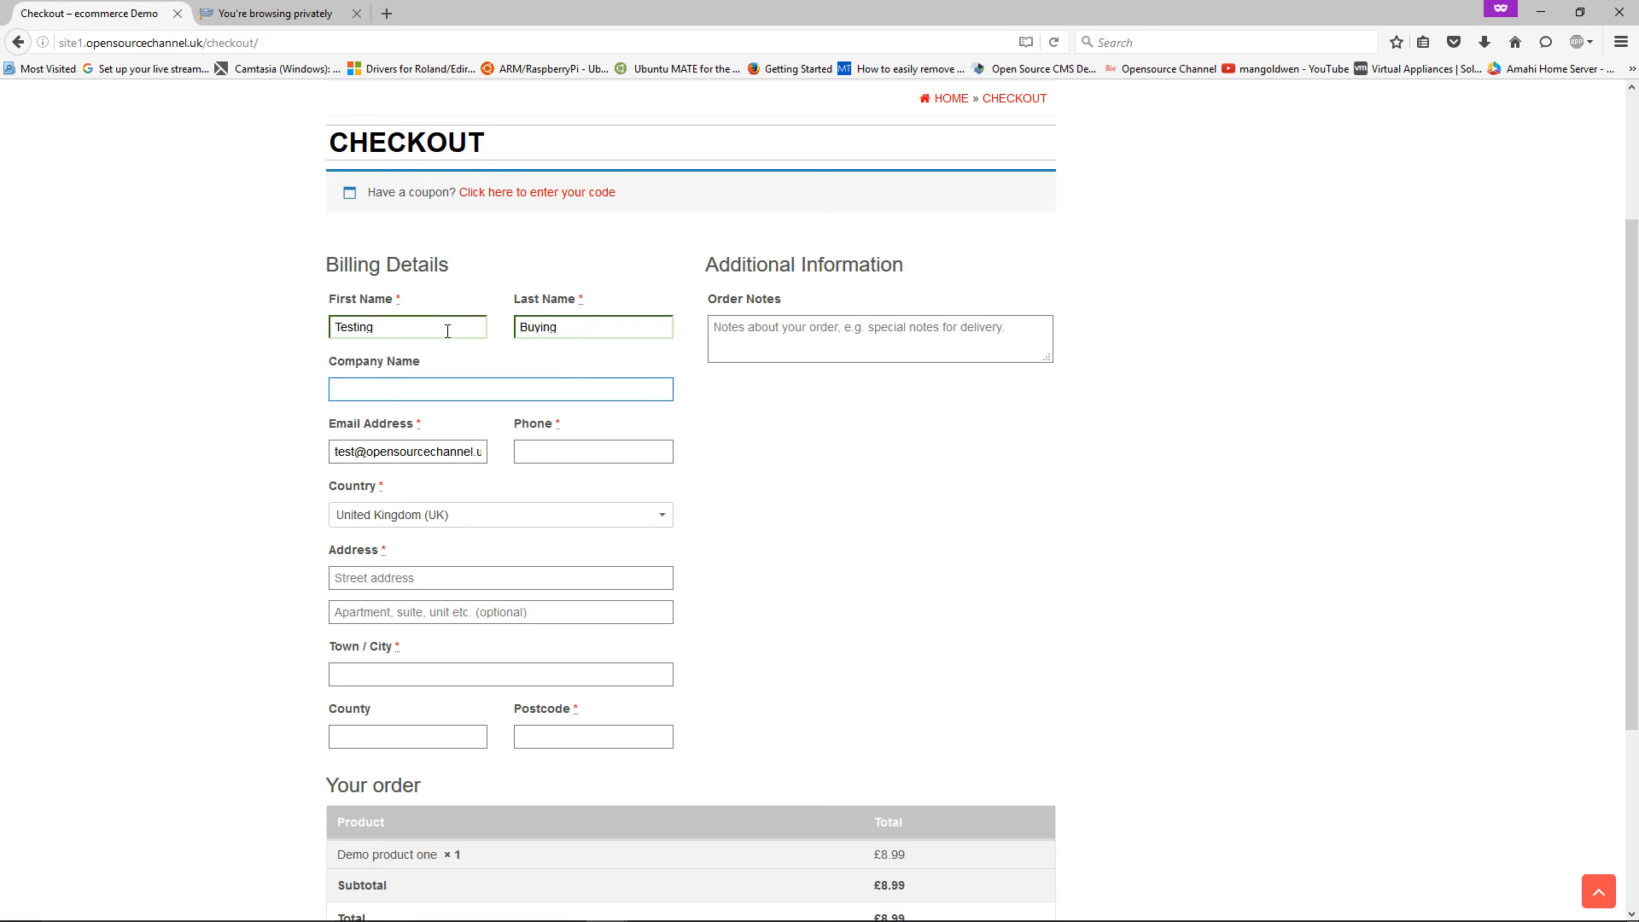
pyautogui.write('Tests')
pyautogui.press('Tab')
pyautogui.press('Tab')
pyautogui.write('40454')
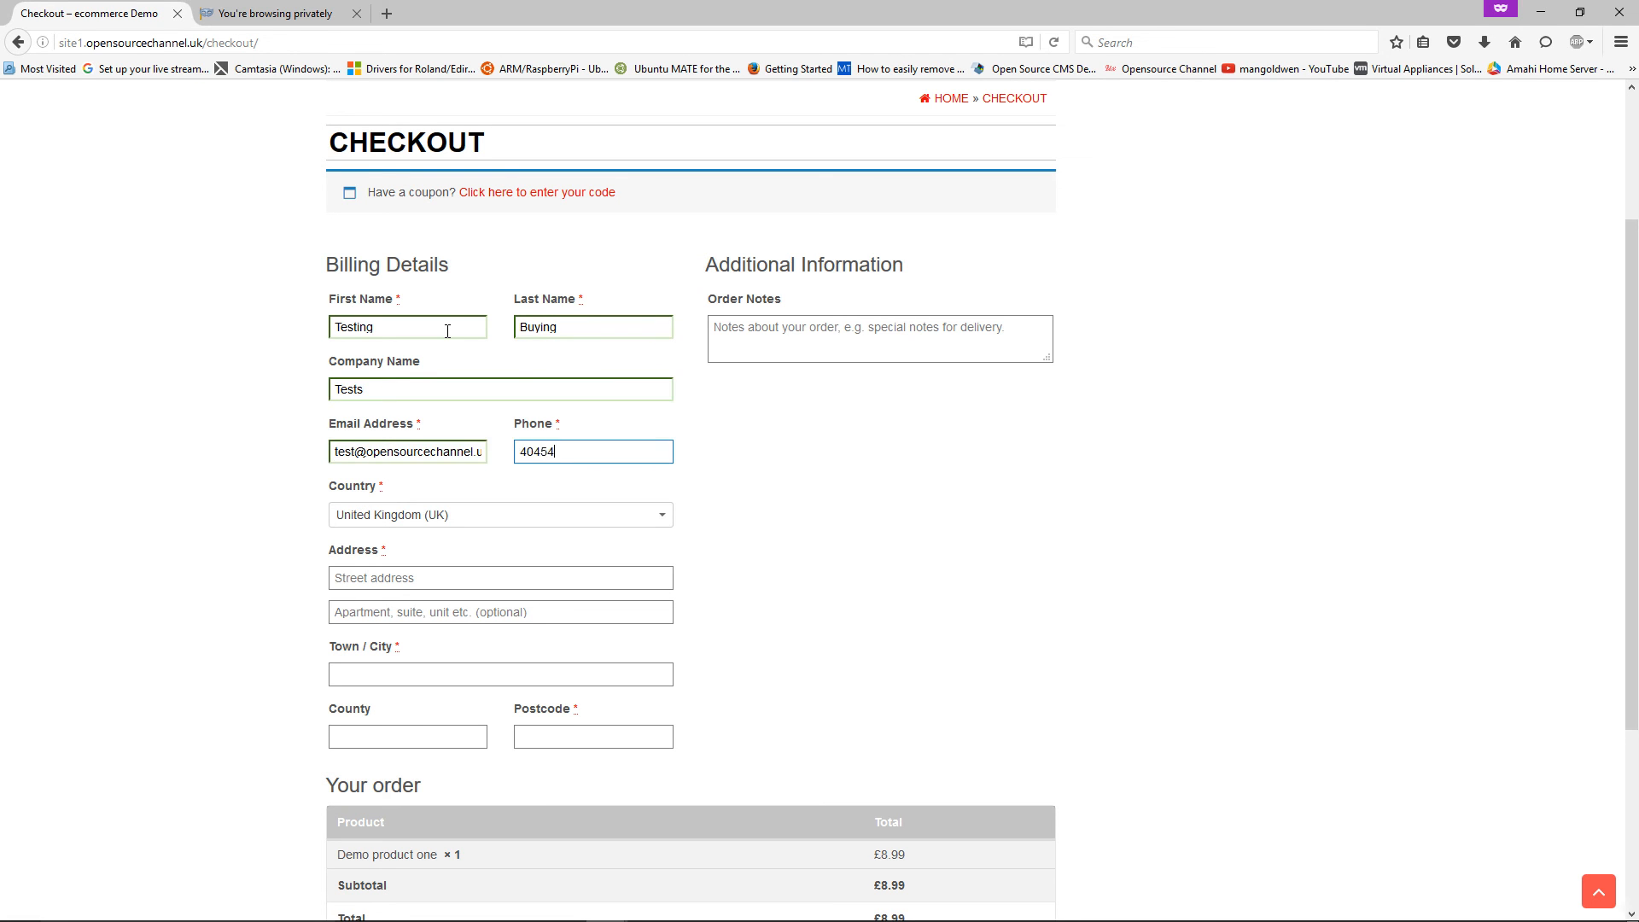
pyautogui.write('0456405640')
pyautogui.press('Tab')
pyautogui.press('Tab')
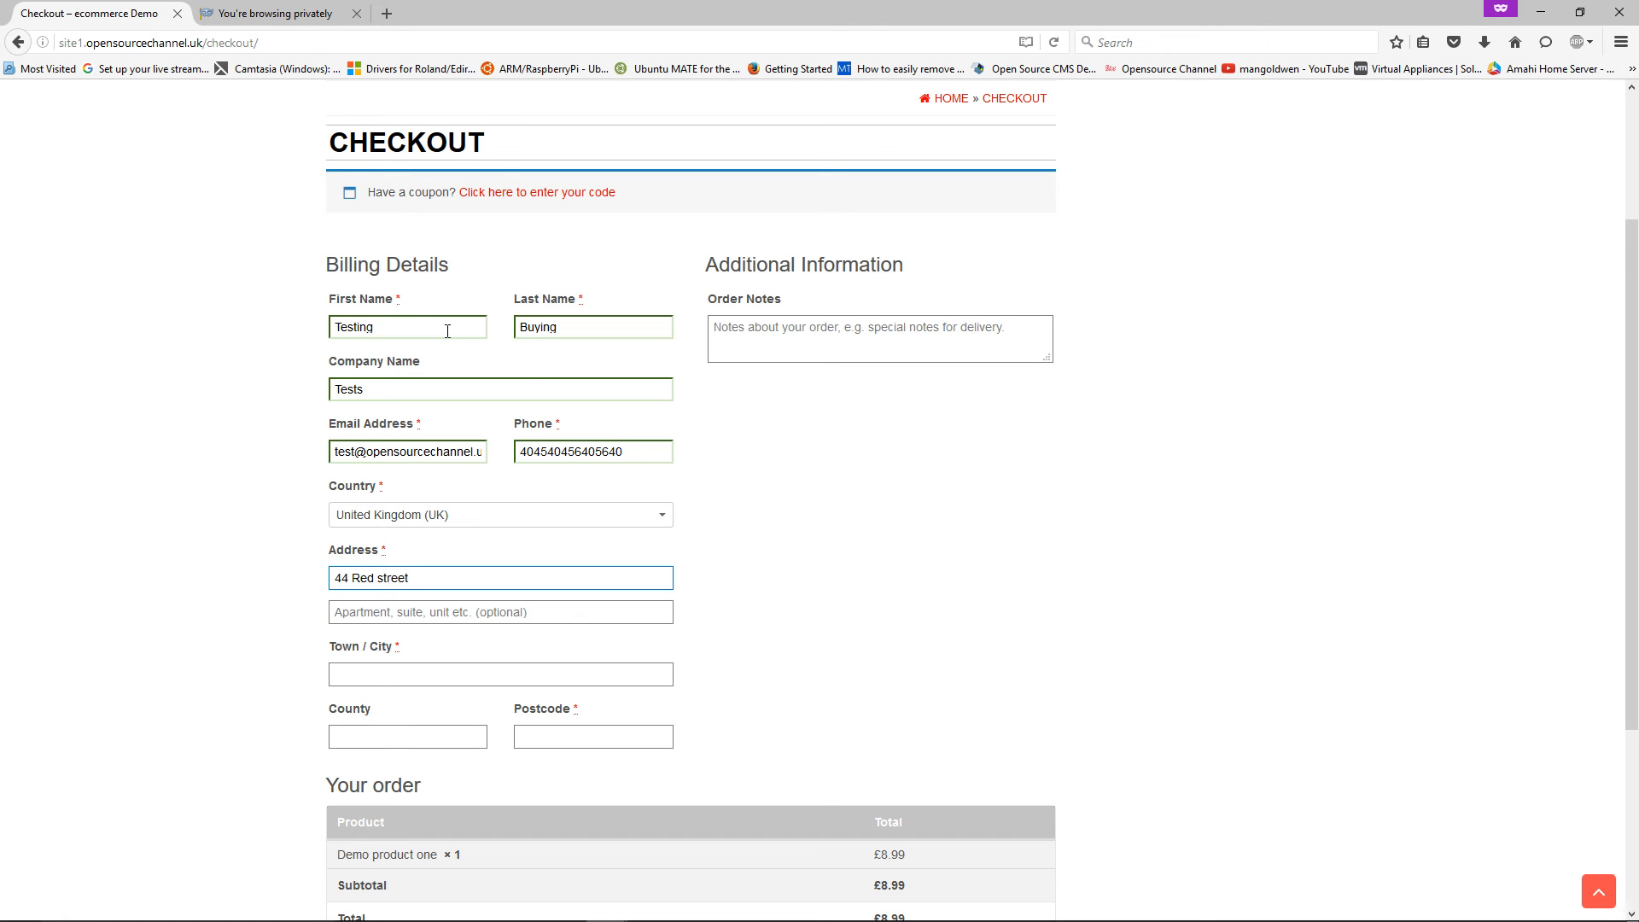
# Enter the billing street address, town and postcode, then place the order, which returns a postcode error.
pyautogui.press('Tab')
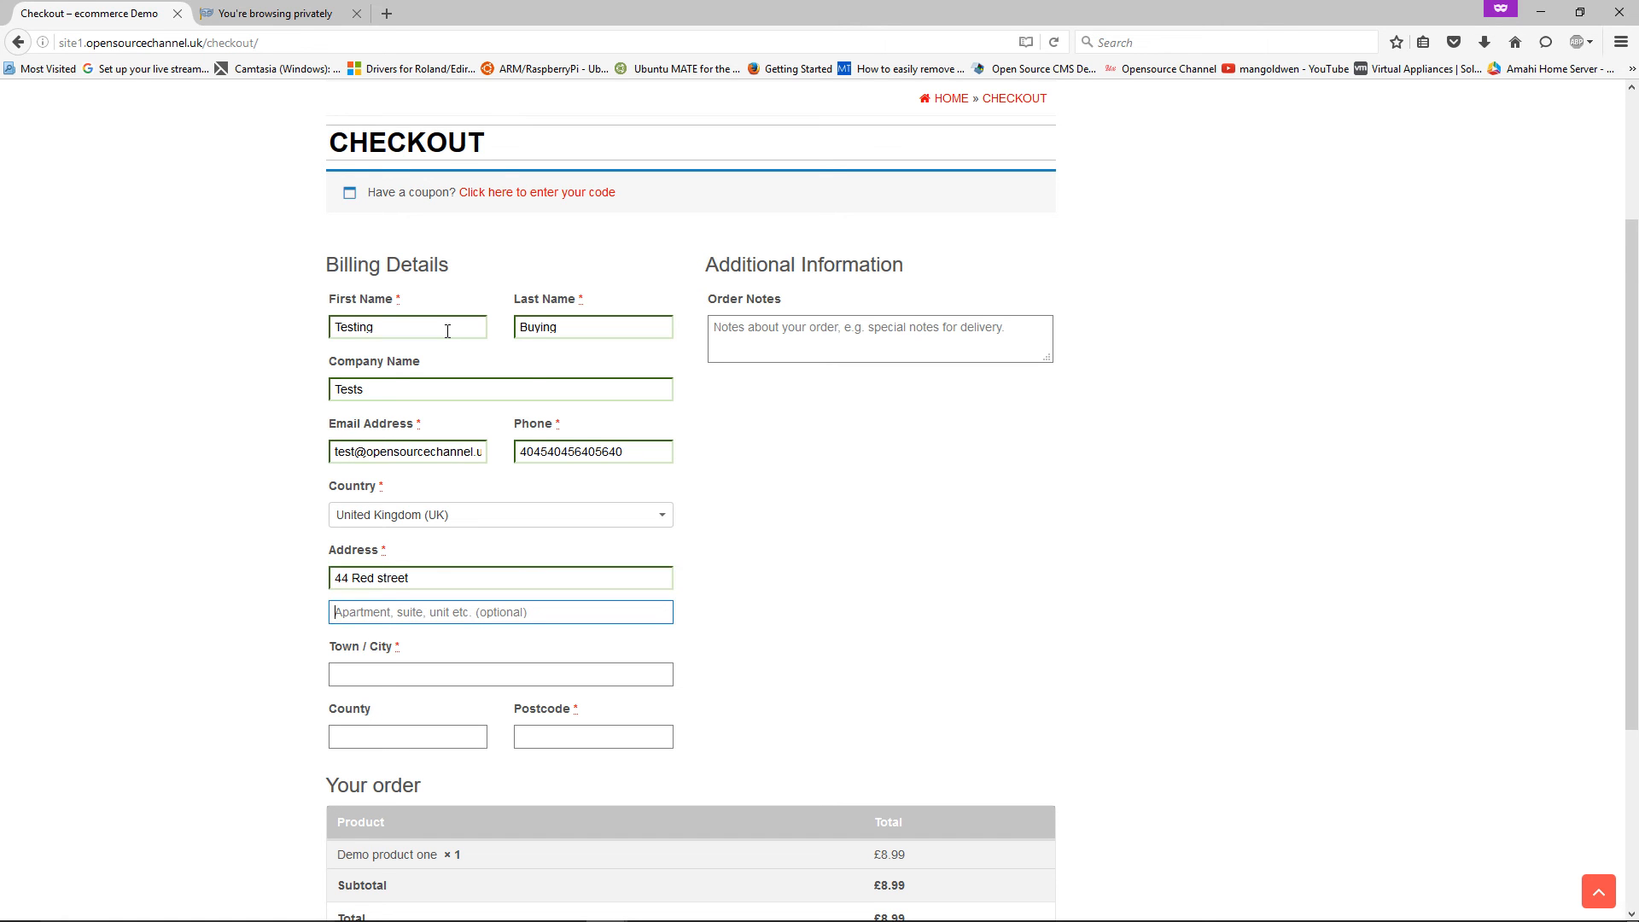
pyautogui.write('23')
pyautogui.press('Tab')
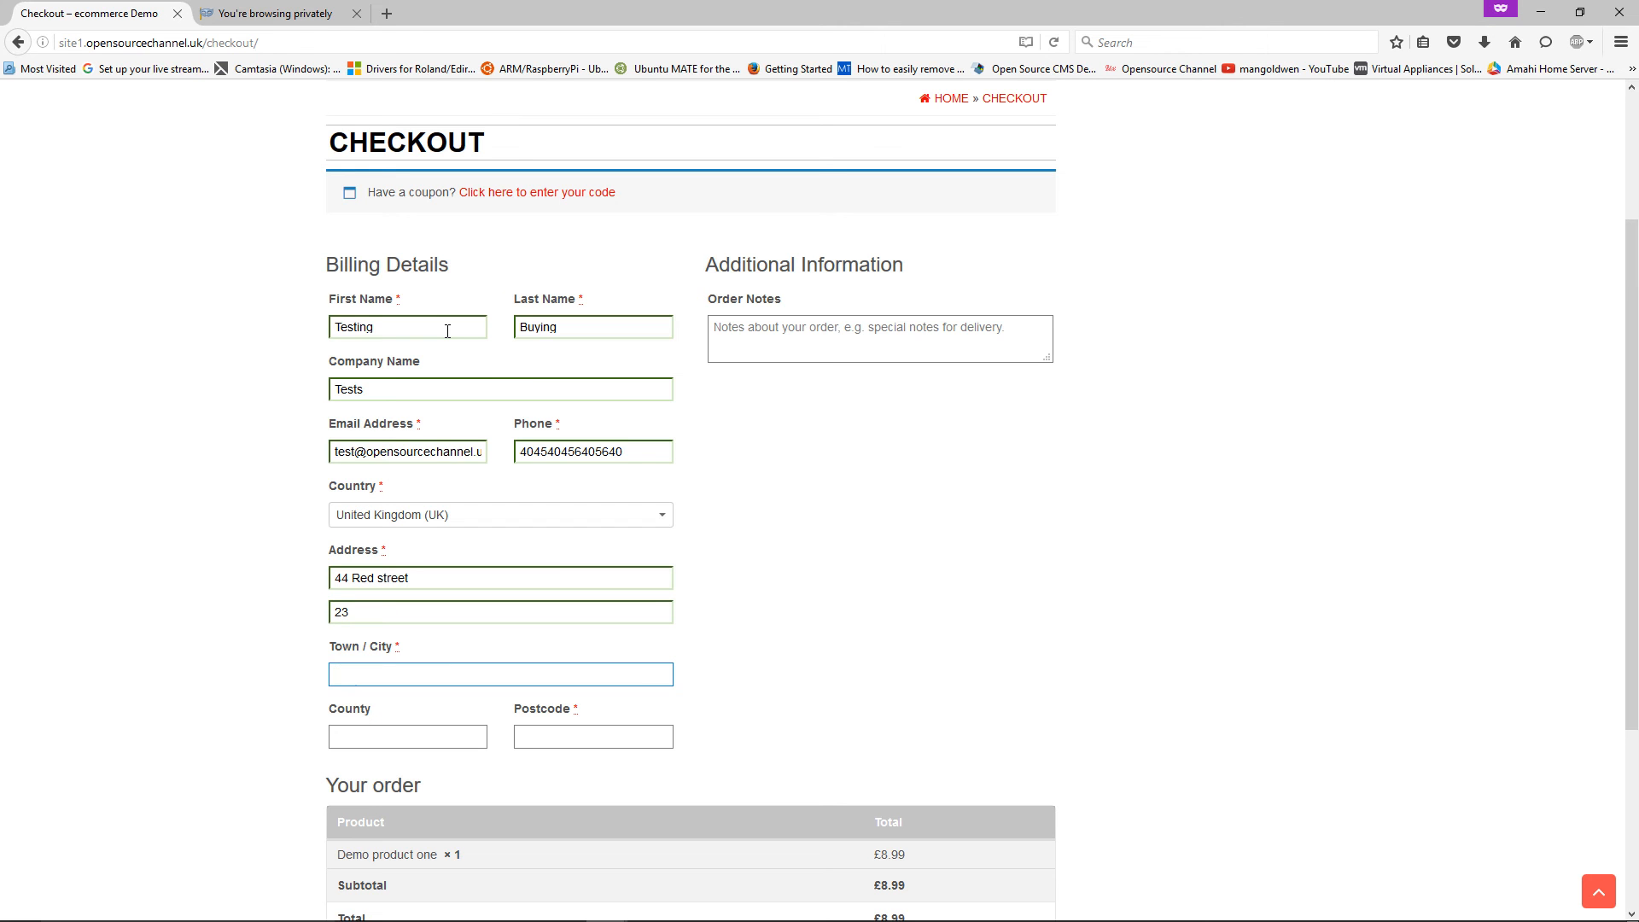
pyautogui.write('London')
pyautogui.press('Tab')
pyautogui.press('Tab')
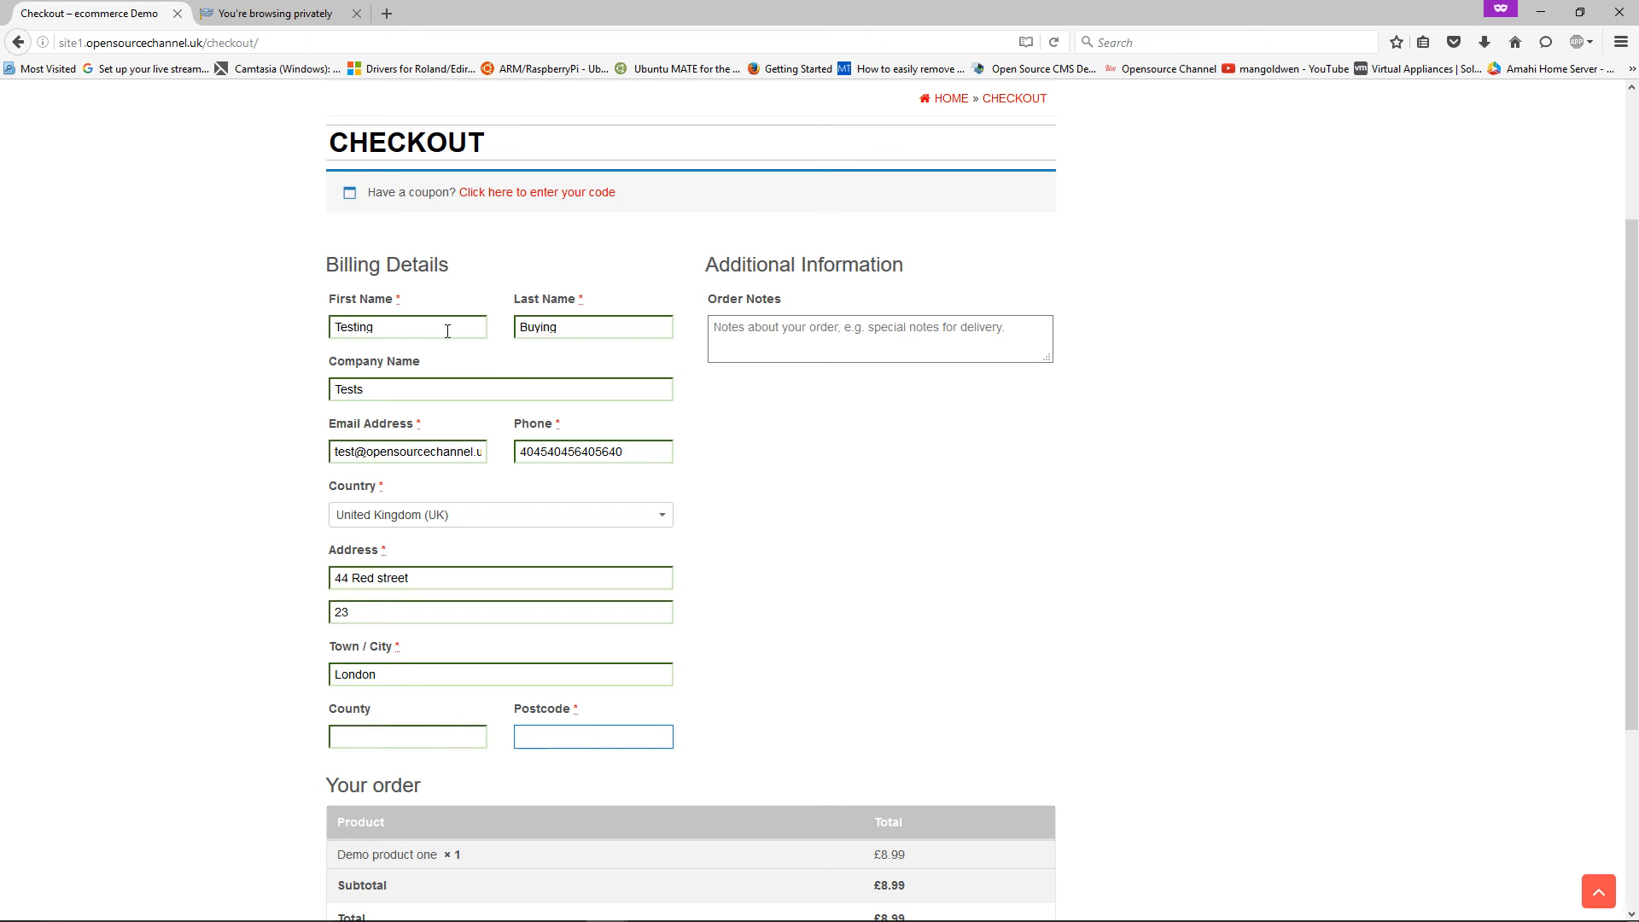
pyautogui.write('NW1')
pyautogui.scroll(-3, 895, 476)
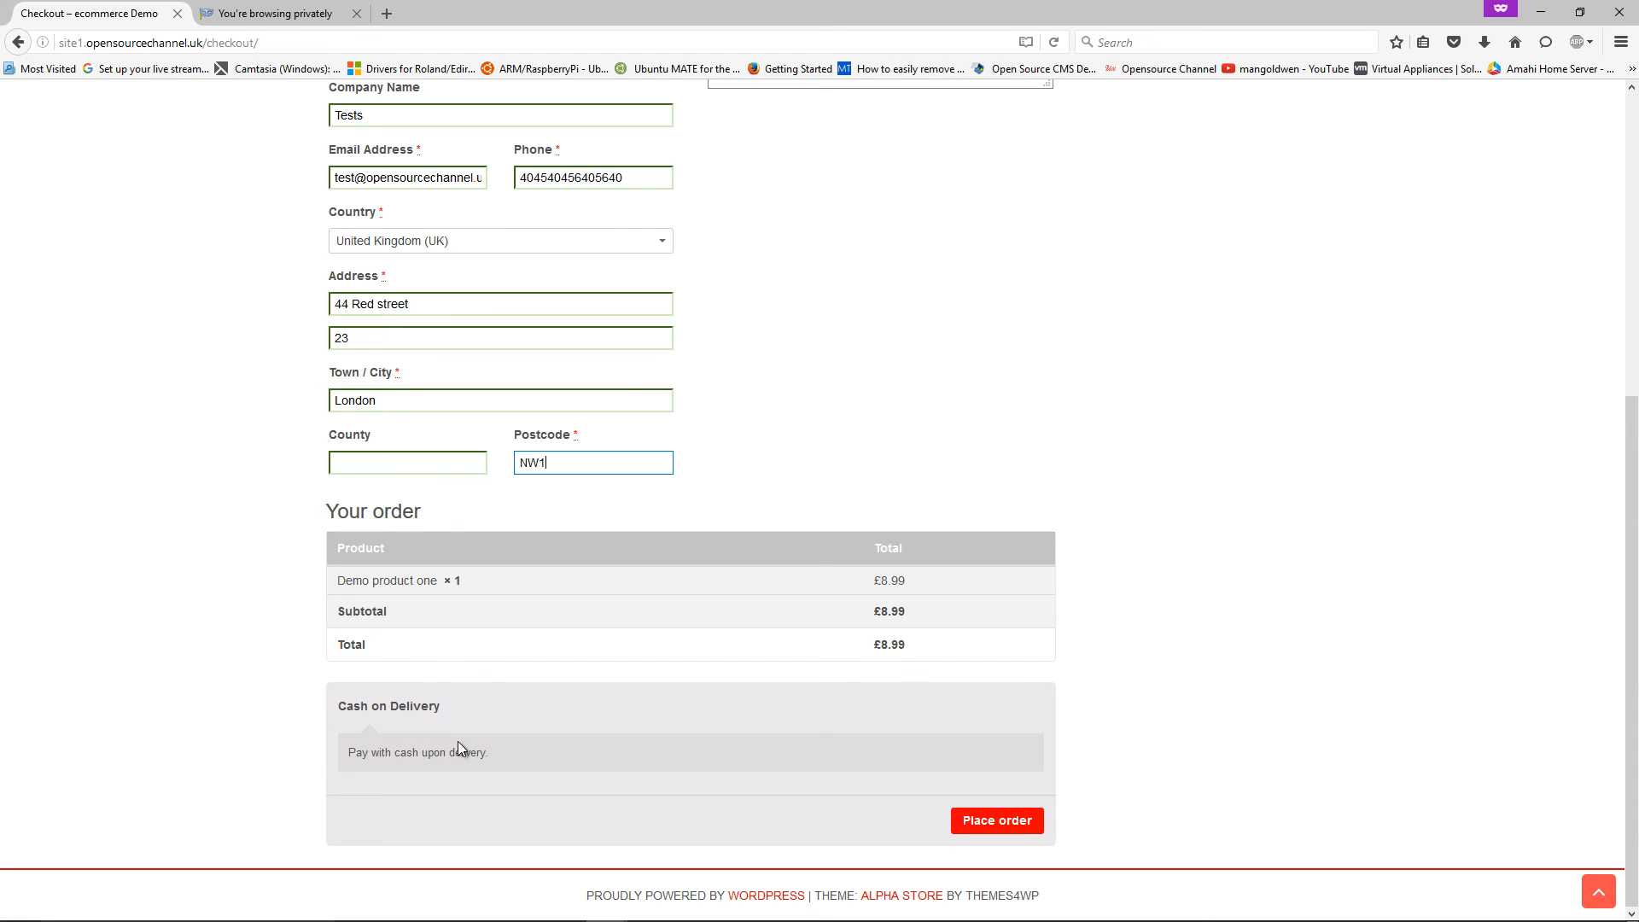
pyautogui.scroll(3, 612, 728)
pyautogui.scroll(-3, 611, 729)
pyautogui.click(1018, 826)
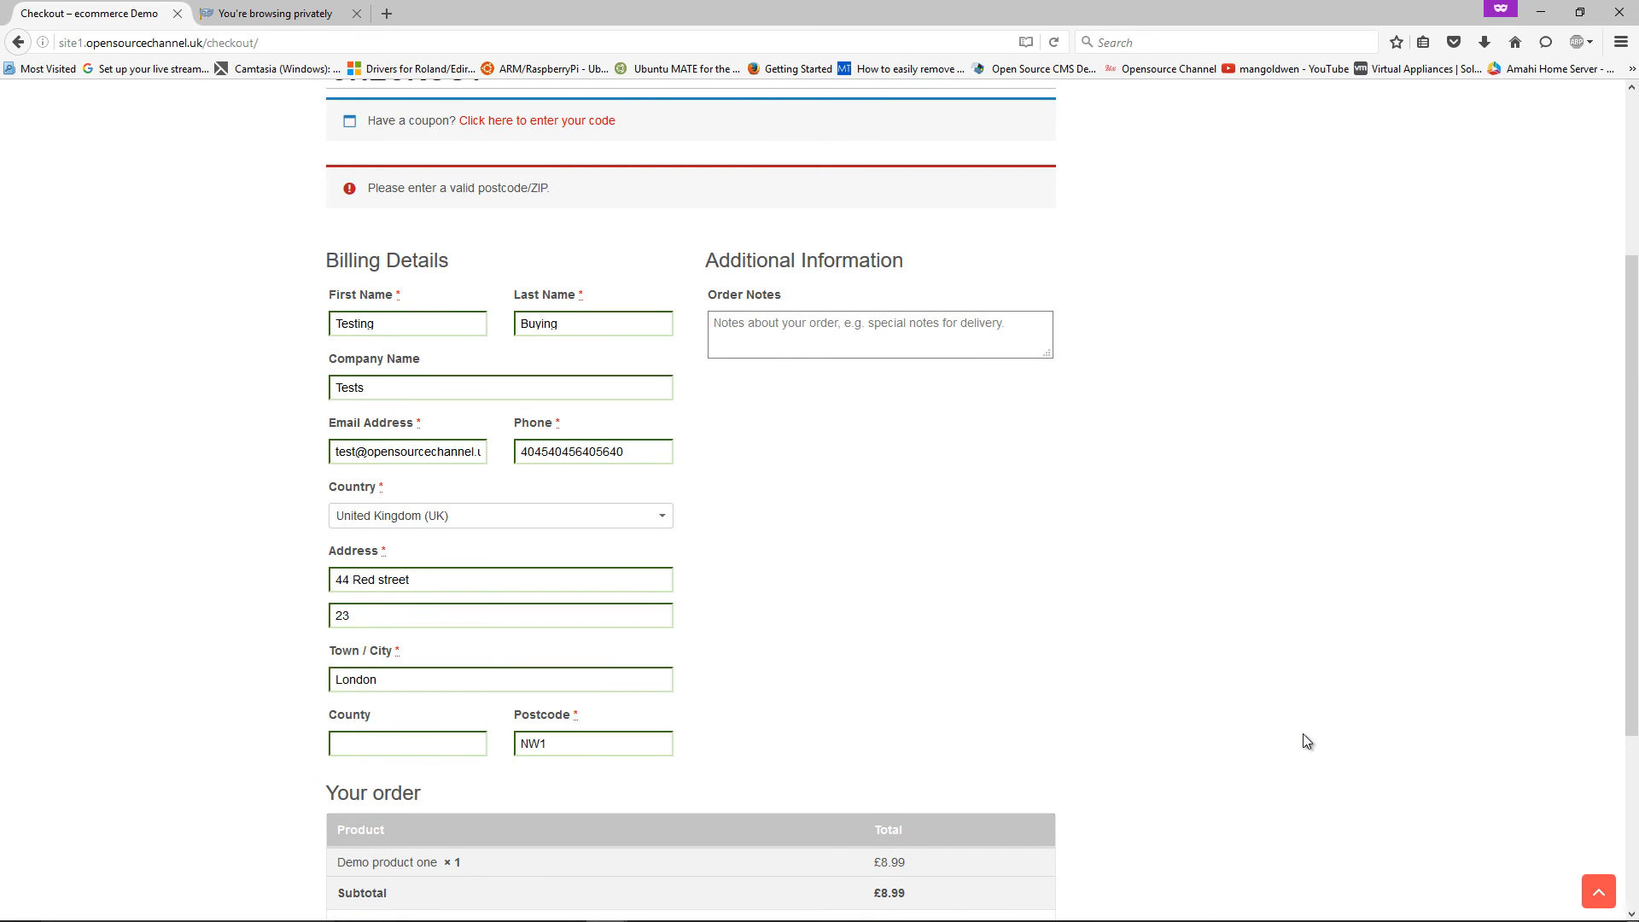
# Correct the checkout billing postcode to NW1 4EW and return to editing it.
pyautogui.scroll(3, 1303, 734)
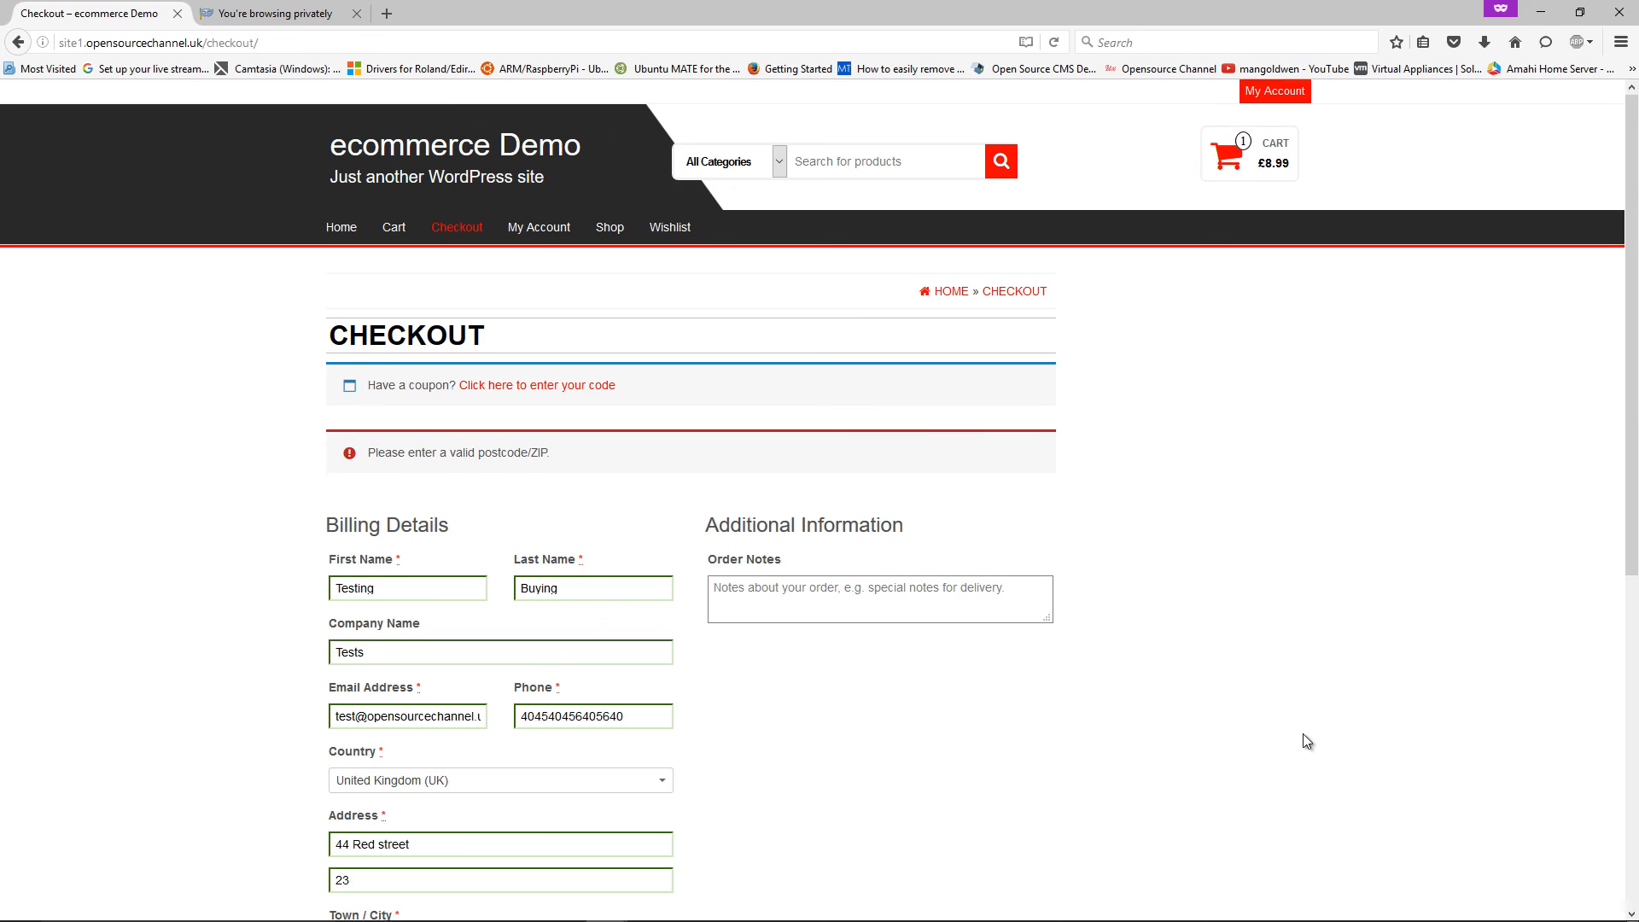
pyautogui.scroll(-6, 1303, 734)
pyautogui.click(632, 461)
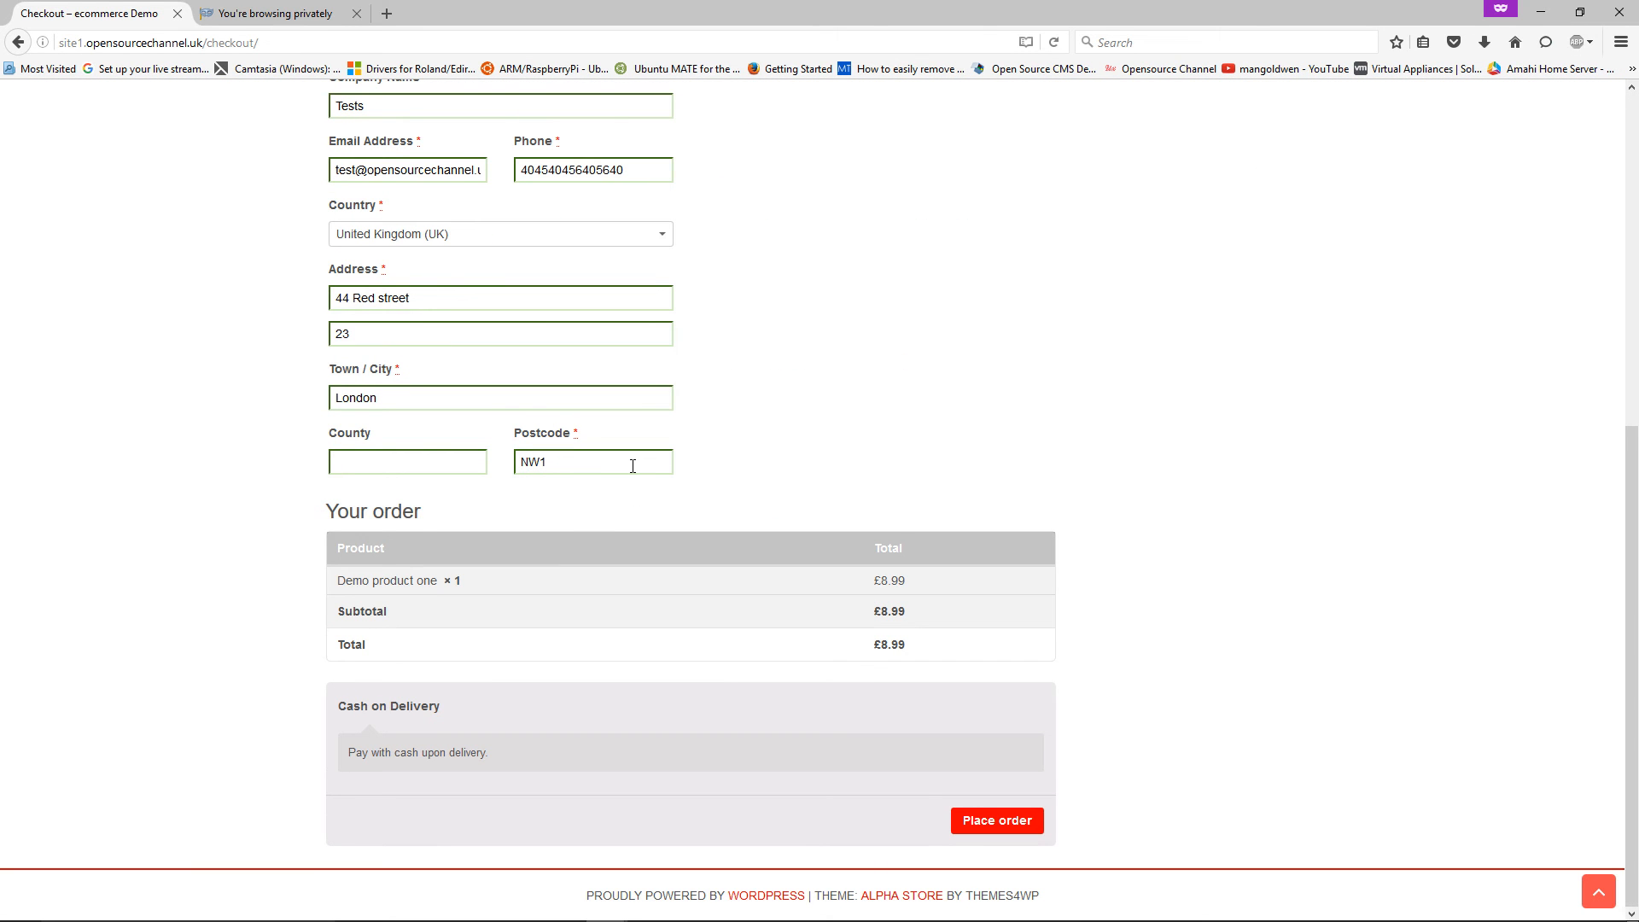
pyautogui.write('4EW')
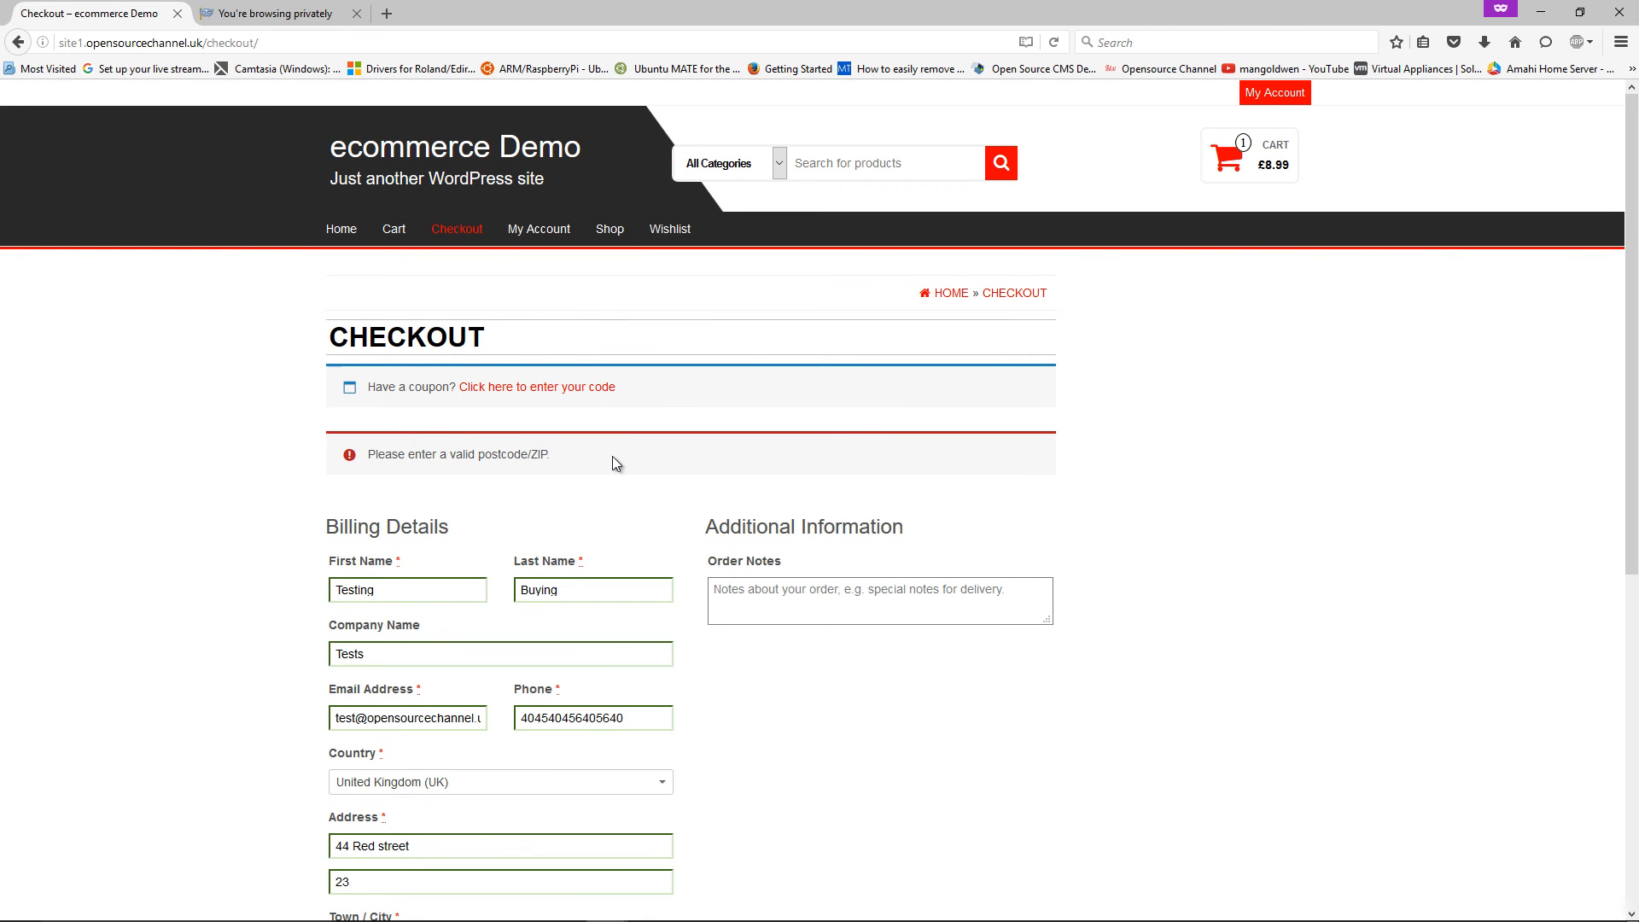
pyautogui.scroll(-4, 612, 461)
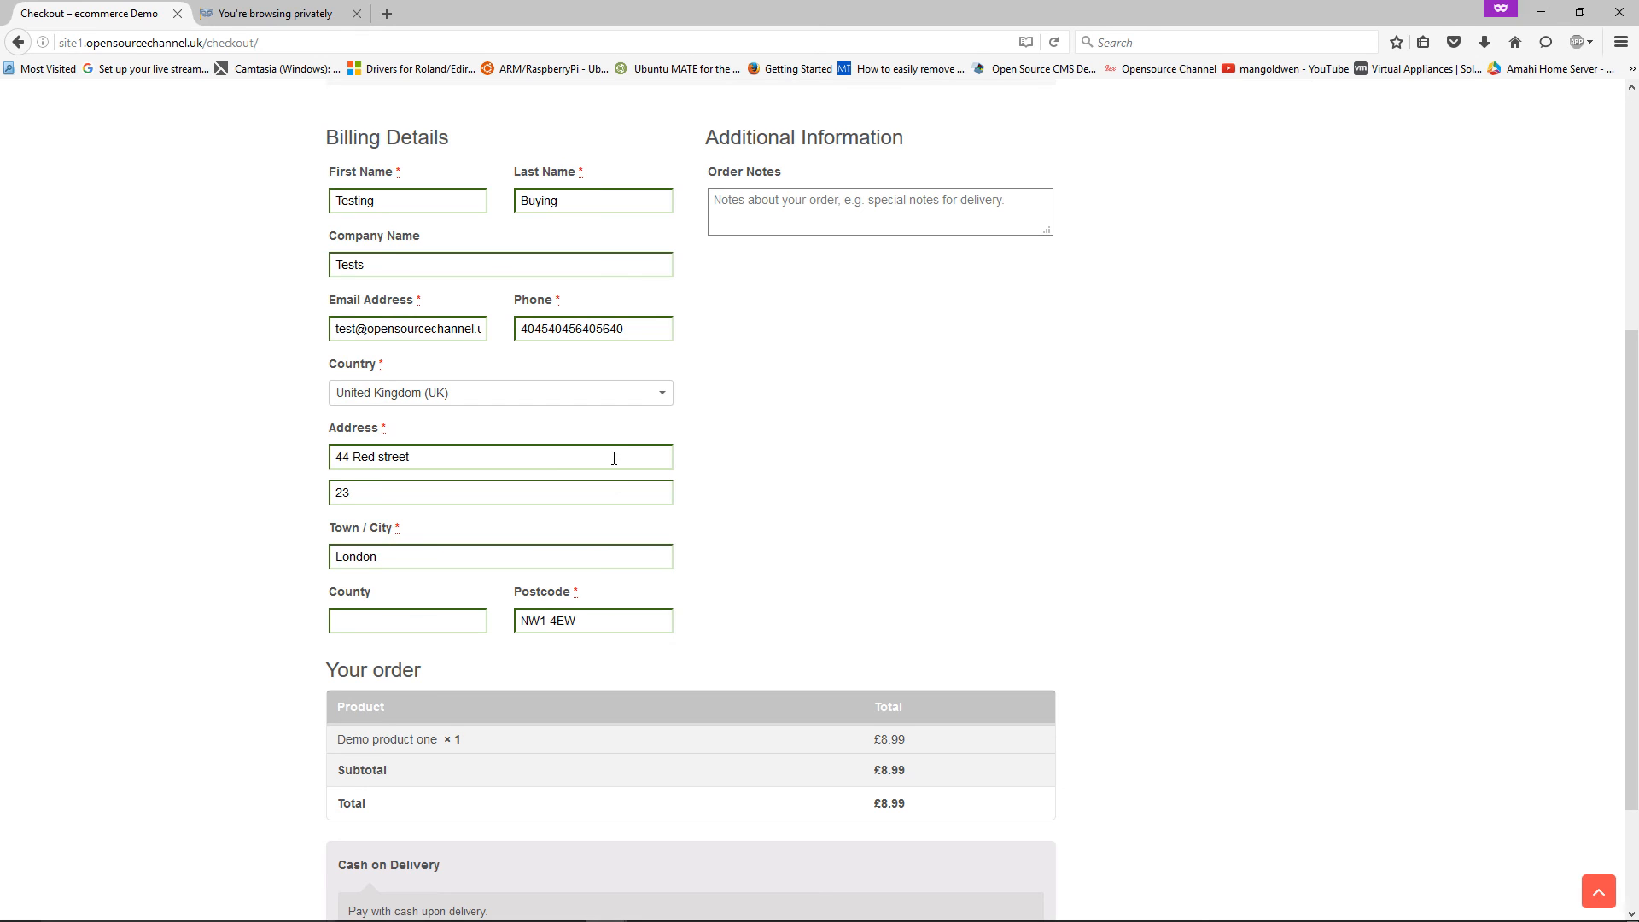
pyautogui.click(546, 624)
# Remove the stray space from the postcode and place the order.
pyautogui.press('BackSpace')
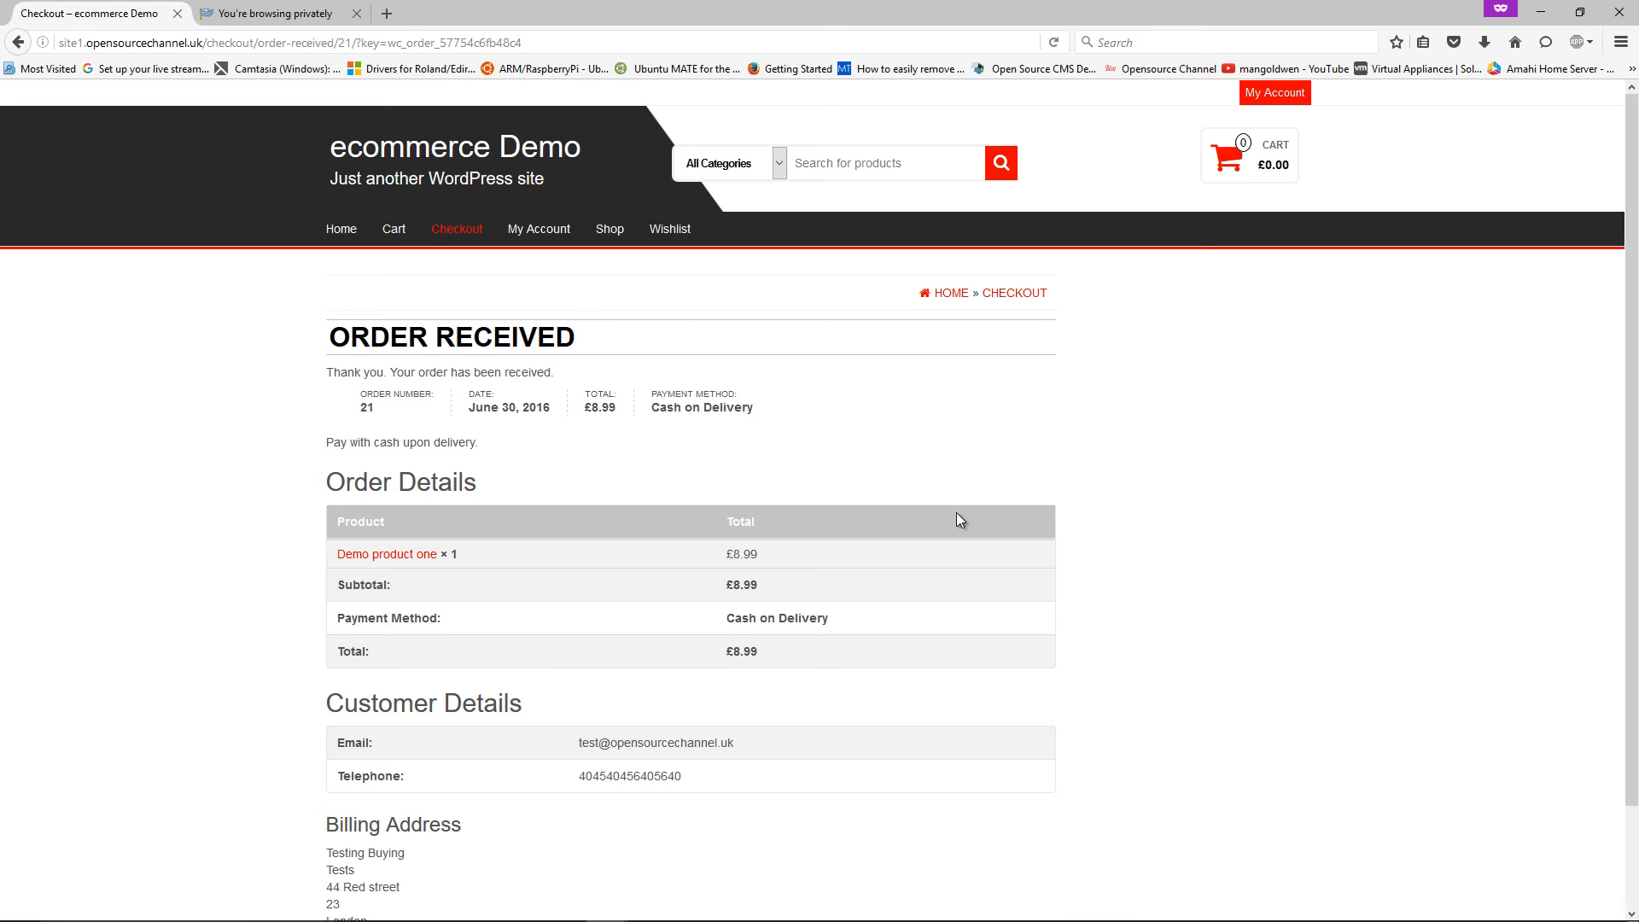
pyautogui.scroll(-2, 957, 514)
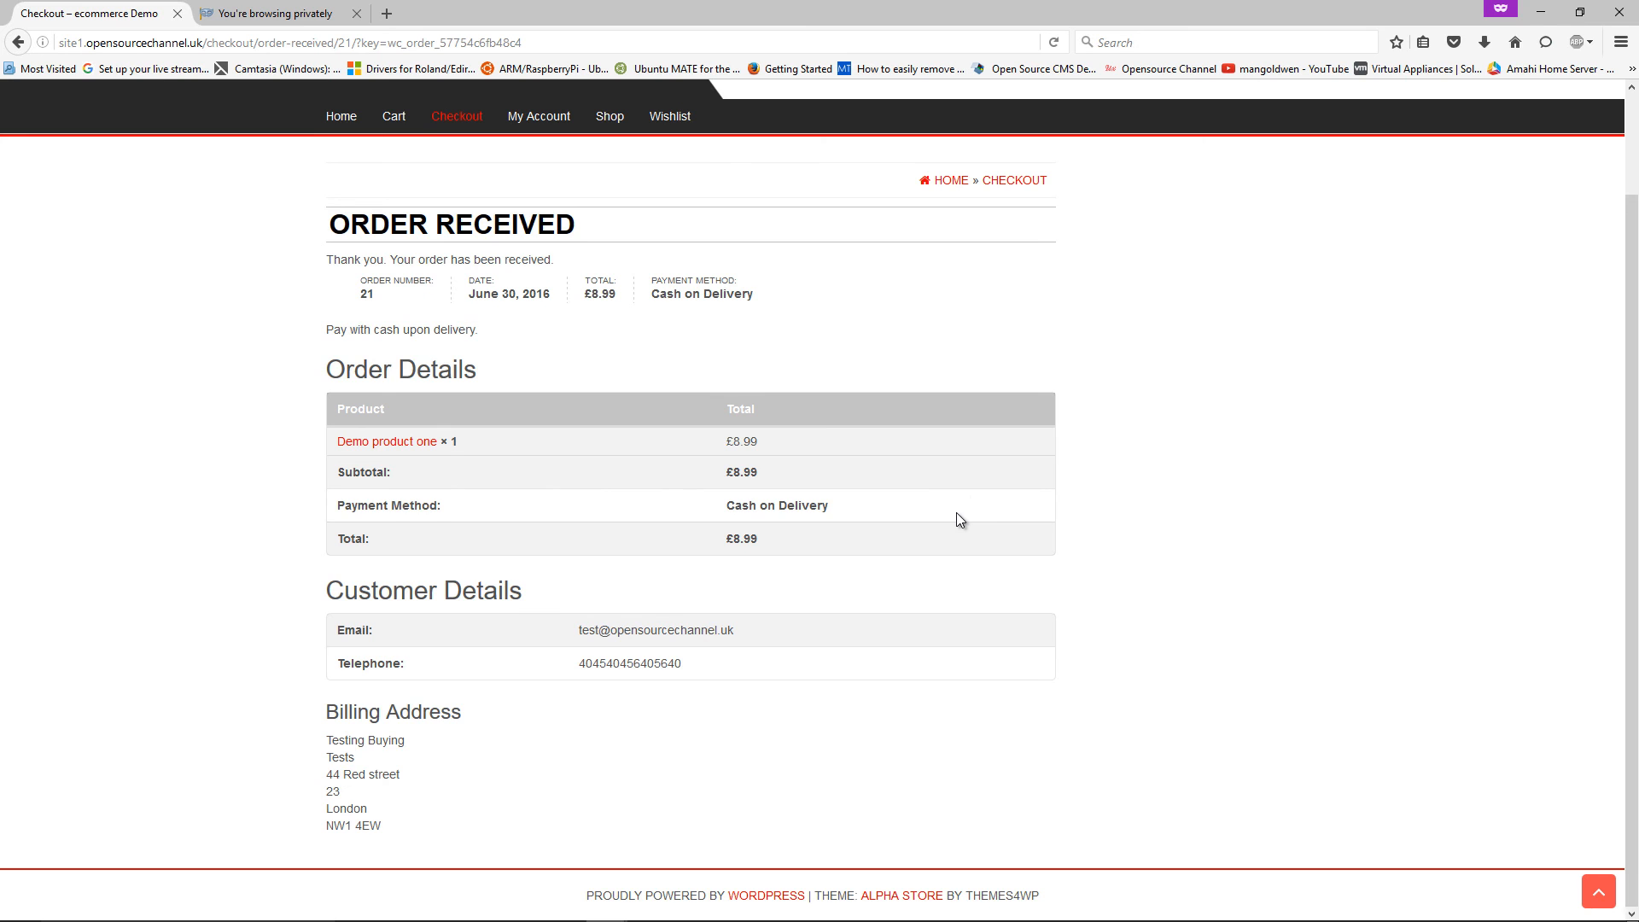
pyautogui.scroll(2, 958, 516)
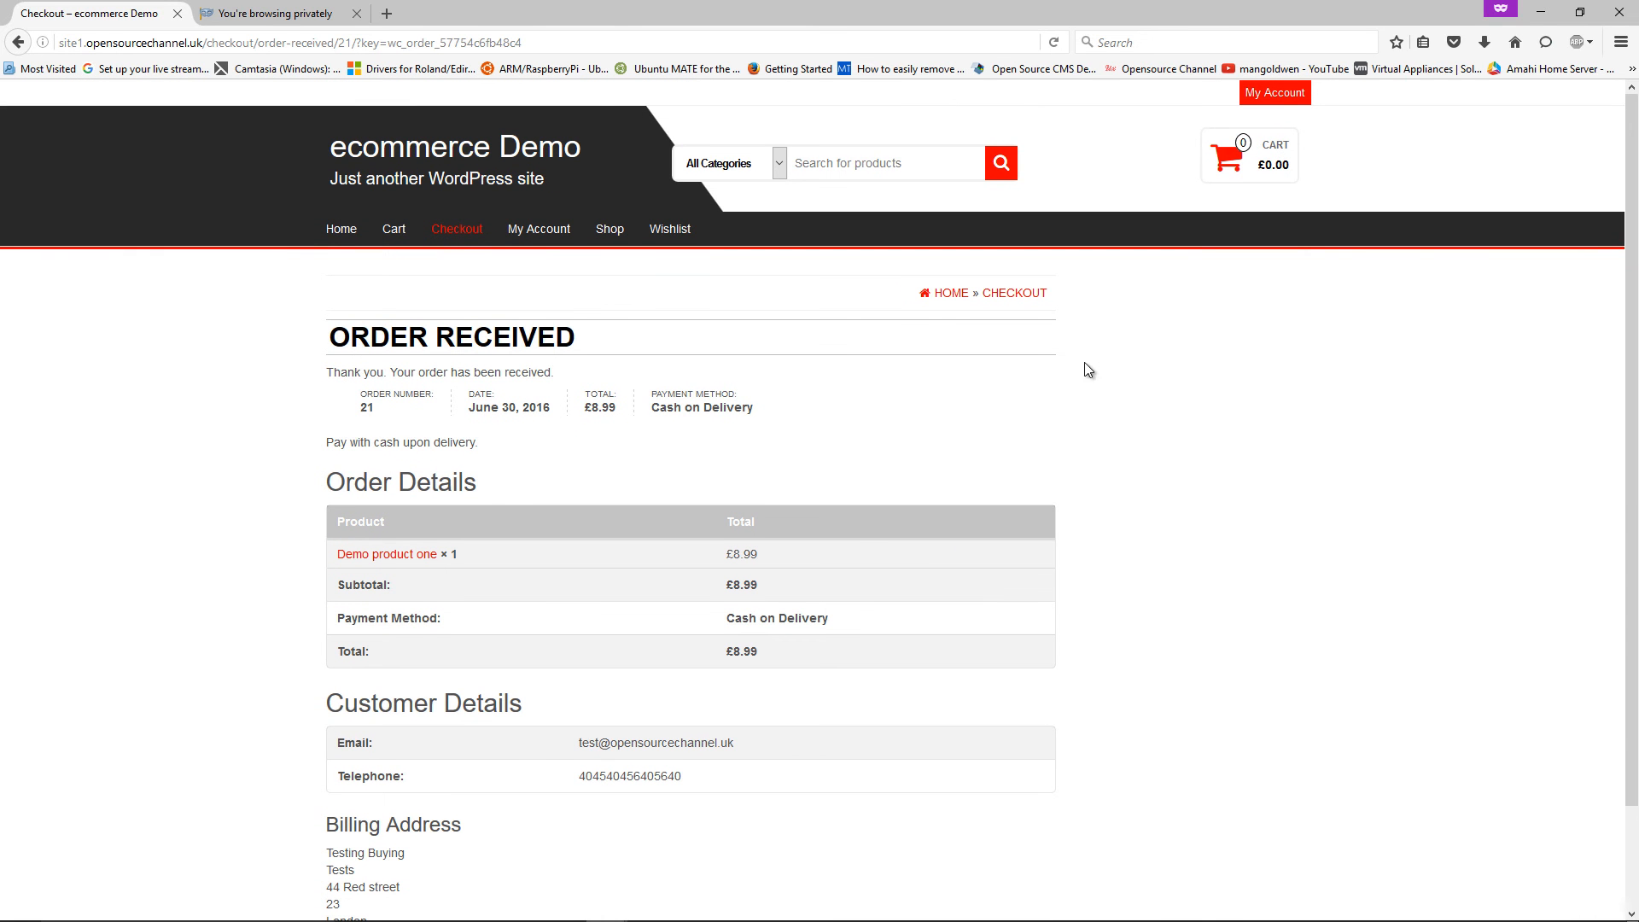
# Open order #21 from My Account > Orders and check it shows On Hold.
pyautogui.click(1276, 93)
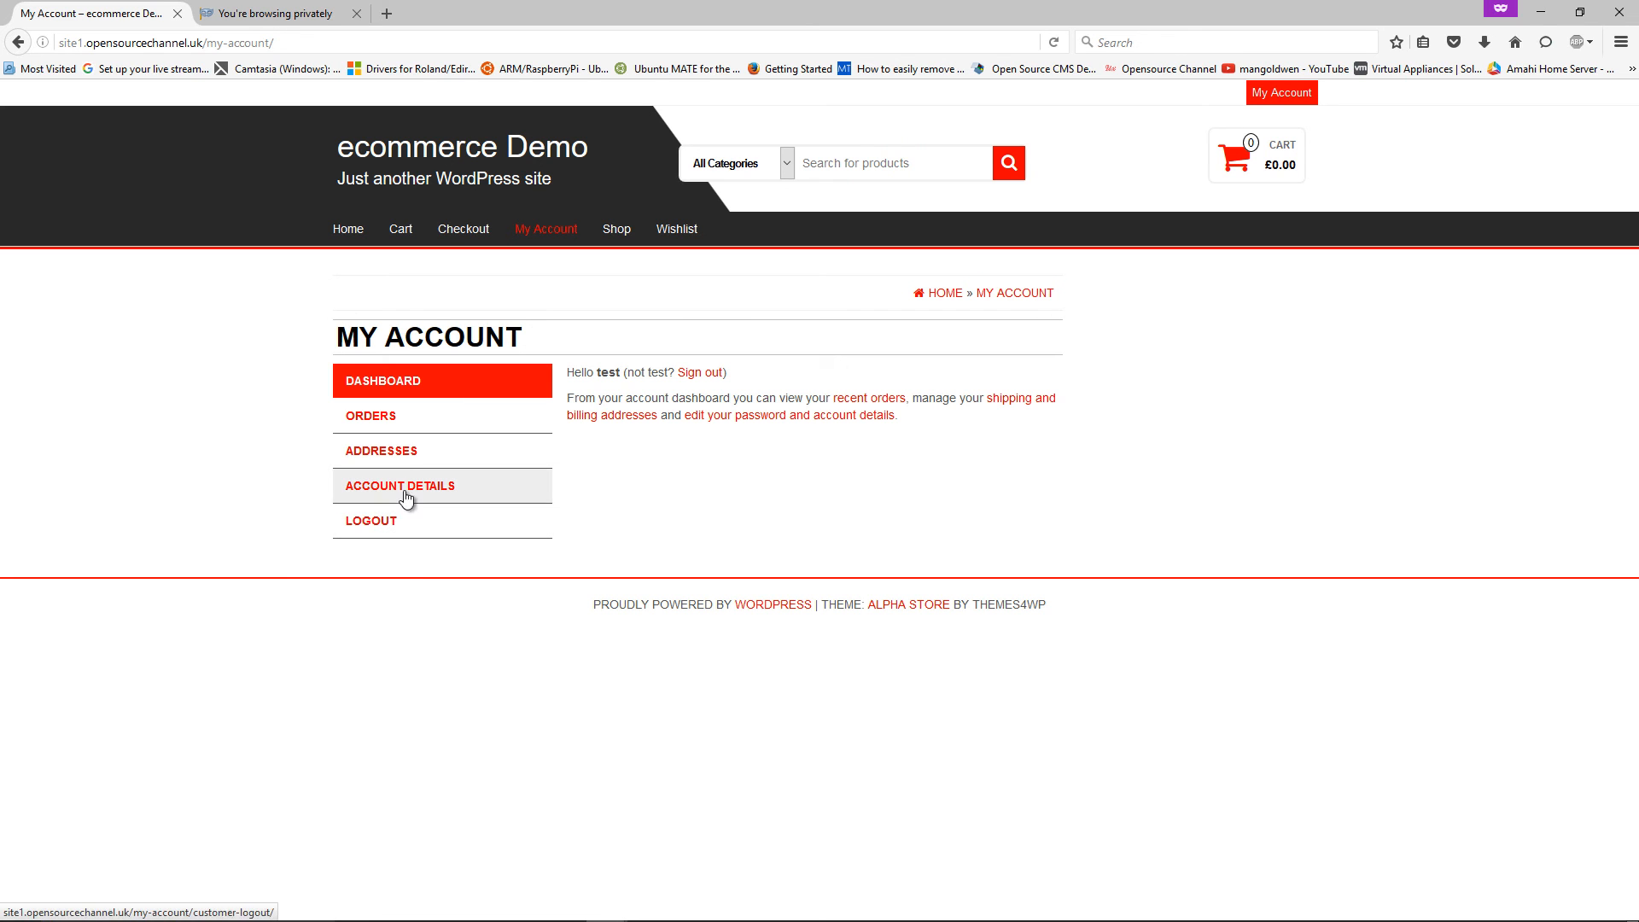
pyautogui.click(373, 419)
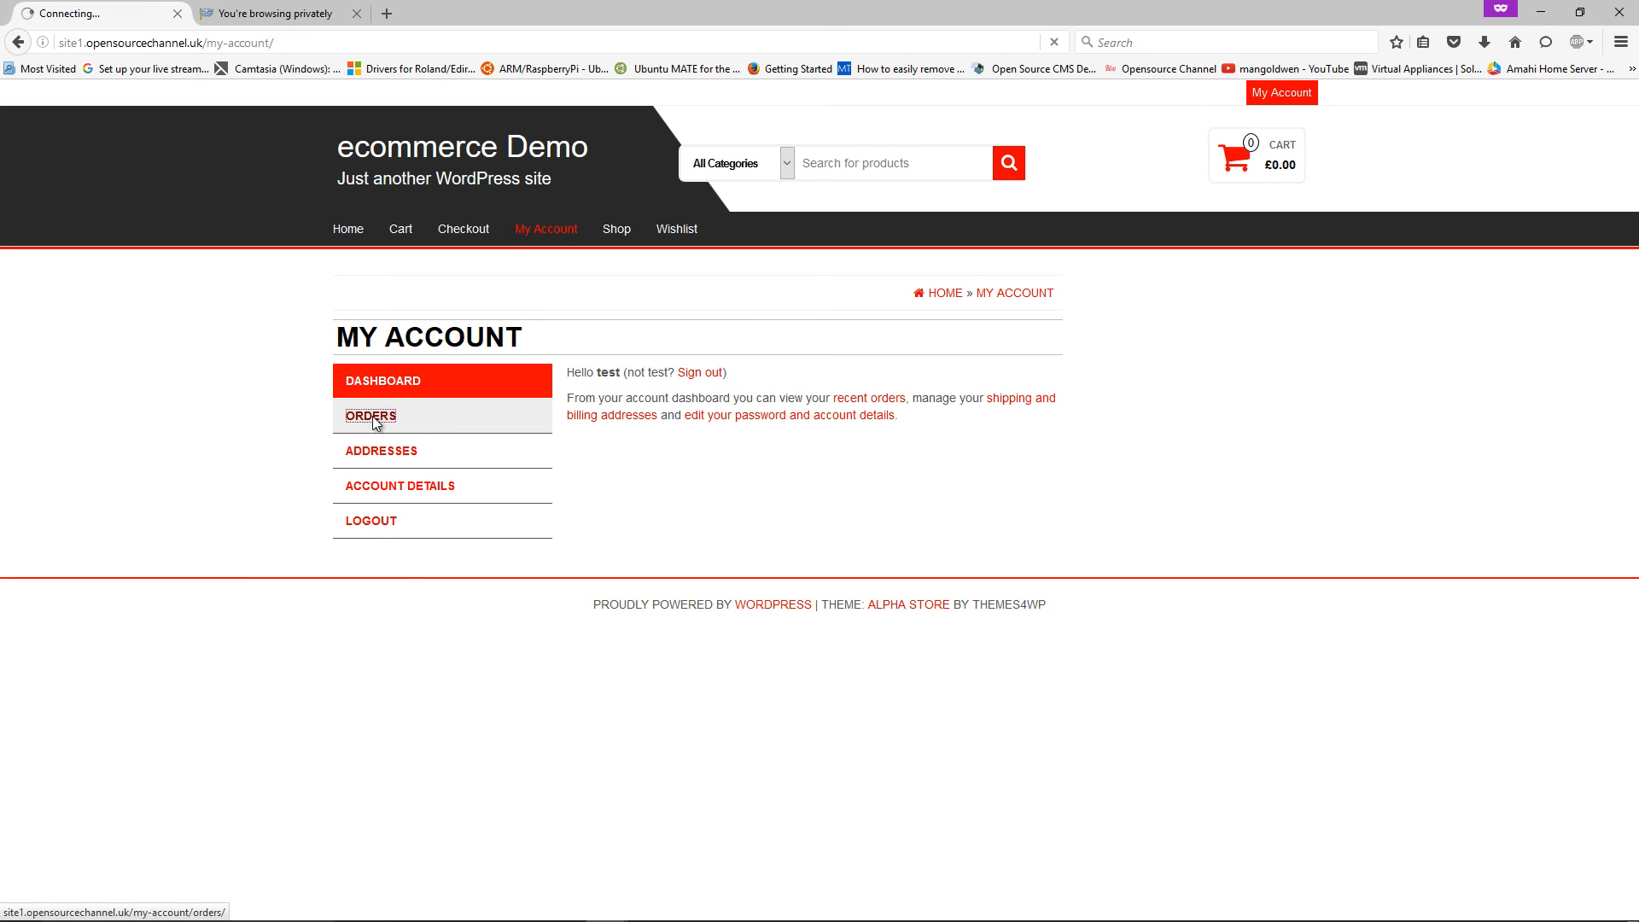
pyautogui.click(1032, 406)
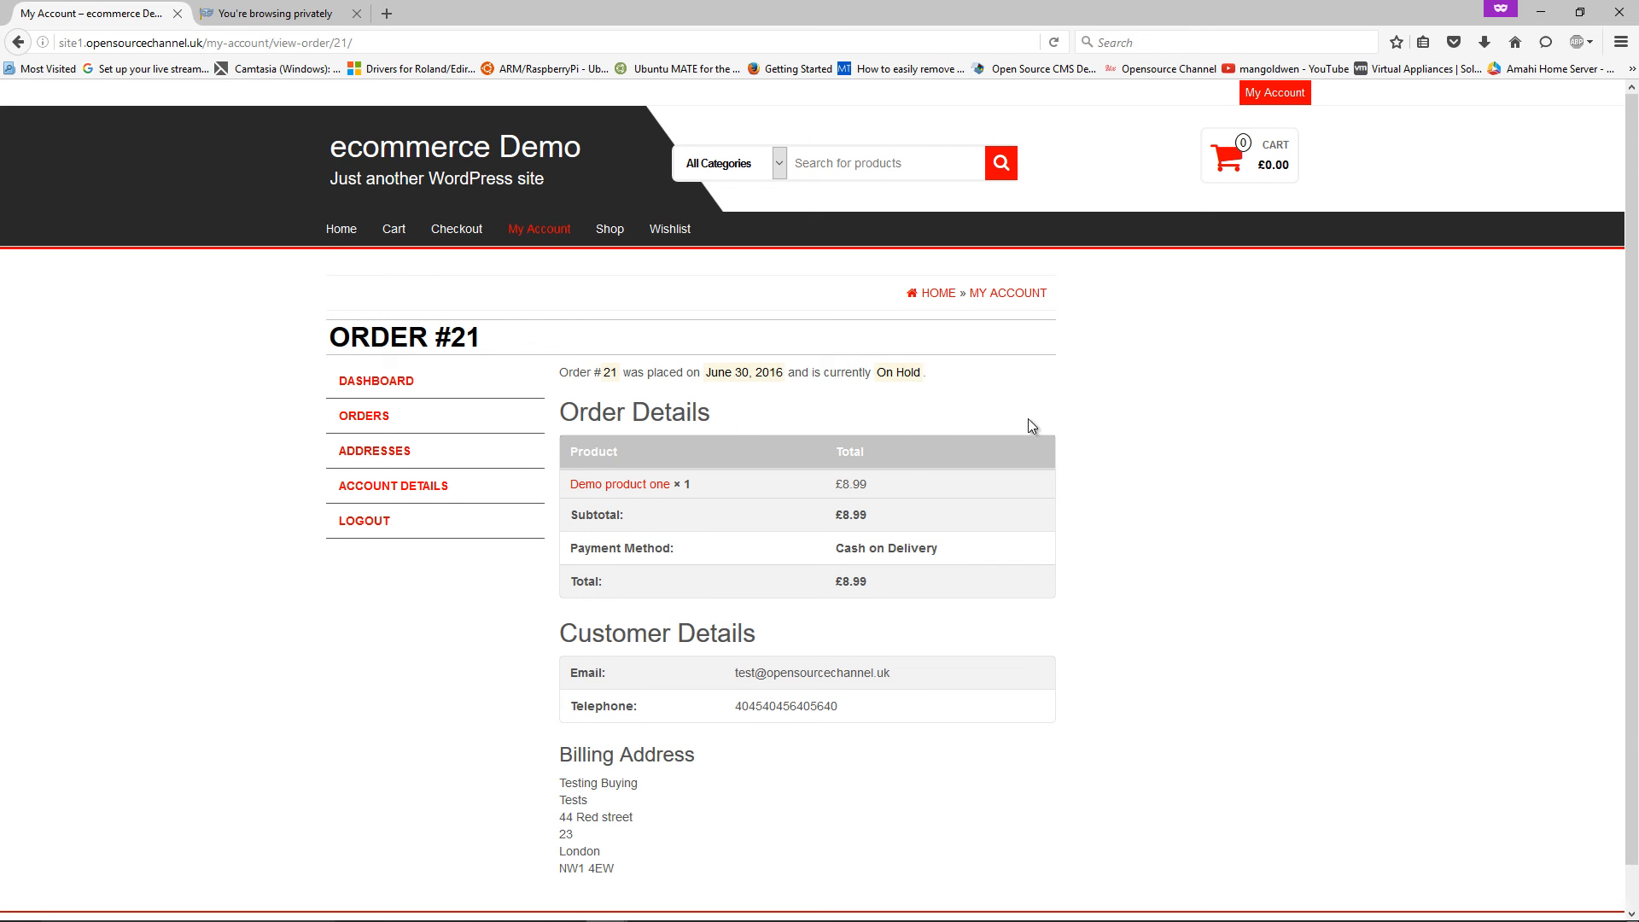
pyautogui.scroll(-1, 1130, 452)
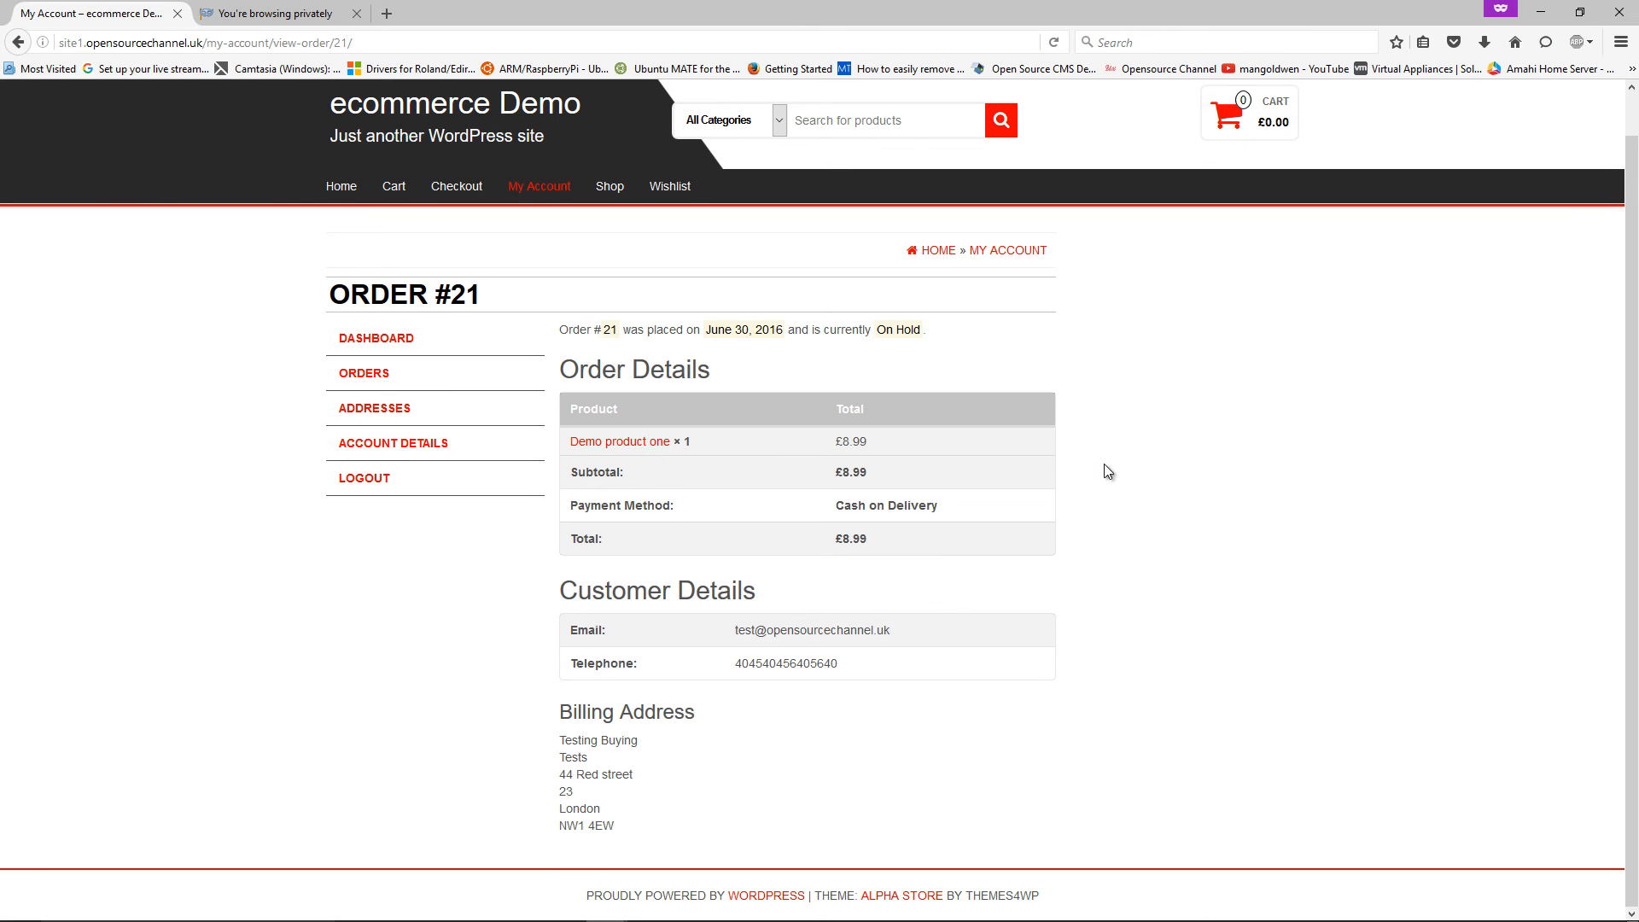
# View the Demo product one page, go back to order #21, and switch to the admin window.
pyautogui.click(630, 449)
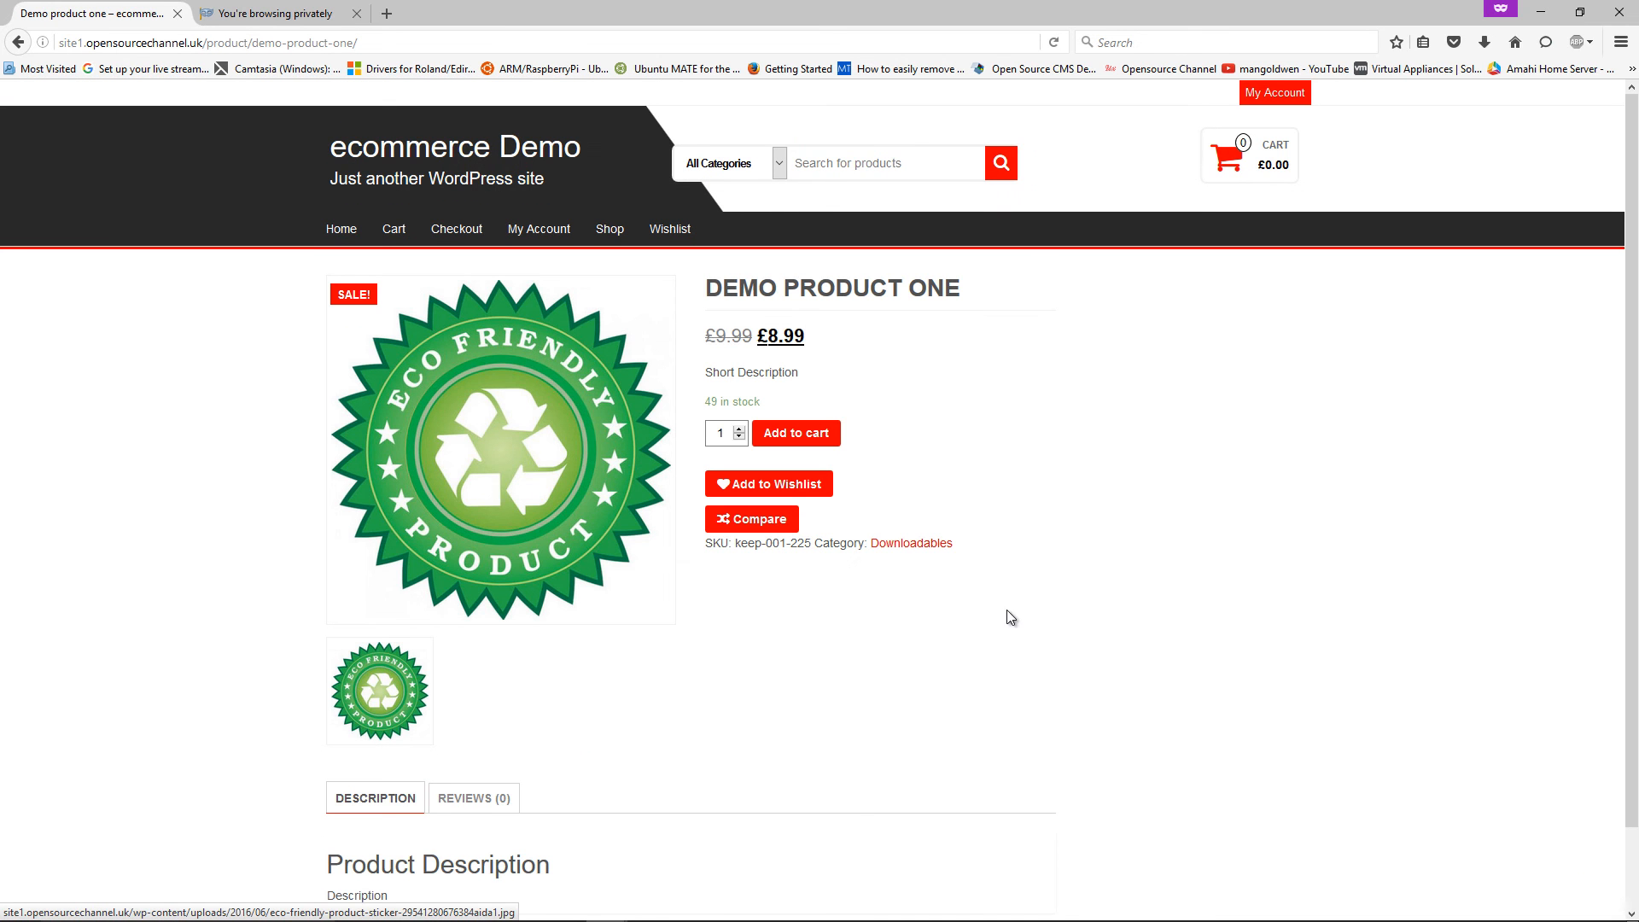
pyautogui.scroll(-2, 1088, 614)
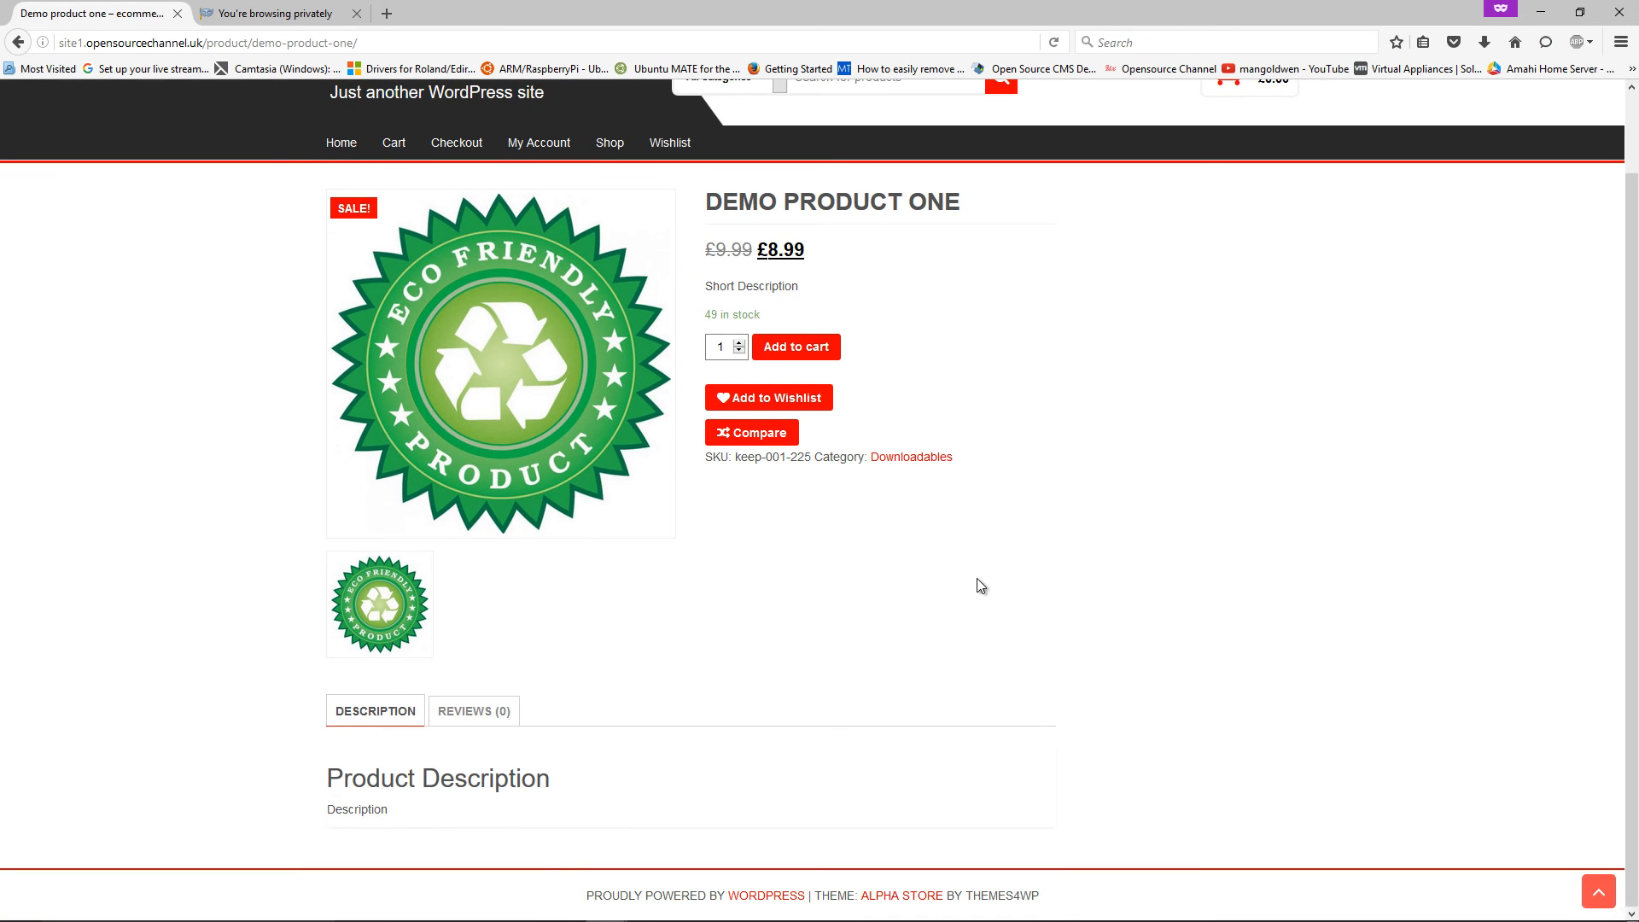
pyautogui.click(18, 42)
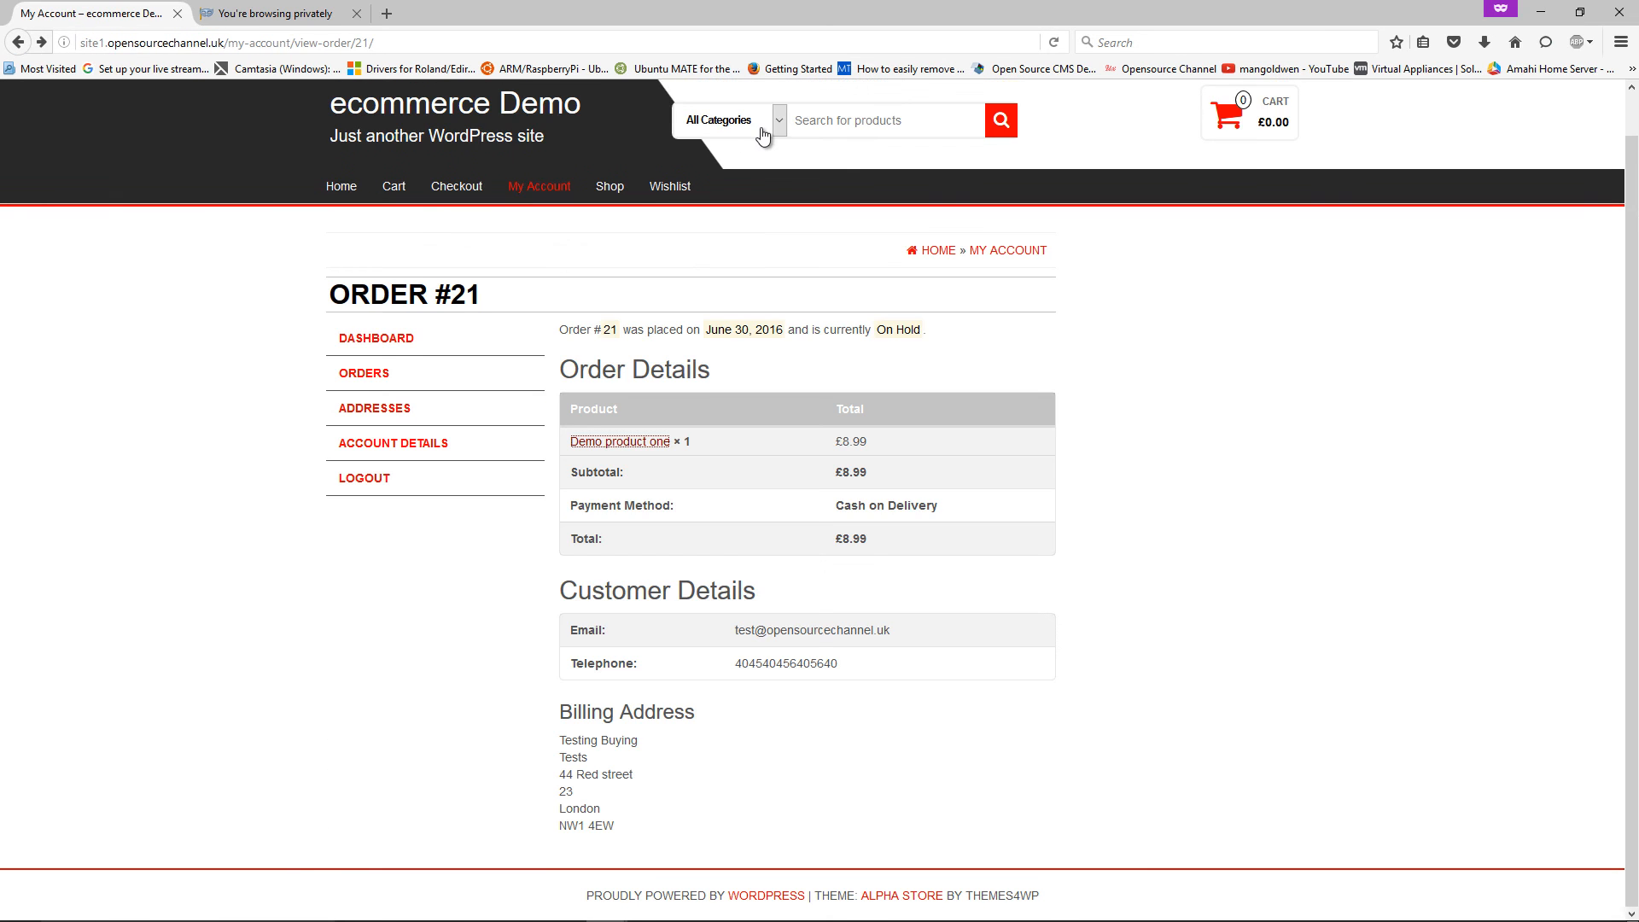
pyautogui.hotkey('alt', 'Tab')
# Mark order #21 as Completed in the WooCommerce Orders list.
pyautogui.moveTo(114, 364)
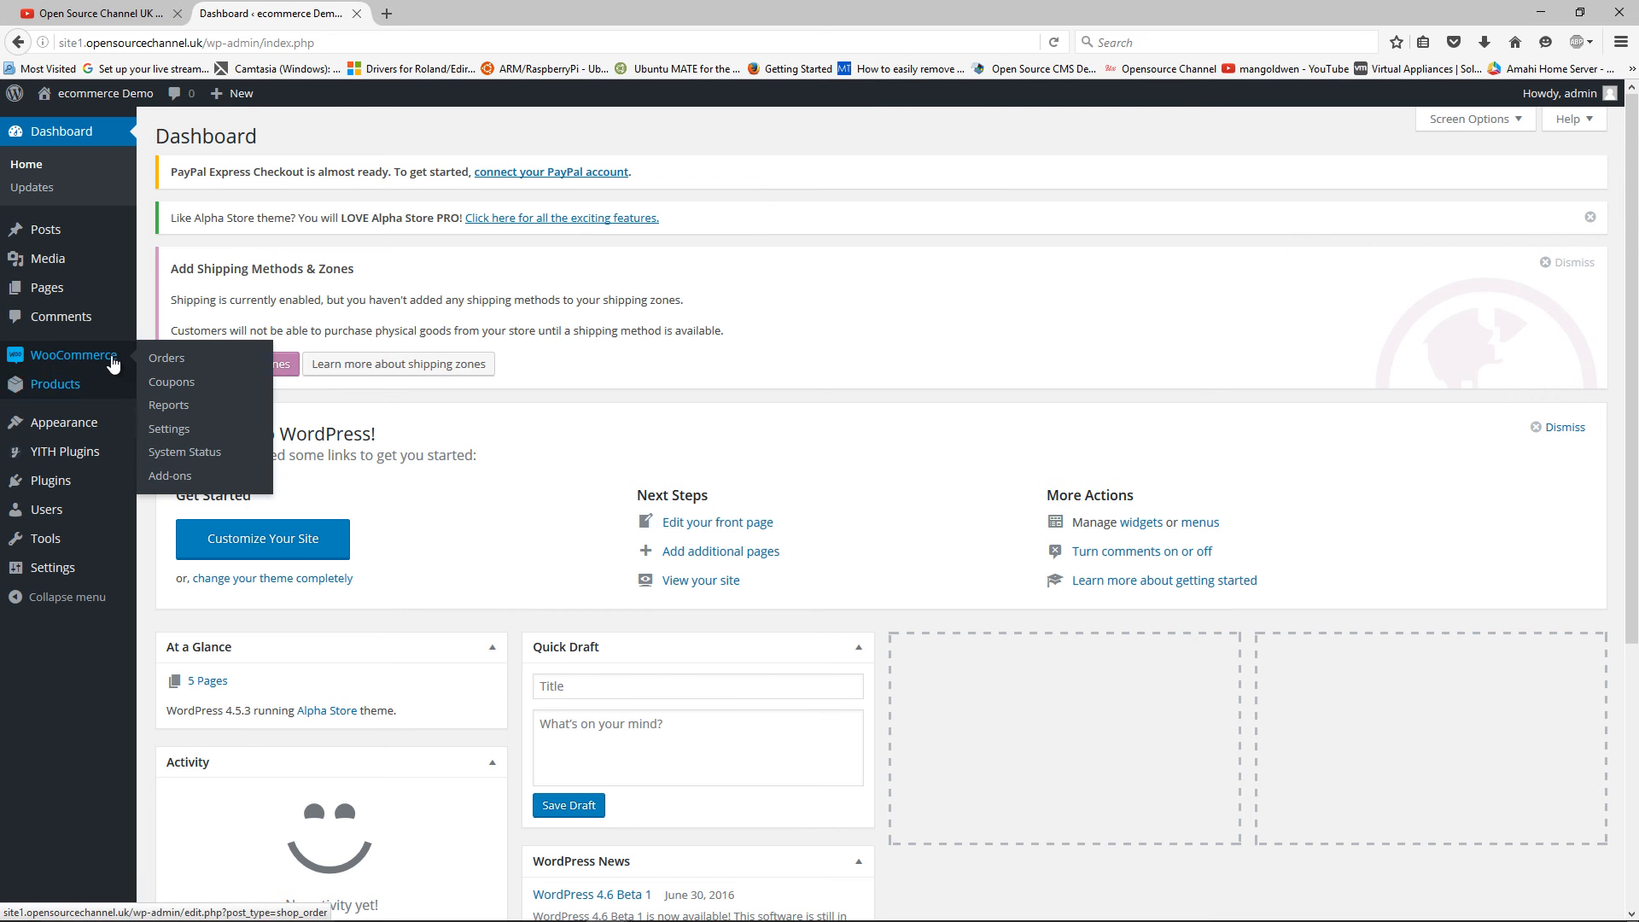
pyautogui.click(166, 363)
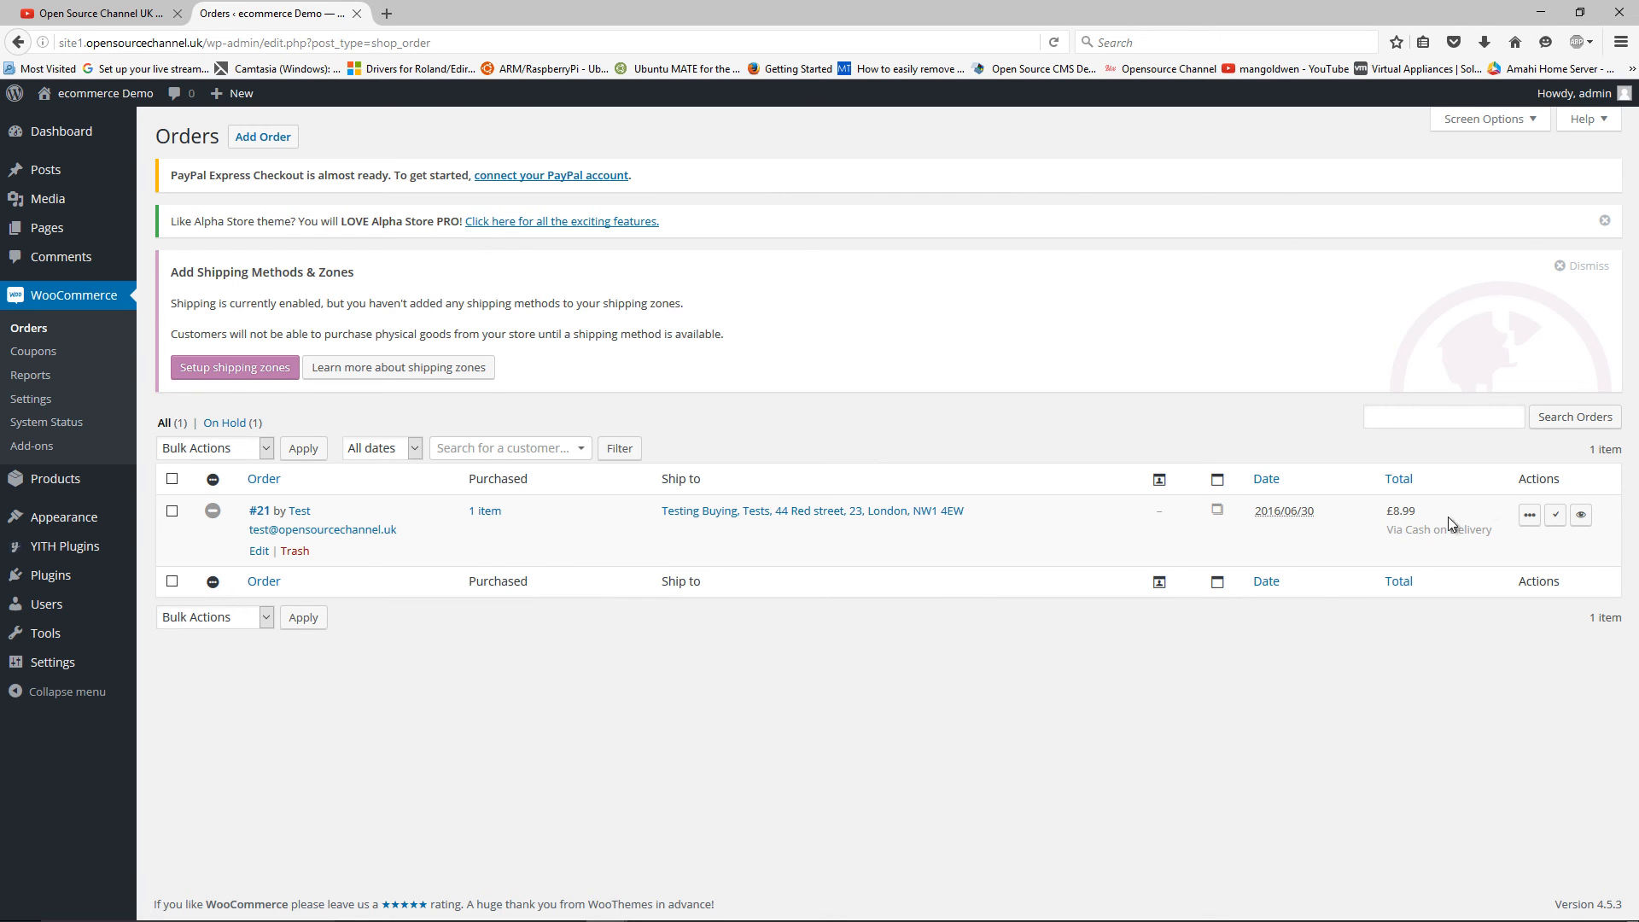
pyautogui.click(1556, 516)
# Reload the customer's order, confirm KeePass-1.29.zip is downloadable, then close the private window.
pyautogui.hotkey('alt', 'Tab')
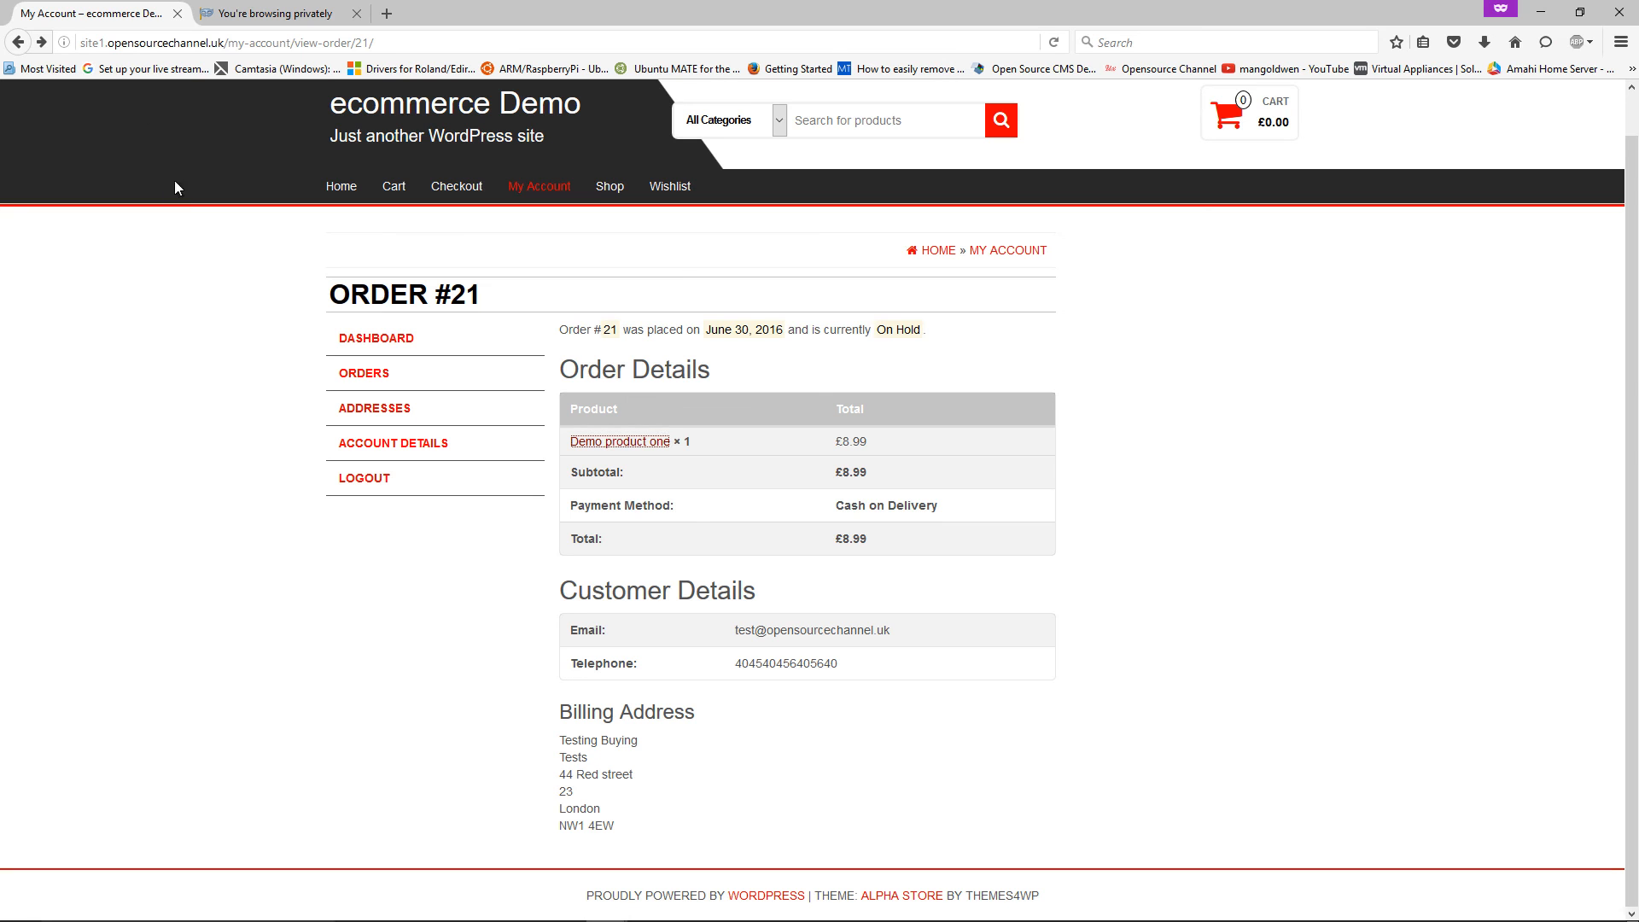
pyautogui.click(1053, 48)
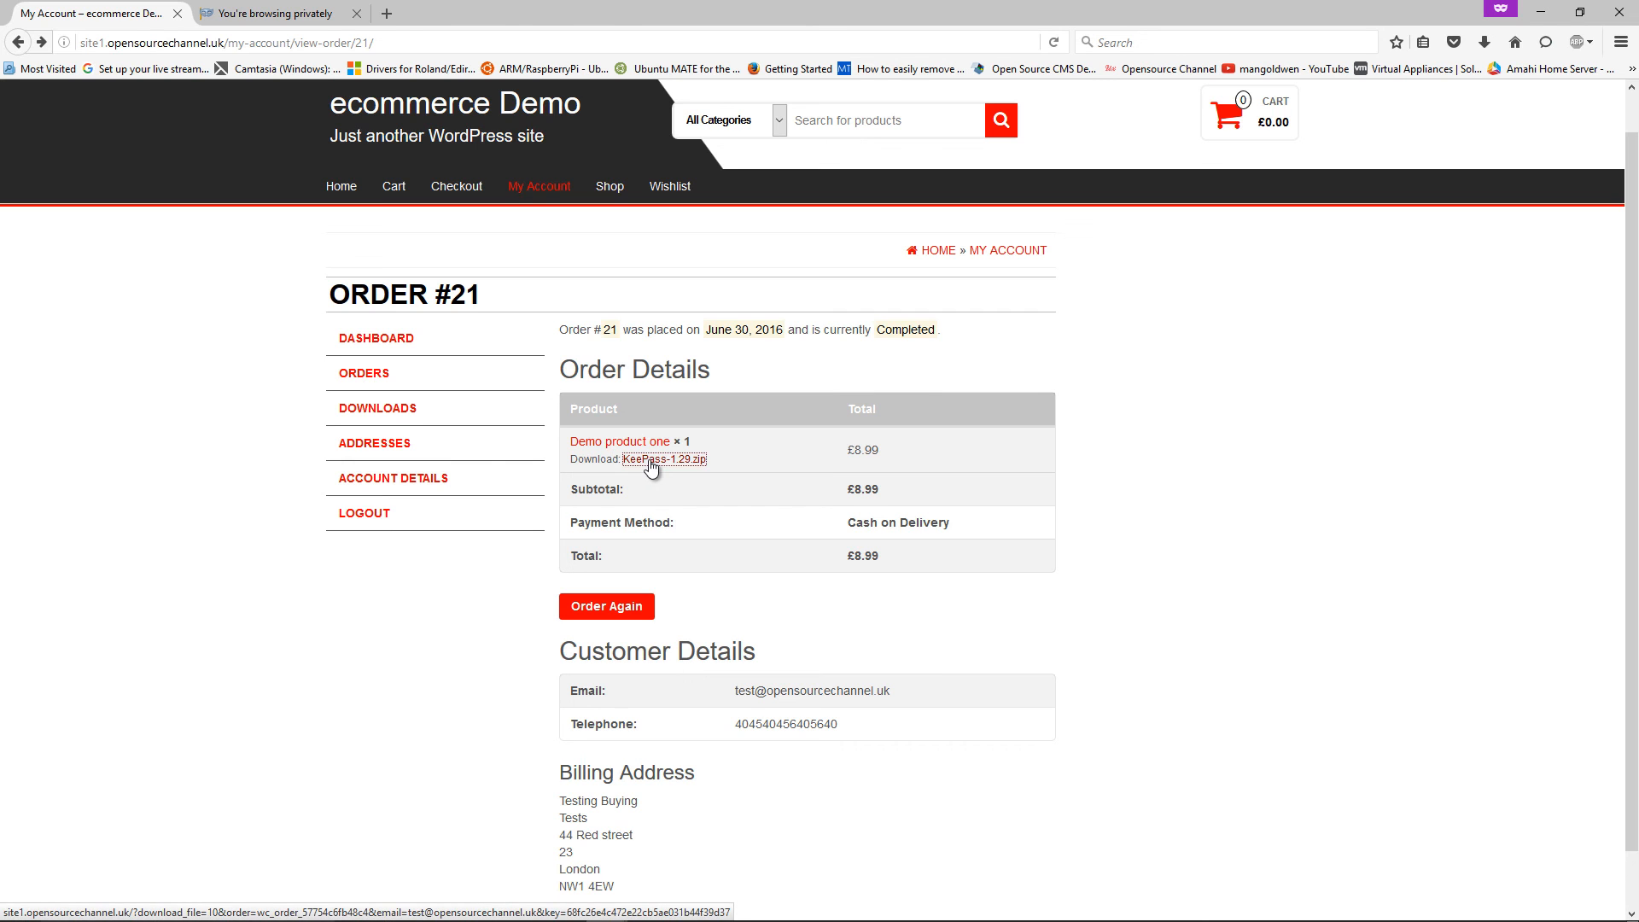
pyautogui.click(650, 461)
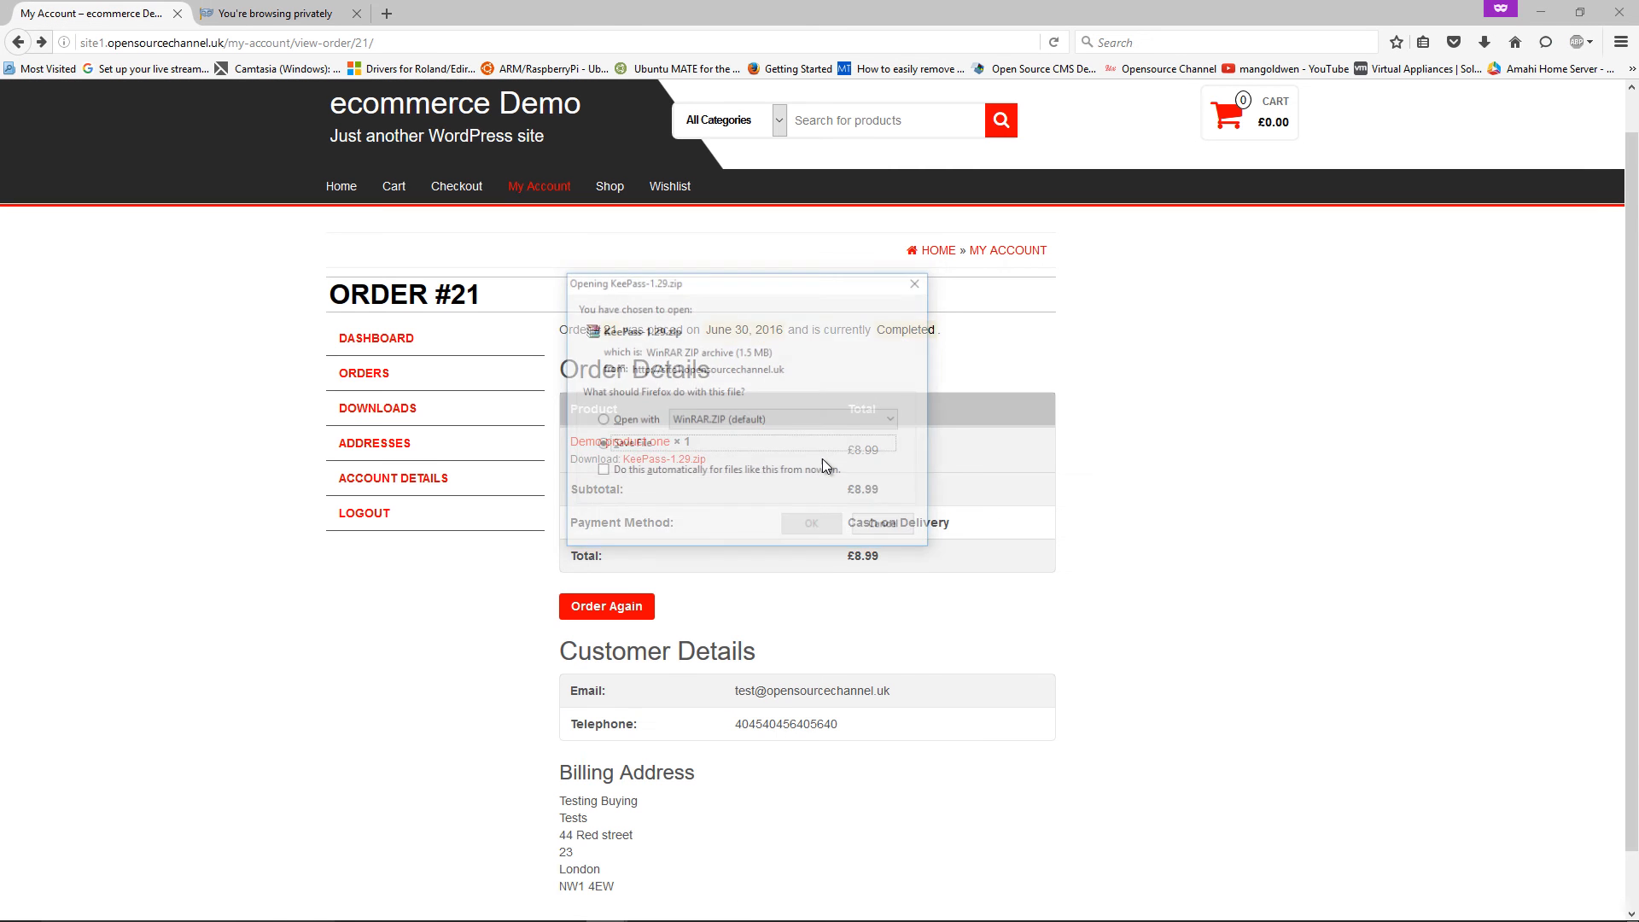
pyautogui.click(874, 526)
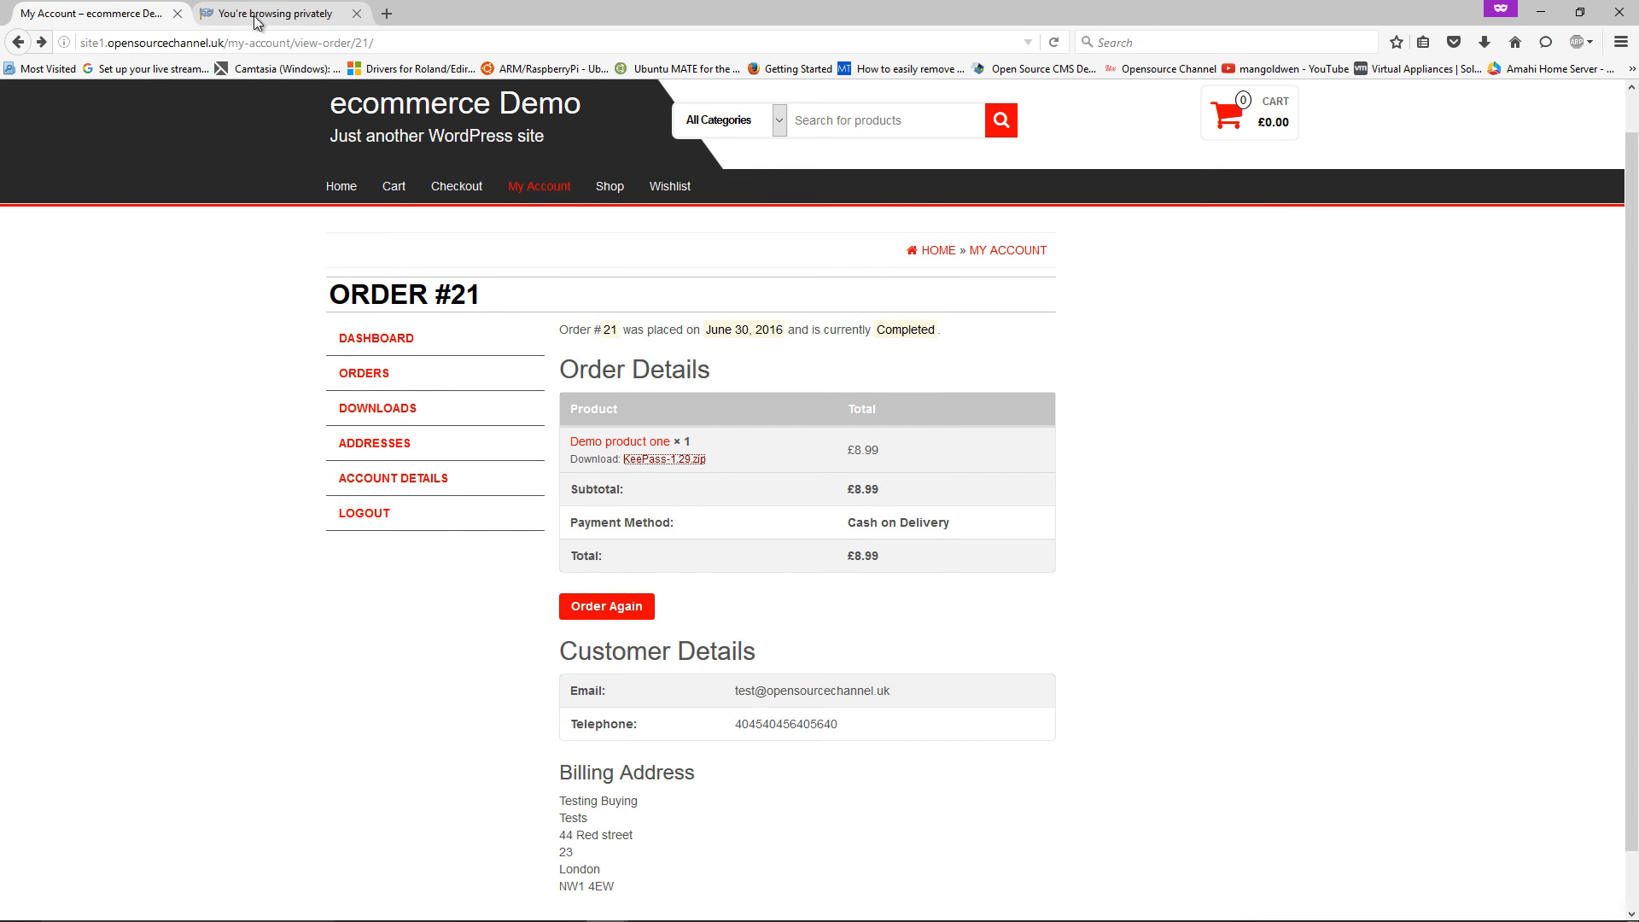
pyautogui.click(256, 22)
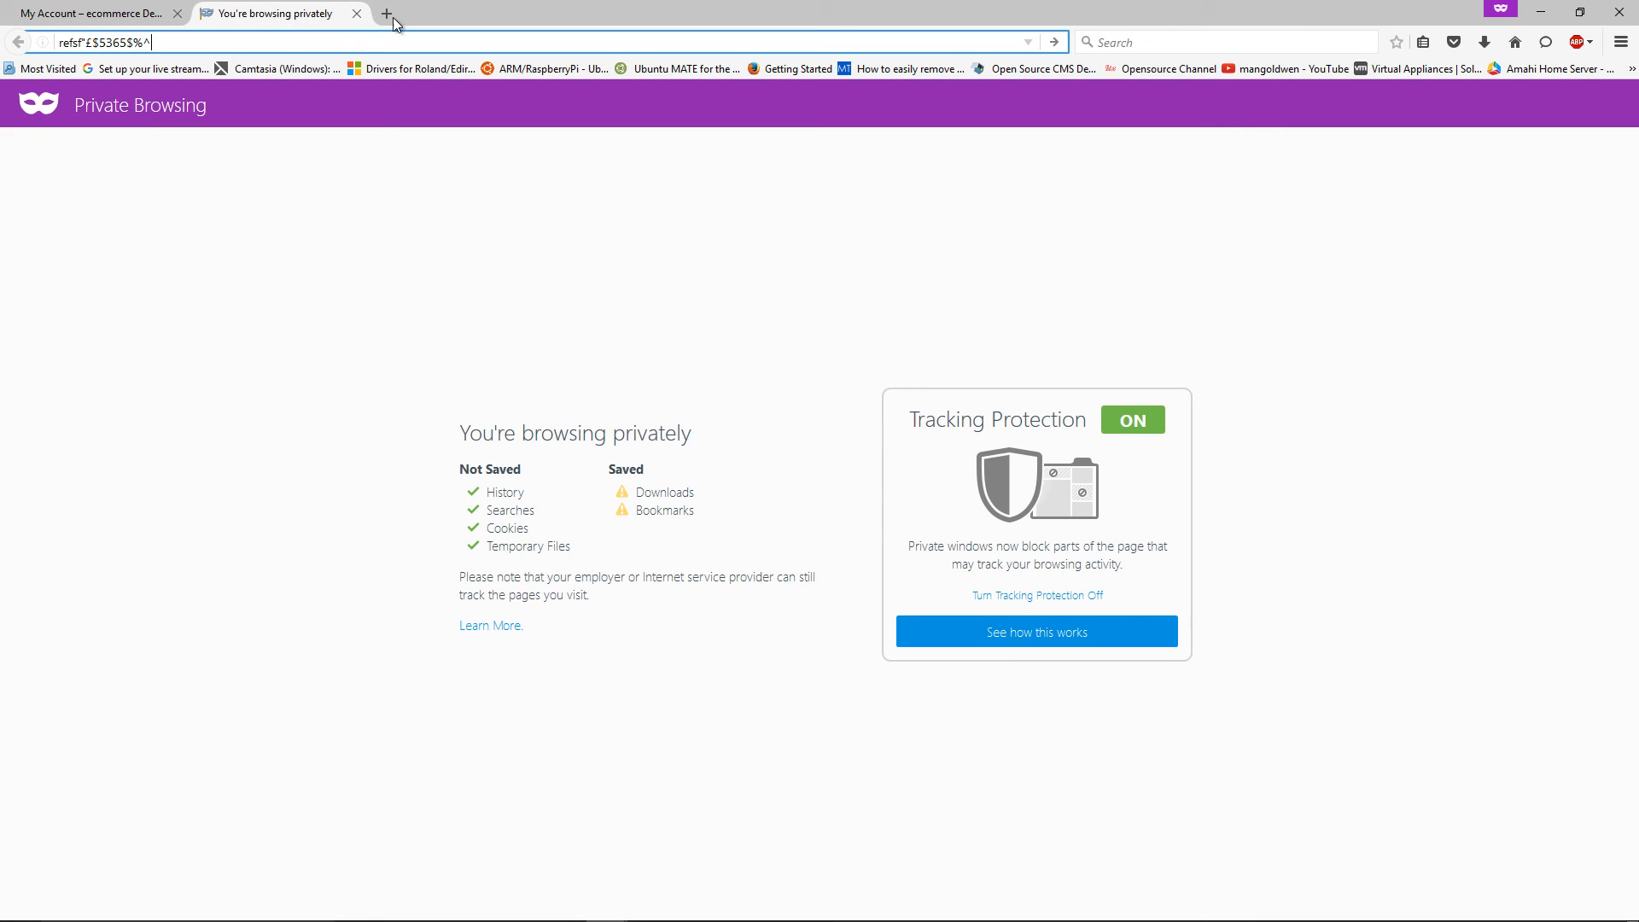
pyautogui.click(1626, 17)
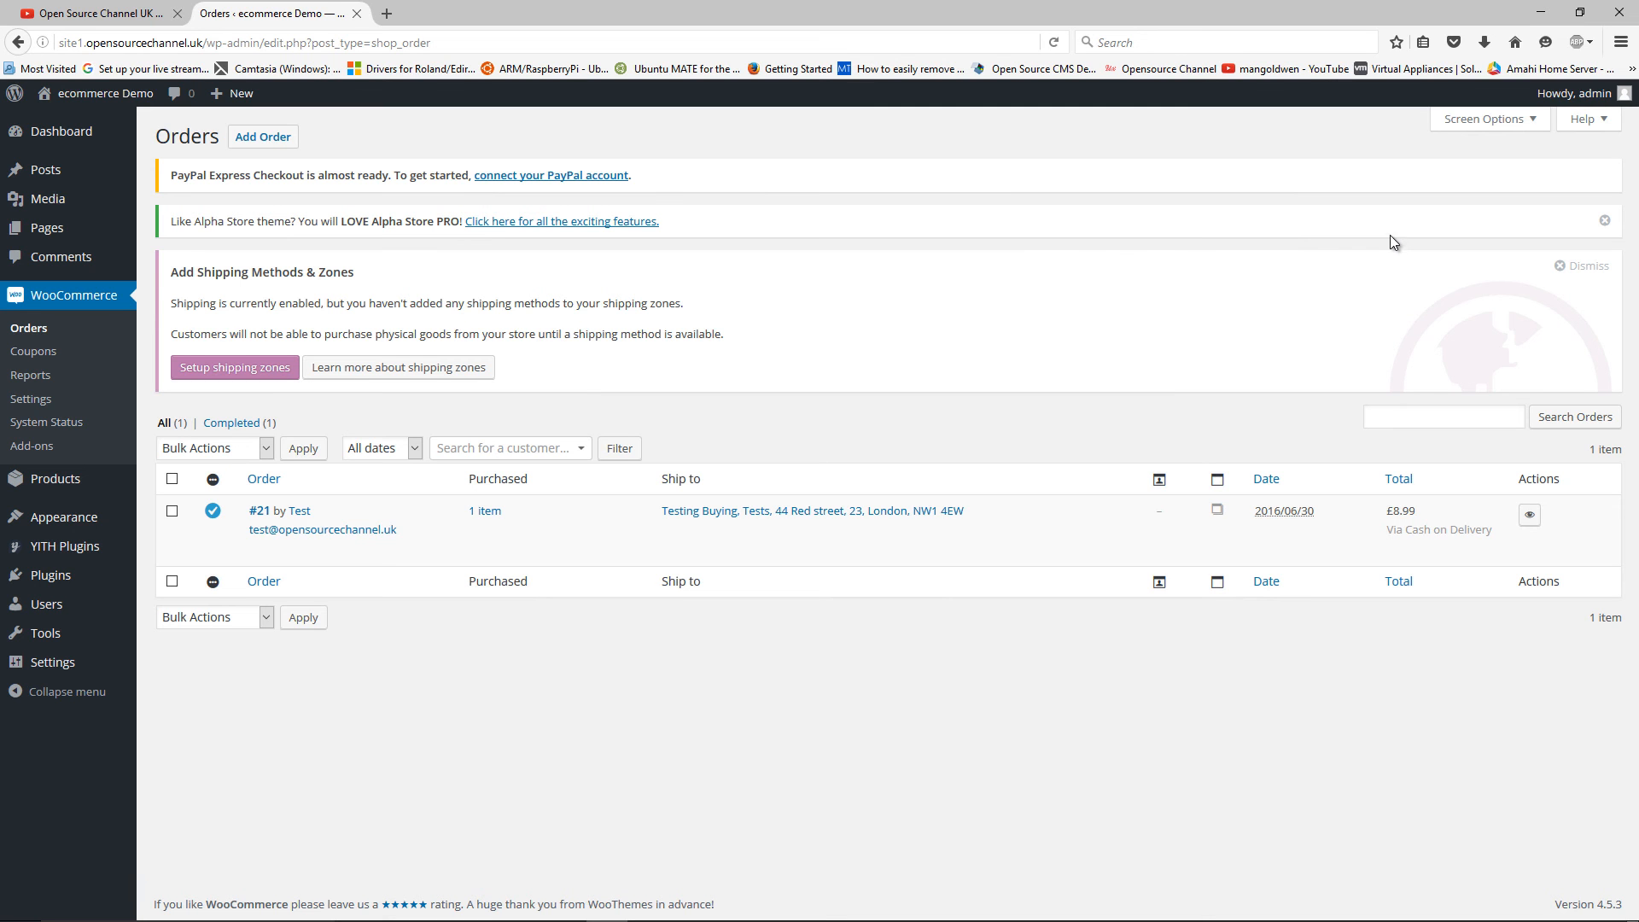
# Look over the Open Source Channel UK About page on YouTube.
pyautogui.click(115, 13)
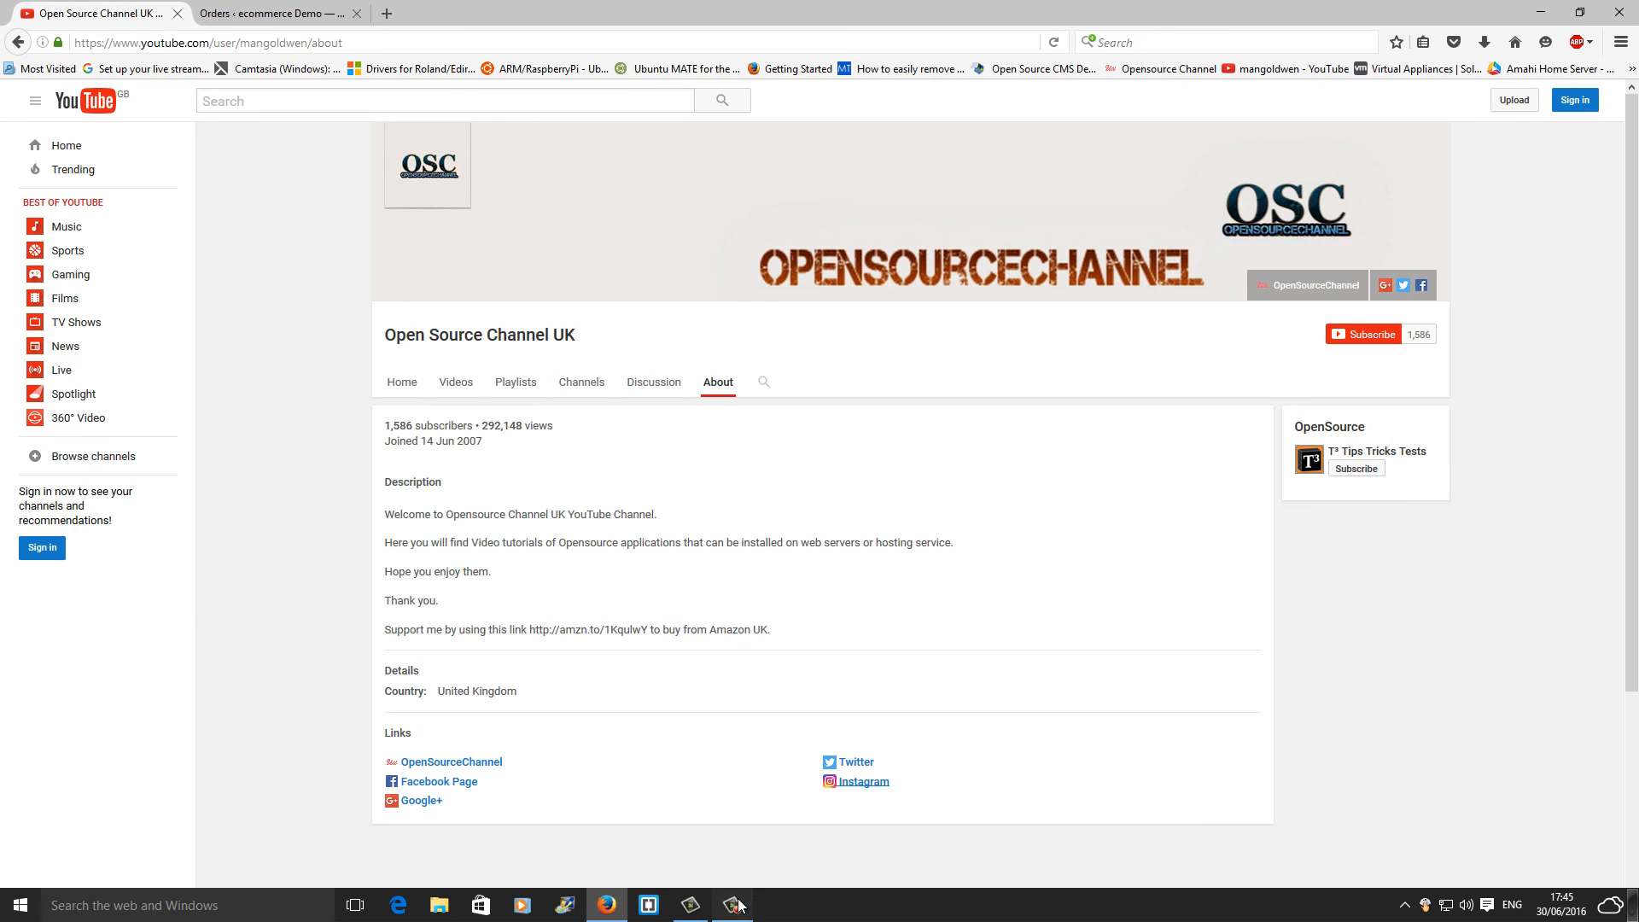
pyautogui.click(733, 905)
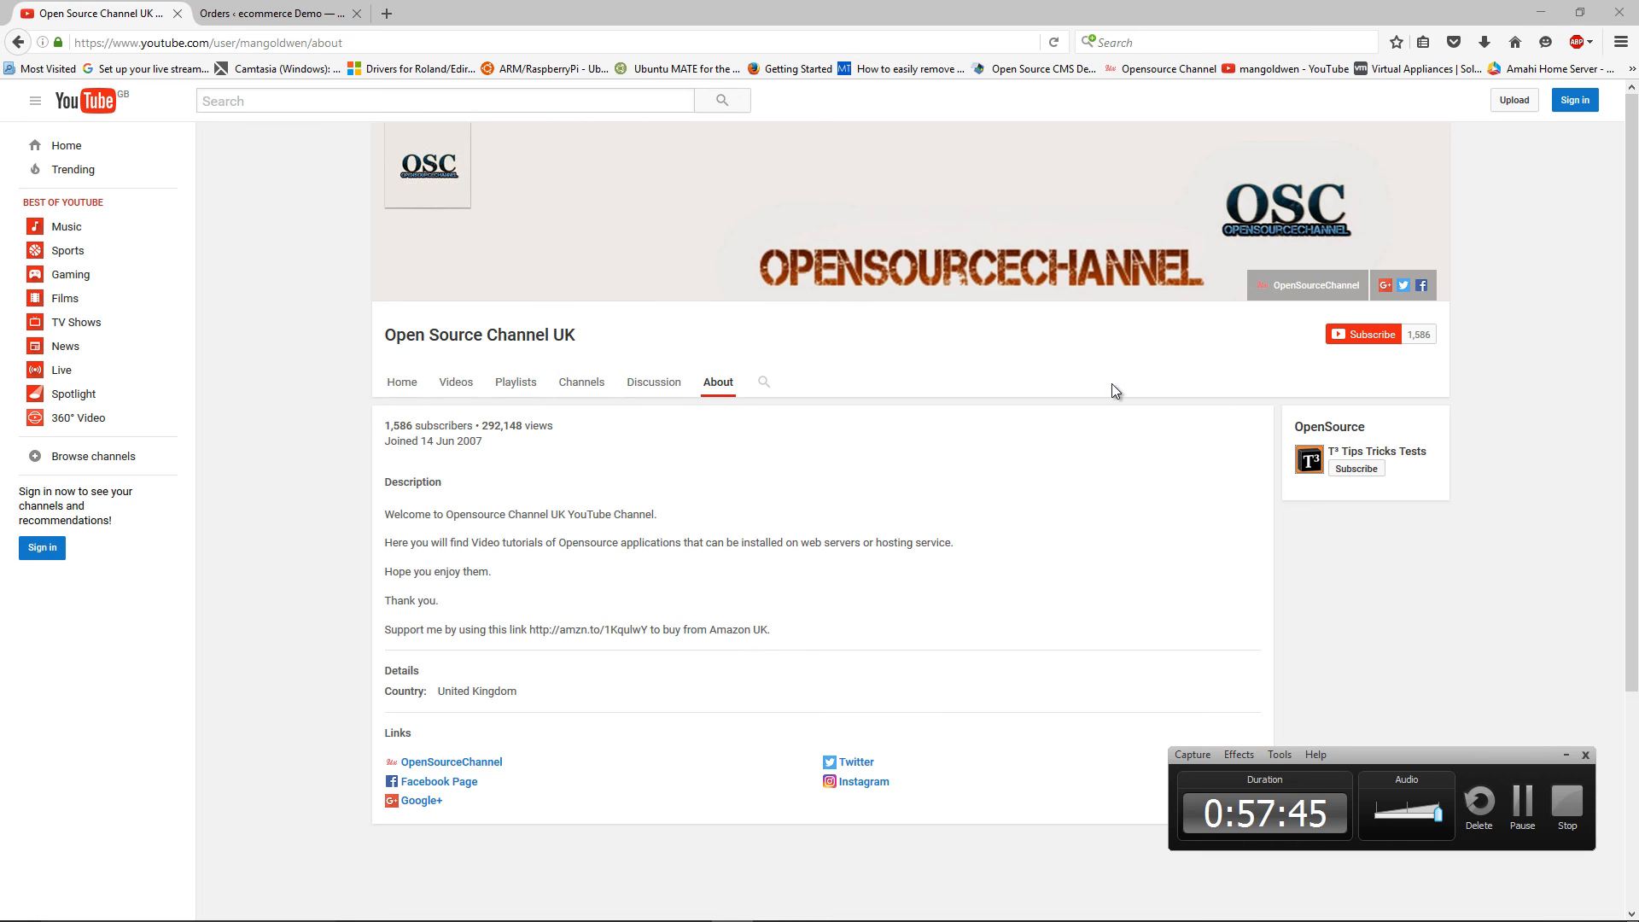
pyautogui.scroll(-3, 635, 642)
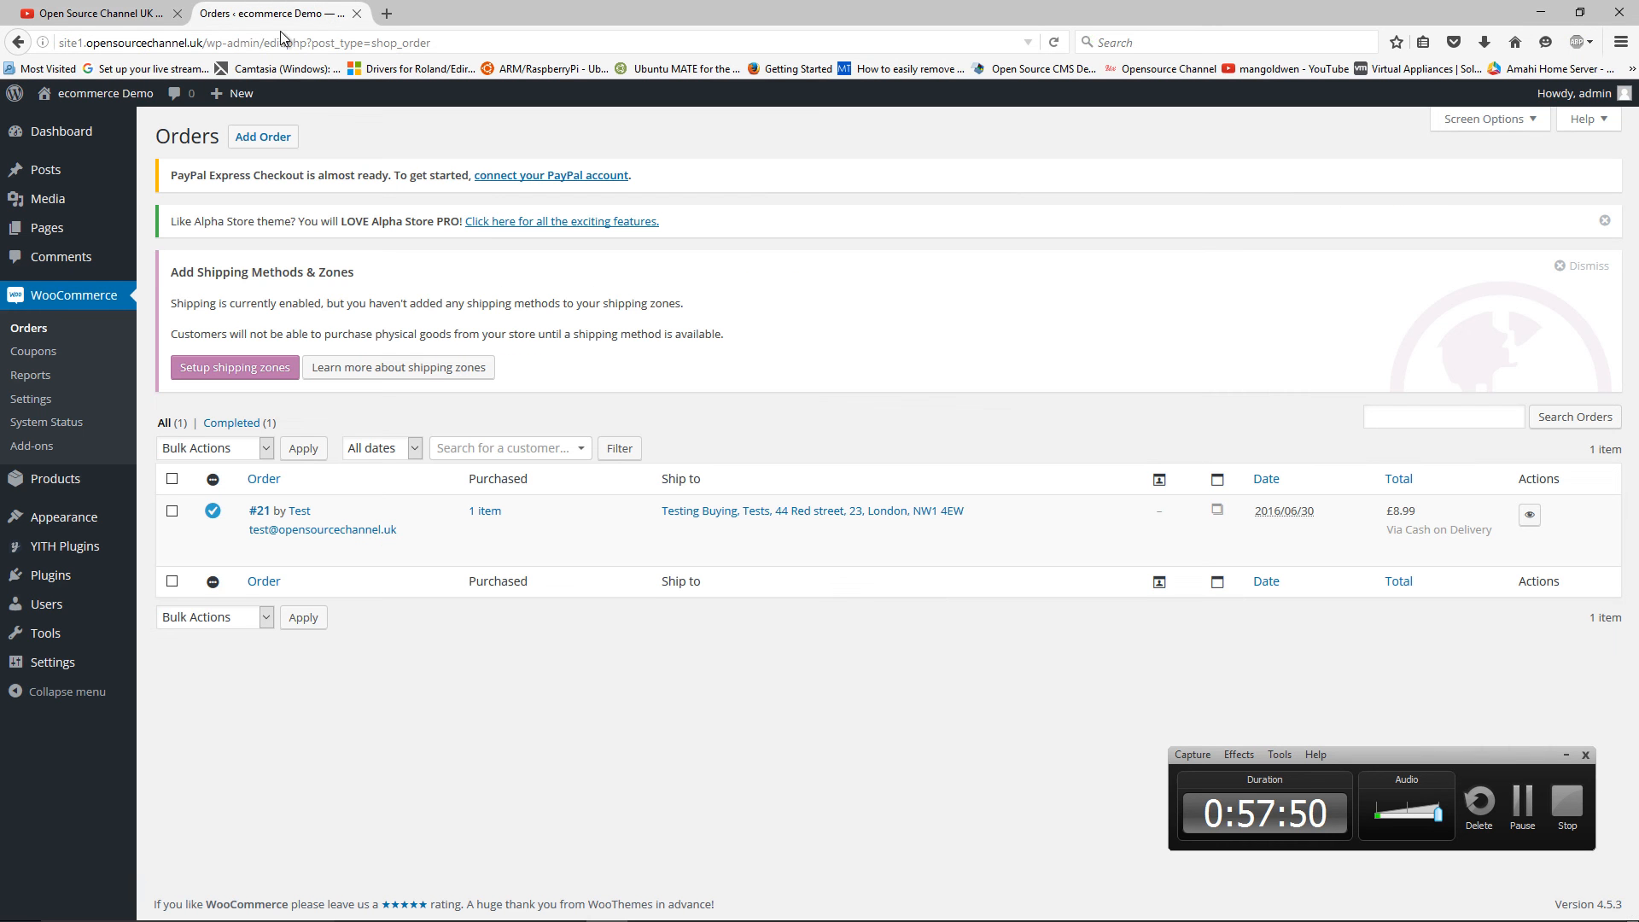
# Replace the Orders tab's address with opensourcechannel.uk and view the homepage.
pyautogui.click(320, 11)
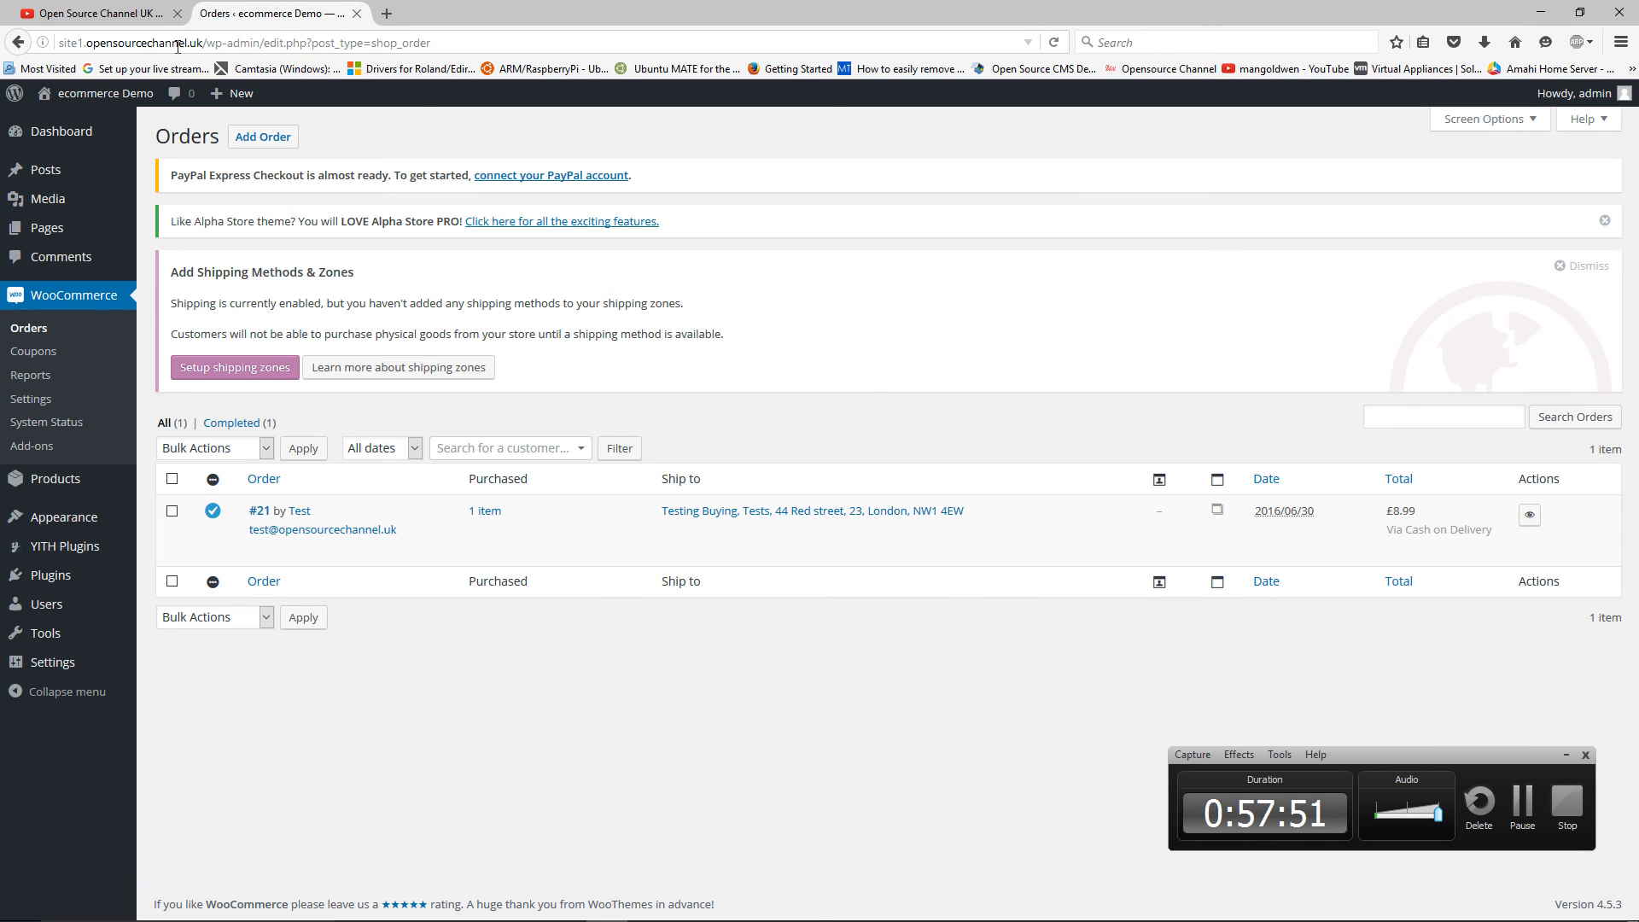
pyautogui.moveTo(89, 43); pyautogui.dragTo(388, 14)
pyautogui.click(479, 15)
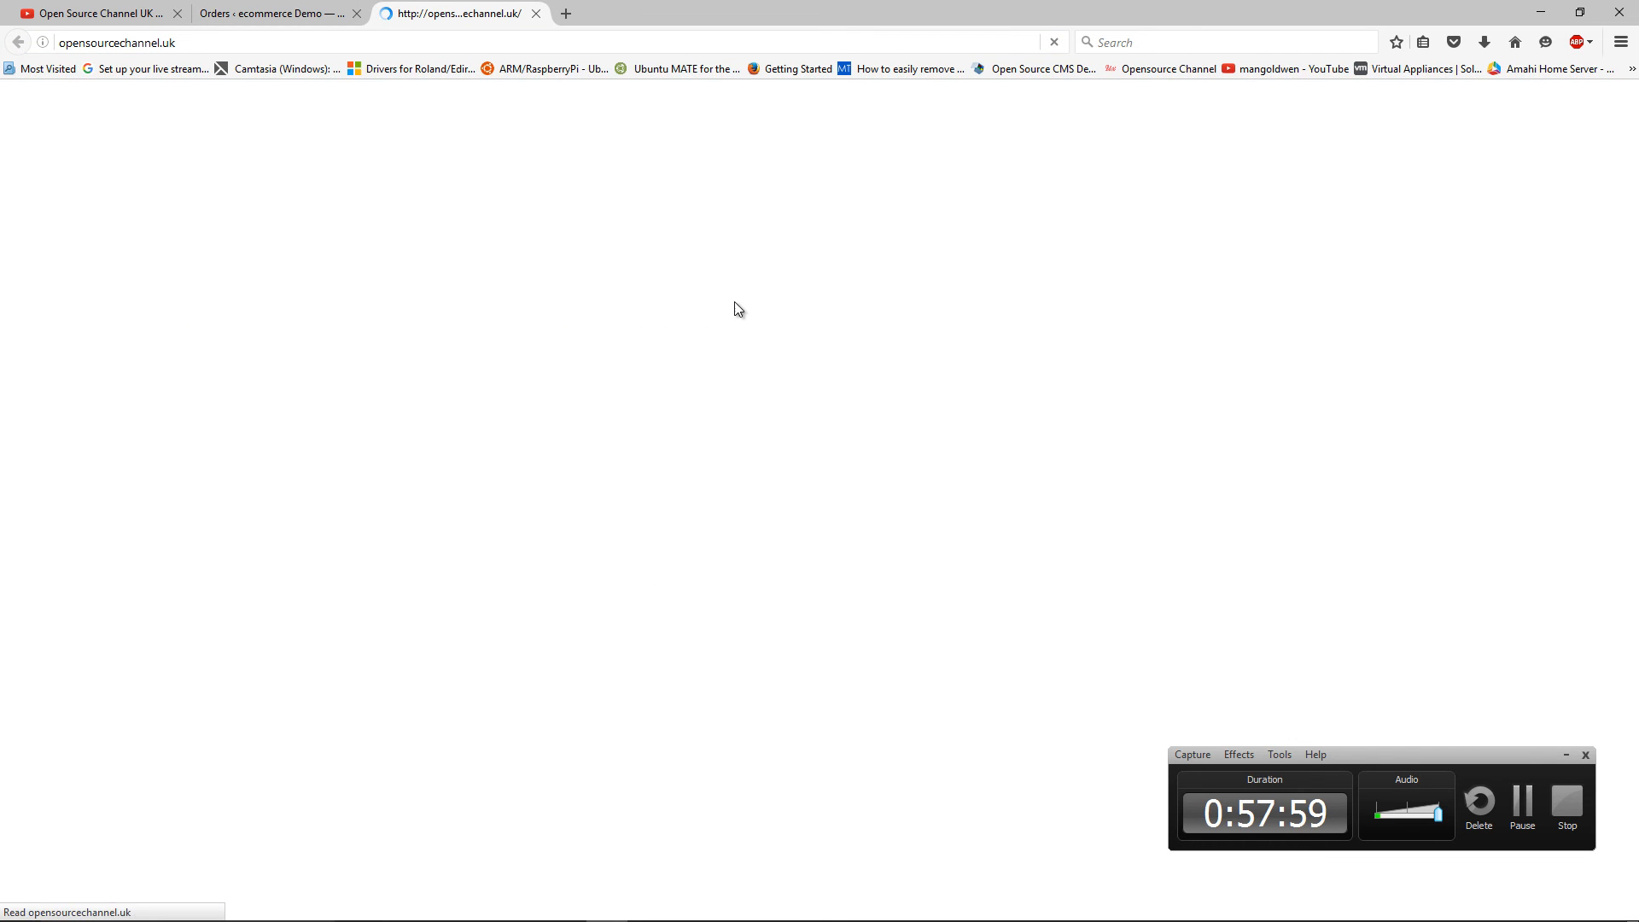
pyautogui.scroll(-2, 783, 495)
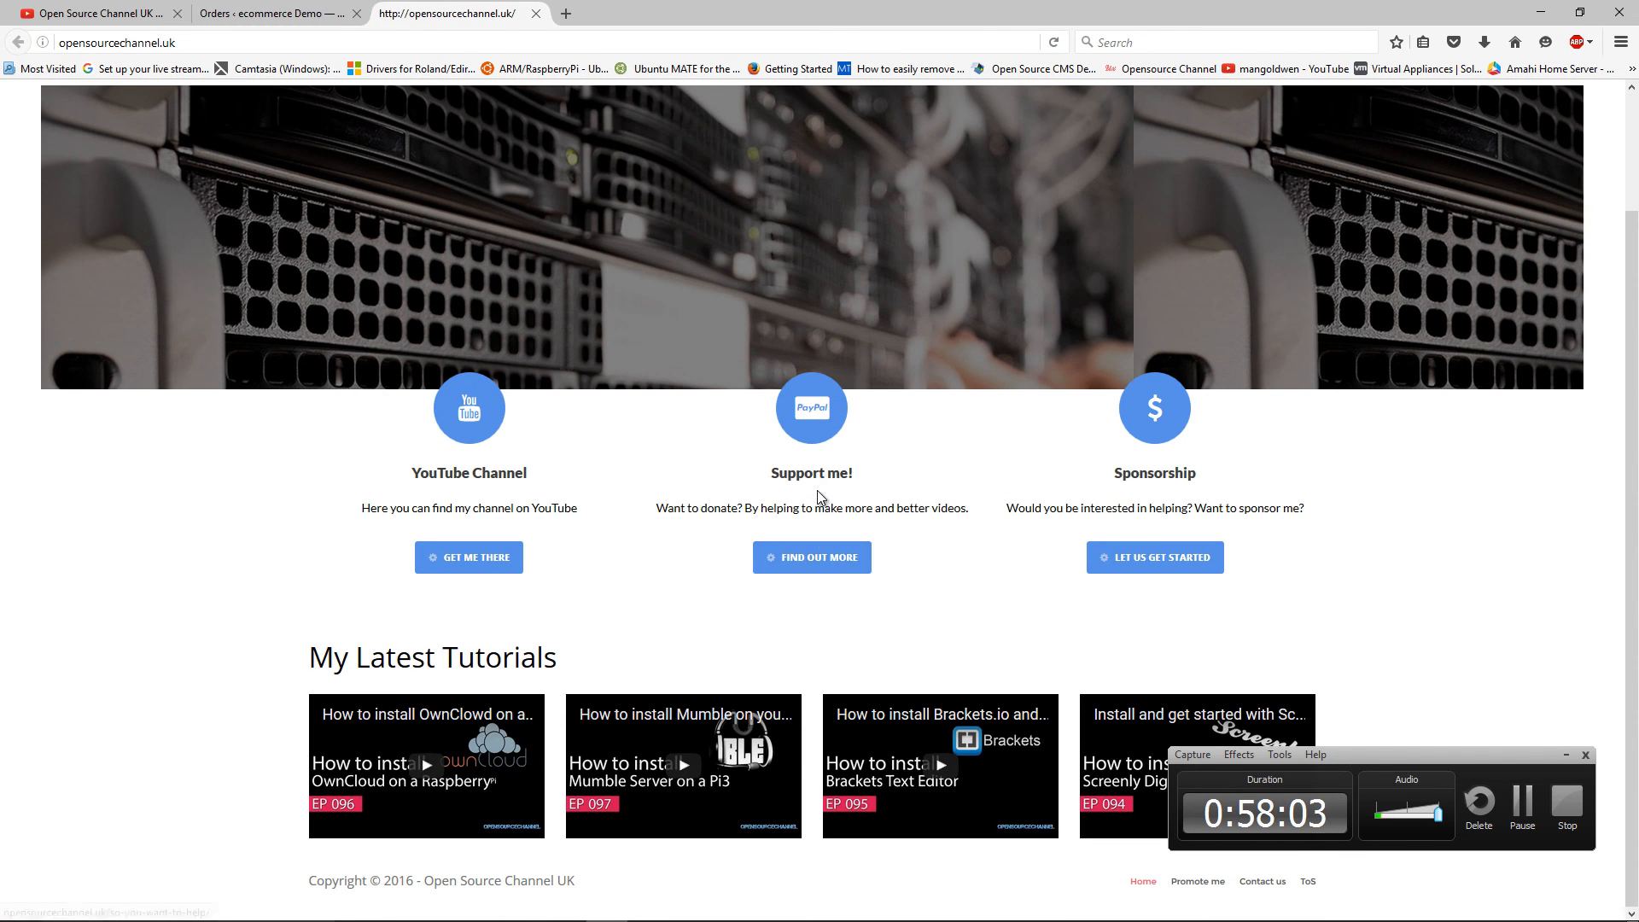
pyautogui.scroll(1, 1004, 543)
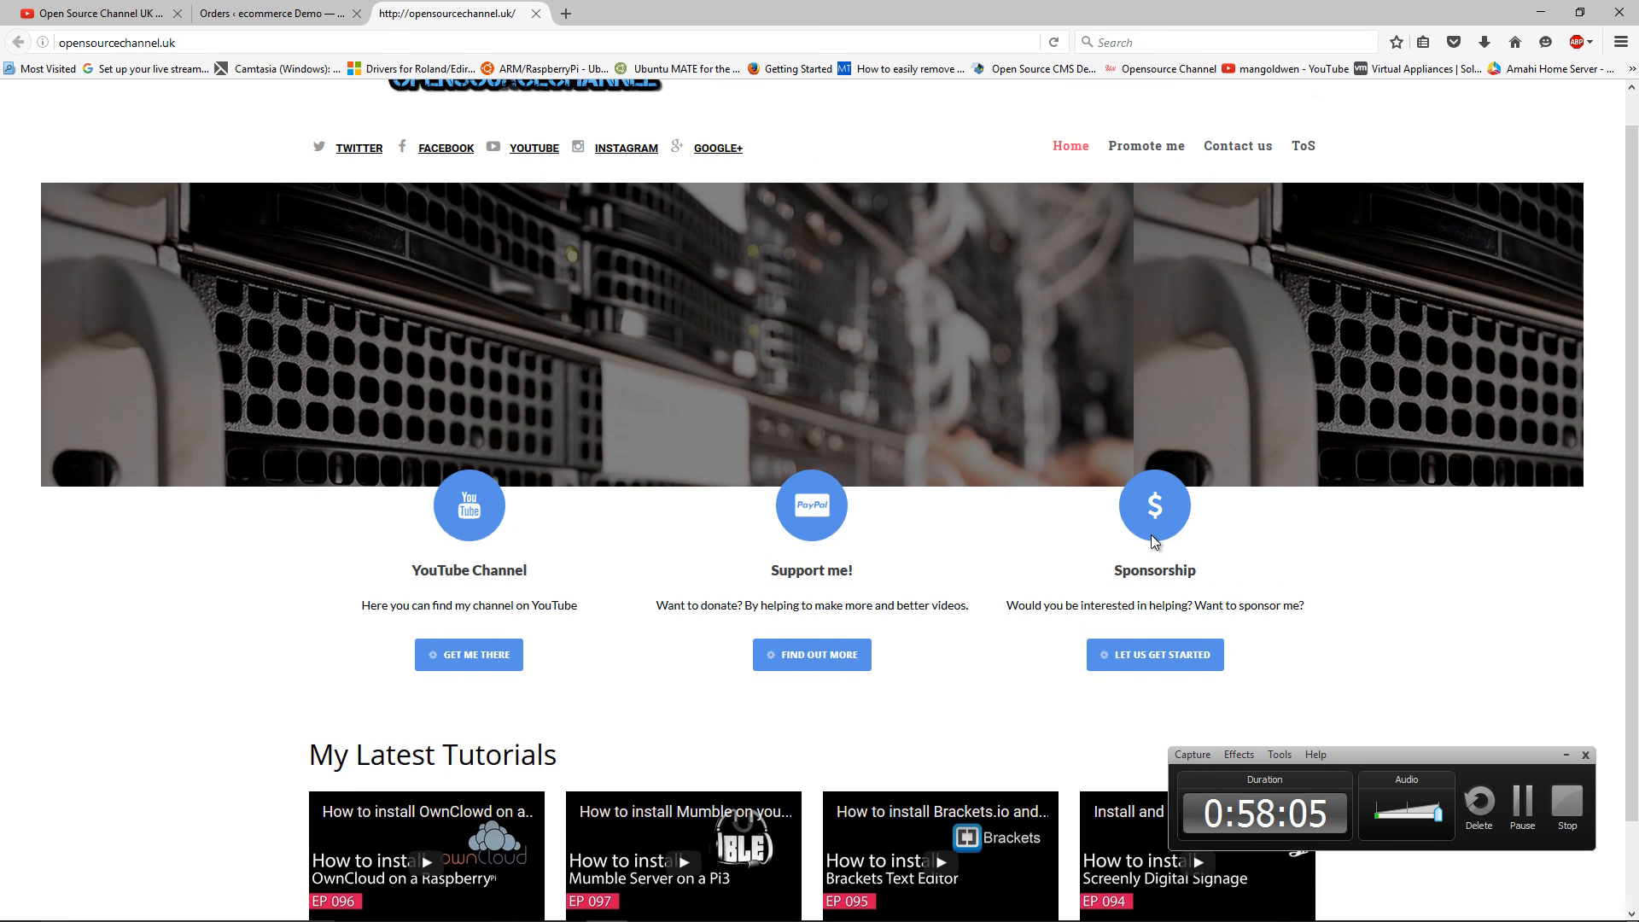
pyautogui.scroll(1, 1161, 520)
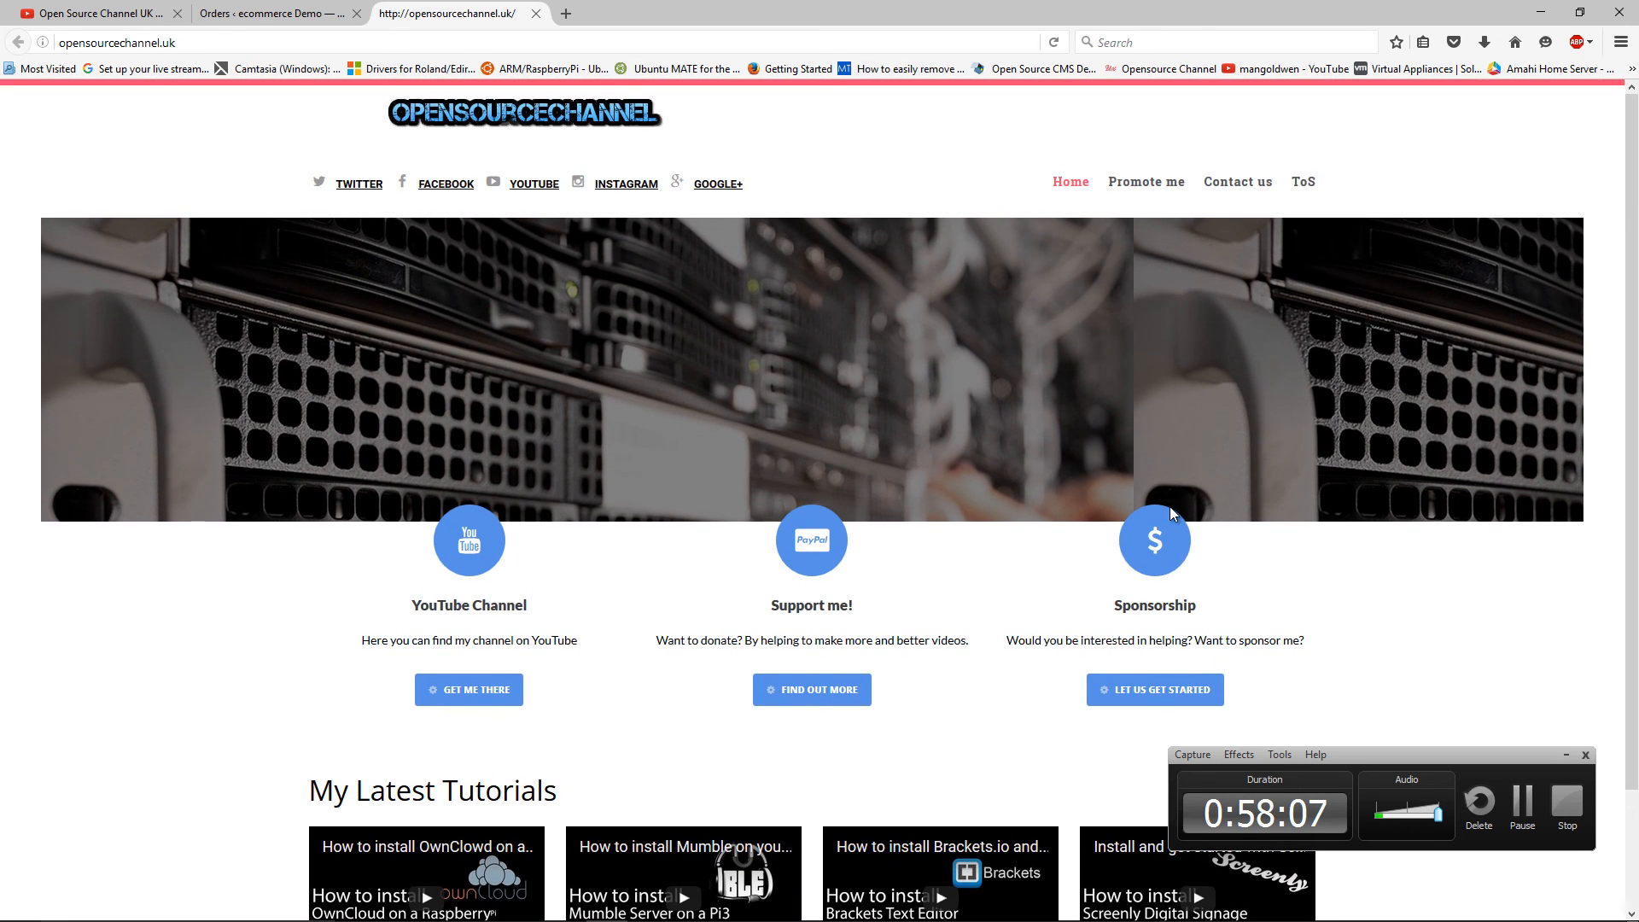
# Open the site's Promote me page, then return to the YouTube About page.
pyautogui.click(1158, 190)
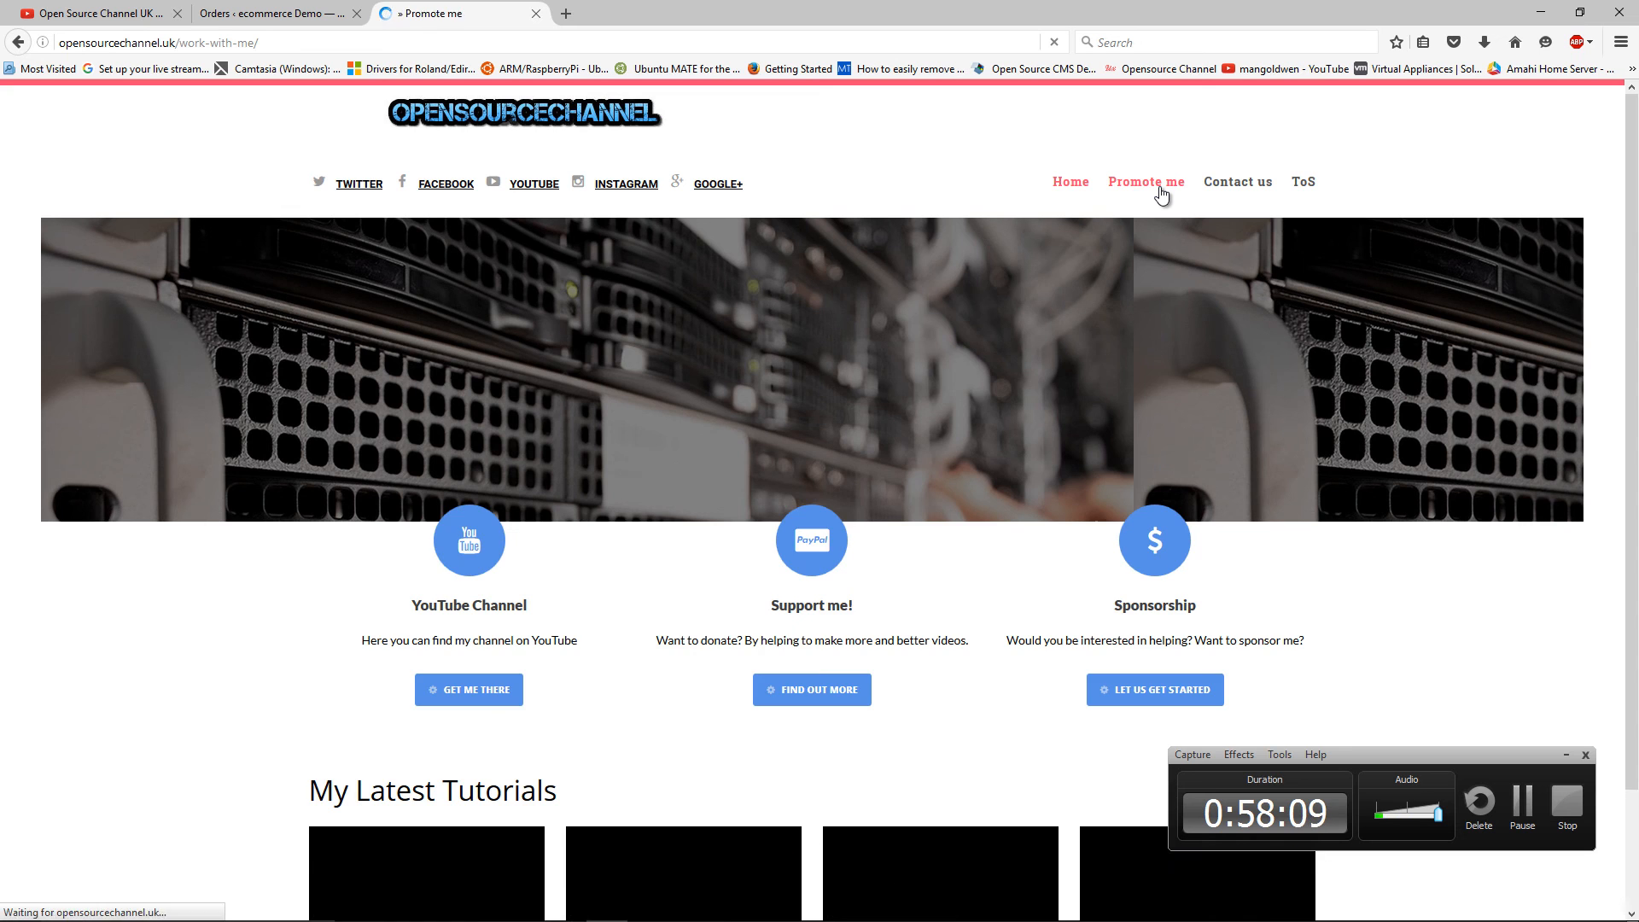
pyautogui.scroll(-4, 1217, 473)
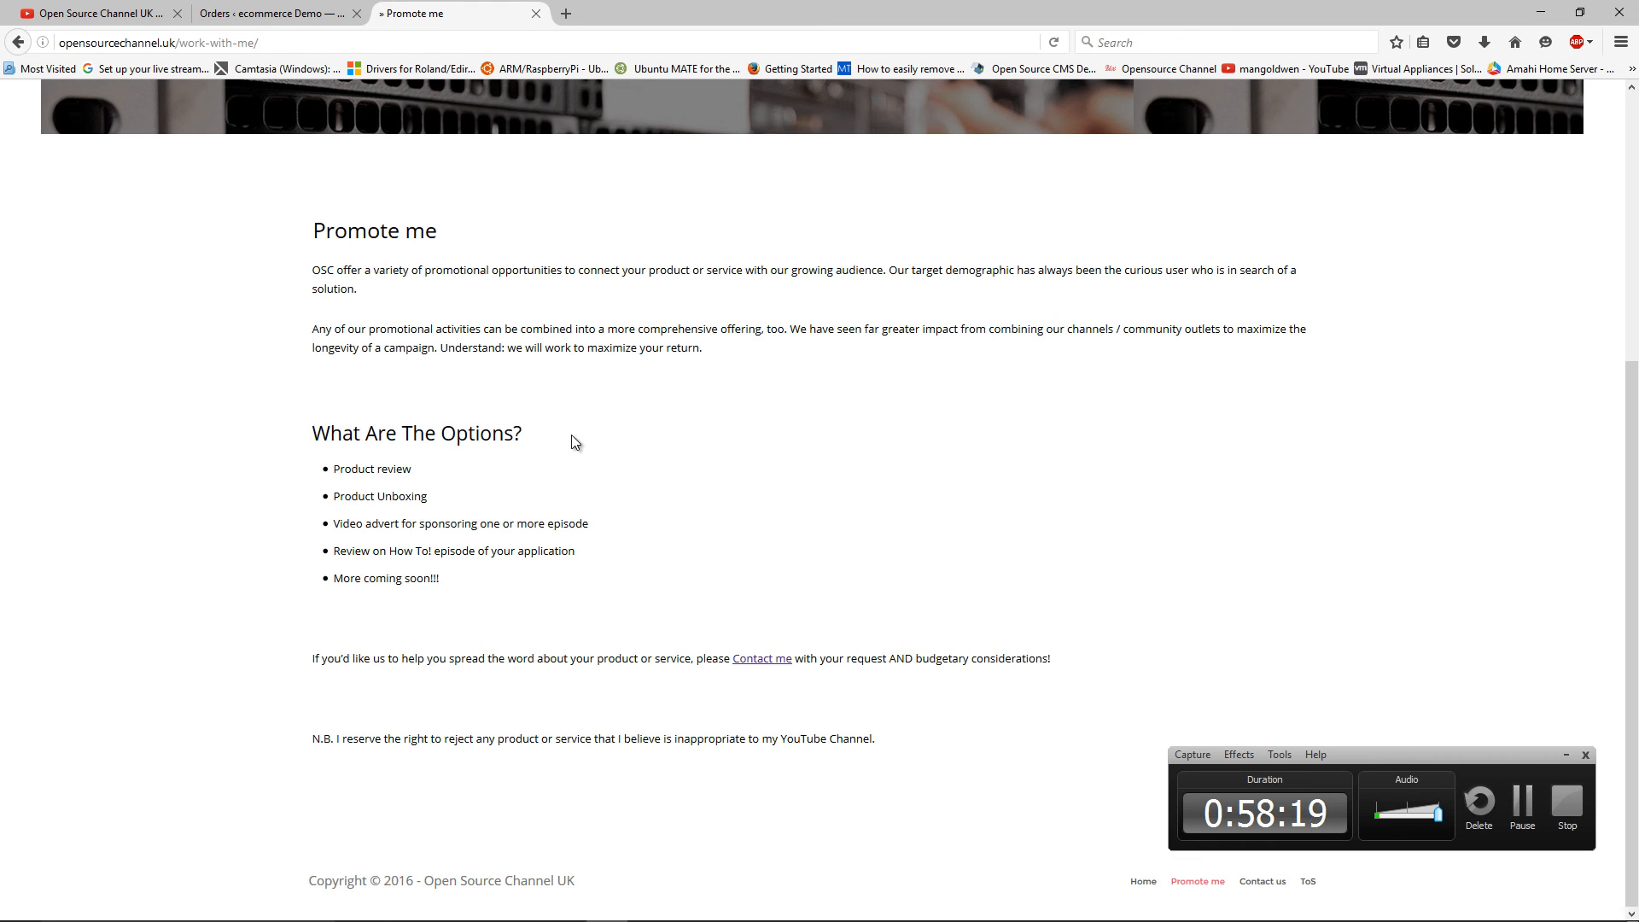
pyautogui.scroll(5, 571, 436)
pyautogui.click(162, 19)
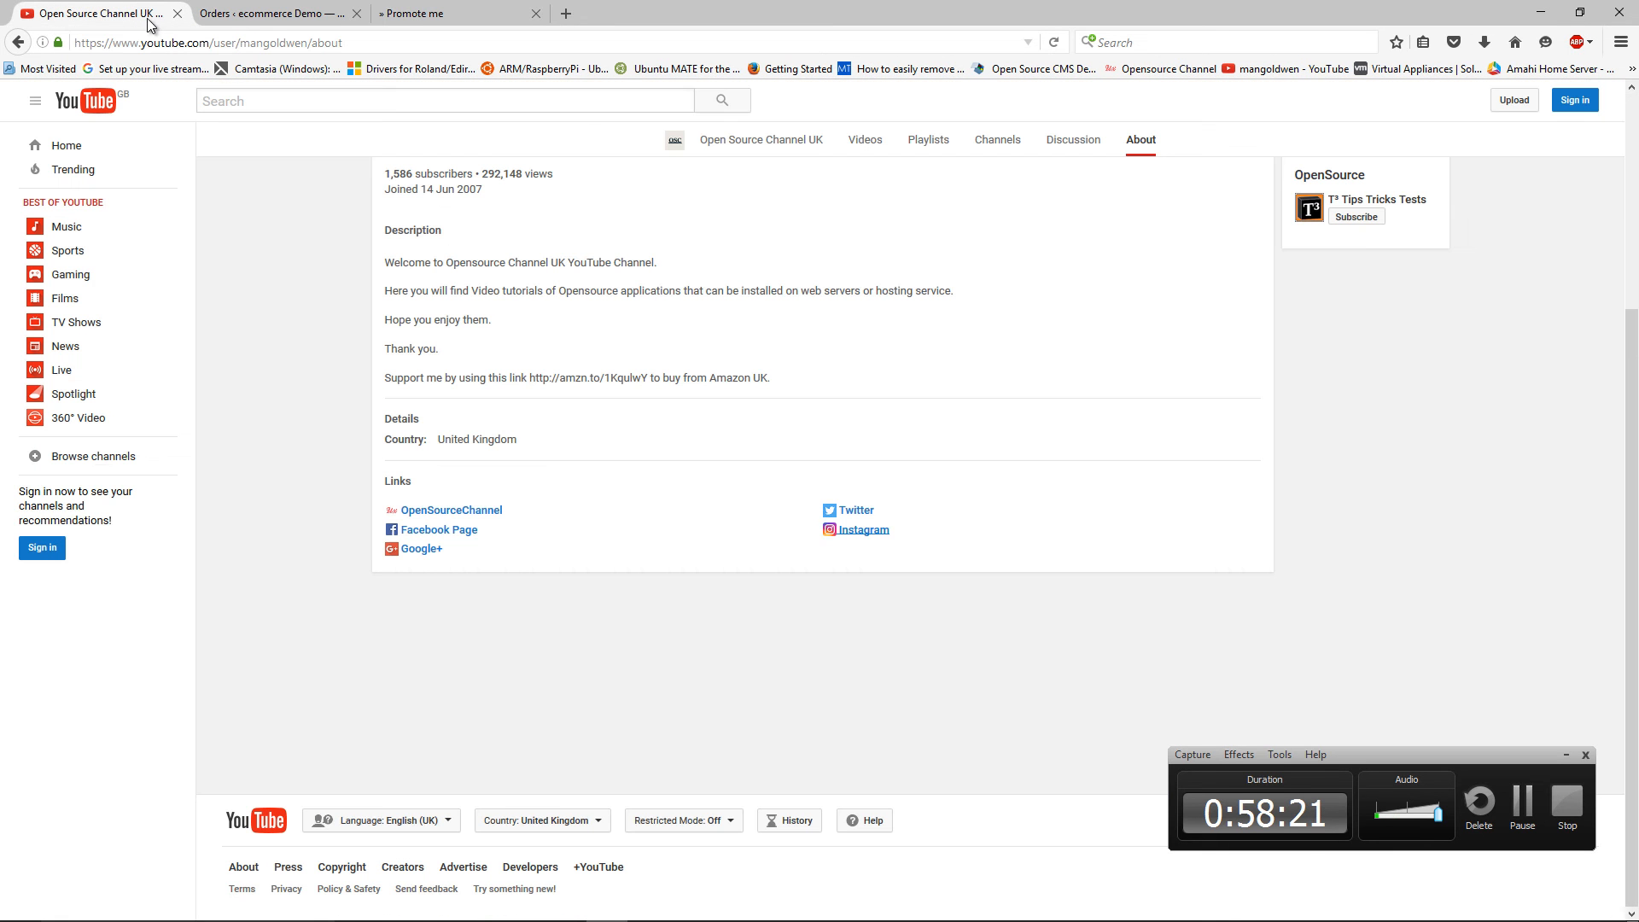